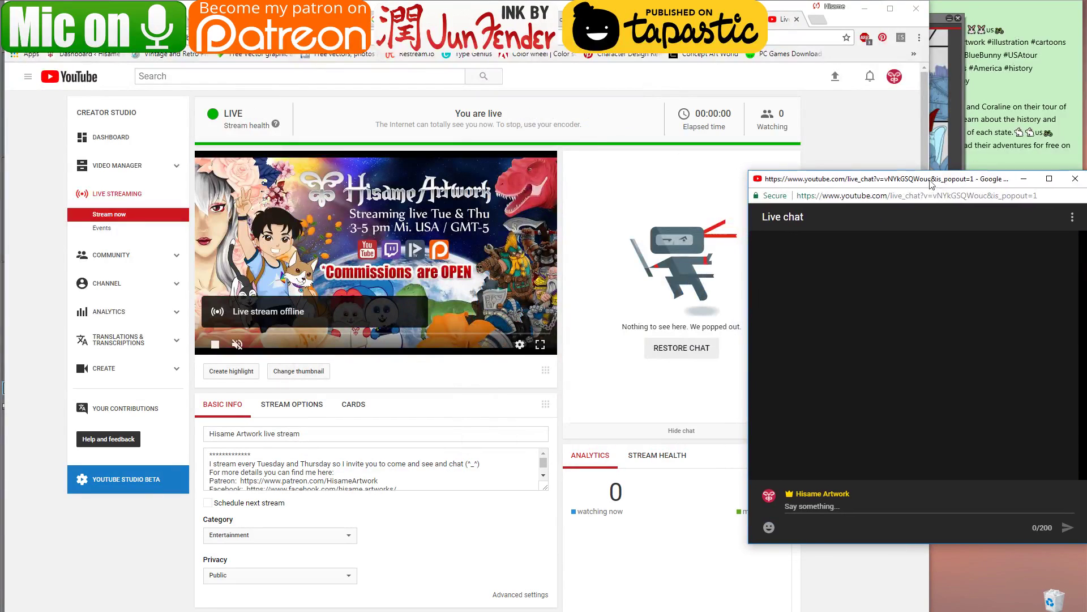
Shrink the YouTube live chat window so it fits beside the dashboard window
drag(753, 173, 930, 242)
click(827, 179)
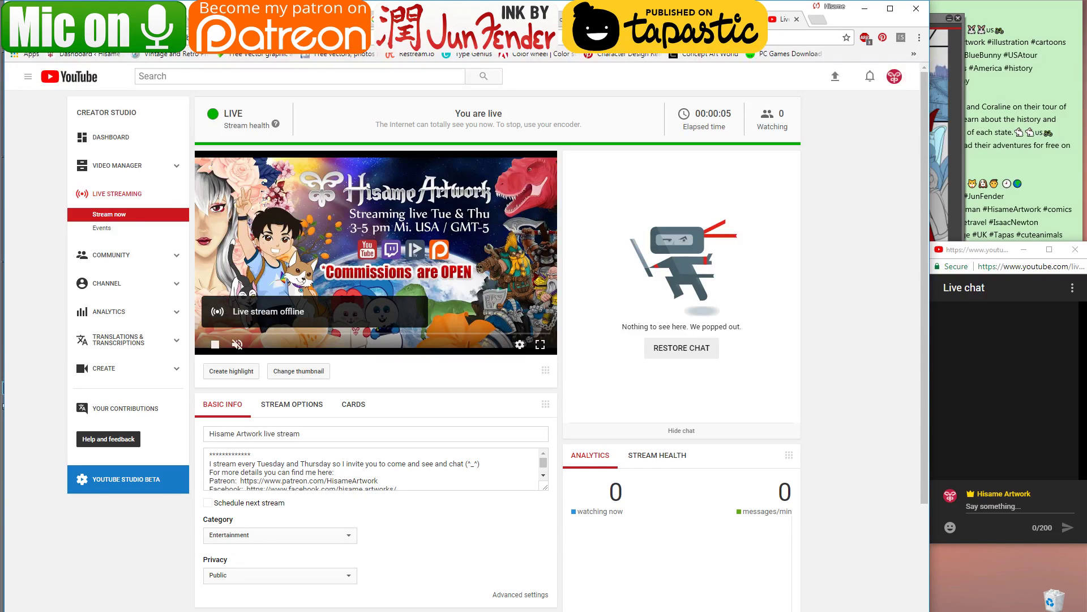
Open the channel's Picarto chat pop-out in a new tab and detach it into its own window
click(817, 19)
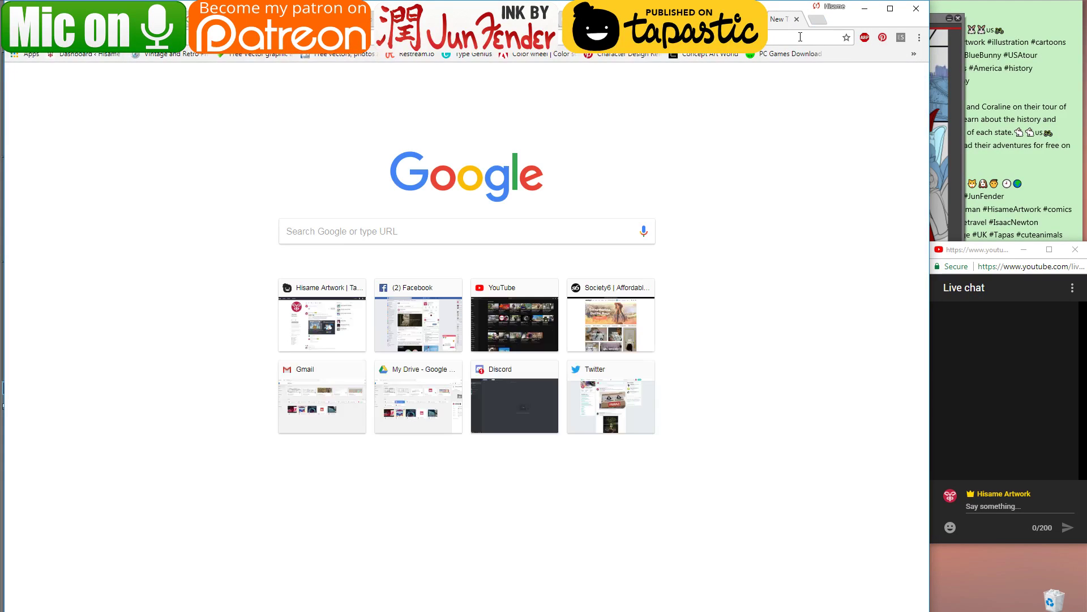
text(pica)
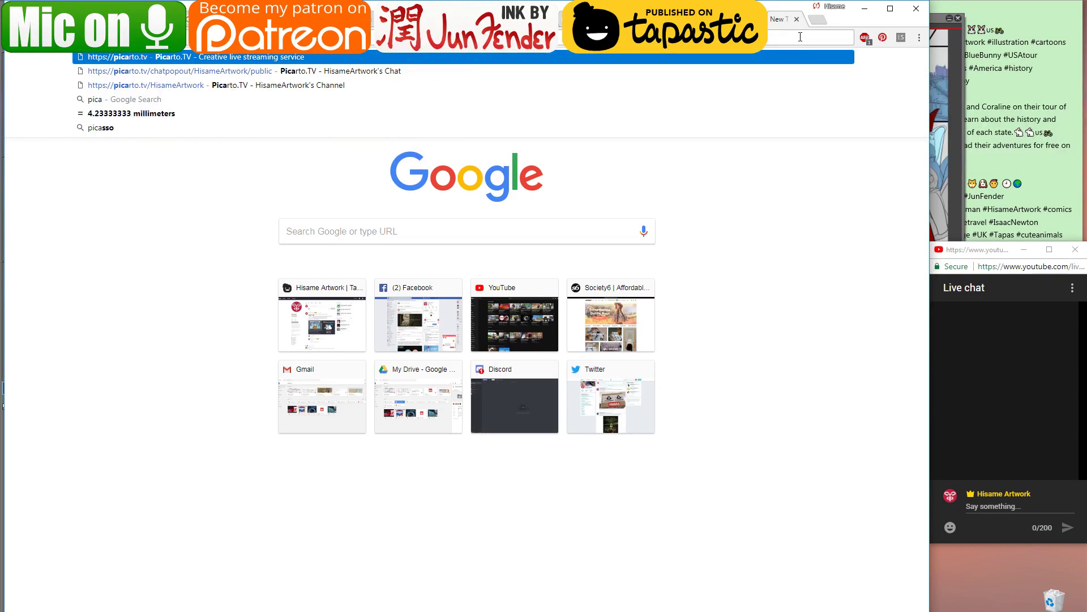
key(Down)
key(Return)
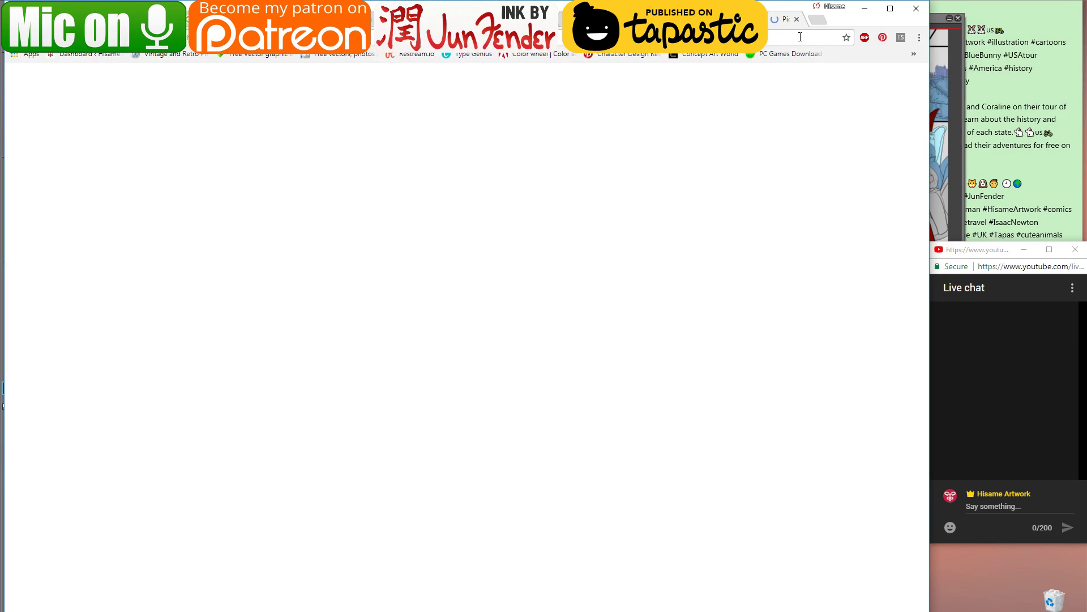
drag(783, 23, 781, 87)
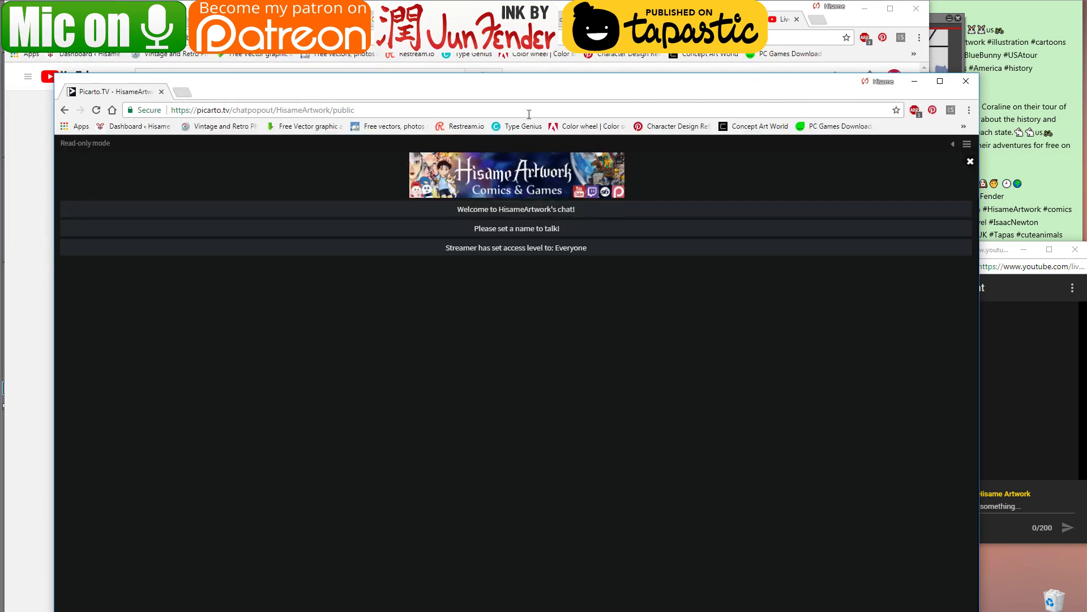
Fit a small Picarto chat window above the YouTube live chat and widen the live chat to the same width
drag(55, 74, 609, 350)
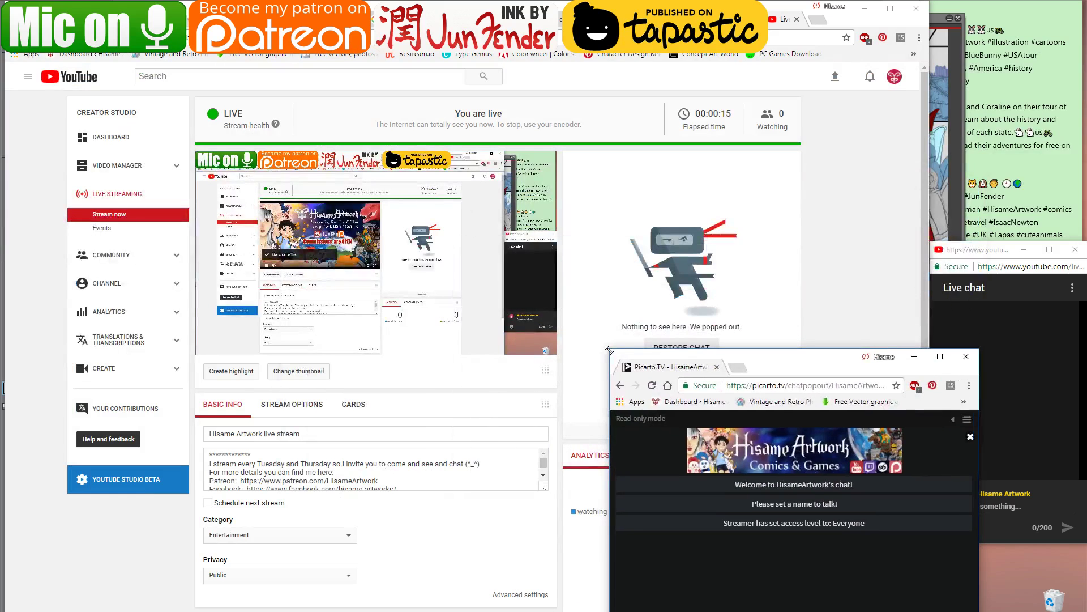
drag(687, 358, 686, 457)
drag(789, 461, 898, 14)
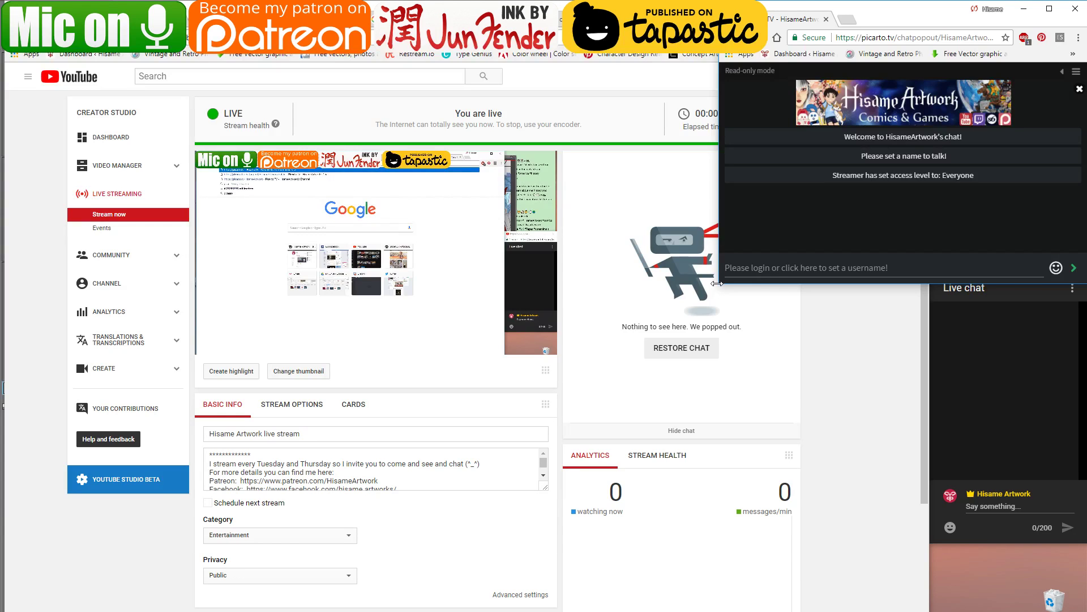
drag(717, 284, 889, 244)
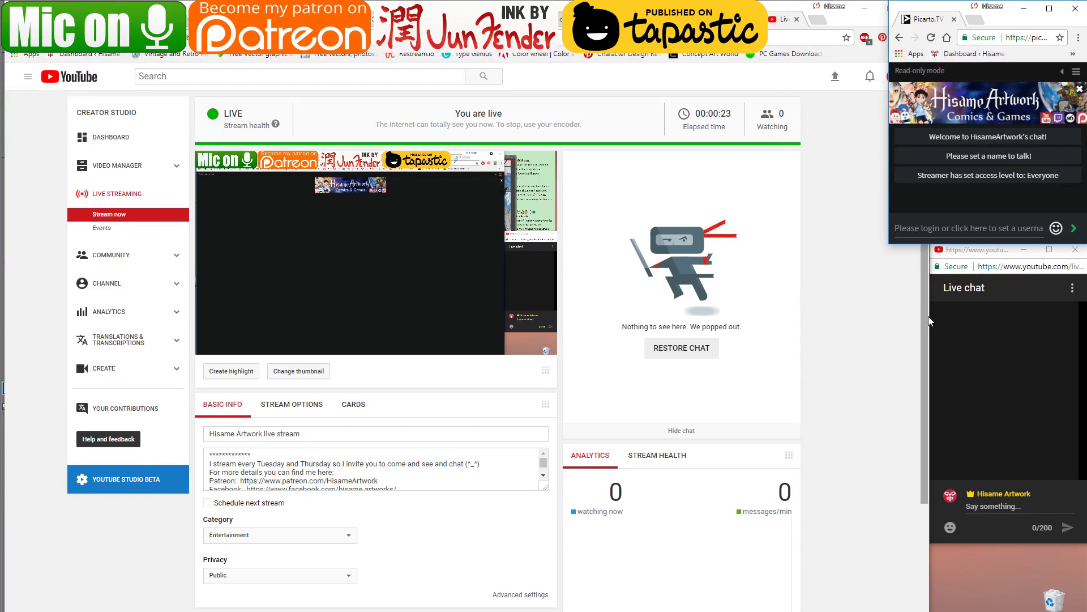
drag(929, 321, 888, 323)
click(842, 214)
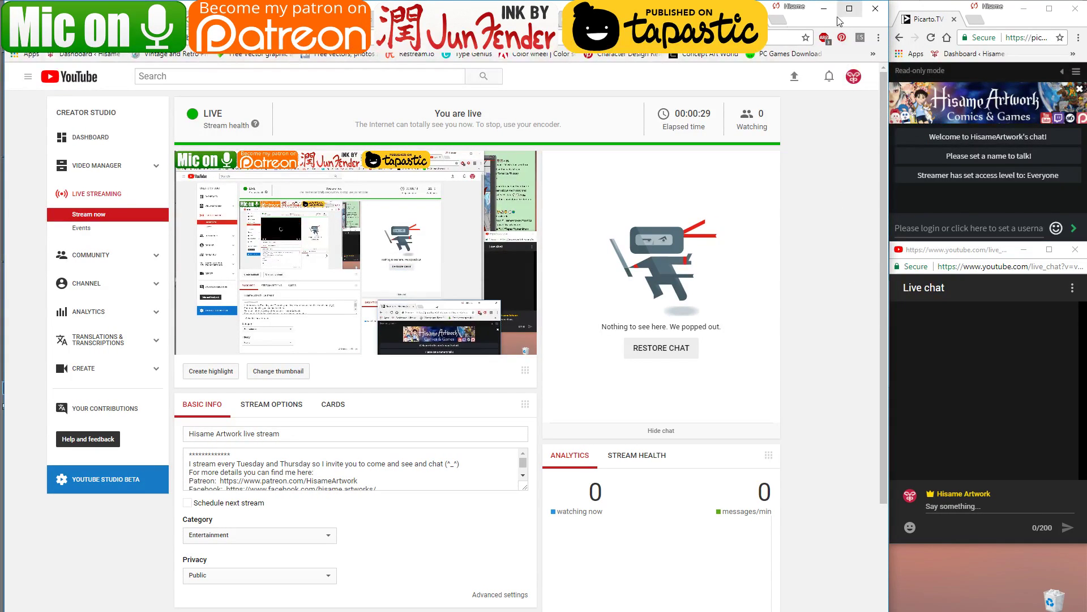
Switch to Clip Studio Paint and fit its window and Navigator palette into the space beside the chat windows
click(824, 9)
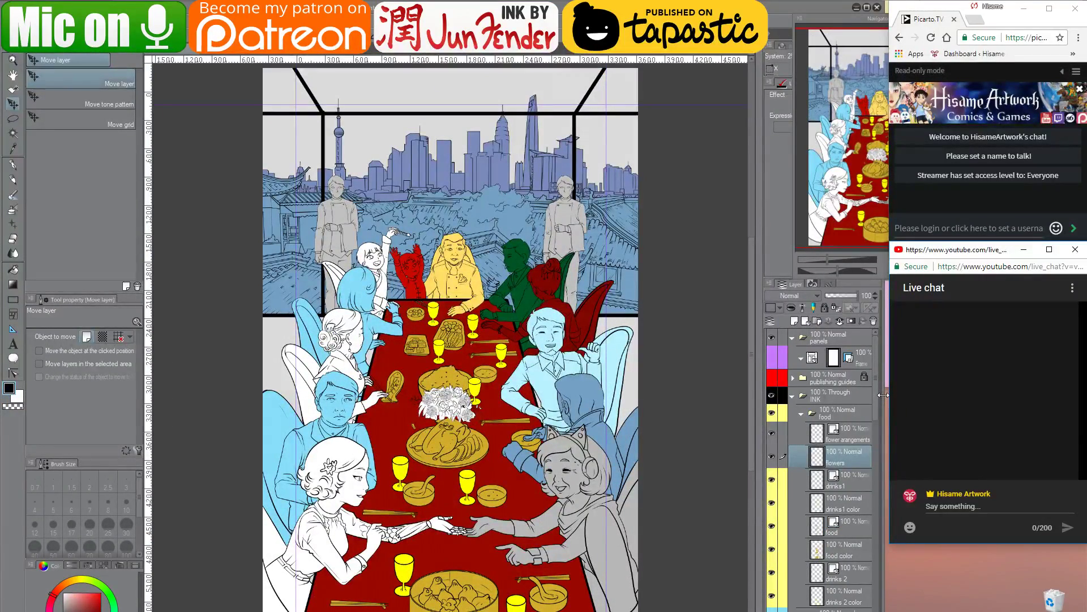
drag(884, 395, 888, 390)
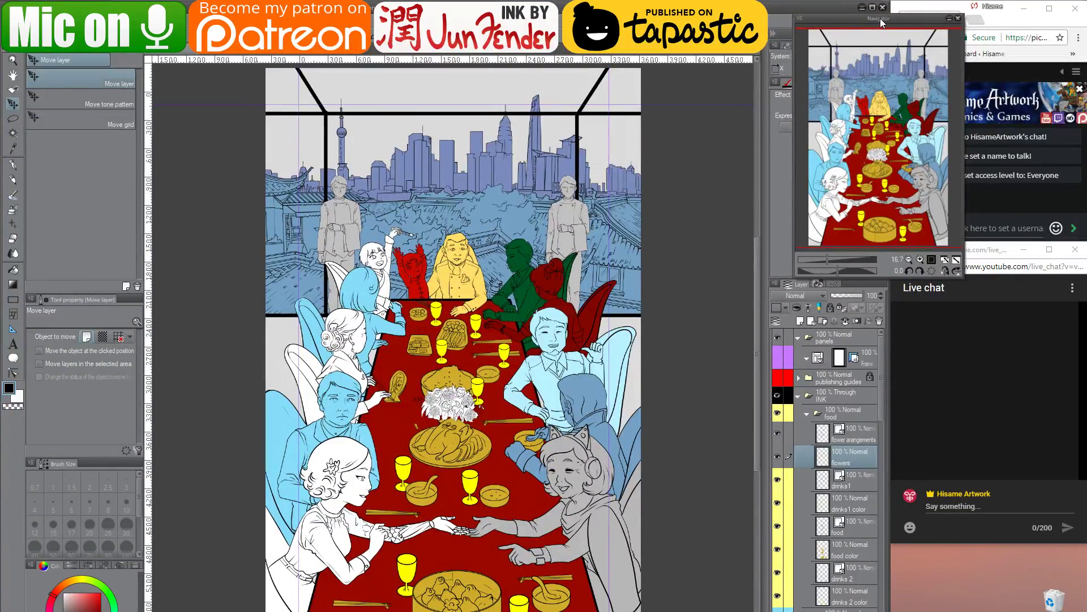
drag(881, 22, 802, 18)
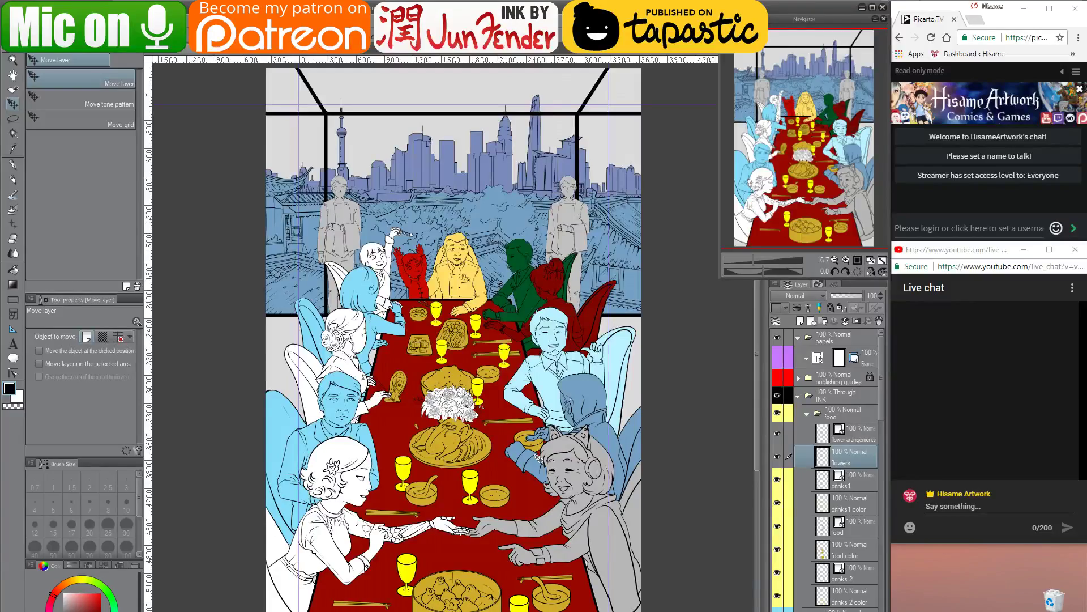
Switch back to the browser and open the channel's Twitch chat pop-out in a new tab
key(alt+Tab)
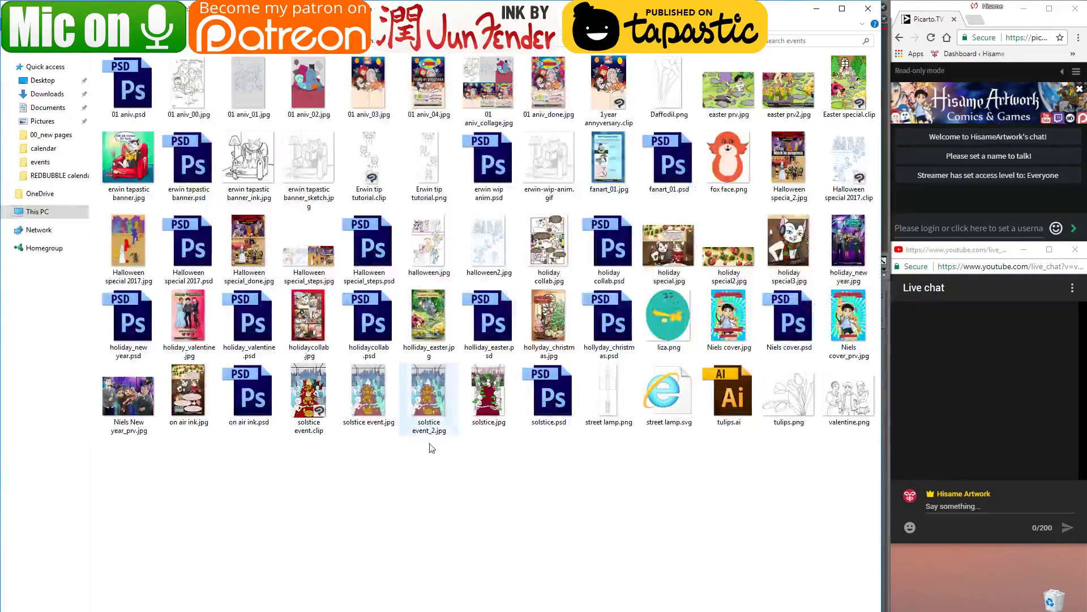
click(817, 8)
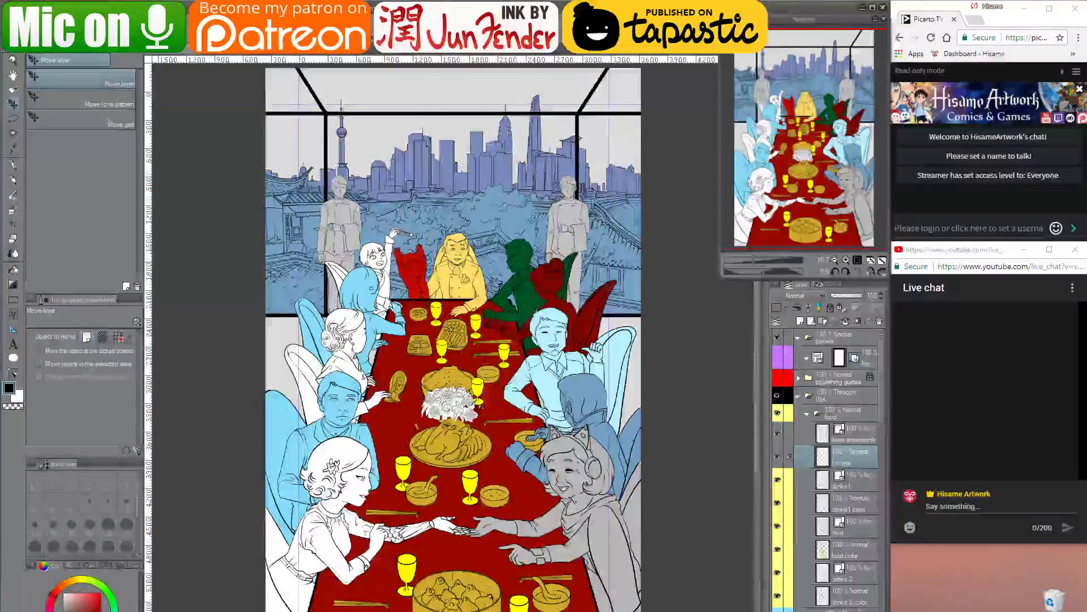
key(alt+Tab)
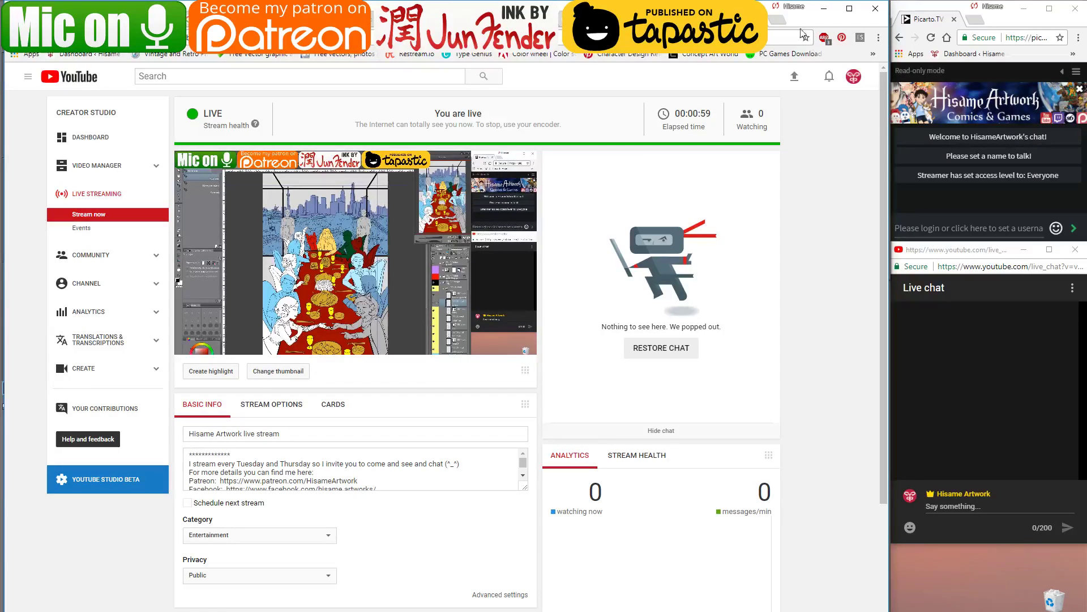
click(781, 20)
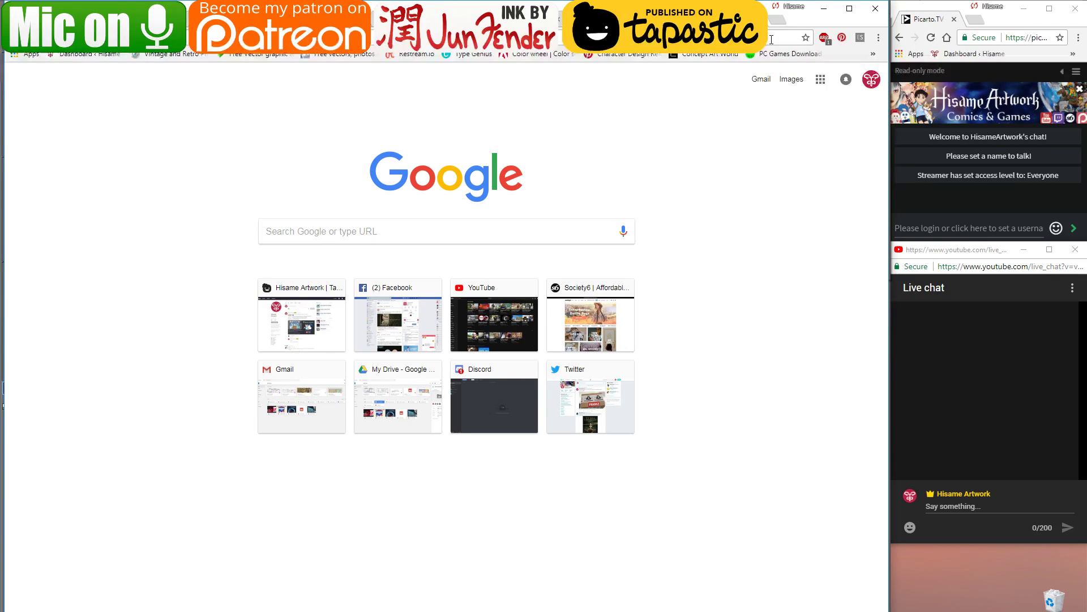
text(twitch)
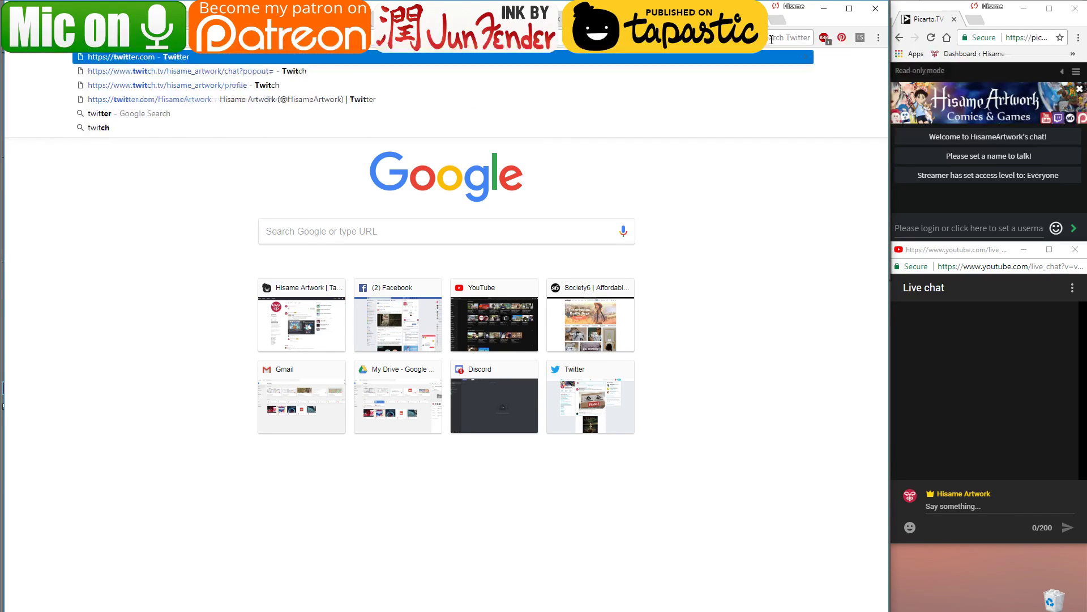
key(Return)
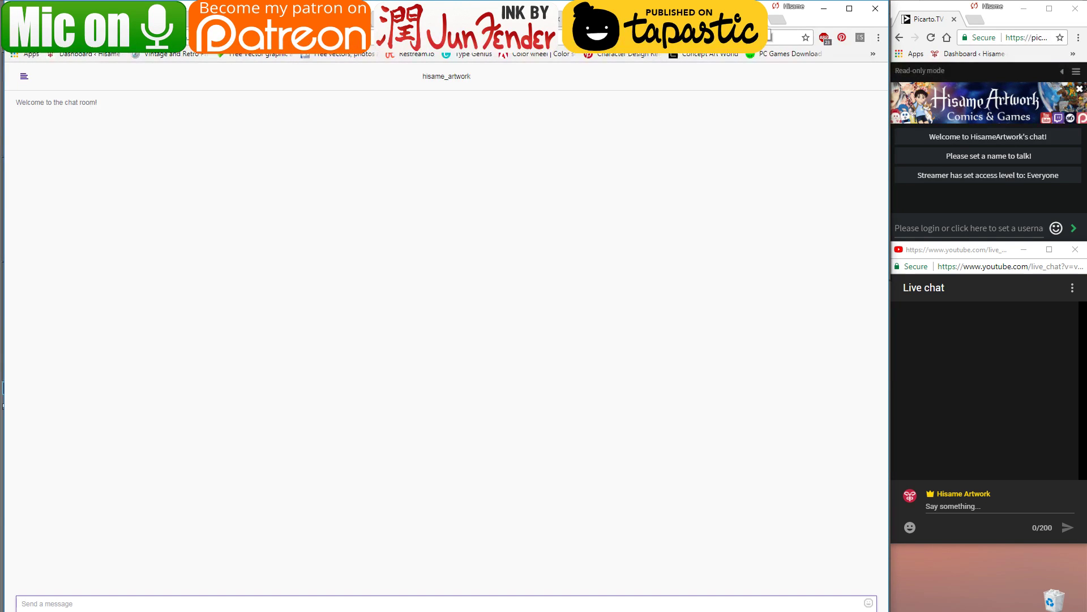
Detach the Twitch chat into its own small window and fit it below the YouTube live chat
drag(688, 20, 924, 380)
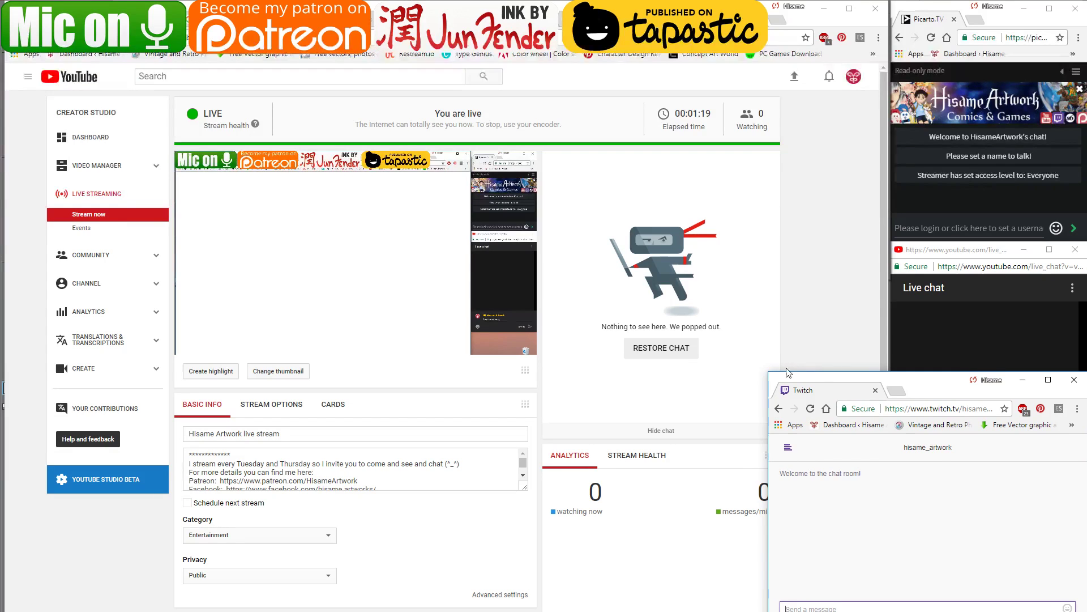
drag(776, 372, 901, 451)
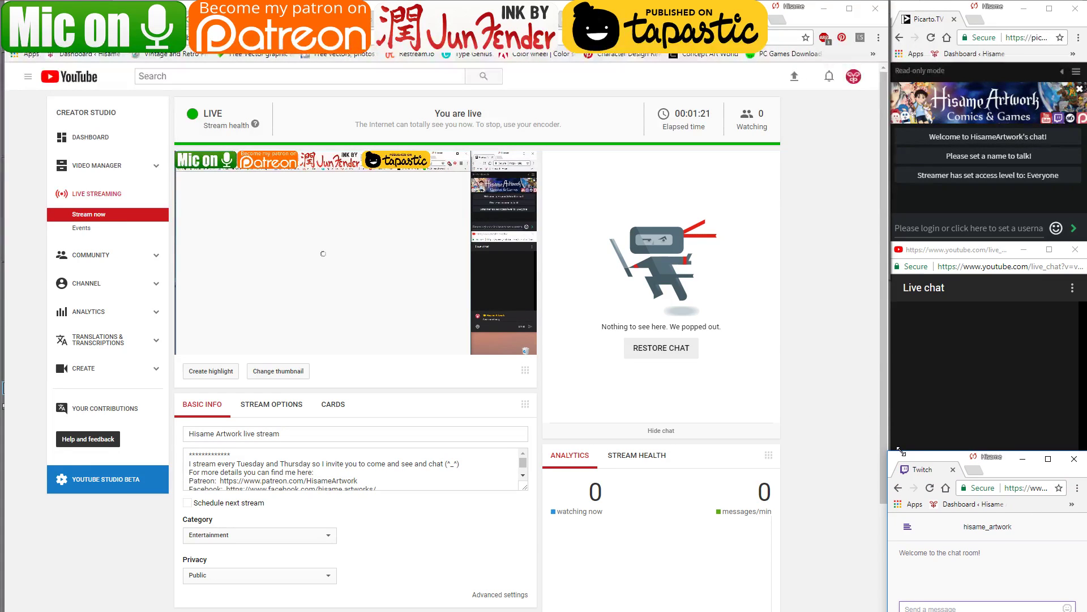
click(817, 318)
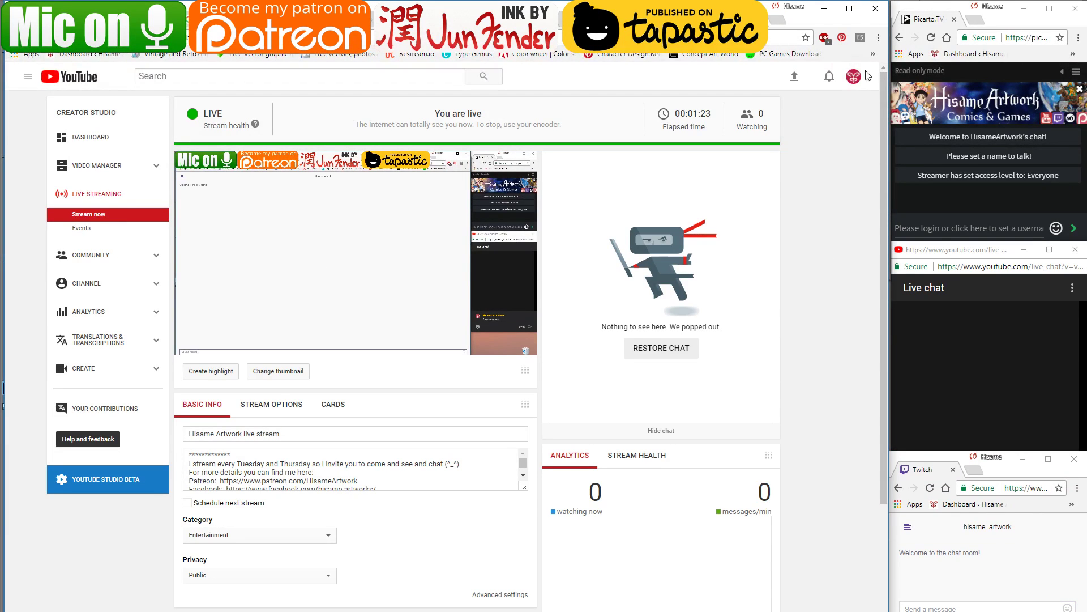
Return to the banquet illustration in Clip Studio Paint and examine the yellow-filled man at the head of the table
click(824, 8)
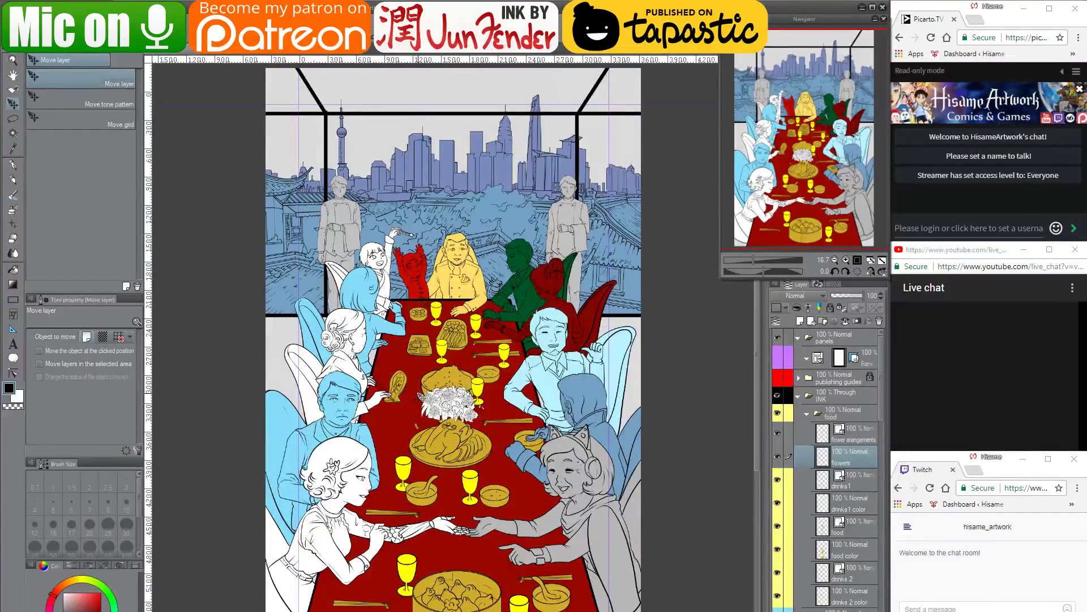
key(o)
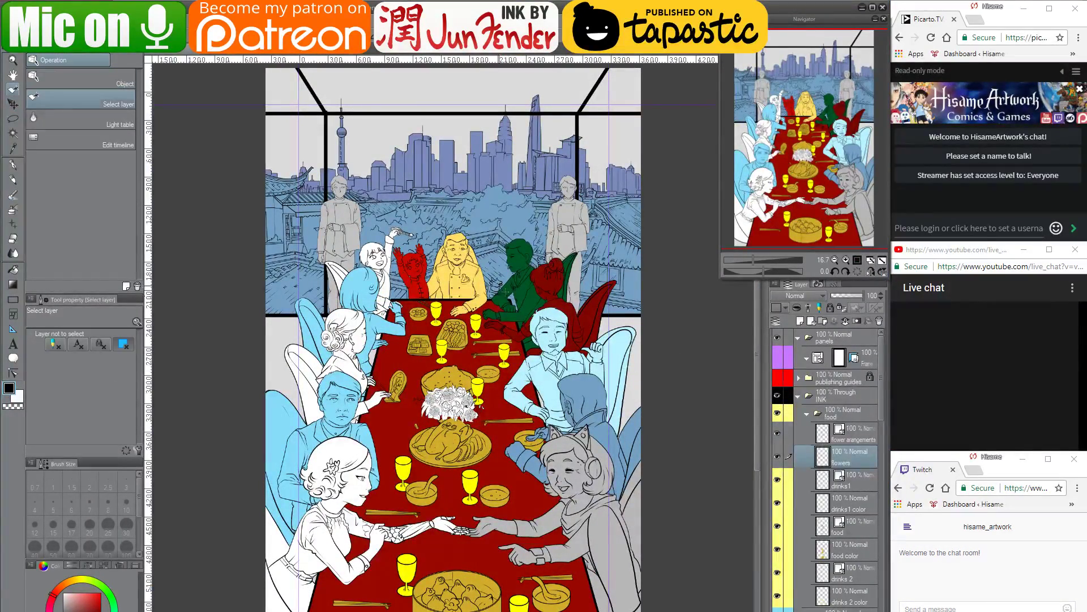
scroll(452, 264, up, 4)
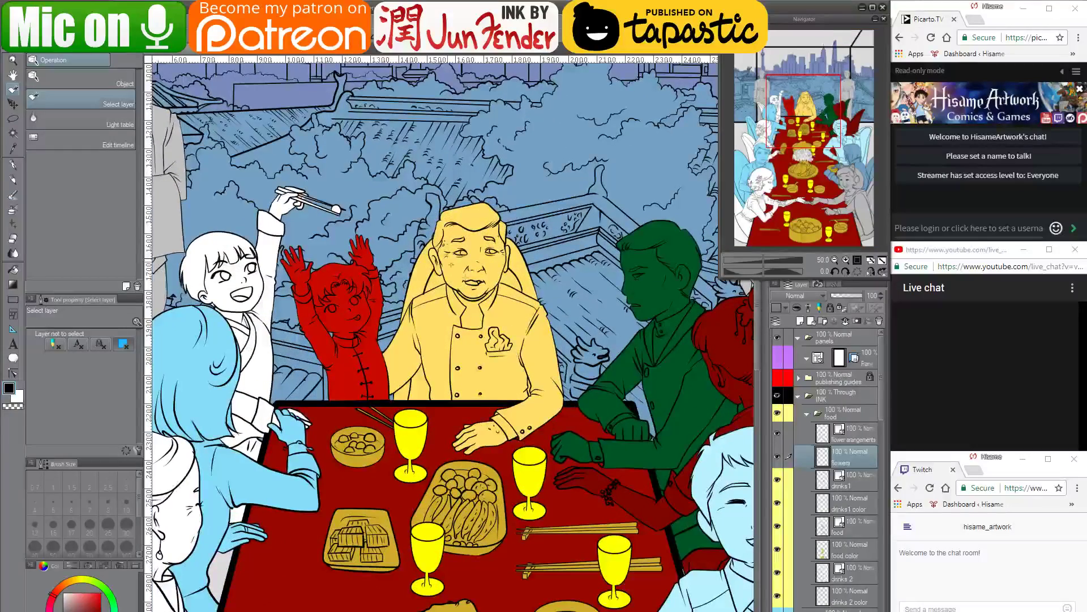
drag(508, 331, 460, 376)
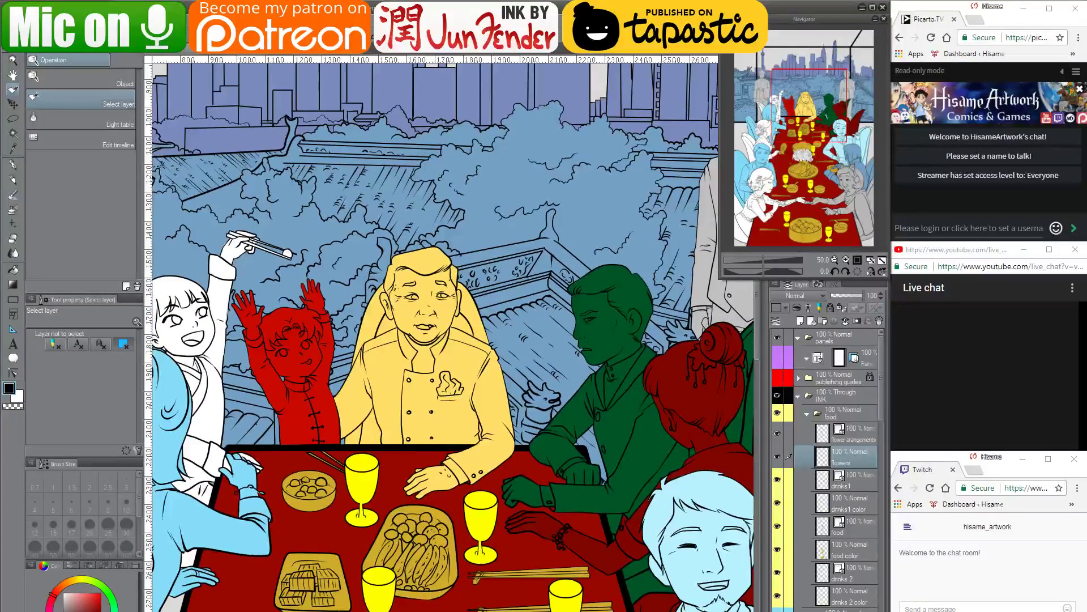
Open holiday_new year.jpg from the events folder in Clip Studio Paint as a colour reference
click(130, 596)
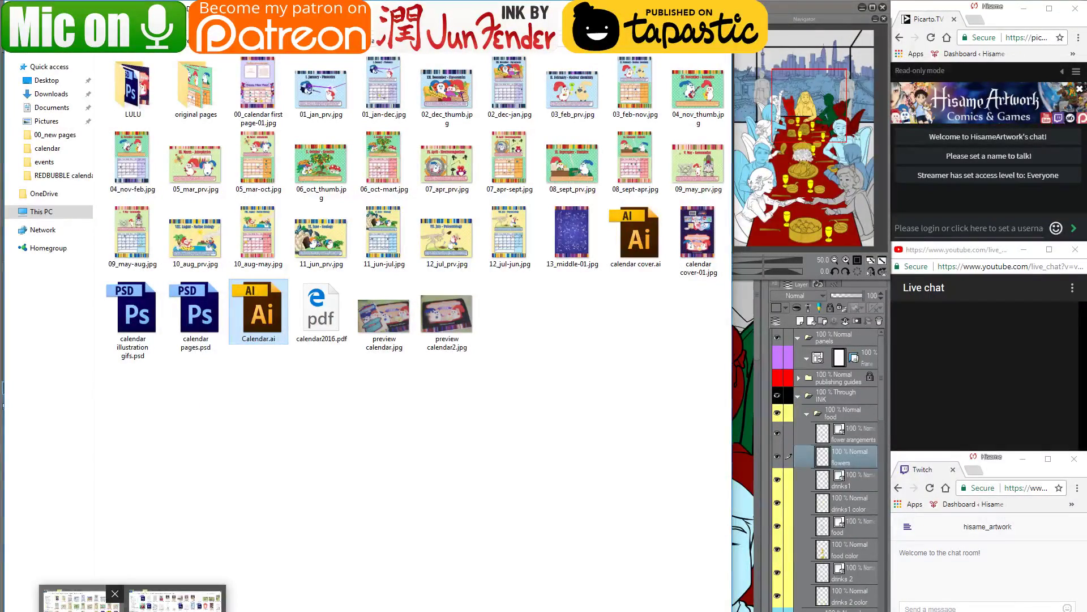
right_click(88, 609)
click(88, 604)
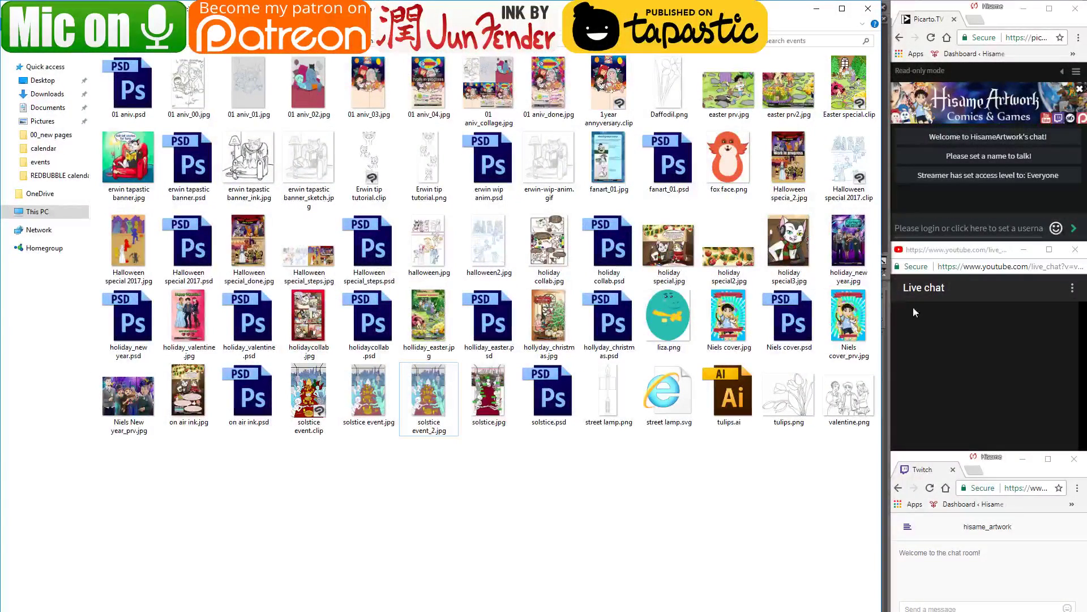
drag(880, 316, 719, 316)
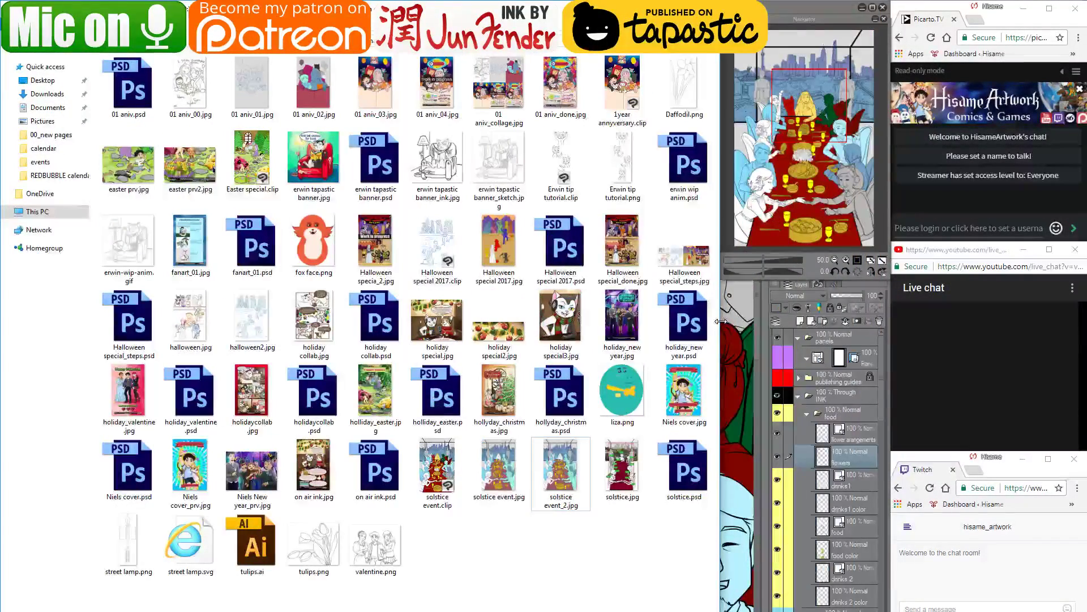
click(620, 293)
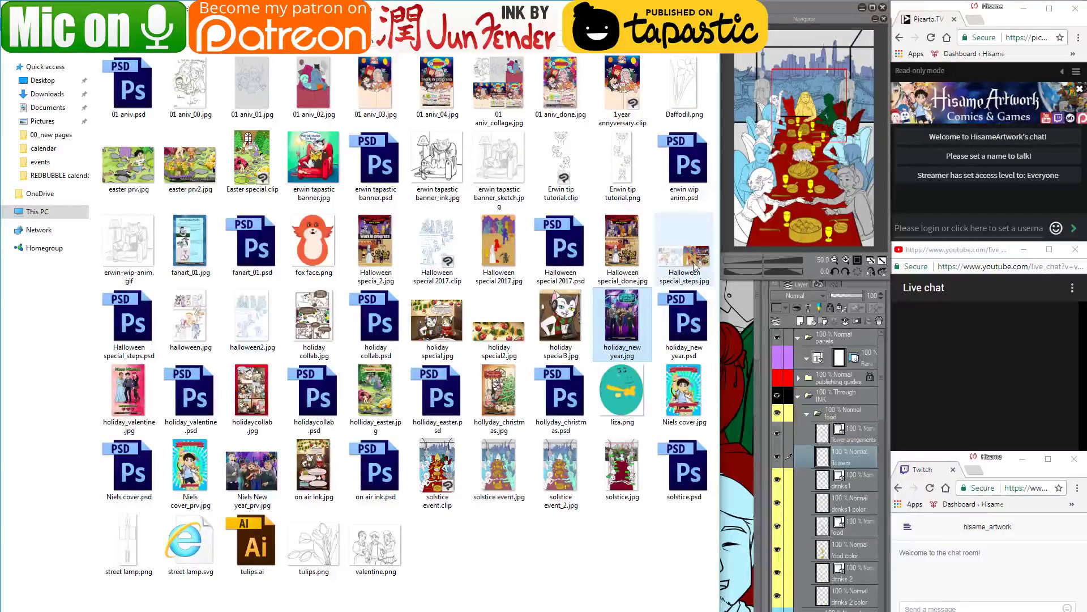
drag(719, 266, 631, 265)
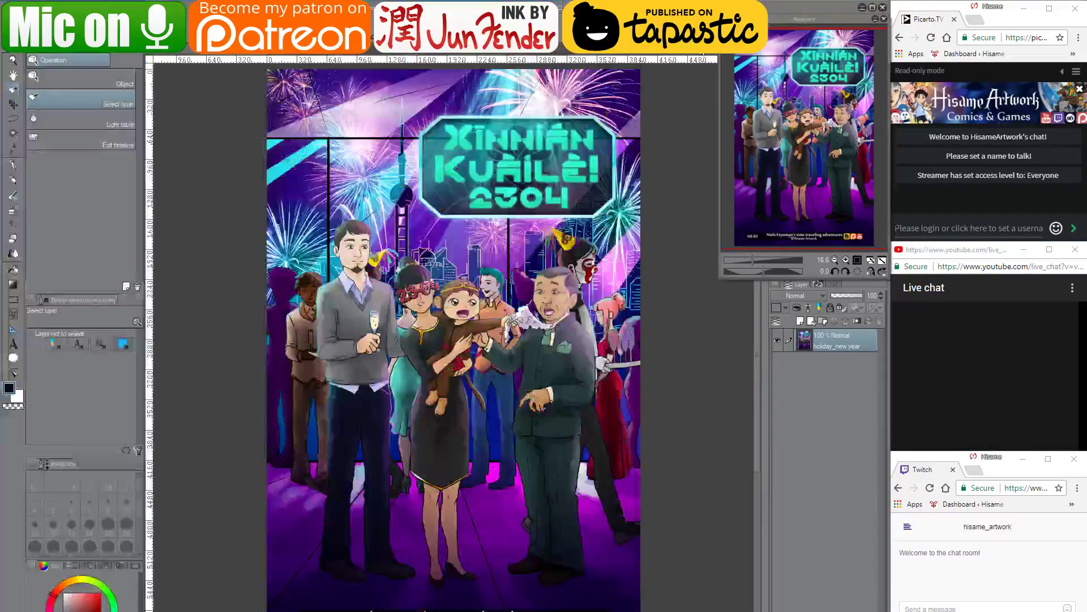
Activate the Pen tool and sample the skin tone from the suited man's lower hand in the New Year image
scroll(551, 290, up, 8)
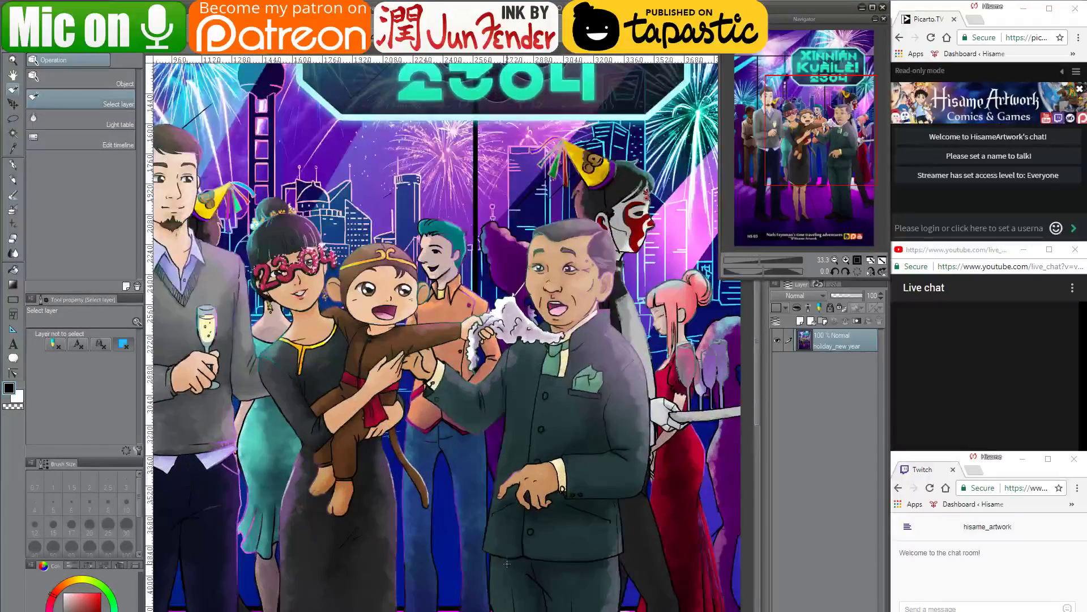
scroll(569, 439, up, 2)
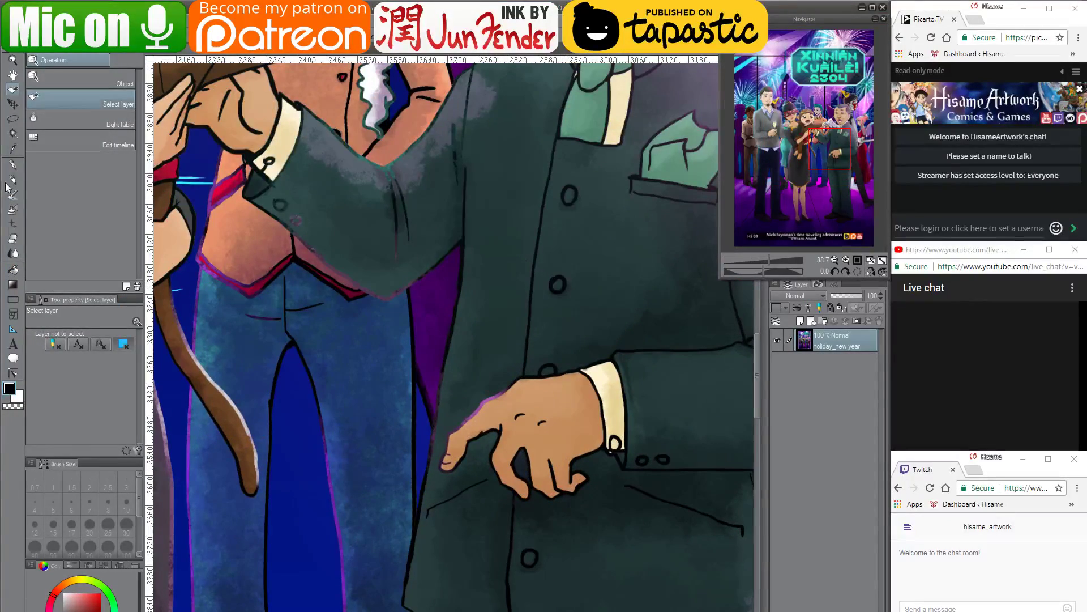
click(13, 166)
alt+click(553, 383)
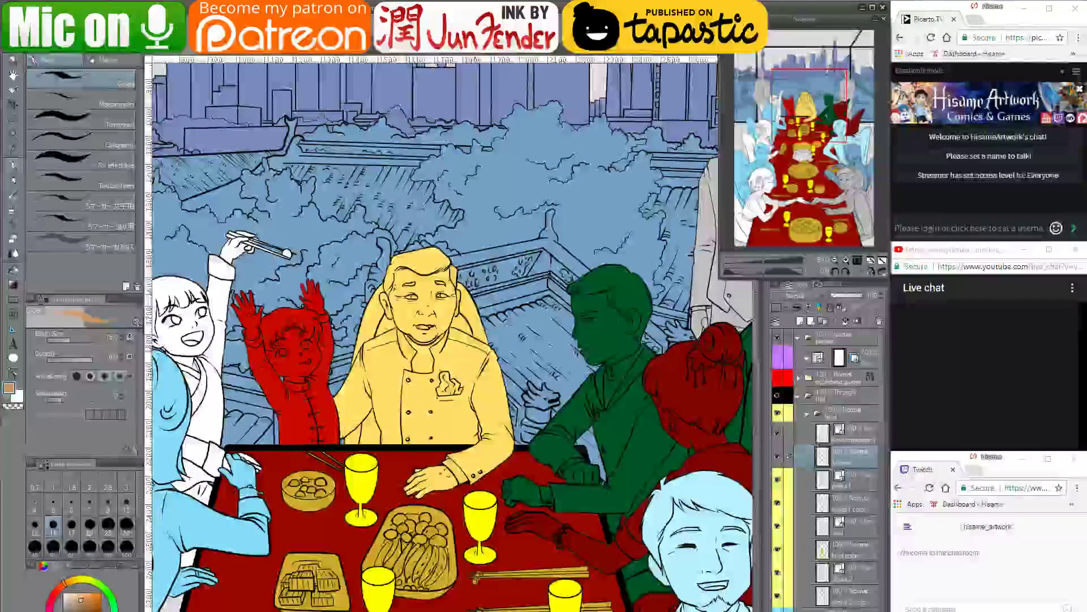
Fill the face, ears and resting hand of the man at the table's head with the sampled skin tone on his colour layer
scroll(435, 315, up, 4)
scroll(435, 313, up, 2)
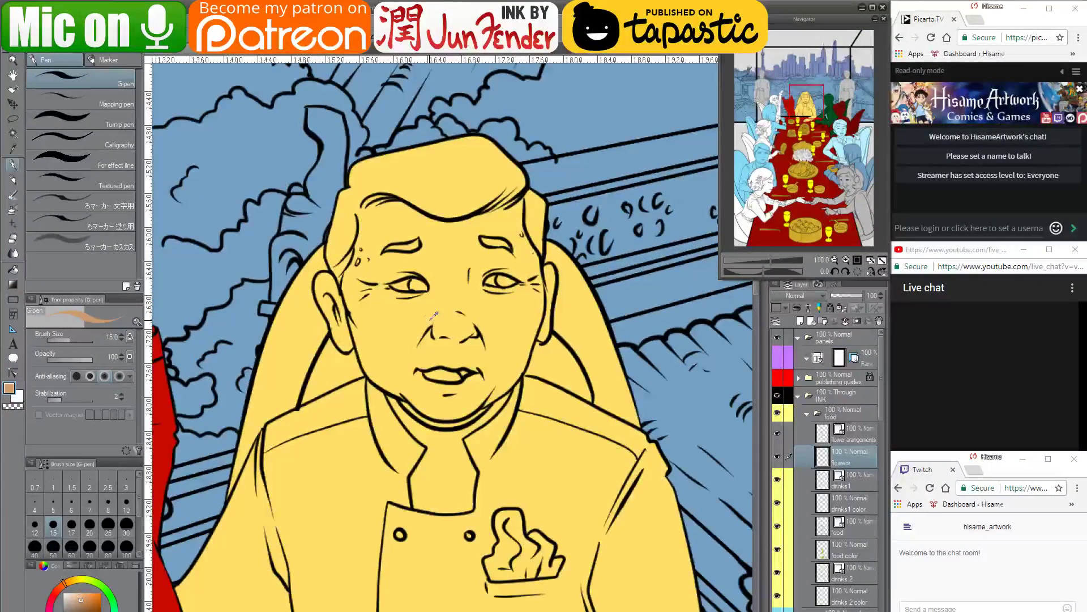
key(alt+v)
key(Escape)
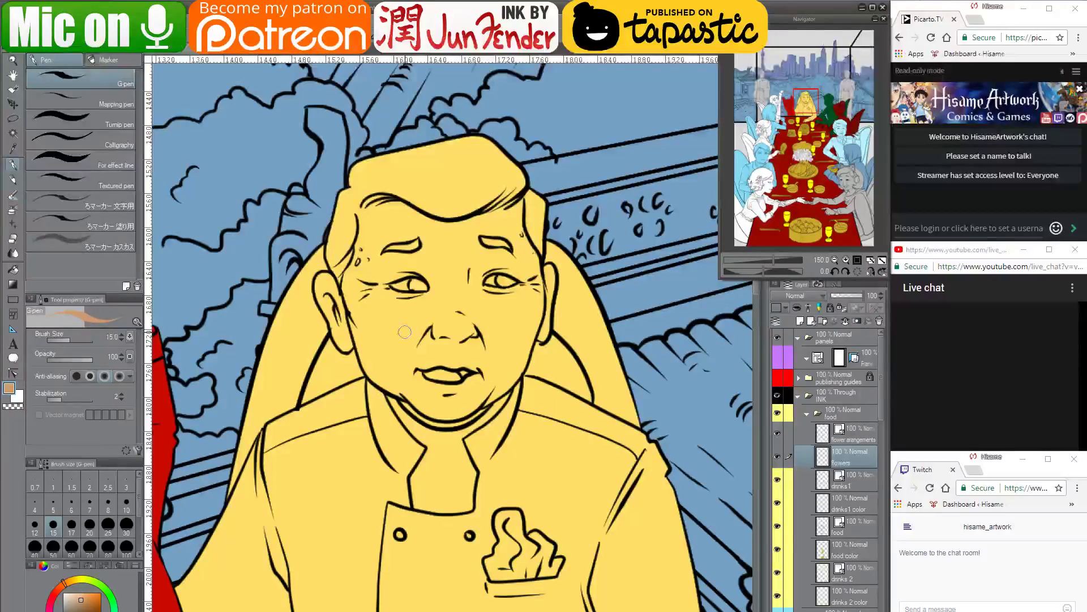
ctrl+shift+click(406, 332)
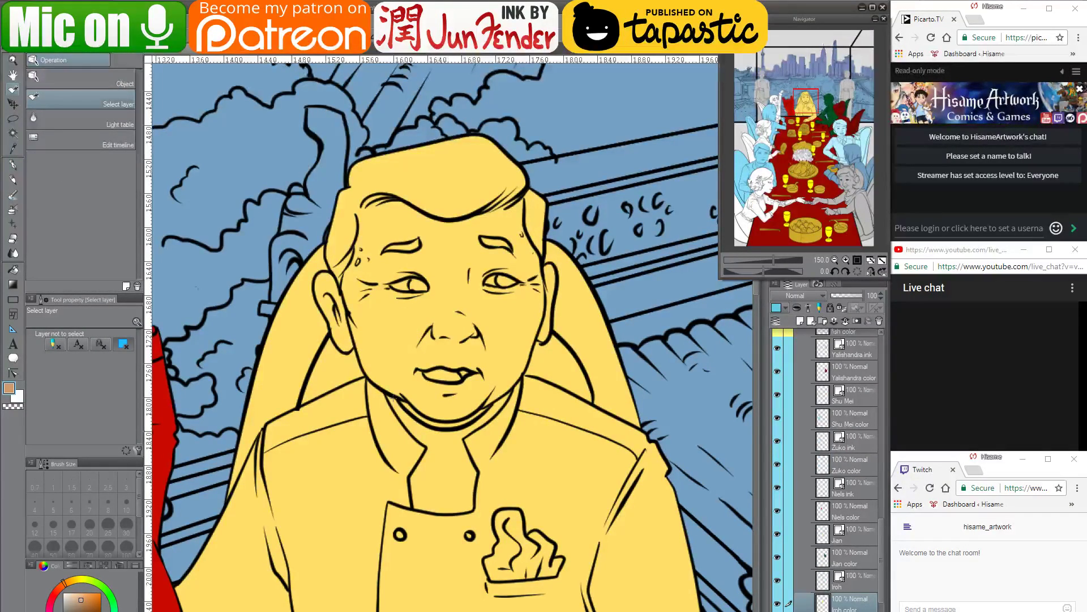
click(9, 268)
click(391, 320)
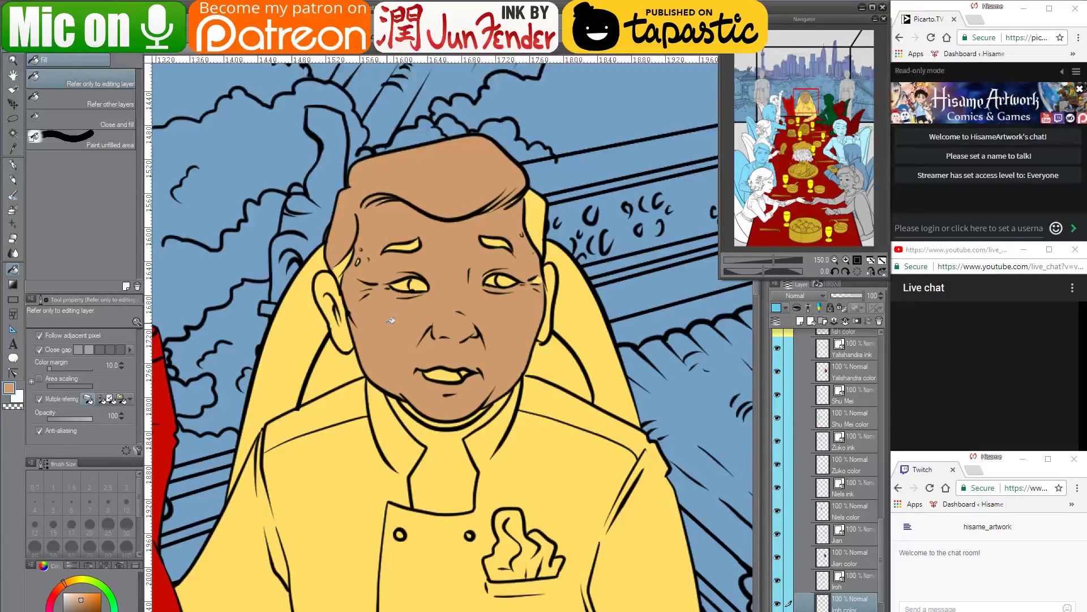
click(334, 280)
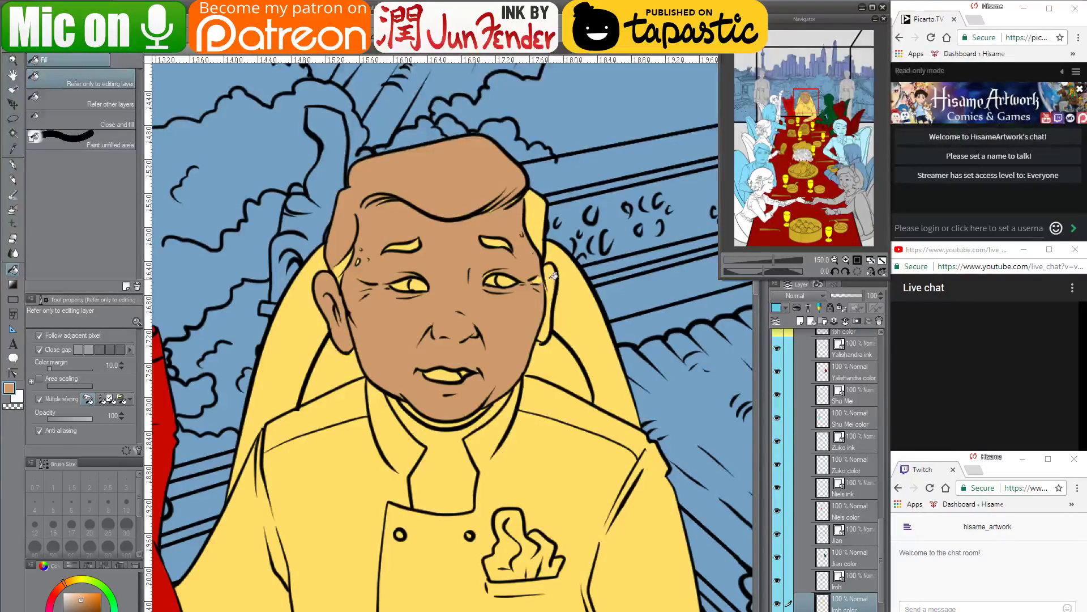
click(553, 276)
scroll(510, 368, down, 5)
click(492, 450)
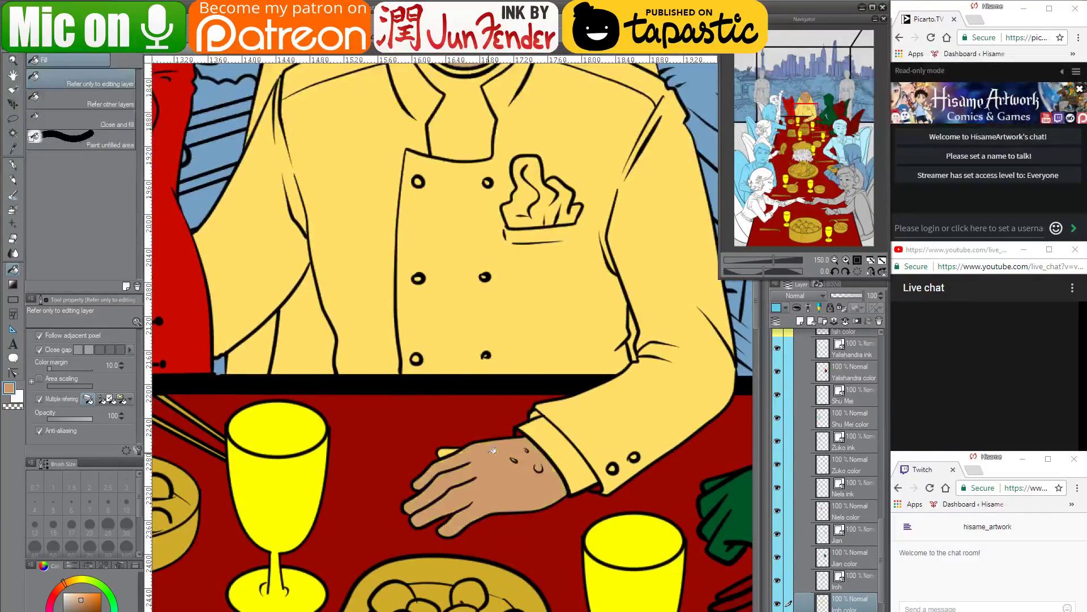
Fill the outer frame of the man's chair with light grey, including the piece below his arm
drag(344, 288, 493, 311)
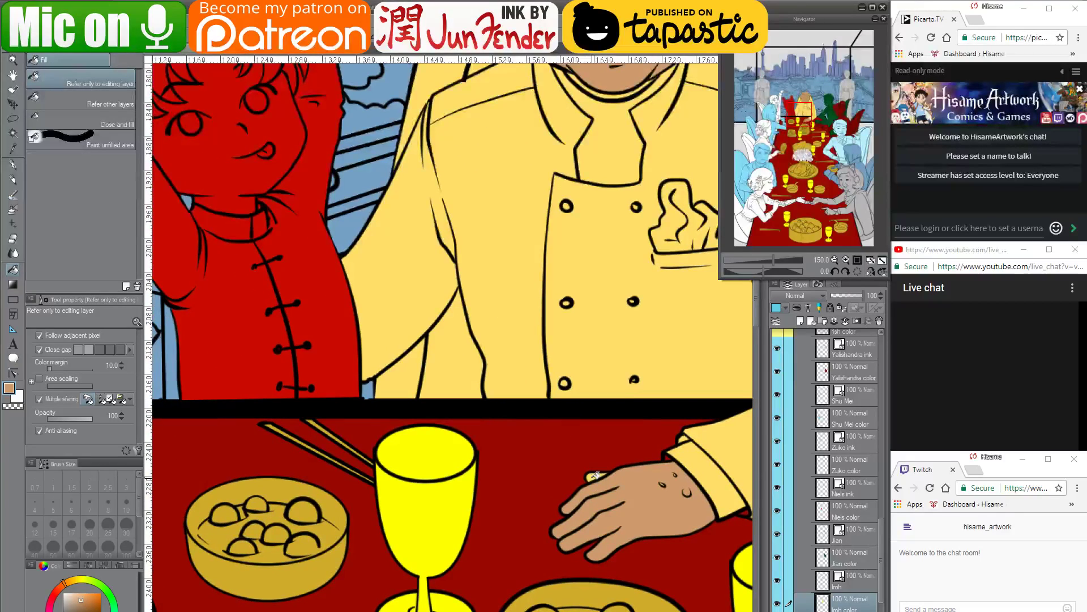
drag(622, 247, 461, 441)
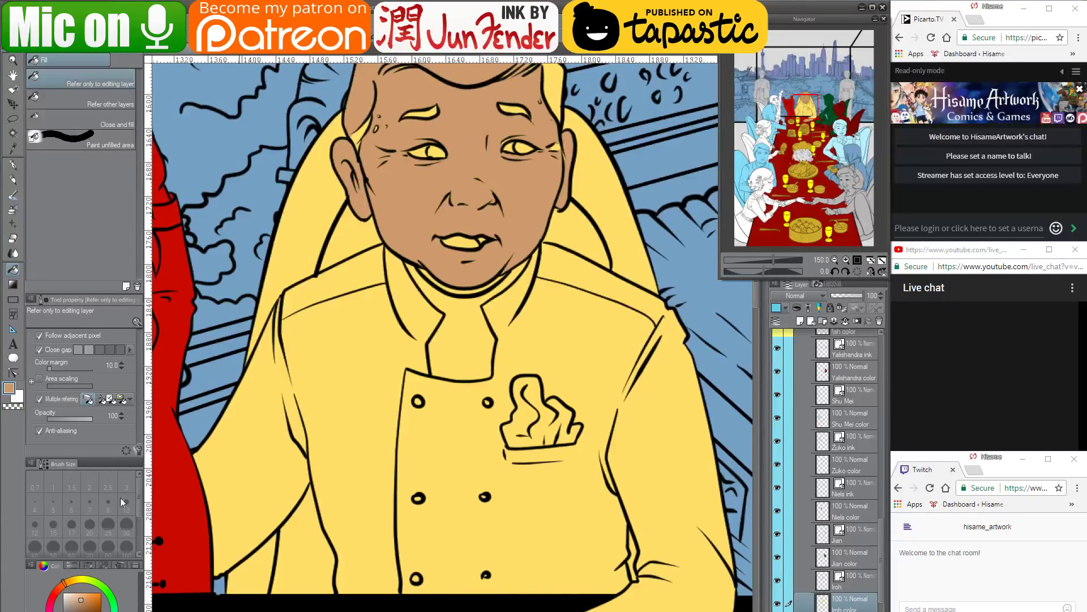
click(60, 604)
click(311, 229)
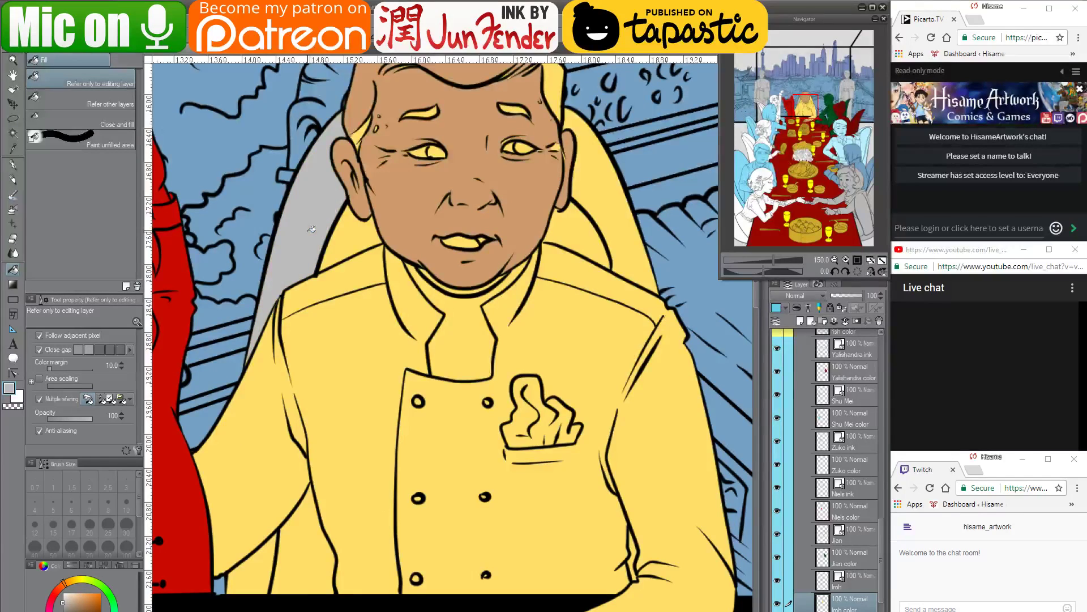
click(607, 194)
click(266, 567)
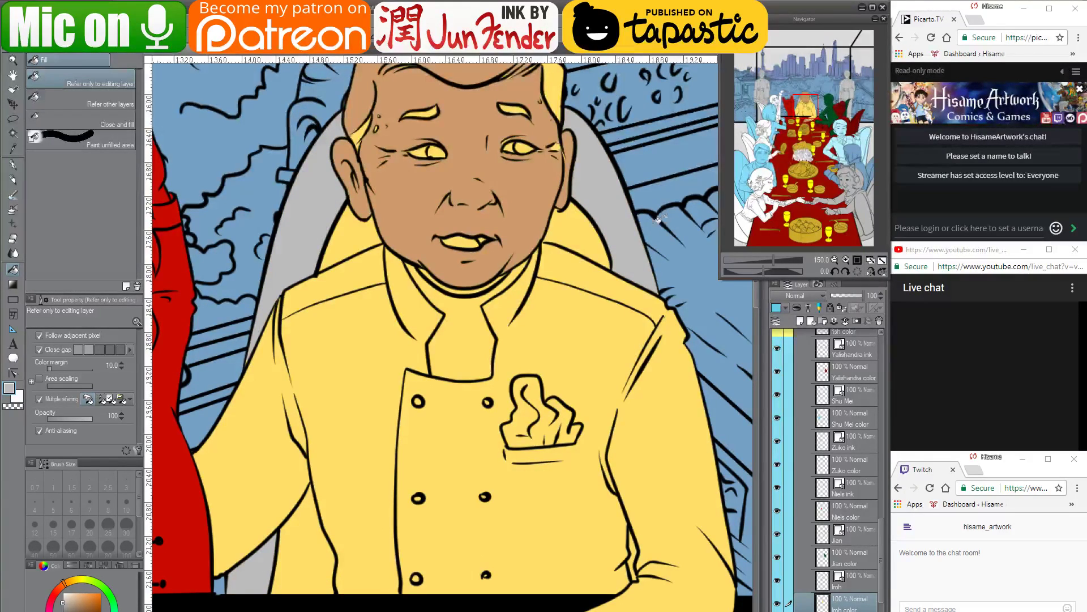
mouse_move(614, 216)
mouse_down()
mouse_move(608, 226)
mouse_move(597, 217)
mouse_up()
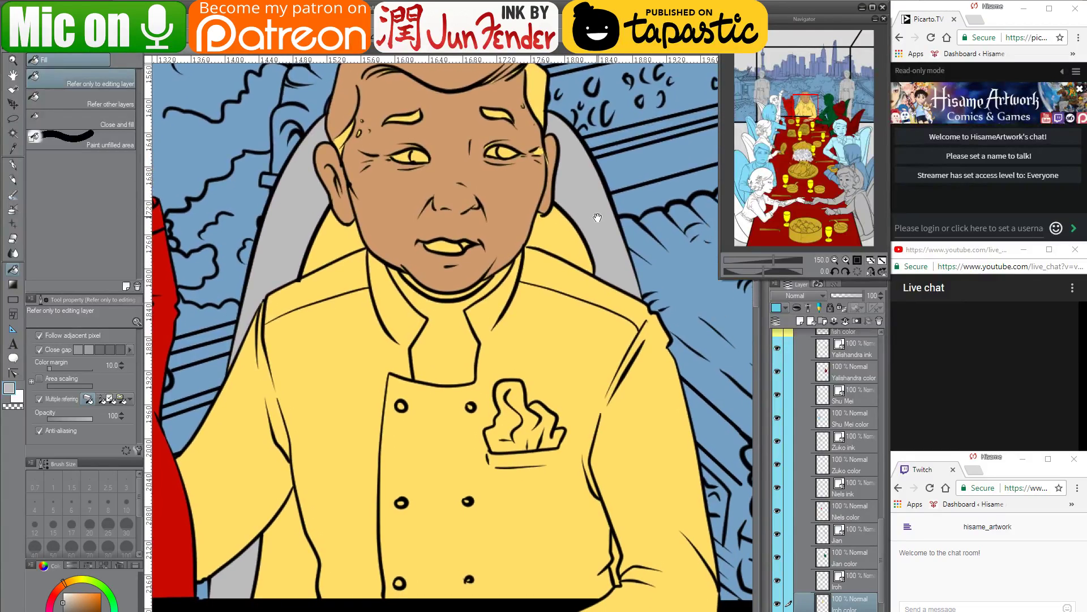
Sample the tablecloth's dark red and fill the chair's inner backrest behind the man's shoulders and under his arm
alt+click(277, 611)
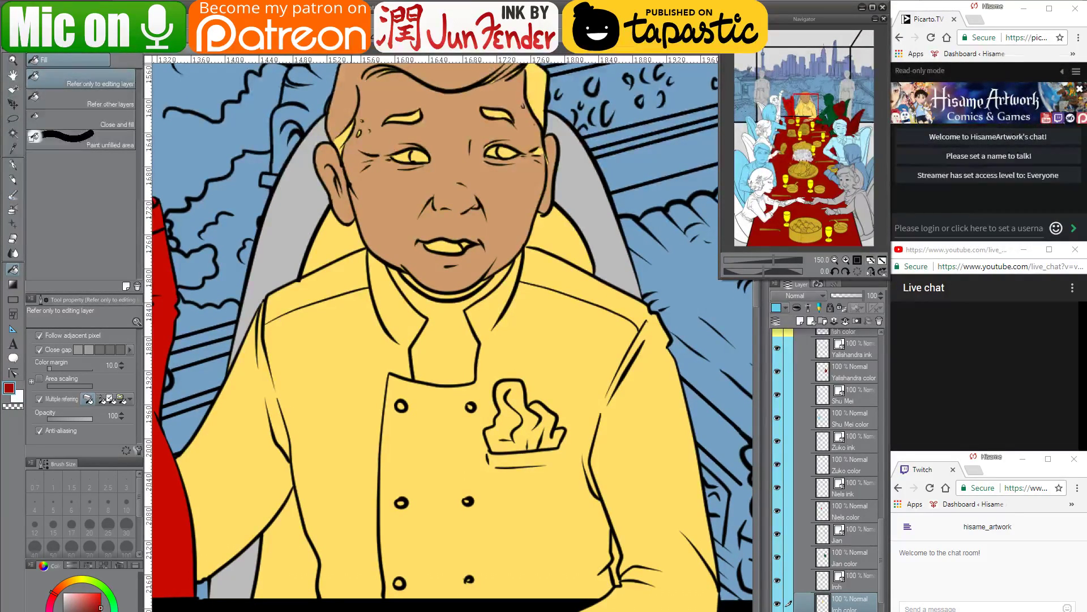
click(296, 535)
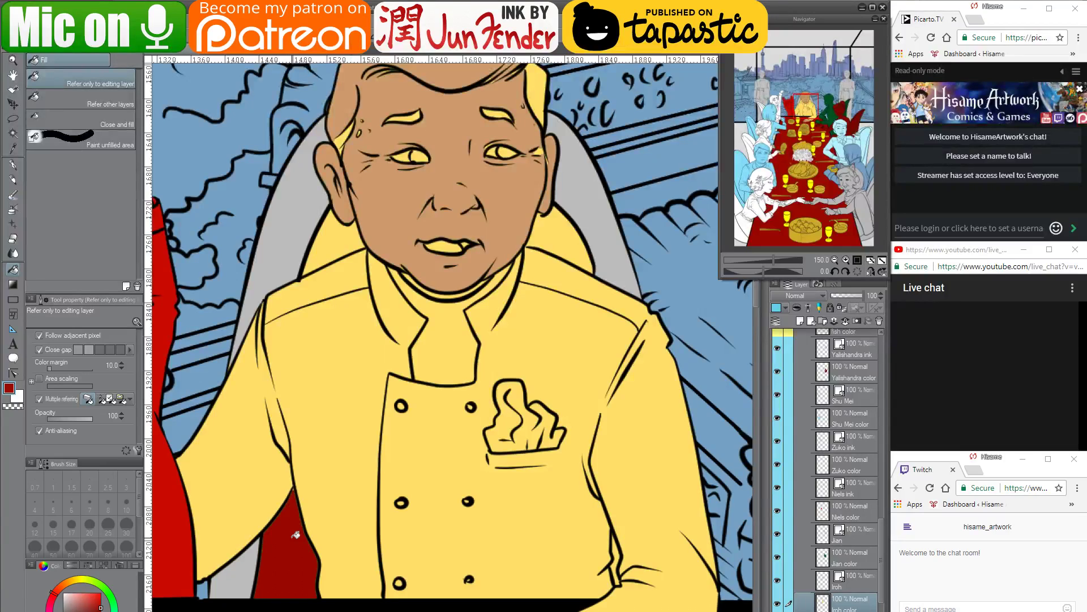
click(339, 231)
click(574, 239)
Paint the remaining yellow in the man's eyes, eyebrows and mouth with his skin tone, using the G-pen at size 70
drag(499, 242, 522, 386)
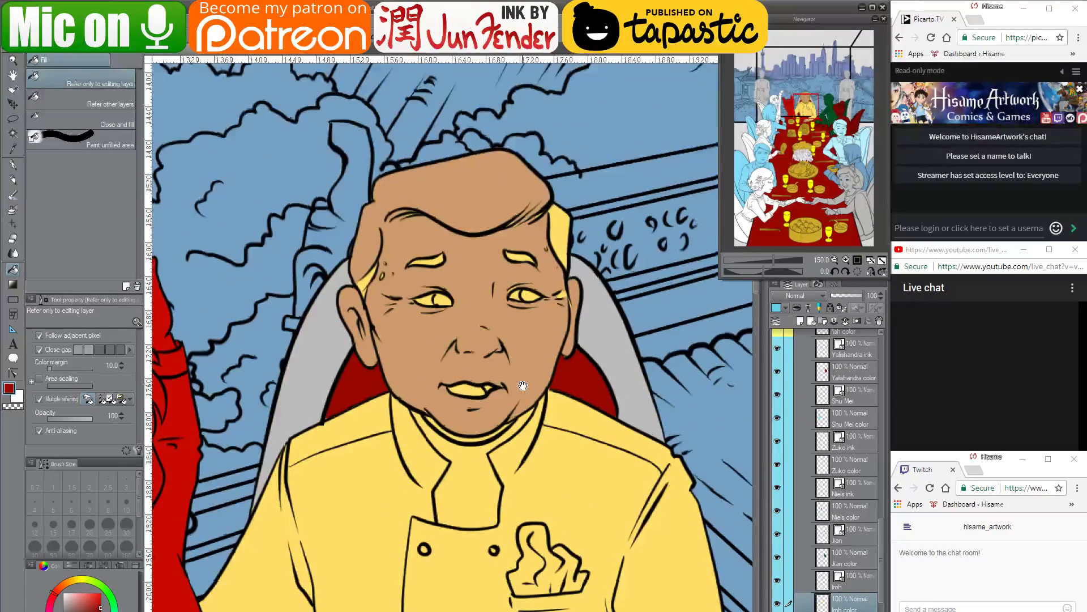
alt+click(381, 273)
click(16, 164)
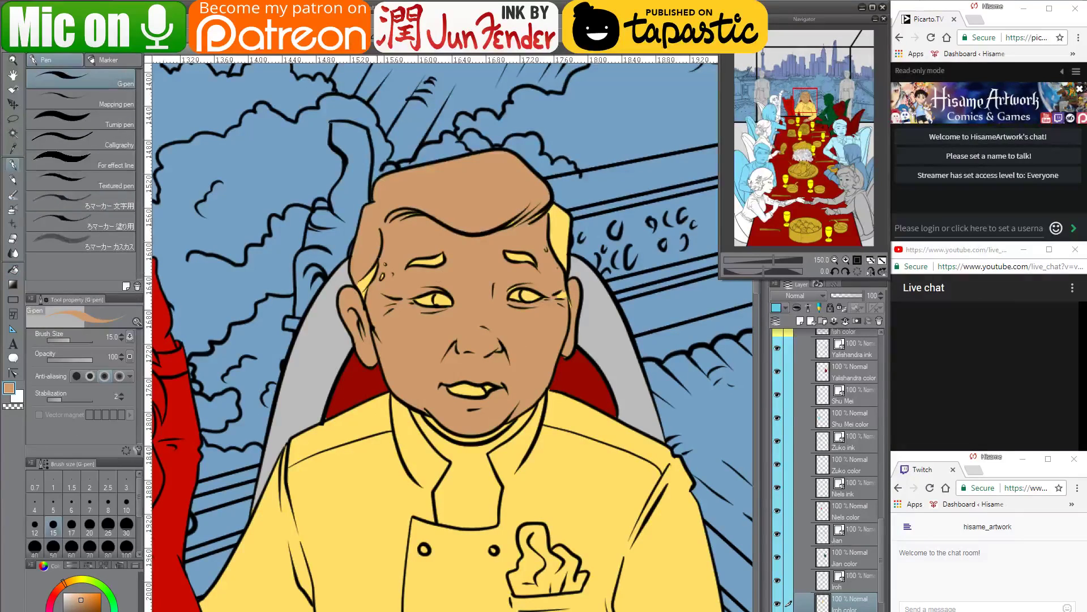
key(bracketright)
key(bracketright)
key(bracketright)
key(bracketright)
key(bracketright)
key(bracketright)
key(bracketright)
key(bracketright)
mouse_move(387, 277)
mouse_down()
mouse_move(436, 239)
mouse_move(449, 327)
mouse_move(504, 256)
mouse_move(507, 218)
mouse_move(530, 224)
mouse_move(503, 353)
mouse_move(454, 383)
mouse_move(493, 369)
mouse_up()
mouse_move(544, 282)
mouse_down()
mouse_move(543, 300)
mouse_move(532, 302)
mouse_move(531, 287)
mouse_up()
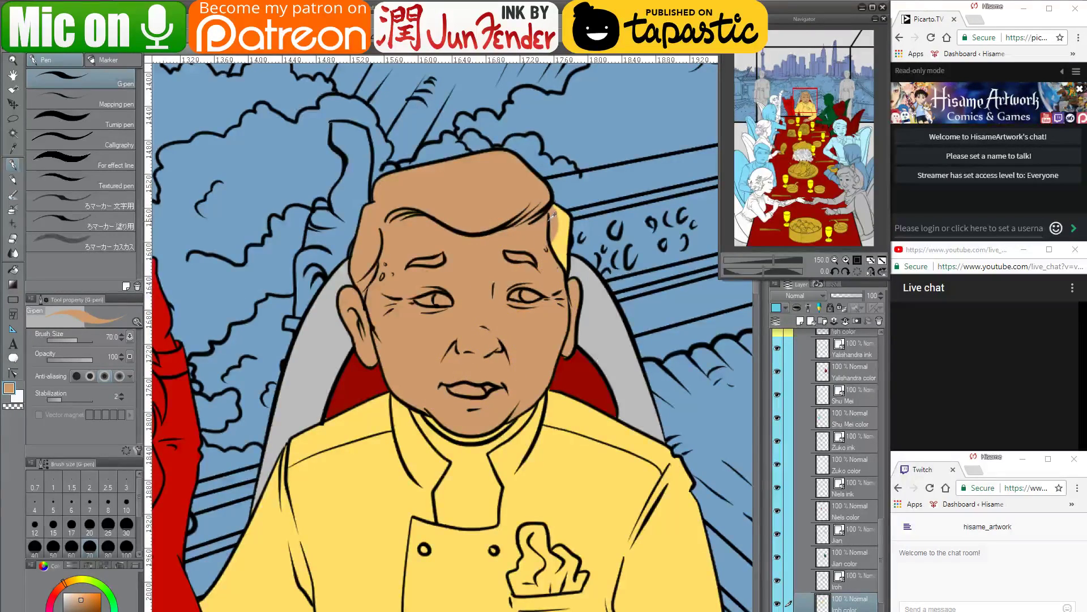
Cover the yellow patch of hair above the man's ear with the skin tone, using the G-pen at size 12
scroll(554, 217, up, 3)
scroll(552, 215, up, 3)
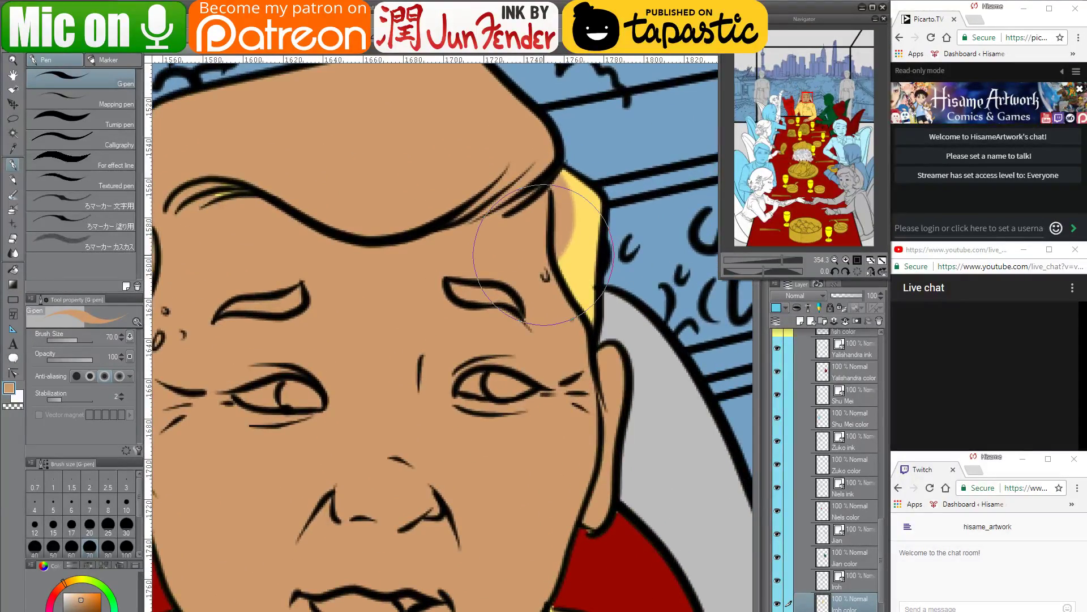
click(35, 524)
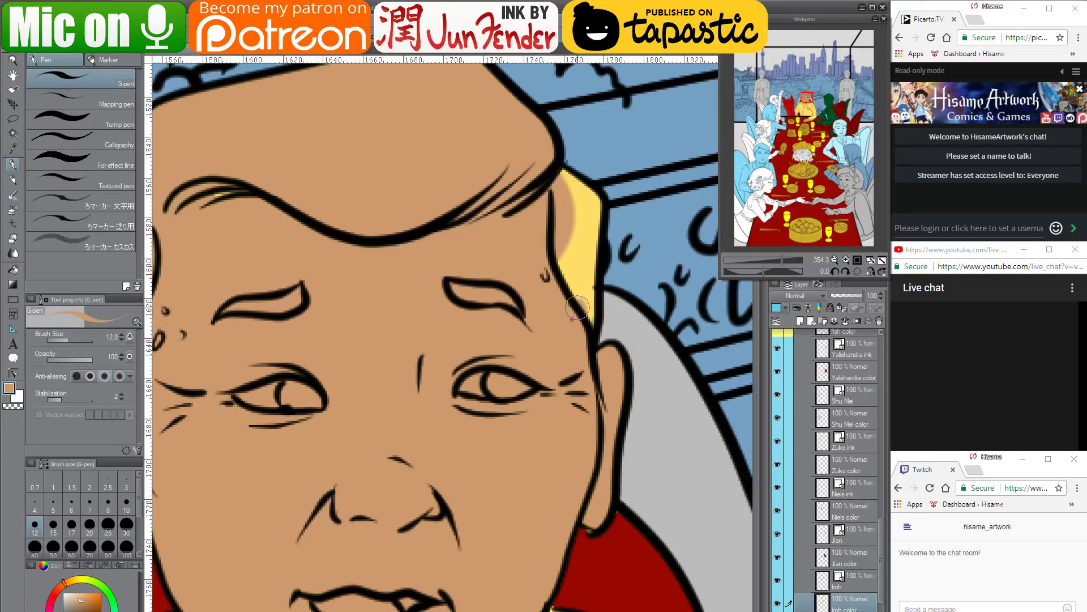
click(586, 326)
shift+click(593, 200)
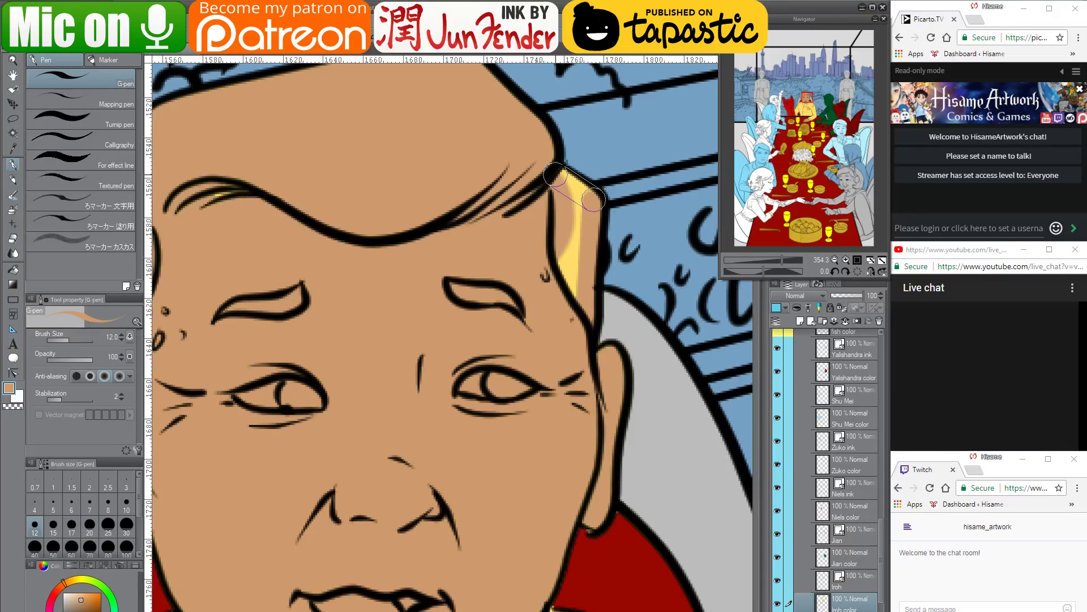
shift+click(556, 175)
mouse_move(582, 211)
mouse_down()
mouse_move(578, 315)
mouse_move(567, 231)
mouse_up()
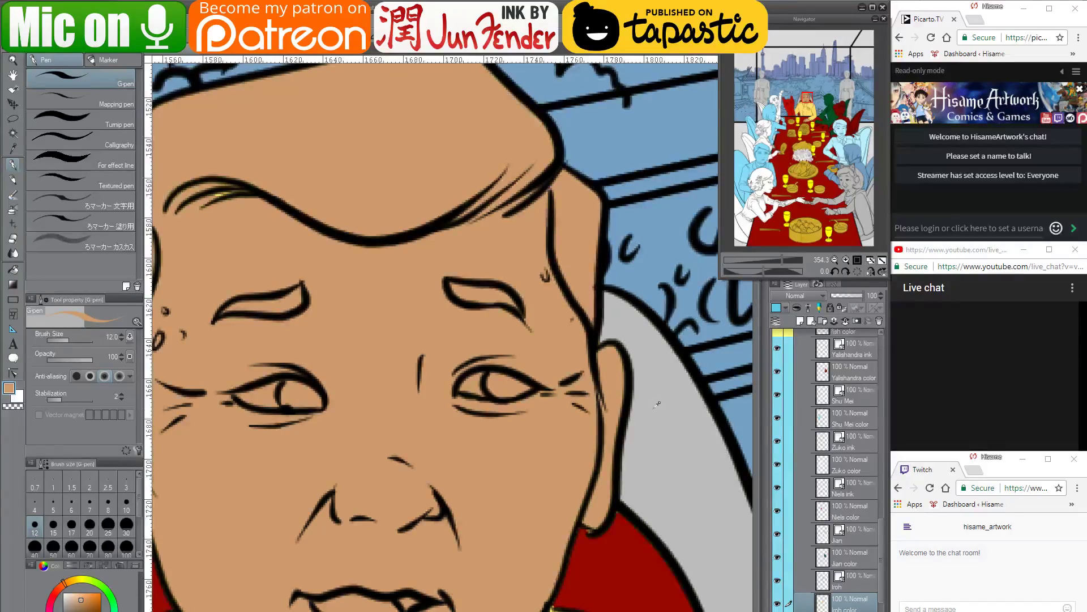
Choose a slightly darker shade of the skin tone for the man's neck
scroll(657, 405, down, 5)
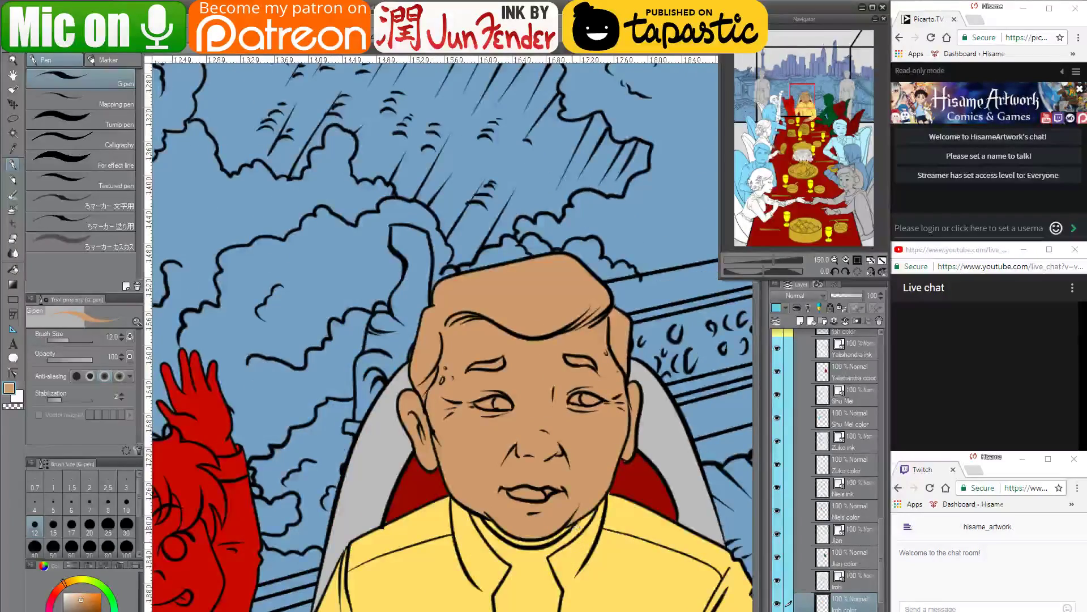
scroll(439, 502, up, 3)
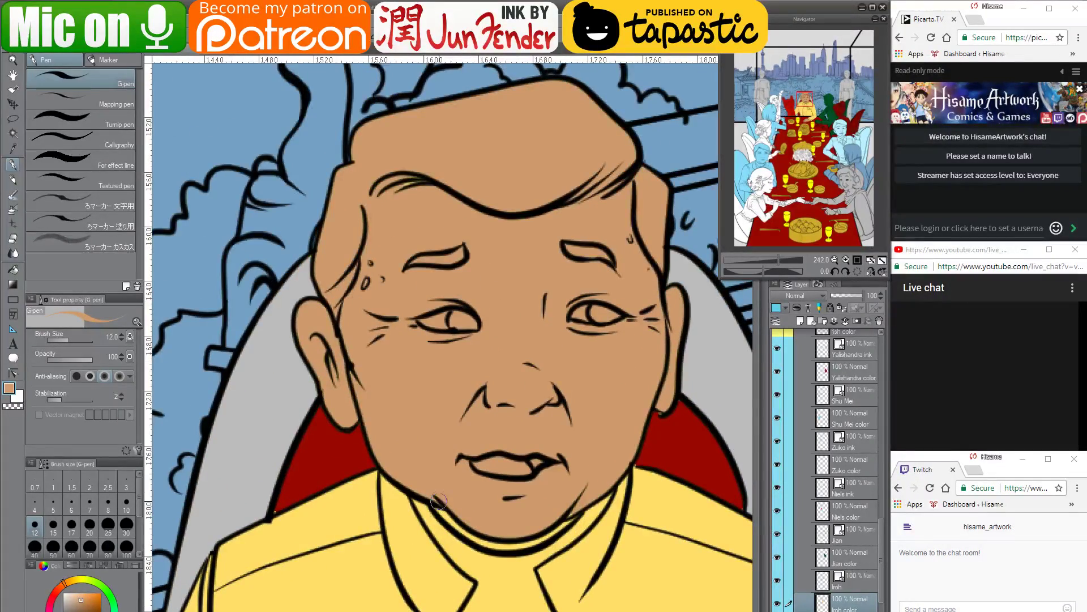
click(84, 605)
Check the live broadcast in OBS and the YouTube streaming dashboard, and return to the illustration in Clip Studio Paint
key(alt+Tab)
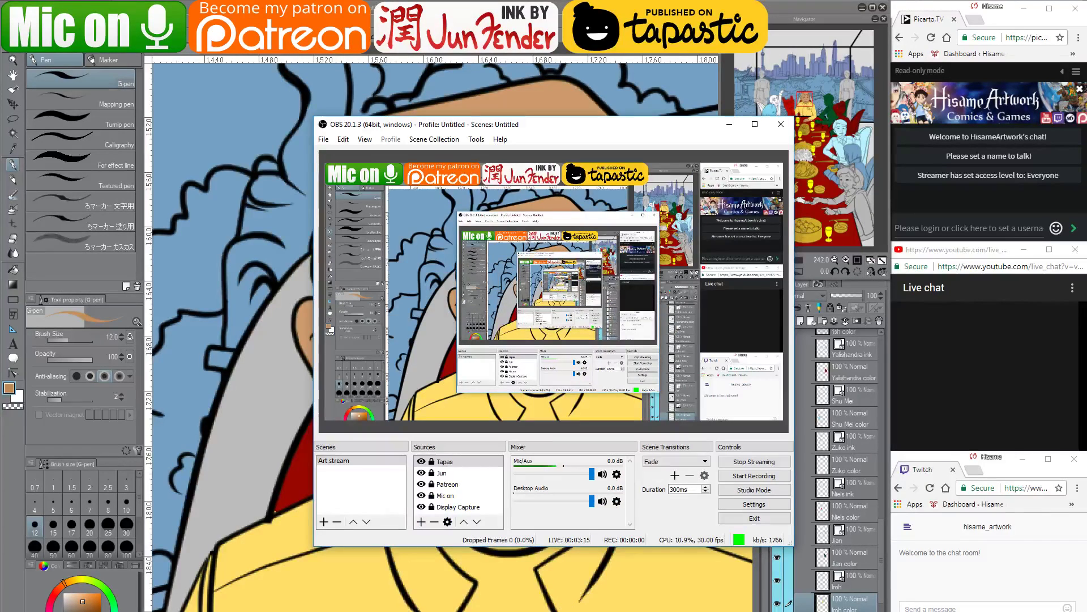
key(alt+Tab)
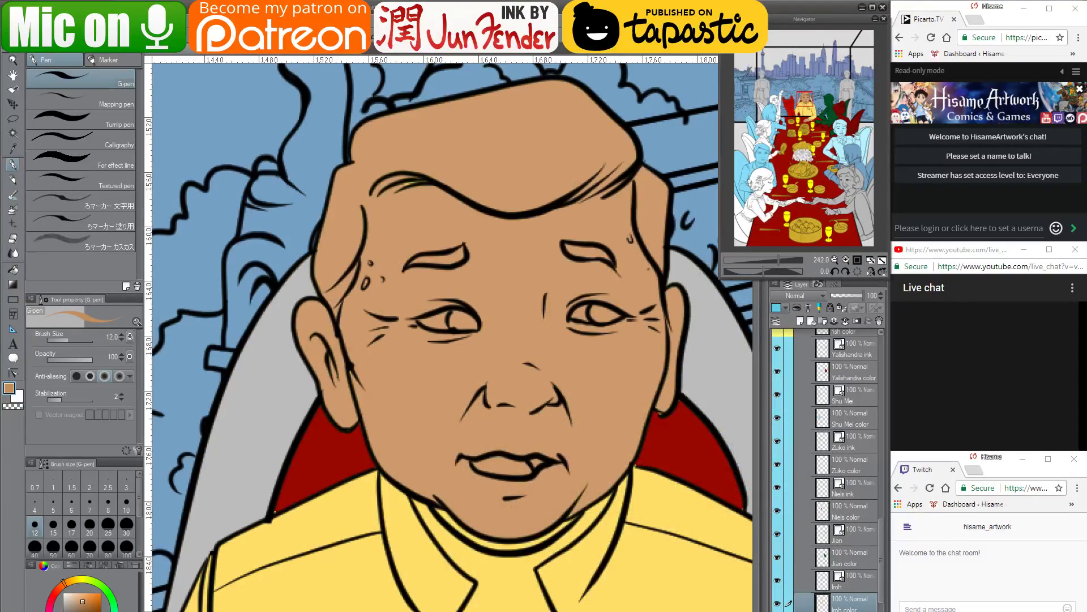
key(alt+Tab)
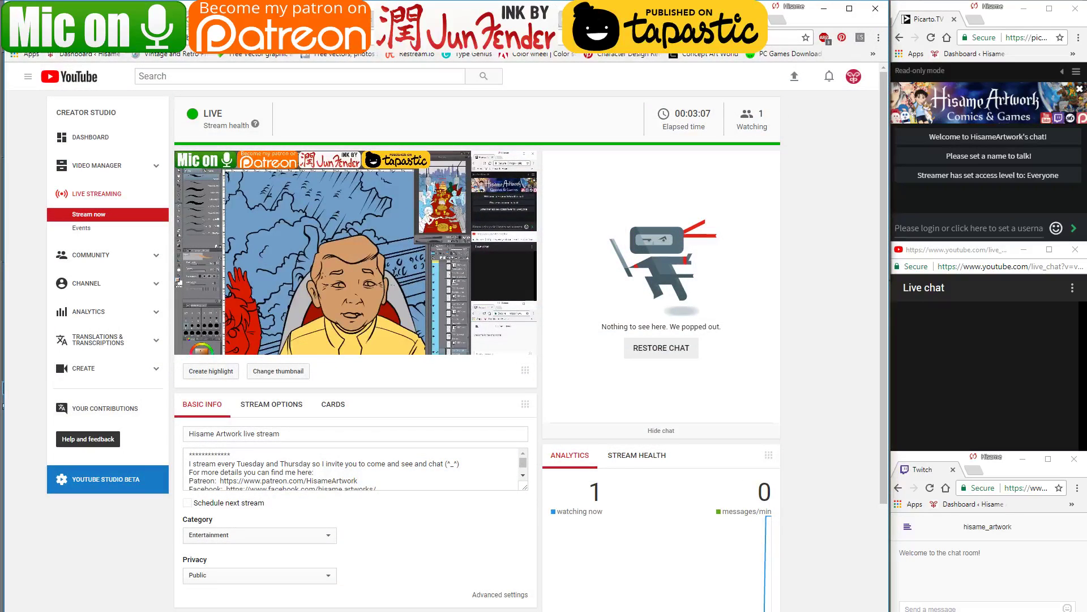
key(alt+Tab)
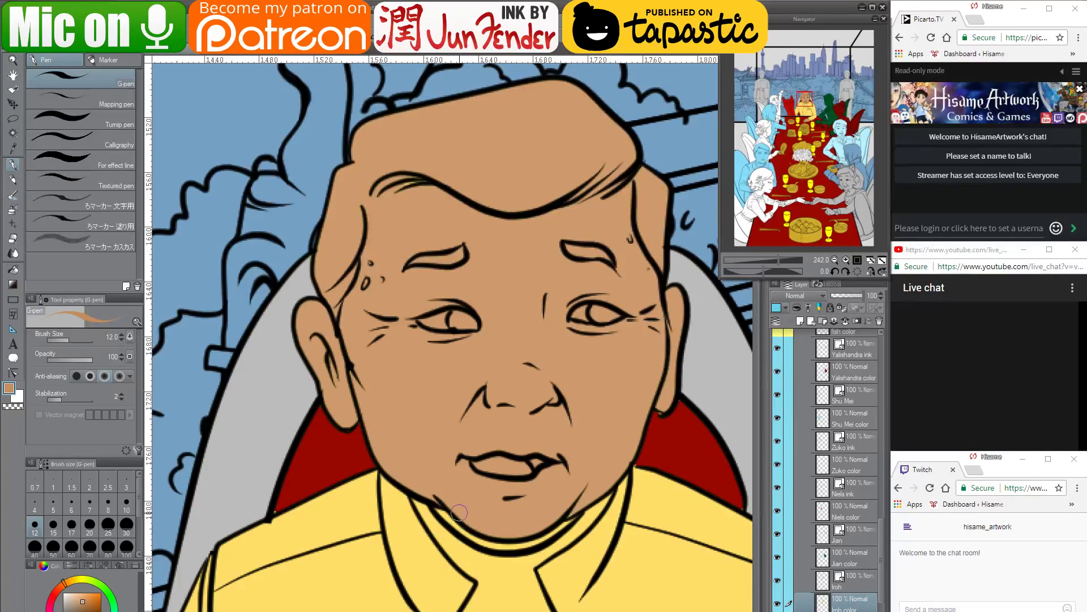
Paint the narrow strip of neck below the man's chin with the darker skin tone at brush size 7
key(bracketleft)
key(bracketleft)
key(bracketleft)
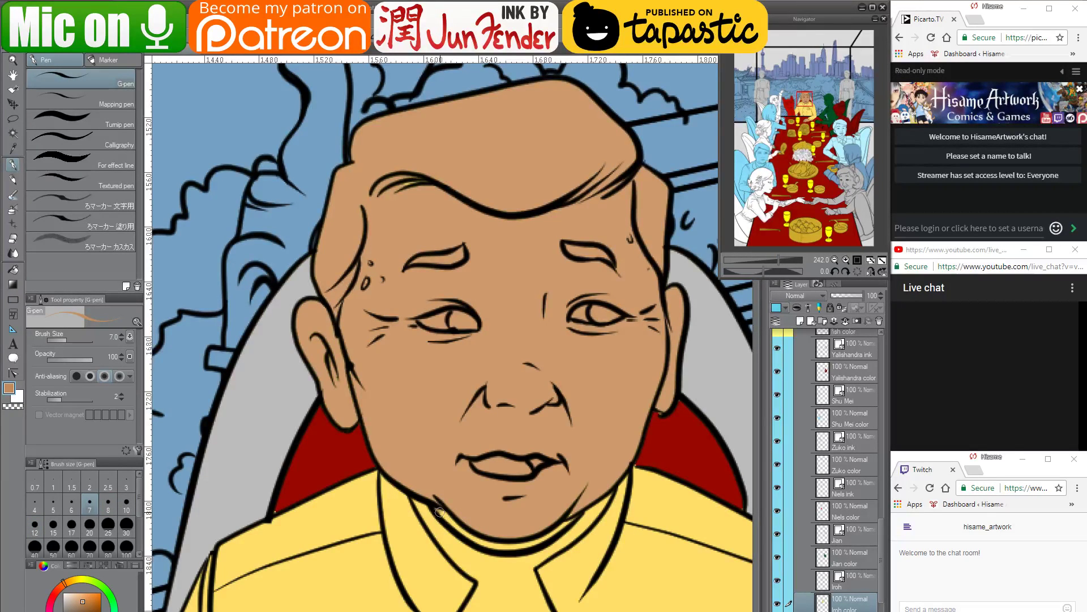
drag(438, 512, 468, 537)
shift+click(471, 538)
shift+click(501, 548)
shift+click(539, 543)
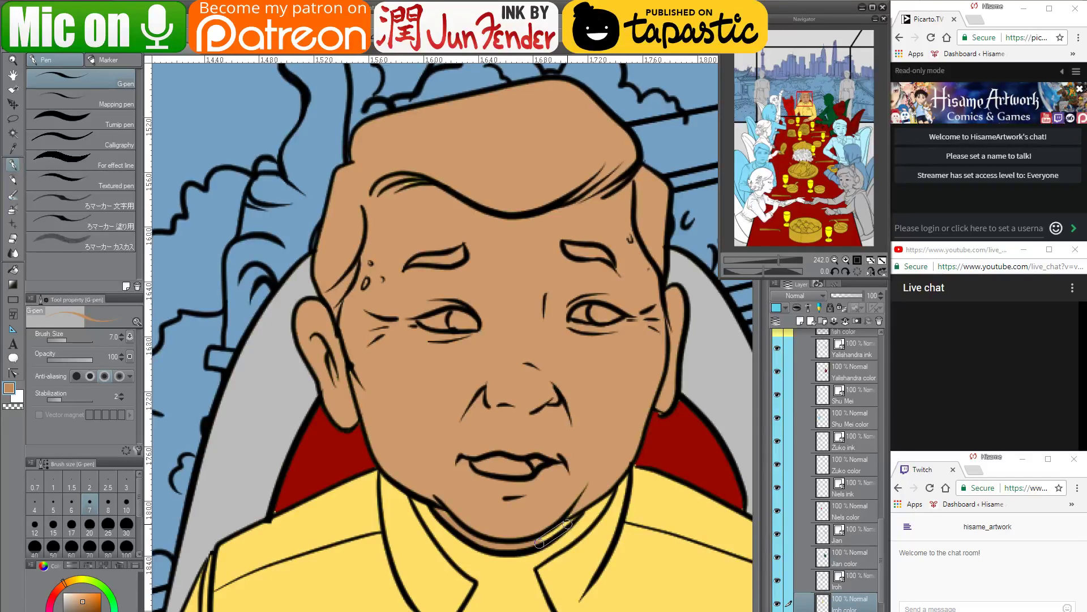
shift+click(568, 523)
Resample the face's skin tone and touch up the leftover yellow along the man's hairline at brush size 25
alt+click(585, 497)
key(bracketright)
key(bracketright)
key(bracketright)
key(bracketright)
key(bracketright)
key(bracketright)
key(bracketright)
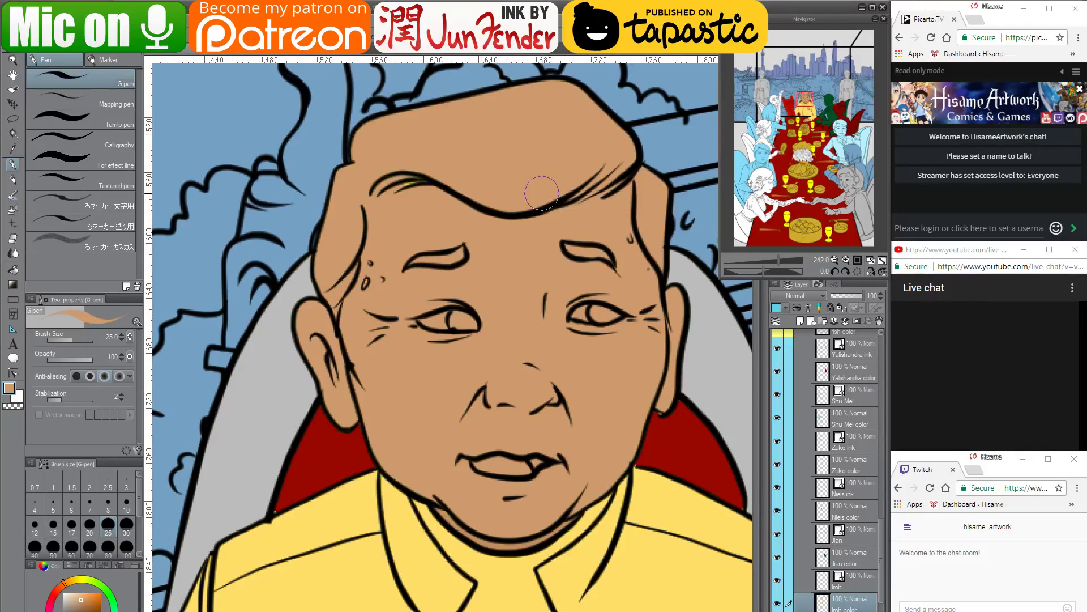
drag(403, 180, 425, 184)
Sample the dark grey hair colour from the suited man in the New Year image
scroll(449, 450, down, 1)
scroll(448, 450, down, 1)
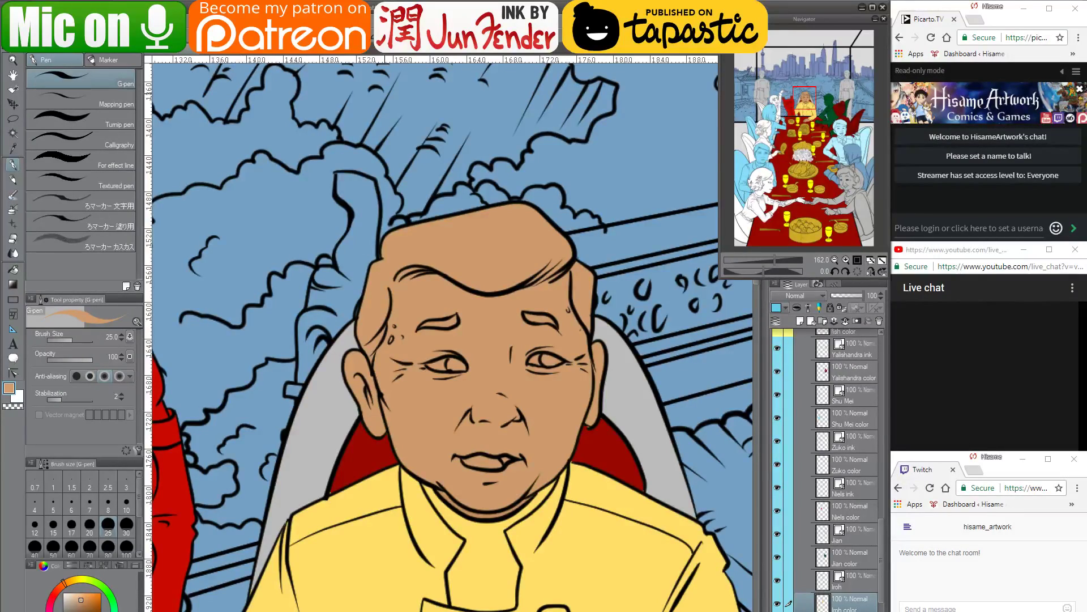
click(237, 53)
drag(651, 228, 510, 577)
mouse_move(536, 254)
mouse_down()
mouse_move(539, 325)
mouse_move(581, 306)
mouse_up()
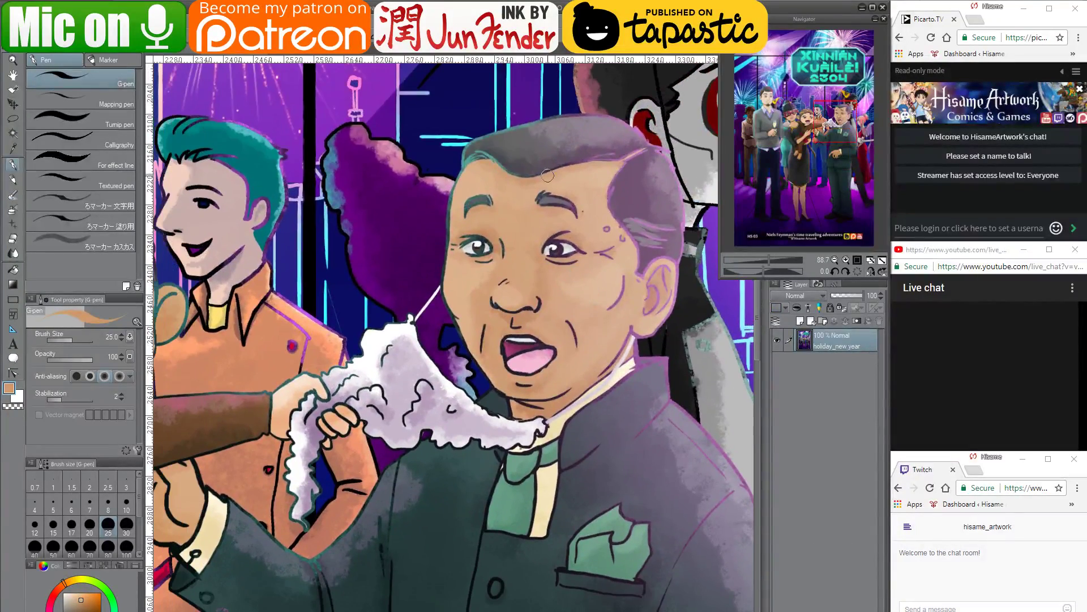
alt+click(518, 167)
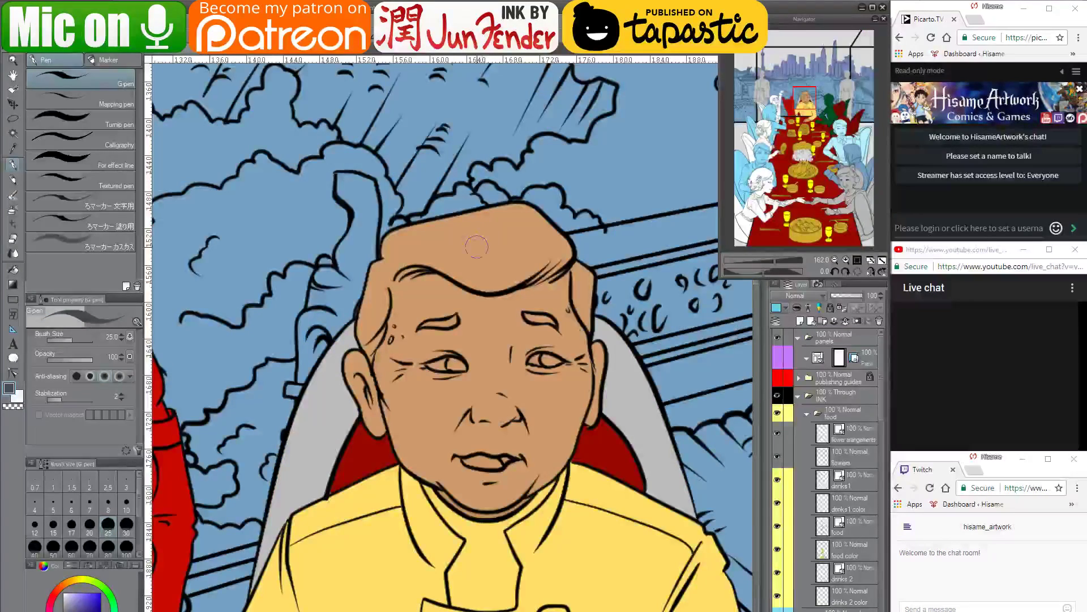
Paint the hair above the ear on the right side of the man's head dark grey at brush size 12
scroll(485, 232, up, 1)
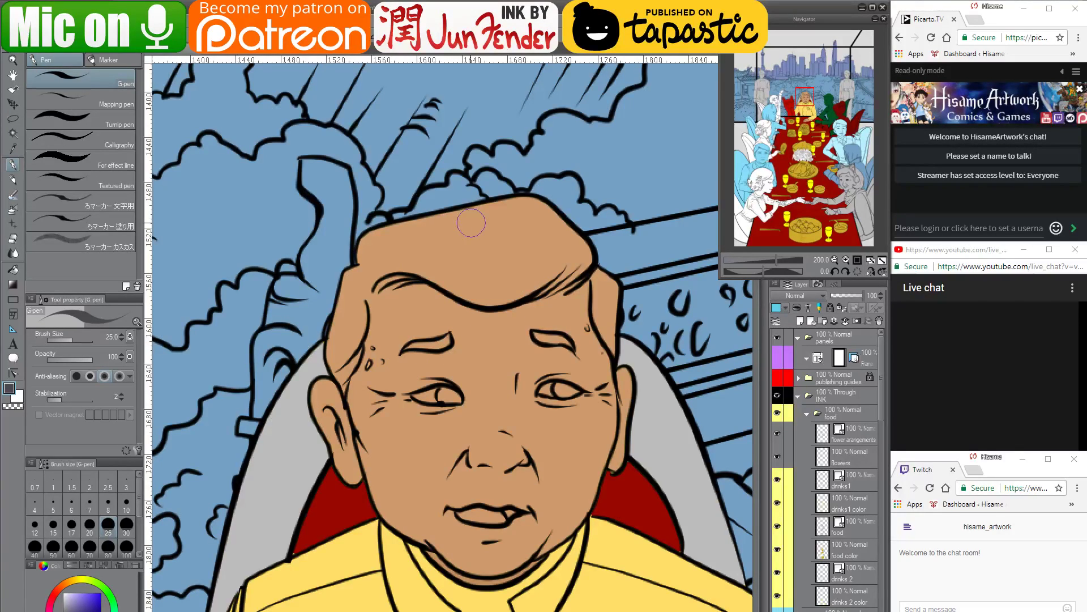
scroll(436, 274, up, 4)
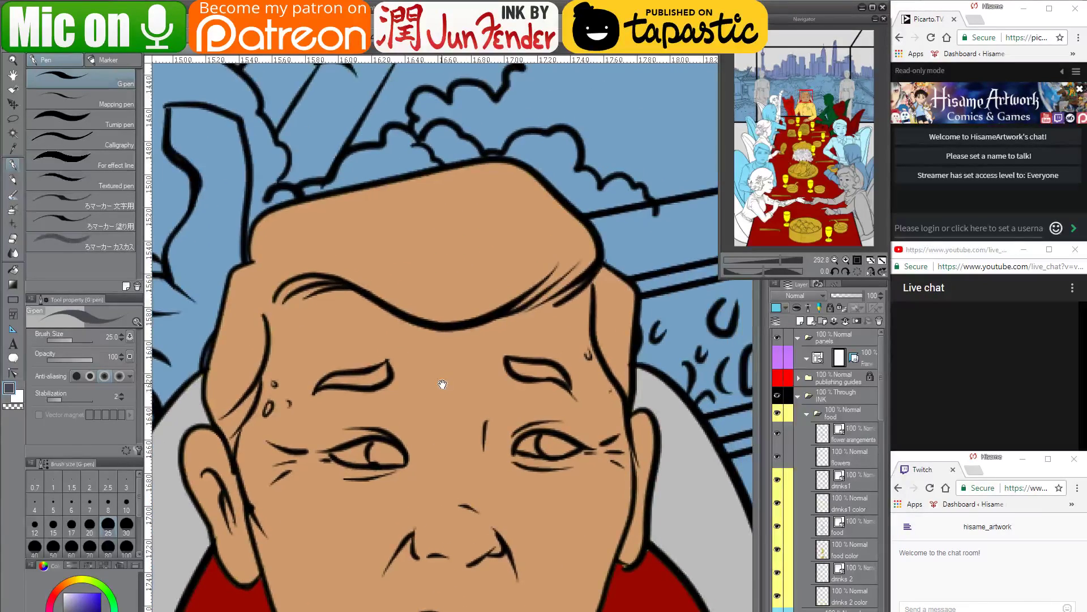
key(bracketleft)
key(bracketleft)
key(bracketleft)
key(bracketleft)
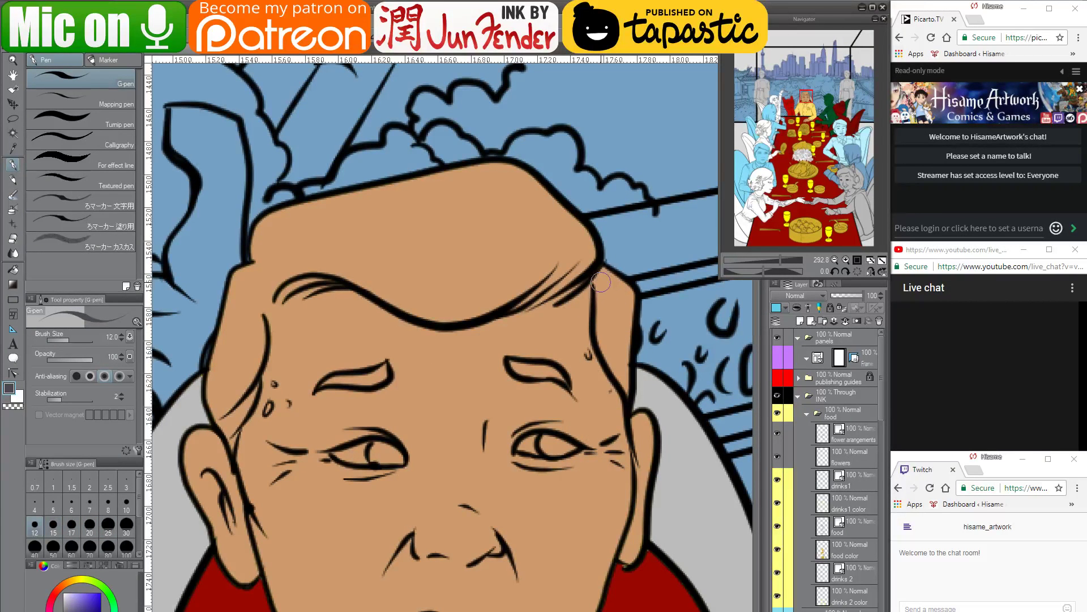
mouse_move(602, 312)
mouse_down()
mouse_move(594, 275)
mouse_move(608, 276)
mouse_move(599, 271)
mouse_move(631, 303)
mouse_move(627, 392)
mouse_move(600, 331)
mouse_move(602, 286)
mouse_move(609, 348)
mouse_move(608, 282)
mouse_move(617, 371)
mouse_up()
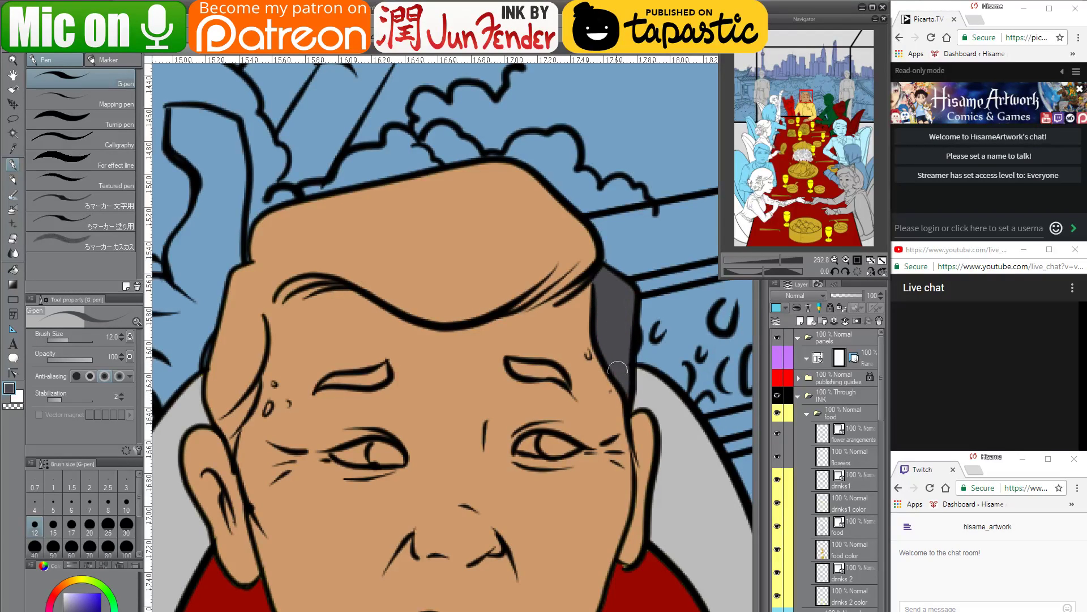
Fill the hair above the ear on the left side of the man's head with the dark grey, resampling the tone as needed
drag(287, 318, 407, 339)
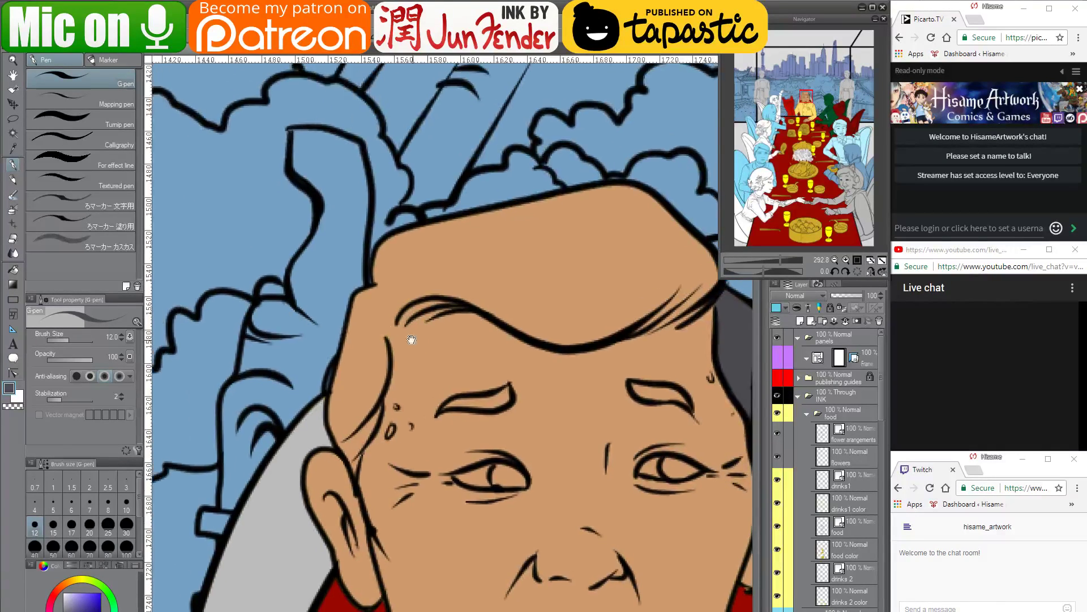
mouse_move(383, 291)
mouse_down()
mouse_move(369, 294)
mouse_move(346, 422)
mouse_up()
mouse_move(357, 305)
mouse_down()
mouse_move(340, 416)
mouse_move(333, 396)
mouse_move(354, 323)
mouse_up()
alt+click(304, 435)
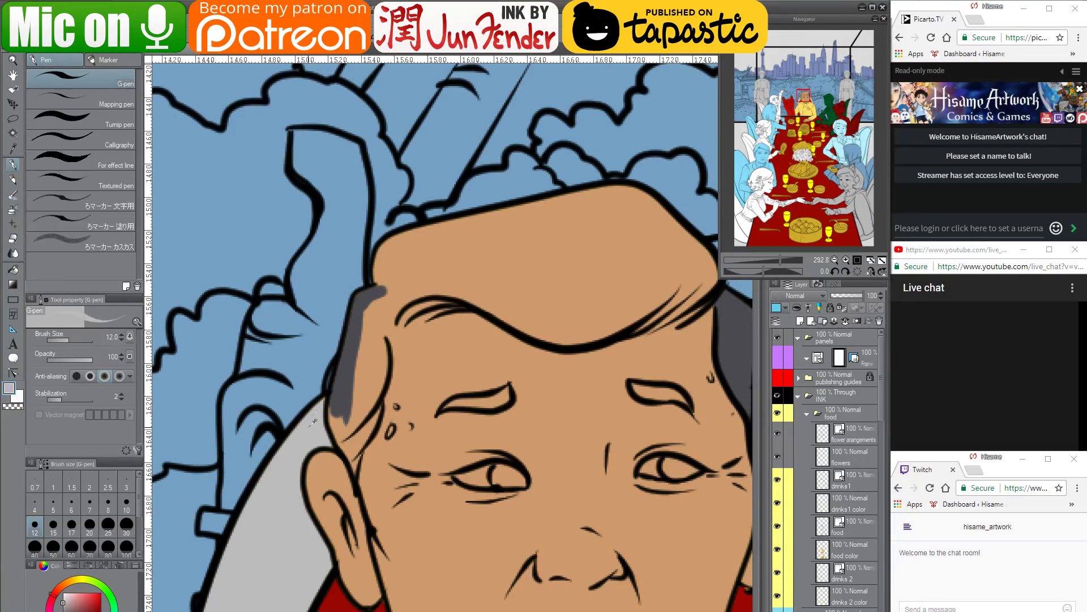
alt+click(338, 404)
mouse_move(338, 404)
mouse_down()
mouse_move(354, 476)
mouse_move(359, 431)
mouse_move(350, 462)
mouse_move(335, 428)
mouse_move(334, 442)
mouse_move(344, 446)
mouse_move(339, 405)
mouse_move(348, 440)
mouse_move(340, 399)
mouse_move(318, 414)
mouse_move(332, 445)
mouse_move(353, 409)
mouse_move(370, 417)
mouse_move(358, 448)
mouse_move(383, 381)
mouse_move(378, 320)
mouse_move(381, 351)
mouse_move(357, 408)
mouse_up()
alt+click(316, 432)
alt+click(352, 408)
drag(367, 368, 379, 291)
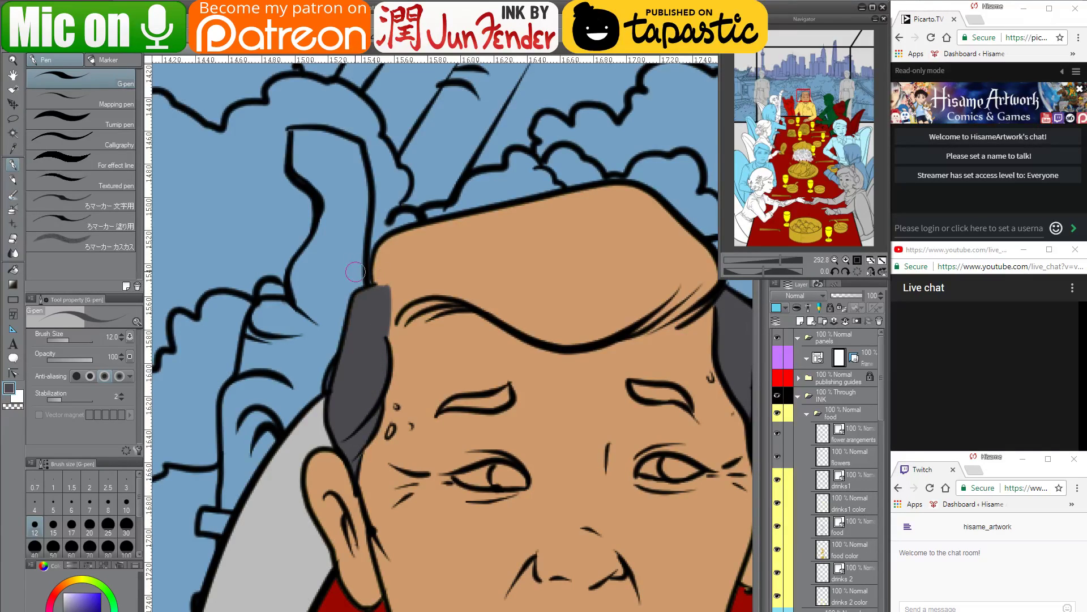
Paint the swept-back hair on top of the man's head dark grey at brush size 20
key(bracketright)
key(bracketright)
key(bracketright)
mouse_move(375, 337)
mouse_down()
mouse_move(406, 310)
mouse_move(495, 289)
mouse_up()
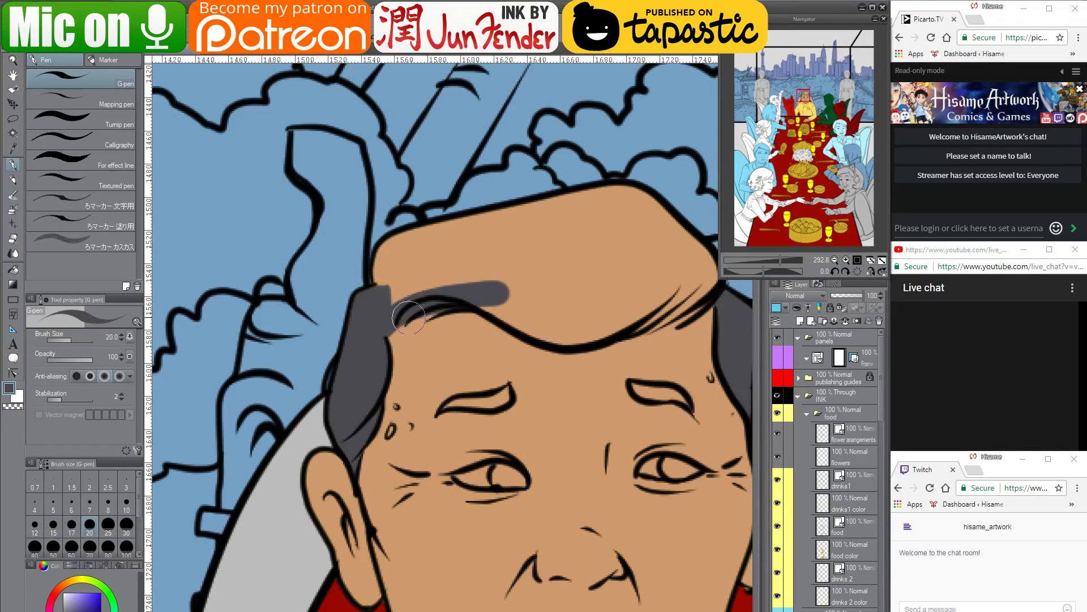
mouse_move(406, 319)
mouse_down()
mouse_move(513, 292)
mouse_move(642, 302)
mouse_up()
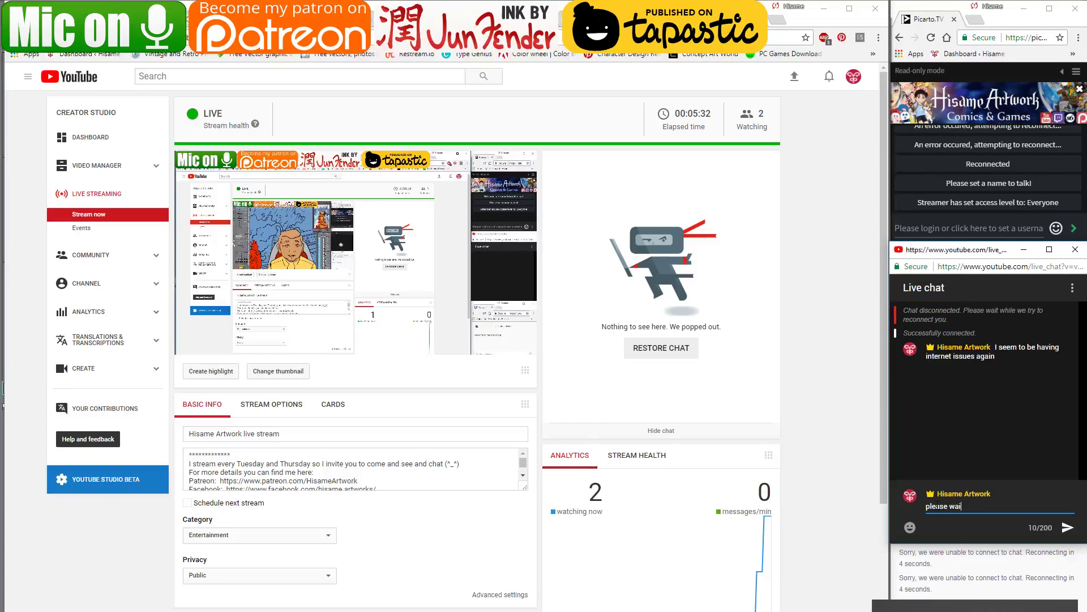
Post "please wait while it reconnects" in the YouTube live chat and return to the illustration in Clip Studio Paint
text(while I)
click(965, 505)
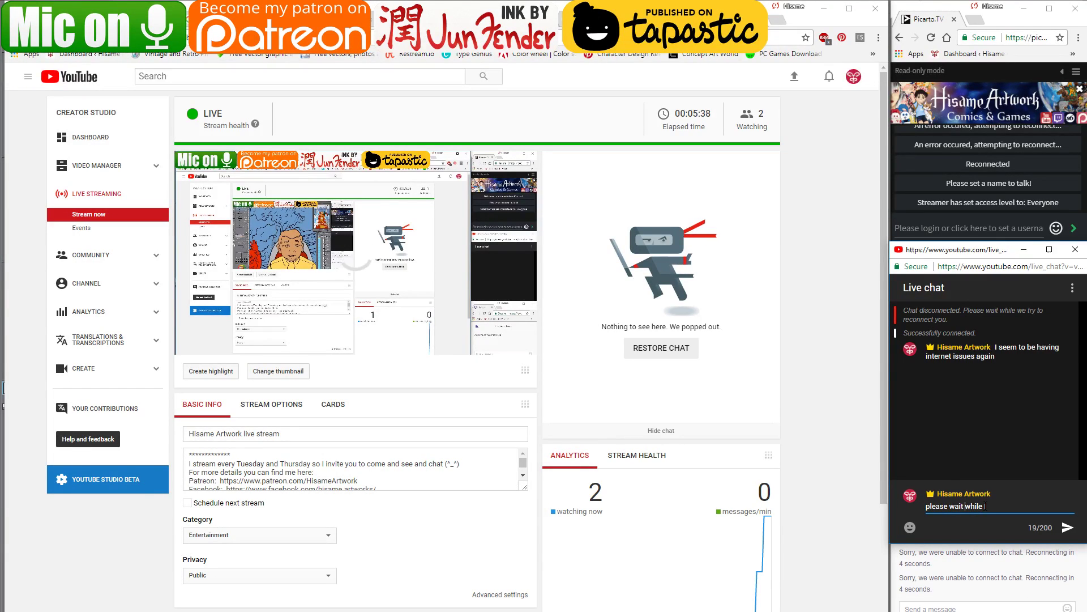
click(1009, 499)
text(t reconnects)
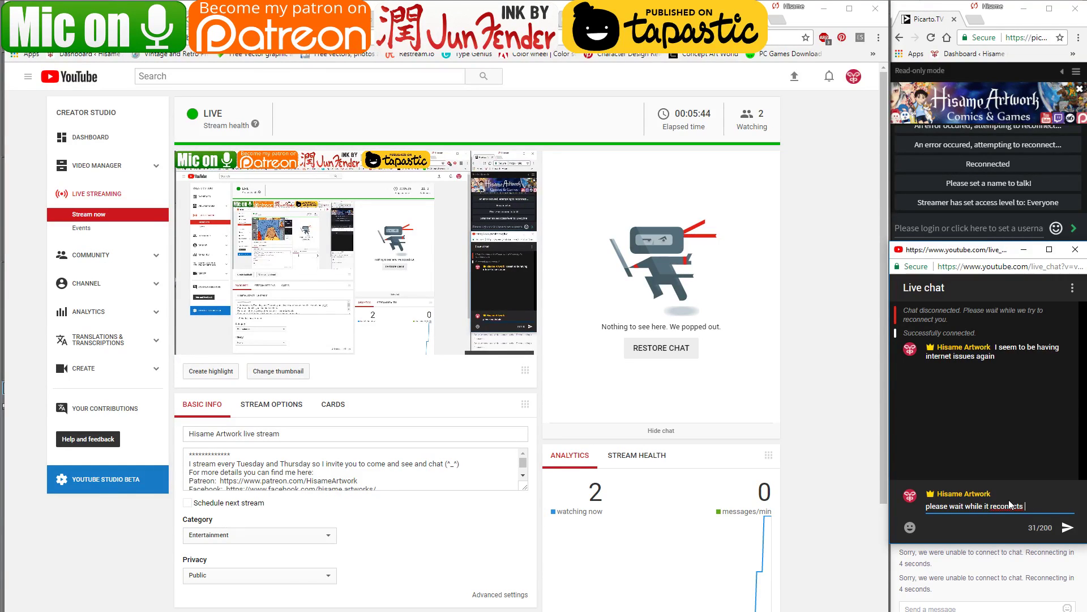
right_click(1008, 500)
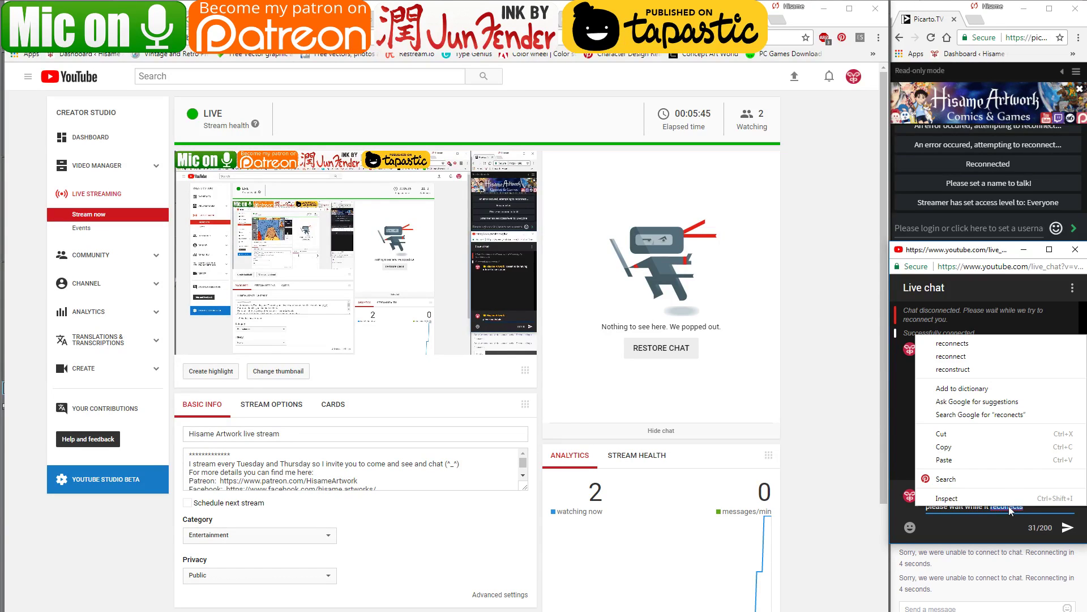
click(988, 343)
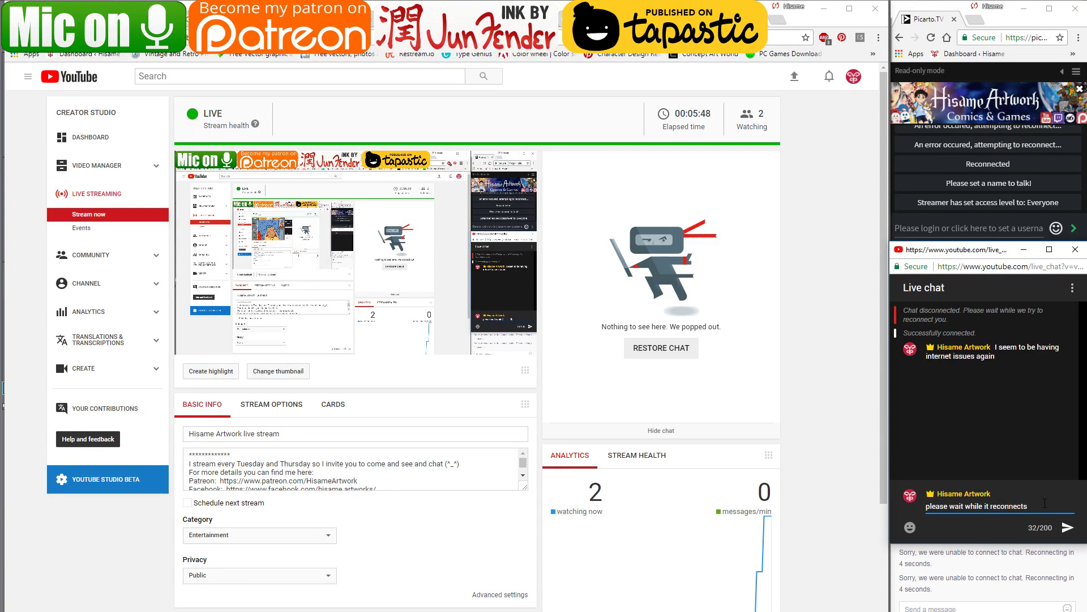
key(Return)
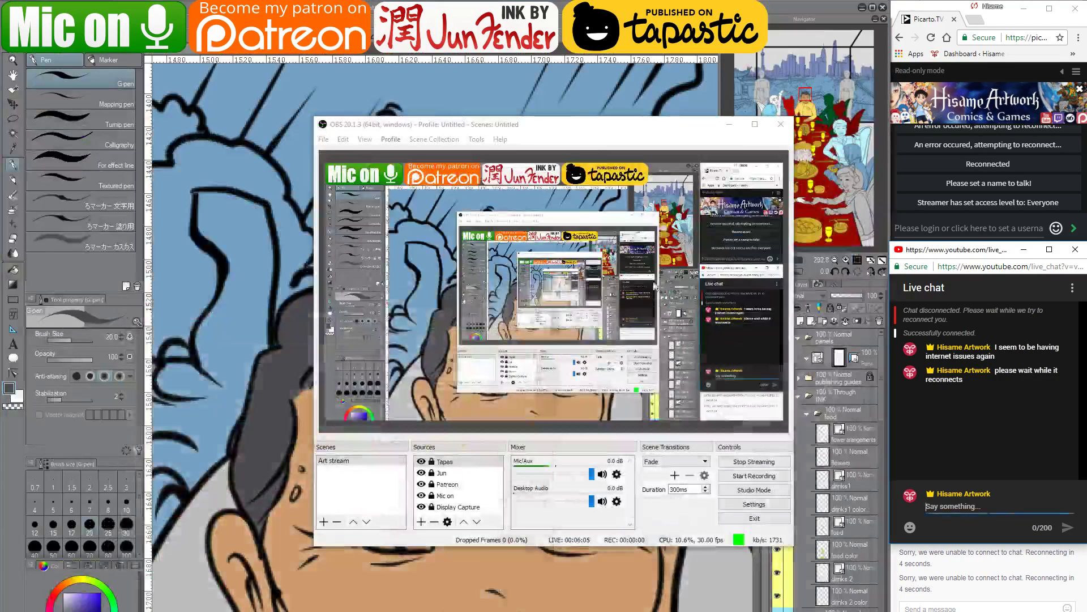
click(824, 8)
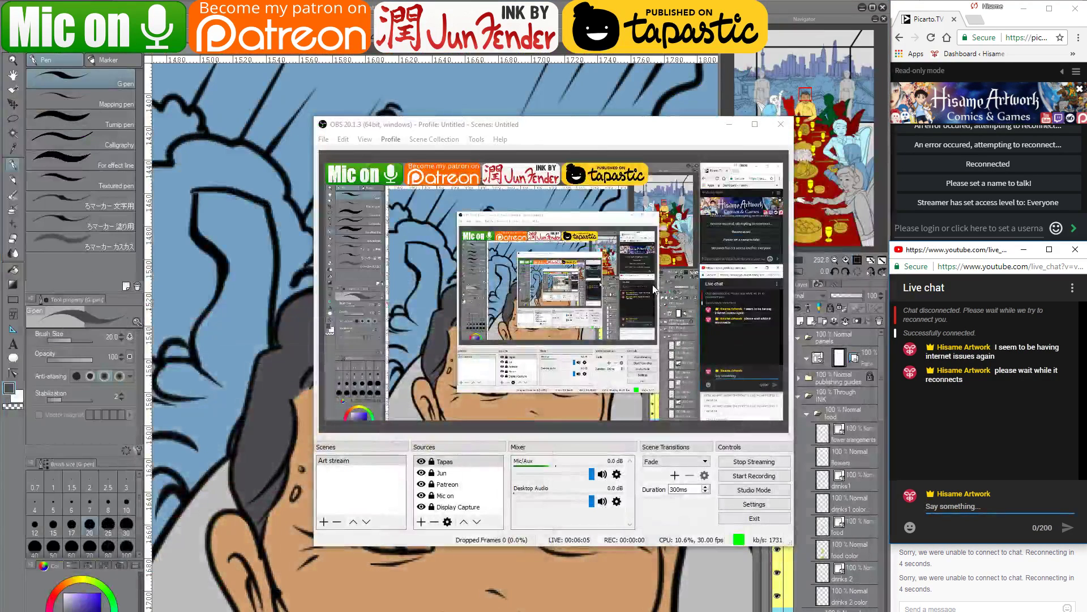
click(729, 124)
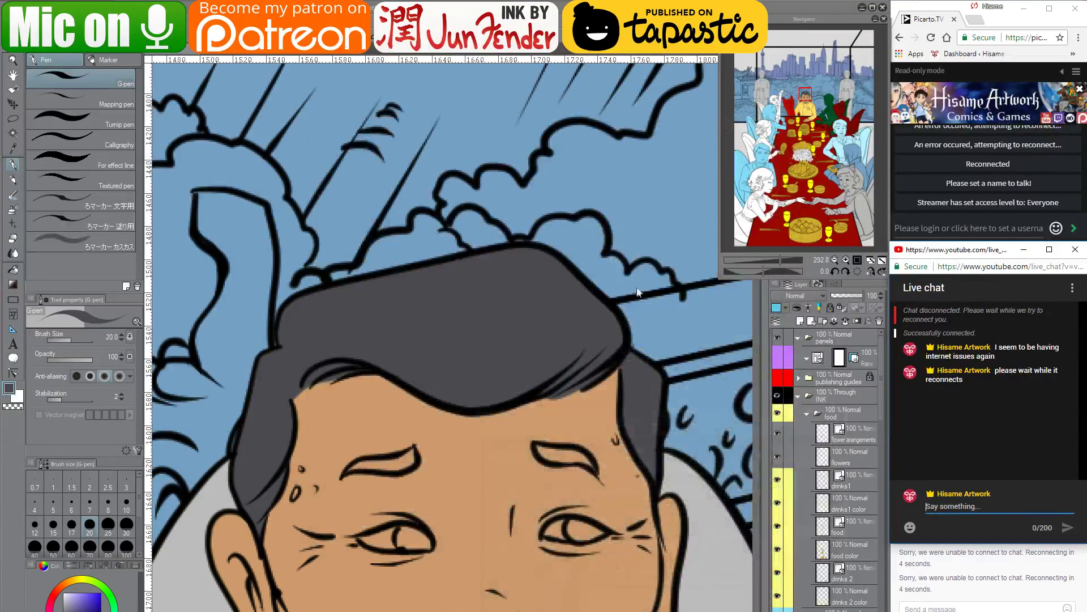
Paint the whites of both of the man's eyes in white, reducing the brush size to 12 and then 10
drag(591, 373, 557, 341)
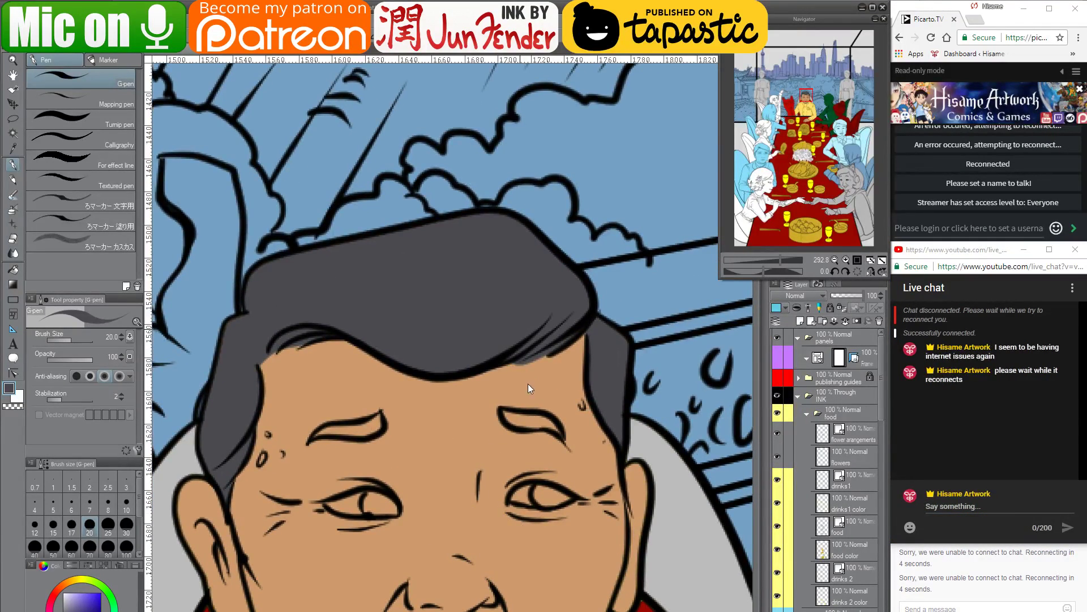
drag(557, 419, 576, 394)
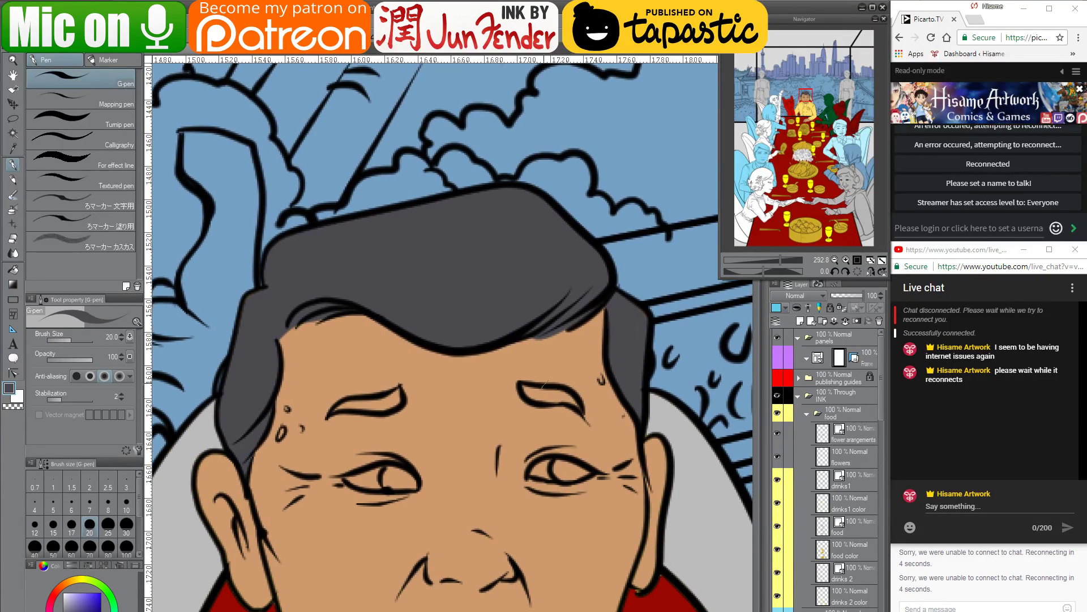
click(63, 593)
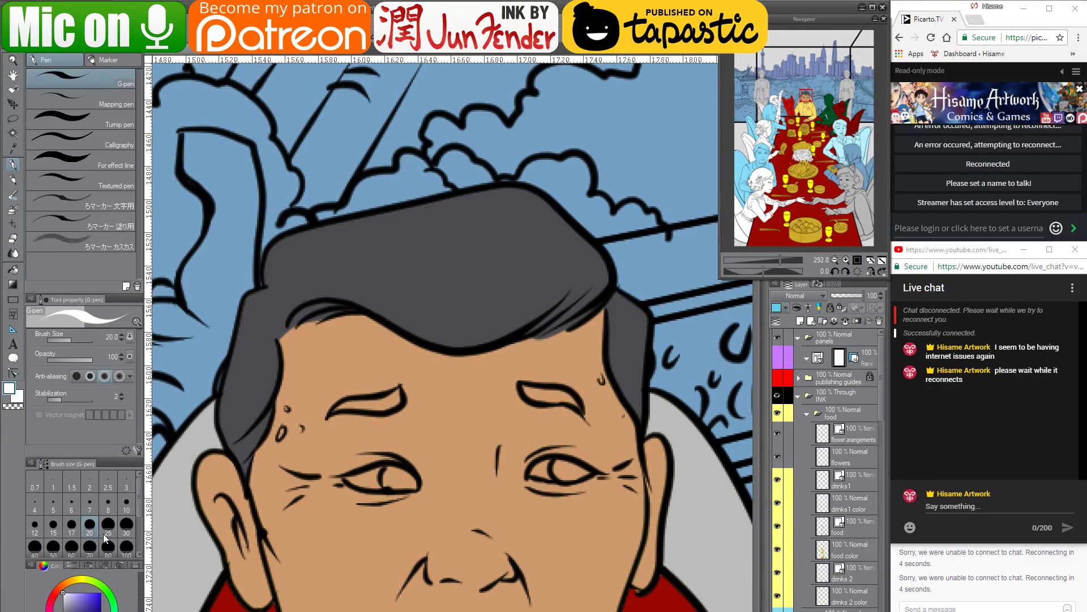
key(bracketleft)
key(bracketleft)
key(bracketleft)
key(bracketleft)
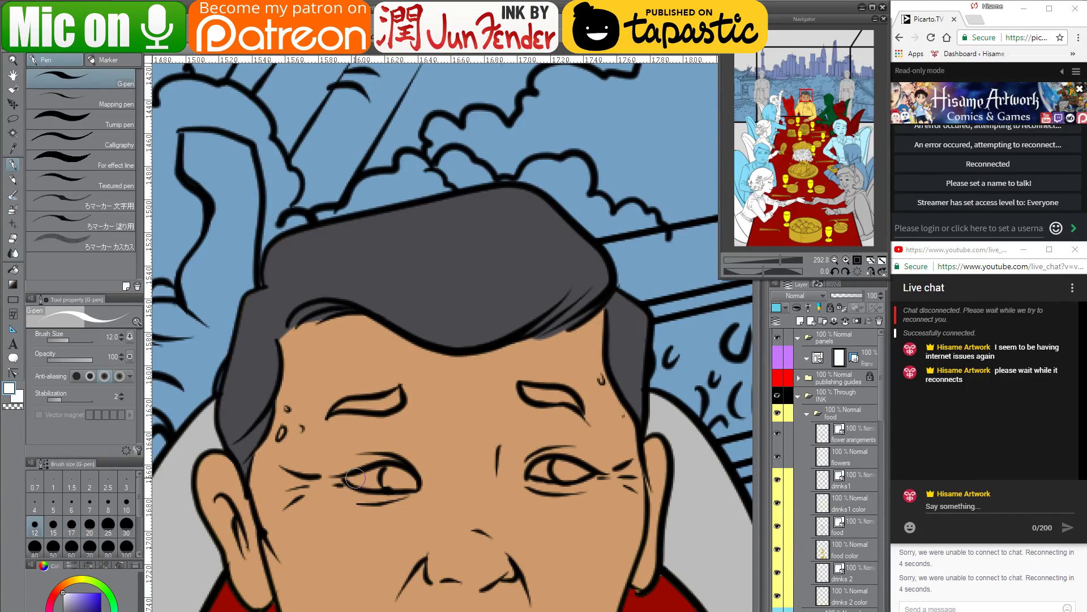
mouse_move(371, 481)
mouse_down()
mouse_move(346, 479)
mouse_move(392, 481)
mouse_move(364, 479)
mouse_move(386, 479)
mouse_move(378, 475)
mouse_up()
mouse_move(568, 454)
mouse_down()
mouse_move(532, 471)
mouse_move(547, 469)
mouse_up()
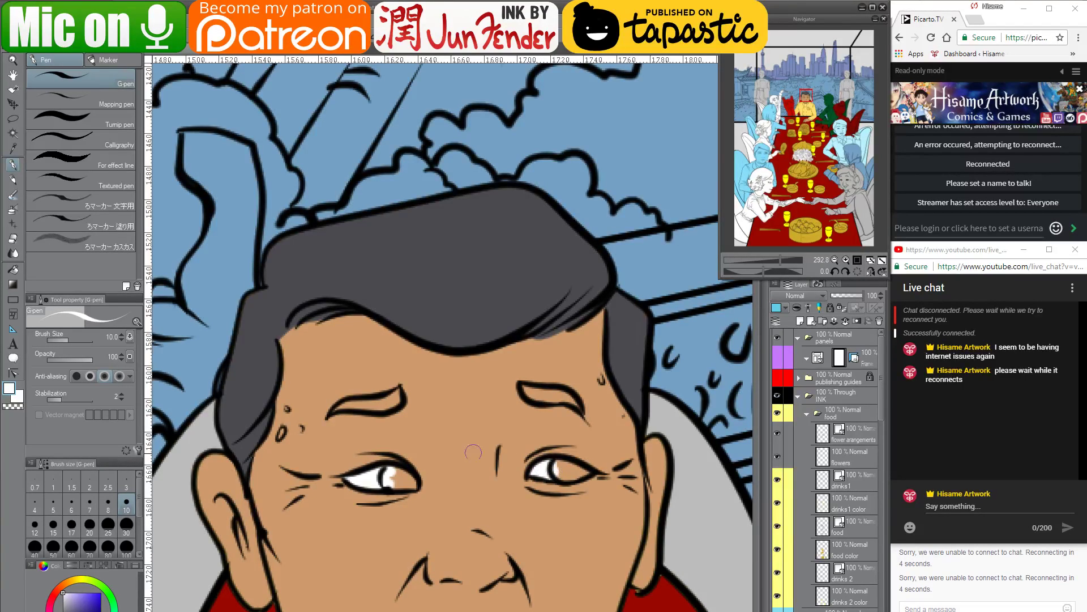
Sample the brown eye colour from the suited man in the New Year image and paint both irises at brush size 10
click(235, 52)
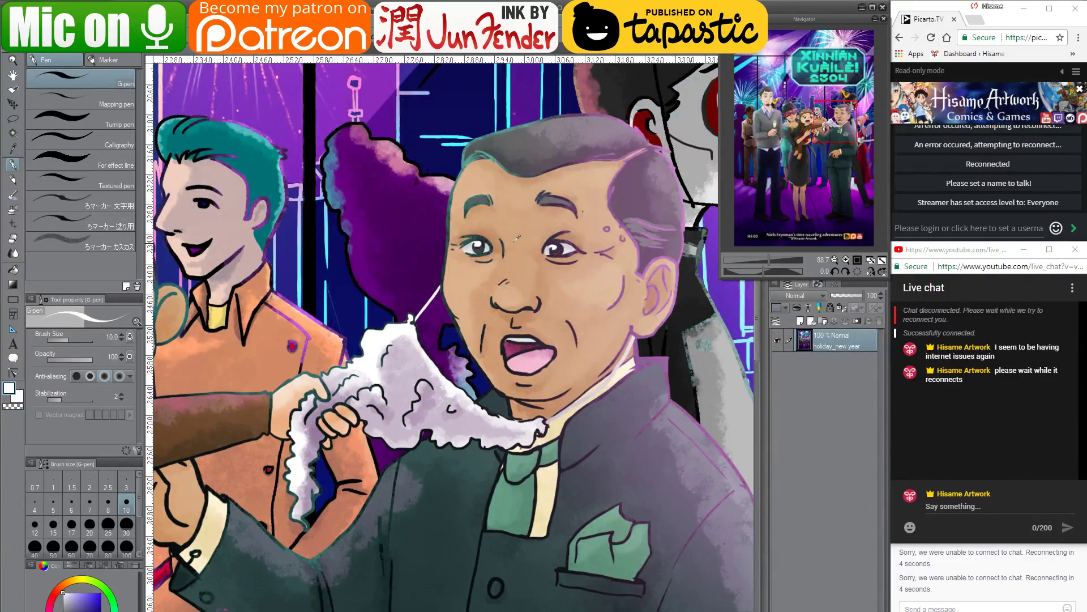
alt+click(480, 244)
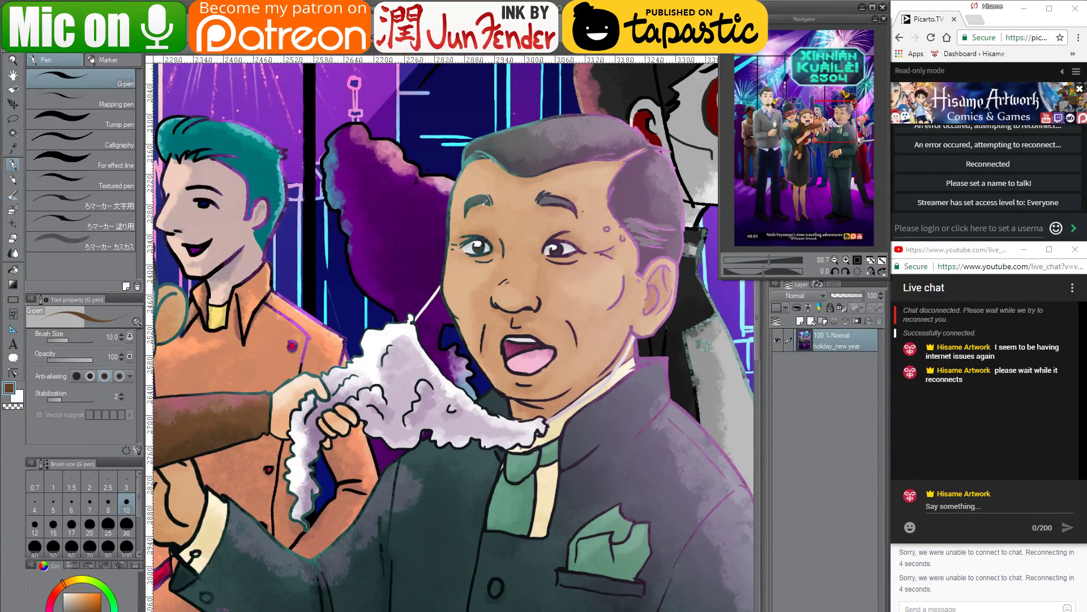
scroll(485, 201, up, 5)
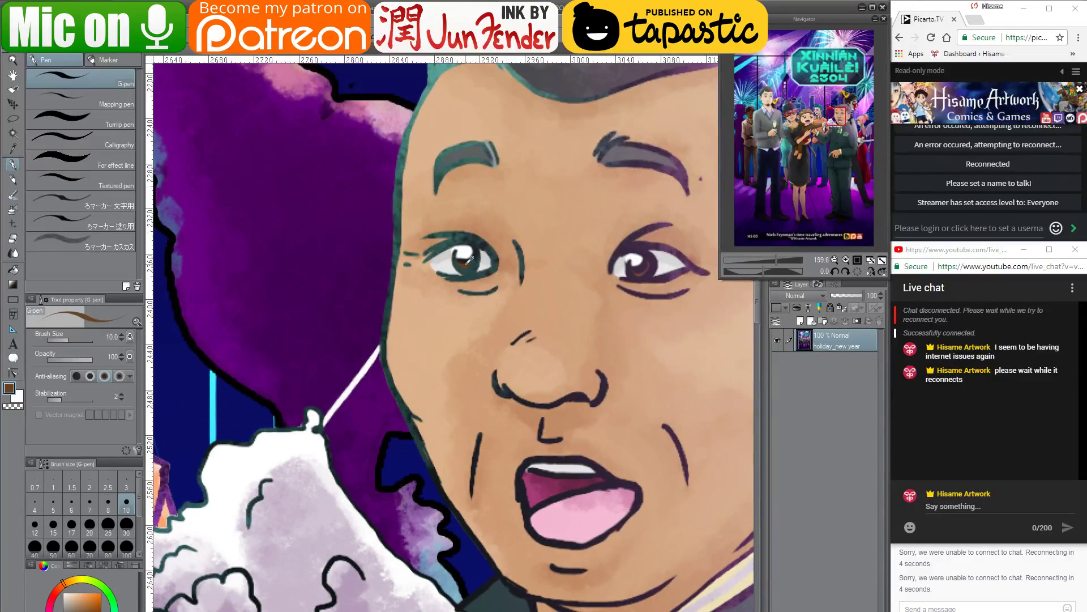
click(176, 55)
mouse_move(547, 468)
mouse_down()
mouse_move(564, 467)
mouse_move(552, 469)
mouse_up()
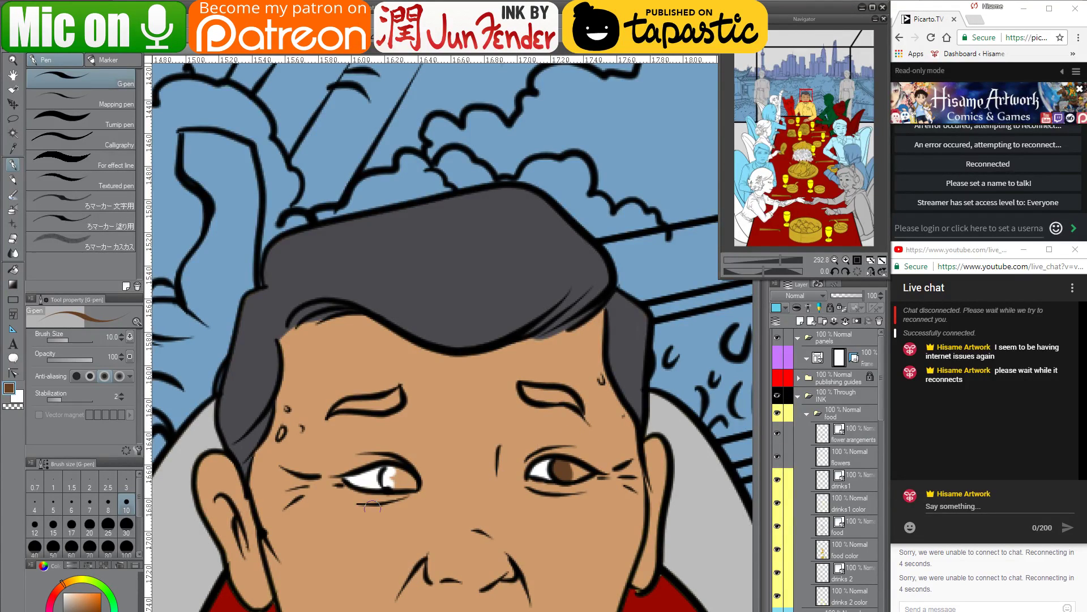
drag(568, 463, 587, 470)
mouse_move(391, 475)
mouse_down()
mouse_move(408, 481)
mouse_move(388, 471)
mouse_up()
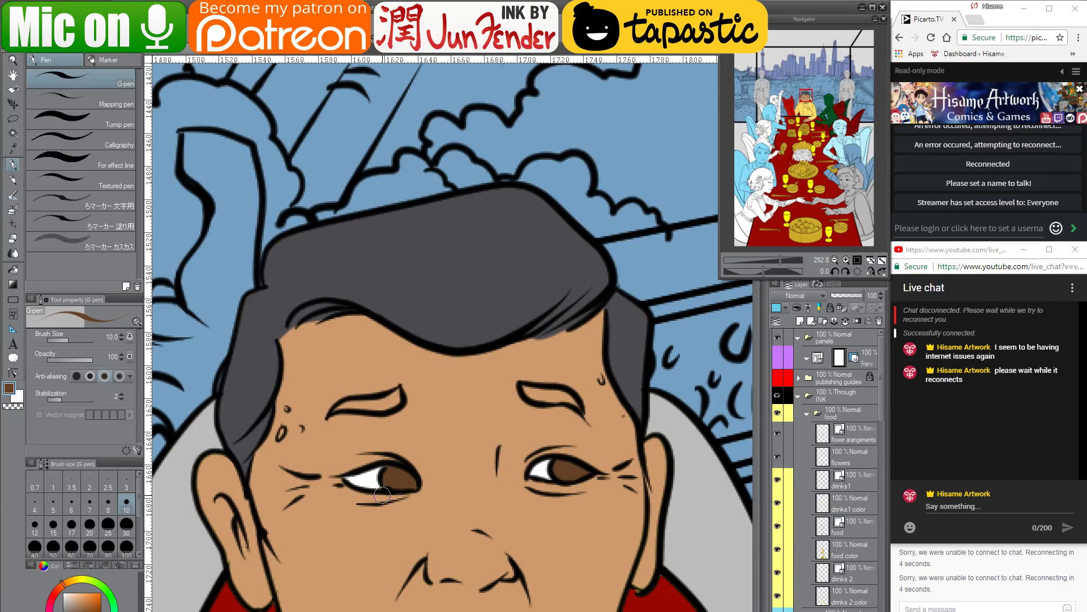
Sample the dark grey of the man's hair and fill both of his eyebrows with it
alt+click(427, 284)
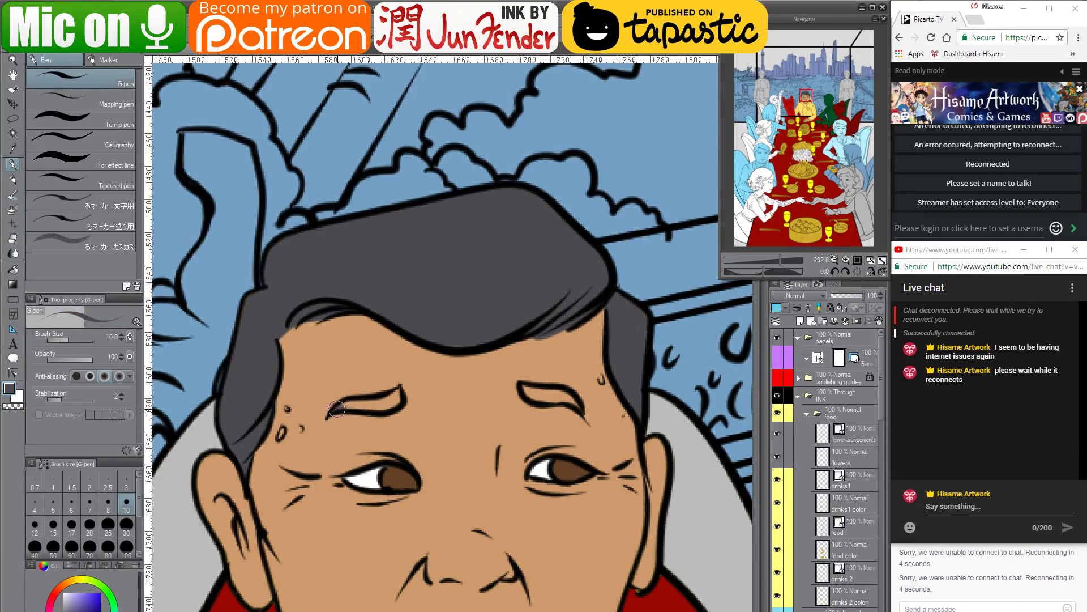
drag(337, 408, 396, 393)
drag(527, 388, 583, 412)
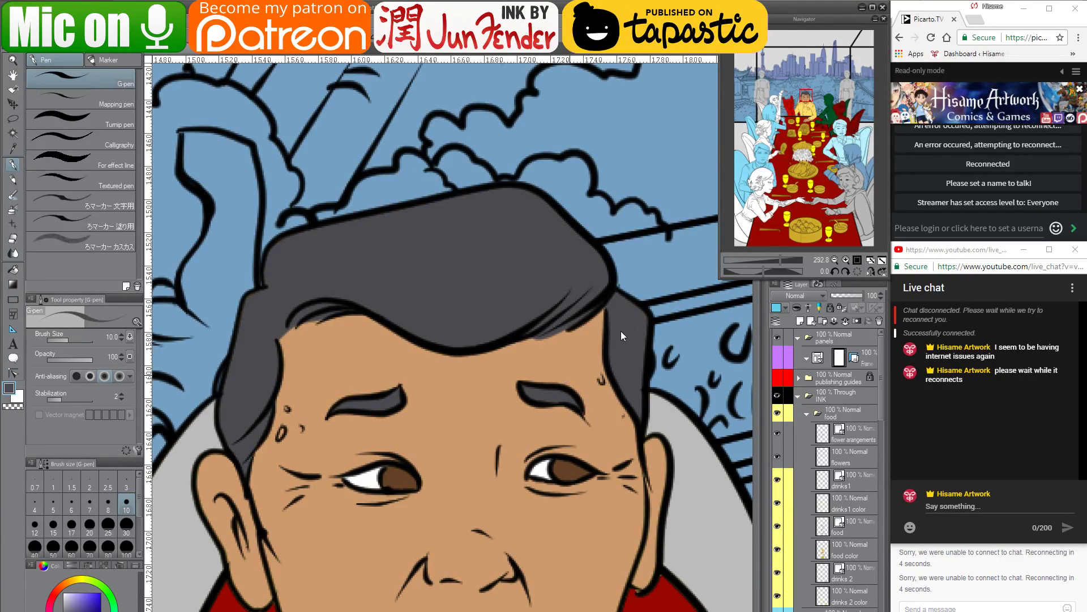
Touch up the leftover specks by the earlobe and jaw with the chair's dark red, and resample the face's skin tone
scroll(621, 339, down, 1)
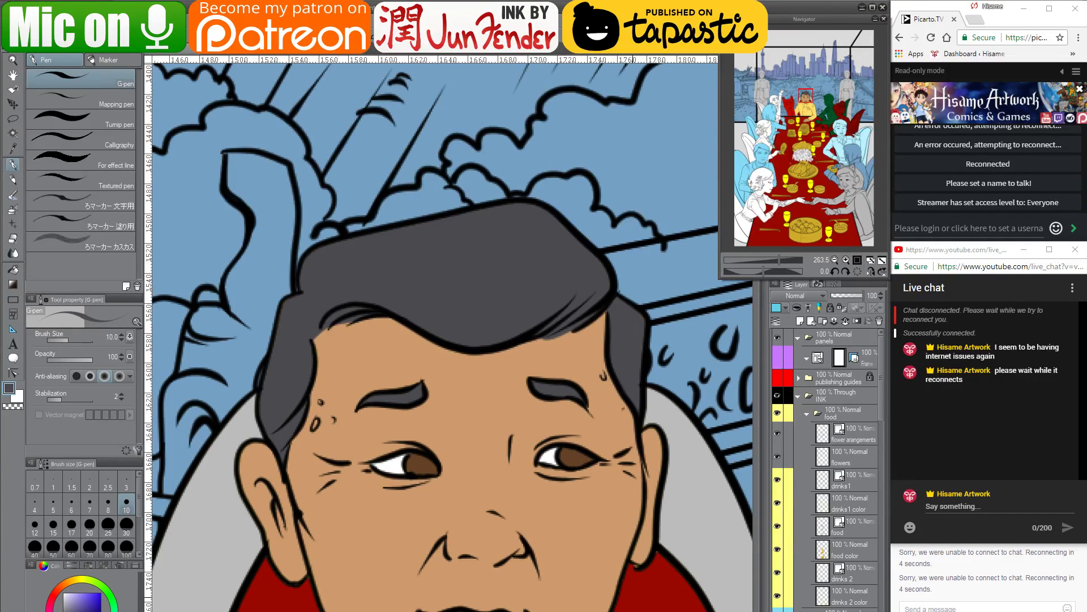
drag(630, 589, 608, 412)
scroll(604, 375, up, 2)
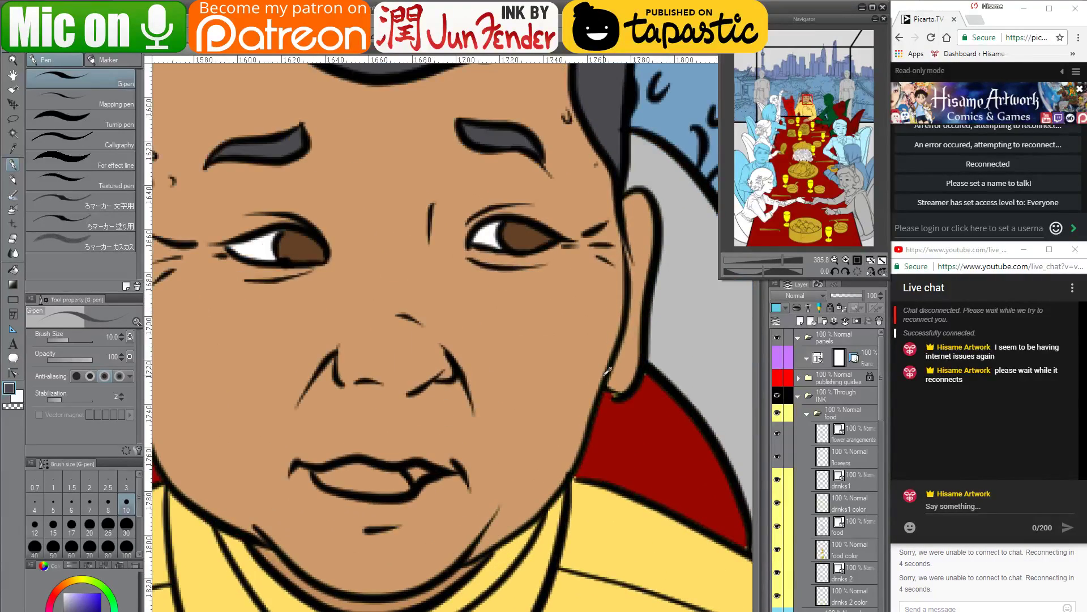
alt+click(614, 396)
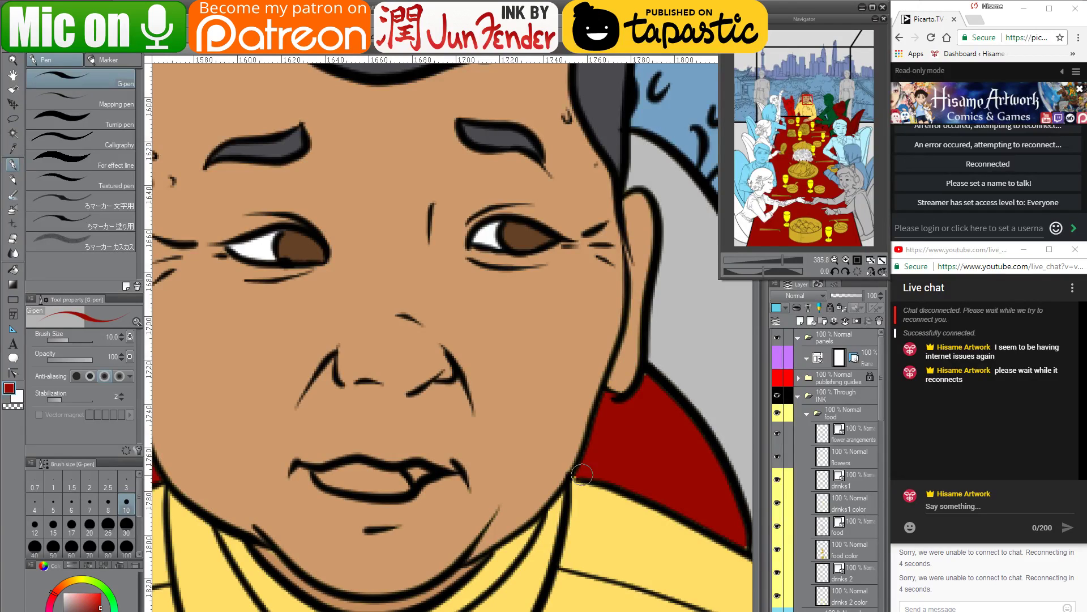
alt+click(521, 495)
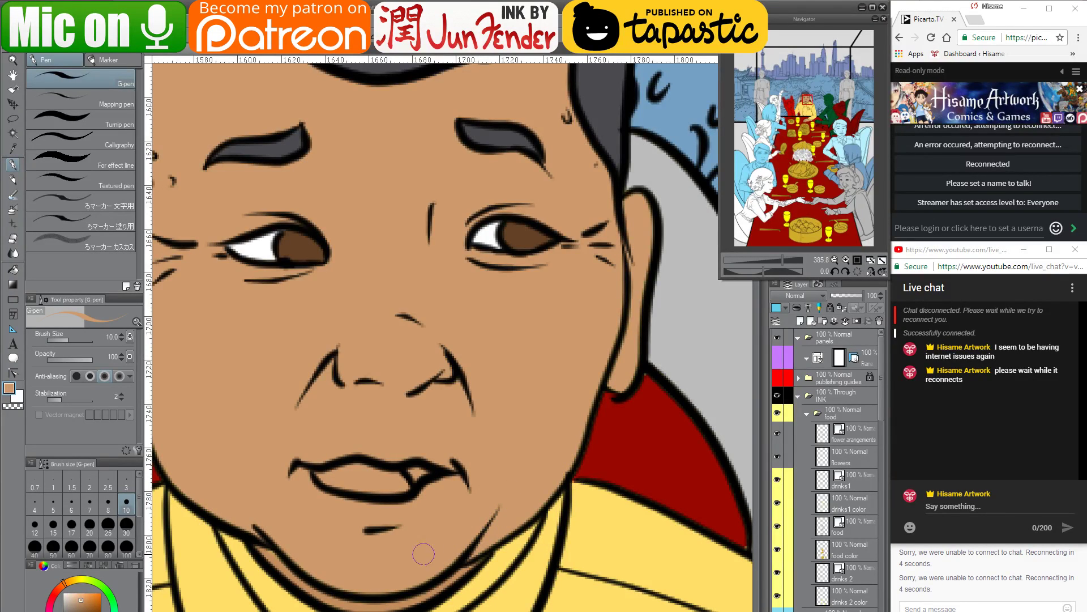
drag(310, 508, 471, 453)
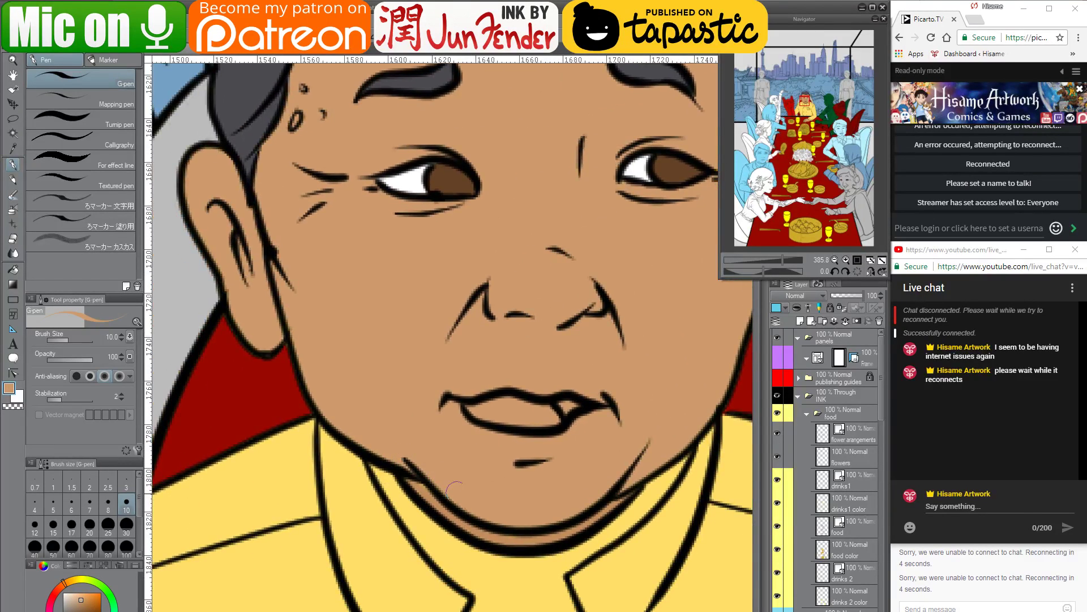
alt+click(424, 486)
mouse_move(664, 347)
mouse_down()
mouse_move(609, 257)
mouse_move(623, 453)
mouse_move(608, 447)
mouse_up()
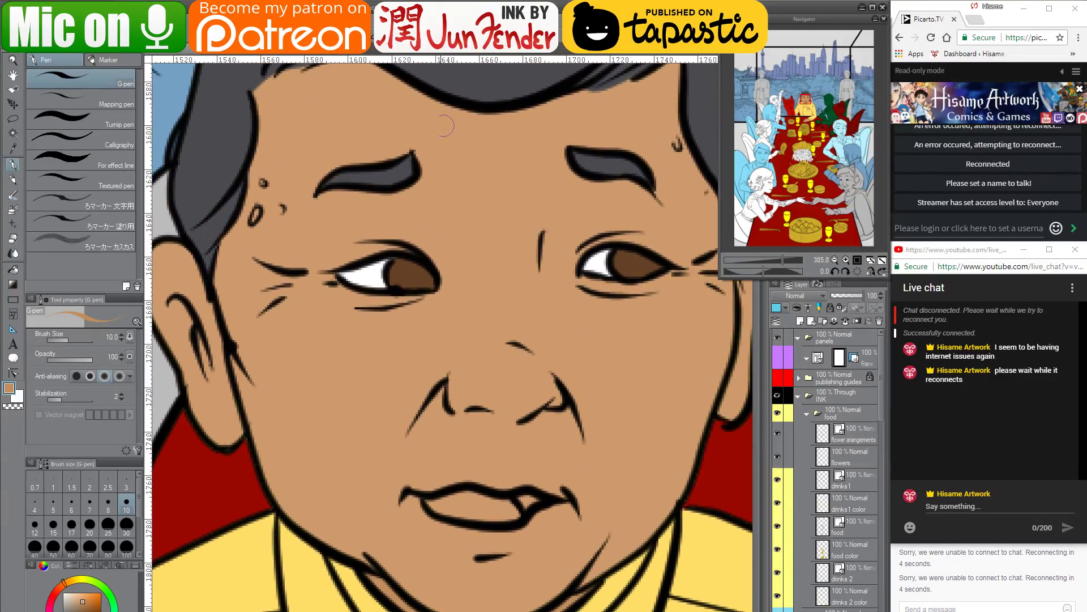
Sample the dark magenta of the suited man's mouth in the New Year image, darken it and paint the small mouth opening
click(219, 53)
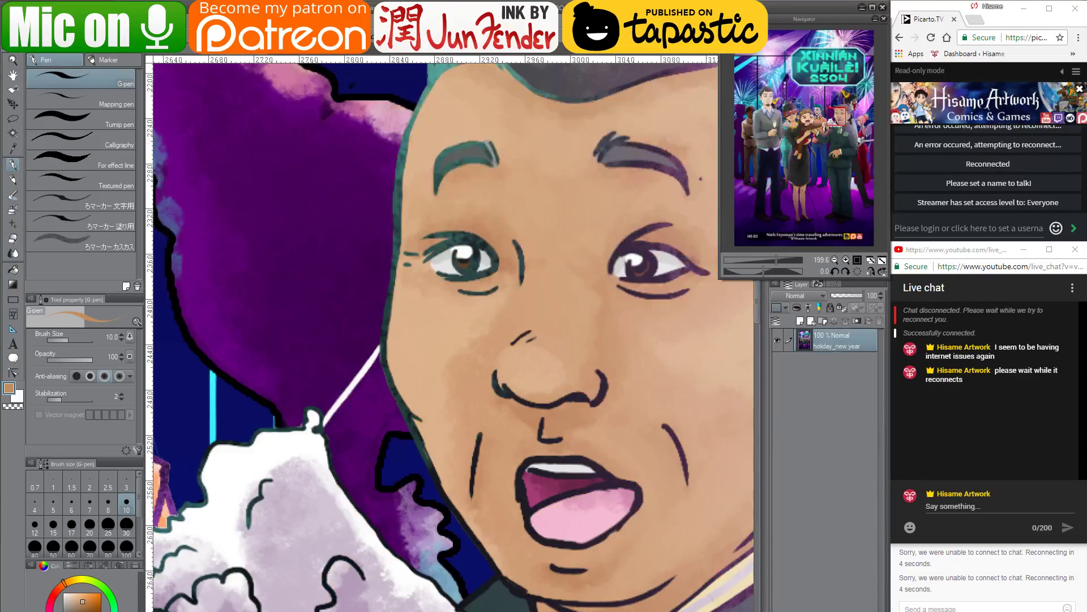
alt+click(543, 488)
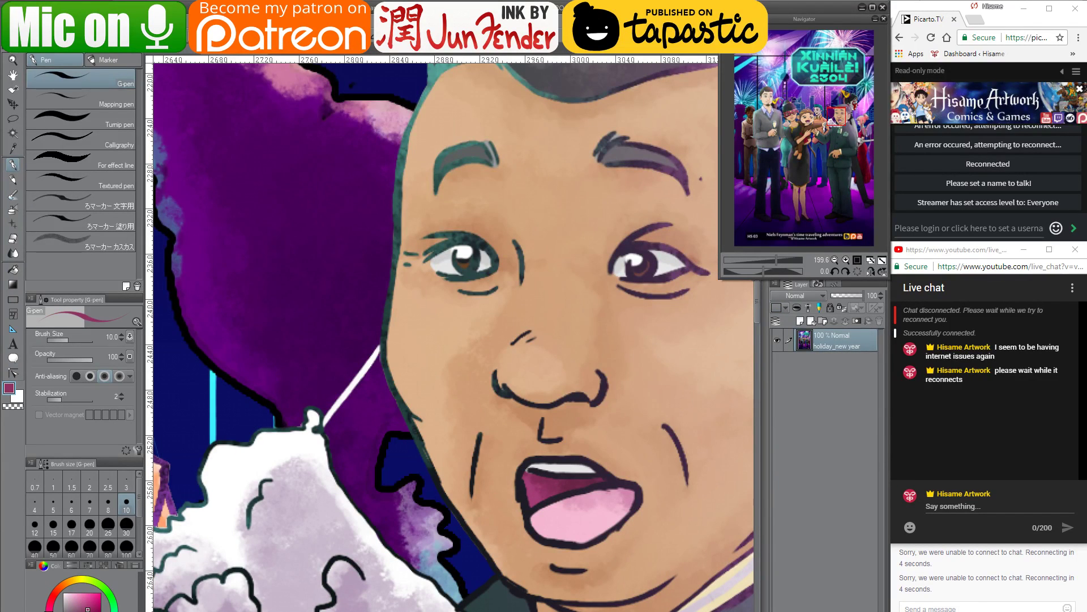
key(ctrl+tab)
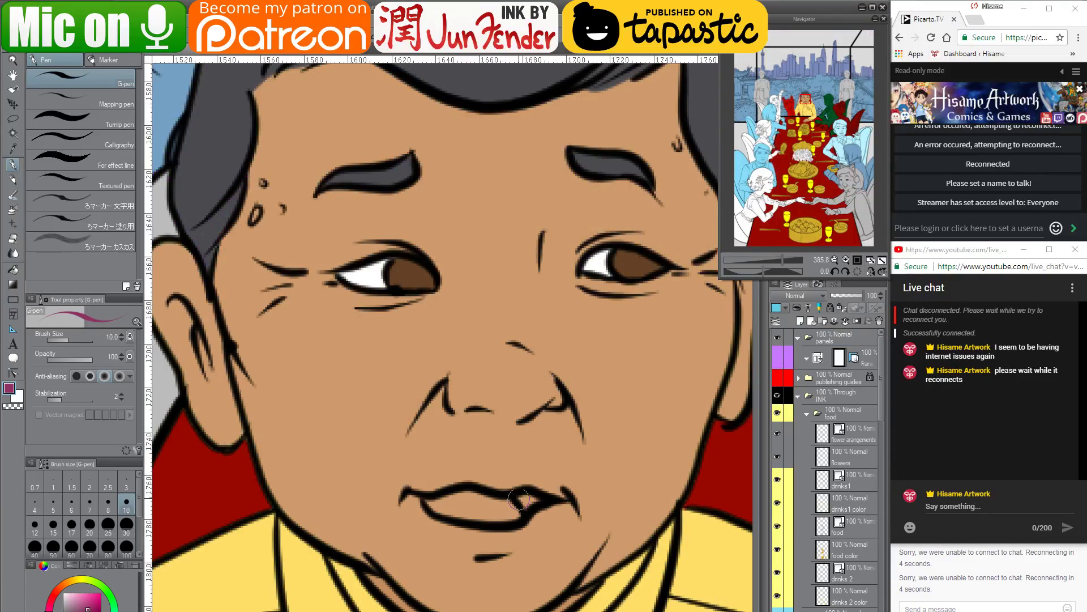
drag(528, 501, 536, 498)
click(94, 611)
Sample the tongue pink from the New Year image, deepen it and fill the tongue area of the seated man's mouth
click(227, 52)
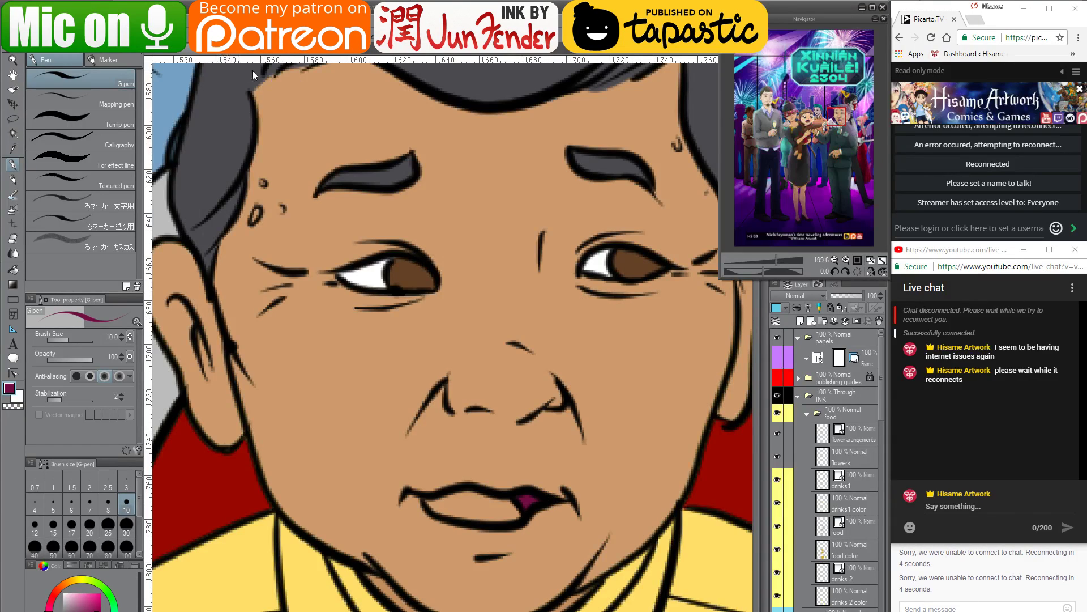
alt+click(552, 521)
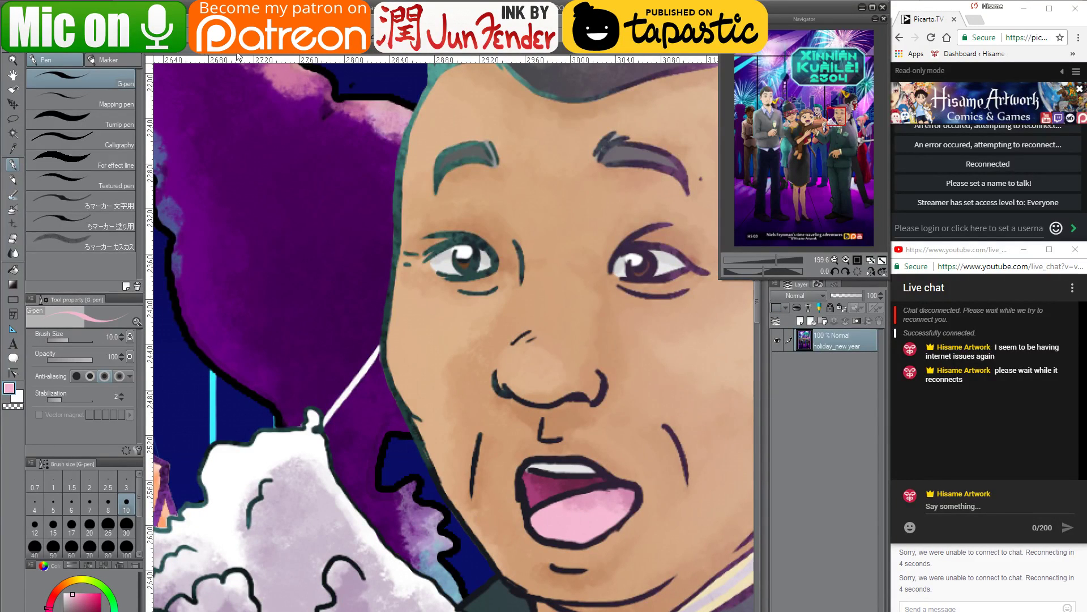
click(168, 57)
mouse_move(450, 508)
mouse_down()
mouse_move(469, 498)
mouse_move(428, 504)
mouse_up()
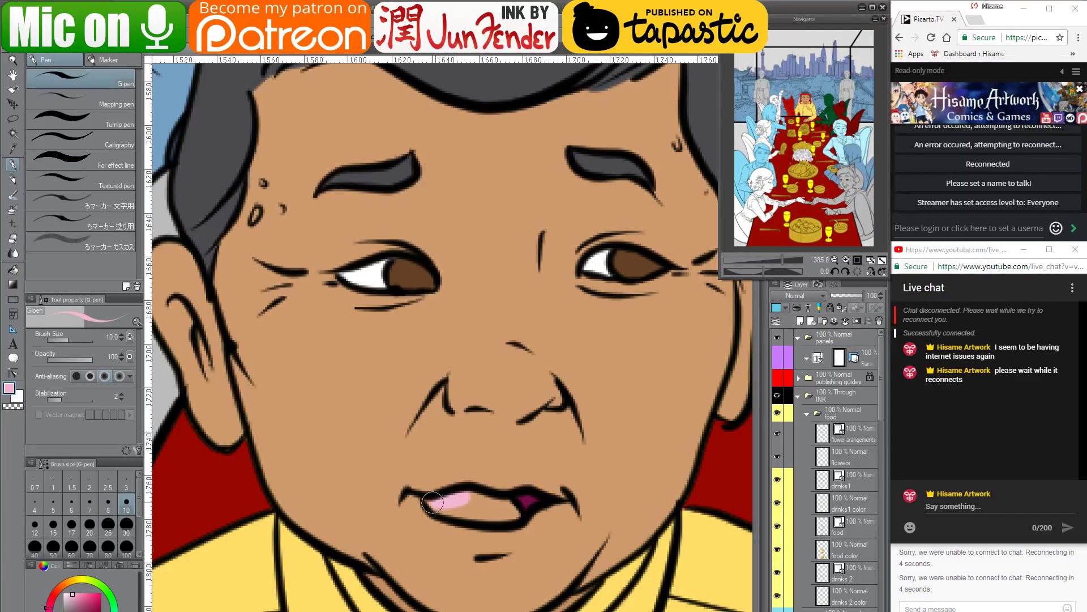
click(79, 598)
mouse_move(450, 491)
mouse_down()
mouse_move(453, 513)
mouse_move(446, 500)
mouse_move(517, 510)
mouse_up()
Compare the seated man's jacket, pocket square and cuffs with the suited man's outfit in the New Year image
scroll(467, 466, down, 1)
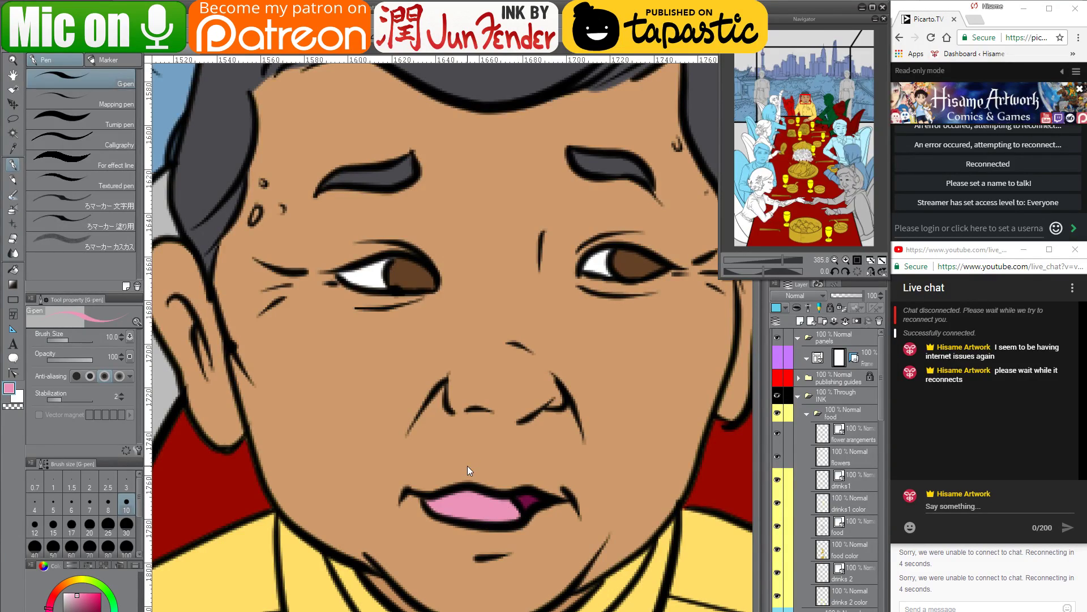
scroll(469, 469, down, 2)
scroll(478, 479, down, 4)
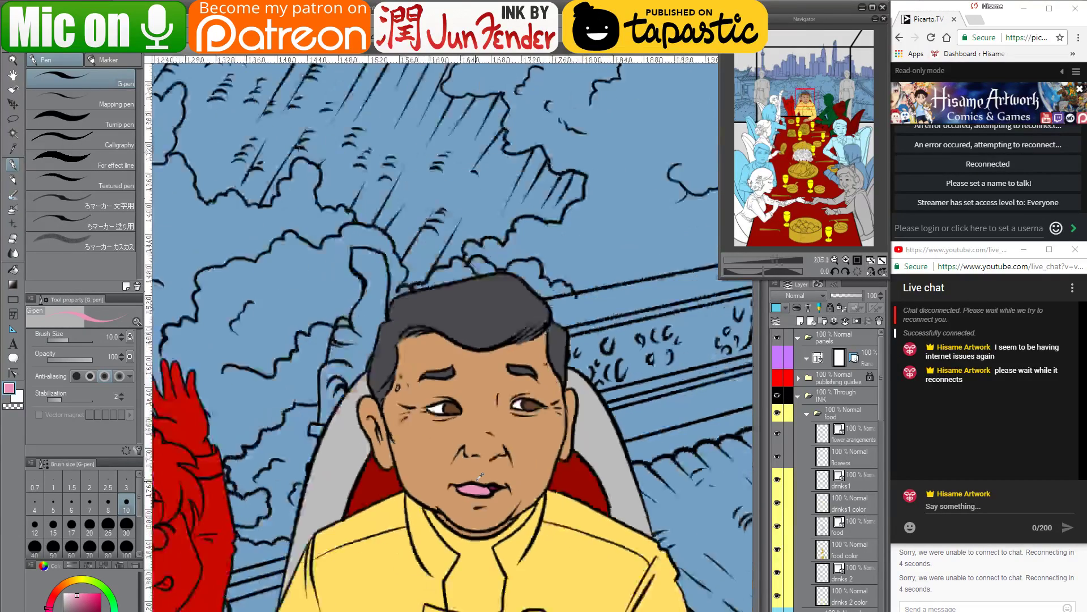
drag(553, 589, 554, 460)
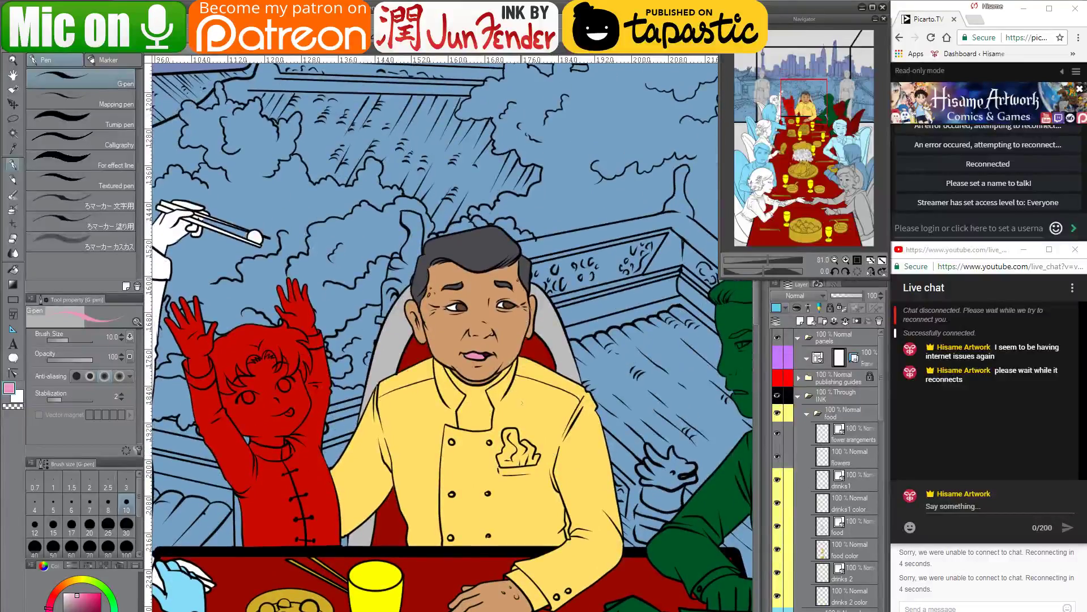
scroll(493, 493, up, 3)
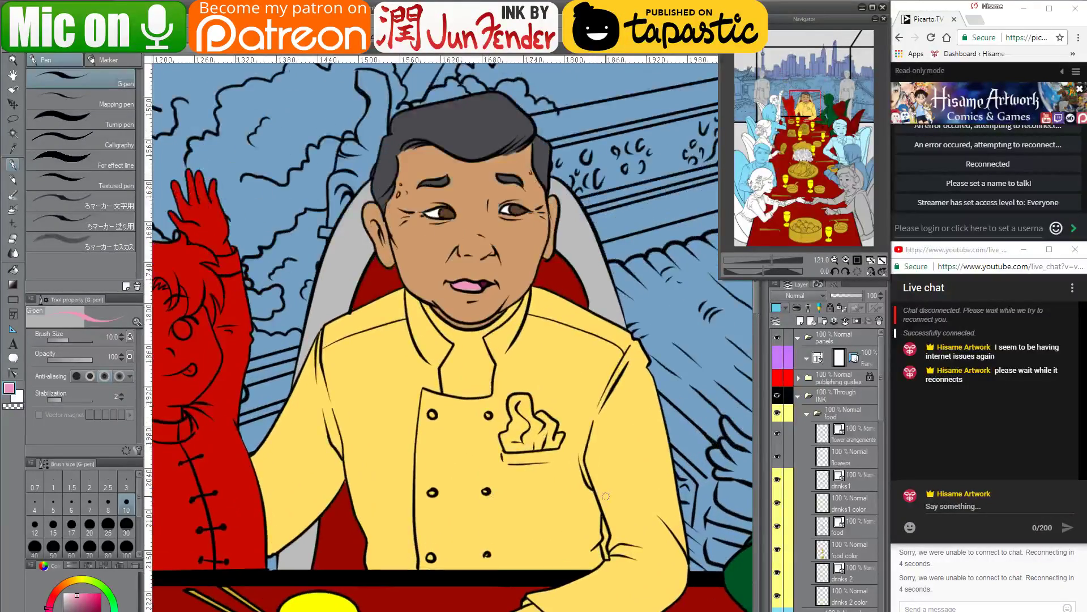
drag(607, 495, 603, 455)
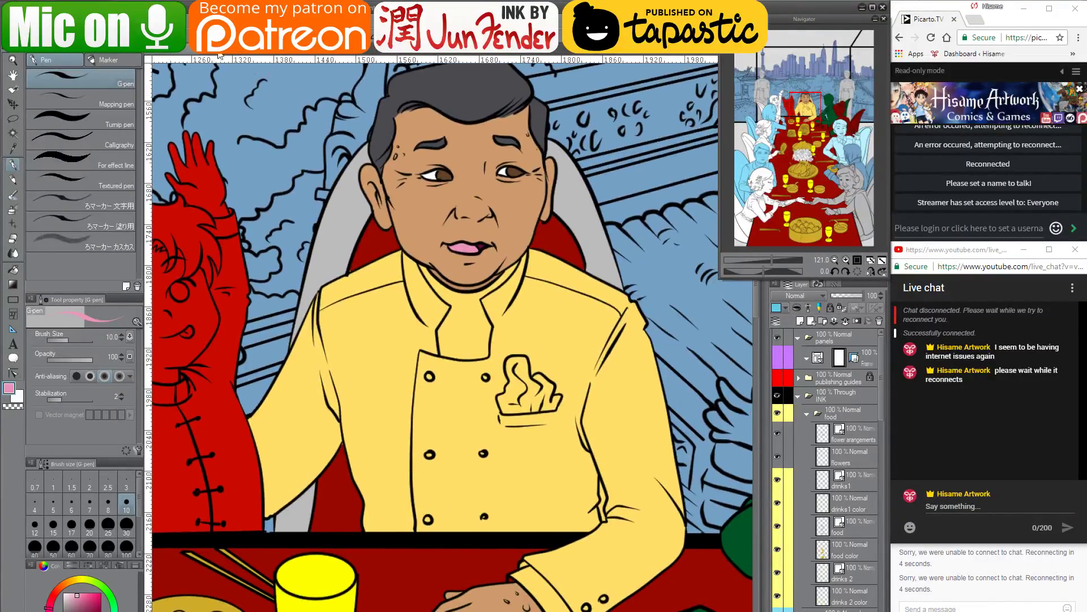
click(218, 53)
drag(628, 557, 427, 223)
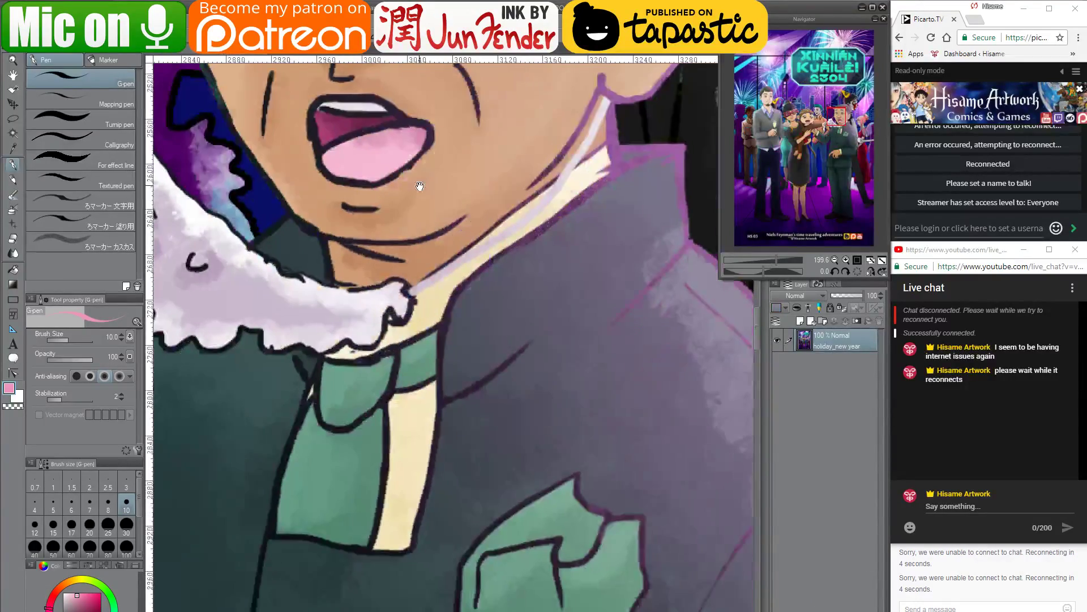
scroll(586, 321, down, 3)
scroll(586, 323, down, 2)
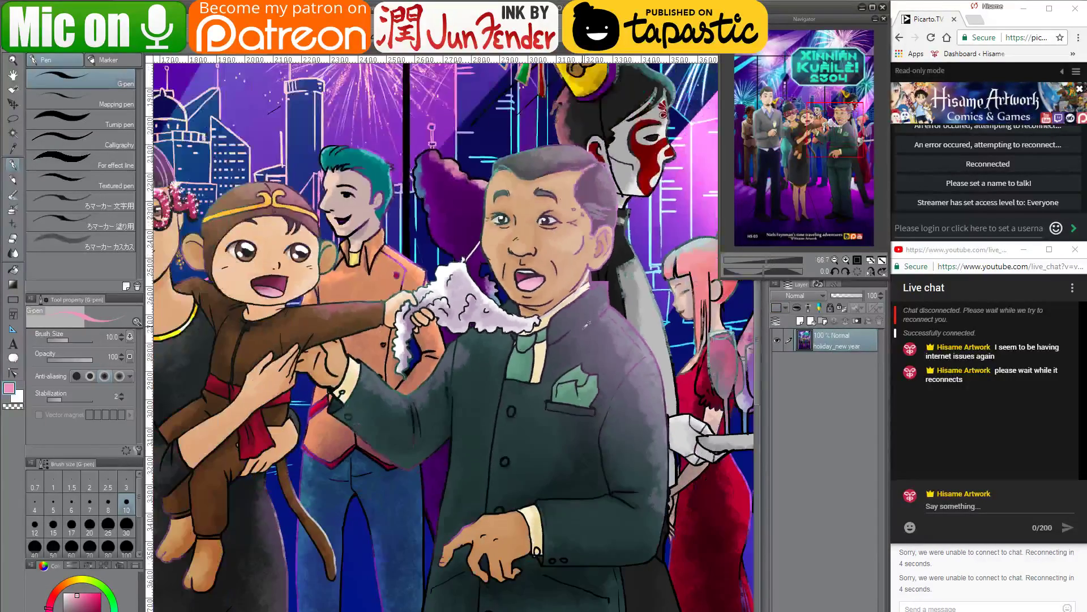
scroll(506, 542, up, 2)
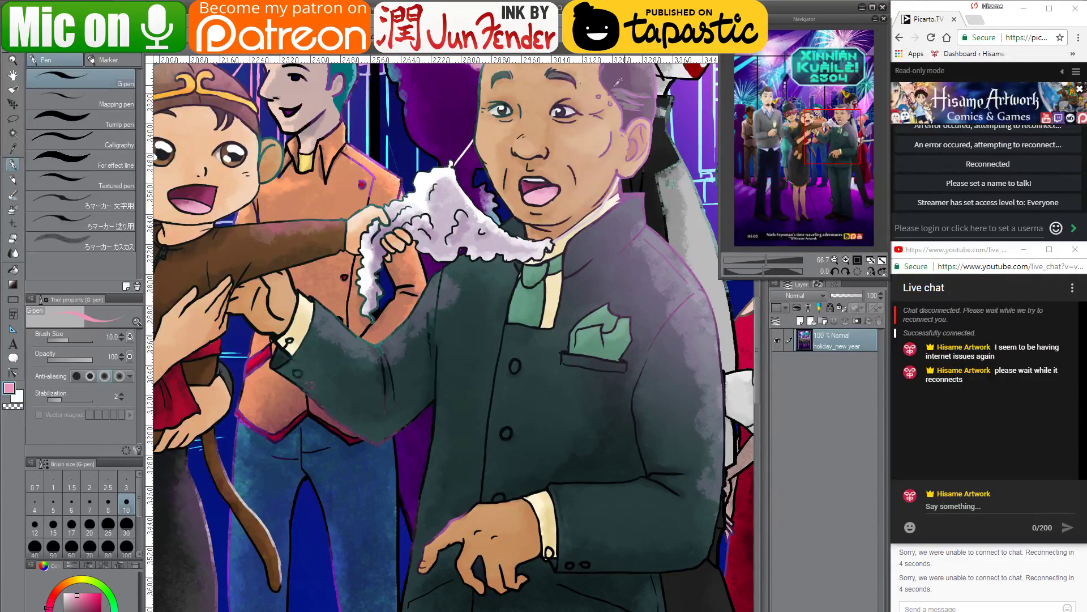
click(188, 56)
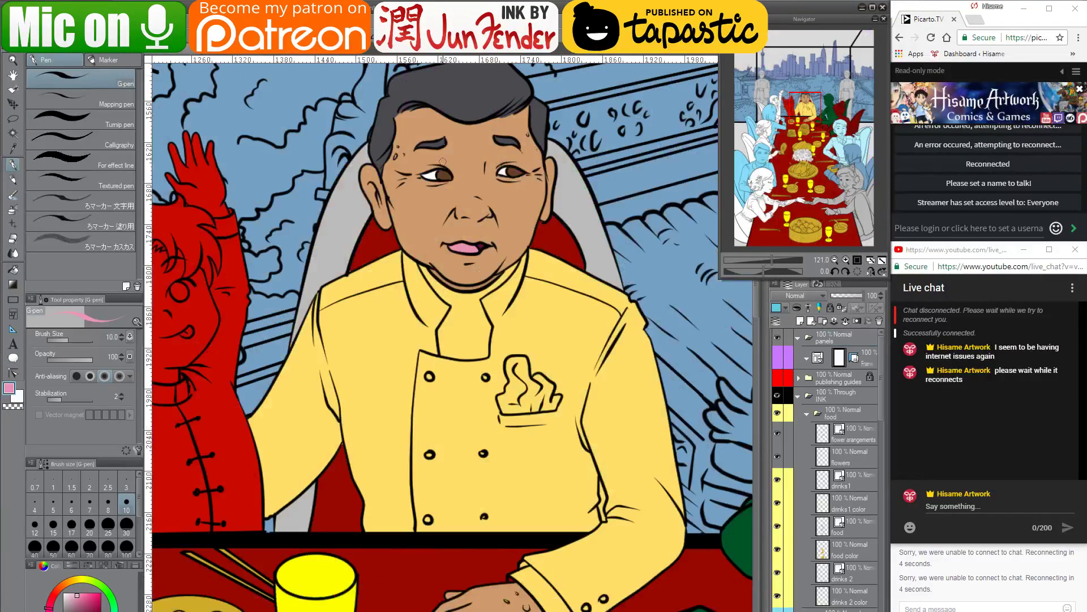
Sample the seated man's dark grey hair colour, lighten it and paint lighter grey streaks in the hair at both temples
drag(425, 93, 427, 180)
scroll(428, 179, up, 4)
scroll(429, 179, up, 3)
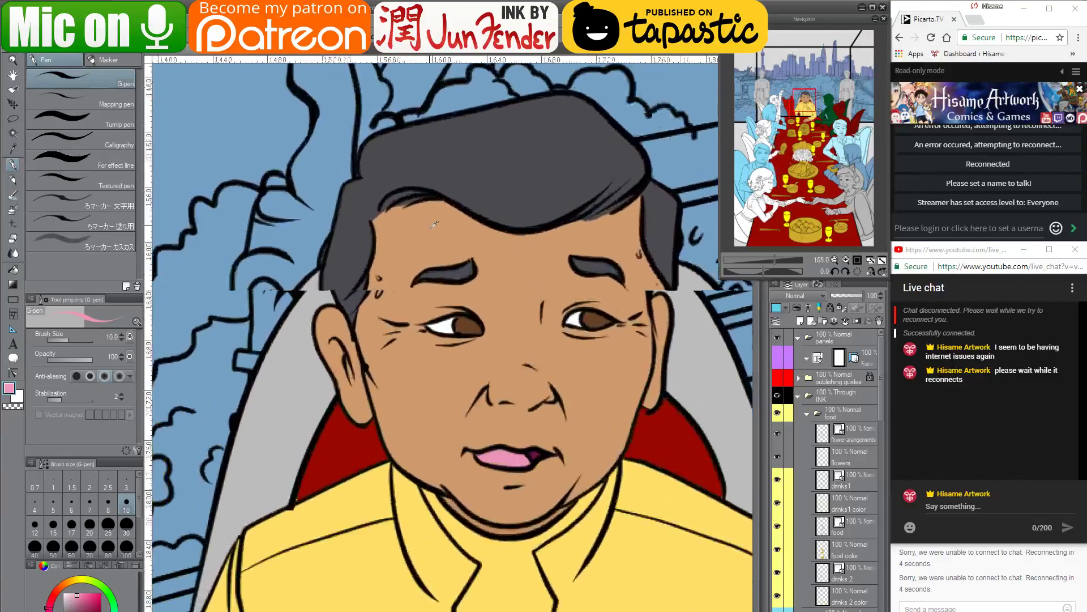
alt+click(304, 283)
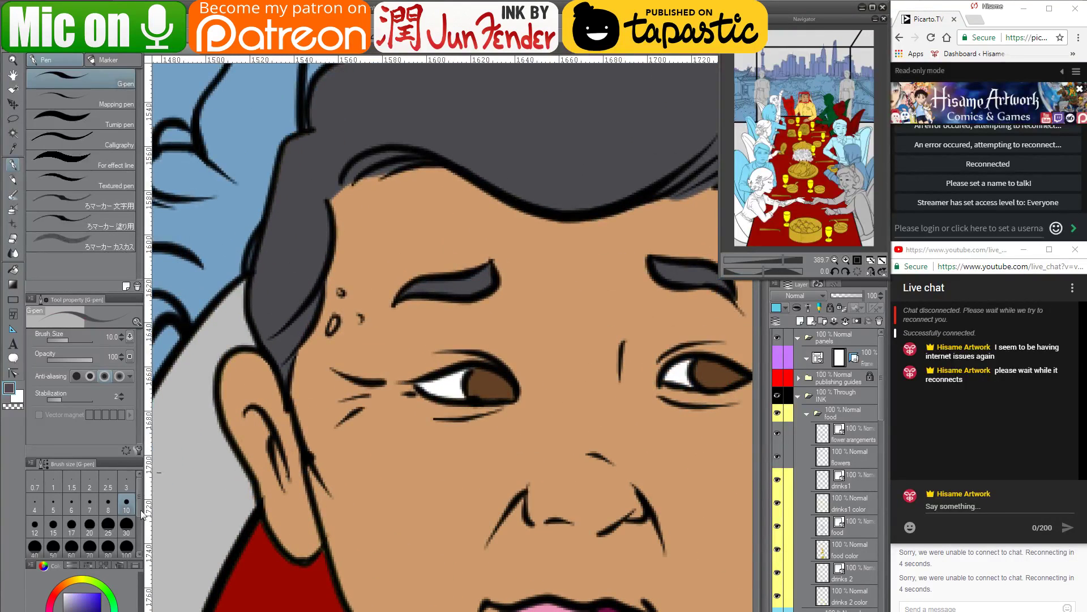
click(62, 609)
drag(326, 223, 258, 323)
drag(315, 291, 287, 341)
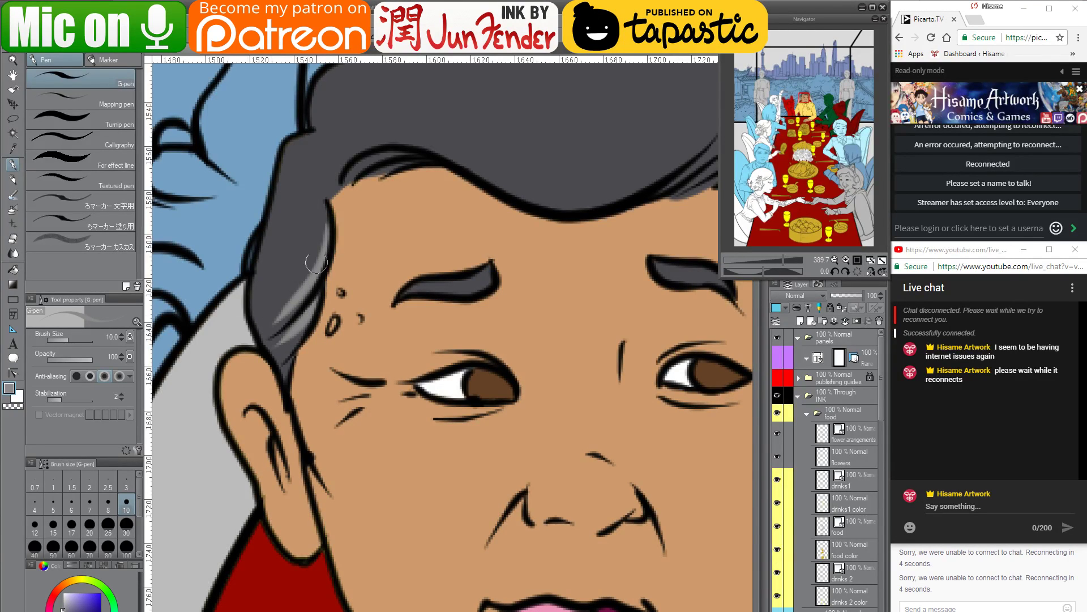
drag(568, 279, 235, 349)
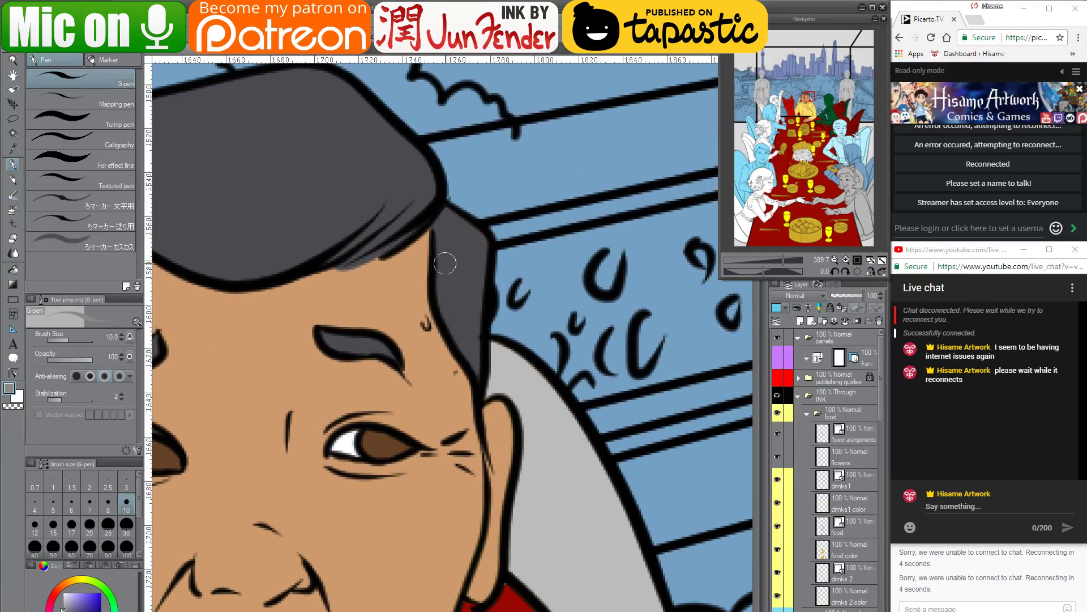
drag(445, 263, 464, 342)
drag(441, 274, 486, 347)
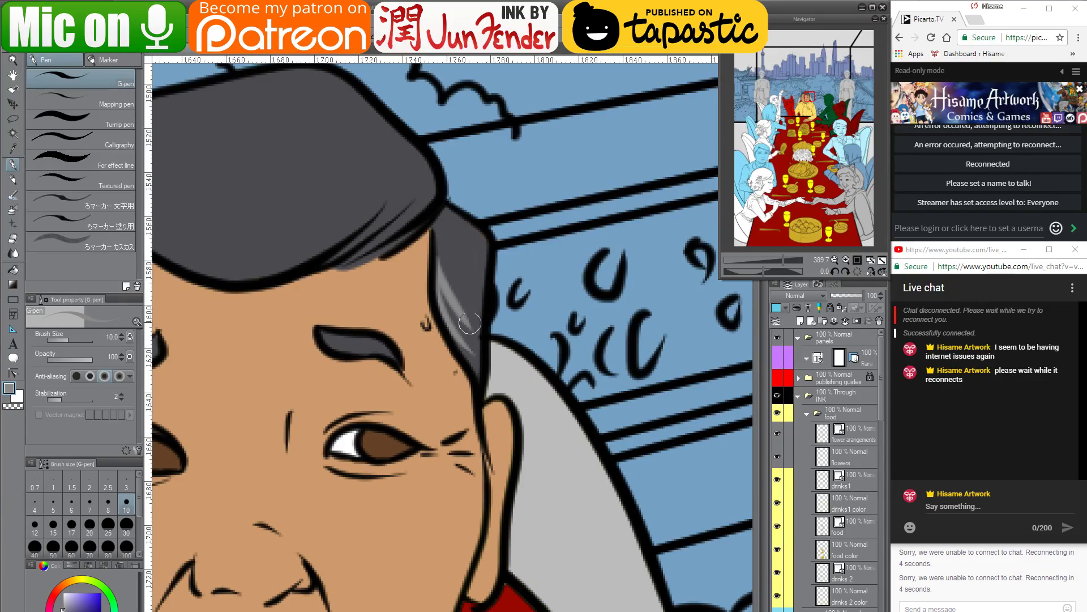
scroll(459, 279, down, 4)
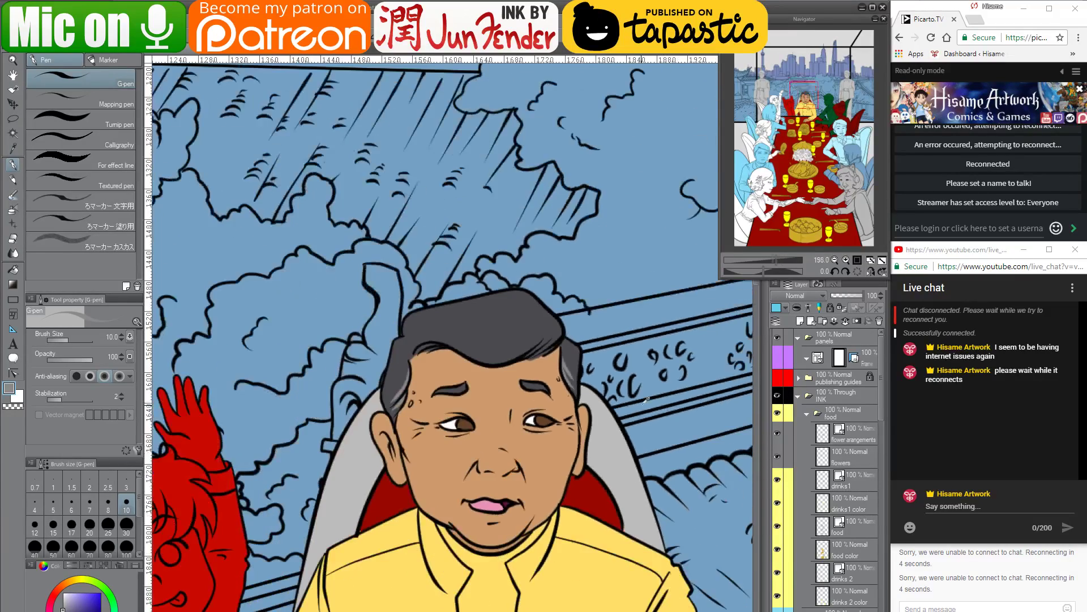
Switch to the web browser and look through the open reference pages on Chinese clothing, colours, lanterns, jewellery, flowers and Dutch patterns
drag(558, 555, 535, 191)
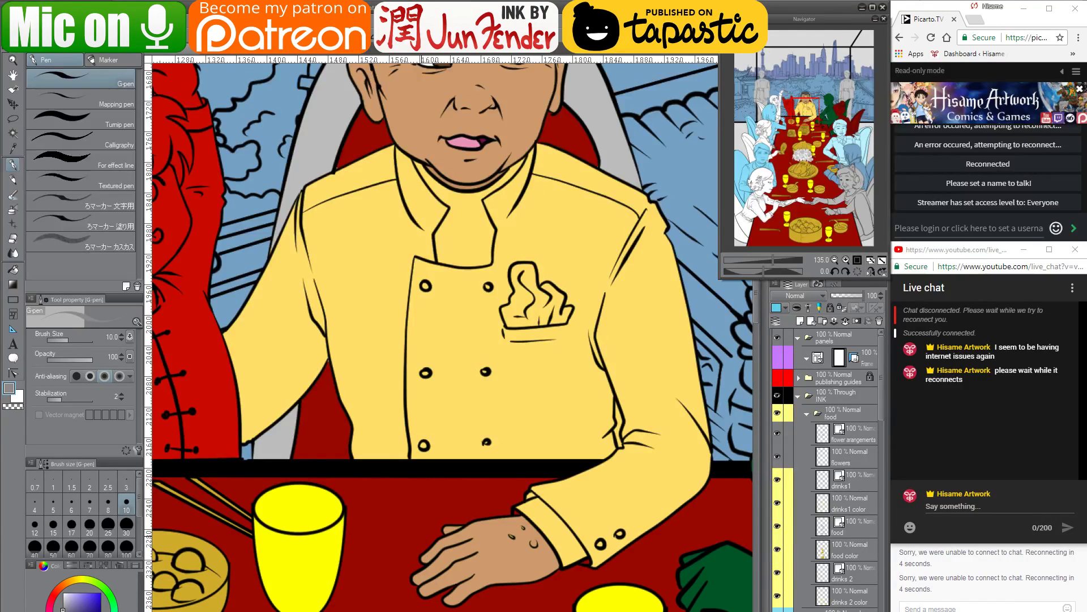
mouse_move(397, 610)
click(309, 606)
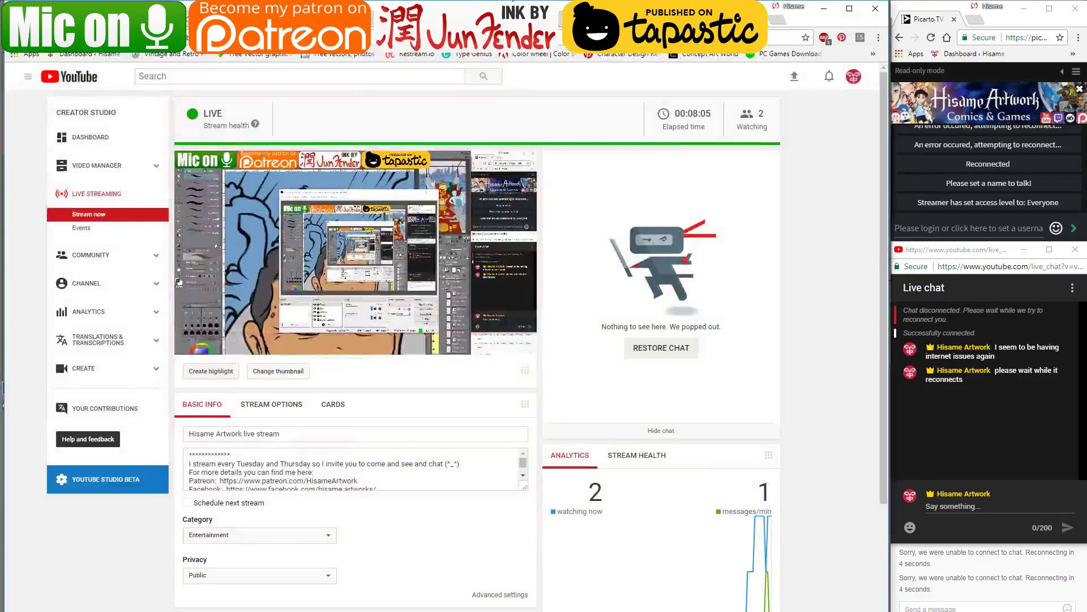
key(ctrl+Tab)
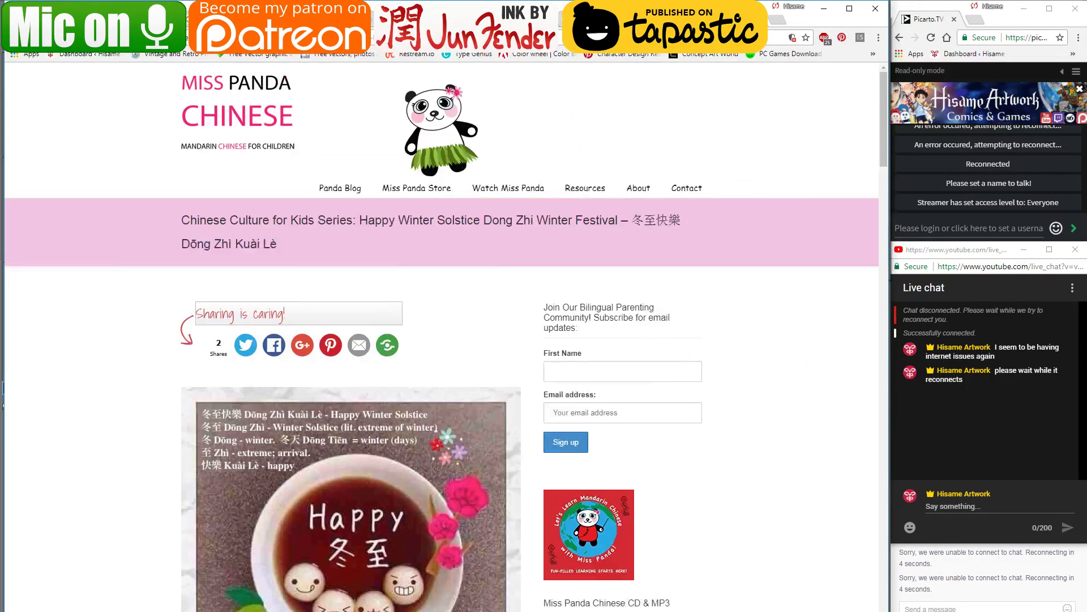
key(ctrl+Tab)
key(ctrl+Tab)
key(ctrl+Tab)
key(ctrl+Tab)
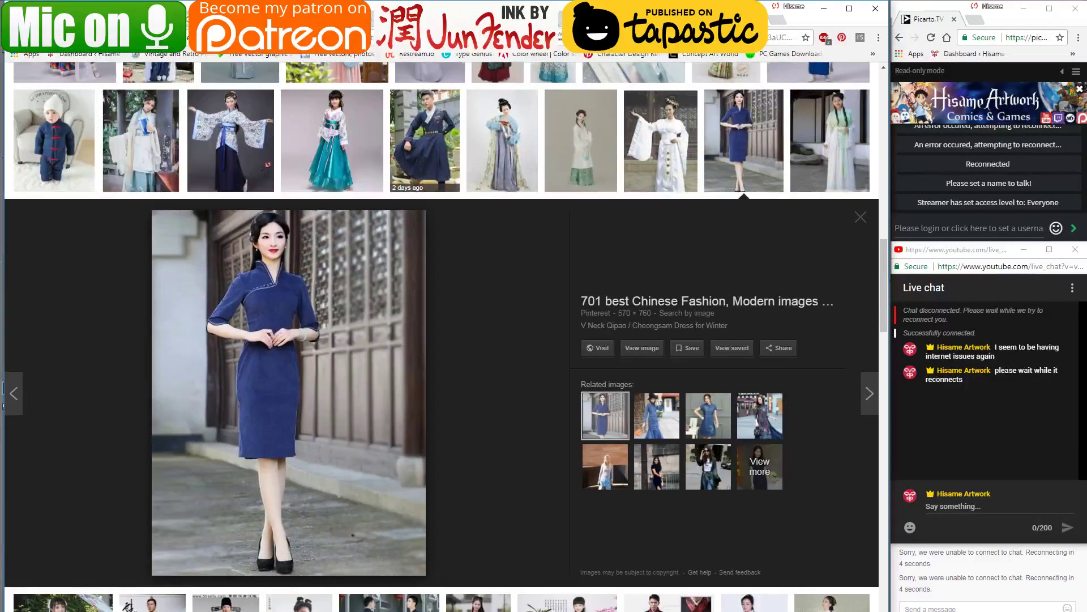
key(ctrl+Tab)
key(ctrl+Tab)
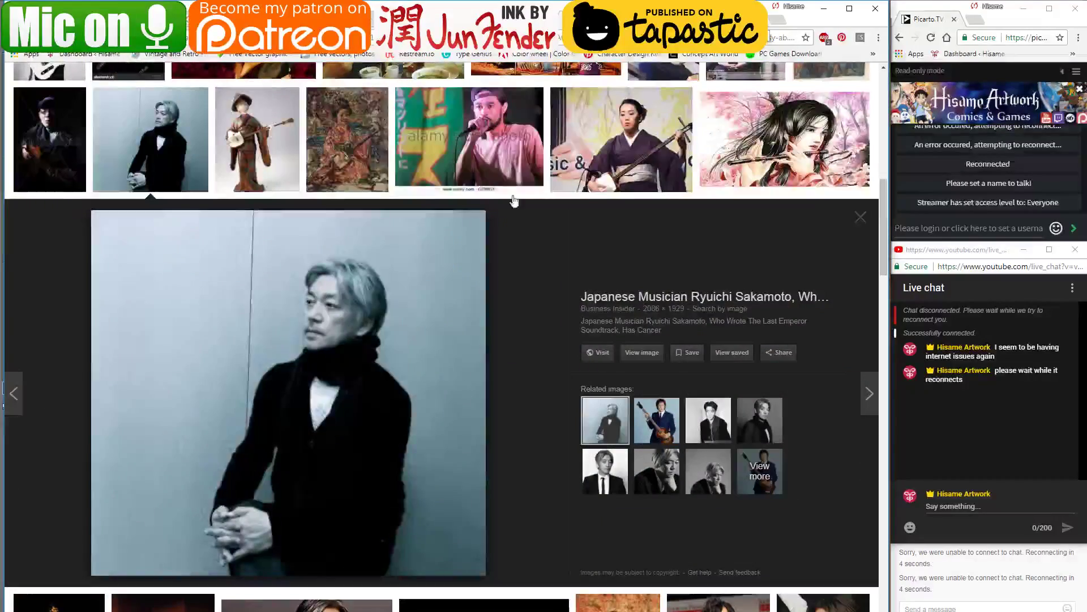
scroll(513, 200, up, 6)
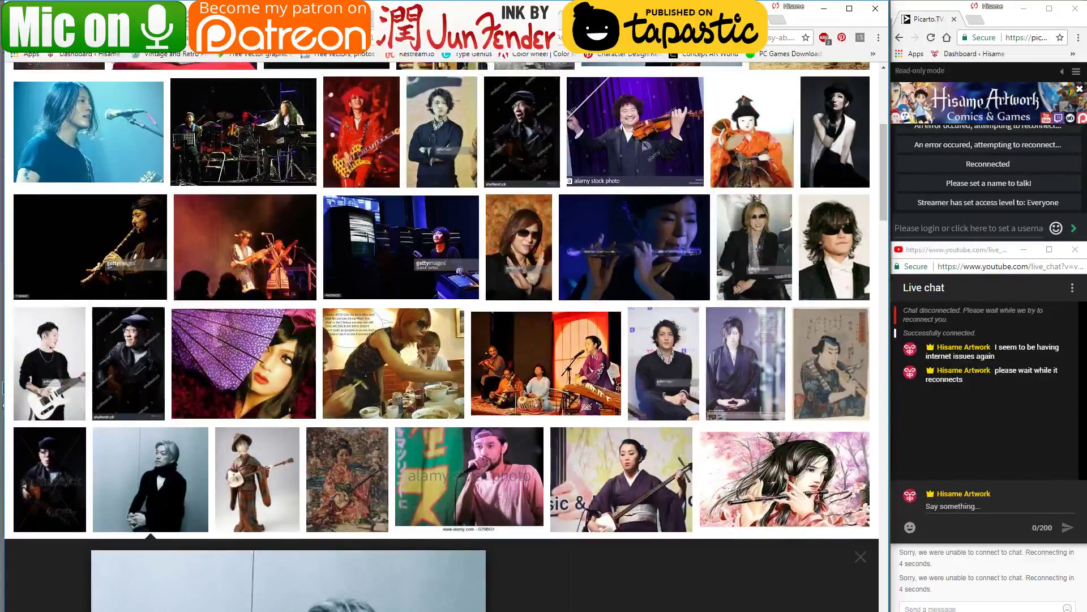
key(ctrl+Tab)
scroll(442, 340, down, 3)
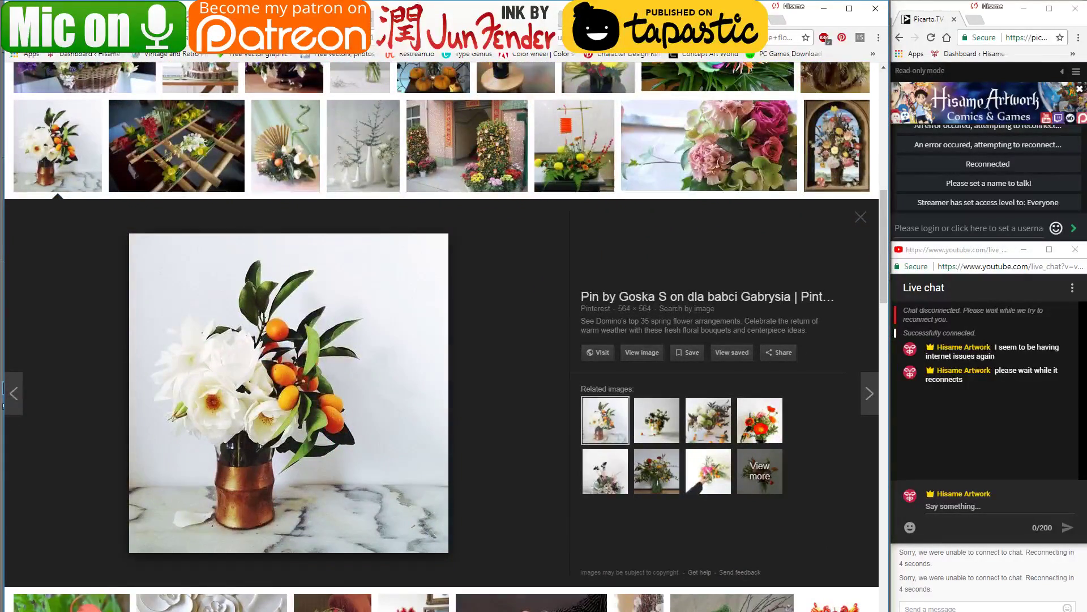
key(ctrl+Tab)
key(ctrl+shift+Tab)
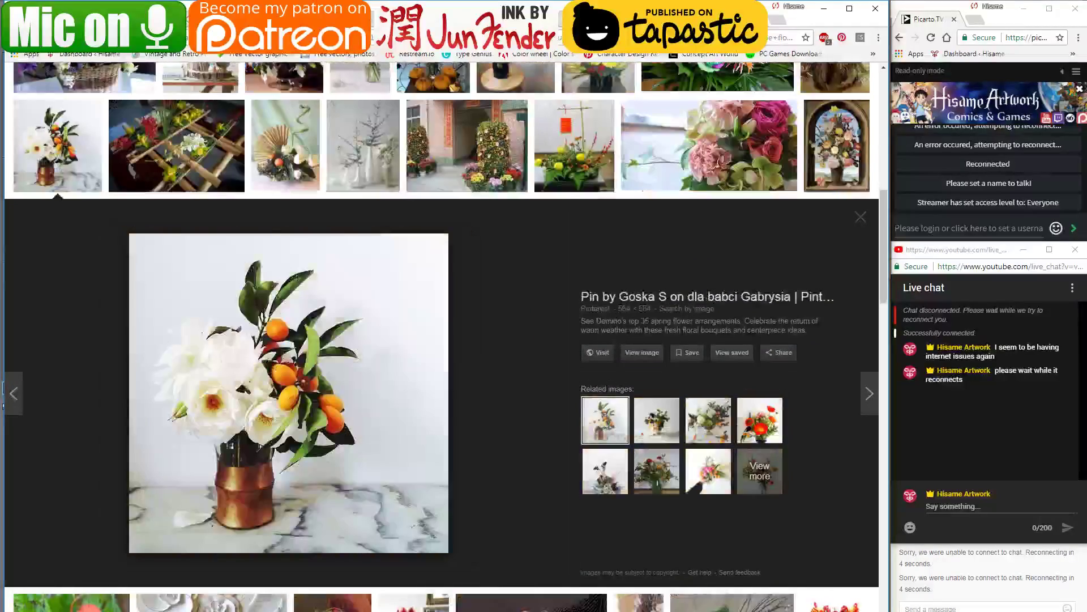
key(ctrl+Tab)
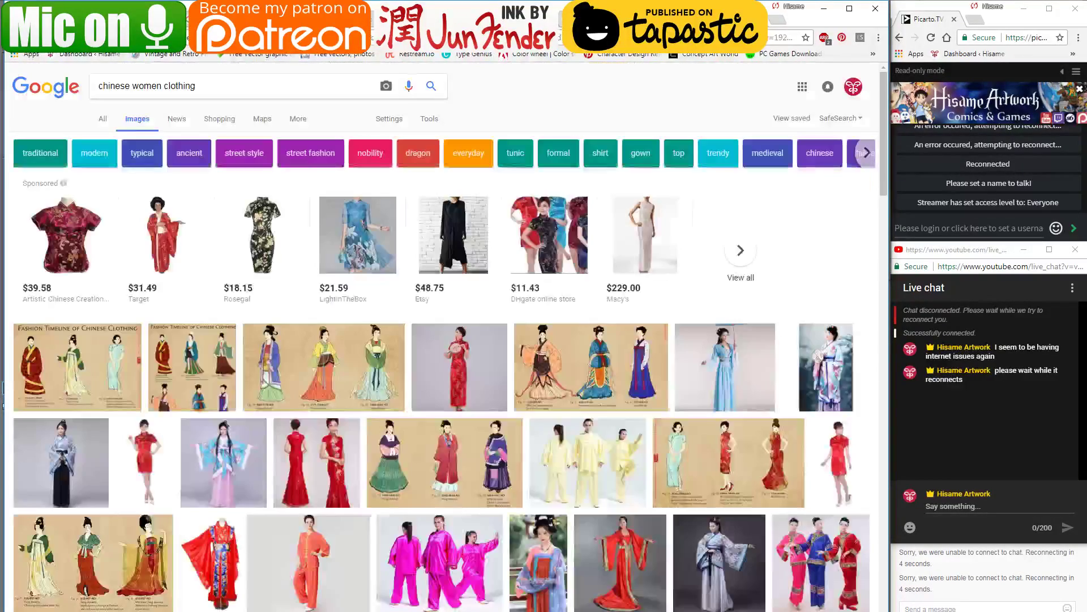
key(ctrl+Tab)
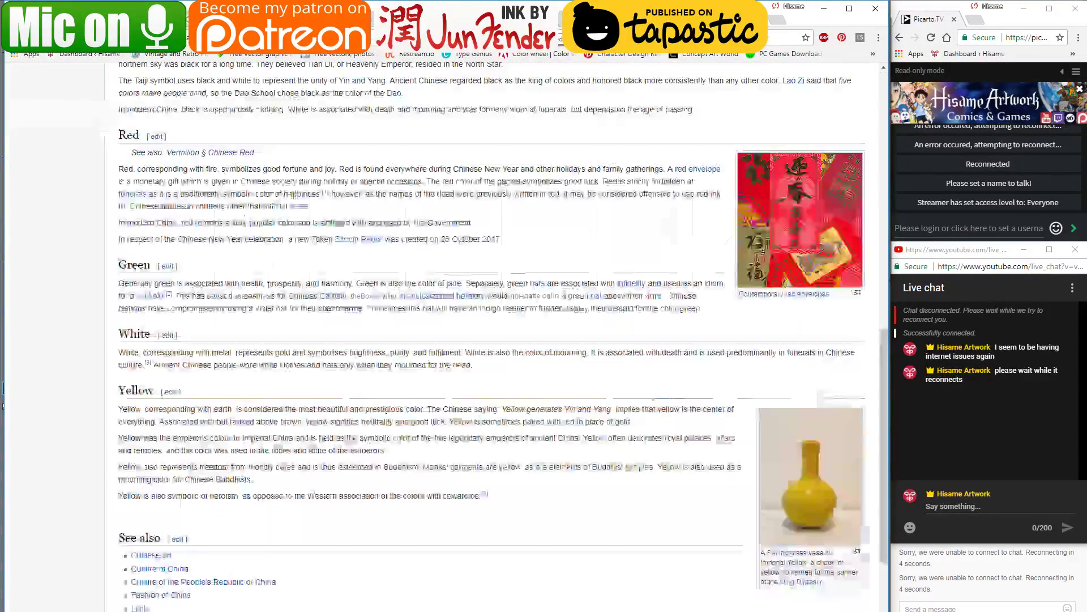
key(ctrl+Tab)
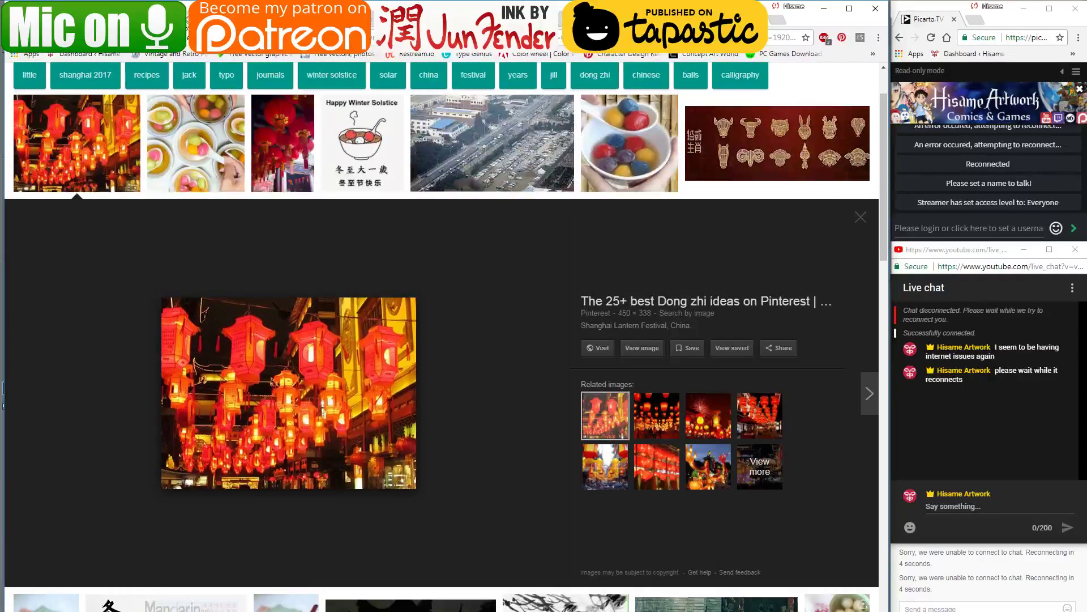
key(ctrl+Tab)
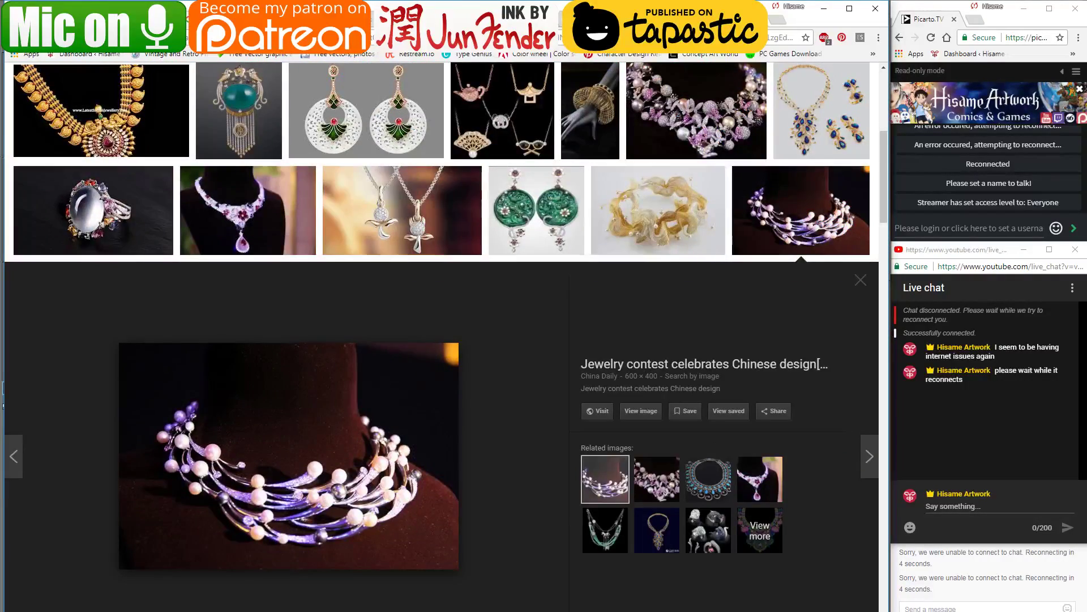
key(ctrl+Tab)
key(ctrl+Tab)
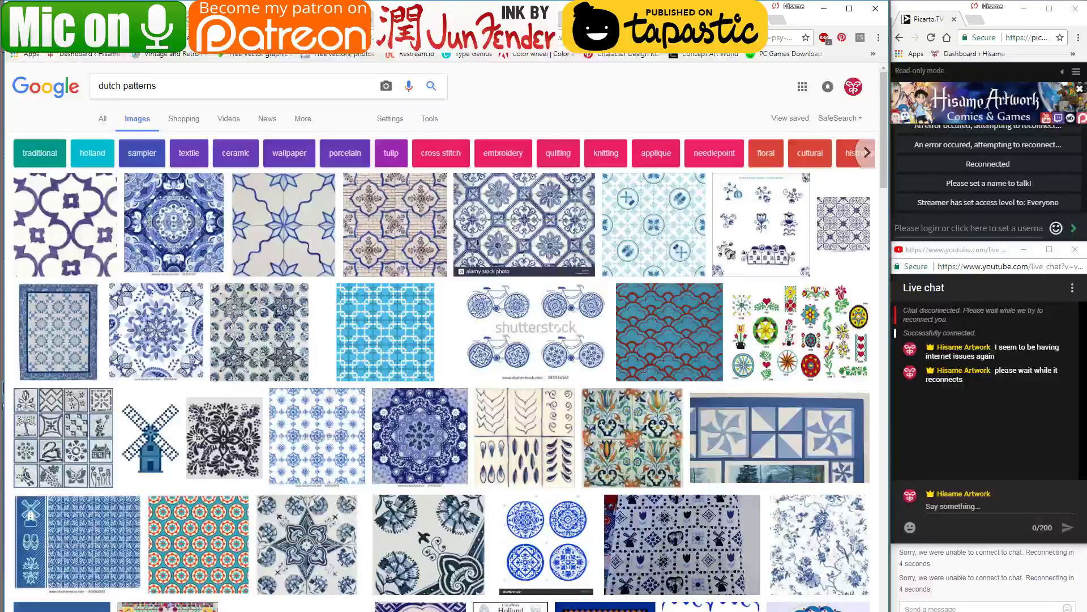
key(ctrl+Tab)
key(ctrl+Tab)
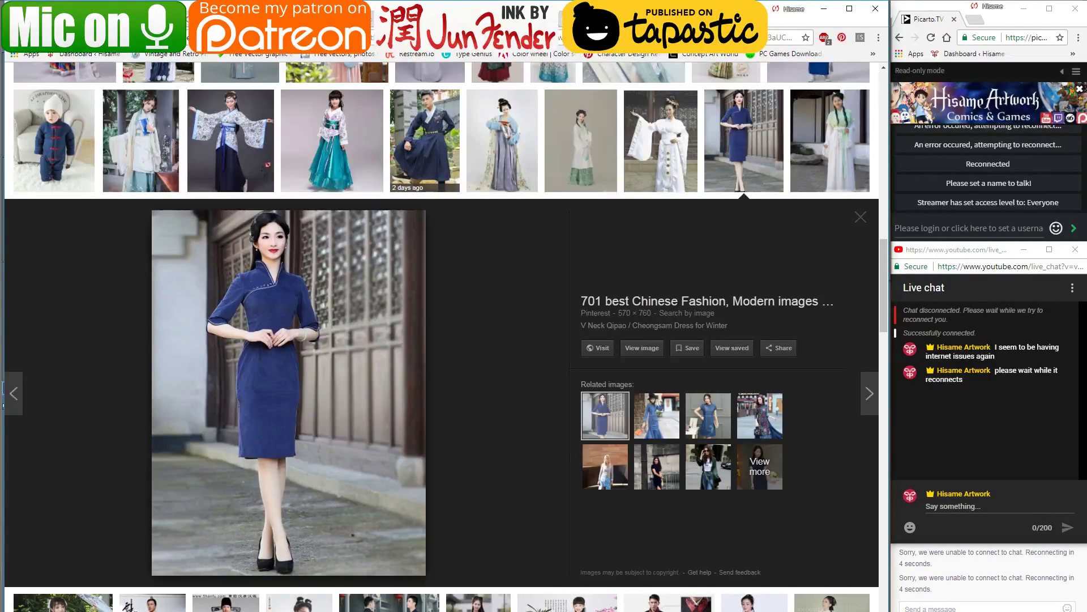
Look through the remaining Chinese clothing and musician reference pages and return to the banquet illustration
key(ctrl+Tab)
scroll(488, 175, down, 10)
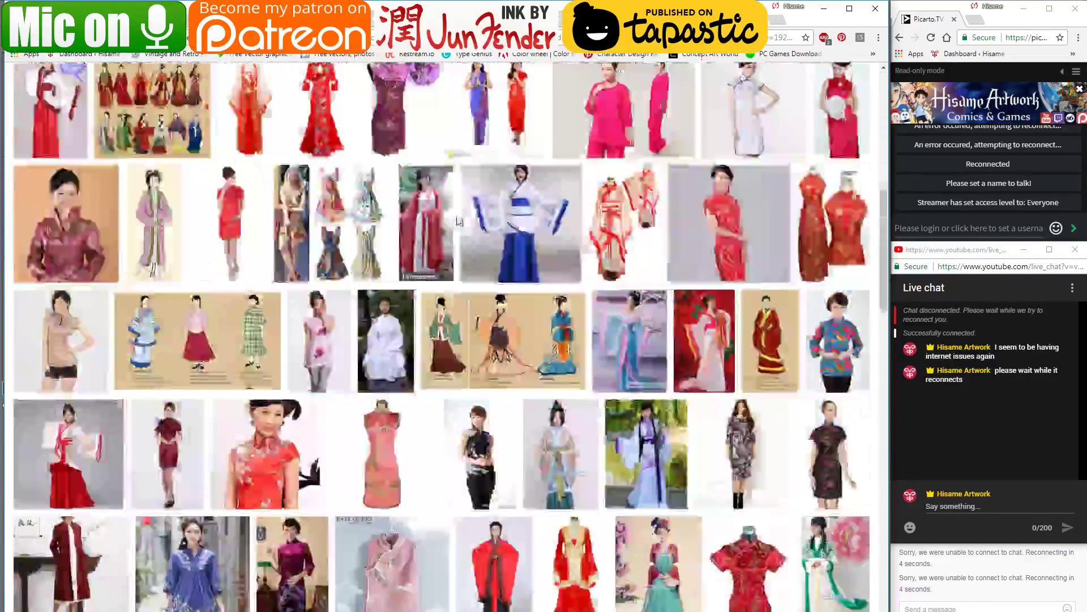
scroll(459, 221, up, 10)
key(ctrl+Tab)
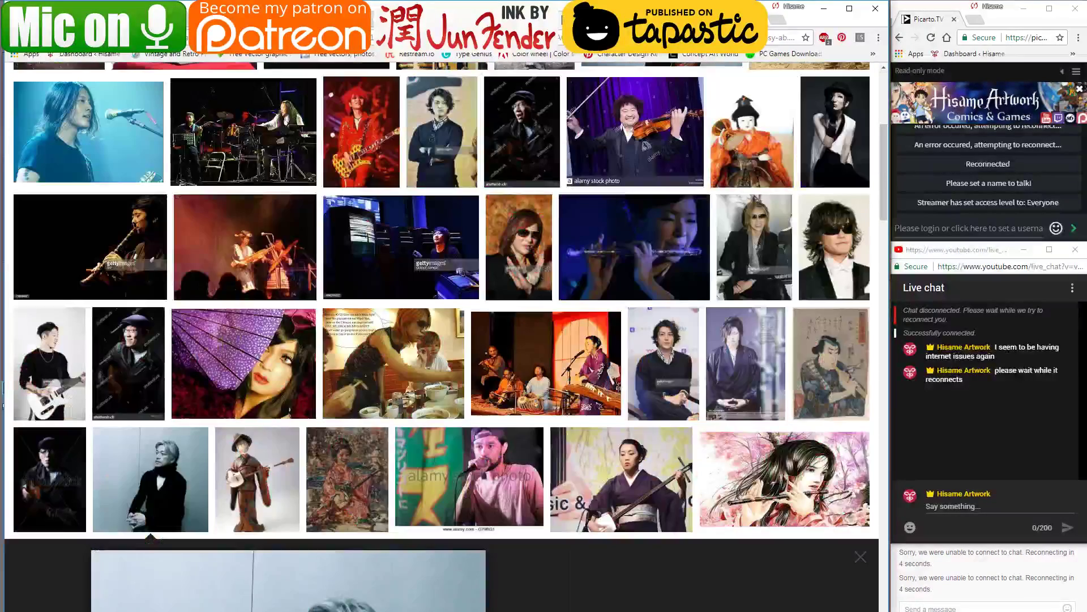
click(824, 8)
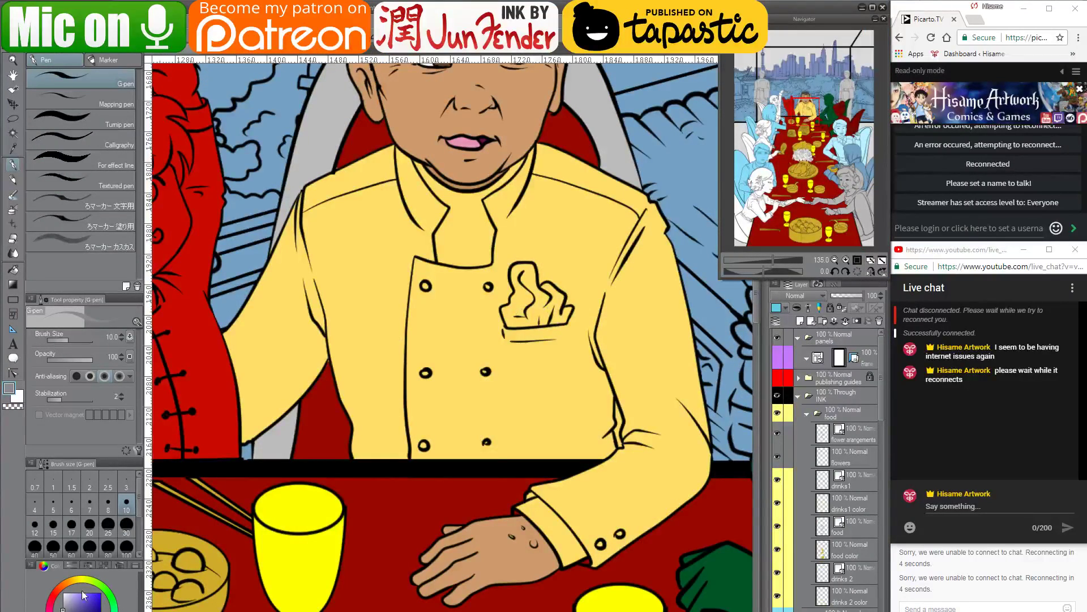
Choose white and fill the seated man's shirt front between the jacket lapels
click(63, 592)
drag(450, 279, 444, 379)
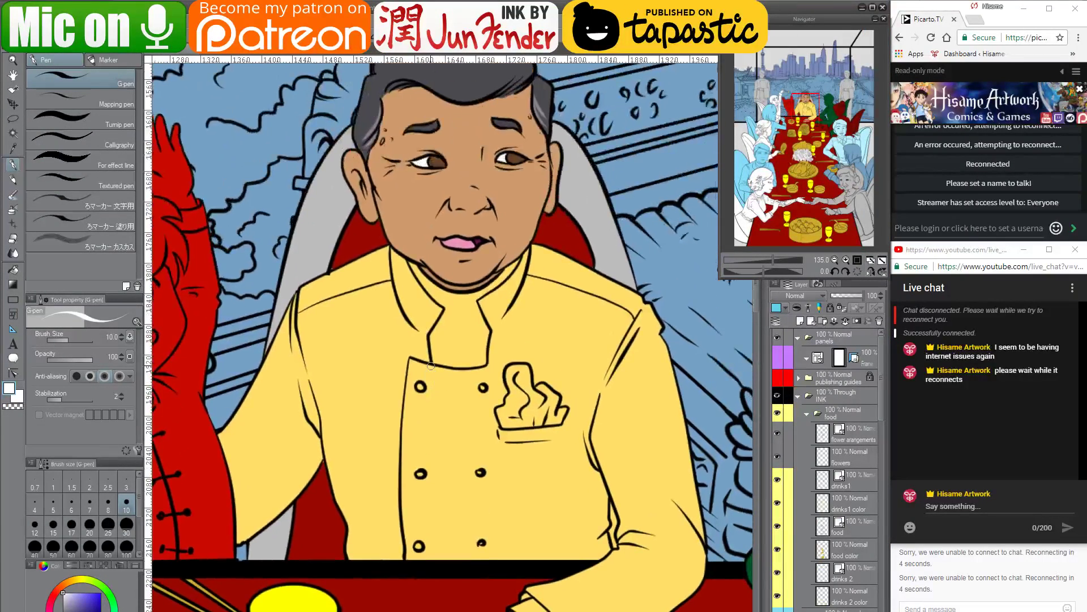
scroll(430, 366, up, 4)
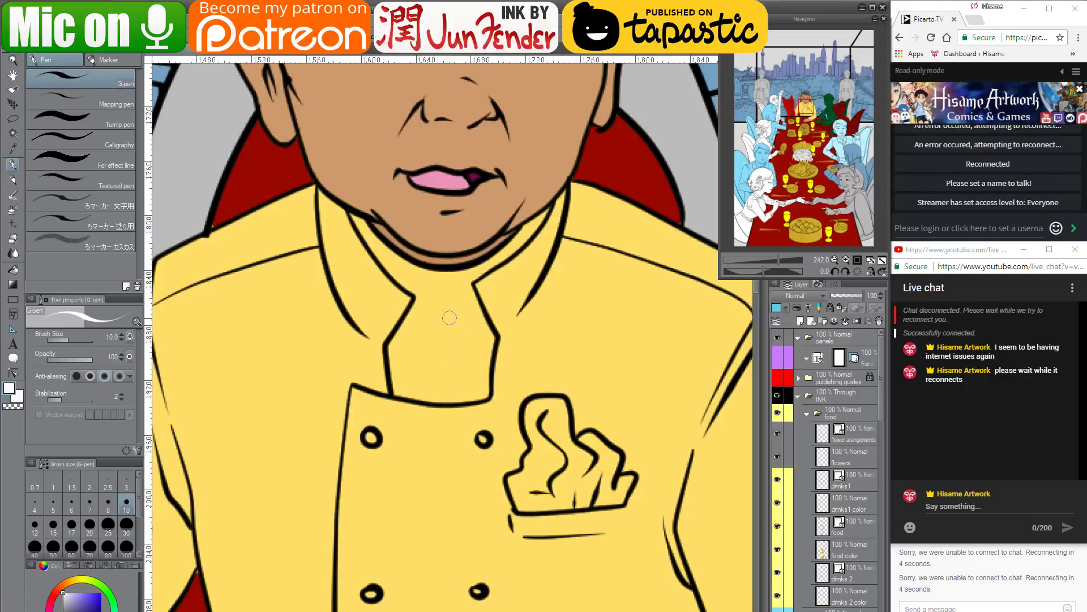
mouse_move(449, 318)
mouse_down()
mouse_move(436, 363)
mouse_move(482, 334)
mouse_move(473, 373)
mouse_up()
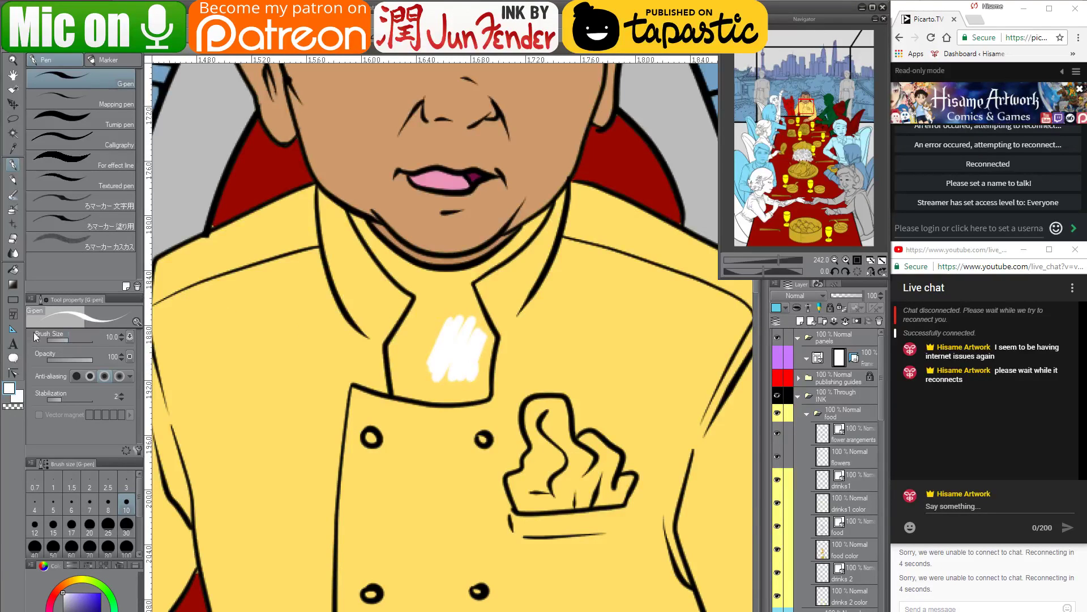
click(17, 270)
click(424, 338)
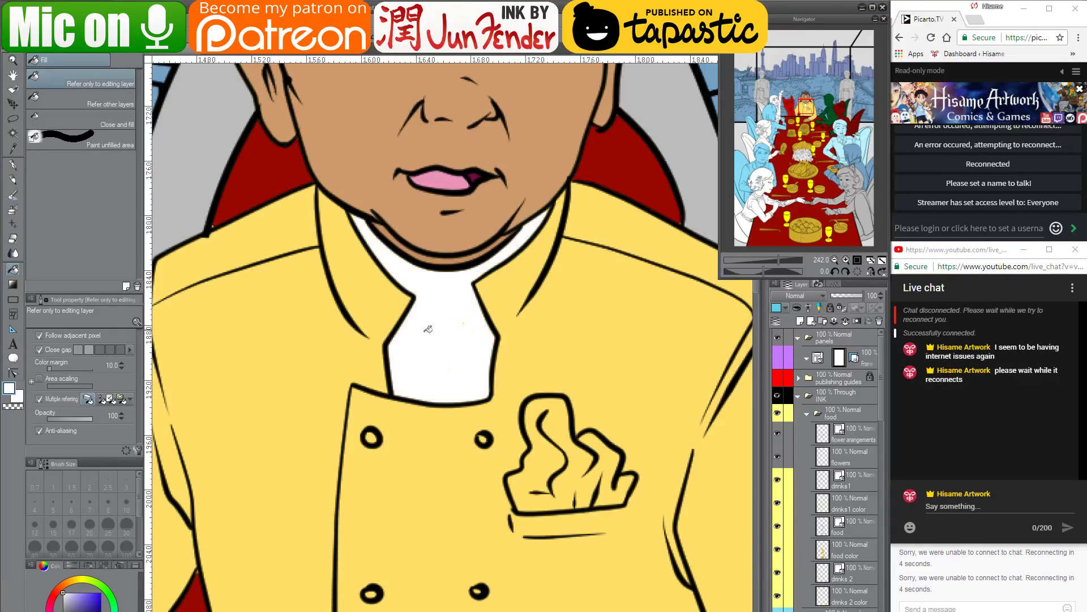
Touch up the edges of the white shirt collar with the G-pen at size 7 and sample the chair's dark red beside the shoulder
click(12, 164)
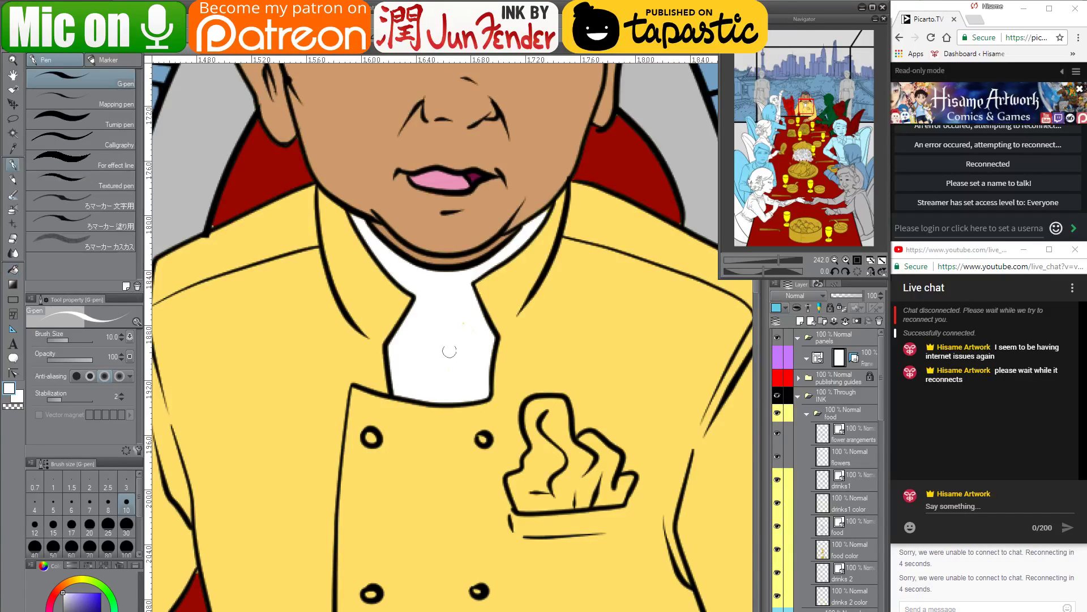
key(bracketright)
key(bracketright)
key(bracketright)
key(bracketright)
key(bracketright)
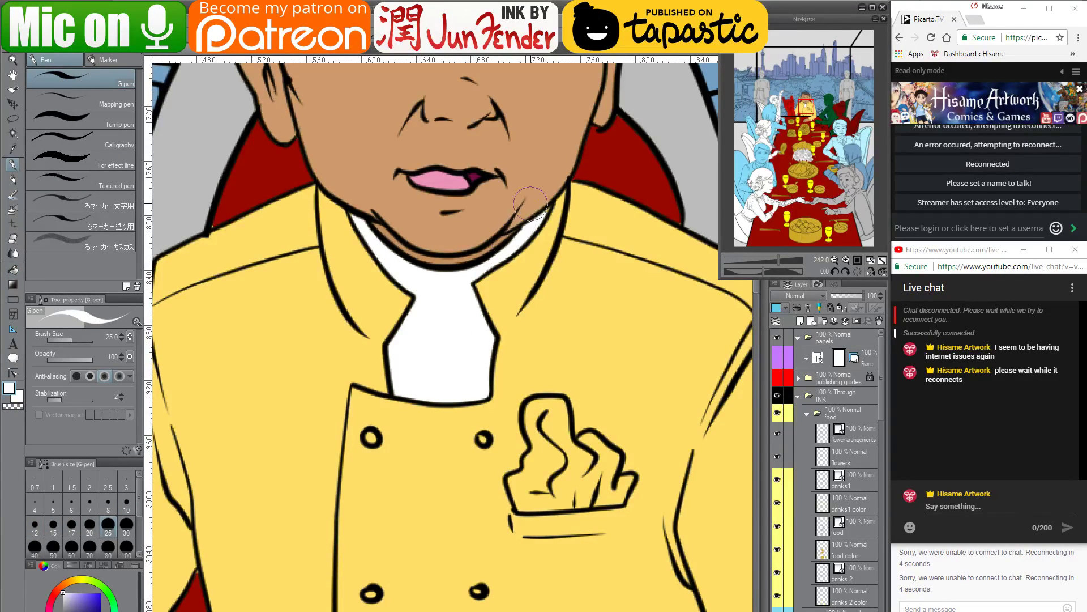
key(bracketleft)
key(bracketleft)
key(bracketleft)
key(bracketleft)
key(bracketleft)
key(bracketleft)
key(bracketleft)
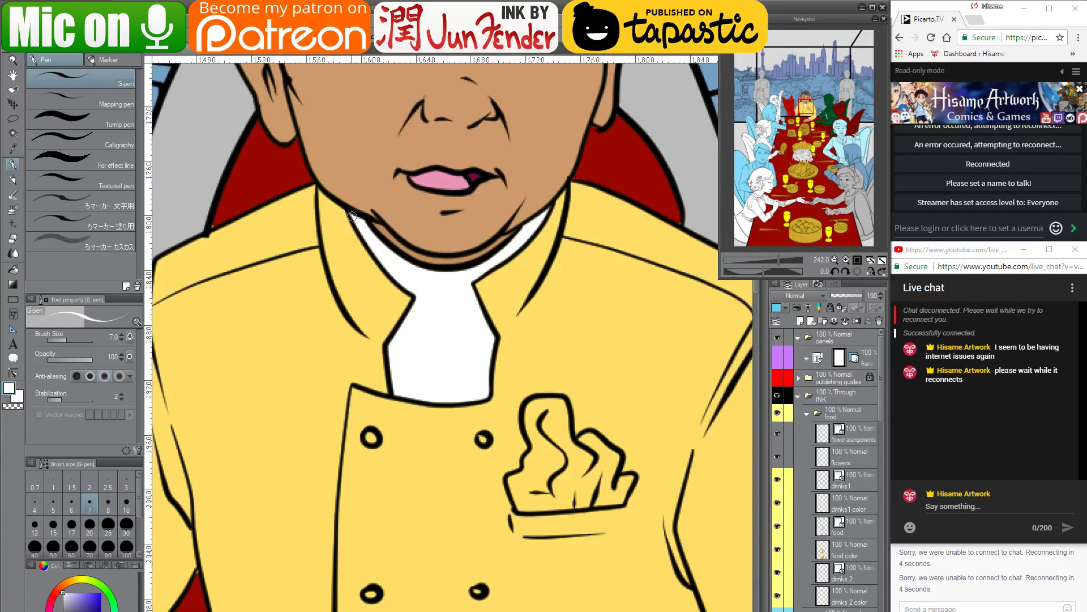
drag(324, 211, 442, 273)
alt+click(344, 259)
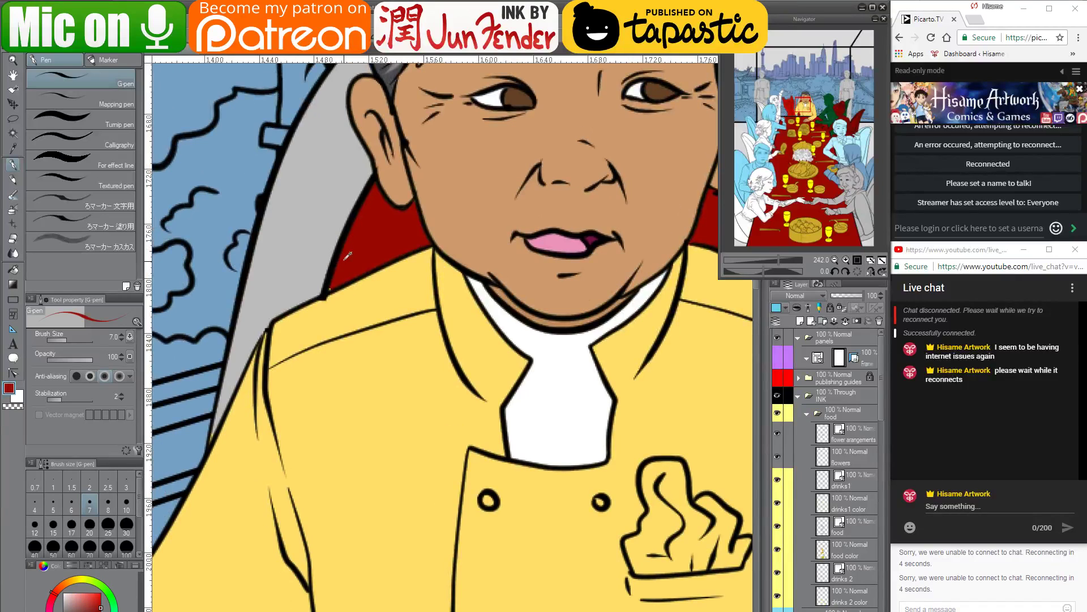
Sample the shirt's white, set the brush size to 17 and paint the seated man's pocket square white
drag(646, 404, 420, 235)
alt+click(379, 277)
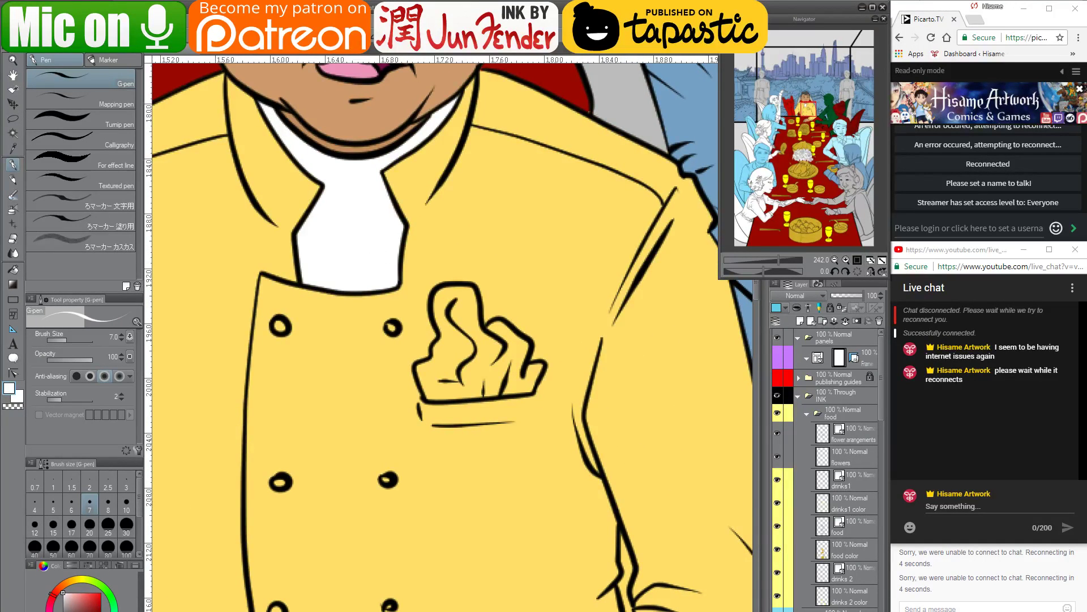
key(bracketright)
key(bracketright)
key(bracketright)
key(bracketright)
key(bracketright)
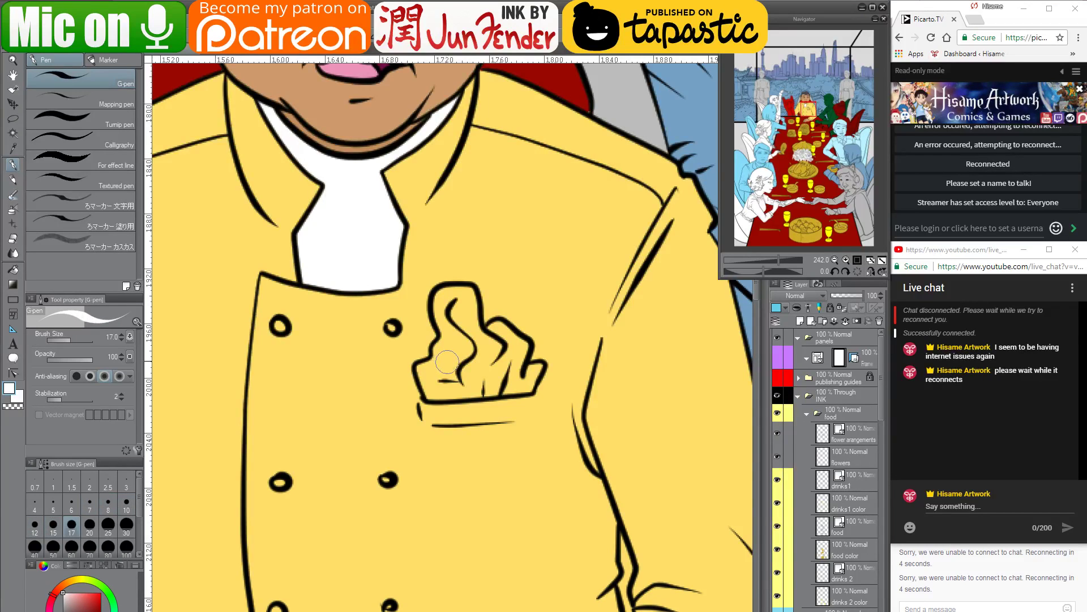
mouse_move(442, 358)
mouse_down()
mouse_move(433, 394)
mouse_move(430, 384)
mouse_move(511, 389)
mouse_move(523, 377)
mouse_move(526, 388)
mouse_move(539, 367)
mouse_move(499, 378)
mouse_move(516, 359)
mouse_move(526, 370)
mouse_move(500, 328)
mouse_up()
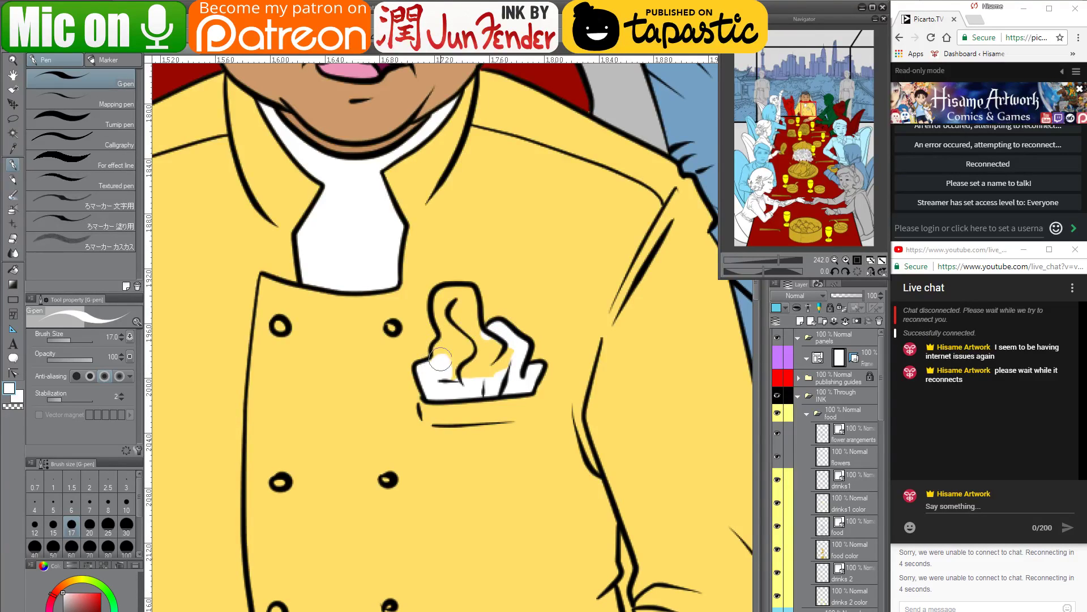
mouse_move(440, 358)
mouse_down()
mouse_move(440, 298)
mouse_move(473, 302)
mouse_move(466, 293)
mouse_move(450, 295)
mouse_move(460, 325)
mouse_move(469, 344)
mouse_move(467, 313)
mouse_move(486, 351)
mouse_move(498, 351)
mouse_move(489, 372)
mouse_move(499, 374)
mouse_move(463, 355)
mouse_up()
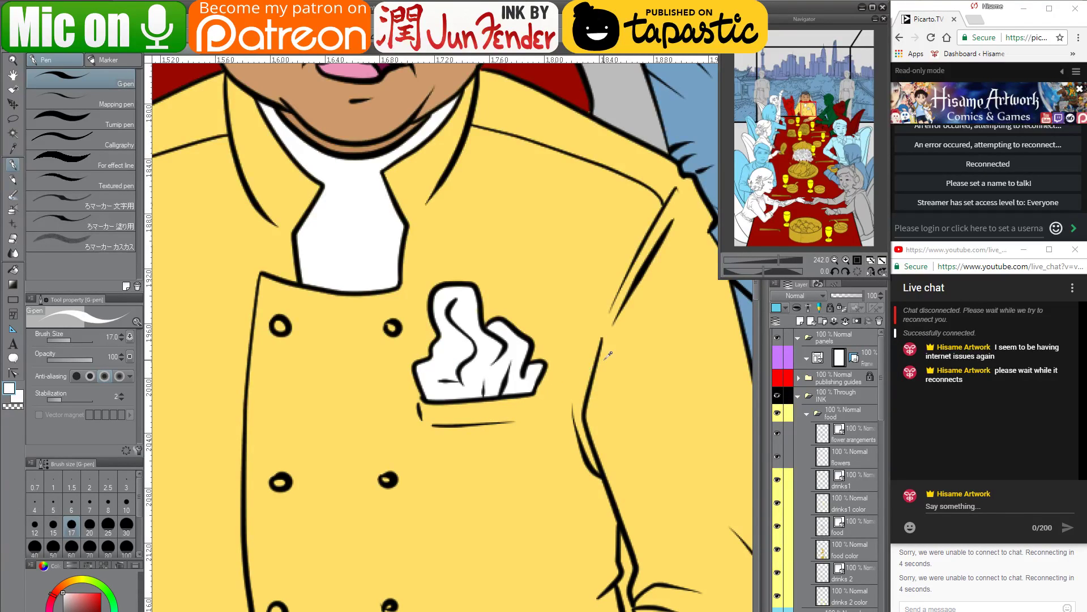
Paint the shirt cuff at the seated man's wrist white
scroll(633, 367, down, 6)
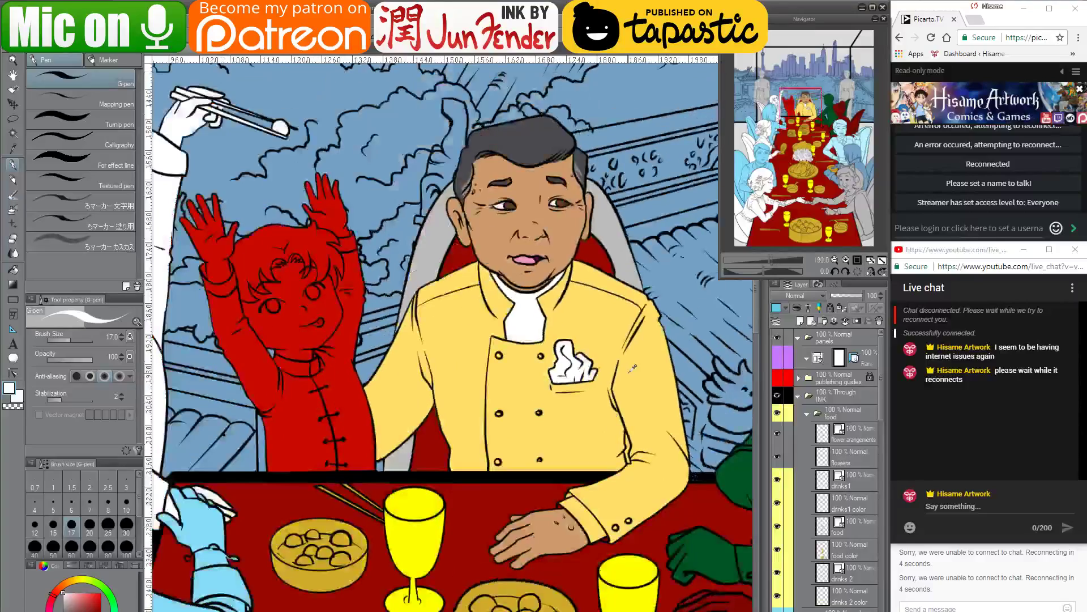
scroll(644, 435, up, 3)
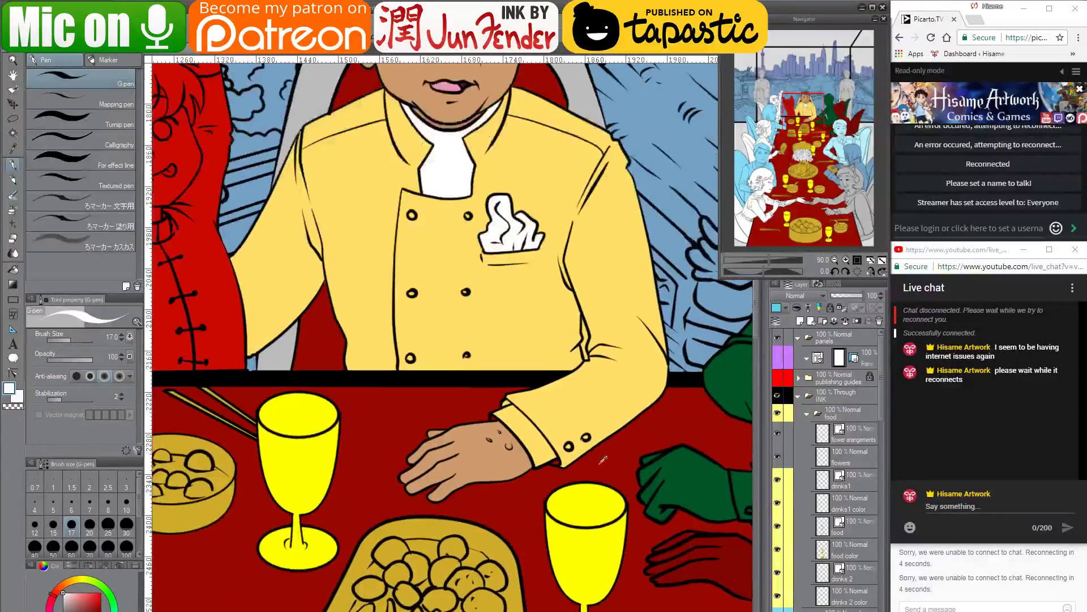
scroll(518, 418, up, 5)
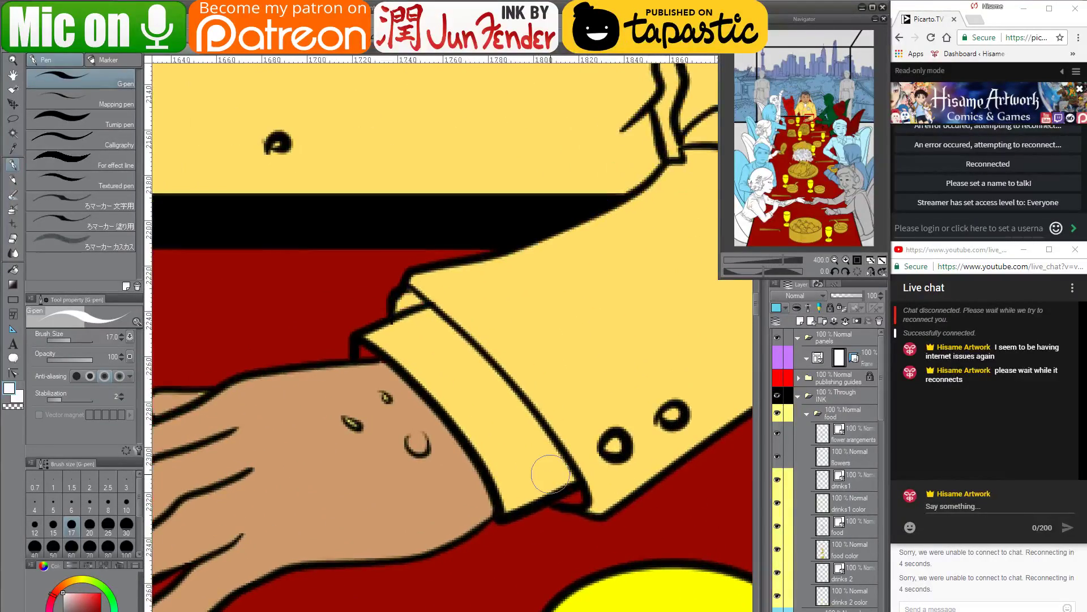
mouse_move(428, 337)
mouse_down()
mouse_move(364, 352)
mouse_move(377, 334)
mouse_move(414, 328)
mouse_move(389, 336)
mouse_move(426, 365)
mouse_move(405, 331)
mouse_move(432, 321)
mouse_move(423, 319)
mouse_move(463, 365)
mouse_move(466, 393)
mouse_move(426, 363)
mouse_move(463, 411)
mouse_move(414, 366)
mouse_move(456, 406)
mouse_move(493, 480)
mouse_move(501, 465)
mouse_move(510, 506)
mouse_move(564, 473)
mouse_move(470, 371)
mouse_move(477, 405)
mouse_move(431, 329)
mouse_move(514, 419)
mouse_move(470, 352)
mouse_move(530, 448)
mouse_up()
drag(498, 369, 515, 461)
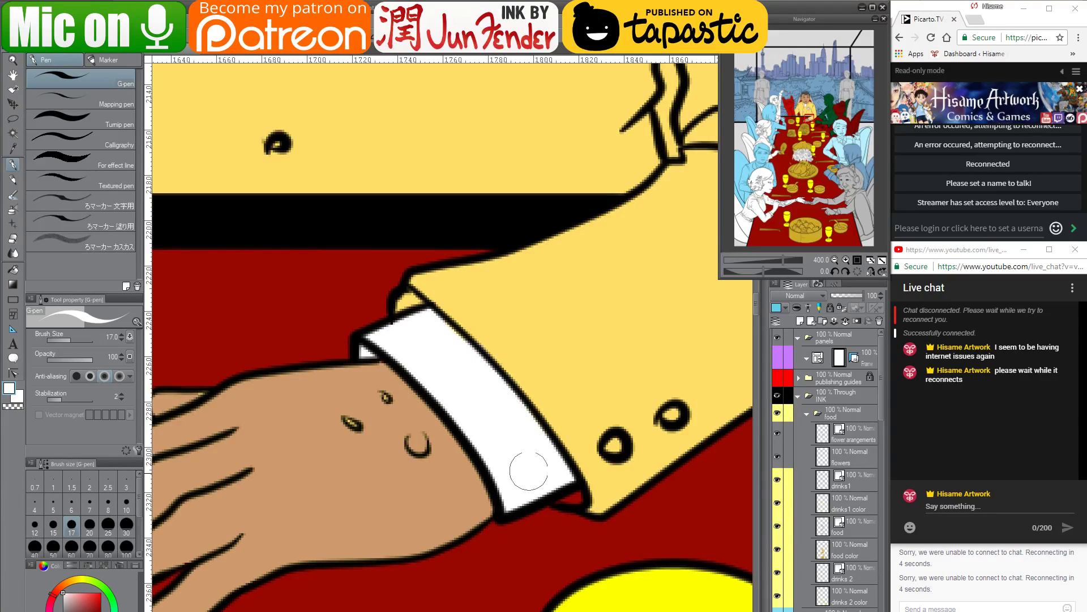
Sample the jacket yellow, deepen it to orange for the sleeve lining and cuff buttons, and cover the yellow hand spots with the sampled skin tone
alt+click(458, 276)
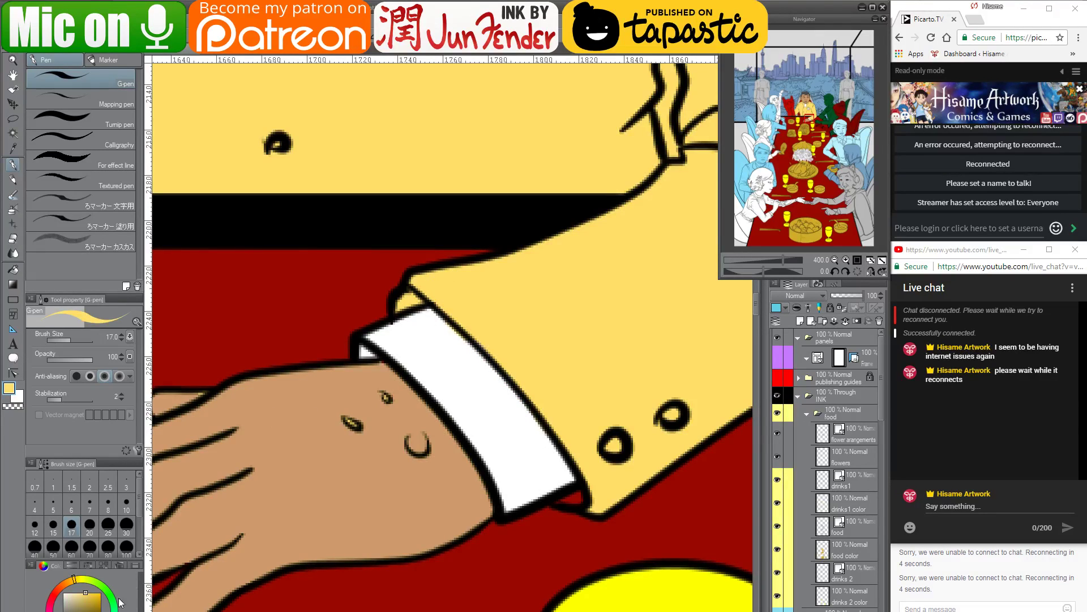
click(90, 596)
drag(415, 320, 407, 309)
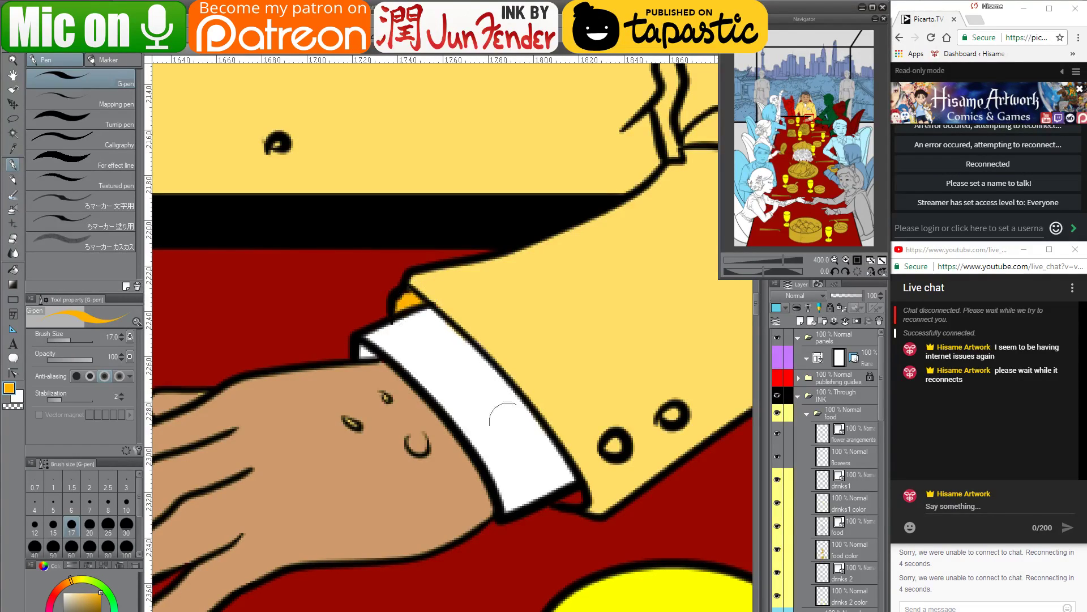
mouse_move(583, 497)
mouse_down()
mouse_move(561, 502)
mouse_move(569, 498)
mouse_up()
drag(610, 446, 614, 449)
drag(670, 417, 671, 417)
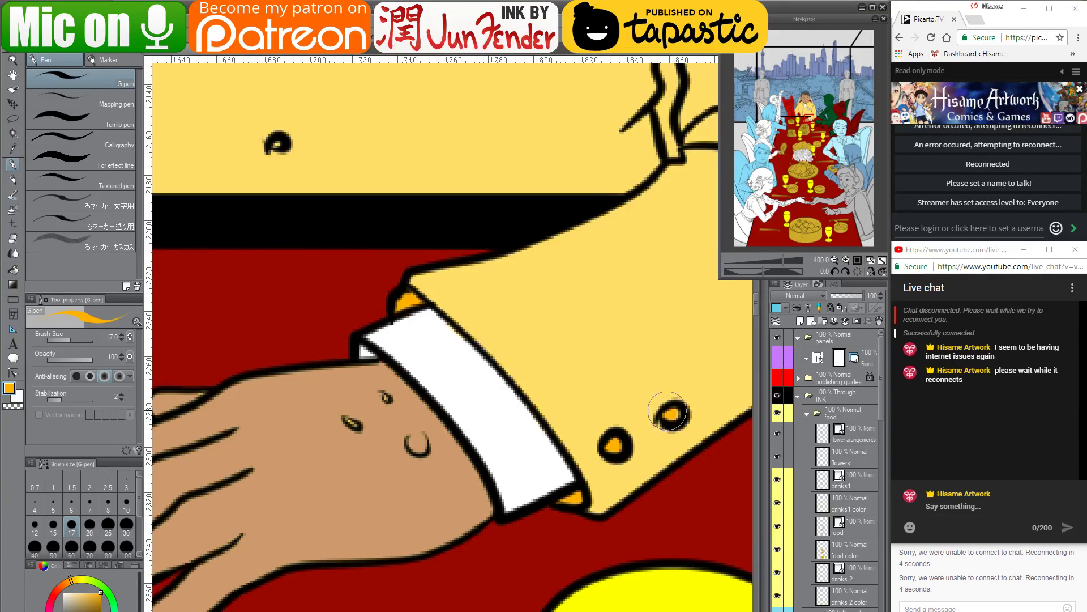
alt+click(377, 407)
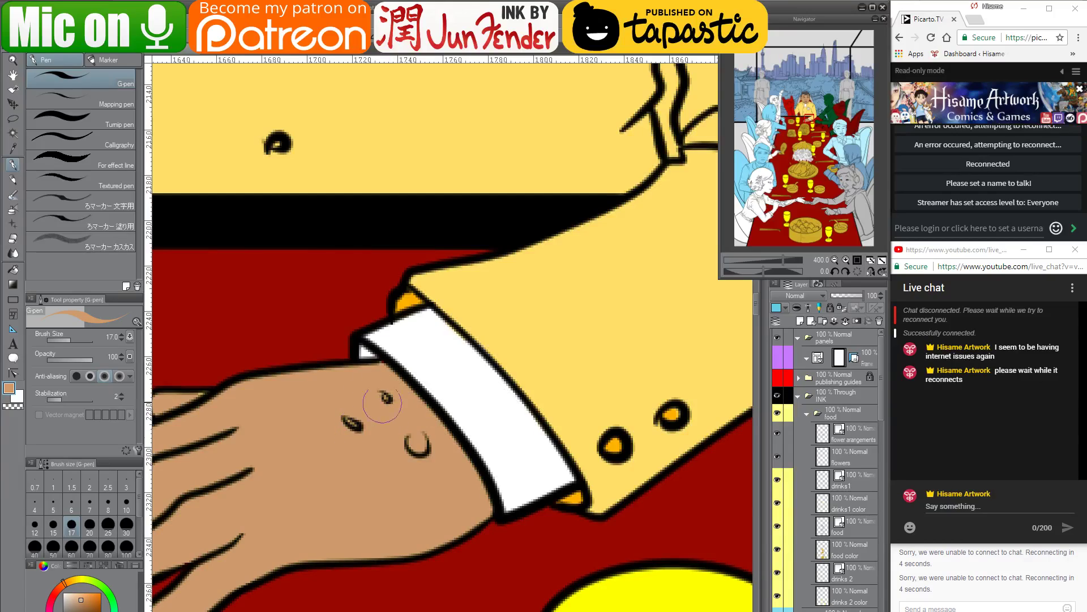
Sample the cuff button orange, fill the six buttons on the jacket front and clean up around them with the jacket yellow
alt+click(616, 441)
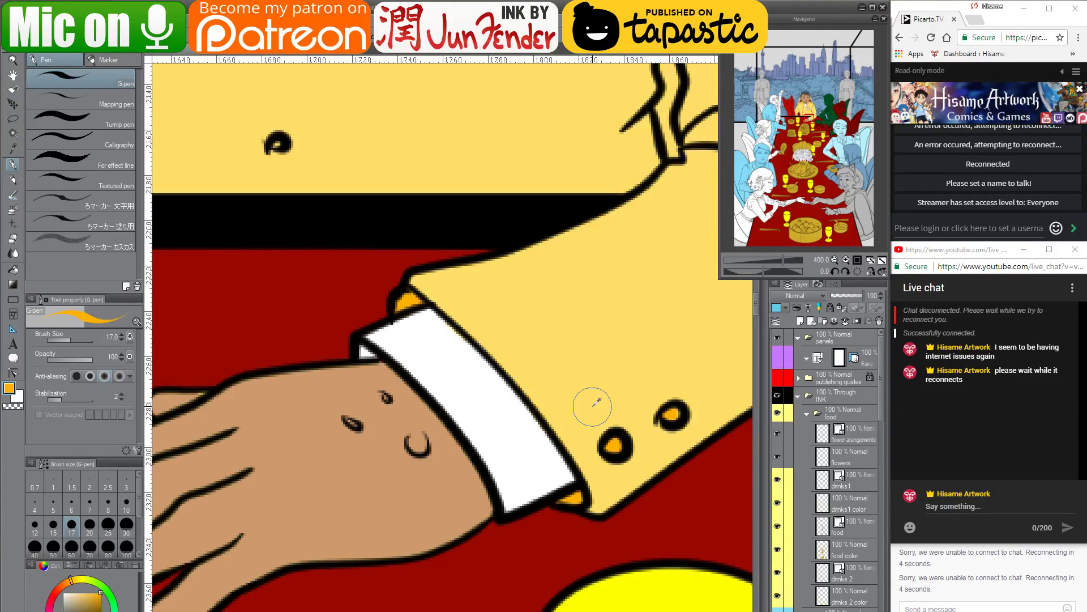
scroll(592, 406, down, 6)
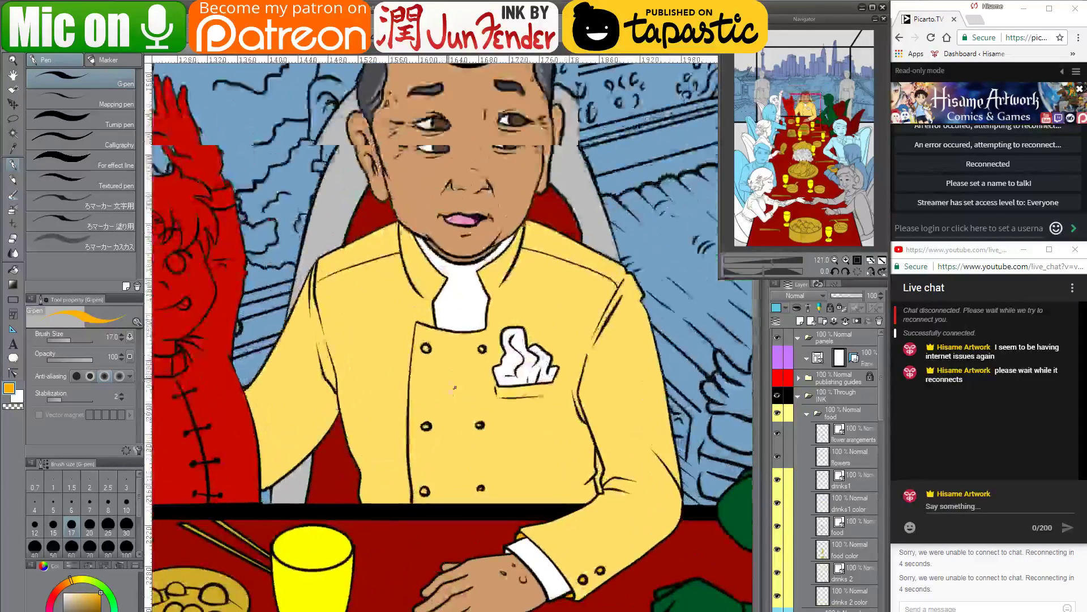
scroll(474, 460, up, 6)
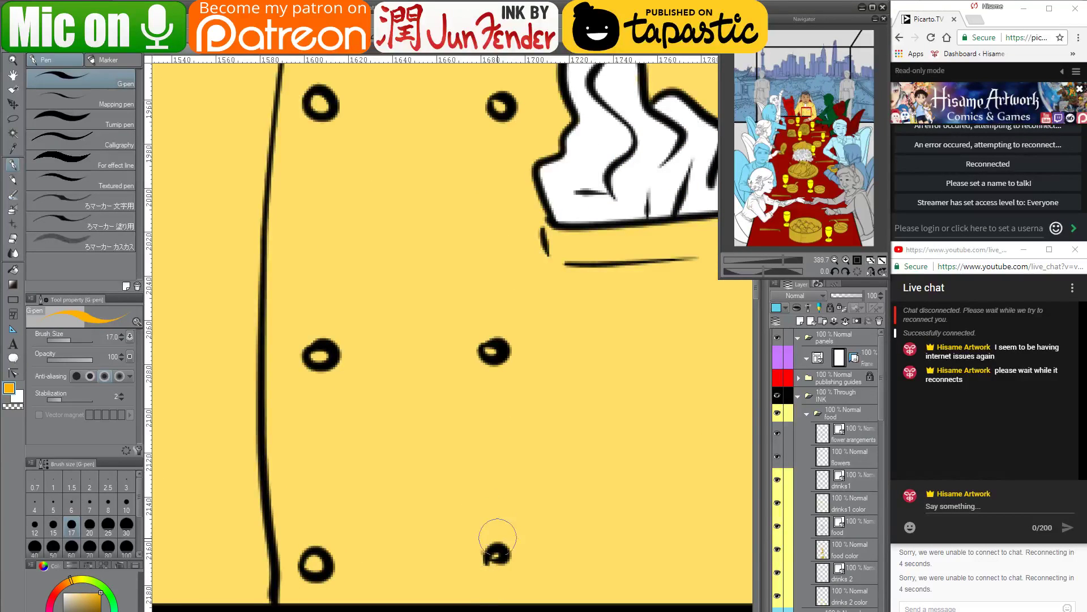
click(497, 555)
click(490, 351)
click(320, 355)
click(315, 564)
alt+click(303, 516)
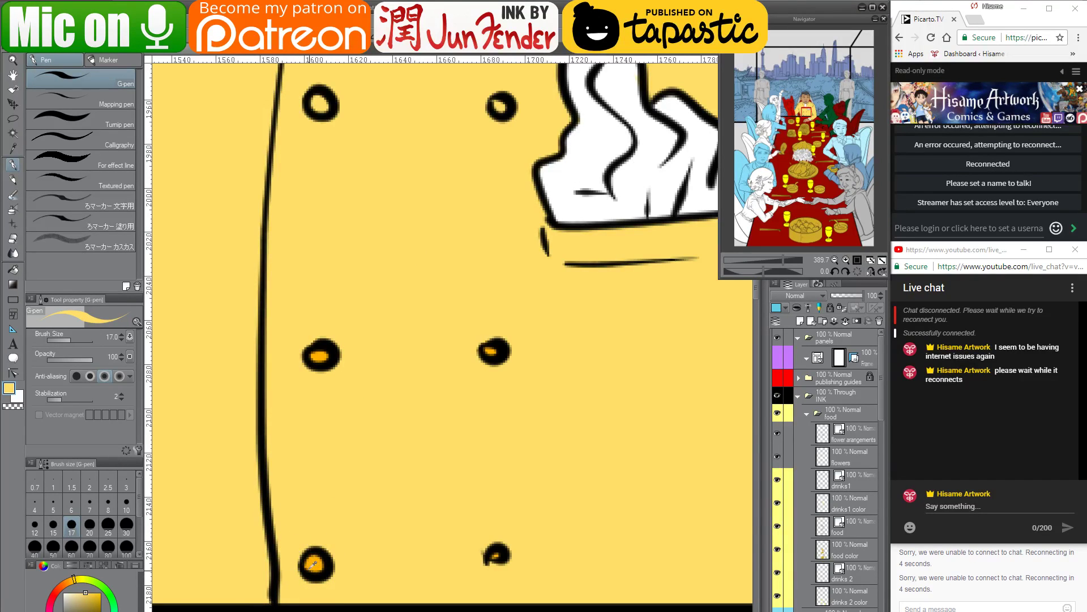
alt+click(312, 565)
drag(483, 219, 509, 408)
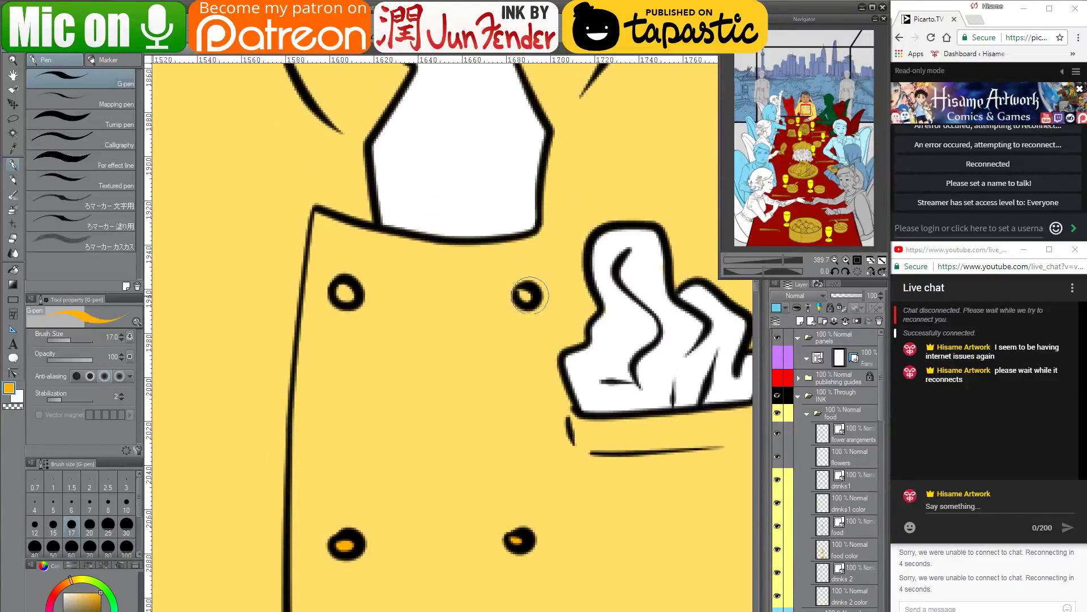
click(526, 296)
click(347, 293)
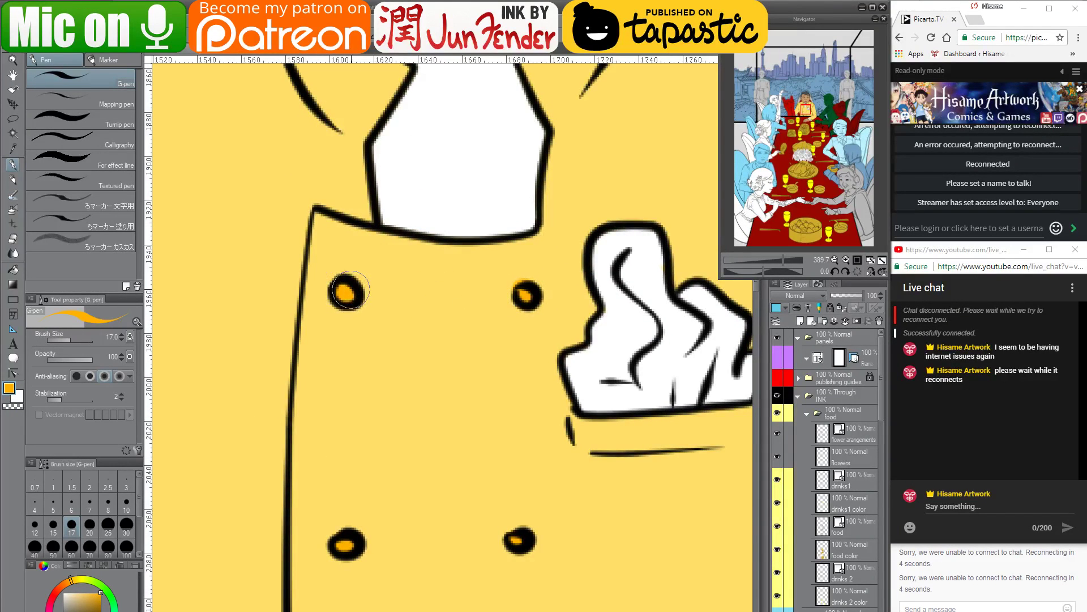
alt+click(444, 283)
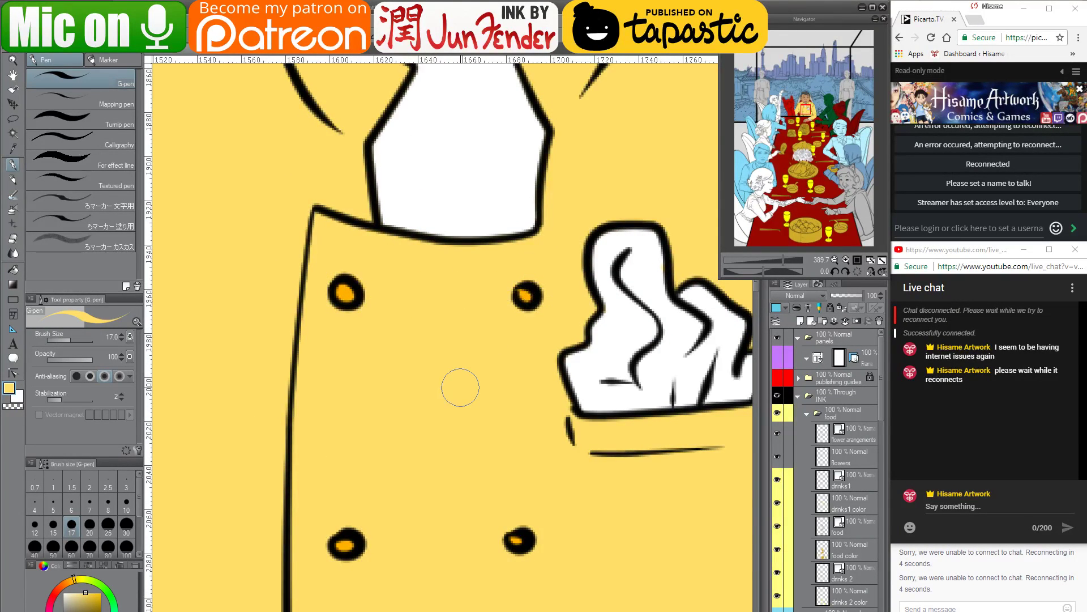
Sample the outline black, pick the seated man's ink layer and draw a curved fold line across his white collar
scroll(459, 388, down, 6)
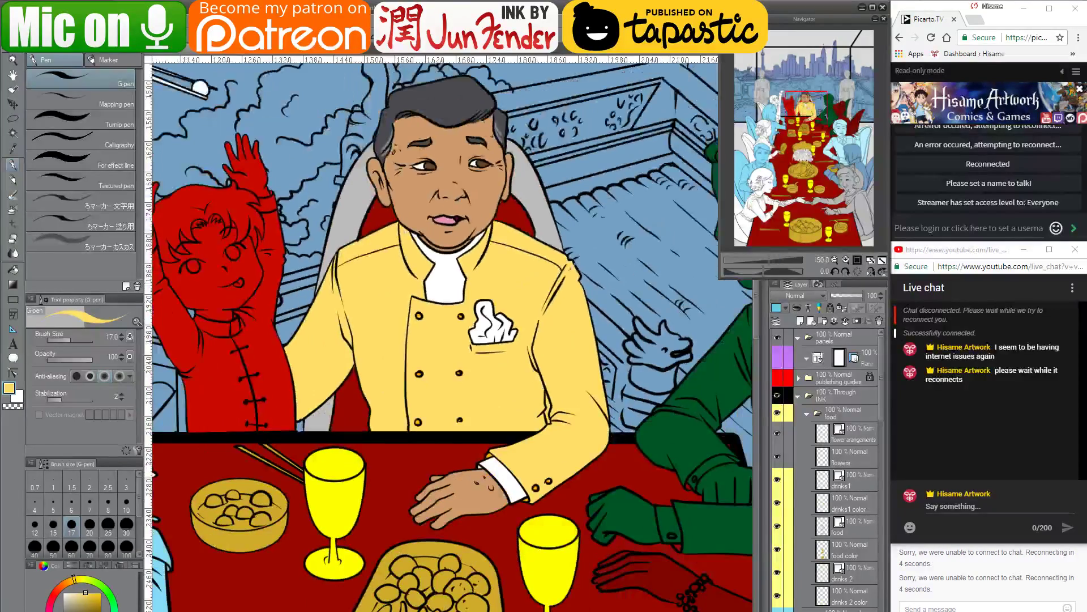
drag(453, 249, 486, 320)
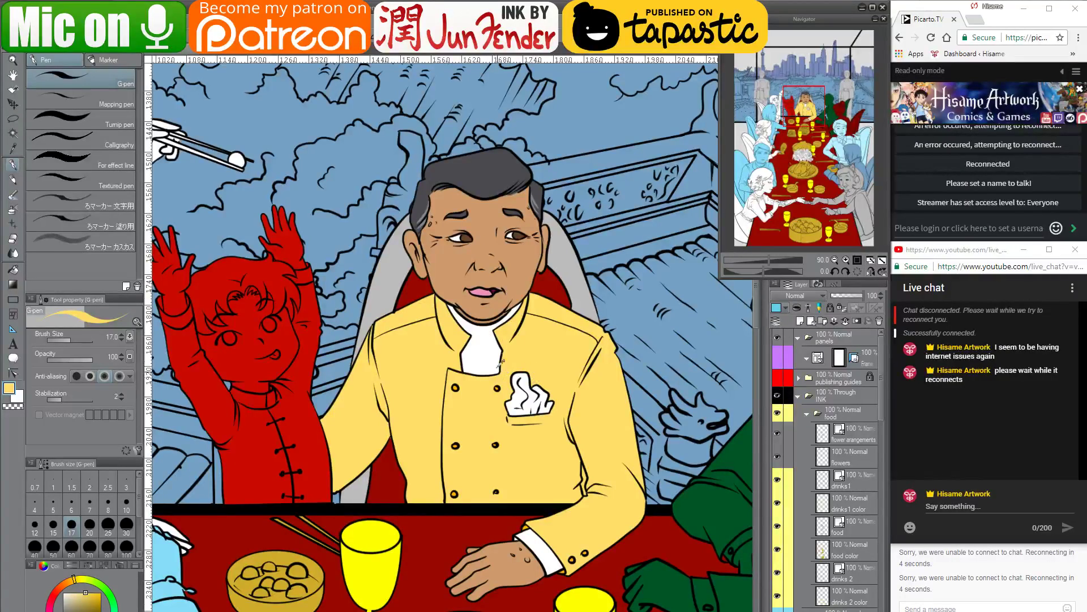
scroll(500, 362, up, 3)
alt+click(513, 419)
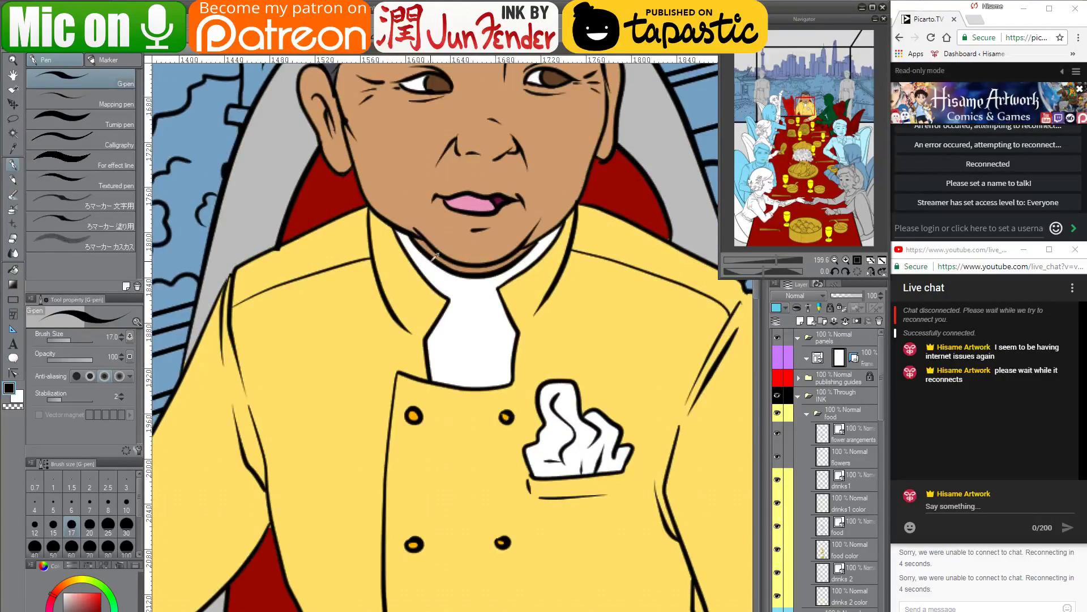
scroll(438, 292, up, 2)
key(ctrl+shift)
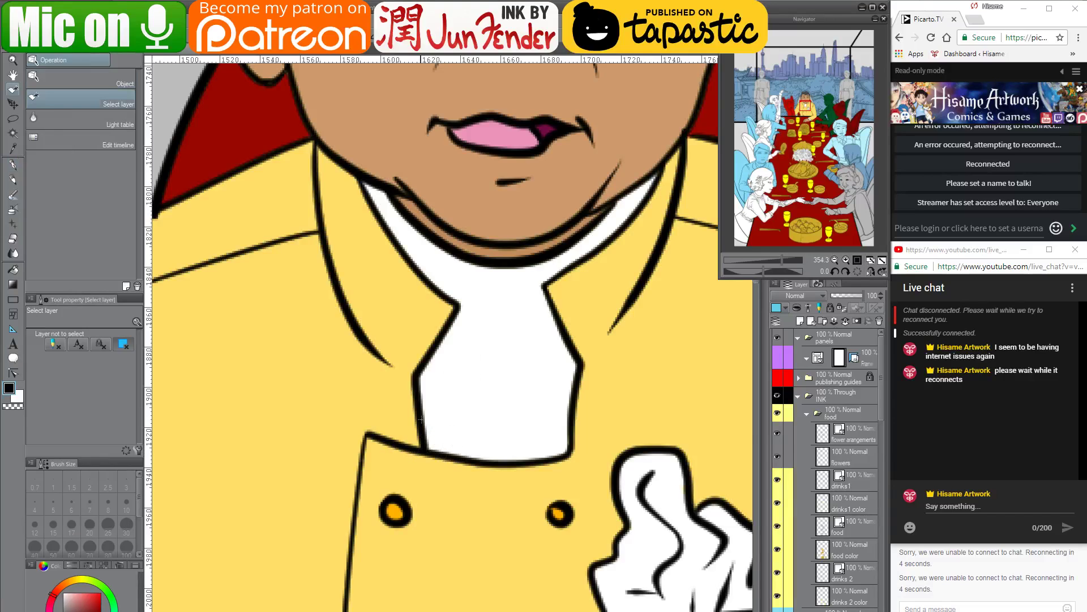
click(417, 404)
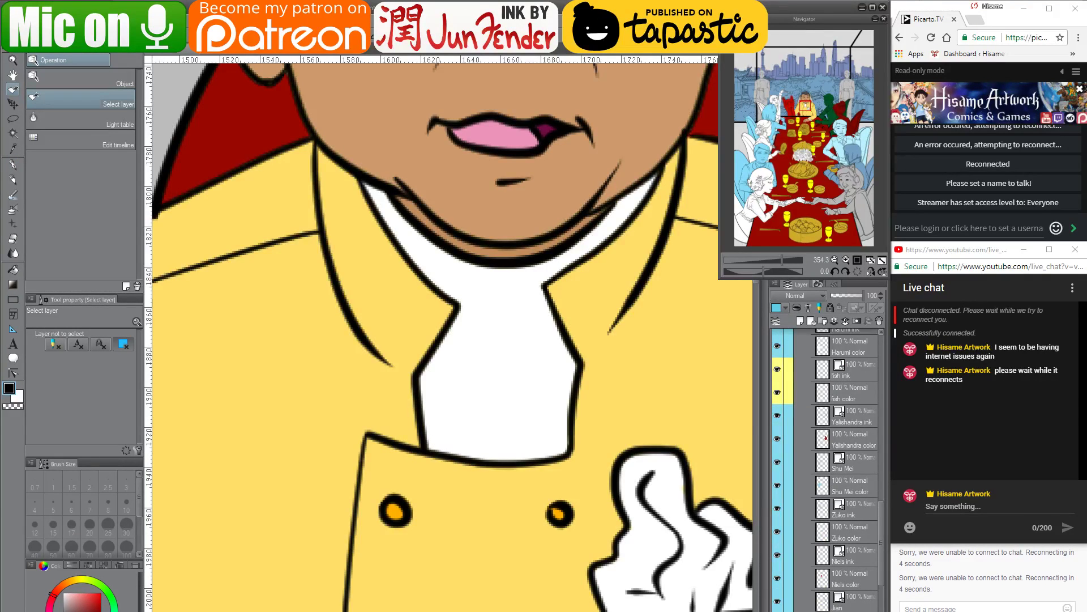
click(14, 165)
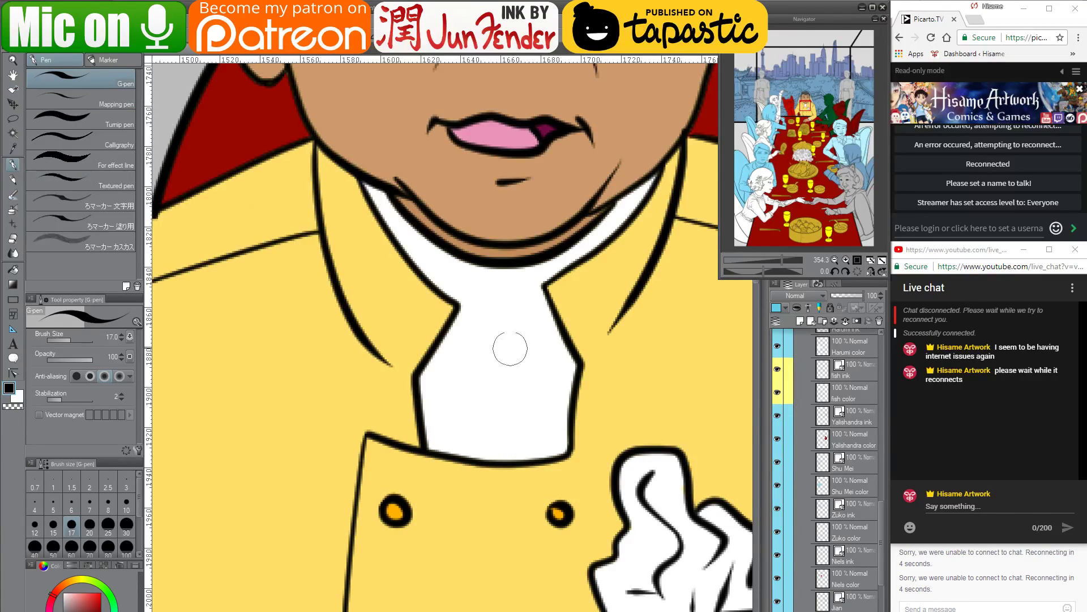
drag(438, 276, 534, 295)
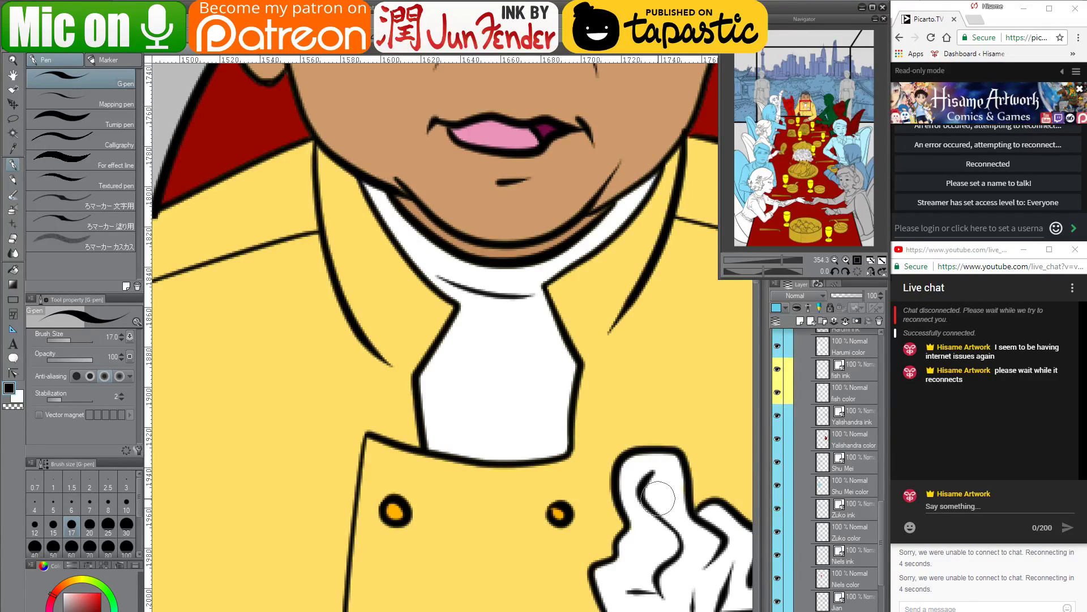
Pick the pocket square's colour layer and touch it up in white with the Opaque watercolor brush, reducing the brush size to 10
key(o)
click(660, 483)
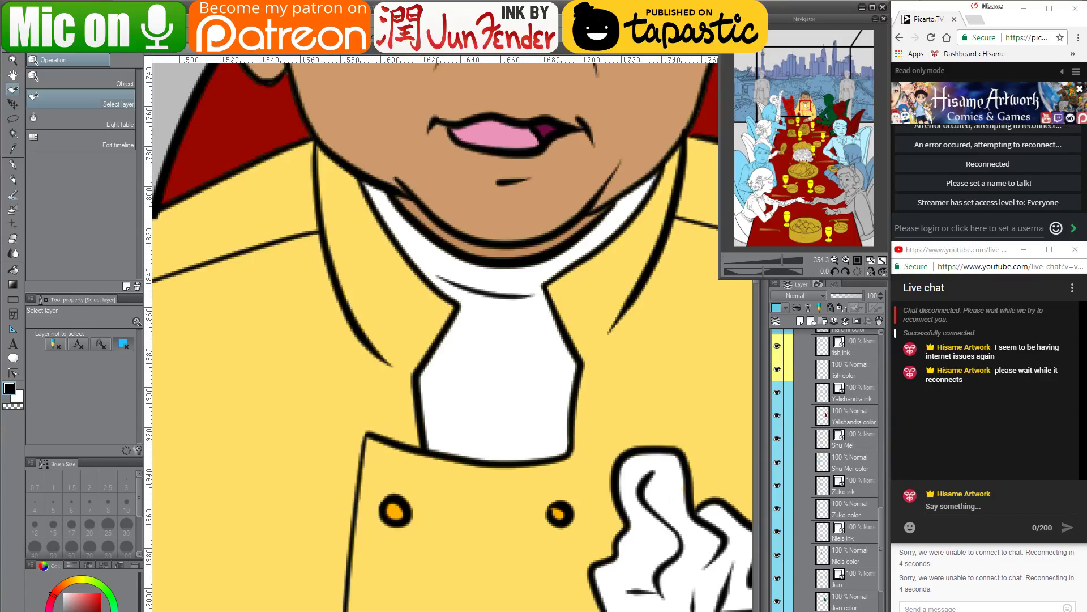
key(b)
key(x)
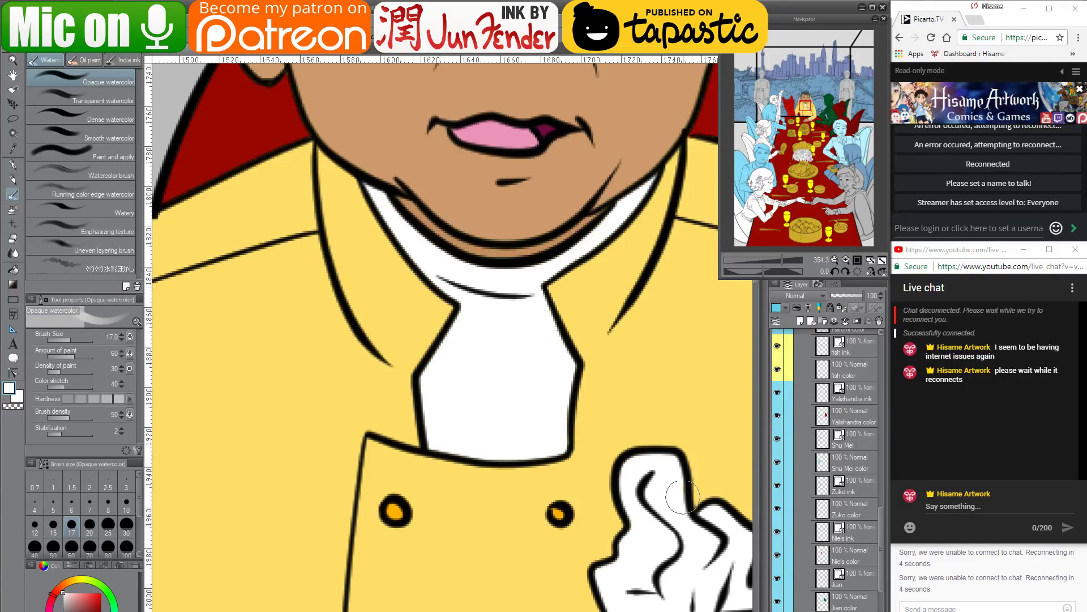
drag(683, 496, 675, 477)
key(bracketleft)
key(bracketleft)
key(bracketleft)
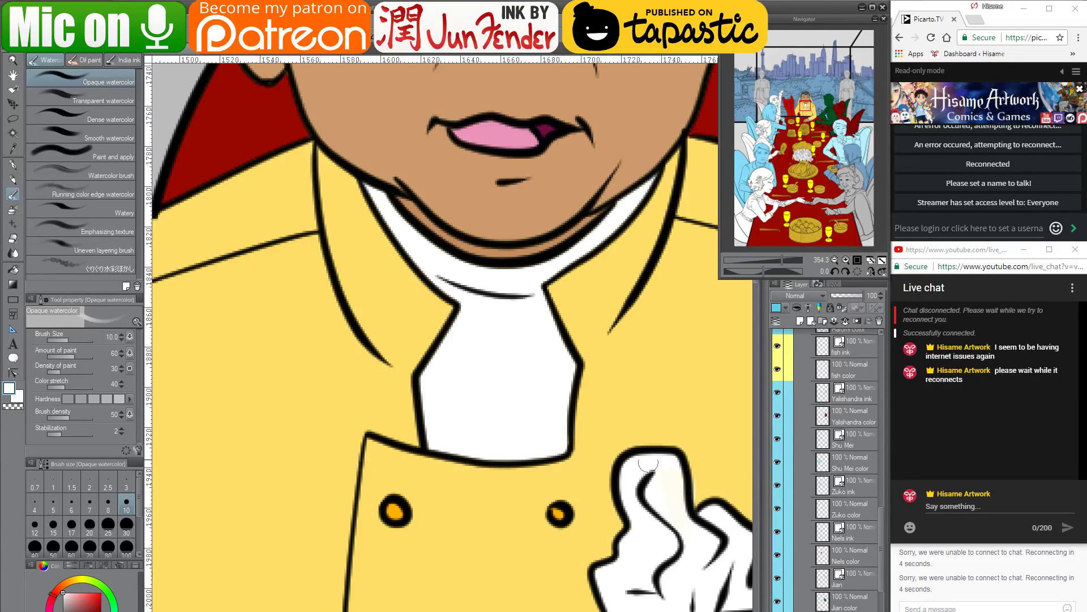
Return to the G-pen and sample the jacket yellow beside the pocket square
click(13, 165)
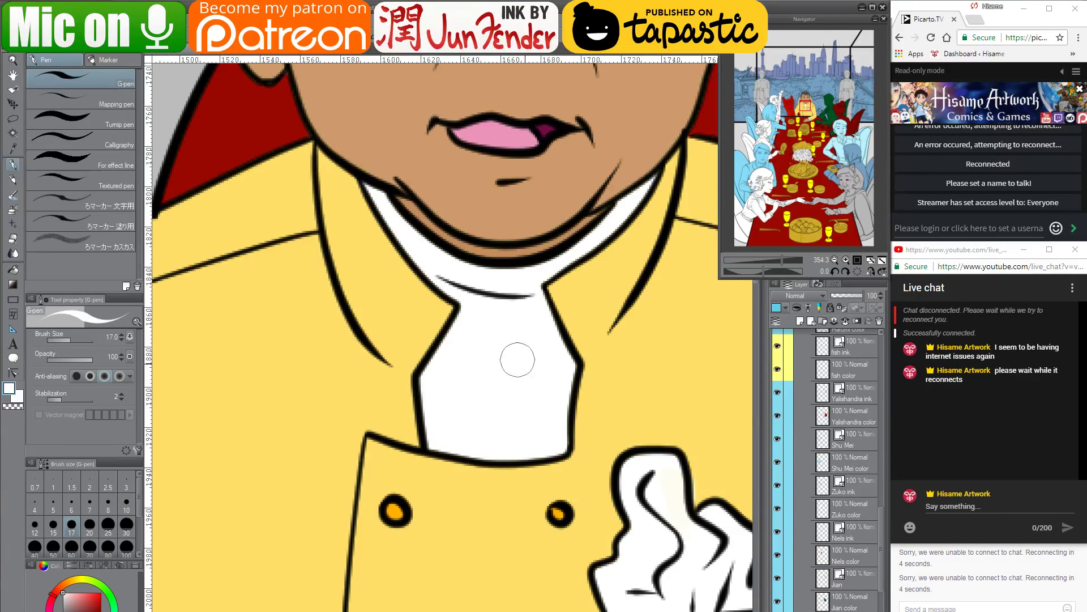
alt+click(672, 470)
alt+click(698, 473)
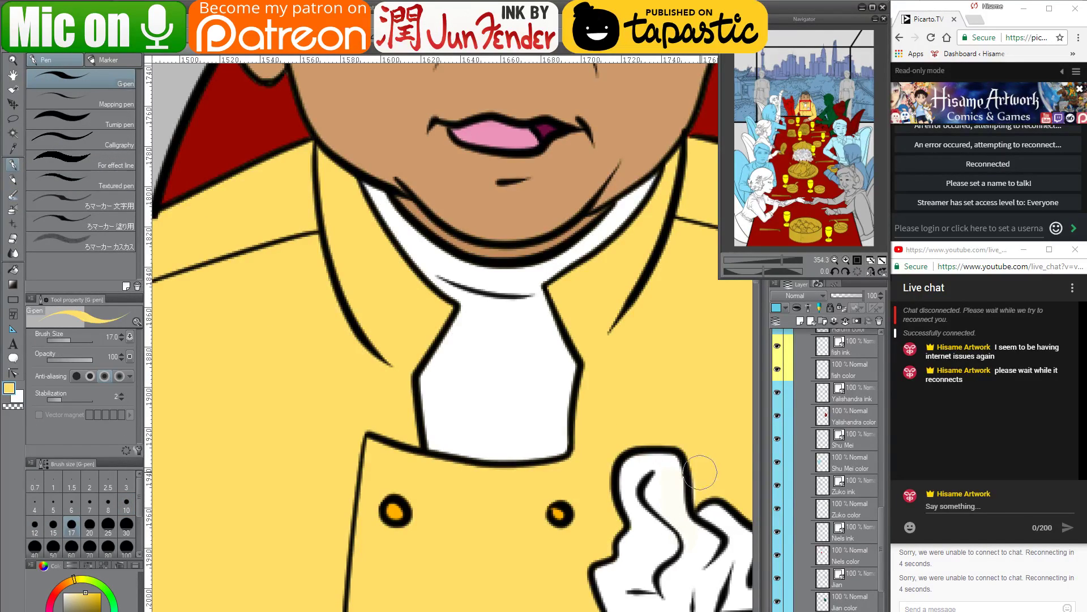
scroll(681, 425, down, 5)
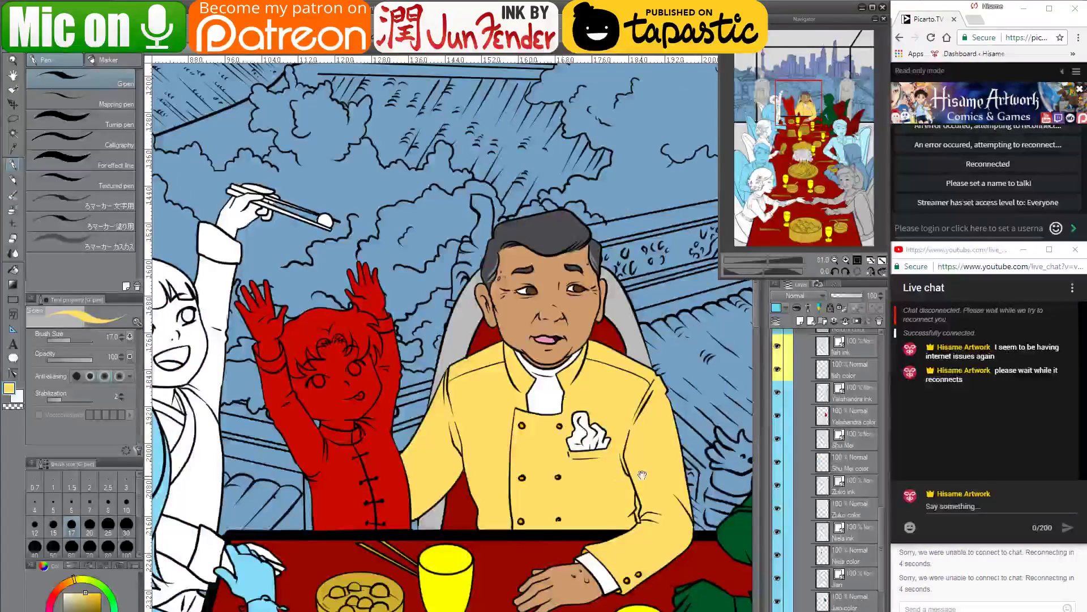
drag(641, 474, 550, 439)
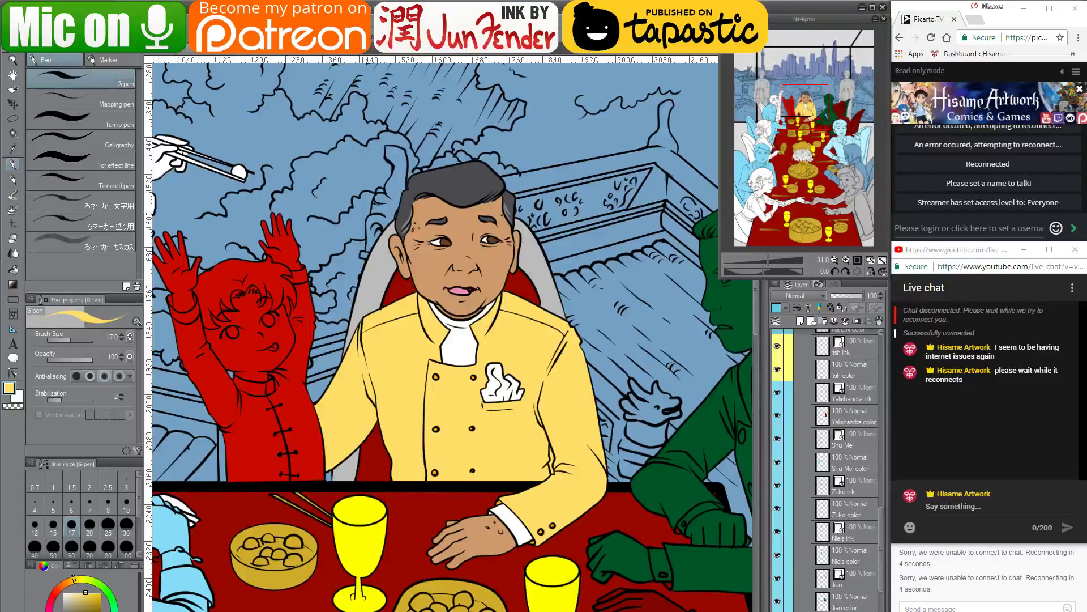
Switch to the browser, check the live stream's status and stream health in YouTube Creator Studio, and return to the illustration
key(alt+Tab)
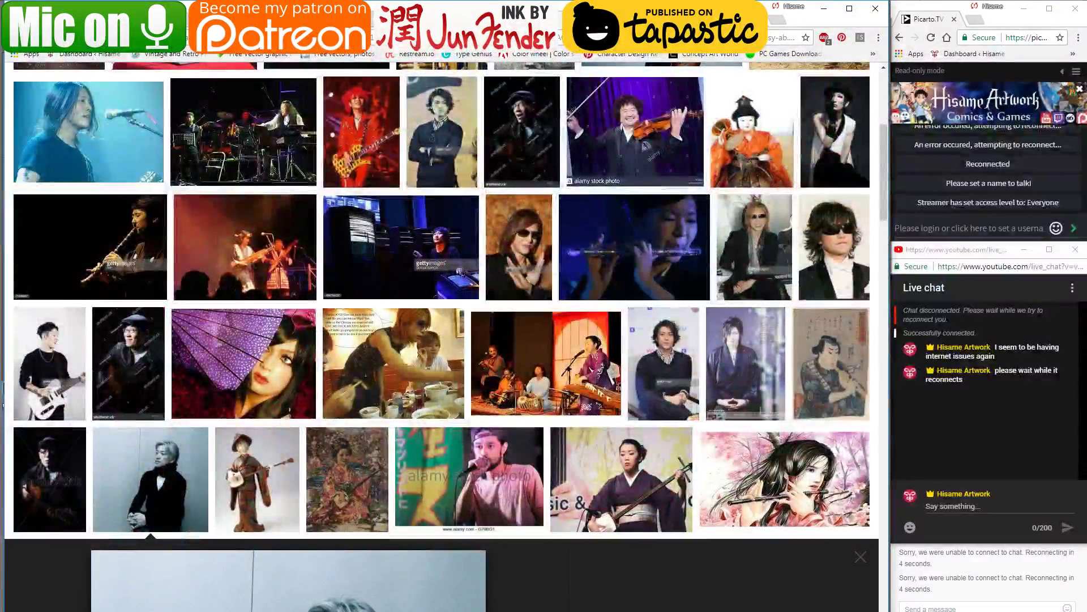
click(453, 20)
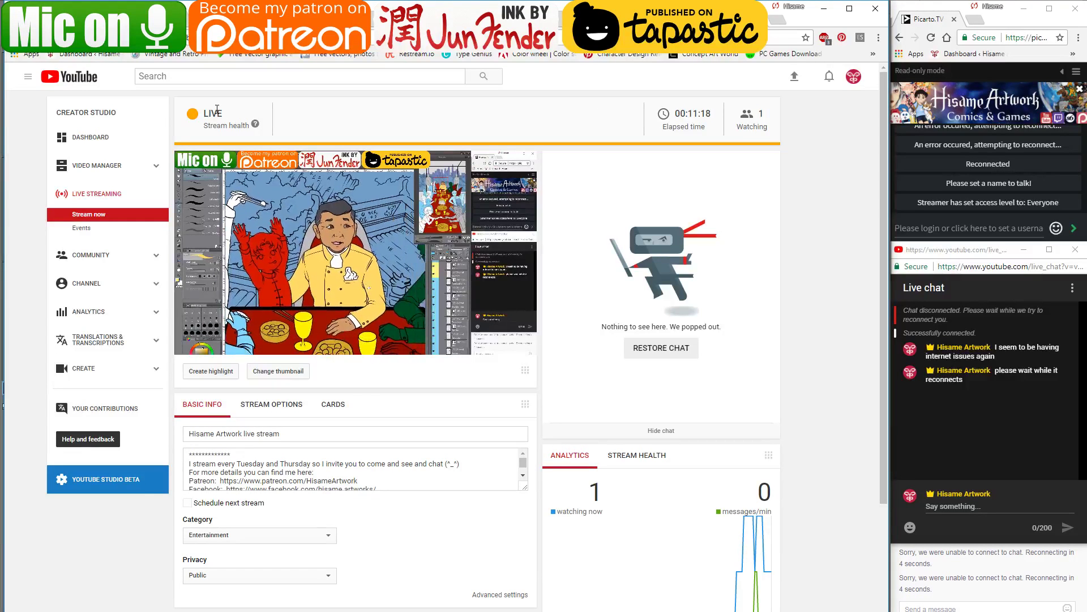
click(191, 116)
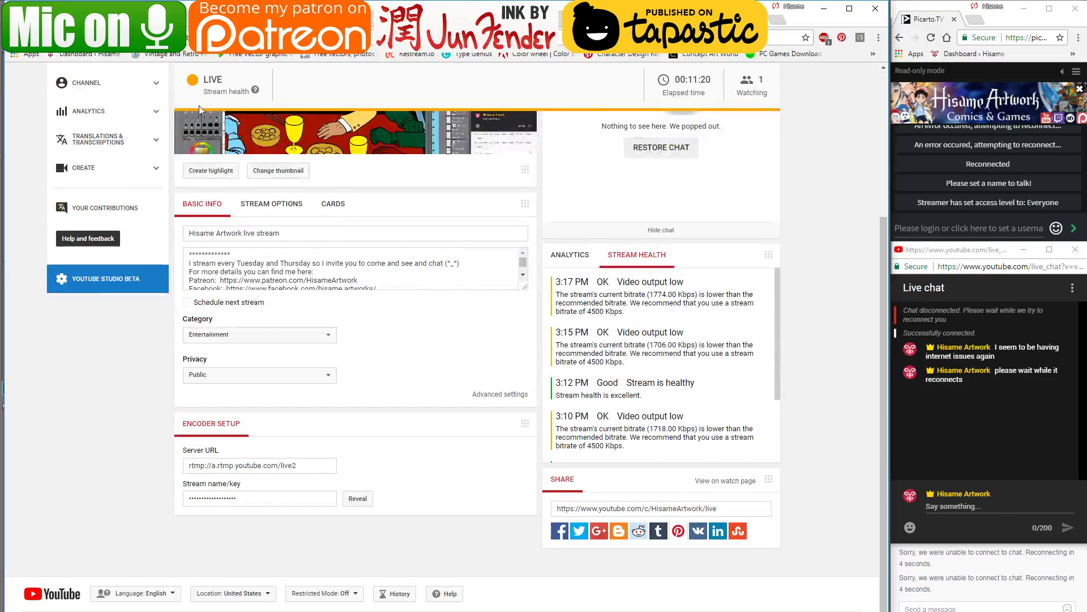
scroll(198, 105, up, 4)
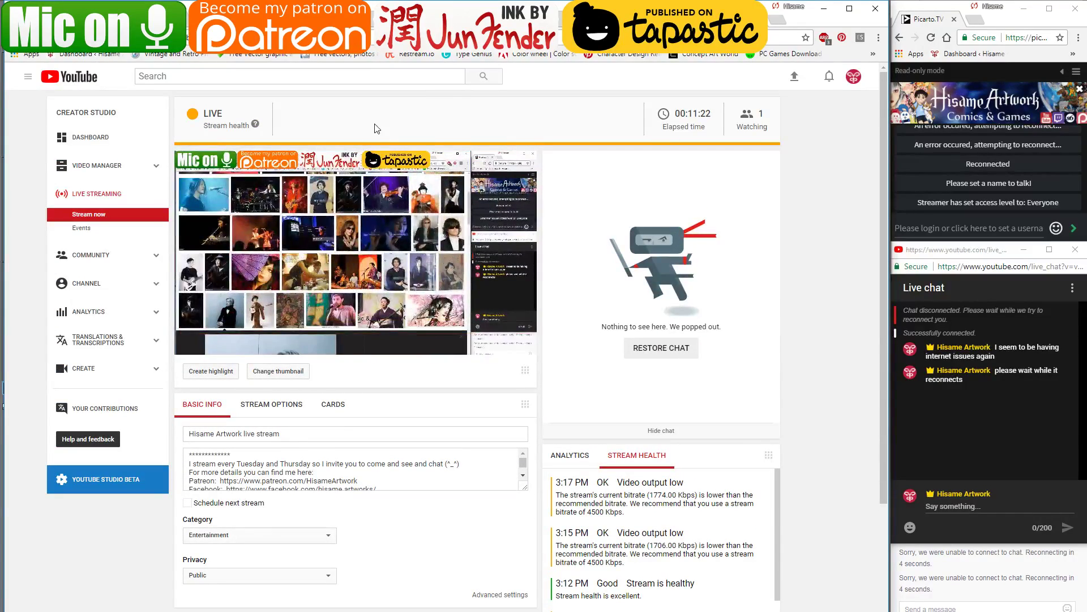
scroll(643, 431, down, 4)
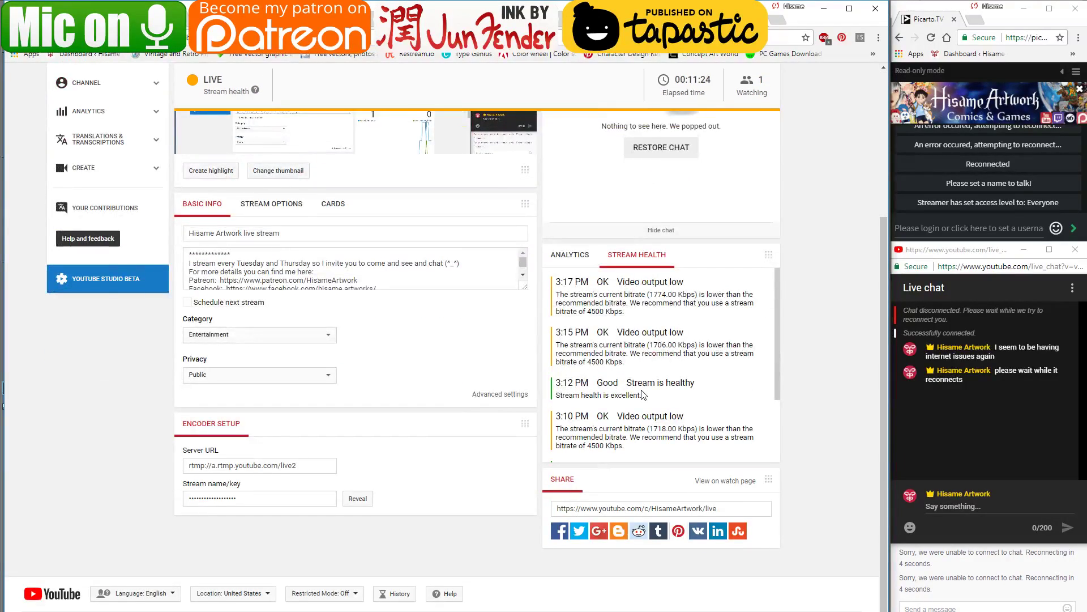
scroll(225, 148, up, 4)
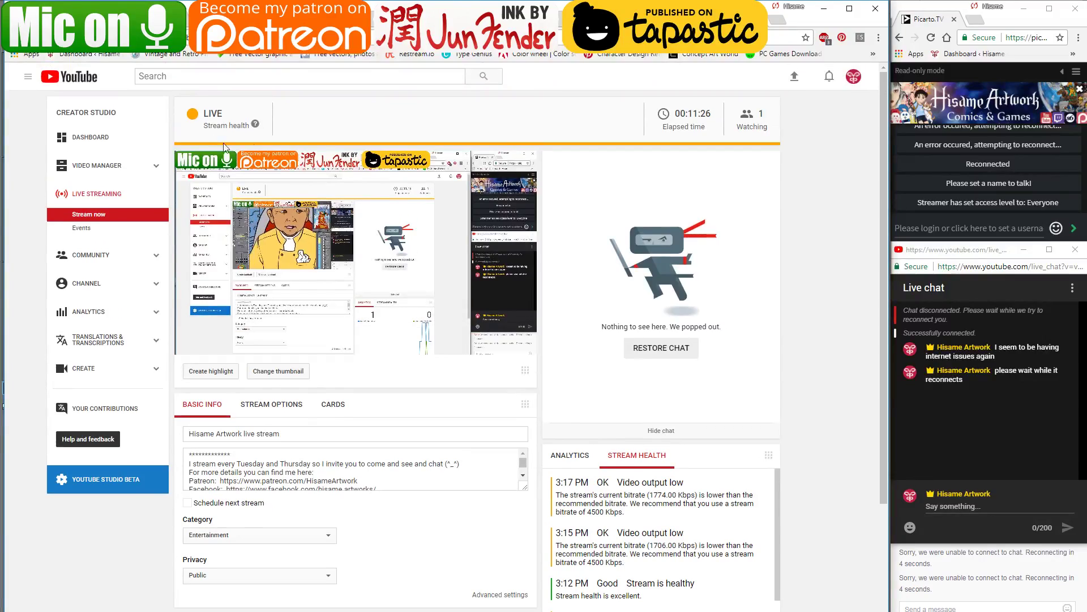
click(824, 8)
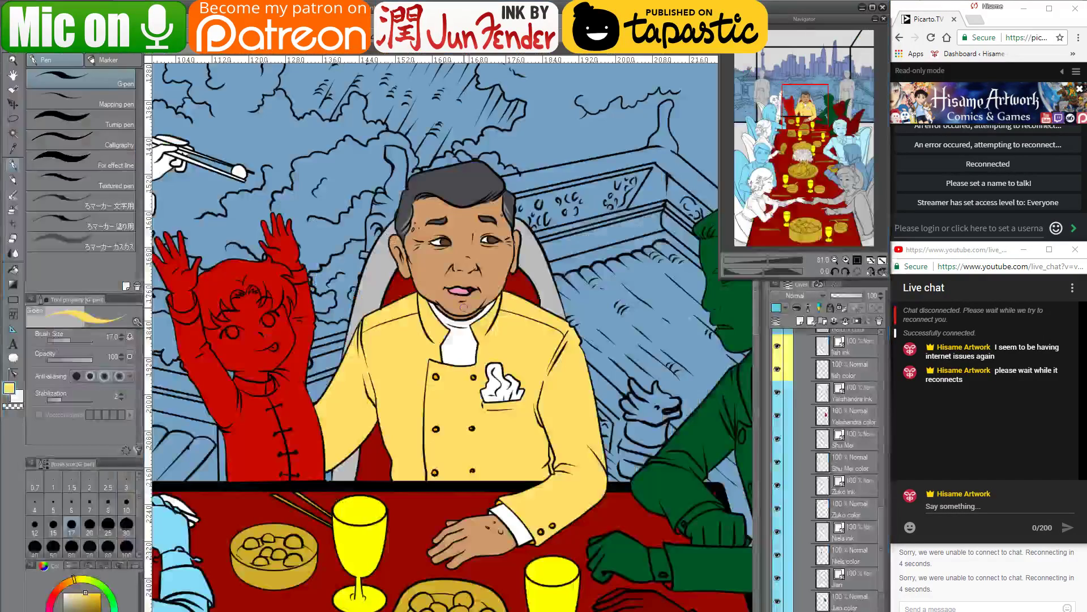
Select the Niels color layer of the red child beside the seated man and activate the Fill tool
mouse_move(475, 377)
mouse_down()
mouse_move(430, 351)
mouse_move(424, 358)
mouse_move(490, 416)
mouse_move(496, 436)
mouse_move(479, 403)
mouse_move(494, 380)
mouse_up()
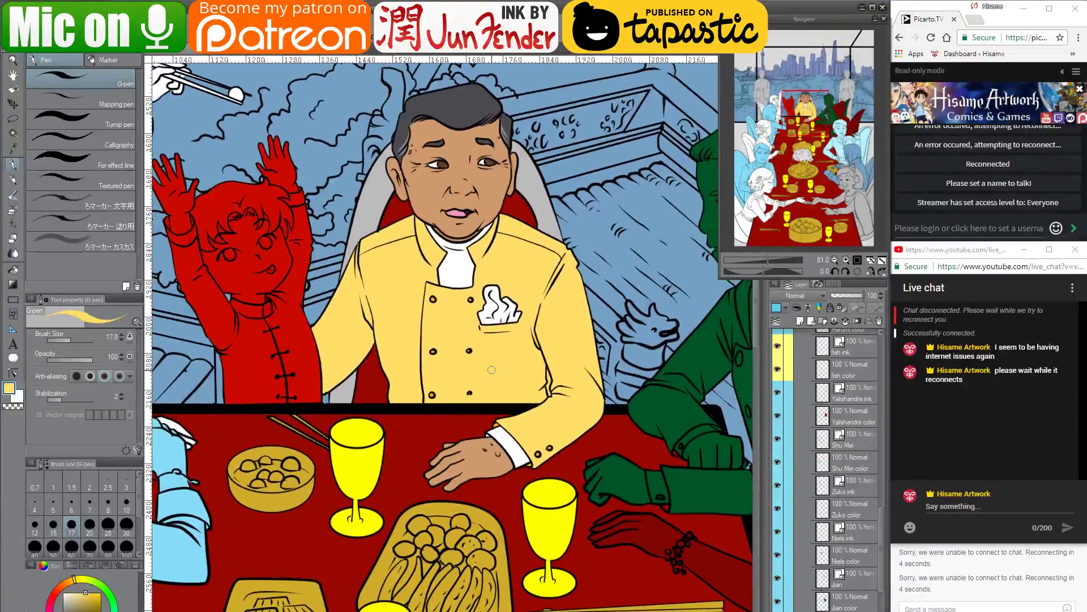
scroll(491, 369, down, 5)
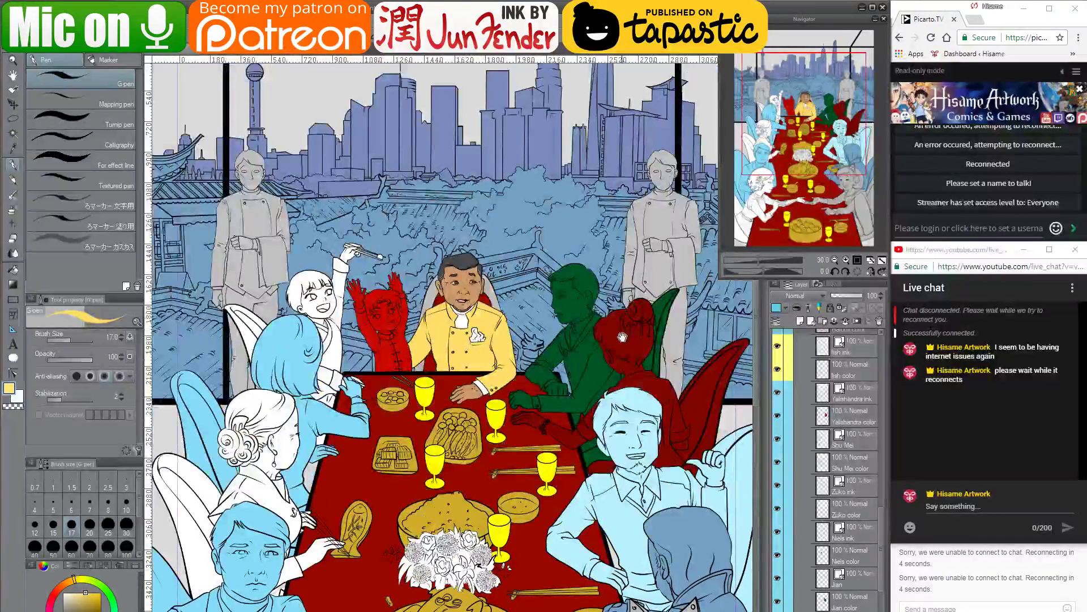
drag(623, 338, 588, 300)
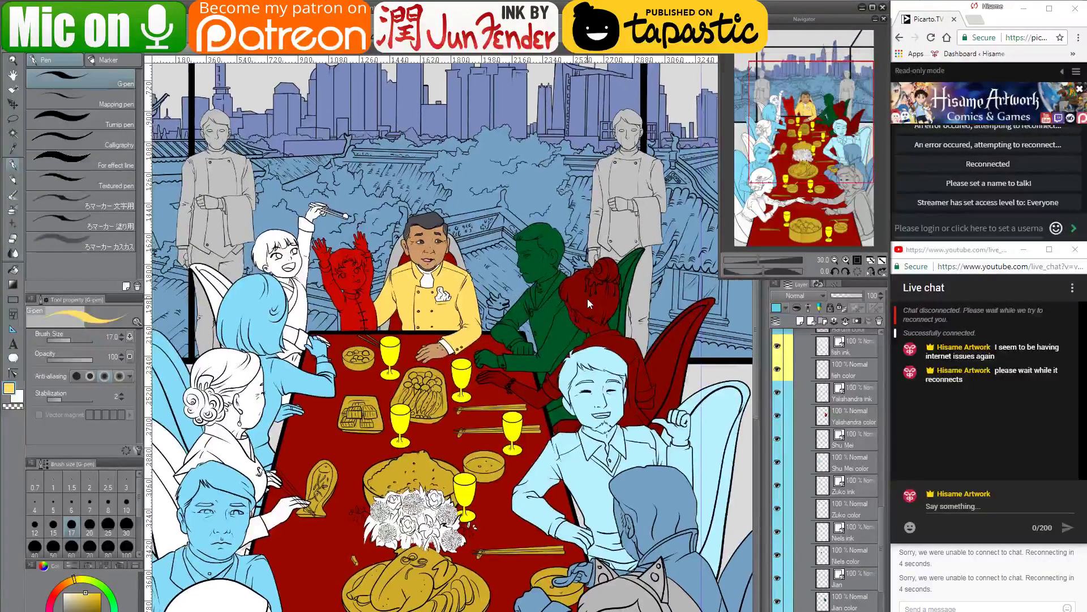
click(14, 104)
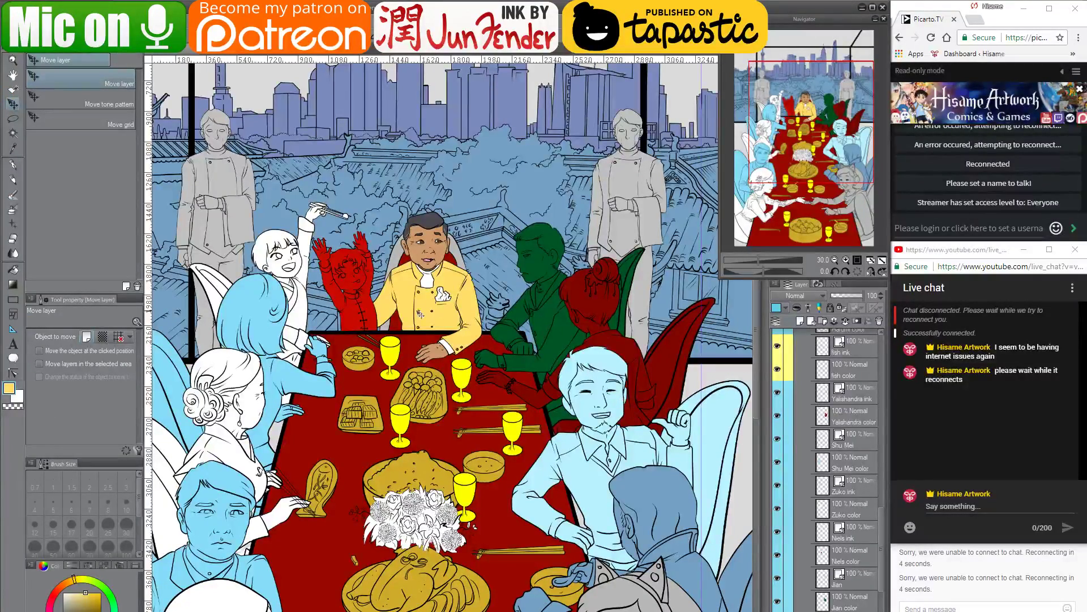
key(o)
click(350, 309)
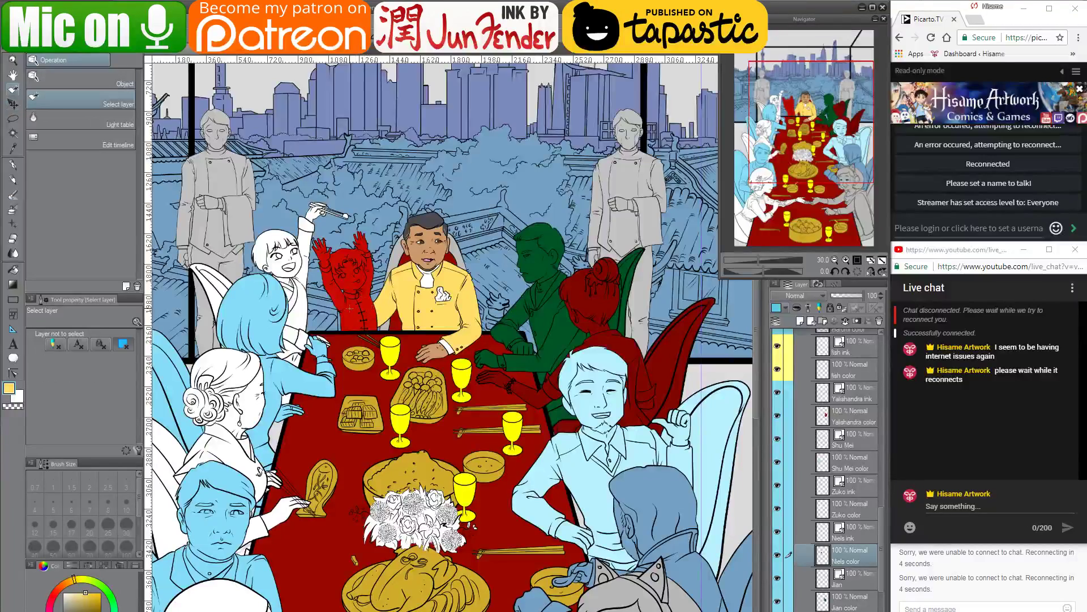
scroll(338, 242, up, 8)
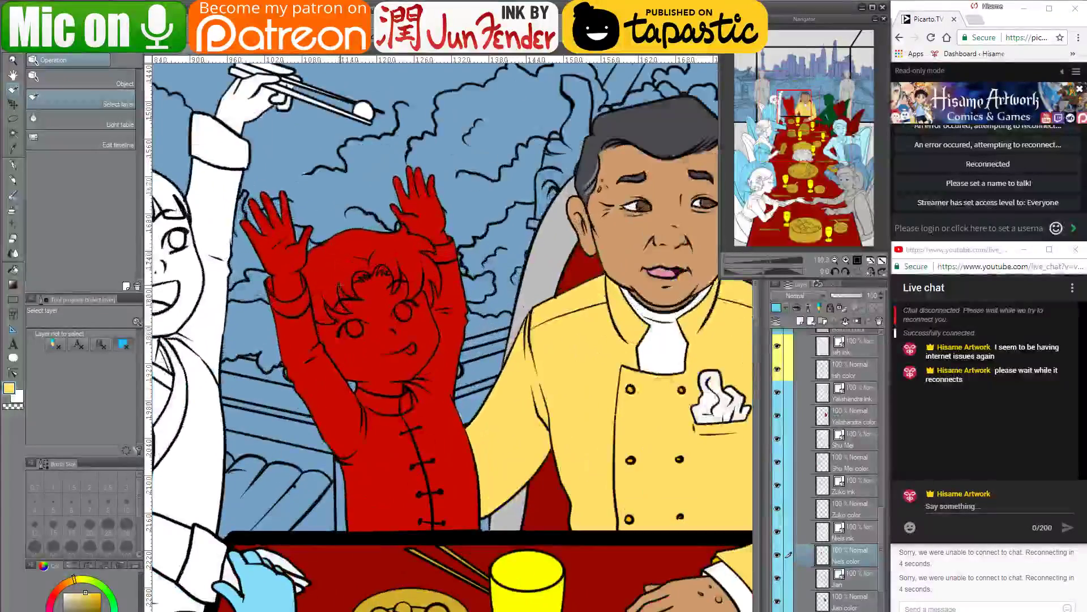
drag(451, 285, 491, 316)
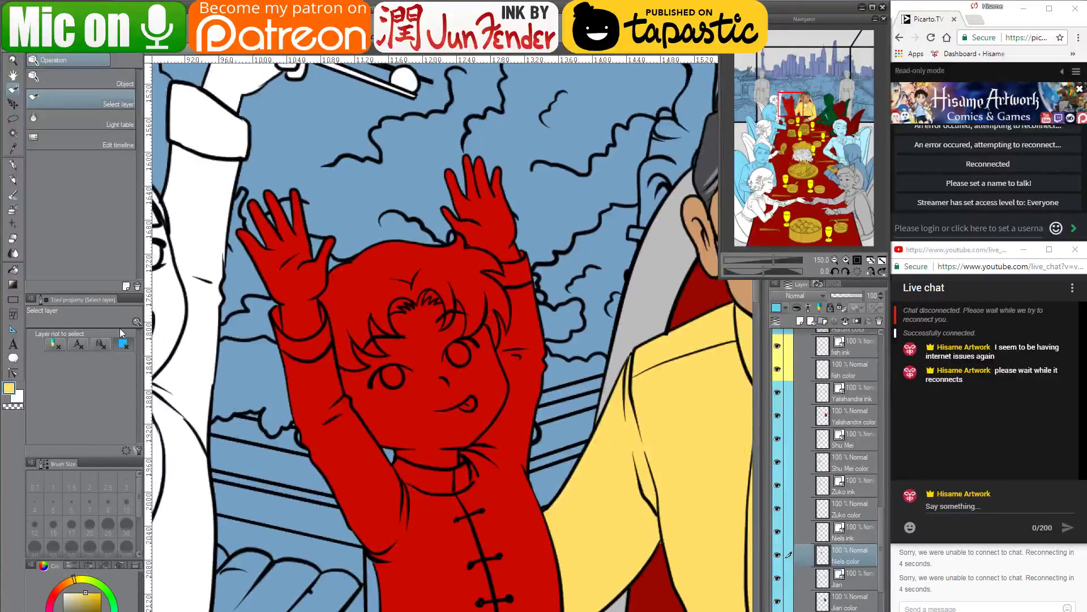
click(14, 270)
Switch to File Explorer, find page_51_prv.jpg in the 00_new pages folder and open it in Clip Studio Paint as a colour reference
key(alt+Tab)
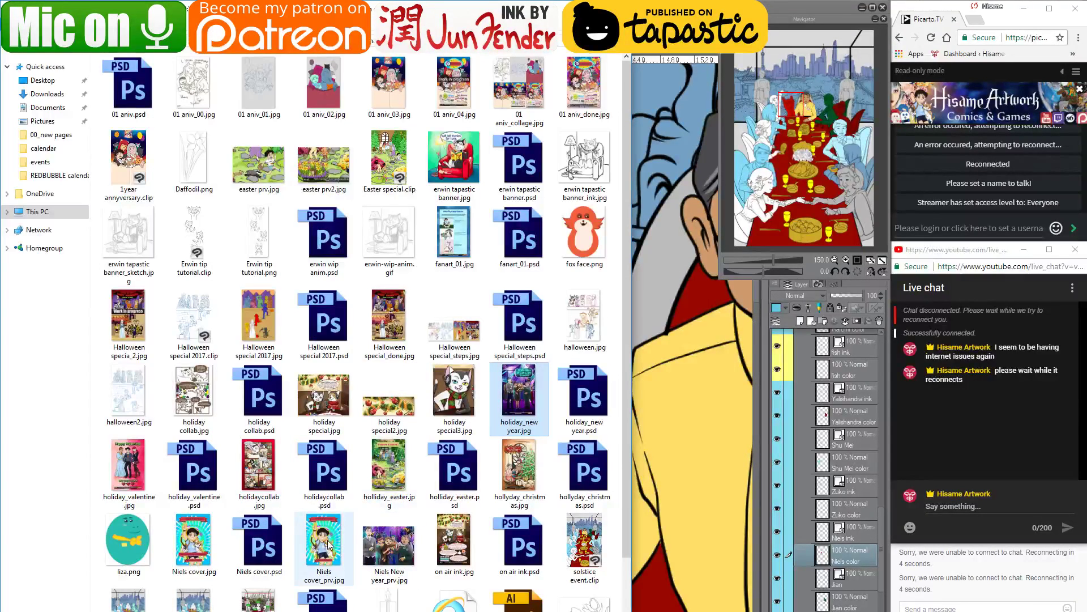
click(363, 42)
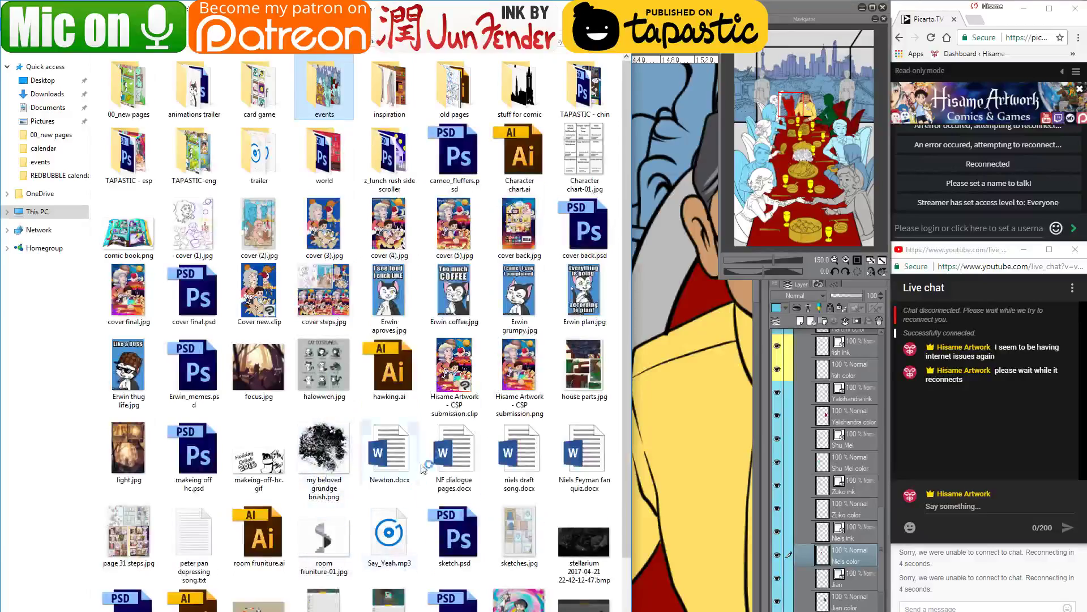
double_click(141, 99)
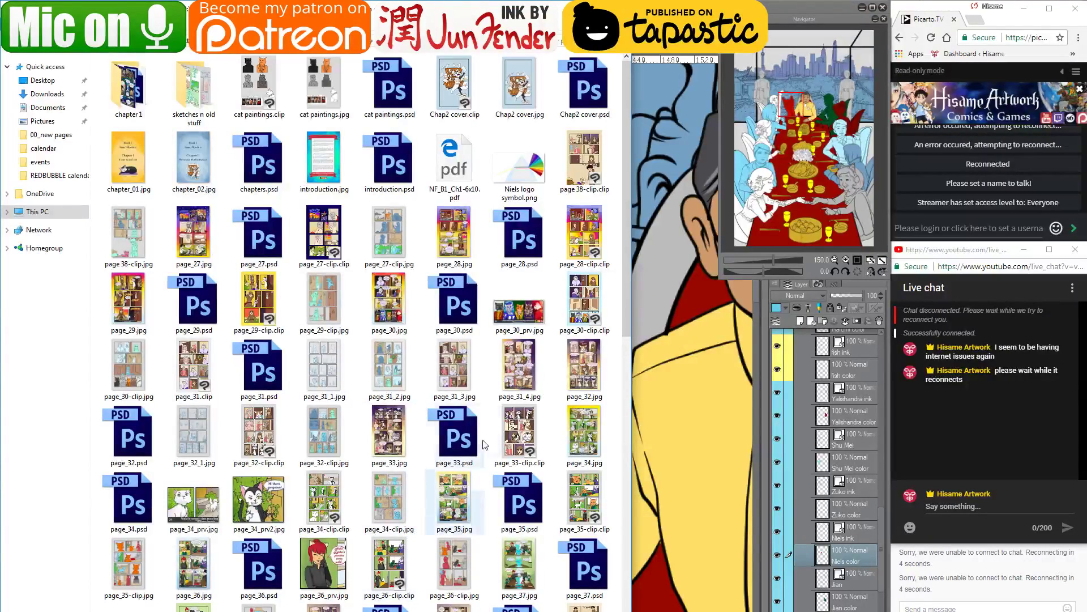
drag(626, 315, 623, 538)
drag(626, 433, 626, 522)
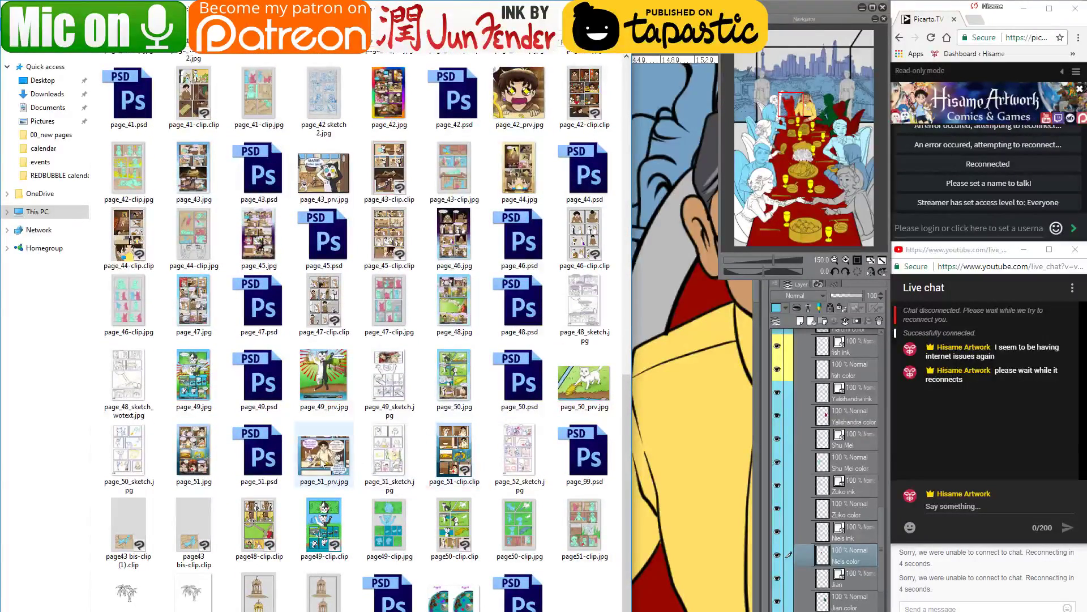
scroll(321, 463, down, 1)
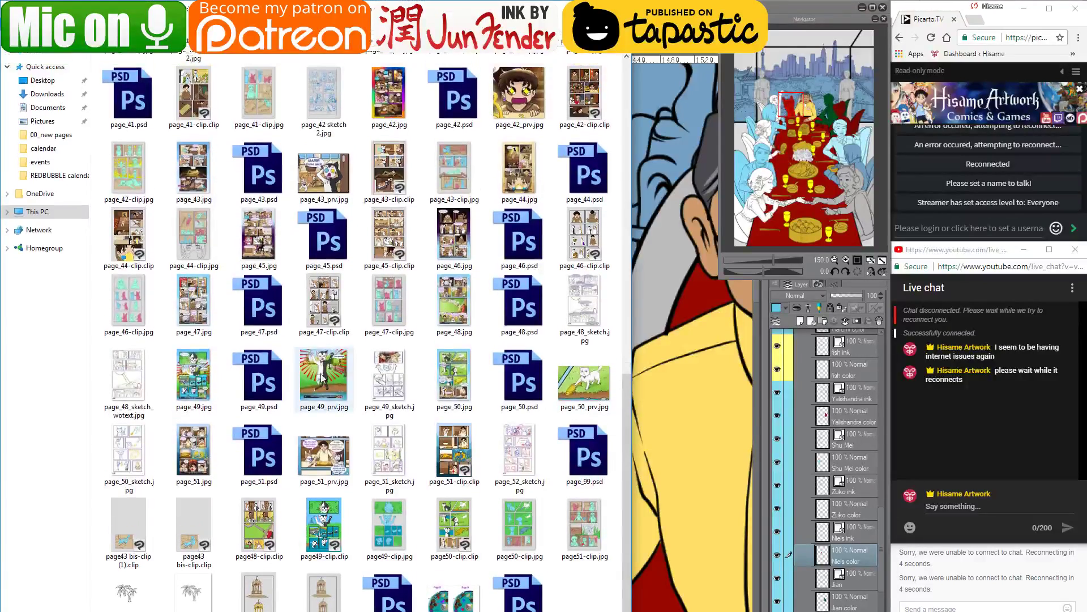
scroll(321, 453, up, 1)
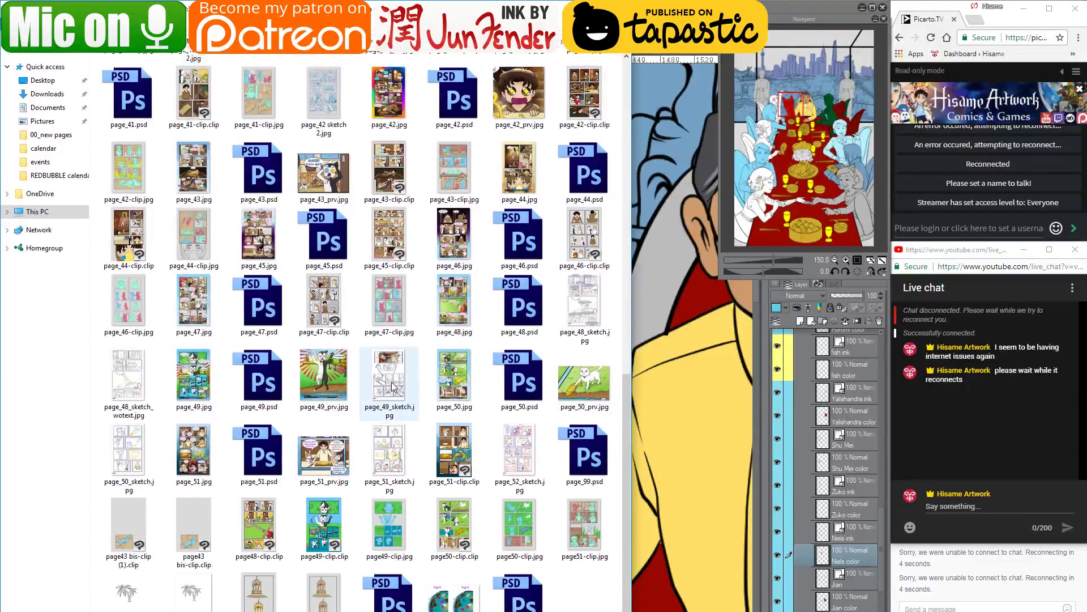
drag(324, 448, 687, 53)
click(685, 52)
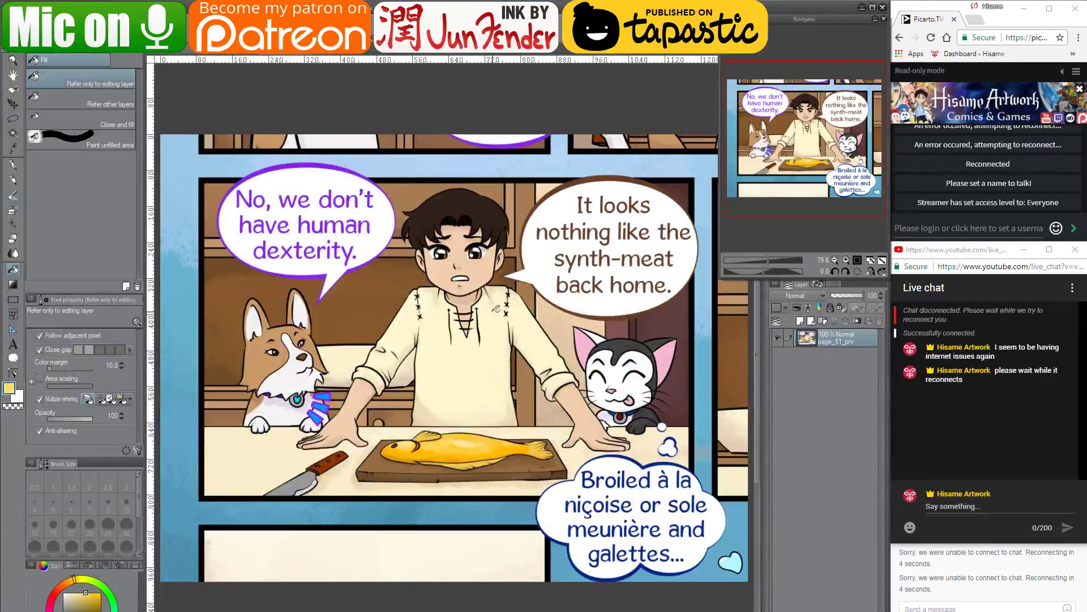
Sample the skin tone from the boy in the page_51_prv reference and fill the red child's face and both raised hands with it
click(14, 165)
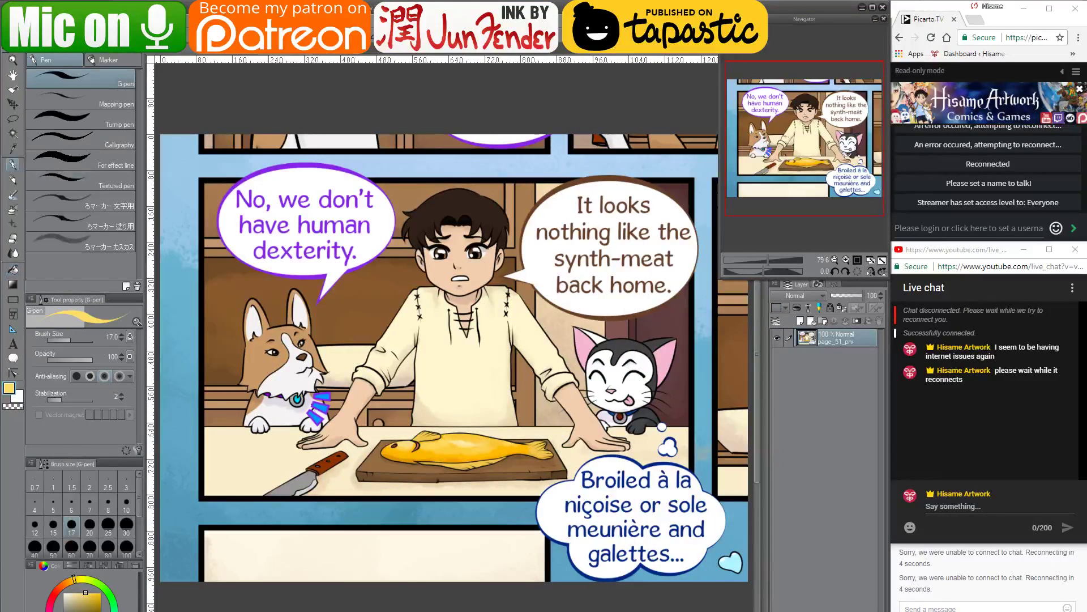
alt+click(475, 274)
click(176, 53)
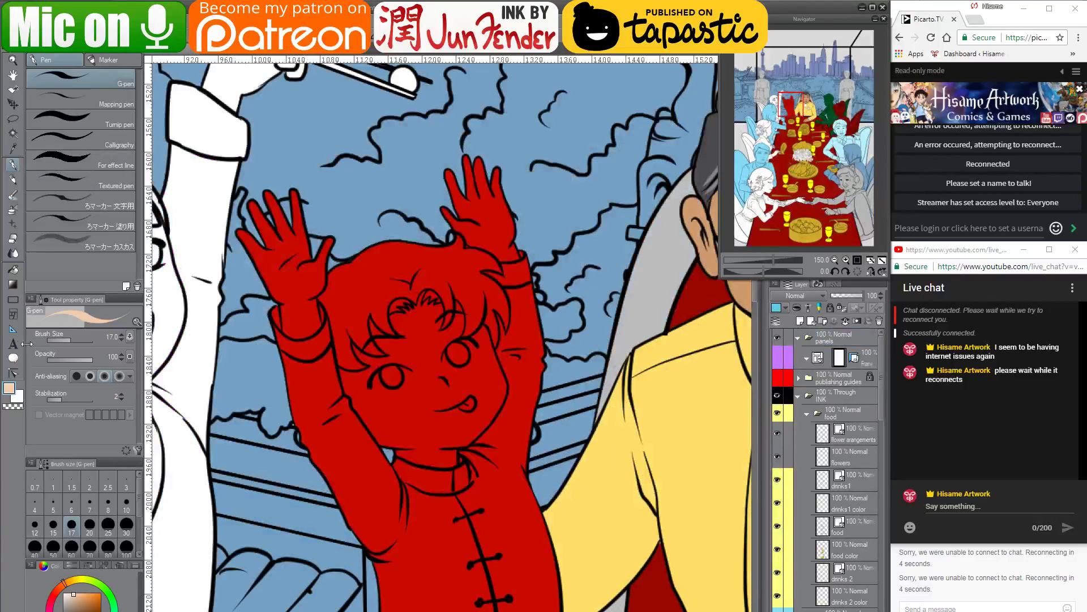
click(13, 270)
click(434, 412)
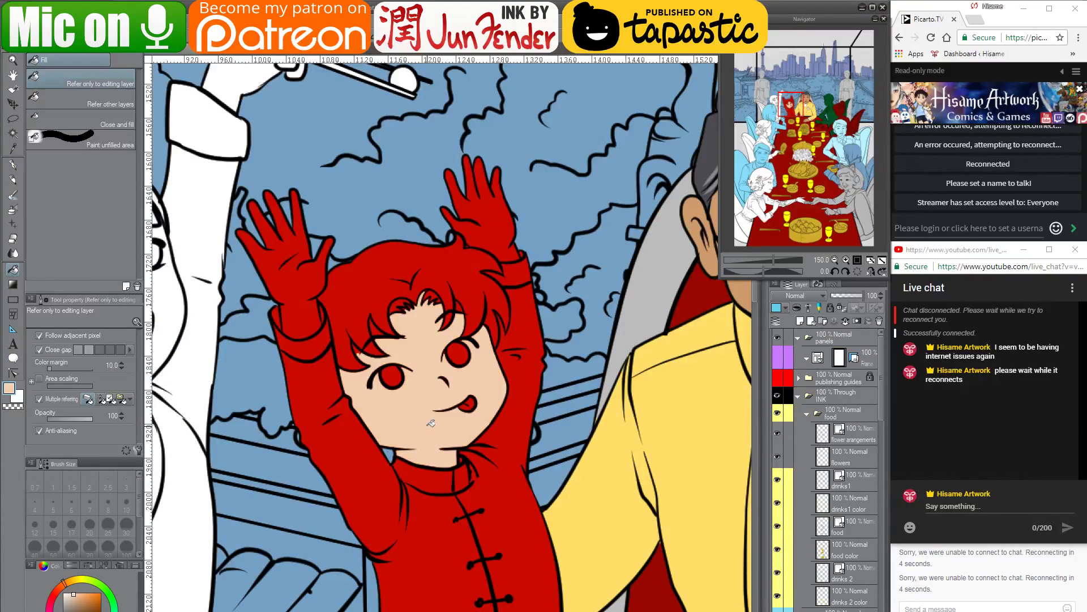
click(303, 288)
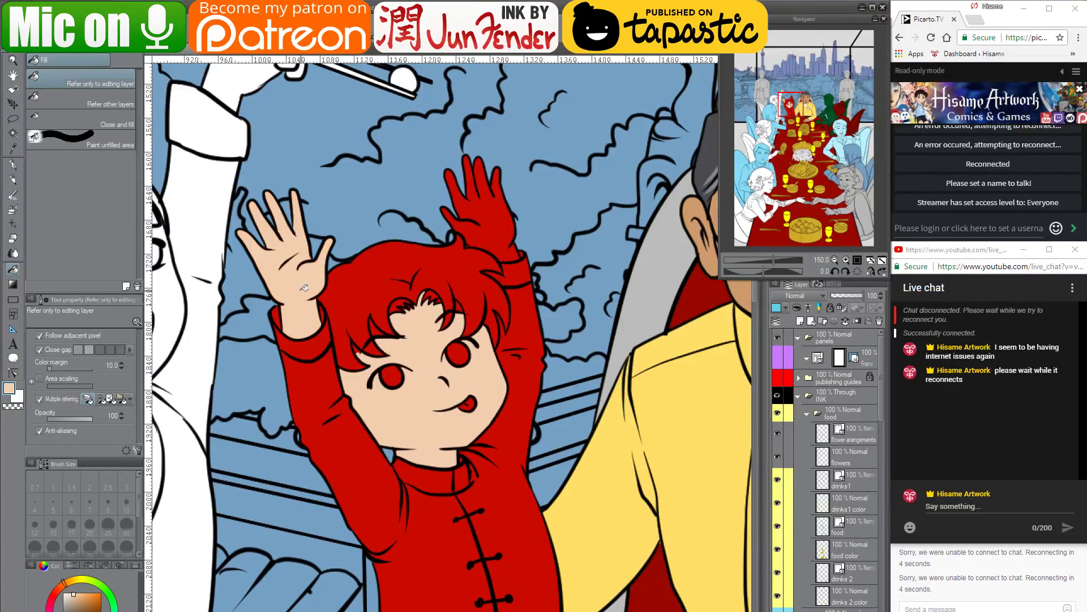
click(500, 223)
Sample the dark brown hair colour from the comic reference and fill the main area of the child's hair with it
mouse_move(492, 497)
mouse_down()
mouse_move(500, 291)
mouse_move(490, 520)
mouse_move(475, 485)
mouse_up()
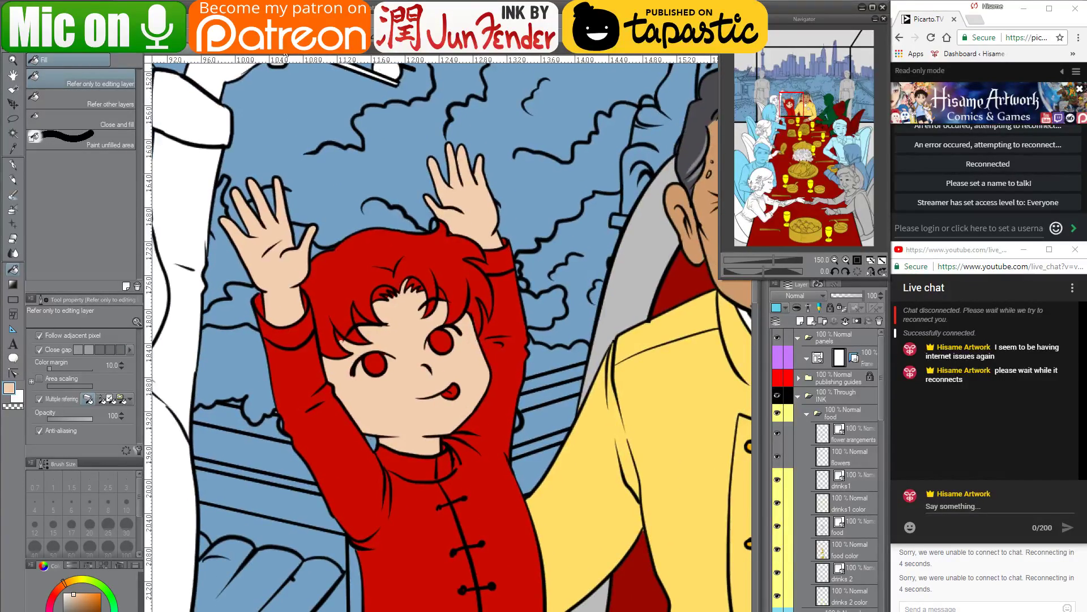
click(284, 55)
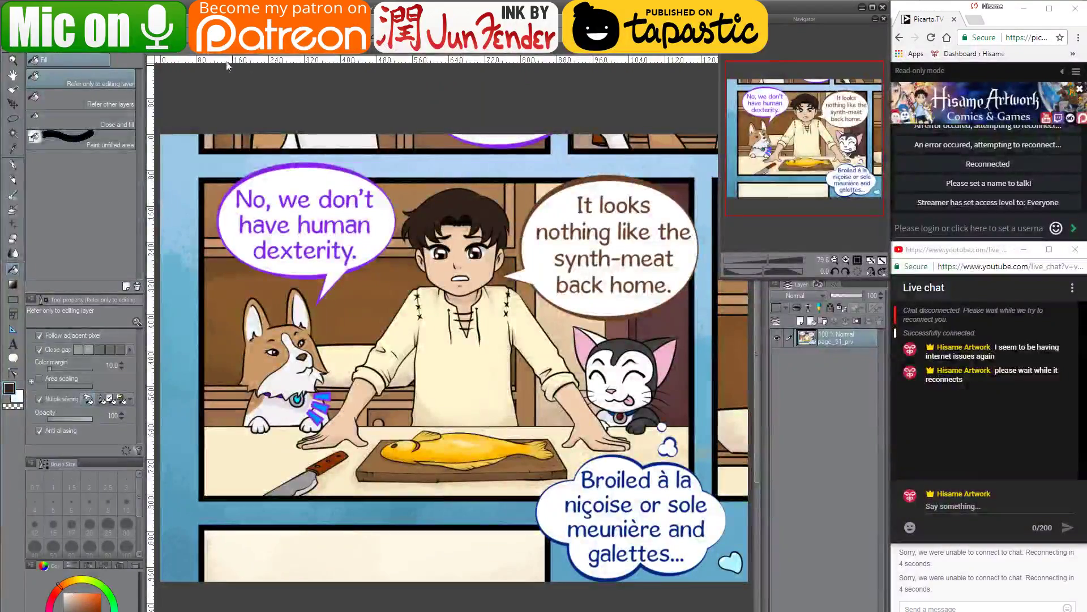
click(176, 53)
click(419, 250)
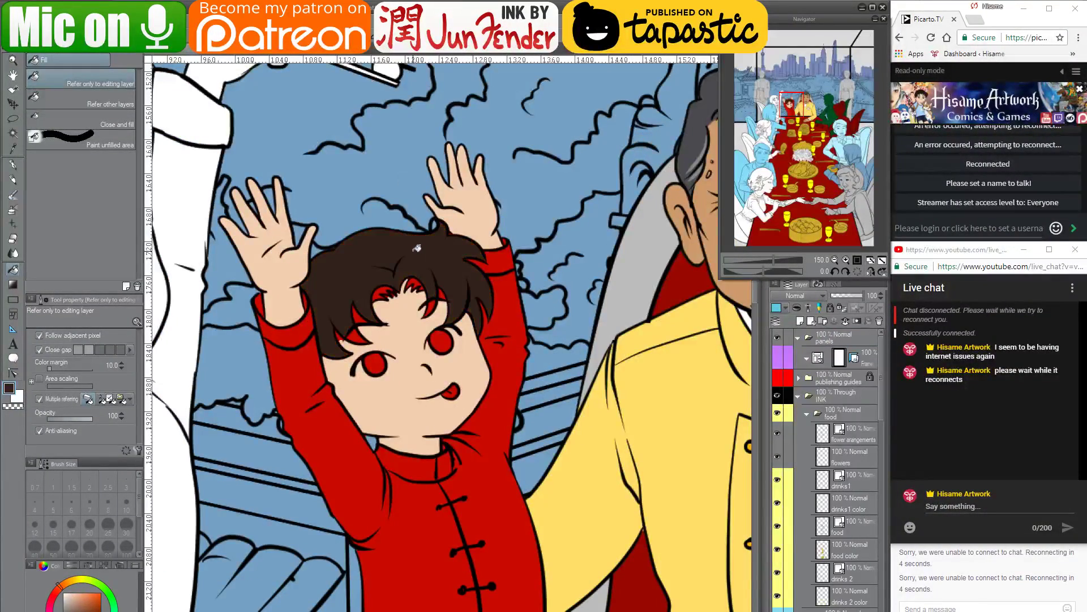
Sample the child's skin tone and paint the narrow gap at the fringe's left edge with a small G-pen, sizes 7 to 10
scroll(420, 245, up, 5)
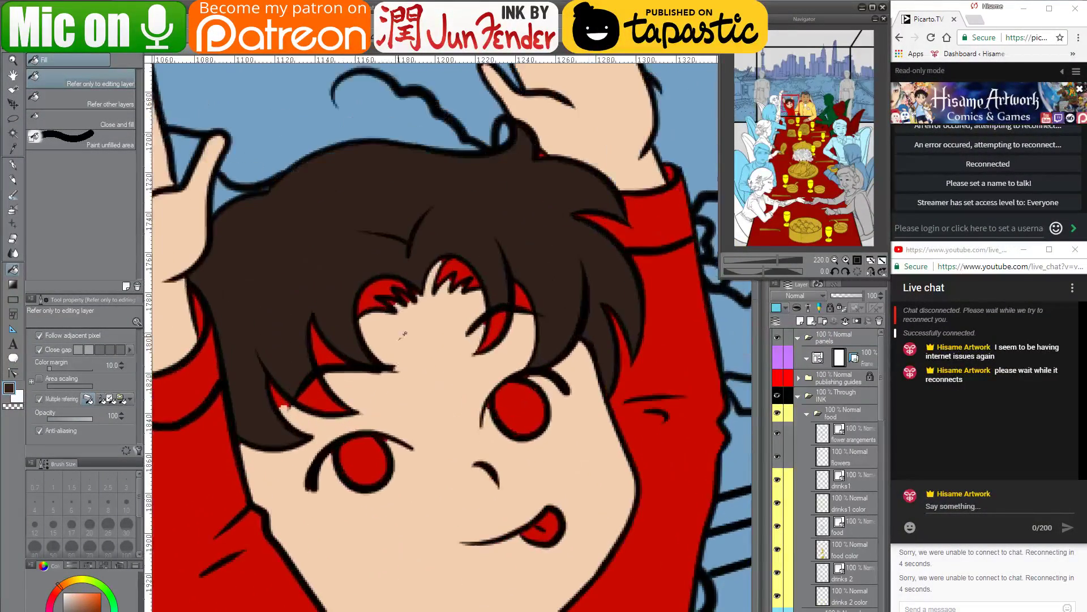
click(12, 165)
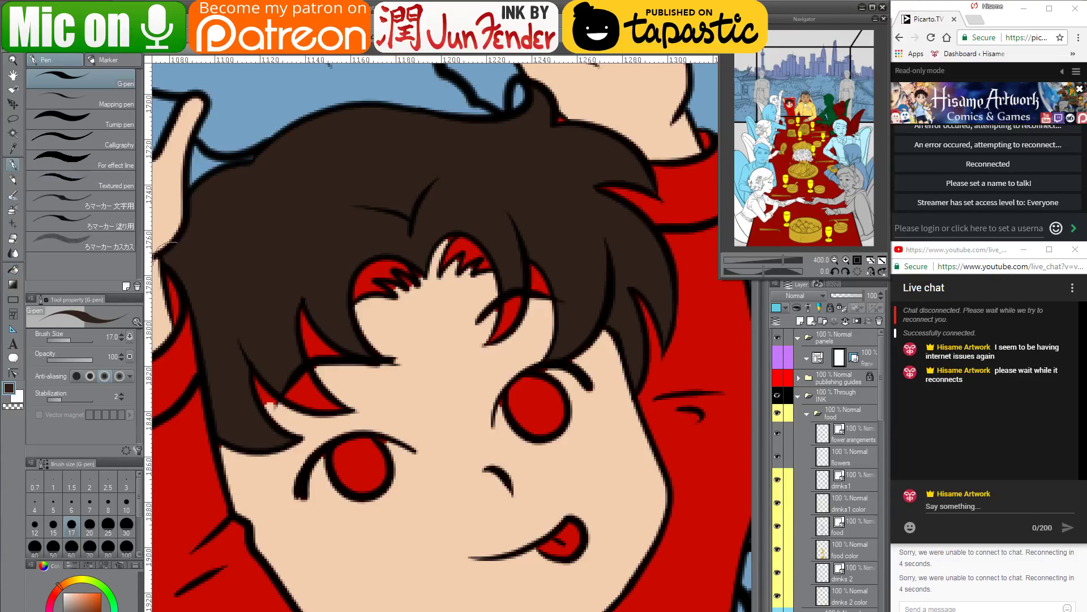
alt+click(328, 384)
key([)
key([)
key([)
key([)
key([)
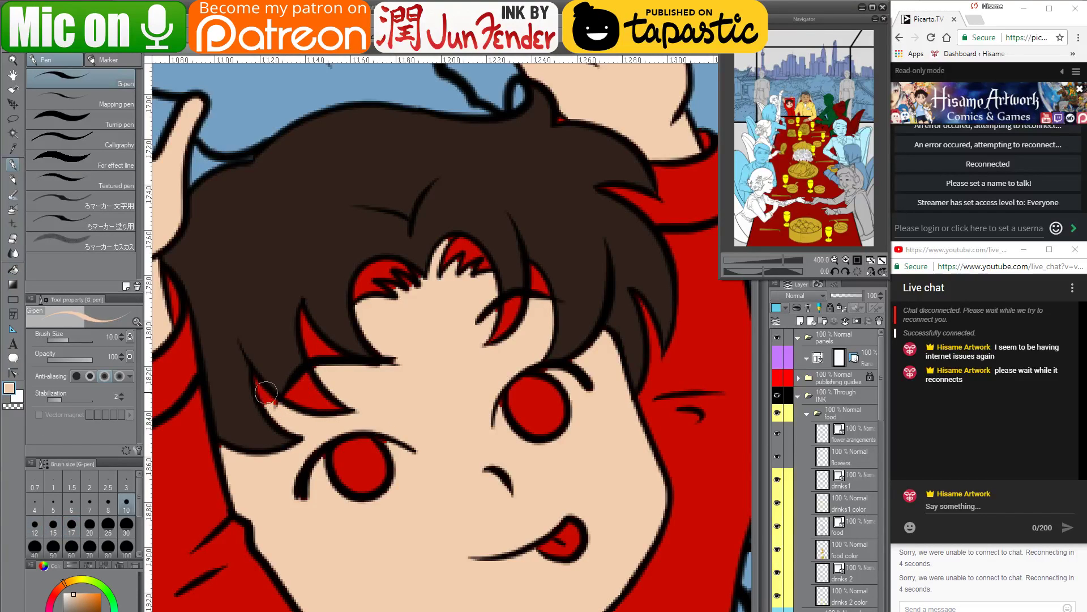
mouse_move(256, 381)
mouse_down()
mouse_move(283, 419)
mouse_move(258, 386)
mouse_up()
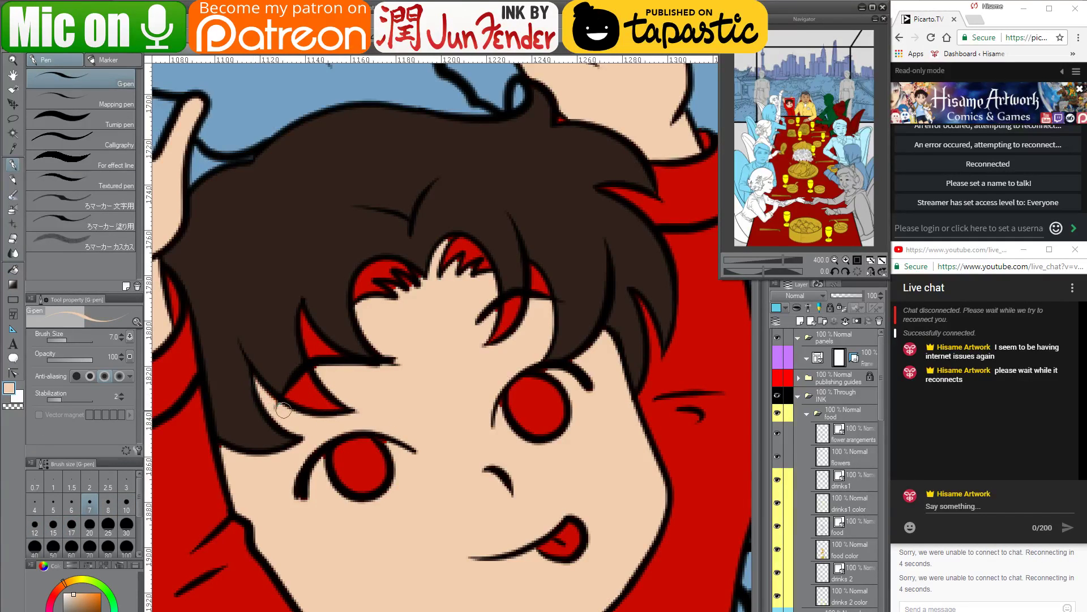
key(bracketright)
key(bracketright)
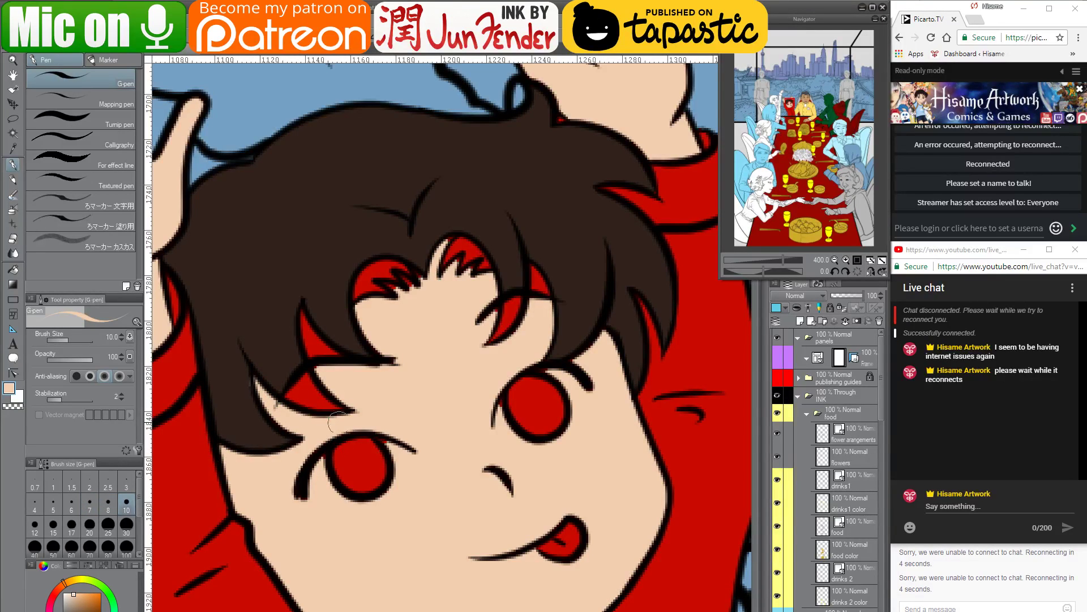
Set the G-pen size to 17 and paint skin tone over the child's red eyes and tongue
key(bracketright)
key(bracketright)
key(bracketright)
mouse_move(391, 444)
mouse_down()
mouse_move(348, 470)
mouse_move(386, 480)
mouse_move(359, 513)
mouse_up()
mouse_move(552, 430)
mouse_down()
mouse_move(550, 385)
mouse_move(492, 416)
mouse_move(574, 395)
mouse_move(525, 391)
mouse_move(569, 371)
mouse_up()
drag(587, 498, 560, 546)
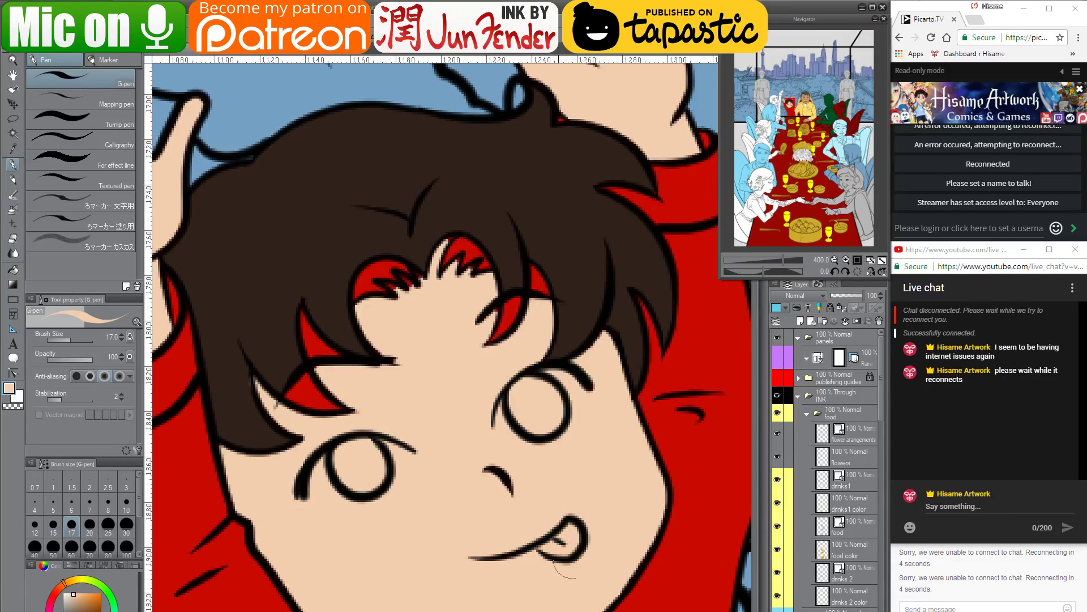
Paint the left fringe gap in skin tone, and the red locks behind the fringe and centre parting in hair brown
mouse_move(304, 317)
mouse_down()
mouse_move(335, 365)
mouse_move(303, 324)
mouse_move(328, 376)
mouse_move(302, 319)
mouse_move(351, 364)
mouse_up()
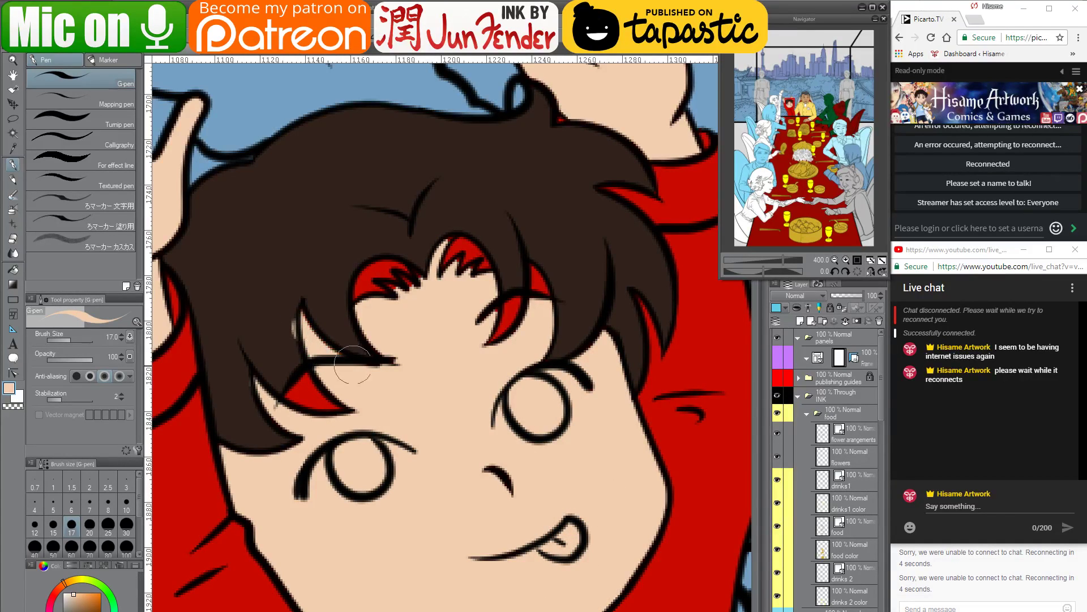
alt+click(295, 310)
mouse_move(294, 342)
mouse_down()
mouse_move(290, 305)
mouse_move(302, 392)
mouse_move(290, 391)
mouse_move(342, 405)
mouse_move(311, 401)
mouse_up()
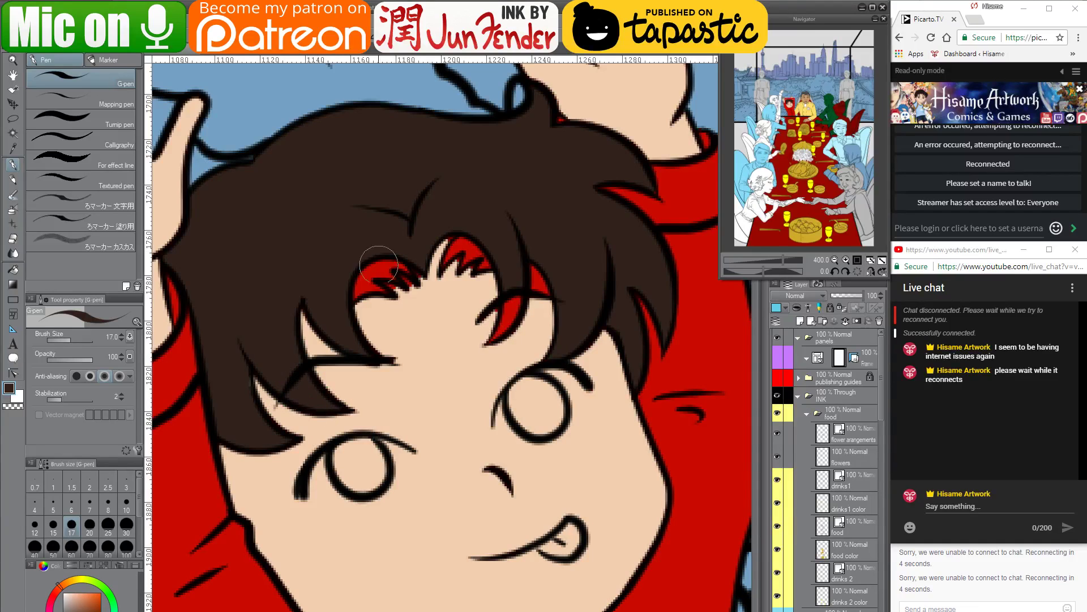
mouse_move(379, 260)
mouse_down()
mouse_move(341, 300)
mouse_move(378, 269)
mouse_move(361, 287)
mouse_move(395, 284)
mouse_move(383, 280)
mouse_move(449, 193)
mouse_move(445, 248)
mouse_move(429, 262)
mouse_move(463, 228)
mouse_move(443, 257)
mouse_move(450, 267)
mouse_move(513, 265)
mouse_move(512, 304)
mouse_move(514, 293)
mouse_move(490, 342)
mouse_move(522, 304)
mouse_move(518, 273)
mouse_move(506, 326)
mouse_up()
Cover the red in the right fringe gap with skin tone and paint the remaining hair tips there in sampled dark brown
alt+click(482, 322)
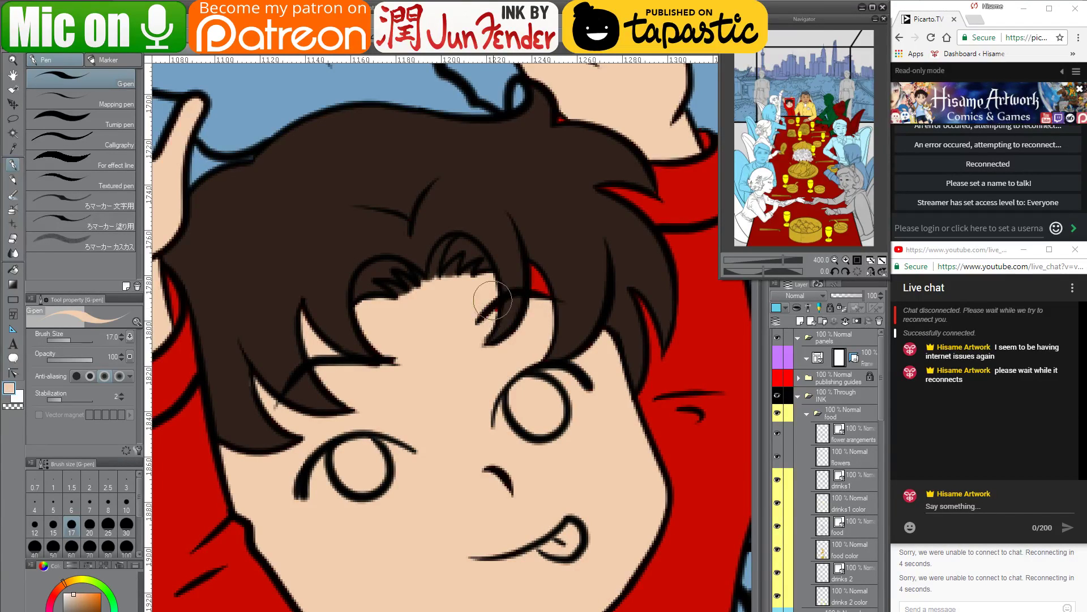
mouse_move(534, 262)
mouse_down()
mouse_move(534, 313)
mouse_move(535, 272)
mouse_move(547, 326)
mouse_move(533, 268)
mouse_up()
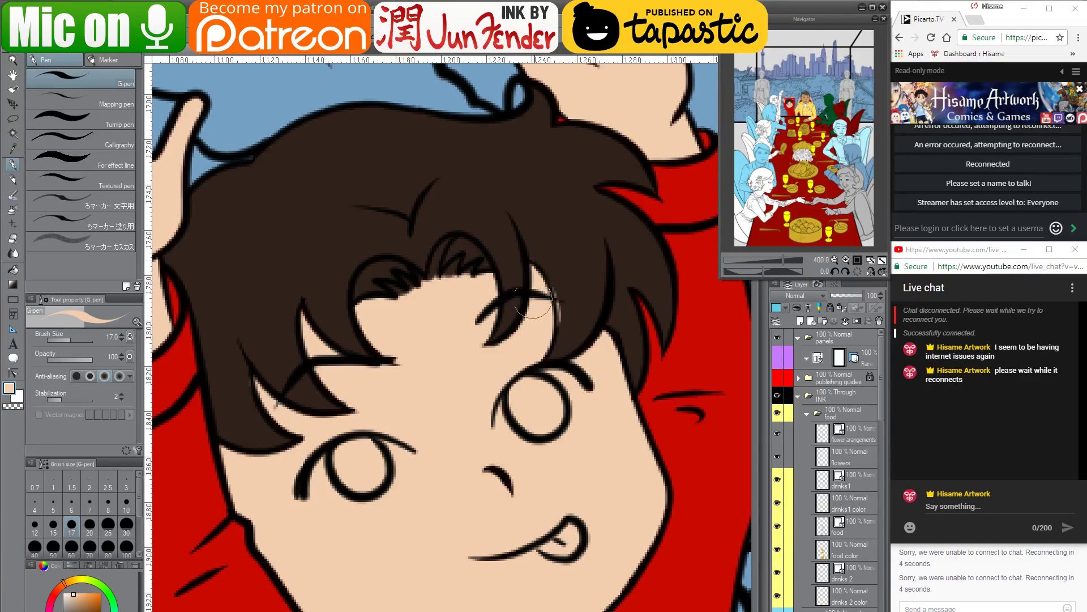
alt+click(563, 262)
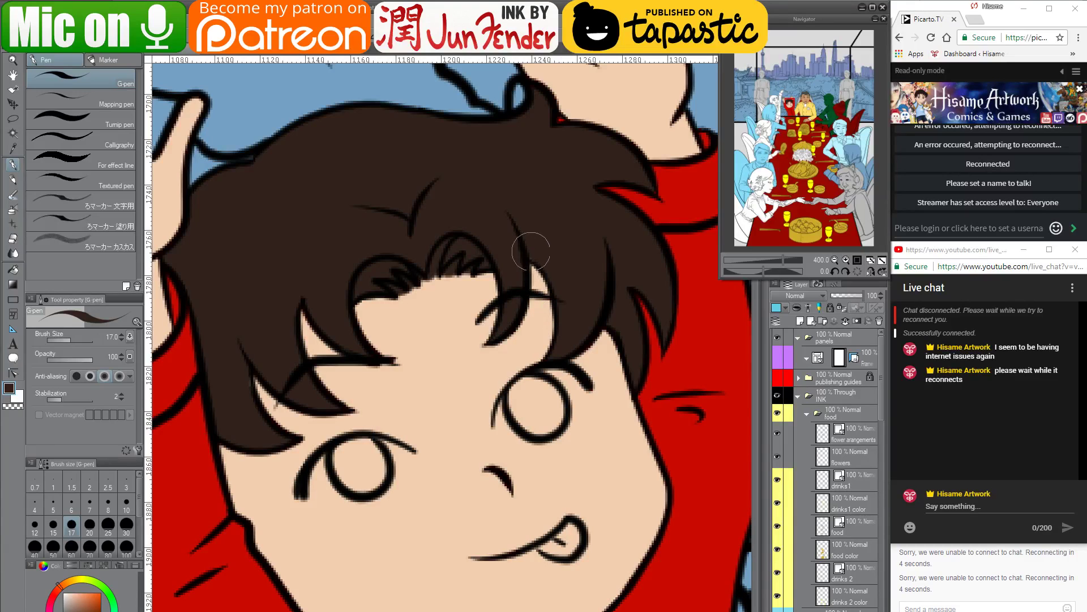
drag(548, 194, 516, 262)
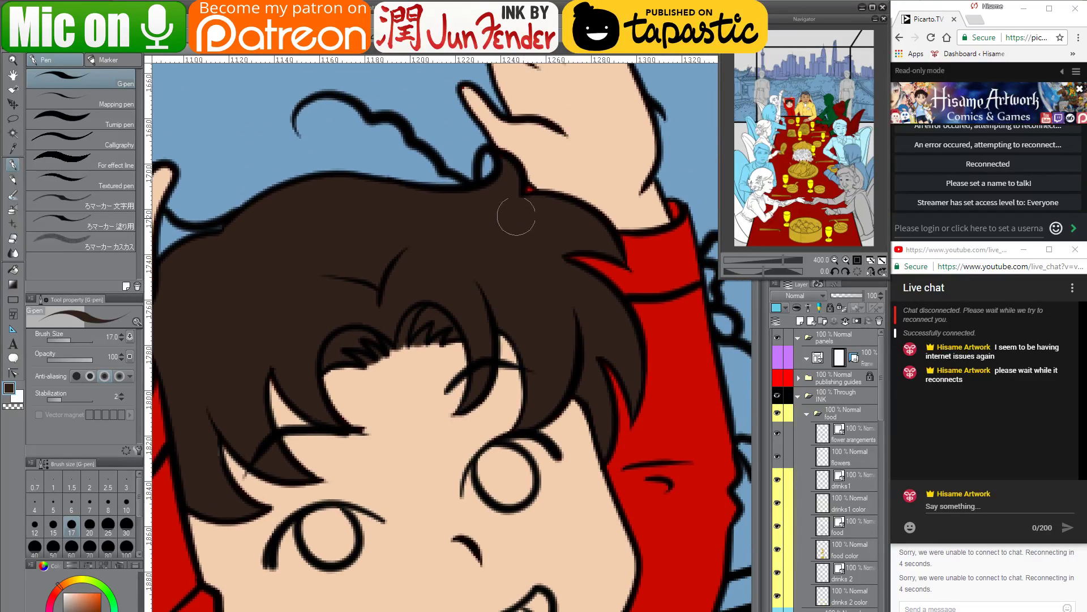
mouse_move(620, 252)
mouse_down()
mouse_move(623, 262)
mouse_move(613, 256)
mouse_up()
Touch up the child's jaw and neck in sampled skin tone, and reduce the Snap eraser to size 8 for the gap beside the collar
alt+click(600, 453)
mouse_move(547, 462)
mouse_down()
mouse_move(538, 317)
mouse_move(598, 191)
mouse_up()
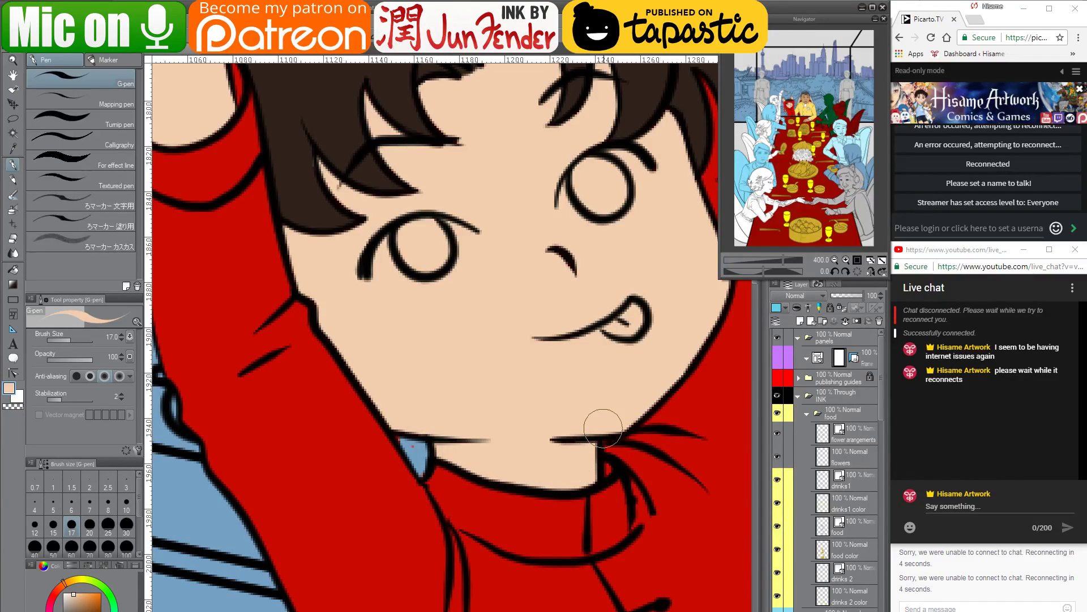
drag(475, 443, 411, 418)
click(13, 237)
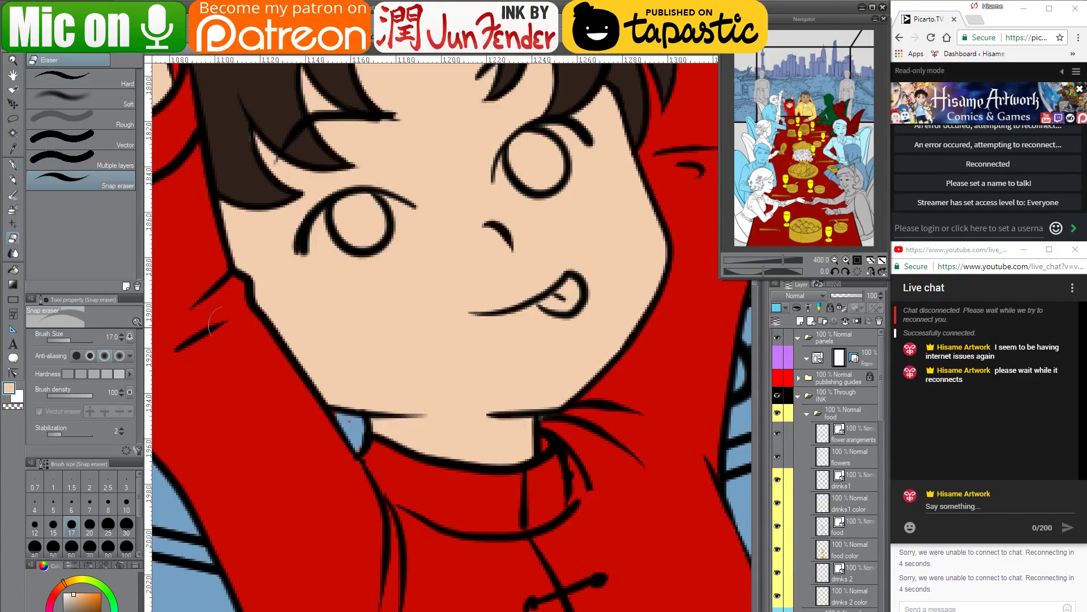
key(bracketleft)
key(bracketleft)
key(bracketleft)
key(bracketleft)
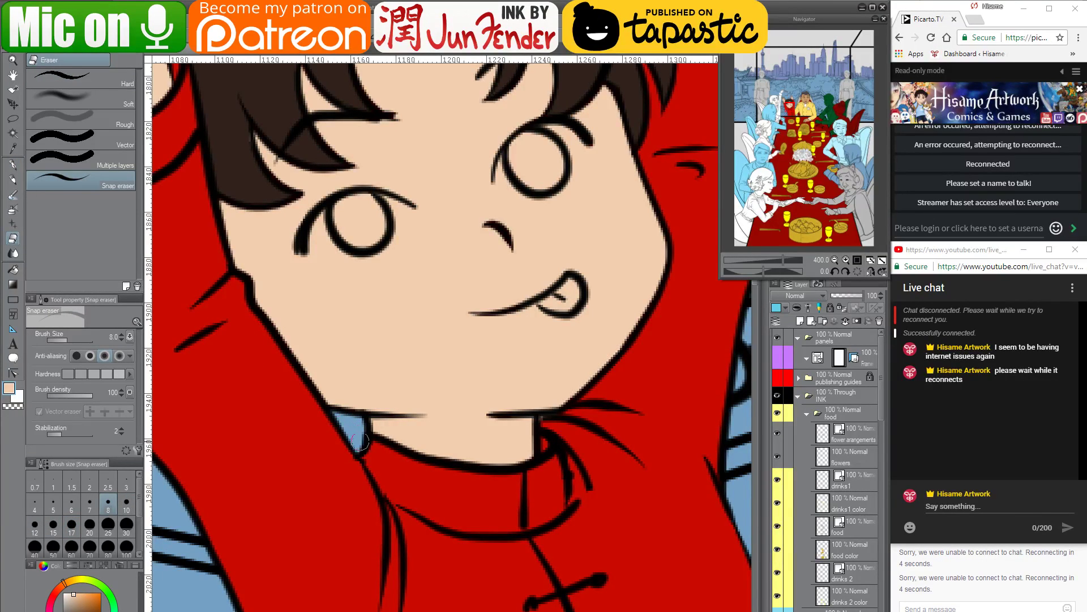
Return to the G-pen, sample the shirt red and paint the inside of the child's collar beside the neck
click(13, 165)
alt+click(563, 413)
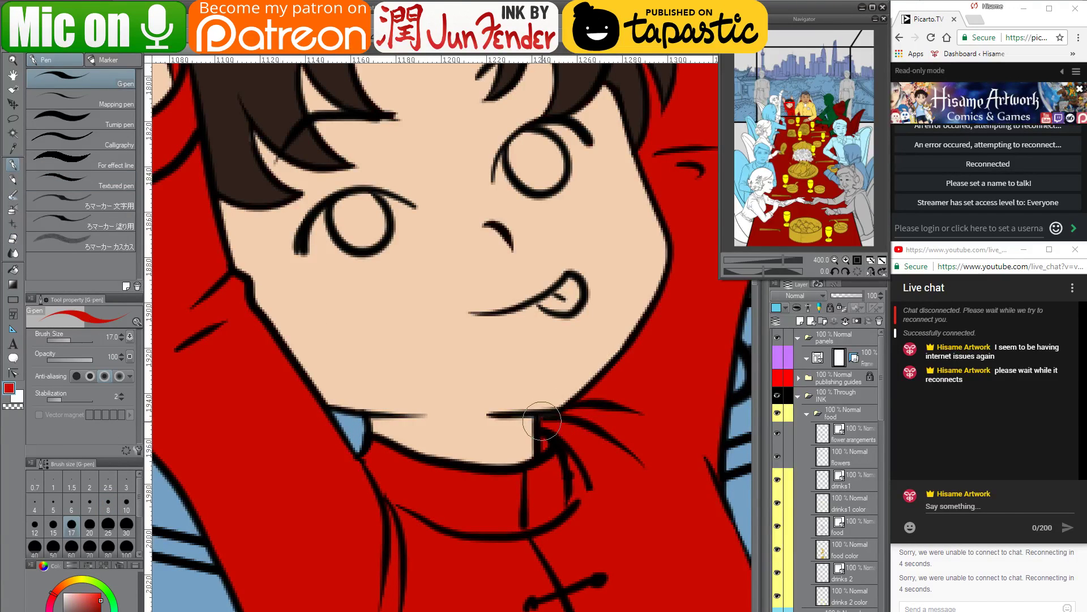
drag(580, 456, 550, 445)
Paint the whites of both of the child's eyes in white and resample the skin tone beside them
scroll(554, 440, down, 5)
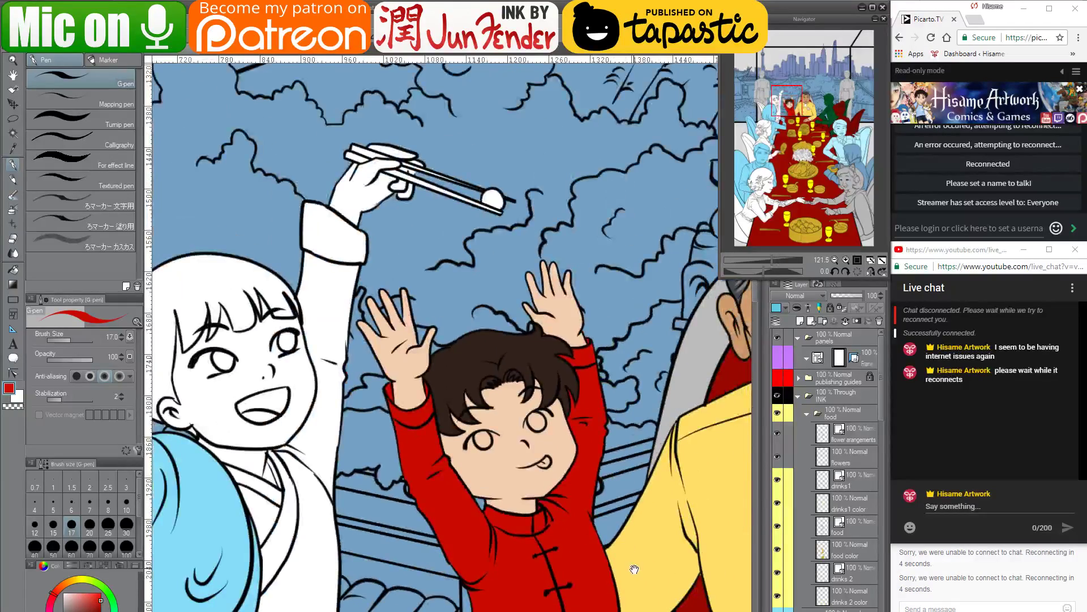
drag(634, 569, 588, 504)
scroll(508, 294, up, 1)
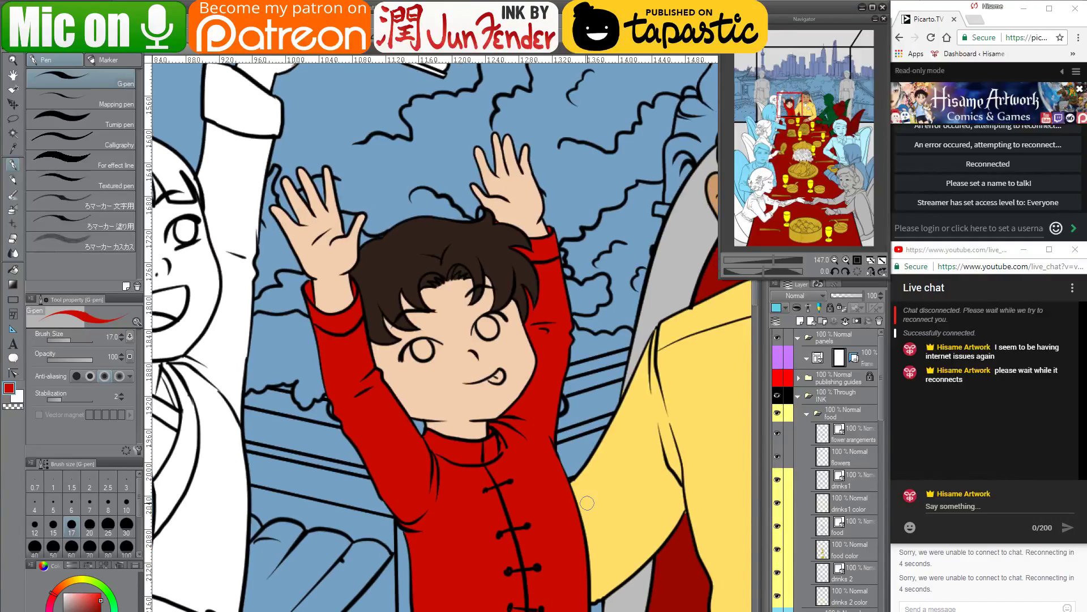
click(63, 592)
scroll(397, 259, up, 5)
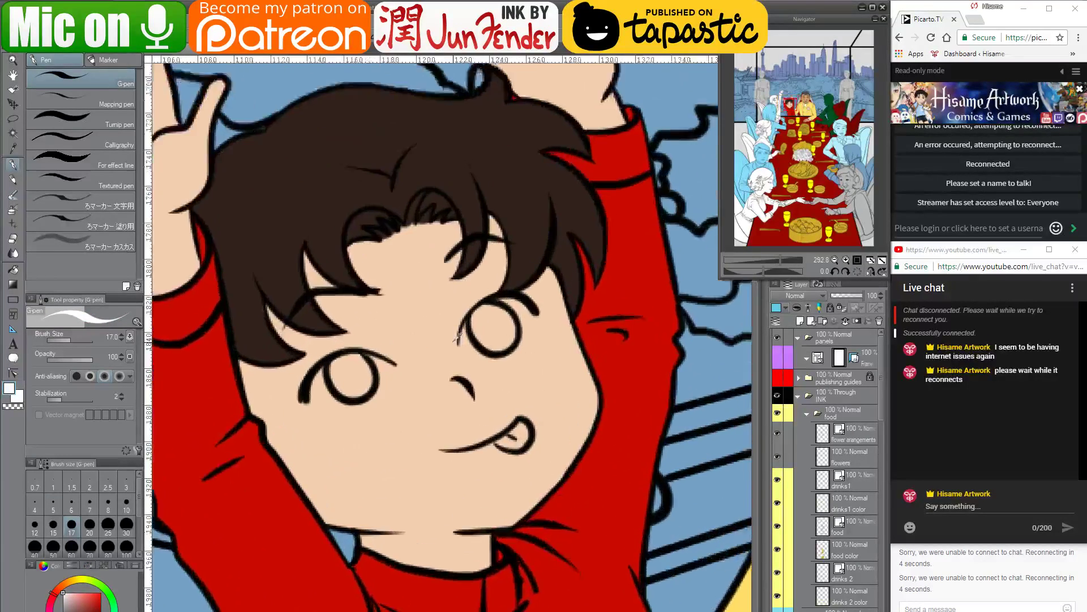
mouse_move(538, 307)
mouse_down()
mouse_move(527, 298)
mouse_move(495, 309)
mouse_move(471, 327)
mouse_move(473, 345)
mouse_move(538, 317)
mouse_move(504, 333)
mouse_move(528, 311)
mouse_up()
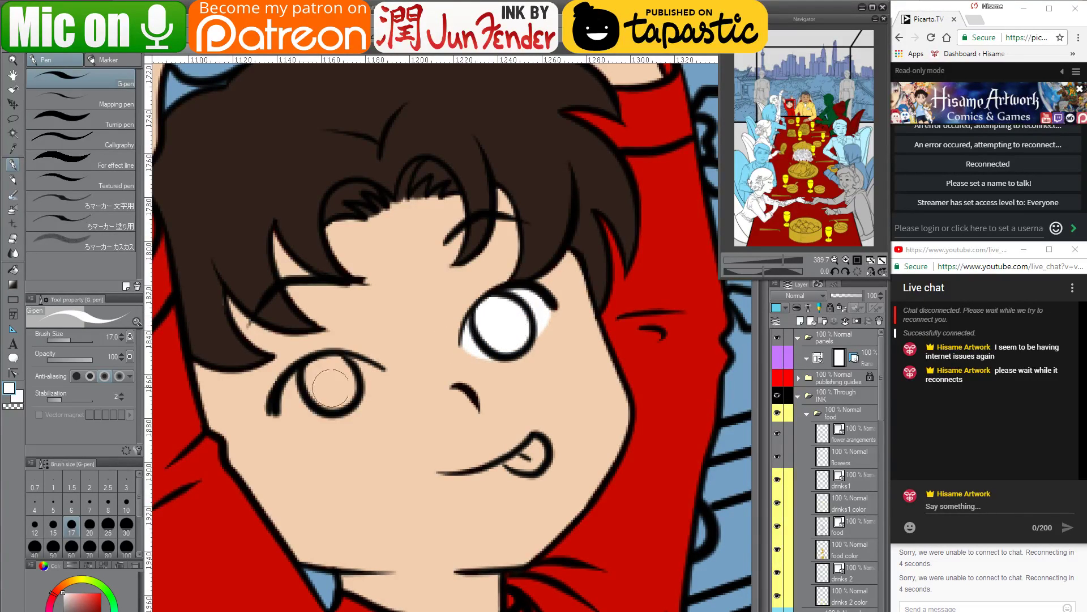
mouse_move(385, 371)
mouse_down()
mouse_move(317, 370)
mouse_move(285, 398)
mouse_move(318, 410)
mouse_move(370, 378)
mouse_move(307, 391)
mouse_move(324, 431)
mouse_move(333, 429)
mouse_move(369, 412)
mouse_move(388, 371)
mouse_up()
alt+click(380, 418)
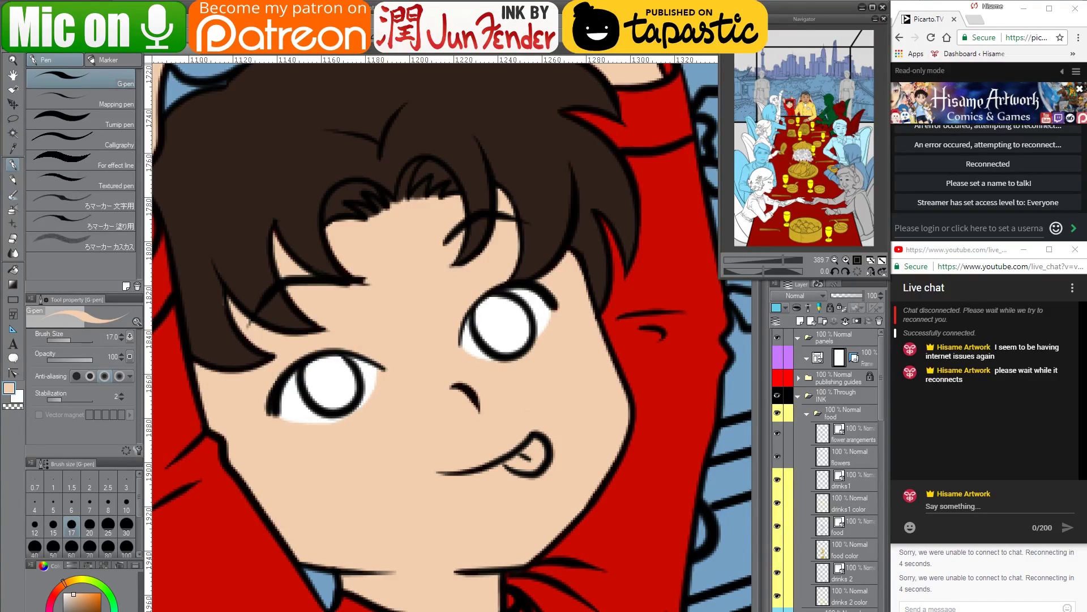
Sample pink from the cat in the comic page reference and paint the child's tongue with it
click(219, 54)
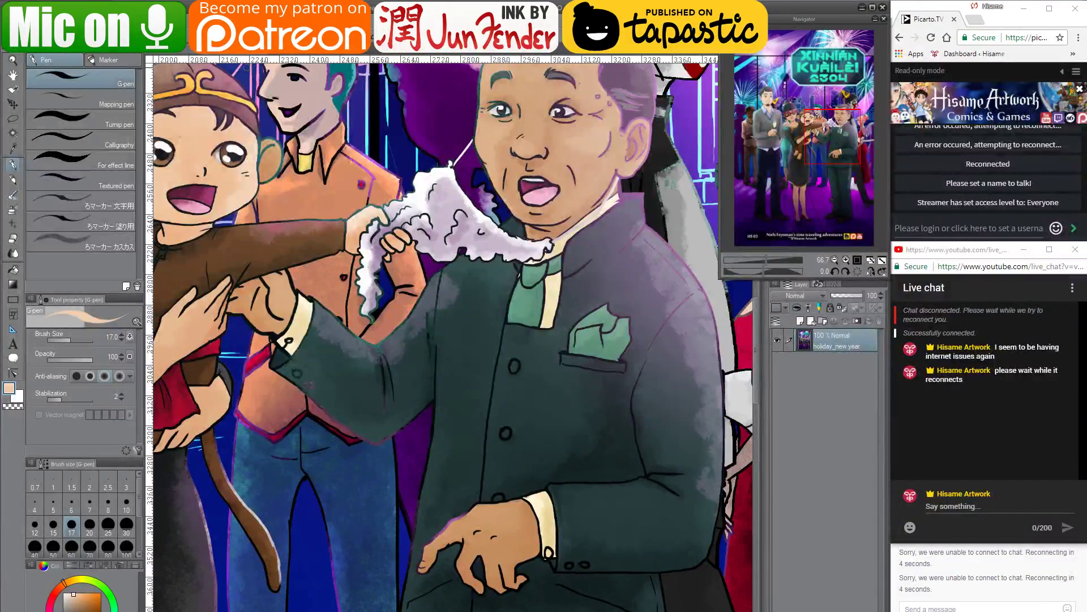
click(178, 55)
key(ctrl+Tab)
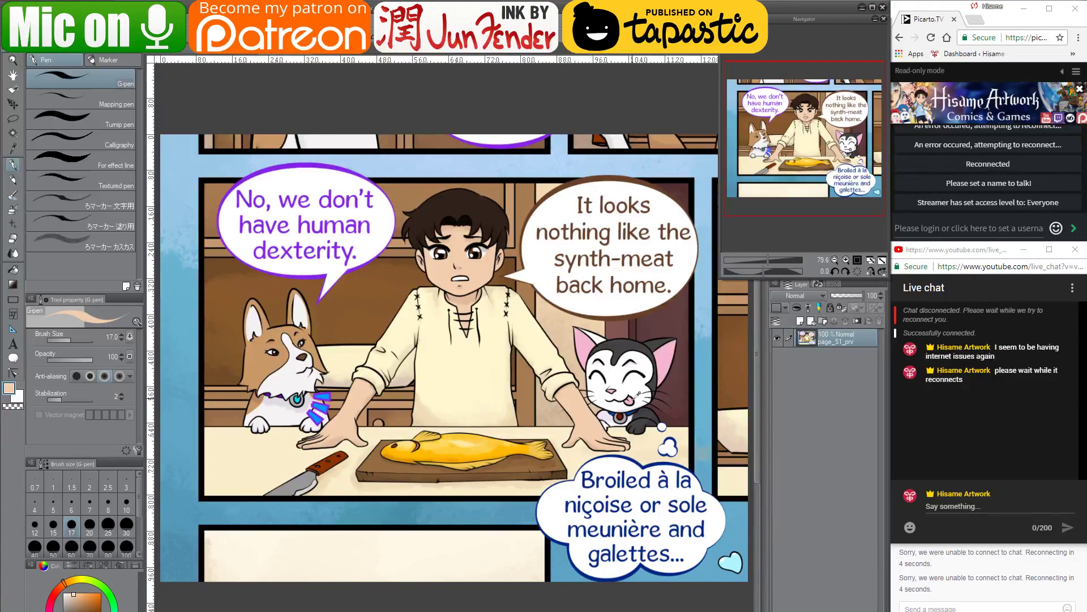
alt+click(632, 396)
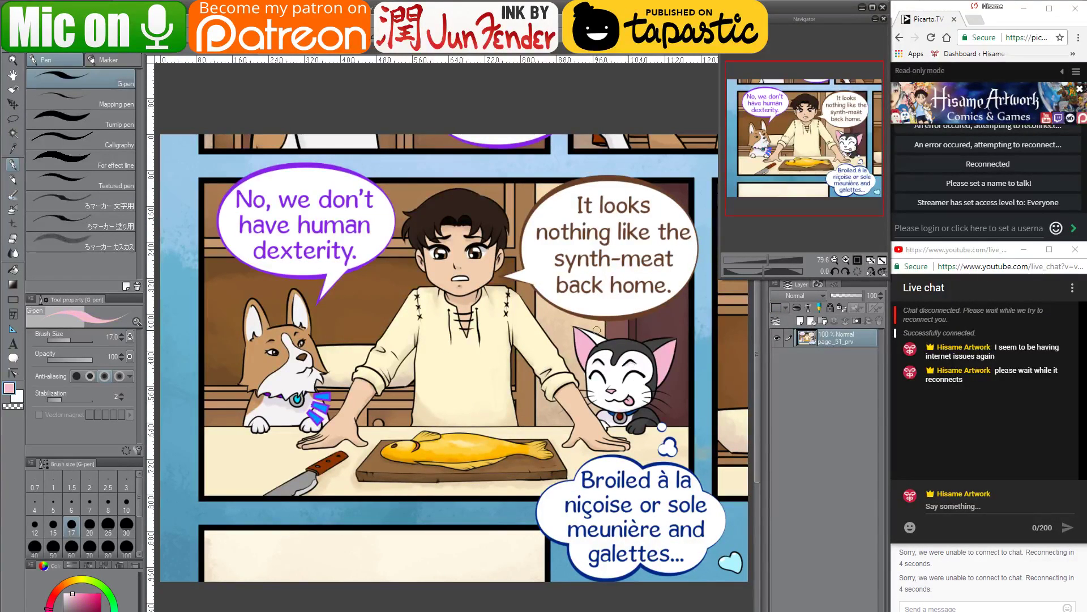
click(168, 55)
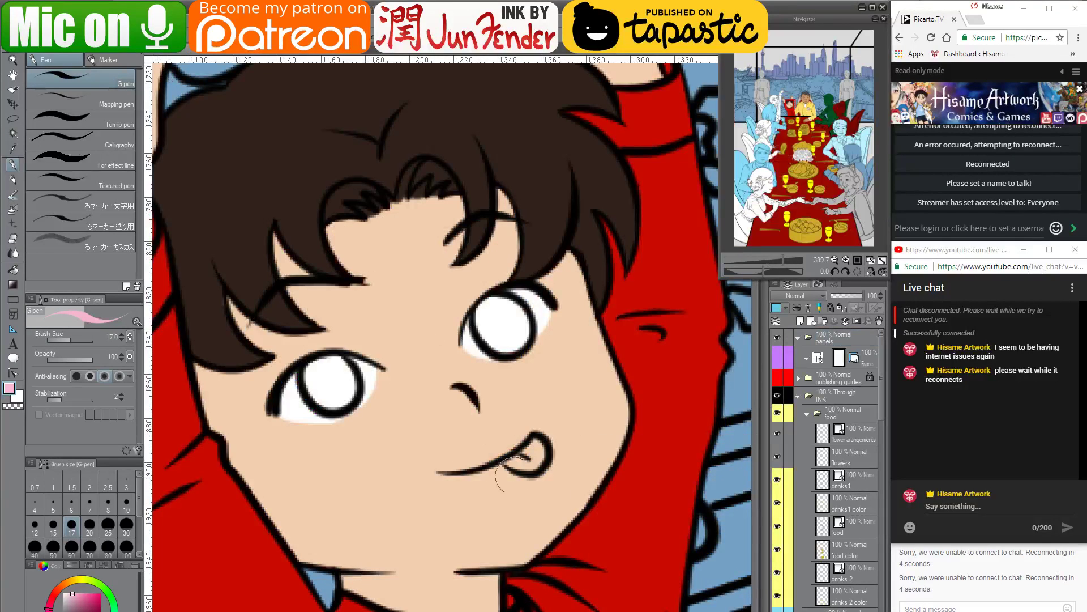
mouse_move(514, 475)
mouse_down()
mouse_move(538, 448)
mouse_move(510, 461)
mouse_move(533, 463)
mouse_move(534, 446)
mouse_move(538, 465)
mouse_move(516, 460)
mouse_up()
mouse_move(560, 431)
mouse_down()
mouse_move(543, 373)
mouse_move(545, 386)
mouse_up()
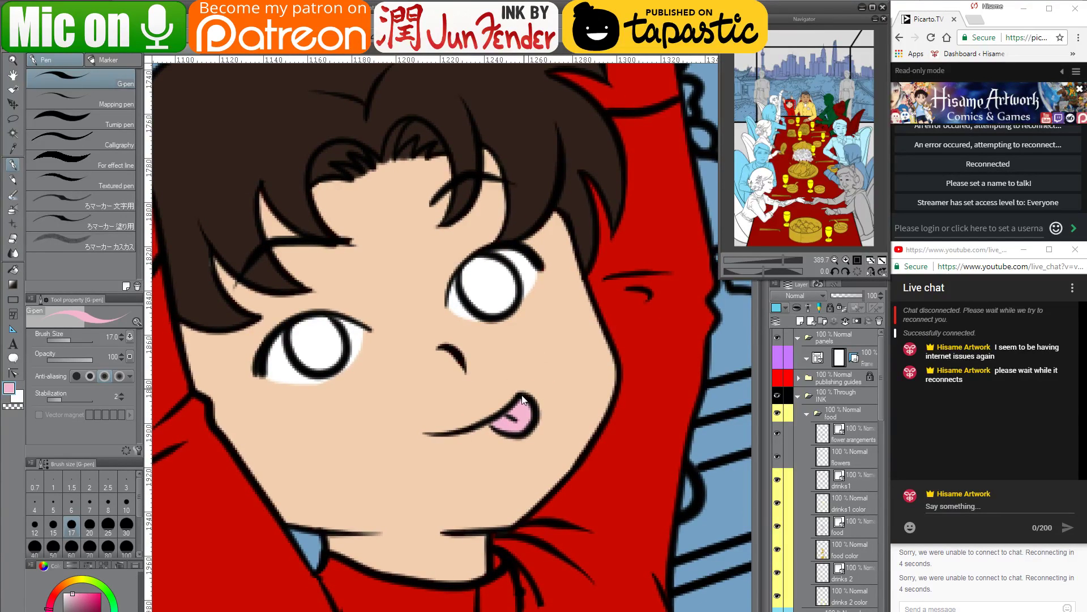
mouse_move(518, 412)
mouse_down()
mouse_move(509, 417)
mouse_move(518, 419)
mouse_up()
Sample brown from the eyes of the man in the comic page reference and paint both of the child's irises with it
click(281, 55)
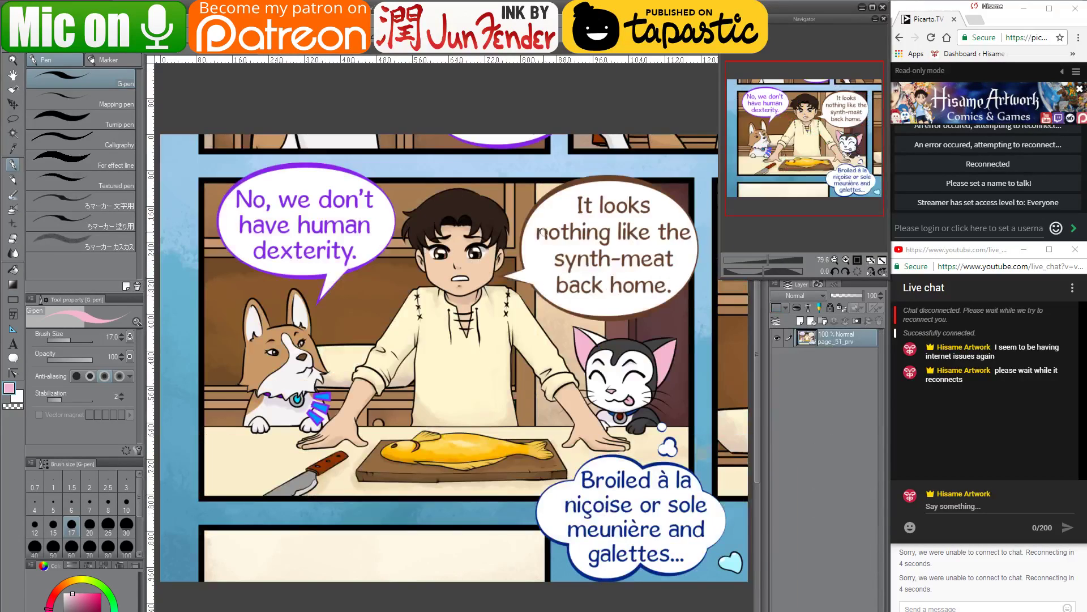
scroll(488, 254, up, 5)
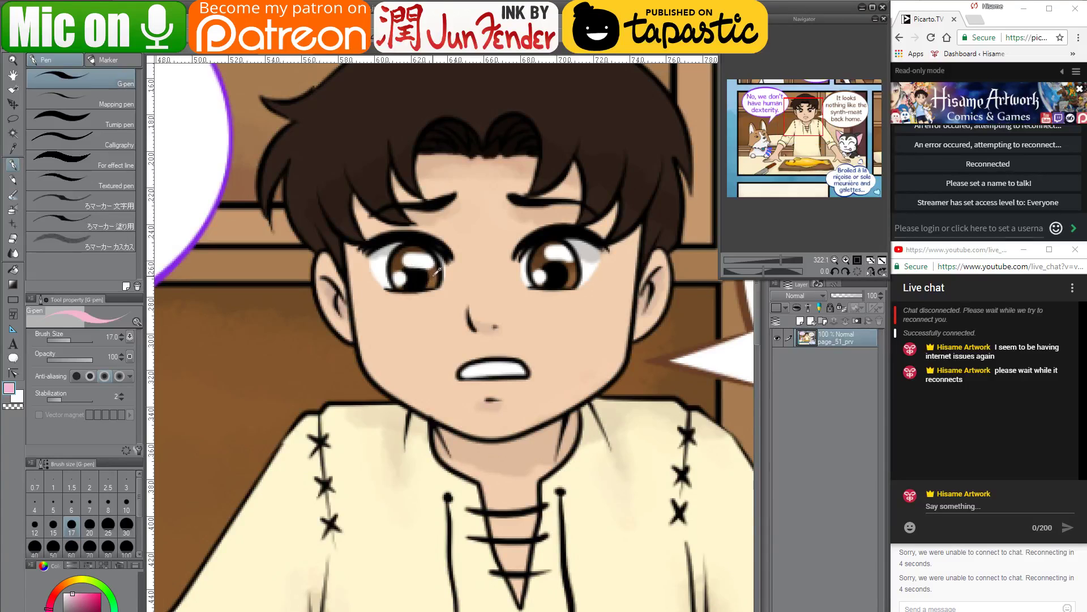
alt+click(437, 271)
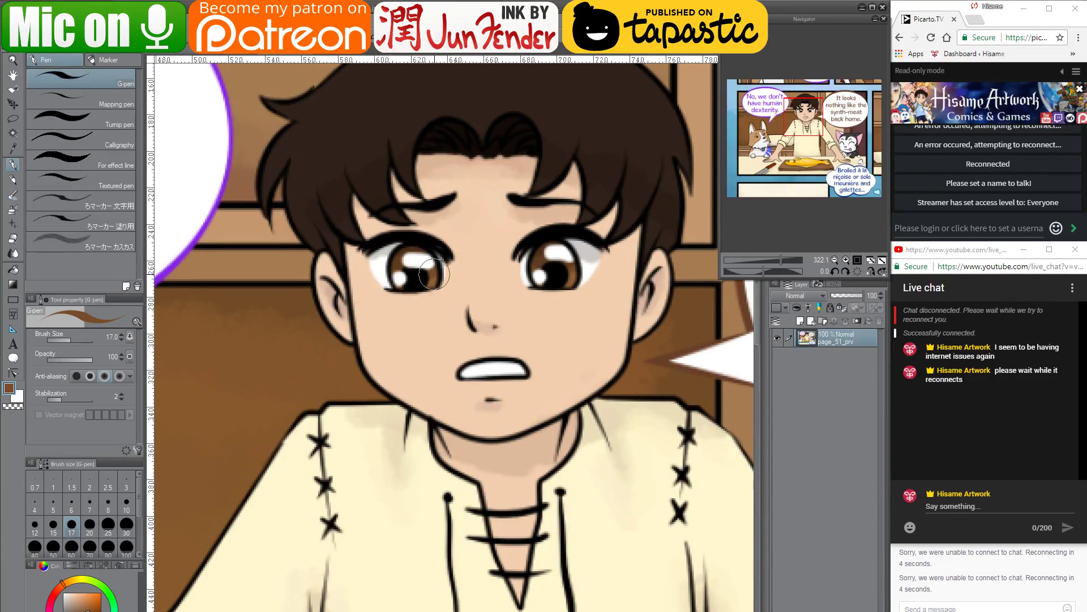
click(192, 55)
mouse_move(494, 281)
mouse_down()
mouse_move(474, 290)
mouse_move(477, 272)
mouse_move(504, 293)
mouse_move(477, 290)
mouse_move(497, 270)
mouse_up()
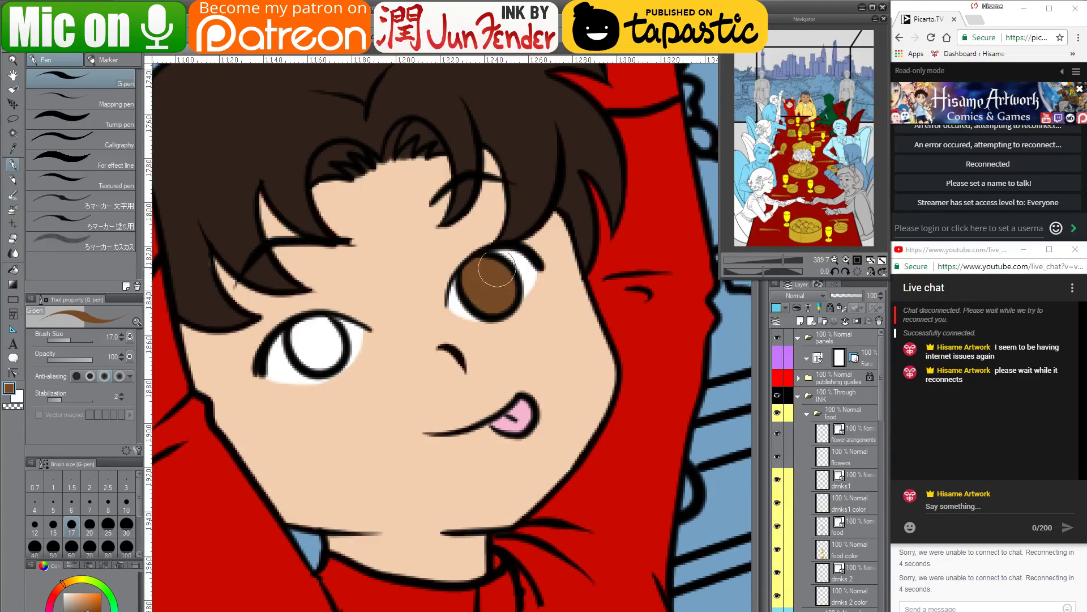
mouse_move(303, 325)
mouse_down()
mouse_move(317, 351)
mouse_move(305, 340)
mouse_move(323, 334)
mouse_move(315, 357)
mouse_move(324, 347)
mouse_up()
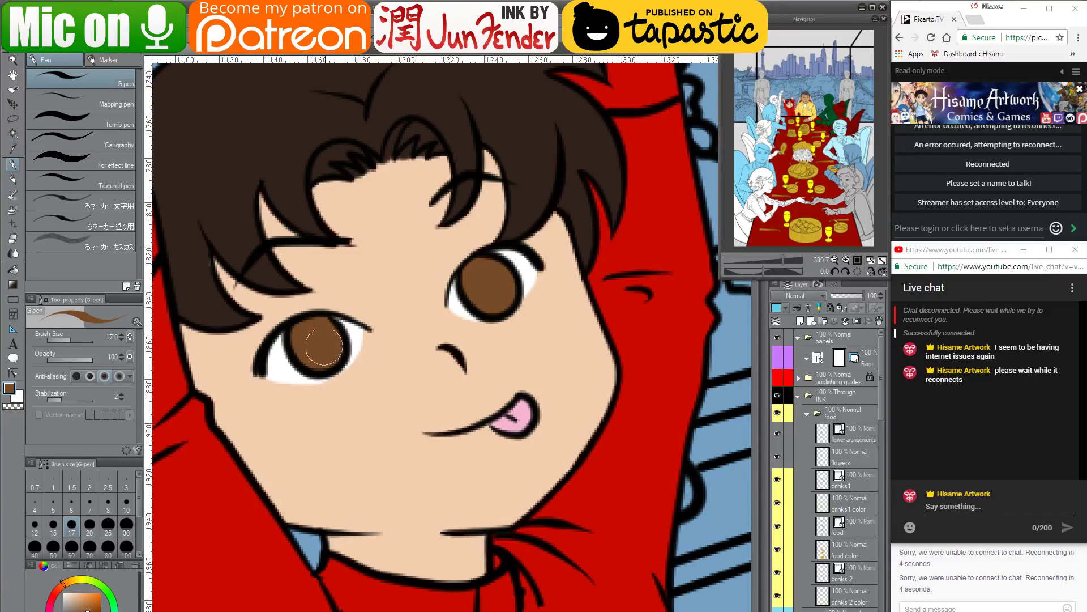
alt+click(363, 374)
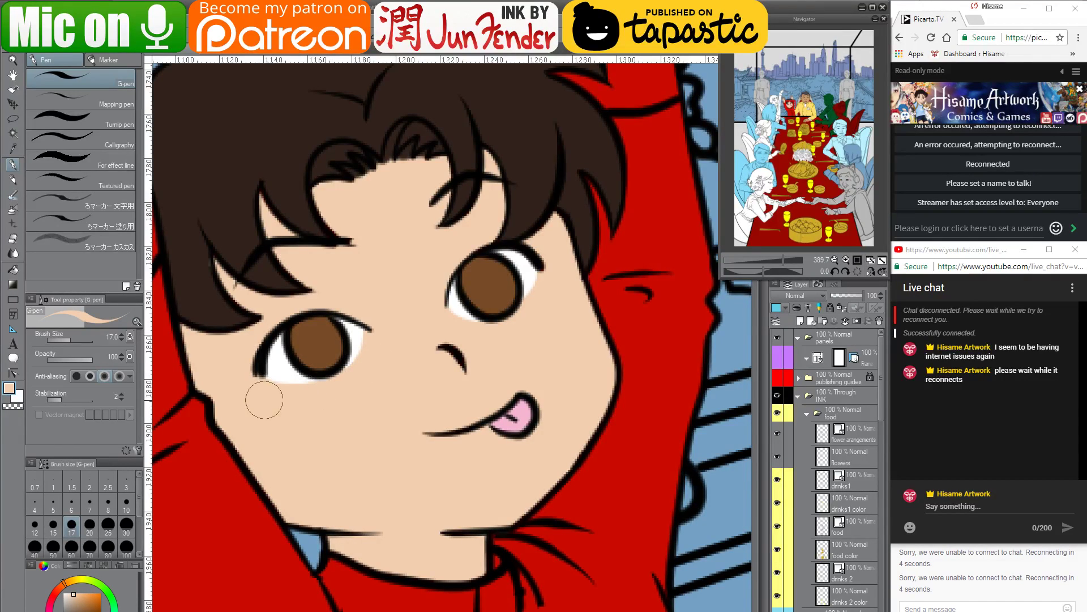
Select the Jian color layer of the green figure, hide the Yalishandra layers and load the layer's painted area as a selection
scroll(572, 396, down, 5)
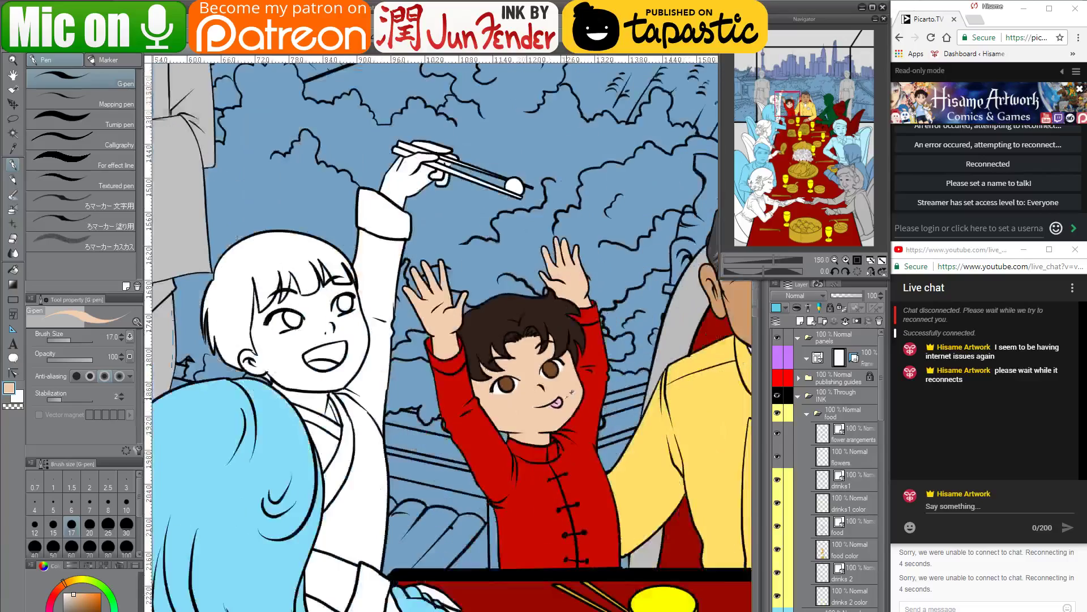
drag(620, 469, 474, 422)
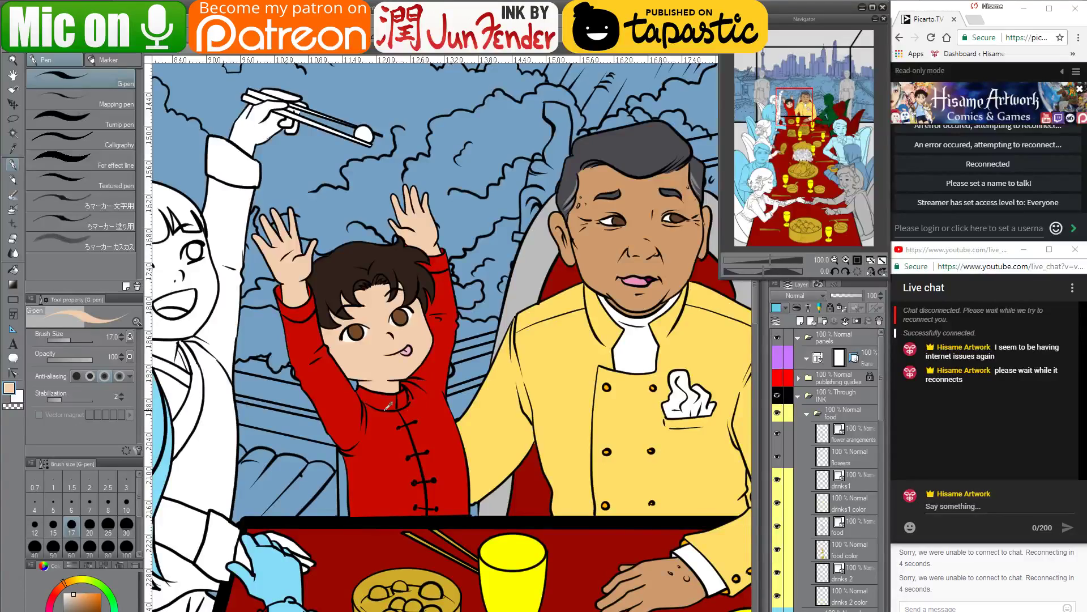
scroll(389, 406, down, 3)
mouse_move(599, 470)
mouse_down()
mouse_move(544, 426)
mouse_move(414, 402)
mouse_up()
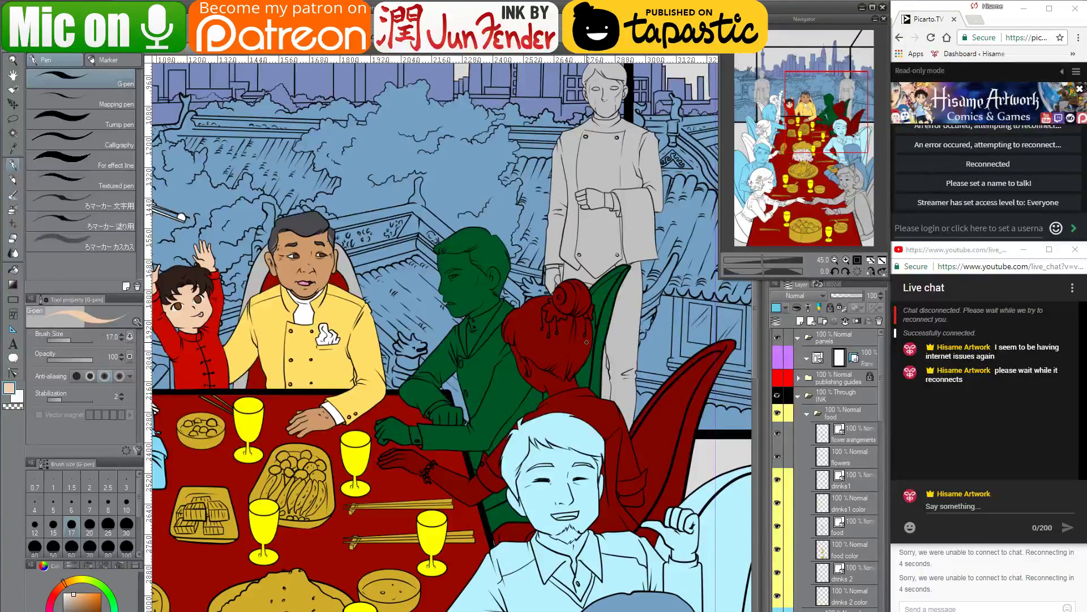
key(o)
click(600, 332)
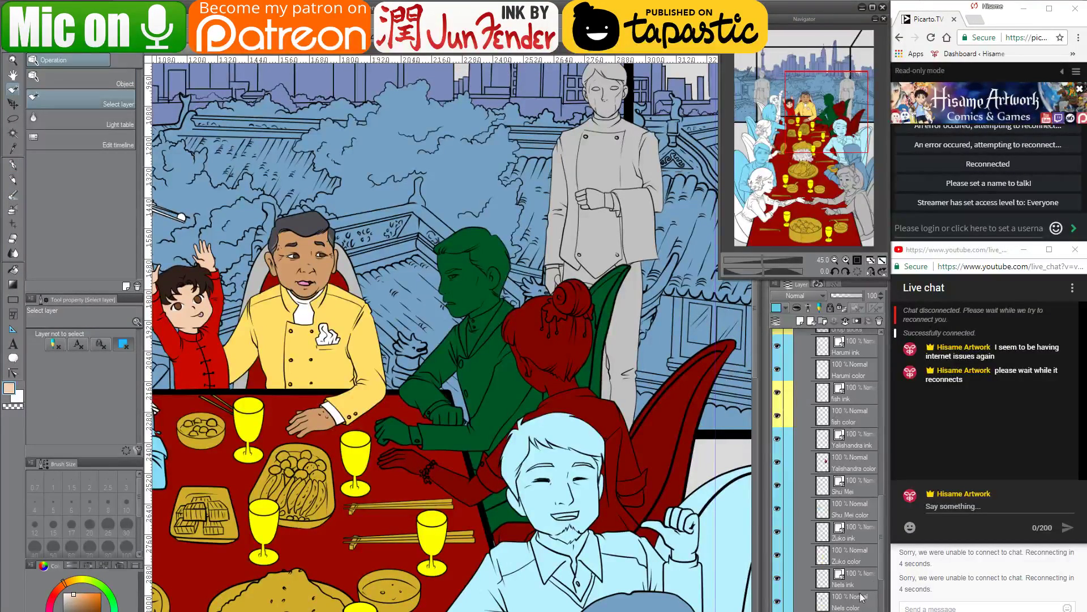
scroll(862, 597, down, 5)
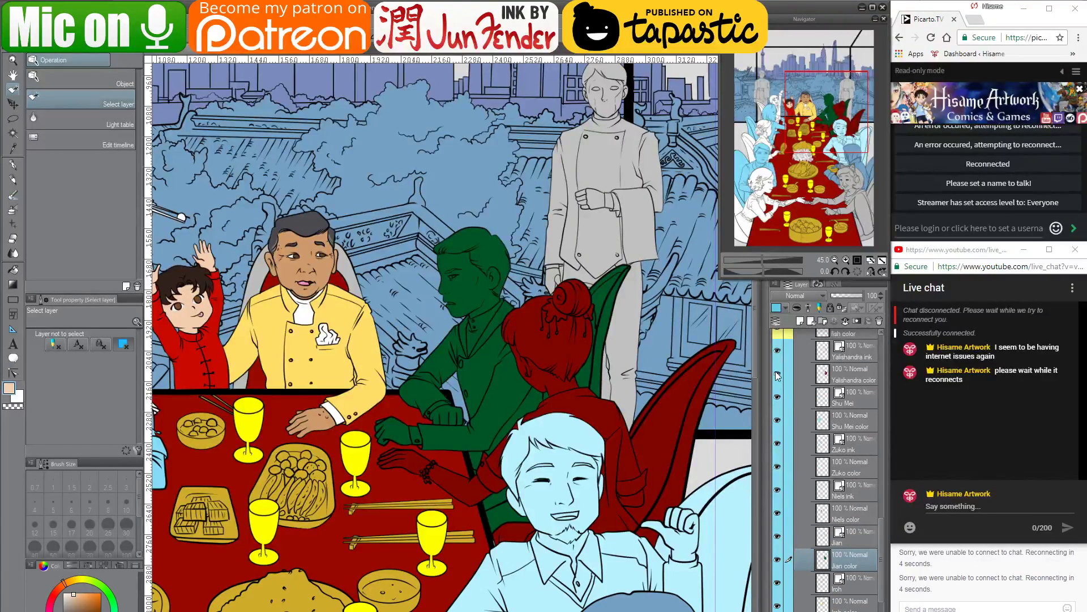
ctrl+click(825, 560)
scroll(477, 409, up, 2)
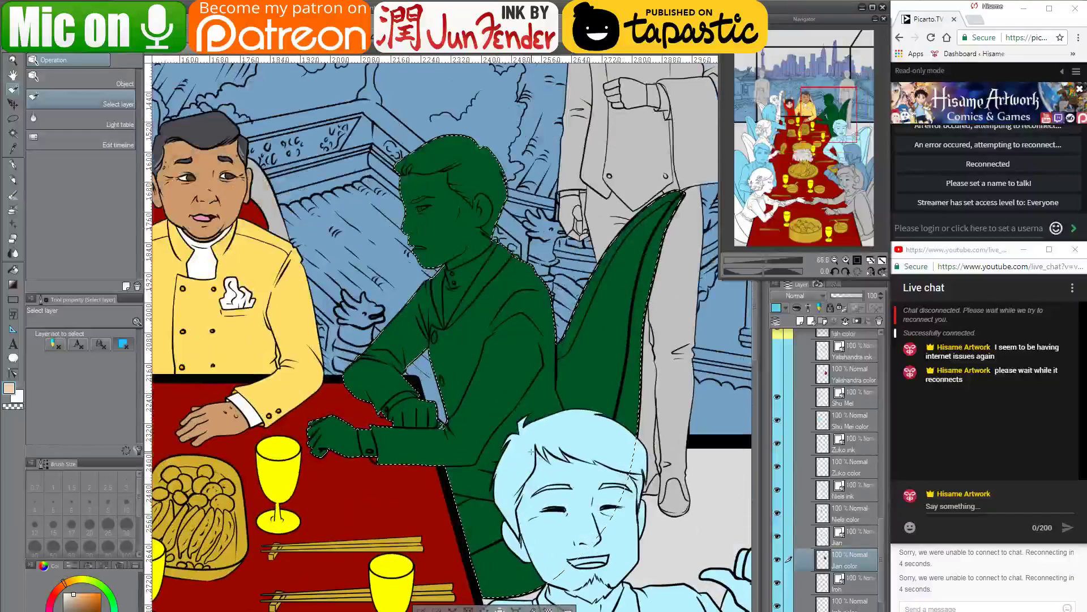
Fill the frame of the green figure's chair with sampled light grey, hiding the light-blue man's layers to reach its lower part
click(14, 267)
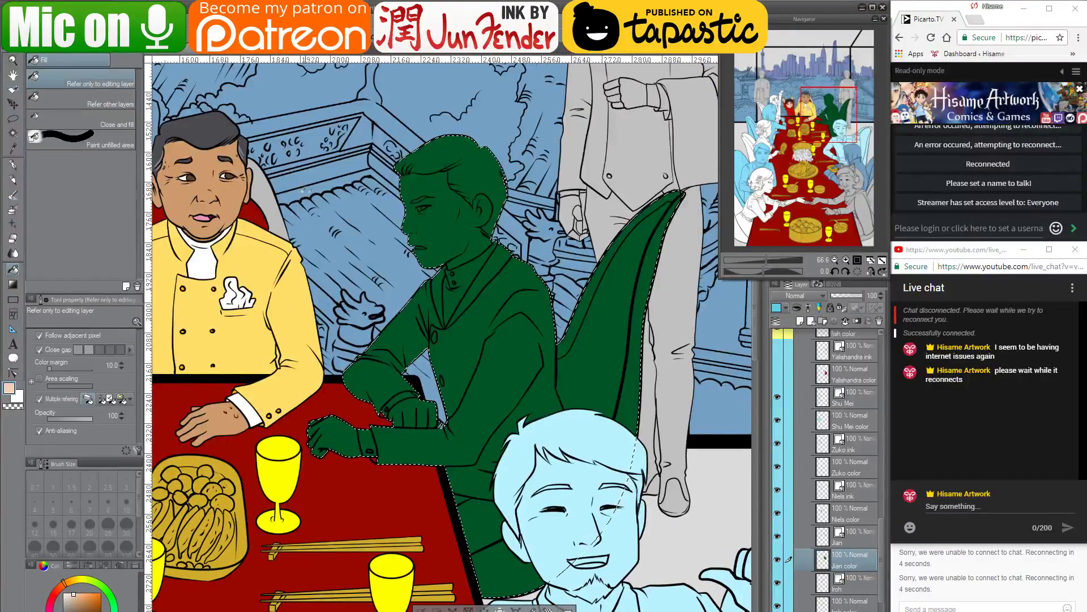
alt+click(273, 198)
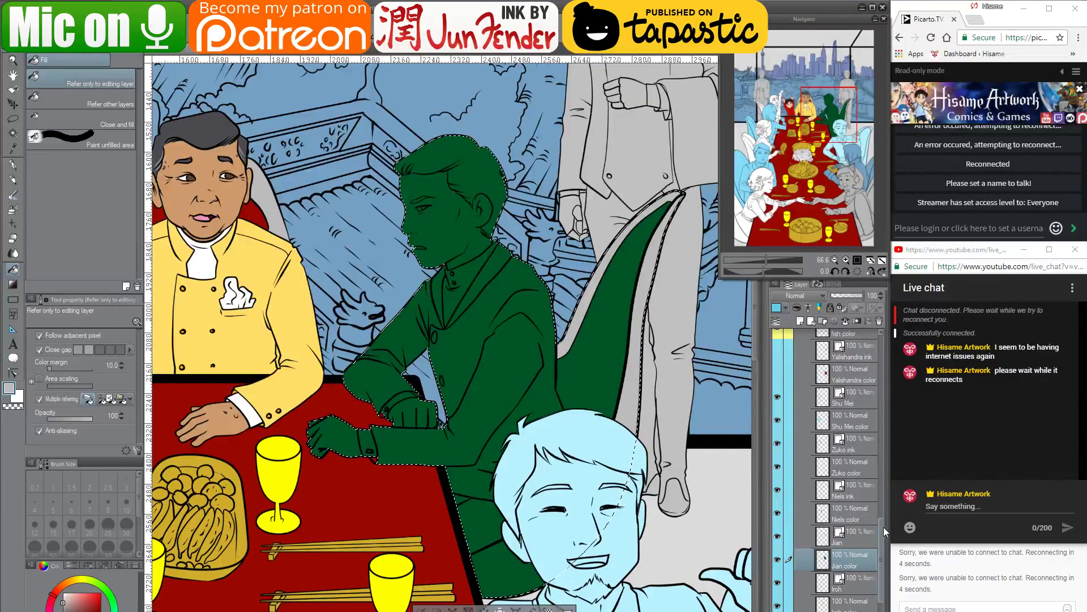
mouse_move(885, 528)
mouse_down()
mouse_move(877, 460)
mouse_move(877, 548)
mouse_up()
click(778, 432)
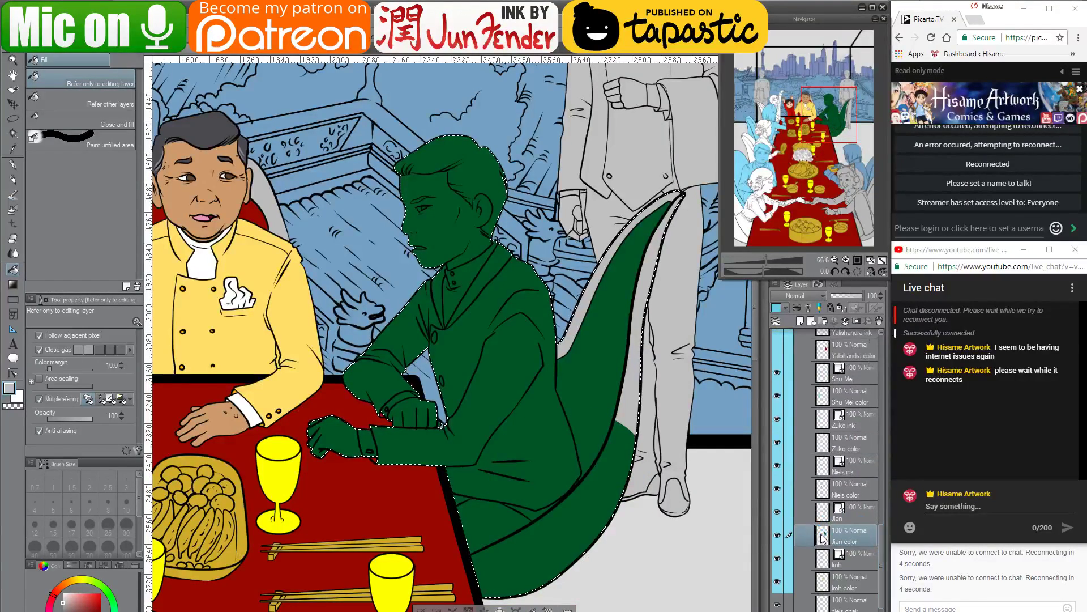
click(595, 468)
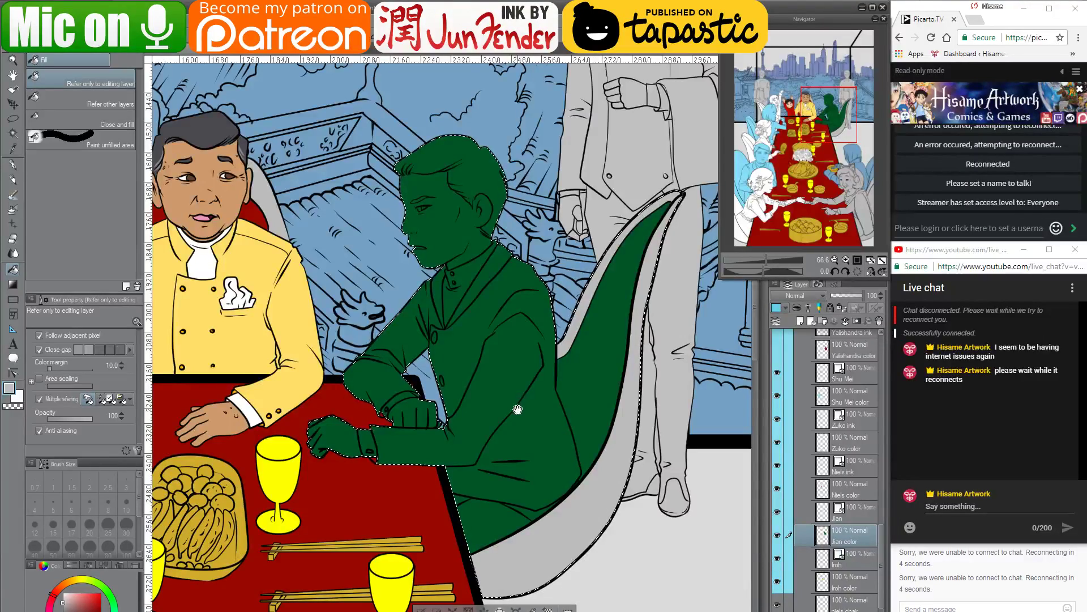
Sample the skin tone of the man in the yellow jacket, adjust it and fill the green figure's face and hands
mouse_move(517, 409)
mouse_down()
mouse_move(569, 446)
mouse_move(555, 441)
mouse_move(557, 479)
mouse_up()
alt+click(277, 275)
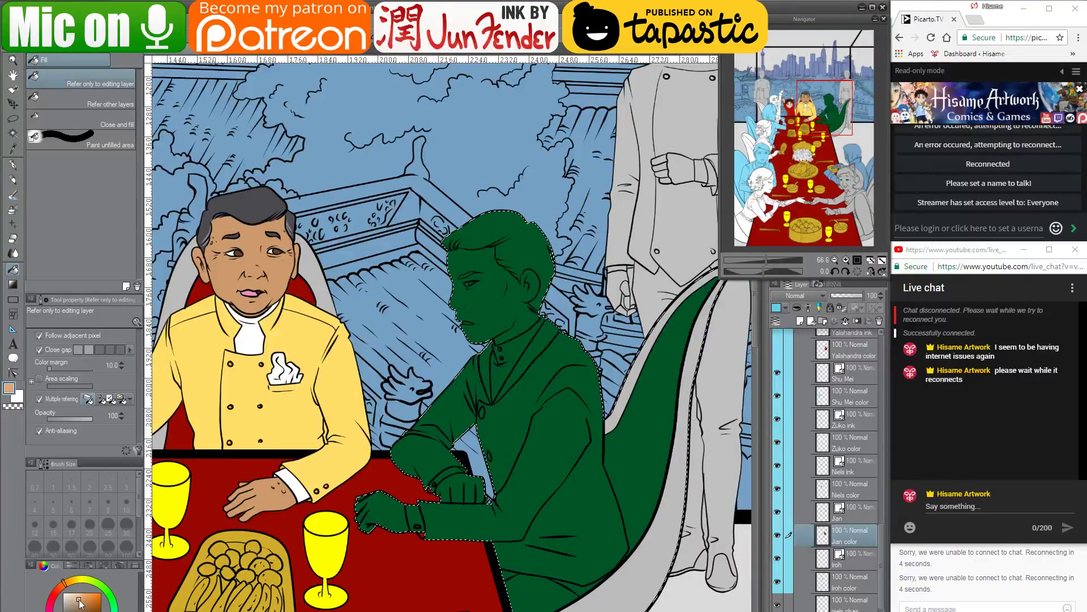
click(508, 320)
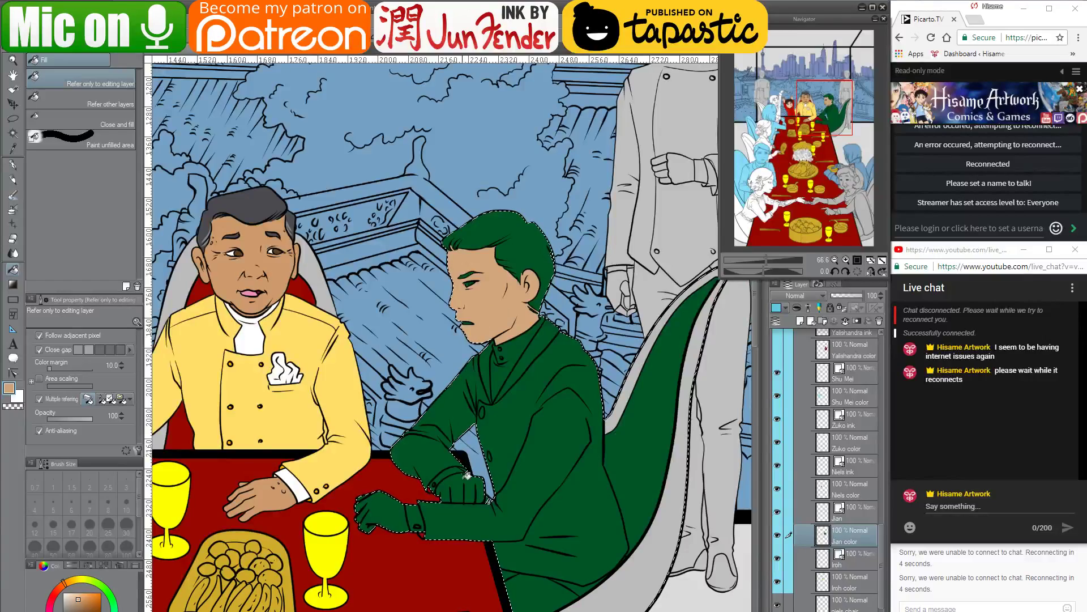
click(366, 498)
drag(366, 498, 438, 472)
click(438, 472)
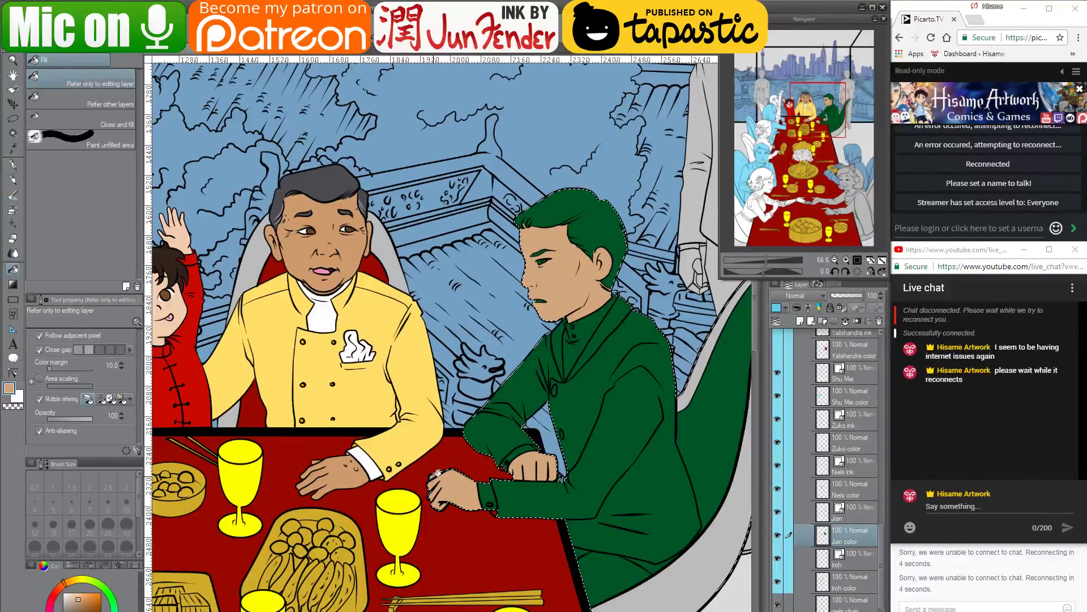
Touch up the unfilled edges of the green figure's clenched hand in skin tone with the G-pen at size 20, and deselect
click(12, 165)
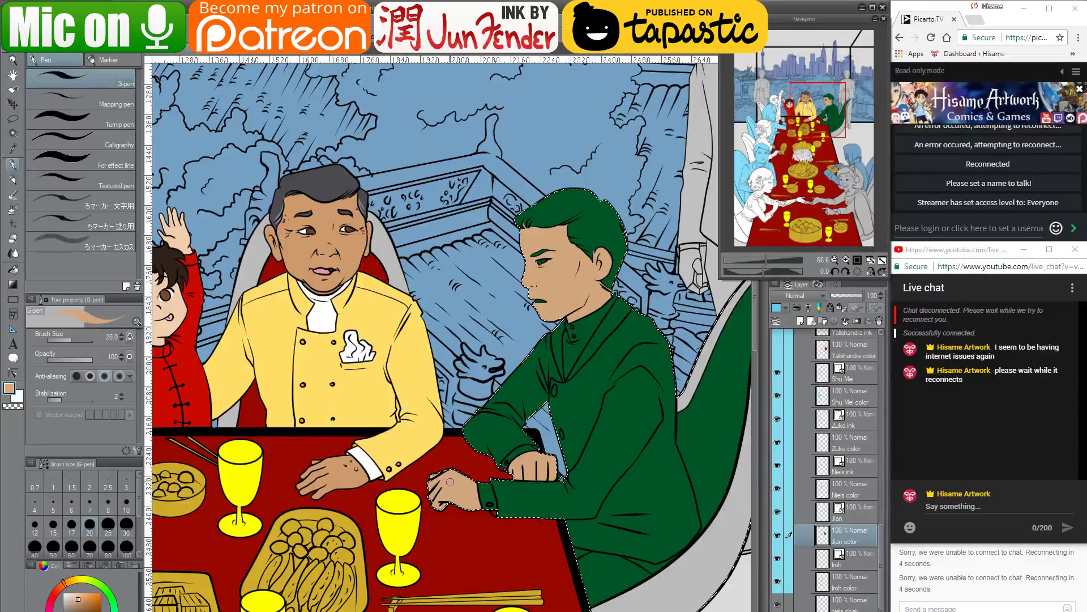
click(71, 546)
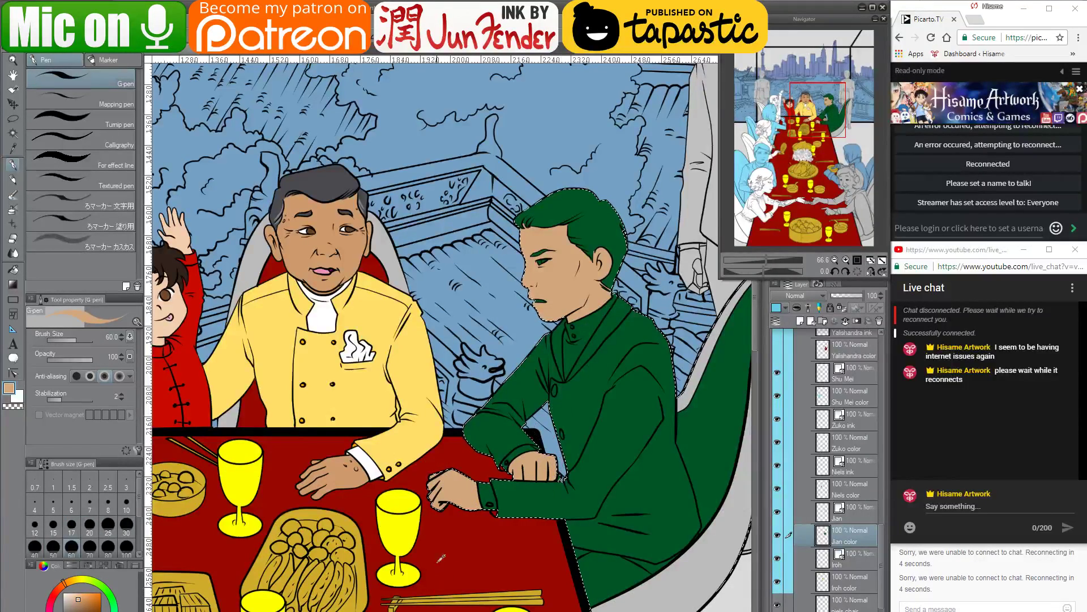
scroll(572, 492, up, 8)
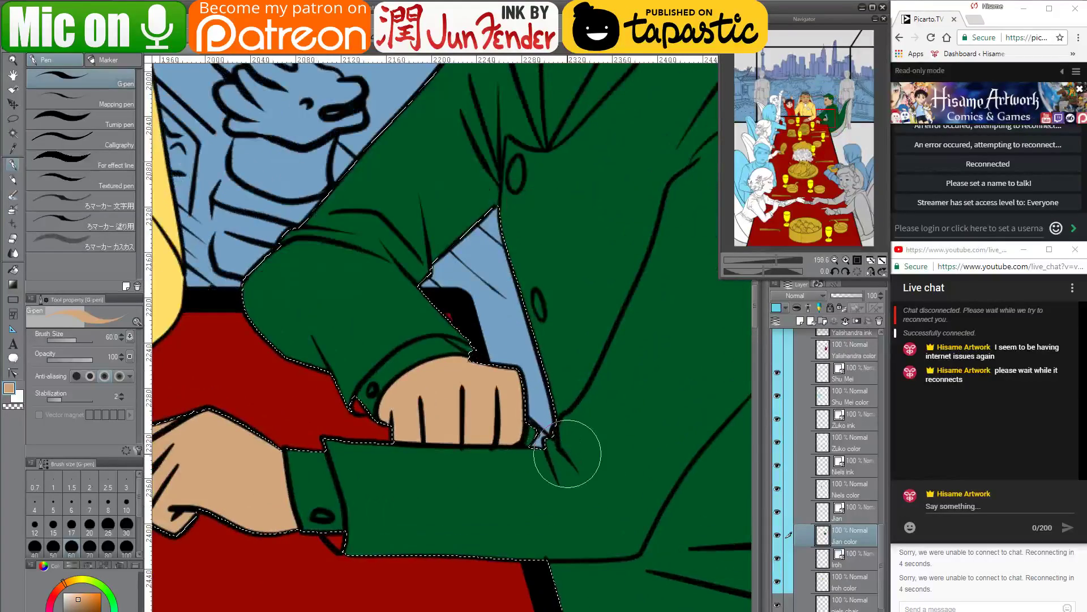
key([)
key([)
key([)
key([)
key([)
drag(531, 429, 514, 437)
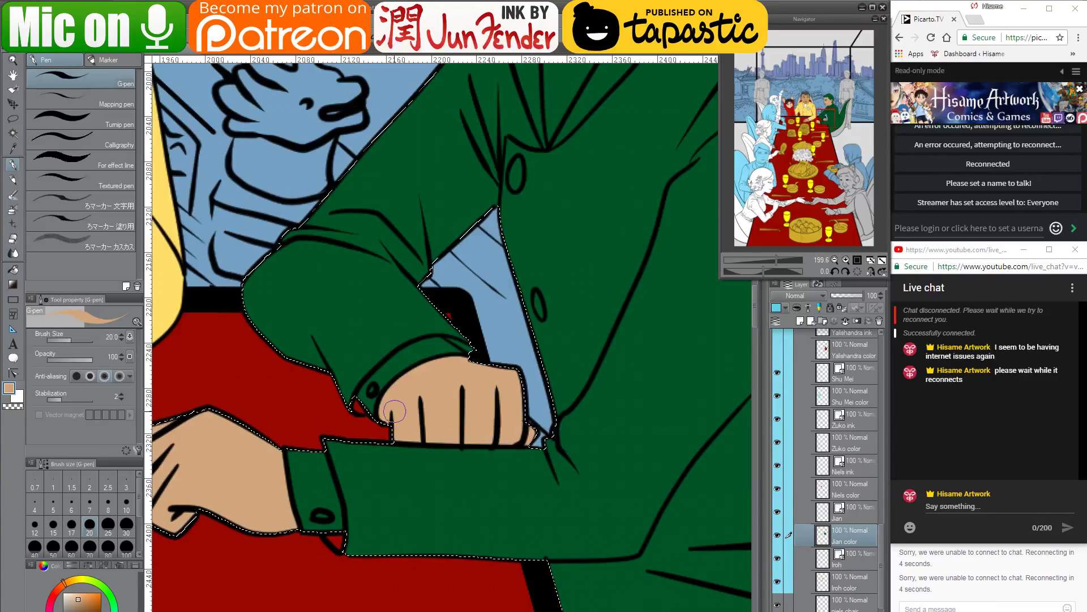
drag(375, 401, 435, 460)
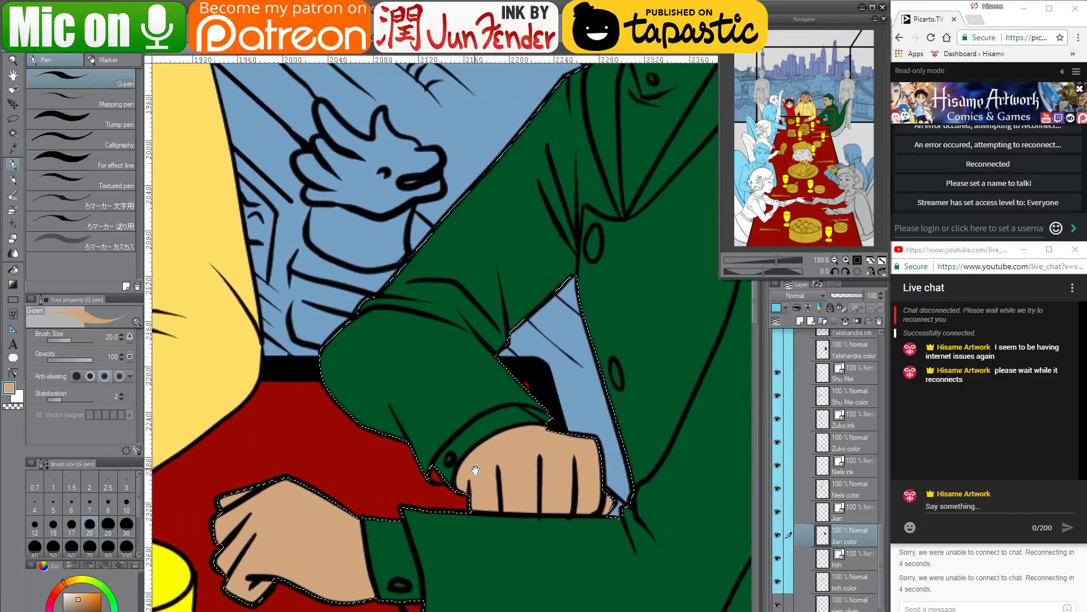
mouse_move(556, 378)
mouse_down()
mouse_move(532, 345)
mouse_move(558, 295)
mouse_up()
key(ctrl+d)
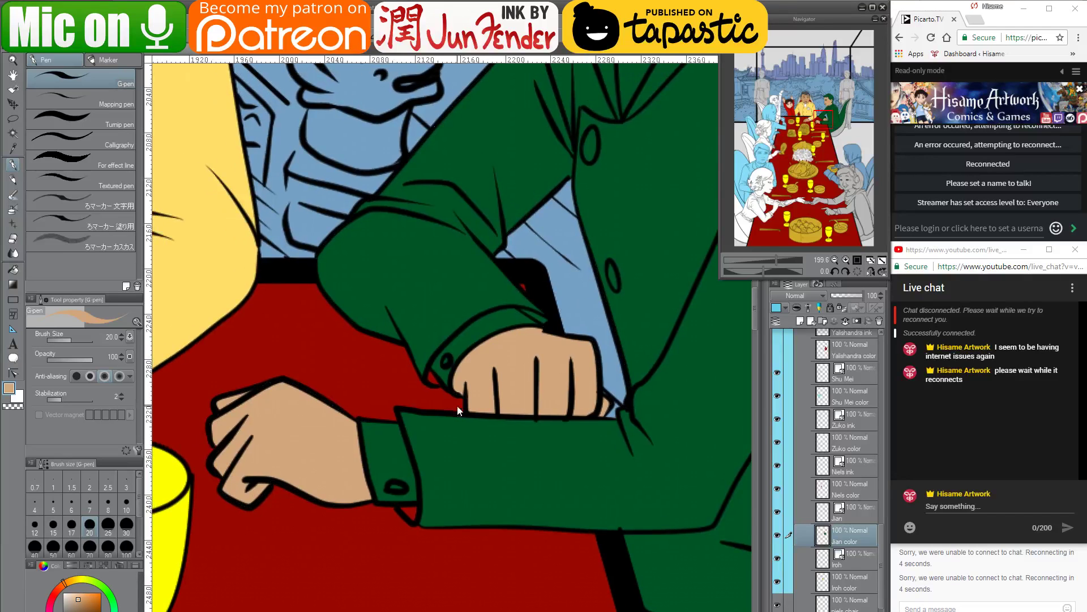
Paint the front sleeve's cuff in a lighter shade of the jacket green and the sleeve's inside below it in dark green
alt+click(387, 442)
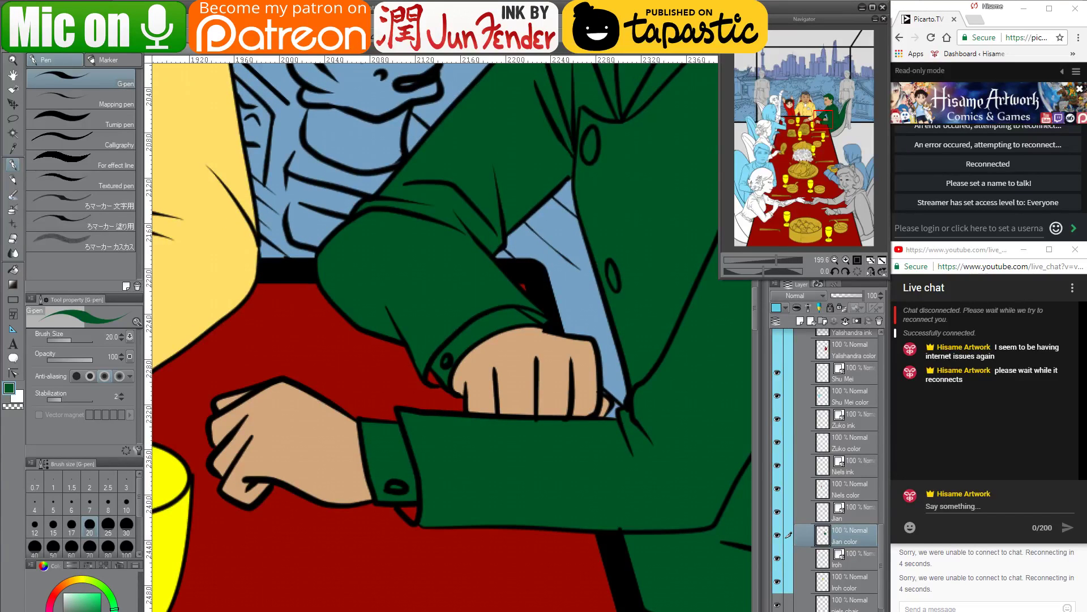
click(96, 610)
drag(96, 610, 83, 607)
mouse_move(371, 426)
mouse_down()
mouse_move(385, 480)
mouse_move(374, 428)
mouse_move(377, 470)
mouse_up()
mouse_move(365, 426)
mouse_down()
mouse_move(399, 439)
mouse_move(367, 433)
mouse_move(408, 495)
mouse_up()
mouse_move(367, 431)
mouse_down()
mouse_move(380, 496)
mouse_move(407, 496)
mouse_move(382, 437)
mouse_up()
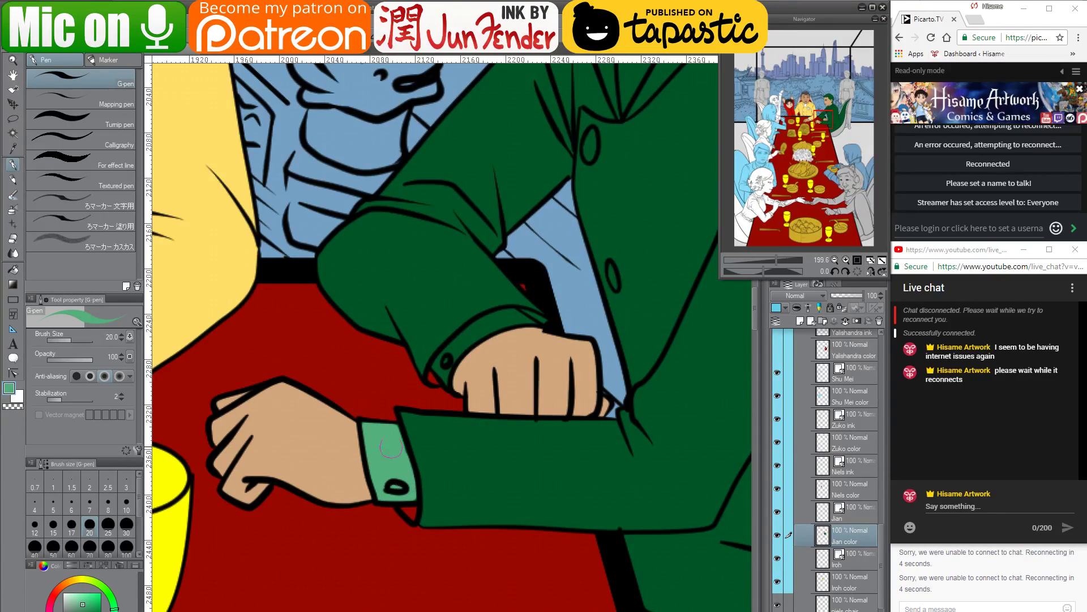
alt+click(425, 448)
drag(405, 508, 401, 508)
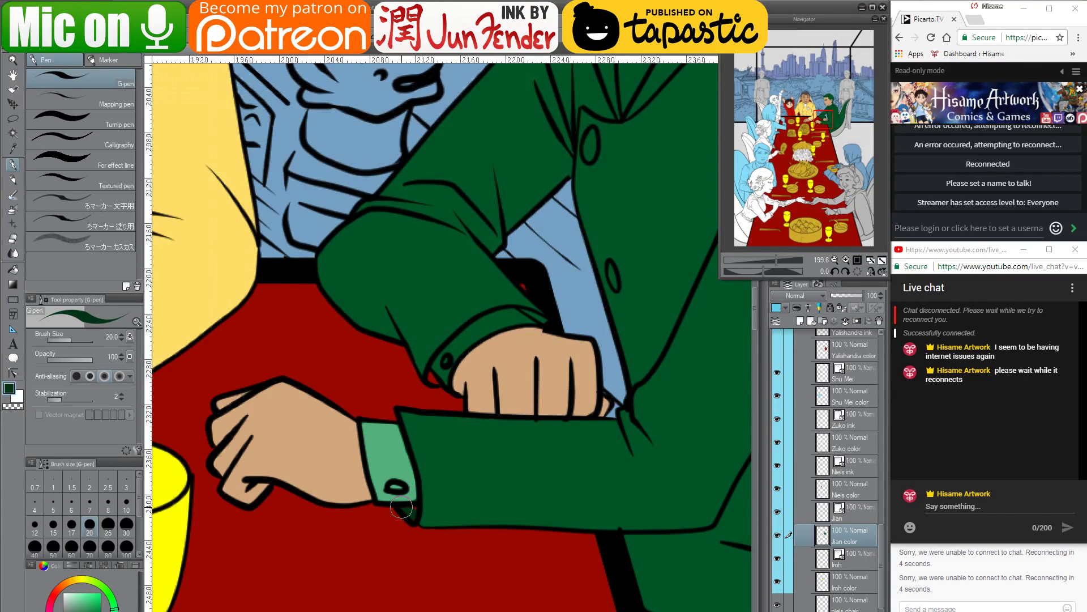
Resample the light green from the front cuff and undo a trial stroke with it on the cuff above the clenched hand
alt+click(409, 455)
mouse_move(457, 368)
mouse_down()
mouse_move(448, 351)
mouse_move(445, 381)
mouse_move(485, 335)
mouse_move(456, 359)
mouse_move(481, 321)
mouse_up()
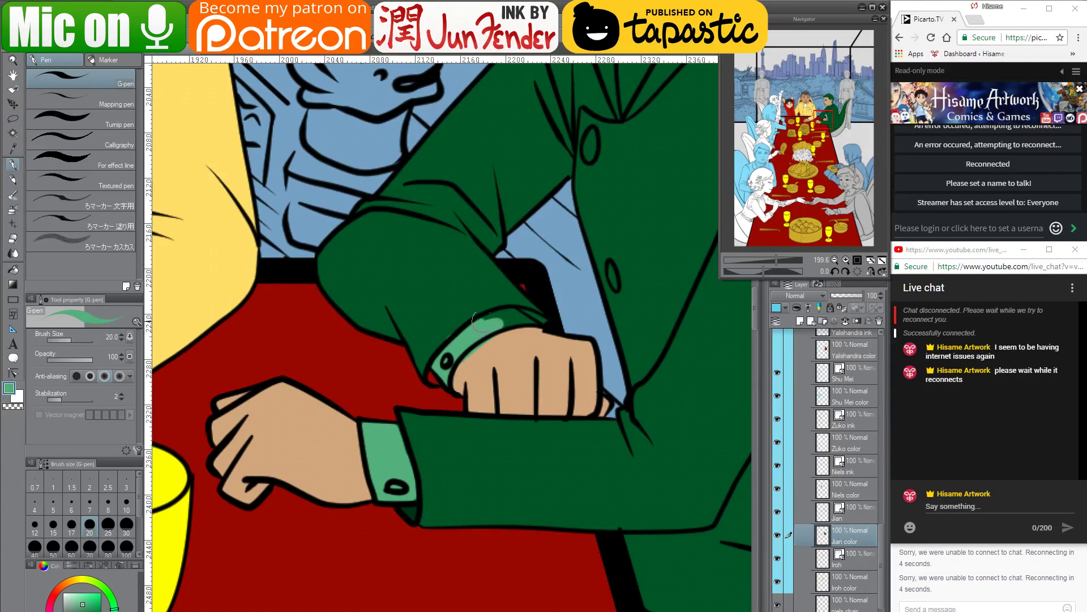
key(ctrl+z)
scroll(491, 312, up, 5)
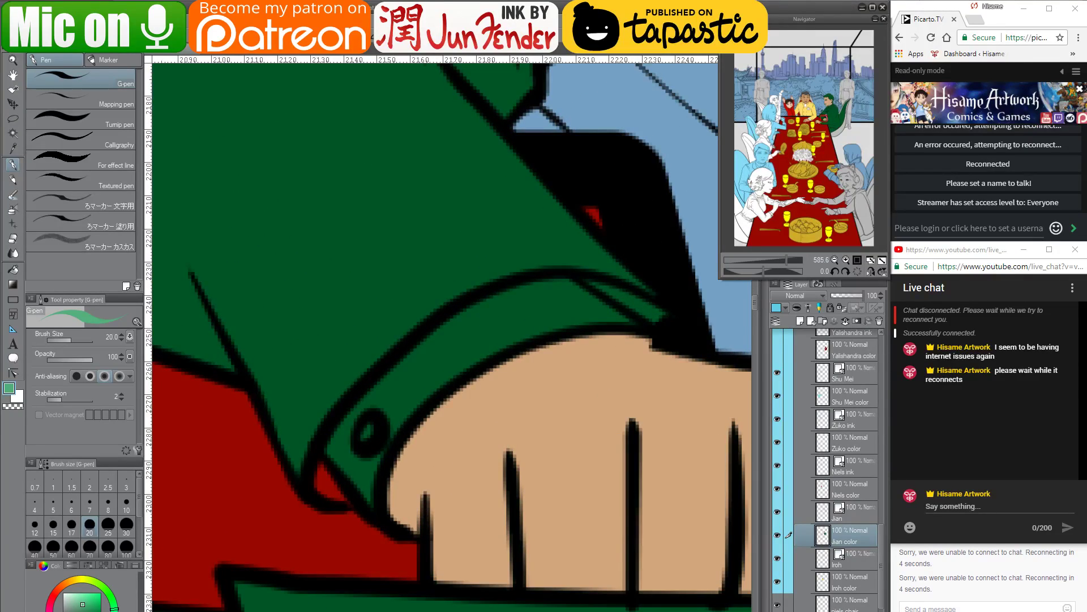
Check the live stream's status in YouTube Creator Studio and return to the drawing
key(alt+Tab)
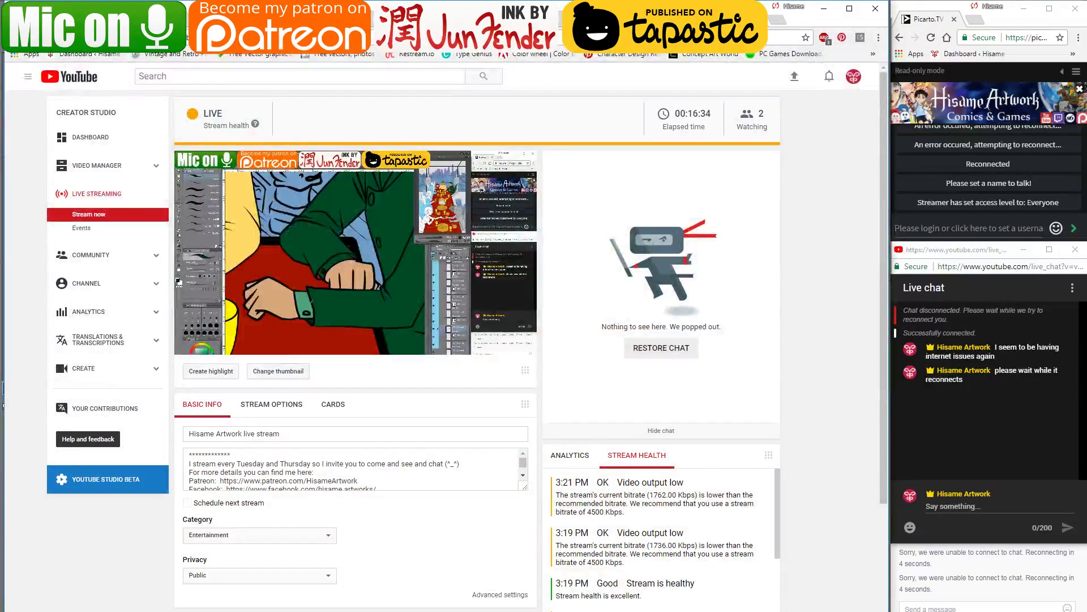
key(alt+Tab)
Paint the lower part of the cuff above the clenched hand light green and reduce the G-pen to size 12
mouse_move(391, 397)
mouse_down()
mouse_move(342, 451)
mouse_move(350, 463)
mouse_move(358, 452)
mouse_move(370, 488)
mouse_move(357, 475)
mouse_move(373, 468)
mouse_move(438, 361)
mouse_move(458, 362)
mouse_move(404, 421)
mouse_move(403, 402)
mouse_move(460, 341)
mouse_move(435, 341)
mouse_move(374, 399)
mouse_up()
key(bracketleft)
key(bracketleft)
key(bracketleft)
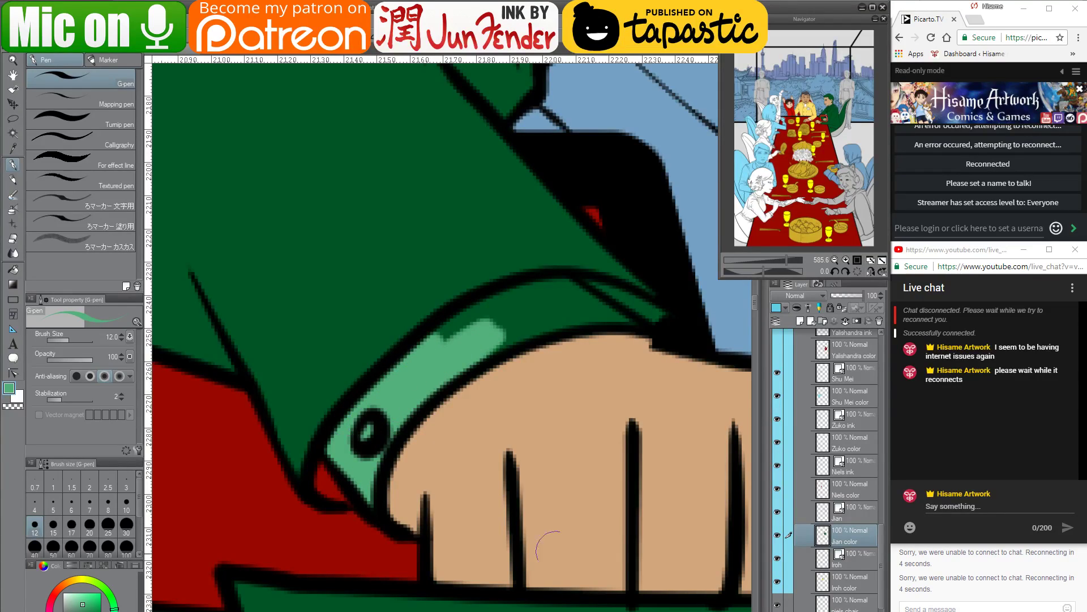
Check the streaming status in OBS and return to the drawing
key(alt+Tab)
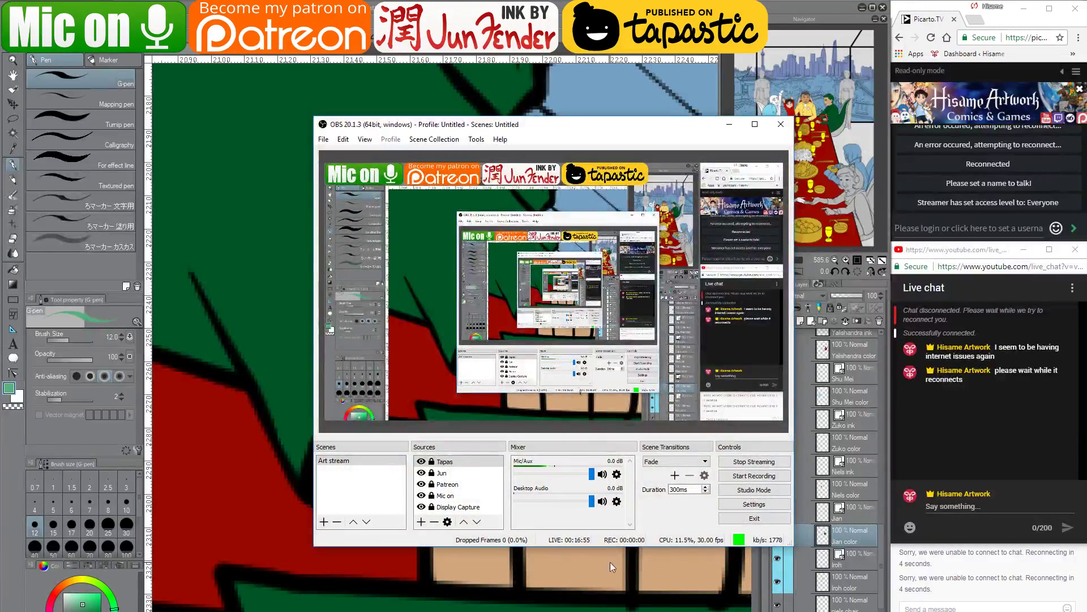
key(alt+Tab)
Finish painting the clenched hand's cuff light green and paint the red gap inside the sleeve in sampled jacket green
mouse_move(448, 326)
mouse_down()
mouse_move(475, 300)
mouse_move(520, 300)
mouse_move(538, 317)
mouse_move(578, 305)
mouse_move(566, 325)
mouse_move(617, 321)
mouse_move(595, 318)
mouse_move(557, 280)
mouse_move(612, 319)
mouse_up()
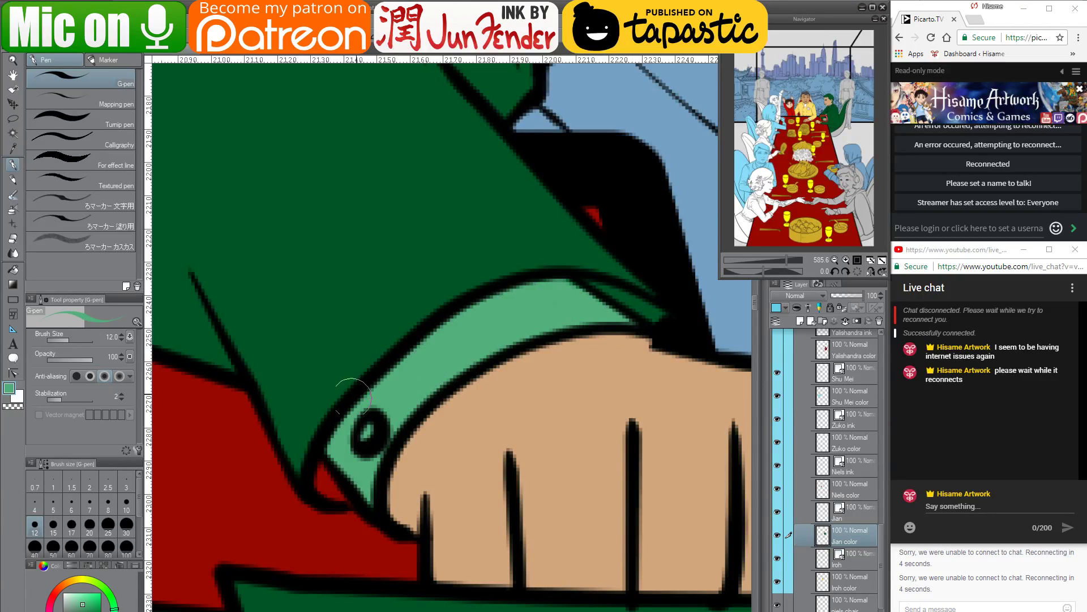
alt+click(302, 412)
drag(316, 461, 345, 494)
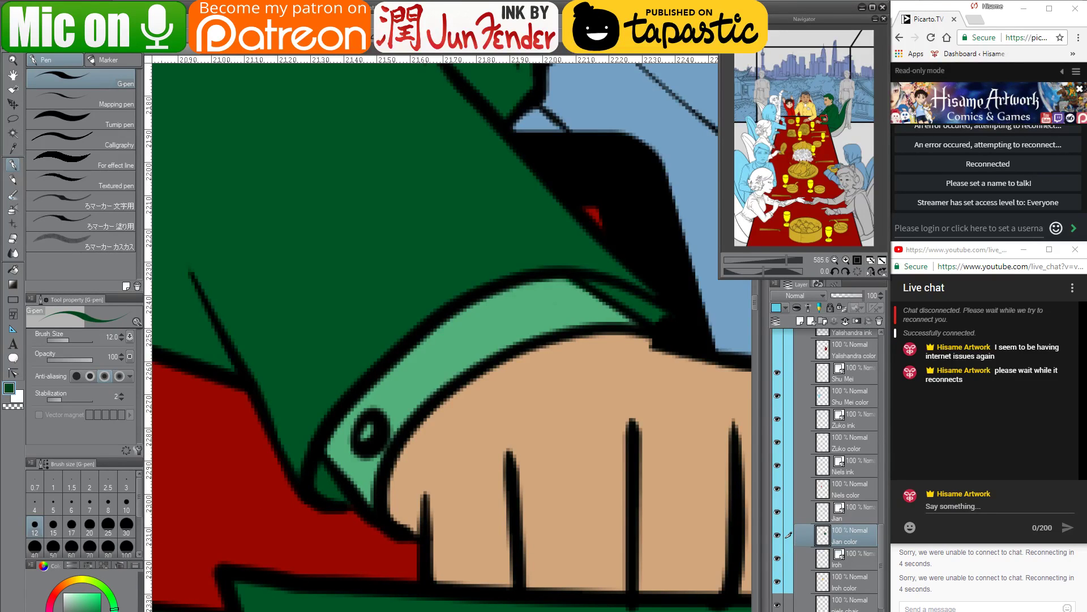
Paint the remaining gaps inside the sleeve around the clenched hand's cuff in jacket green
mouse_move(605, 286)
mouse_down()
mouse_move(583, 272)
mouse_move(643, 291)
mouse_move(627, 286)
mouse_up()
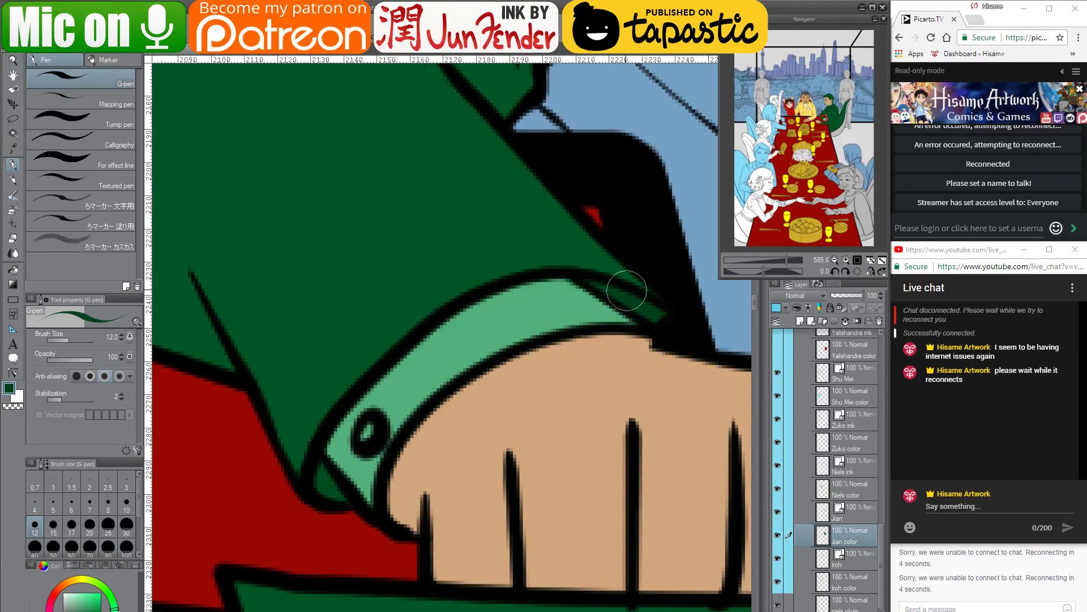
mouse_move(320, 500)
mouse_down()
mouse_move(345, 503)
mouse_move(329, 474)
mouse_up()
scroll(437, 471, down, 1)
scroll(440, 466, down, 10)
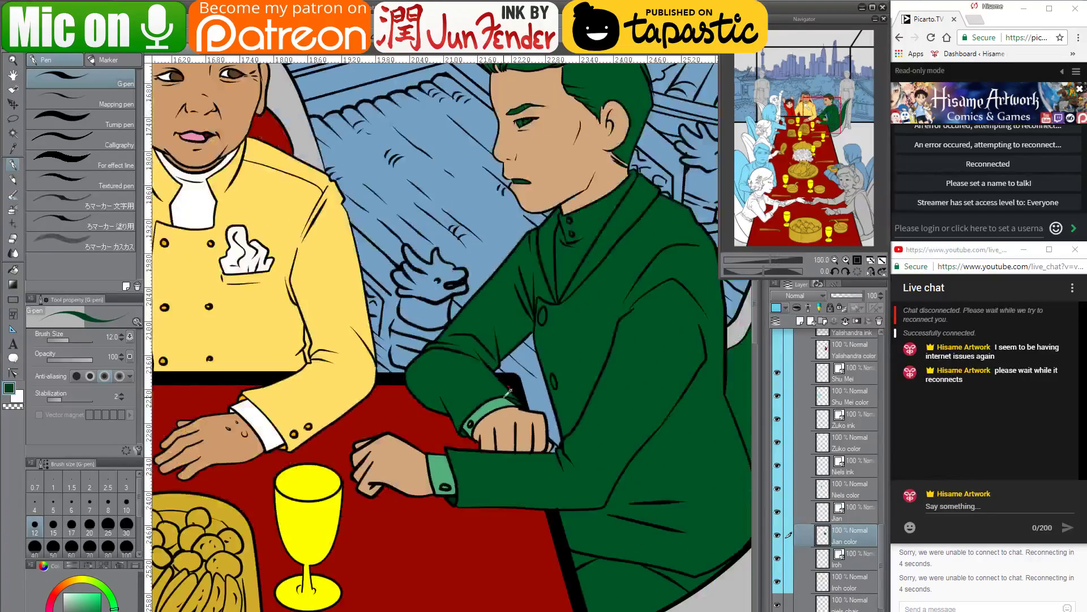
scroll(508, 391, down, 2)
scroll(508, 391, down, 2)
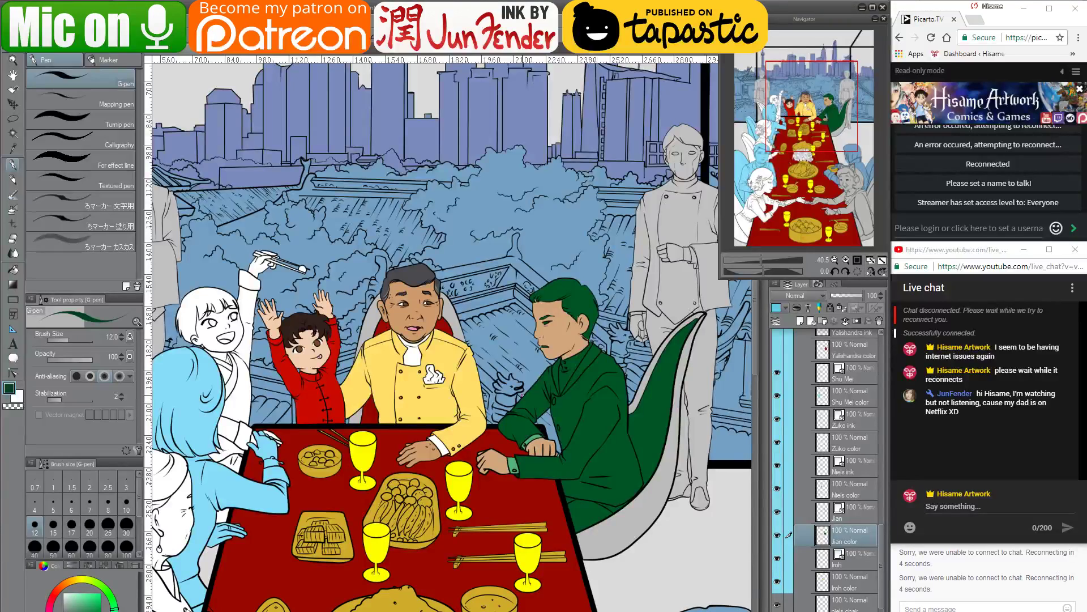
Reply in the YouTube live chat with "oky doky", "if there is any important oobservation I'll write to you" and ":D"
click(963, 509)
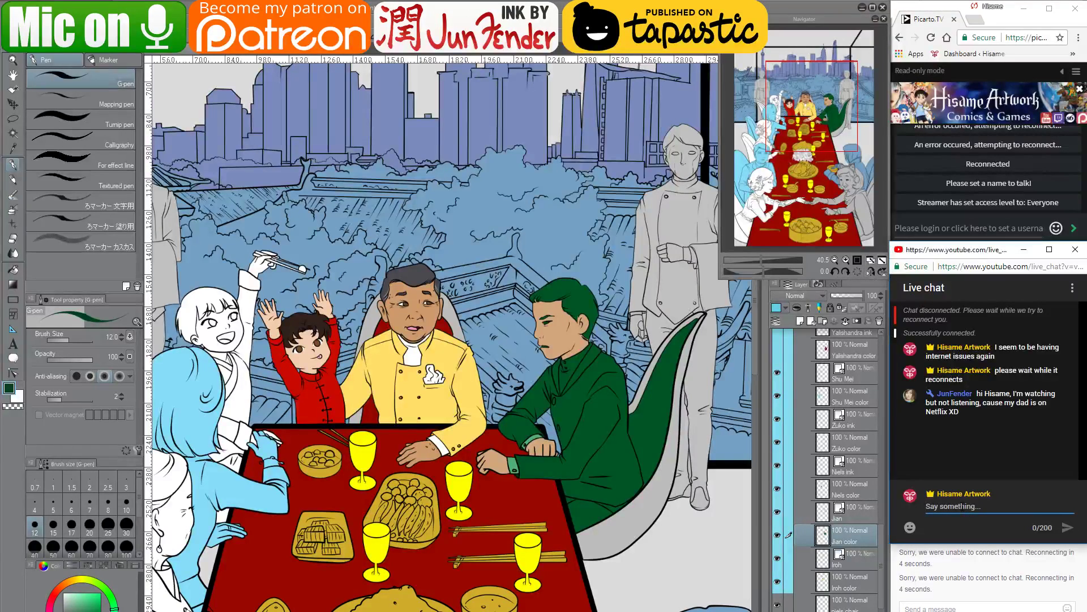
text(oky doky)
key(Return)
text(if)
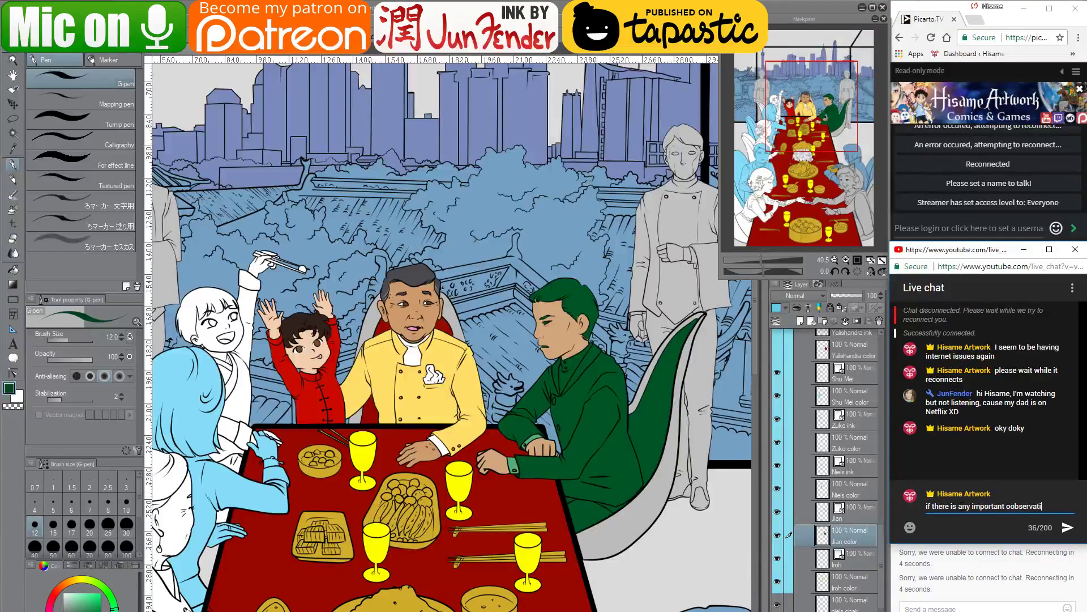
text(I'll write to yo)
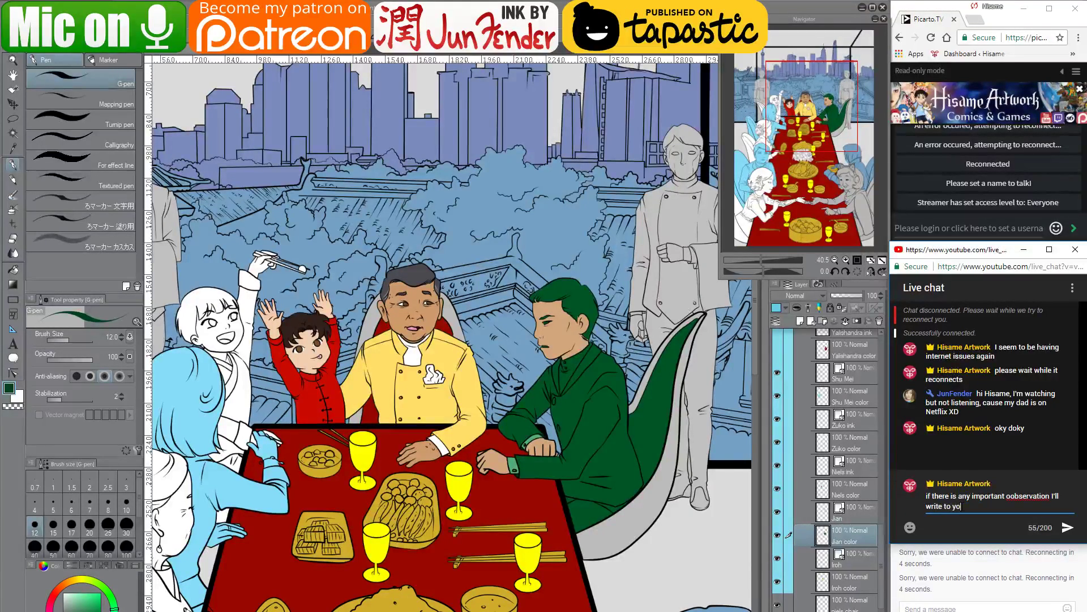
text(u)
key(Return)
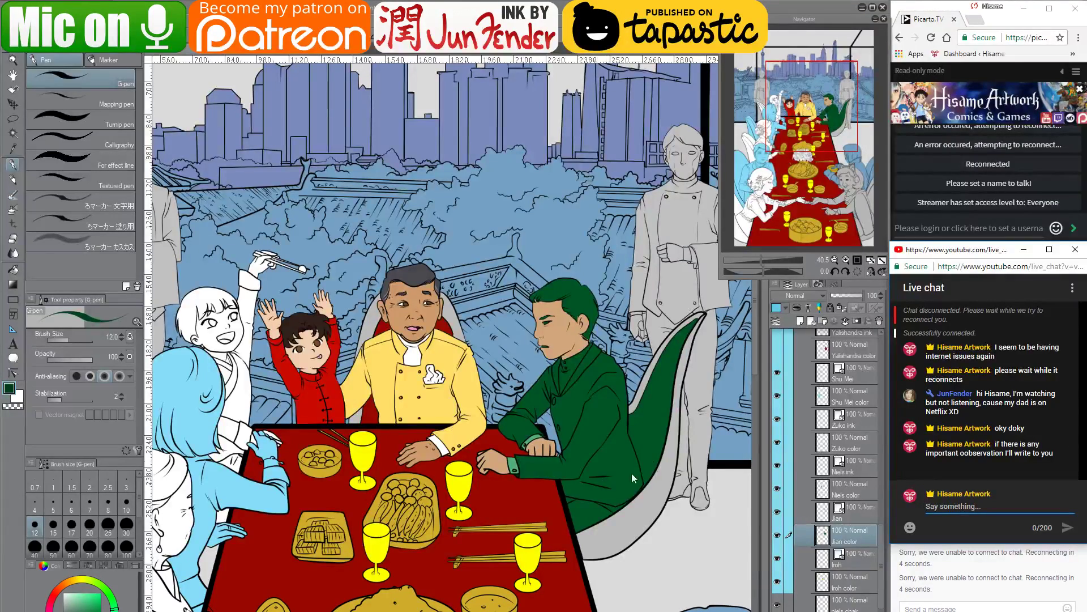
text(:D)
key(Return)
click(628, 475)
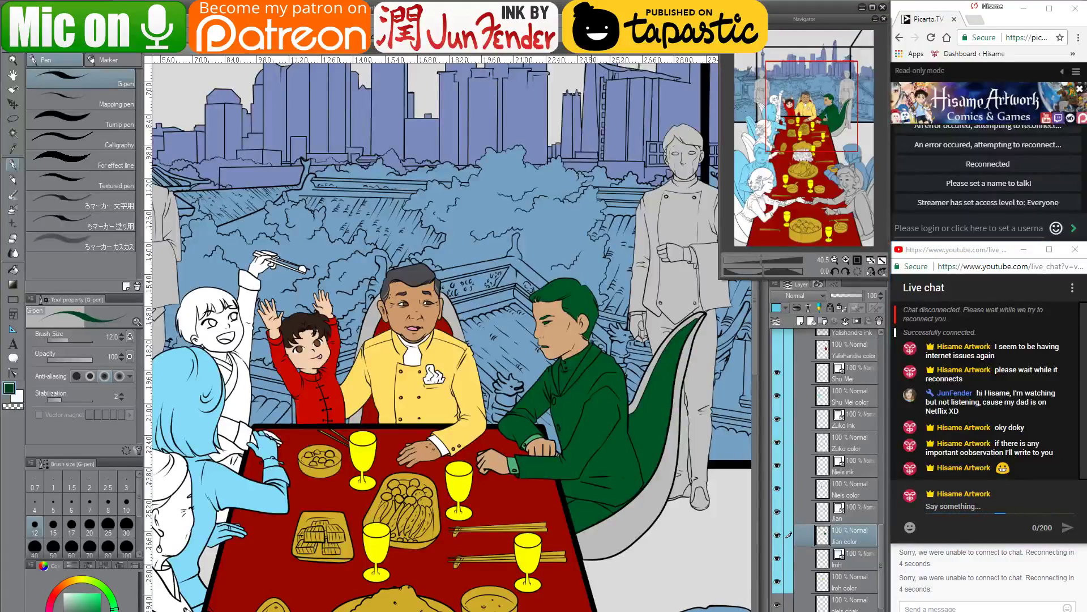
Check the live stream's health in YouTube Creator Studio and return to the drawing
scroll(547, 464, up, 5)
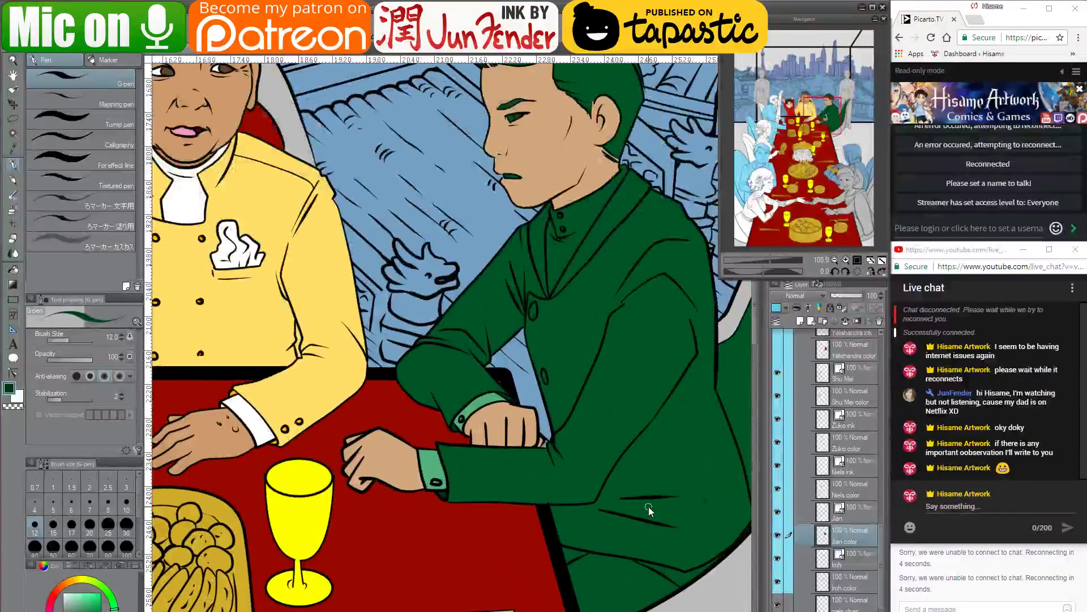
key(alt+Tab)
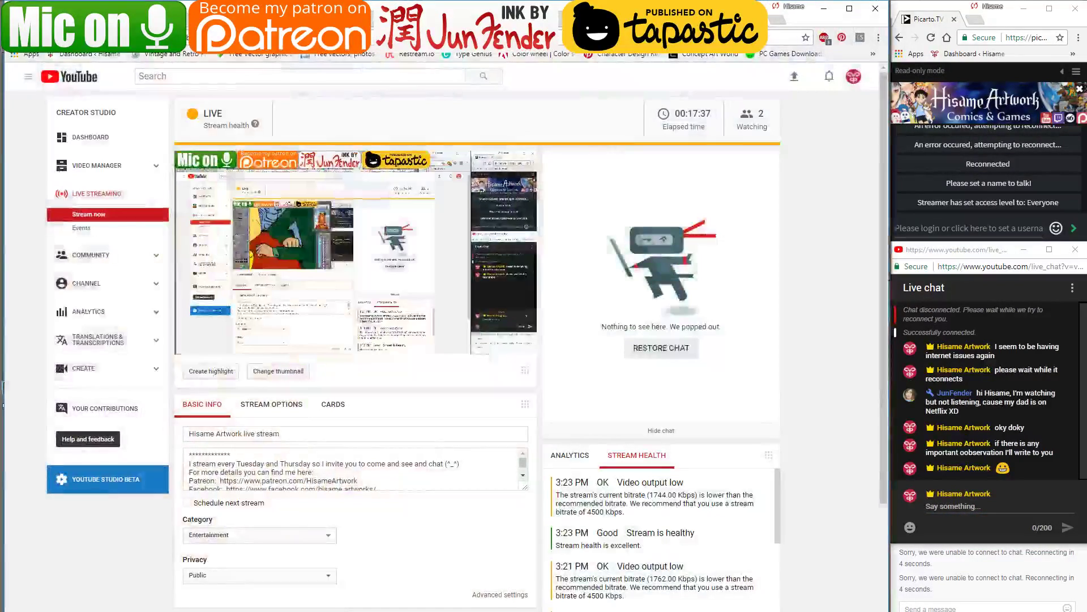
key(alt+Tab)
Sample Jian's skin colour and paint over his green eye and eyebrow with the G-pen enlarged to size 60
drag(580, 201, 561, 393)
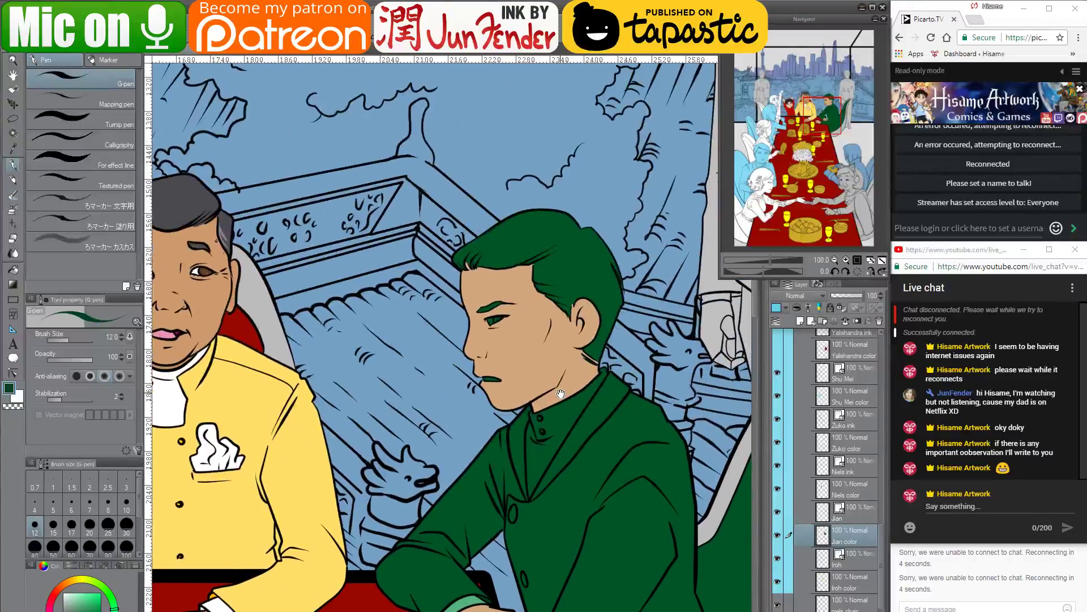
scroll(517, 218, up, 2)
scroll(539, 366, up, 1)
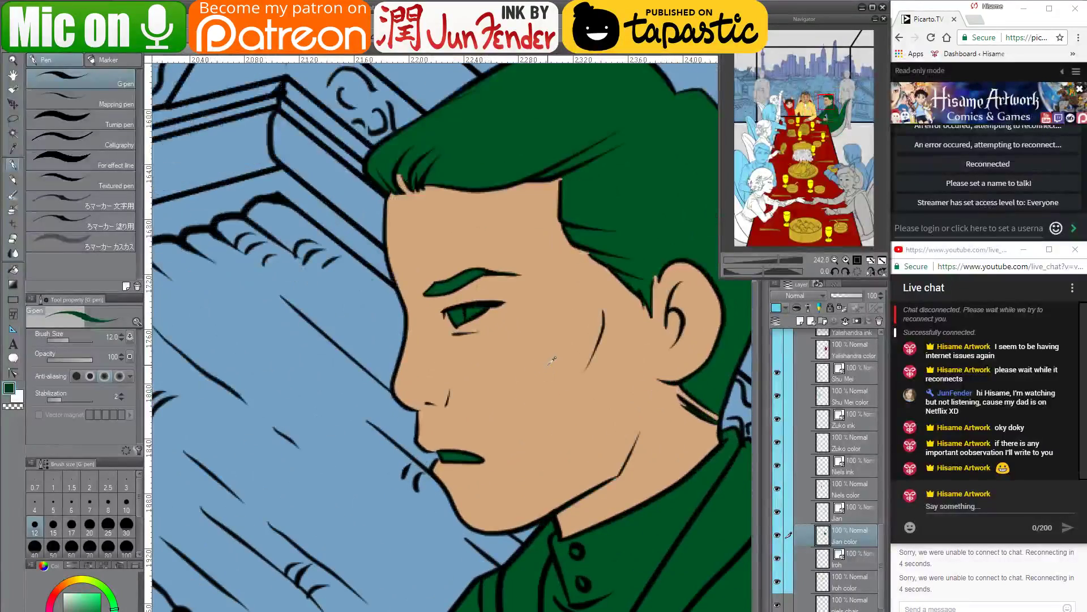
alt+click(547, 364)
key(bracketright)
key(bracketright)
key(bracketright)
key(bracketright)
key(bracketright)
key(bracketright)
key(bracketright)
key(bracketright)
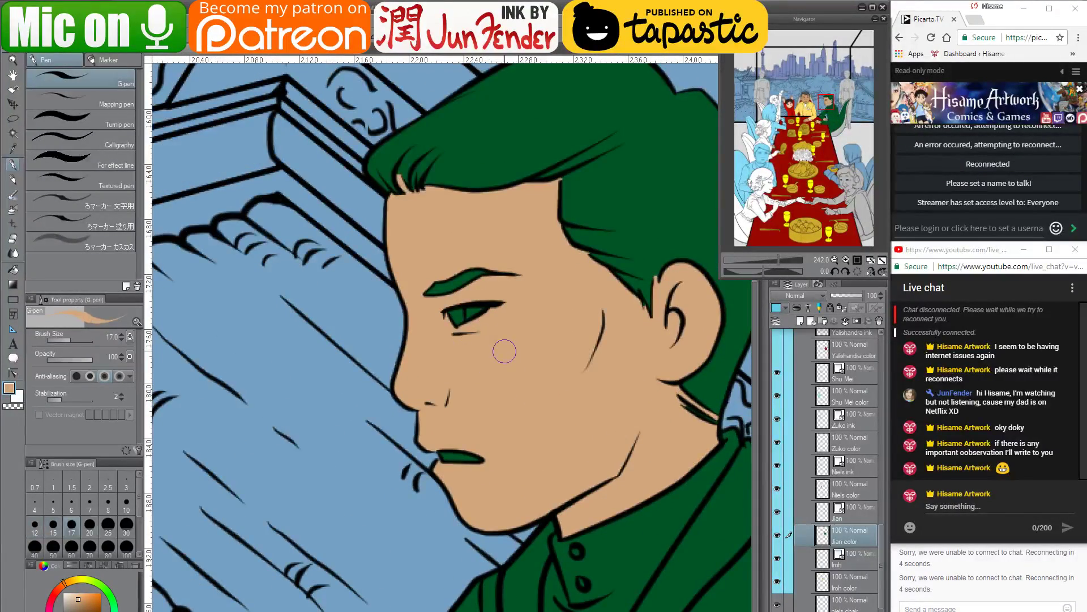
drag(447, 290, 463, 299)
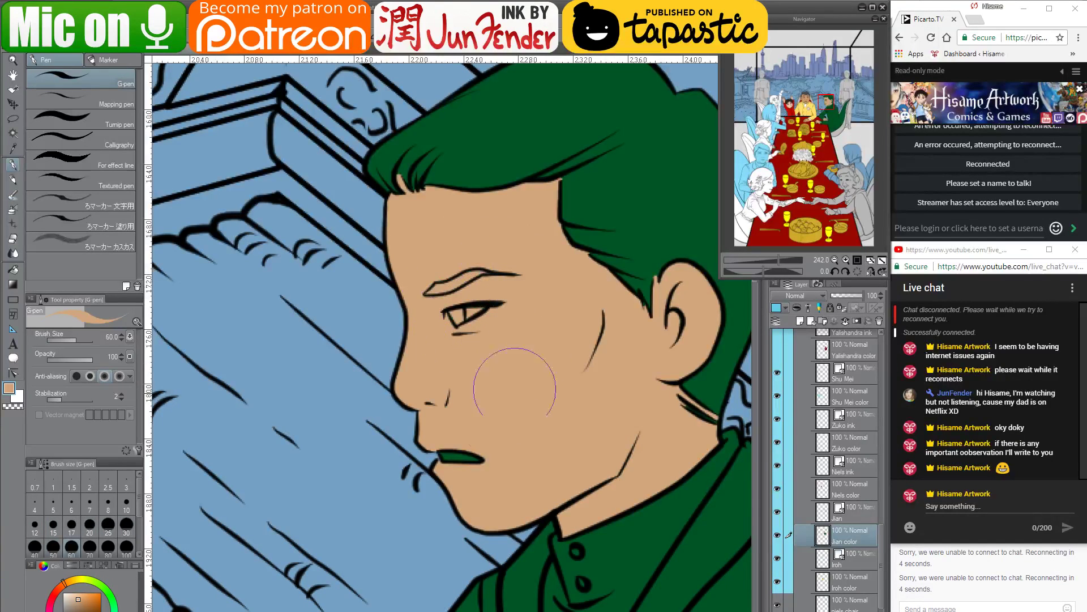
Reduce the G-pen to size 20 and cover the green on Jian's lips and the nape of his neck with skin colour
key(bracketleft)
key(bracketleft)
key(bracketleft)
key(bracketleft)
key(bracketleft)
drag(444, 453, 484, 457)
mouse_move(671, 403)
mouse_down()
mouse_move(710, 433)
mouse_move(702, 426)
mouse_up()
Paint Jian's iris at G-pen size 10 with the brown sampled from the older man's eye, shifted to a yellower hue
scroll(755, 465, down, 6)
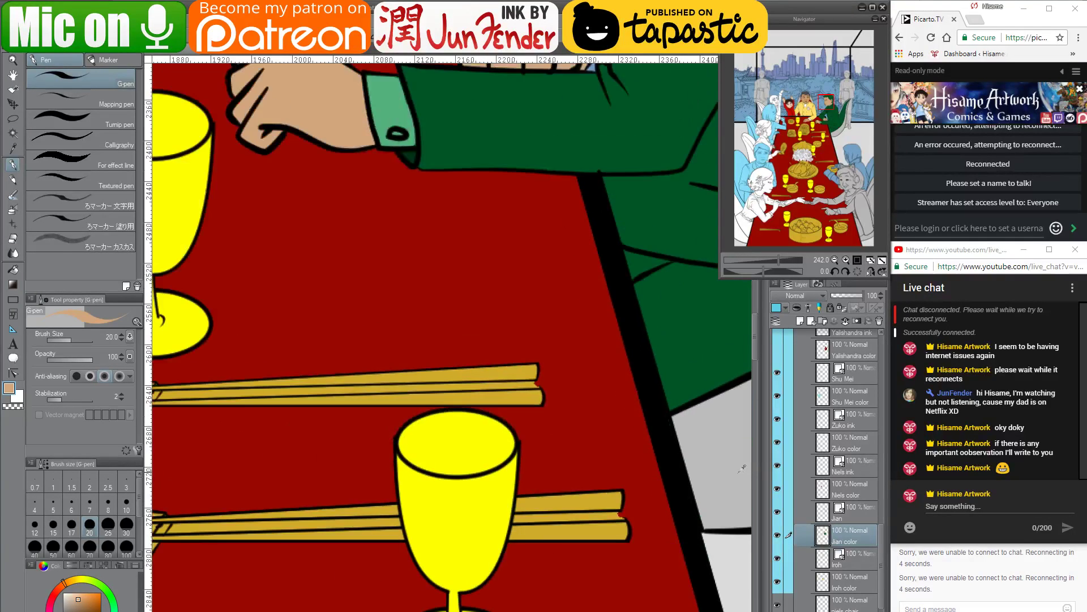
scroll(583, 413, down, 9)
drag(584, 175, 595, 429)
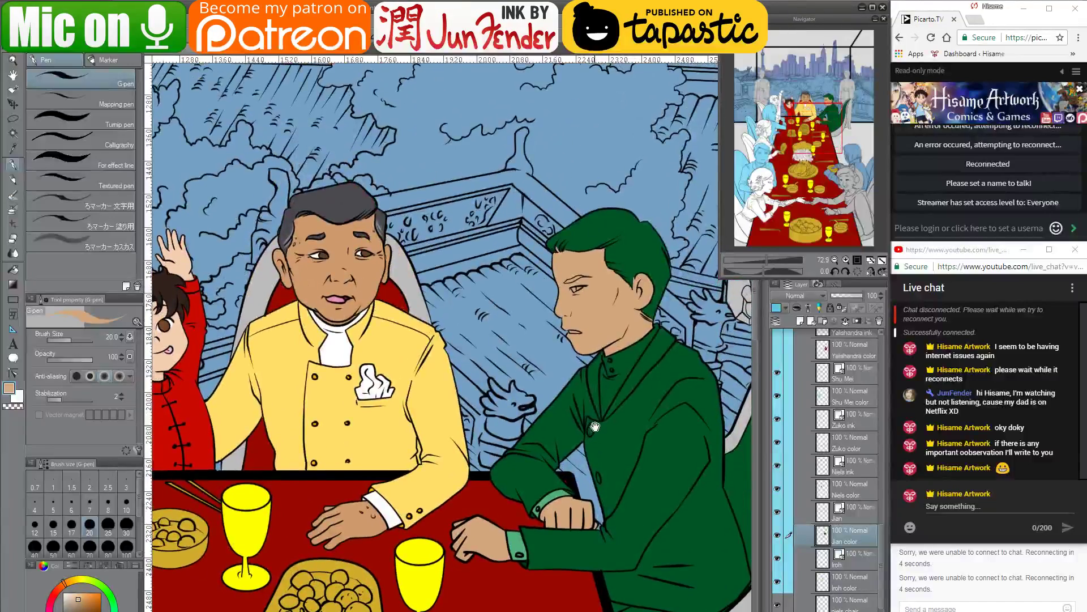
alt+click(367, 253)
scroll(597, 289, up, 7)
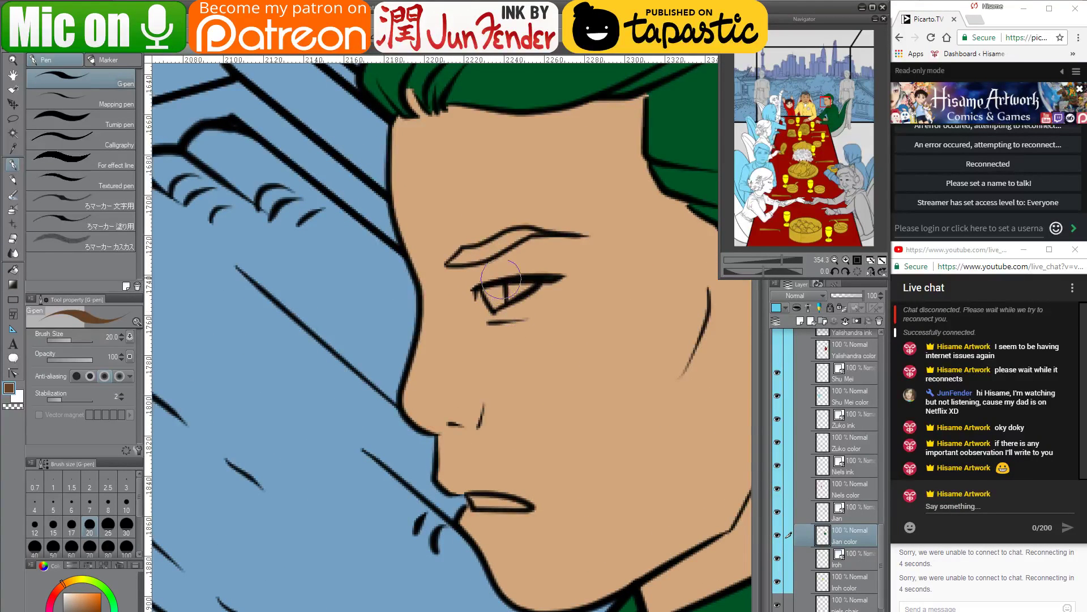
key(bracketleft)
key(bracketleft)
key(bracketleft)
key(bracketleft)
mouse_move(507, 286)
mouse_down()
mouse_move(495, 303)
mouse_move(478, 283)
mouse_up()
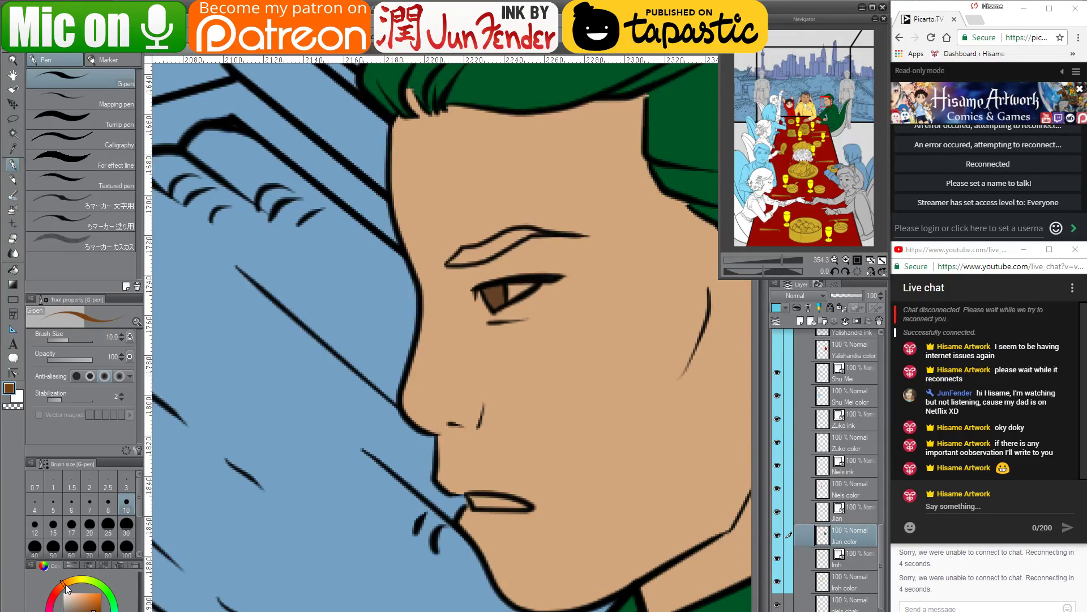
drag(65, 583, 69, 581)
drag(513, 293, 493, 290)
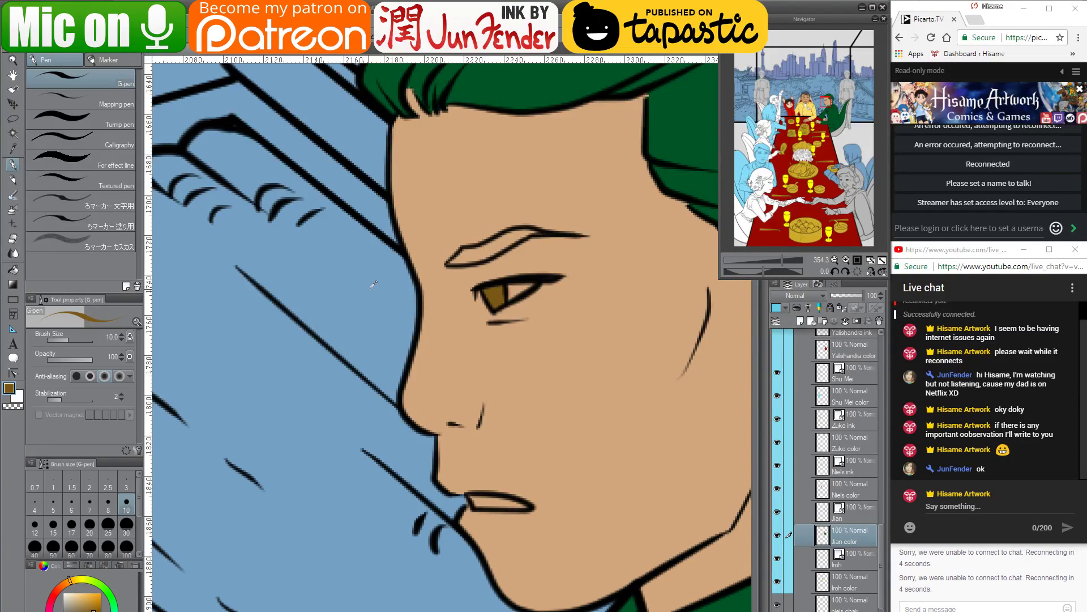
Sample the older man's hair grey, darken it, and paint a patch on top of Jian's hair, enlarging the G-pen to size 40
scroll(465, 497, down, 5)
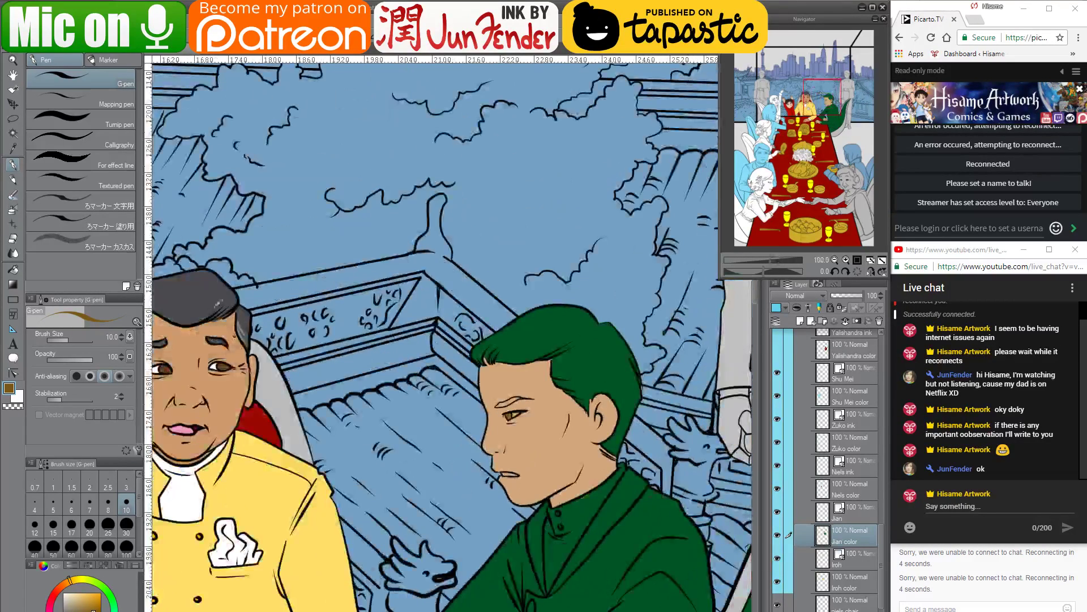
alt+click(232, 300)
scroll(567, 385, up, 5)
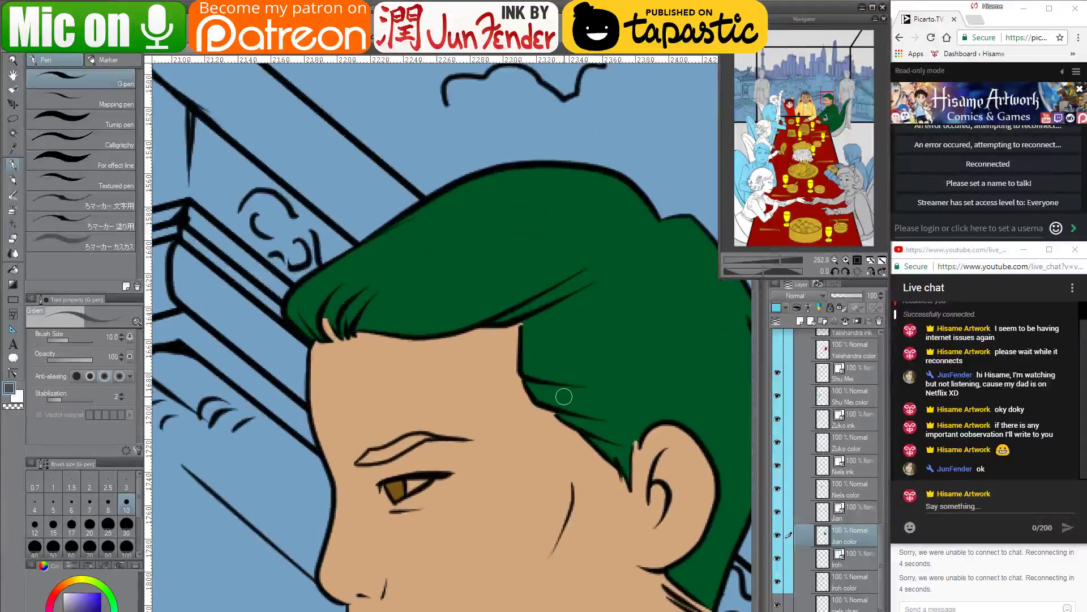
drag(490, 420, 421, 336)
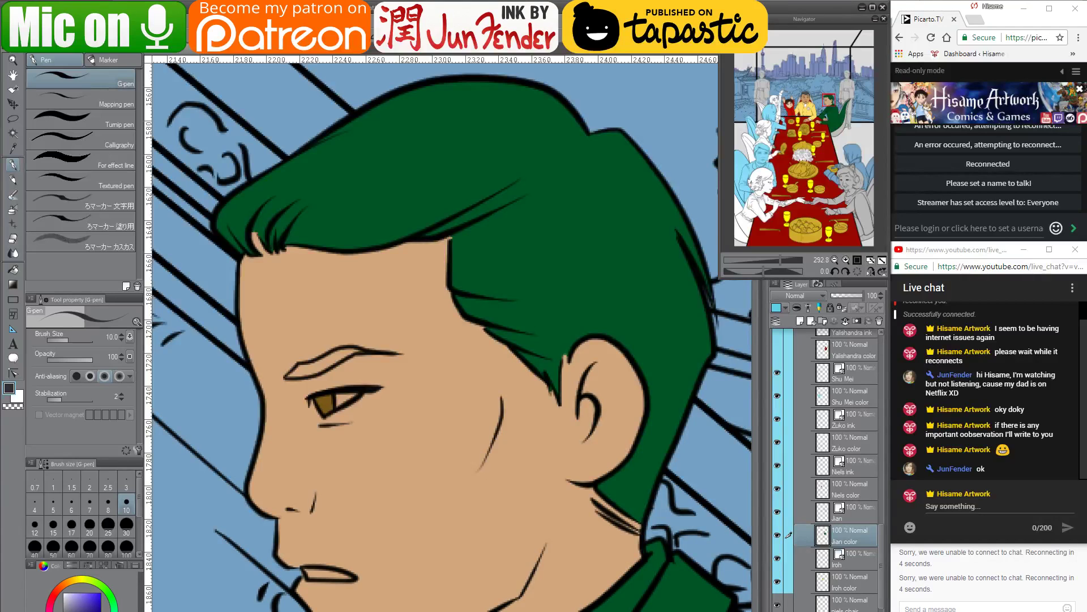
drag(443, 138, 526, 179)
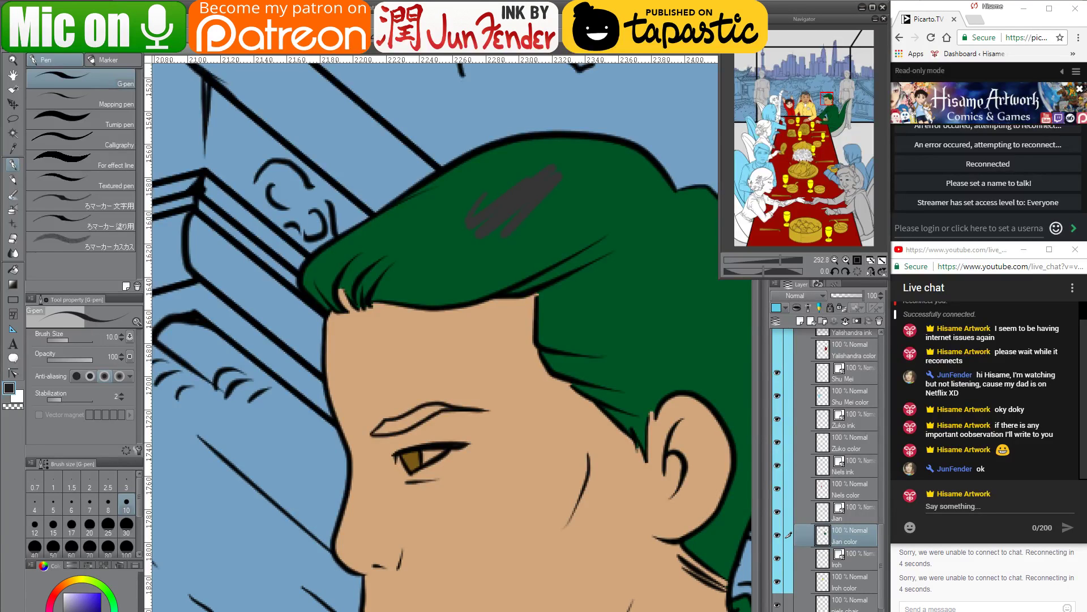
mouse_move(517, 183)
mouse_down()
mouse_move(553, 173)
mouse_move(529, 217)
mouse_move(470, 247)
mouse_move(498, 236)
mouse_move(473, 206)
mouse_move(606, 226)
mouse_up()
key(bracketright)
key(bracketright)
key(bracketright)
key(bracketright)
key(bracketright)
key(bracketright)
key(bracketright)
Fill the remaining green areas of Jian's hair with the dark grey, referring only to the editing layer
click(12, 269)
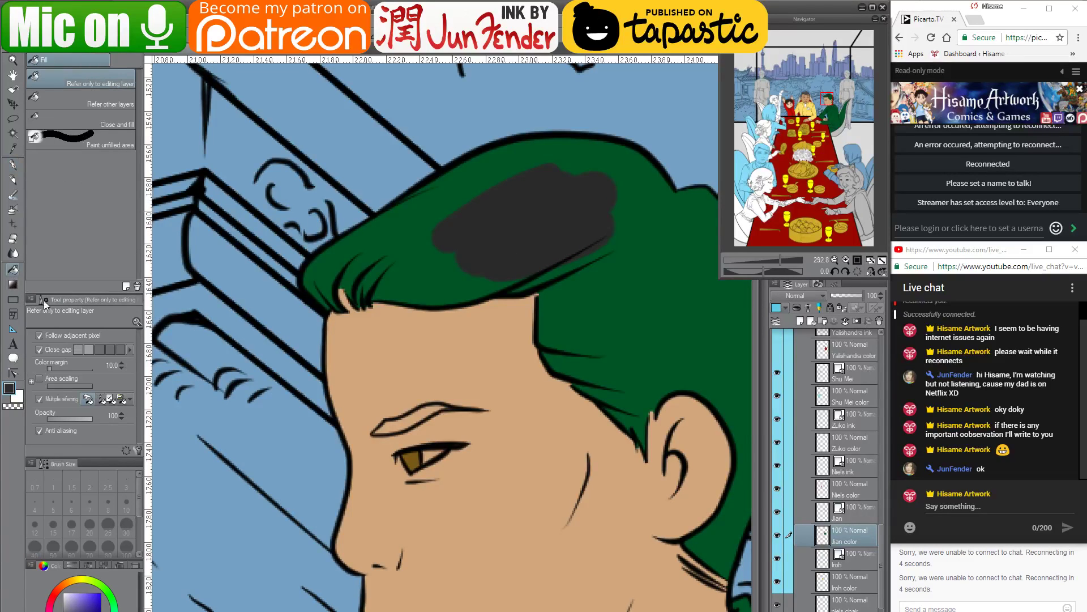
click(638, 322)
drag(626, 316, 497, 318)
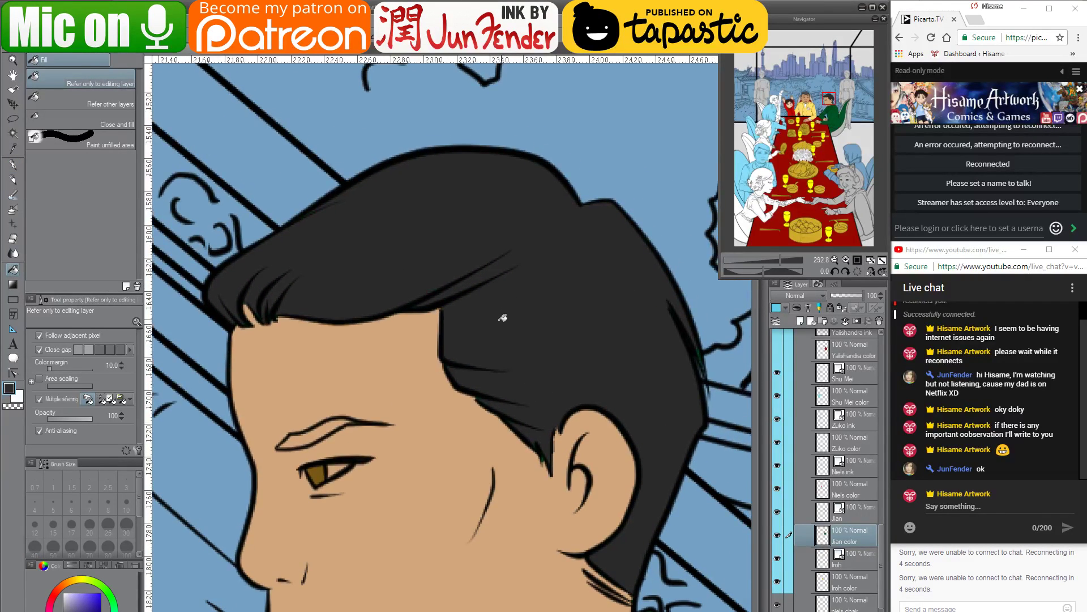
click(505, 319)
Paint the leftover gaps in Jian's fringe and sideburn and his eyebrow dark grey with the G-pen at size 12
click(12, 164)
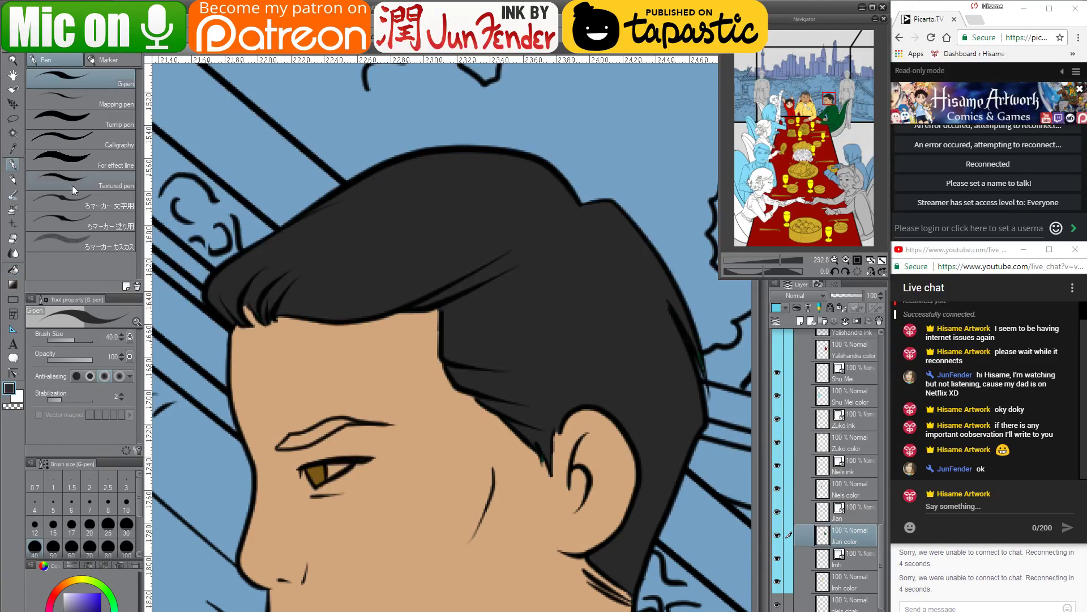
key([)
key([)
key([)
key([)
drag(246, 306, 257, 320)
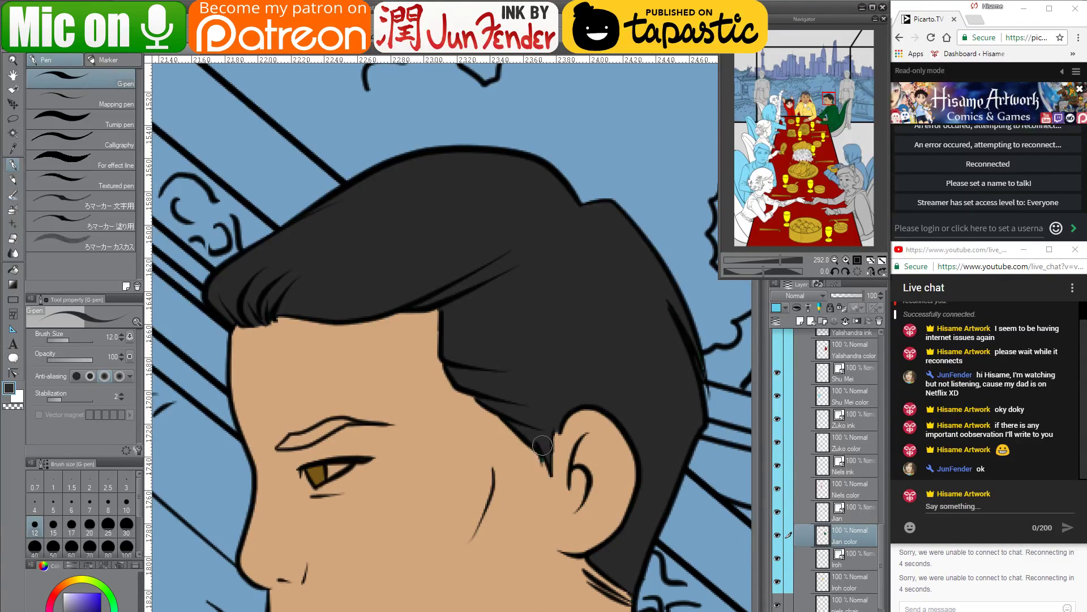
mouse_move(538, 478)
mouse_down()
mouse_move(555, 320)
mouse_move(571, 337)
mouse_up()
drag(622, 430, 659, 454)
drag(411, 380, 532, 429)
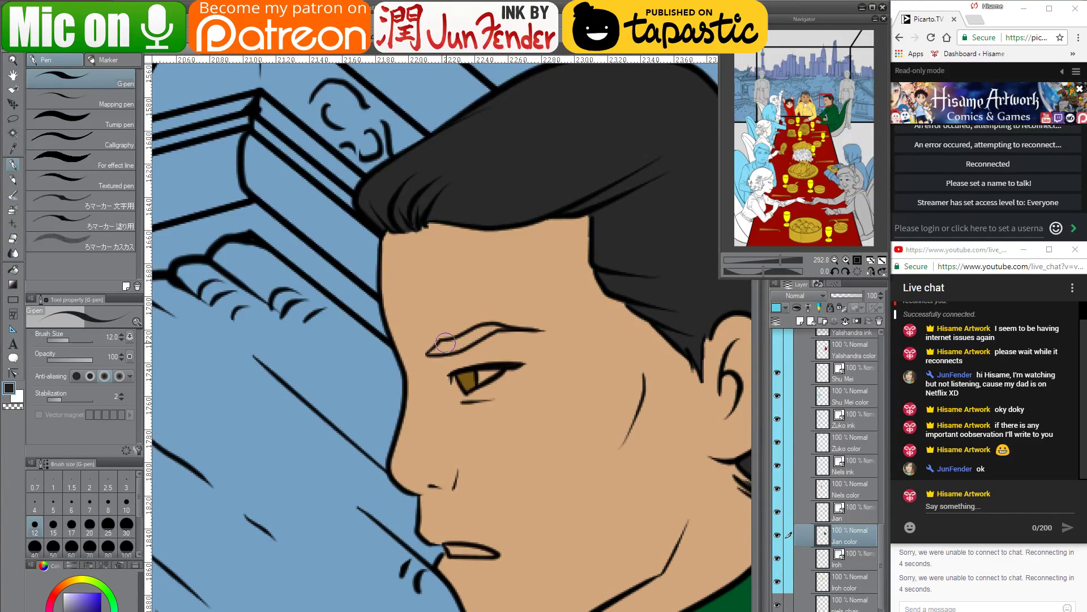
mouse_move(445, 342)
mouse_down()
mouse_move(428, 352)
mouse_move(503, 327)
mouse_move(450, 340)
mouse_up()
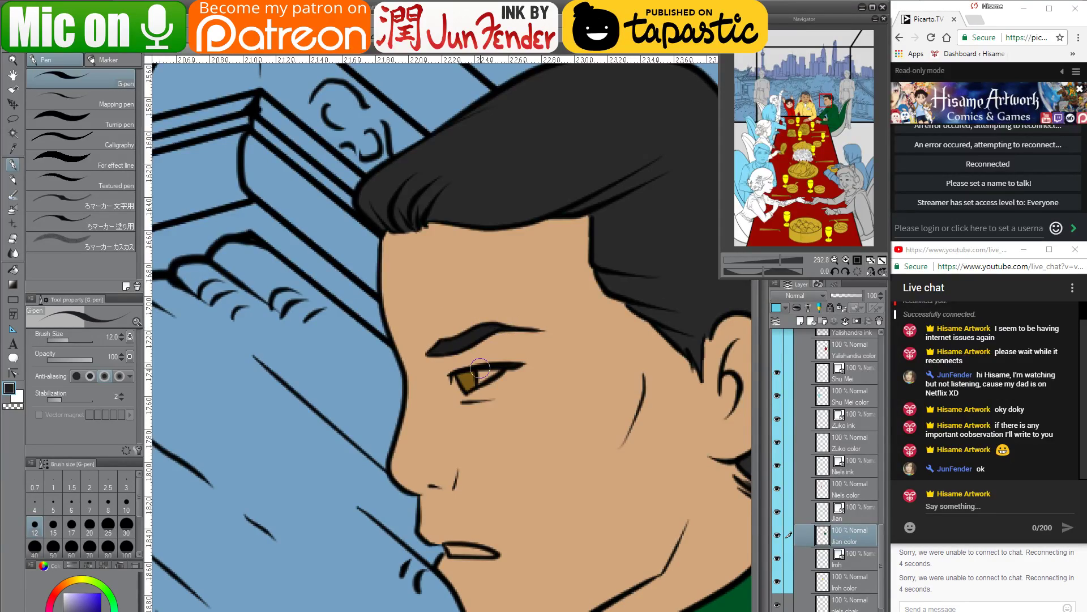
Paint Jian's lips light pink using the colour sampled from the child's tongue
scroll(565, 391, down, 2)
scroll(600, 531, down, 5)
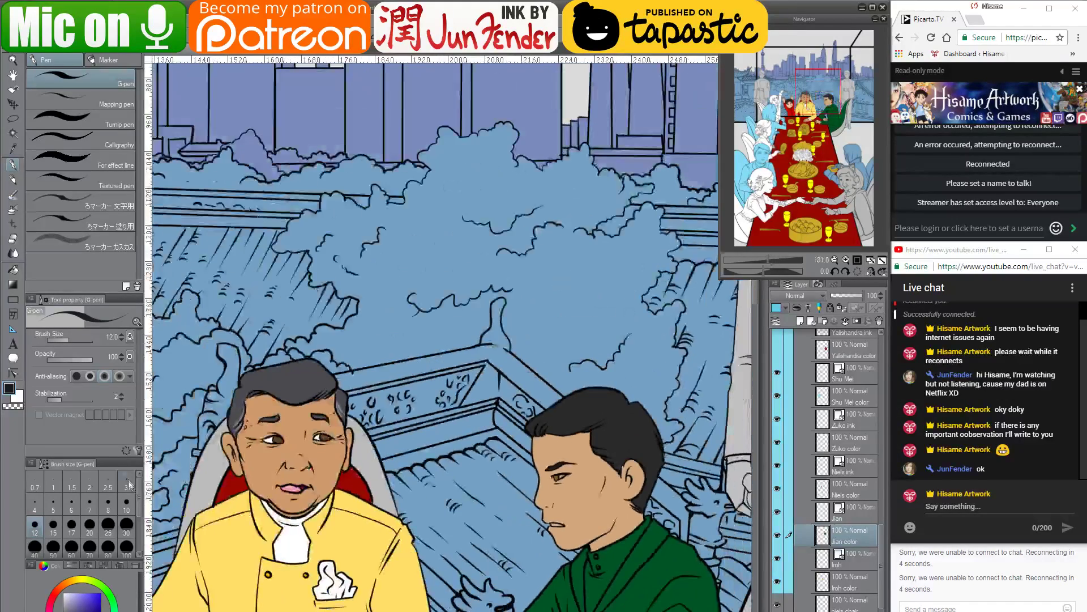
alt+click(295, 486)
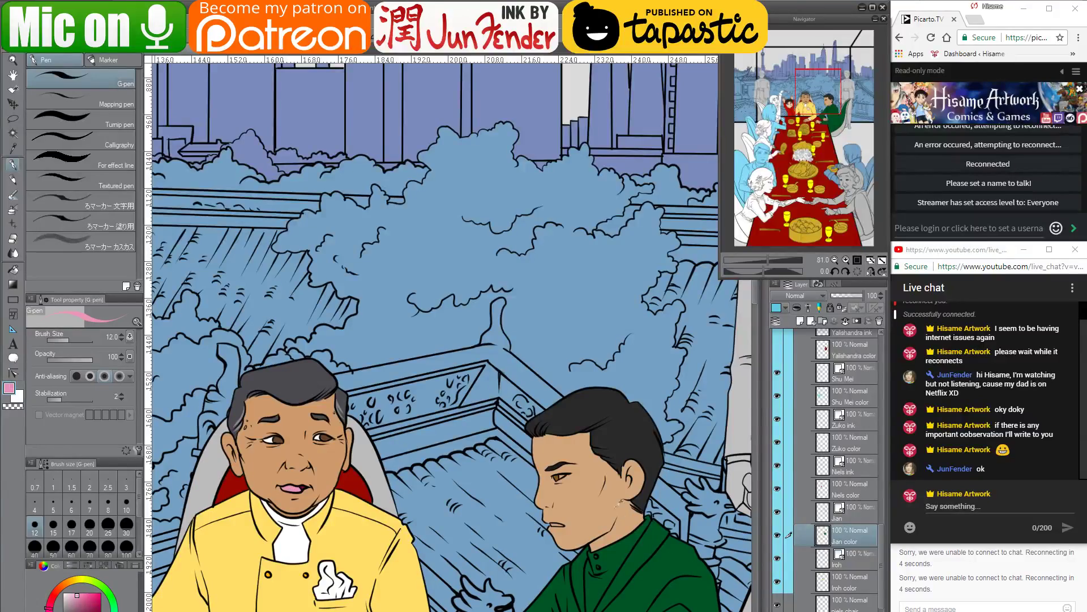
drag(433, 406, 563, 226)
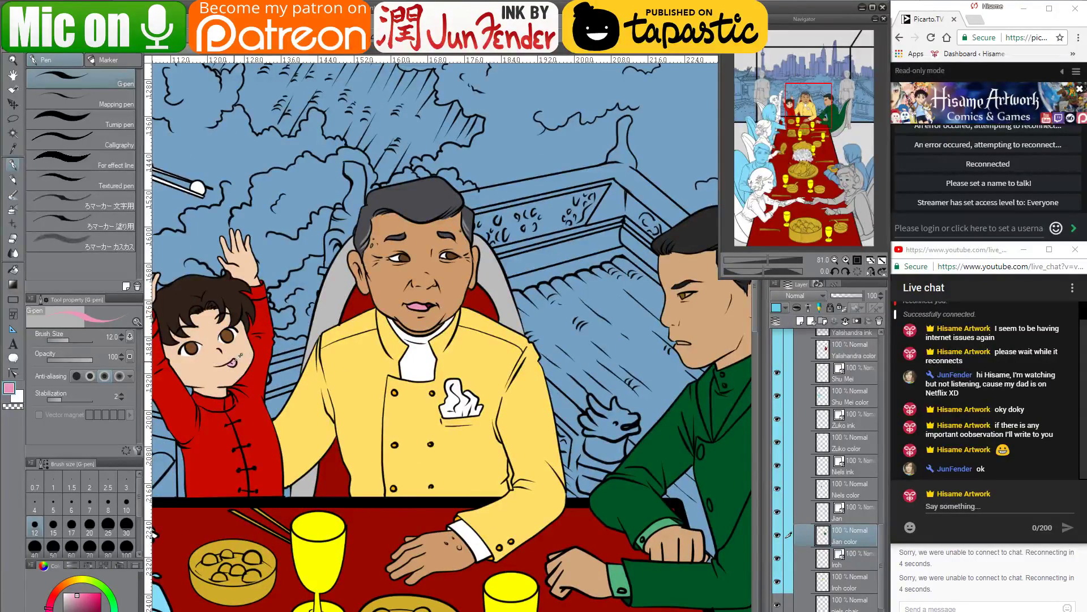
alt+click(235, 360)
drag(712, 395, 578, 448)
scroll(613, 349, up, 1)
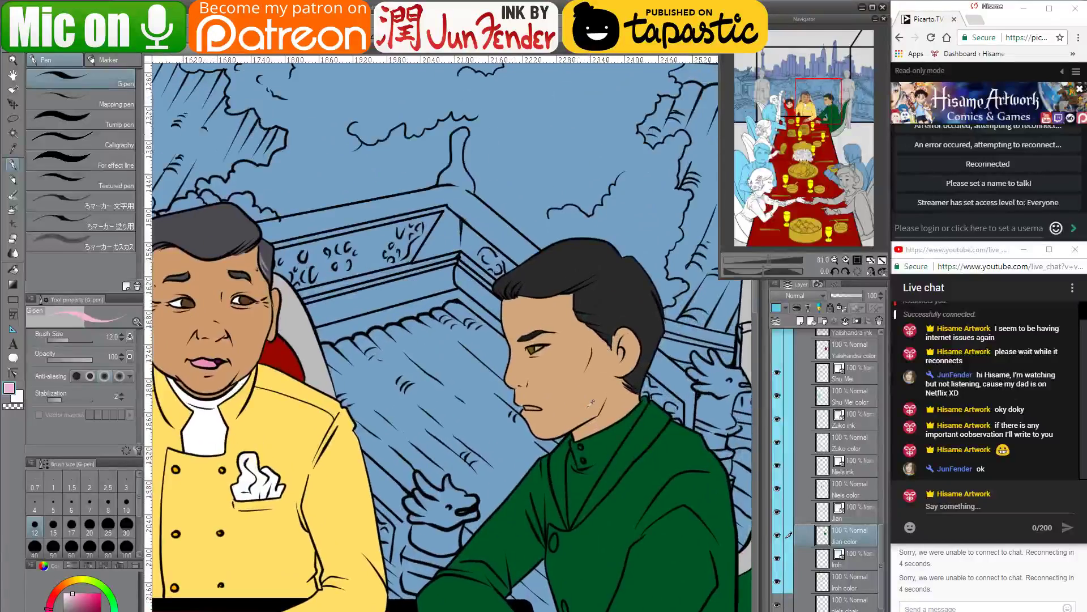
scroll(590, 403, up, 6)
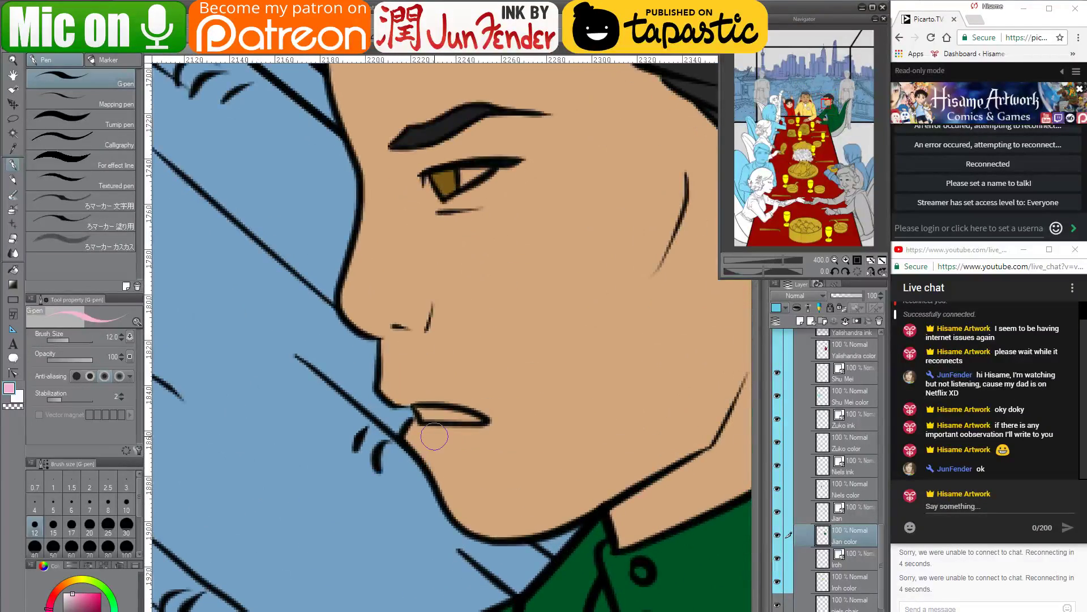
drag(426, 406, 486, 416)
Choose white as the drawing colour and paint the white of Jian's eye beside the iris
mouse_move(527, 209)
mouse_down()
mouse_move(538, 381)
mouse_move(559, 395)
mouse_up()
click(63, 592)
click(494, 364)
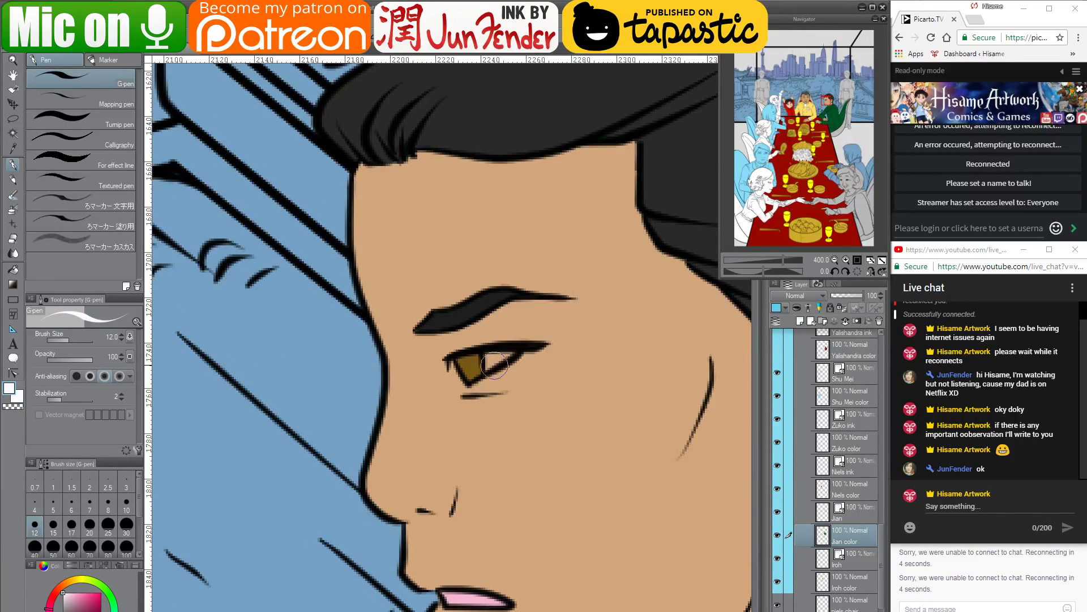
Finish the white patch in the outer part of Jian's eye and sample the skin tone from his cheek
mouse_move(495, 365)
mouse_down()
mouse_move(517, 353)
mouse_move(493, 368)
mouse_up()
alt+click(477, 447)
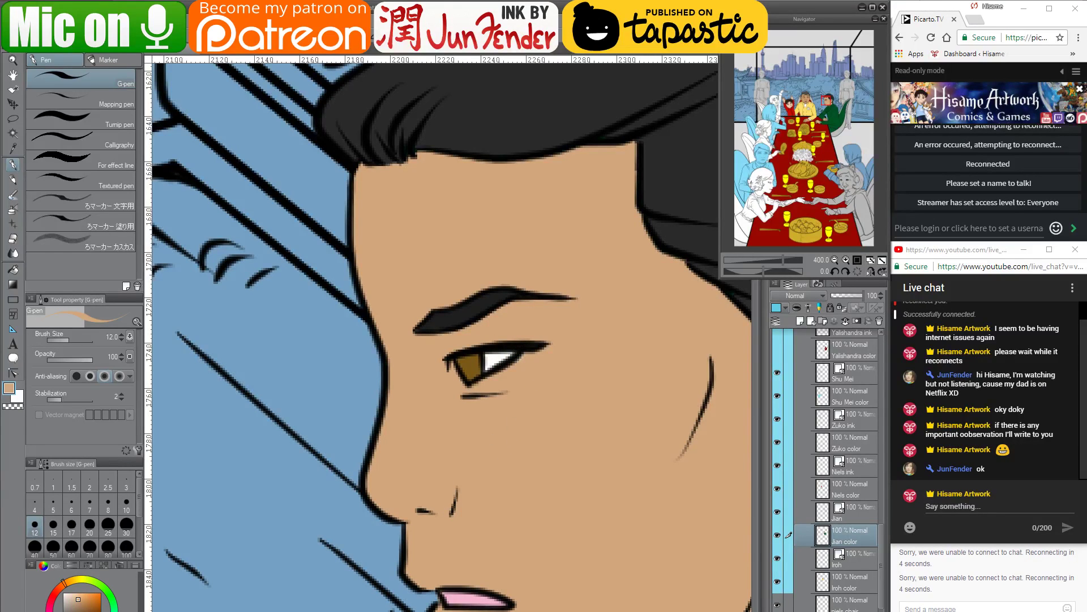
scroll(509, 342, down, 8)
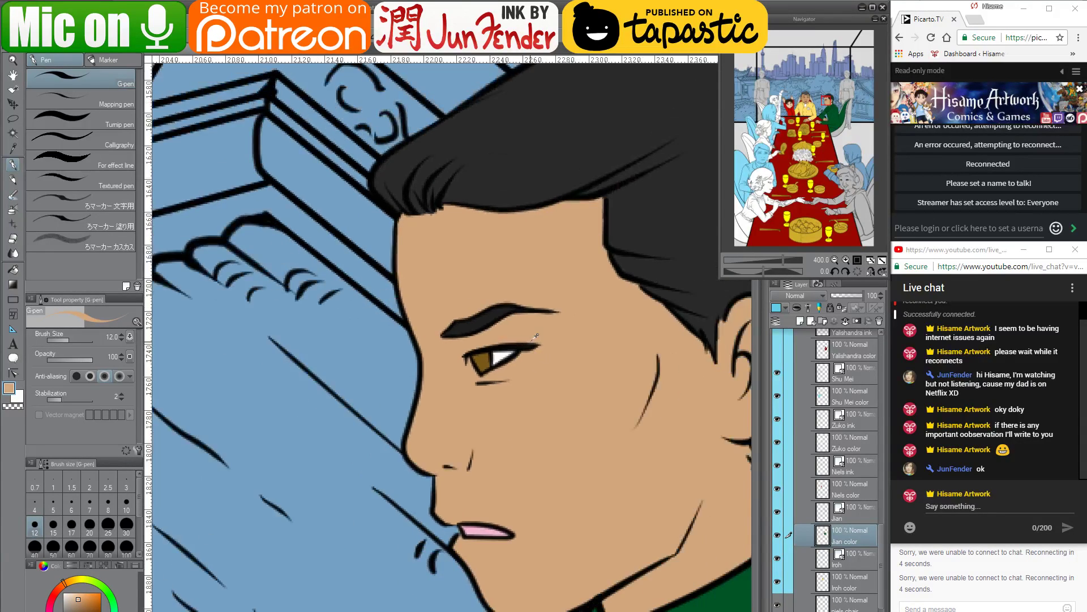
scroll(535, 339, down, 3)
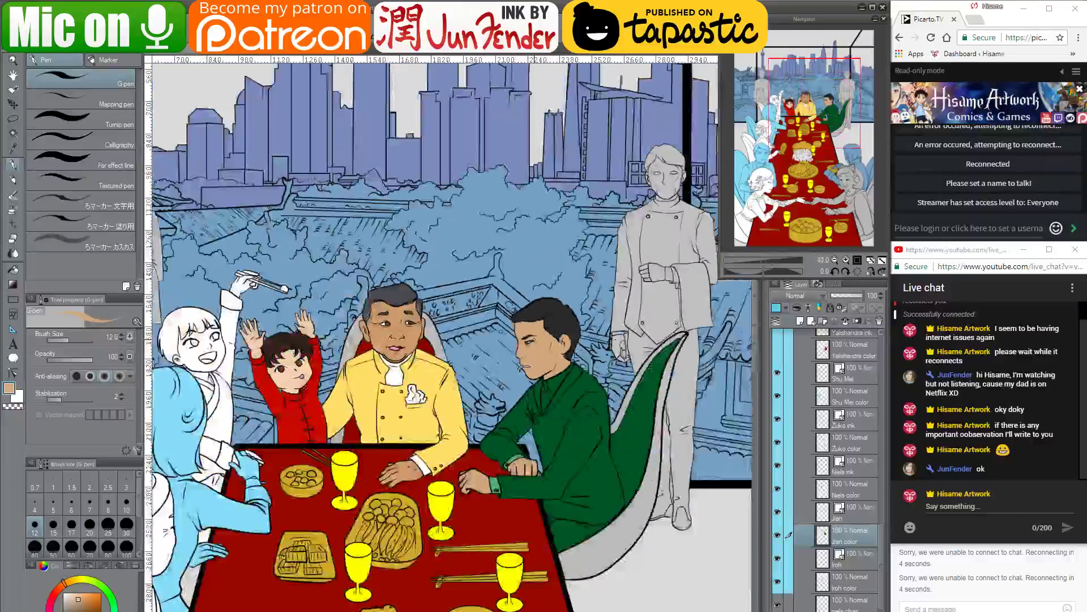
Sample the green of Jian's cuff and check his outfit against the holiday_new year illustration
alt+click(498, 479)
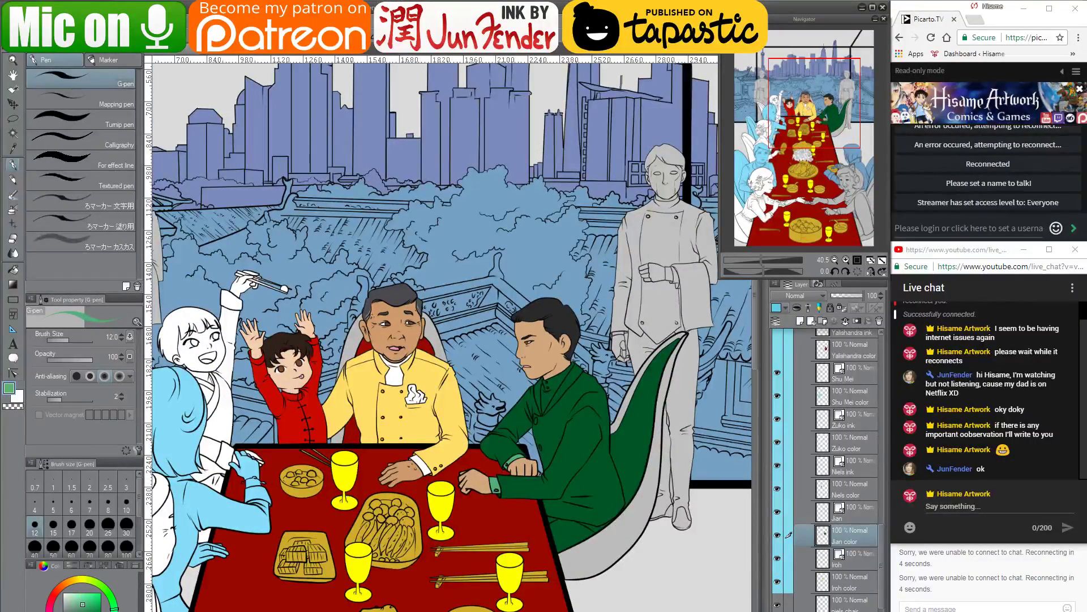
click(179, 56)
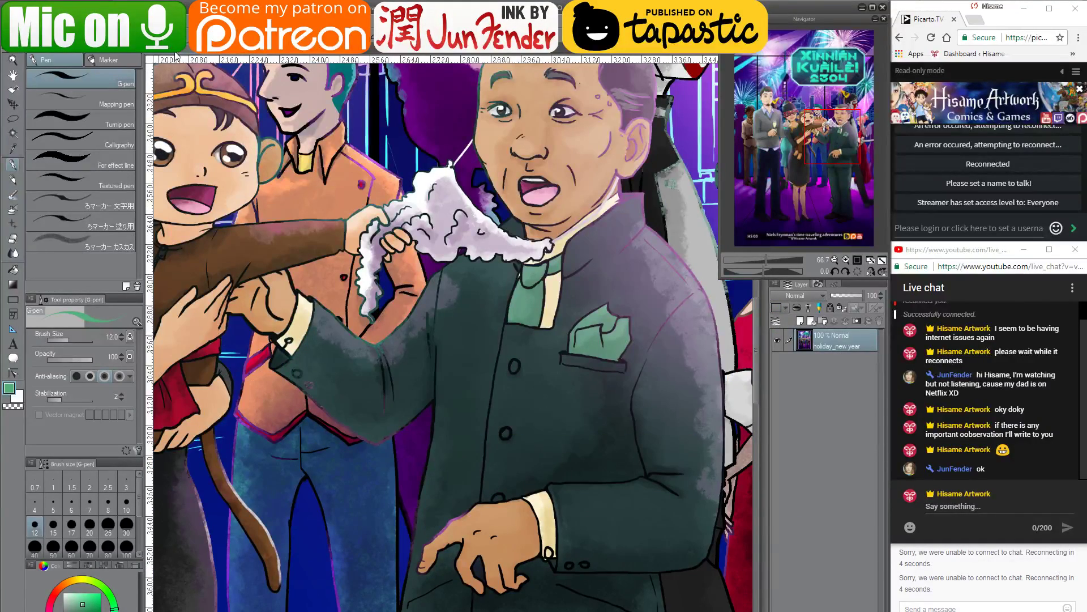
click(176, 56)
scroll(535, 508, up, 4)
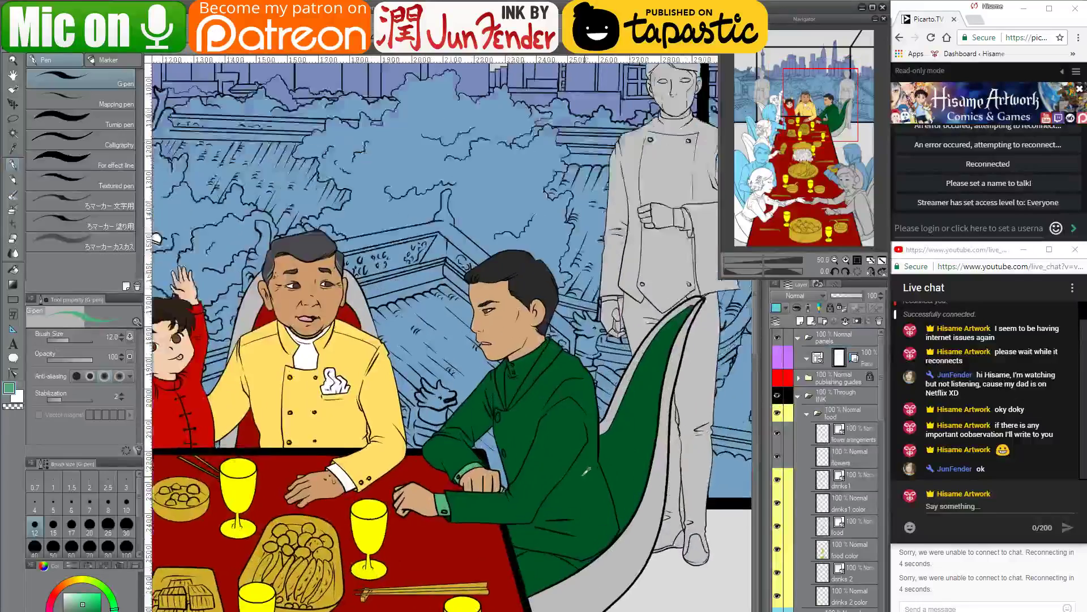
Recolour Jian's jacket and trousers with a warmer dark green derived from the jacket colour, filling only the editing layer
drag(556, 475, 626, 396)
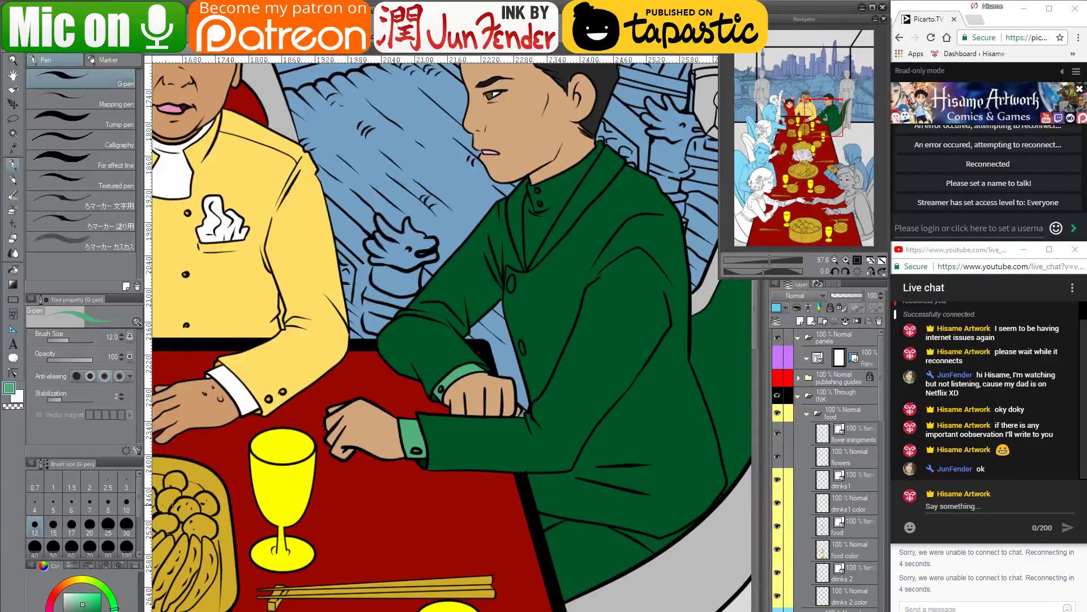
alt+click(489, 439)
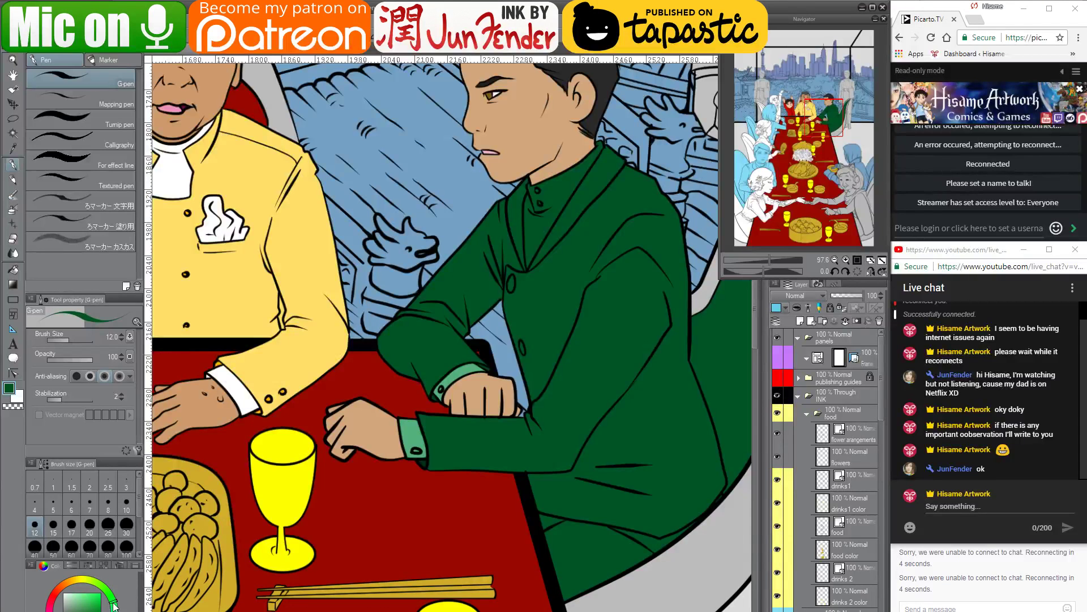
click(13, 270)
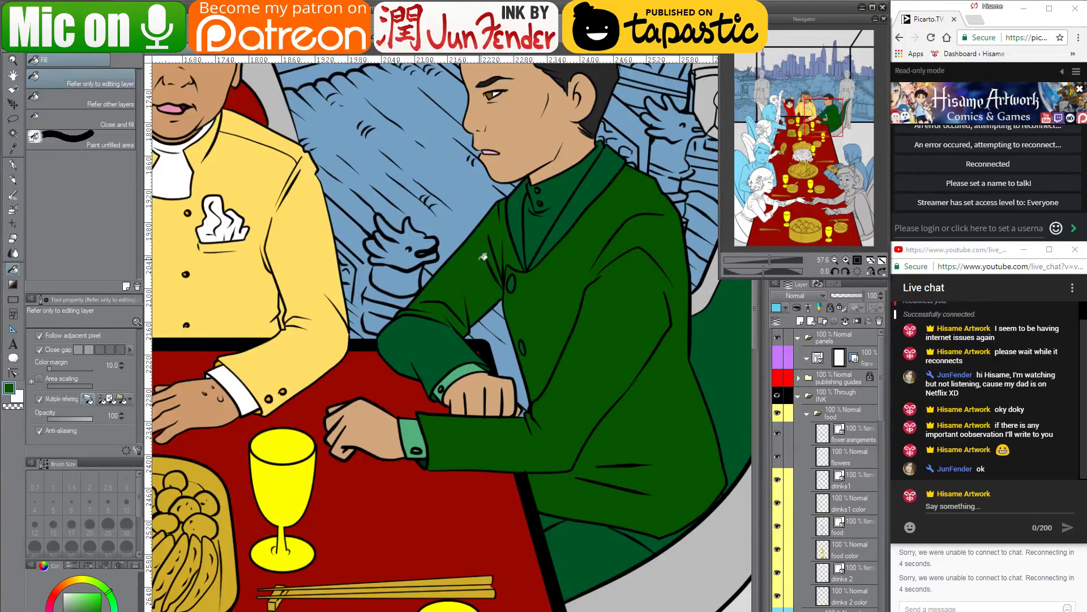
click(442, 341)
drag(606, 362, 495, 399)
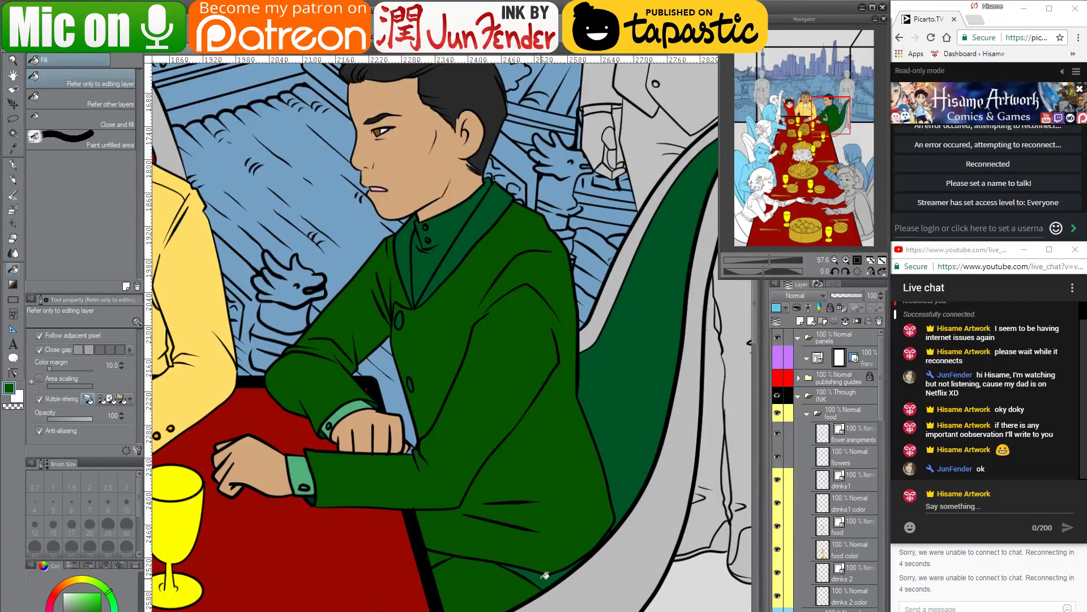
Fill Jian's shirt and both cuffs with a yellowish light green based on the cuff colour, undoing the stray fill on his trousers
alt+click(349, 408)
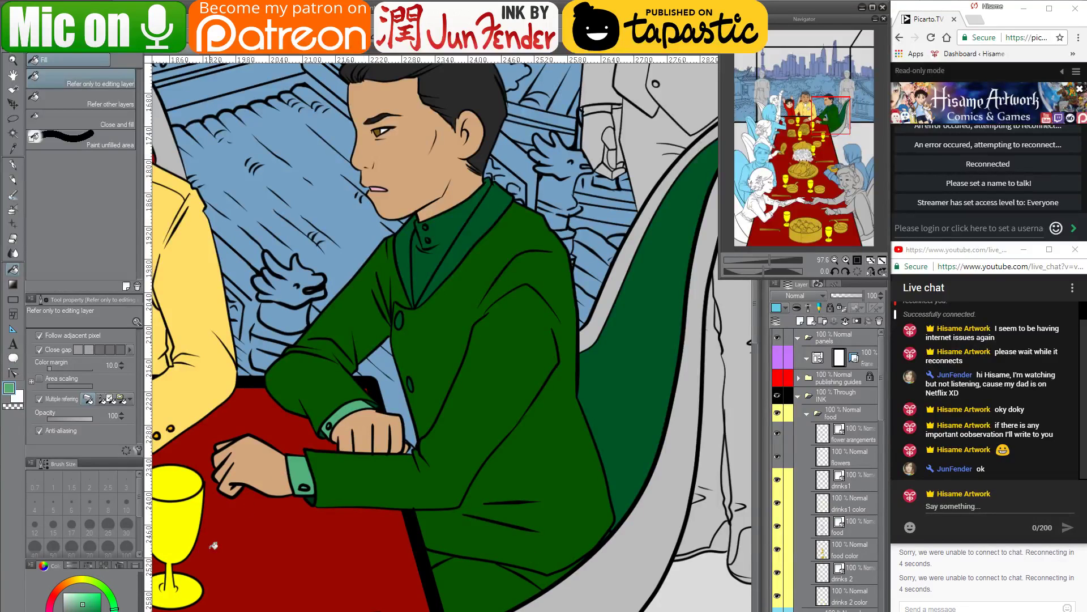
drag(114, 607, 96, 584)
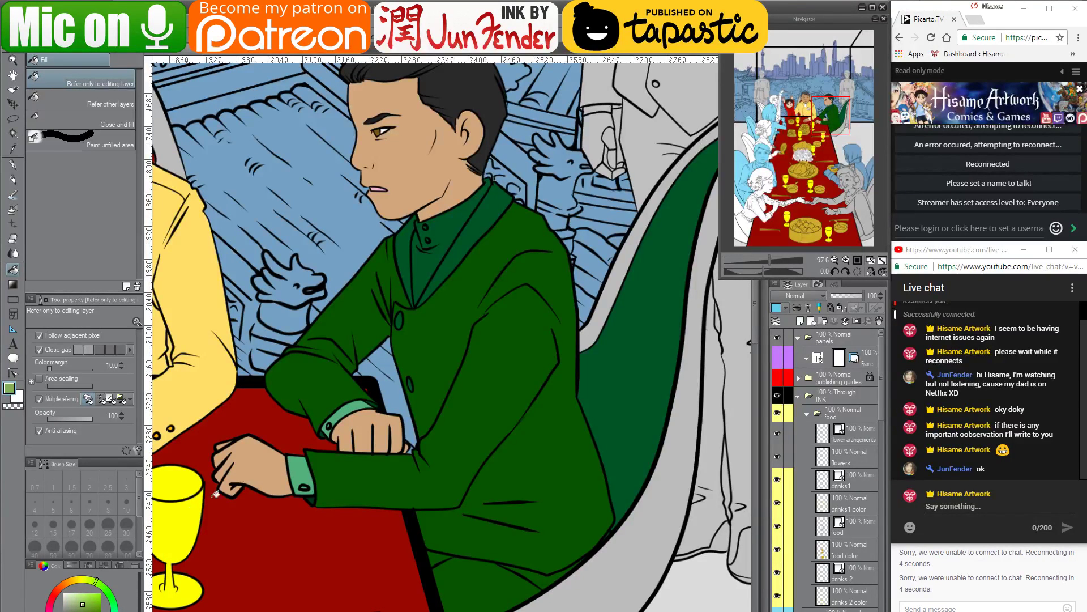
click(300, 468)
click(354, 406)
click(536, 573)
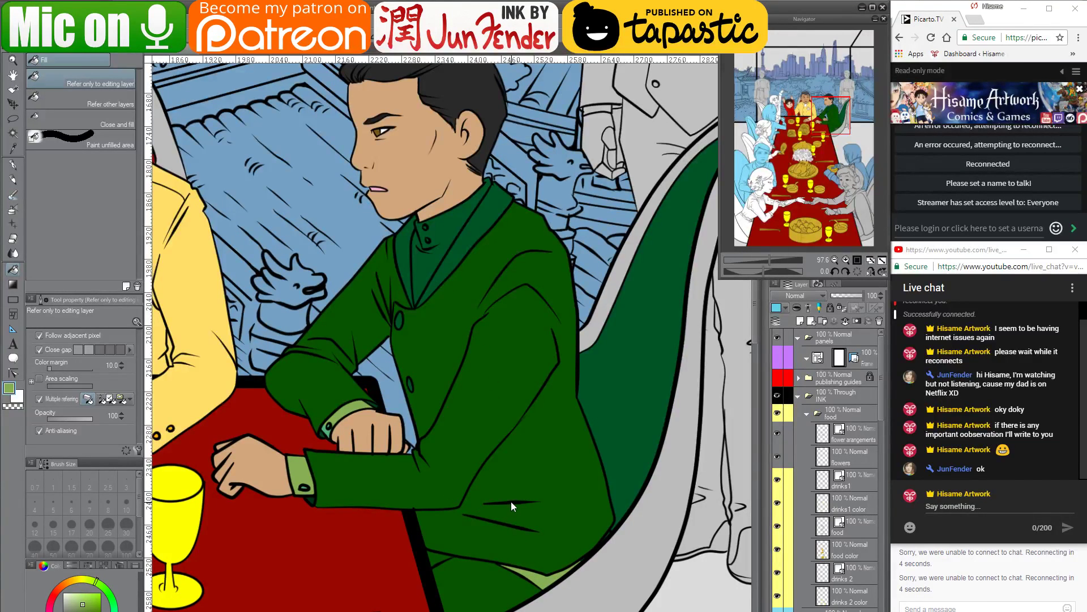
key(ctrl+z)
click(433, 255)
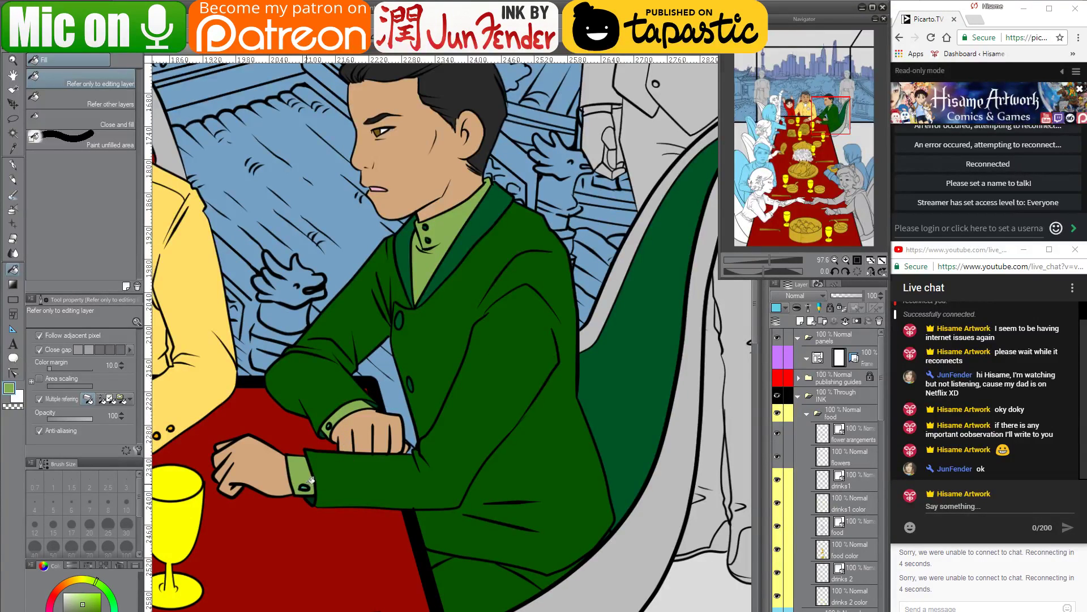
Fill the green back of Jian's chair with the dark red sampled from the neighbouring chair
drag(561, 348, 706, 378)
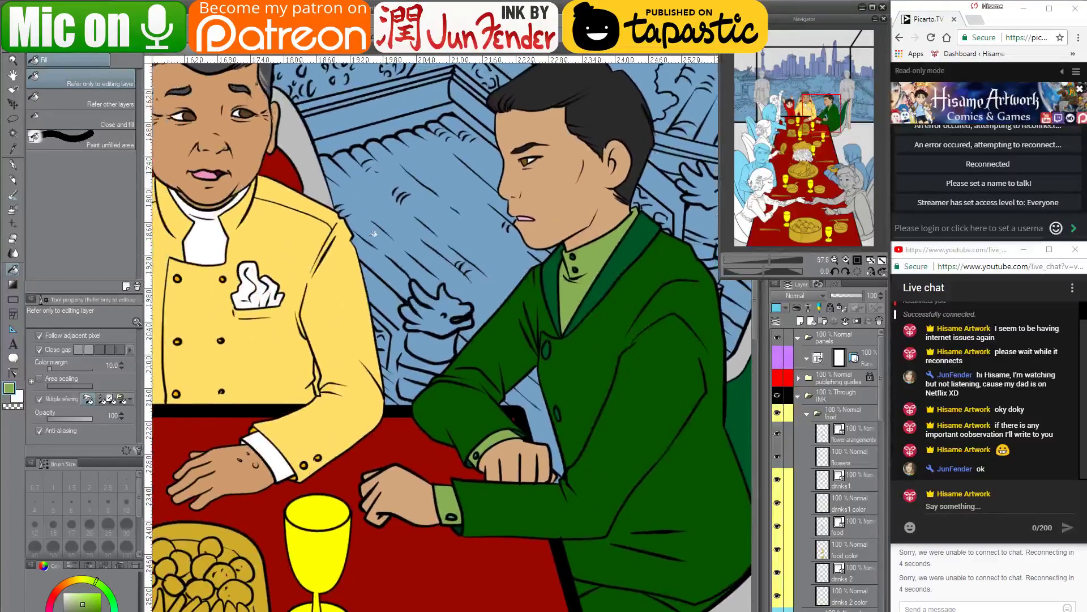
alt+click(285, 165)
drag(660, 468, 475, 413)
drag(599, 319, 596, 386)
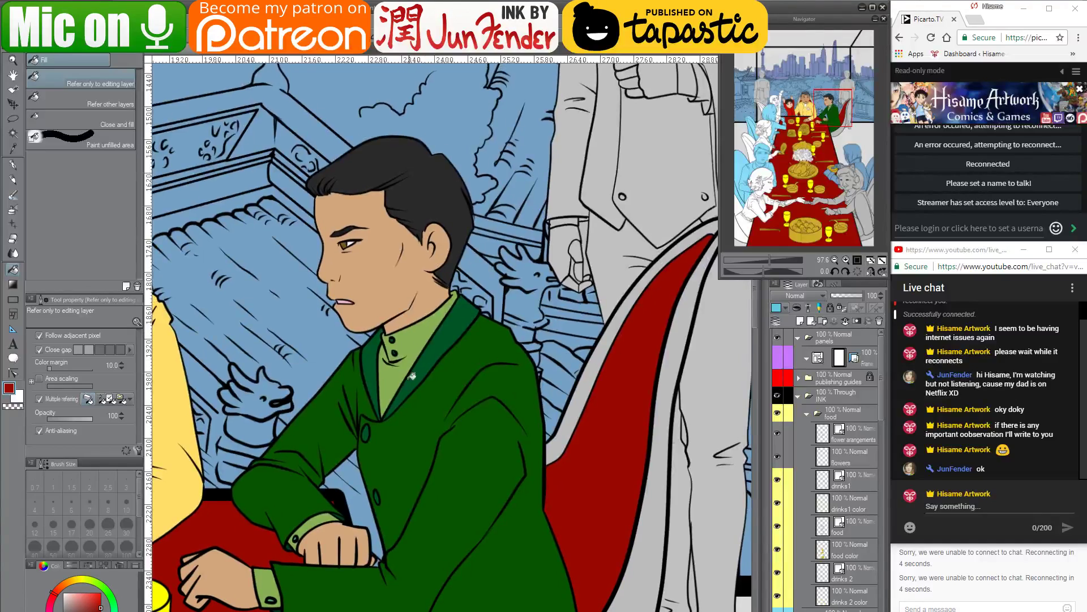
Fill both lapels and the front buttons of Jian's jacket with a lighter bluish green based on the lapel colour
drag(415, 394, 499, 309)
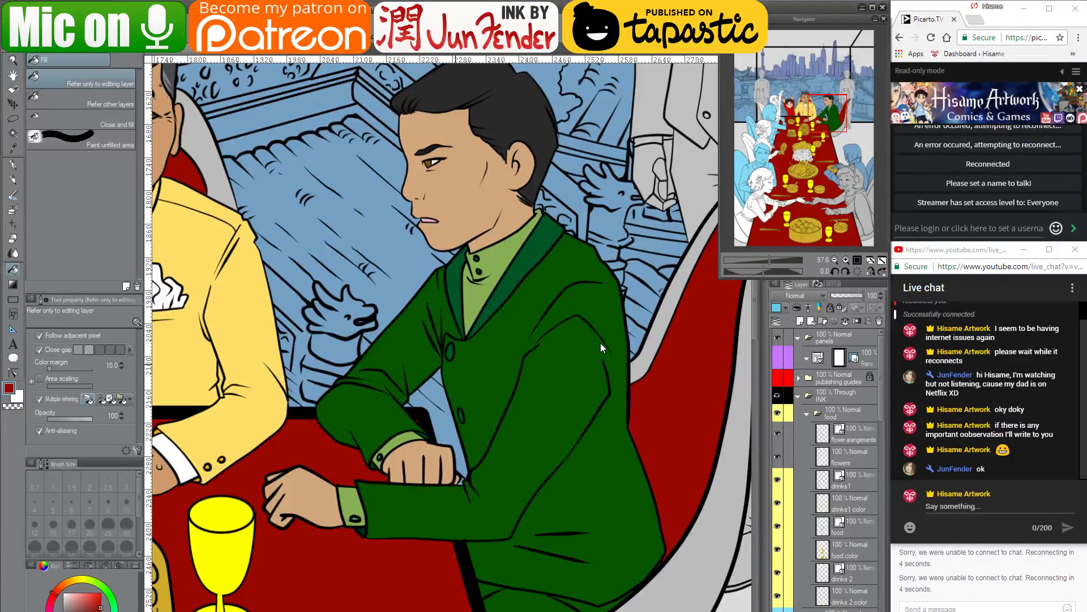
scroll(600, 342, down, 3)
scroll(527, 317, up, 3)
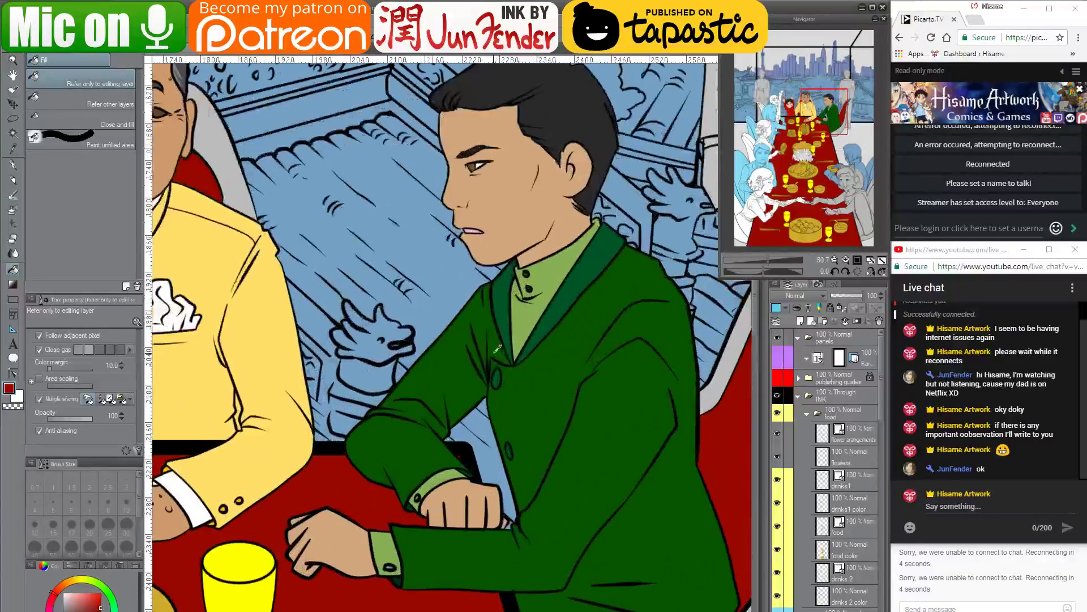
scroll(550, 403, up, 2)
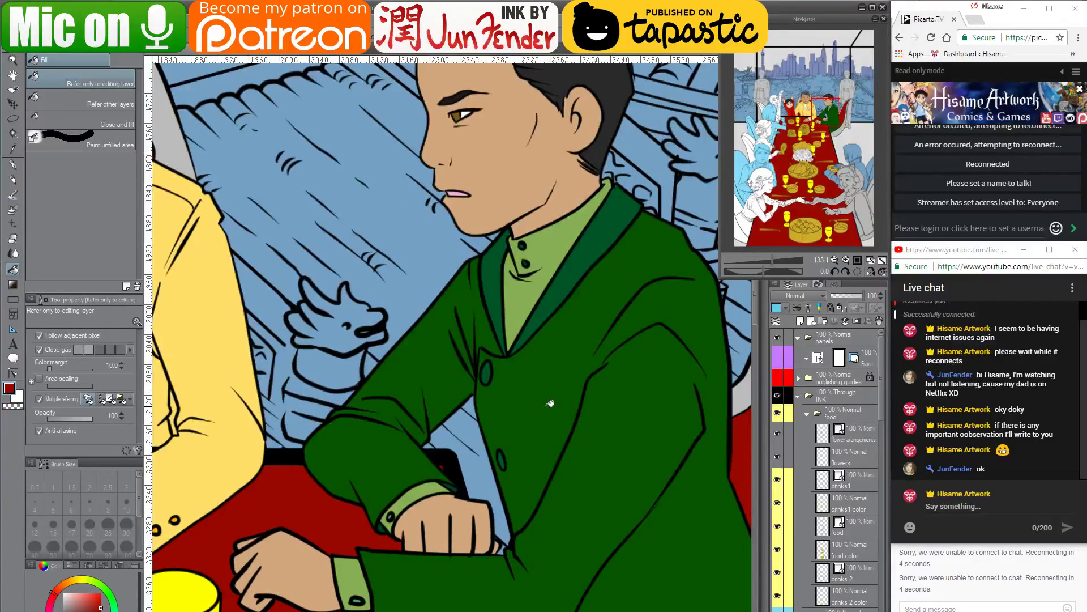
alt+click(564, 277)
click(550, 302)
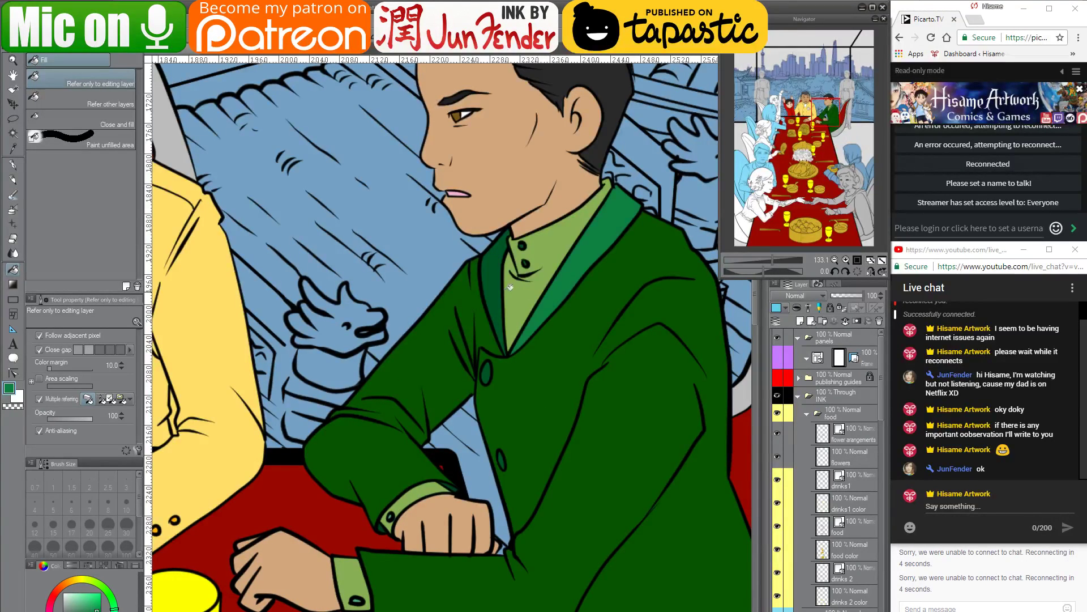
click(505, 312)
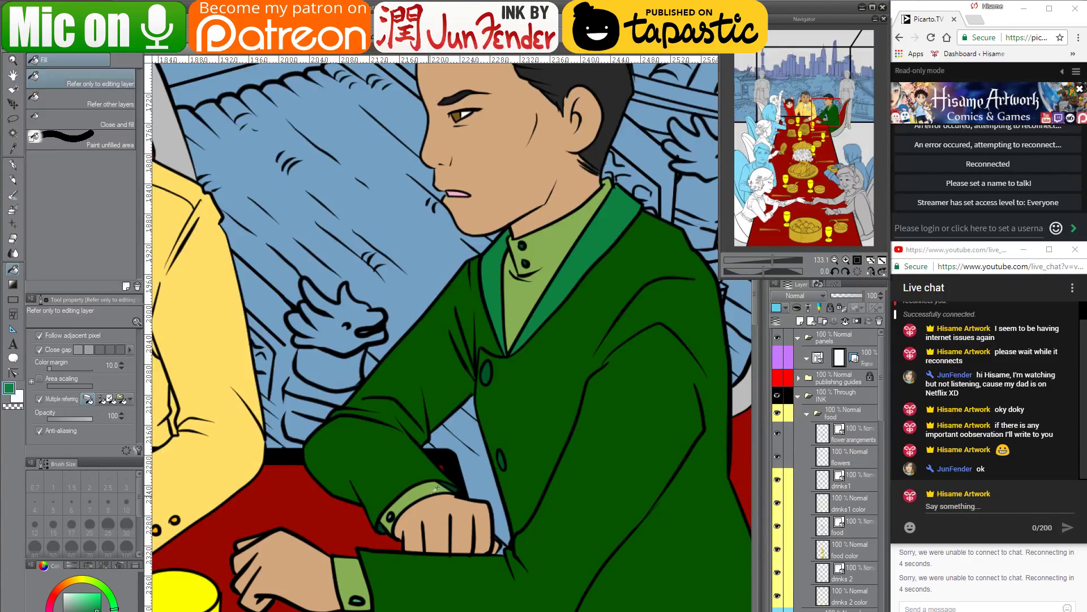
click(492, 372)
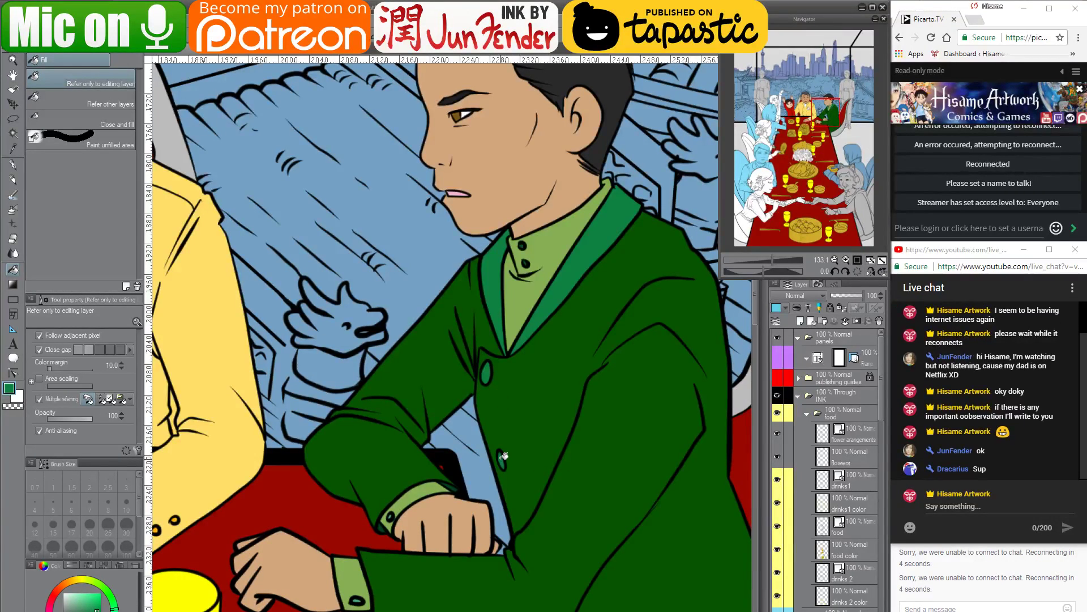
Select the ink layer of Jian's trousers and shorten the crease line beneath his jacket hem by moving its end control point inward
drag(597, 490, 575, 465)
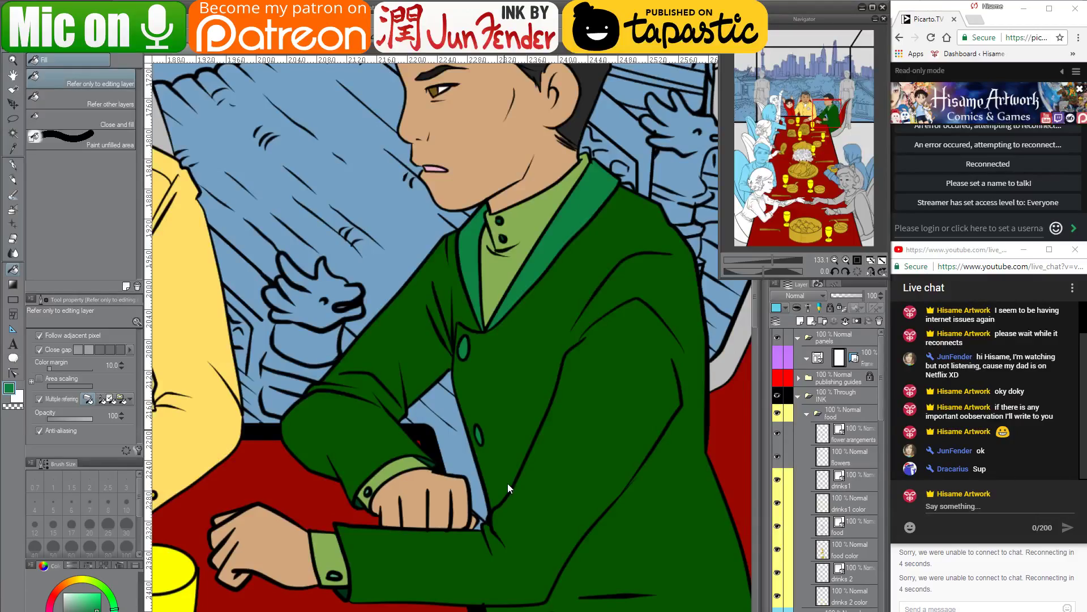
scroll(507, 483, down, 5)
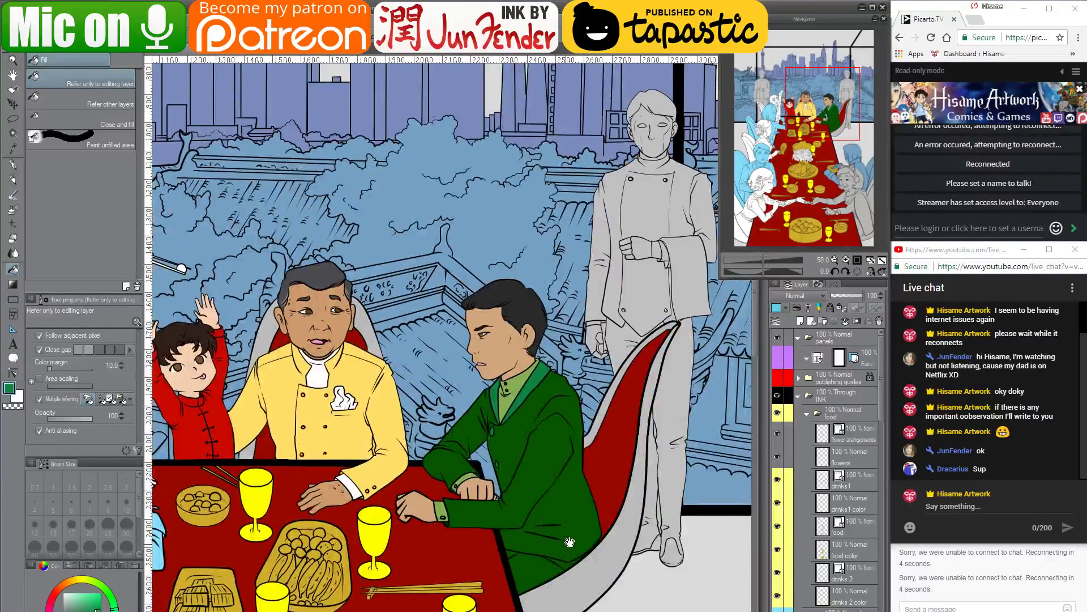
scroll(570, 542, up, 5)
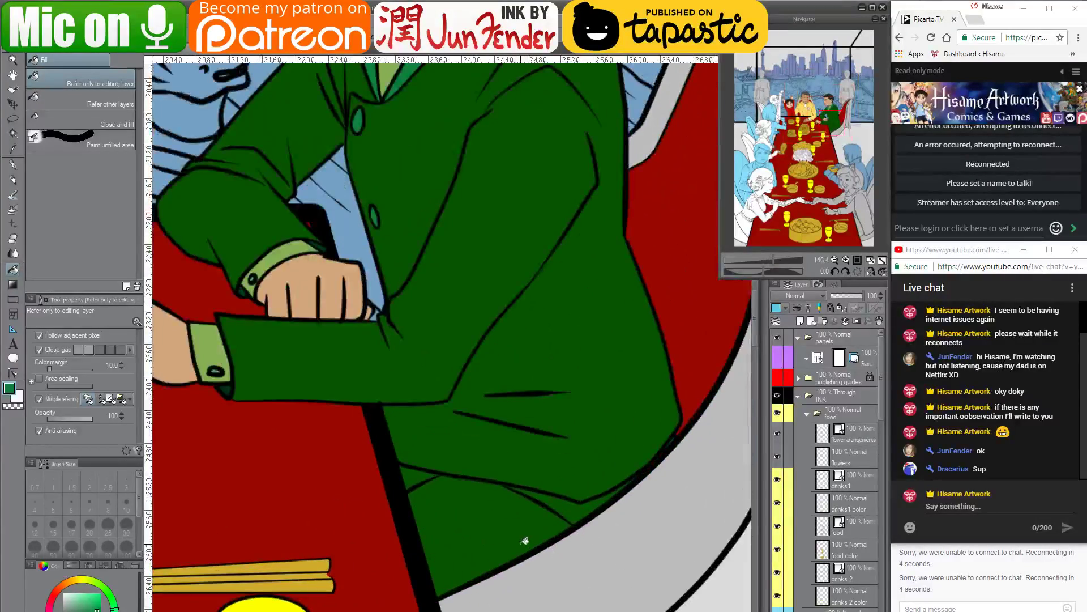
key(alt+v)
key(Escape)
key(ctrl+shift)
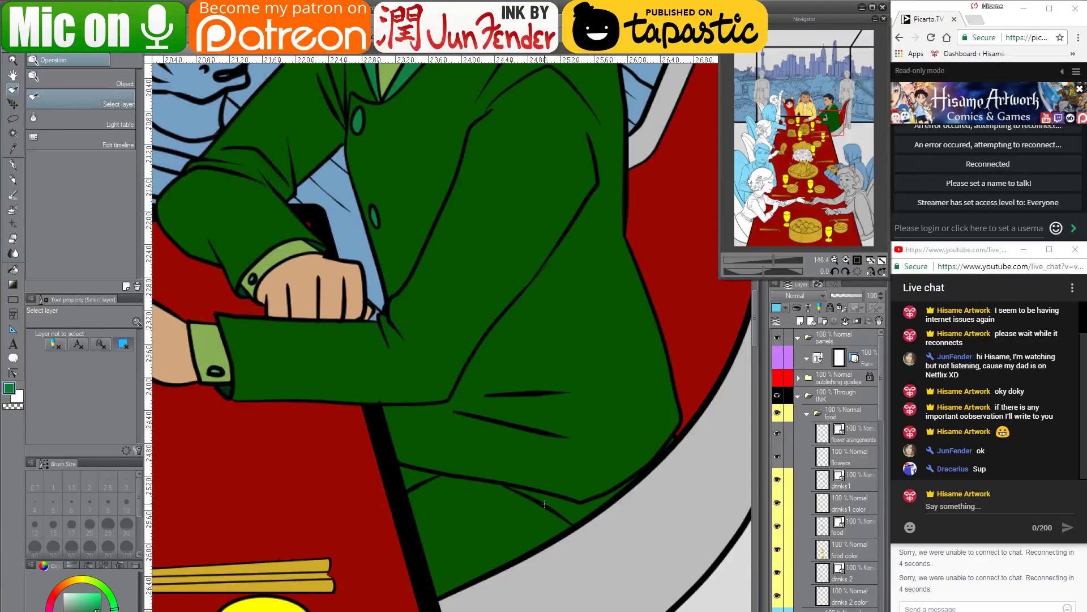
click(545, 504)
scroll(566, 521, up, 2)
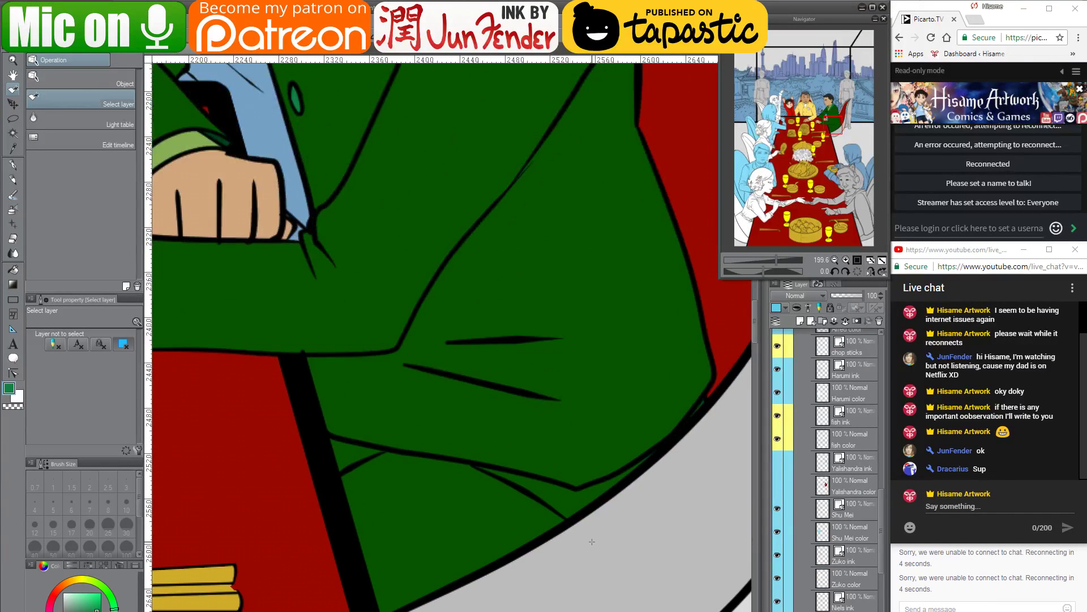
click(14, 371)
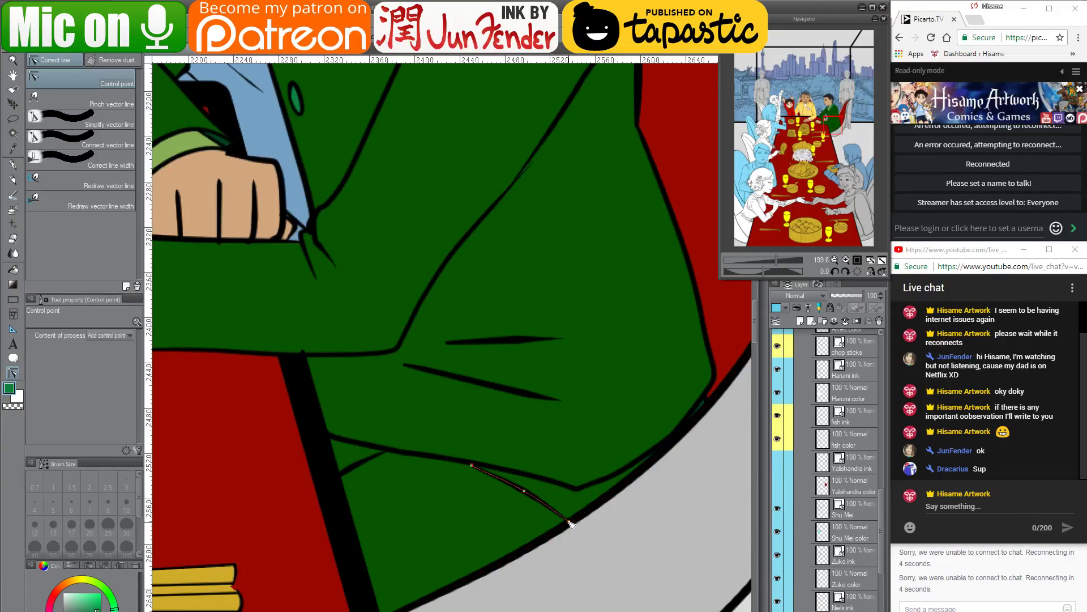
drag(571, 522, 561, 515)
scroll(569, 466, down, 6)
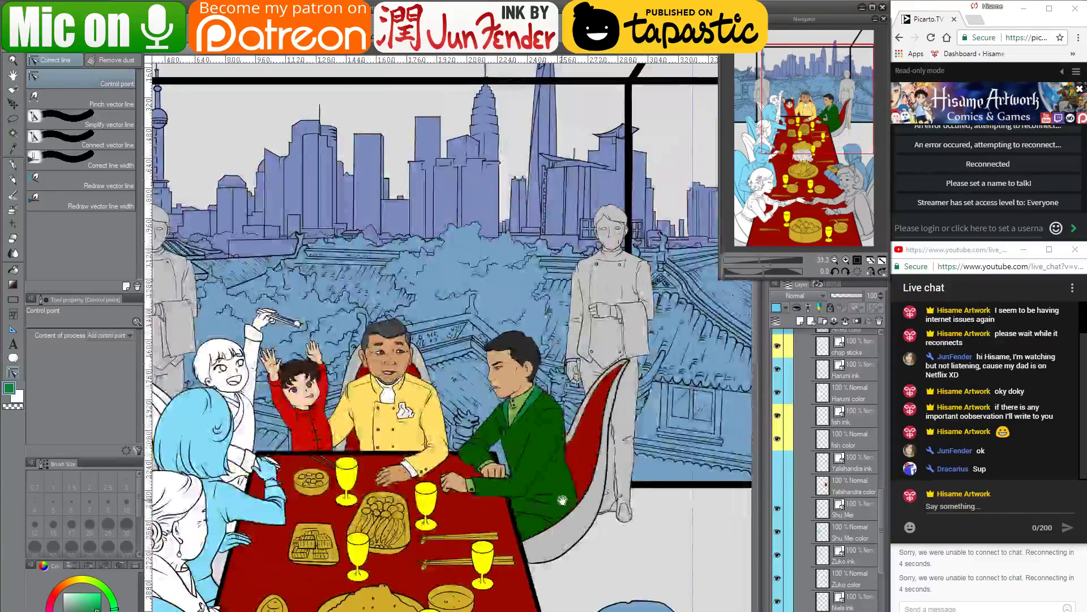
drag(564, 499, 661, 414)
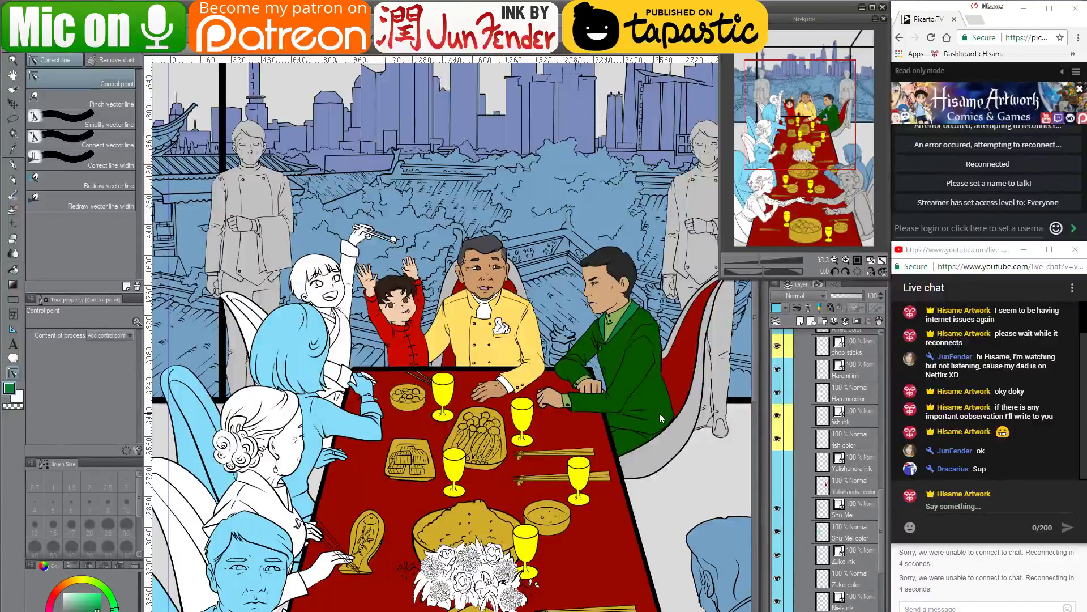
click(1002, 503)
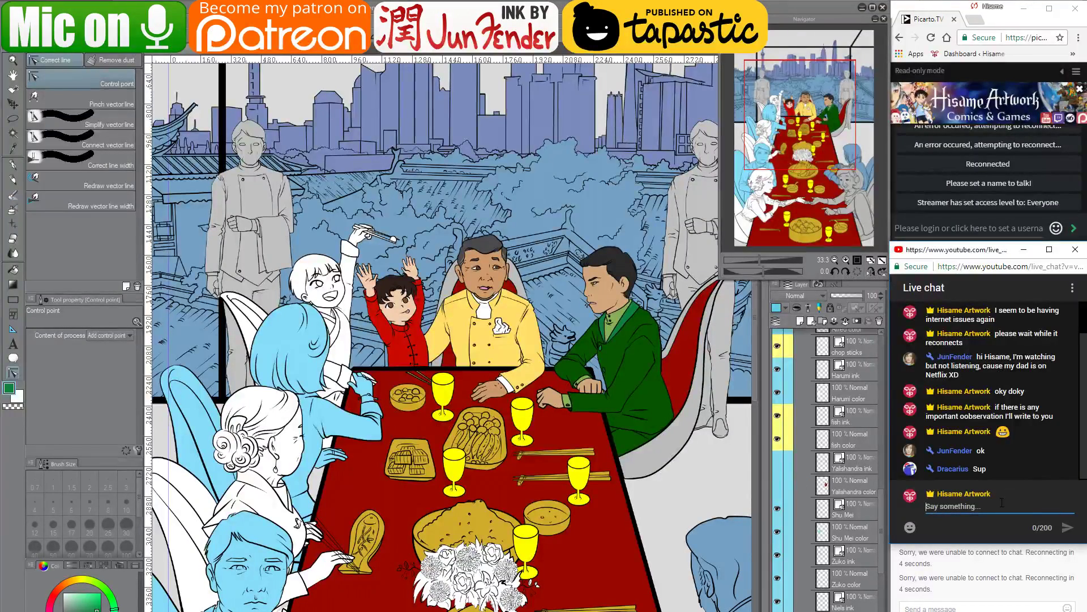
text(hi, can)
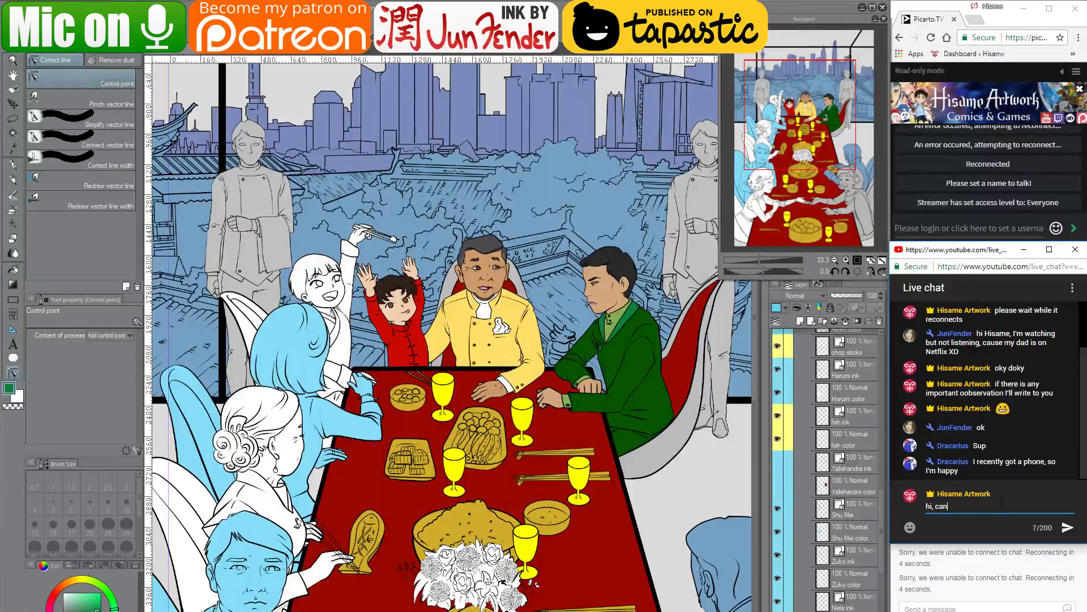
key(BackSpace)
key(BackSpace)
key(BackSpace)
key(BackSpace)
key(BackSpace)
key(BackSpace)
Post the replies "yay :D" and "good for you" in the YouTube live chat
text(yay :D)
key(Return)
text(goo)
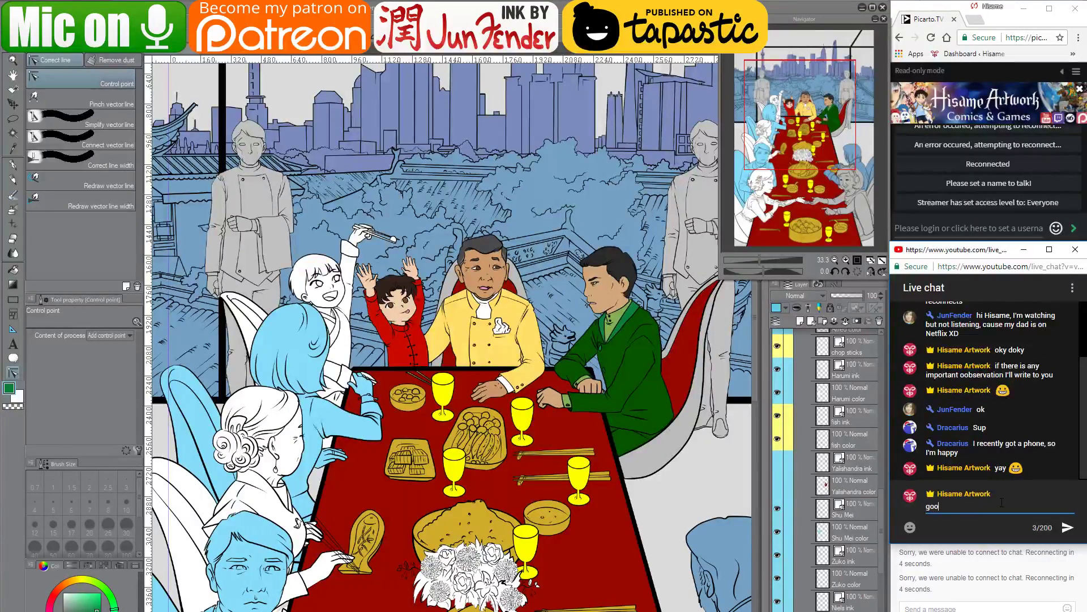
text(d for you)
key(Return)
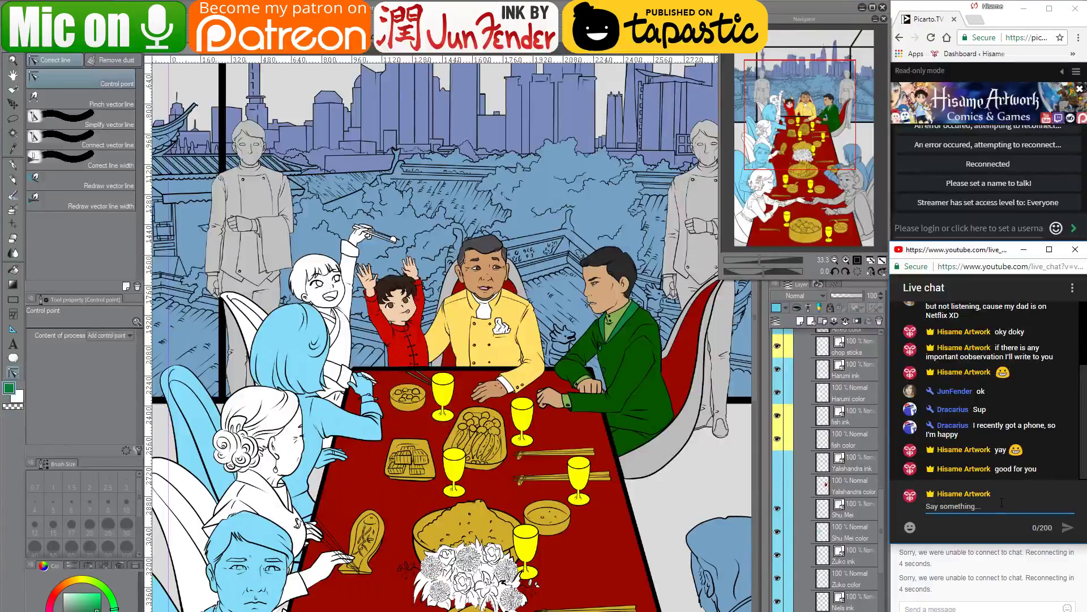
key(ctrl+s)
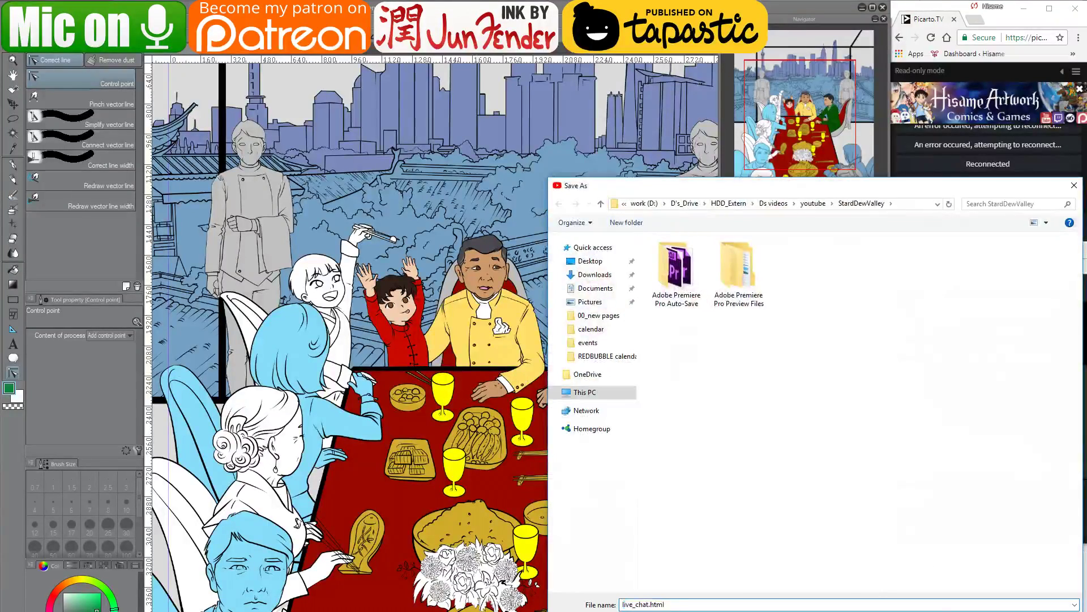
key(Escape)
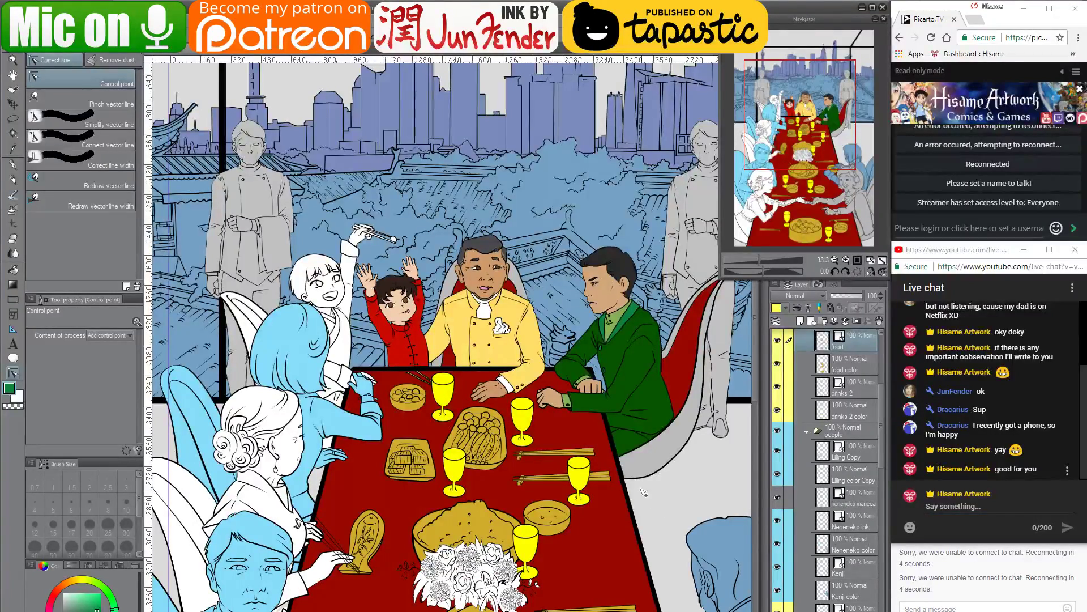
Reshape the ink outline of the green jacket's front sleeve by moving control points at the lower and upper corners of its opening
scroll(611, 386, up, 2)
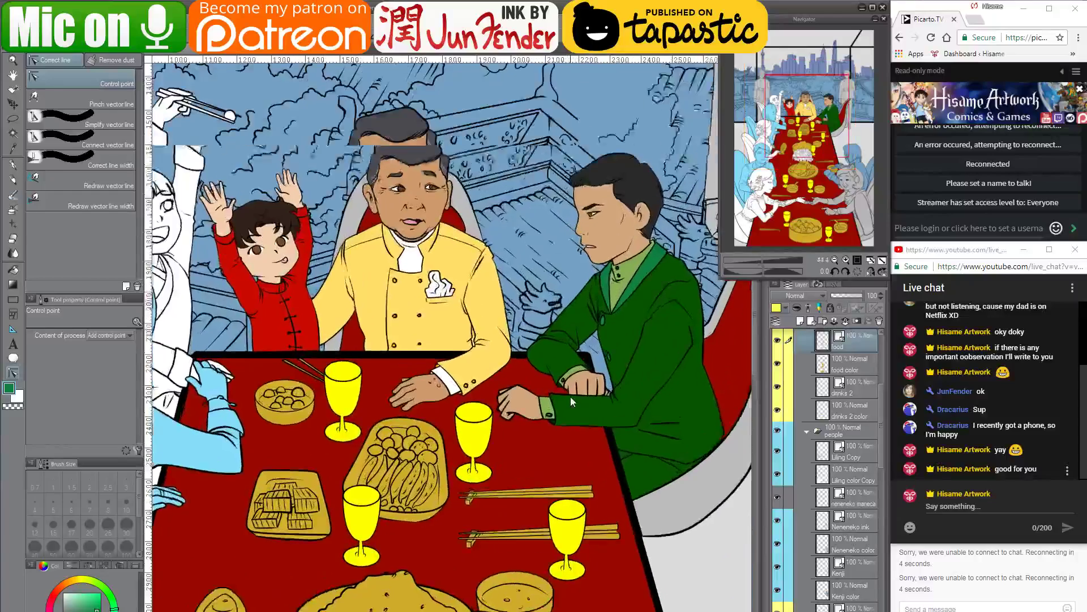
drag(663, 332, 649, 370)
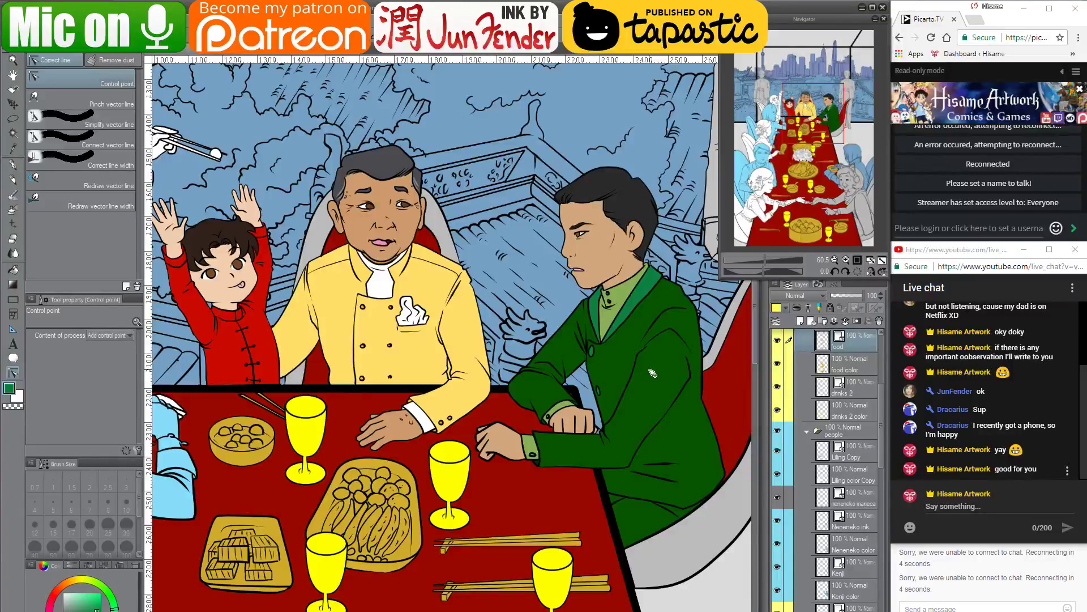
drag(583, 379, 600, 352)
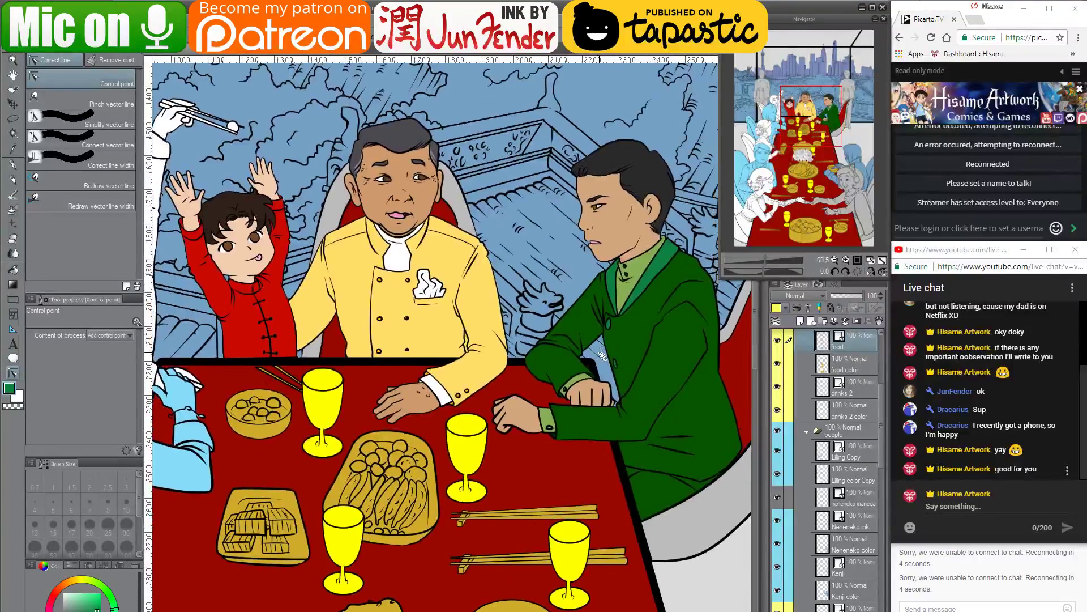
scroll(830, 394, up, 2)
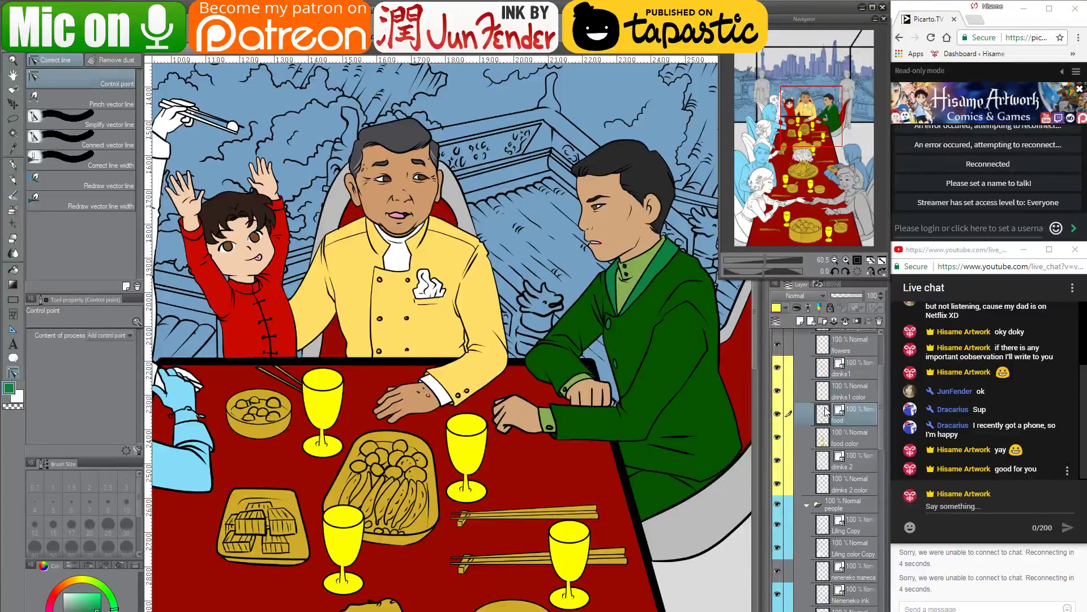
scroll(507, 436, up, 4)
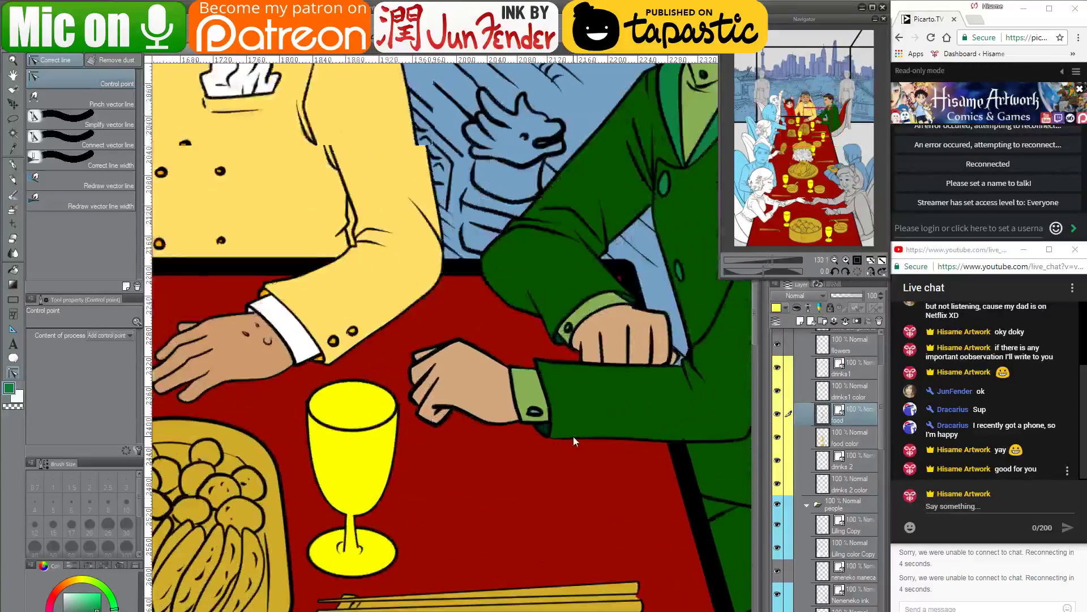
scroll(566, 441, up, 10)
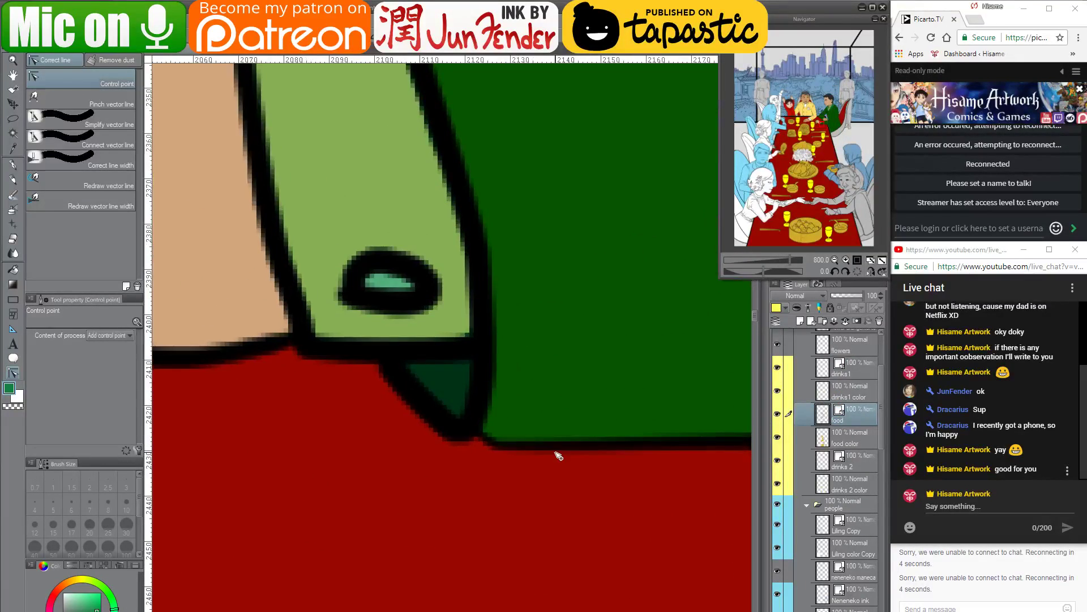
ctrl+click(489, 439)
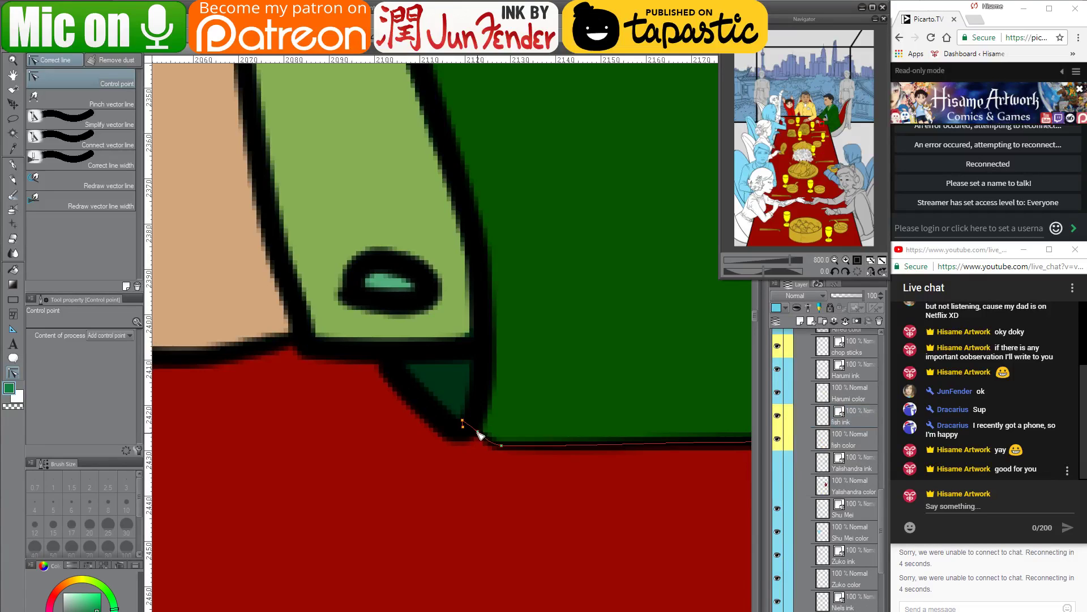
drag(477, 431, 466, 444)
drag(482, 127, 543, 445)
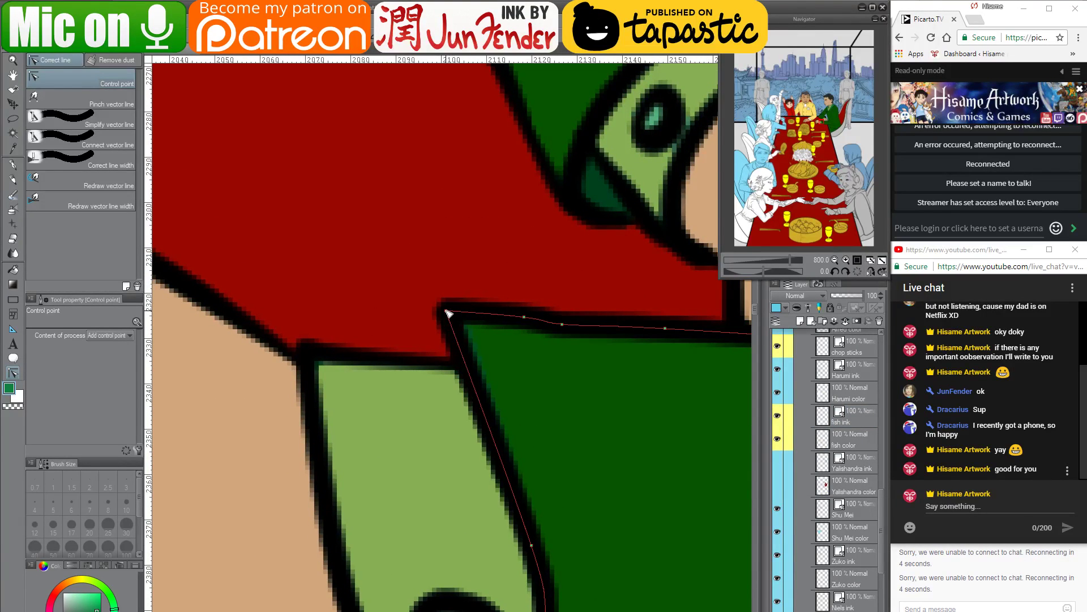
drag(448, 313, 474, 342)
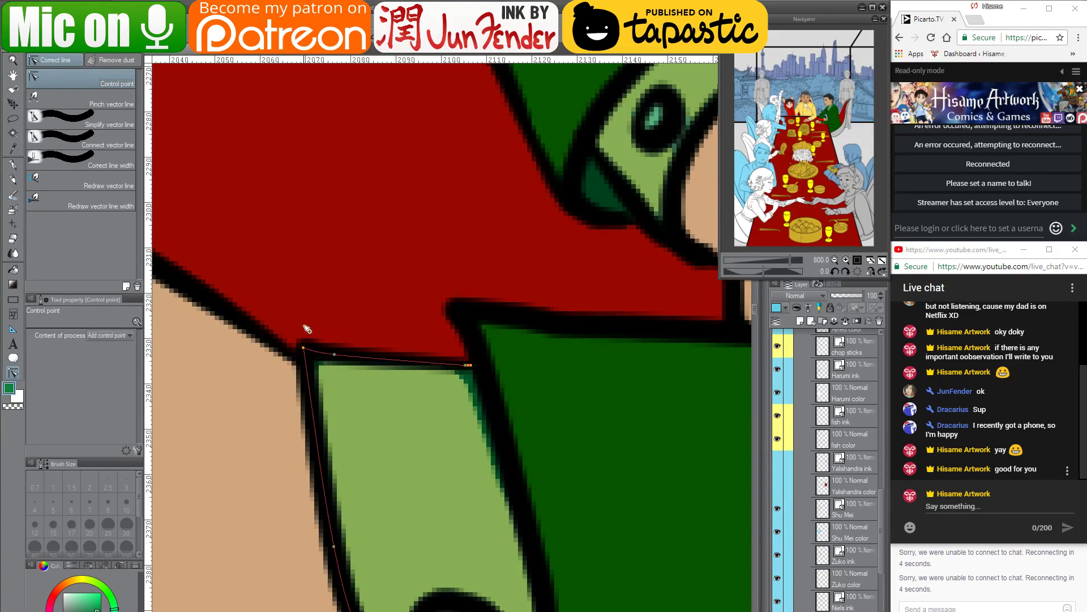
Draw a short black G-pen line at brush size 4 from the sleeve's upper corner to the light green cuff
click(12, 164)
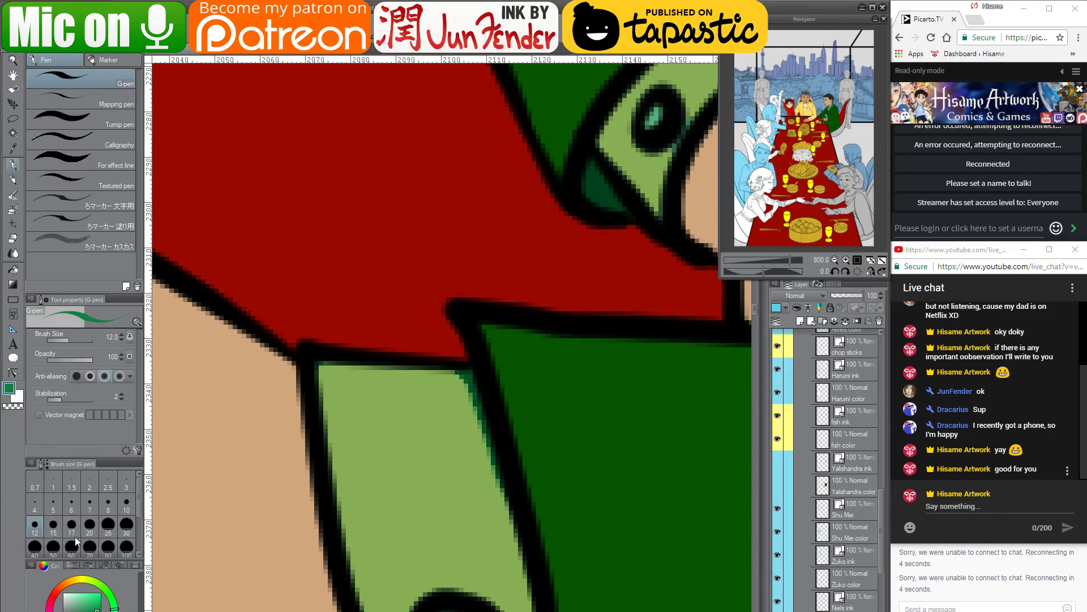
click(68, 611)
key([)
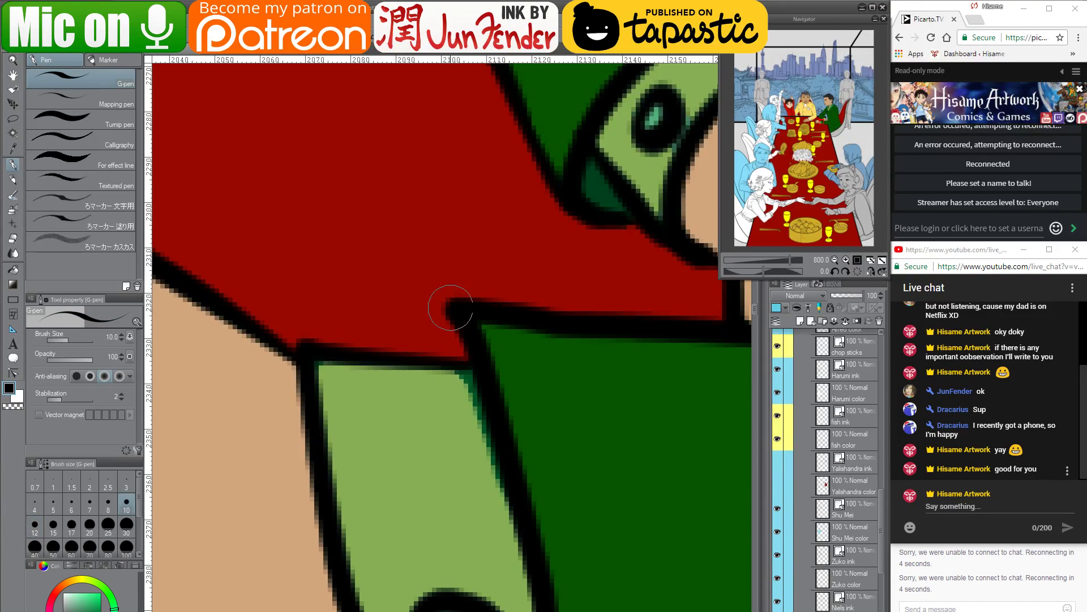
key(bracketleft)
key(bracketleft)
key(bracketleft)
key(bracketleft)
key(bracketleft)
mouse_move(452, 309)
mouse_down()
mouse_move(424, 353)
mouse_move(441, 323)
mouse_up()
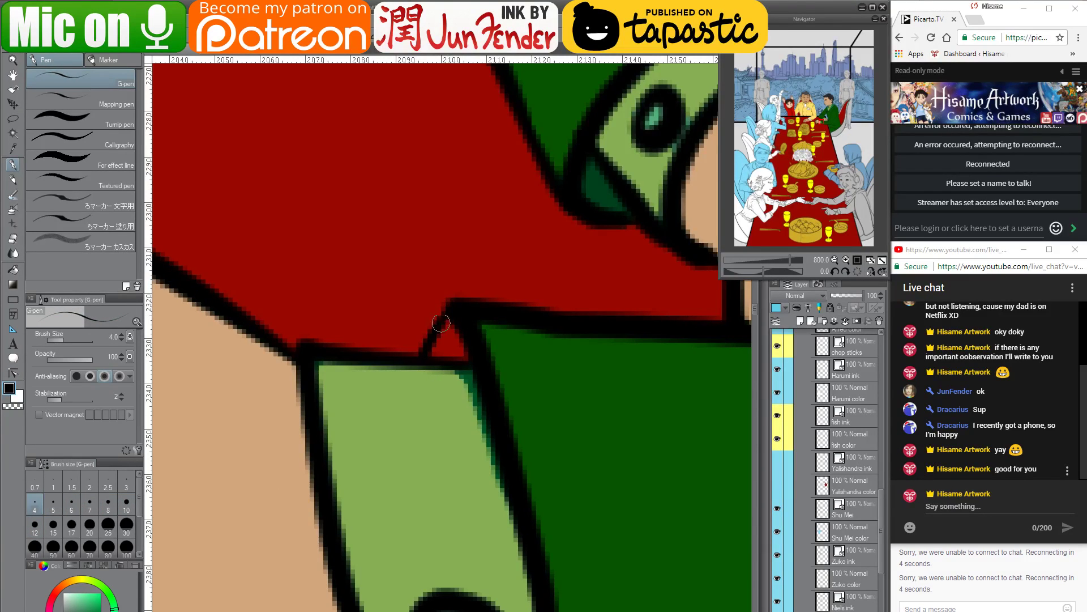
On the Jian color layer, fill the small gap above the cuff with the dark green sampled from the sleeve's inside
drag(551, 518, 497, 323)
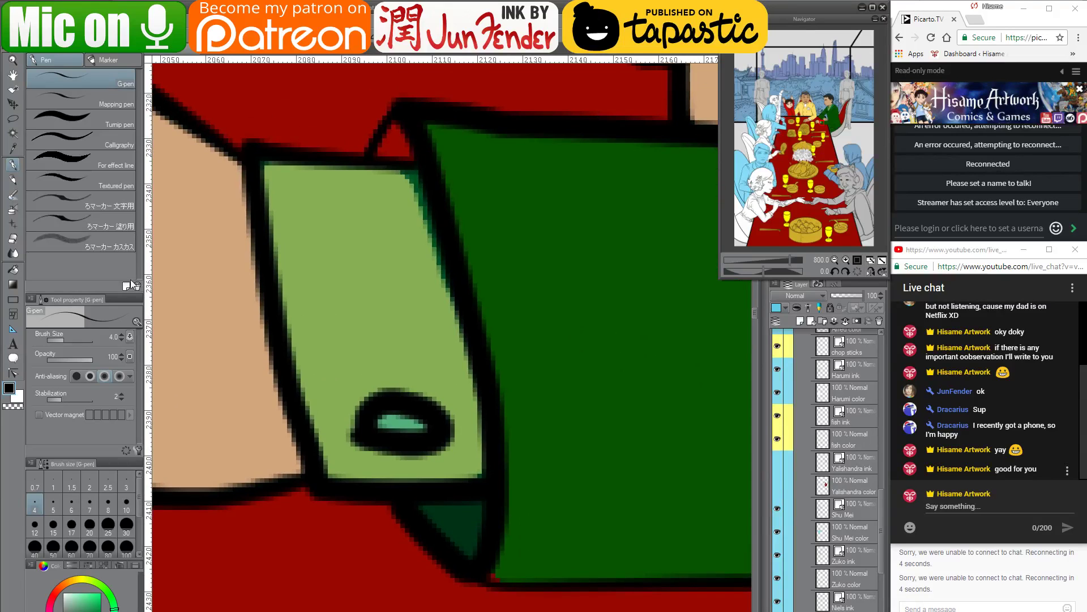
click(17, 178)
click(12, 165)
drag(879, 546, 881, 571)
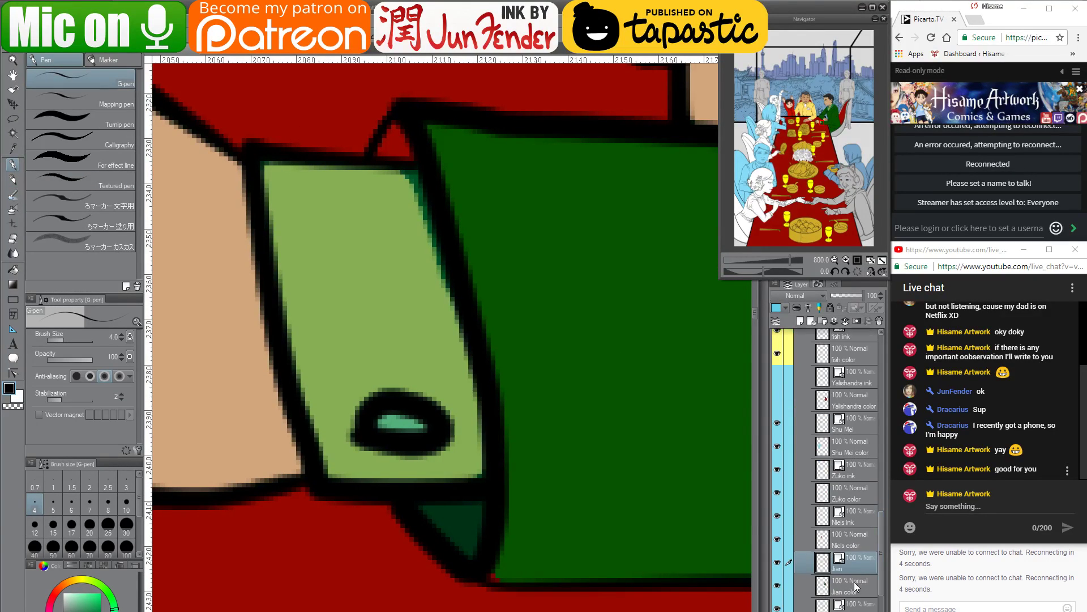
click(854, 584)
alt+click(516, 530)
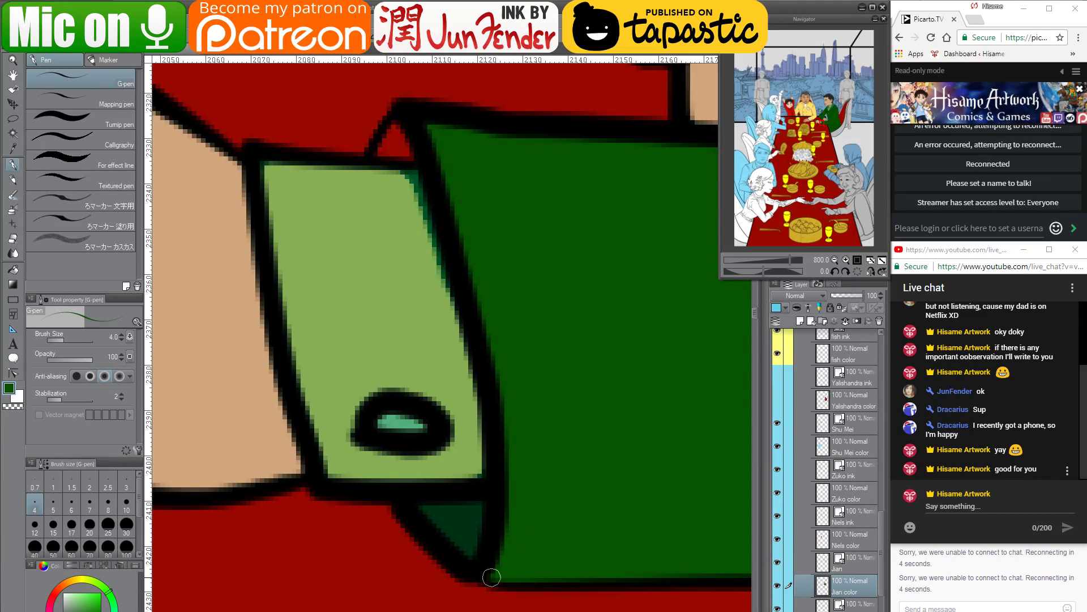
alt+click(463, 518)
mouse_move(404, 164)
mouse_down()
mouse_move(447, 199)
mouse_move(425, 185)
mouse_move(442, 170)
mouse_move(437, 192)
mouse_move(462, 198)
mouse_move(496, 383)
mouse_up()
Paint over the dark green fringe on the cuff with its own light green at brush size 7
alt+click(445, 216)
key(bracketright)
key(bracketright)
key(bracketright)
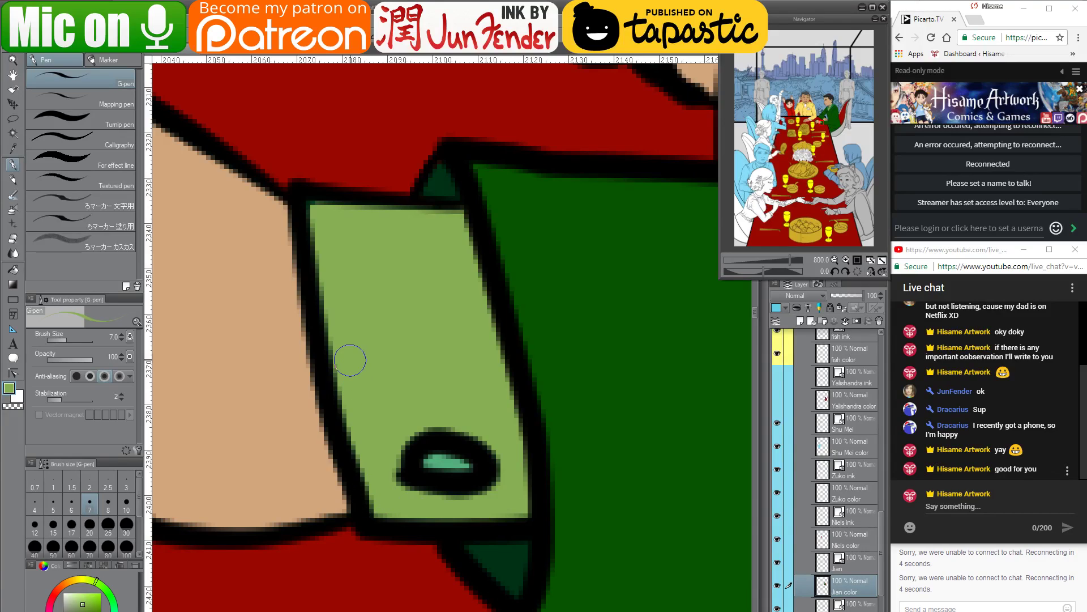
Examine the green jacket's cuffs and the colors of the figures and food around the table
scroll(368, 496, down, 5)
scroll(521, 464, up, 3)
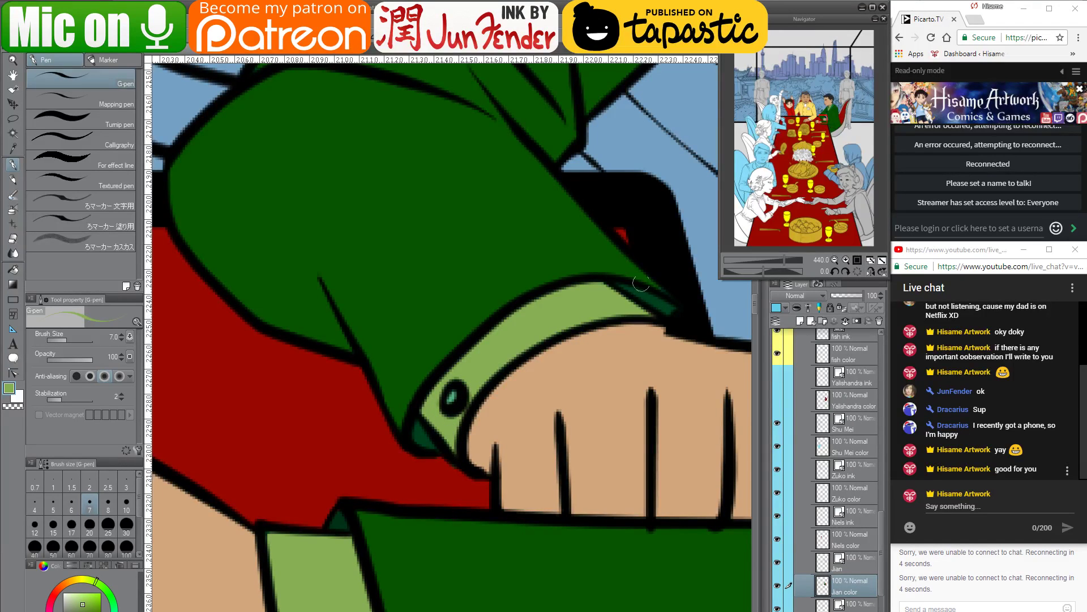
scroll(506, 478, down, 7)
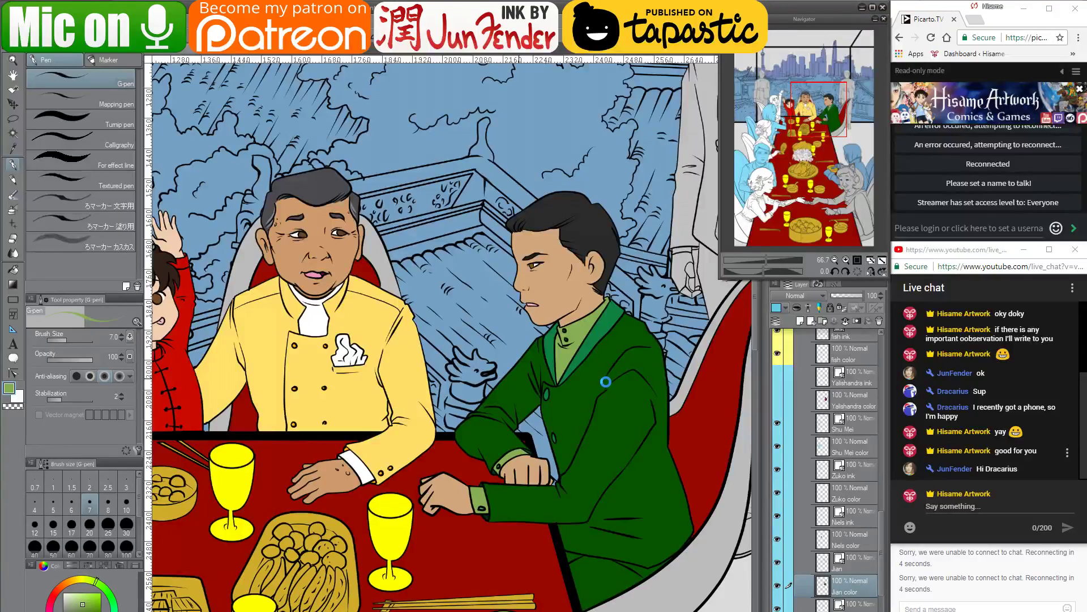
scroll(624, 417, down, 4)
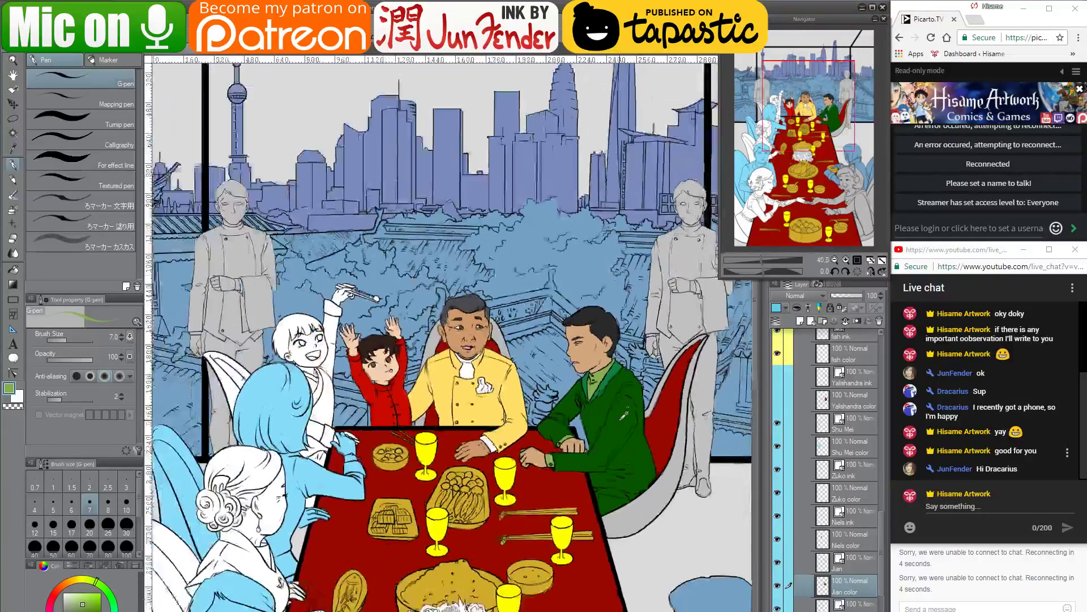
drag(514, 449, 535, 419)
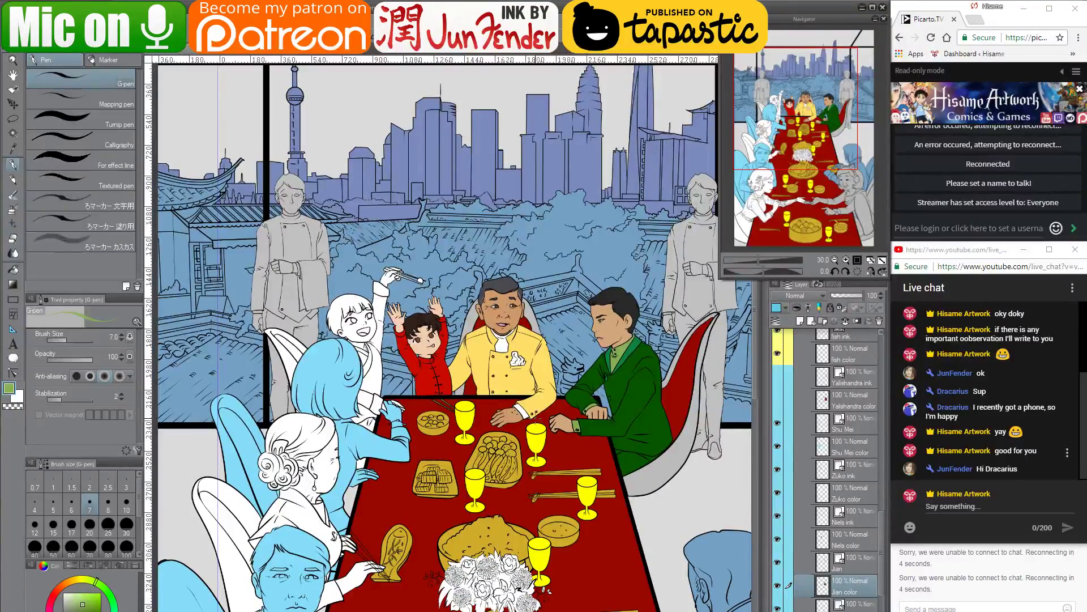
scroll(518, 363, up, 2)
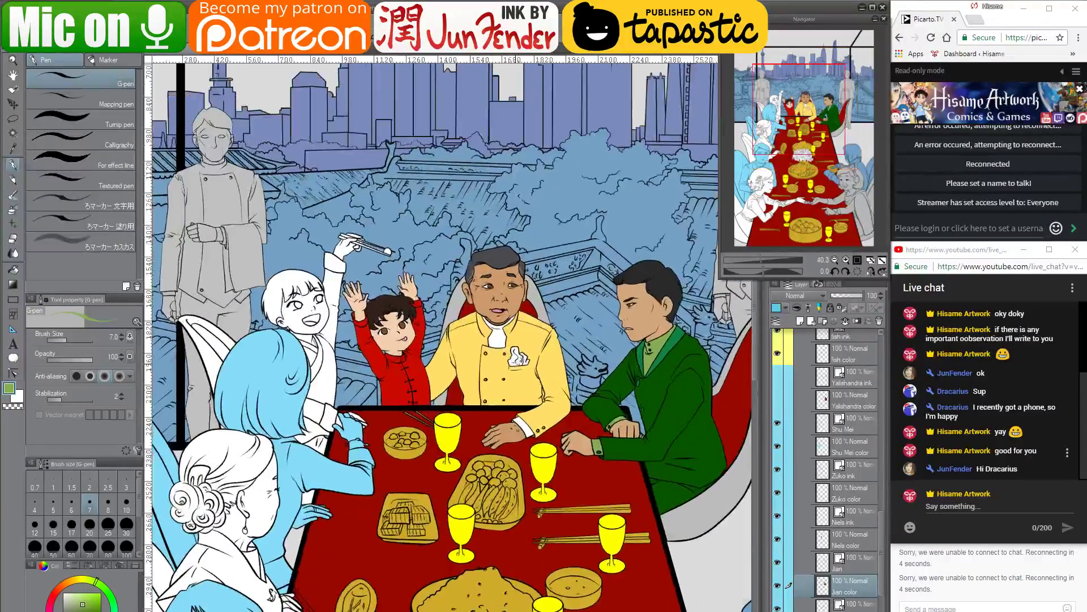
scroll(521, 366, up, 1)
mouse_move(634, 426)
mouse_down()
mouse_move(618, 424)
mouse_move(637, 439)
mouse_up()
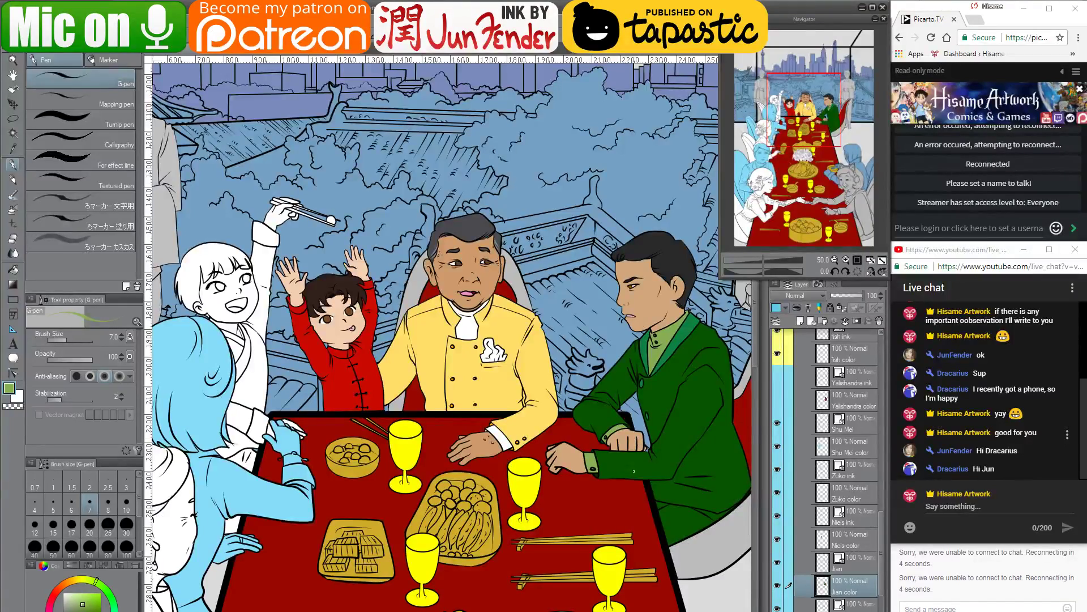
scroll(588, 444, down, 1)
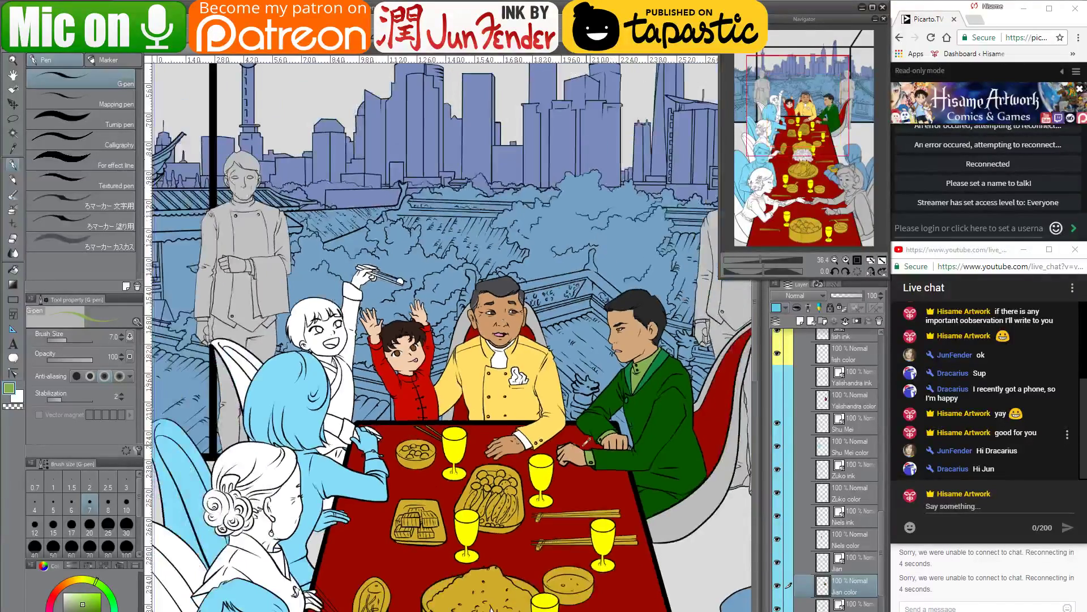
scroll(531, 466, up, 1)
drag(623, 458, 591, 409)
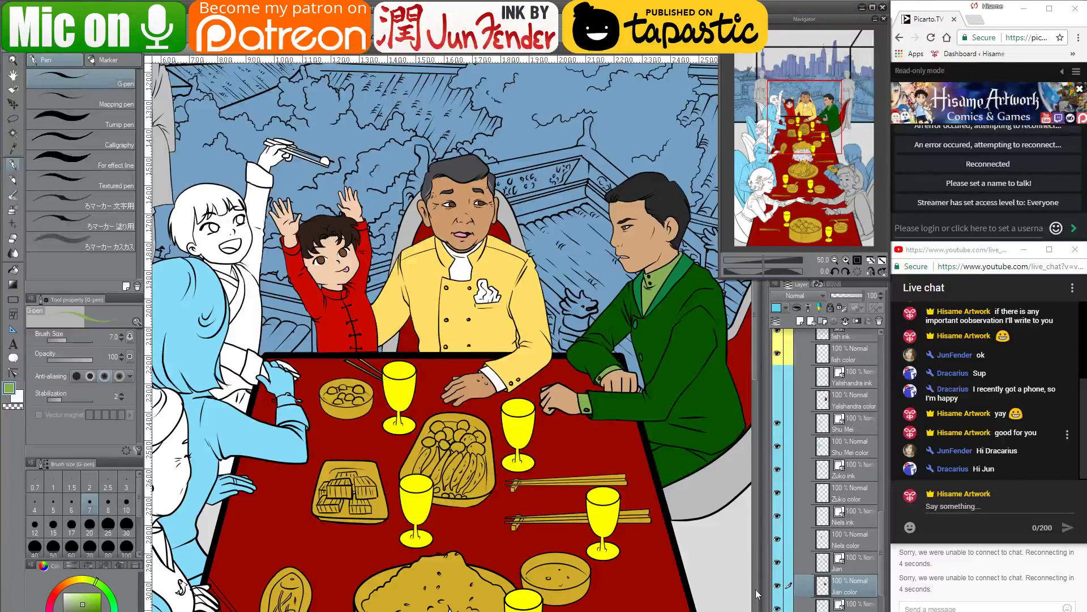
drag(589, 581, 634, 548)
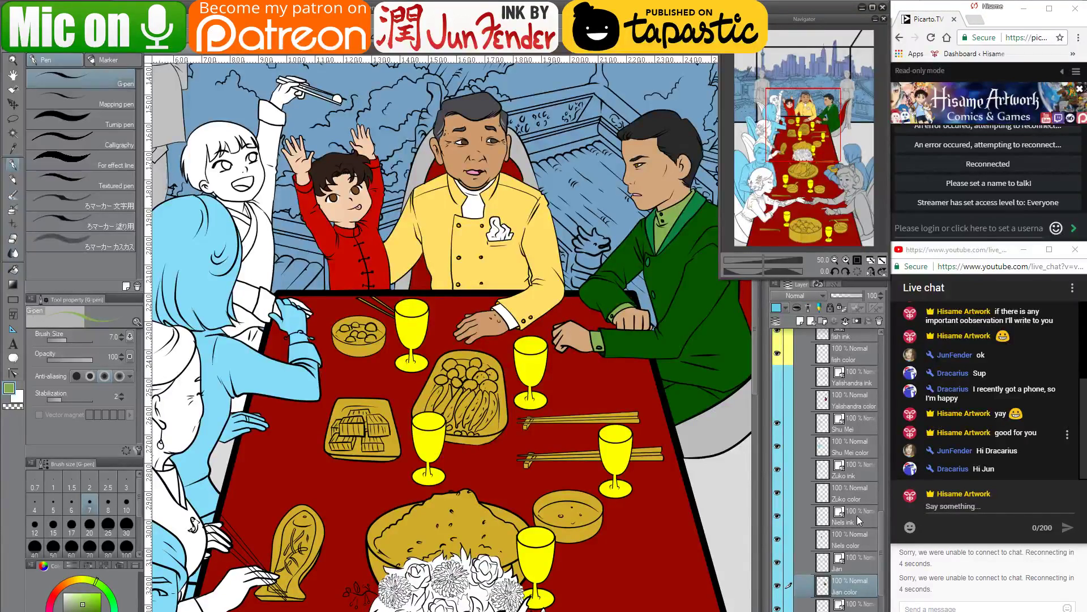
Select the Zuko color layer by picking the white-robed figure with raised chopsticks on the canvas
scroll(857, 516, down, 6)
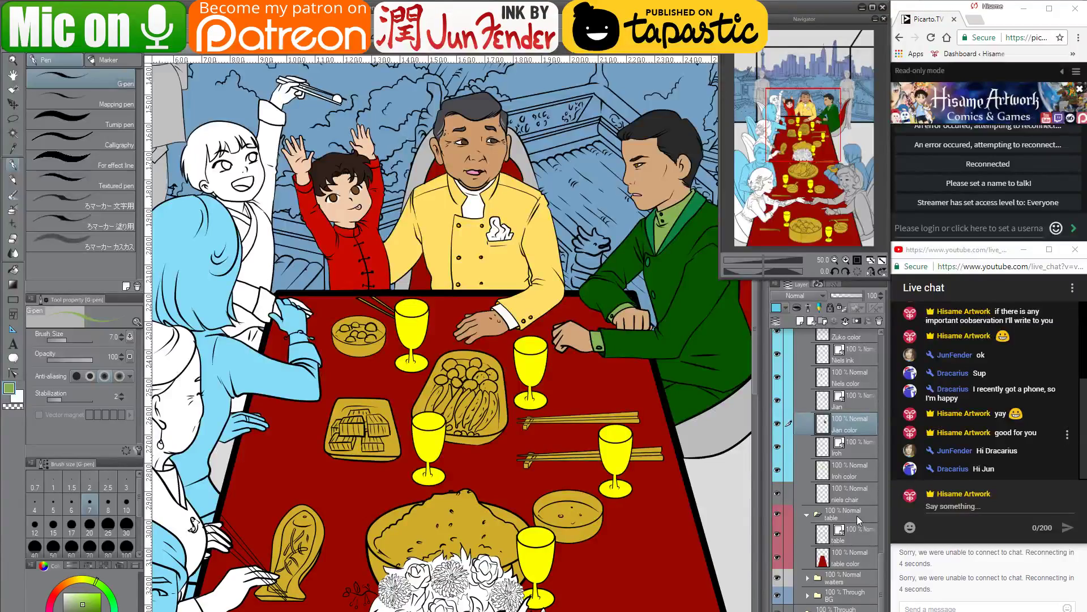
drag(406, 231, 513, 332)
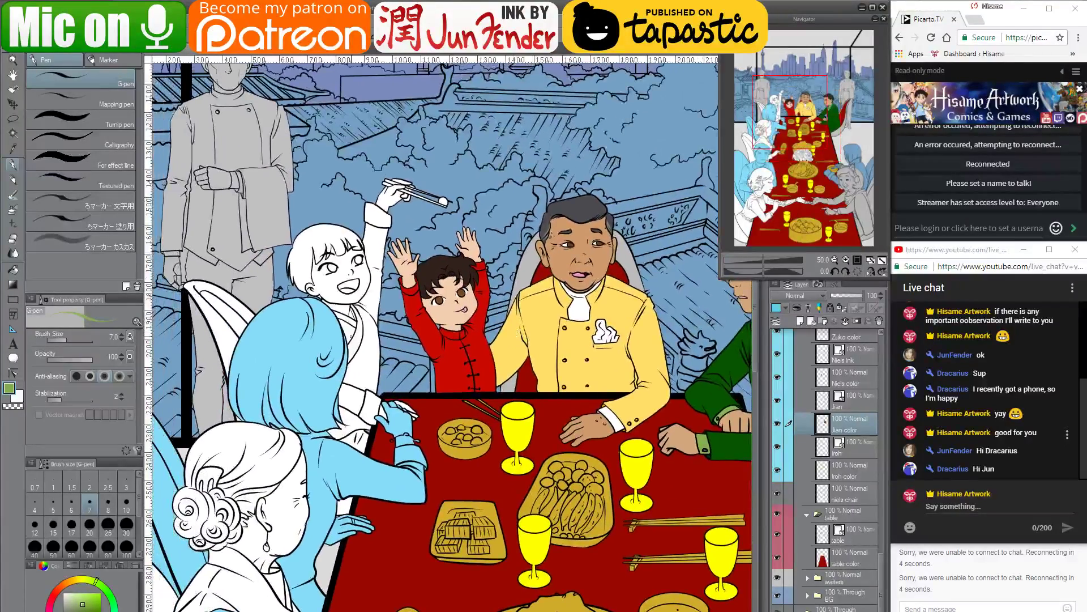
ctrl+shift+click(361, 351)
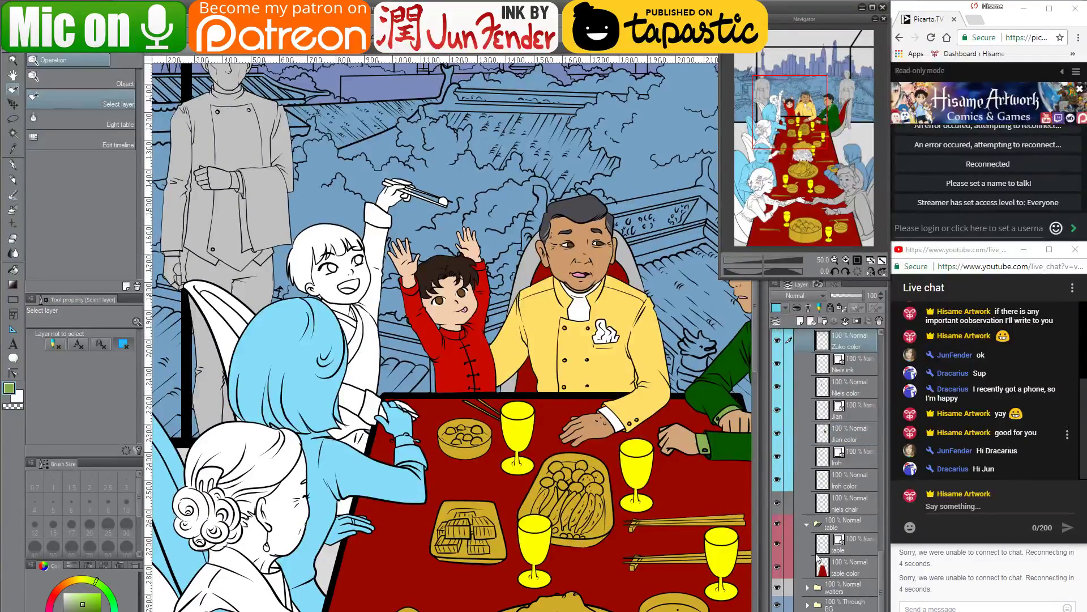
Show the Yalishandra ink and Yalishandra color layers and load the color layer's painted area as a selection
drag(692, 483, 453, 388)
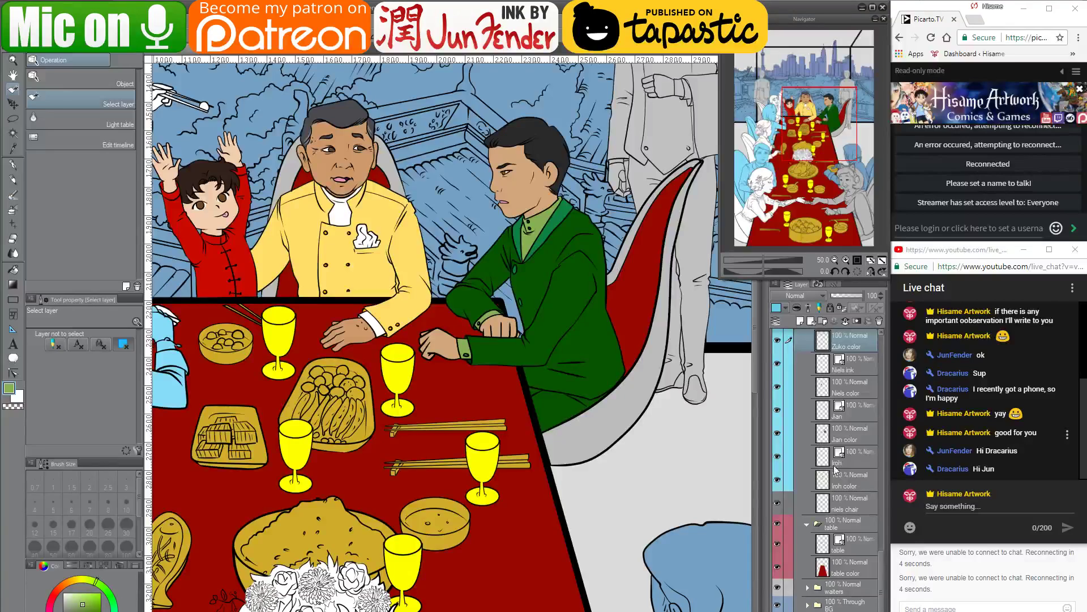
scroll(848, 442, up, 6)
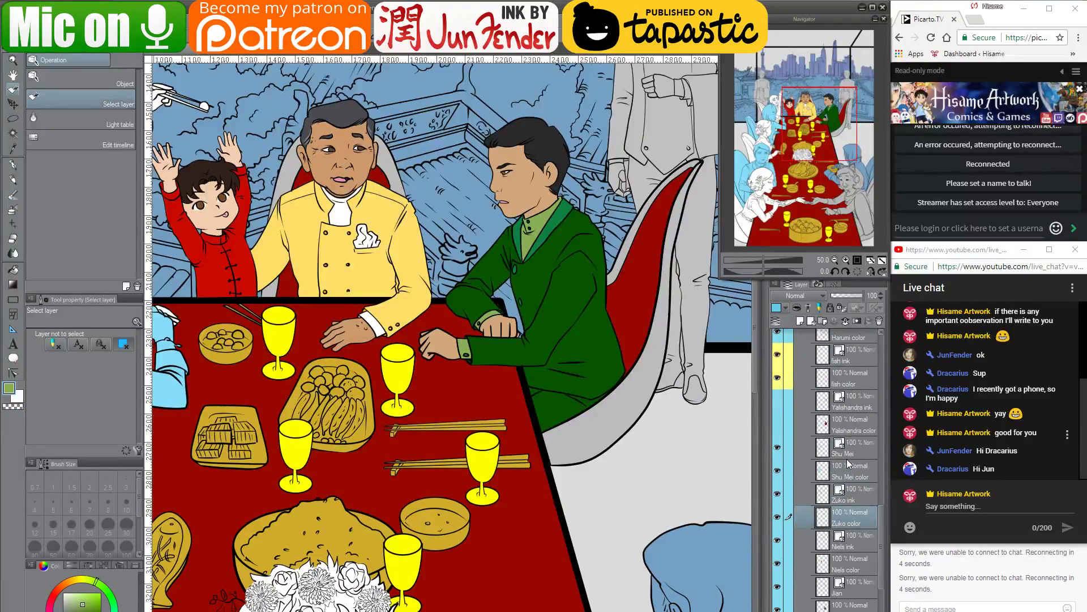
drag(778, 400, 777, 424)
click(826, 426)
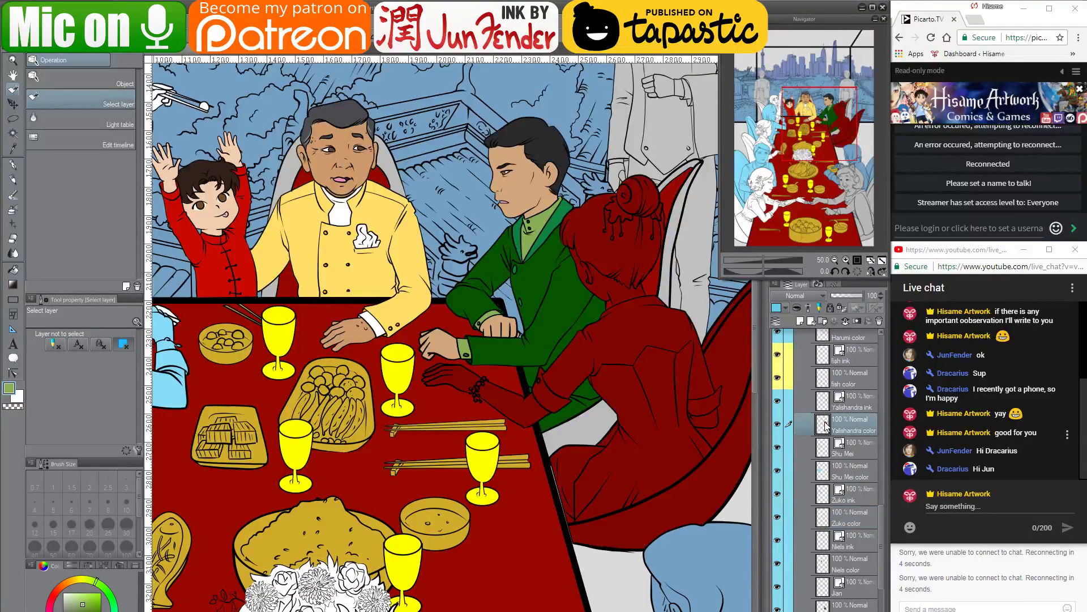
ctrl+click(825, 426)
drag(689, 441, 605, 467)
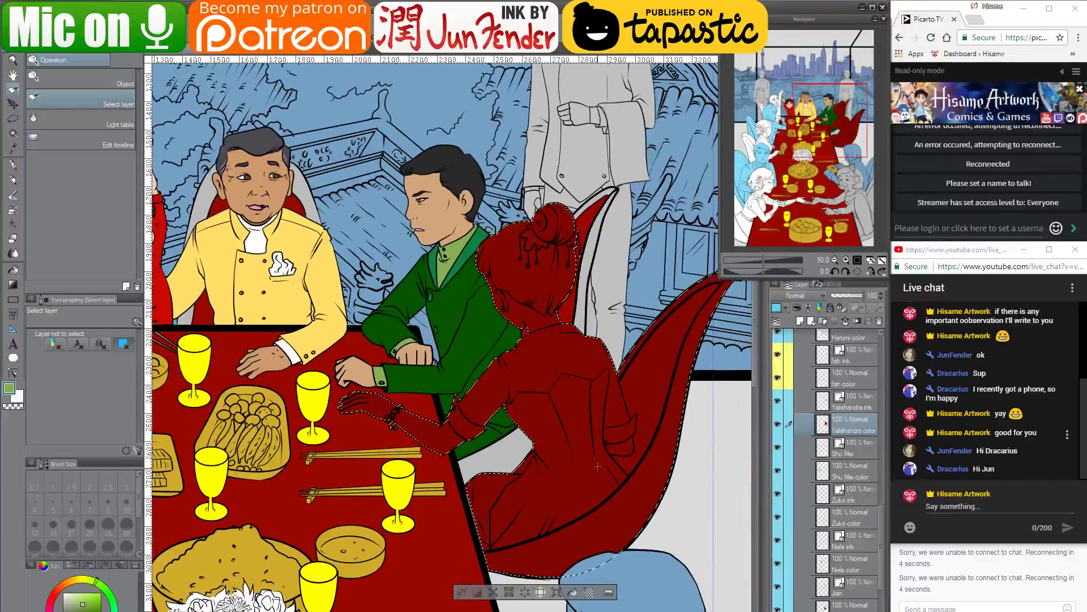
scroll(605, 468, up, 2)
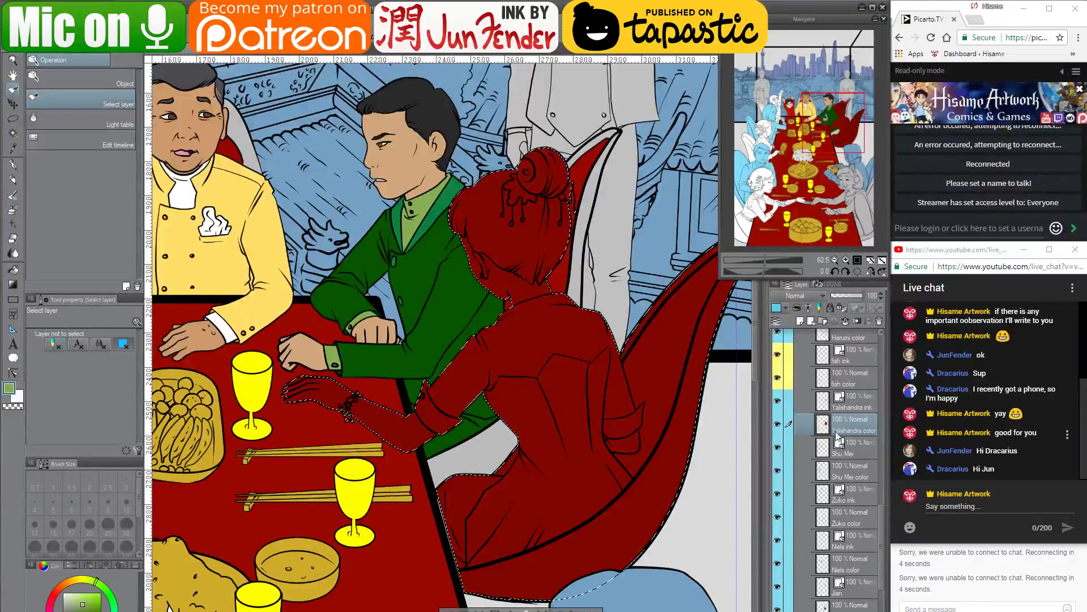
Select the Yalishandra ink layer along with the Yalishandra color layer, clear the selection, and nudge both layers slightly to the left
shift+click(824, 402)
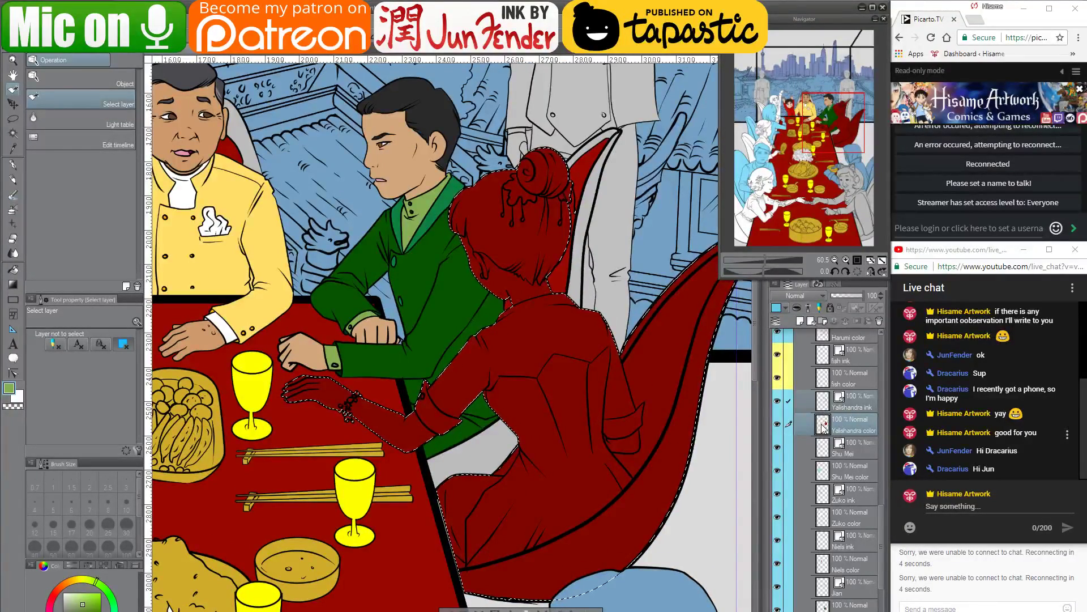
key(ctrl+t)
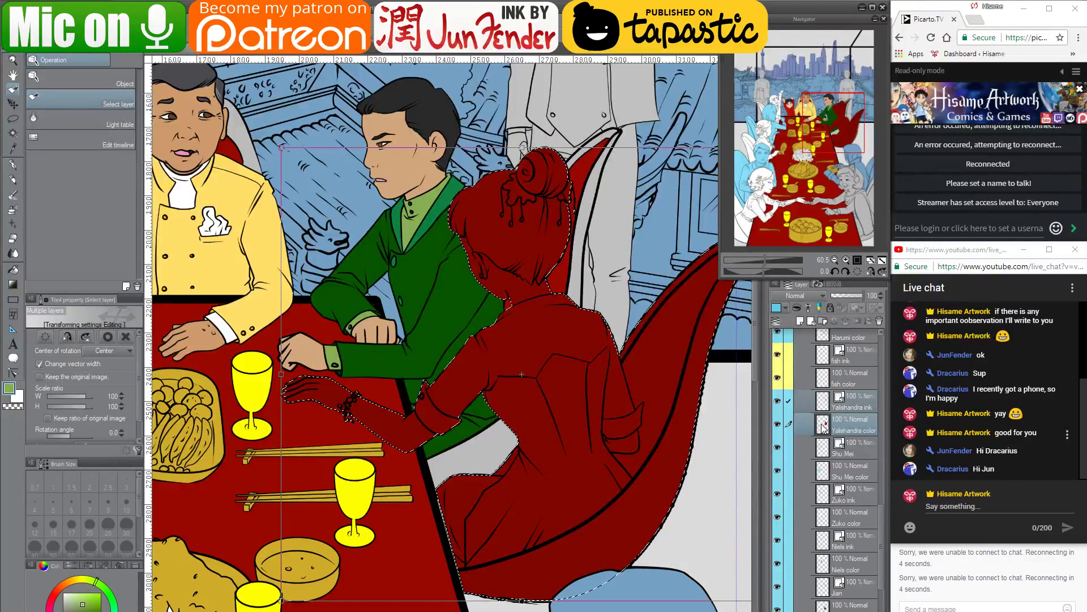
key(Escape)
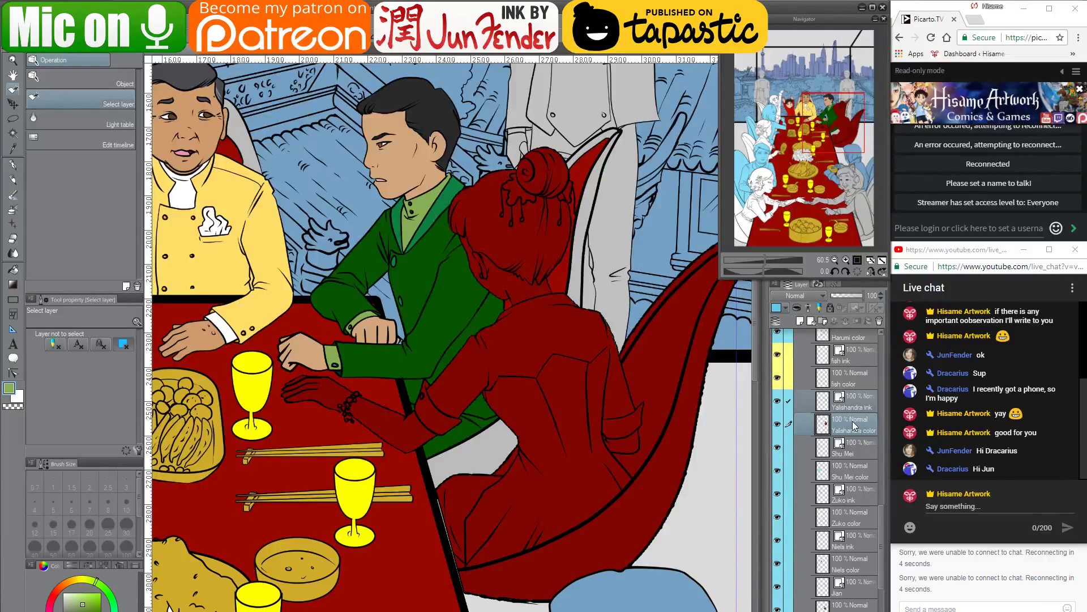
key(ctrl+t)
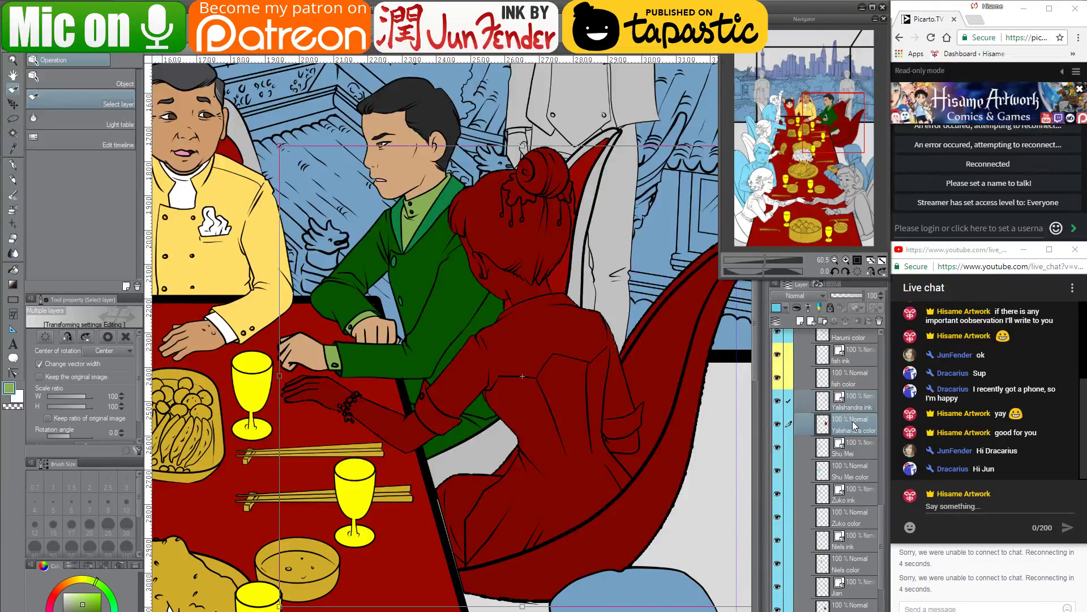
key(Left)
key(Left)
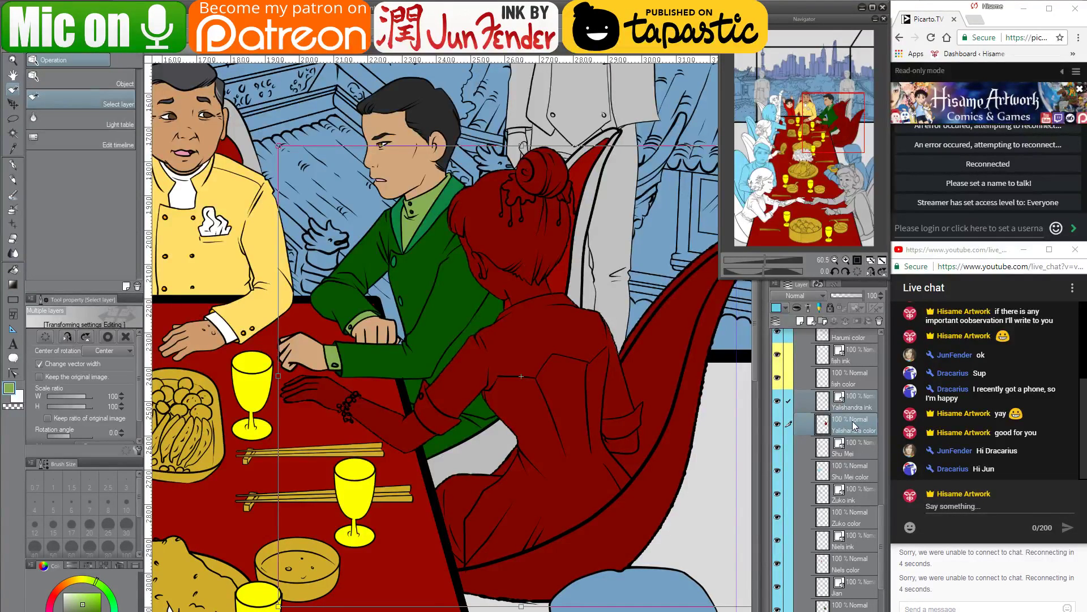
key(Return)
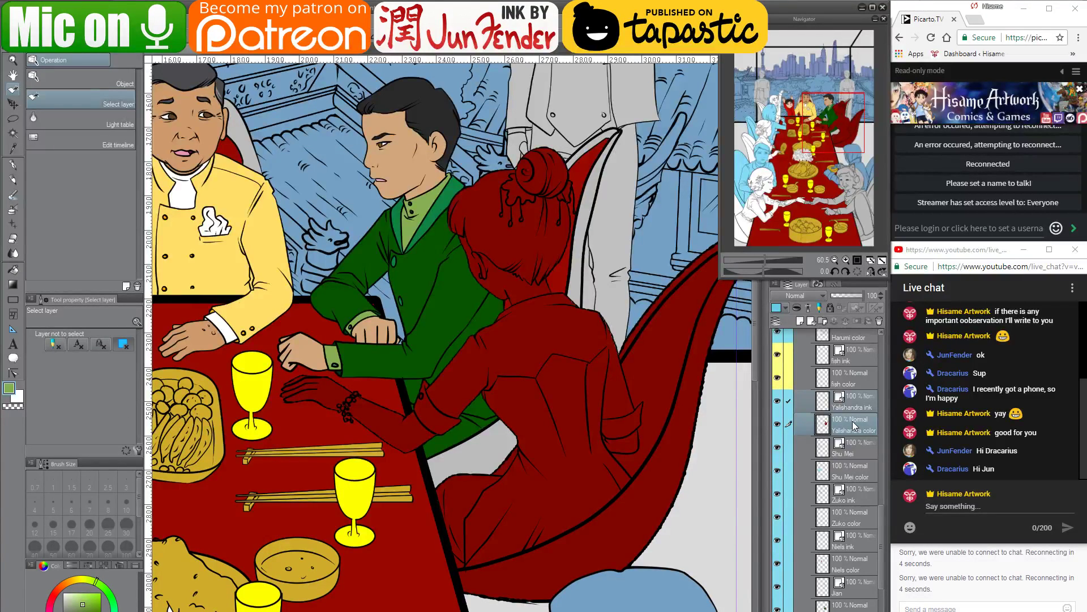
Nudge the Yalishandra ink and color layers slightly upward and a touch further left to align the figure with the scene
key(ctrl+t)
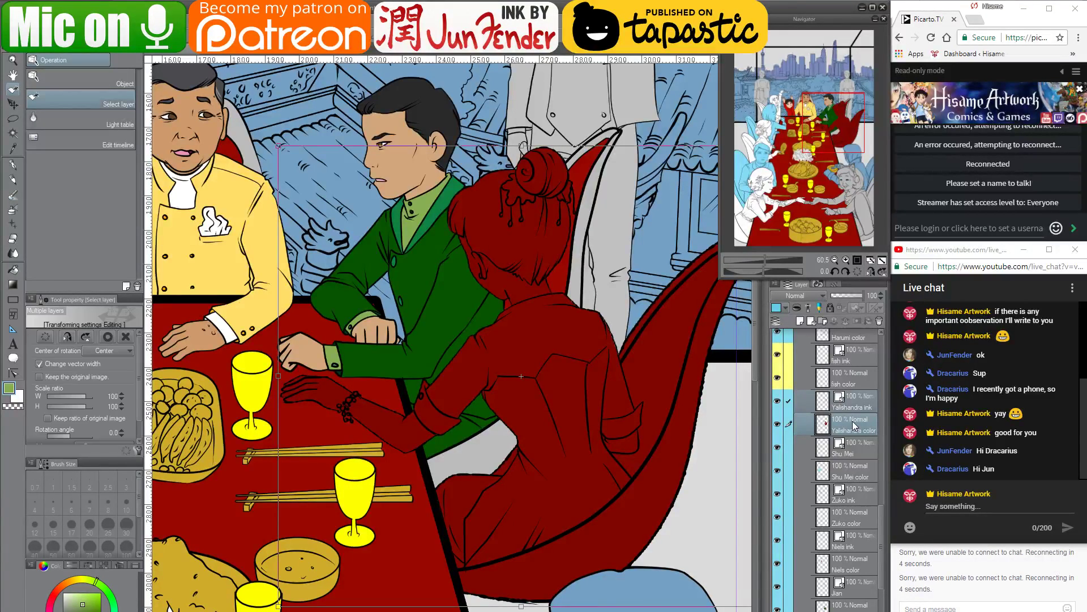
key(Up)
key(Up)
key(Up)
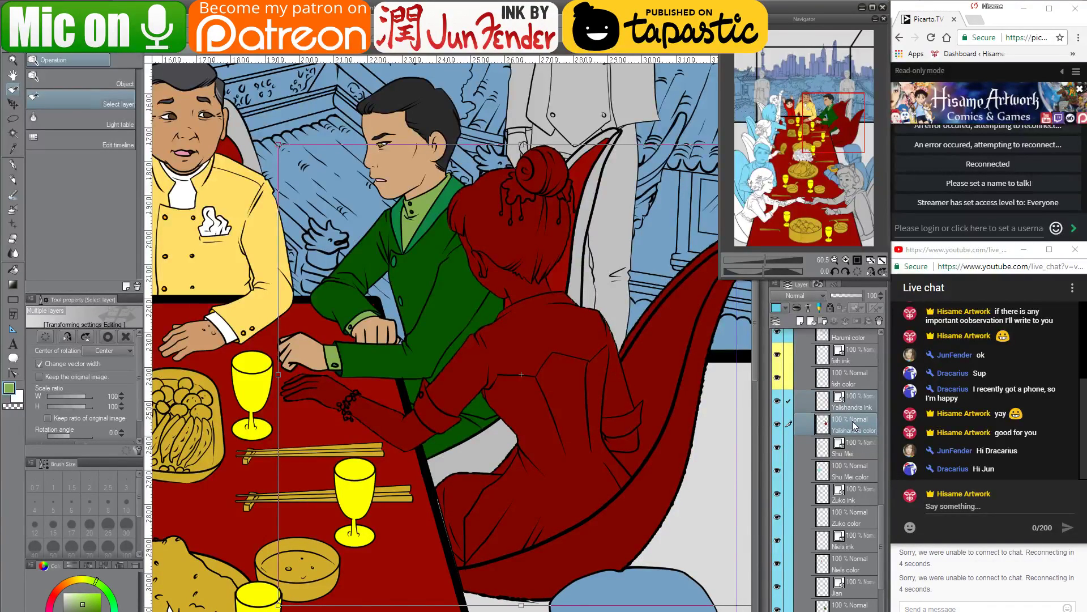
key(Return)
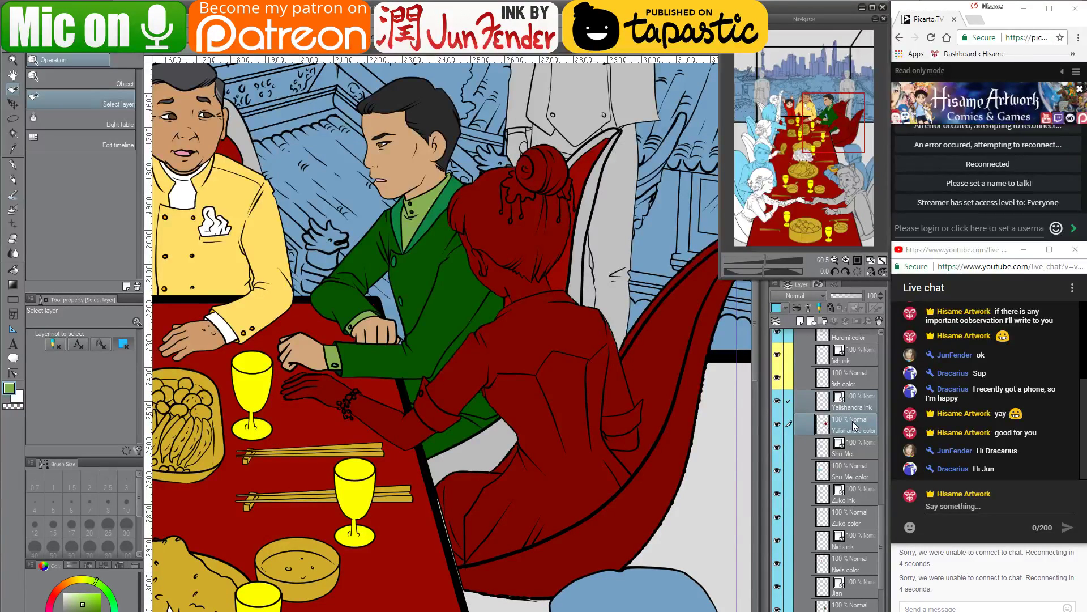
key(ctrl+t)
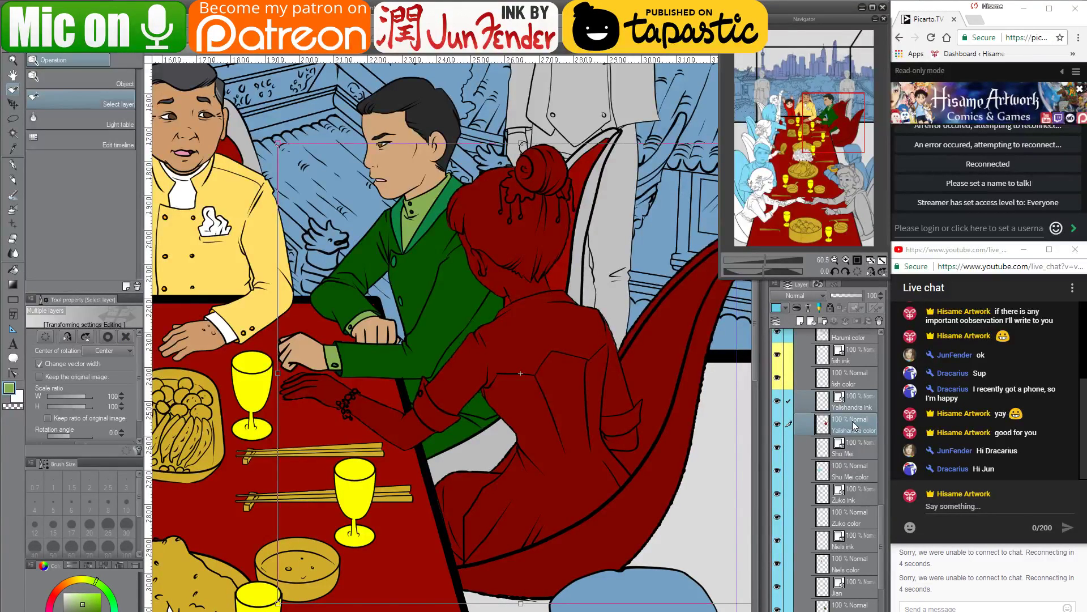
key(Left)
key(Return)
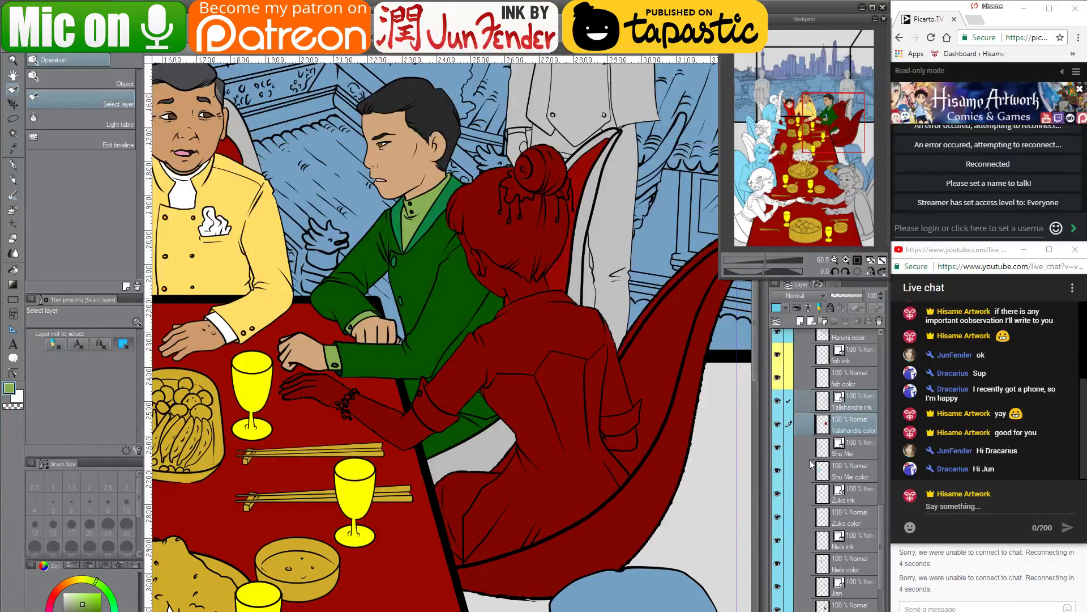
Load the Yalishandra color layer's painted area as a selection, fill her chair's outer rim light gray, and sample the chair's red
click(827, 425)
ctrl+click(825, 425)
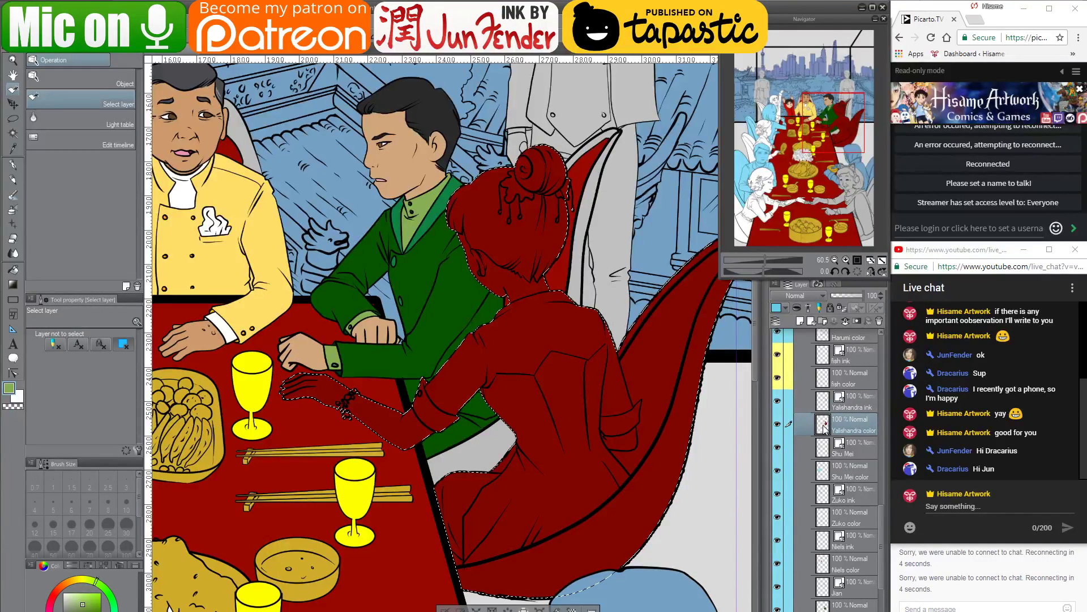
drag(568, 311, 540, 328)
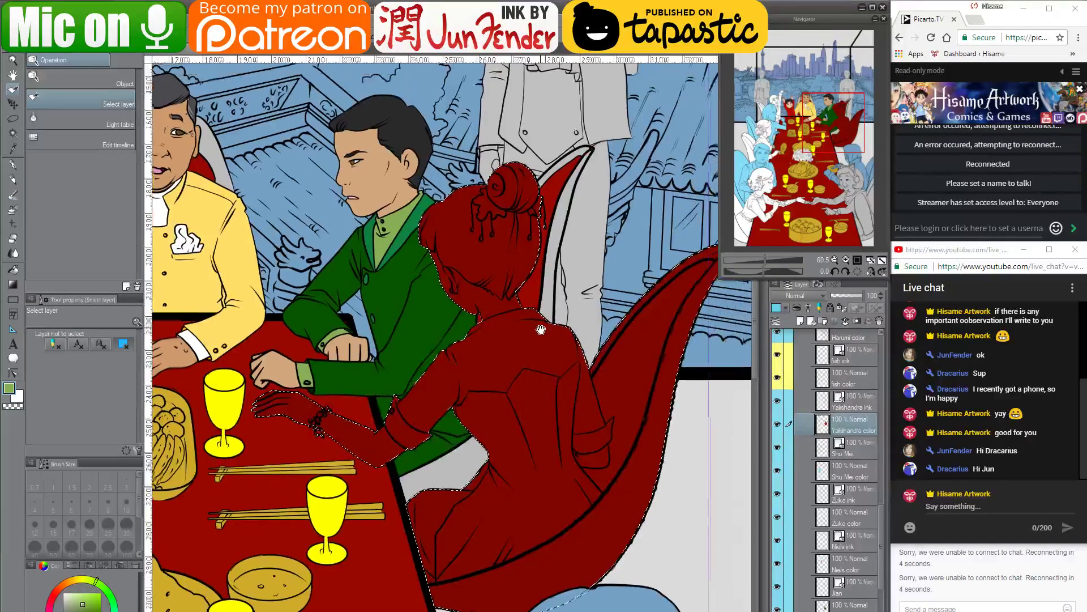
click(13, 269)
click(683, 431)
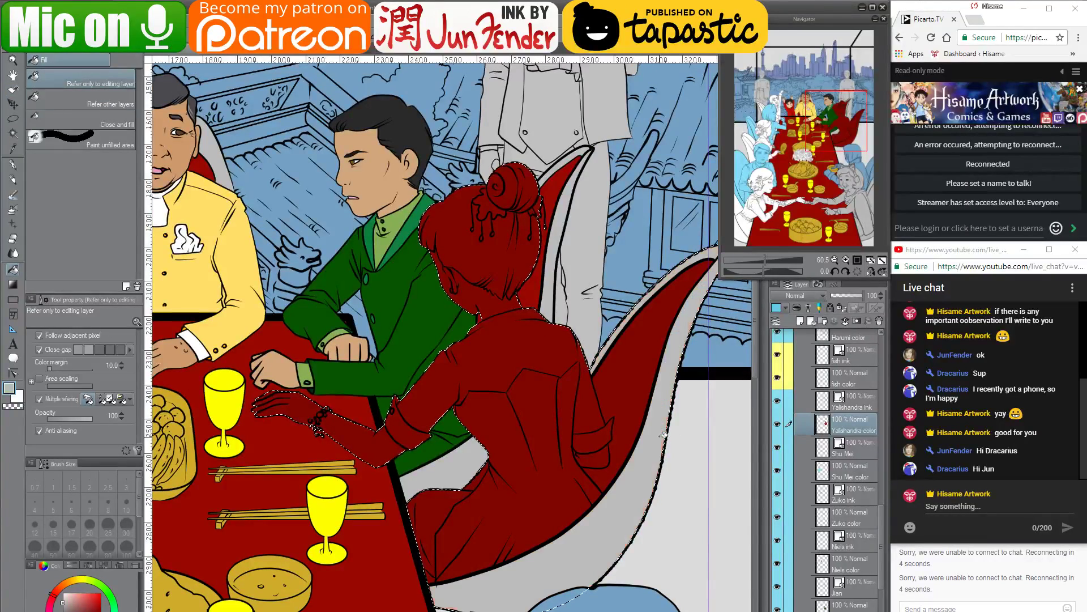
alt+click(564, 182)
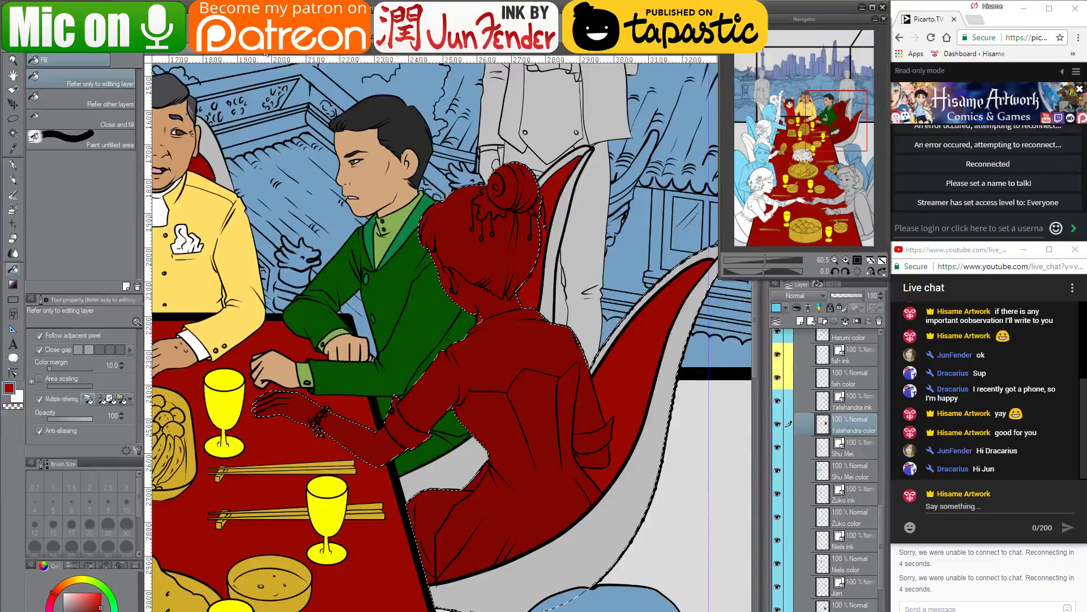
Sample the woman's skin tone from the holiday_new_year reference image and fill Yalishandra's face, neck and arms with it
click(213, 55)
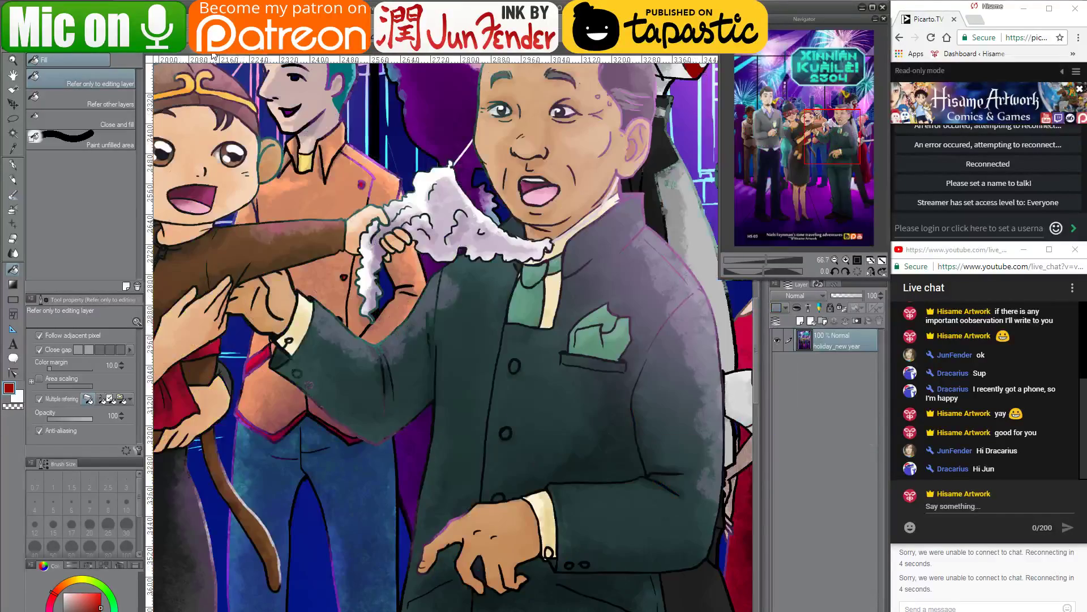
drag(242, 166, 705, 249)
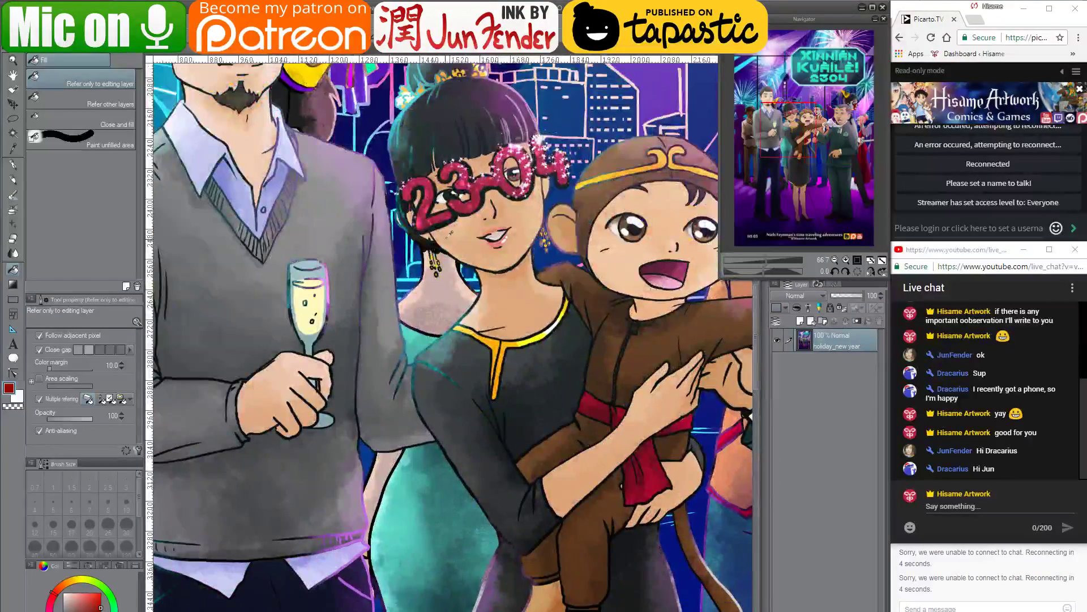
alt+click(495, 227)
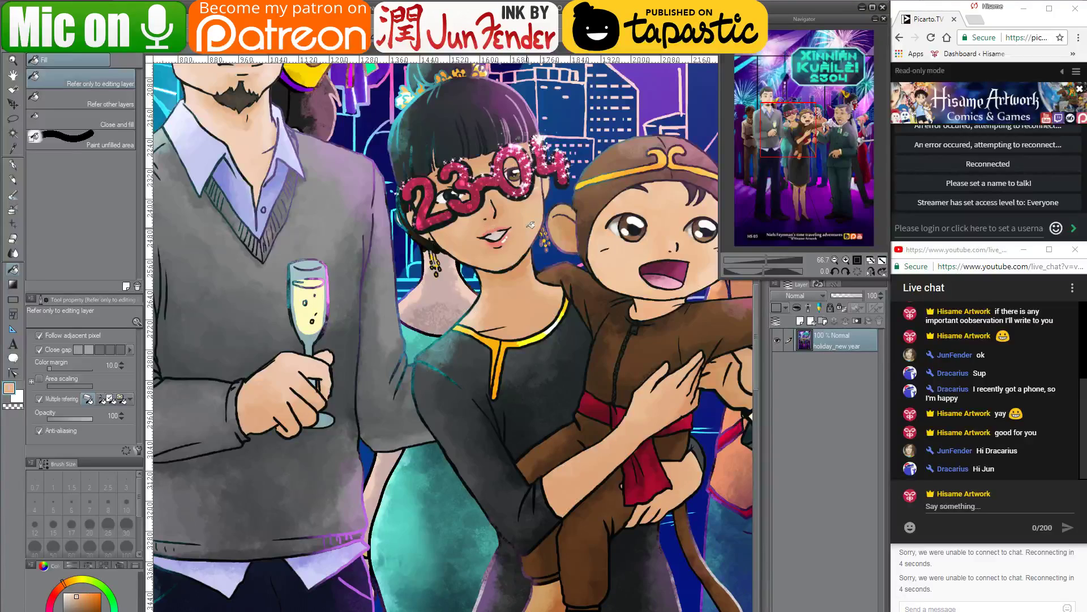
drag(525, 313, 456, 287)
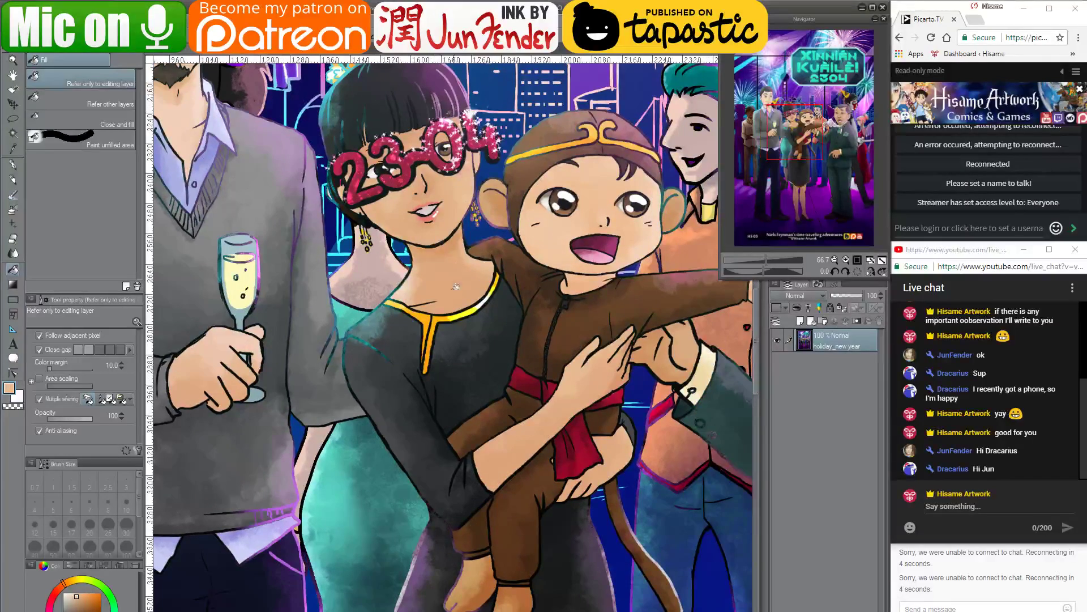
click(174, 55)
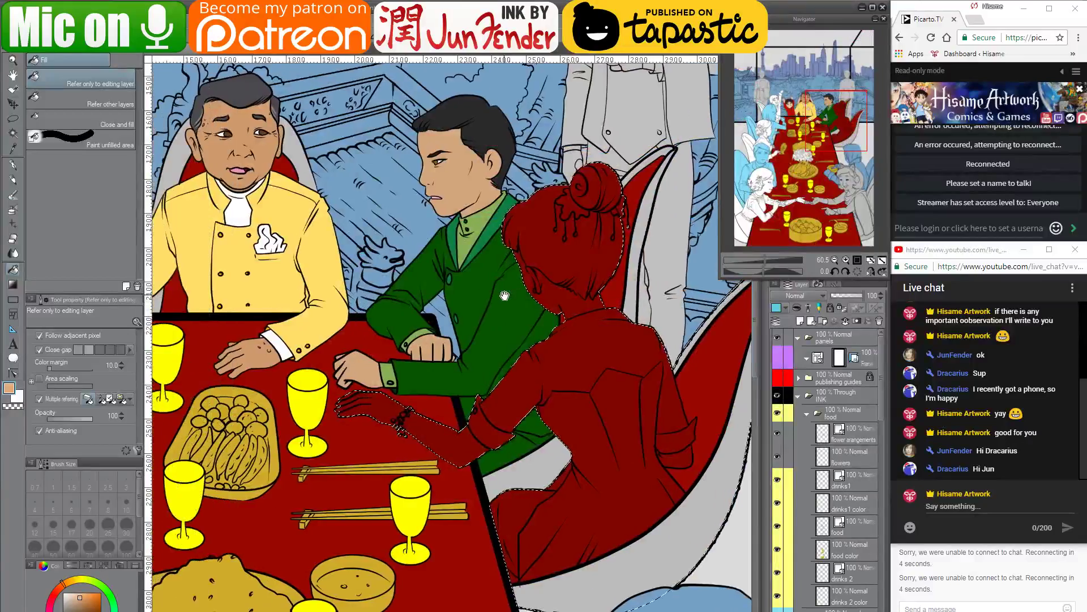
drag(505, 295, 506, 304)
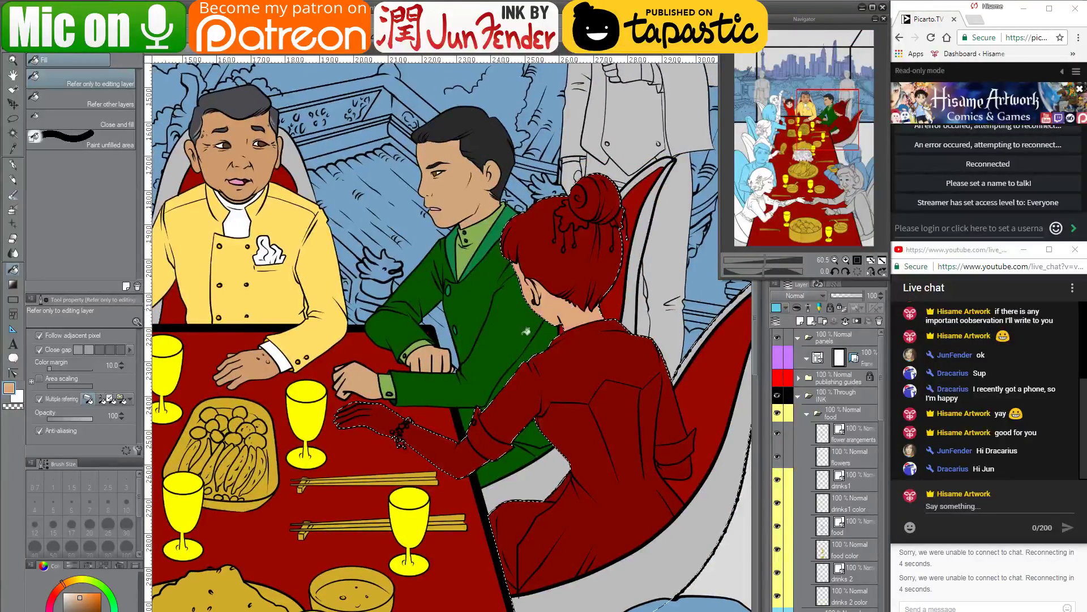
click(684, 469)
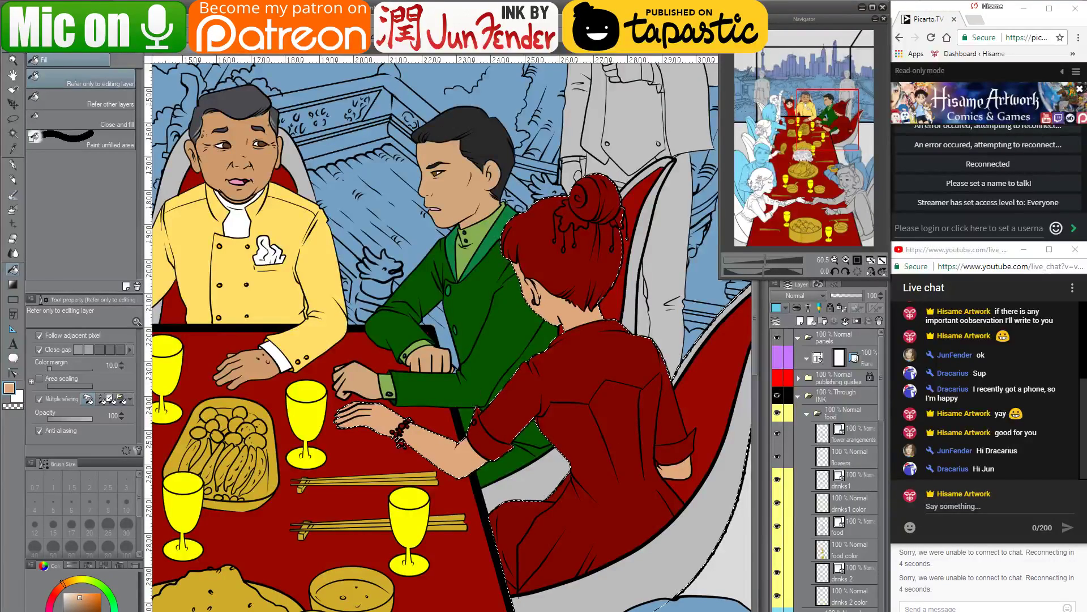
Fill Yalishandra's hair with the green-jacketed man's hair color and her hair ornament with gold sampled from the reference woman's collar
alt+click(496, 143)
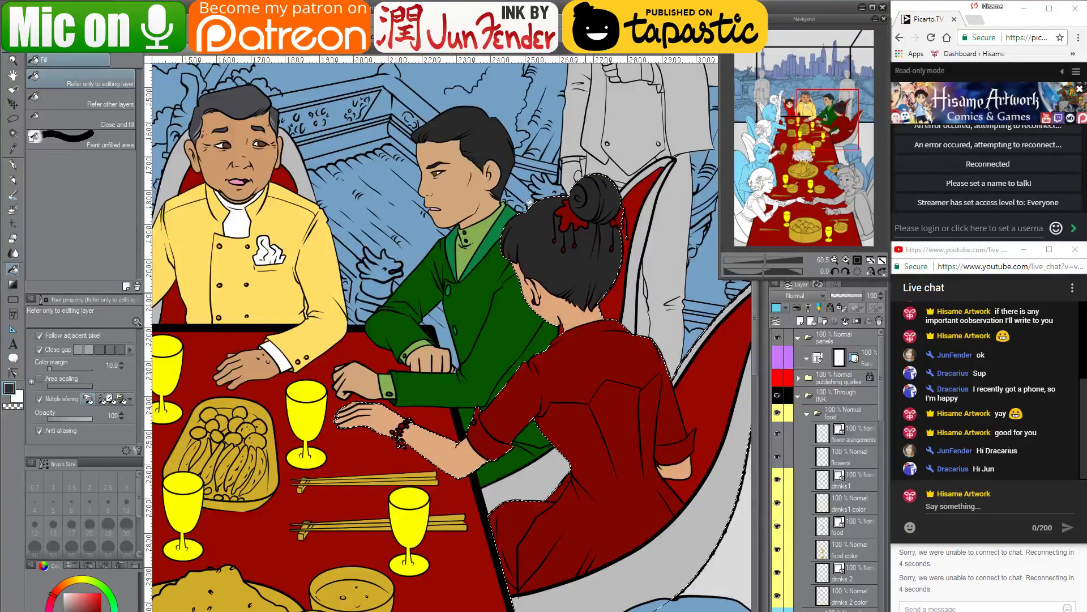
click(246, 50)
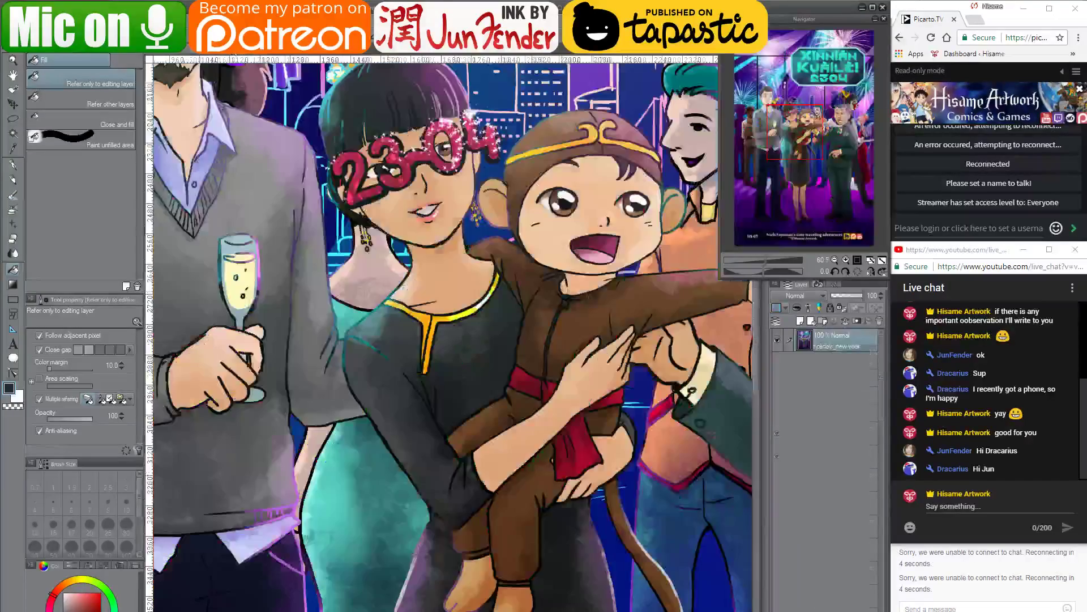
alt+click(429, 313)
click(176, 51)
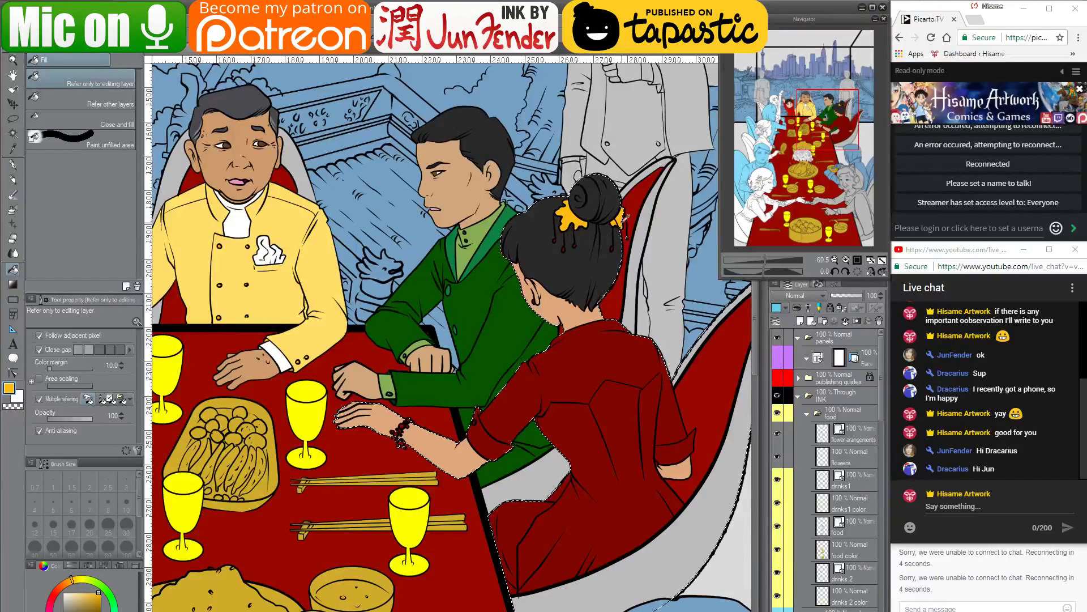
Fill the beads hanging from Yalishandra's hair ornament with the same gold, and clear the selection
scroll(626, 217, up, 6)
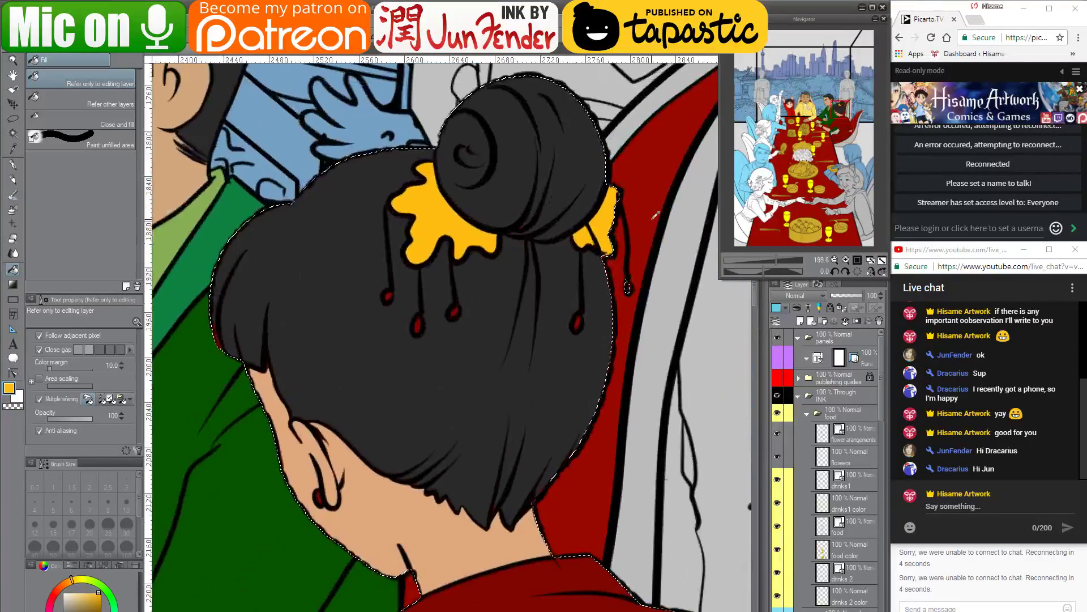
scroll(656, 214, up, 1)
drag(529, 315, 571, 392)
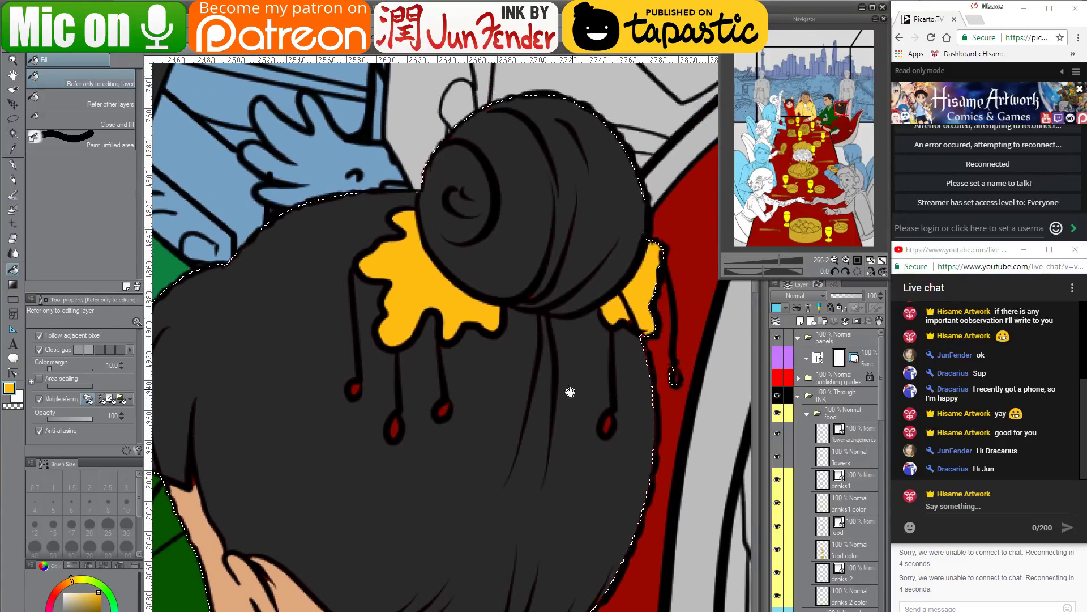
click(445, 408)
click(393, 428)
click(355, 389)
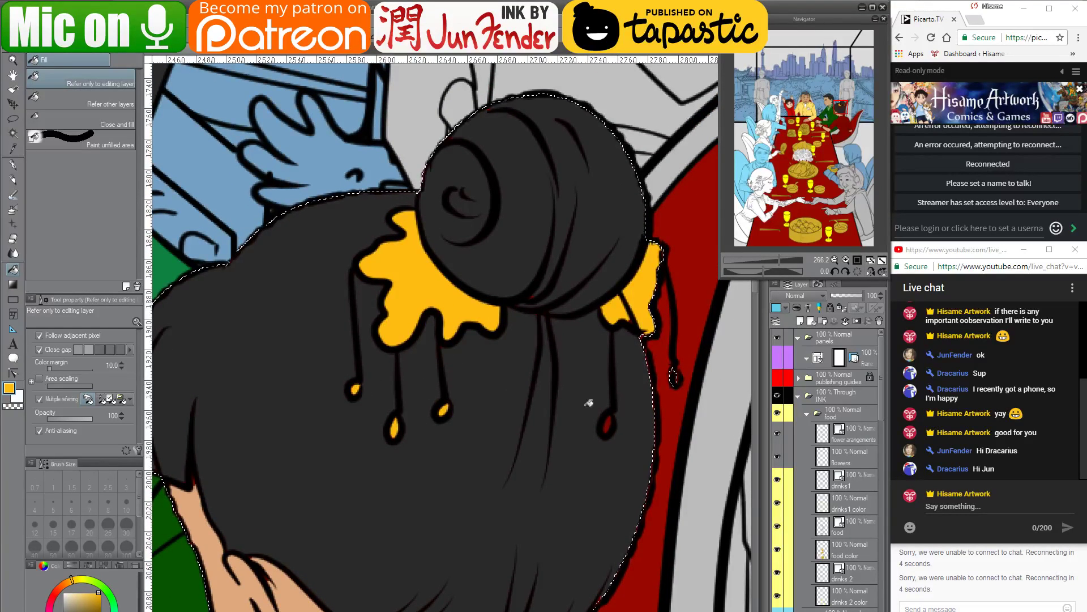
click(610, 422)
key(ctrl+d)
Examine the color edges and ink lines along Yalishandra's hair, shoulder, dress and the underside of her chair
drag(634, 529, 558, 287)
scroll(518, 448, down, 1)
scroll(519, 447, down, 3)
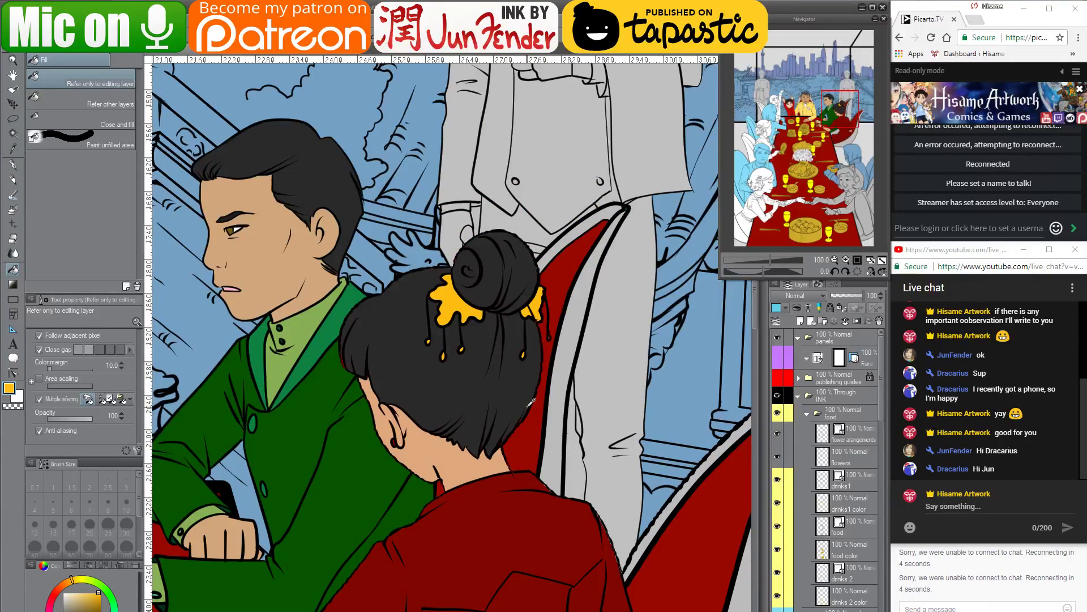
drag(634, 486, 608, 340)
scroll(605, 354, up, 1)
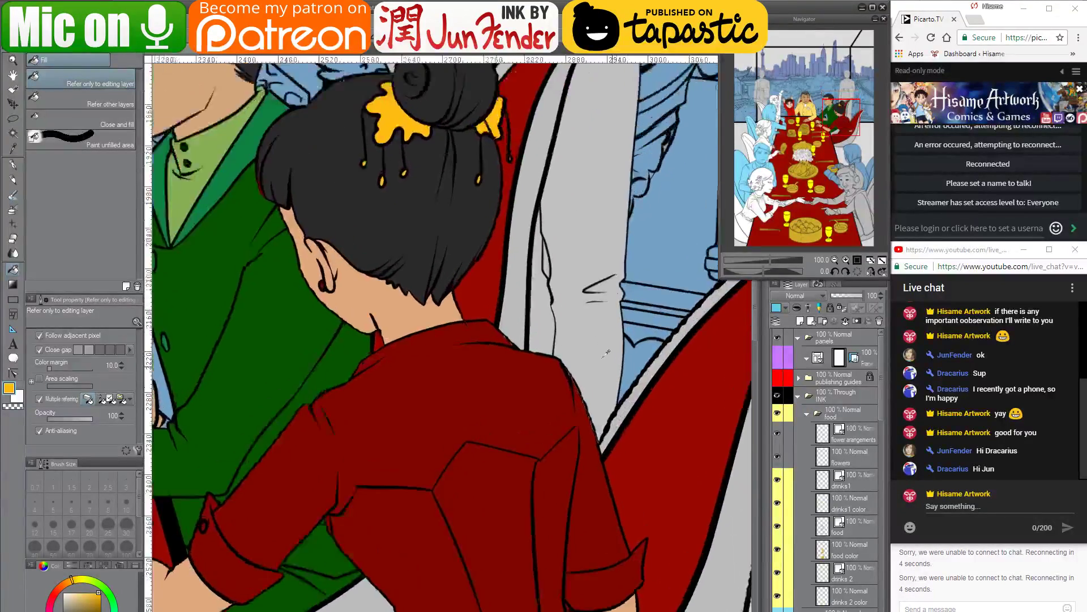
scroll(606, 352, up, 4)
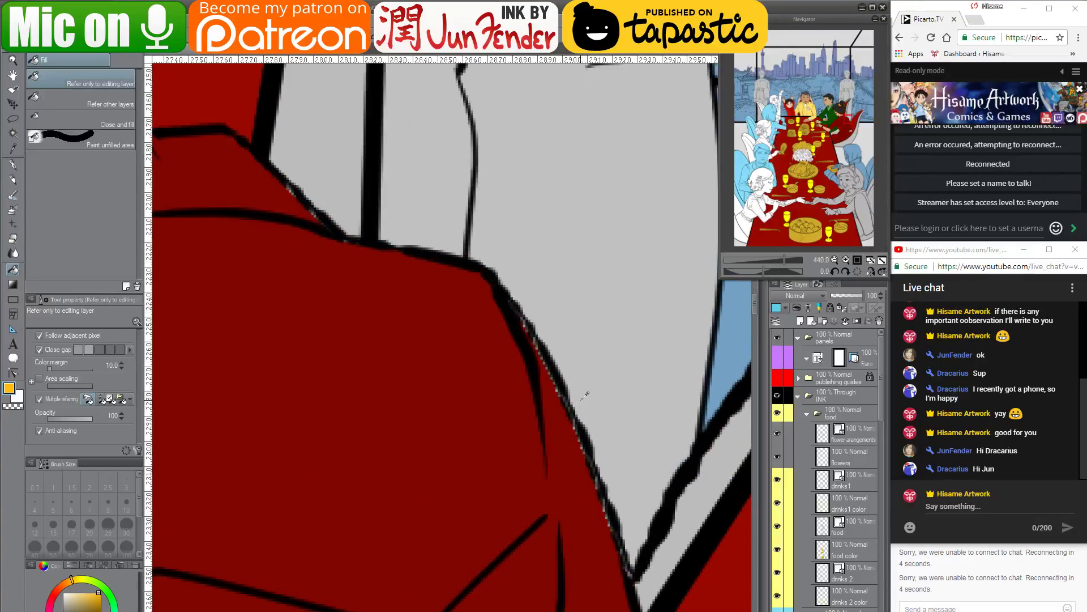
scroll(599, 443, down, 4)
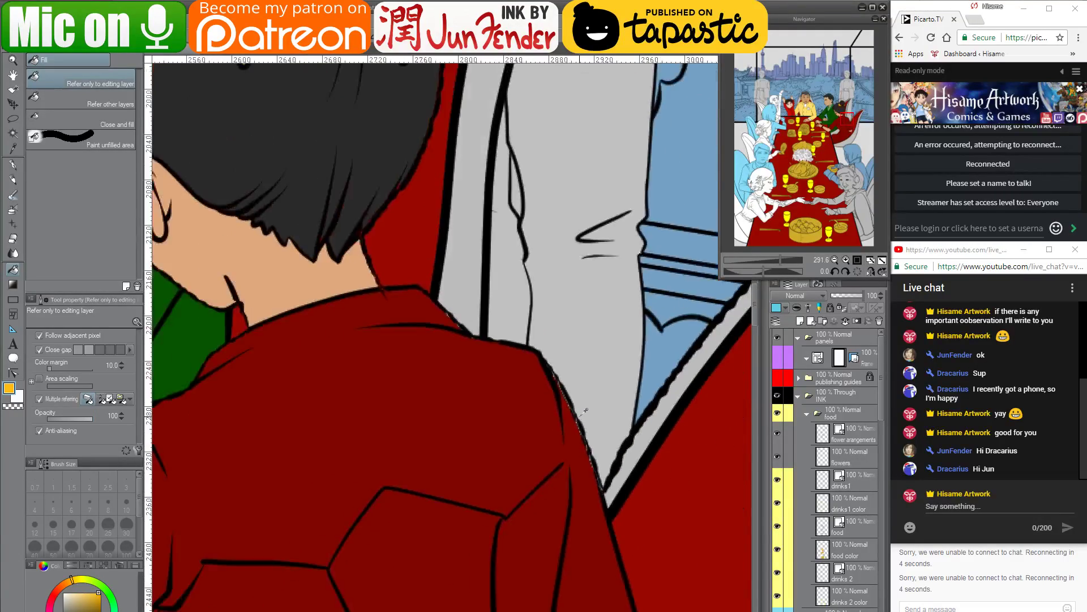
scroll(579, 413, down, 1)
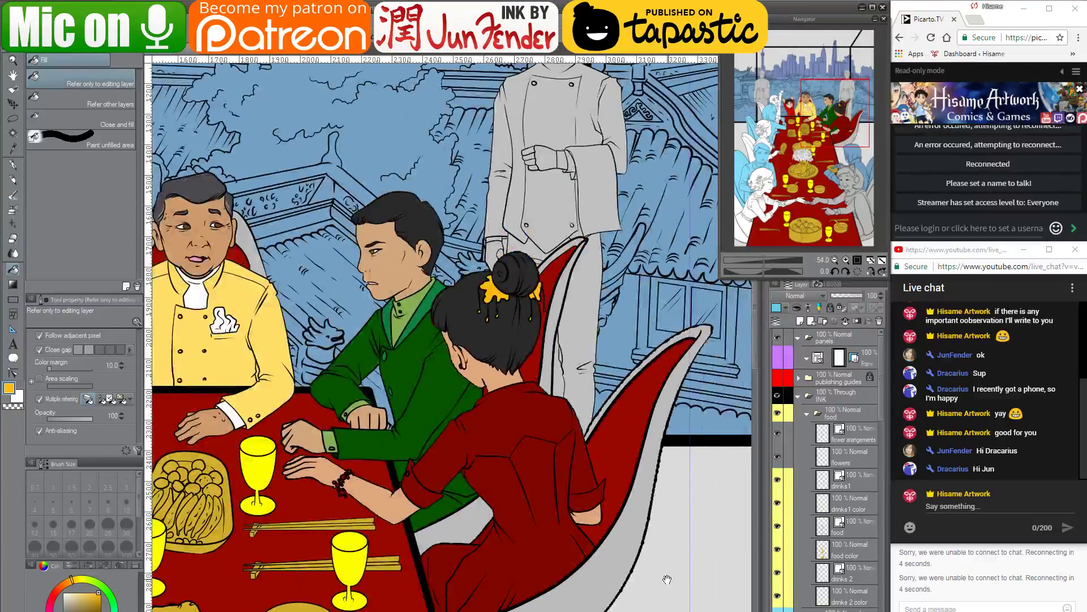
drag(666, 579, 638, 484)
scroll(548, 563, up, 3)
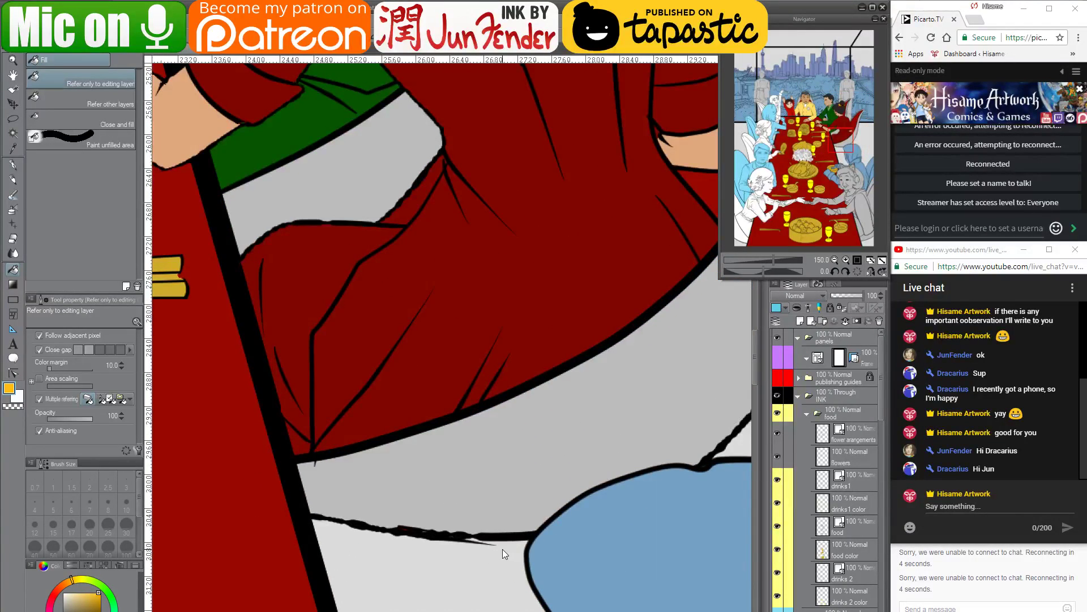
click(502, 550)
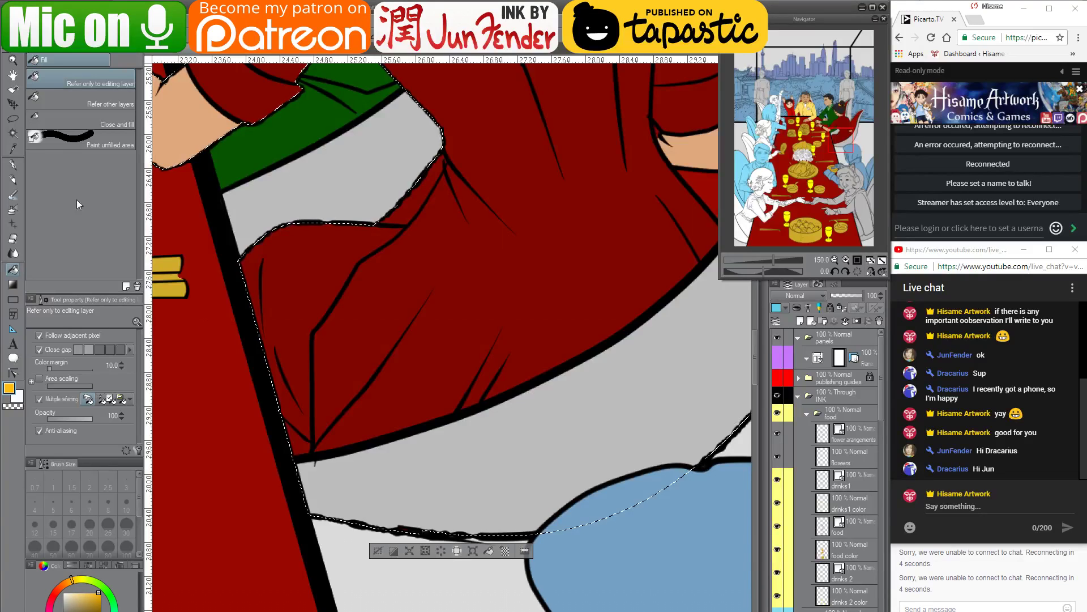
click(12, 104)
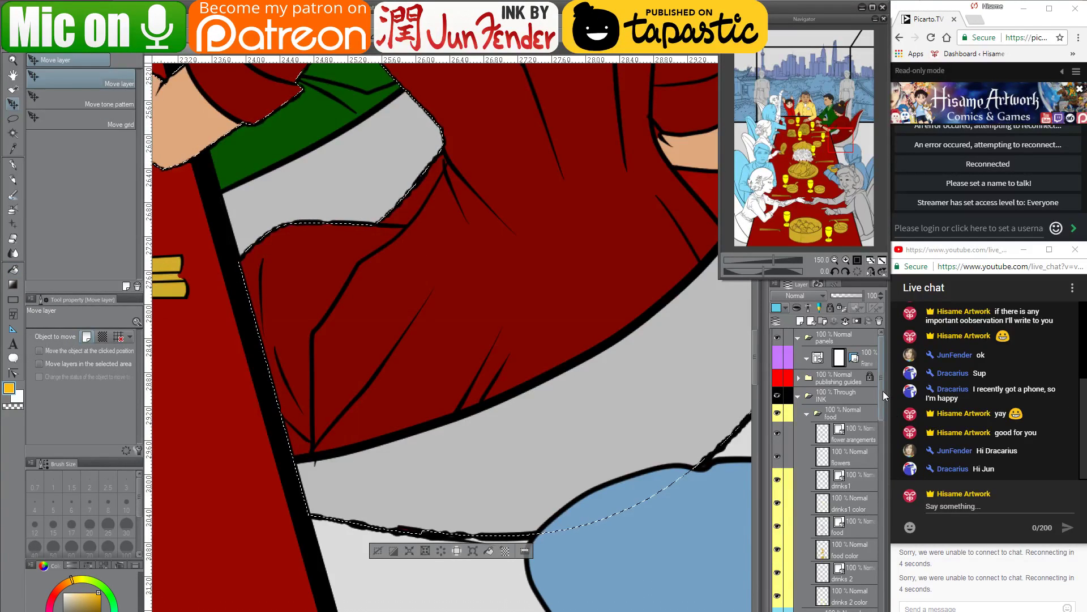
drag(882, 391, 896, 561)
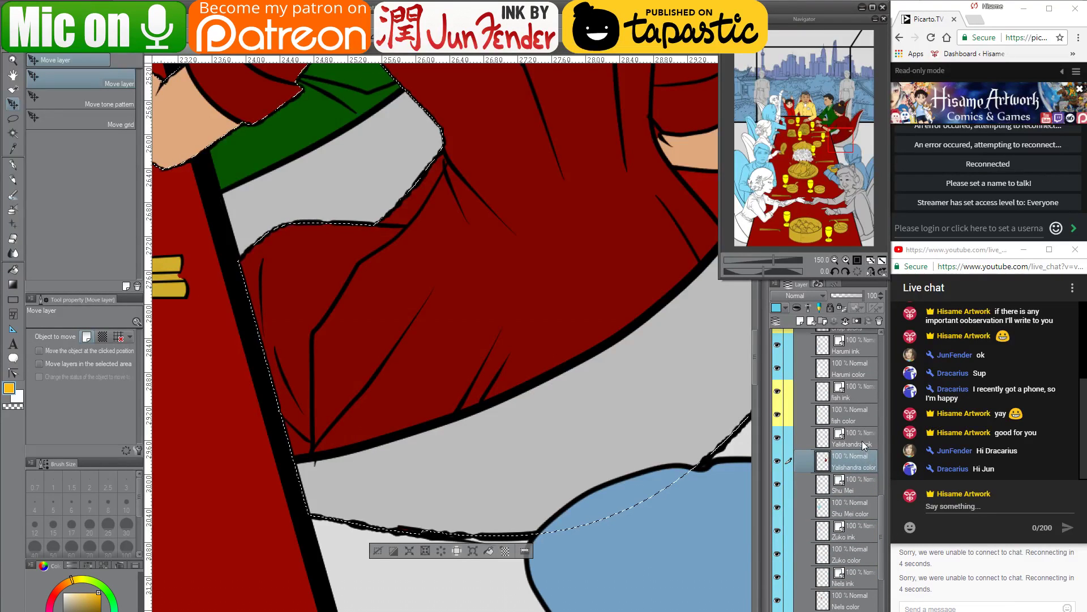
Post the message "my lineart turned crappy" in the live chat
click(966, 506)
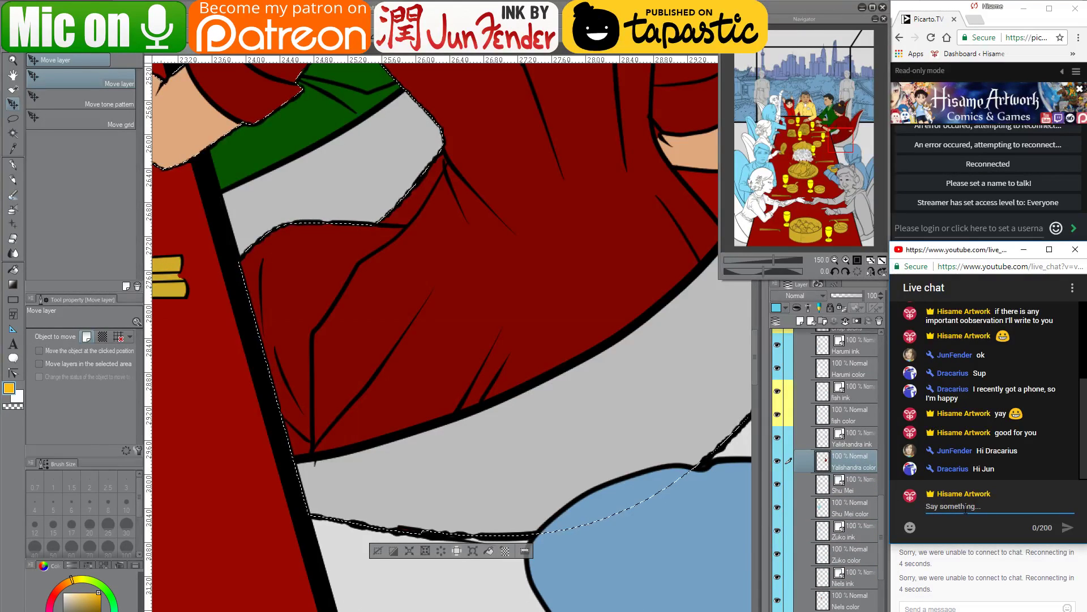
text(my lineart turned)
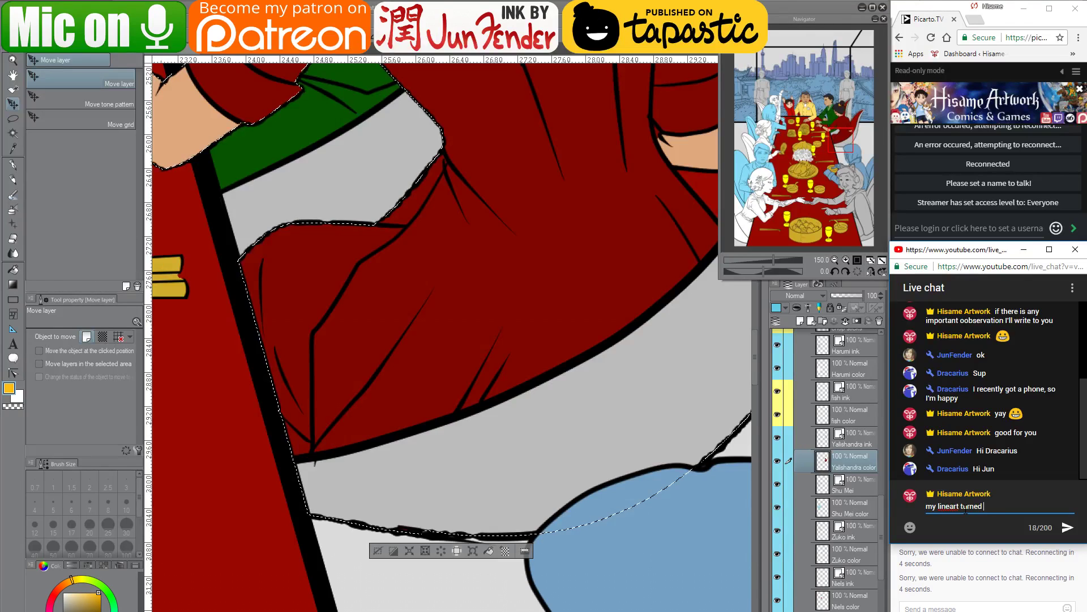
text( crappy)
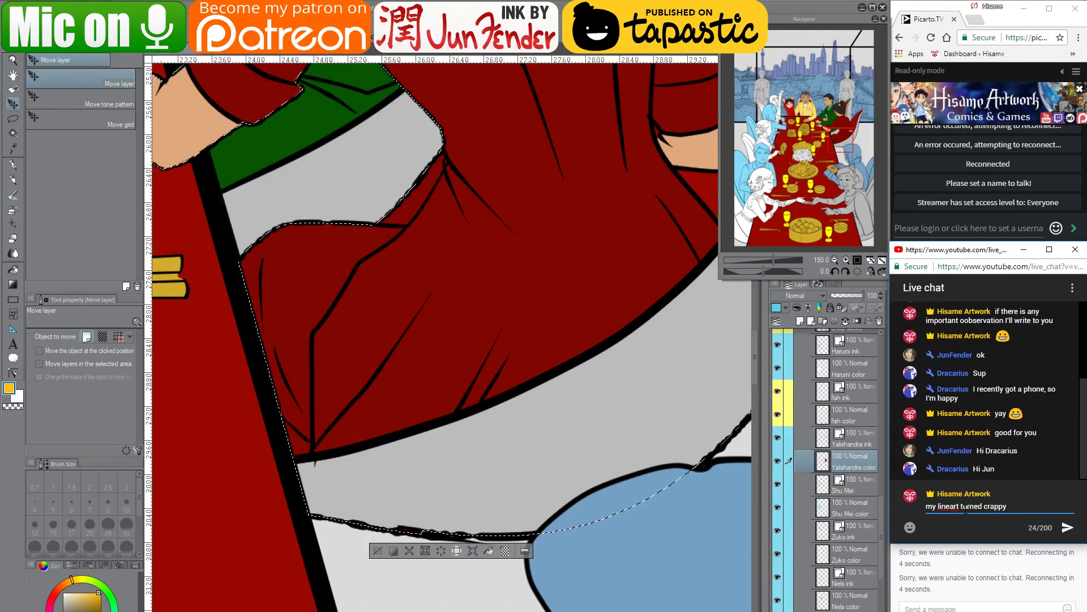
key(Return)
Undo the recent color fills on Yalishandra and her chair, along with the last repositioning of her artwork
click(558, 457)
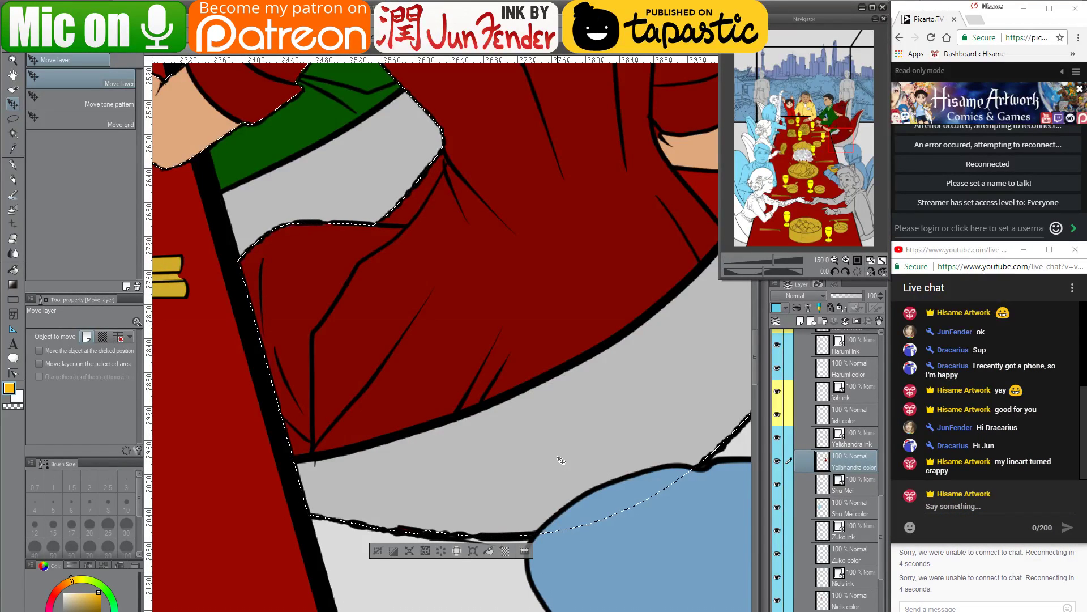
key(ctrl+z)
key(ctrl+z)
key(ctrl+z)
key(ctrl+z)
key(ctrl+z)
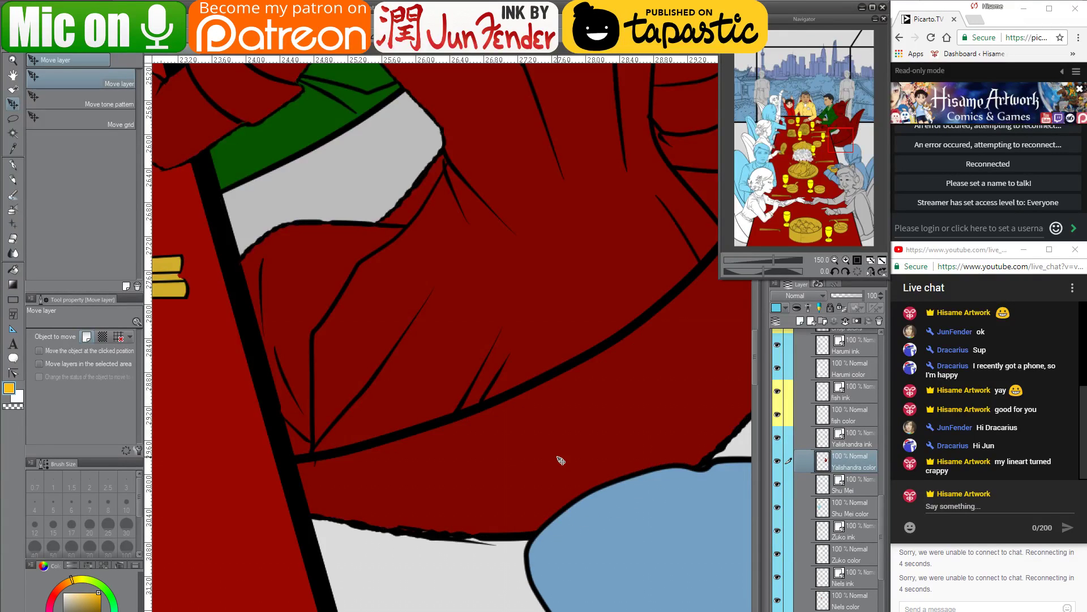
key(ctrl+z)
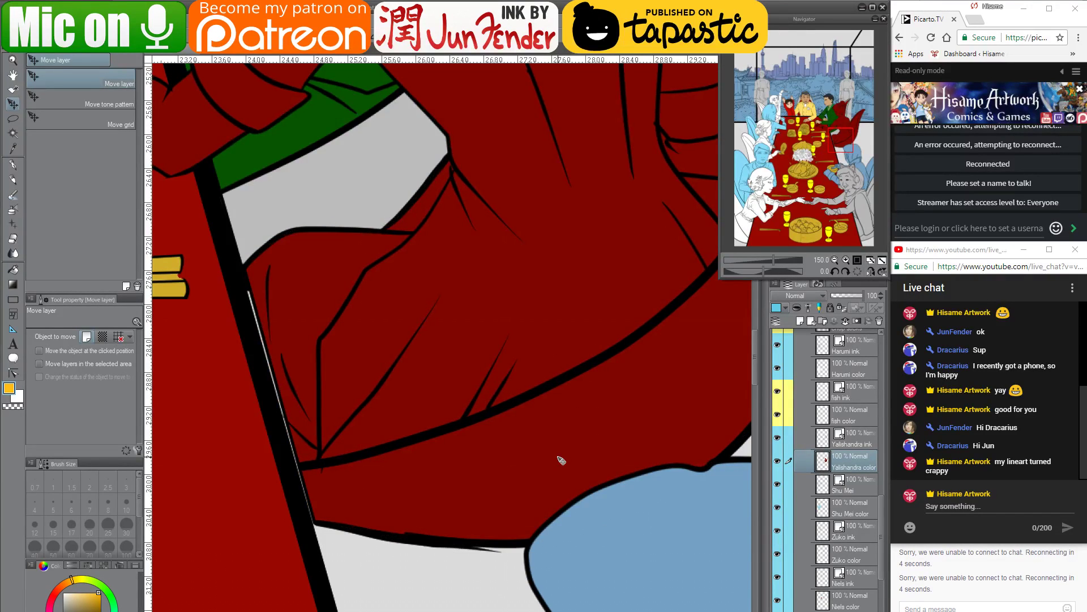
Transform the Yalishandra ink and Yalishandra color layers together, nudging them slightly left and up to meet the table edge
scroll(561, 460, down, 4)
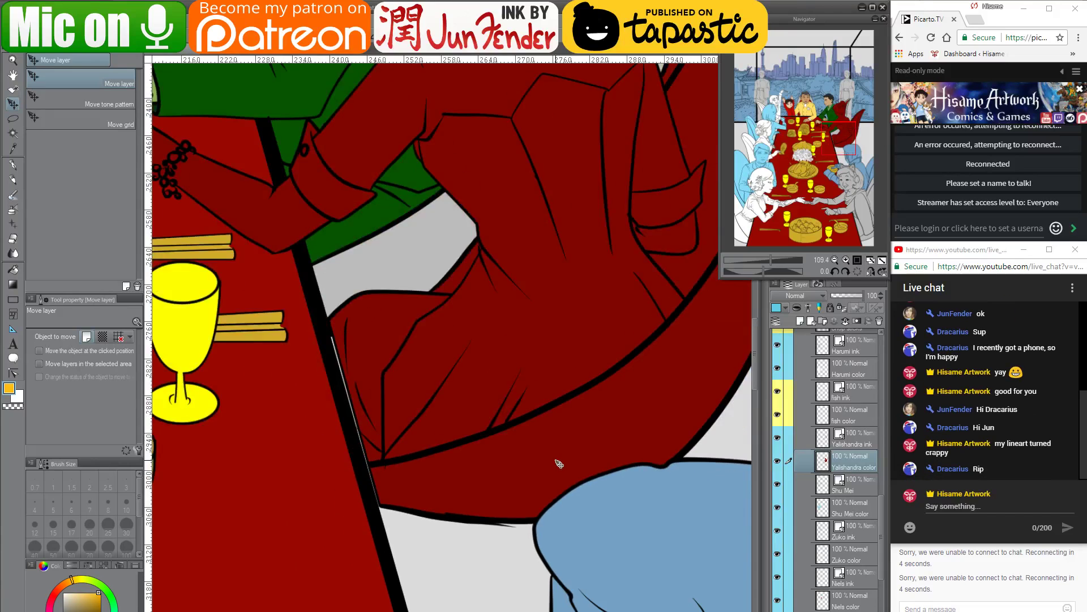
ctrl+click(848, 444)
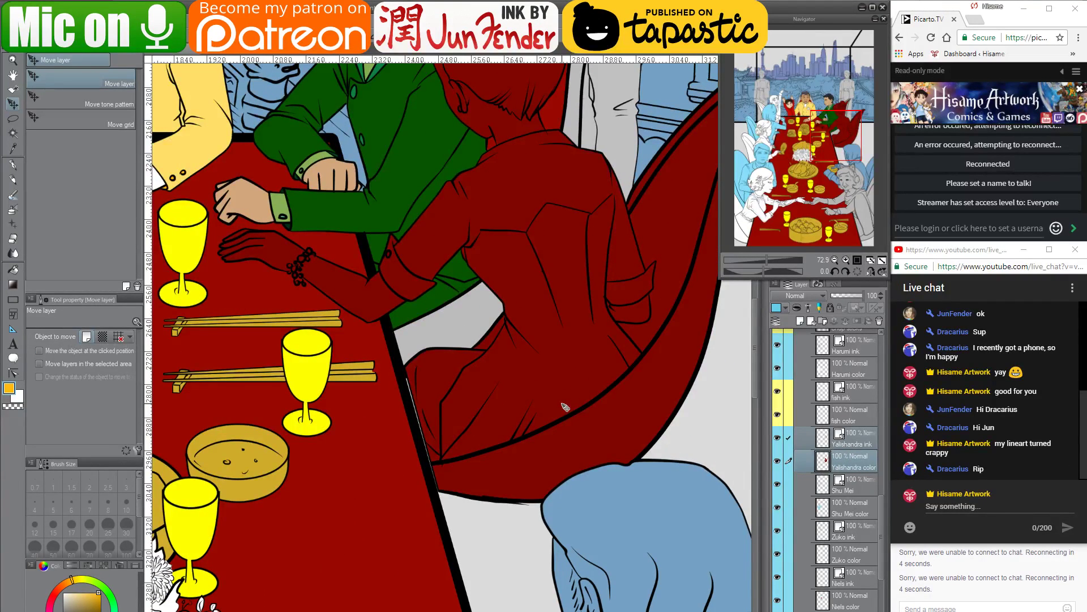
key(ctrl+t)
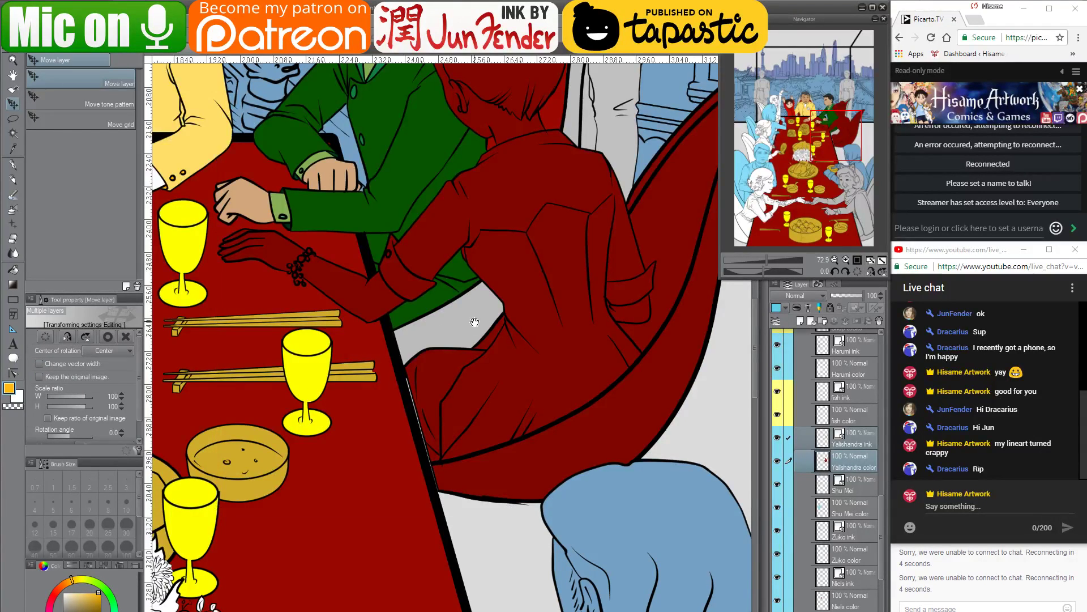
drag(468, 330, 448, 488)
scroll(477, 392, down, 3)
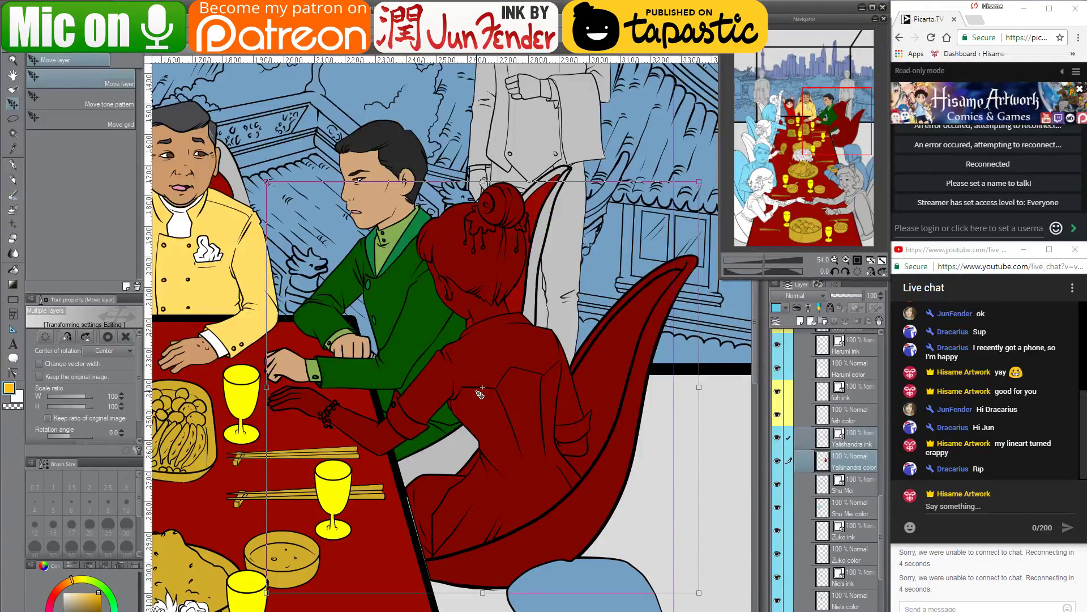
key(Left)
key(Left)
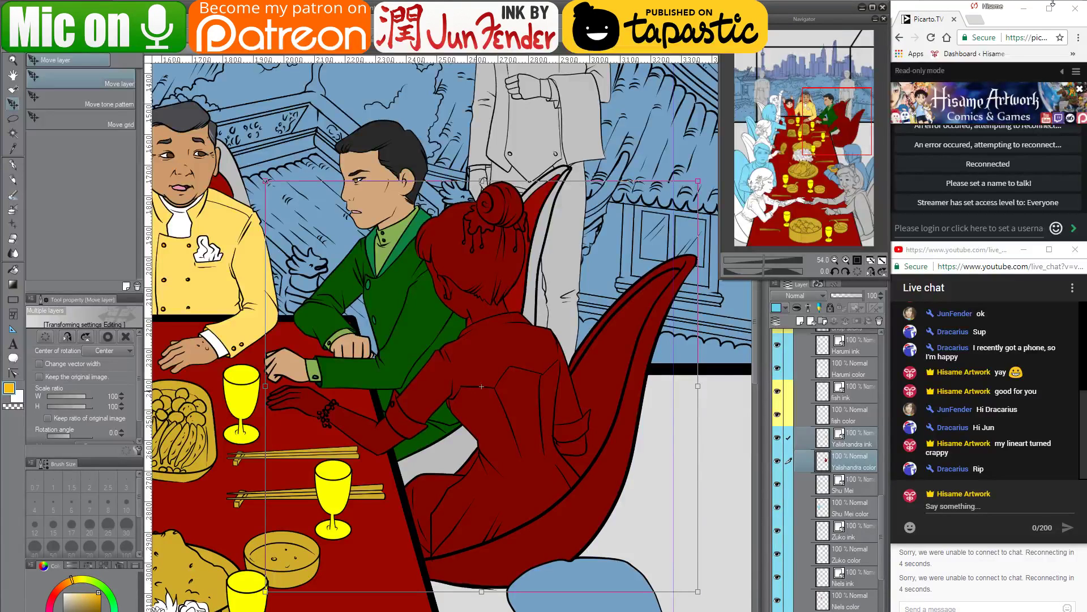
key(Up)
key(Up)
key(Up)
key(Up)
key(Up)
key(Up)
key(Up)
key(Up)
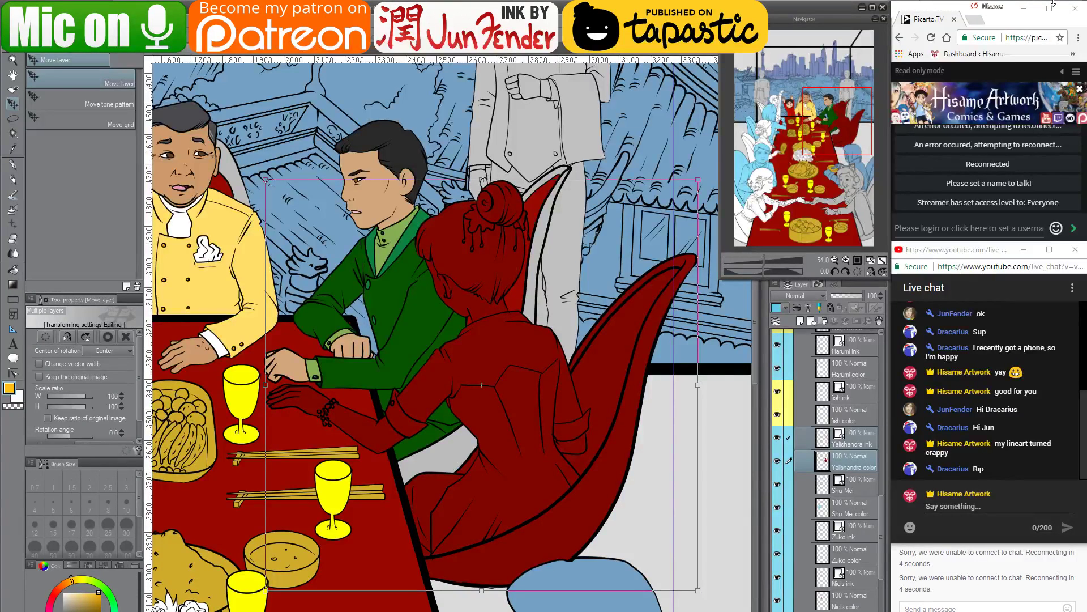
key(Return)
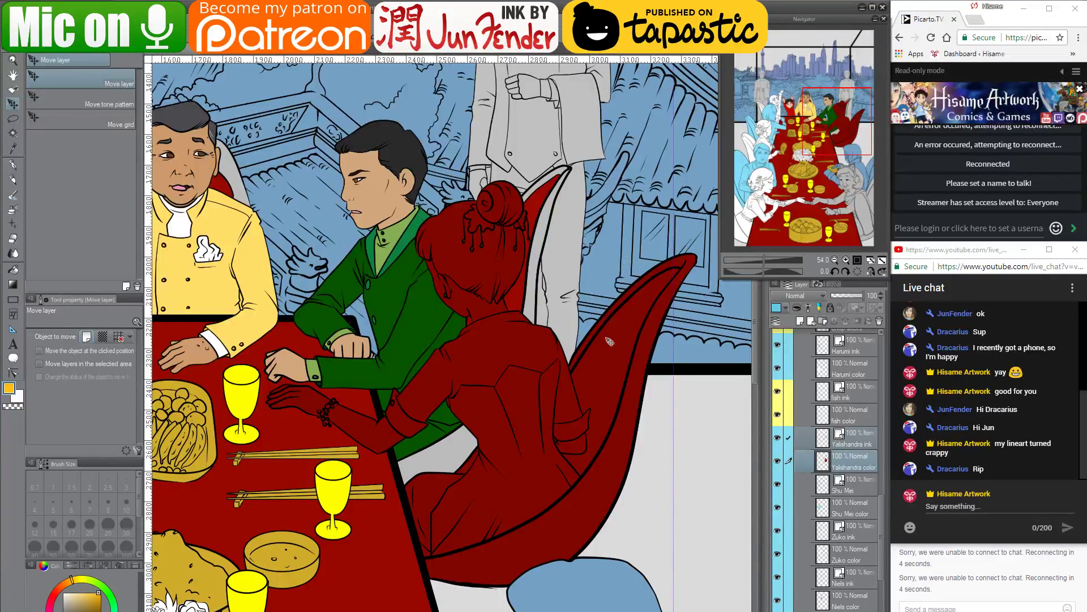
On the Yalishandra color layer, fill the outer rim of her chair with the light grey sampled beside the chair's far side
scroll(535, 396, up, 3)
scroll(554, 483, up, 2)
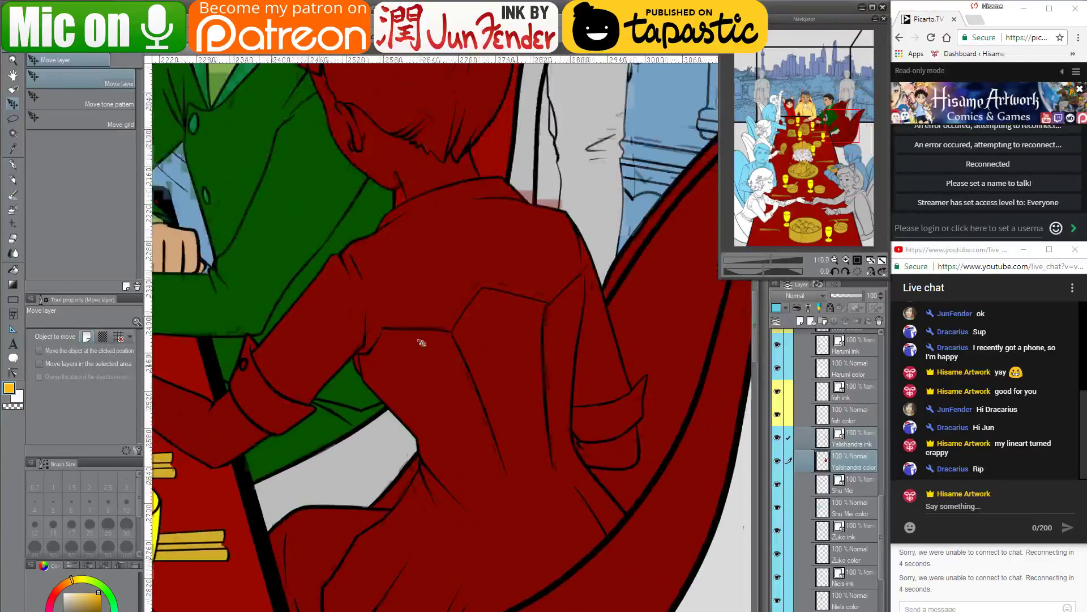
scroll(546, 444, down, 1)
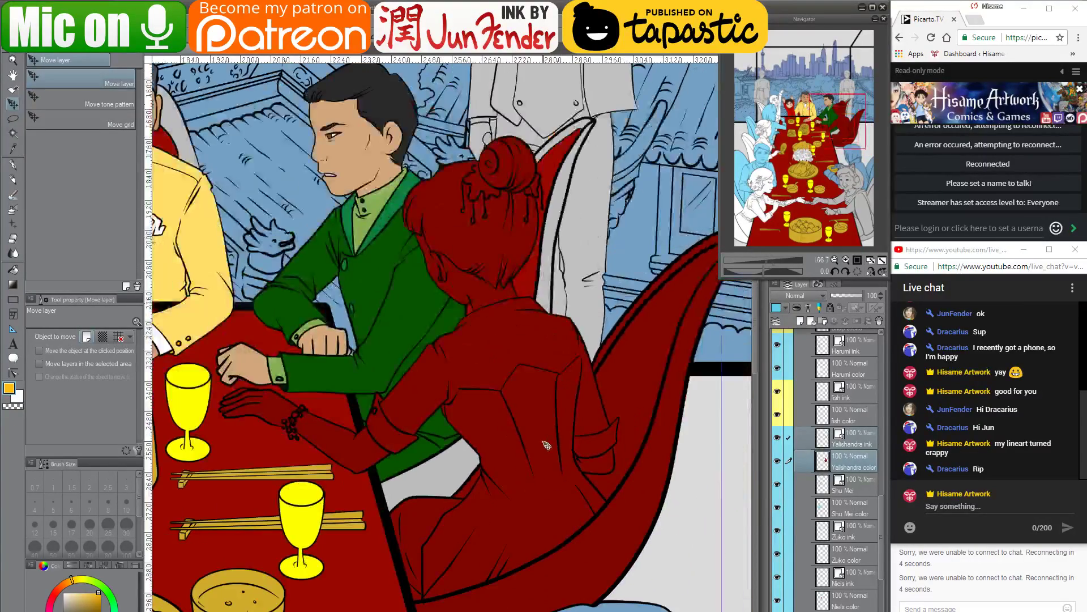
drag(573, 451, 648, 439)
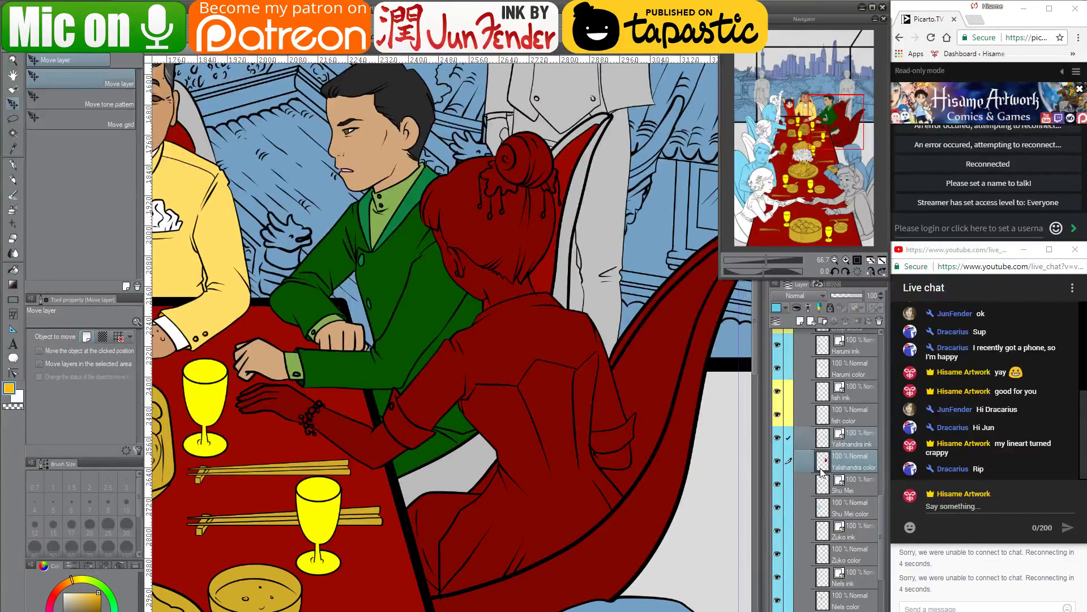
click(822, 473)
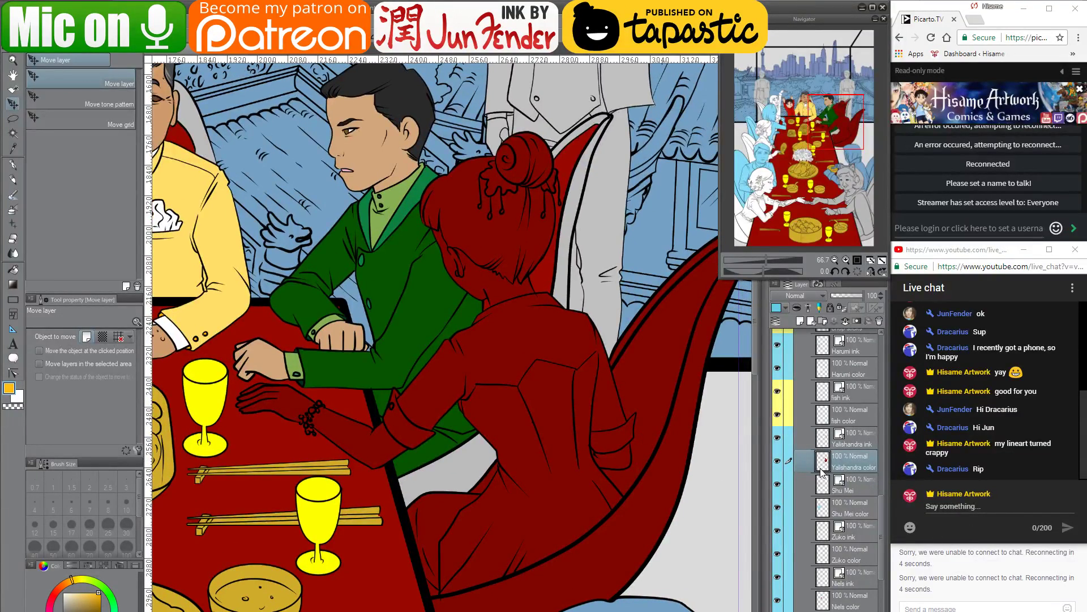
click(14, 271)
alt+click(575, 213)
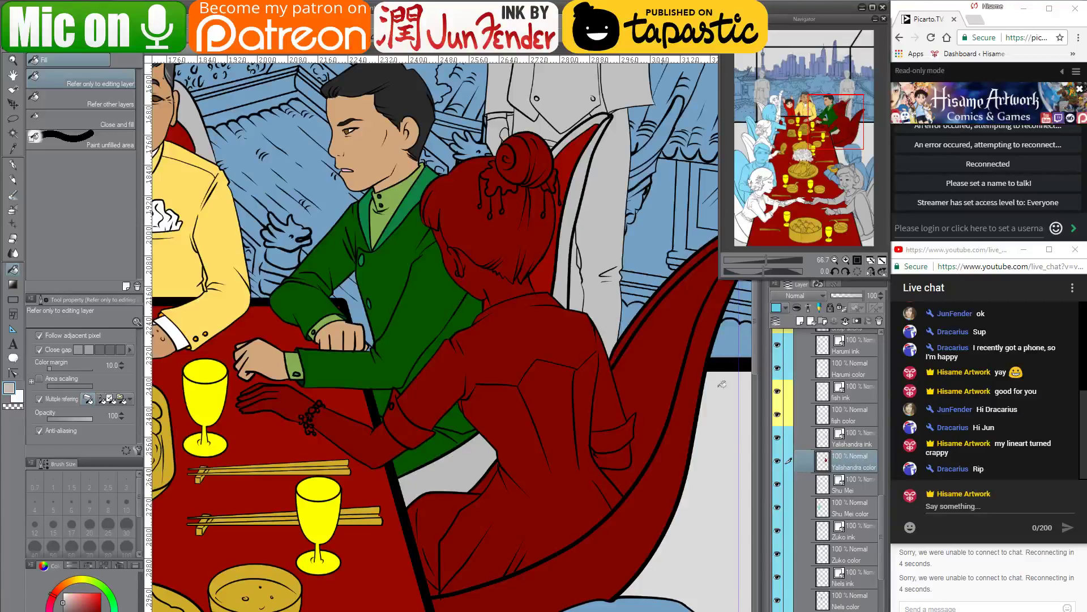
click(694, 407)
drag(654, 388, 590, 397)
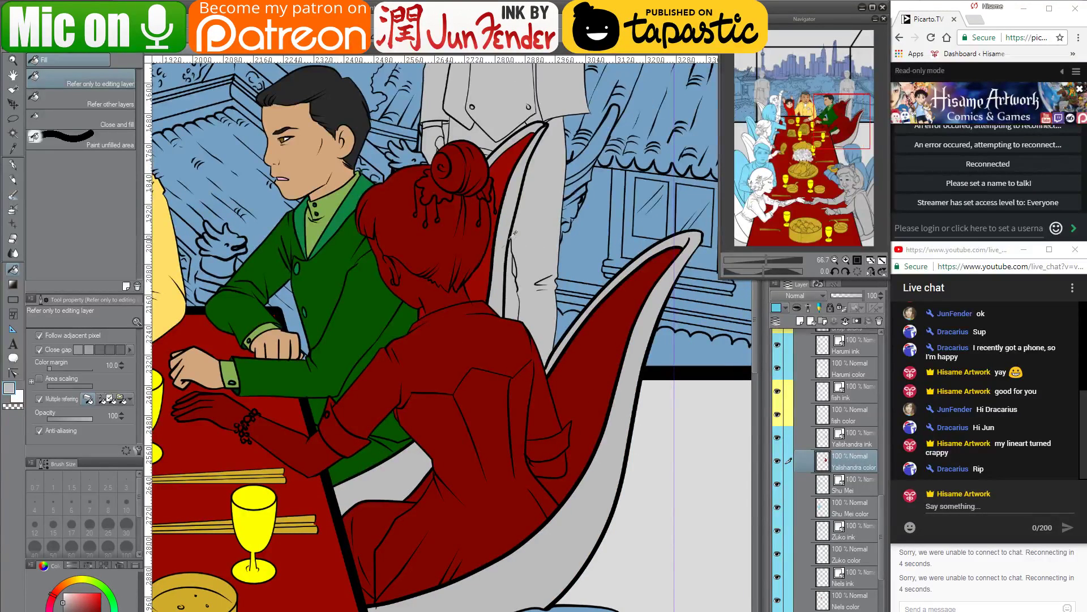
Select the Yalishandra color layer's painted area and fill her arms, face and neck with the green-jacketed man's skin color
alt+click(488, 266)
drag(564, 398, 595, 407)
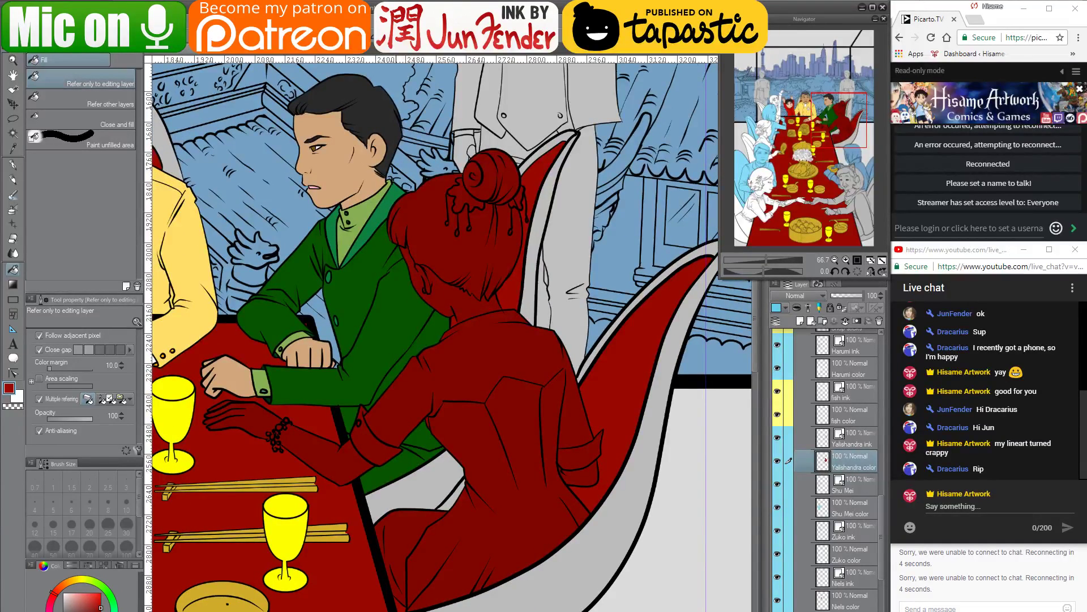
drag(489, 518, 502, 533)
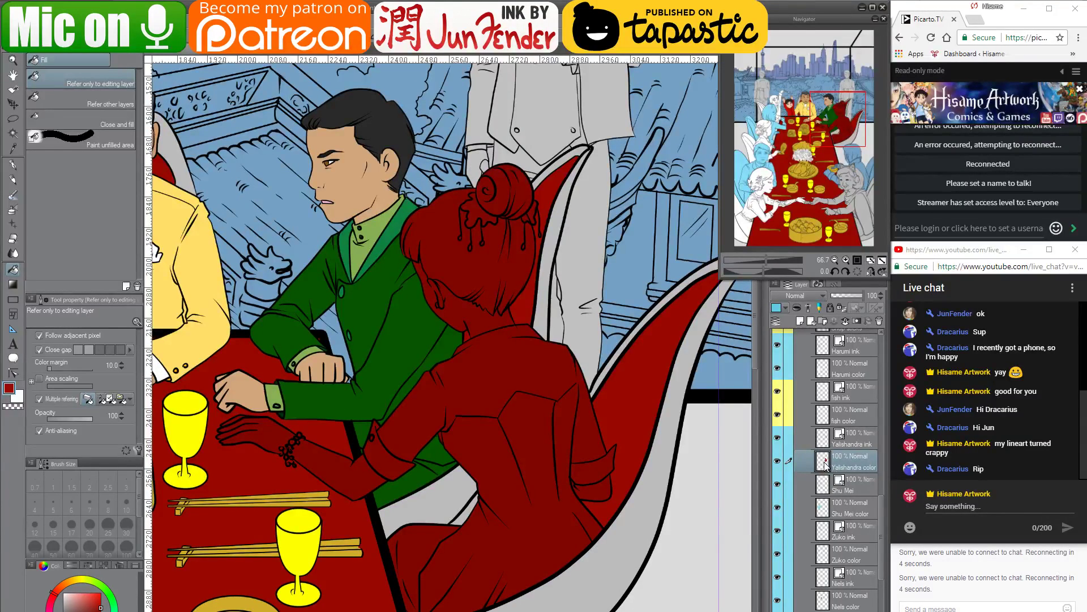
ctrl+click(825, 466)
alt+click(334, 175)
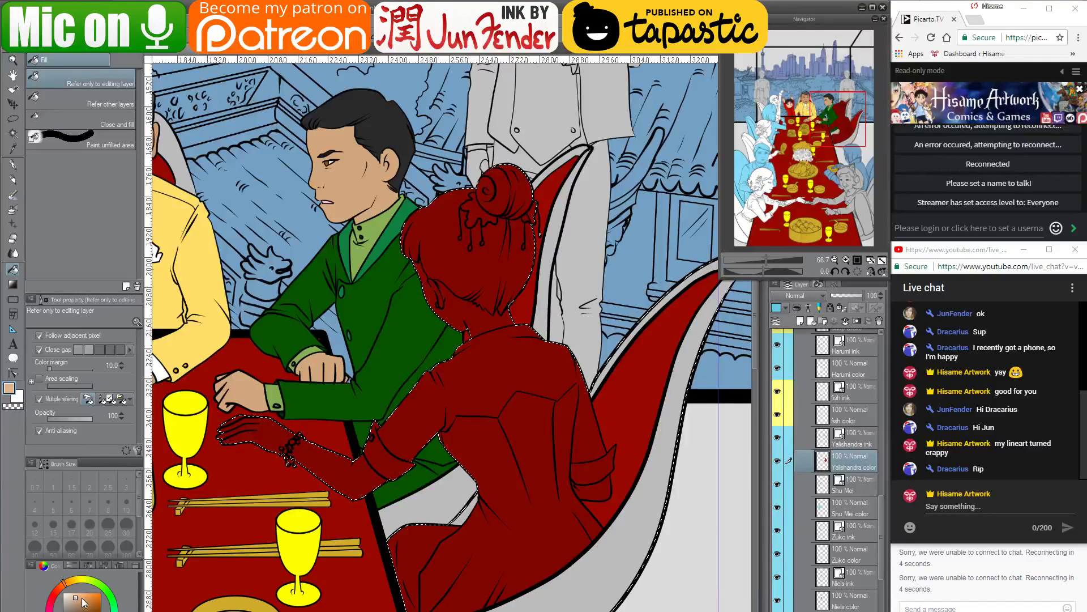
click(320, 465)
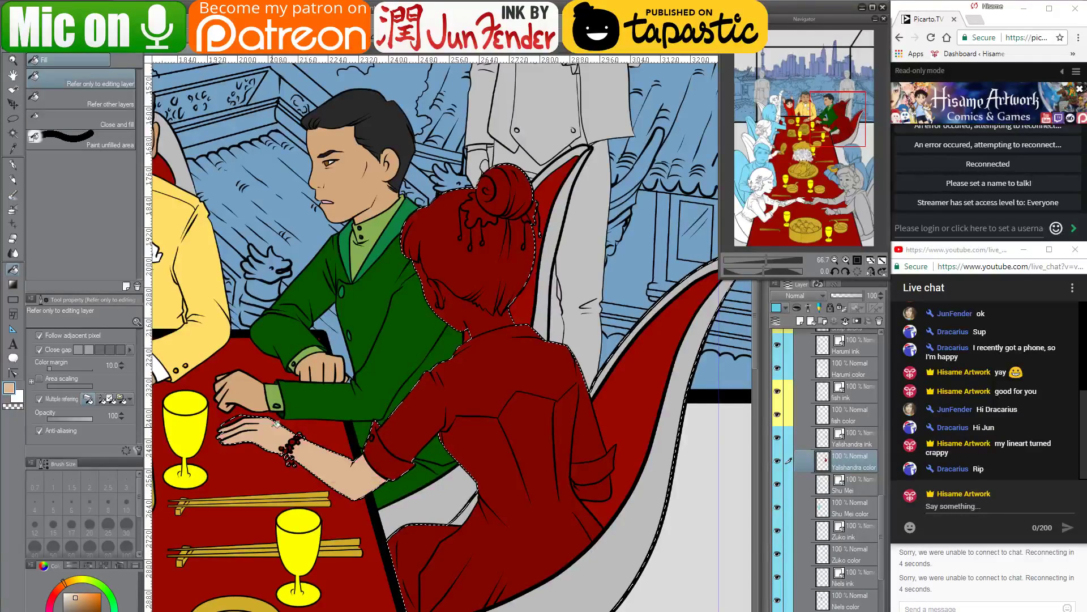
click(458, 300)
drag(470, 319, 564, 311)
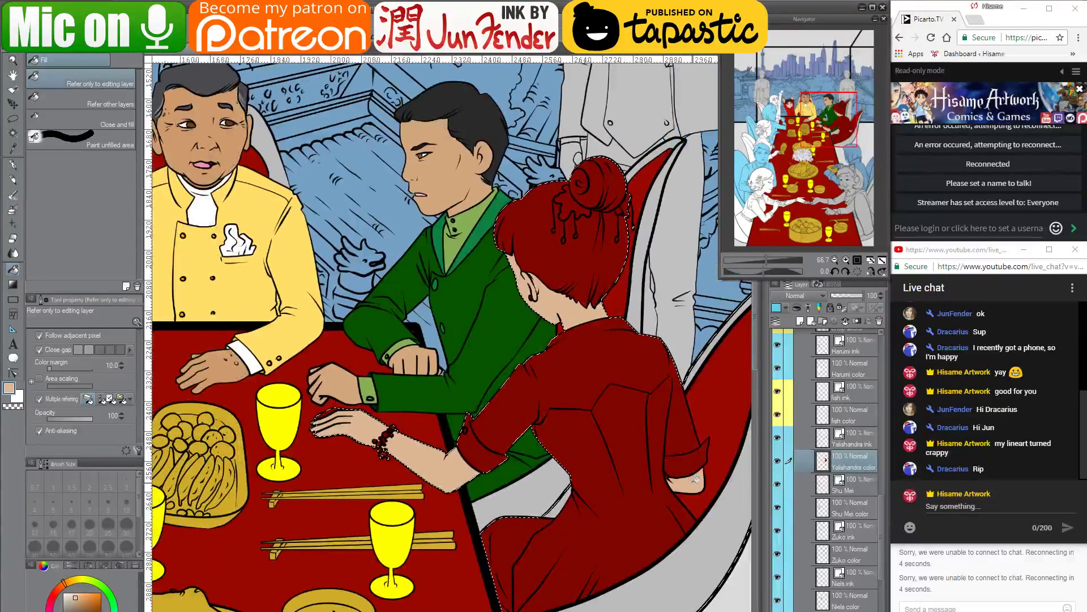
Sample the skin color from the face of the boy in red and apply it to Yalishandra's skin
drag(311, 375, 551, 402)
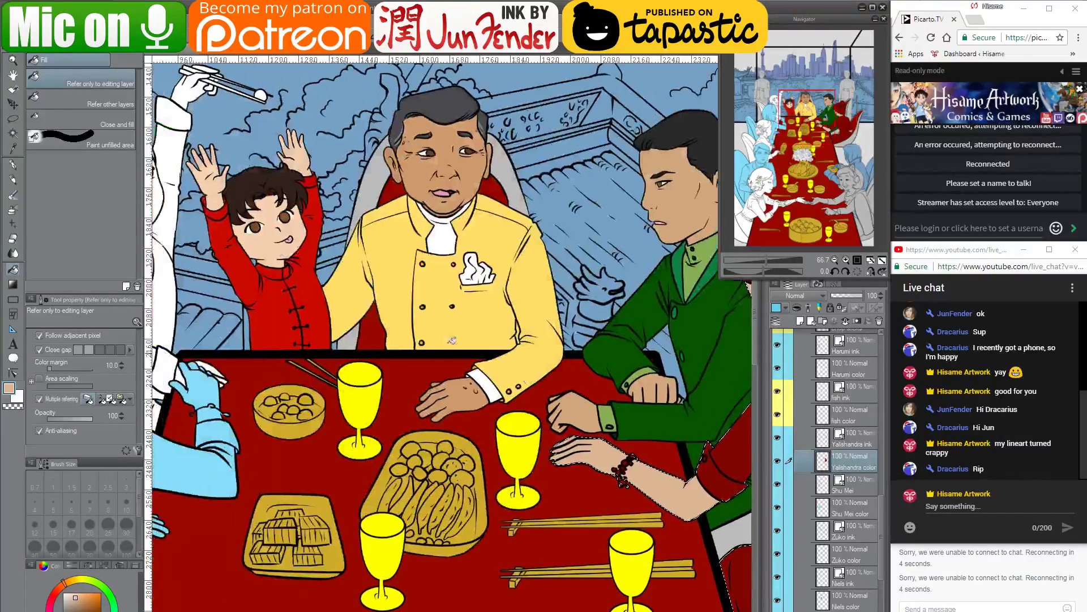
alt+click(280, 249)
drag(682, 498, 346, 446)
click(451, 415)
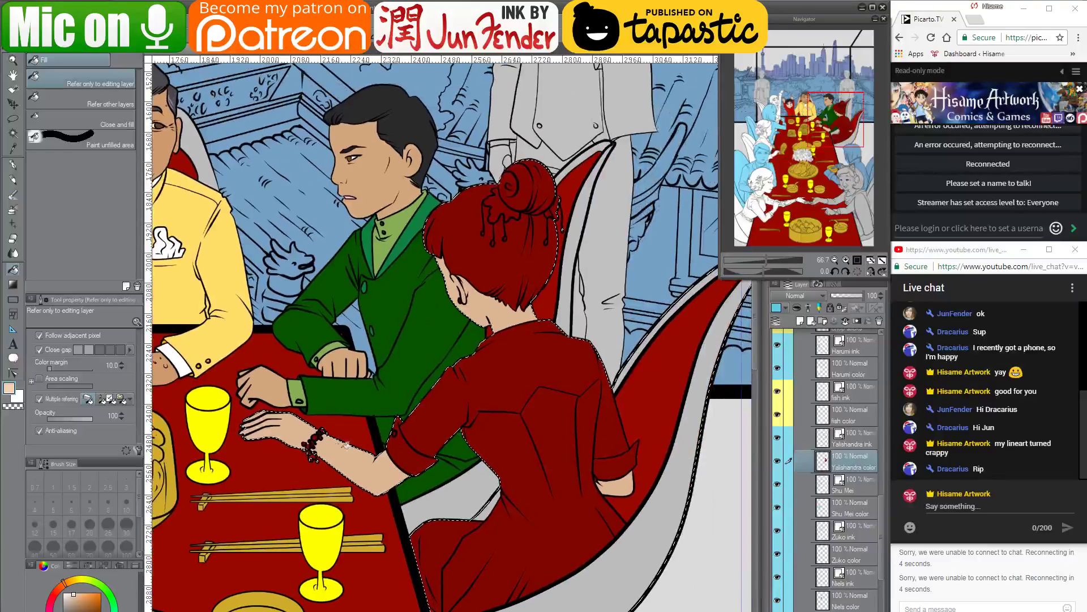
Fill Yalishandra's hair and bun with the dark hair color sampled from the green-jacketed man
alt+click(397, 124)
click(461, 247)
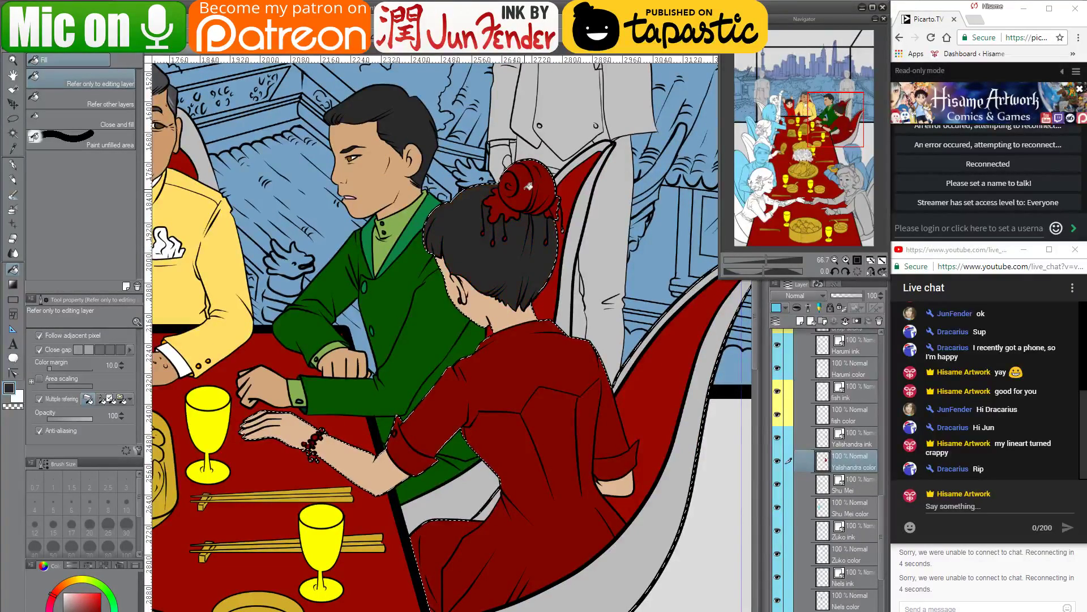
click(529, 187)
Sample gold from the woman's collar in the holiday_new_year reference and fill both parts of Yalishandra's hair ornament with it
scroll(531, 190, up, 1)
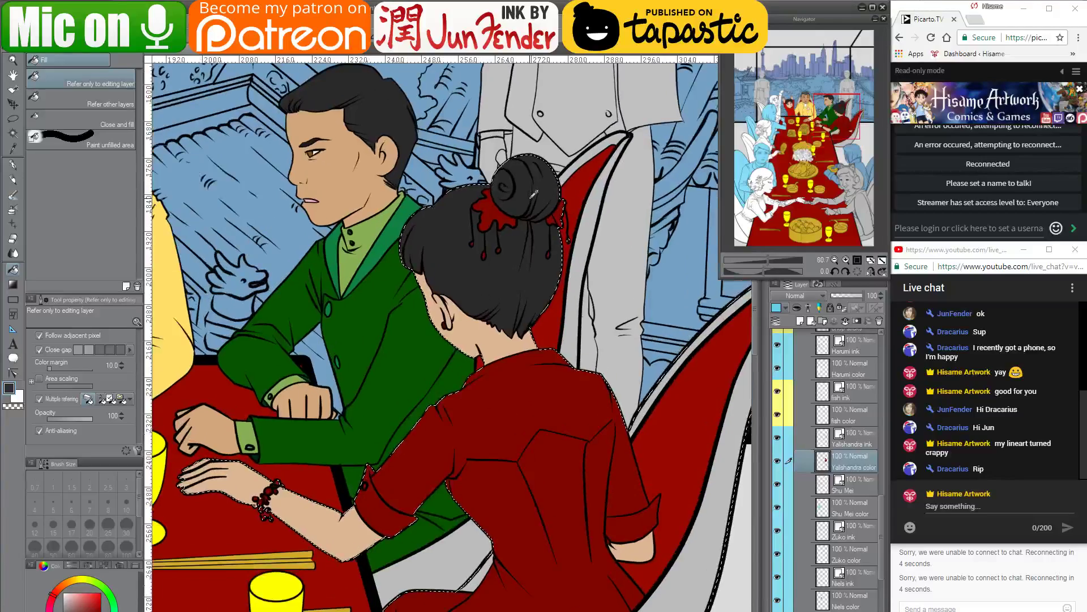
scroll(532, 194, up, 4)
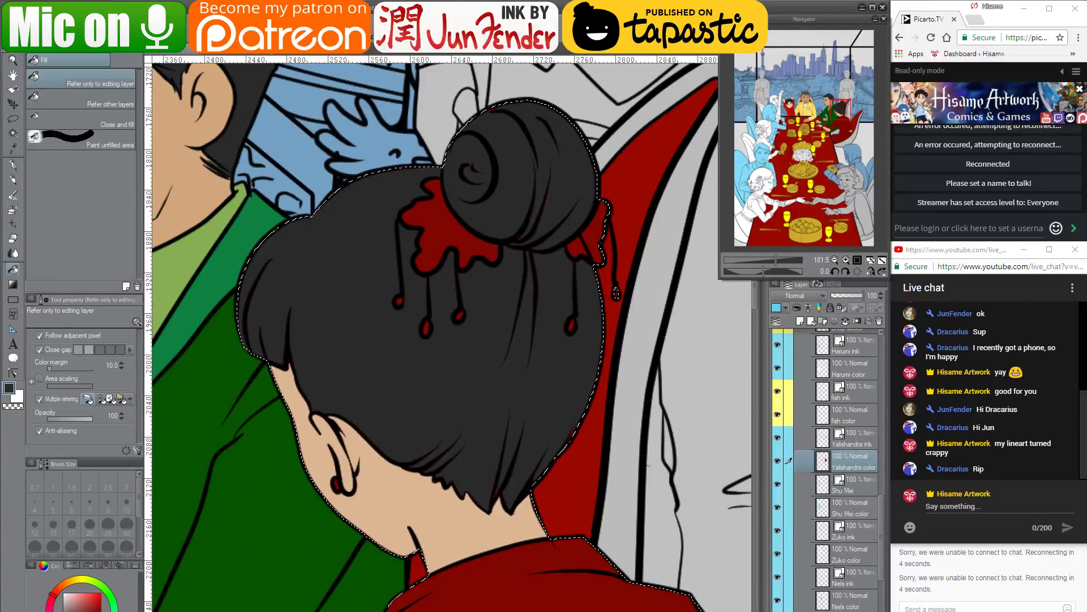
key(ctrl+Tab)
alt+click(429, 313)
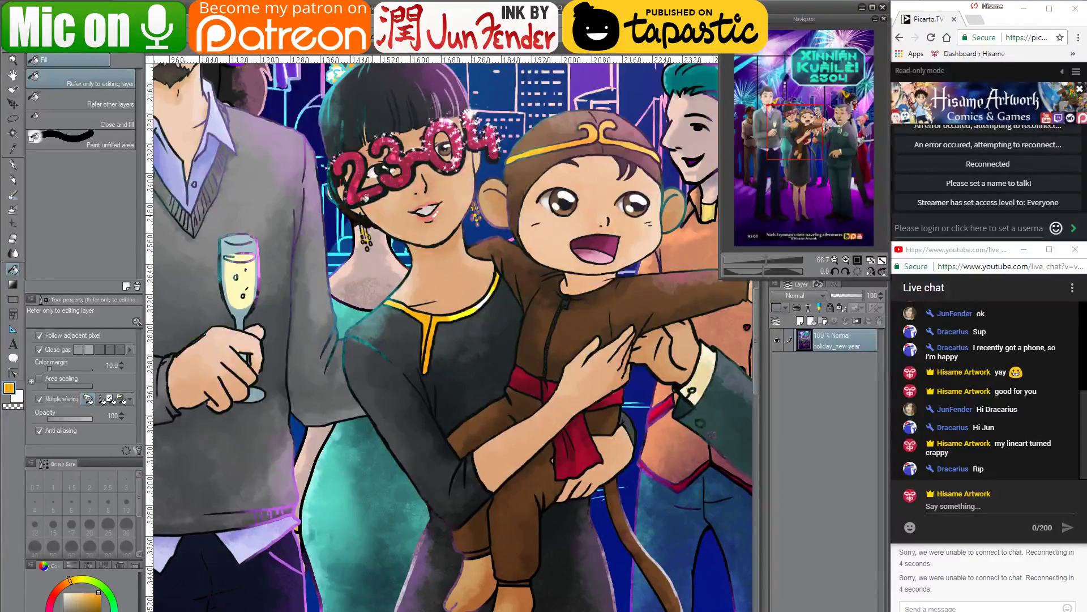
key(ctrl+Tab)
click(448, 229)
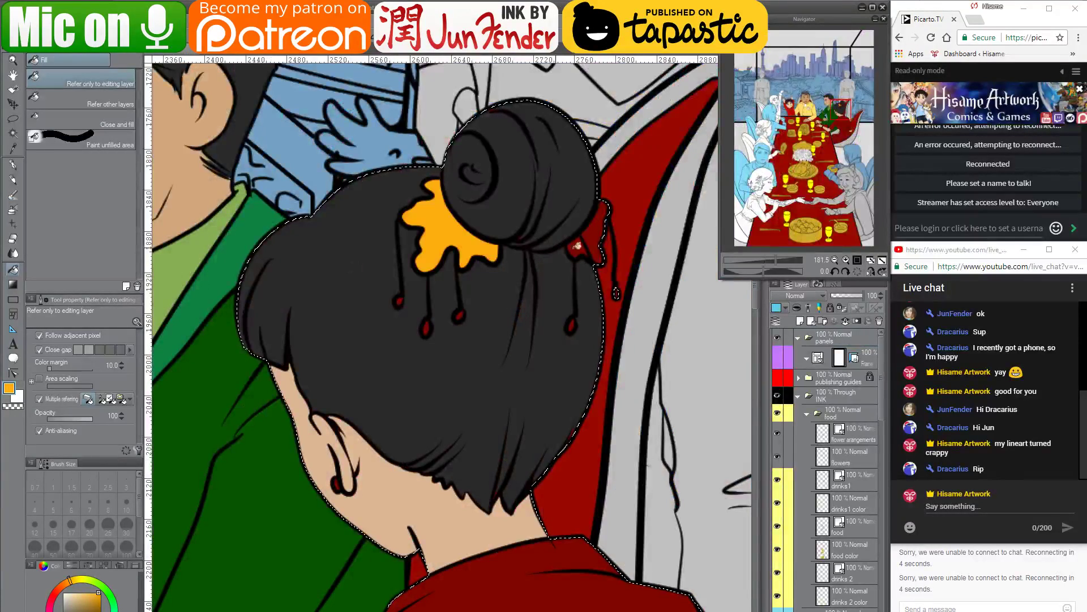
click(582, 242)
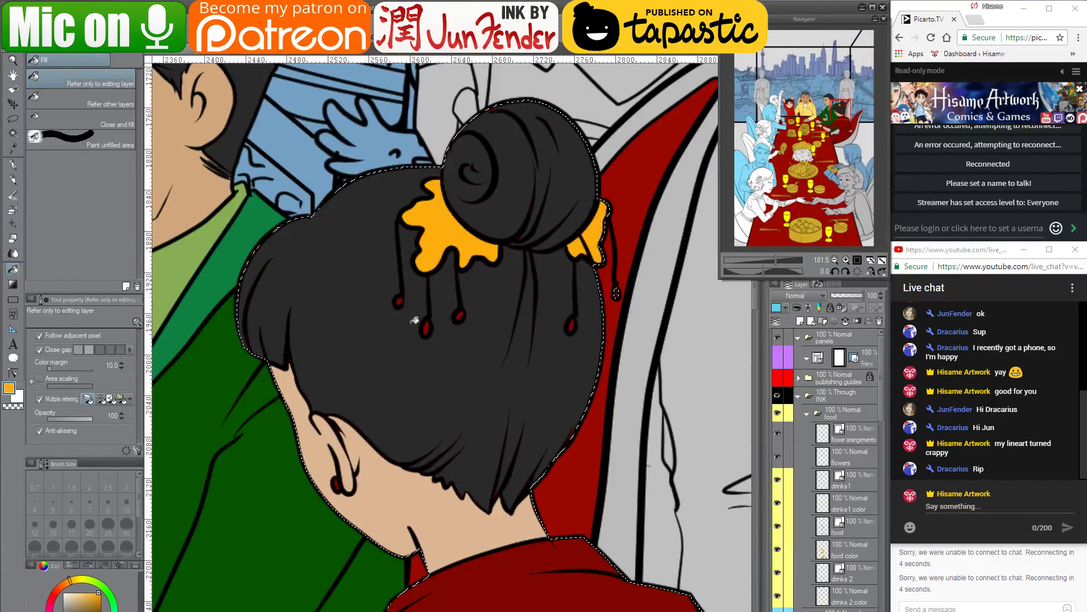
Fill the ornament's hanging beads with gold, then deselect and paint the bead outside the hair with the G-pen
click(400, 300)
click(460, 315)
click(572, 324)
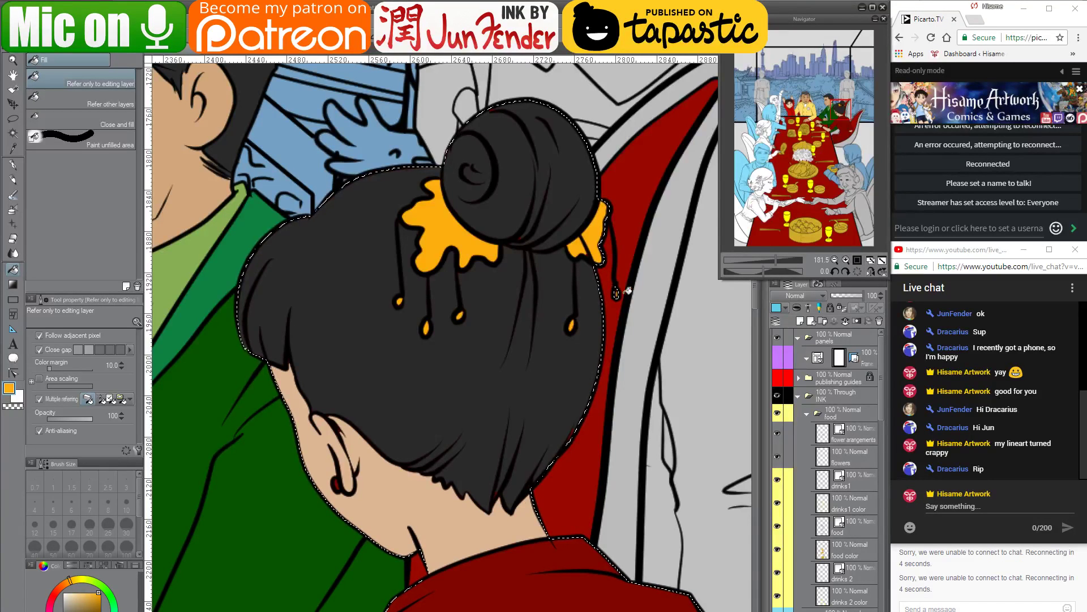
key(ctrl+d)
click(13, 165)
key(bracketright)
key(bracketright)
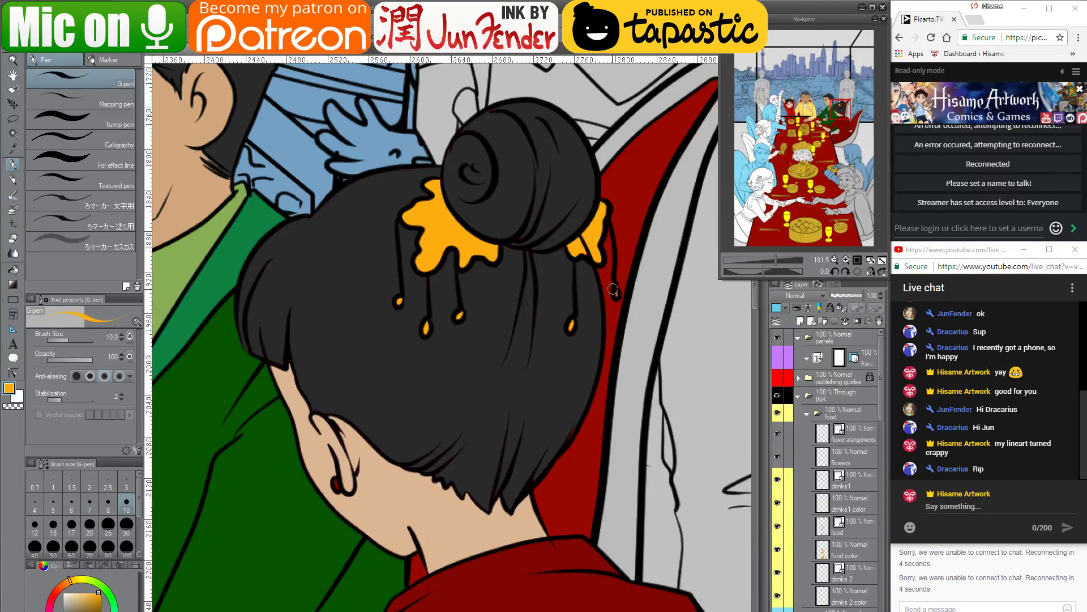
Sample Yalishandra's dark hair color and touch up the bun's upper edge with the G-pen at size 17
alt+click(537, 426)
key(bracketright)
key(bracketright)
key(bracketright)
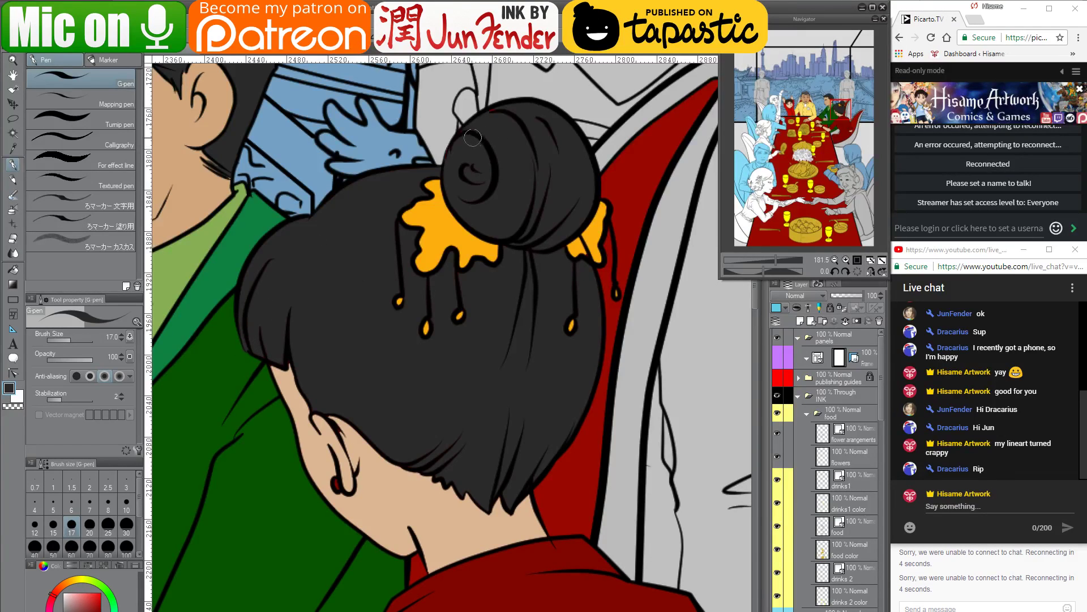
mouse_move(496, 113)
mouse_down()
mouse_move(486, 118)
mouse_move(499, 110)
mouse_up()
drag(493, 462, 503, 300)
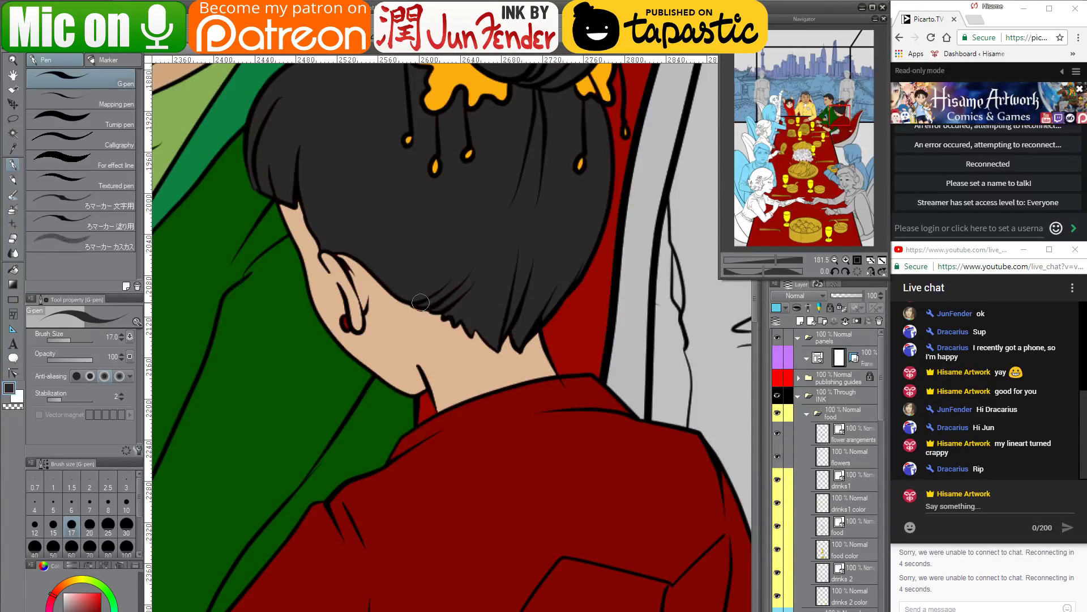
Paint over the leftover red on Yalishandra's earlobe with her skin color and touch up the skin and hair edges by her sideburn
alt+click(347, 268)
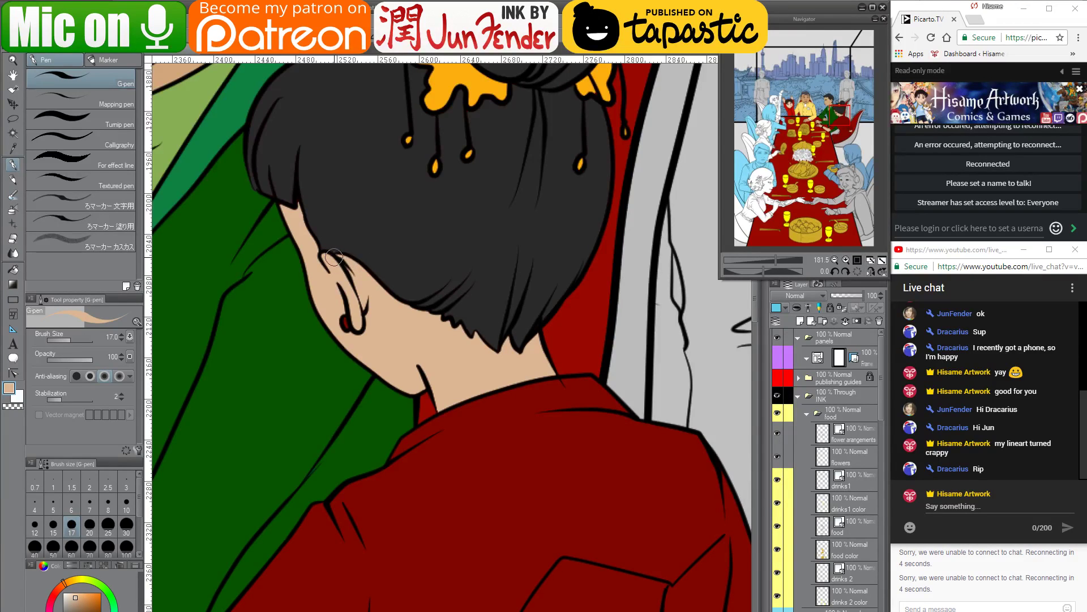
drag(344, 316, 345, 330)
alt+click(336, 240)
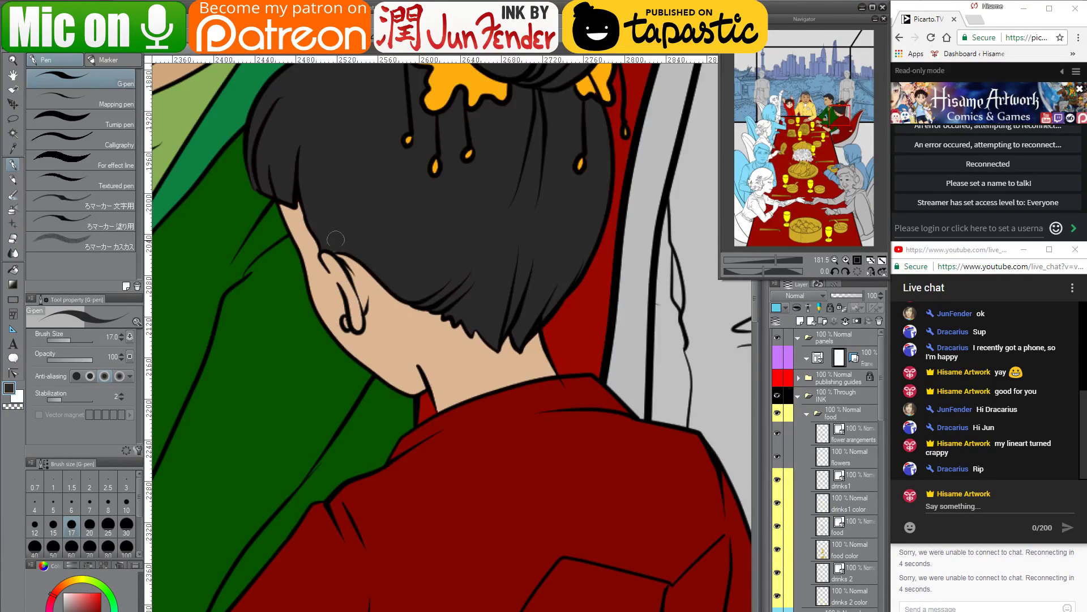
alt+click(294, 208)
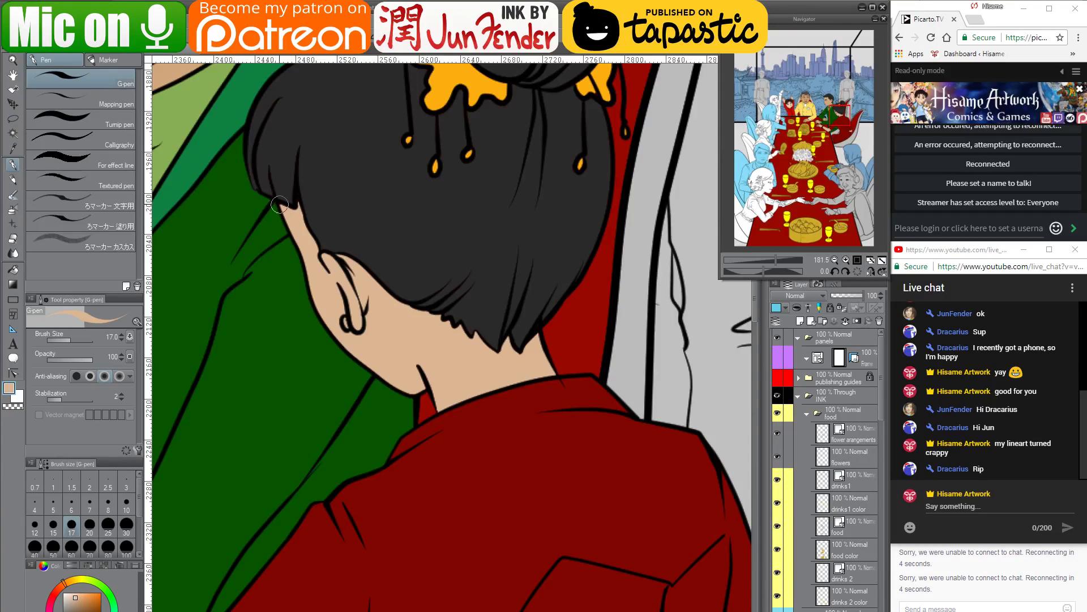
drag(297, 198, 296, 215)
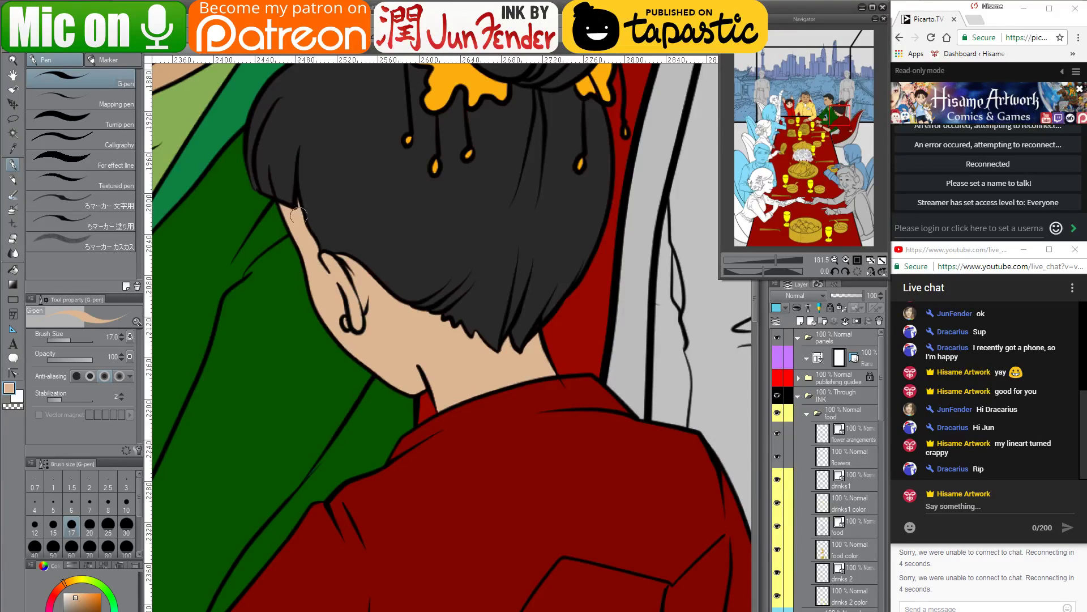
alt+click(291, 178)
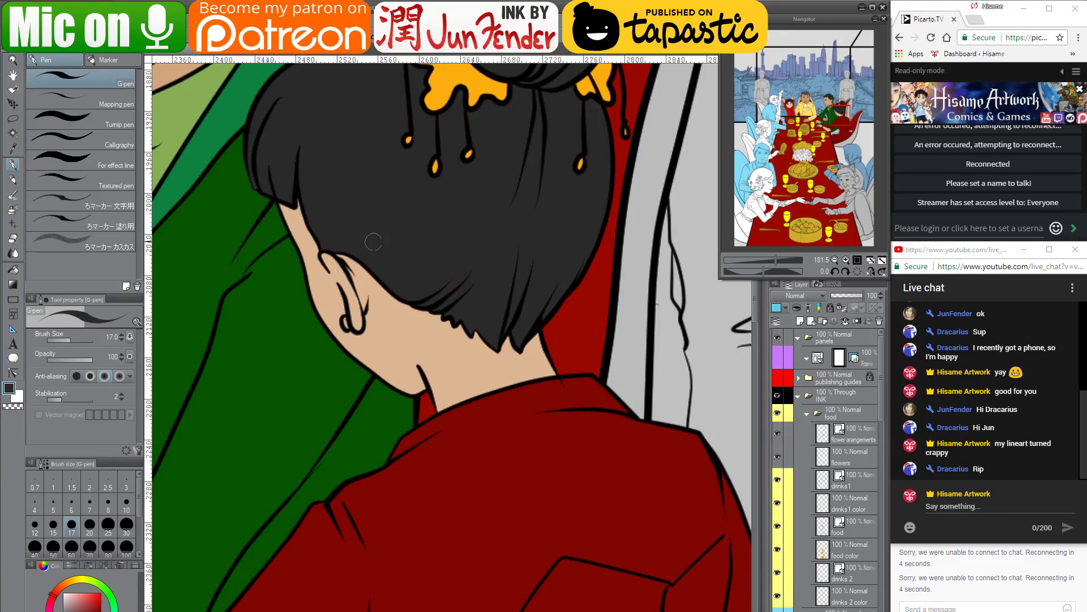
drag(570, 241, 542, 335)
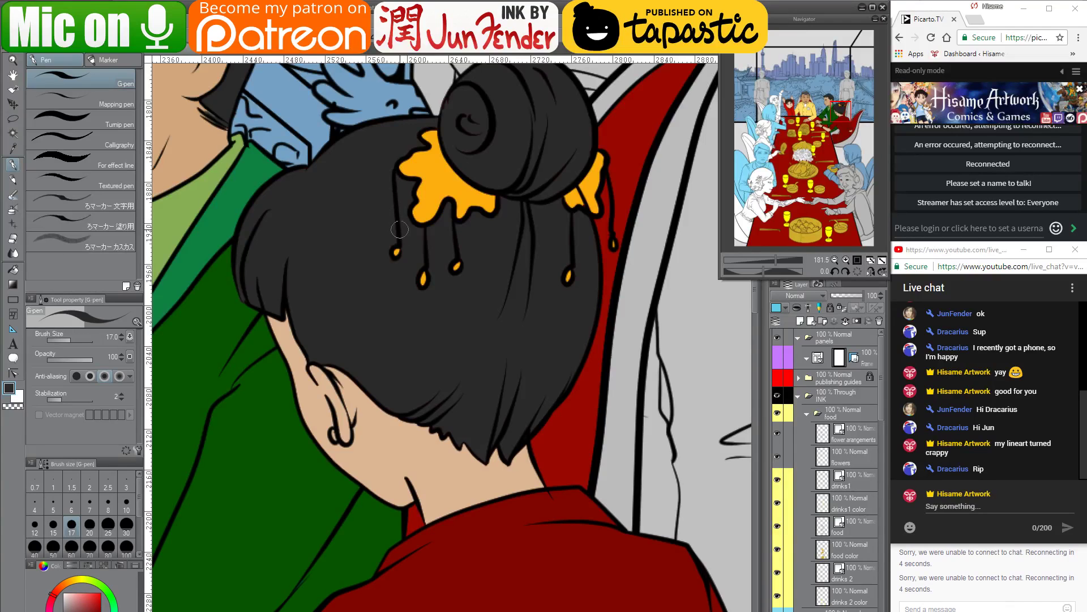
Sample the gold from the smaller part of Yalishandra's hair ornament for touch-ups
alt+click(586, 195)
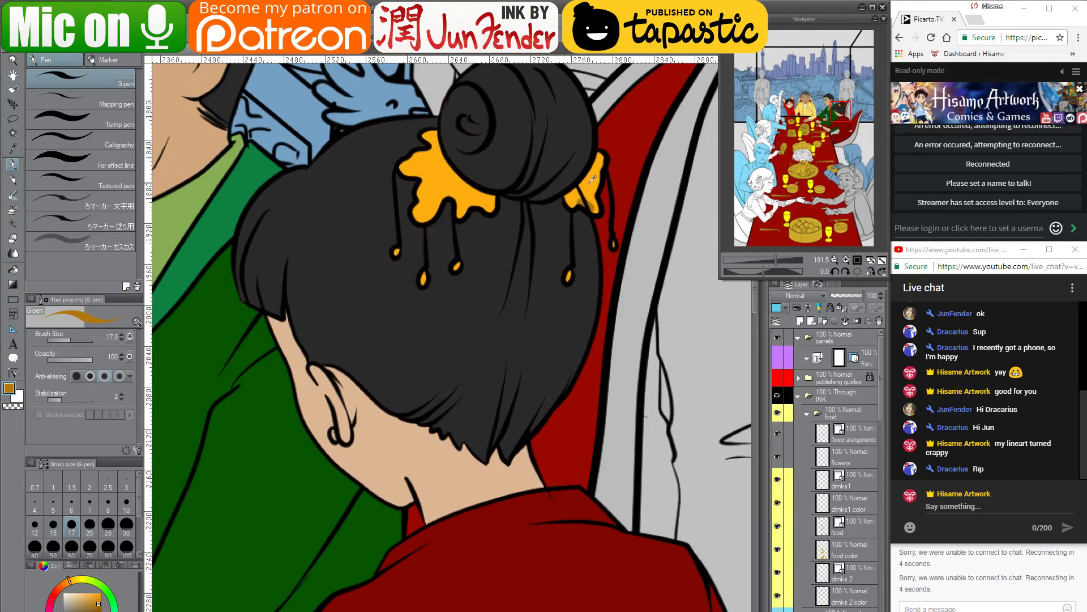
alt+click(592, 179)
scroll(489, 453, down, 9)
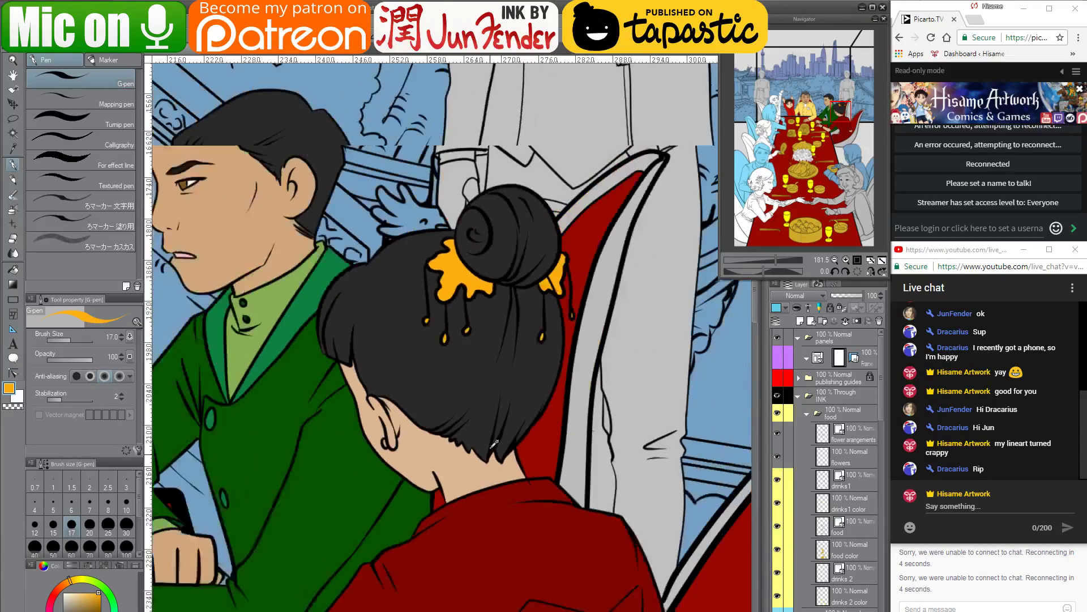
drag(597, 548, 587, 419)
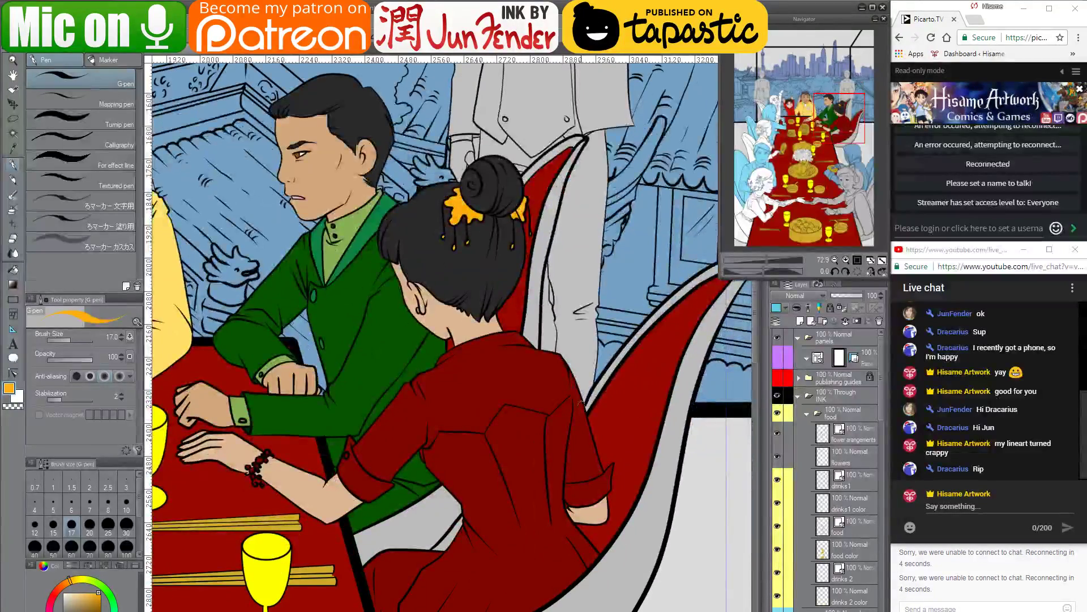
scroll(573, 399, up, 5)
Sample the skin and red dress colors near Yalishandra's bent elbow and touch up the edge beneath her sleeve cuff
alt+click(597, 514)
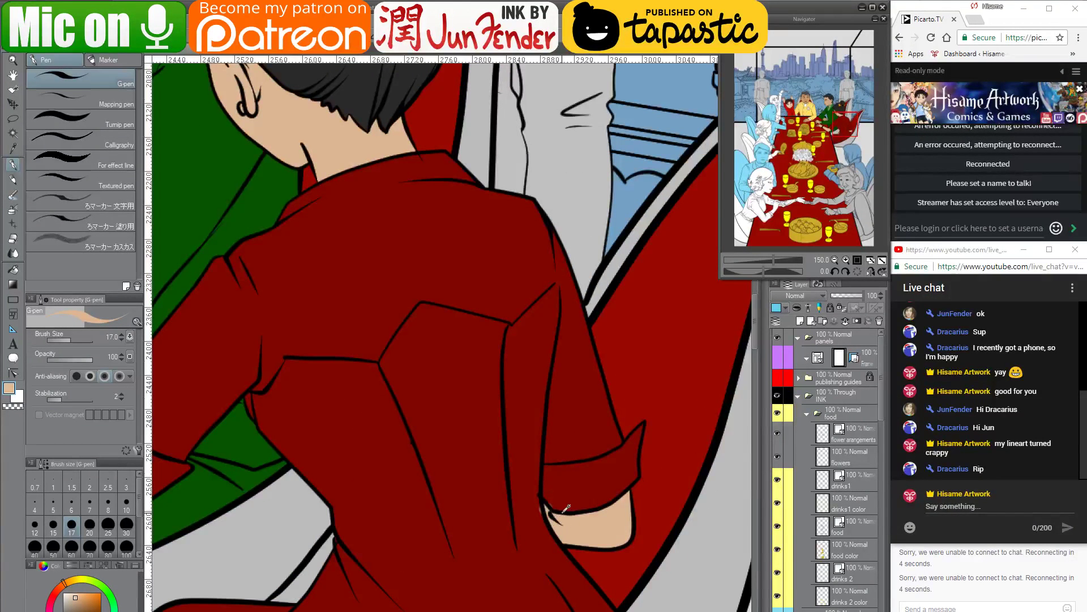
scroll(560, 501, up, 2)
alt+click(561, 498)
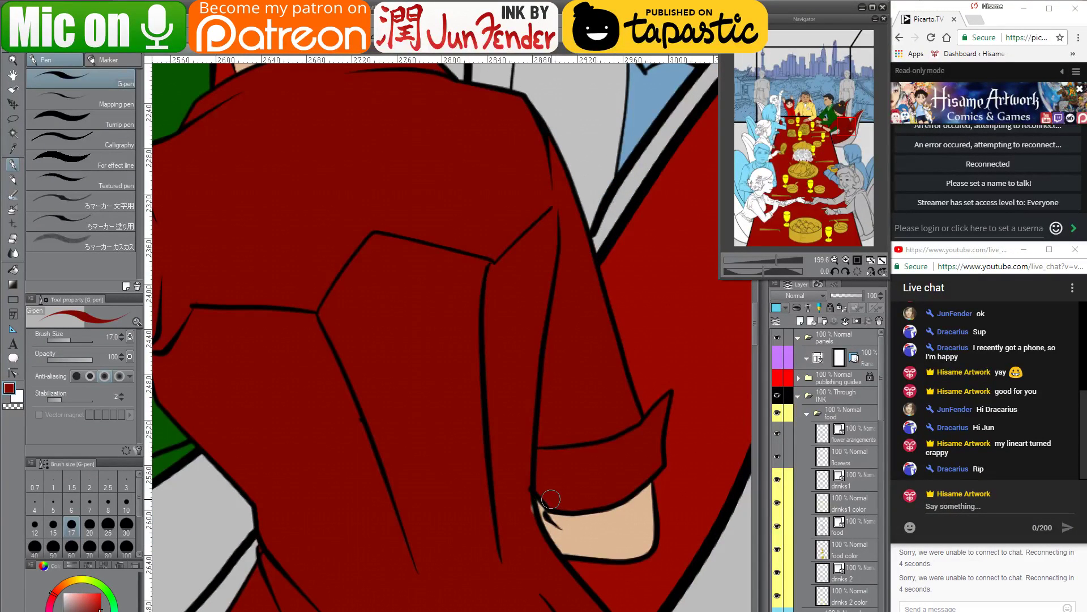
drag(496, 333, 625, 499)
scroll(626, 499, down, 3)
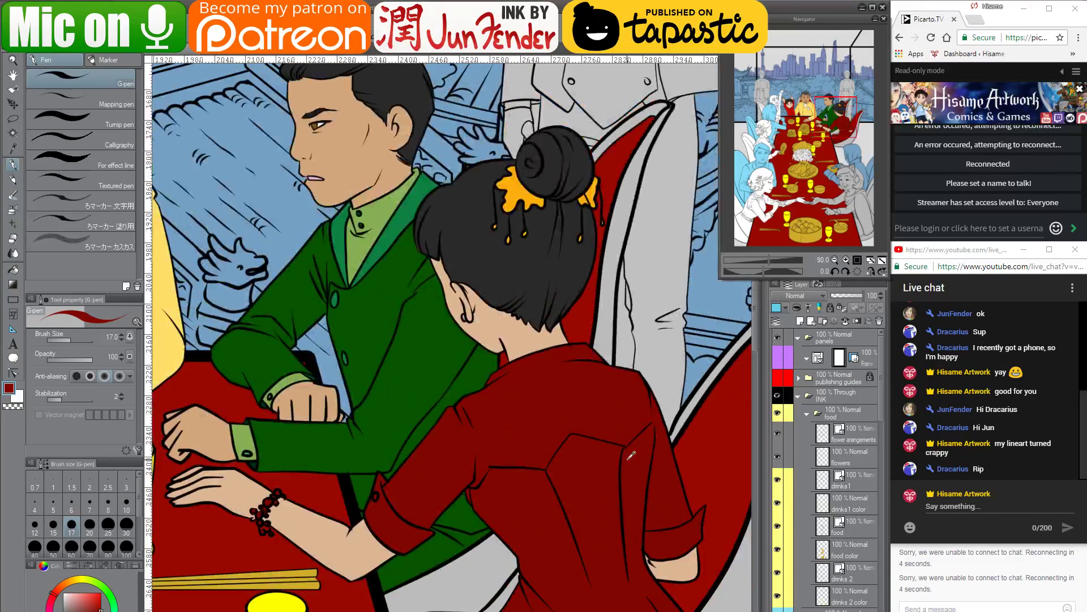
drag(647, 523, 612, 436)
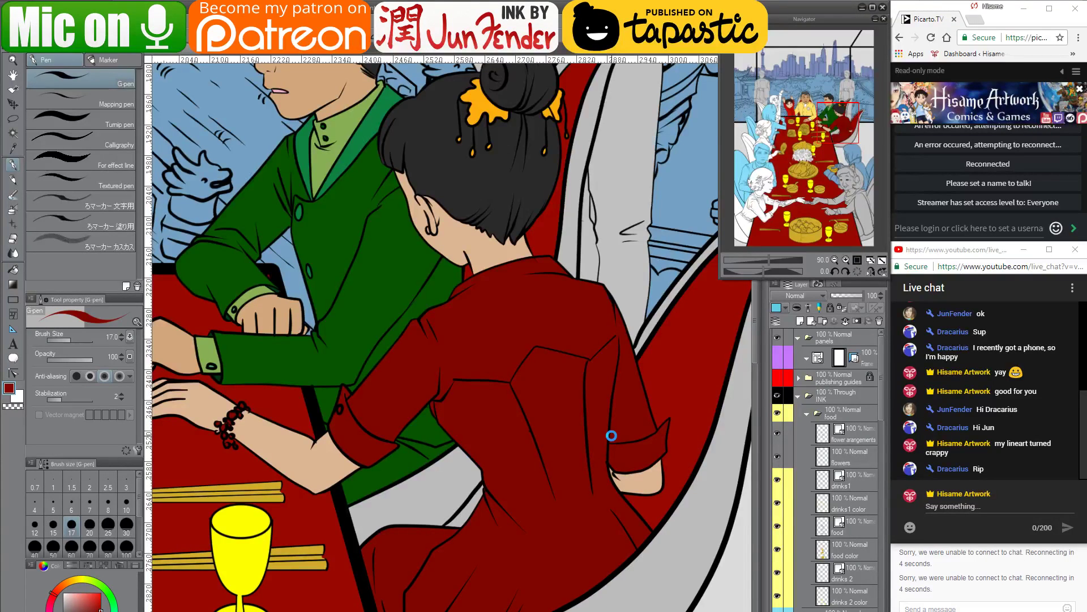
scroll(584, 482, down, 2)
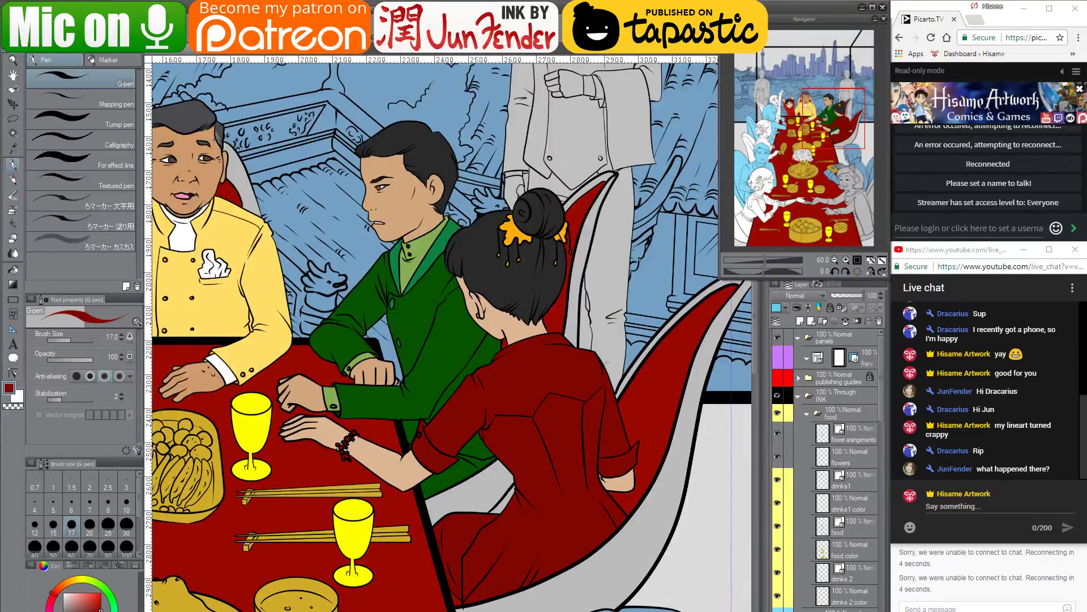
drag(610, 392, 597, 397)
Switch to the YouTube live chat and post "dunno, when I moved it it became fractured"
click(970, 505)
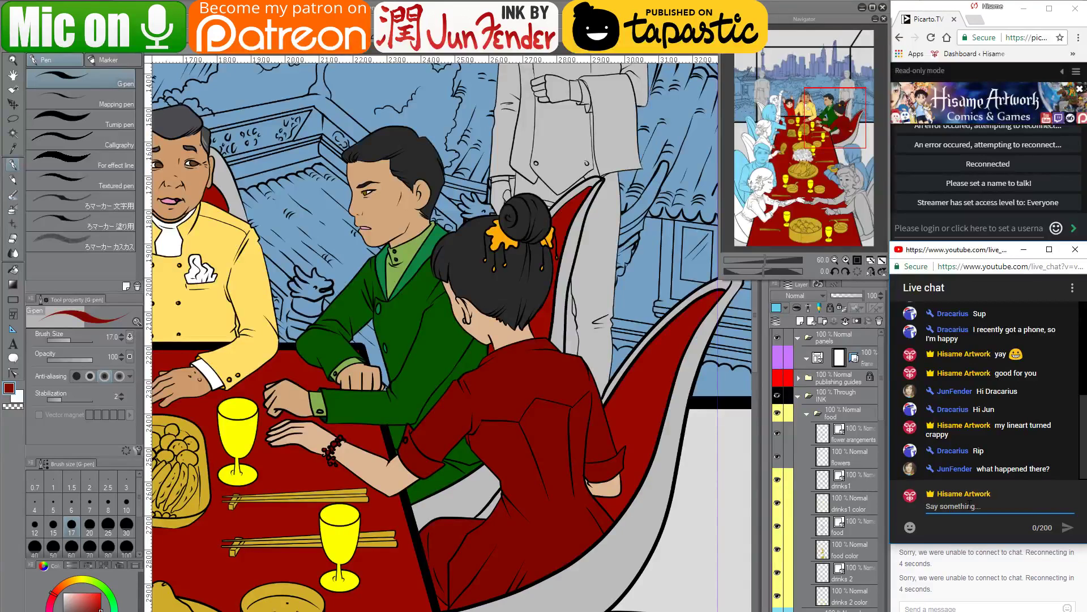
text(du)
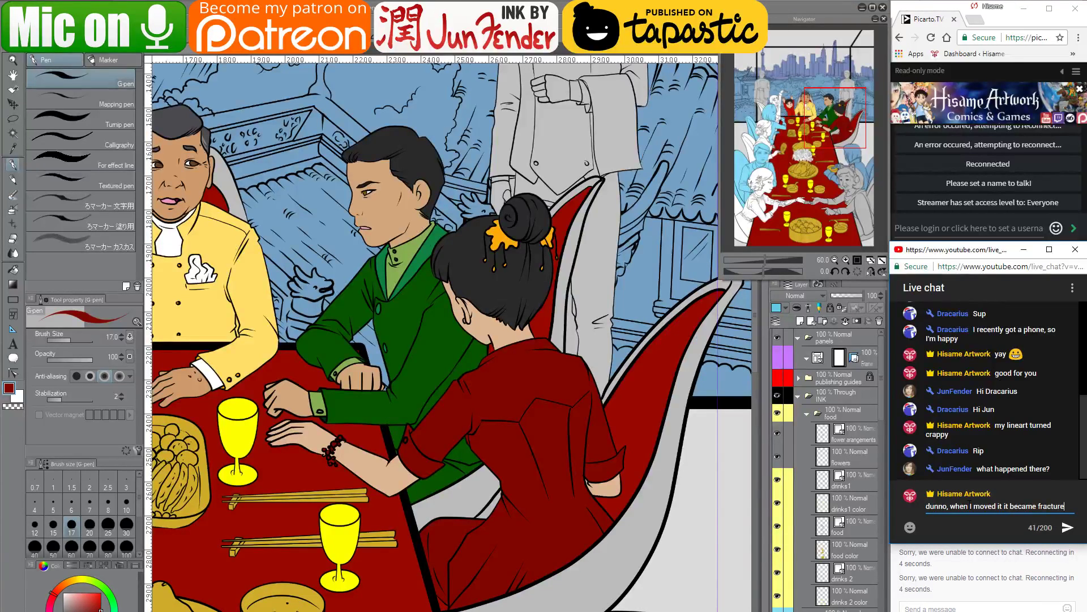
text(d)
key(Return)
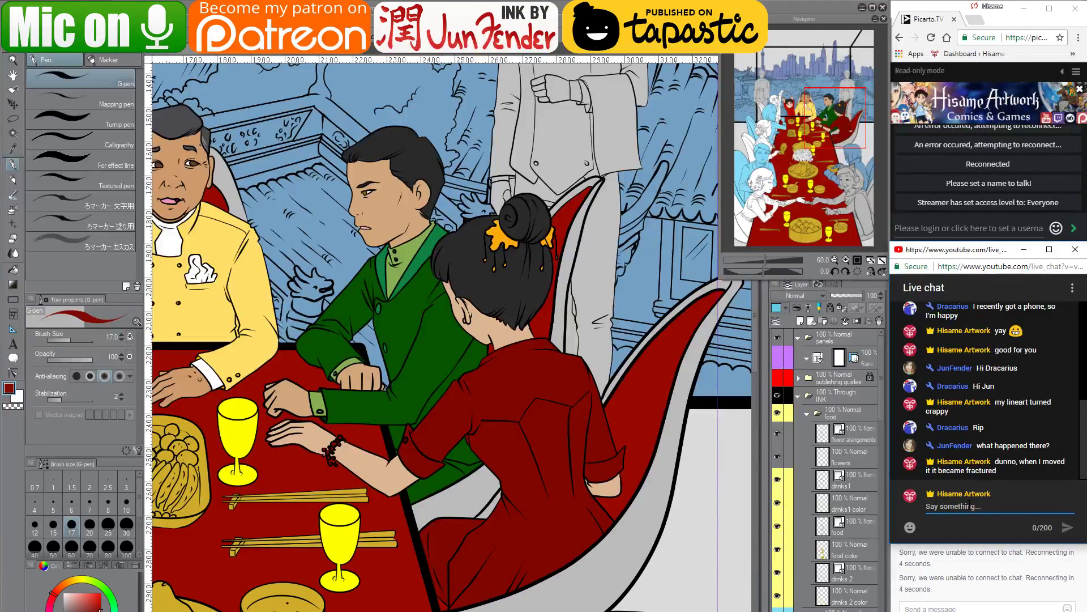
Post "I think it was one of the move settings" in the live chat
text(I think it was one)
text(of the move setting)
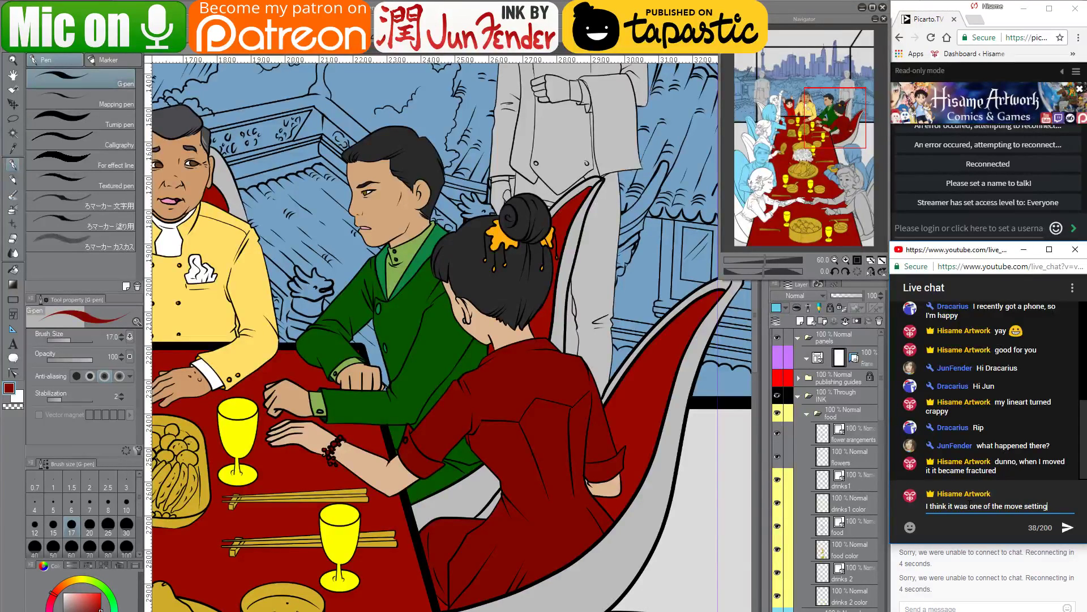
text(s)
key(Return)
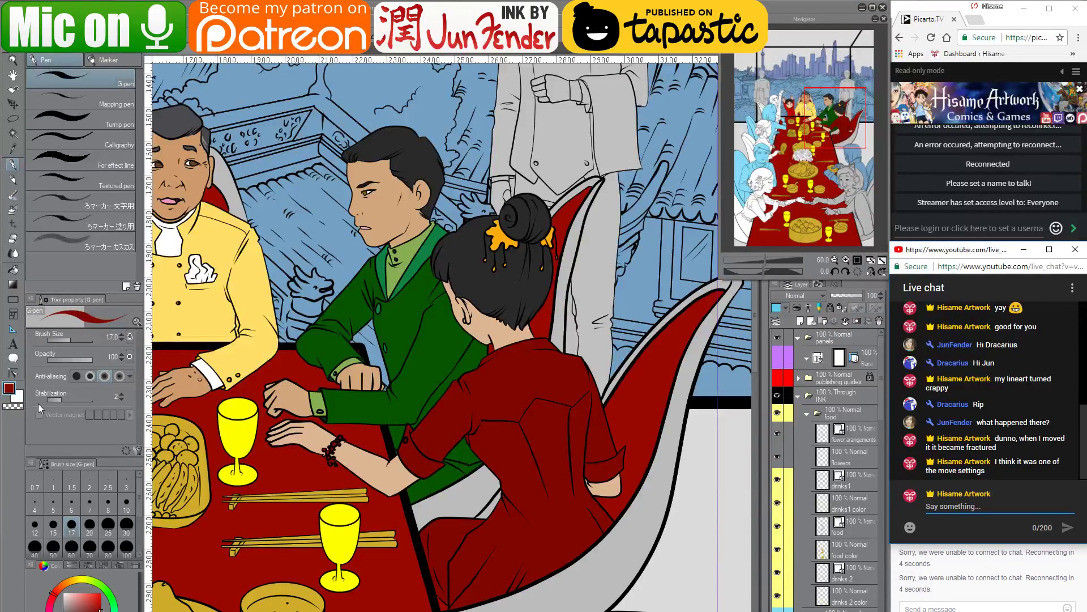
key(ctrl+n)
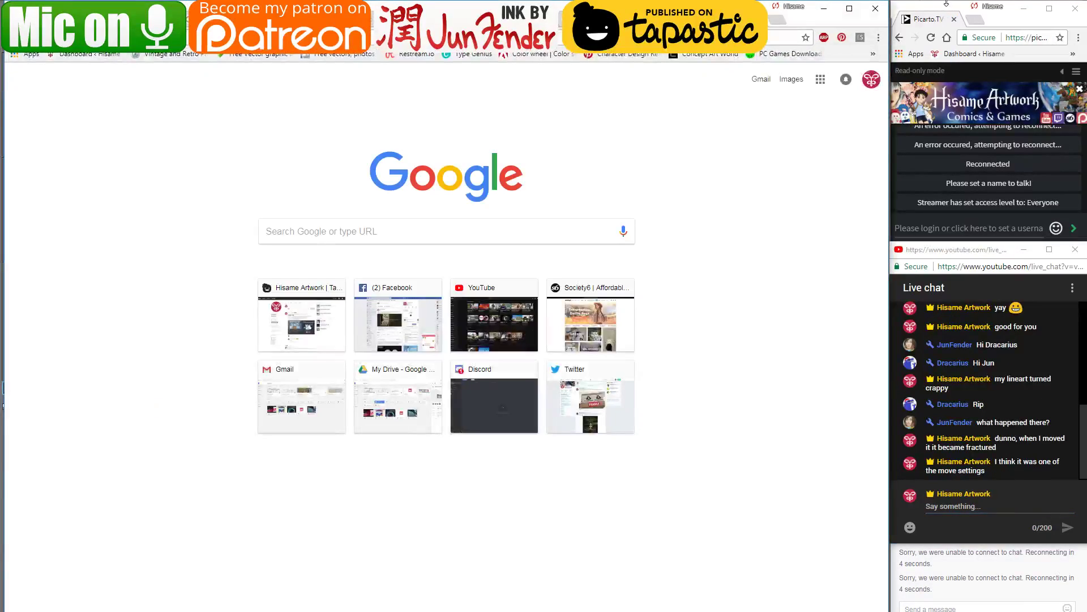
key(ctrl+w)
click(824, 8)
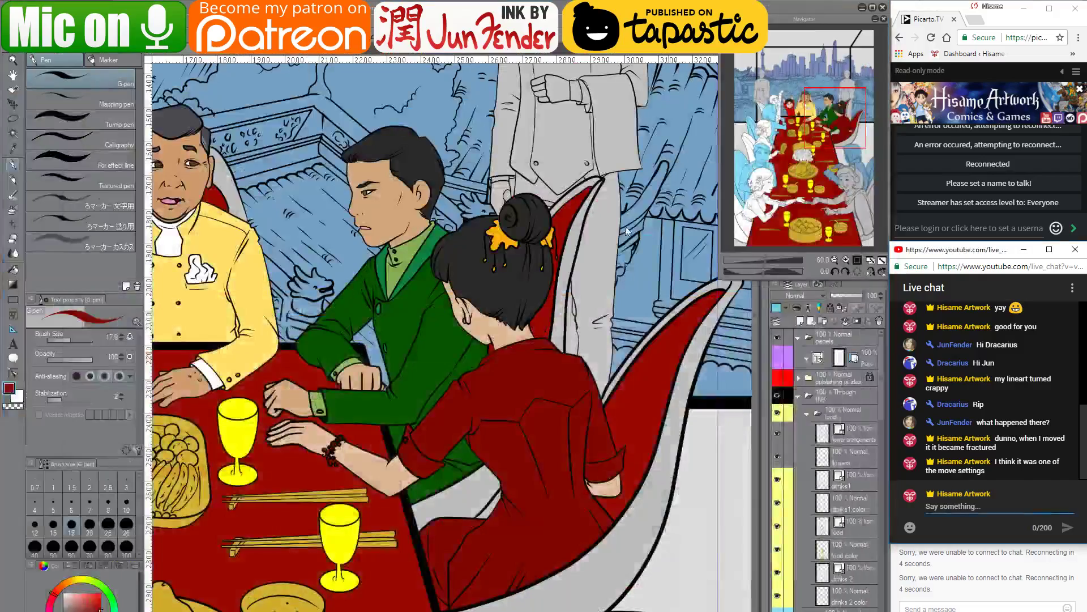
Return to the comic page and check the transform settings of the Yalishandra color layer without changing them
click(555, 390)
key(ctrl+t)
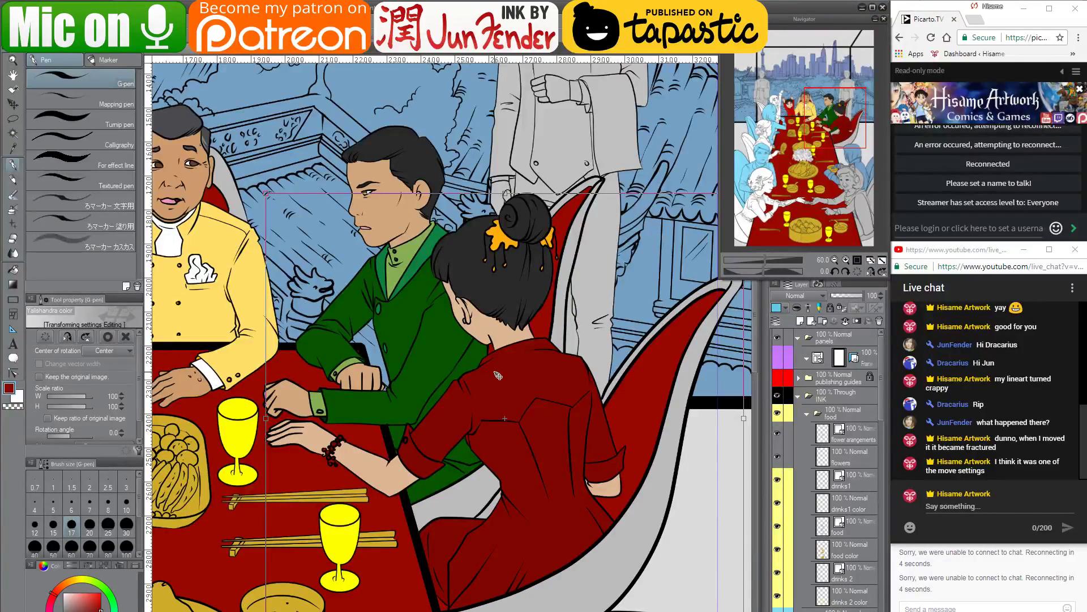
key(Return)
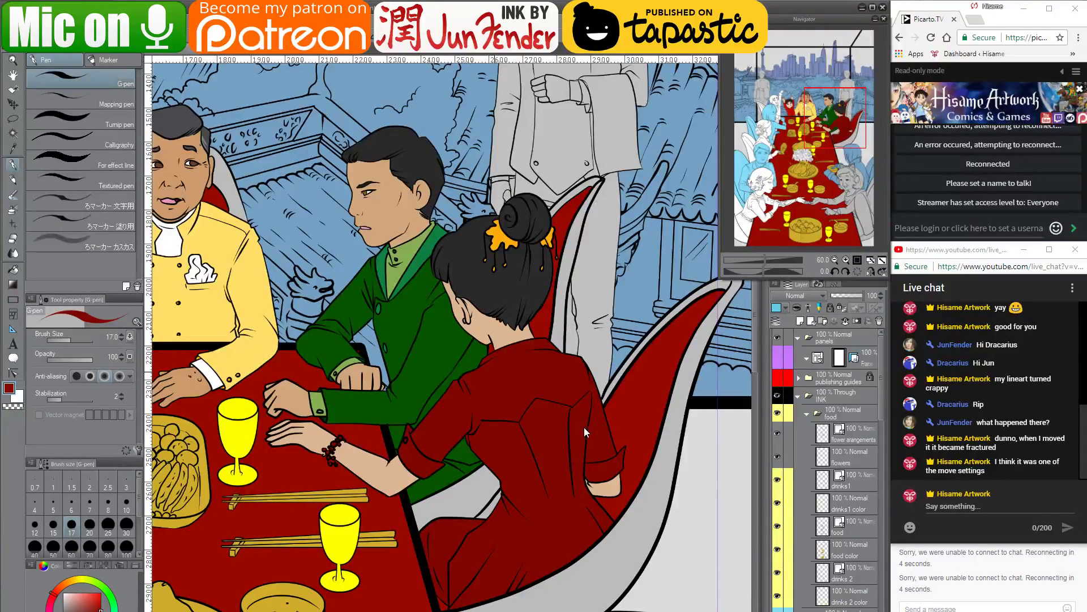
Post "I unclicked it and it was fine" in the YouTube live chat and return to the canvas
click(941, 507)
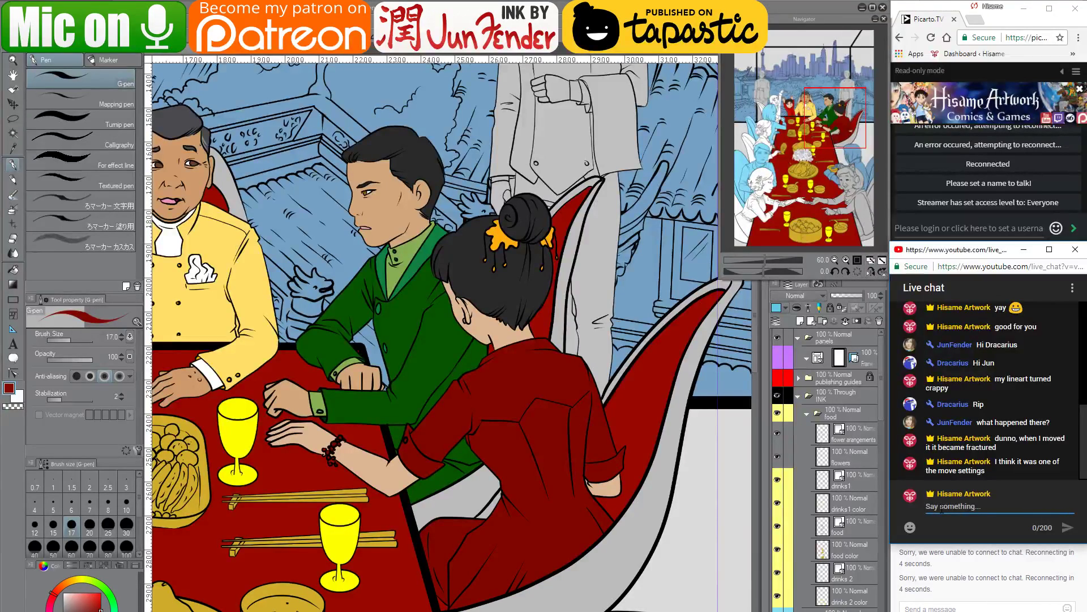
text(I un)
text(clicked it and it was fine)
key(Return)
click(480, 364)
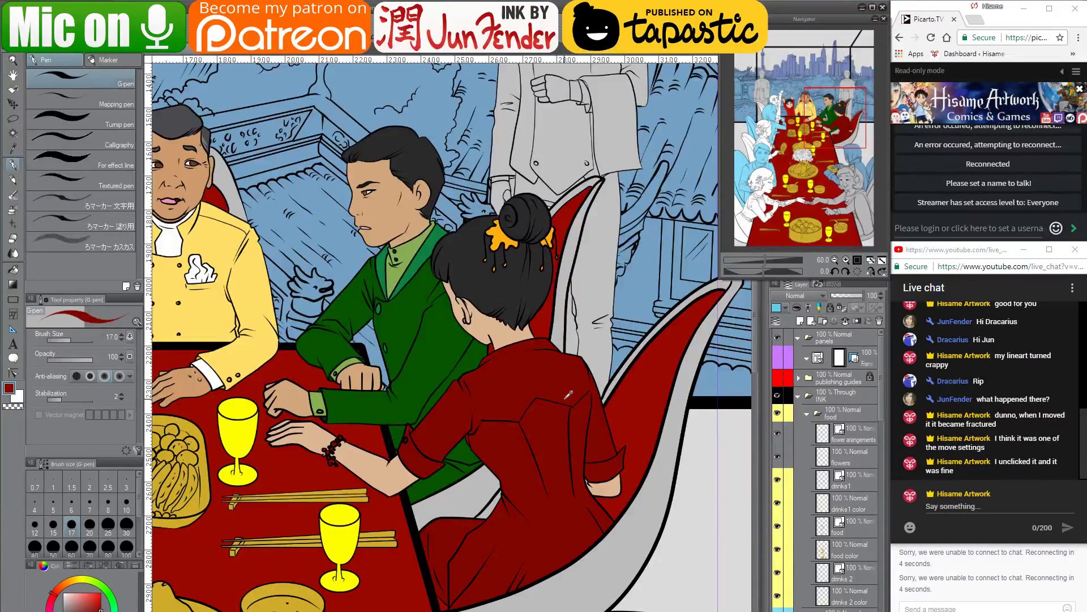
Show the Alfred color and Alfred ink layers so the light-blue seated man is displayed beside the table
scroll(564, 400, down, 3)
scroll(512, 460, up, 1)
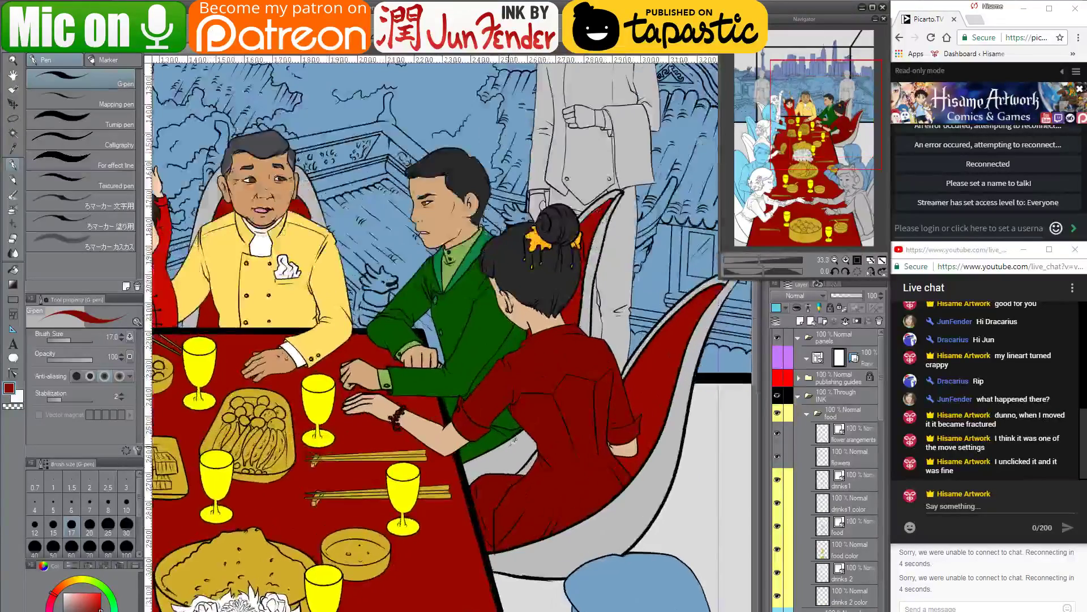
scroll(556, 430, down, 1)
scroll(796, 498, down, 10)
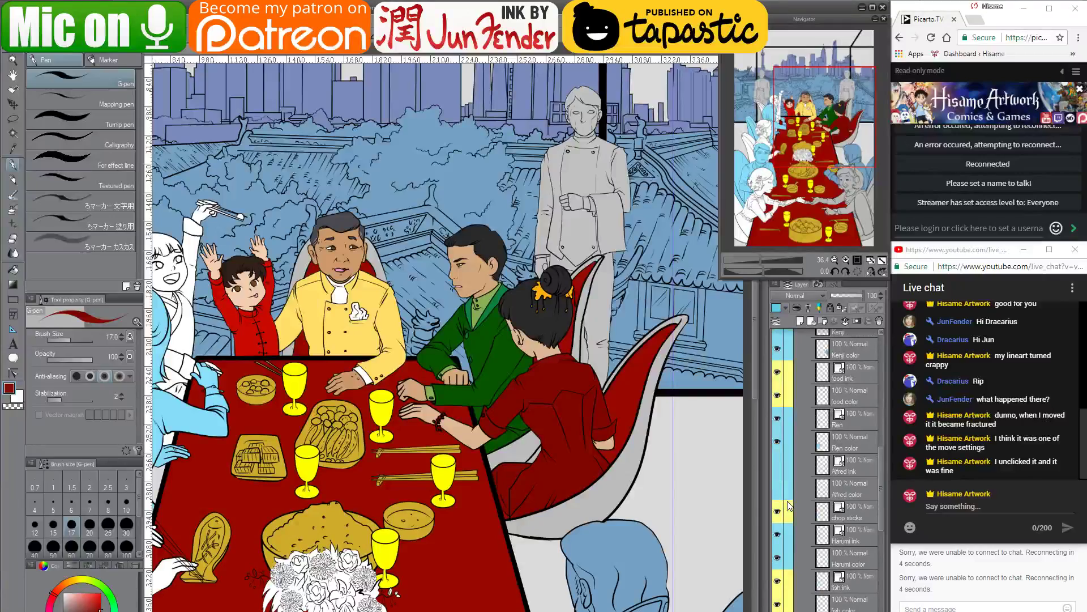
click(777, 488)
click(777, 465)
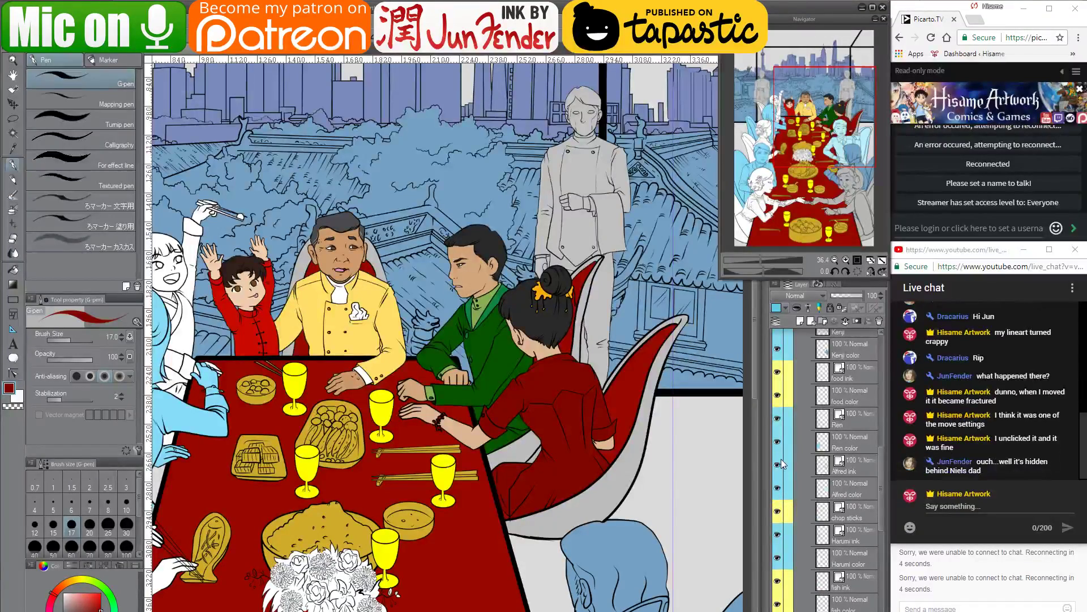
drag(642, 527, 593, 385)
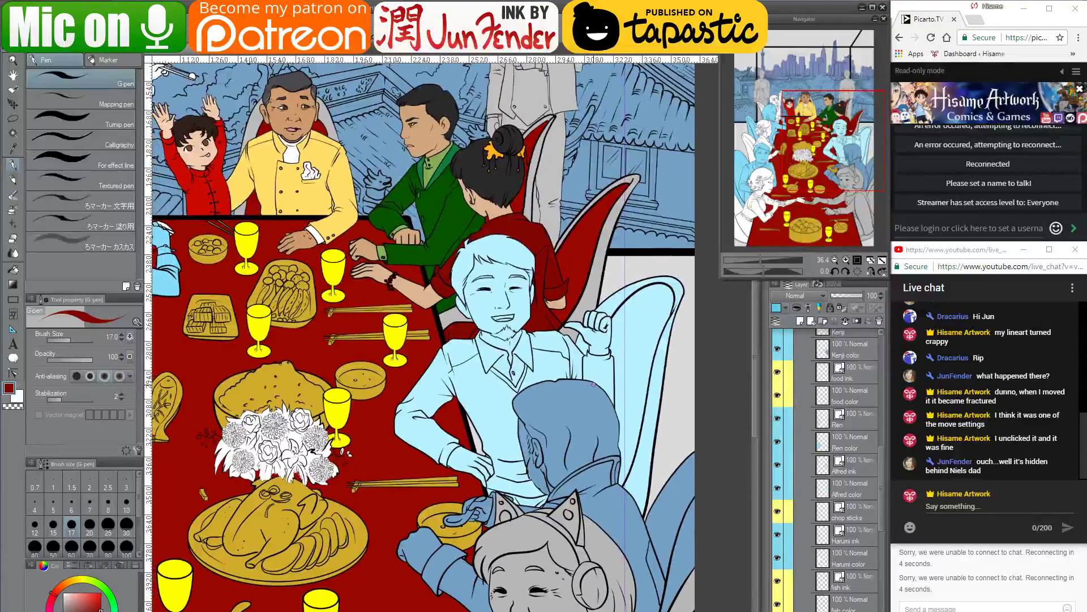
Post "the whole thing got busted" and "but now it's ok :D" in the YouTube live chat
click(1024, 507)
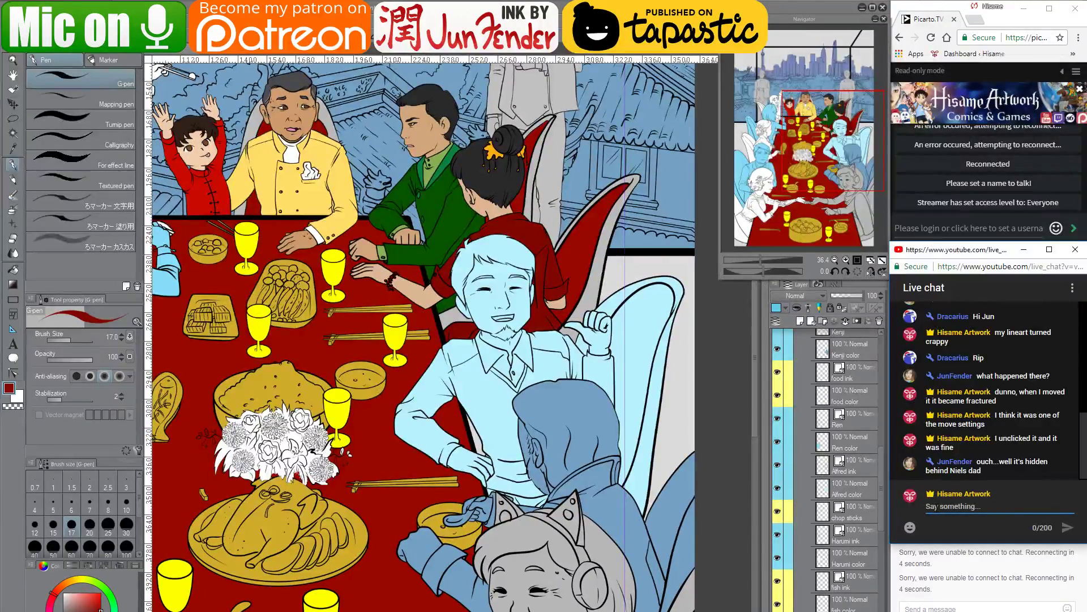
text(the whole thing got busted)
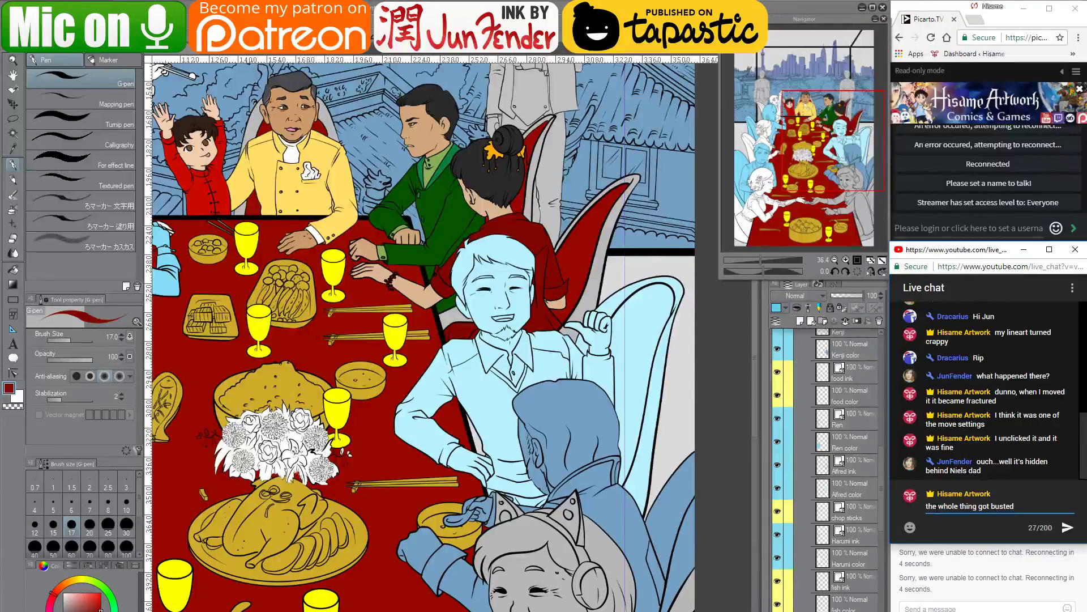
key(Return)
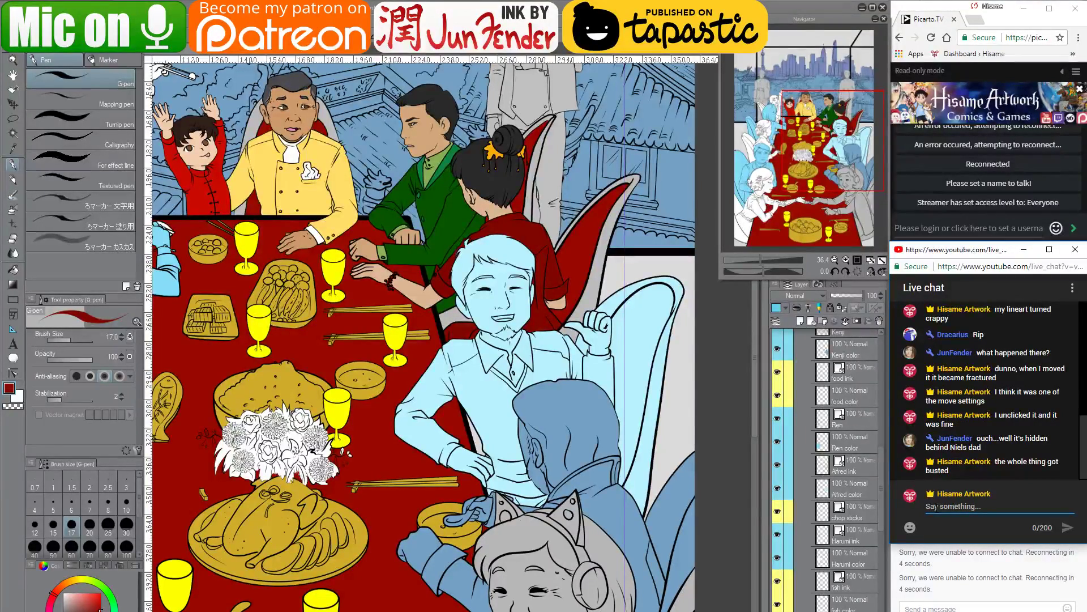
text(but now it's ok :D)
key(Return)
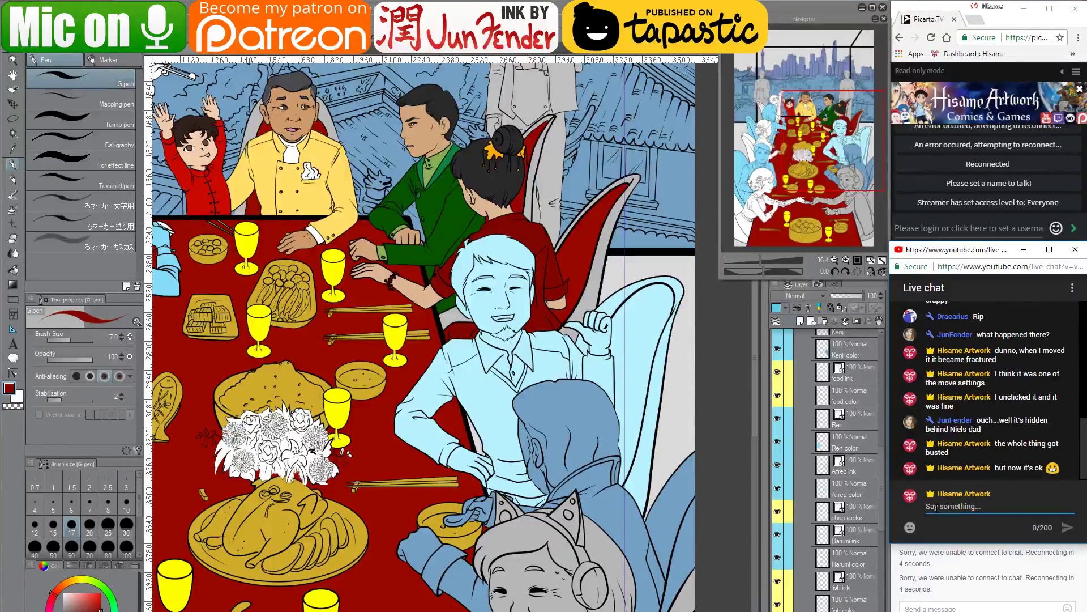
Hide the Kenji and Neneneko ink and color layers, and load the Alfred color layer's painted area as a selection
click(604, 439)
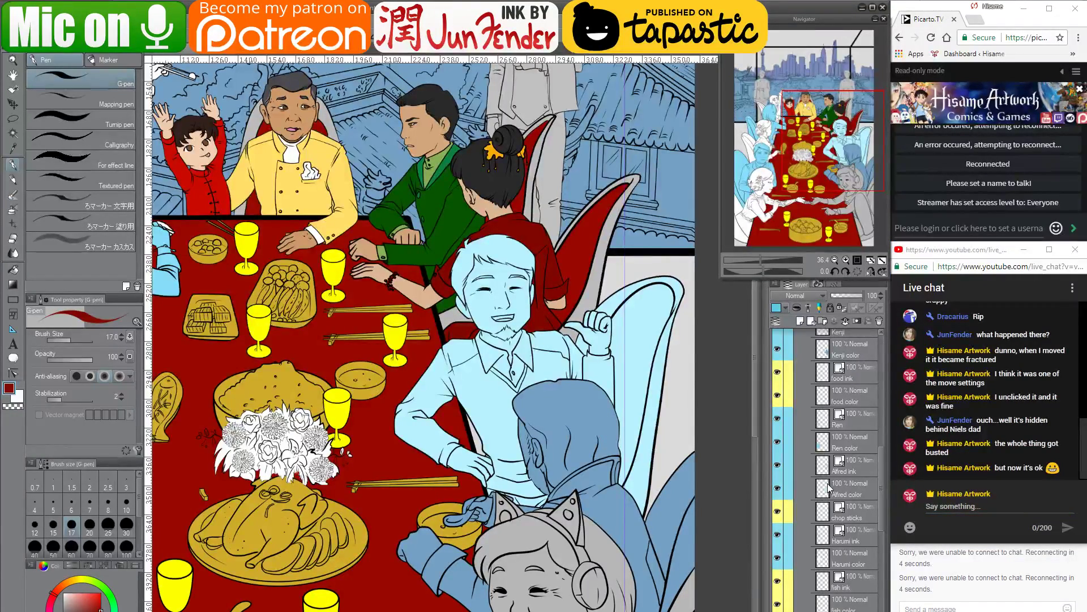
scroll(828, 487, down, 1)
scroll(825, 478, up, 5)
drag(779, 437, 784, 417)
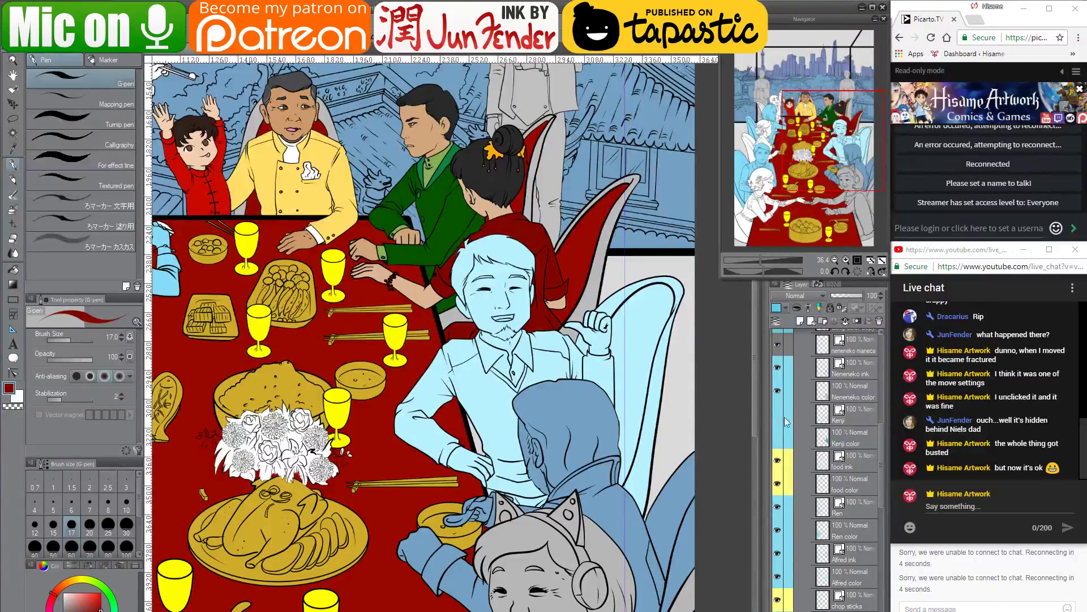
click(825, 578)
ctrl+click(826, 578)
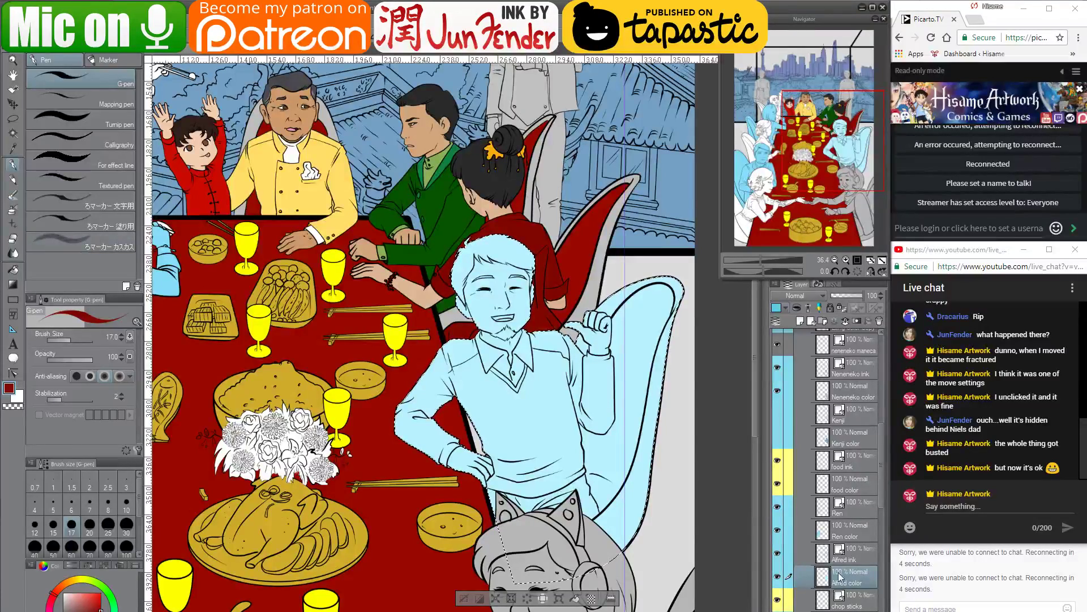
click(777, 390)
click(777, 367)
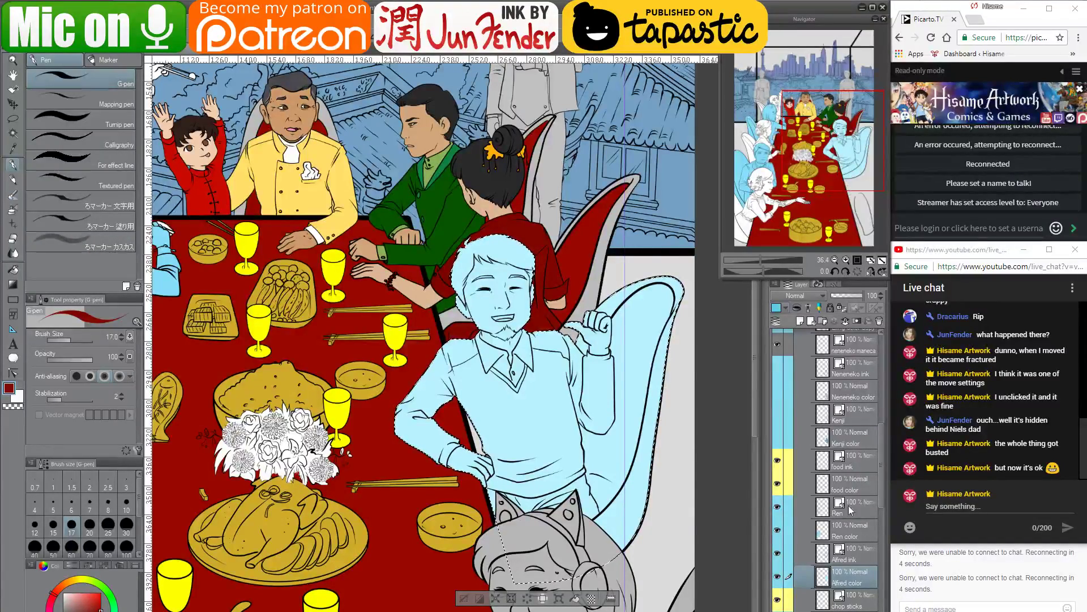
Fill Alfred's chair with a grey frame and dark red upholstery, using colors sampled from the neighboring chair
drag(611, 486, 571, 440)
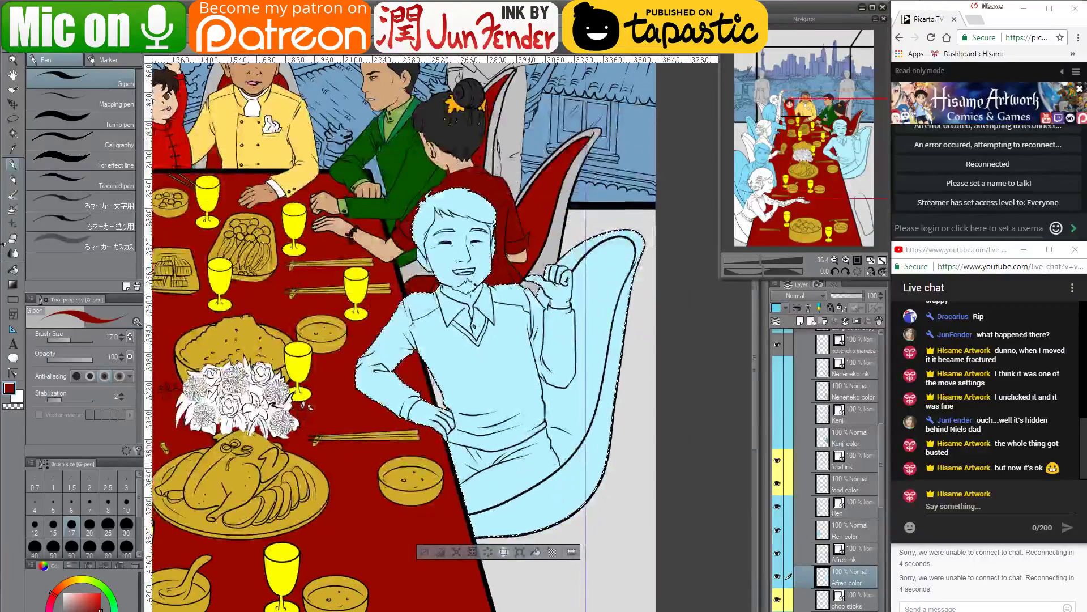
click(12, 270)
alt+click(556, 243)
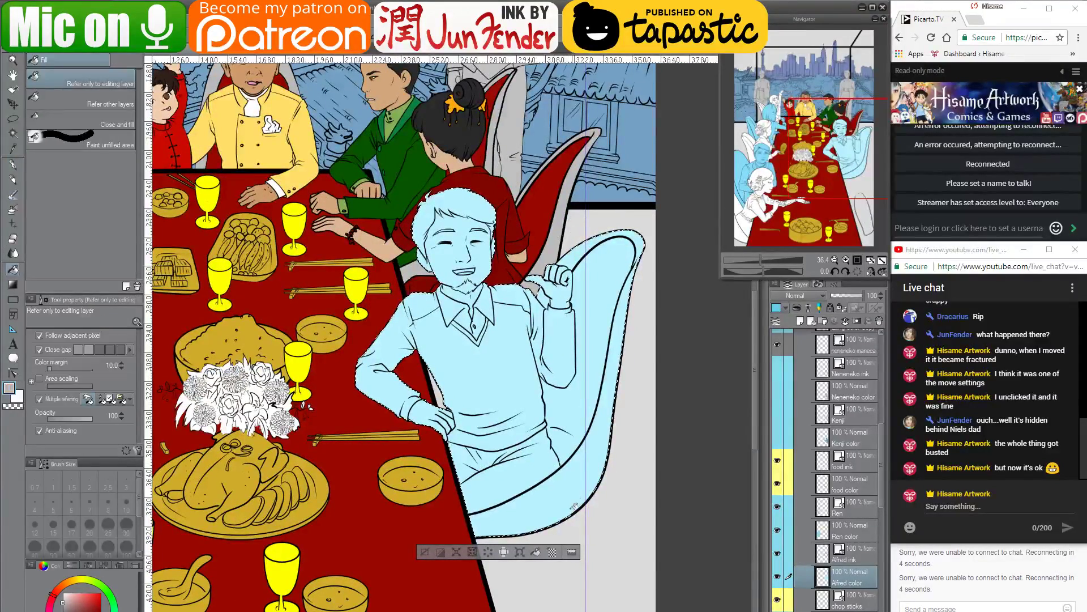
click(569, 501)
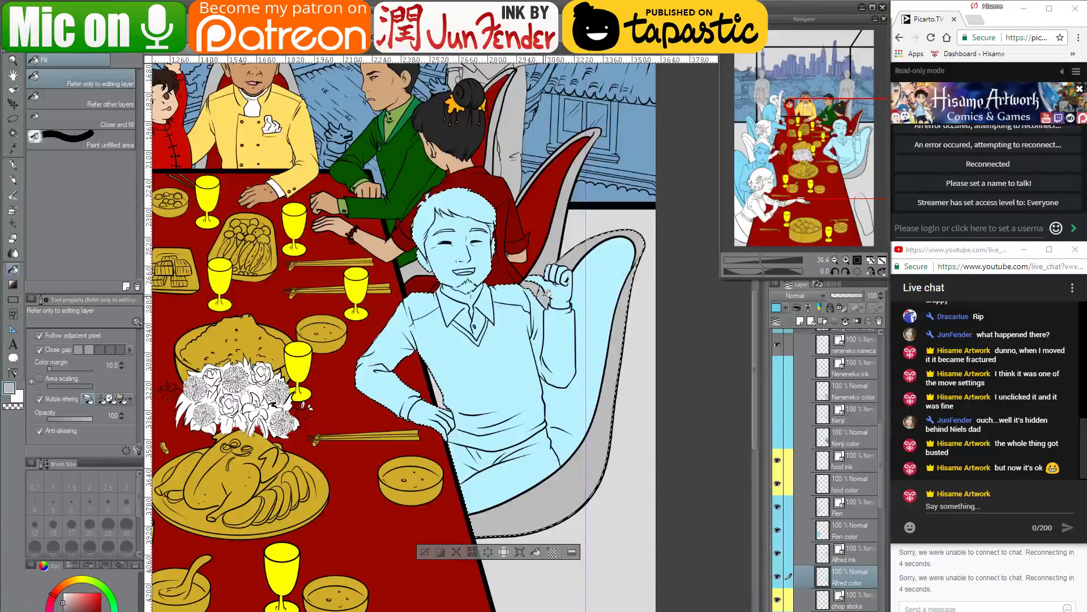
alt+click(558, 234)
click(595, 309)
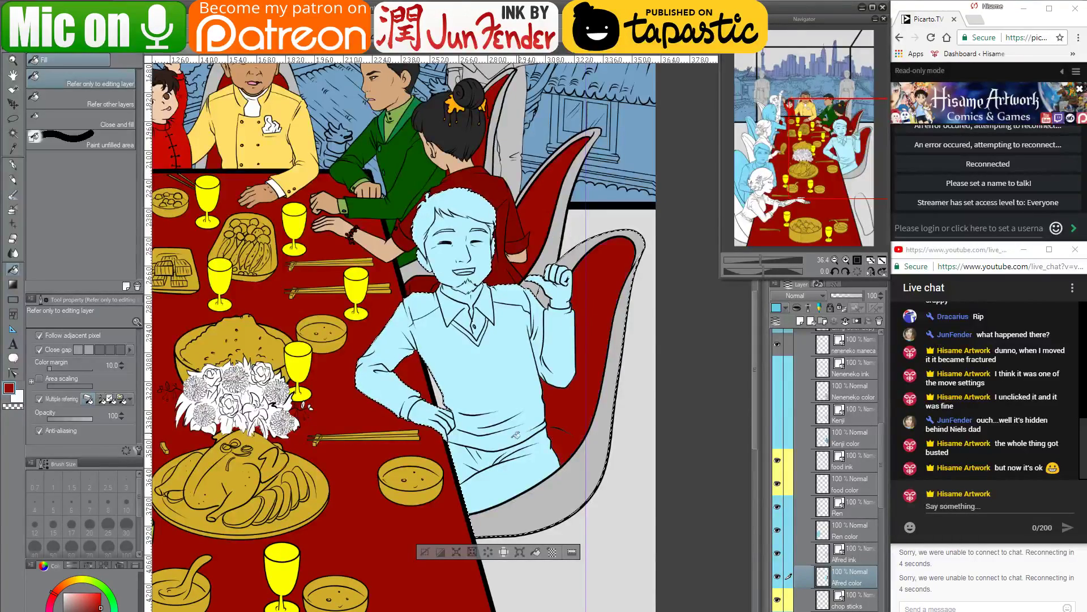
Sample the goateed man's skin tone from the holiday_new_year illustration and fill Alfred's face with it on the banquet page
scroll(442, 238, up, 1)
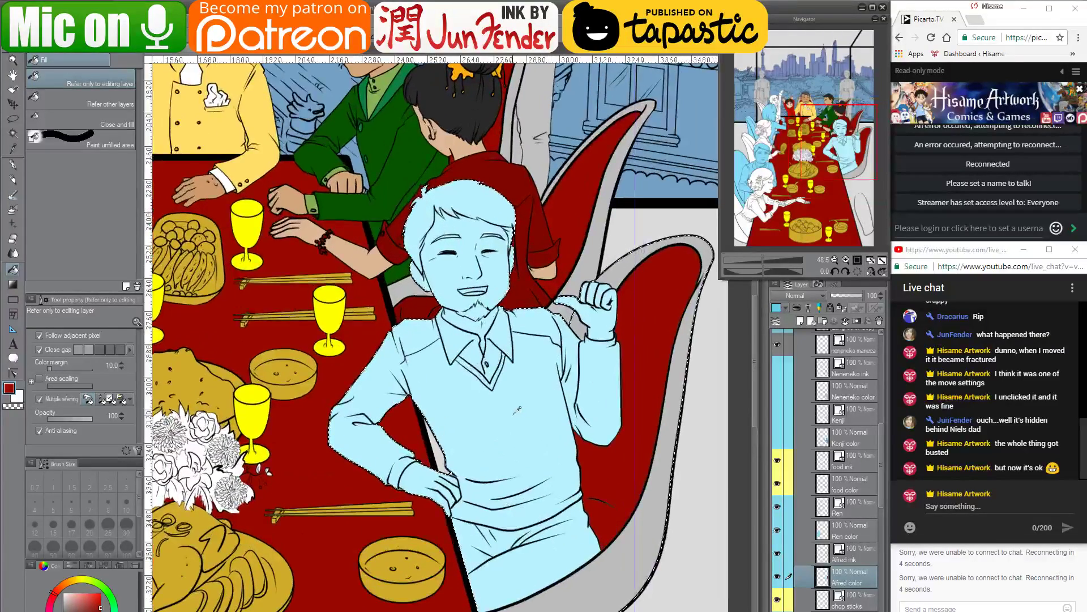
scroll(442, 238, up, 1)
click(268, 51)
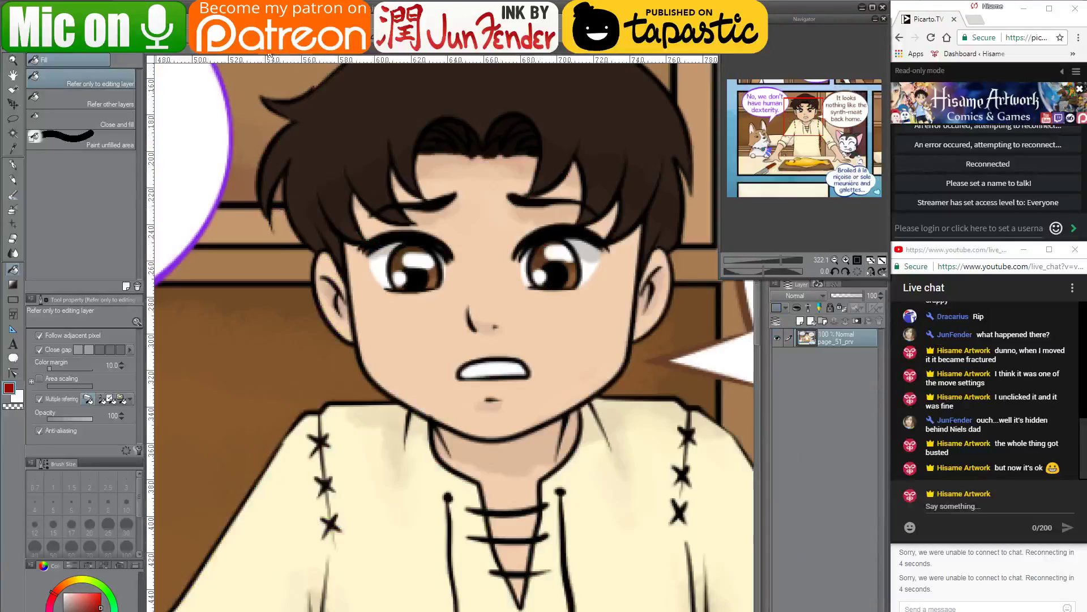
click(251, 55)
drag(295, 149, 567, 299)
alt+click(454, 255)
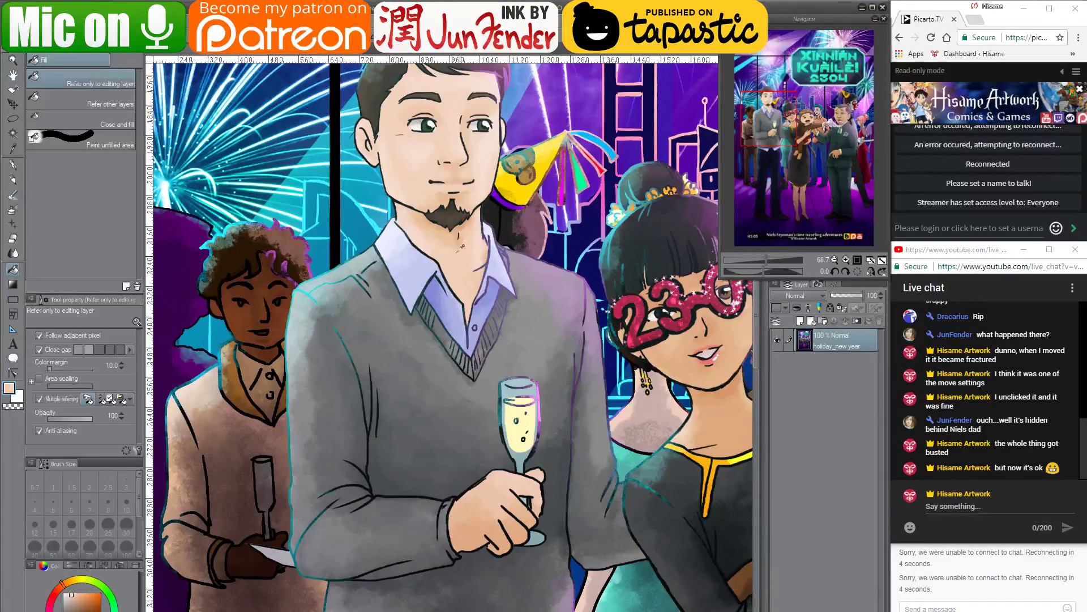
click(171, 53)
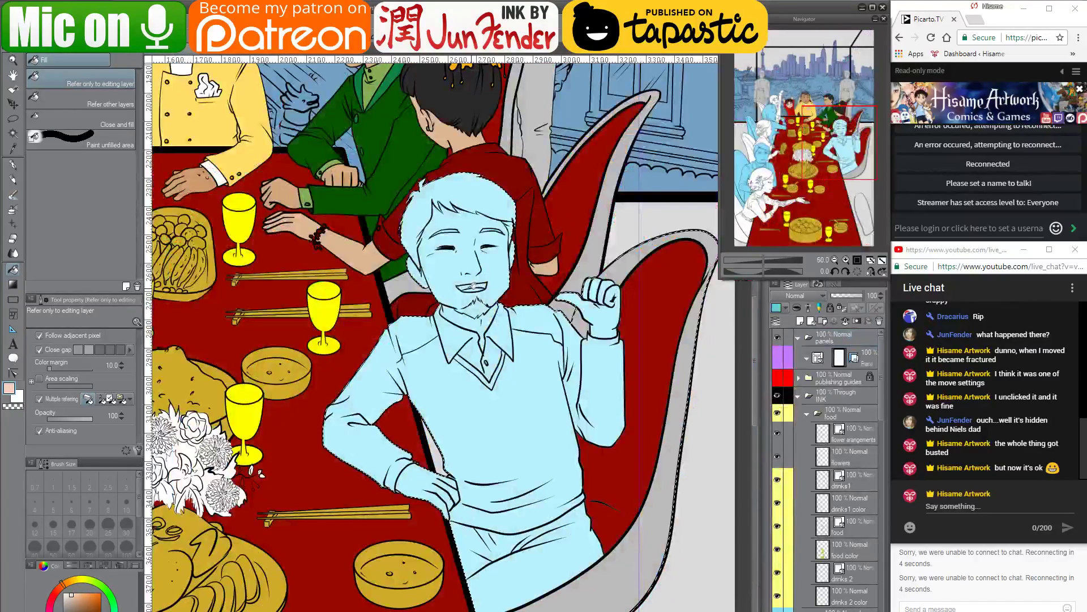
click(463, 291)
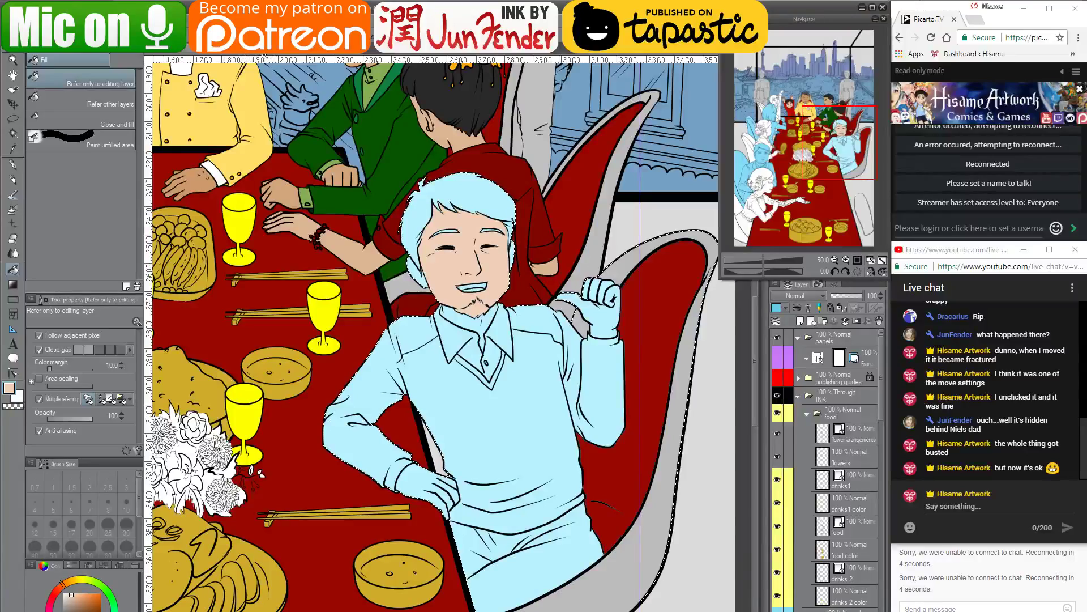
Resample the man's skin tone from the New Year illustration and fill both of Alfred's hands, including the raised fingers
click(228, 53)
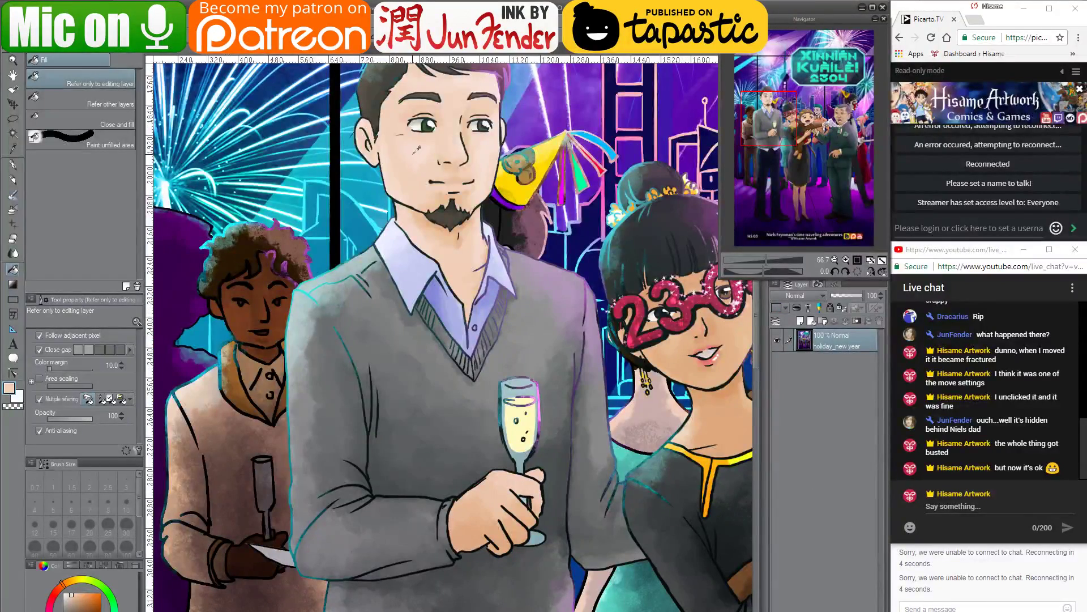
alt+click(418, 152)
click(191, 53)
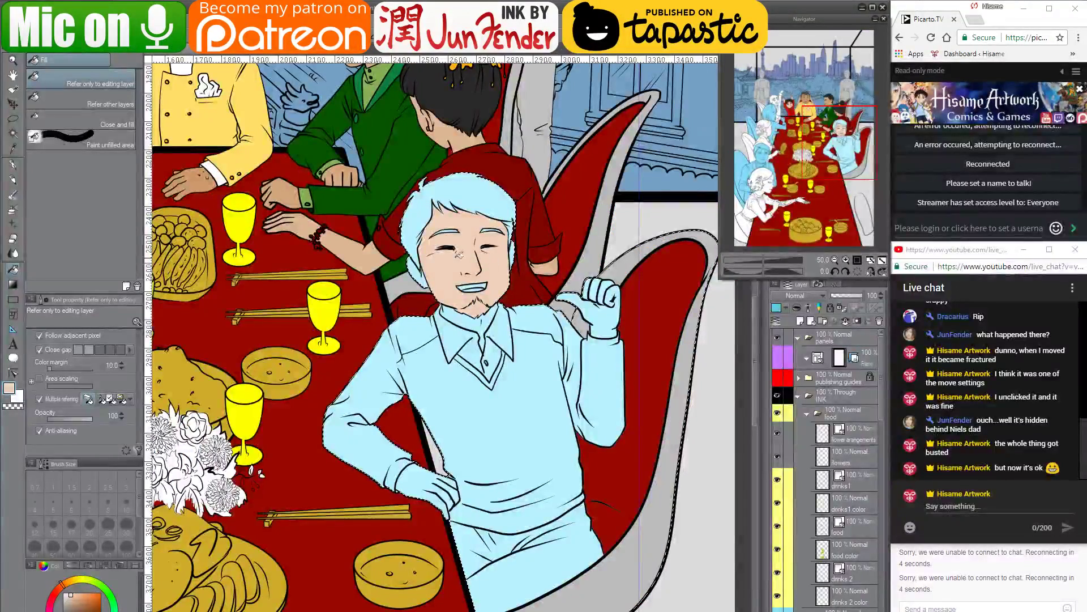
click(244, 56)
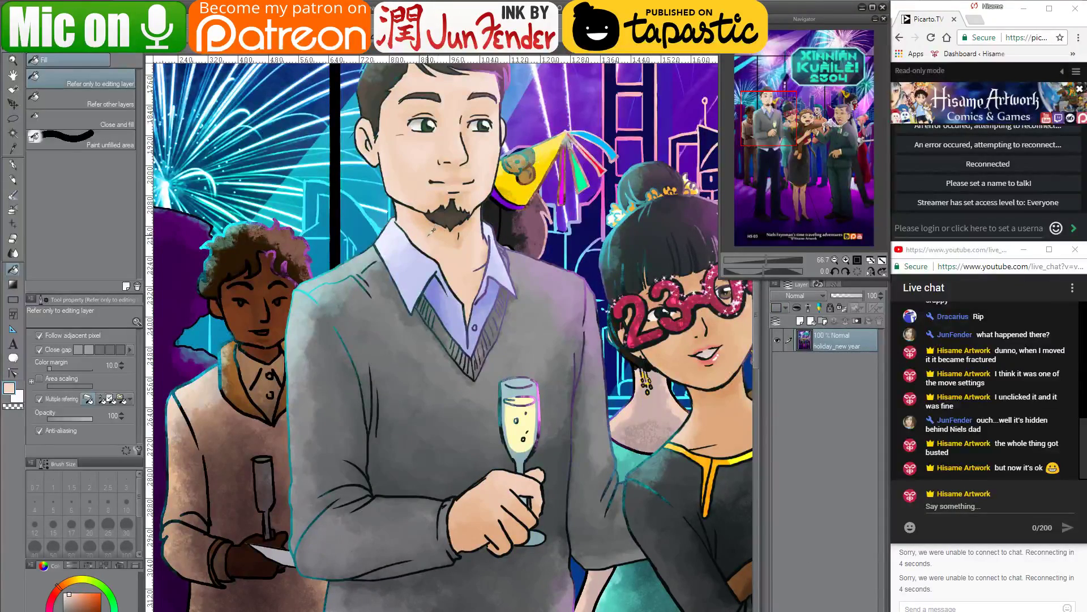
click(159, 54)
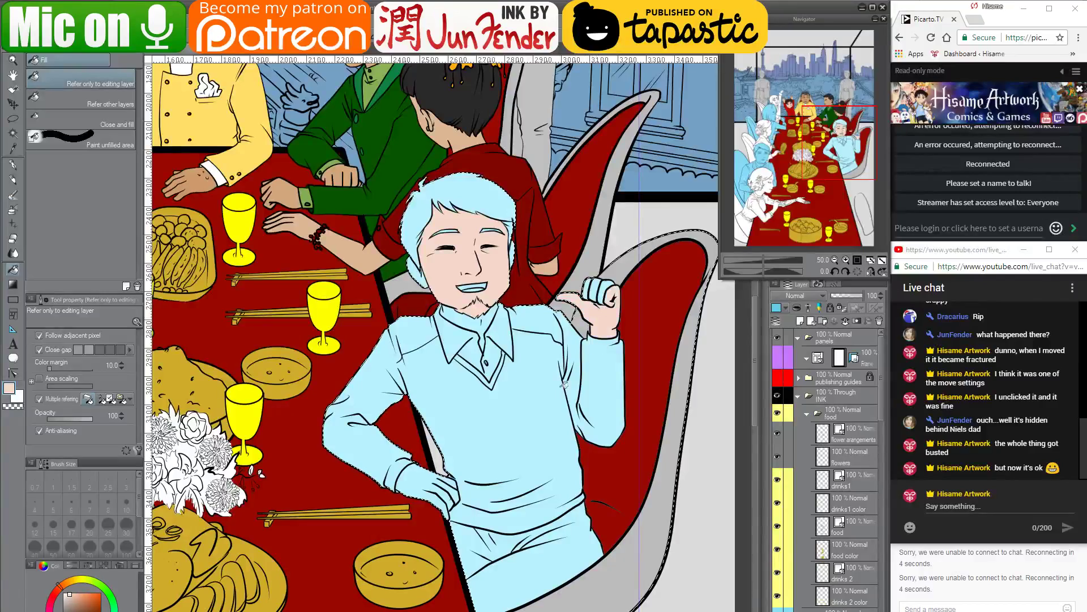
click(433, 473)
click(391, 487)
click(444, 459)
click(399, 448)
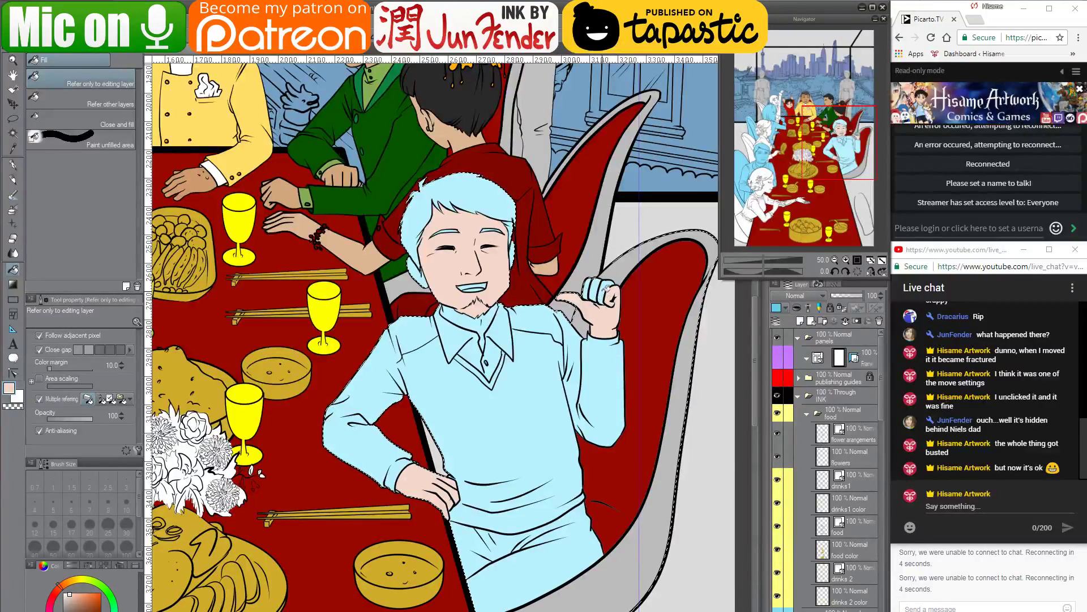
click(605, 289)
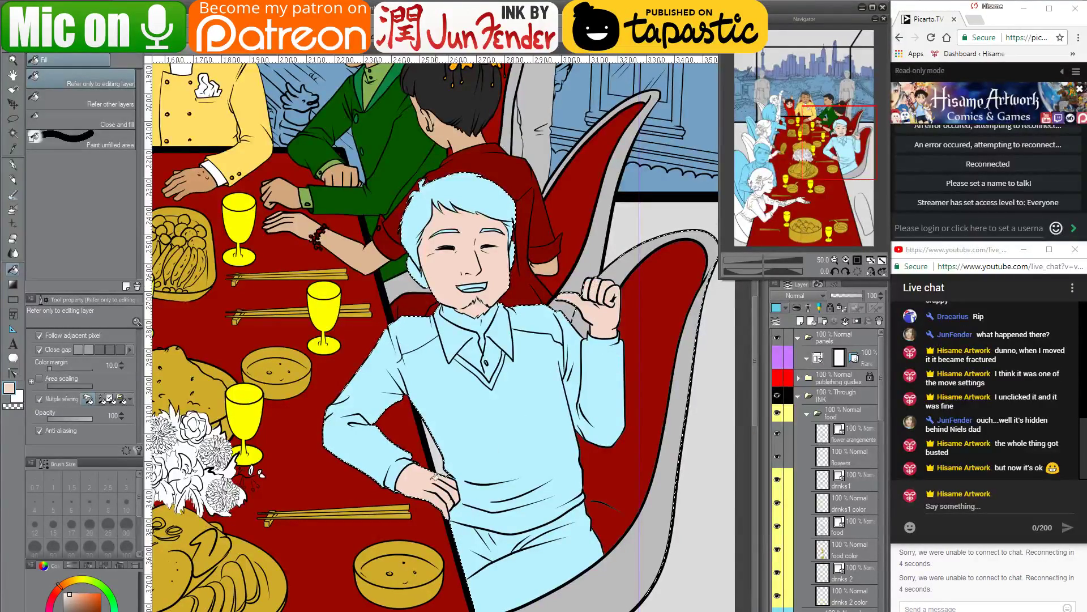
Sample the darker neck skin tone from the New Year illustration and fill Alfred's neck with it
click(279, 53)
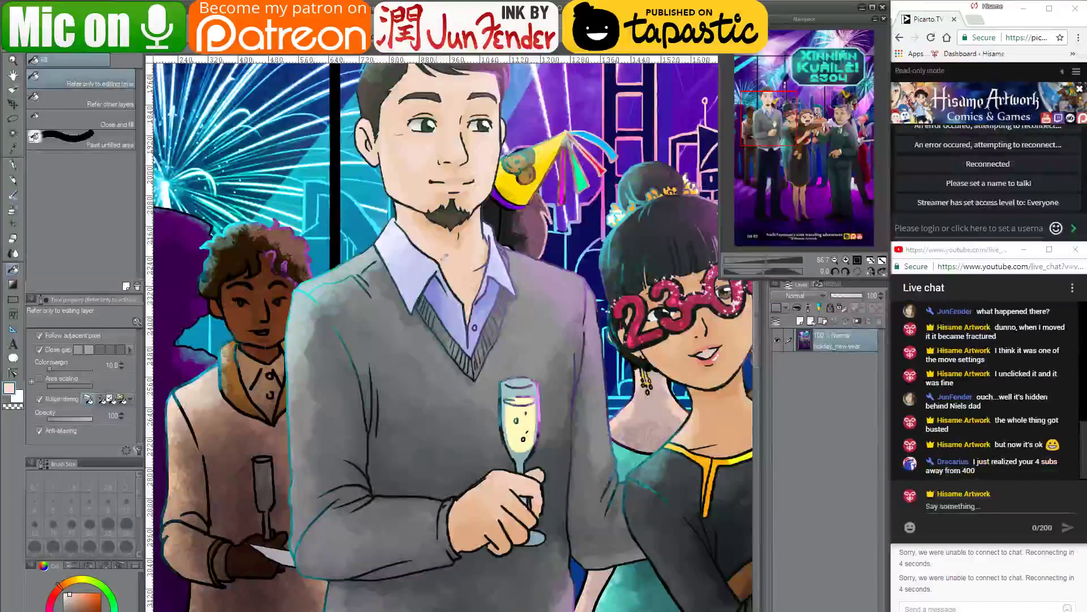
alt+click(441, 226)
click(173, 55)
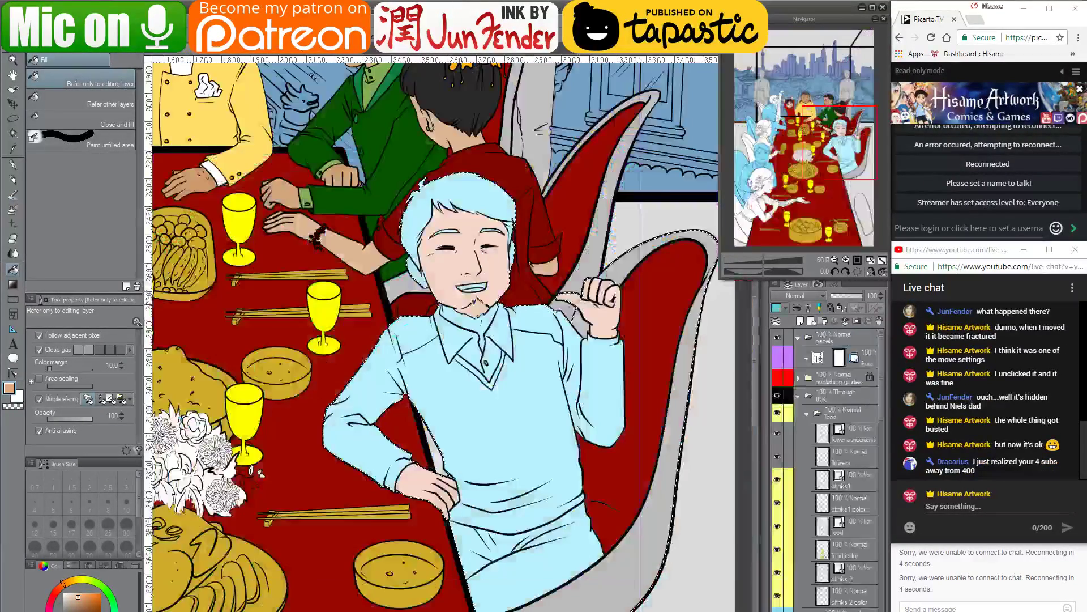
click(482, 317)
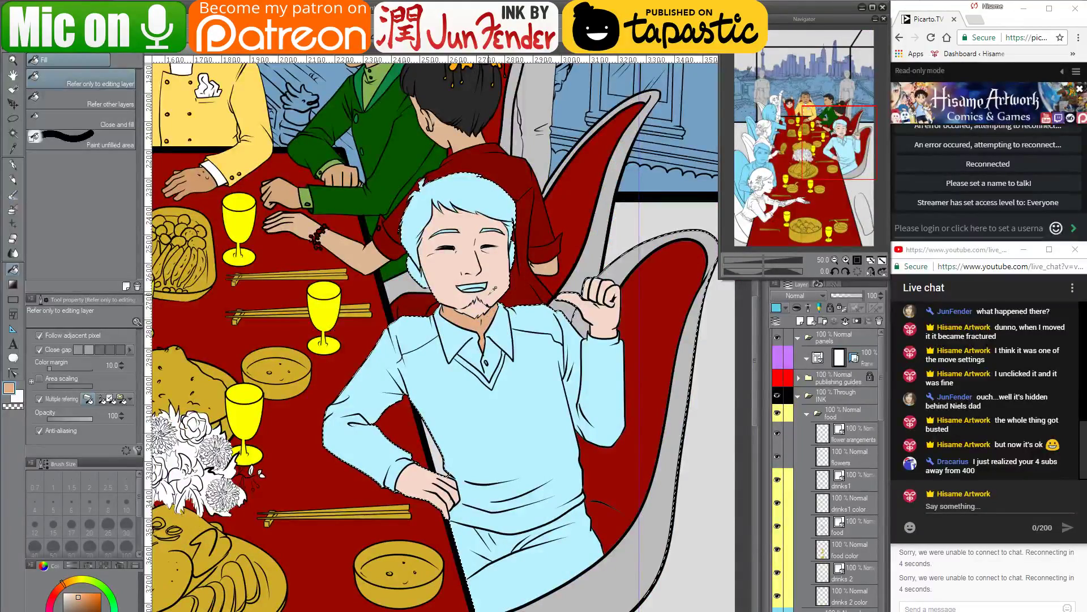
scroll(493, 289, up, 5)
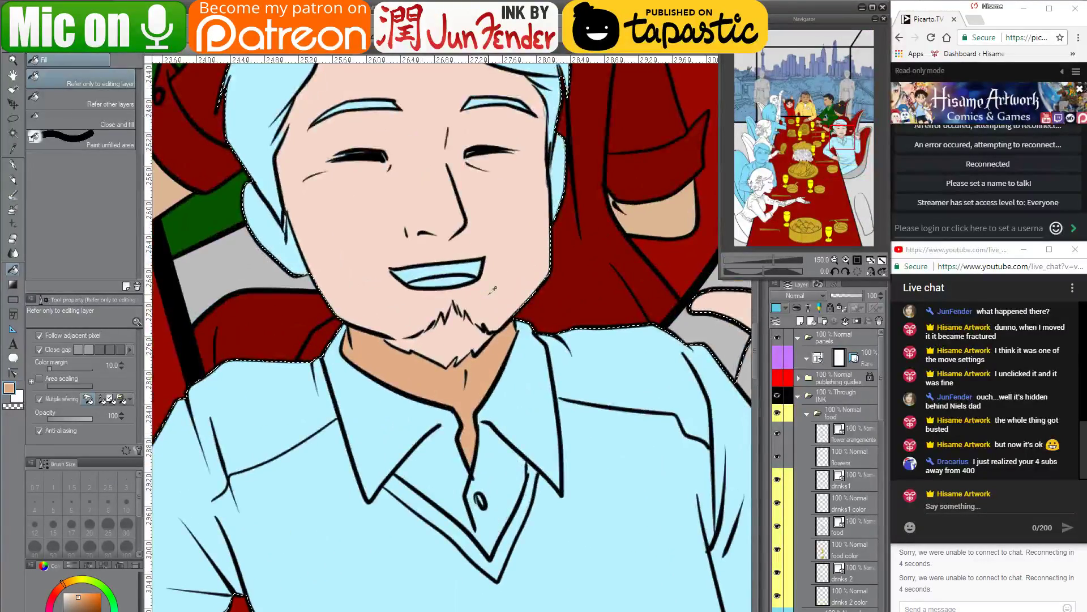
Post "from 100 I think" in the YouTube live chat
click(963, 506)
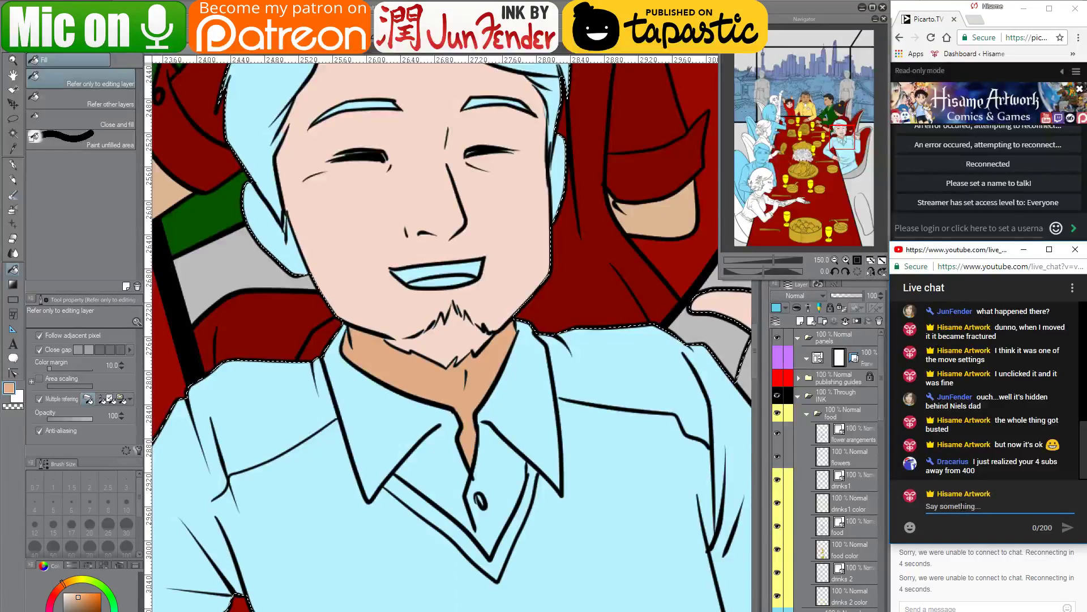
text(from )
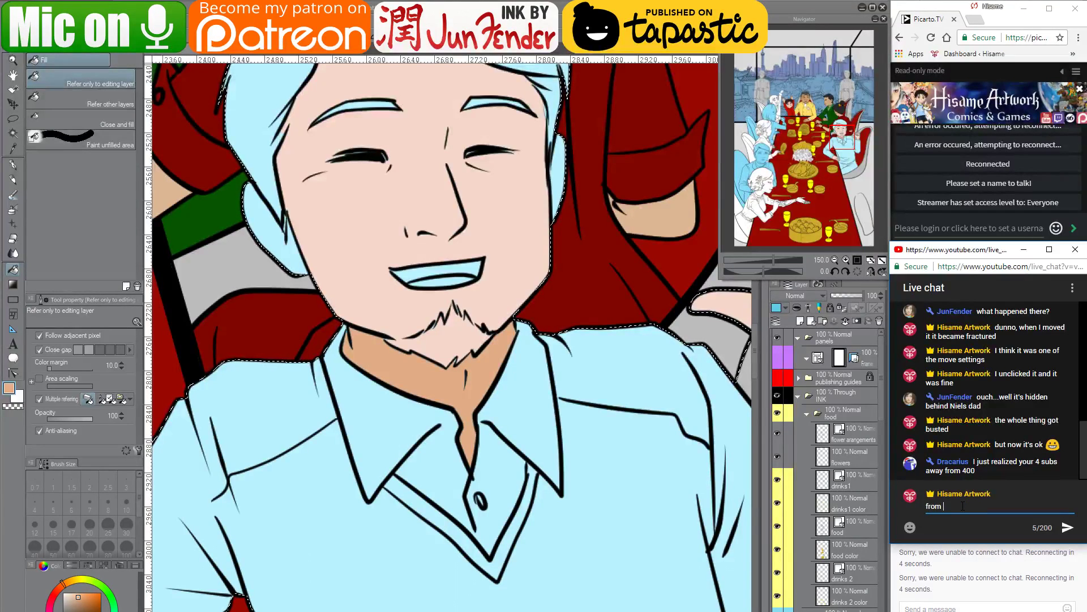
text(100)
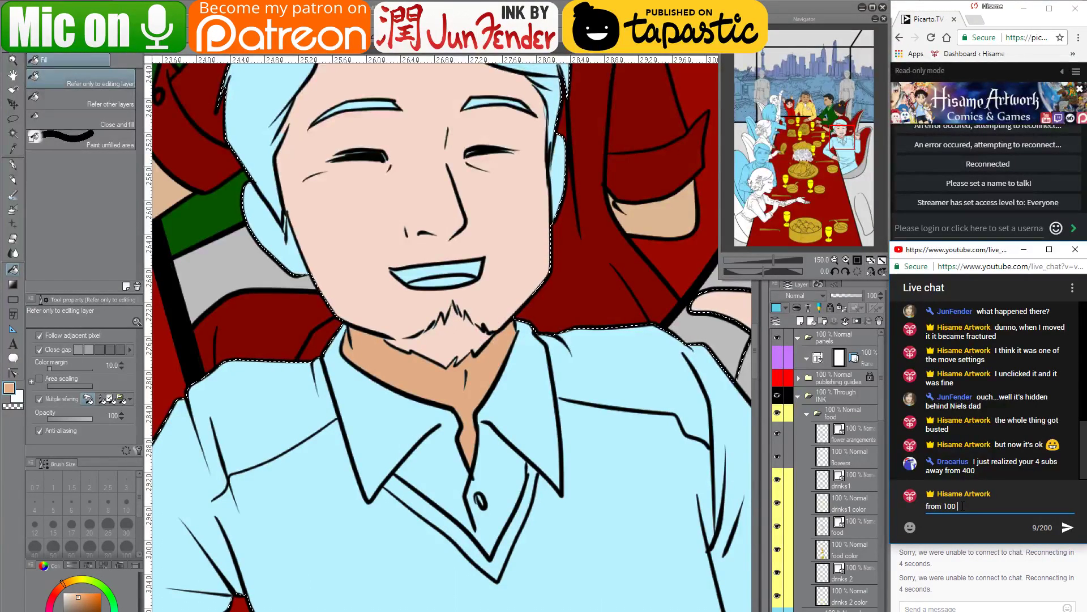
text( I think)
key(Return)
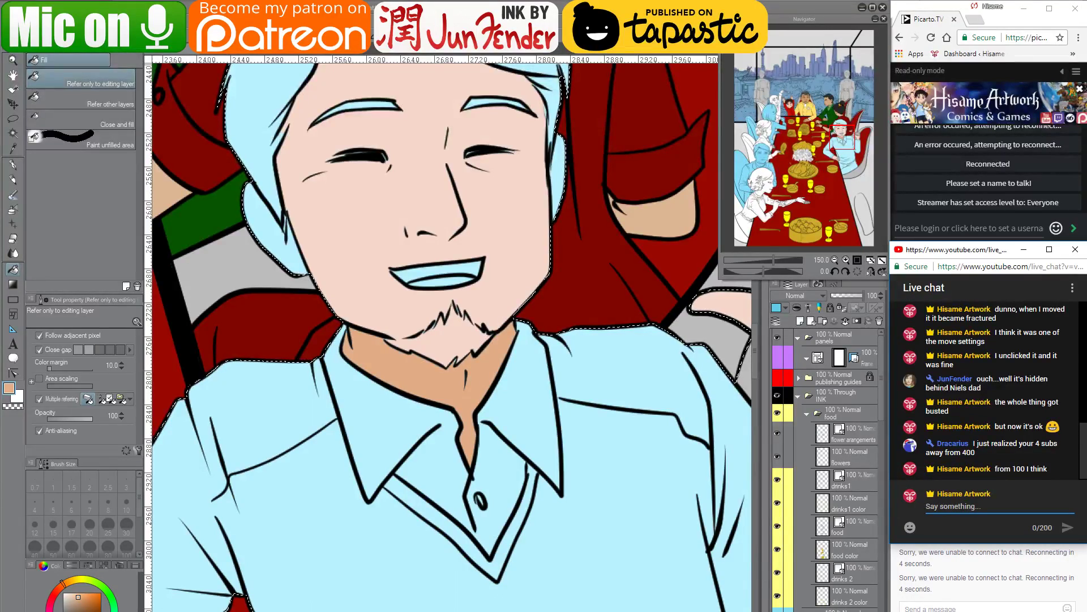
Switch to the browser and check the subscriber count on the Hisame Artwork YouTube channel page
key(alt+Tab)
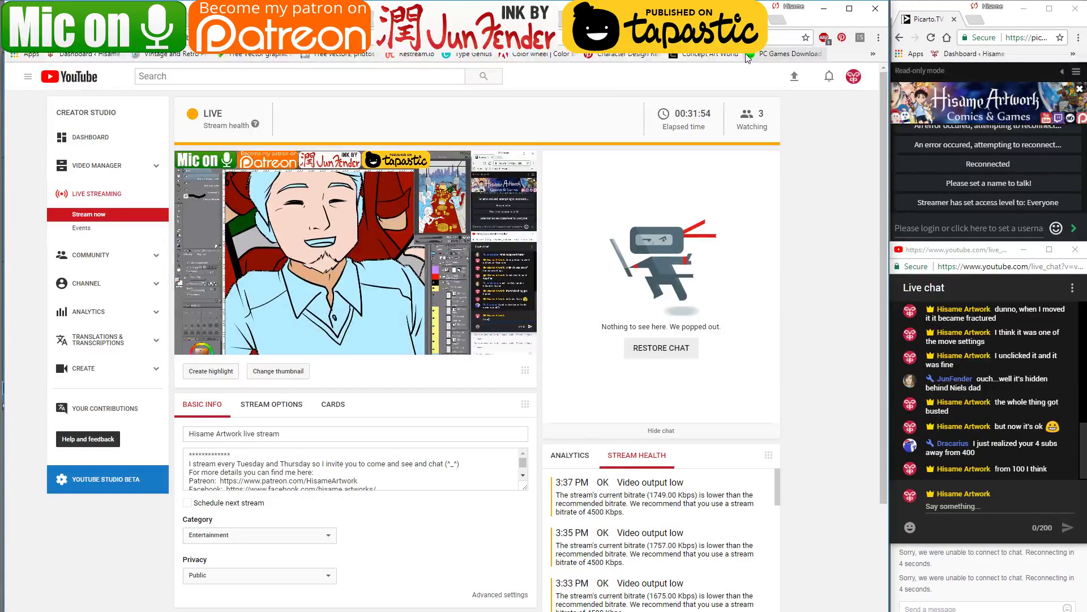
click(776, 23)
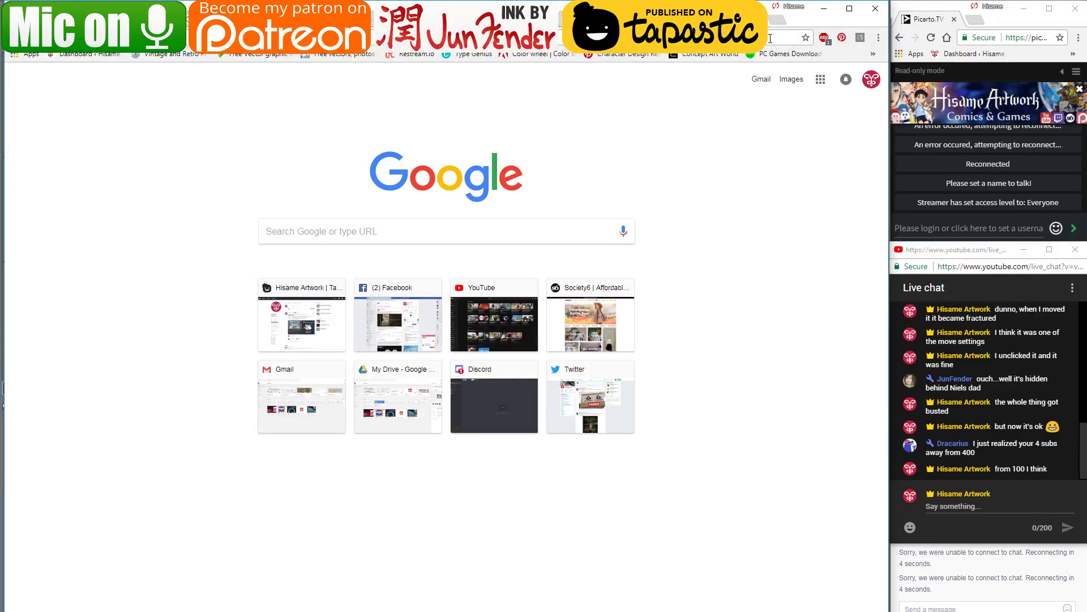
text(you)
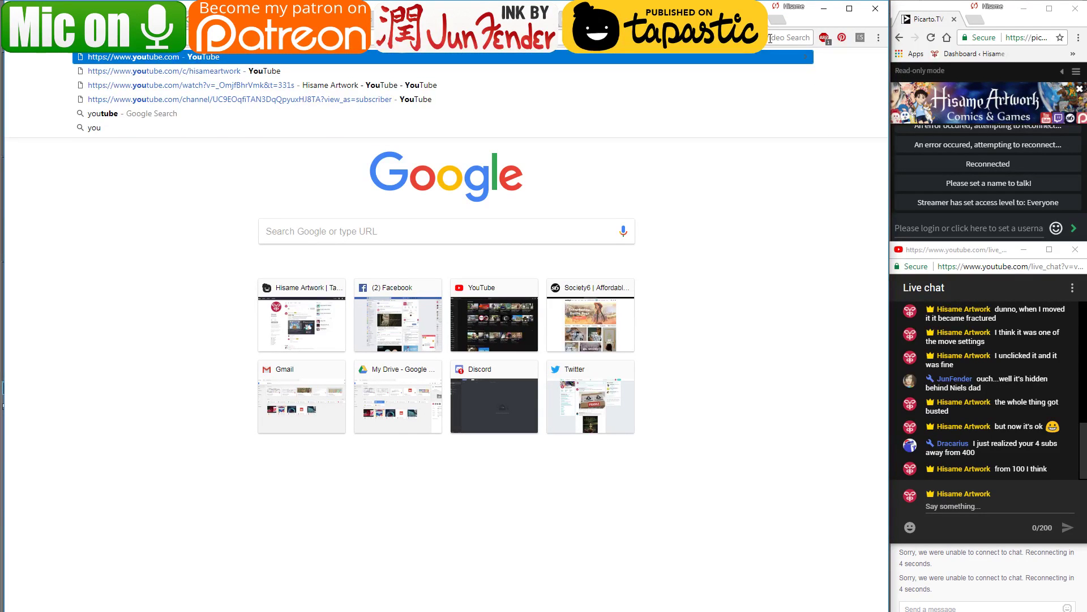
key(Escape)
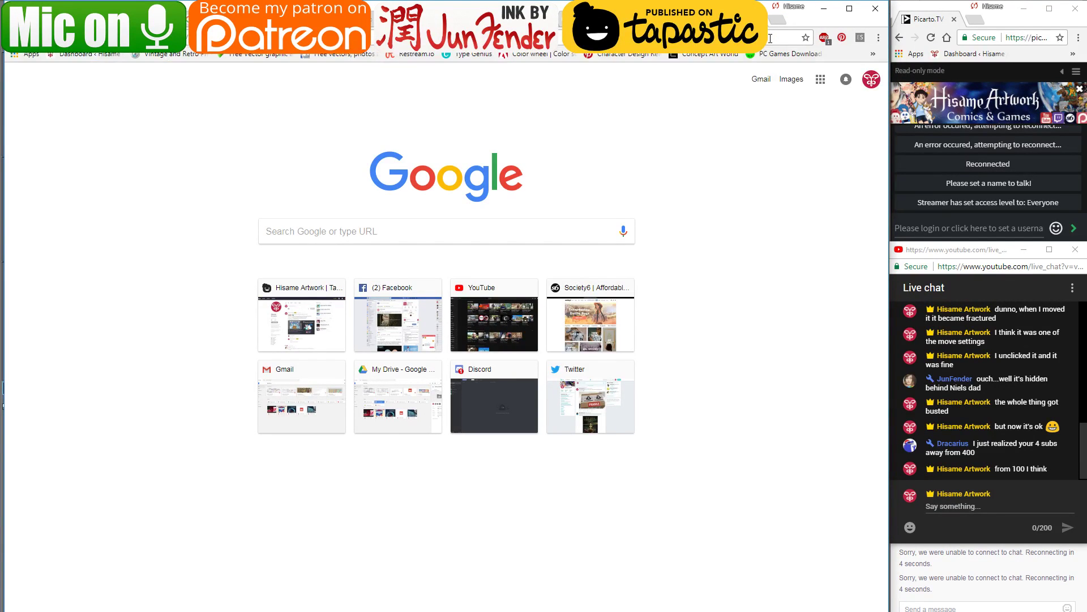
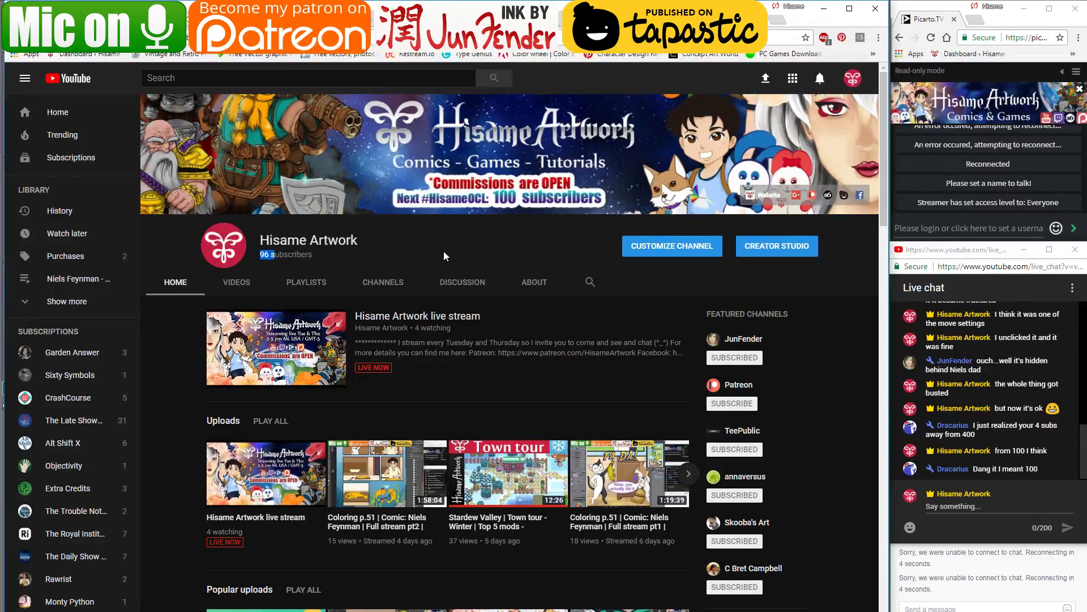
click(816, 12)
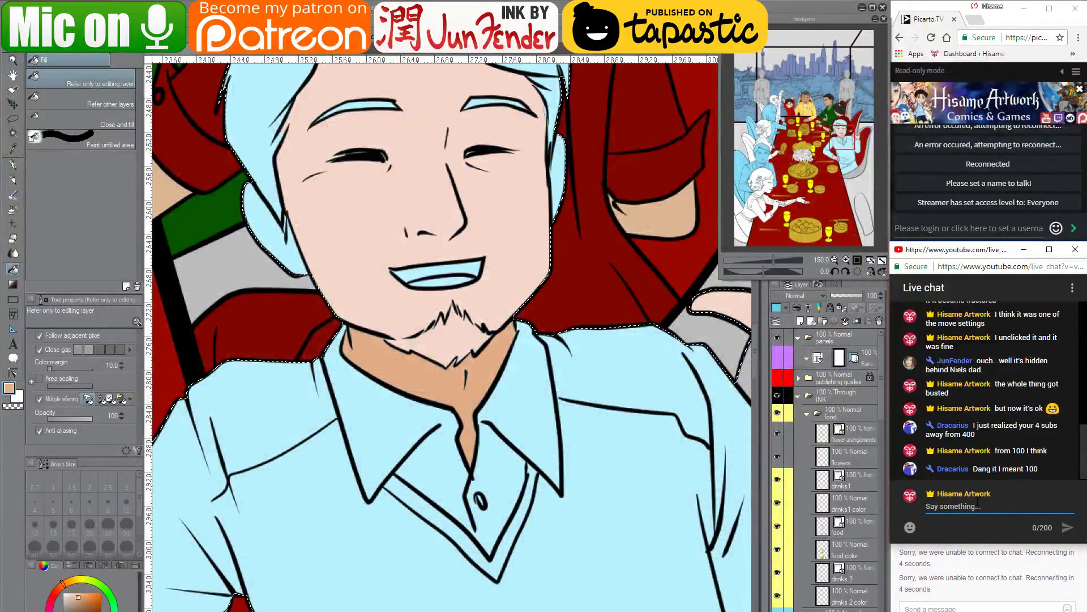
Post "hehe, you scared me for a sec" and "bc I promised a art giveaway at 100 subs" in the YouTube live chat
text(hehe, you scared me)
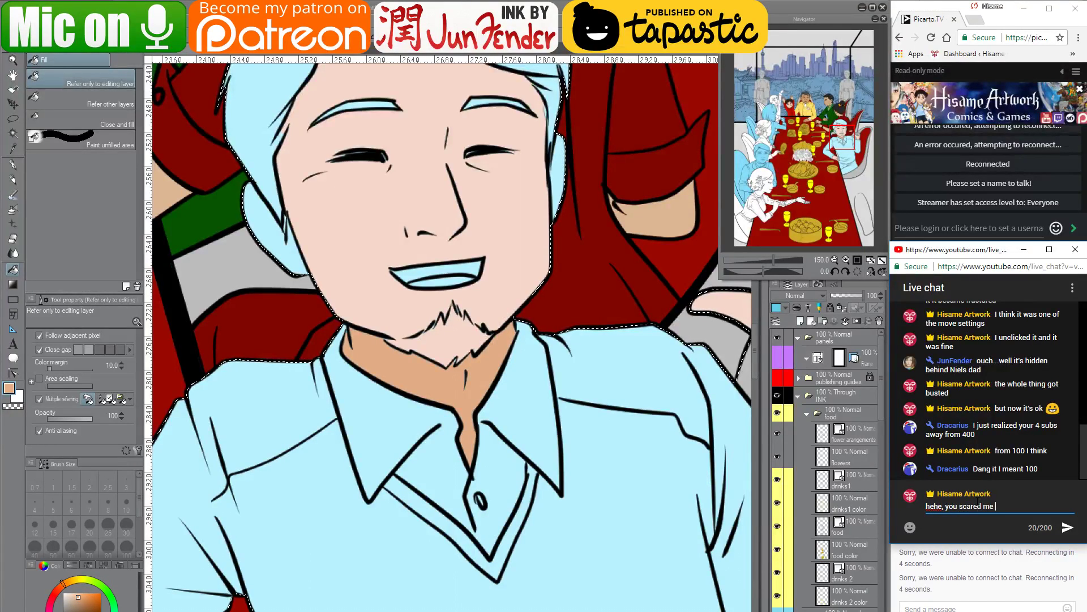
text( for a sec)
key(Return)
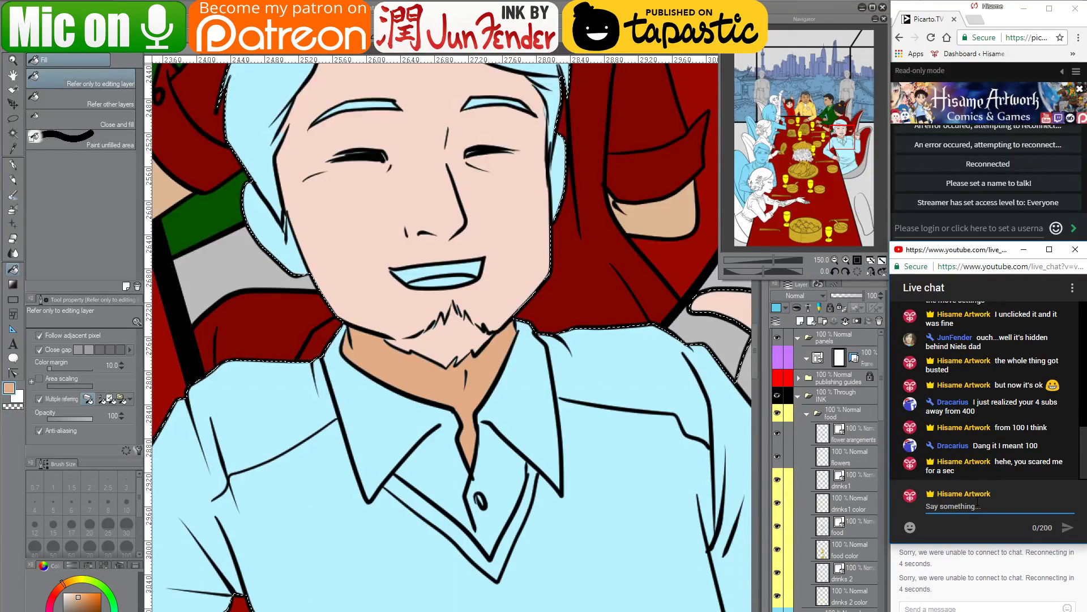
text(bc)
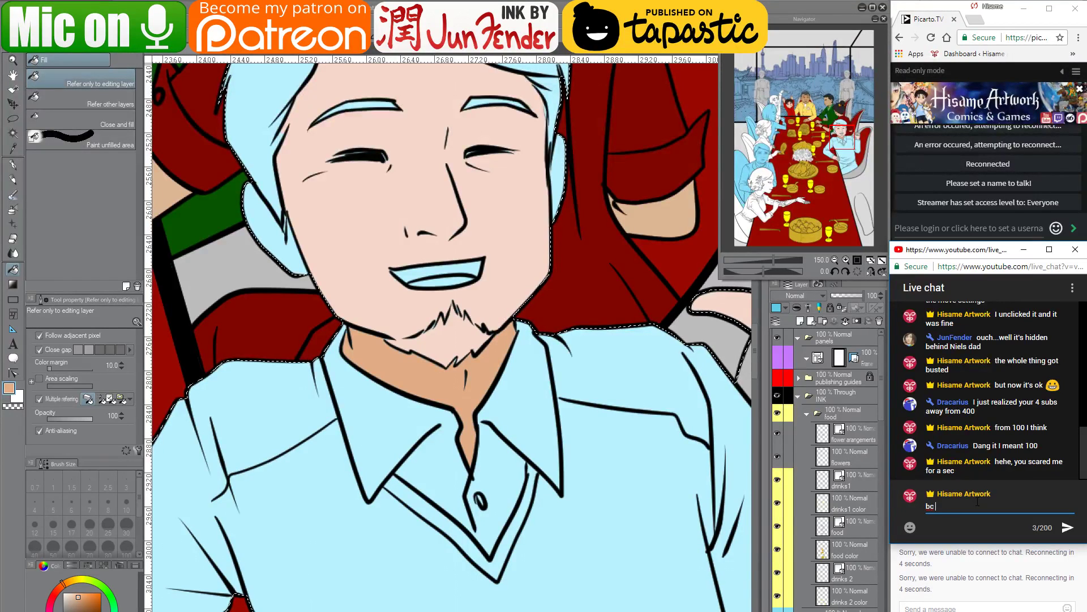
text( I promised a art giv)
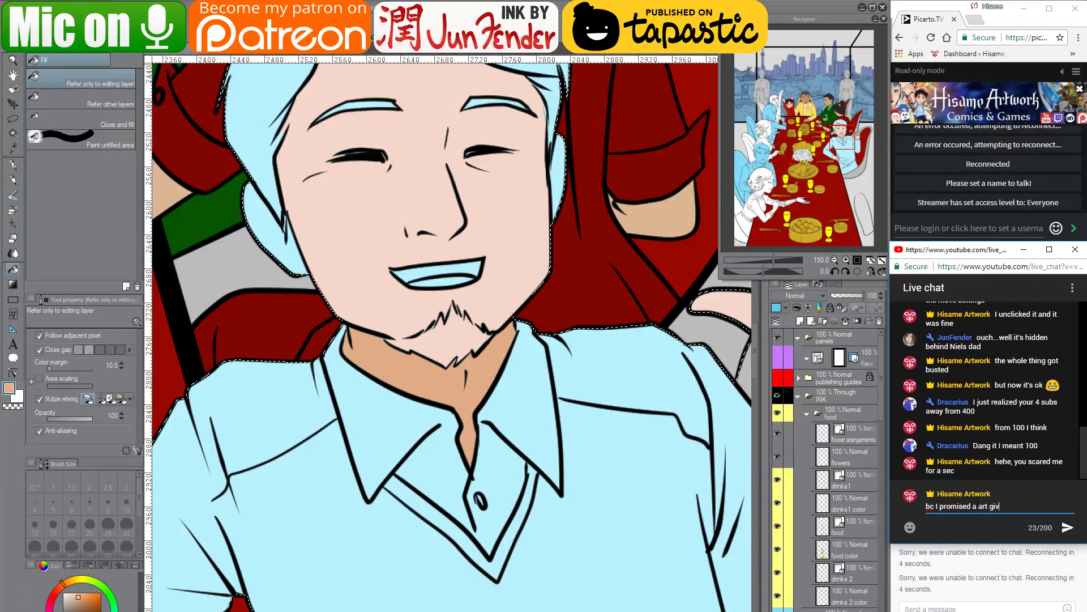
text(eaway at )
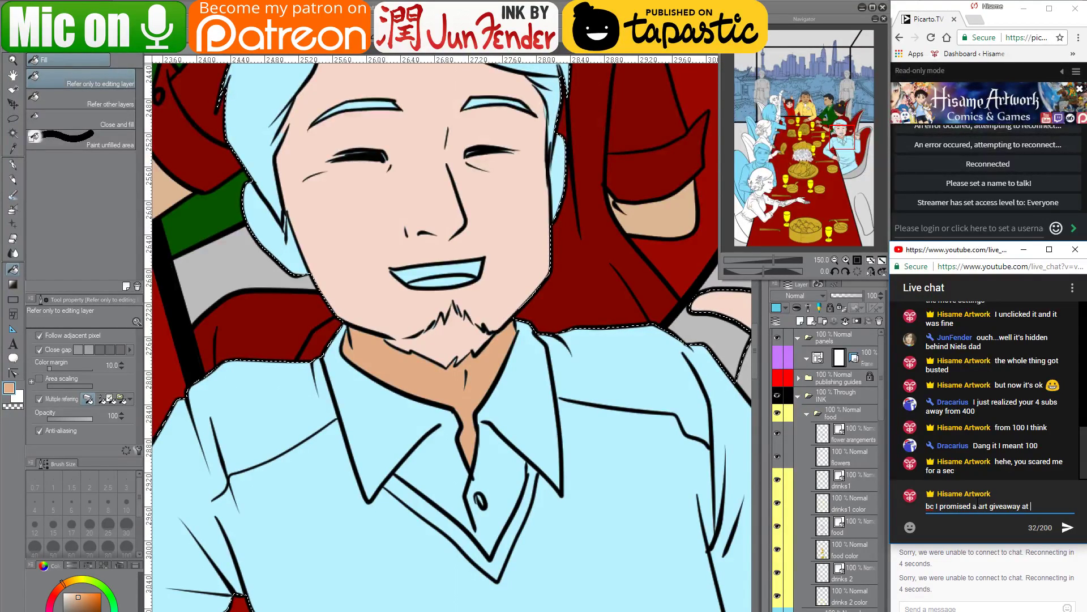
text(100 subs)
key(Return)
Undo the stray fill on Alfred's sweater and retouch the gaps around his goatee with the G-pen in sampled skin and neck tones
click(596, 398)
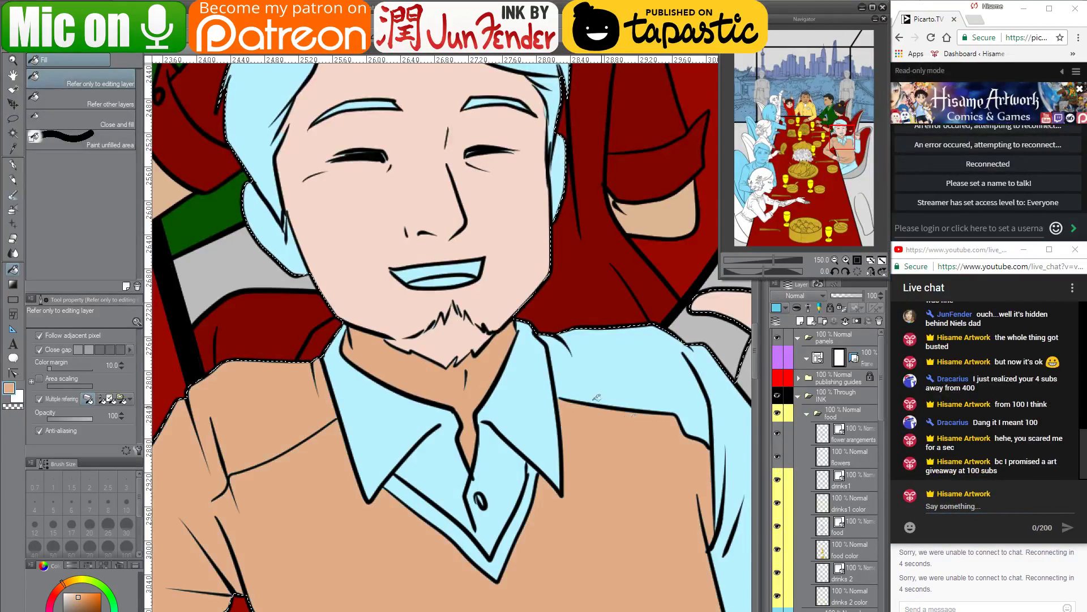
key(ctrl+z)
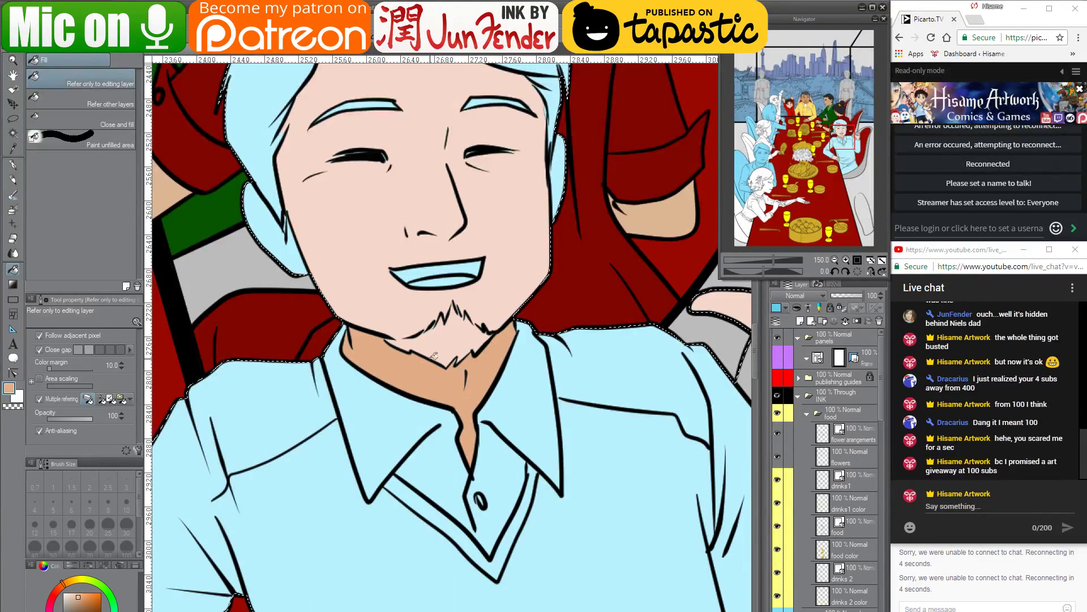
scroll(434, 356, up, 4)
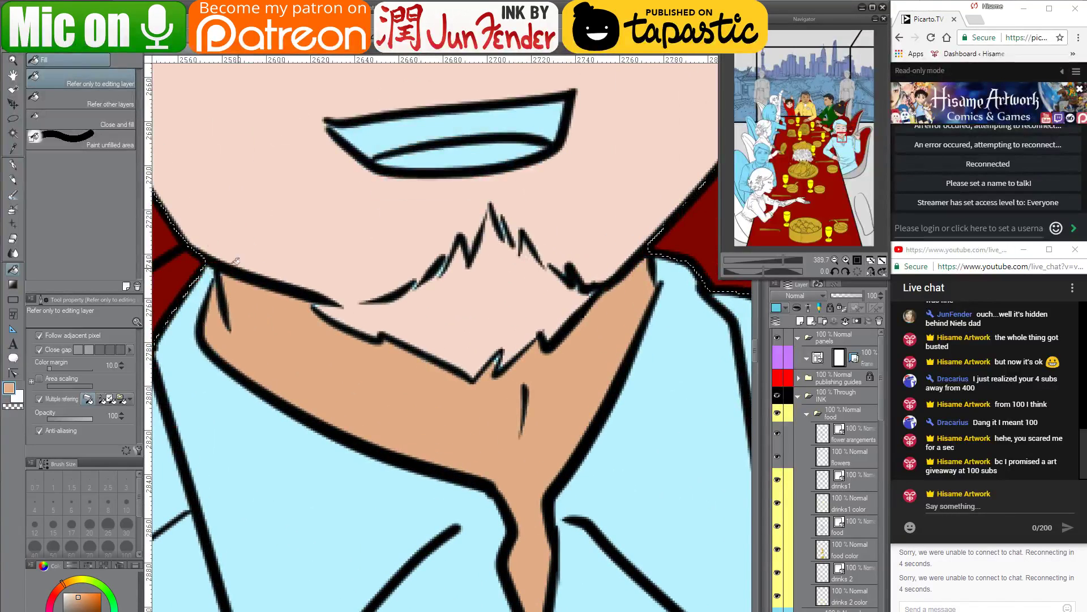
key(p)
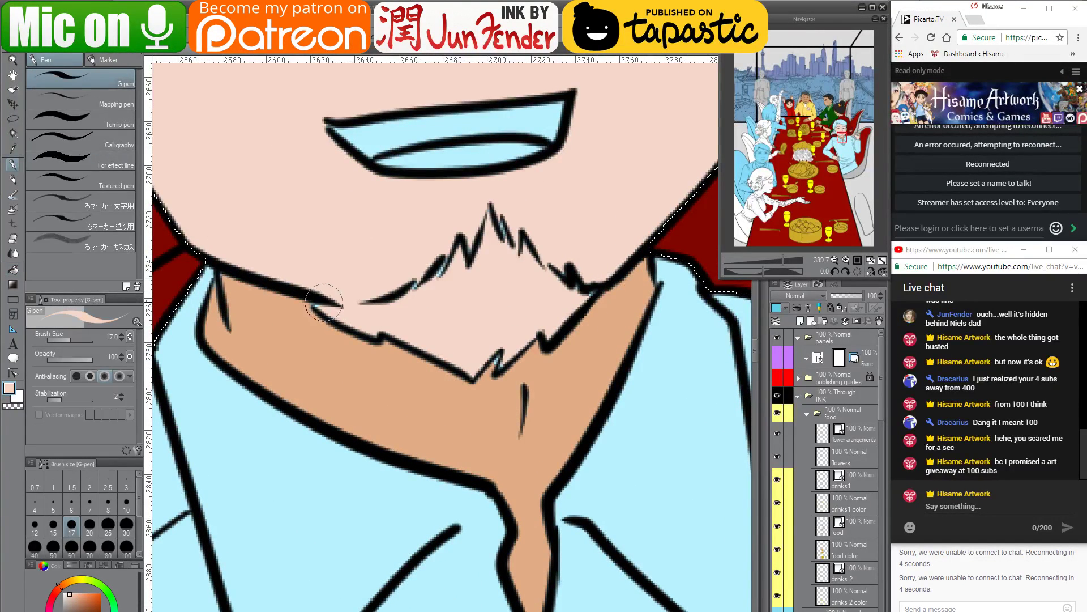
drag(313, 306, 333, 311)
drag(552, 272, 576, 294)
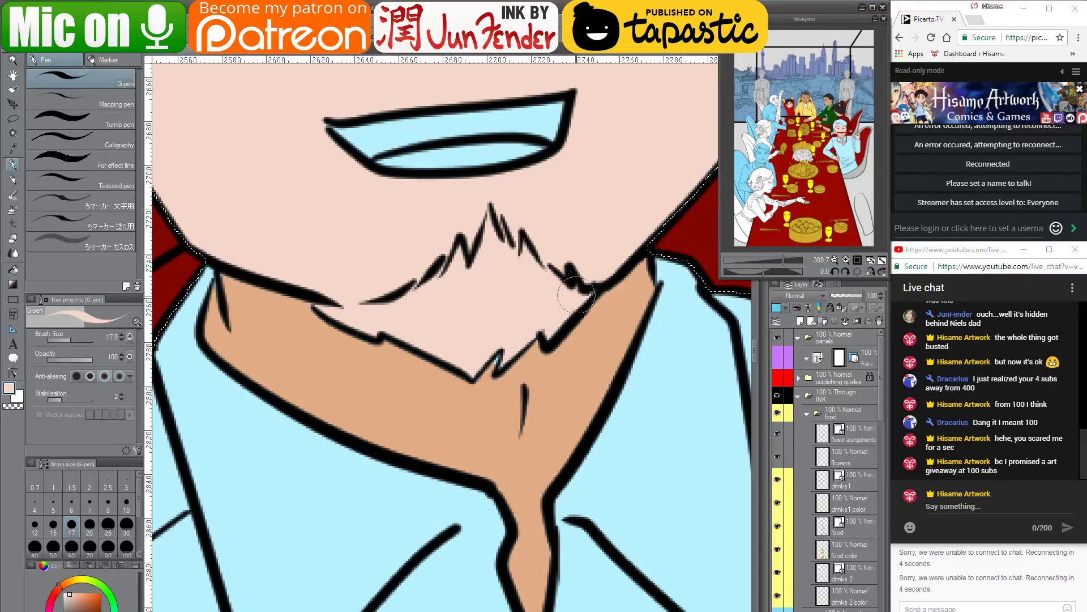
alt+click(496, 357)
drag(500, 356, 493, 367)
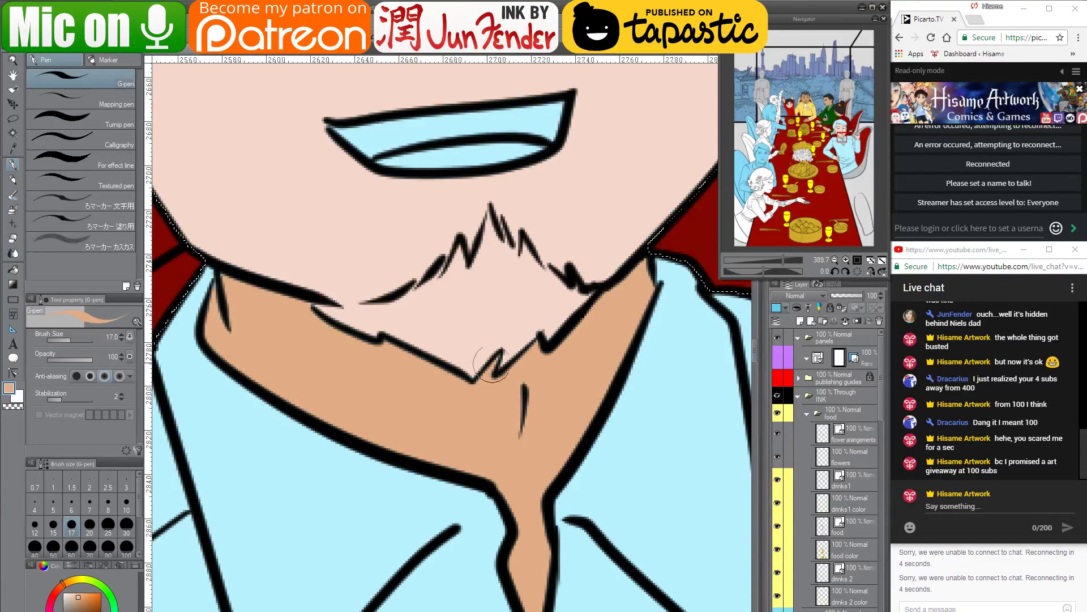
alt+click(492, 329)
Sample Alfred's neck tone and paint over the uncolored gap at the neck's edge beneath his jaw
key(space)
drag(522, 255, 651, 366)
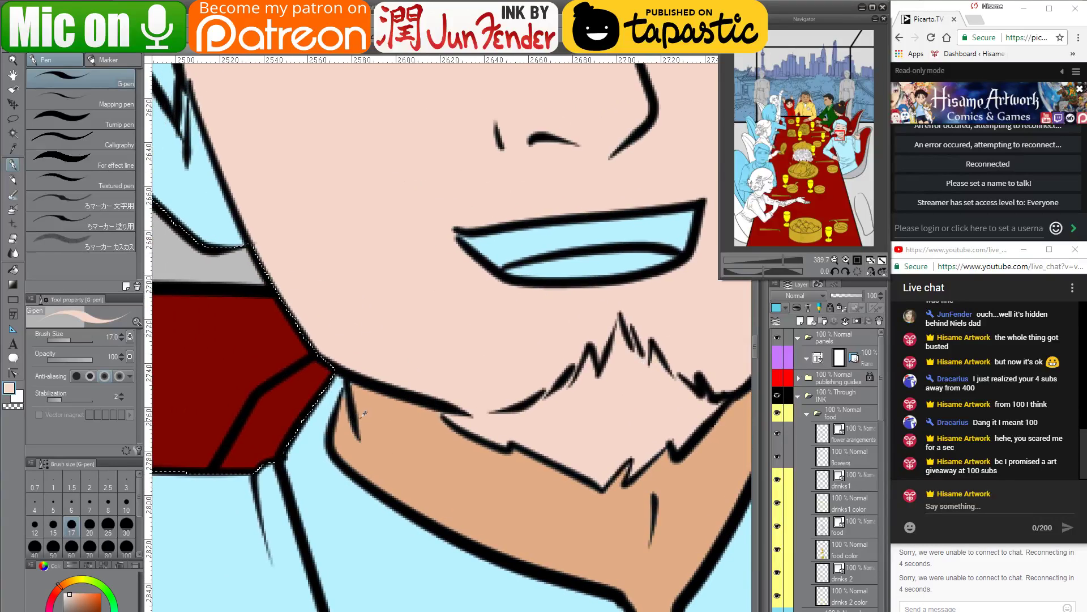
alt+click(354, 400)
key(space)
drag(648, 301, 494, 449)
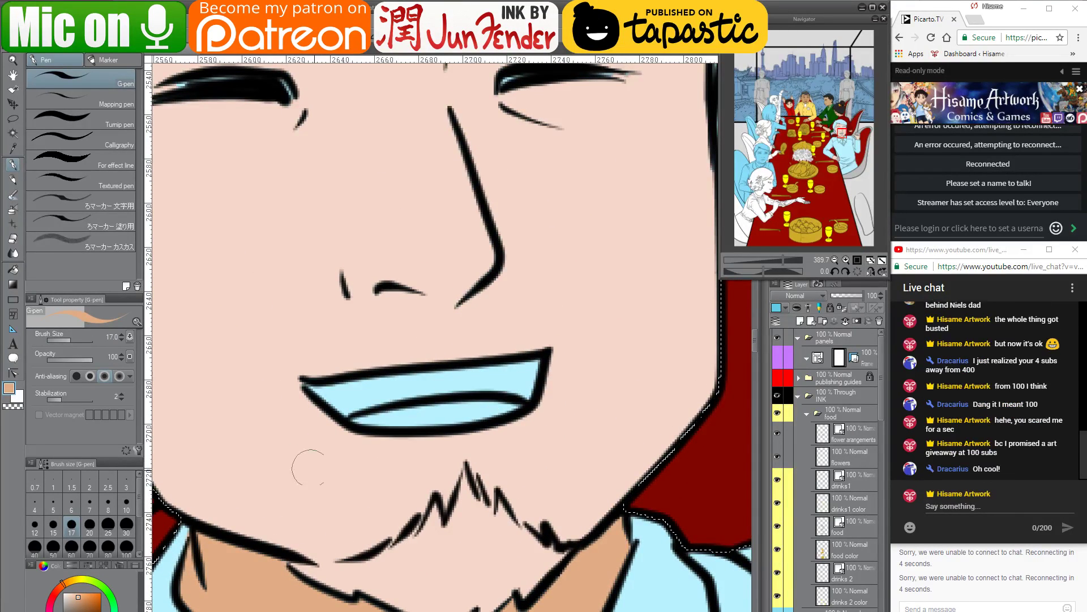
Sample the pink from the yellow-jacketed man's mouth and fill Alfred's tongue with it
scroll(456, 450, down, 5)
scroll(554, 435, down, 6)
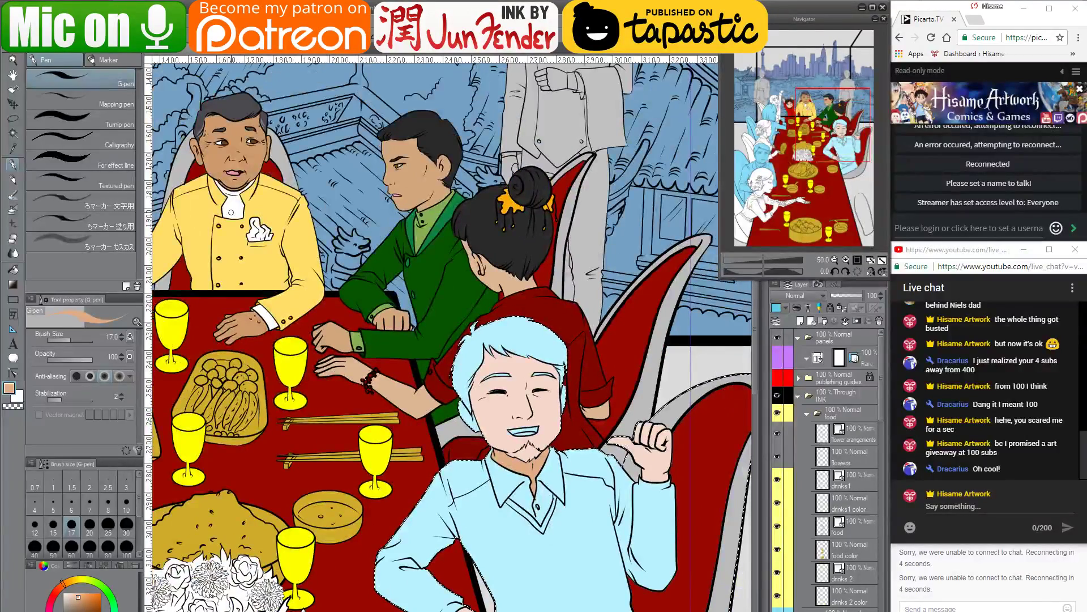
scroll(540, 408, down, 1)
alt+click(238, 169)
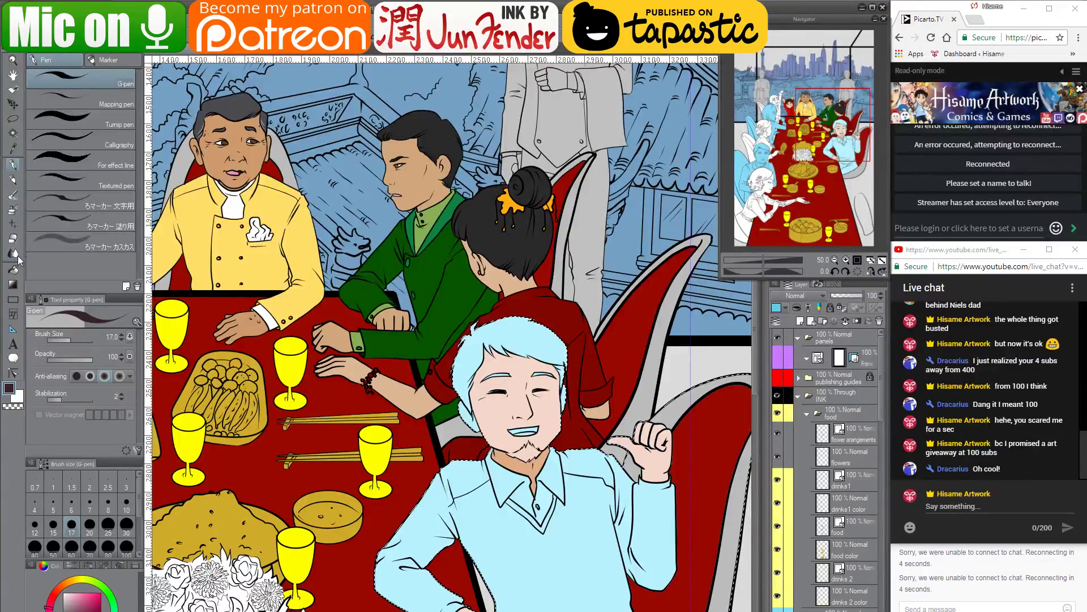
key(g)
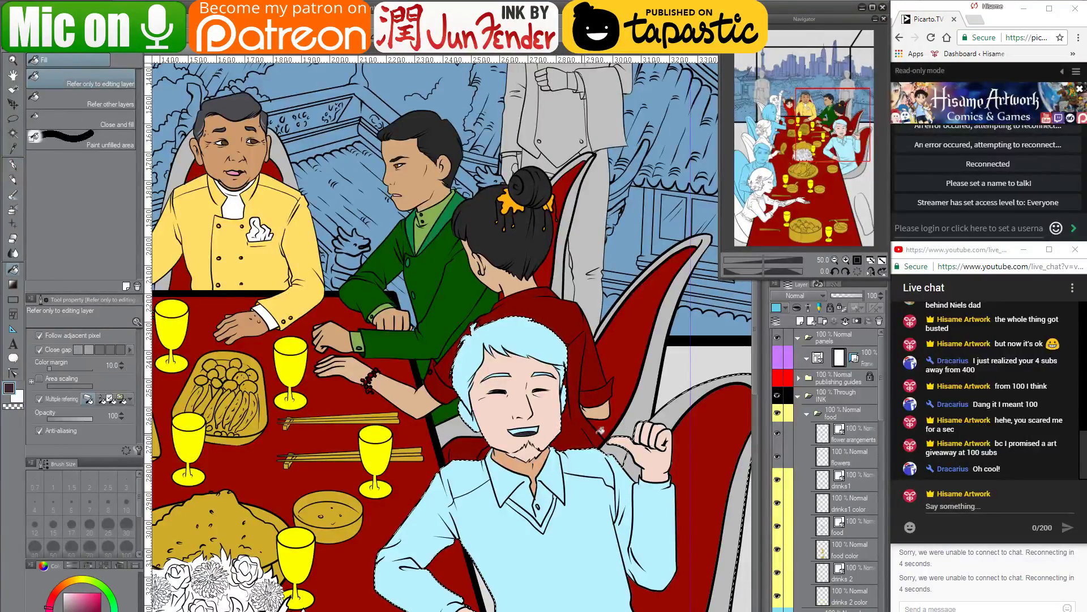
alt+click(240, 168)
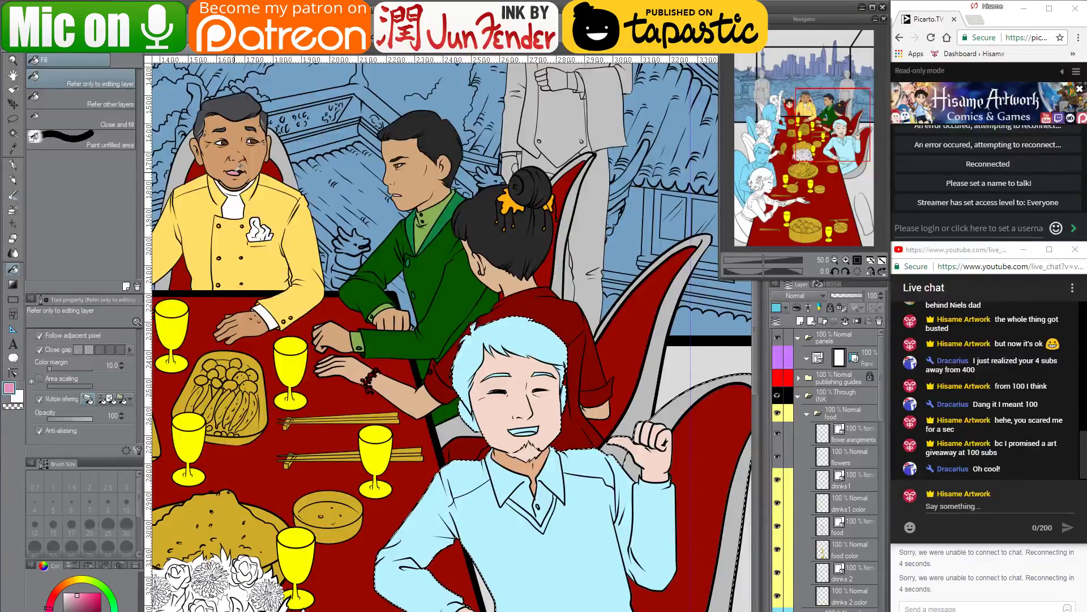
drag(296, 215, 485, 236)
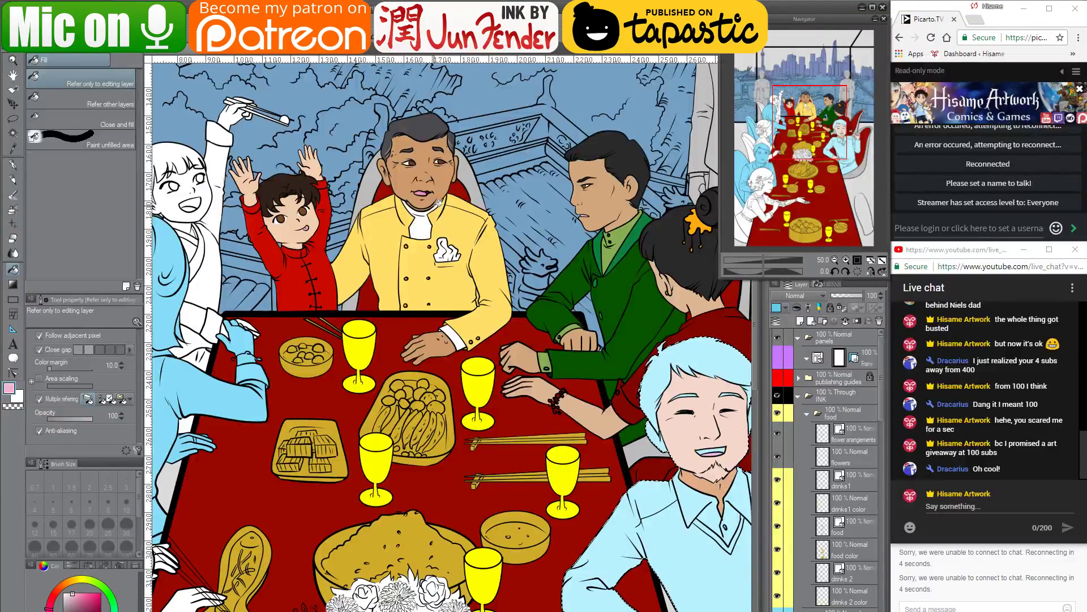
Sample the dark magenta mouth color from the holiday_new_year illustration and fill the inside of Alfred's mouth on the banquet page
click(275, 51)
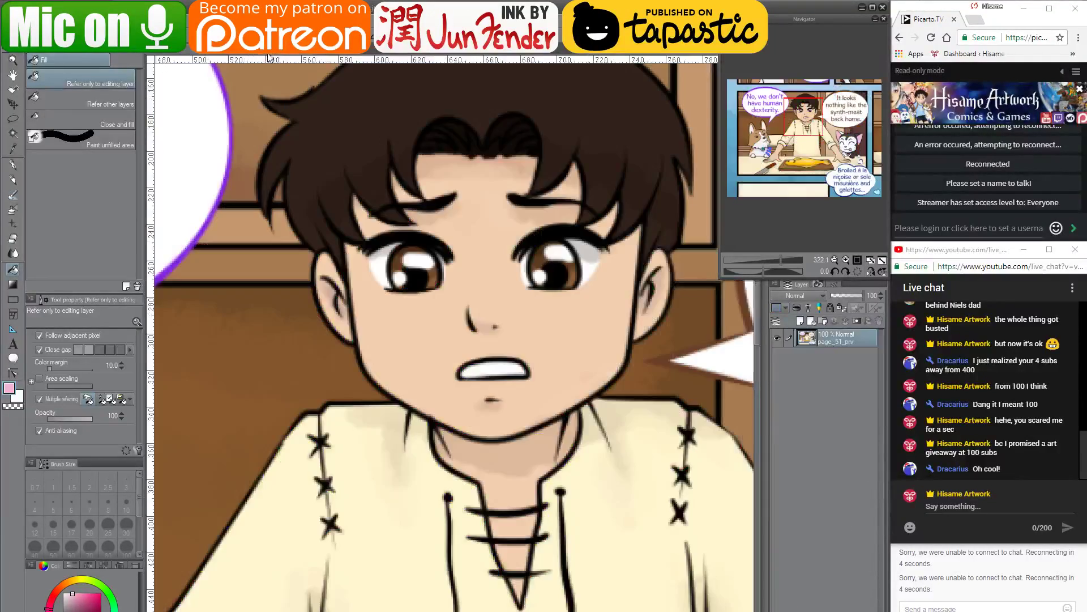
click(229, 55)
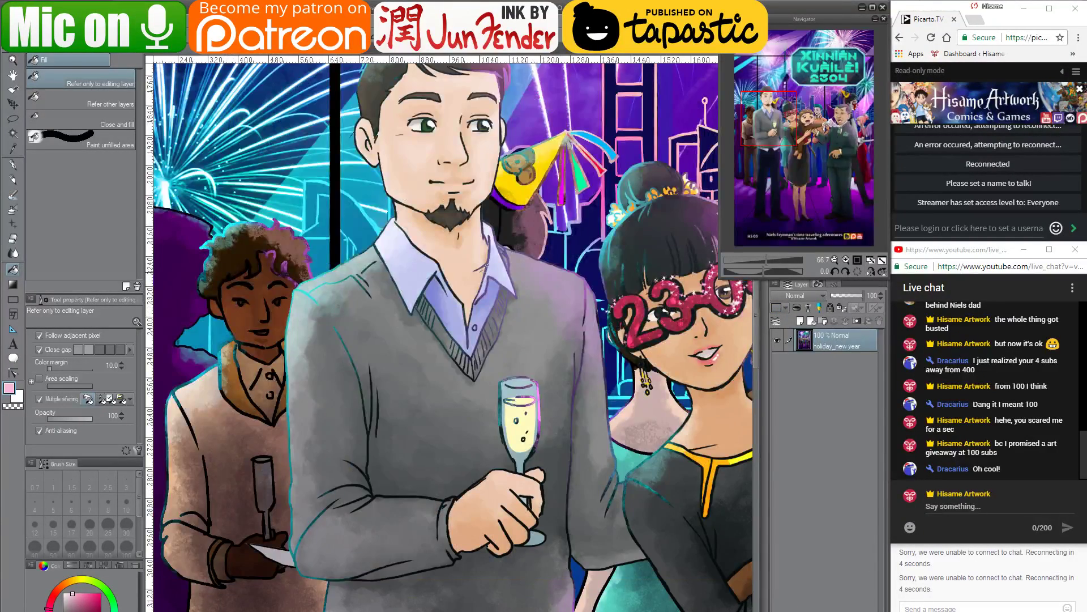
scroll(384, 422, down, 3)
drag(657, 390, 358, 344)
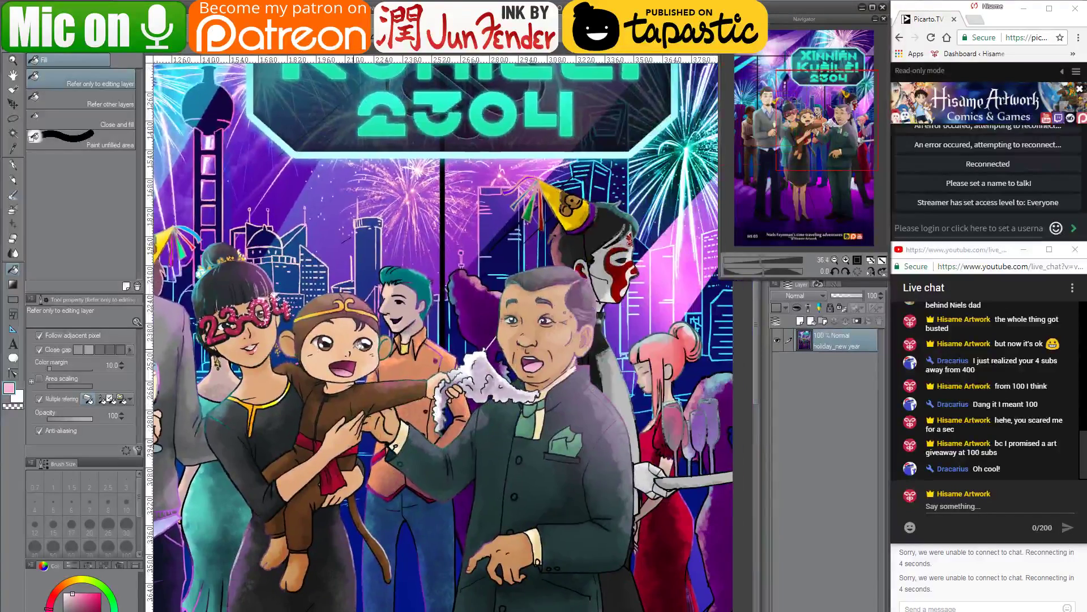
click(177, 54)
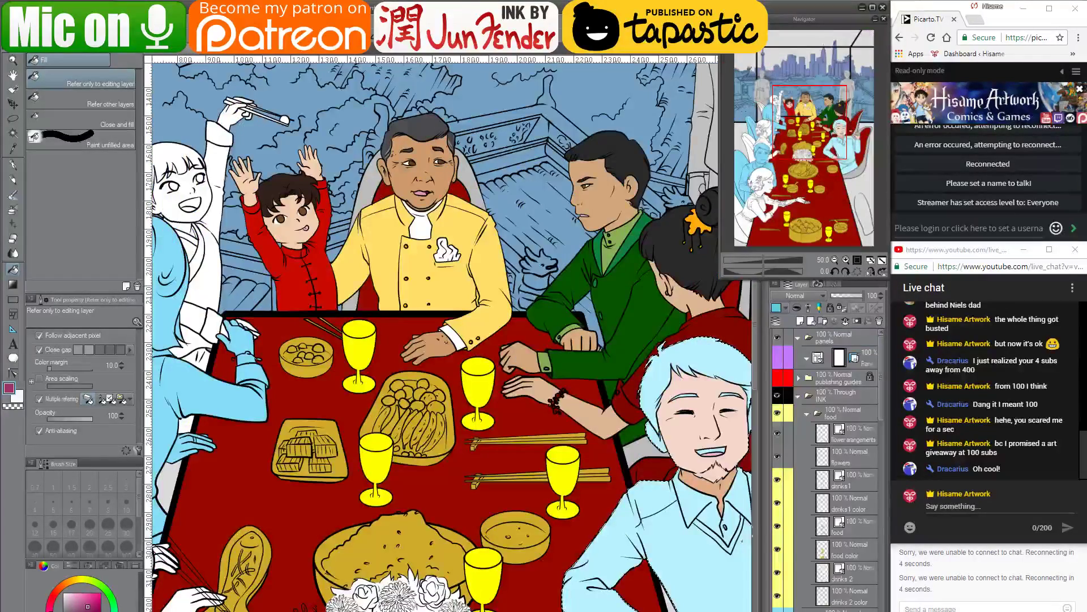
click(722, 450)
drag(720, 474, 514, 429)
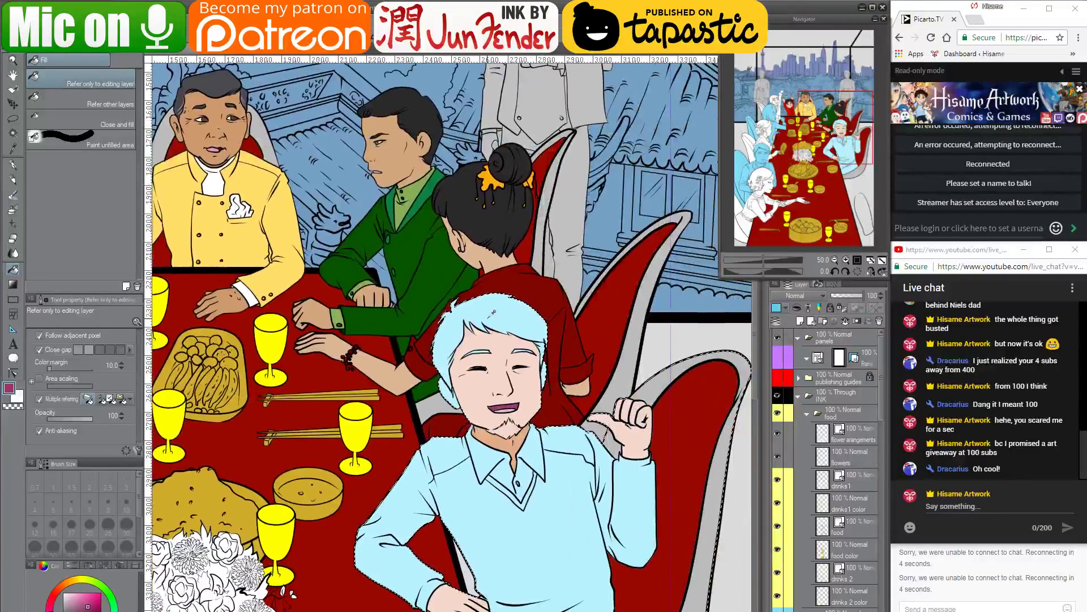
Retouch the edges of Alfred's mouth and tongue with the G-pen at size 10, using the sampled magenta and pink
scroll(492, 311, up, 5)
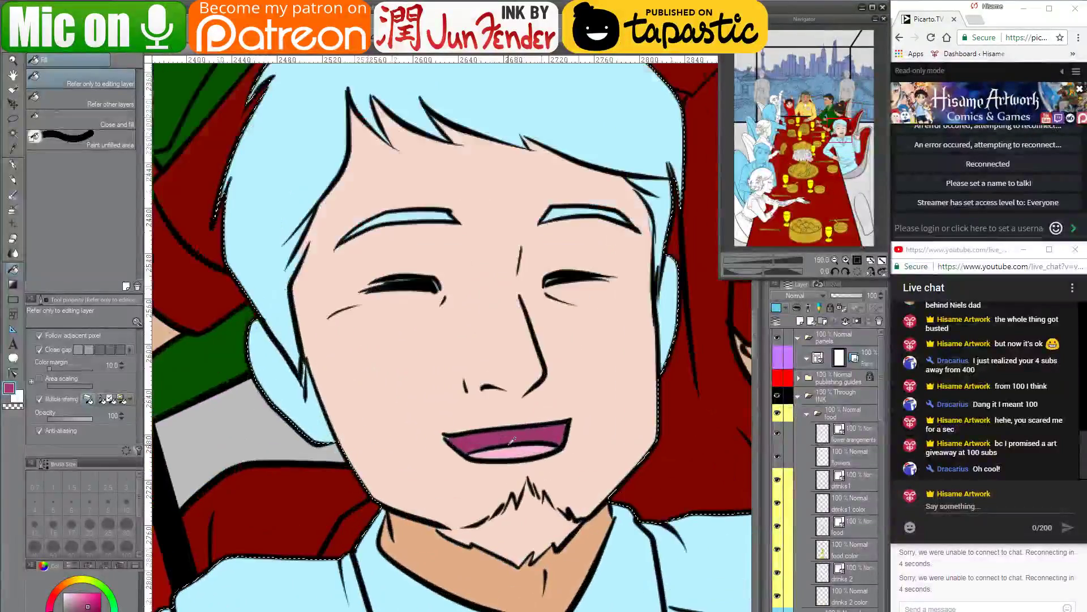
scroll(511, 440, up, 2)
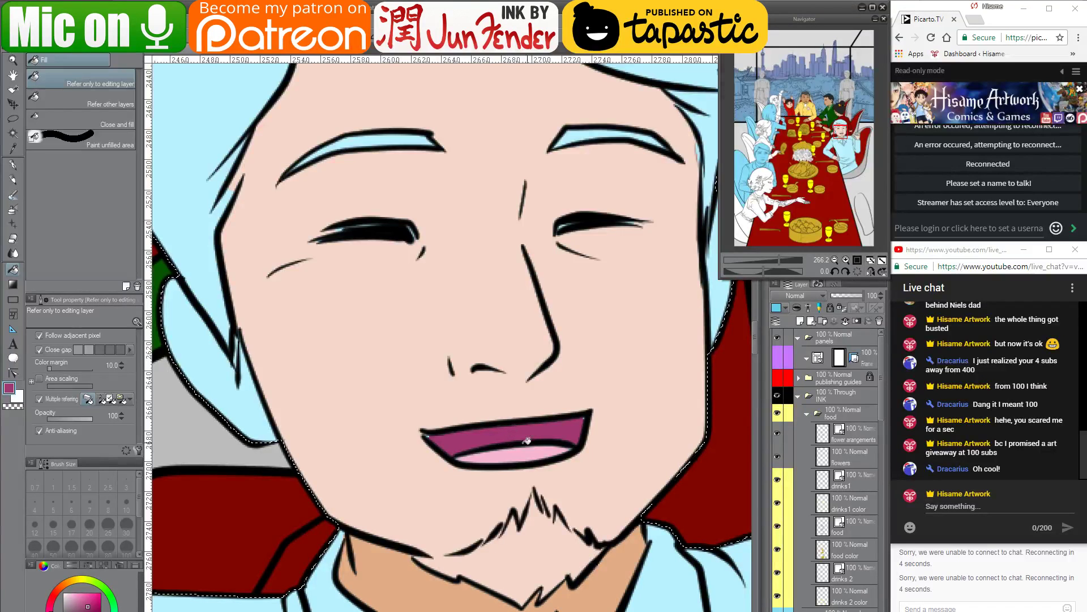
alt+click(514, 452)
key(p)
alt+click(475, 429)
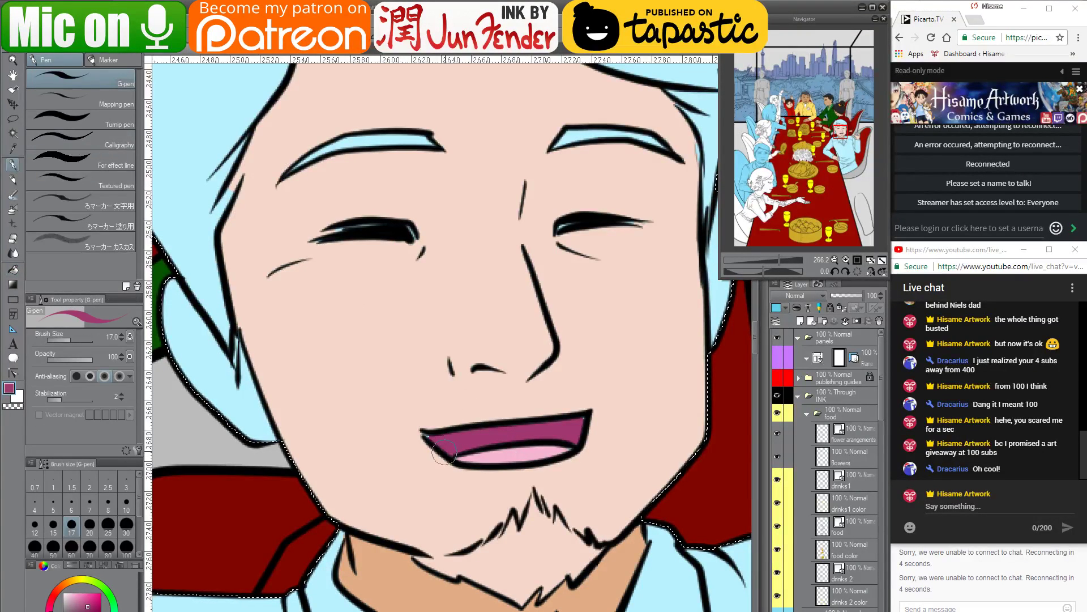
key(bracketleft)
key(bracketleft)
key(bracketleft)
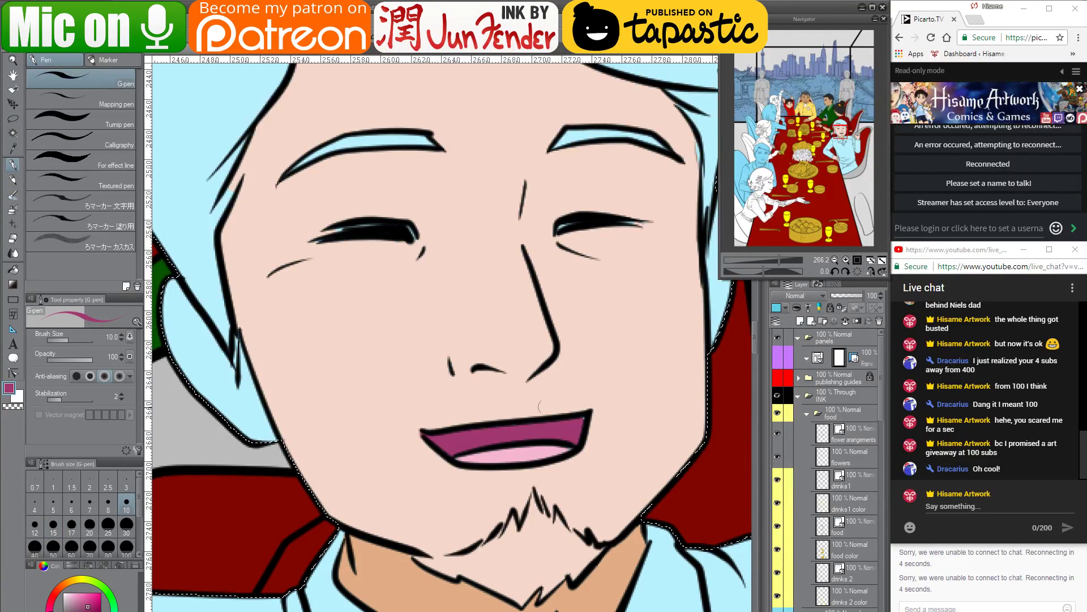
alt+click(555, 451)
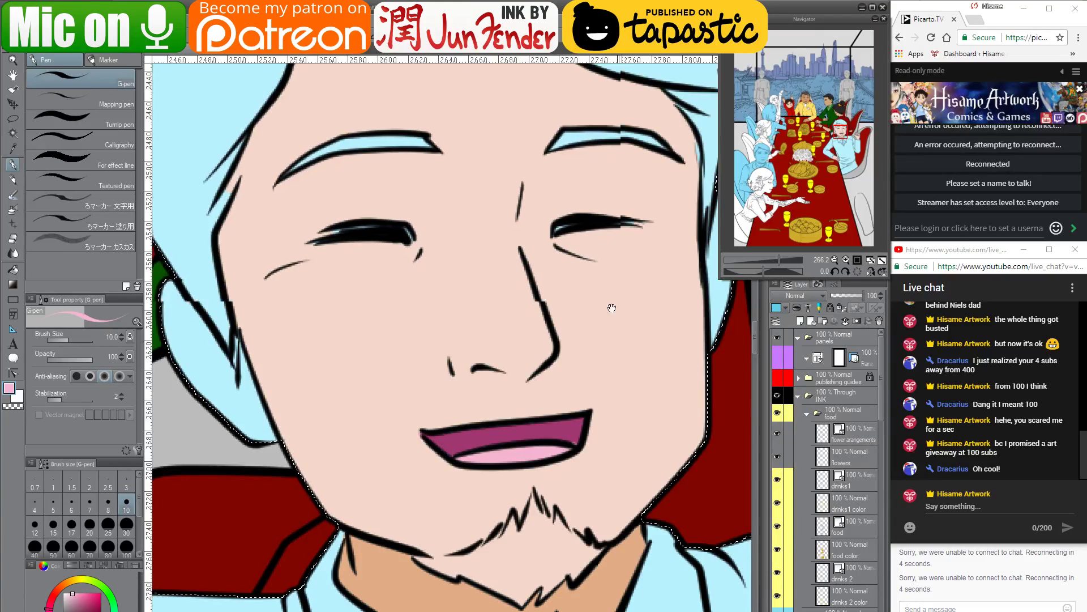
Sample Alfred's skin tone and touch up his face around the eyes and mouth with the G-pen at size 30
drag(612, 308, 559, 332)
alt+click(594, 290)
key(bracketright)
key(bracketright)
key(bracketright)
key(bracketright)
key(bracketright)
key(bracketright)
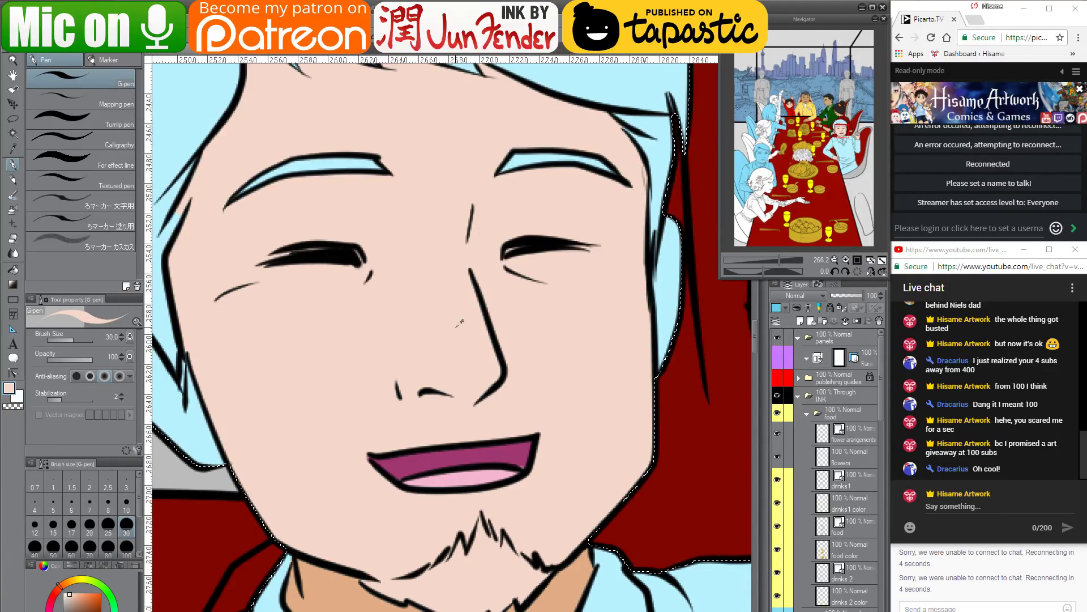
alt+click(514, 457)
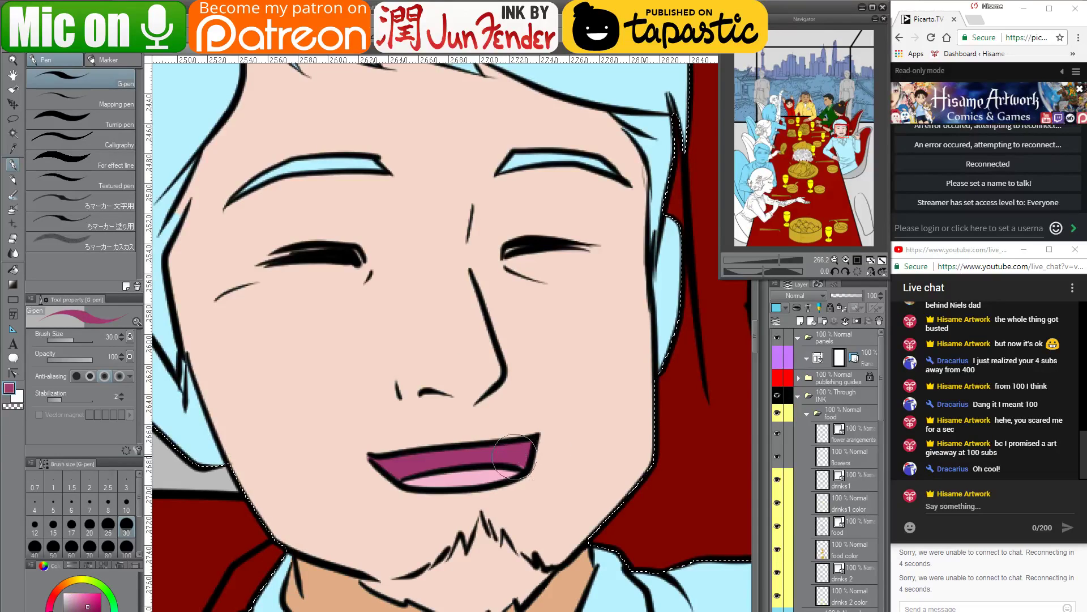
alt+click(377, 439)
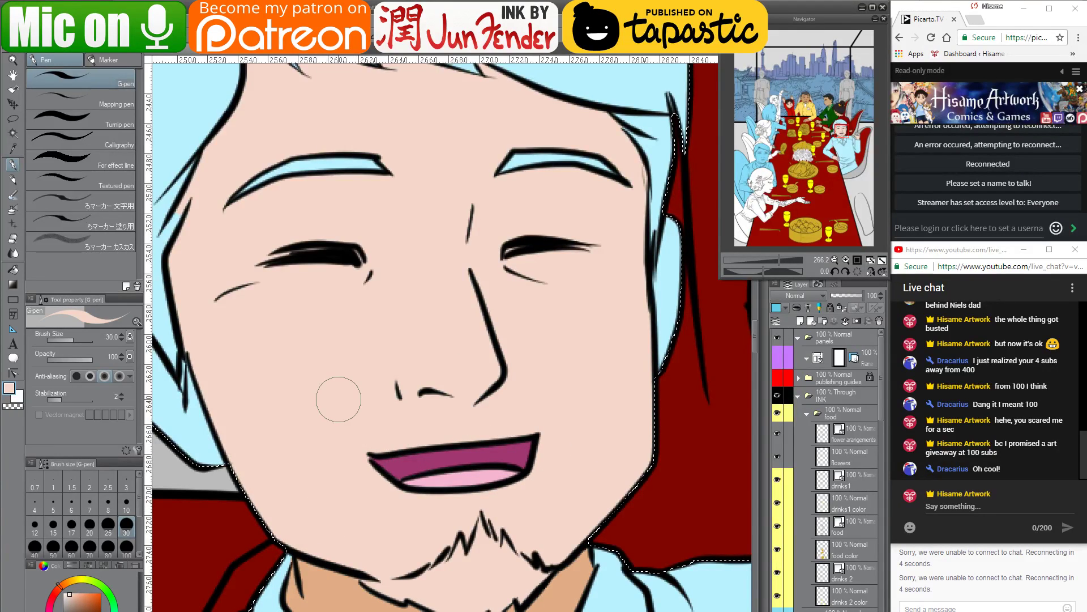
scroll(444, 427, down, 3)
scroll(456, 470, down, 1)
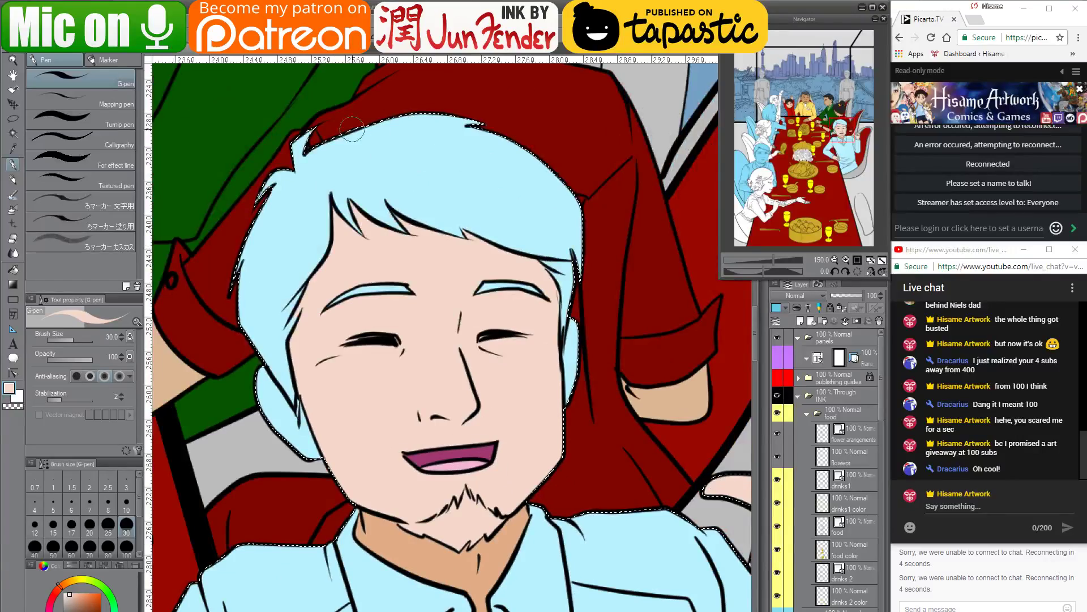
Examine the hair color of the gray-sweatered man in the holiday_new_year illustration
key(ctrl+Tab)
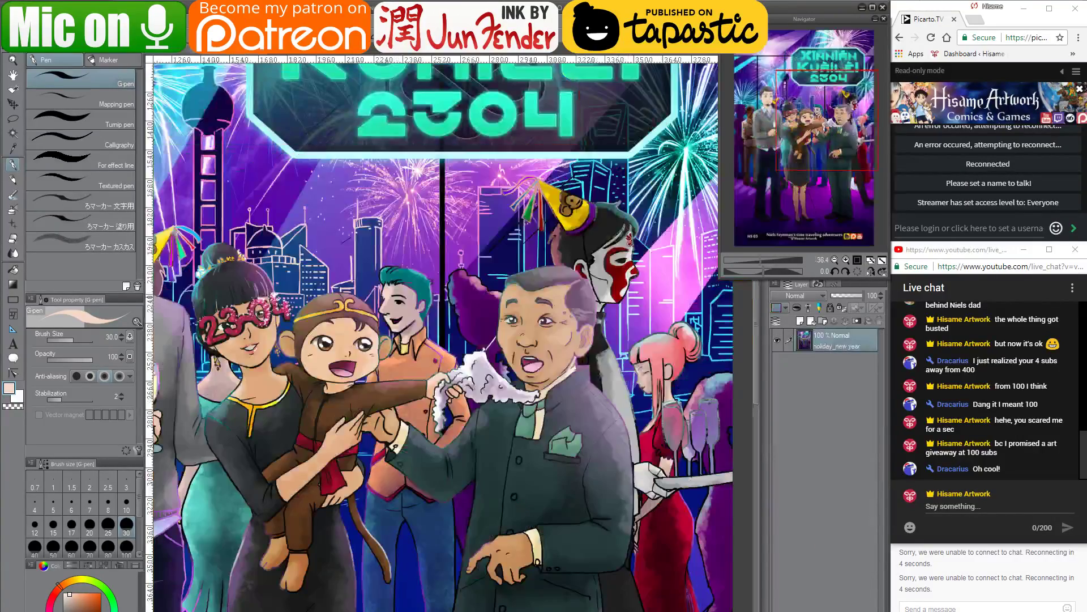
drag(256, 317, 510, 322)
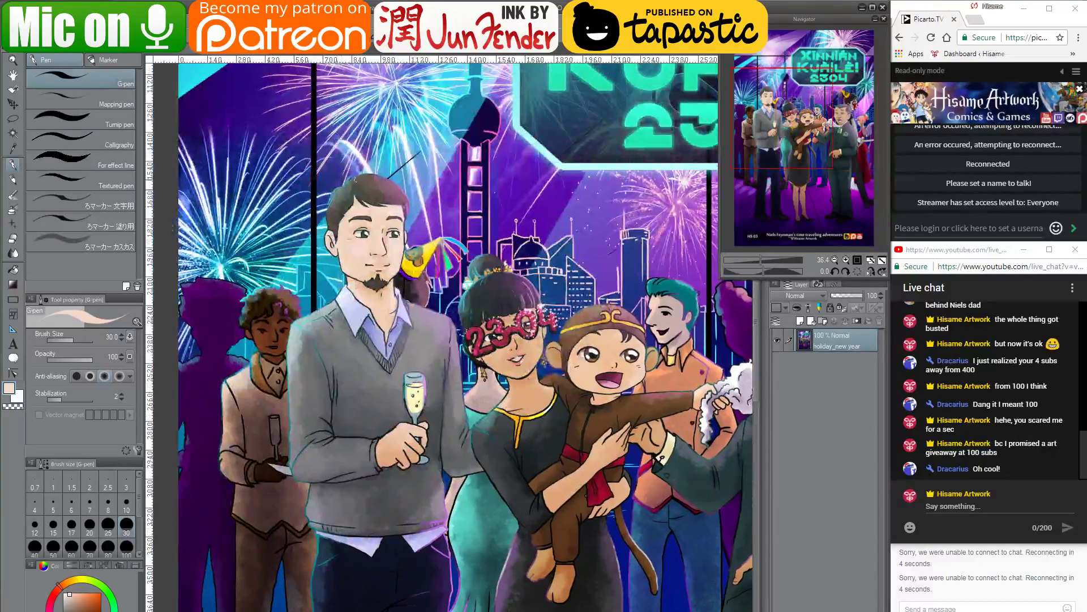
scroll(367, 200, up, 2)
scroll(368, 196, up, 1)
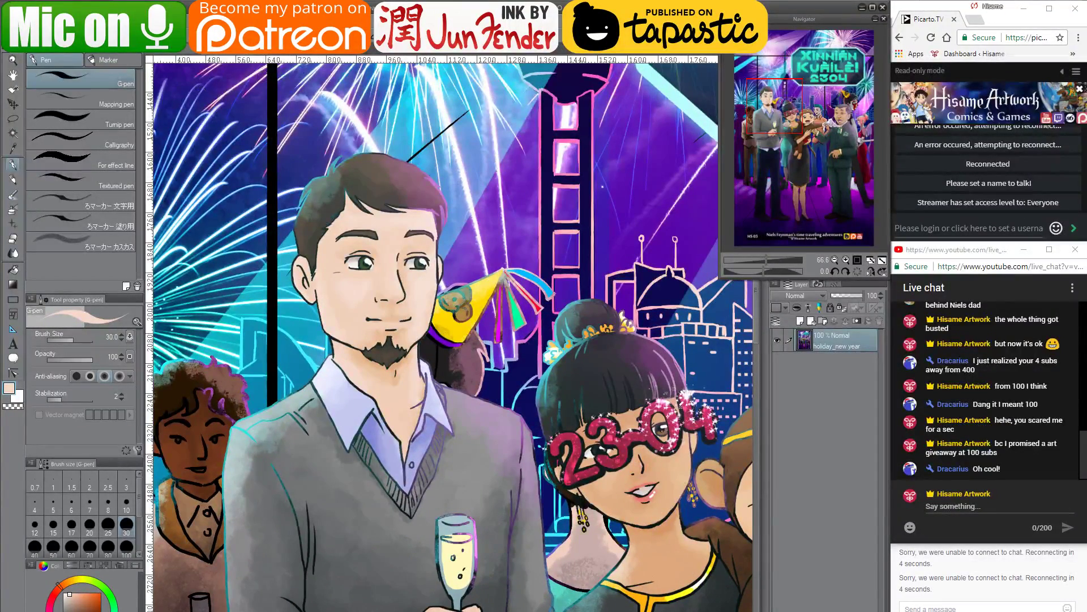
Browse to the comic's events folder and open Easter special.clip as a color reference
key(alt+Tab)
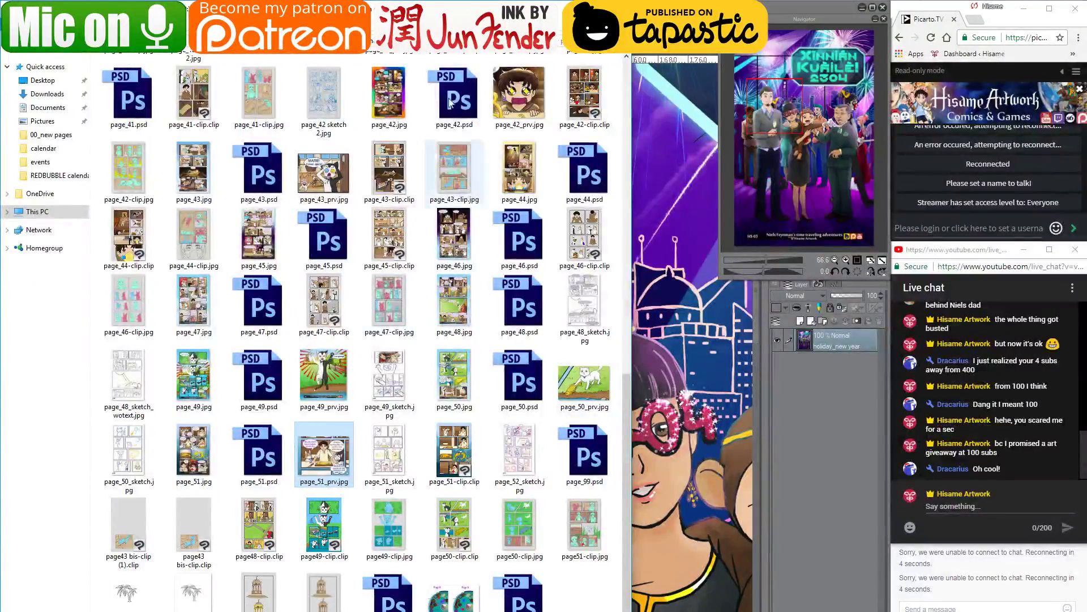
key(alt+Up)
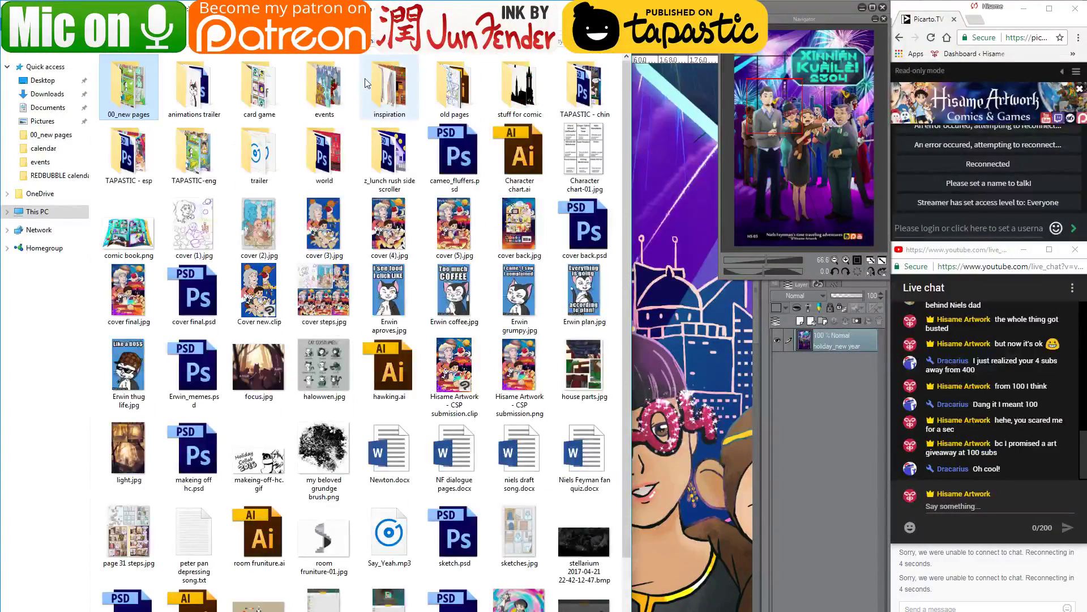
click(342, 87)
double_click(343, 88)
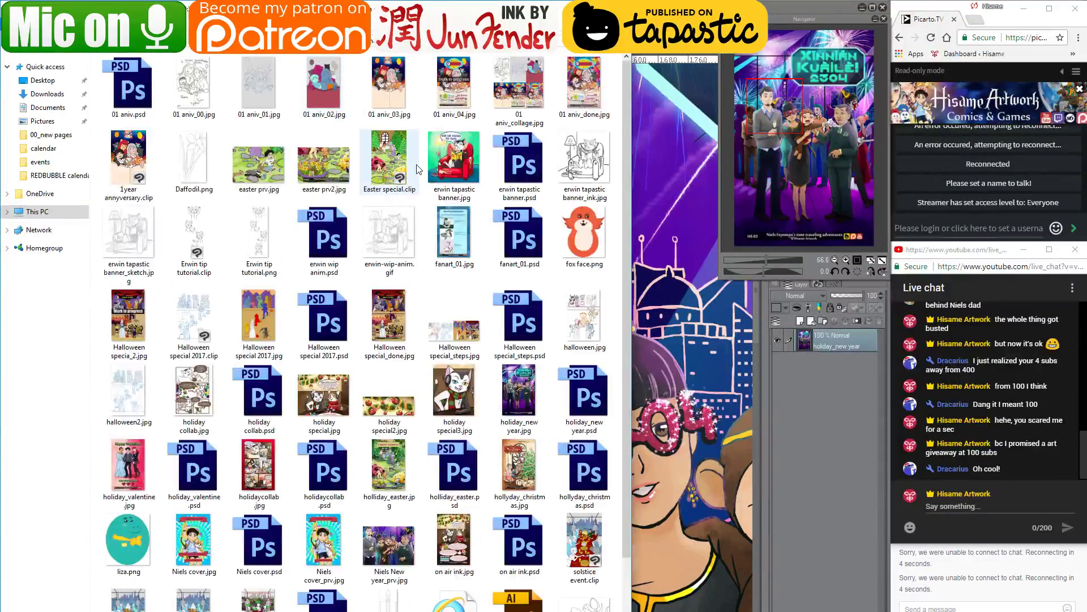
click(386, 150)
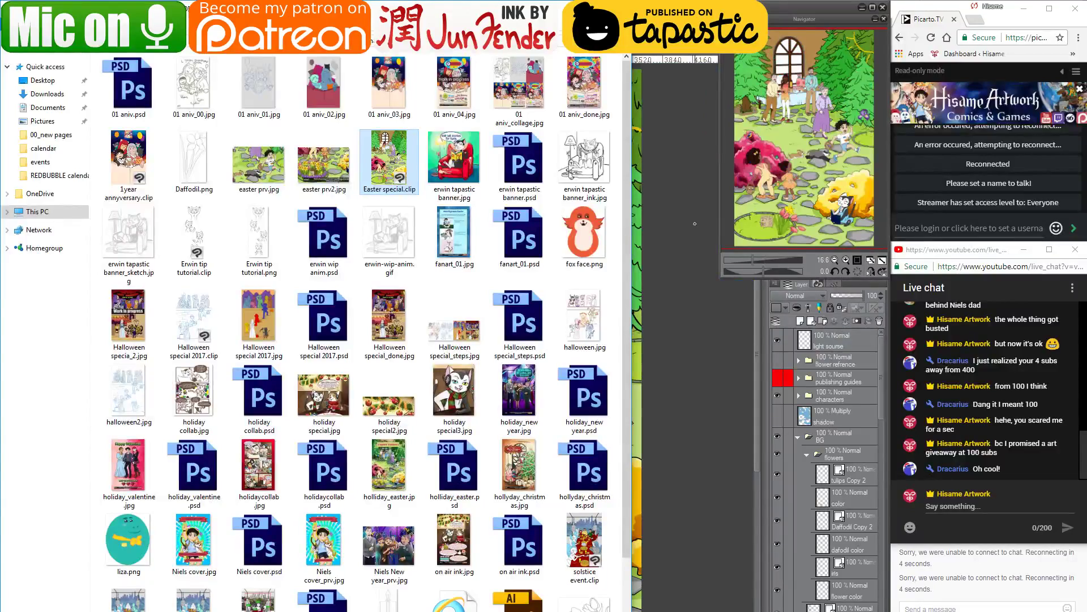
Sample the dark brown hair color from the bespectacled man in the Easter illustration and return to the banquet page
click(695, 223)
scroll(485, 169, up, 1)
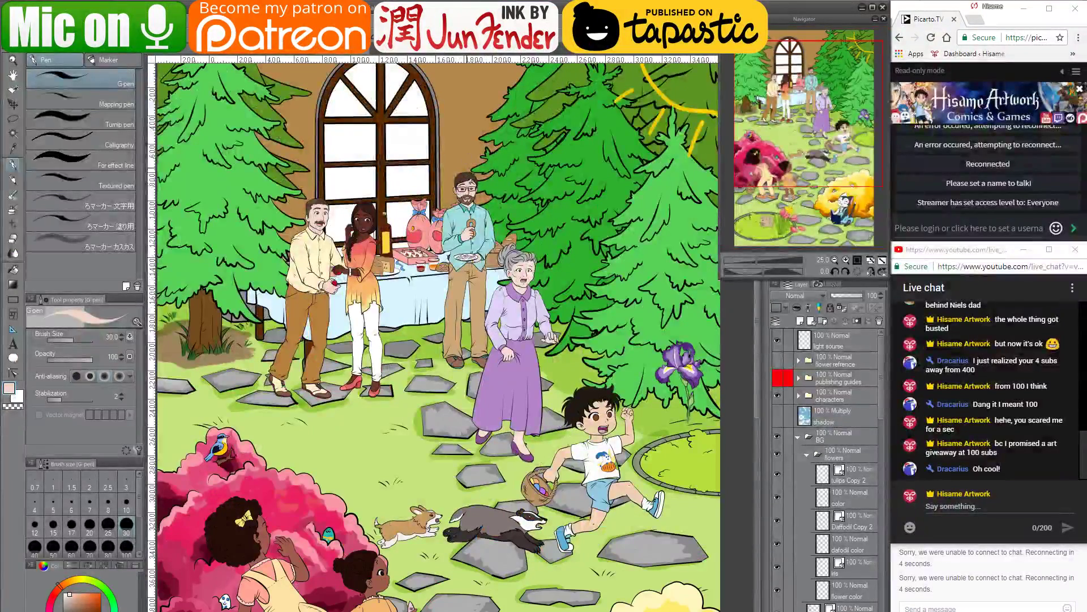
scroll(471, 175, up, 2)
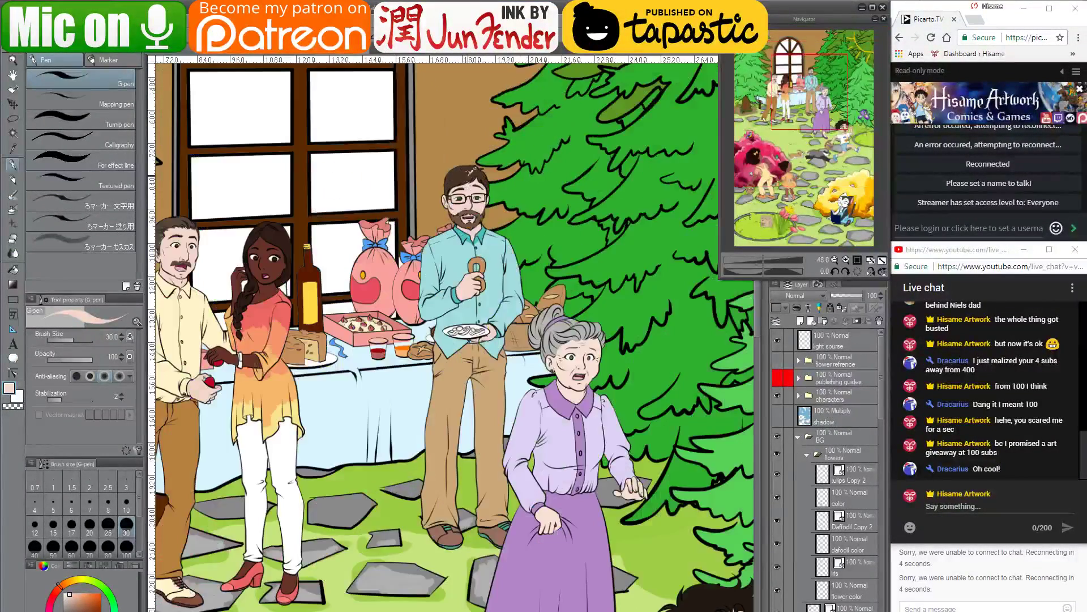
scroll(470, 170, up, 2)
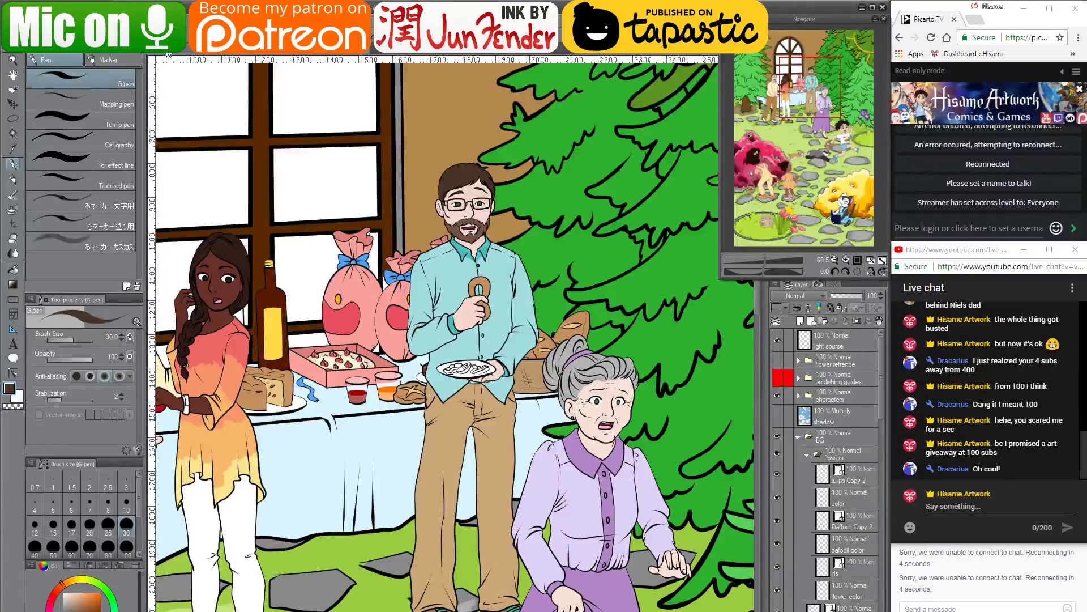
click(167, 52)
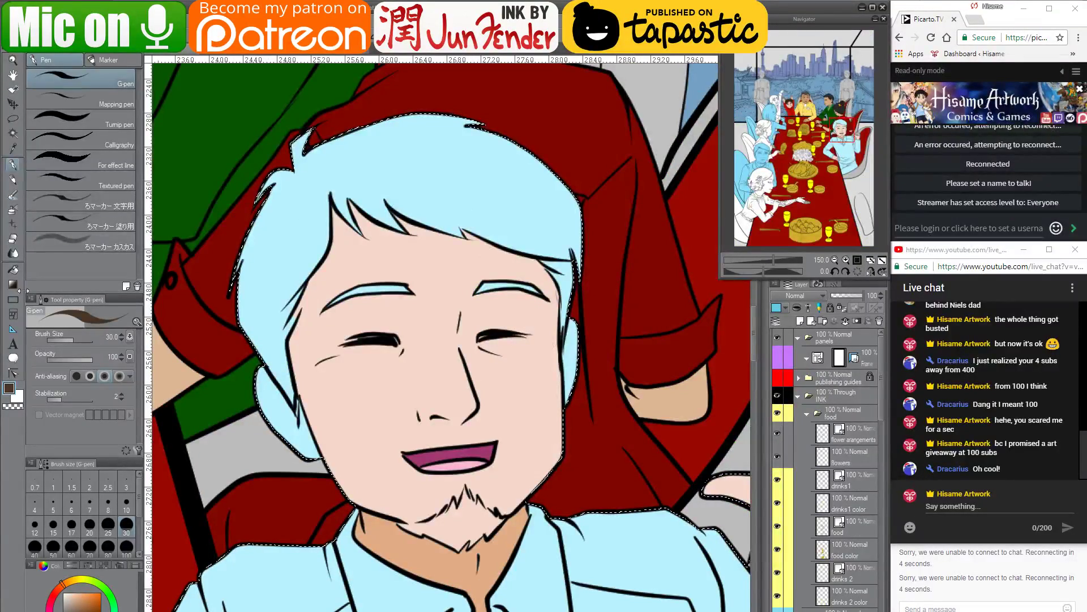
Fill the main area of Alfred's hair with the sampled dark brown, and undo the attempted fill on his goatee
click(13, 270)
click(491, 202)
click(458, 525)
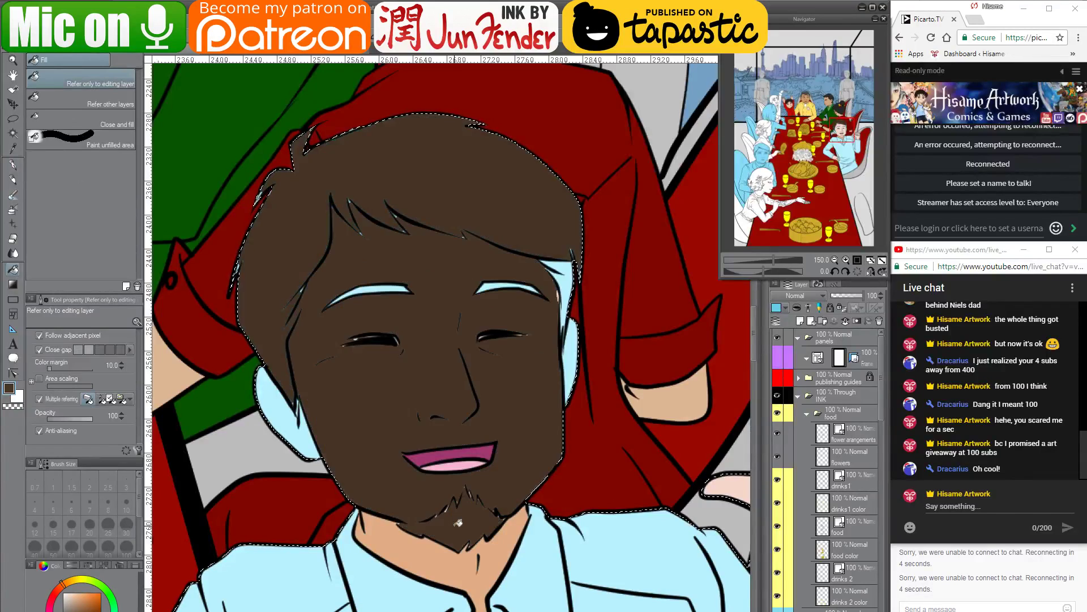
key(ctrl+z)
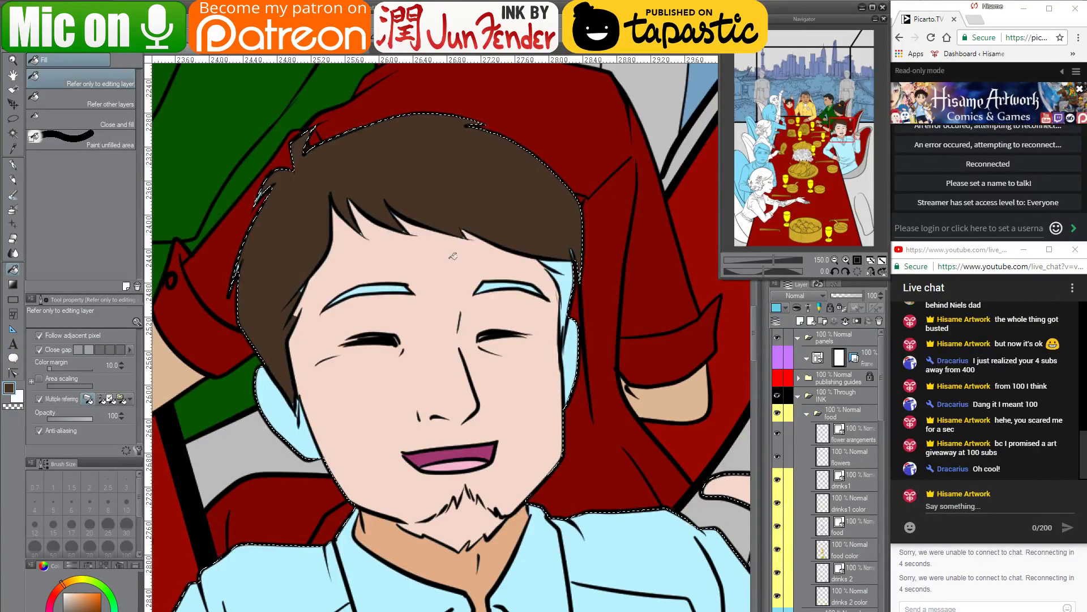
Fill Alfred's ears with his skin tone, and his remaining side hair and both eyebrows with the dark brown
alt+click(345, 403)
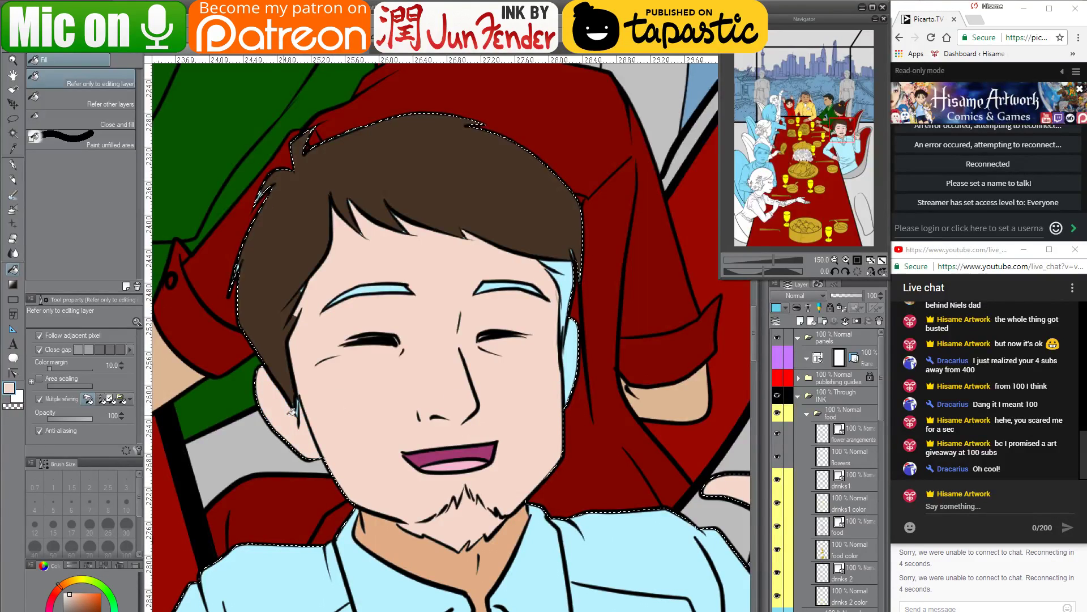
alt+click(576, 273)
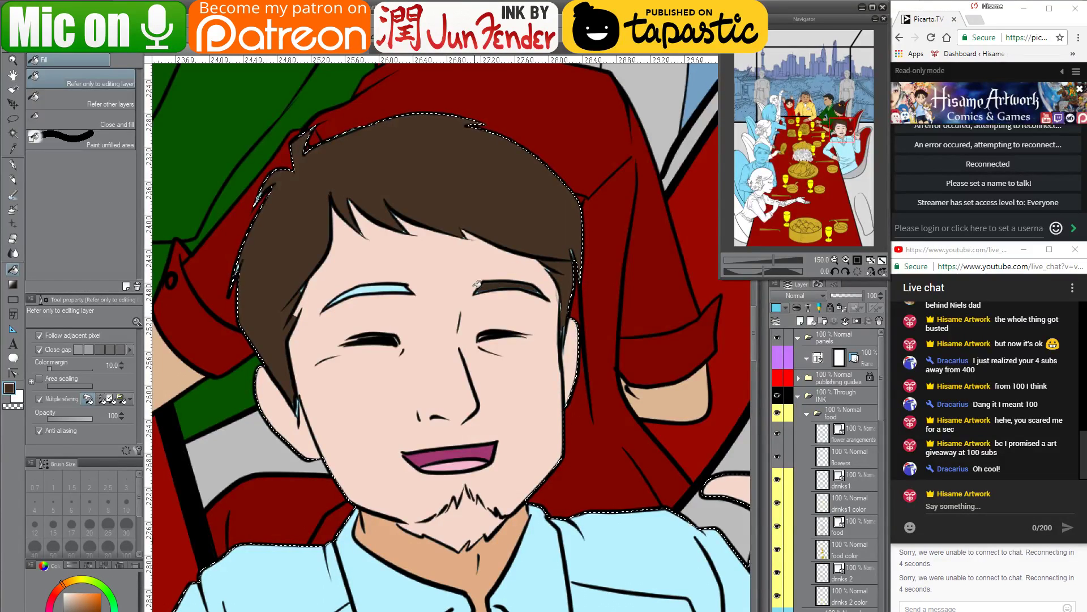
click(401, 283)
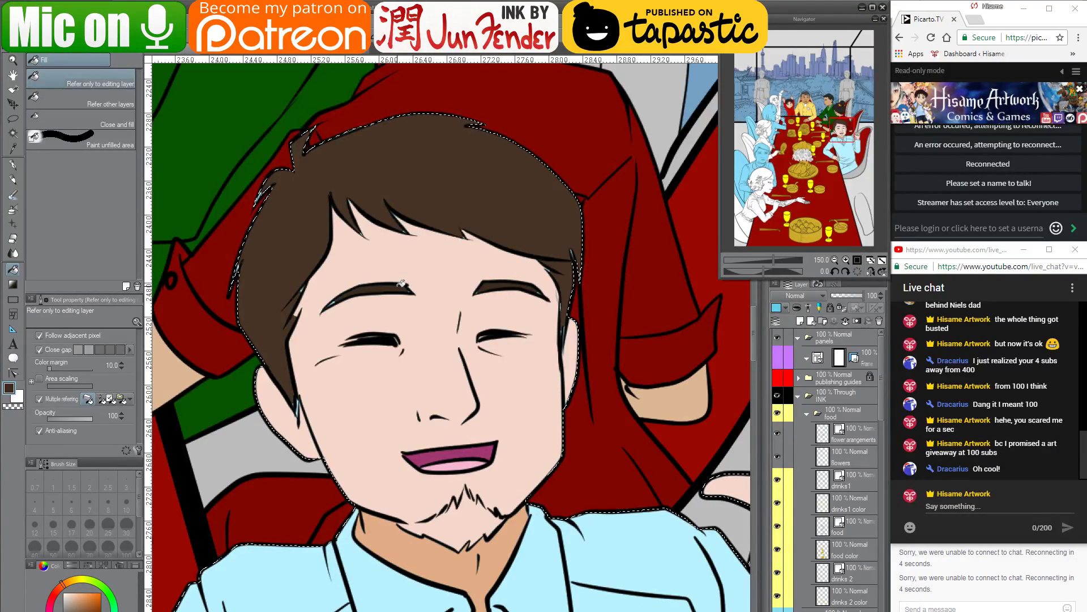
Paint the leftover gaps in Alfred's temple hair, sideburn and eyebrow dark brown with the G-pen, reducing its size to 15
scroll(393, 226, up, 6)
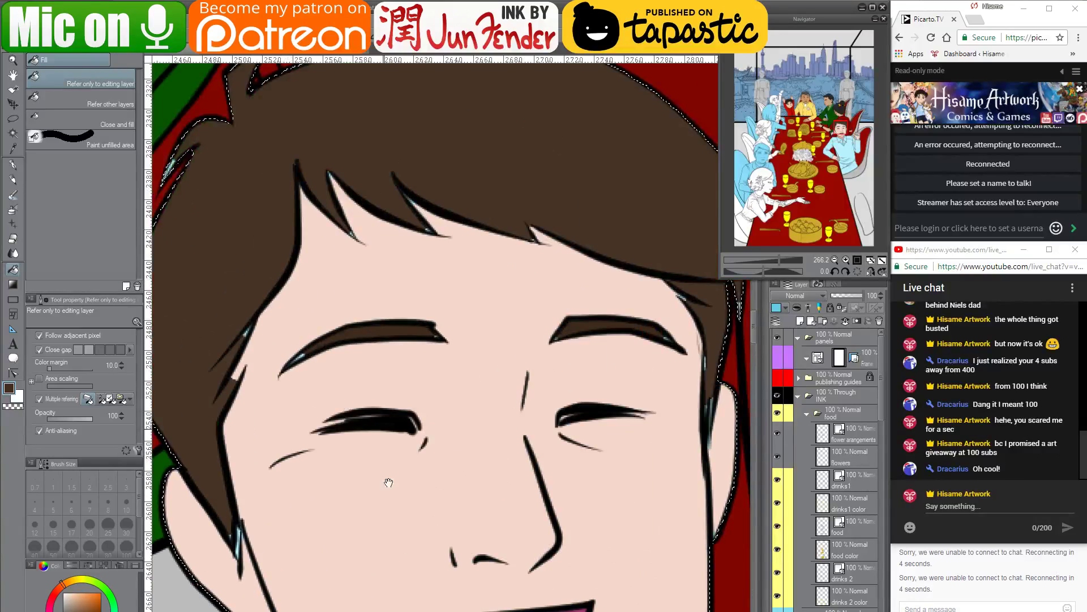
drag(388, 480, 505, 397)
key(p)
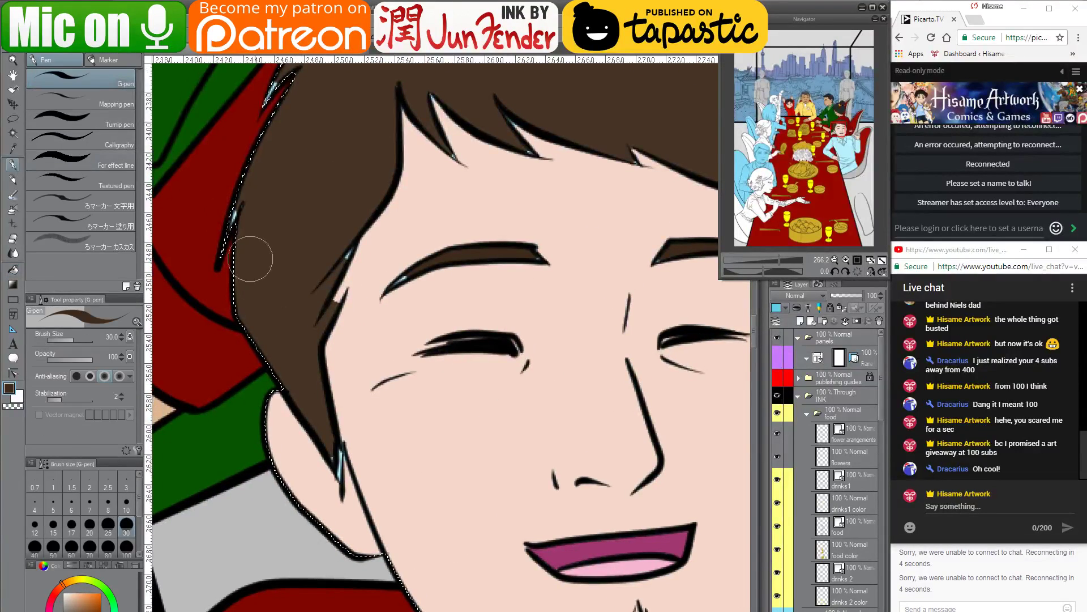
mouse_move(324, 318)
mouse_down()
mouse_move(345, 280)
mouse_move(297, 363)
mouse_move(362, 227)
mouse_move(289, 336)
mouse_move(333, 259)
mouse_move(303, 319)
mouse_up()
drag(334, 451, 337, 470)
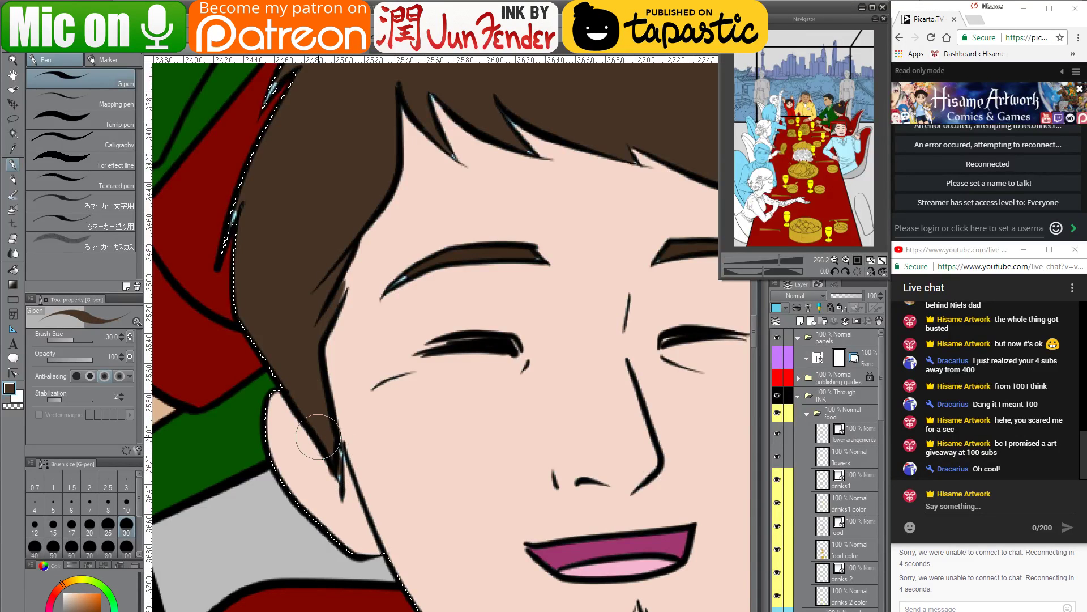
key(bracketleft)
key(bracketleft)
key(bracketleft)
key(bracketleft)
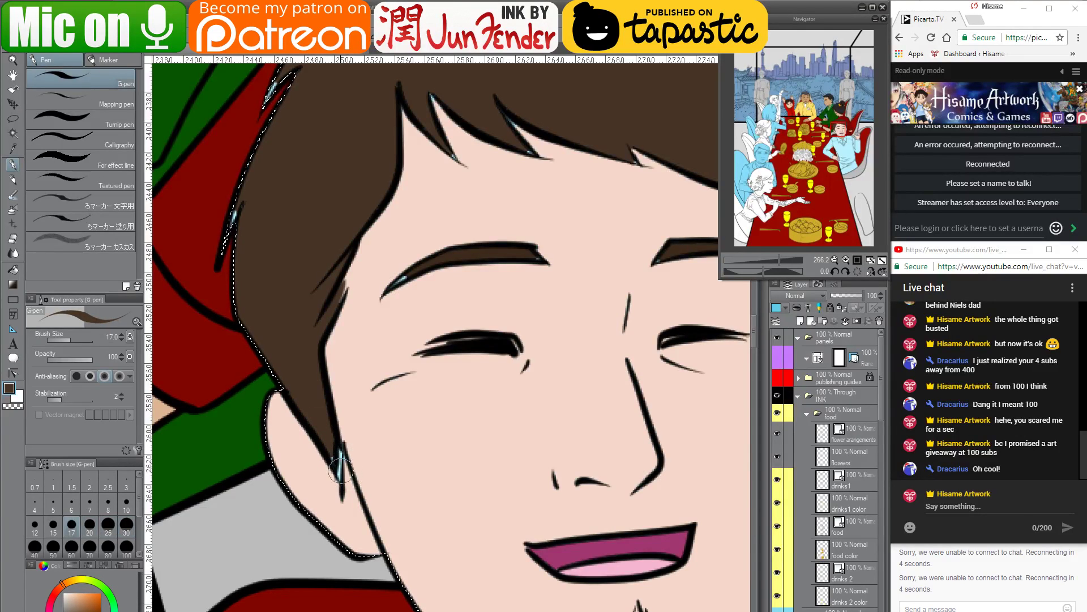
mouse_move(331, 455)
mouse_down()
mouse_move(341, 480)
mouse_move(335, 449)
mouse_up()
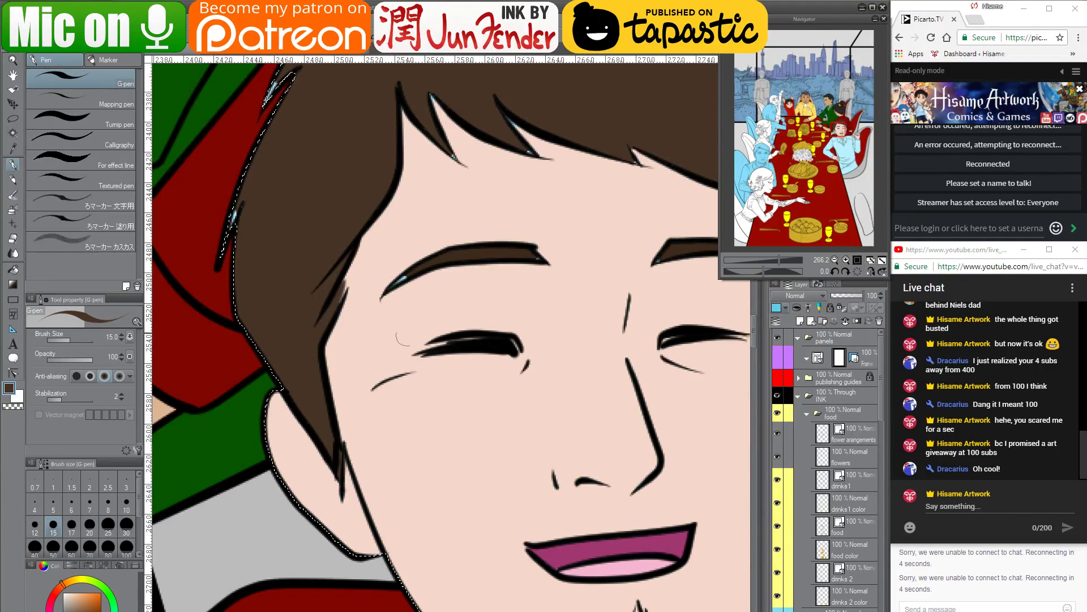
mouse_move(451, 274)
mouse_down()
mouse_move(425, 344)
mouse_move(356, 364)
mouse_move(392, 339)
mouse_up()
drag(496, 326, 520, 331)
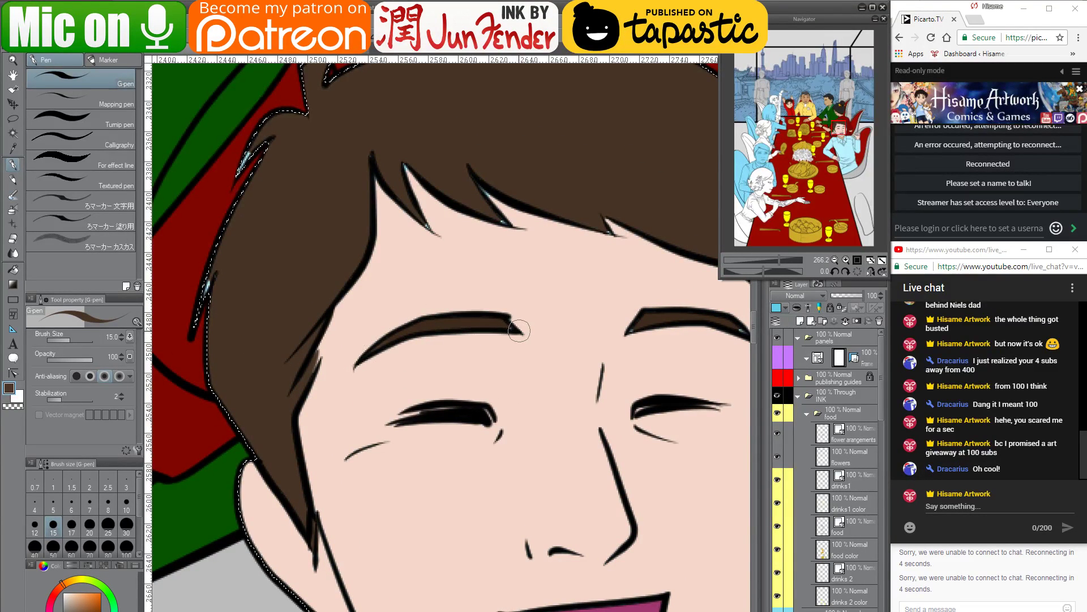
Clean up the tips of Alfred's fringe with the size 15 G-pen, alternating between the sampled hair brown and skin tone
drag(520, 266, 463, 476)
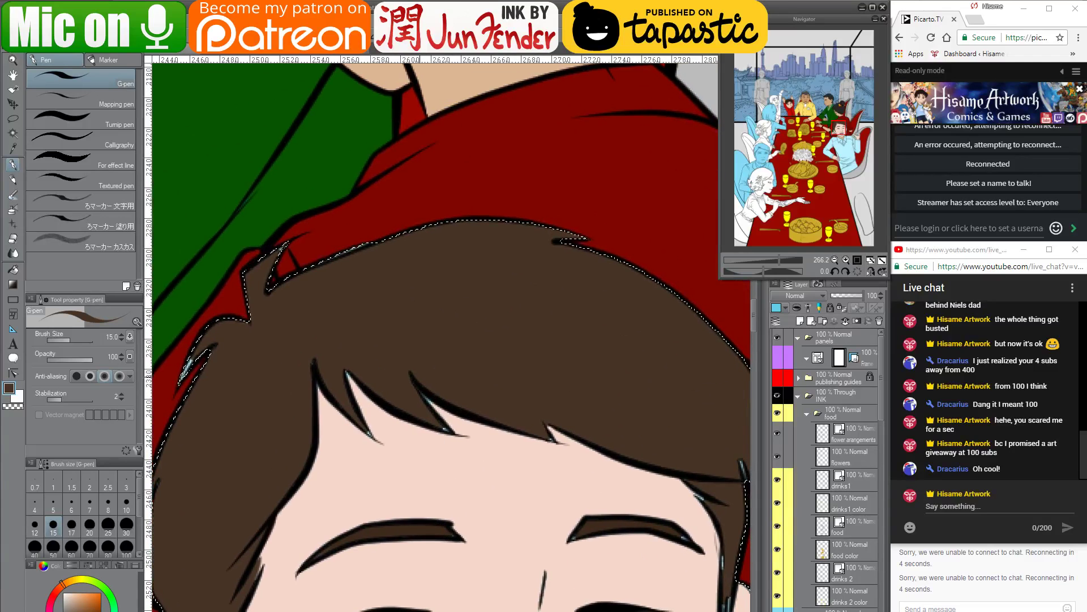
drag(371, 444, 368, 431)
alt+click(335, 420)
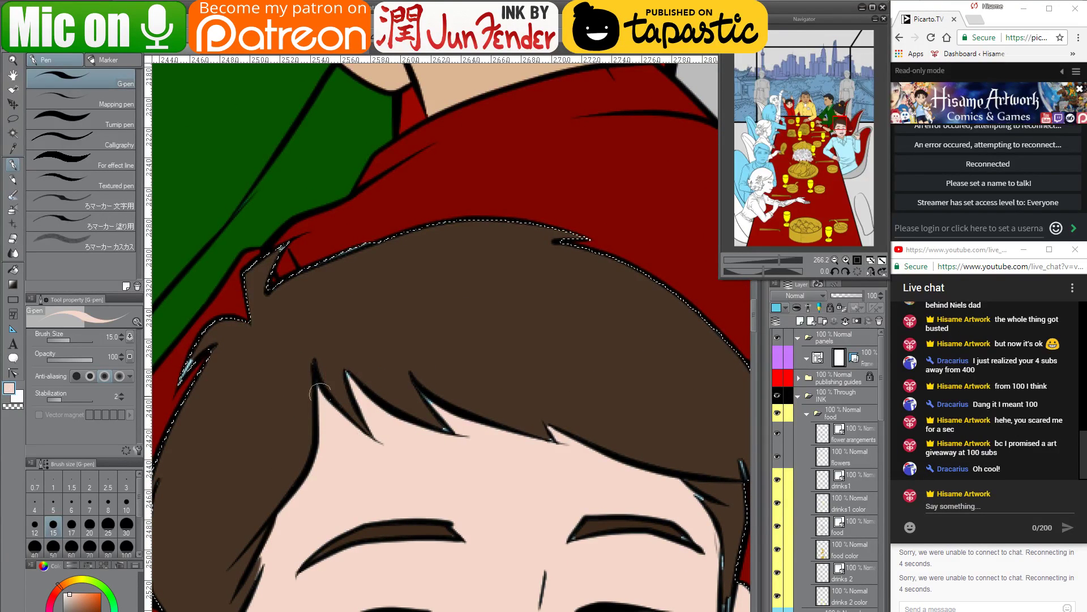
alt+click(317, 359)
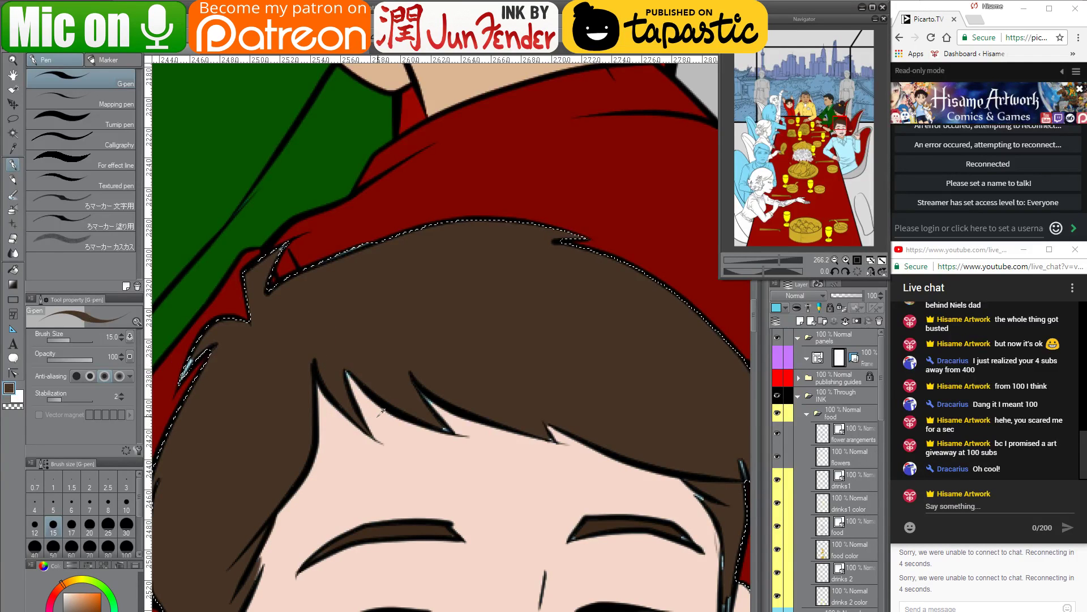
alt+click(357, 383)
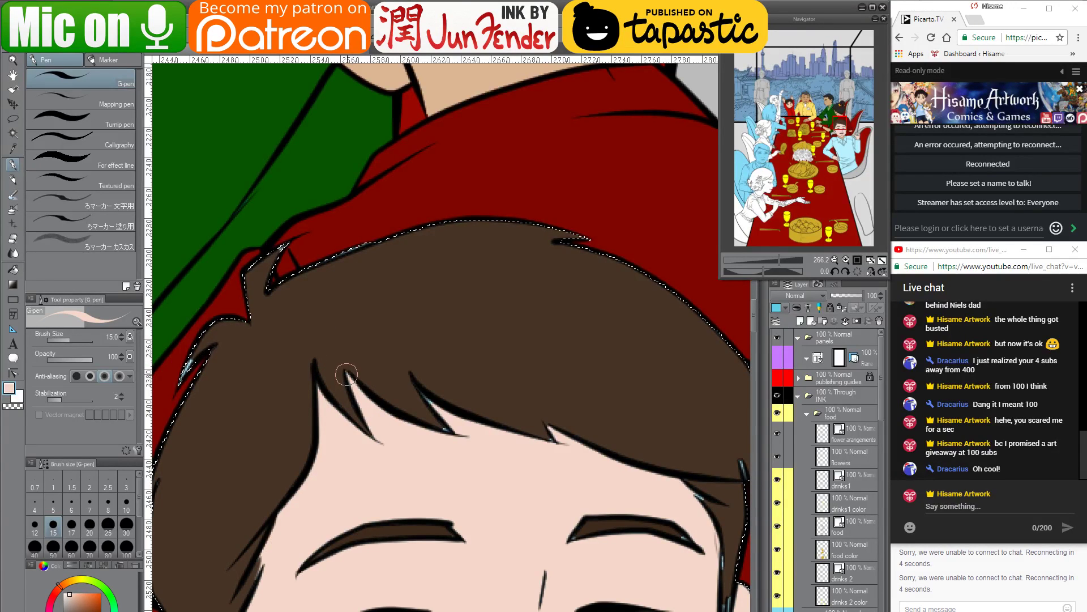
alt+click(344, 367)
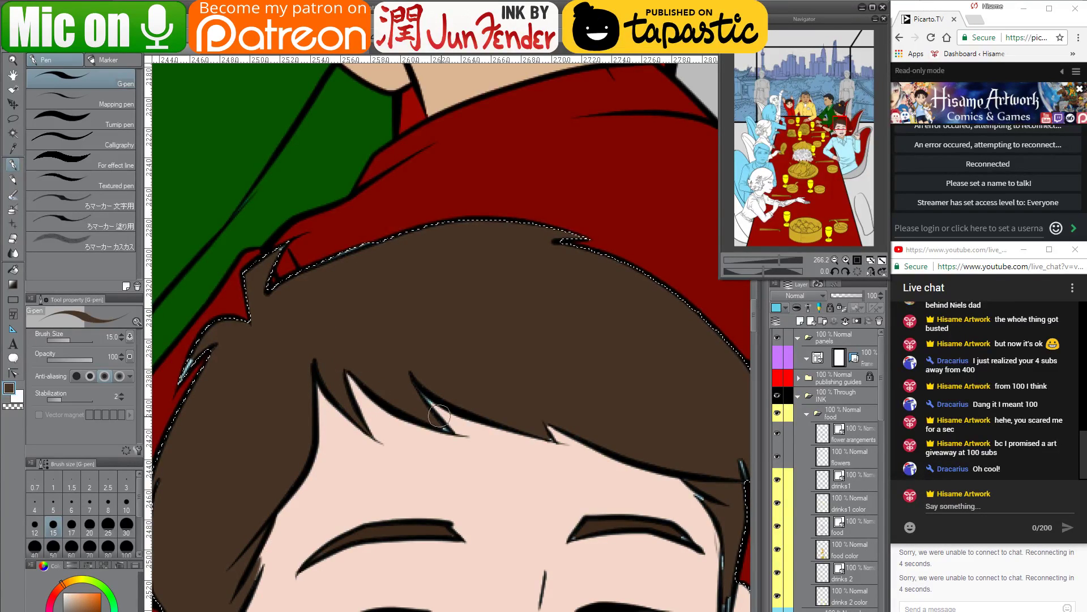
mouse_move(441, 426)
mouse_down()
mouse_move(434, 404)
mouse_move(412, 396)
mouse_up()
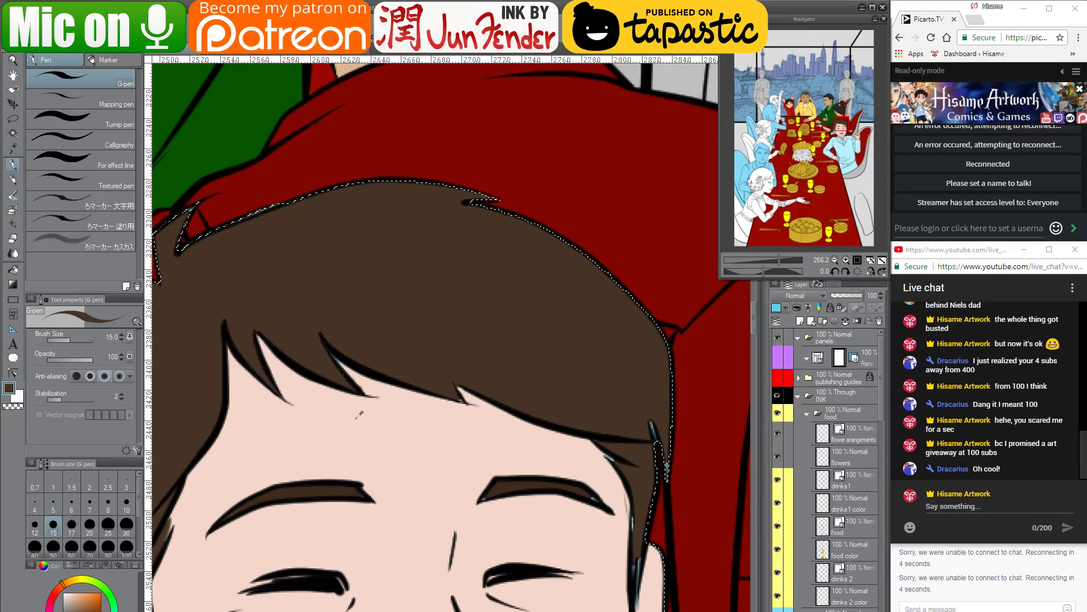
alt+click(350, 405)
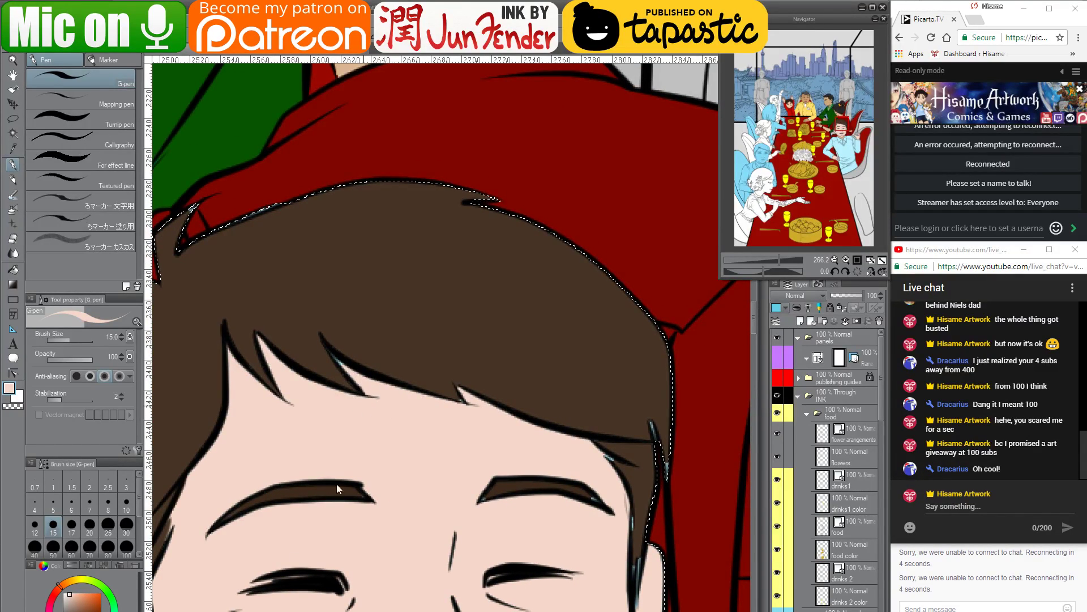
Switch to the YouTube browser window and bring up the Creator Studio live streaming page
key(alt+Tab)
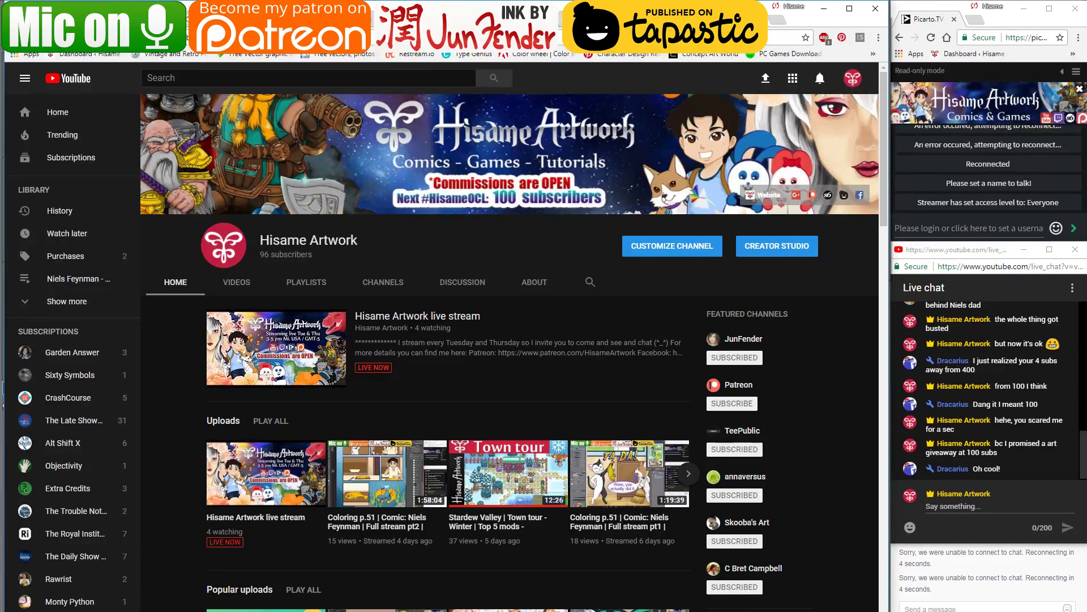
click(362, 20)
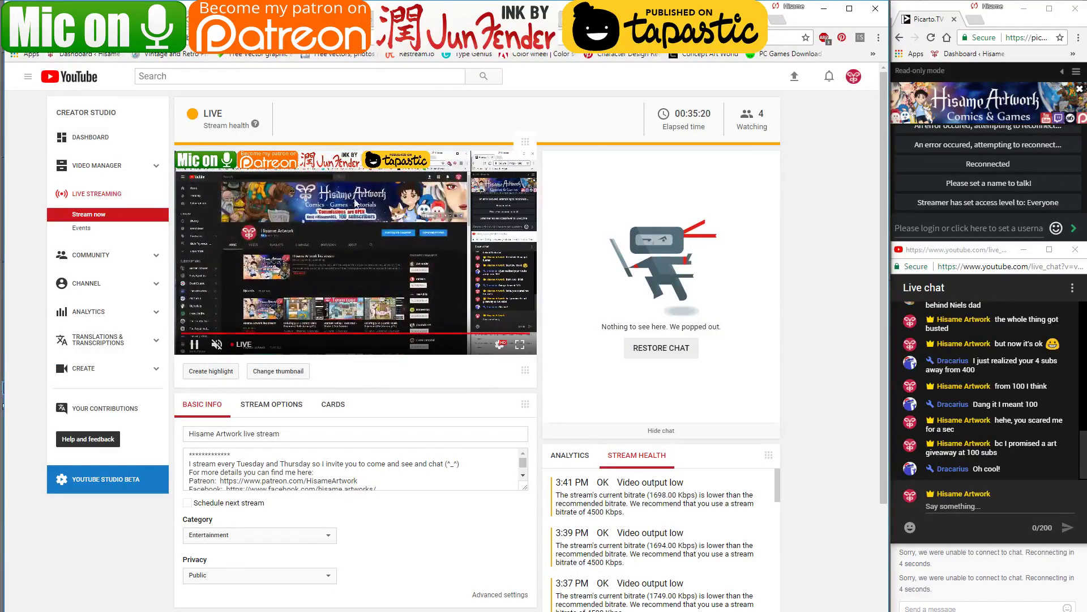
Switch back to the banquet drawing in Clip Studio Paint and touch up Alfred's fringe tips, alternating the sampled hair brown and skin tone
click(824, 8)
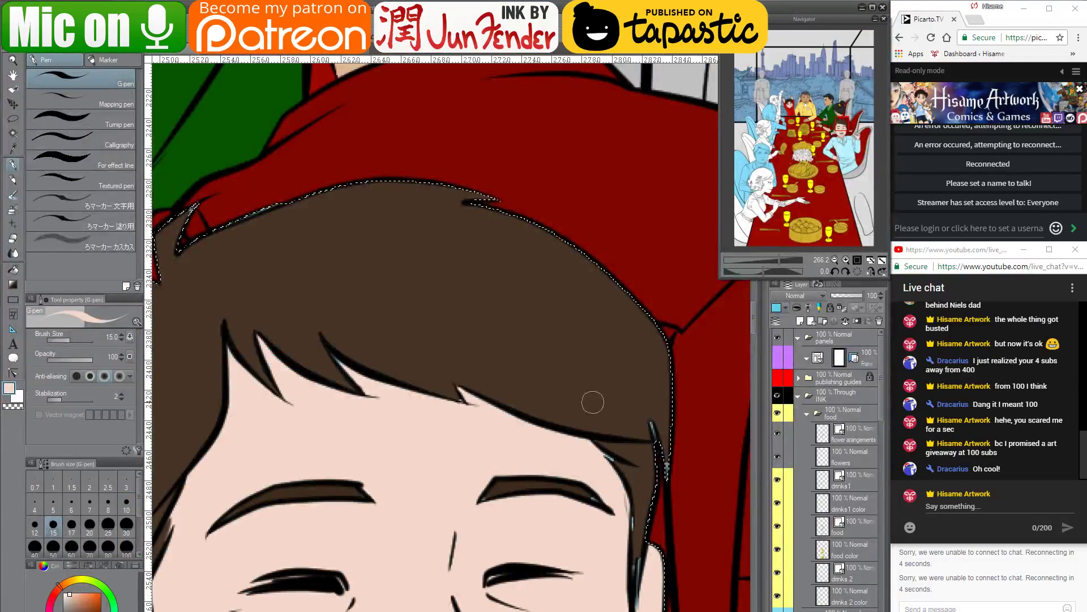
drag(526, 419, 474, 339)
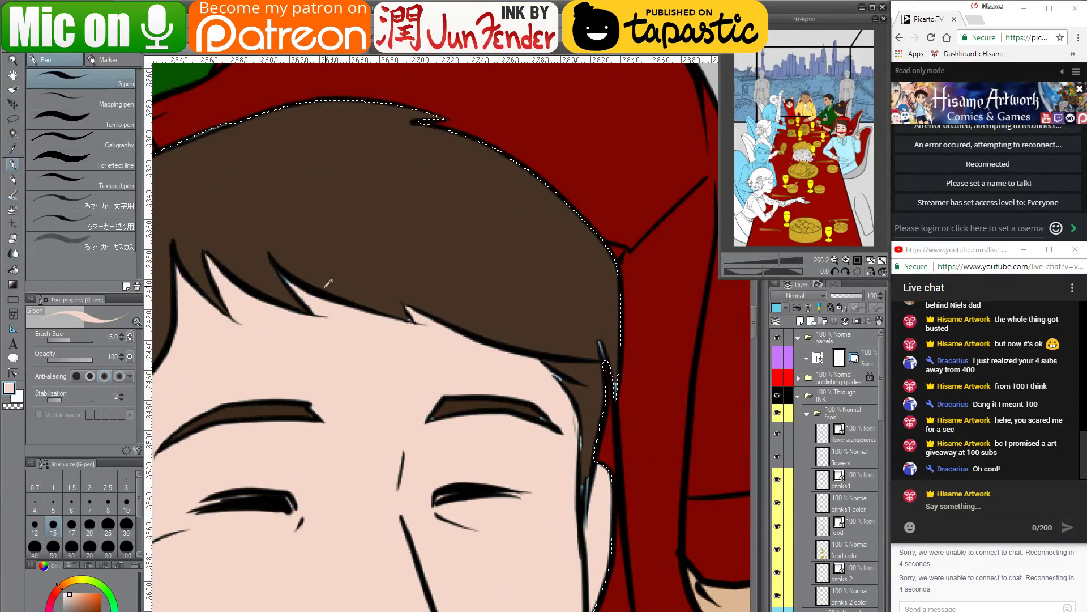
drag(305, 290, 279, 268)
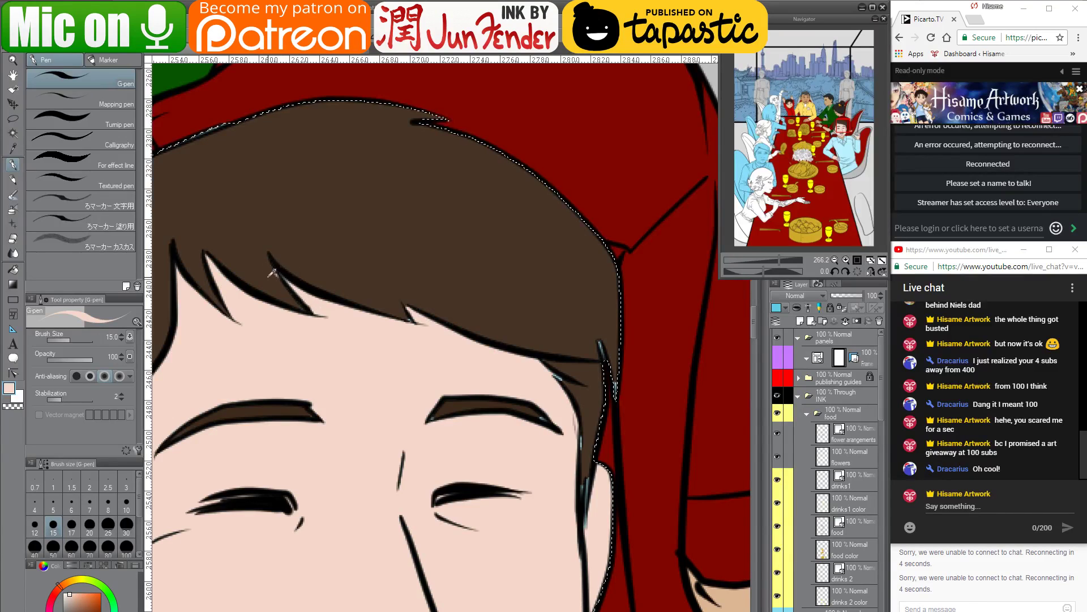
alt+click(269, 276)
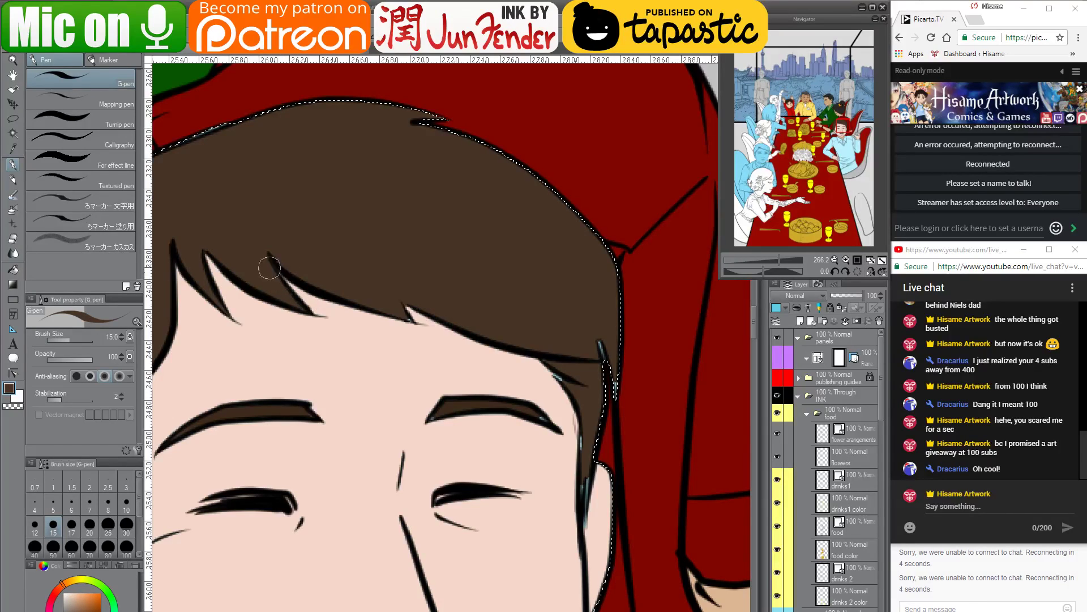
alt+click(419, 323)
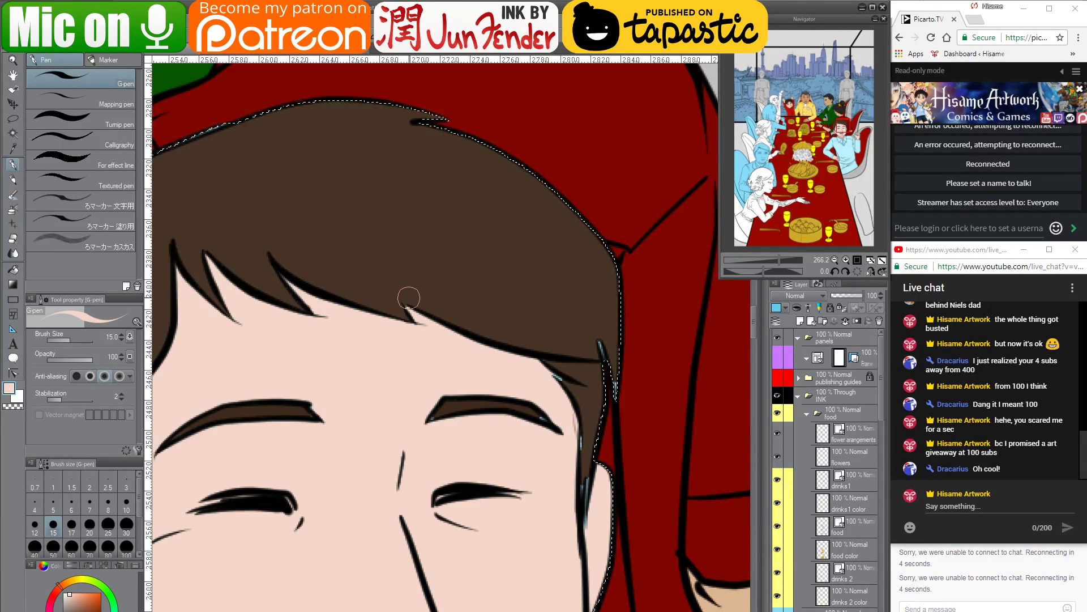
Paint the leftover gaps in Alfred's temple hair, sideburn and eyebrow with the sampled dark brown and tidy the edges with his skin tone
alt+click(561, 363)
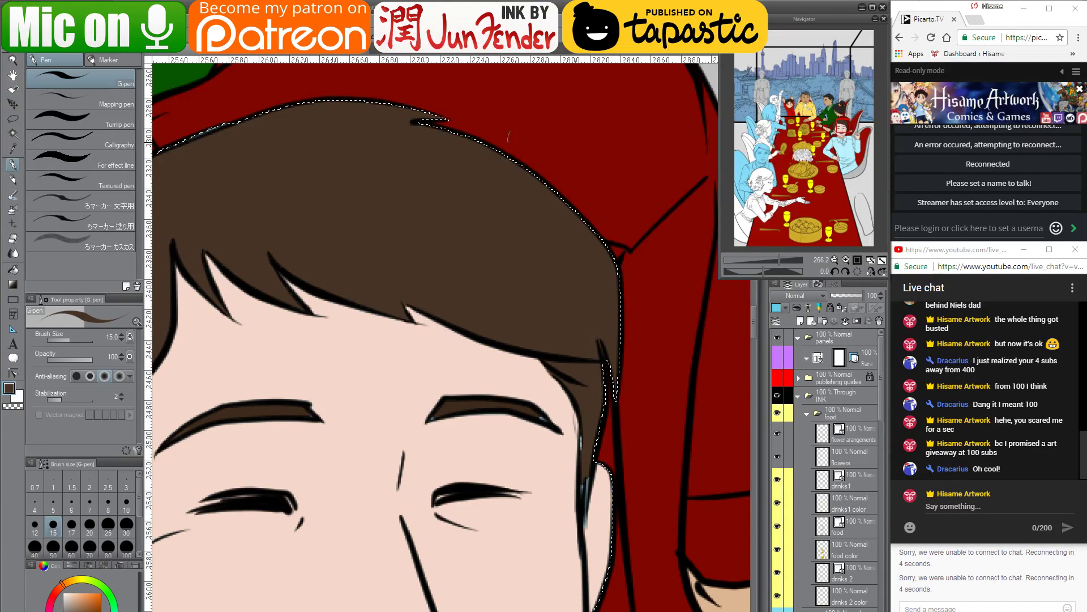
drag(643, 403, 614, 243)
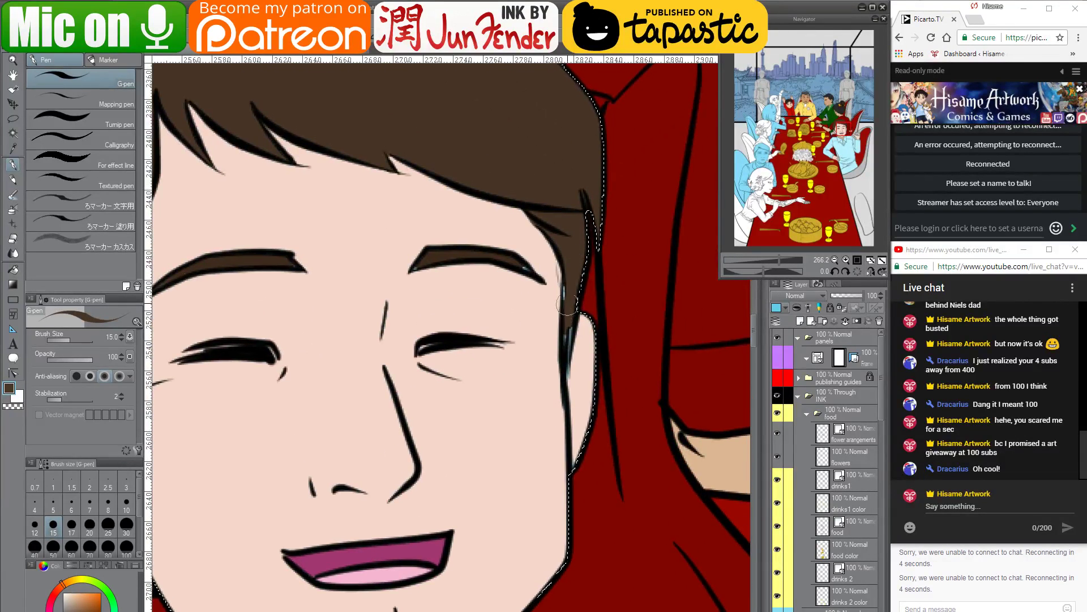
drag(567, 288, 561, 372)
mouse_move(574, 318)
mouse_down()
mouse_move(564, 386)
mouse_move(566, 367)
mouse_up()
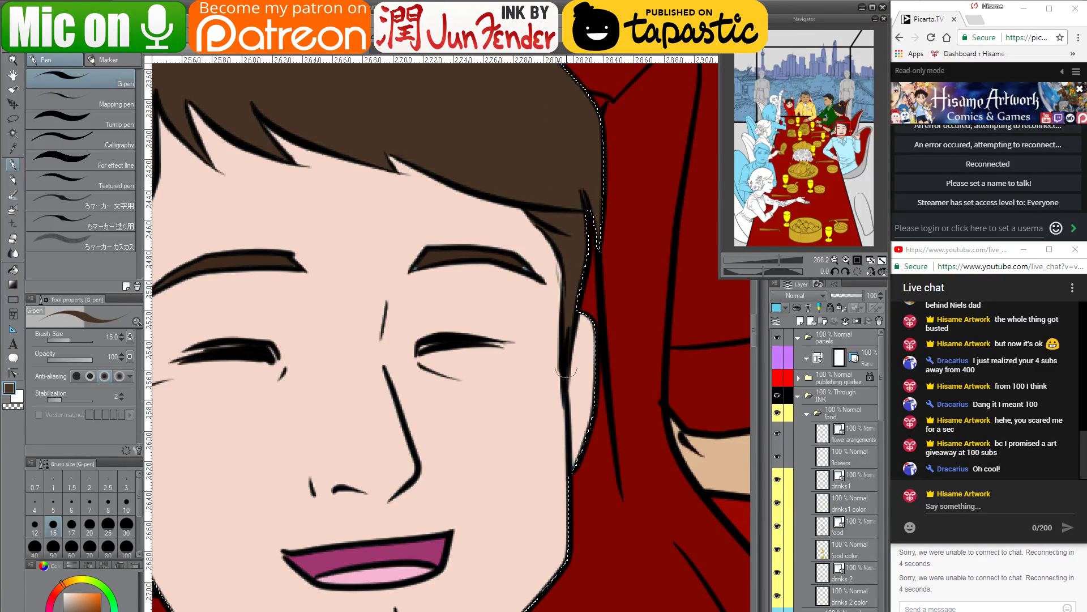
drag(519, 263, 534, 273)
drag(413, 269, 412, 270)
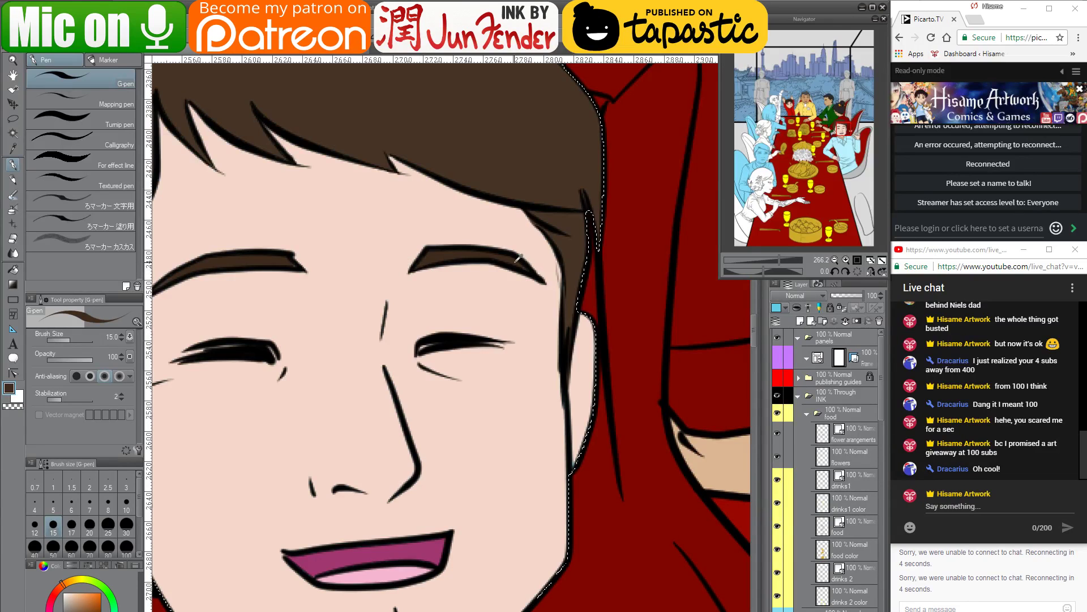
alt+click(538, 260)
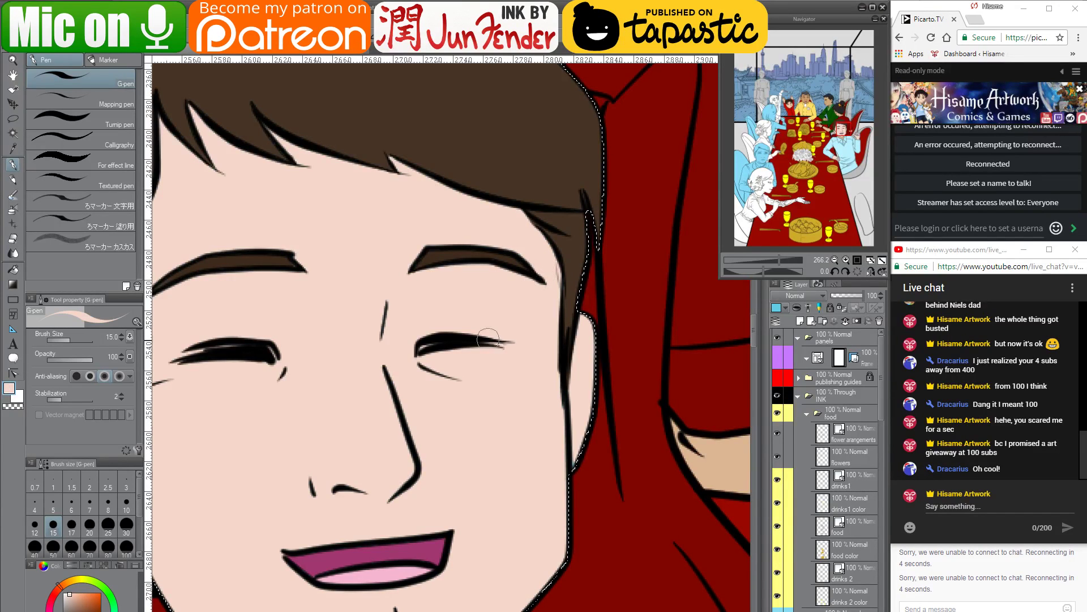
Color Alfred's goatee with the sampled hair brown using the size 15 G-pen, cleaning its edge with the neck skin tone
drag(489, 526, 547, 401)
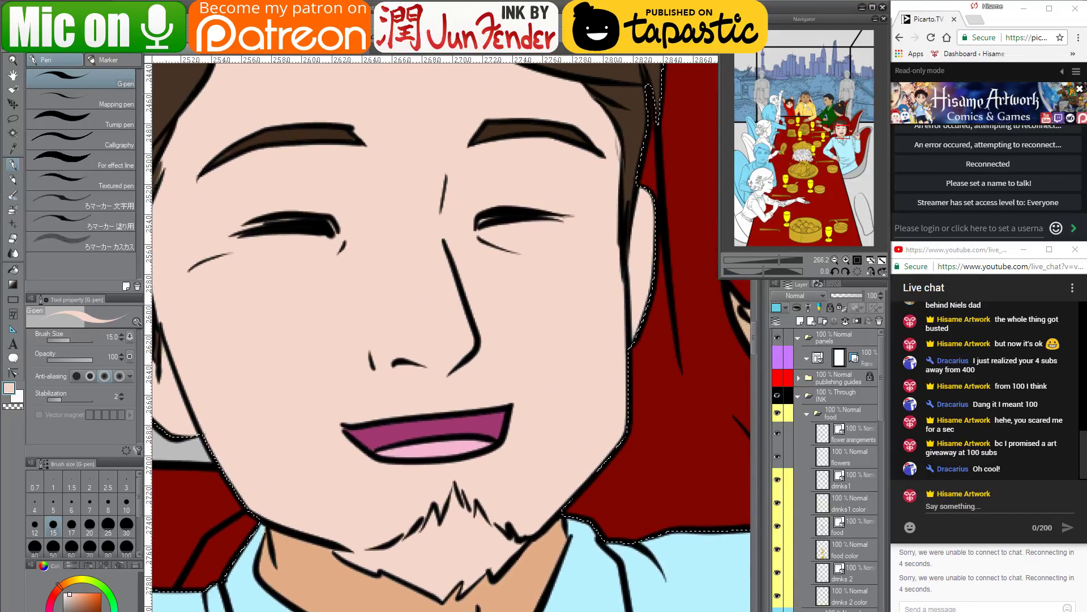
alt+click(626, 111)
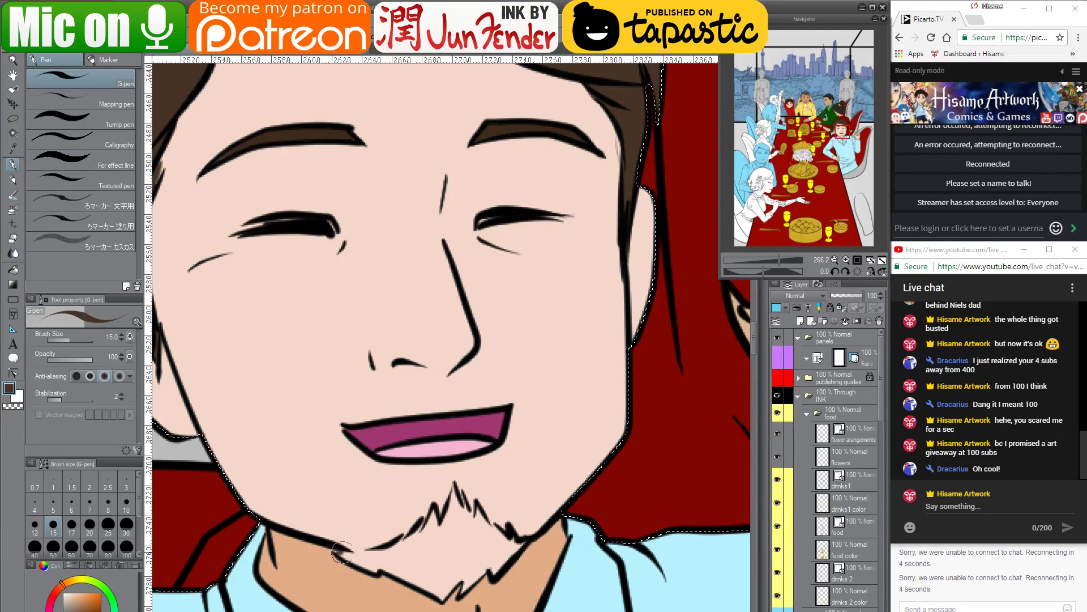
mouse_move(342, 552)
mouse_down()
mouse_move(371, 557)
mouse_move(335, 551)
mouse_move(370, 568)
mouse_move(385, 555)
mouse_move(370, 554)
mouse_move(414, 546)
mouse_move(389, 553)
mouse_move(427, 522)
mouse_move(418, 536)
mouse_move(430, 530)
mouse_move(433, 511)
mouse_move(410, 541)
mouse_move(431, 539)
mouse_move(451, 492)
mouse_move(435, 546)
mouse_move(458, 510)
mouse_move(450, 492)
mouse_move(449, 539)
mouse_move(466, 518)
mouse_move(454, 517)
mouse_move(455, 541)
mouse_move(467, 547)
mouse_move(456, 500)
mouse_move(477, 533)
mouse_move(432, 552)
mouse_move(429, 567)
mouse_move(484, 532)
mouse_move(477, 507)
mouse_move(489, 551)
mouse_move(484, 518)
mouse_move(490, 532)
mouse_move(479, 523)
mouse_move(515, 539)
mouse_move(496, 570)
mouse_move(505, 563)
mouse_move(519, 541)
mouse_move(499, 546)
mouse_move(476, 529)
mouse_move(500, 551)
mouse_move(377, 564)
mouse_move(447, 594)
mouse_move(456, 575)
mouse_move(440, 597)
mouse_move(407, 551)
mouse_move(464, 578)
mouse_move(462, 595)
mouse_move(481, 558)
mouse_move(471, 580)
mouse_move(478, 558)
mouse_up()
drag(462, 608, 478, 474)
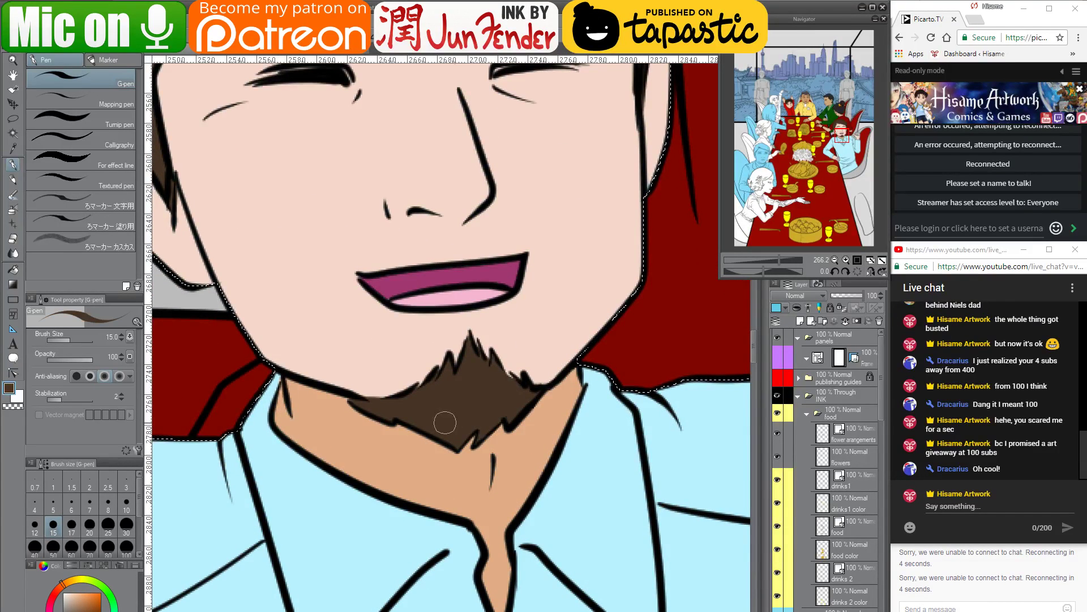
alt+click(346, 404)
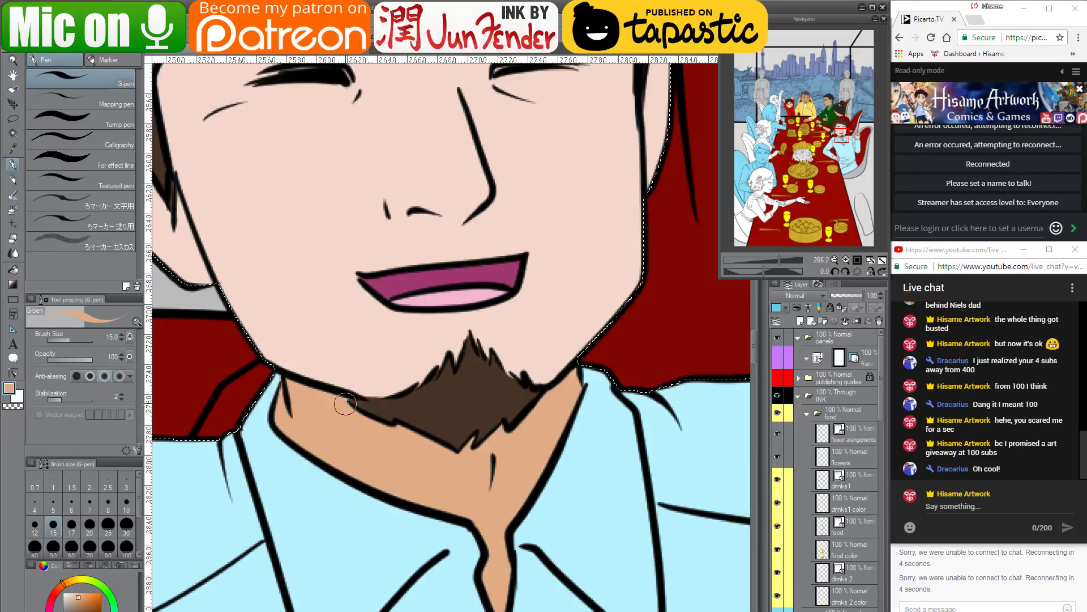
alt+click(375, 404)
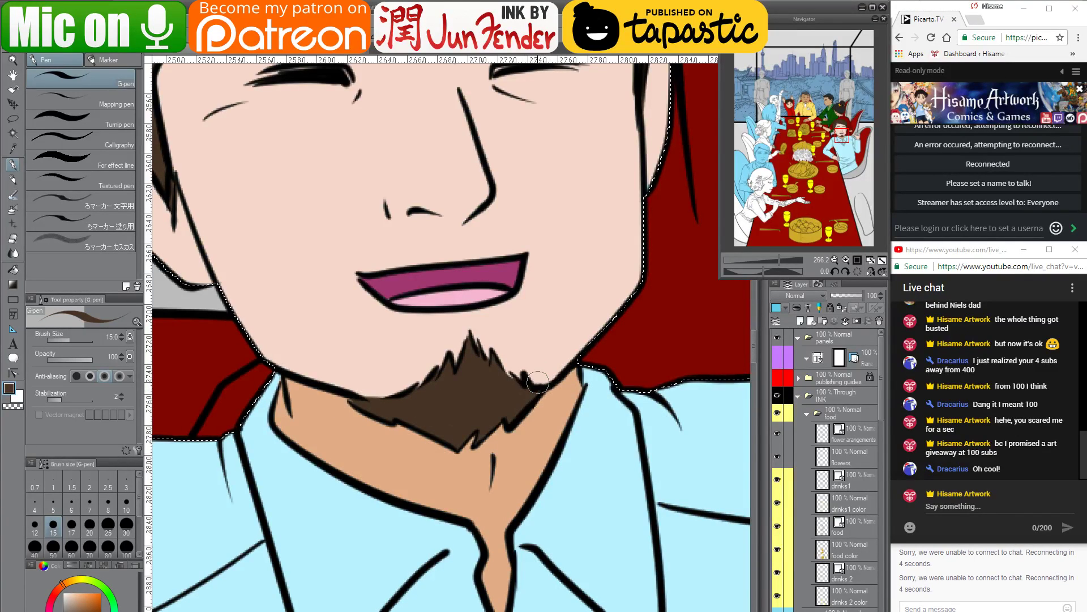
Sample the dark navy of the trousers in the holiday_new_year artwork and fill Alfred's trousers with it in the banquet scene
scroll(488, 497, down, 2)
scroll(489, 497, down, 3)
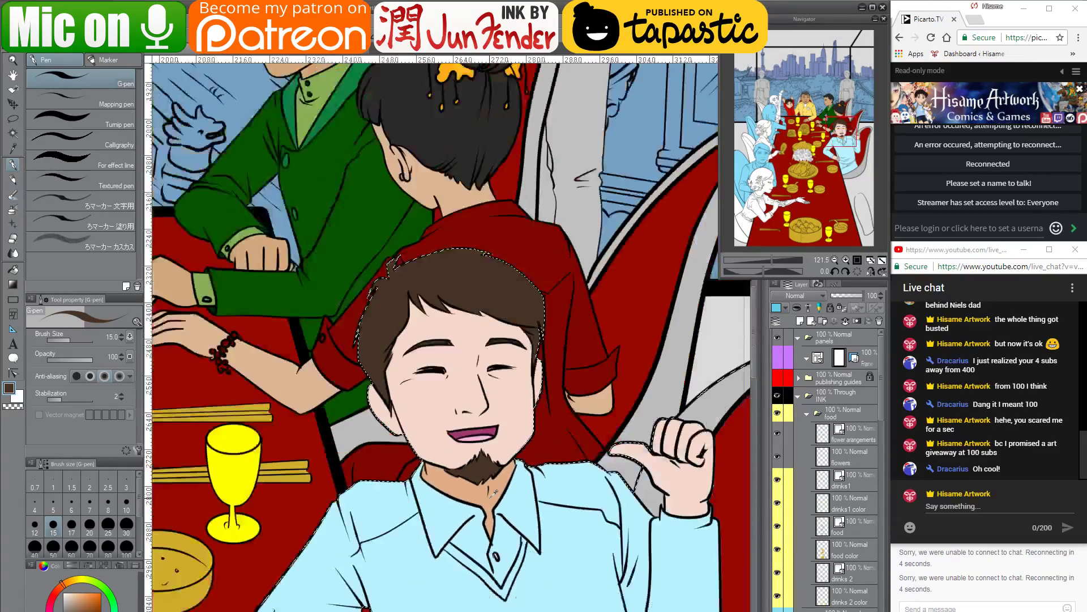
drag(587, 495, 558, 204)
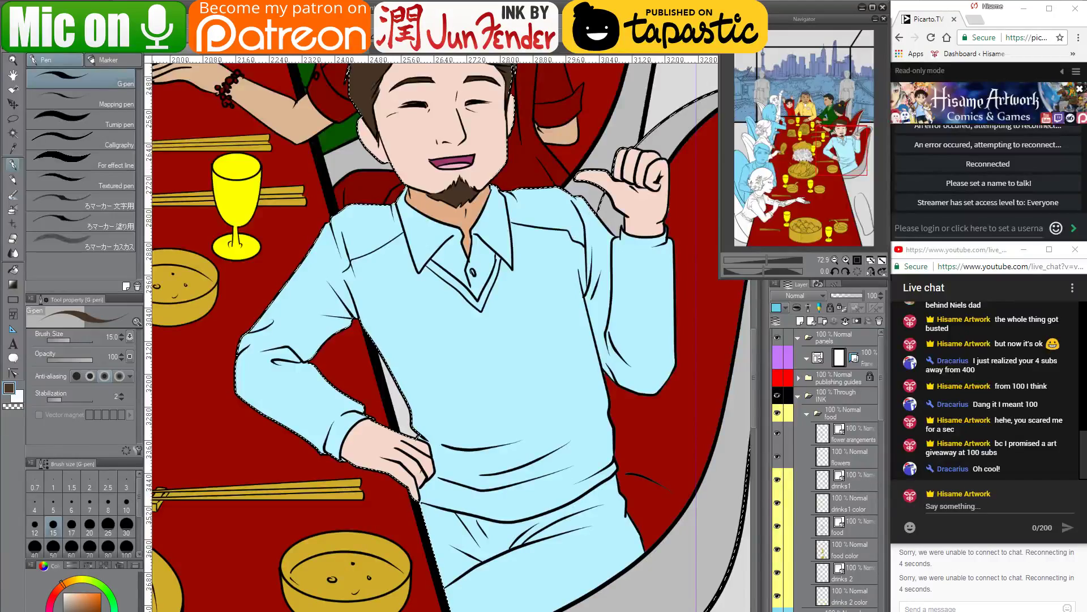
key(ctrl+Tab)
drag(490, 514, 488, 180)
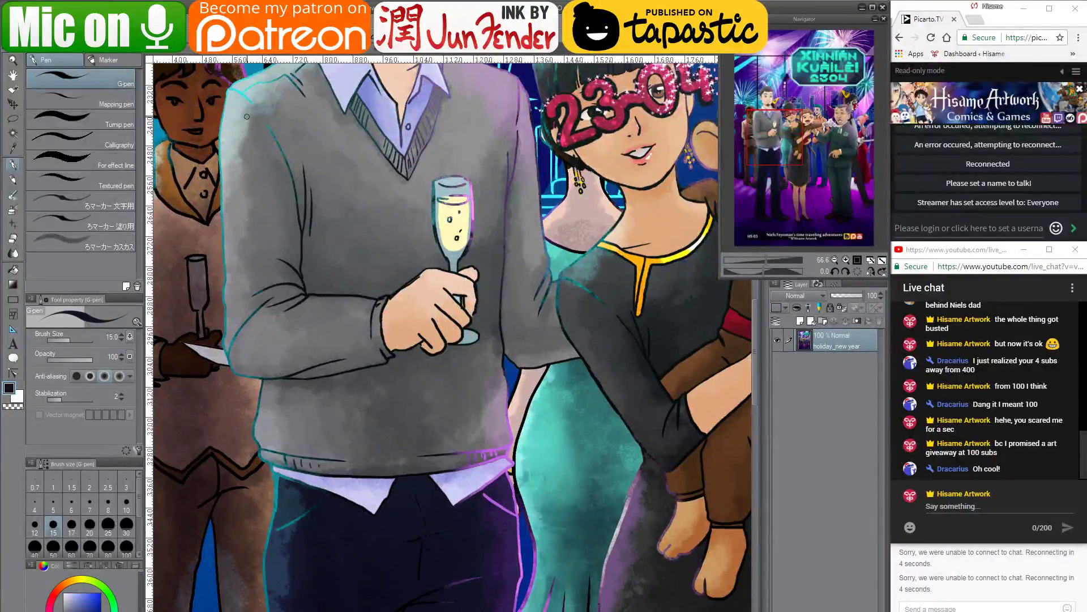
click(183, 52)
drag(538, 515, 534, 467)
drag(549, 601, 561, 589)
click(13, 270)
click(487, 543)
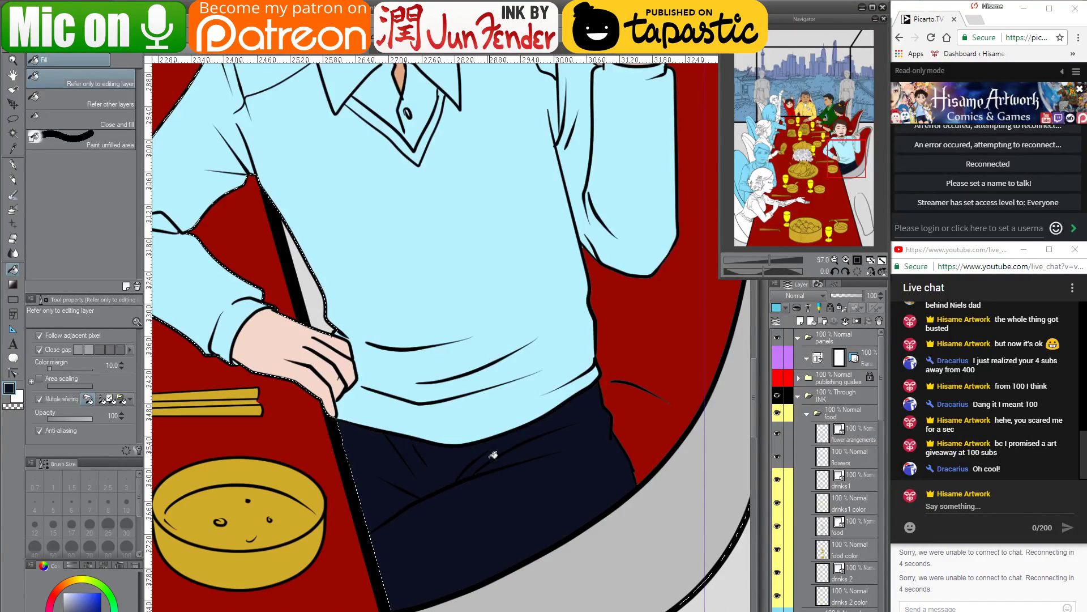
Check the sweater and shirt in the holiday_new_year artwork, and fill Alfred's collar and shirt front with white
drag(508, 400, 544, 554)
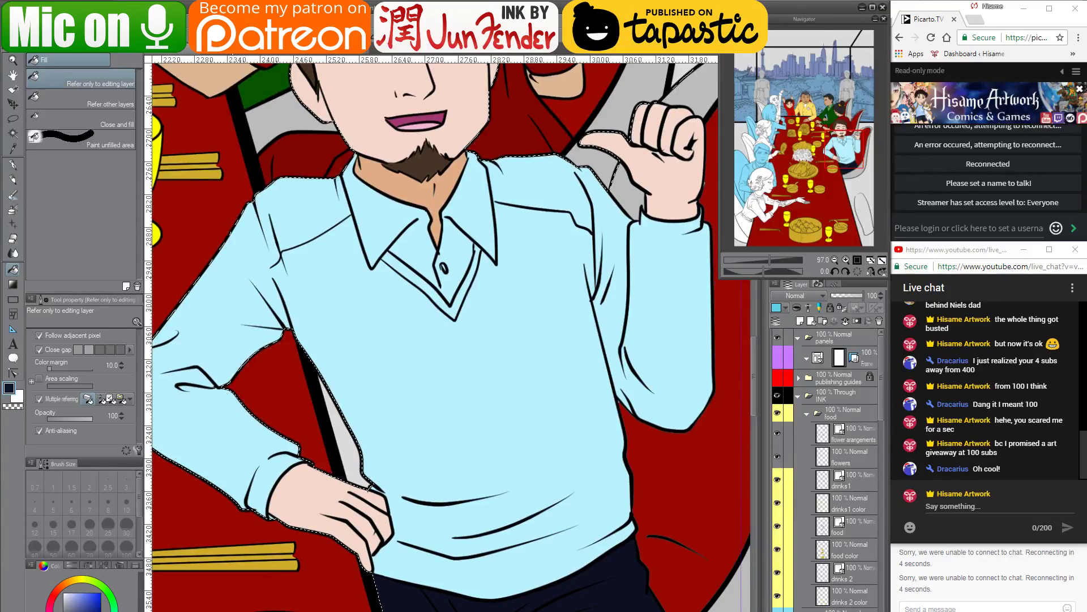
click(233, 50)
drag(338, 182, 342, 284)
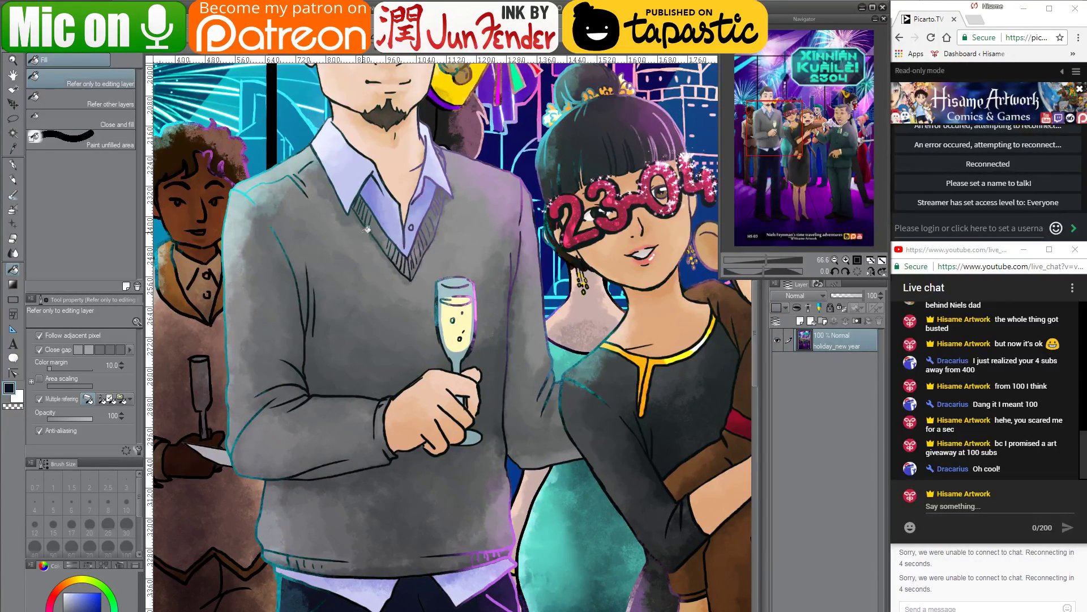
click(168, 52)
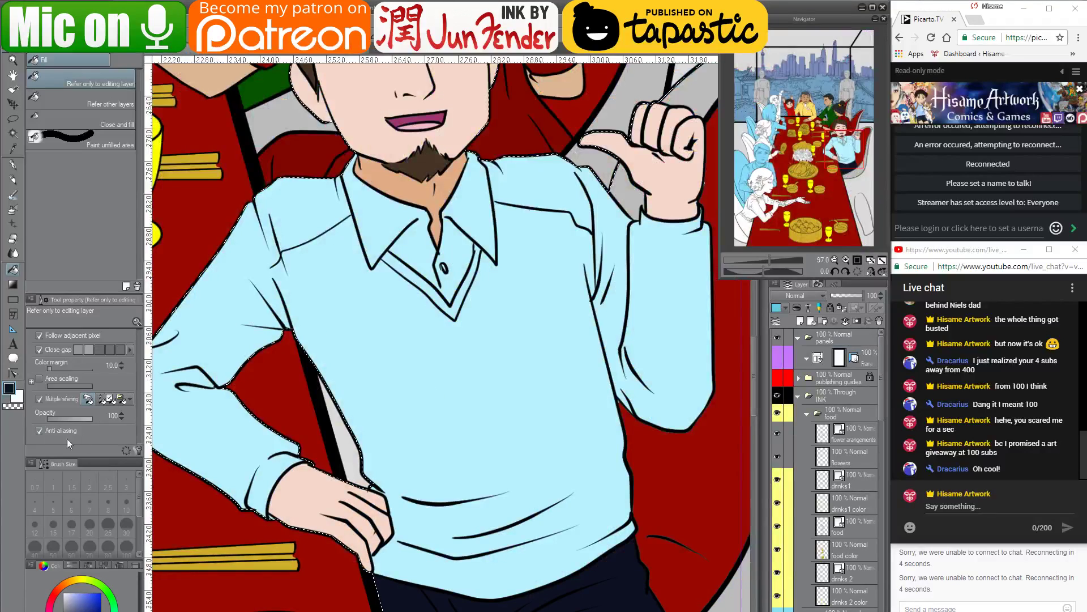
key(x)
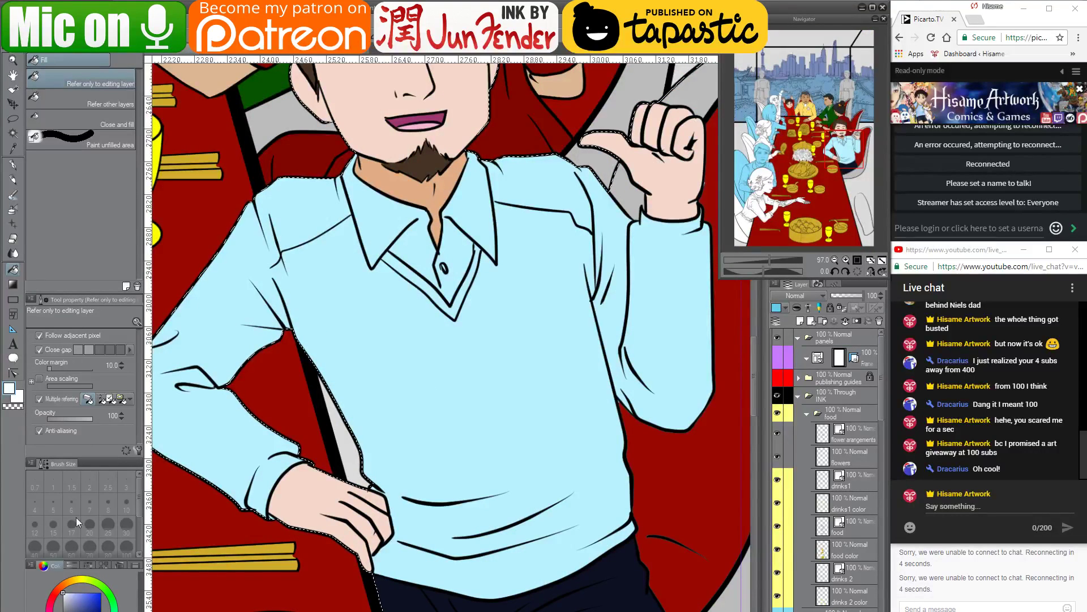
click(403, 223)
click(449, 258)
click(479, 221)
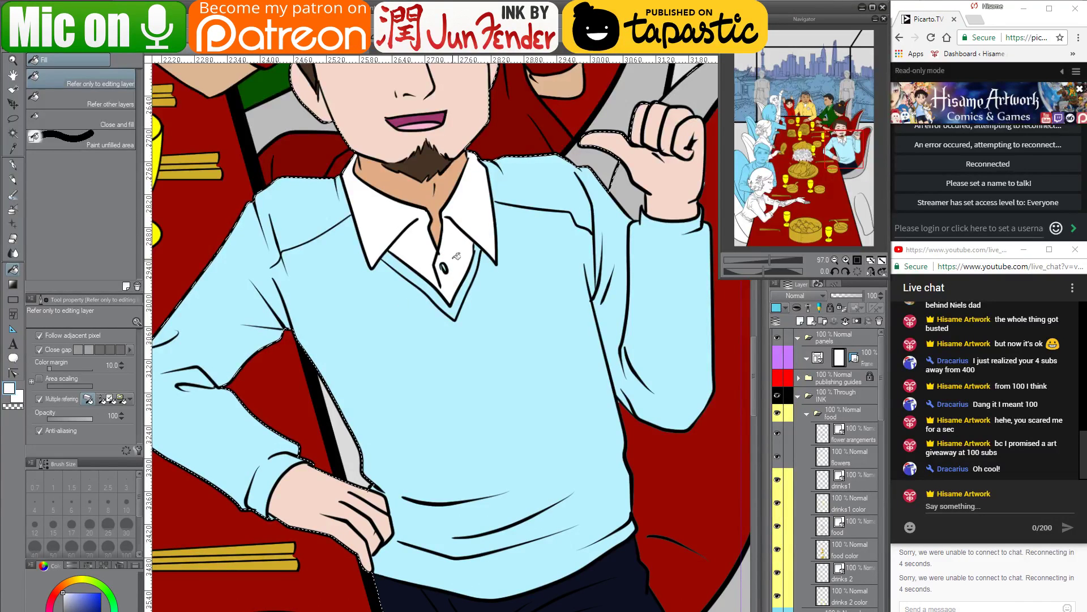
Paint the unfilled spots around Alfred's shirt button white with the G-pen enlarged to size 50
key(p)
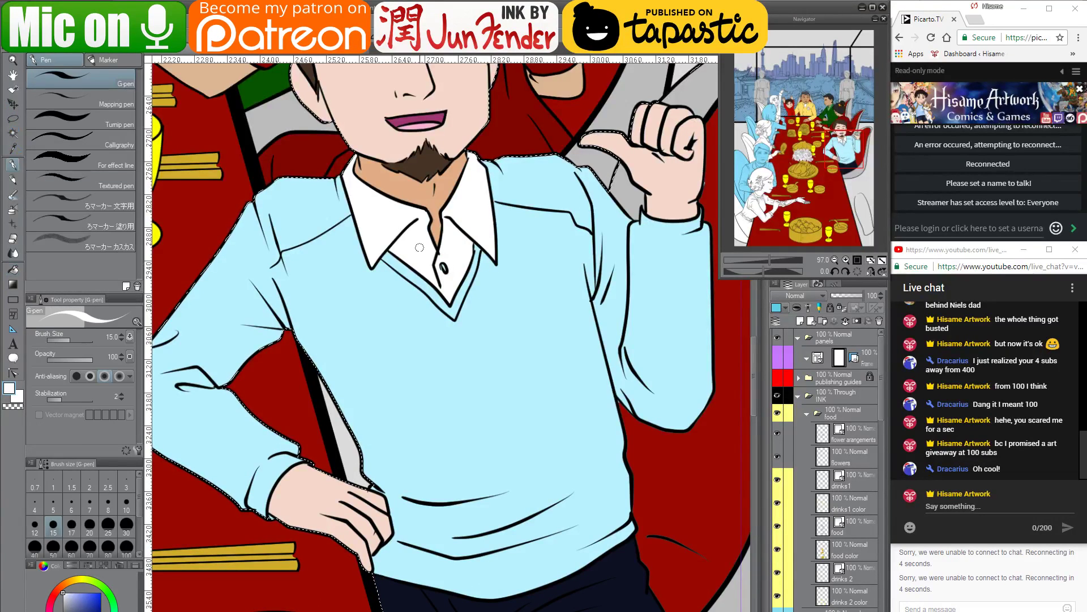
key(bracketright)
key(bracketright)
key(bracketright)
key(bracketright)
key(bracketright)
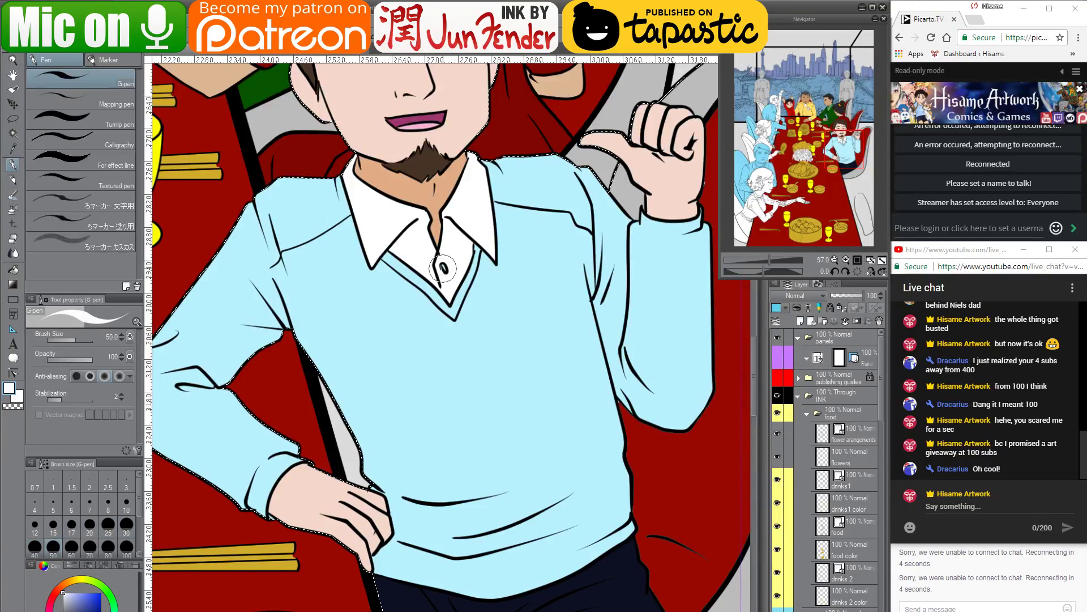
drag(553, 233, 535, 251)
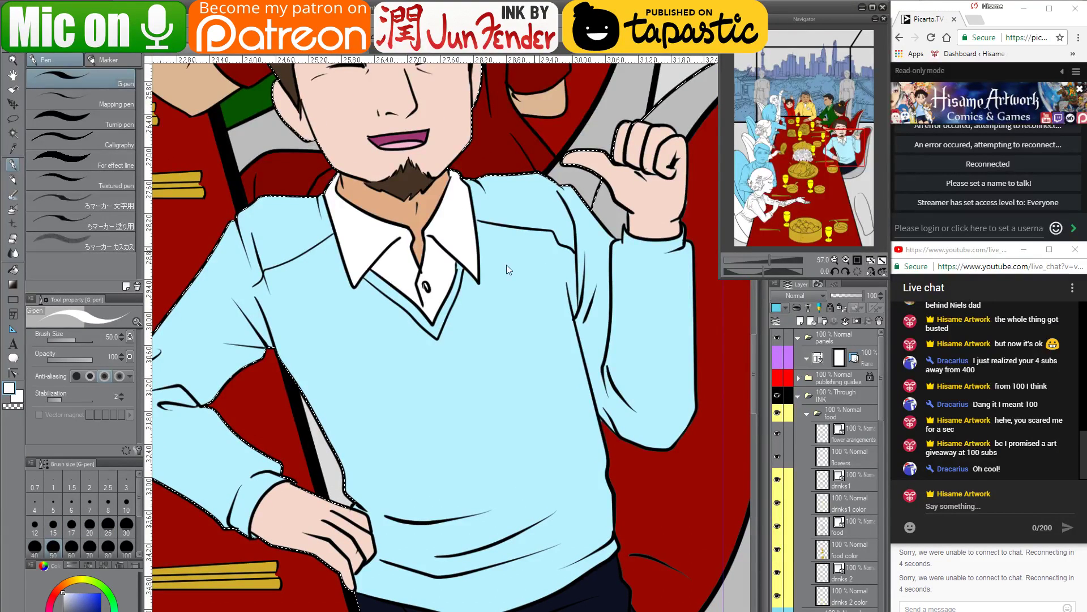
Switch to the browser and examine the "dutch patterns" image results, previewing the blue floral tile pattern and the patterned bicycle wheels
key(alt+Tab)
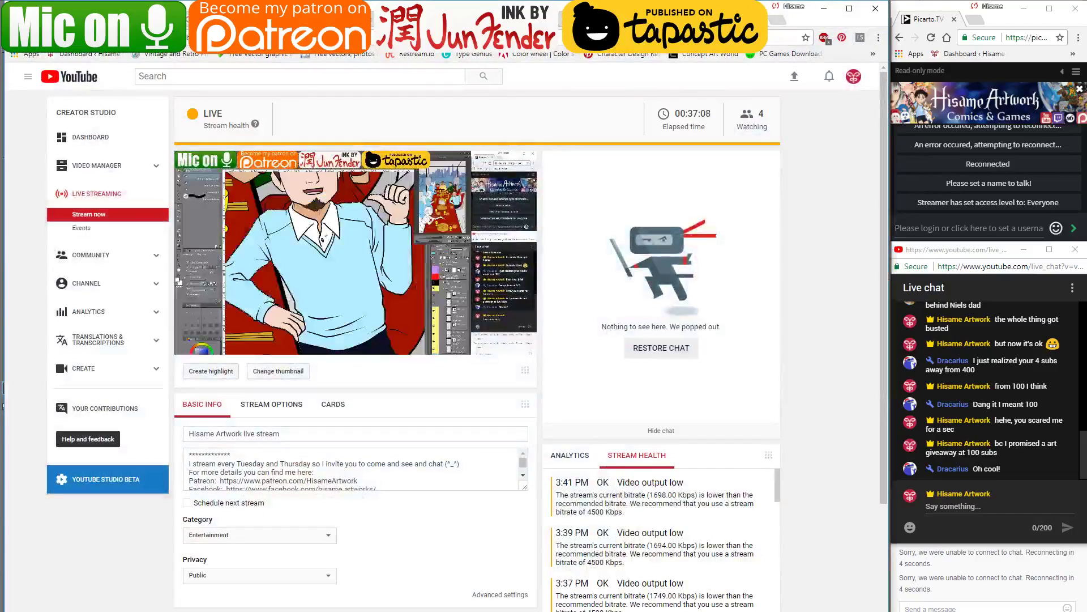
key(ctrl+Tab)
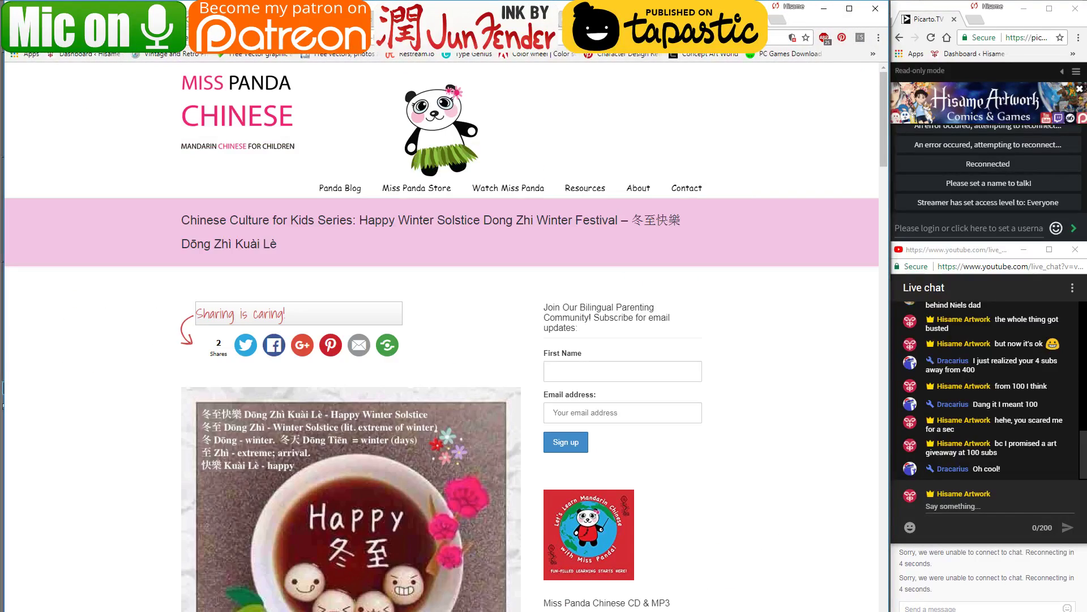
key(ctrl+Tab)
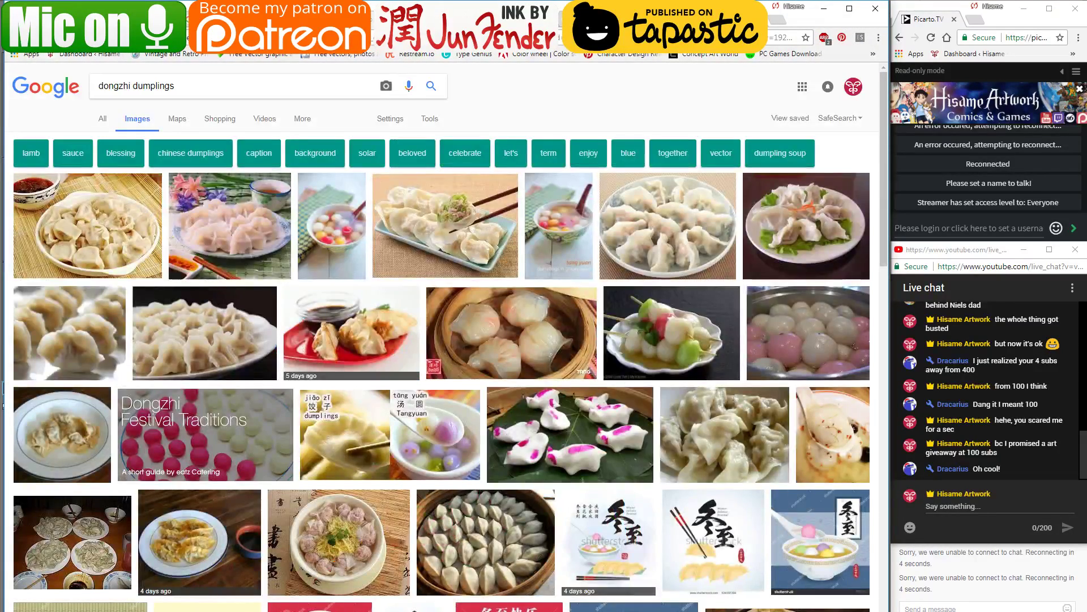
key(ctrl+Tab)
key(ctrl+Tab)
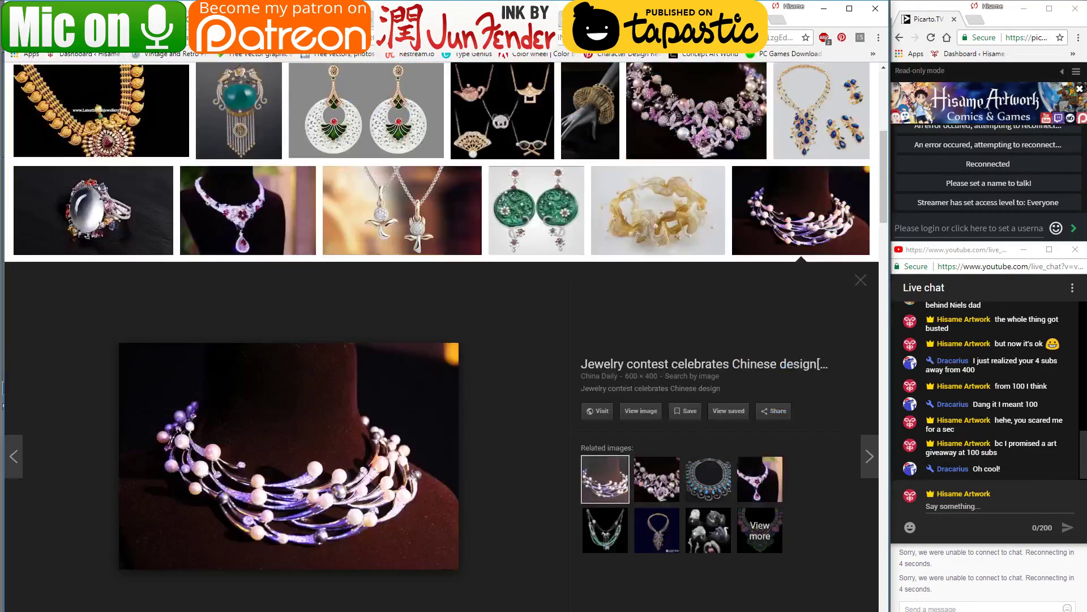
key(ctrl+Tab)
key(ctrl+Tab)
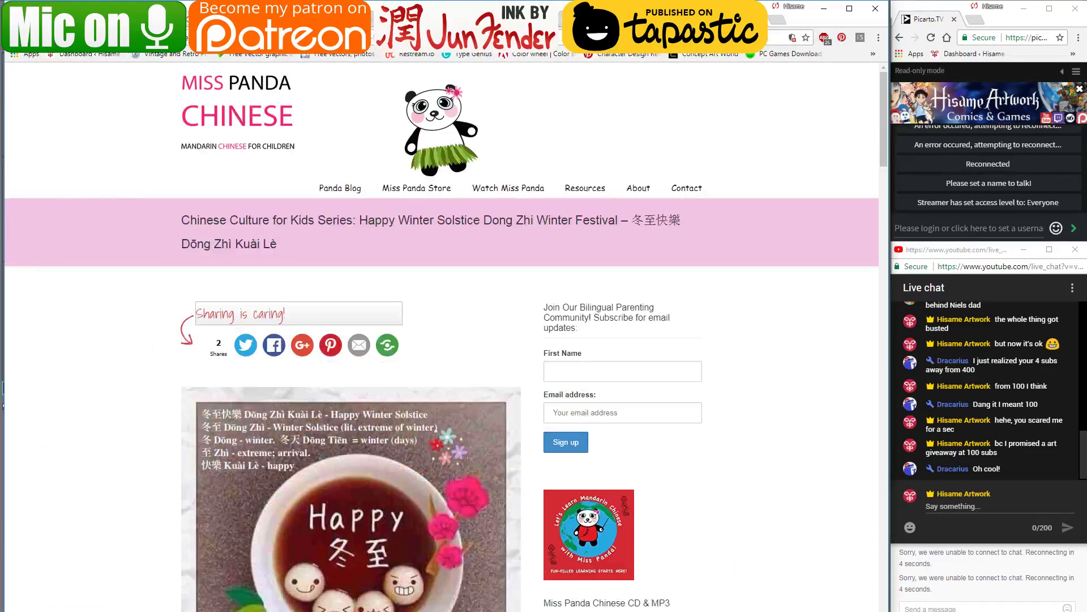
key(ctrl+Tab)
key(ctrl+Tab)
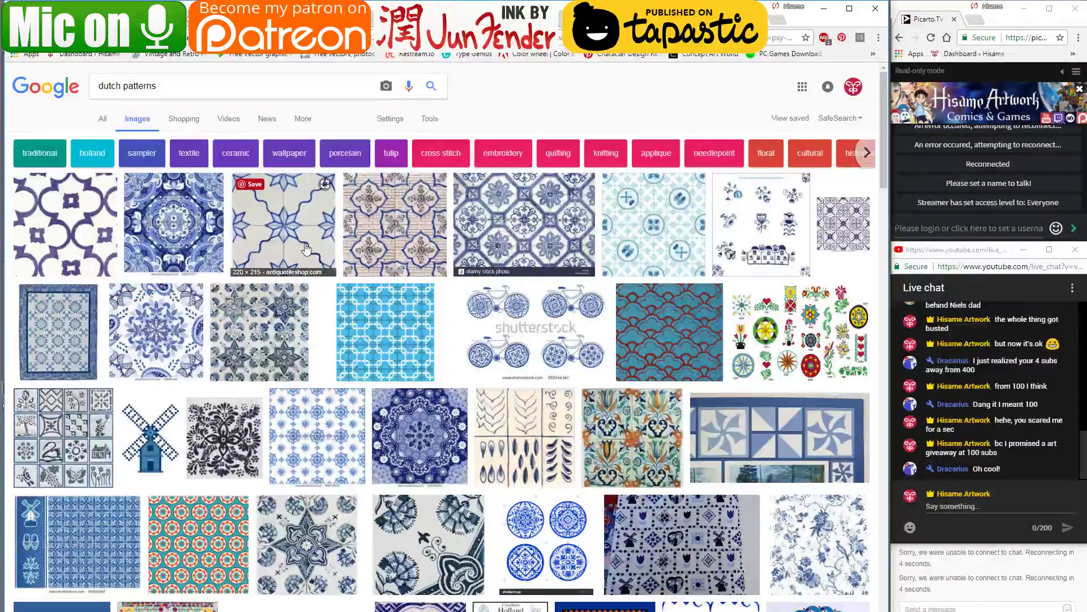
click(191, 328)
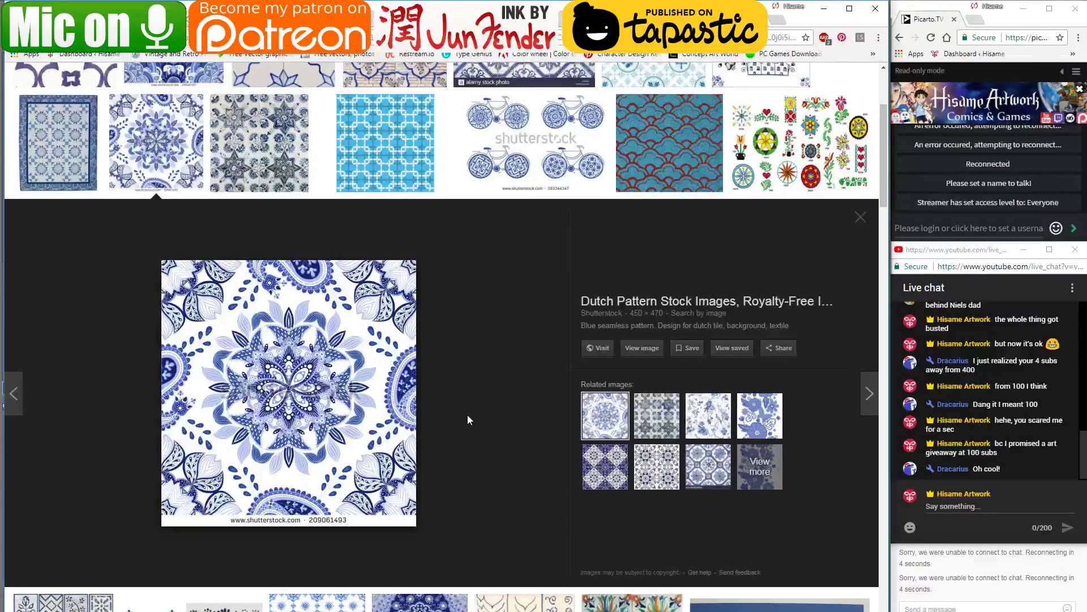
click(496, 147)
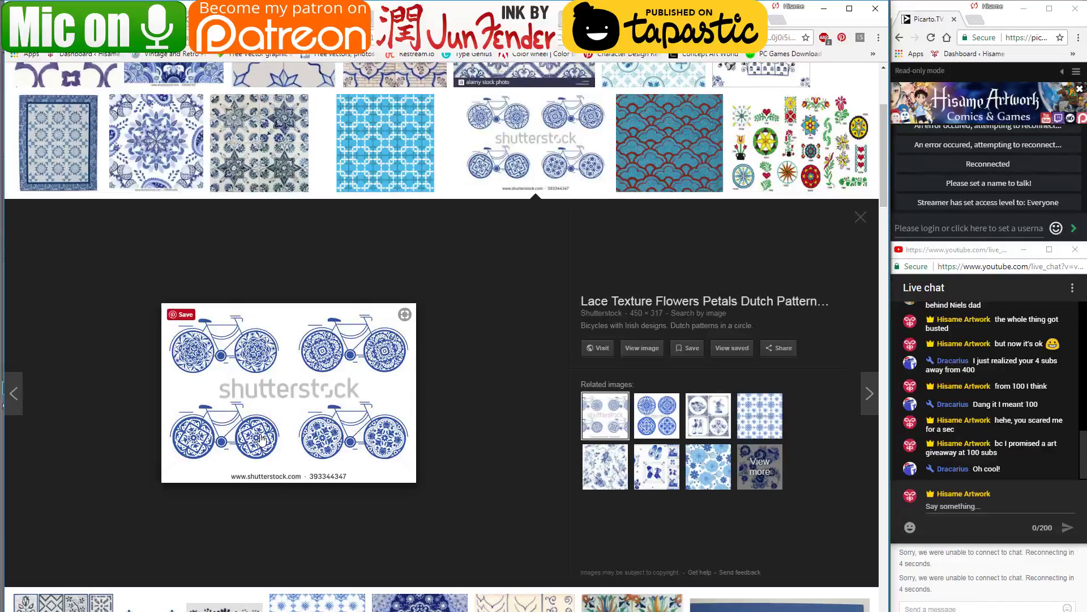
Preview the Delft blue seamless pattern among the "dutch patterns" image results and look over its related images
scroll(260, 437, down, 3)
scroll(260, 438, down, 2)
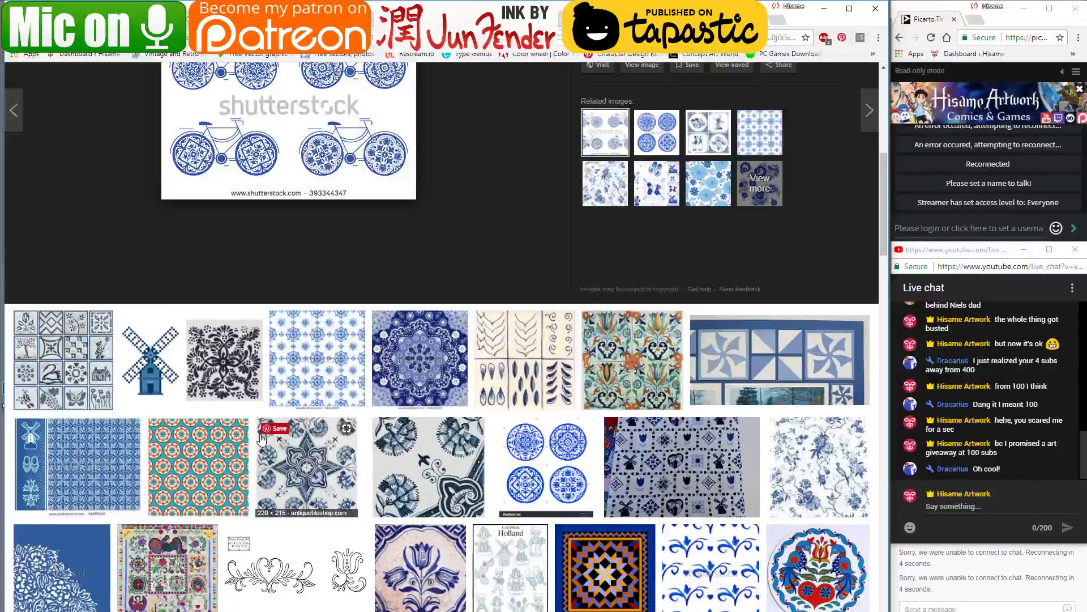
click(349, 354)
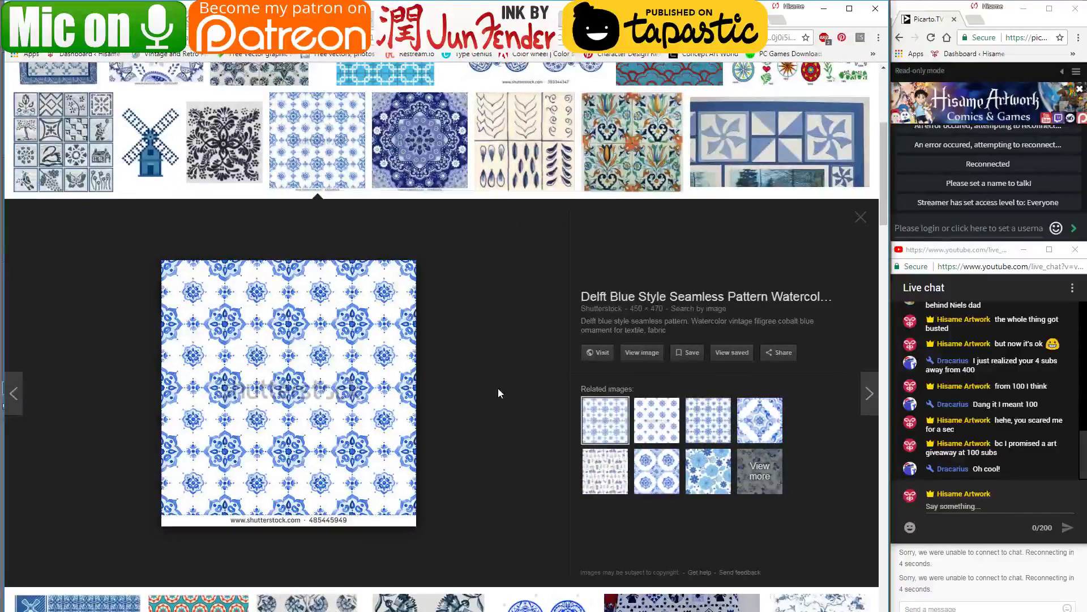
scroll(499, 392, up, 1)
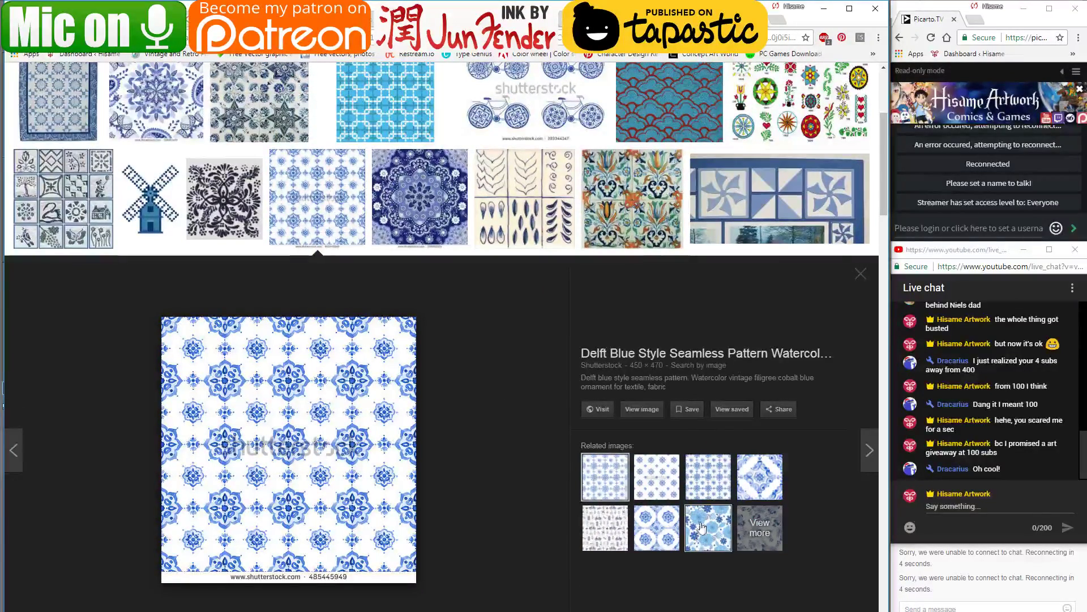
scroll(538, 402, up, 5)
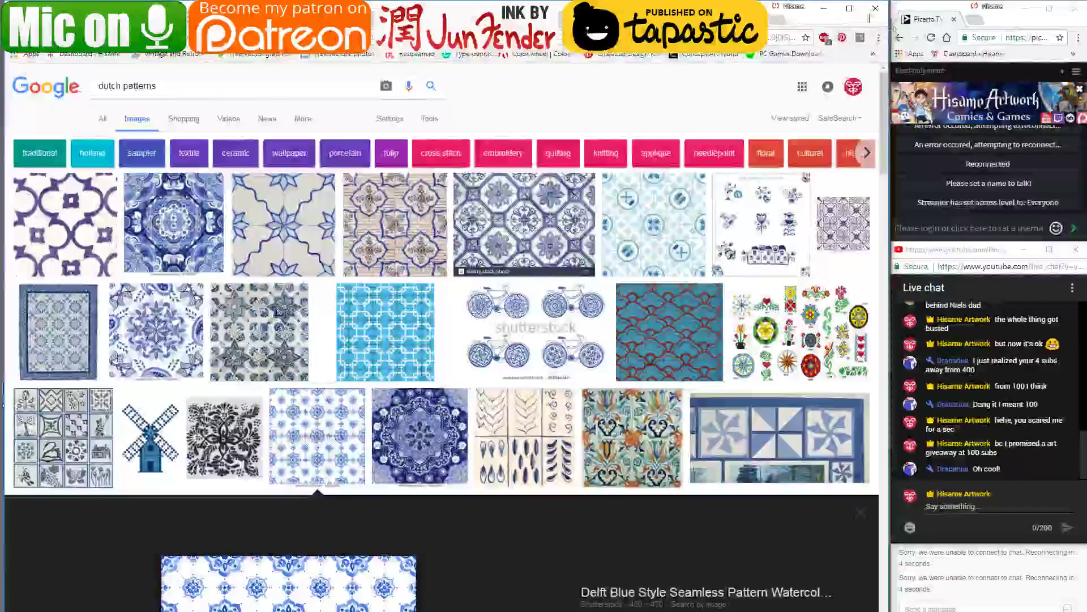
Search the web for "dutch pattern wiki" in a new browser tab
click(778, 21)
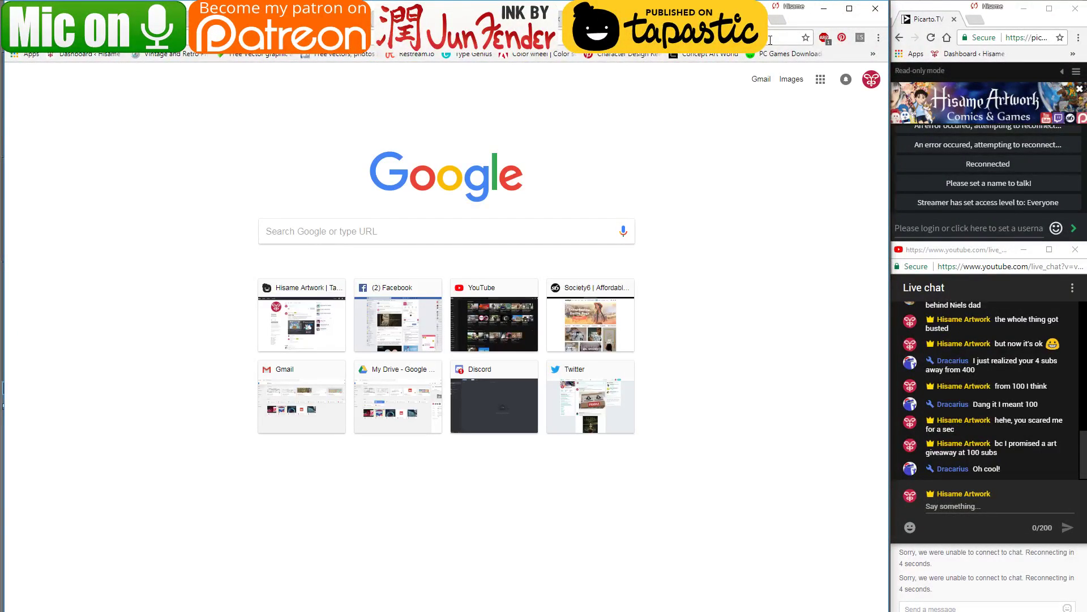
text(dutch patte)
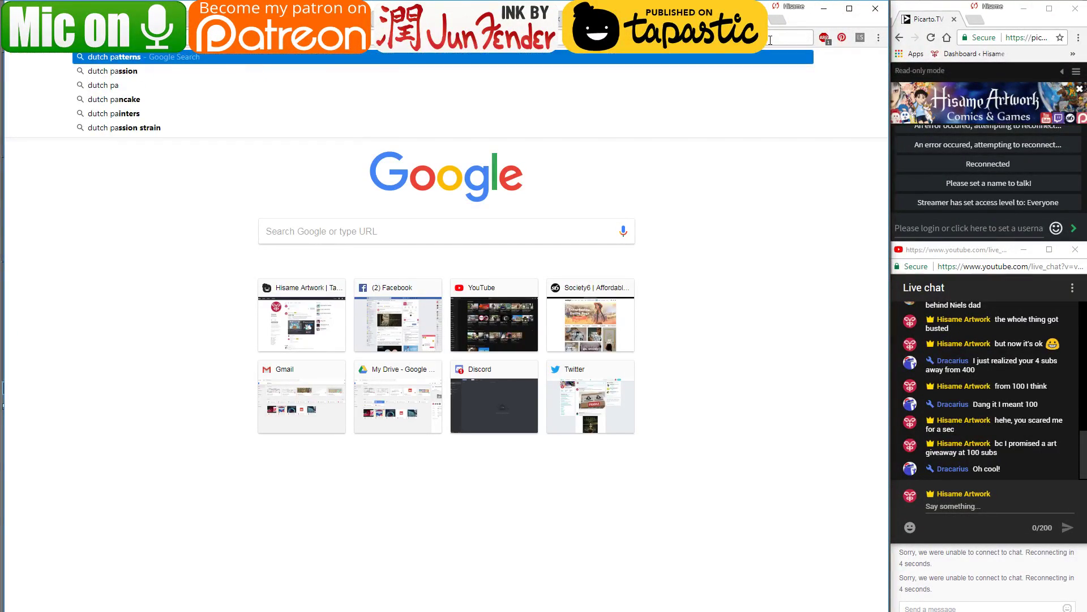
text(rn wiki)
key(Return)
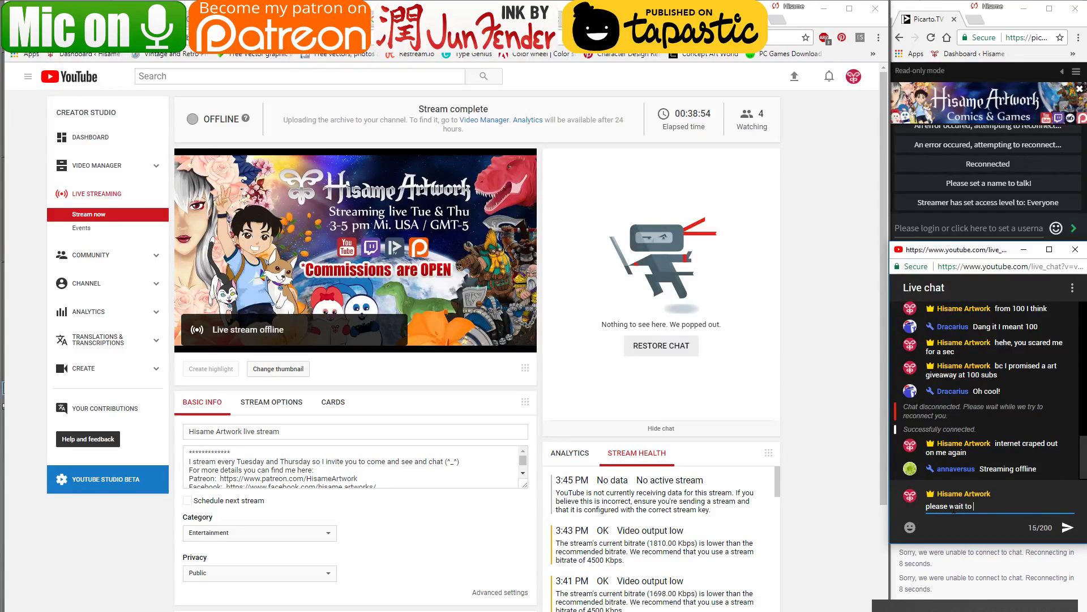
Post "please wait to restart" in the live chat and check the stream's status on the YouTube dashboard
key(Return)
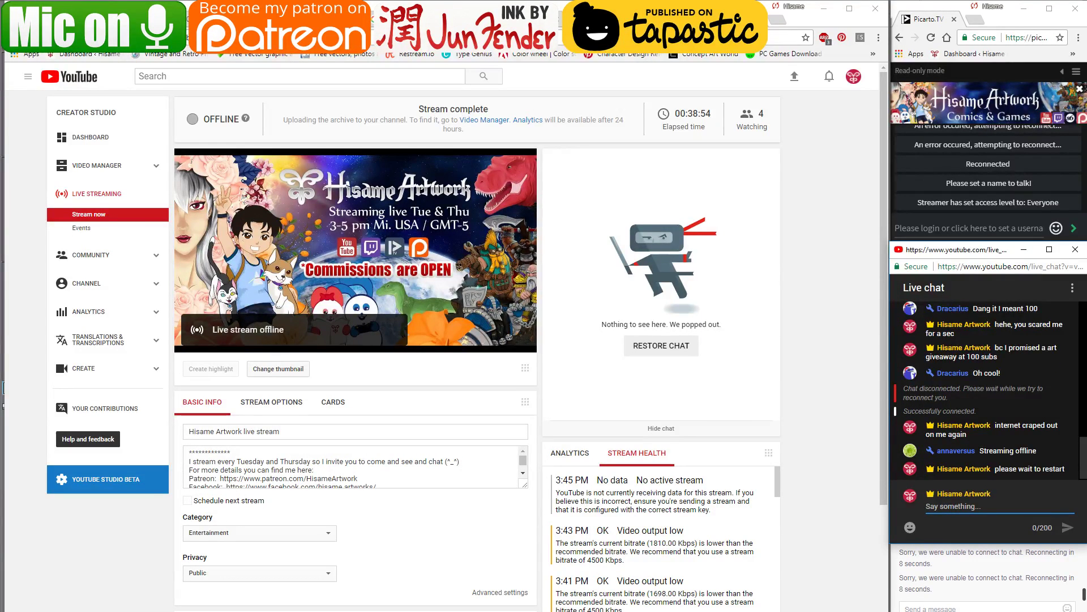
click(825, 557)
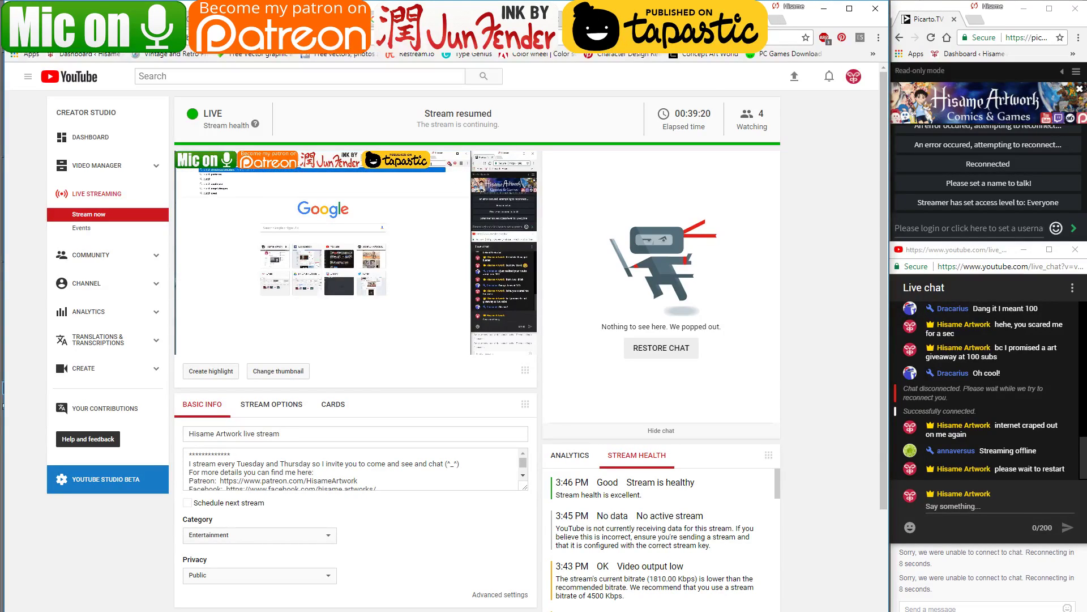
key(ctrl+Tab)
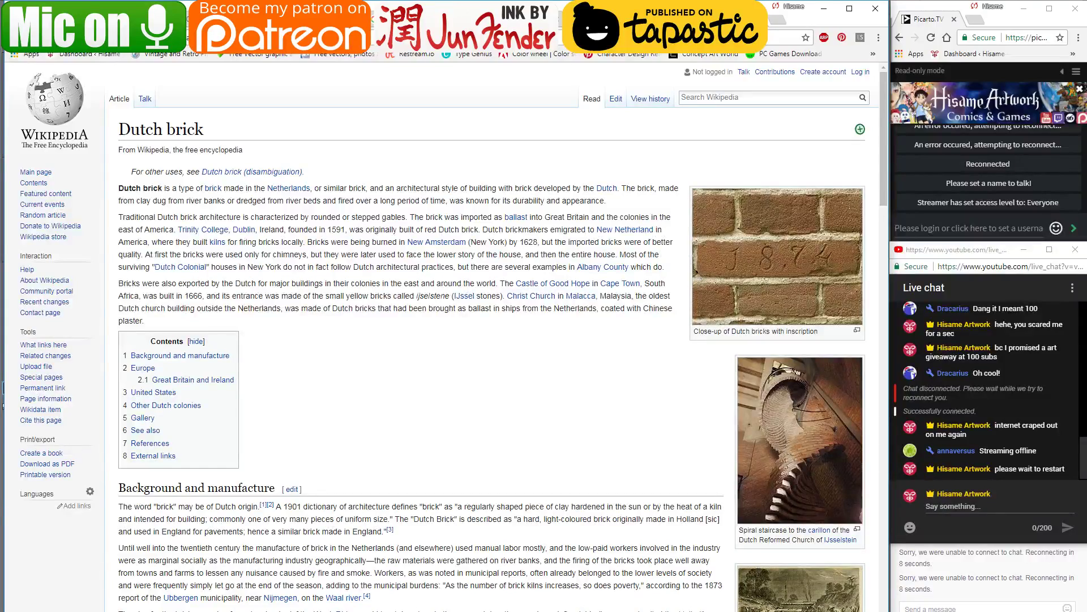
key(ctrl+Tab)
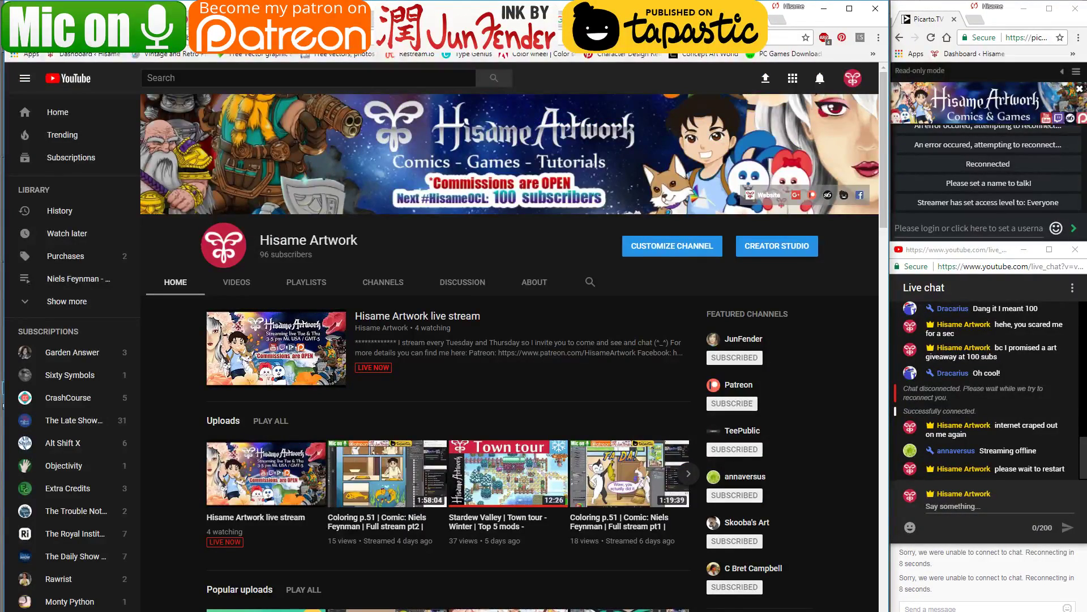
key(ctrl+Tab)
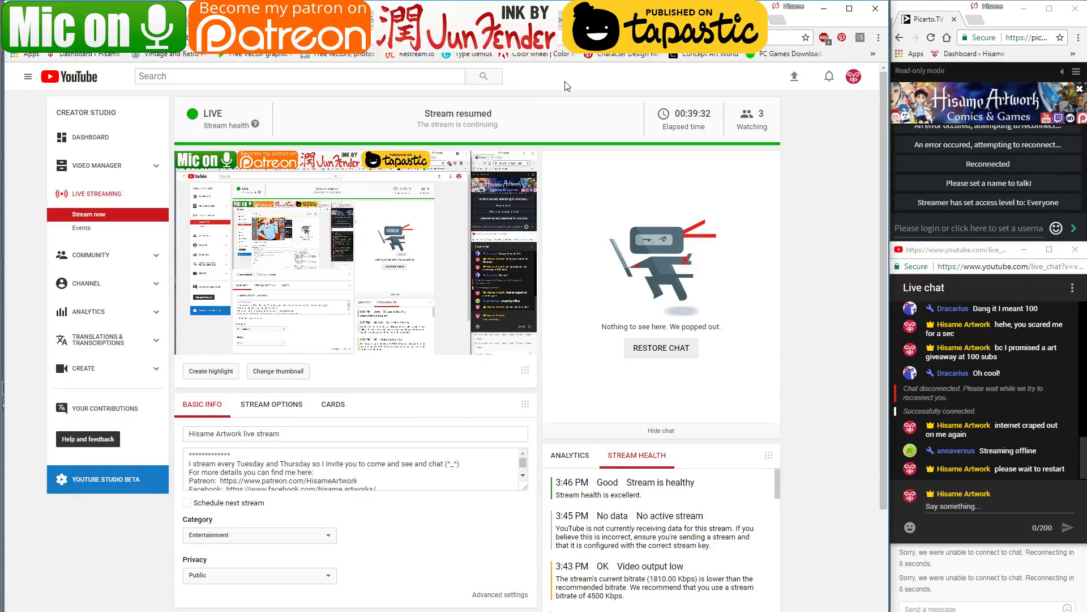
Return to the banquet scene and retouch the red chair gap beside Alfred's bent elbow with the size 10 G-pen, cleaning its edge in sweater blue
click(822, 8)
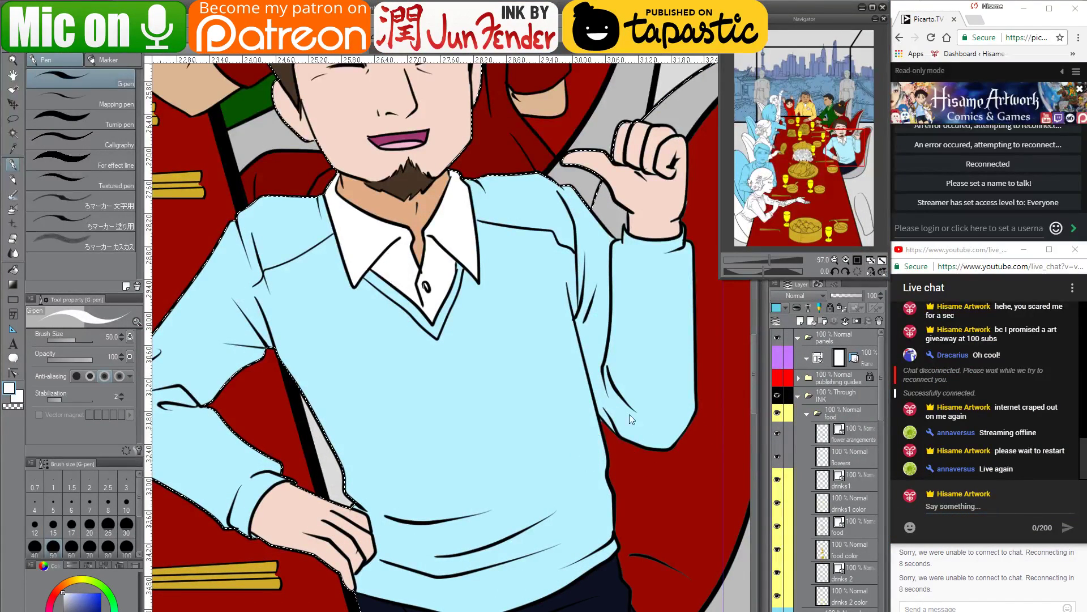
alt+click(616, 472)
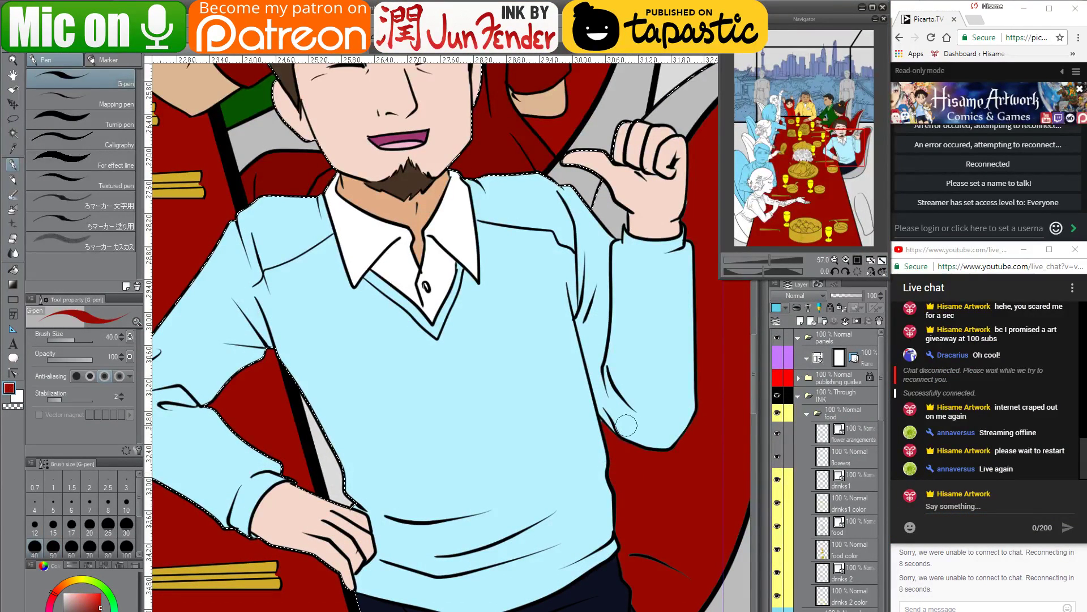
click(126, 502)
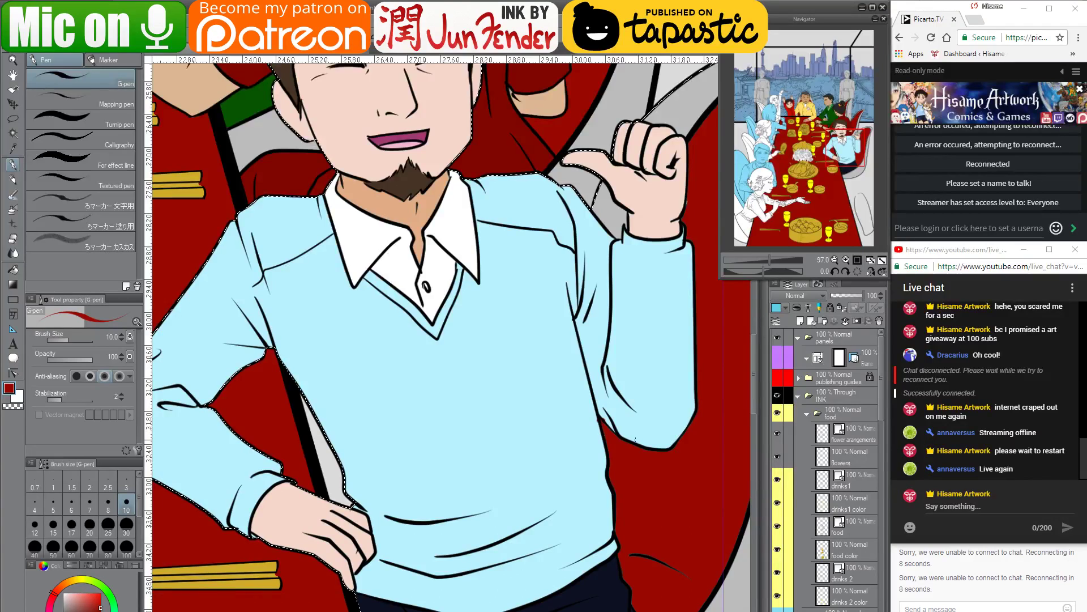
scroll(646, 434, up, 5)
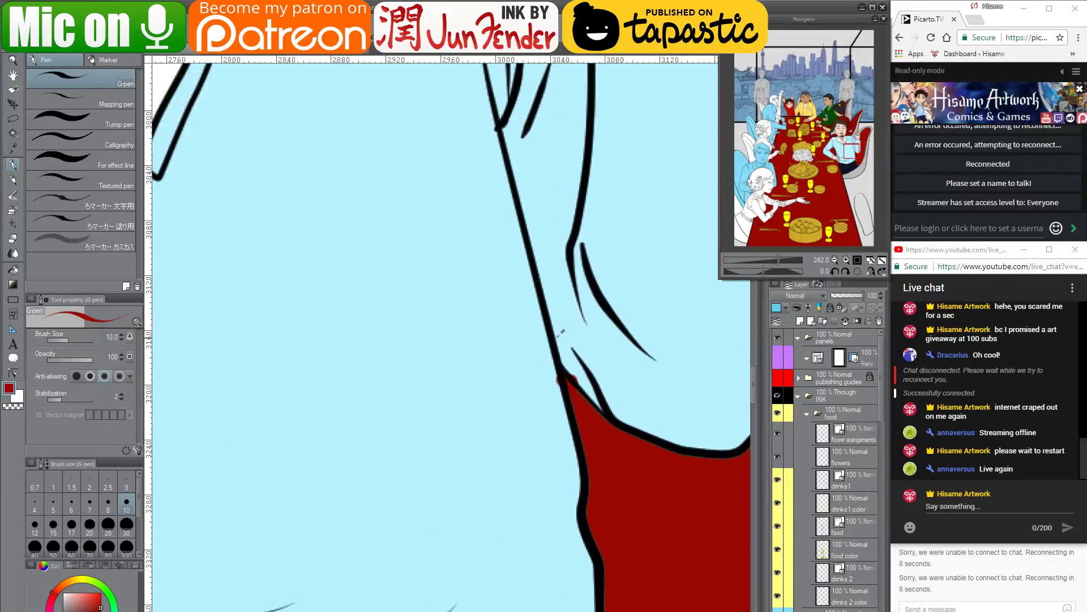
alt+click(575, 354)
drag(575, 371, 575, 382)
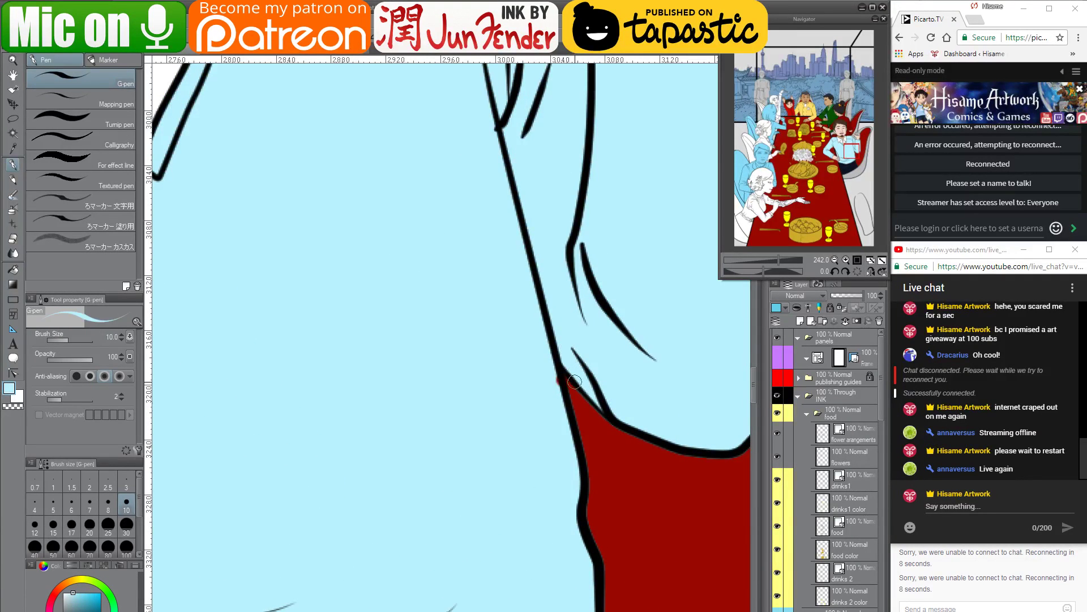
scroll(556, 416, down, 4)
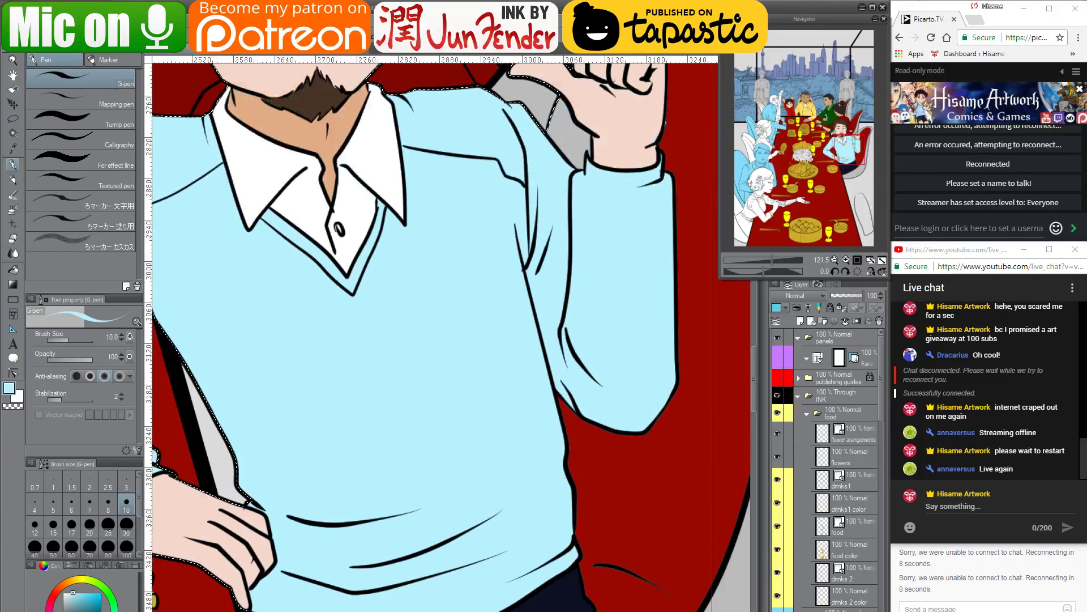
Sample the chair's dark red and paint the unfilled spots beside Alfred's raised wrist with the G-pen at size 30
drag(632, 470, 490, 440)
click(13, 269)
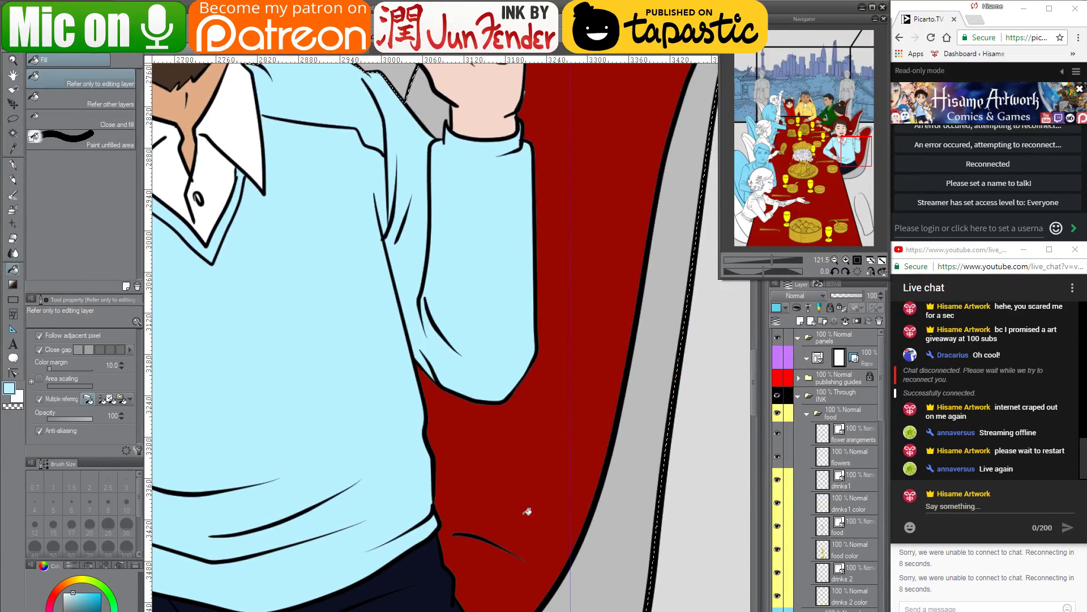
alt+click(535, 482)
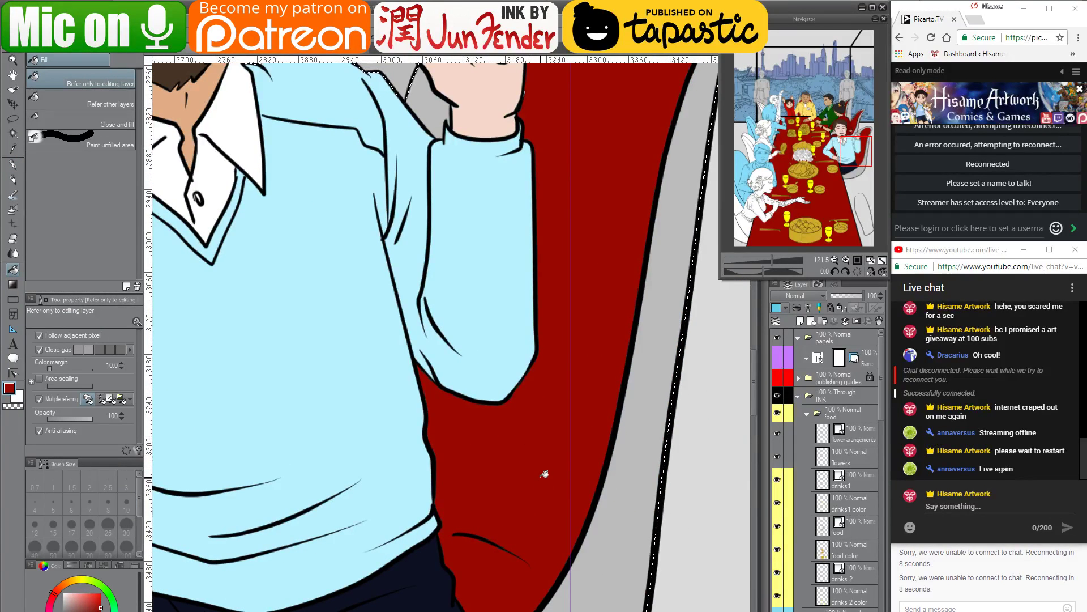
scroll(540, 484, down, 2)
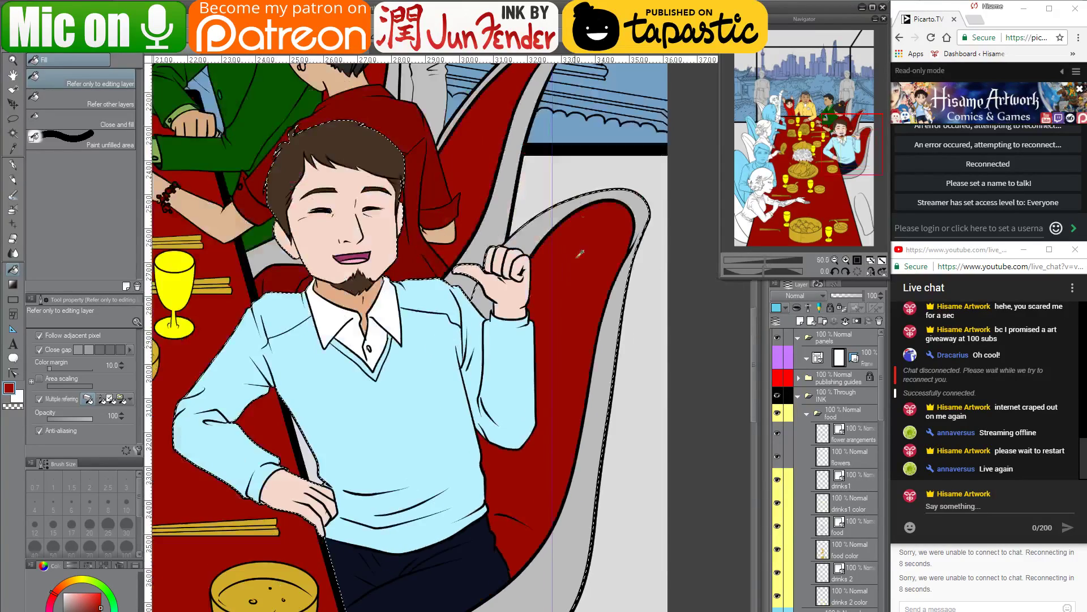
scroll(550, 309, up, 1)
scroll(549, 309, up, 4)
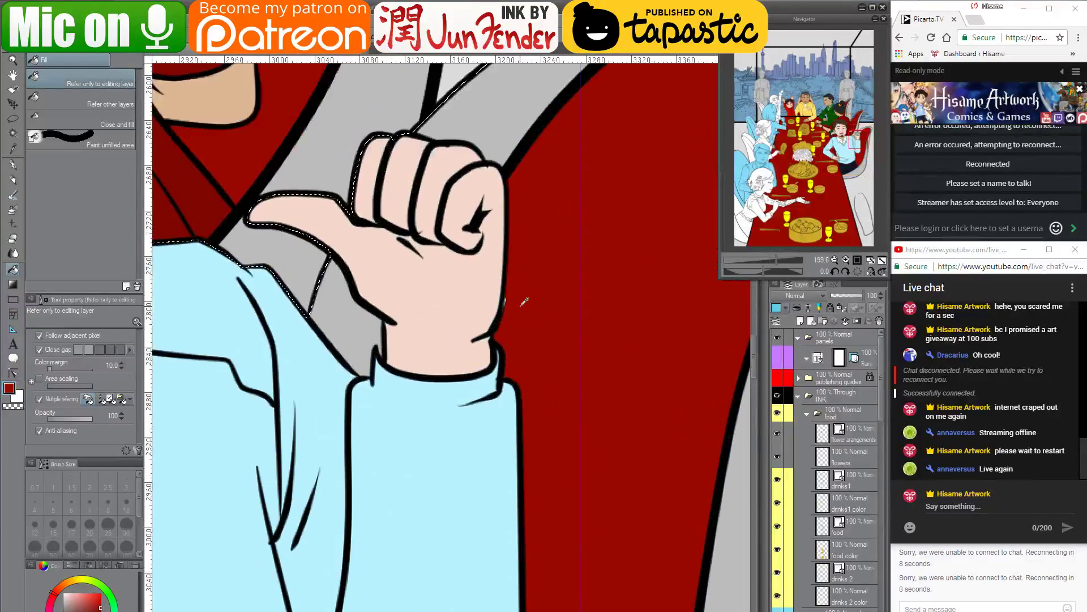
click(12, 164)
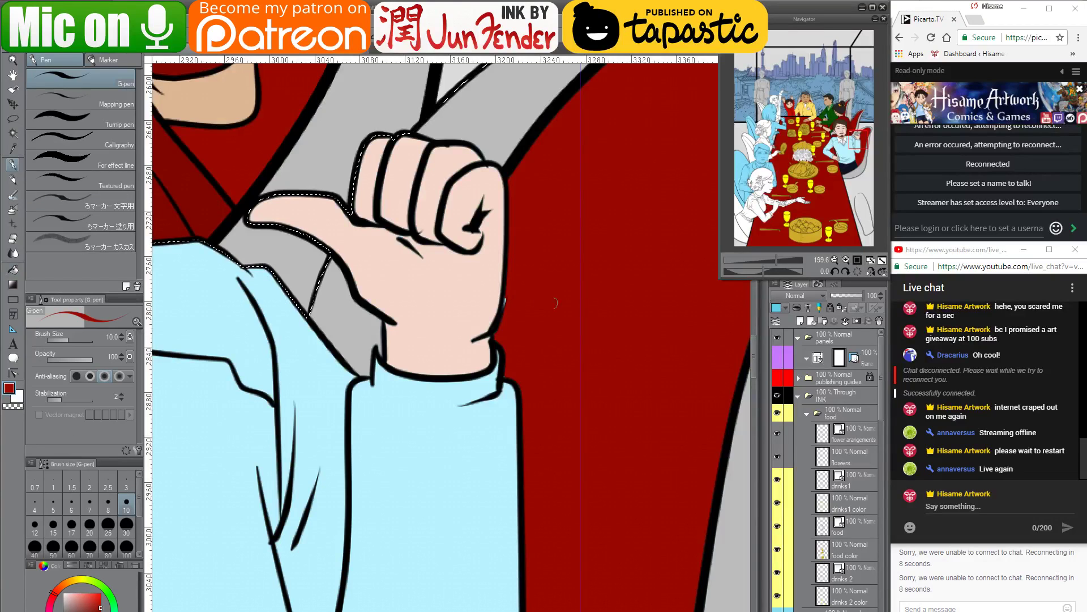
key(bracketright)
key(bracketright)
key(bracketright)
key(bracketright)
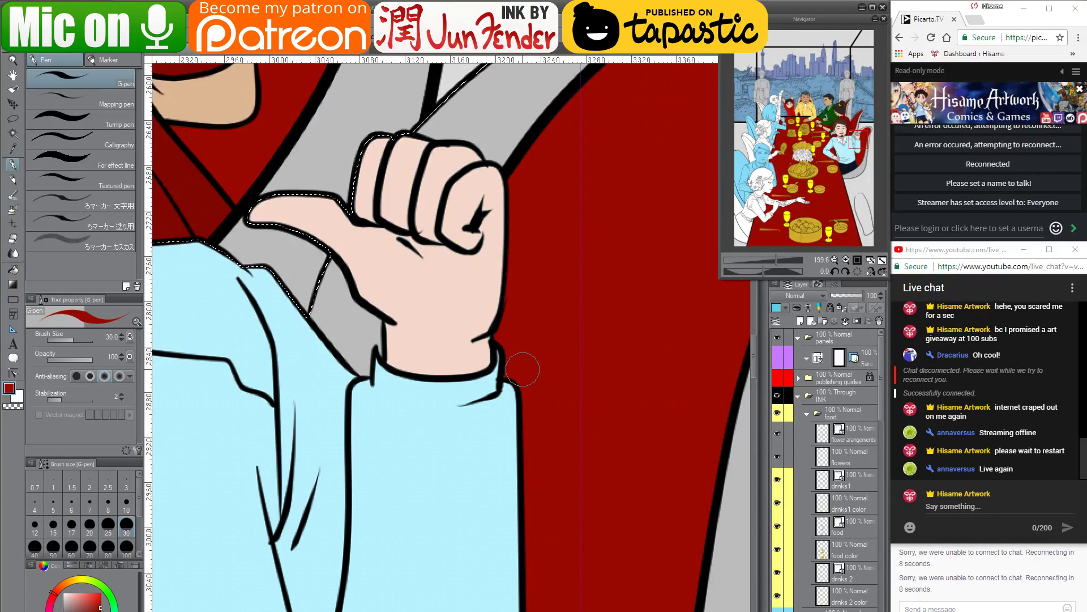
scroll(635, 359, down, 3)
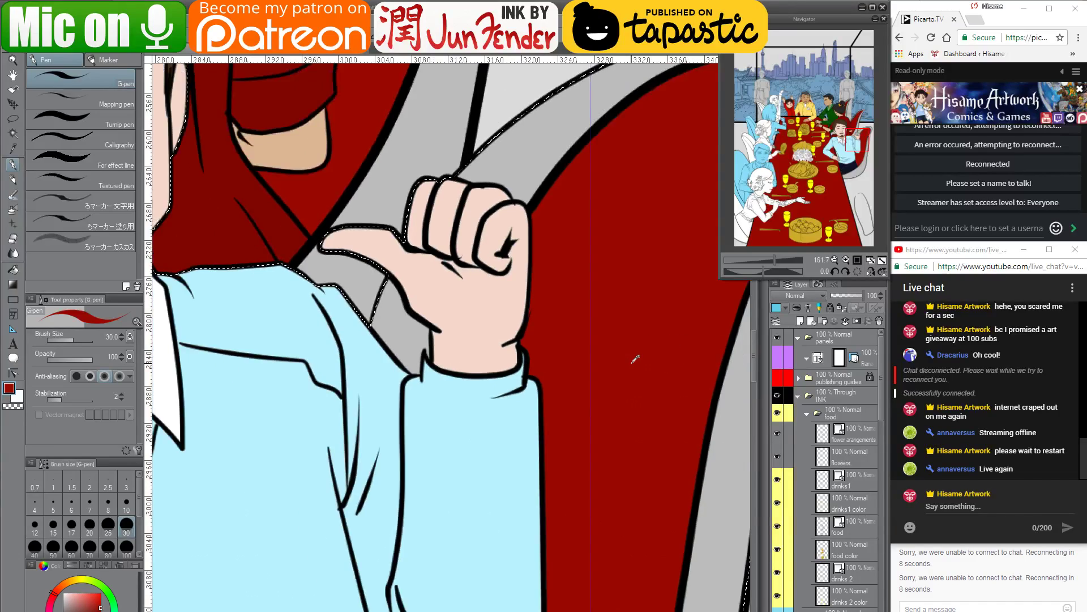
Sample the skin tone of Alfred's raised hand and touch up the hand near the wrist with the G-pen
scroll(552, 331, up, 2)
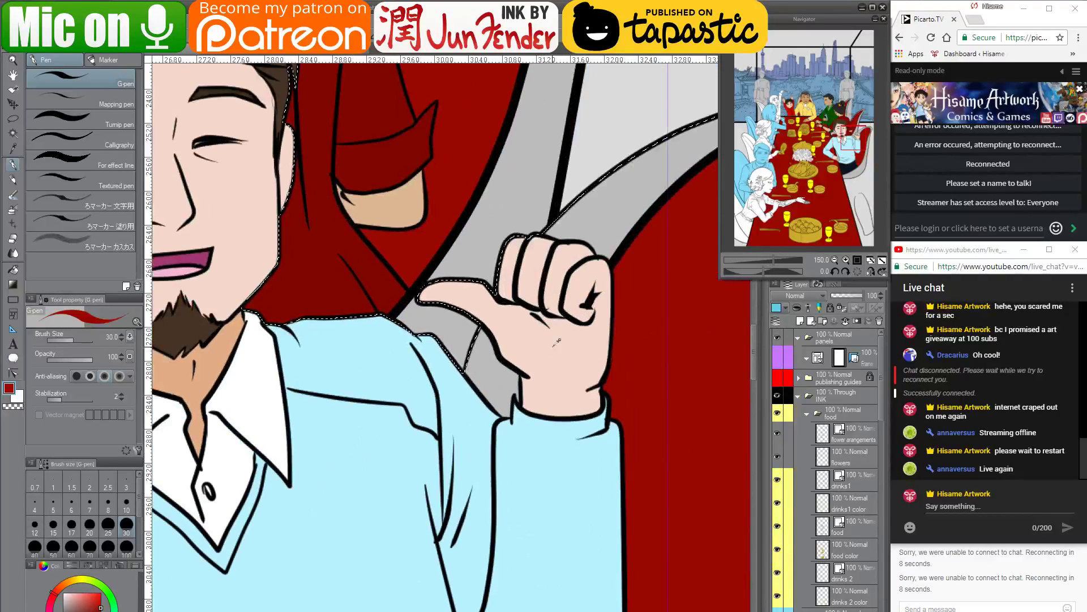
alt+click(553, 331)
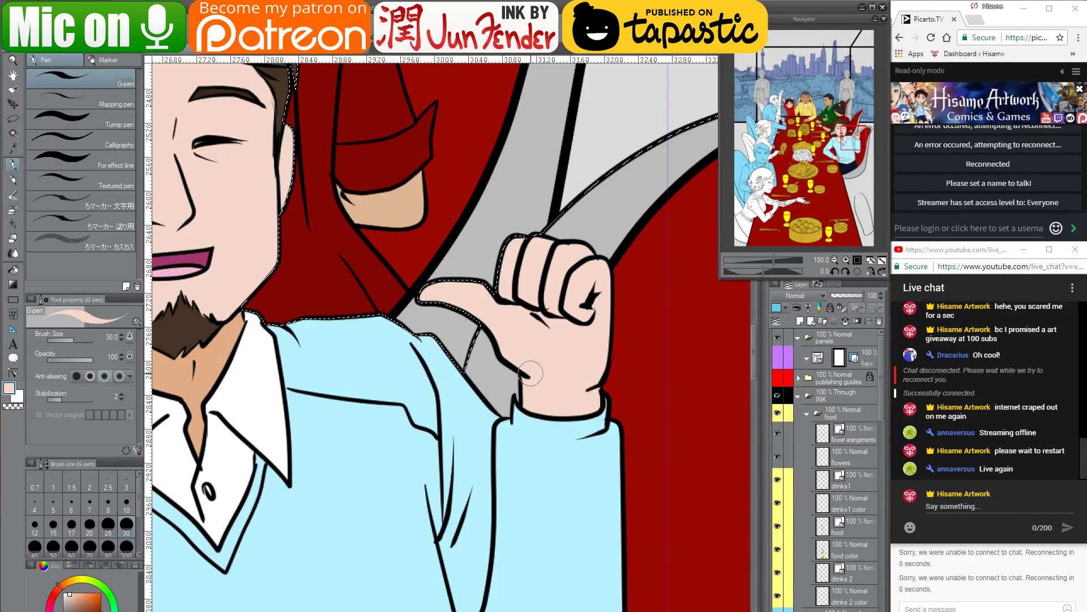
scroll(616, 356, down, 5)
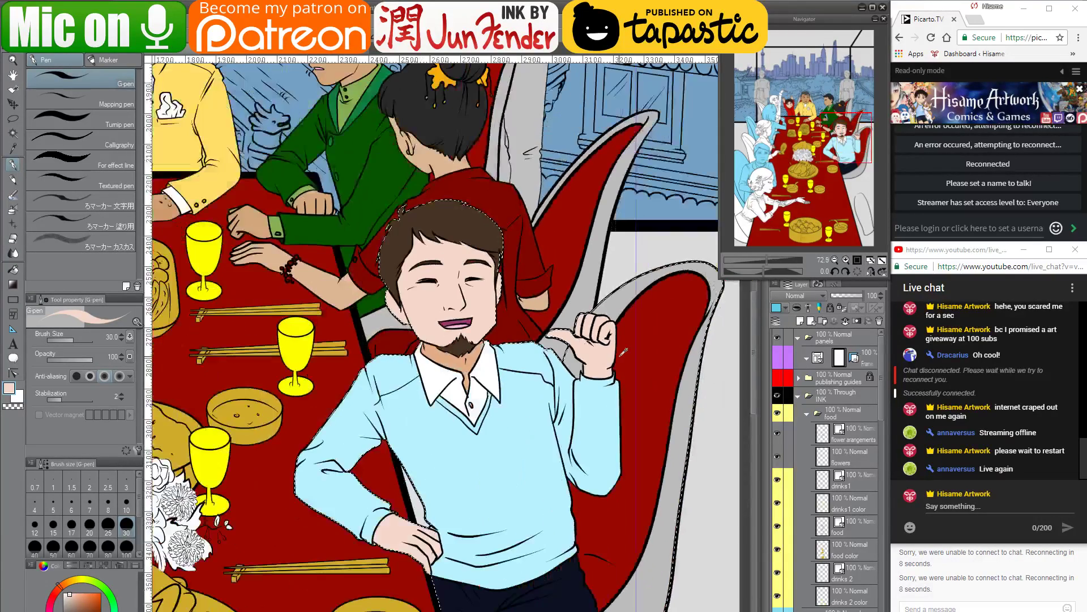
drag(666, 441, 629, 359)
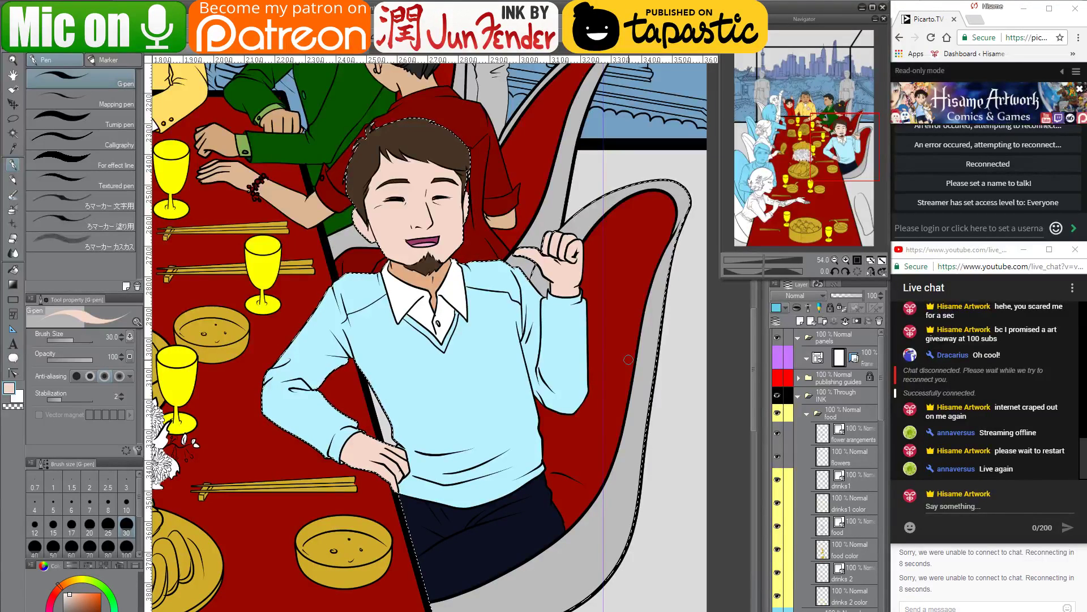
click(956, 509)
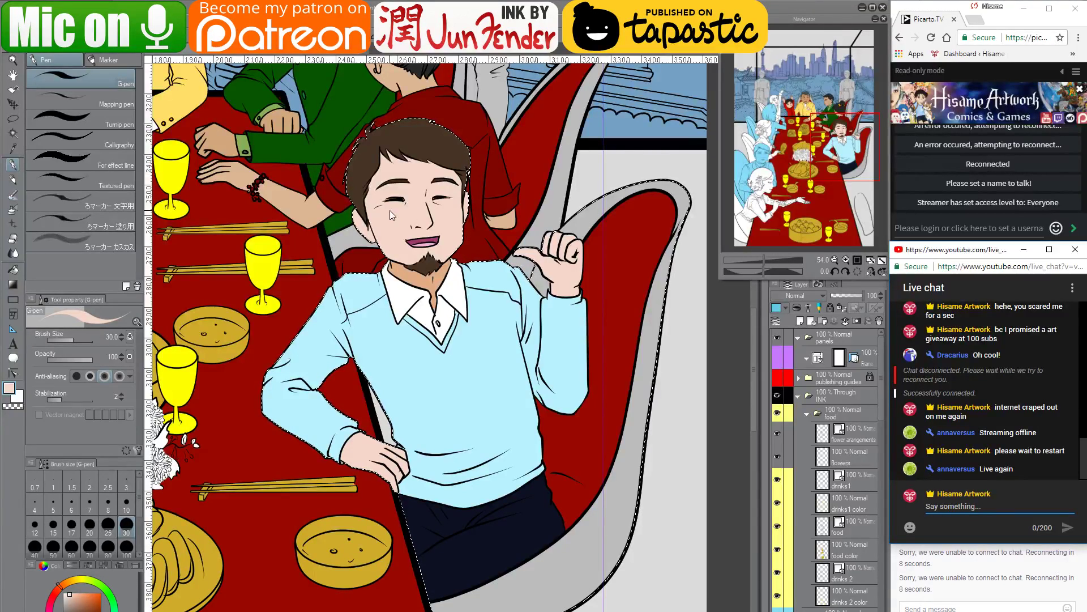
click(410, 218)
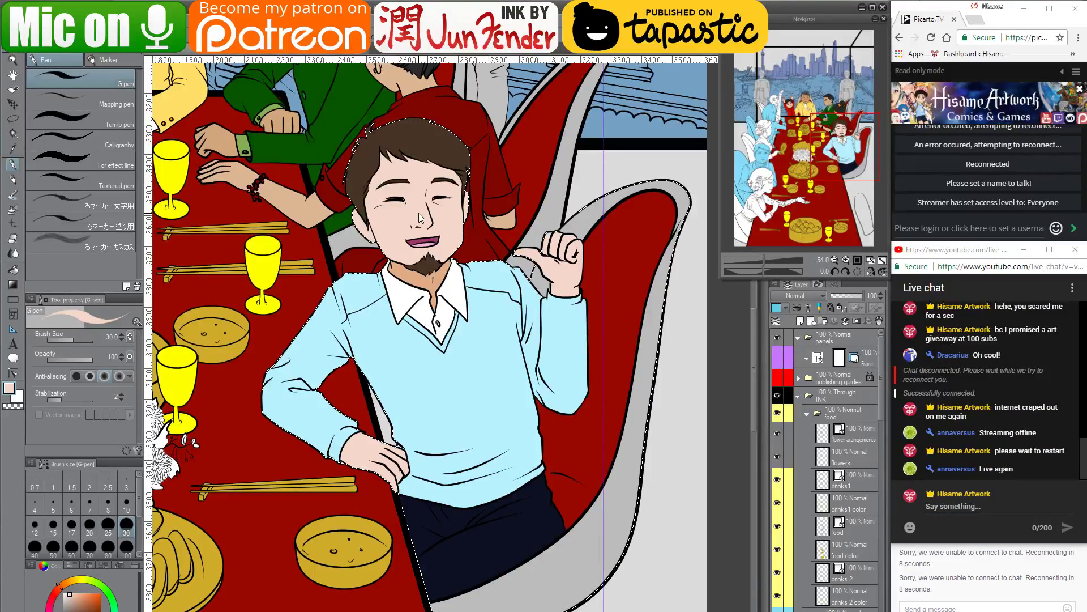
drag(419, 213, 475, 221)
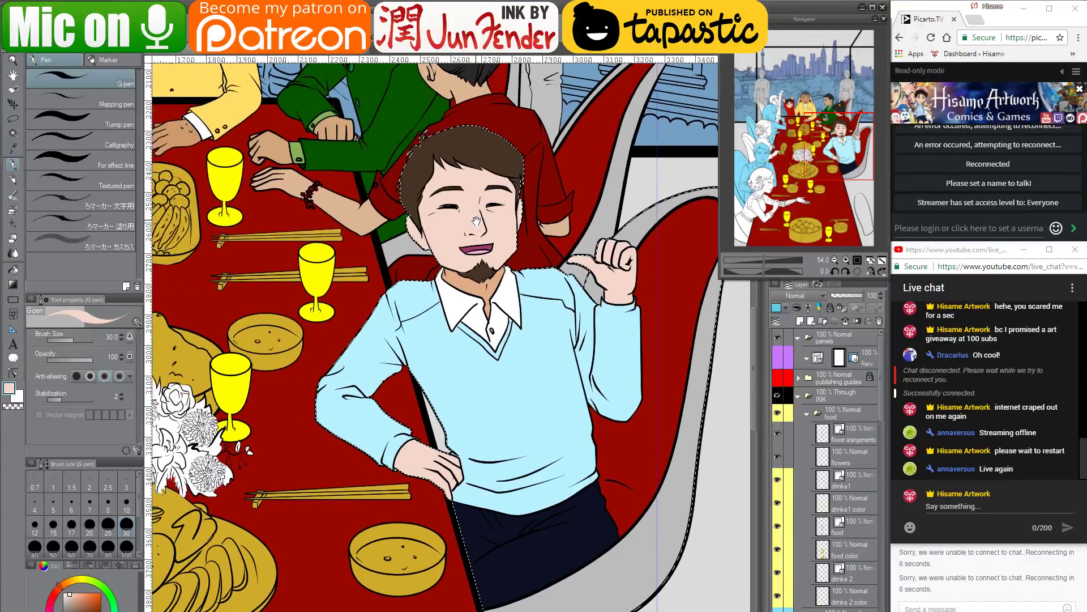
drag(510, 311, 538, 427)
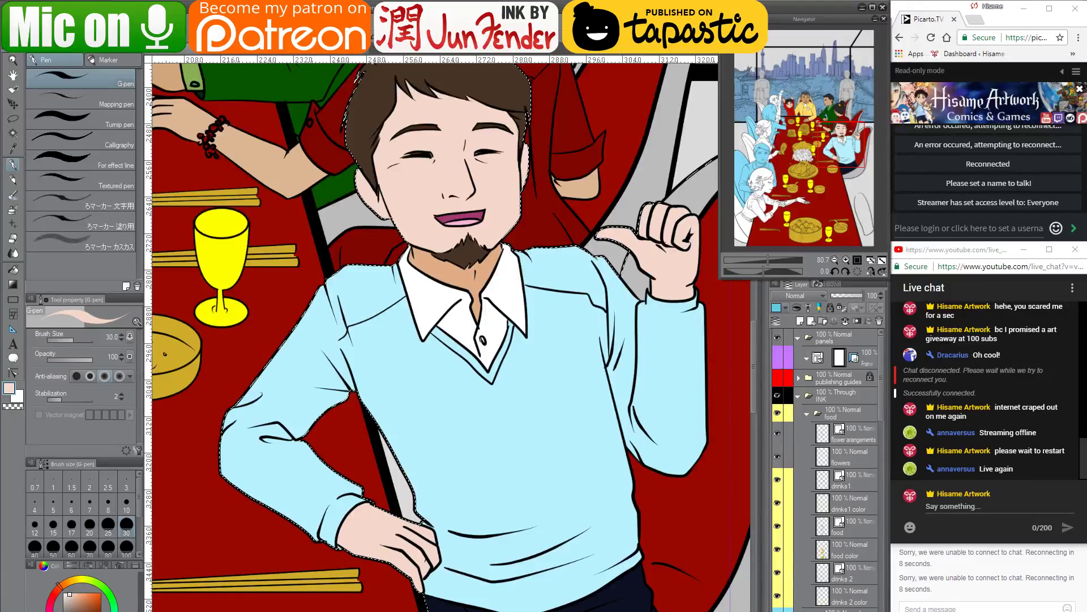
Switch to the browser and reopen the "dutch patterns" image results
key(alt+Tab)
key(ctrl+Tab)
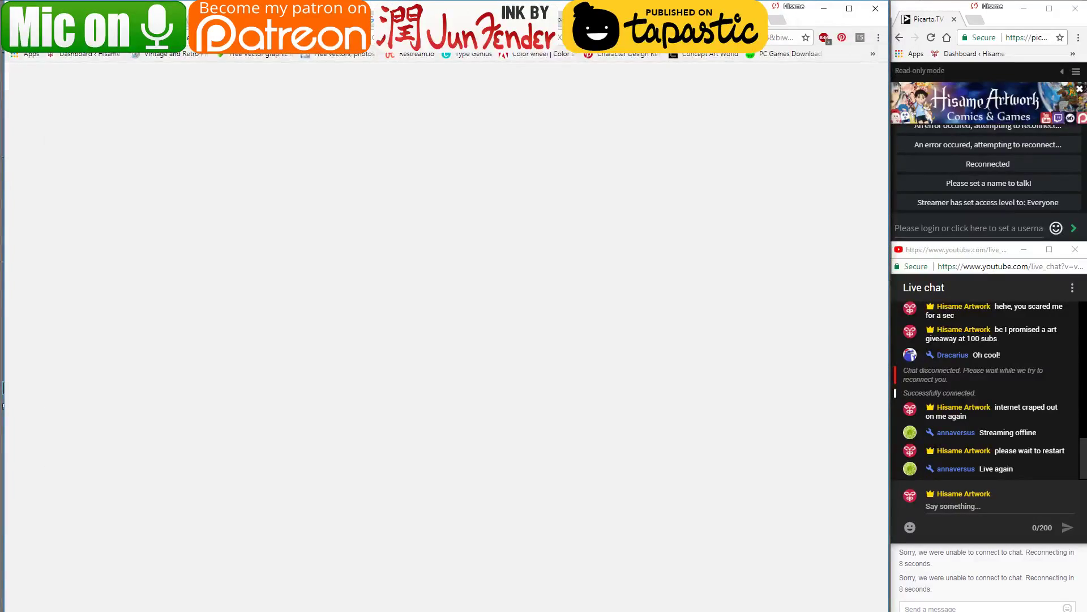
click(388, 19)
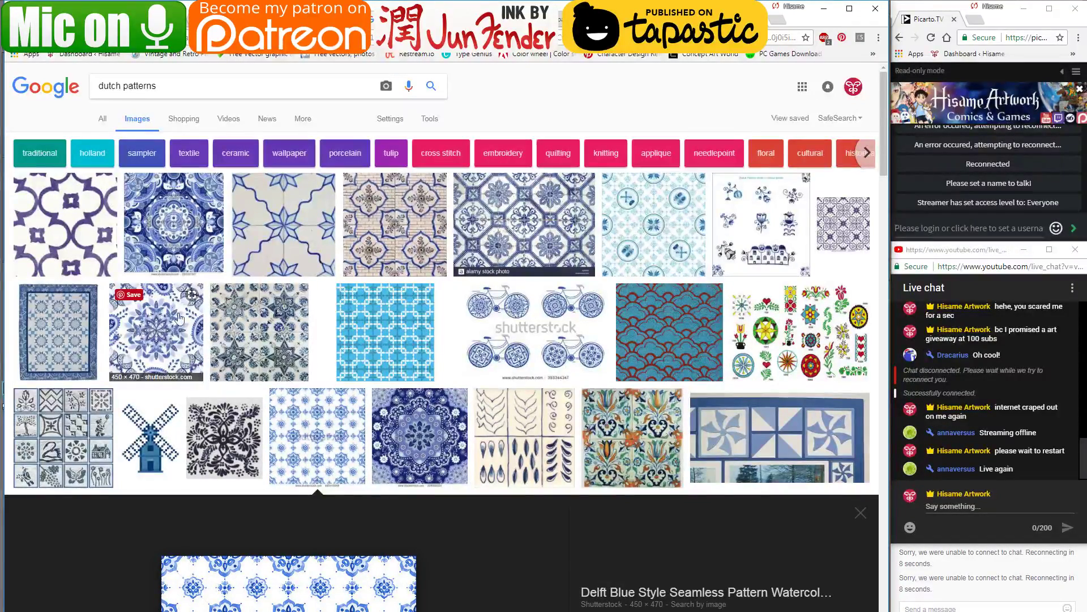
Preview the dark blue floral tile design from the Dutch pattern image results and return to the banquet scene
click(145, 210)
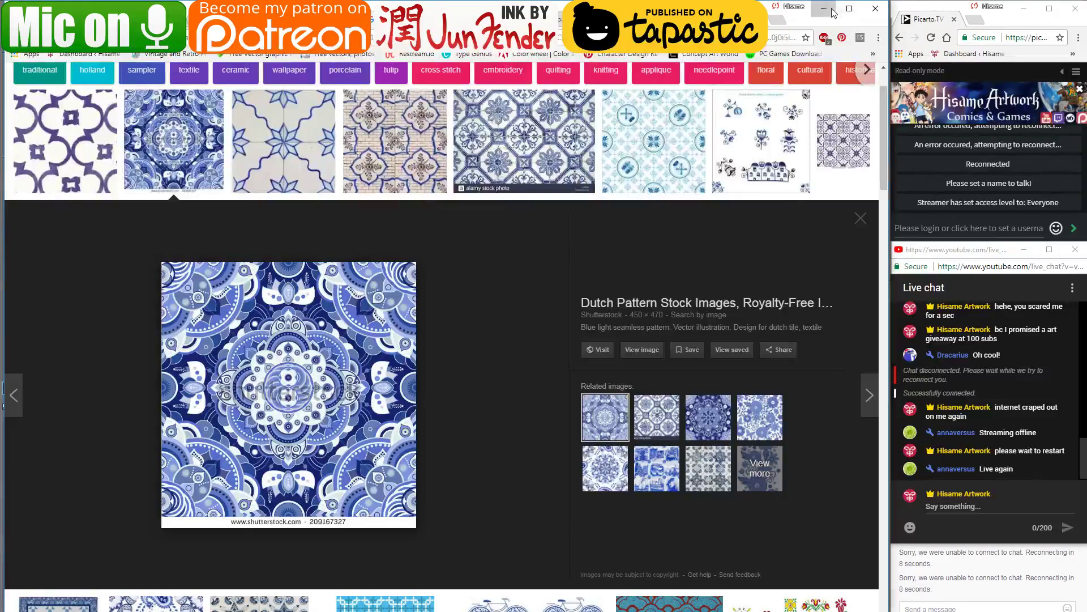
key(alt+Tab)
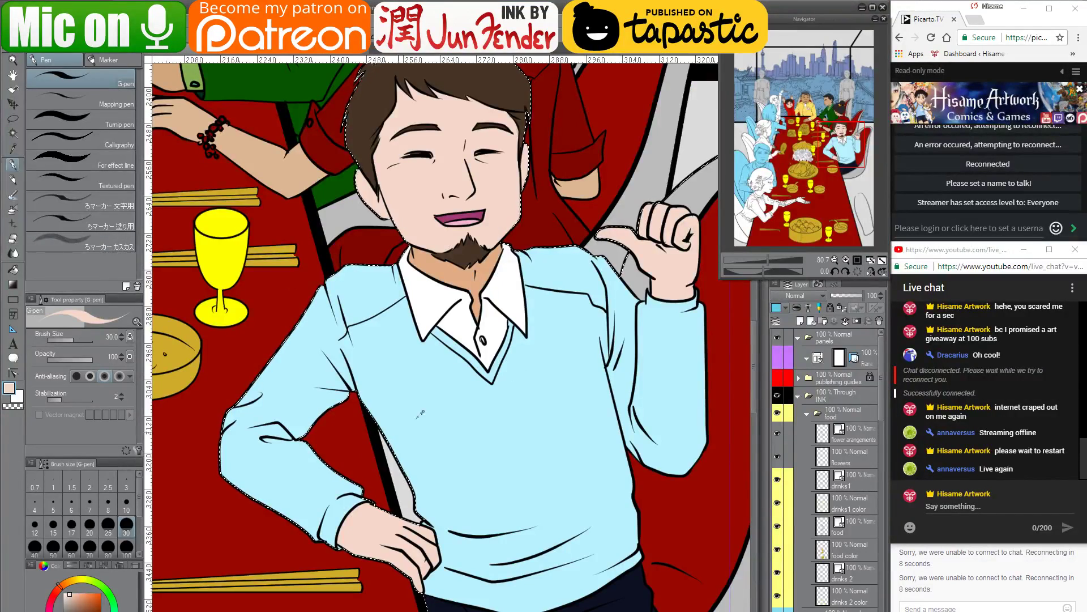
Sample Alfred's light blue sweater, shift it to a stronger medium blue and fill the sweater body and raised sleeve
alt+click(392, 404)
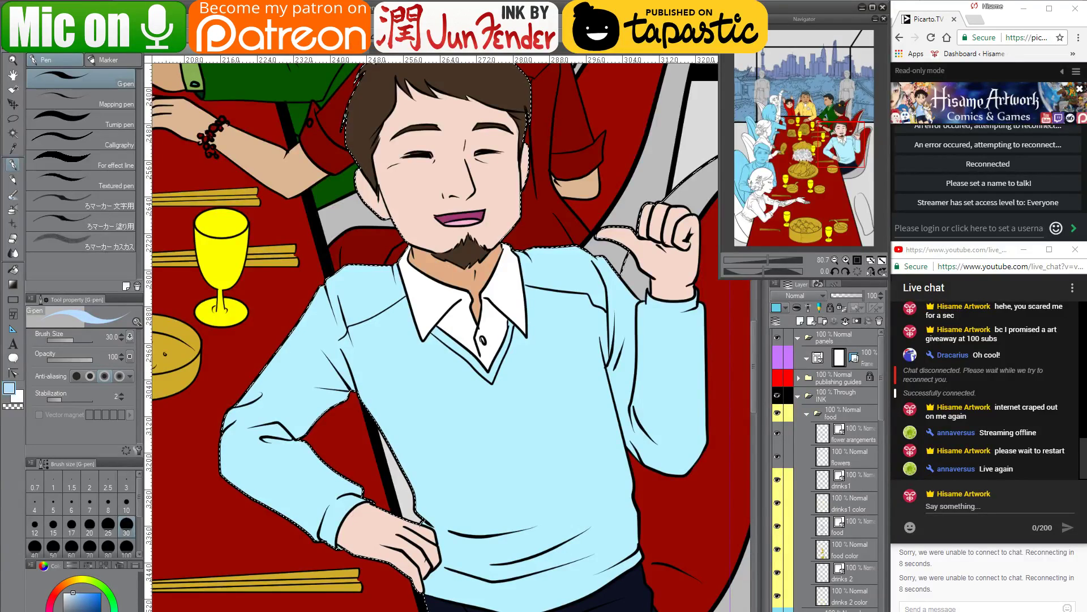
click(85, 593)
click(13, 269)
click(459, 430)
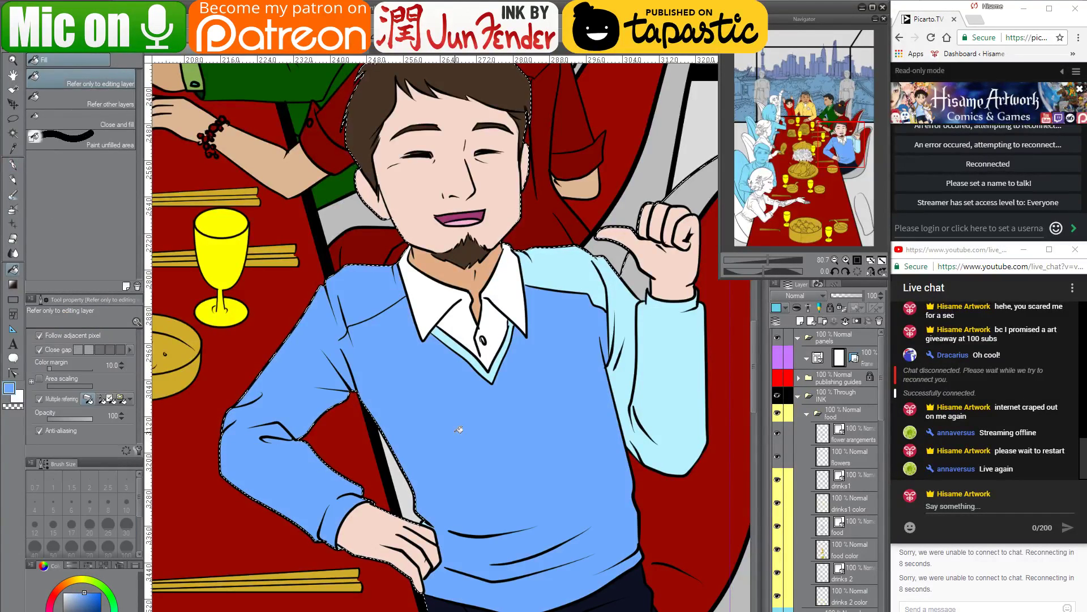
click(681, 402)
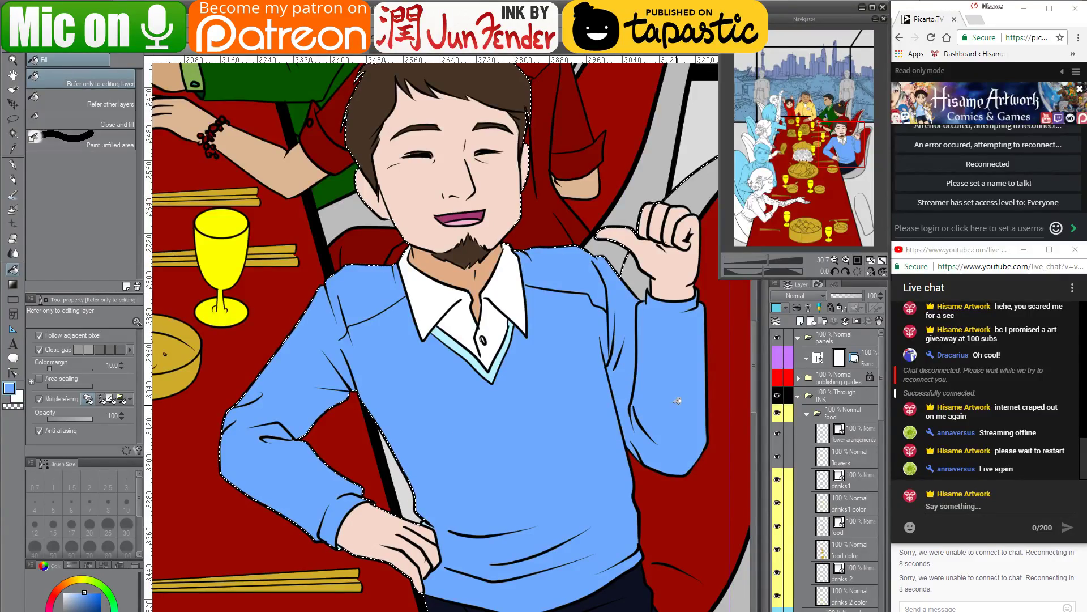
Show the Kenji ink and Kenji color layers and make Kenji color the active layer
scroll(522, 416, down, 3)
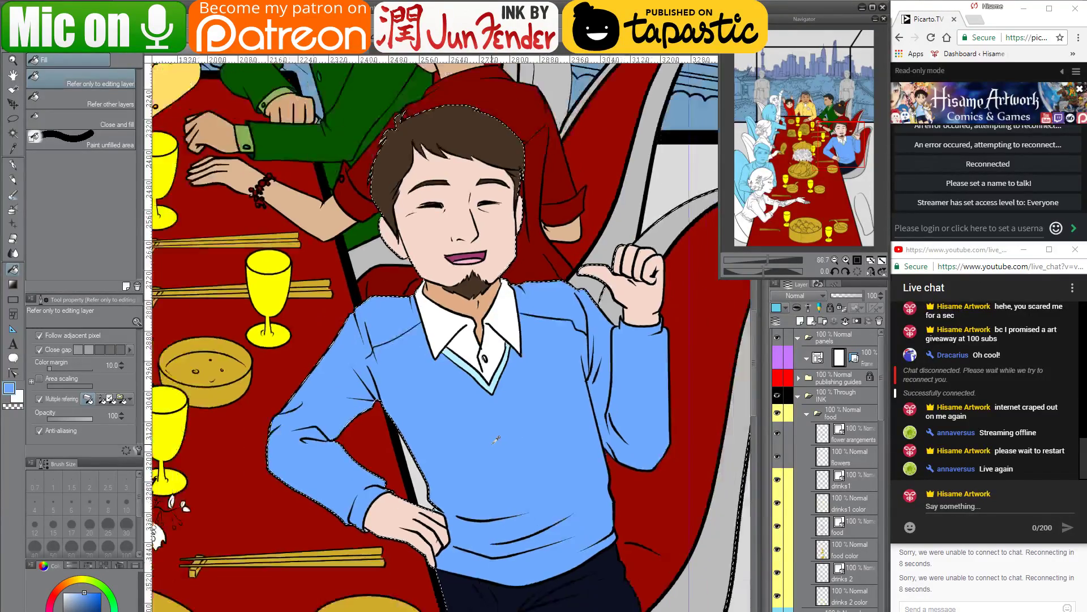
scroll(558, 447, down, 3)
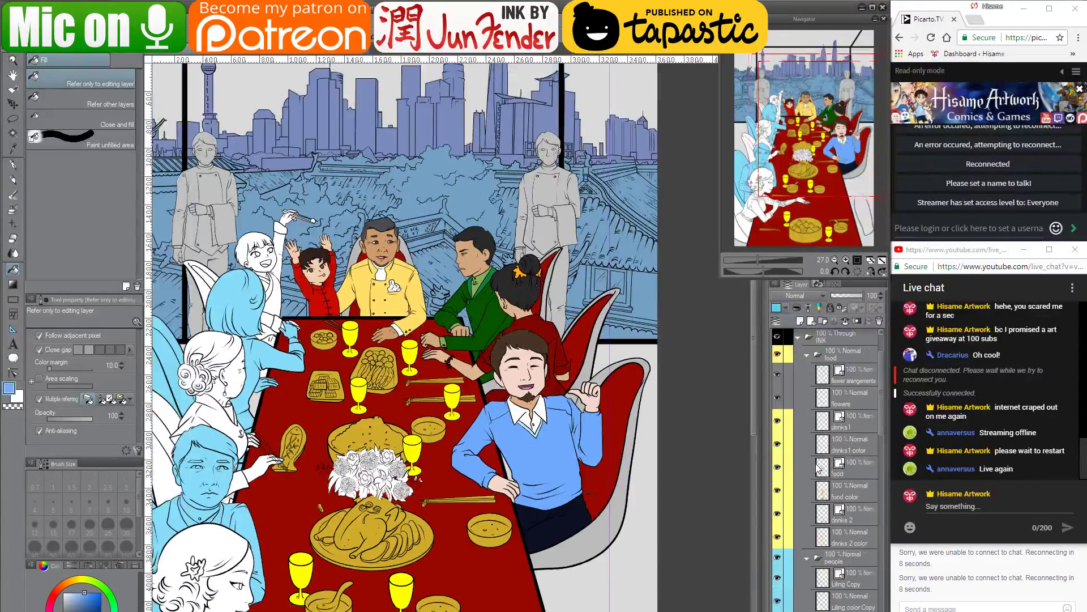
scroll(817, 466, down, 10)
scroll(817, 466, down, 4)
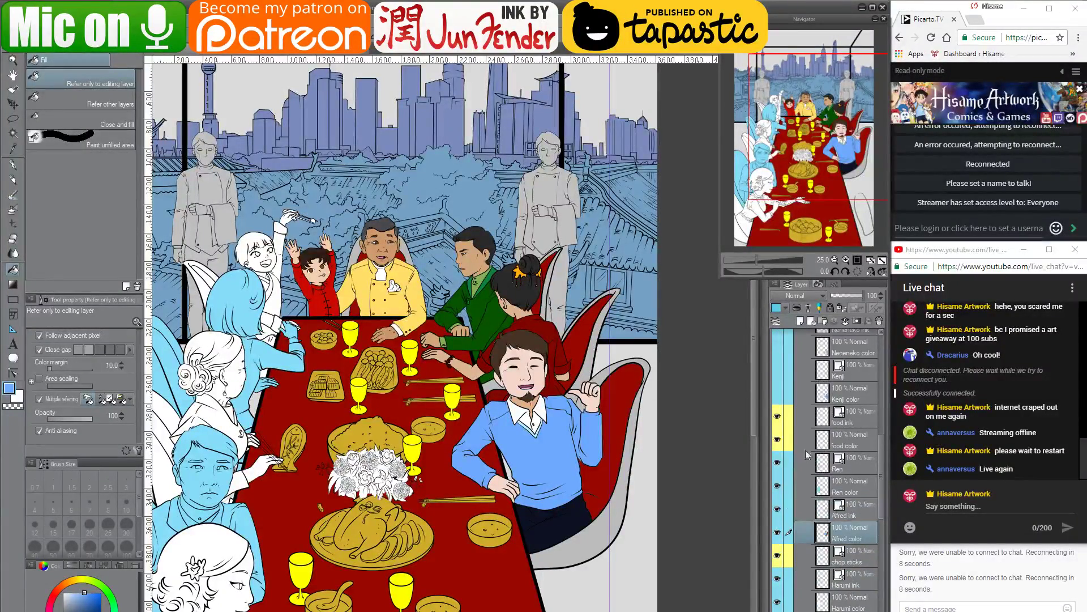
click(777, 369)
click(778, 392)
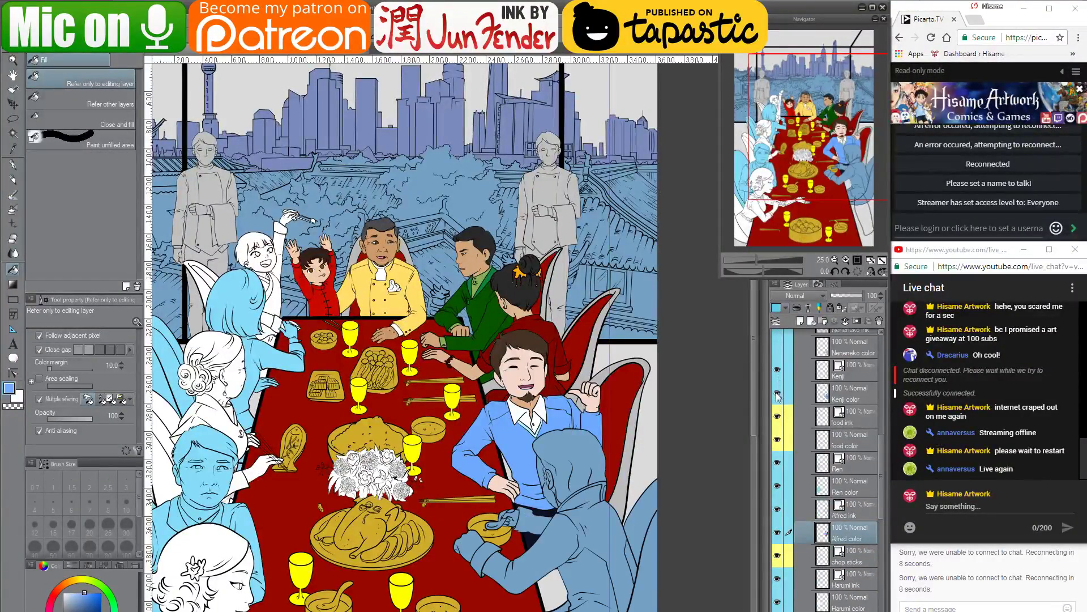
click(824, 397)
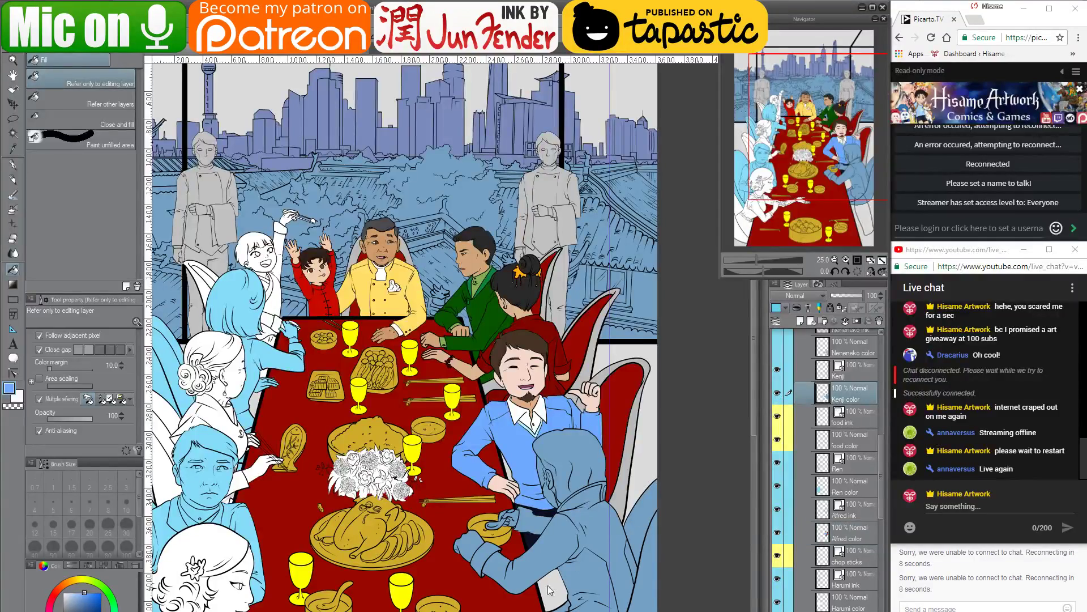
Hide the Neneneko layer overlapping Kenji, sample the grey of Alfred's chair and fill the outer back of Kenji's chair with it
drag(623, 569, 610, 507)
click(629, 547)
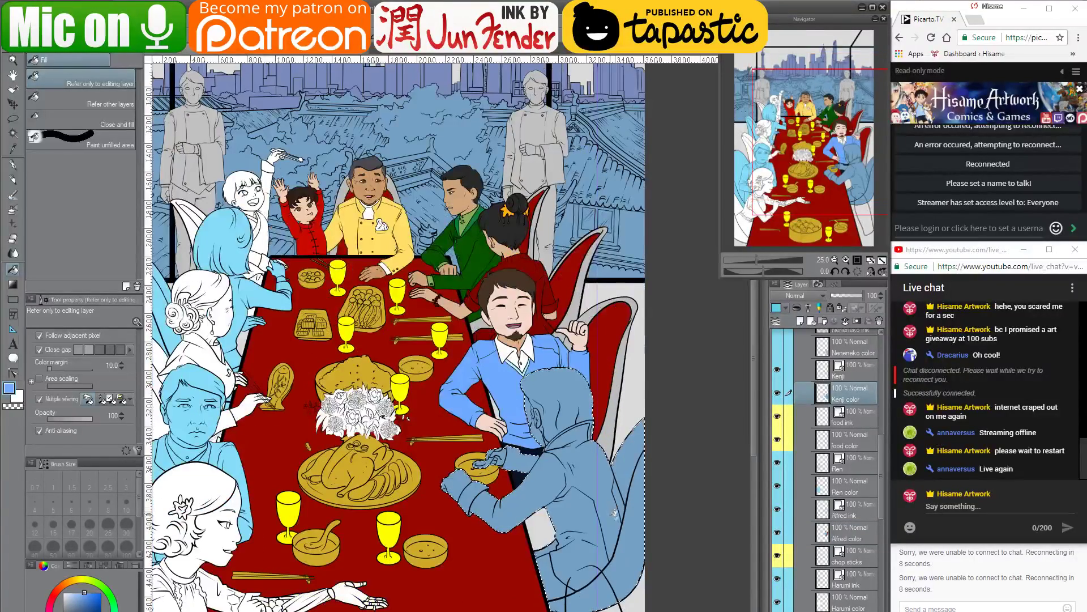
scroll(627, 551, up, 4)
drag(626, 573, 627, 498)
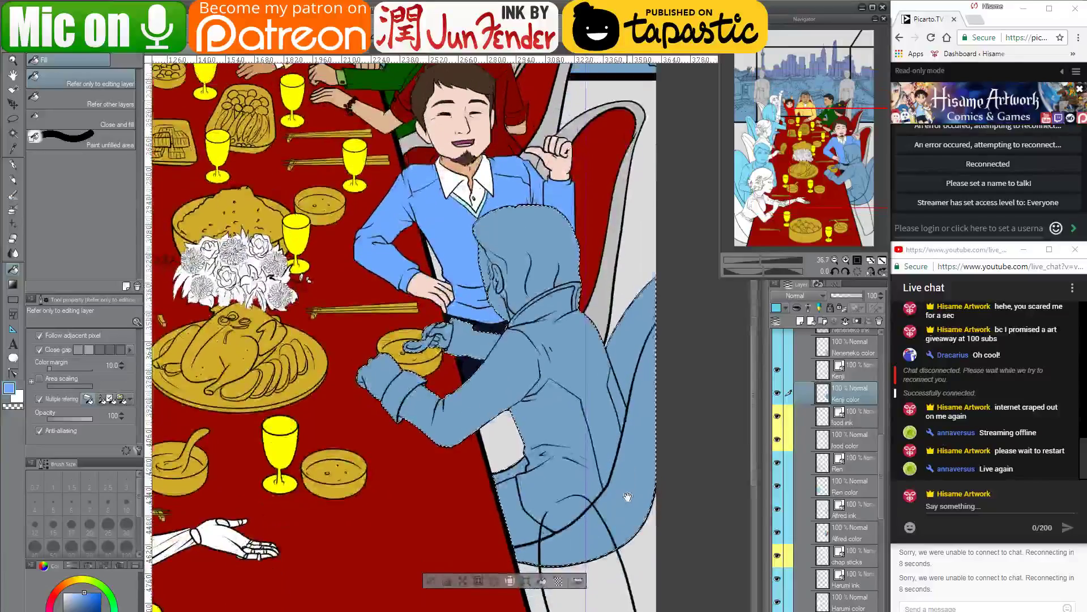
scroll(799, 387, up, 3)
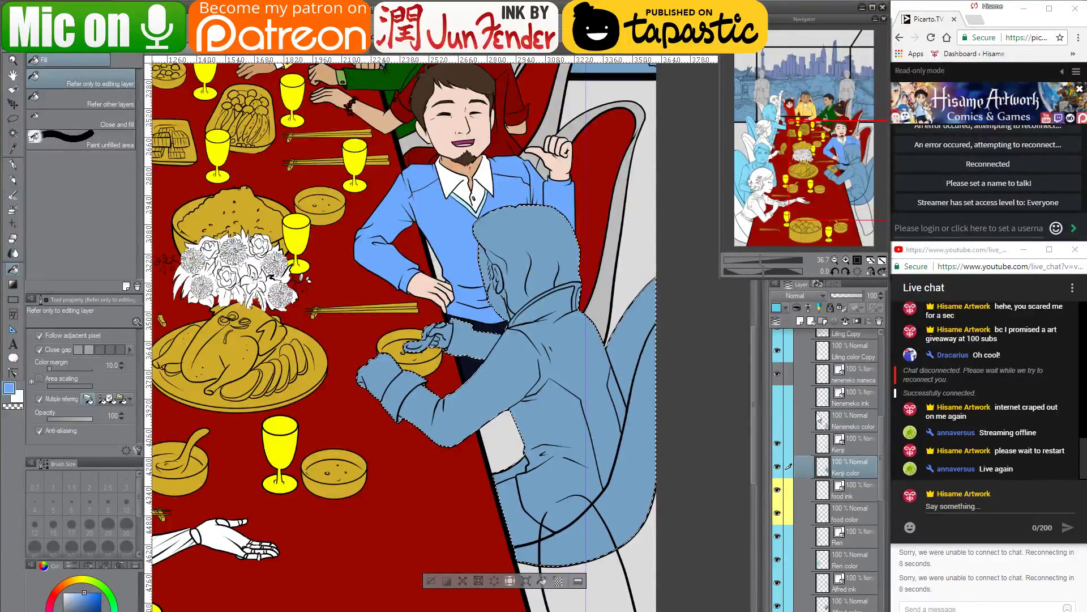
click(777, 374)
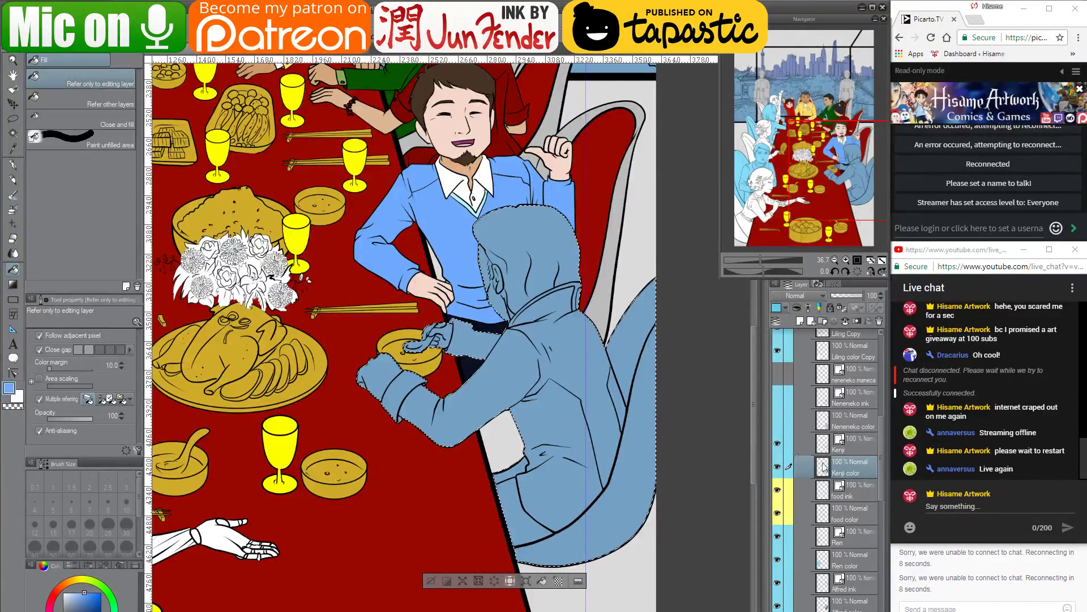
alt+click(596, 276)
click(640, 504)
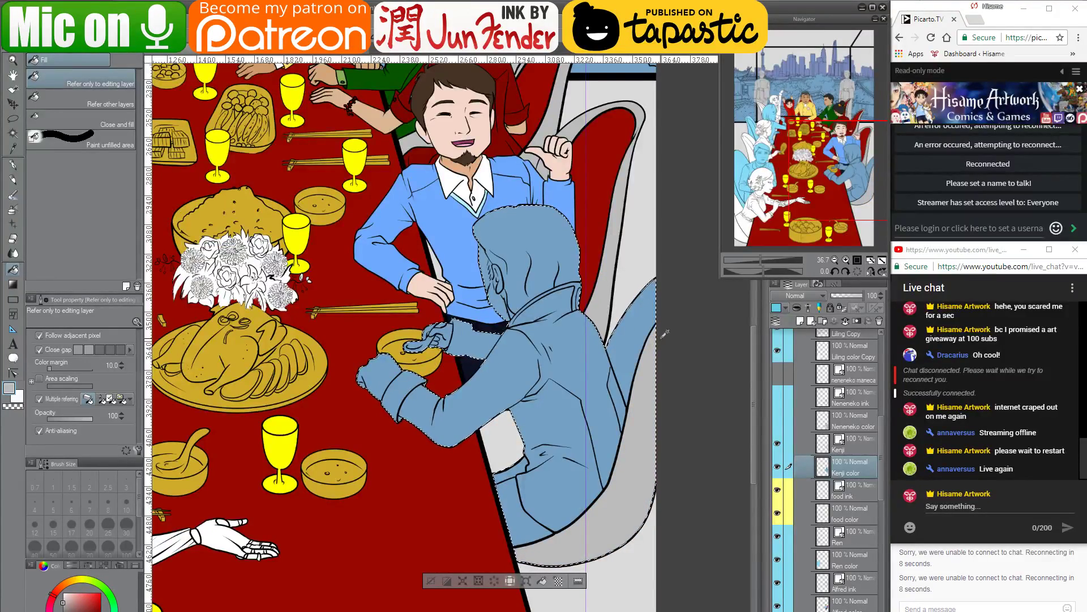
On the Kenji ink layer, draw the missing inner rim line of his chair in black with the G-pen at size 17
scroll(624, 338, up, 2)
scroll(623, 339, up, 3)
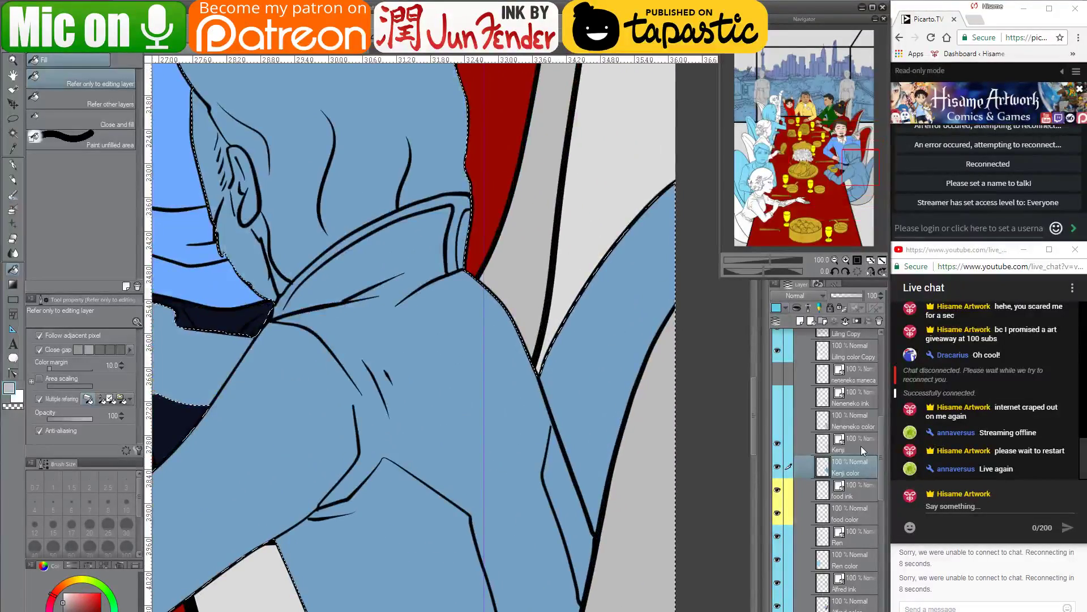
click(786, 437)
alt+click(264, 330)
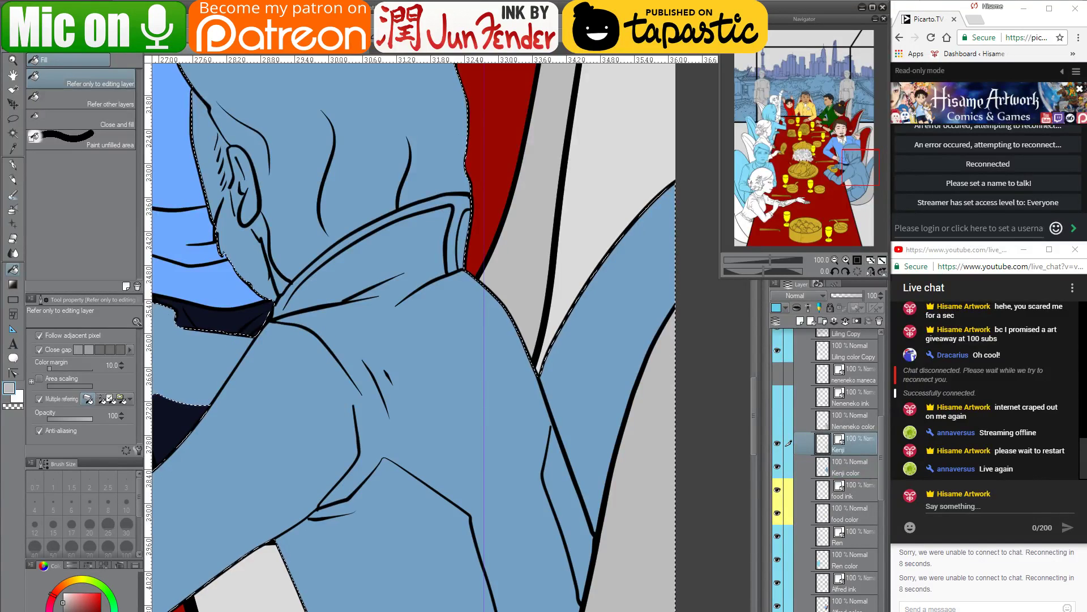
click(14, 170)
drag(633, 294, 571, 350)
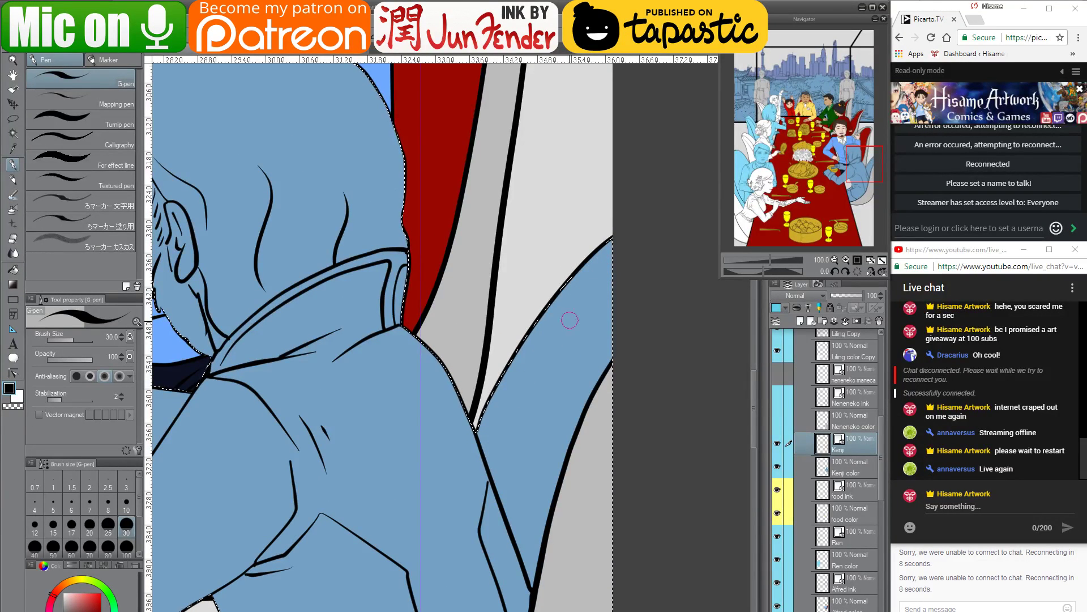
key(bracketleft)
key(bracketleft)
key(bracketleft)
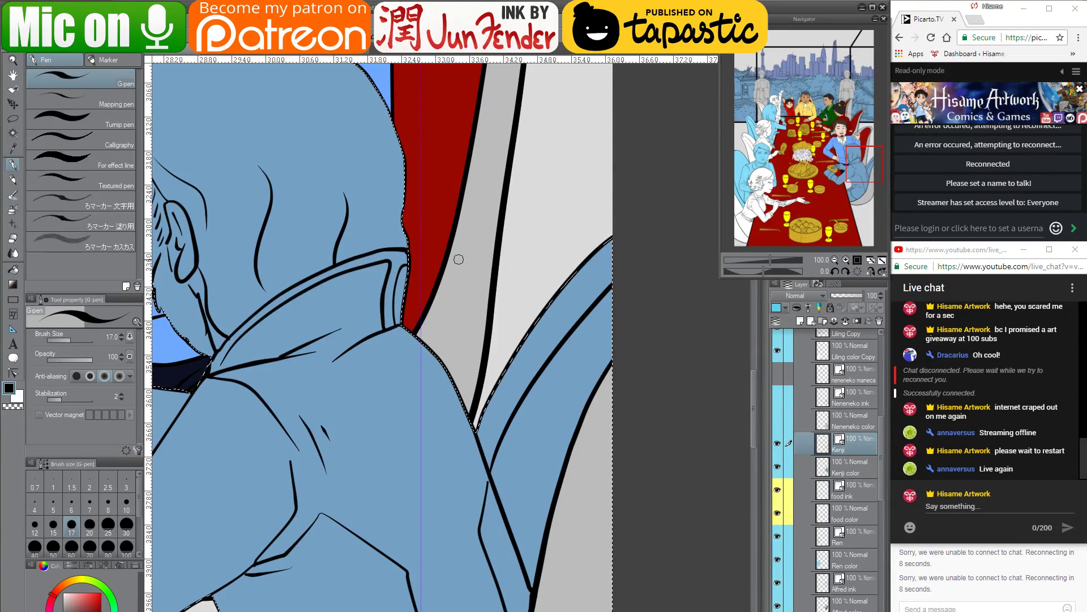
On the Kenji color layer, fill his chair's inner back and the seat area beside his waist dark red, and its rim grey
alt+click(434, 193)
click(13, 270)
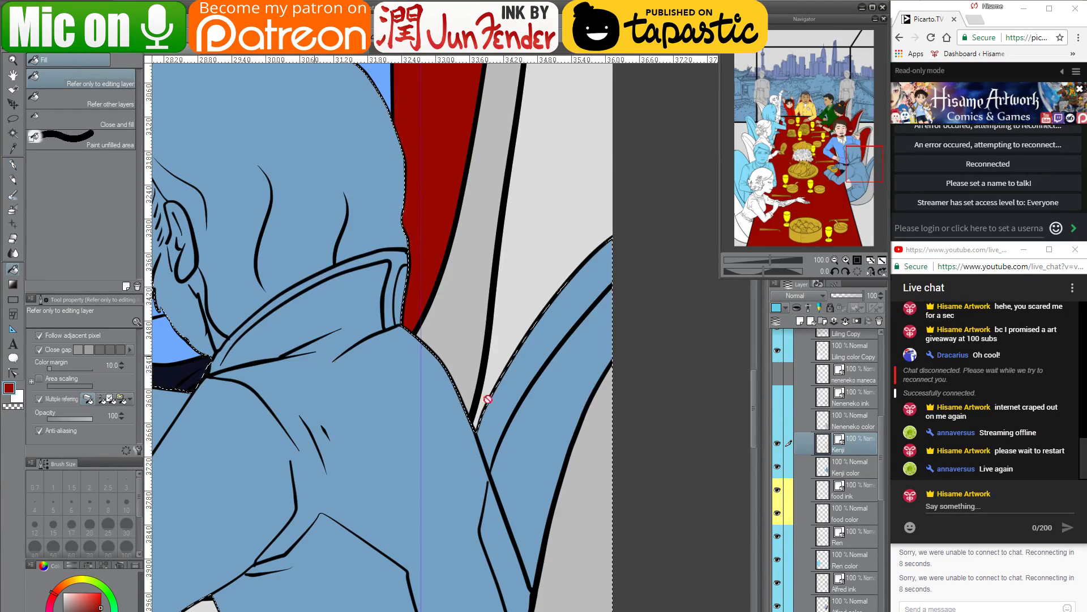
click(817, 469)
click(554, 402)
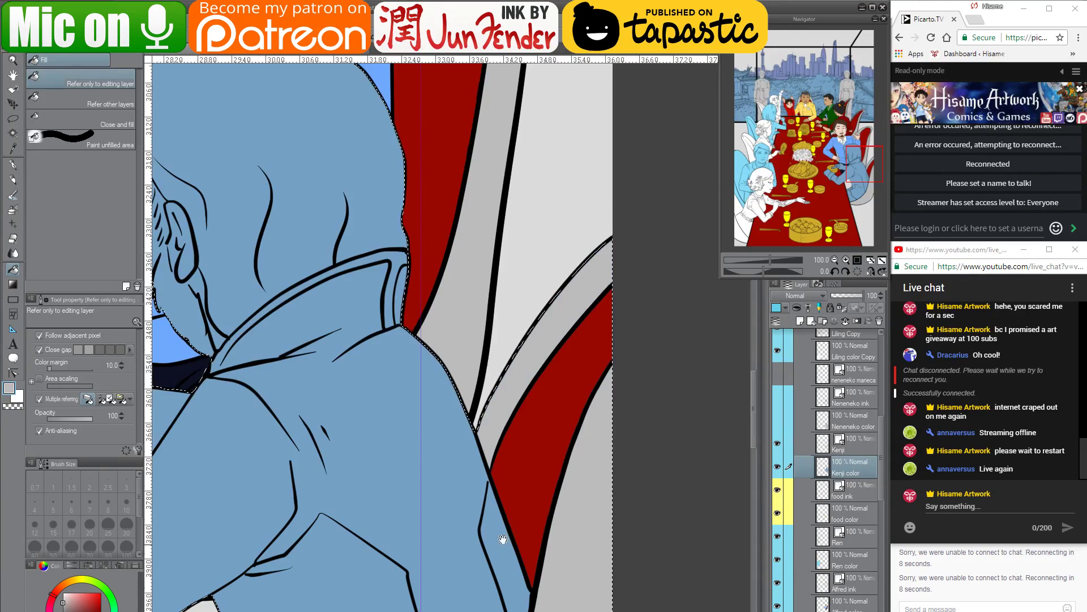
drag(504, 541, 595, 255)
alt+click(619, 228)
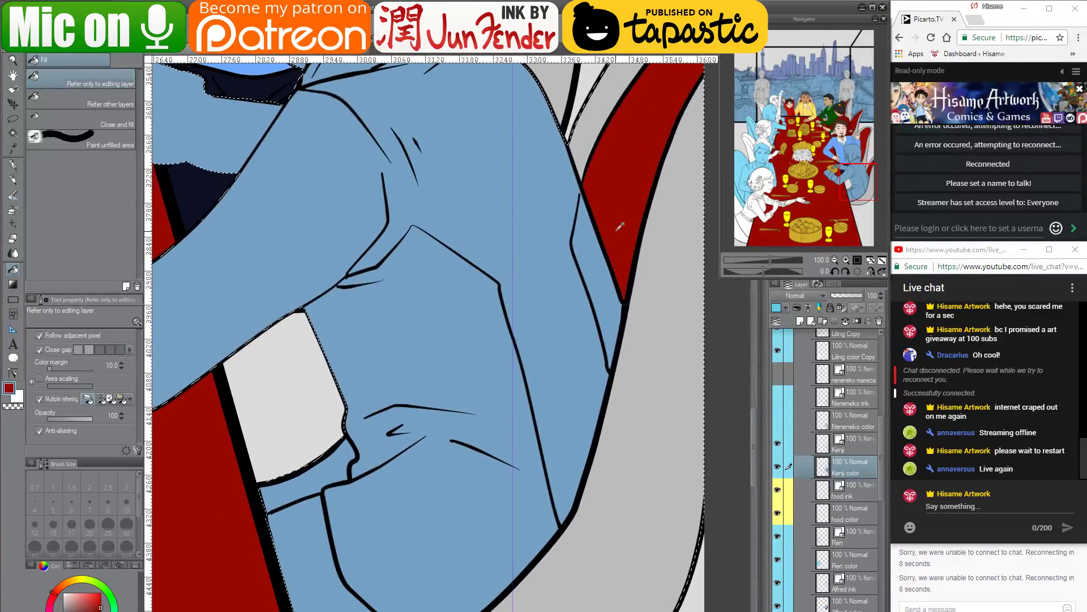
click(331, 471)
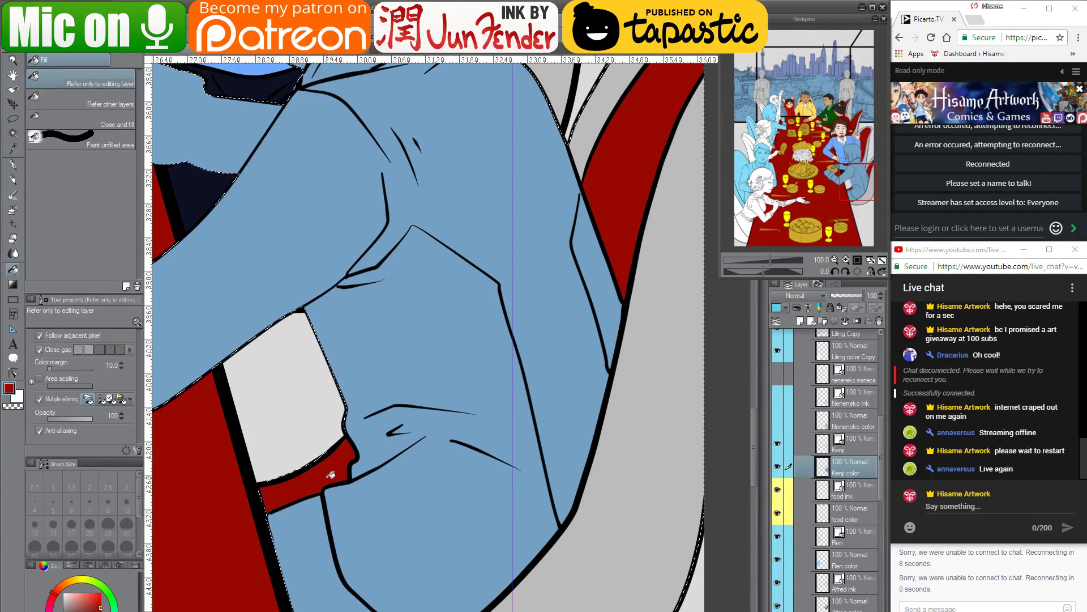
Sample Alfred's brown hair, adjust it to a greyer dark brown and fill Kenji's hair with it
drag(477, 205, 518, 367)
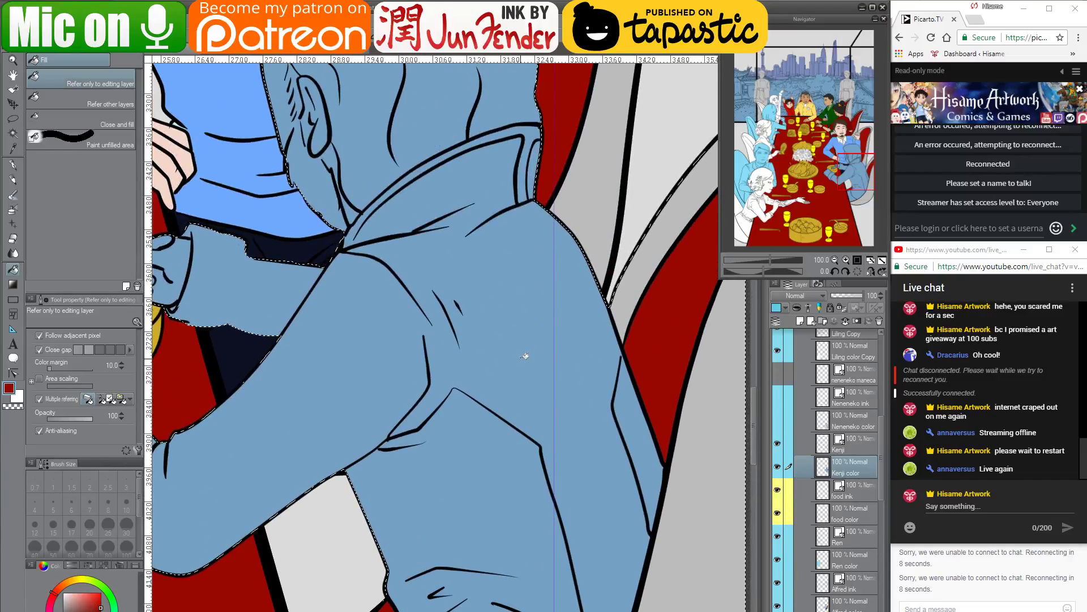
scroll(525, 354, down, 5)
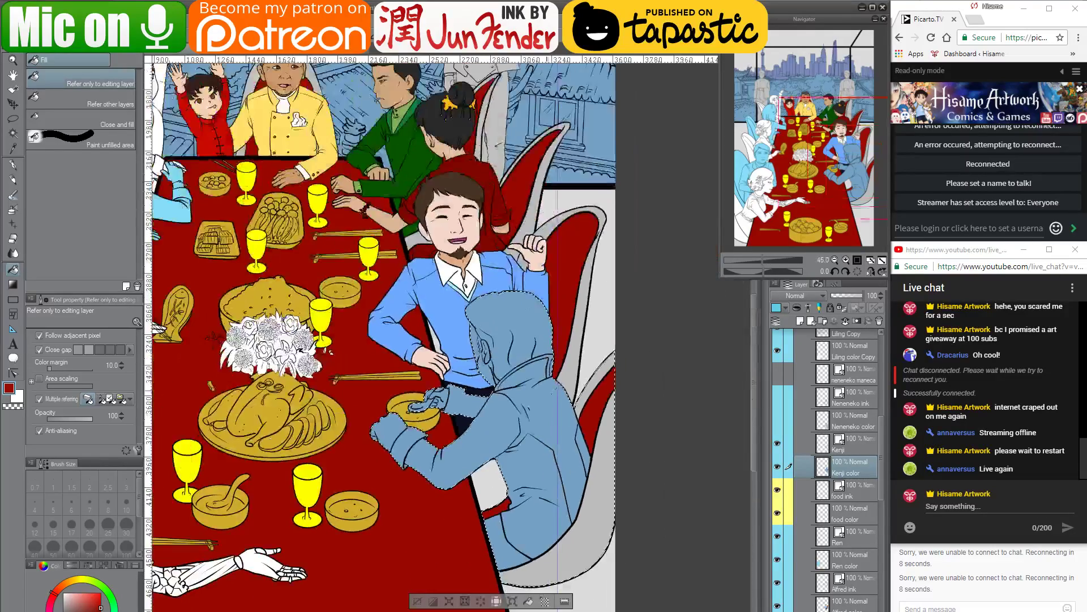
drag(529, 352, 537, 355)
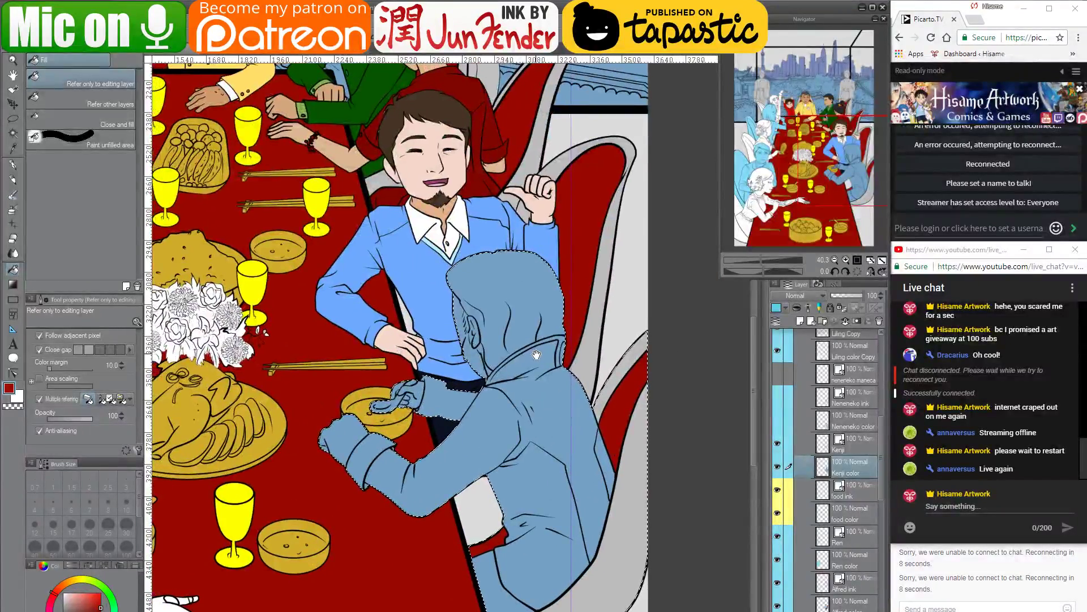
alt+click(428, 111)
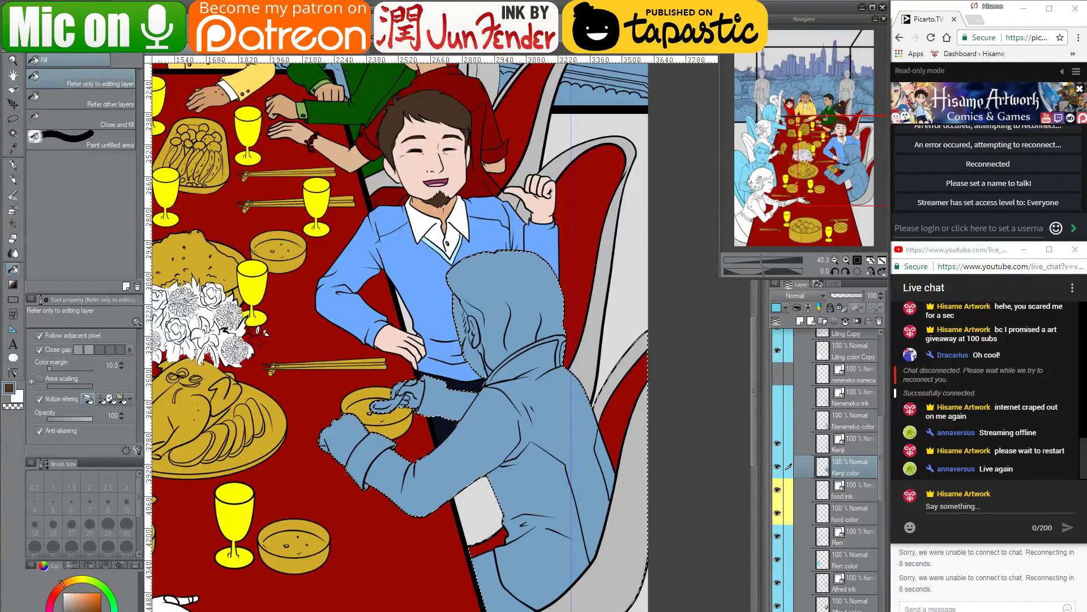
click(513, 299)
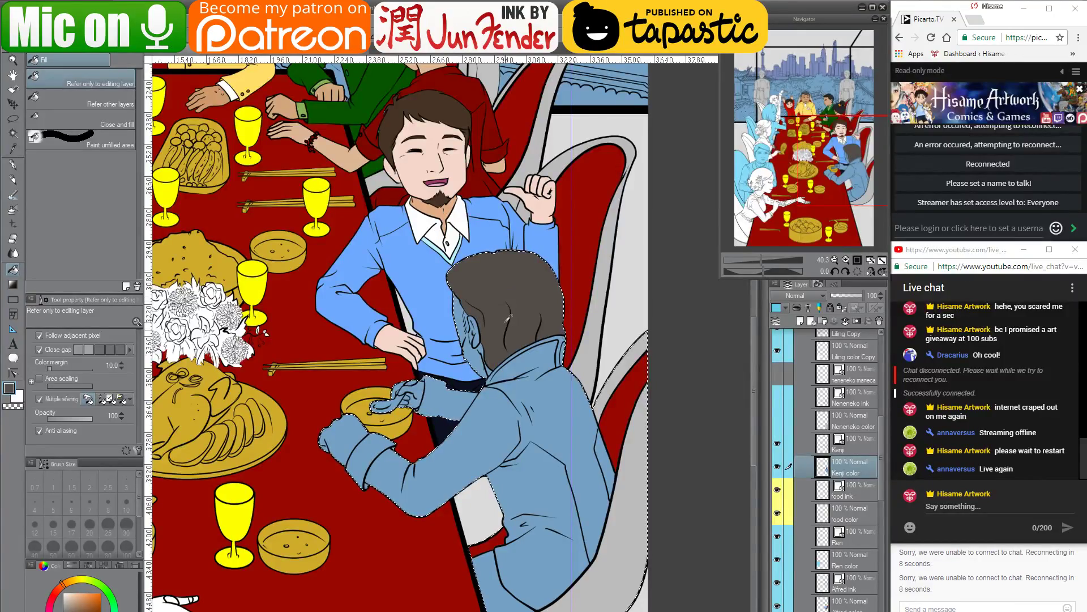
scroll(514, 294, up, 4)
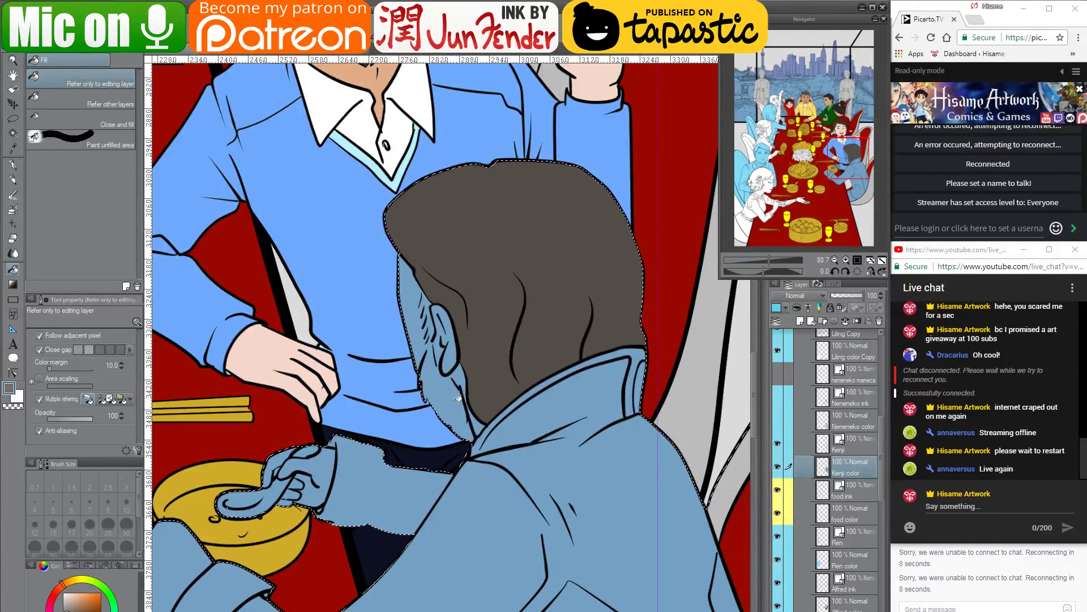
Paint the beard along the jaw of the man in the foreground grey-brown with the G-pen at size 30
scroll(511, 367, up, 1)
scroll(445, 383, up, 3)
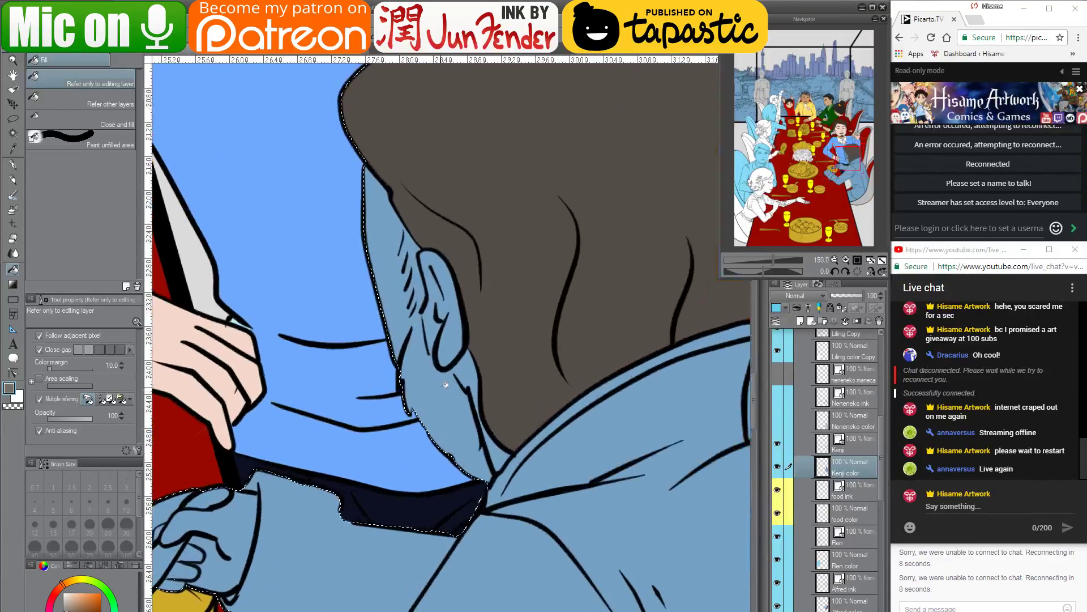
click(13, 165)
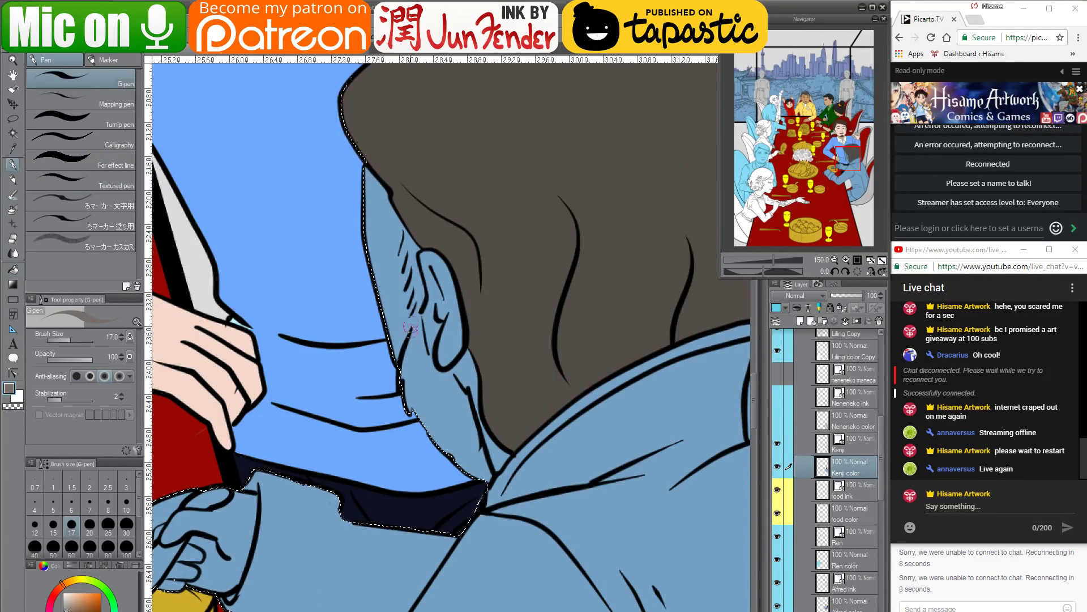
key(bracketright)
key(bracketright)
key(bracketright)
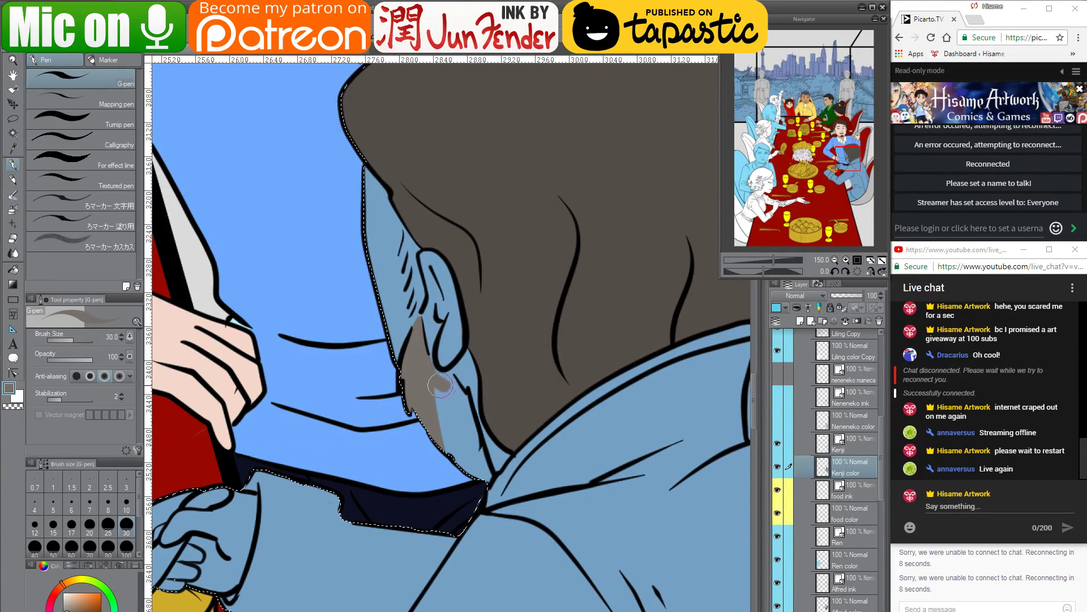
mouse_move(430, 367)
mouse_down()
mouse_move(482, 480)
mouse_move(469, 426)
mouse_move(474, 460)
mouse_move(447, 448)
mouse_up()
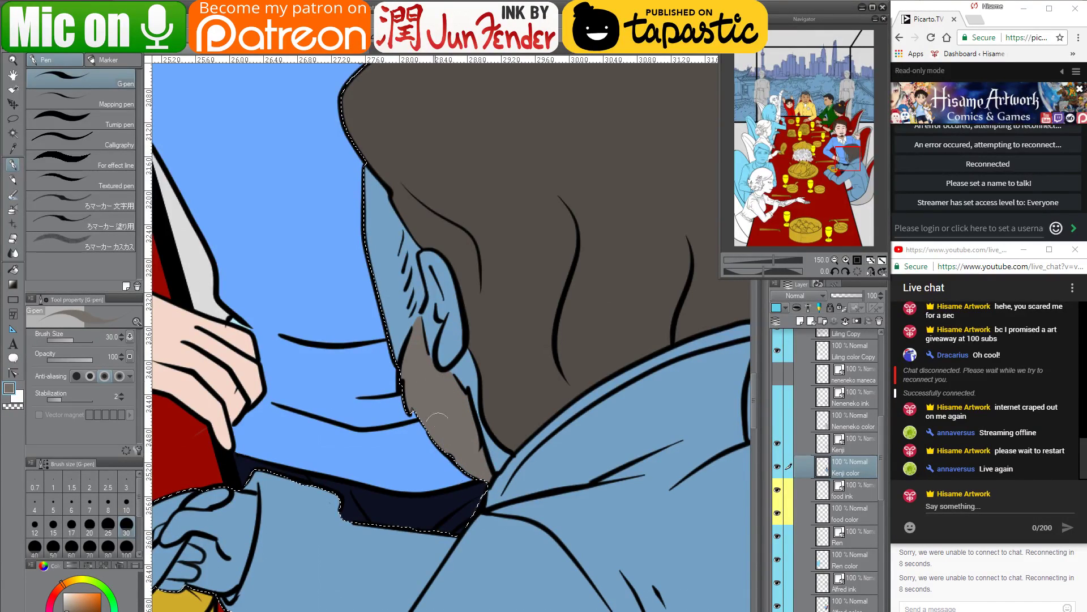
Paint the side of the bearded man's face and his ear in a light skin tone
drag(486, 284, 514, 400)
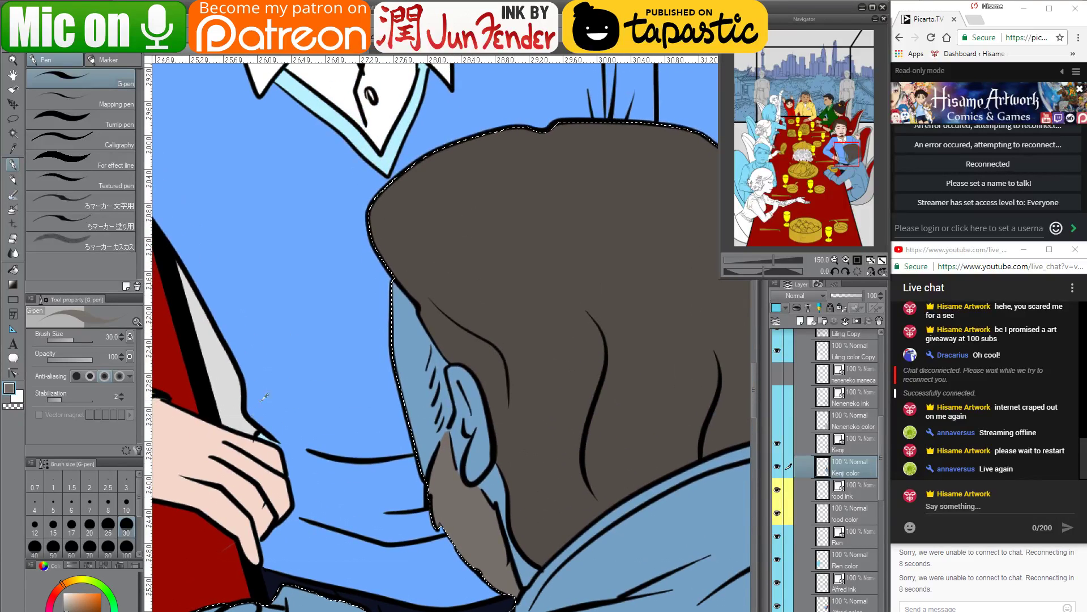
mouse_move(404, 327)
mouse_down()
mouse_move(409, 405)
mouse_move(397, 289)
mouse_move(435, 385)
mouse_move(413, 324)
mouse_move(446, 365)
mouse_move(411, 491)
mouse_move(441, 413)
mouse_move(428, 383)
mouse_move(413, 435)
mouse_move(413, 389)
mouse_move(458, 418)
mouse_move(449, 427)
mouse_move(468, 473)
mouse_move(478, 458)
mouse_move(469, 436)
mouse_move(483, 460)
mouse_move(455, 370)
mouse_move(466, 374)
mouse_move(475, 432)
mouse_move(447, 471)
mouse_move(447, 424)
mouse_move(438, 487)
mouse_move(449, 430)
mouse_move(470, 507)
mouse_move(447, 427)
mouse_move(473, 499)
mouse_up()
Sample the beard colour and paint lighter grey-brown strands into the short hair around and behind the ear
alt+click(447, 444)
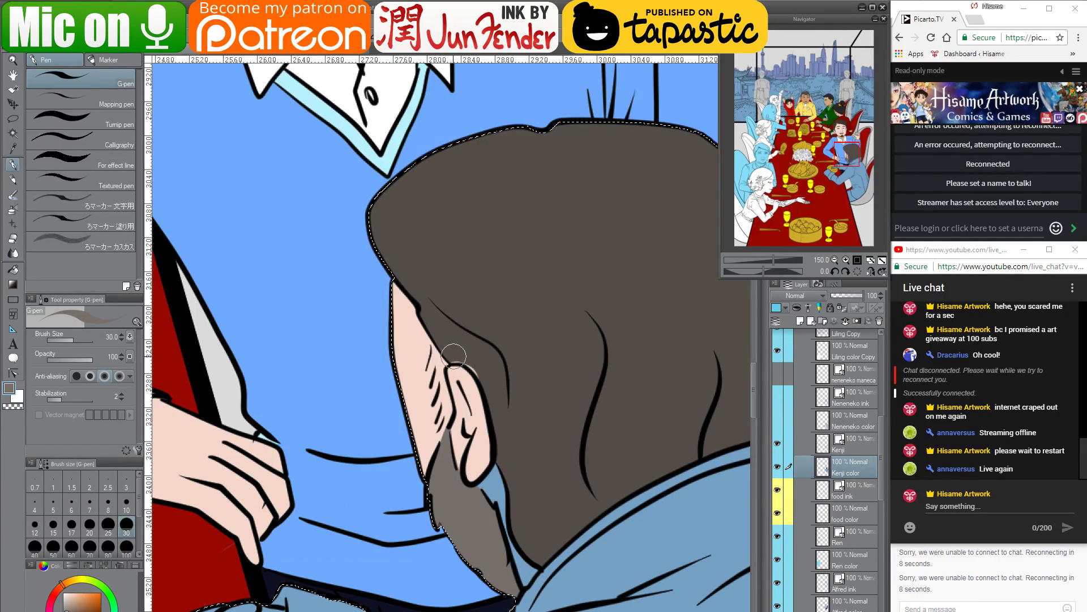
drag(450, 356, 491, 375)
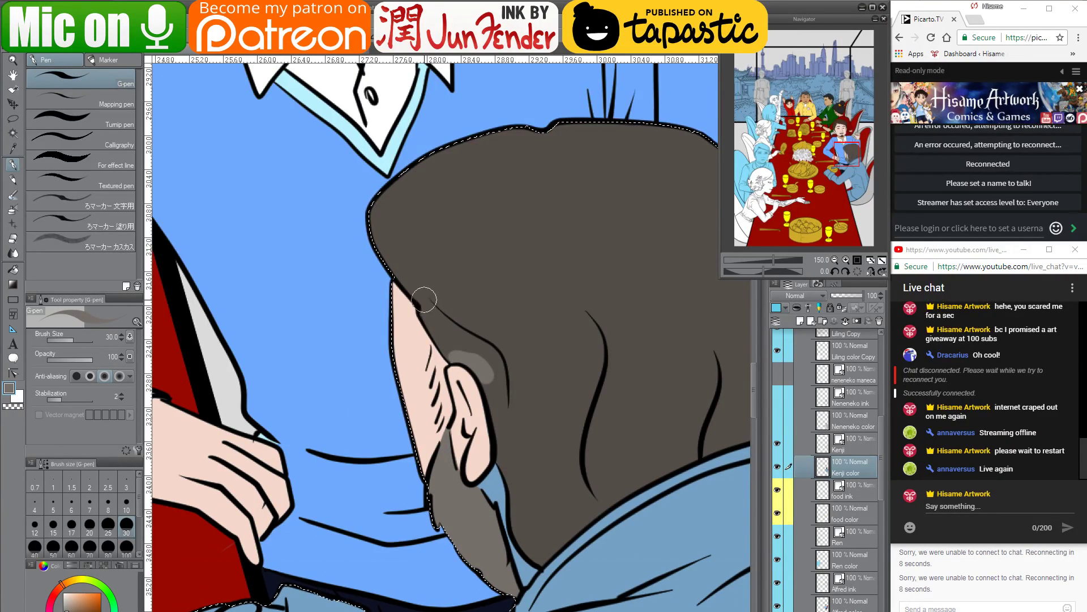
mouse_move(425, 301)
mouse_down()
mouse_move(465, 360)
mouse_move(428, 302)
mouse_move(465, 345)
mouse_move(482, 392)
mouse_up()
drag(451, 331, 493, 406)
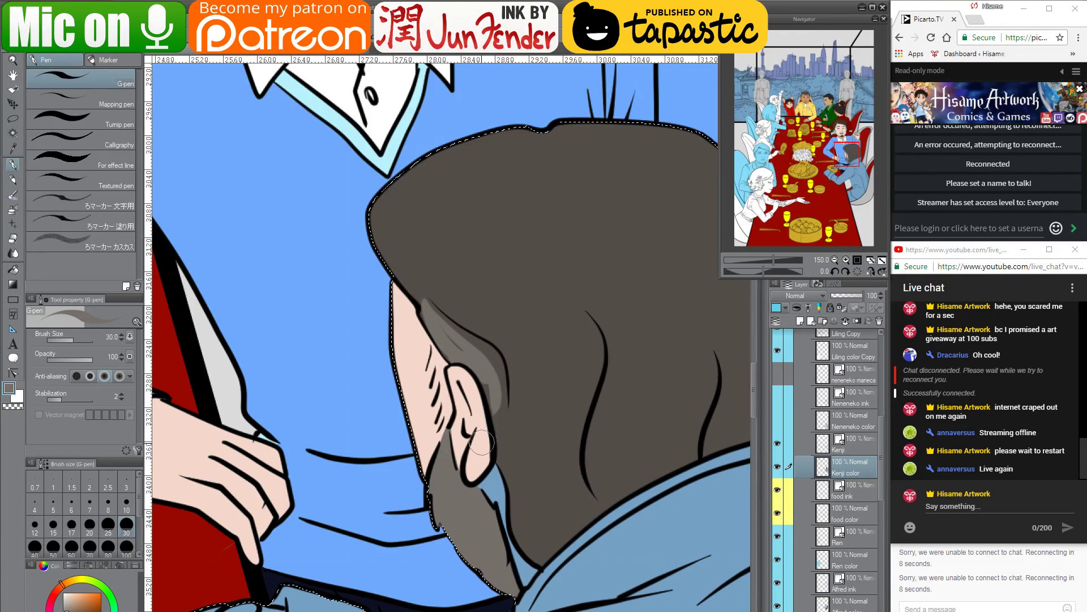
mouse_move(454, 332)
mouse_down()
mouse_move(491, 359)
mouse_move(495, 414)
mouse_move(501, 370)
mouse_move(528, 479)
mouse_move(501, 406)
mouse_move(509, 469)
mouse_move(539, 520)
mouse_move(489, 376)
mouse_move(428, 300)
mouse_move(430, 375)
mouse_move(498, 497)
mouse_move(489, 468)
mouse_move(502, 520)
mouse_move(492, 465)
mouse_move(499, 476)
mouse_move(525, 565)
mouse_up()
Paint the strip of neck below the ear in light skin tone and shade it with a sampled tan
alt+click(443, 396)
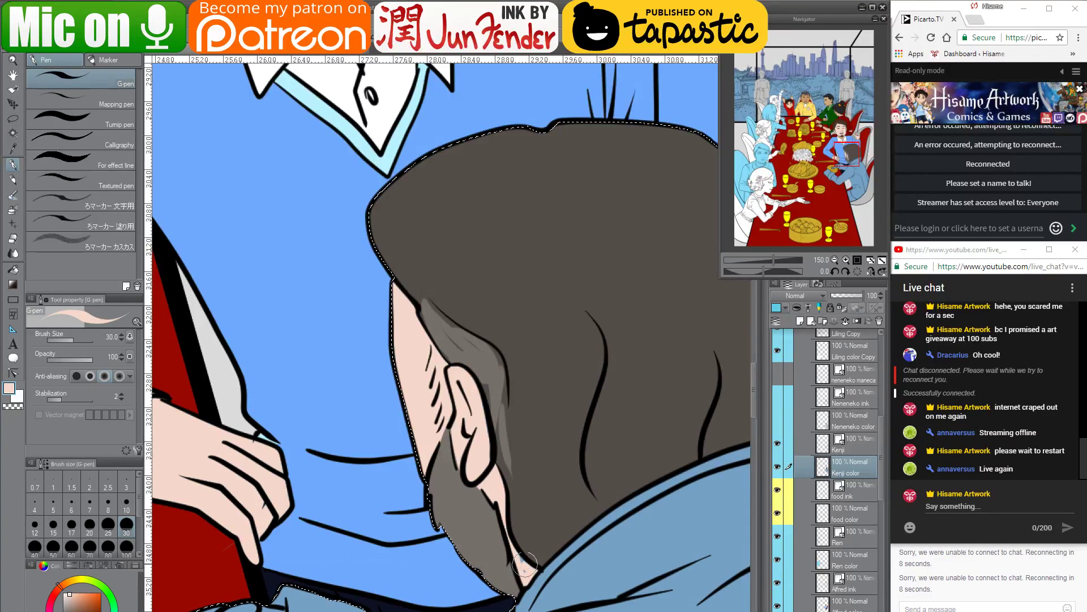
alt+click(517, 518)
drag(459, 197, 534, 477)
alt+click(437, 282)
drag(569, 582, 475, 288)
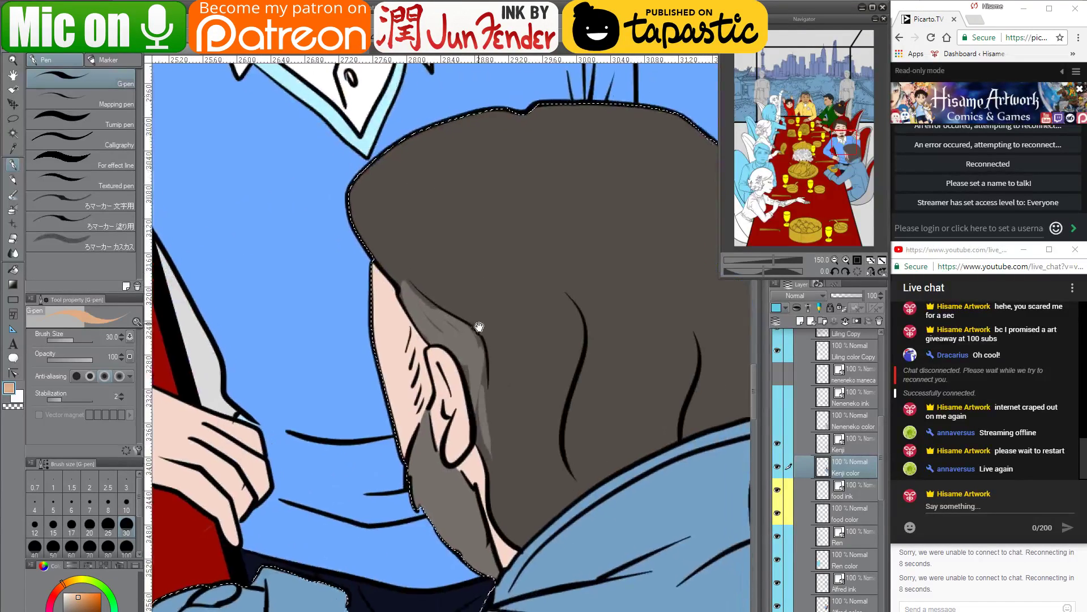
mouse_move(476, 450)
mouse_down()
mouse_move(470, 475)
mouse_move(473, 452)
mouse_move(504, 564)
mouse_move(512, 551)
mouse_move(495, 533)
mouse_up()
Touch up the beard edge below the ear in grey-brown and repaint part of the neck in light skin tone
alt+click(457, 473)
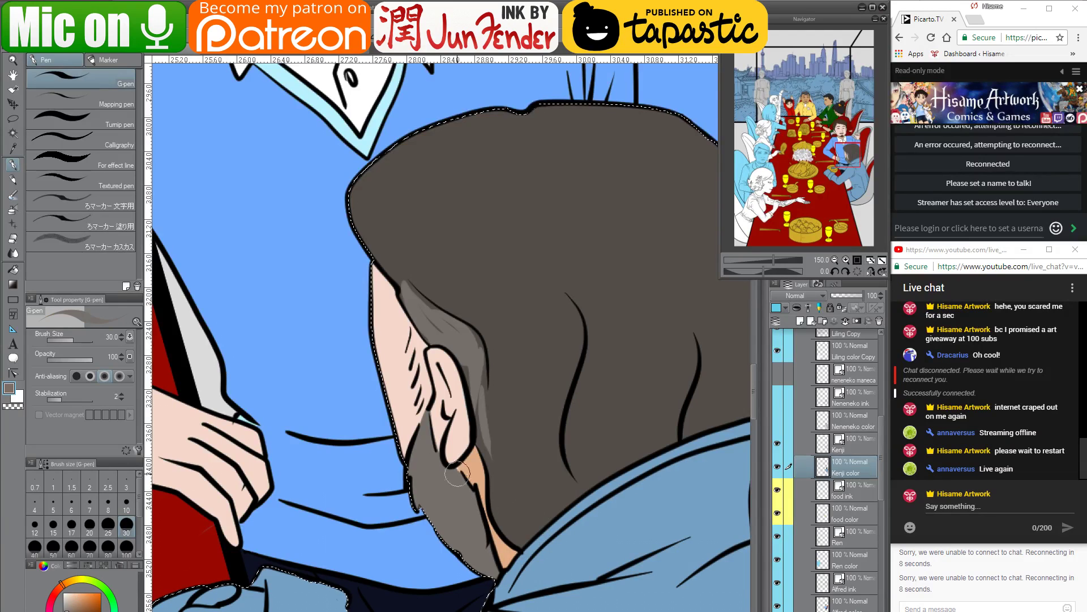
mouse_move(453, 470)
mouse_down()
mouse_move(445, 476)
mouse_move(479, 495)
mouse_up()
alt+click(457, 433)
mouse_move(498, 533)
mouse_down()
mouse_move(500, 520)
mouse_move(505, 558)
mouse_move(497, 532)
mouse_up()
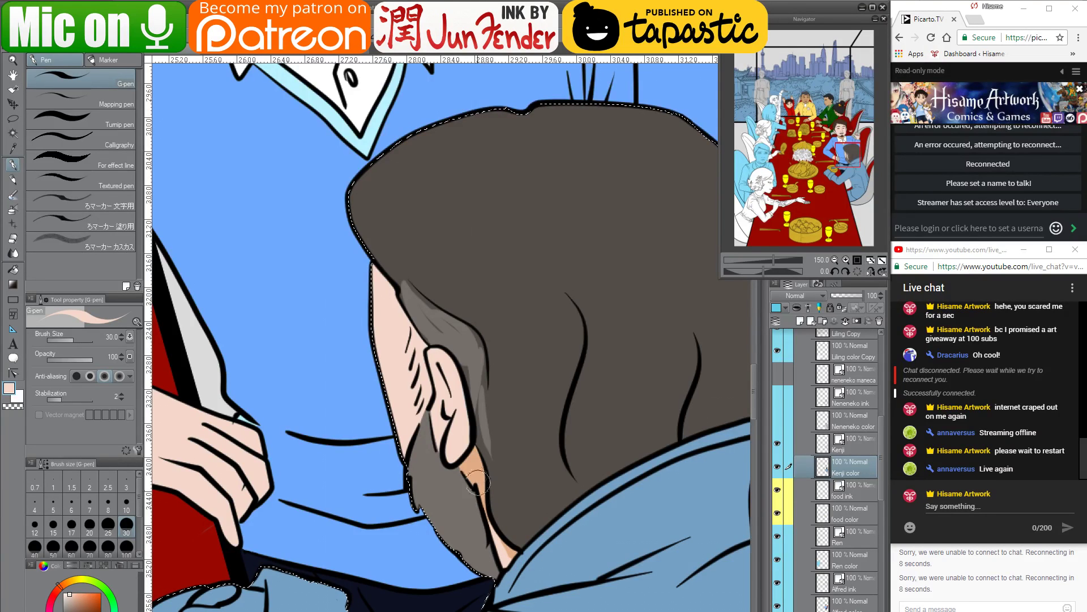
mouse_move(467, 471)
mouse_down()
mouse_move(475, 465)
mouse_move(495, 525)
mouse_up()
Paint thin lighter grey-brown highlight strands in the hair above the ear with the brush at size 40
key(space)
drag(500, 417, 457, 405)
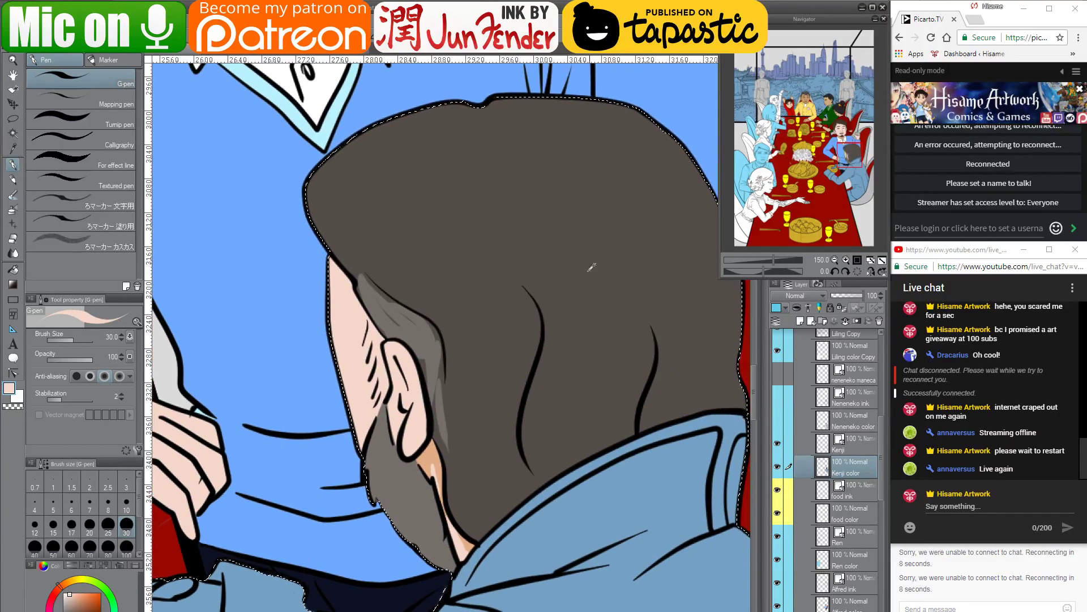
scroll(513, 360, down, 1)
scroll(514, 360, down, 10)
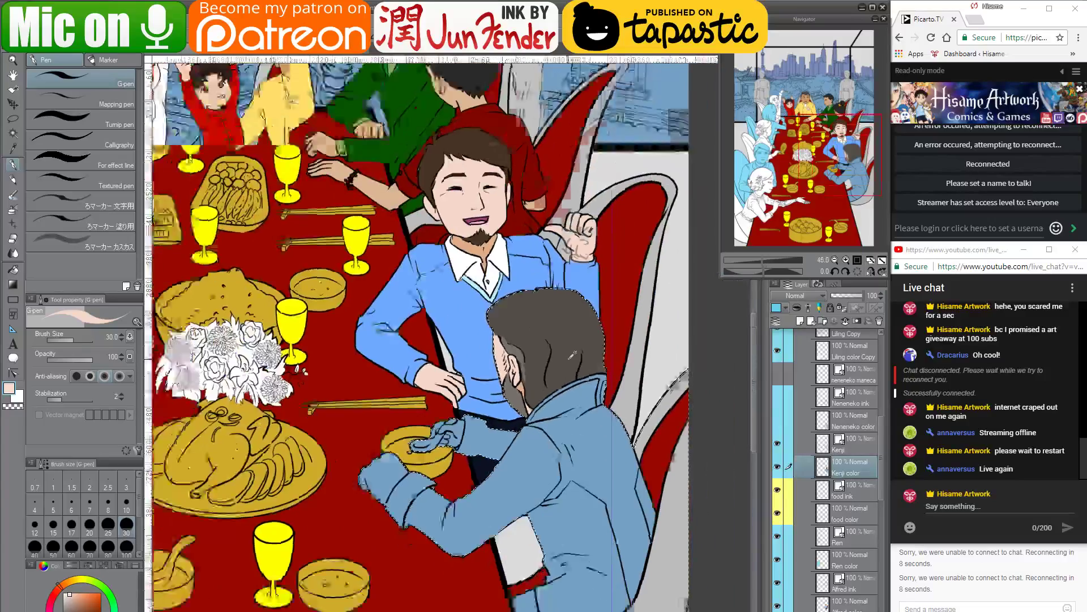
scroll(551, 363, up, 7)
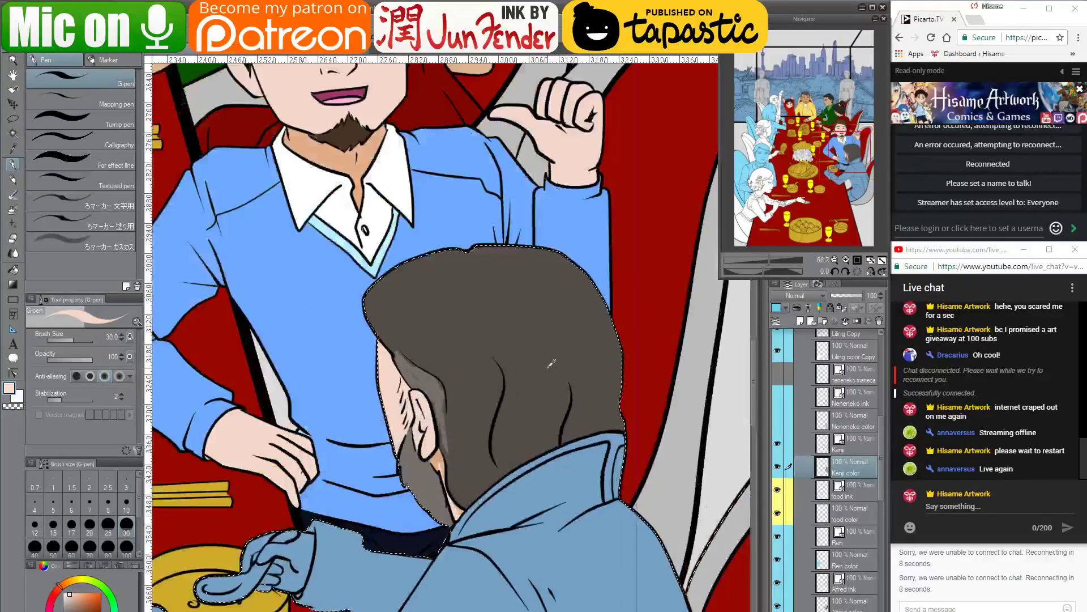
alt+click(425, 374)
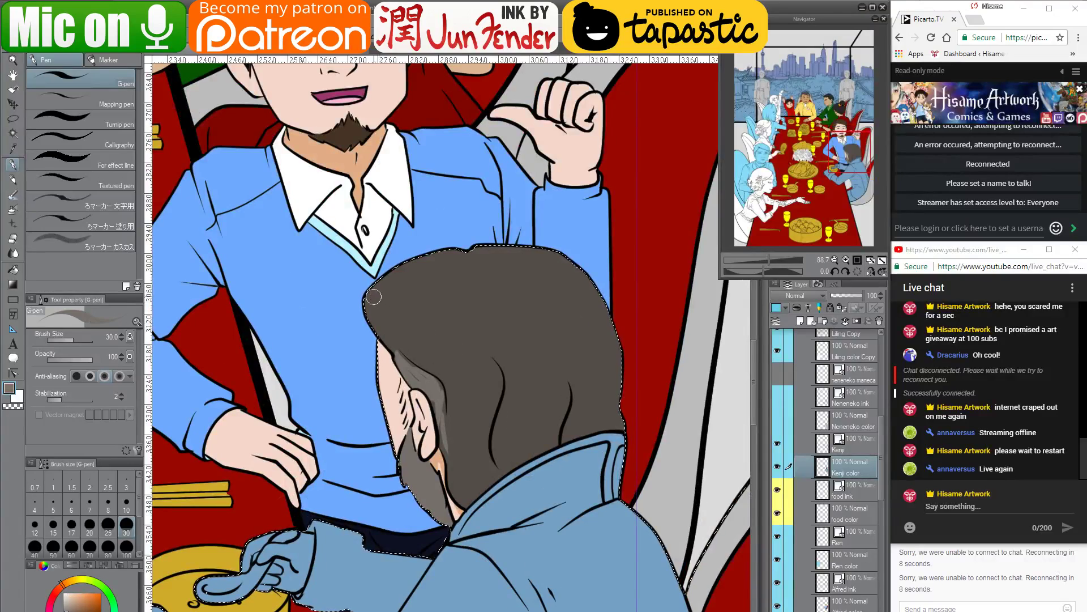
mouse_move(374, 299)
mouse_down()
mouse_move(392, 349)
mouse_move(440, 354)
mouse_move(466, 416)
mouse_up()
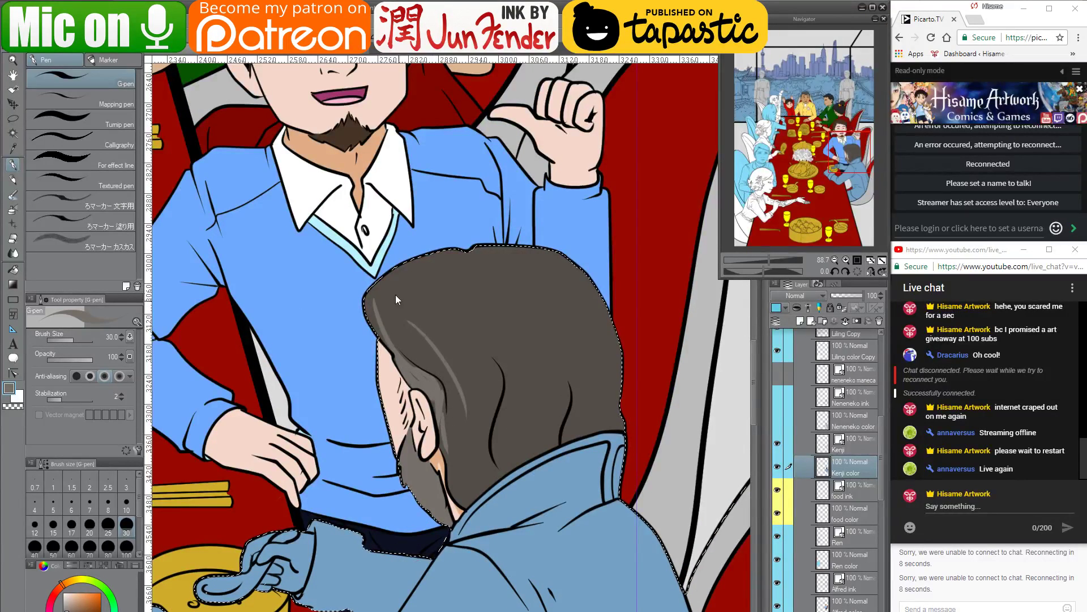
key(ctrl+z)
key(])
drag(390, 287, 420, 360)
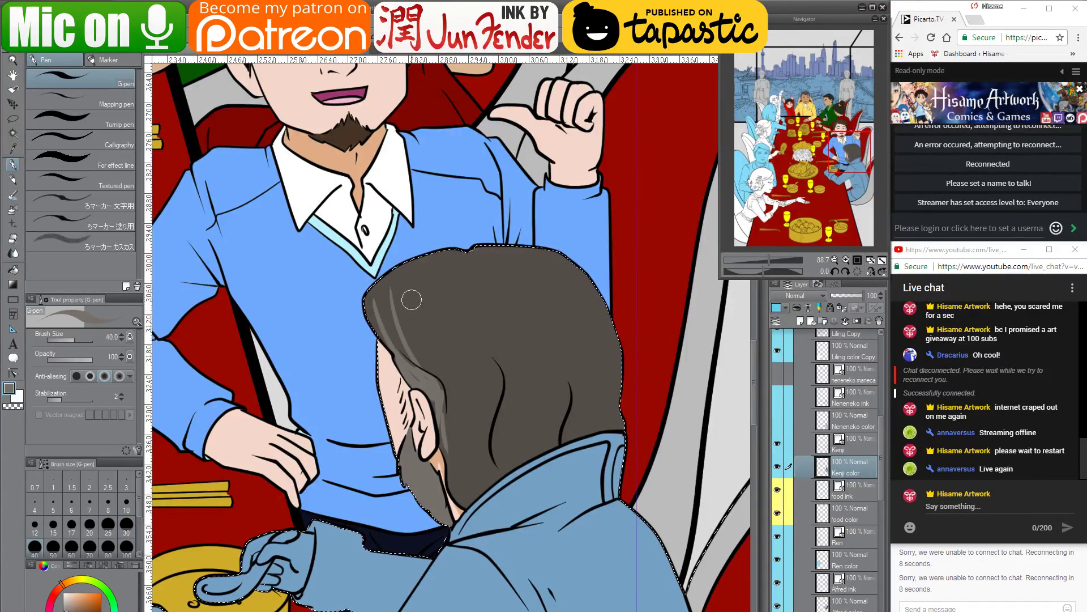
drag(412, 299, 436, 375)
drag(425, 322, 455, 433)
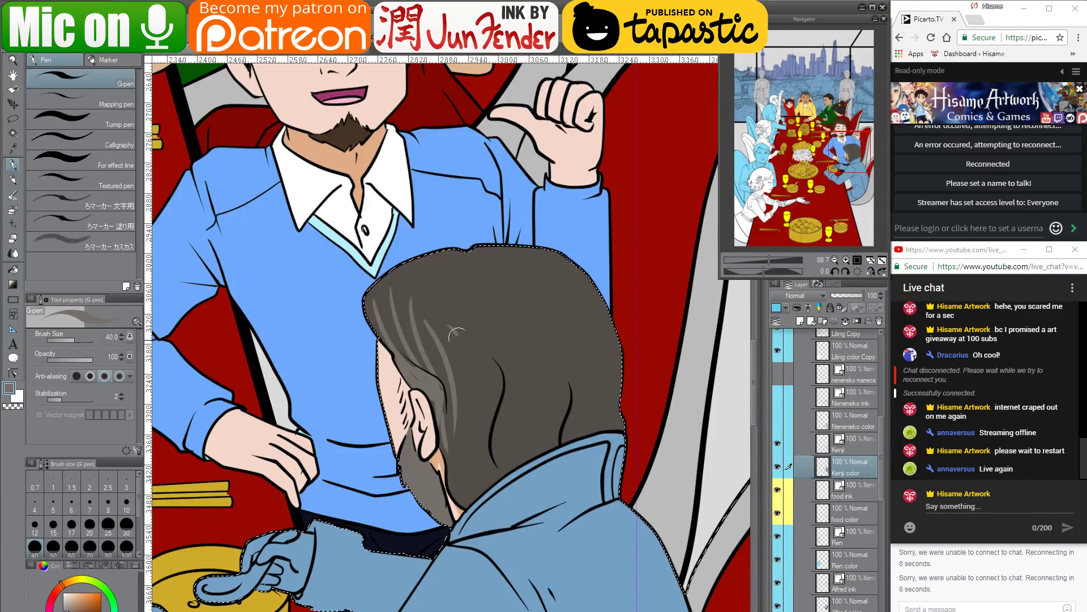
Continue the lighter highlight strands from behind the ear across the middle and back of the hair
mouse_move(457, 334)
mouse_down()
mouse_move(458, 441)
mouse_move(483, 436)
mouse_up()
drag(492, 367, 473, 491)
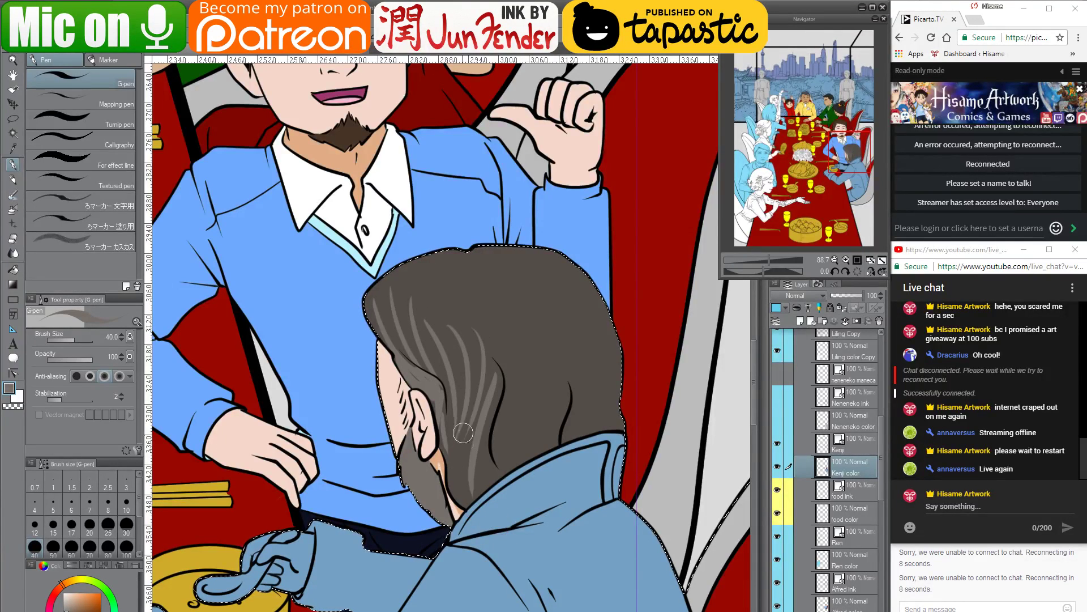
drag(470, 281, 510, 401)
drag(510, 300, 527, 407)
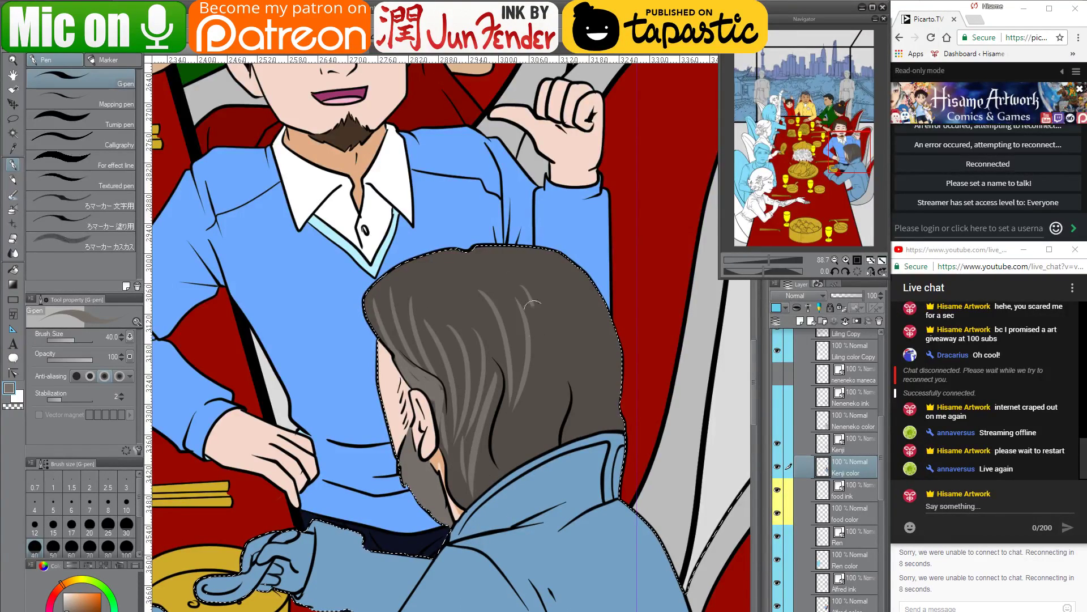
drag(532, 306, 528, 399)
drag(550, 328, 535, 434)
mouse_move(520, 374)
mouse_down()
mouse_move(509, 461)
mouse_move(534, 399)
mouse_up()
drag(532, 443, 568, 363)
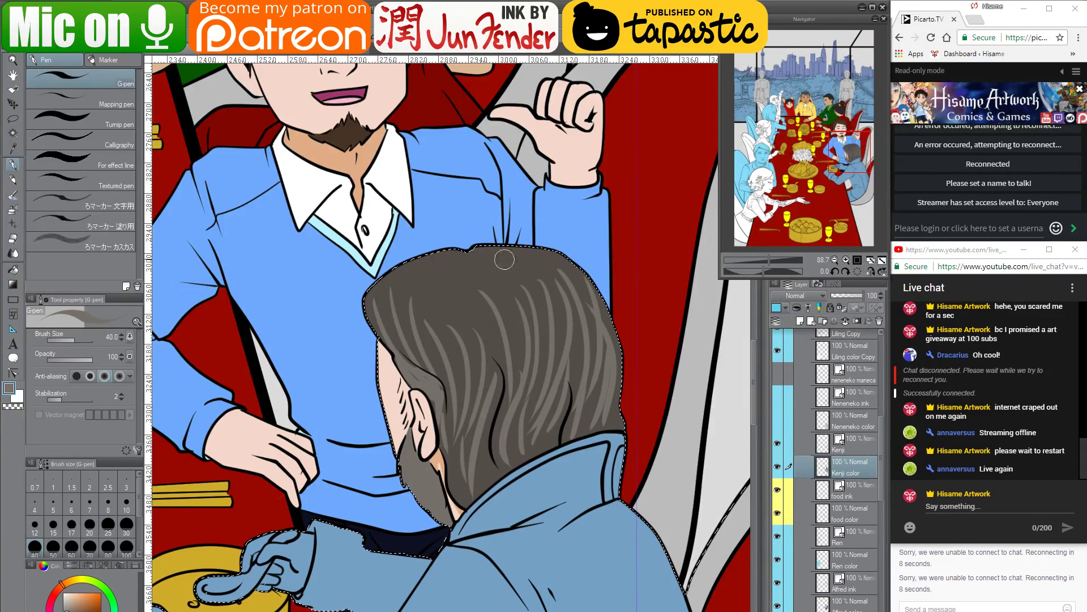
Paint lighter highlight strands downward from the top edge of the hair, from the forehead side across the crown
drag(425, 268, 434, 351)
drag(405, 264, 416, 351)
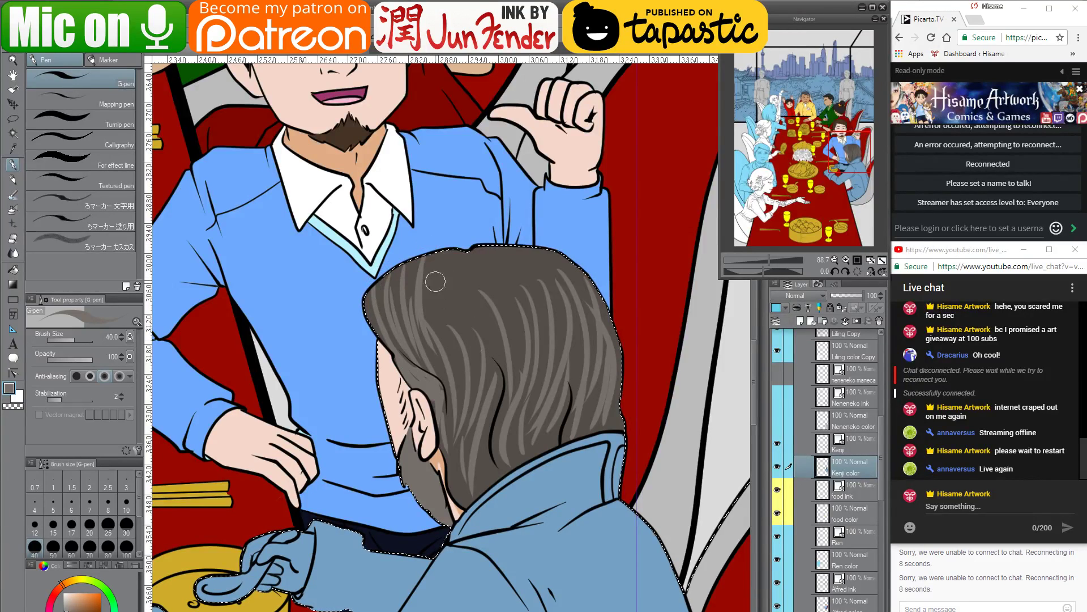
drag(442, 258, 433, 342)
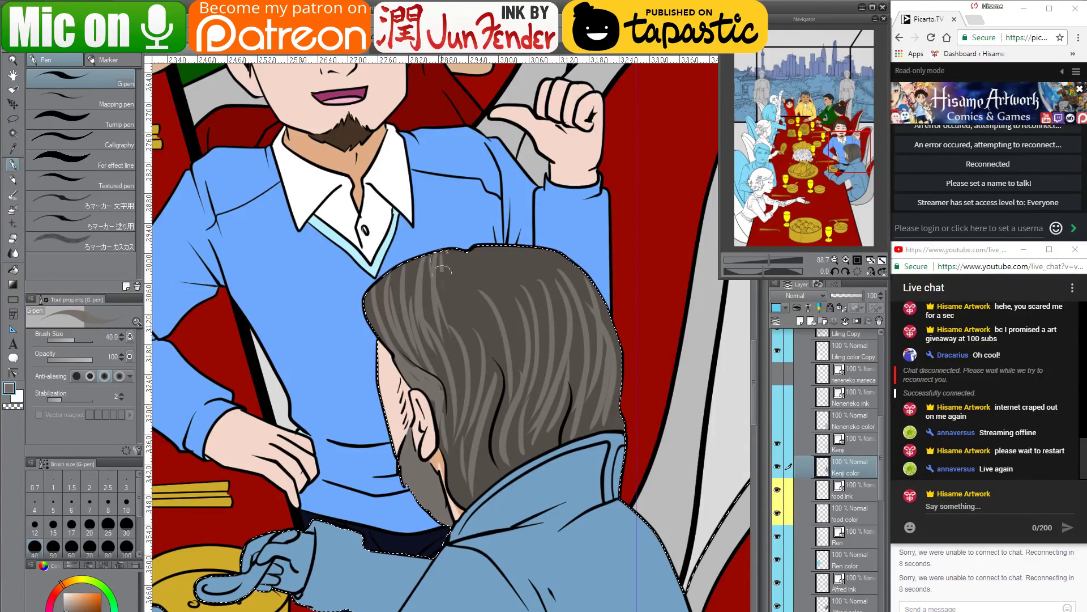
drag(443, 273, 468, 341)
drag(450, 255, 491, 331)
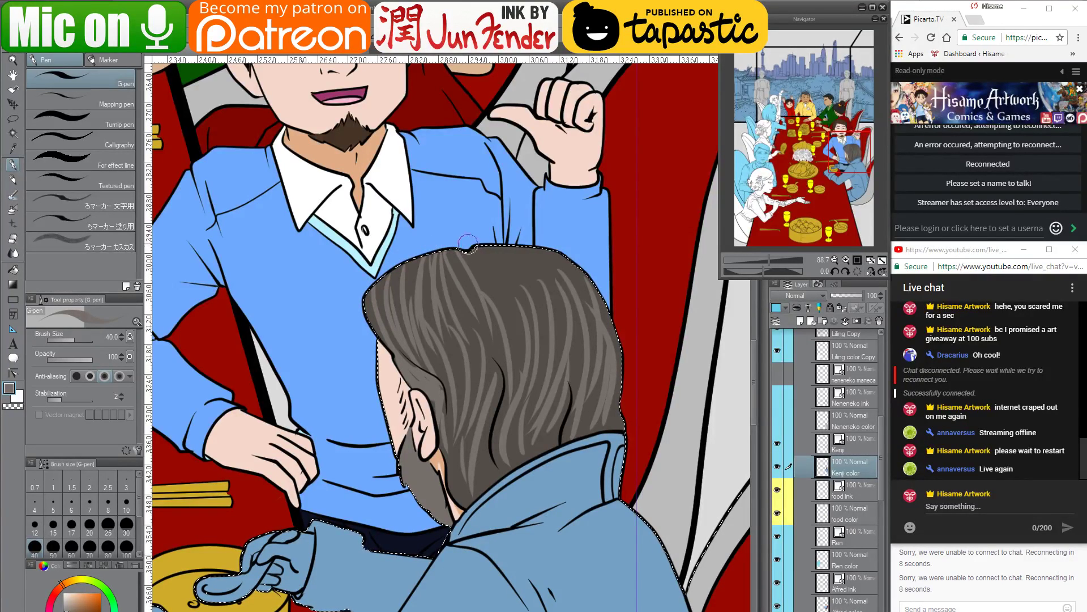
drag(491, 254, 508, 340)
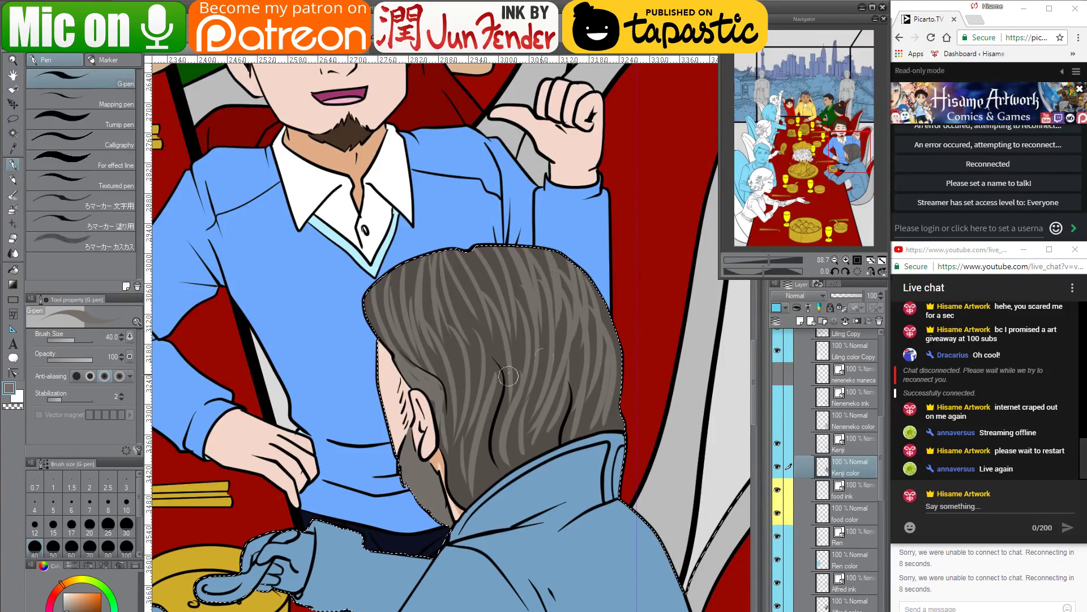
Fill the gaps in the middle and back of the hair with more long lighter strands
drag(486, 231, 490, 405)
mouse_move(495, 314)
mouse_down()
mouse_move(485, 407)
mouse_move(520, 371)
mouse_move(505, 422)
mouse_up()
drag(533, 317, 541, 415)
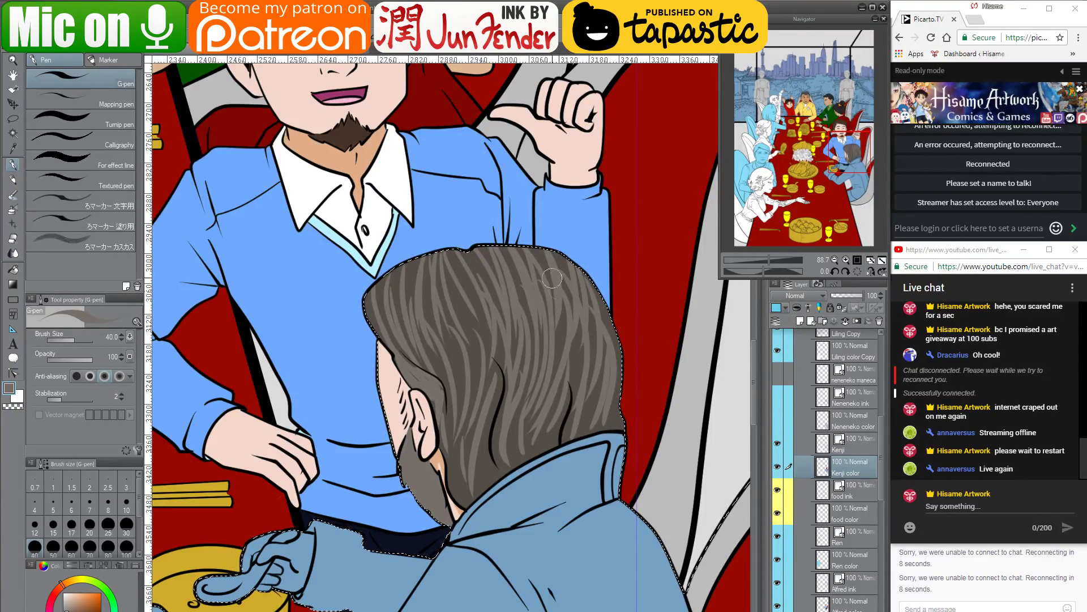
drag(554, 326, 561, 353)
drag(530, 377, 543, 426)
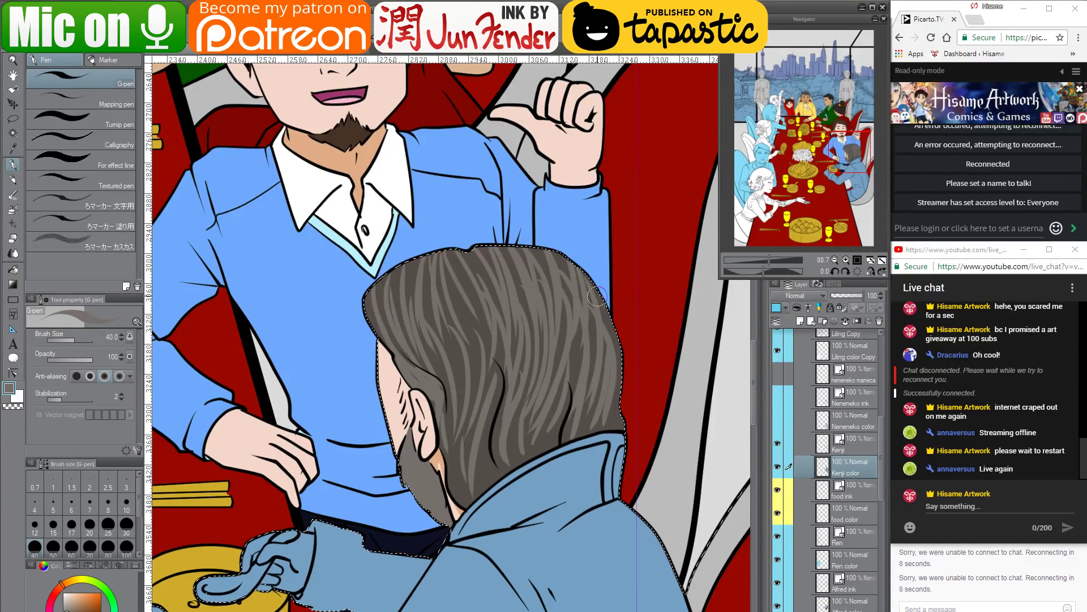
Add denser lighter strands to the hair behind the ear and down to the jacket collar
drag(459, 302, 482, 344)
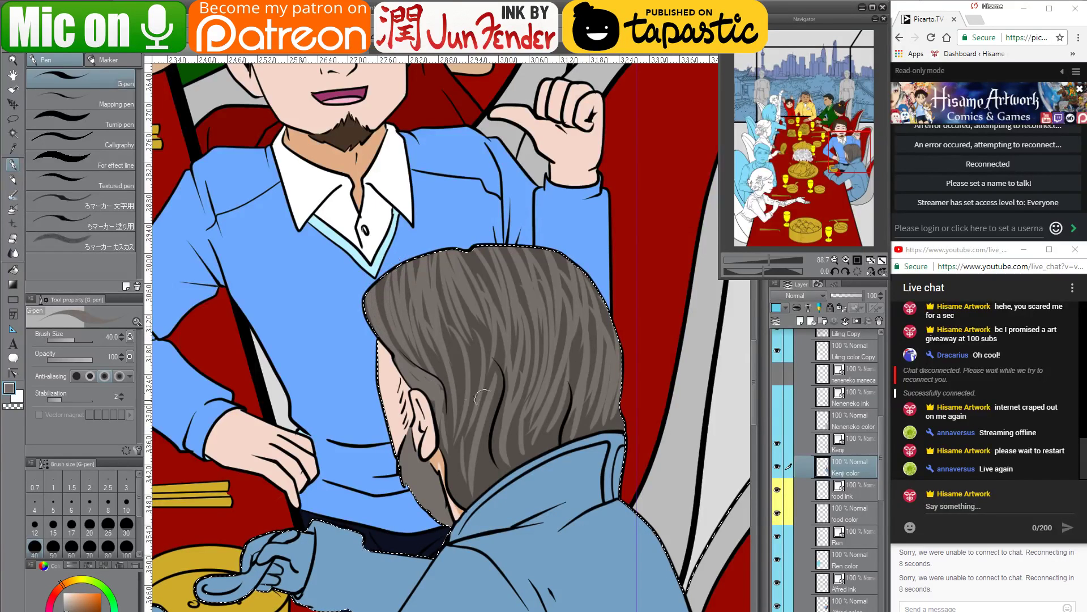
drag(445, 306, 456, 403)
drag(443, 358, 445, 417)
drag(453, 340, 460, 423)
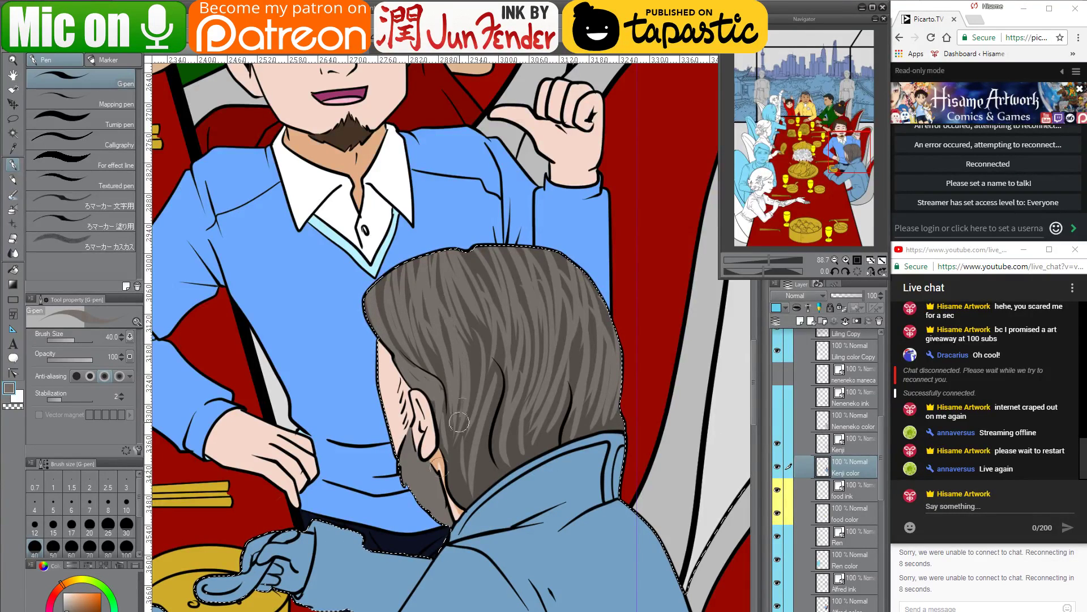
drag(469, 305, 480, 397)
mouse_move(479, 317)
mouse_down()
mouse_move(494, 461)
mouse_move(463, 480)
mouse_move(507, 393)
mouse_up()
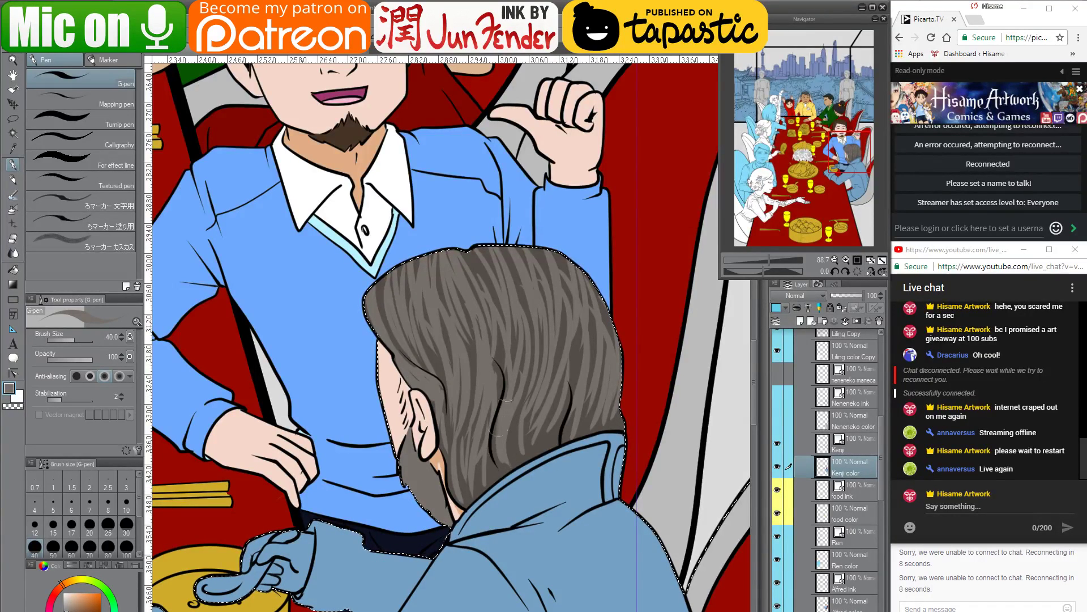
drag(493, 481, 488, 447)
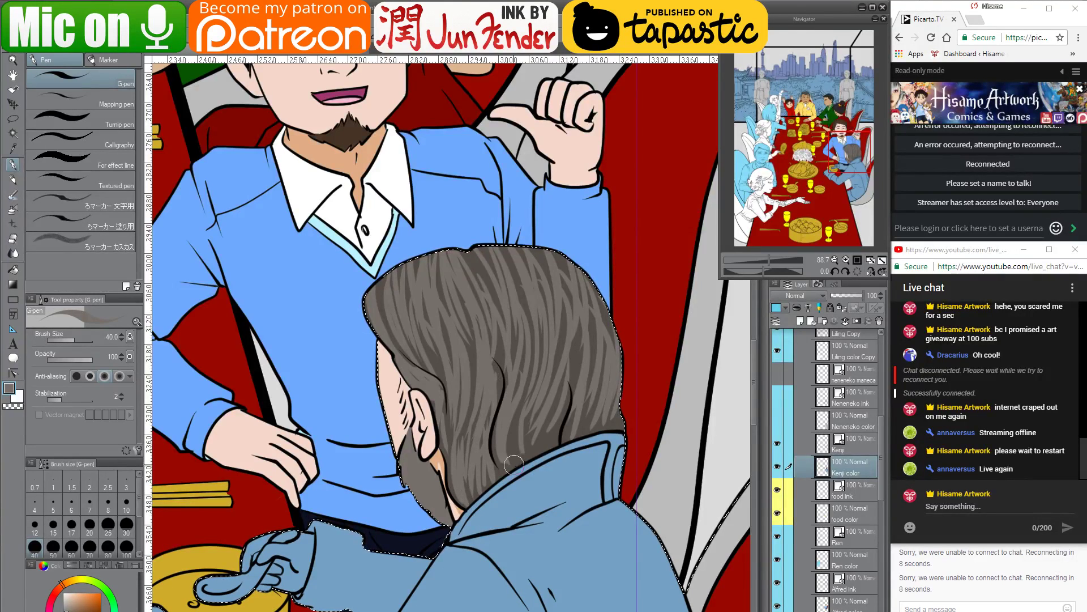
drag(514, 465, 508, 425)
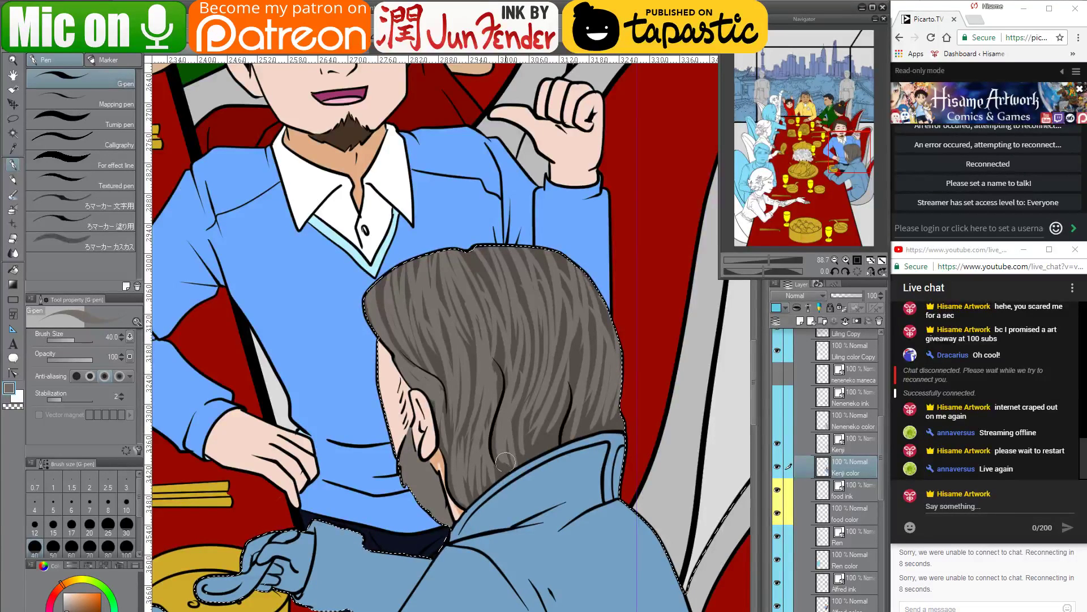
Post the message "sorry, disconnected again" in the YouTube live chat
click(950, 510)
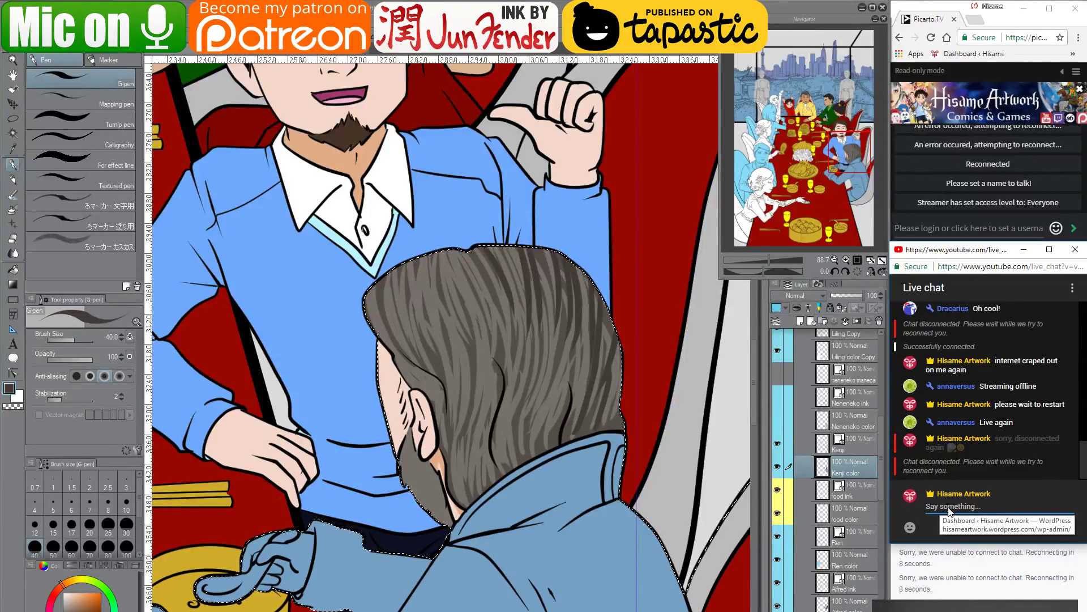
text(r)
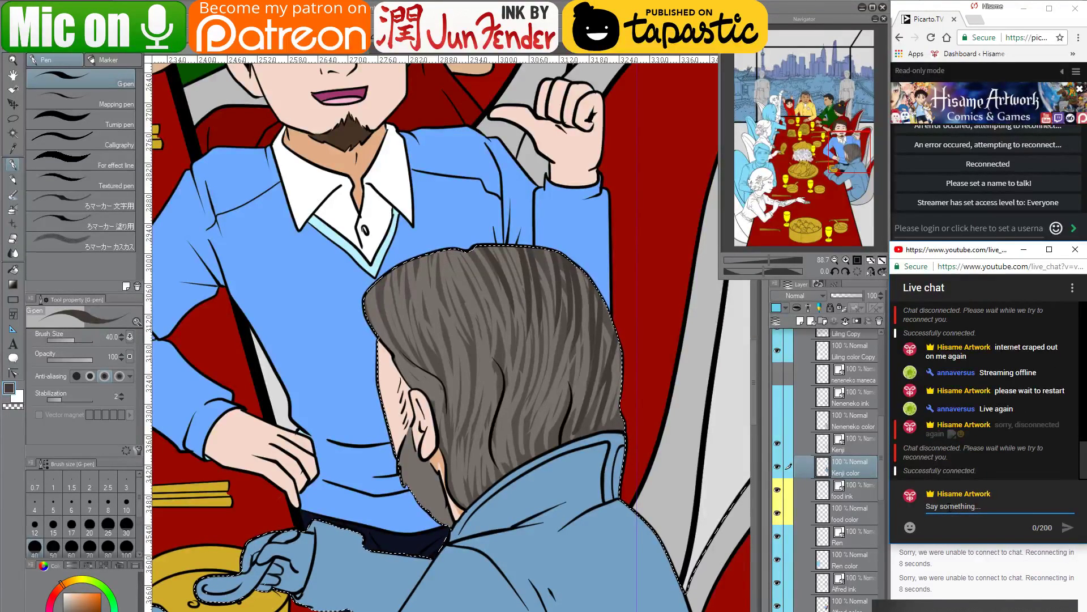
Post the messages "restarting" and "sorry :(" in the YouTube live chat, check the stream's status page, and return to the drawing
text(estarting)
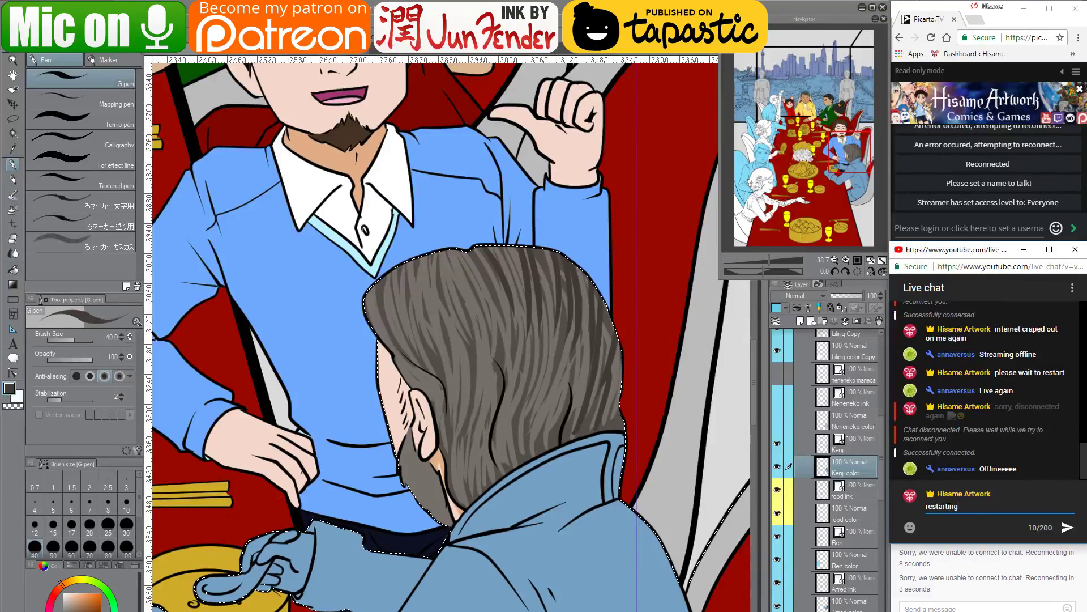
key(Return)
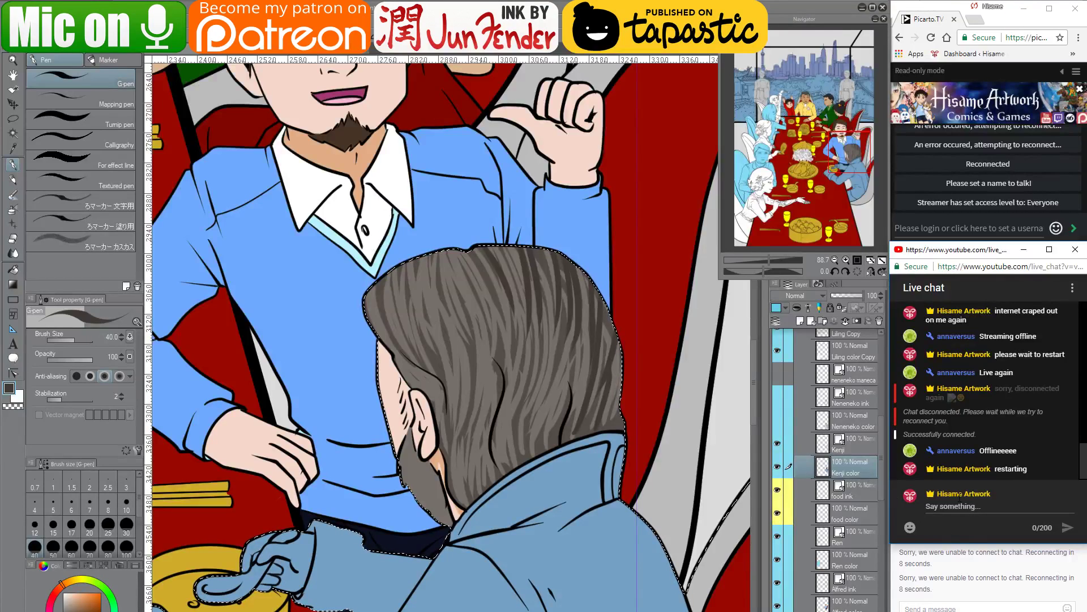
click(960, 505)
text(s)
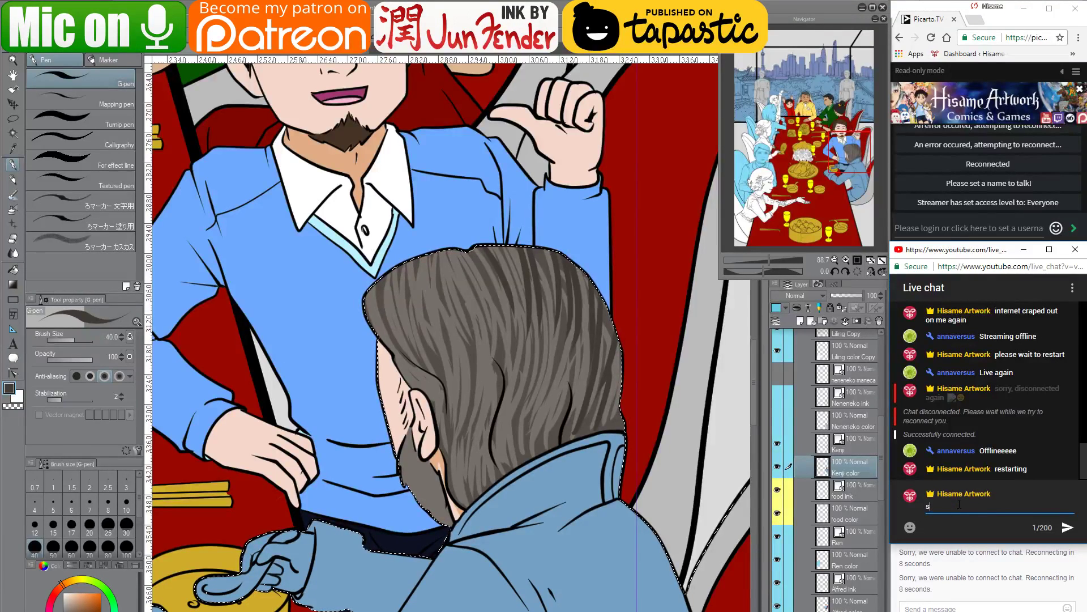
text(orry :()
key(Return)
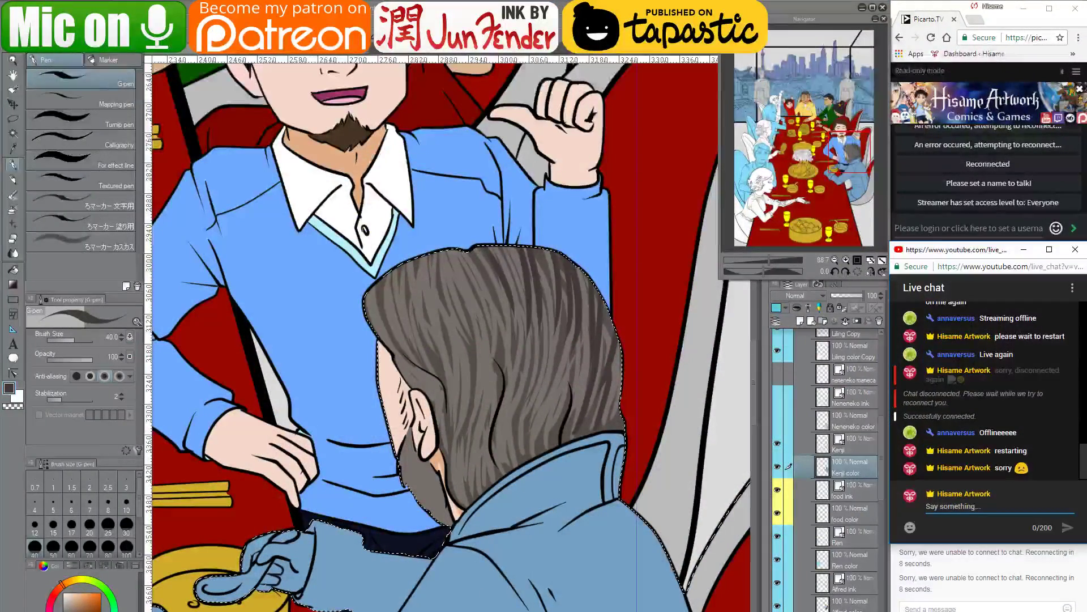
key(alt+Tab)
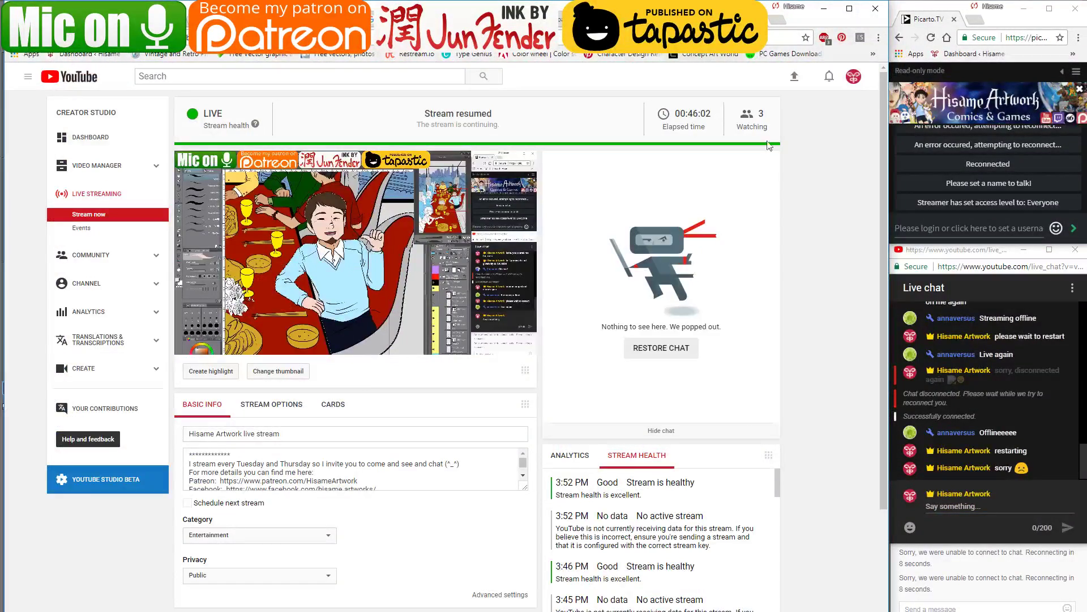
click(824, 13)
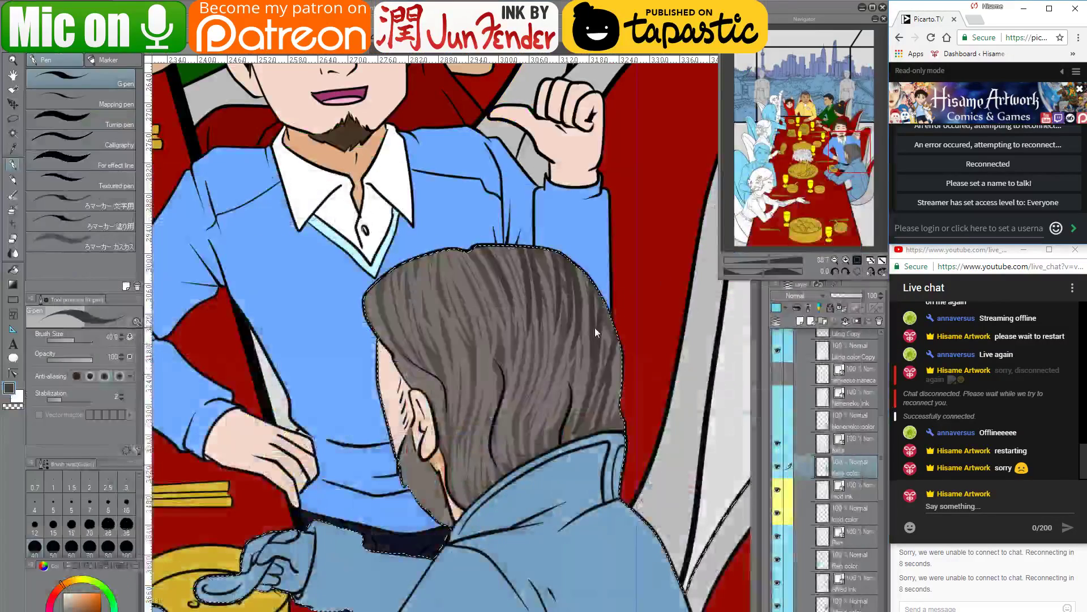
Paint darker strands through the bearded man's hair, from above the jacket collar up to the crown
click(431, 316)
drag(472, 379, 471, 454)
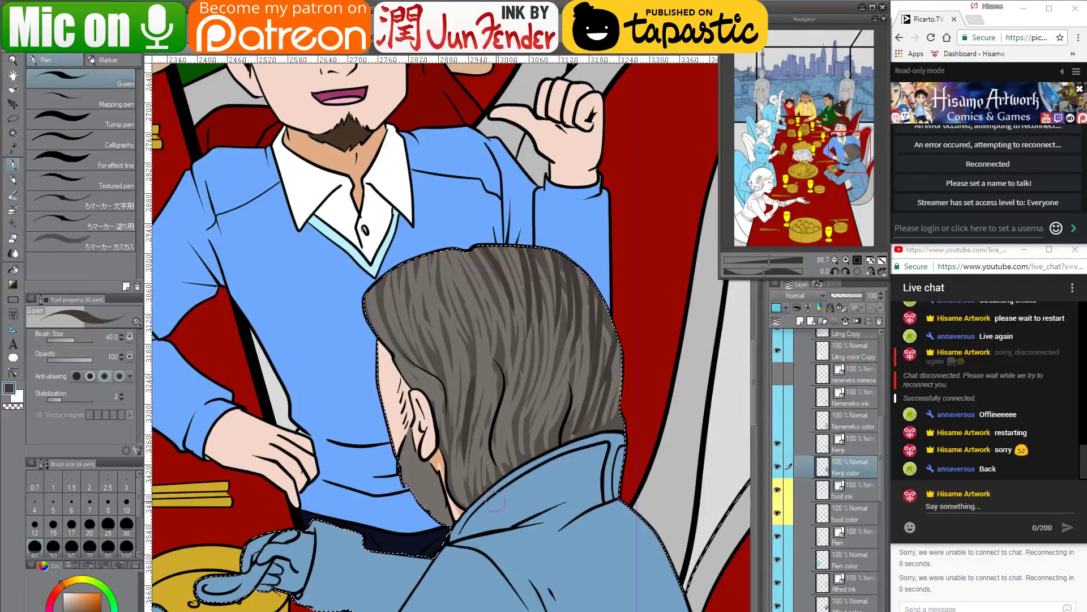
mouse_move(478, 405)
mouse_down()
mouse_move(493, 449)
mouse_move(461, 414)
mouse_move(469, 486)
mouse_move(455, 399)
mouse_move(482, 451)
mouse_move(516, 382)
mouse_move(502, 451)
mouse_move(530, 405)
mouse_move(519, 423)
mouse_move(540, 399)
mouse_move(526, 441)
mouse_move(555, 397)
mouse_move(548, 439)
mouse_up()
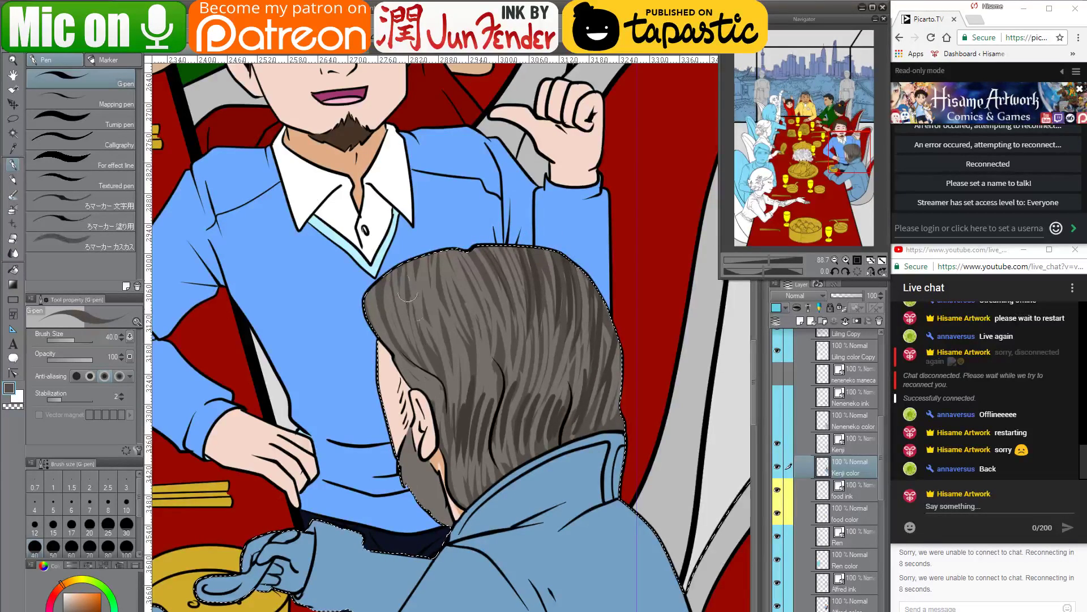
mouse_move(407, 296)
mouse_down()
mouse_move(390, 340)
mouse_move(405, 343)
mouse_move(425, 260)
mouse_move(437, 317)
mouse_up()
mouse_move(461, 247)
mouse_down()
mouse_move(442, 323)
mouse_move(488, 320)
mouse_move(458, 389)
mouse_up()
mouse_move(453, 307)
mouse_down()
mouse_move(481, 344)
mouse_move(472, 318)
mouse_move(486, 372)
mouse_move(488, 307)
mouse_move(488, 397)
mouse_up()
mouse_move(488, 320)
mouse_down()
mouse_move(491, 384)
mouse_move(525, 396)
mouse_up()
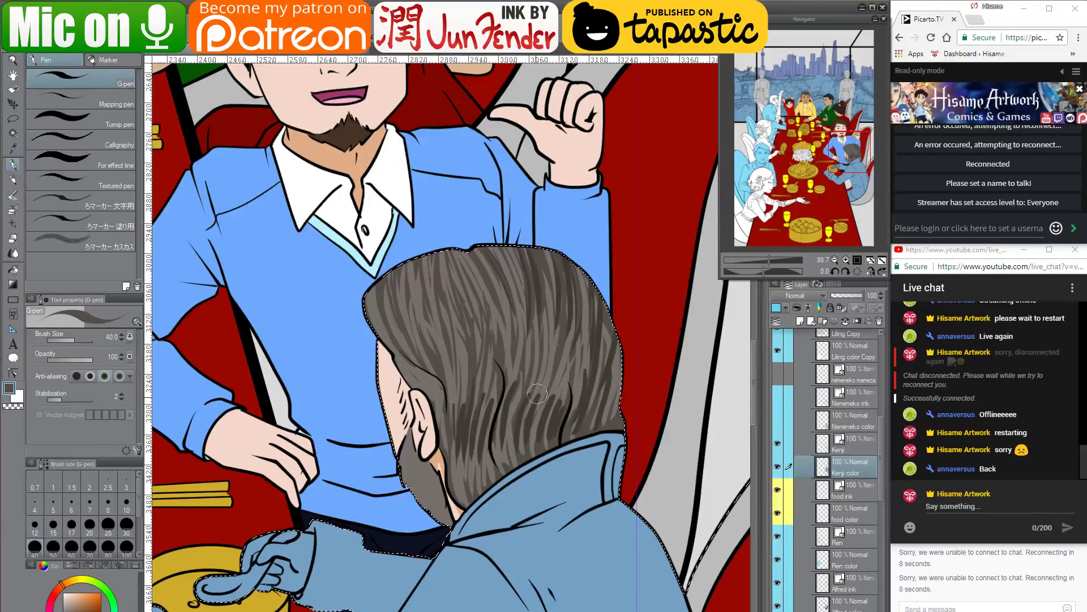
Paint lighter grey strands down the back of the bearded man's head and crown
scroll(512, 384, down, 8)
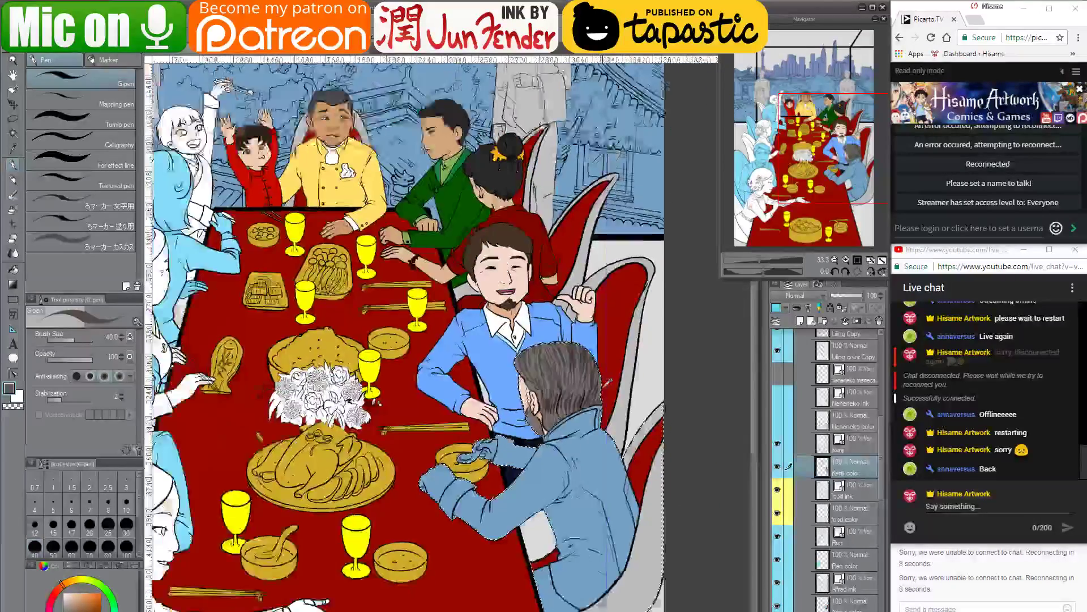
scroll(612, 381, up, 5)
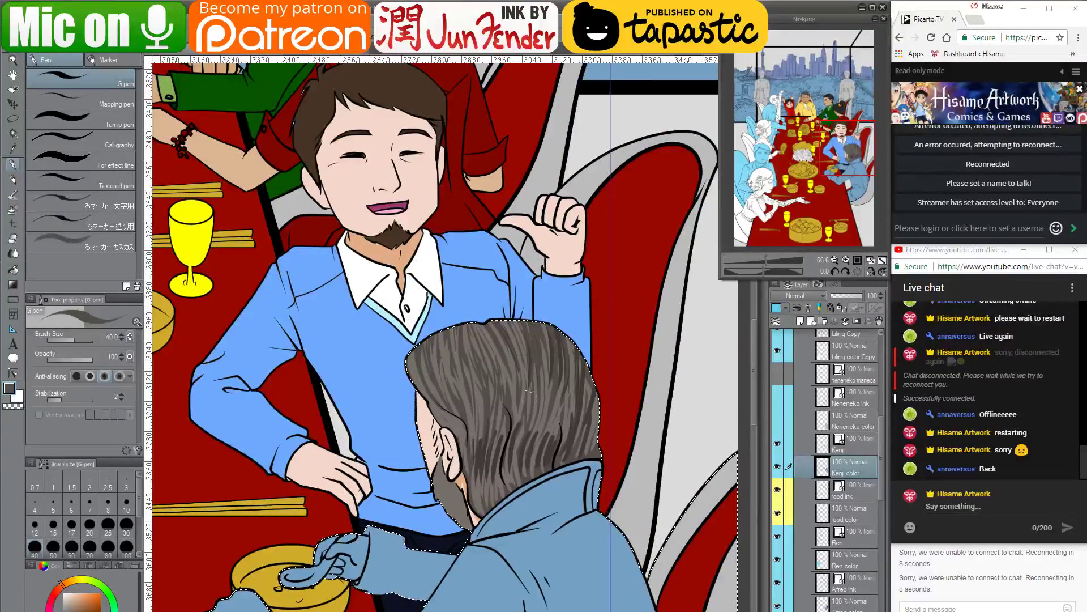
drag(587, 380, 590, 409)
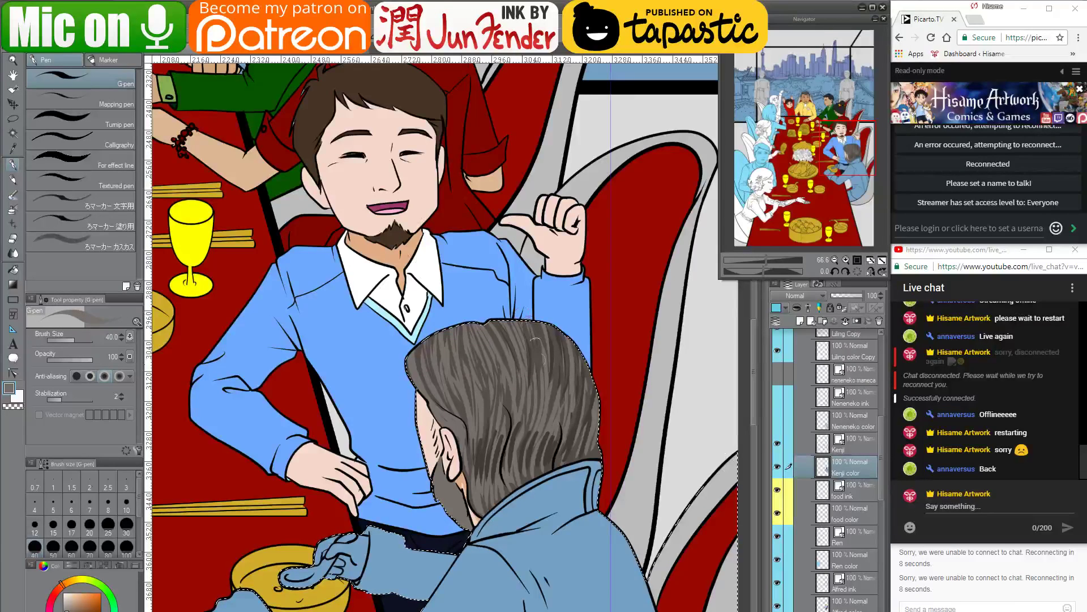
drag(568, 340, 577, 400)
drag(544, 343, 549, 409)
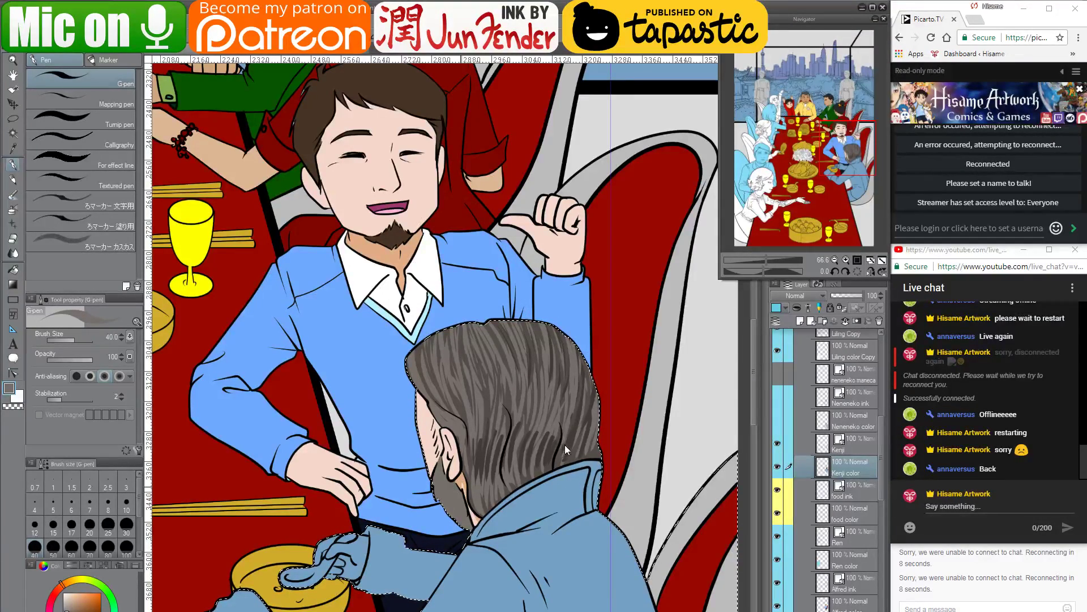
Sample the darker hair colour and add strands in the middle, behind the ear and along the back edge of the hair
scroll(569, 439, up, 4)
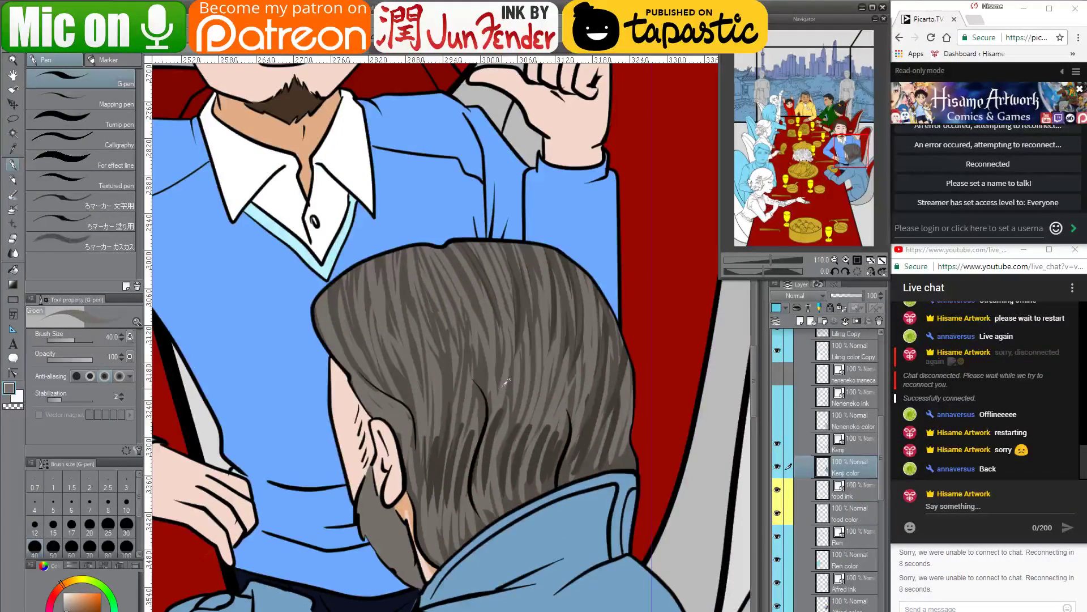
alt+click(517, 379)
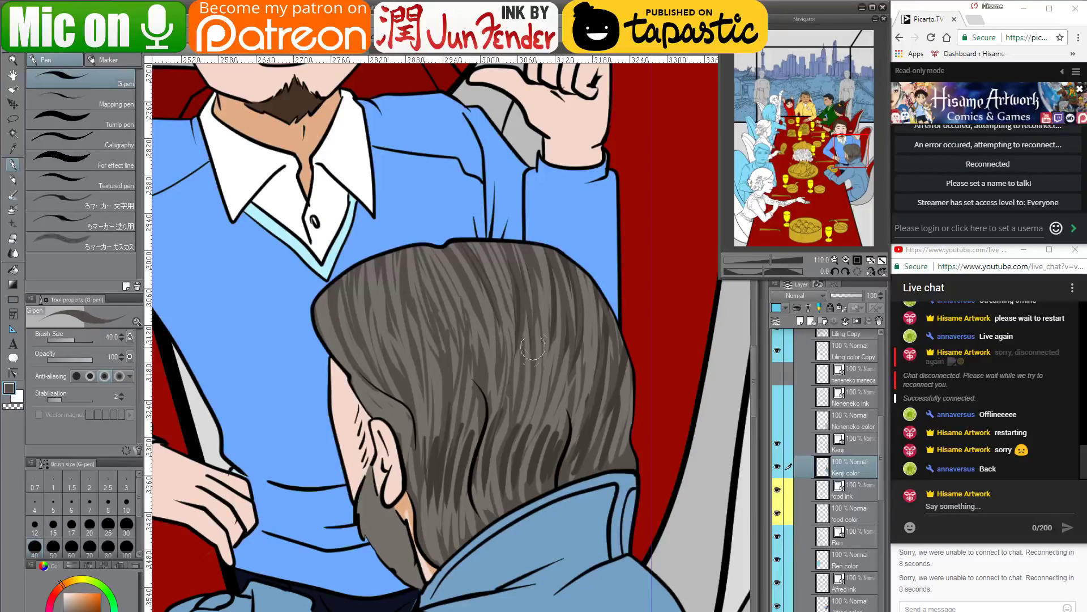
drag(545, 363, 528, 452)
drag(561, 386, 556, 412)
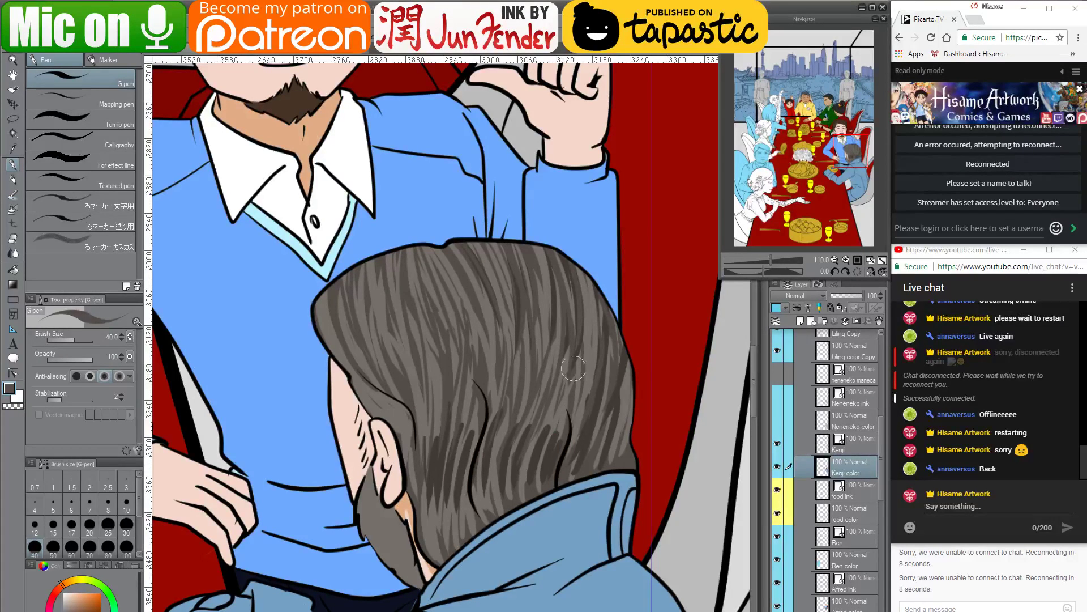
mouse_move(460, 372)
mouse_down()
mouse_move(452, 434)
mouse_move(475, 416)
mouse_move(474, 453)
mouse_up()
drag(477, 405, 469, 451)
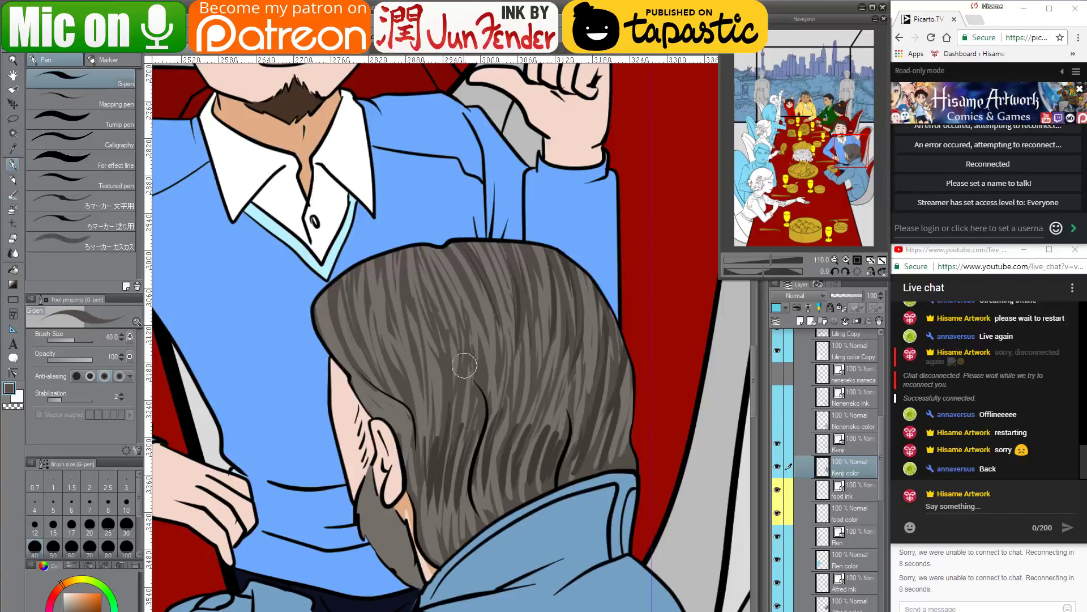
drag(440, 400, 437, 450)
mouse_move(609, 351)
mouse_down()
mouse_move(592, 450)
mouse_move(613, 411)
mouse_up()
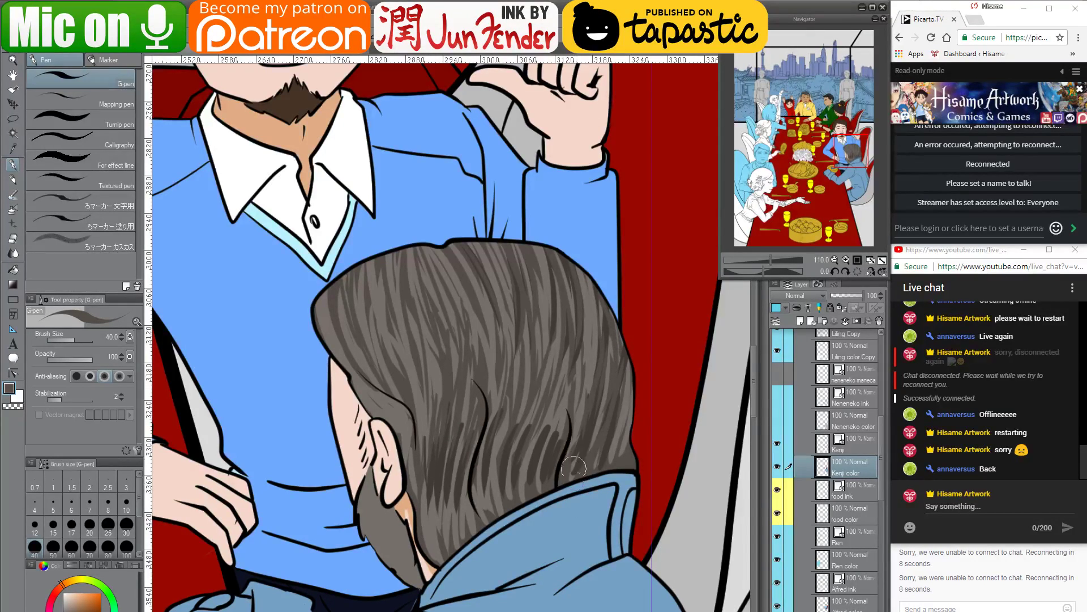
Fill the jacket's lower back and side panels with a dark blue, undoing the fill on the upper back and sleeve
scroll(571, 384, down, 2)
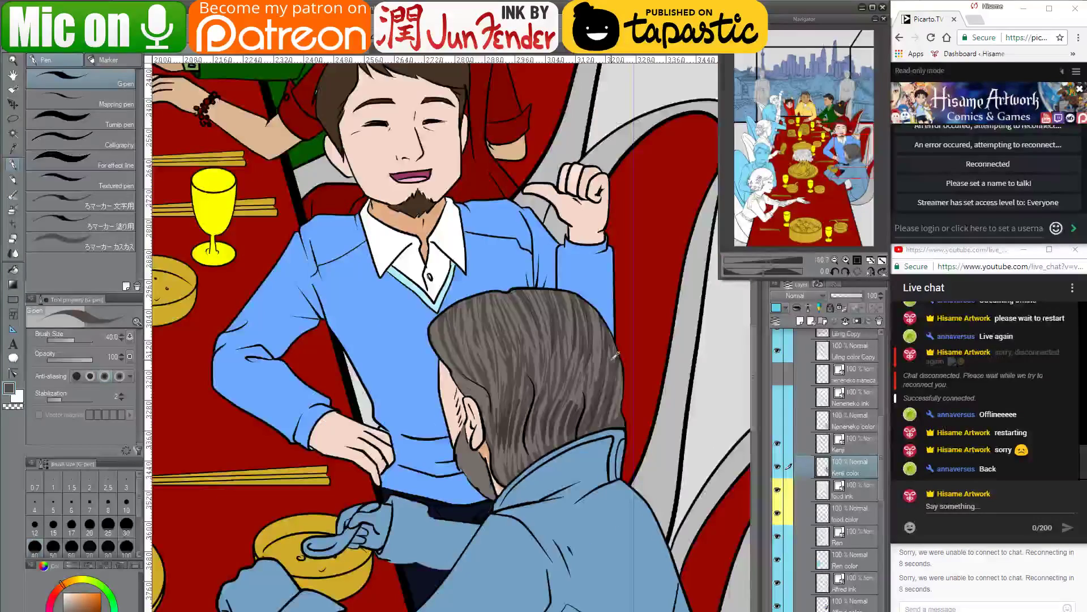
mouse_move(569, 489)
mouse_down()
mouse_move(560, 318)
mouse_move(529, 231)
mouse_up()
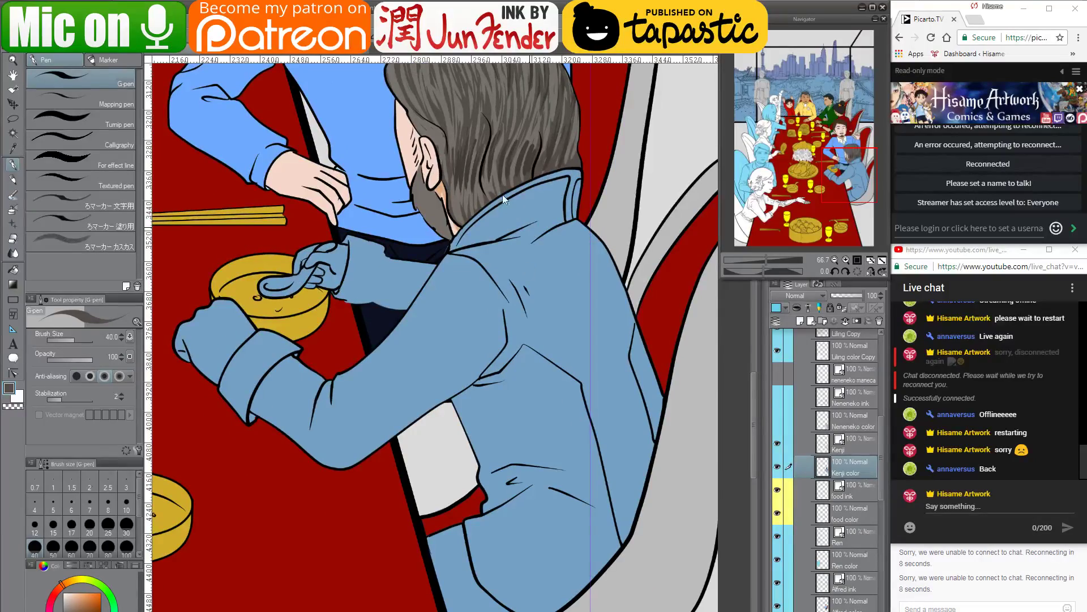
mouse_move(559, 294)
mouse_down()
mouse_move(569, 401)
mouse_move(504, 162)
mouse_up()
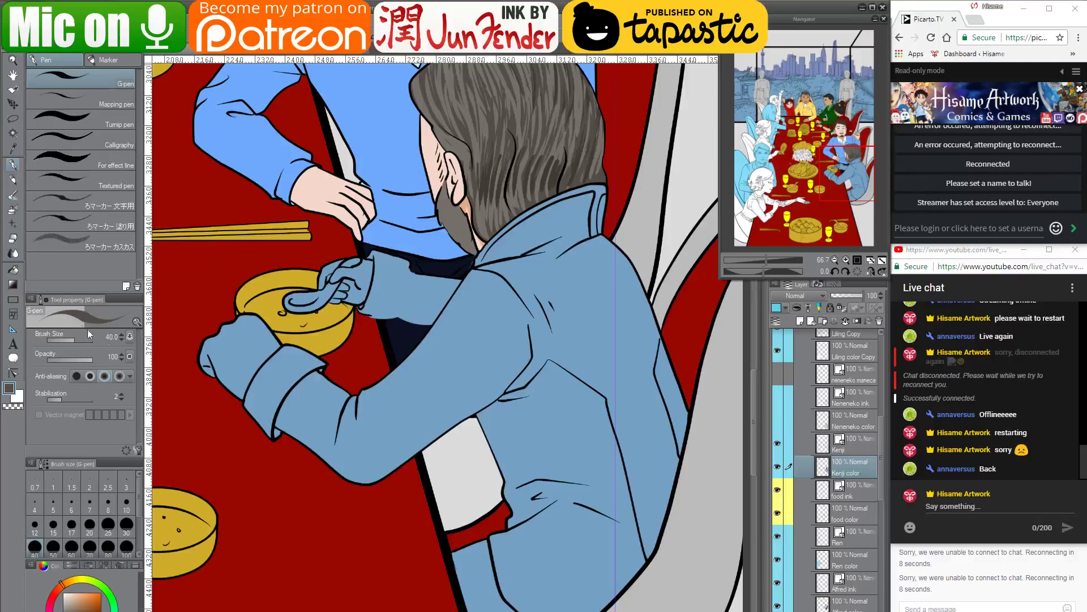
click(12, 269)
alt+click(532, 388)
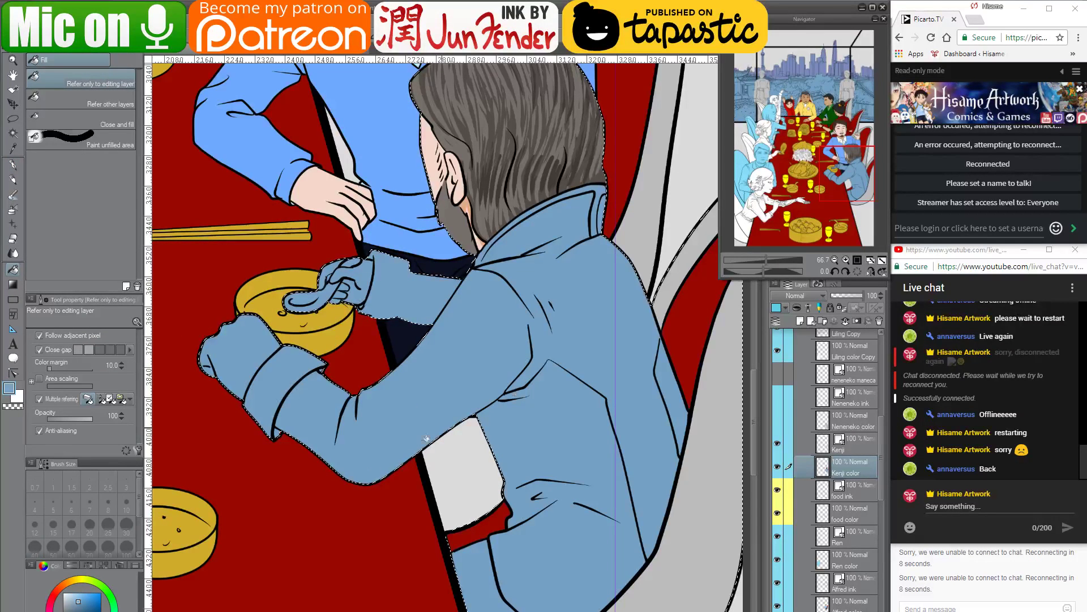
click(91, 607)
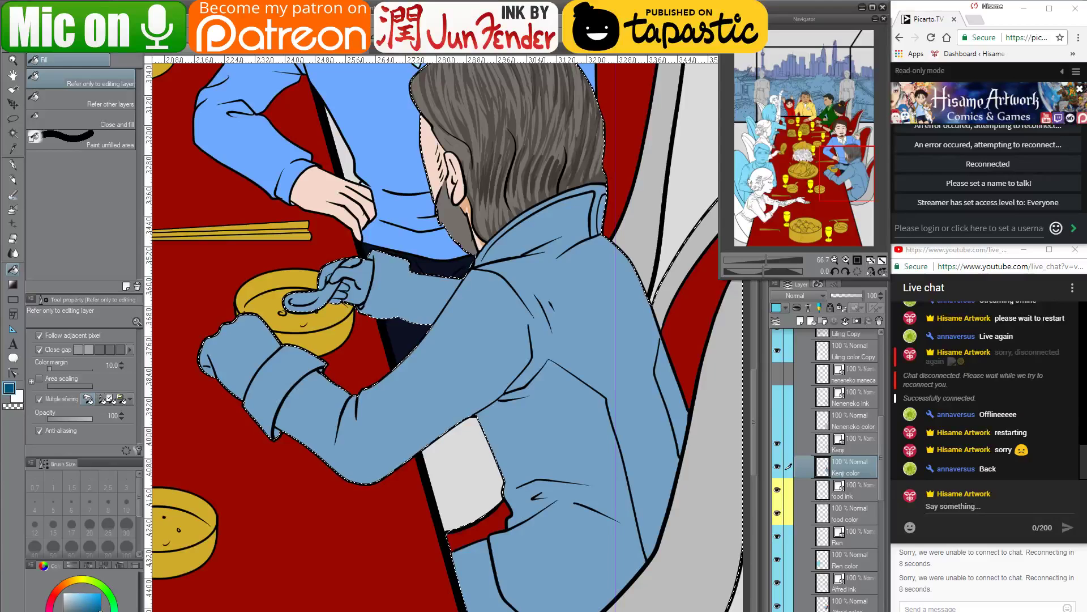
click(575, 403)
click(505, 347)
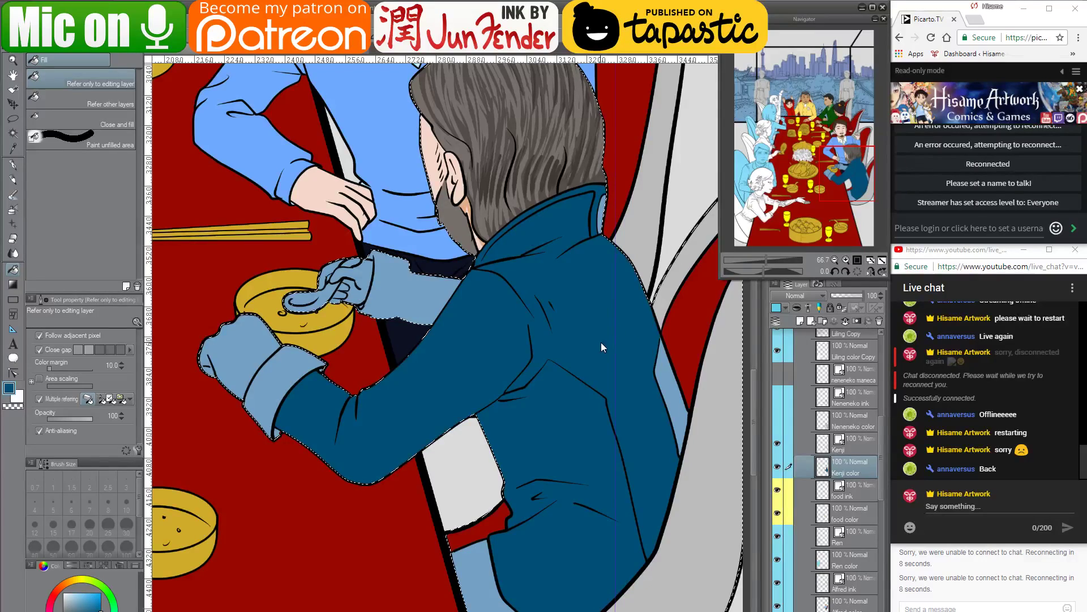
key(ctrl+z)
drag(608, 277, 626, 320)
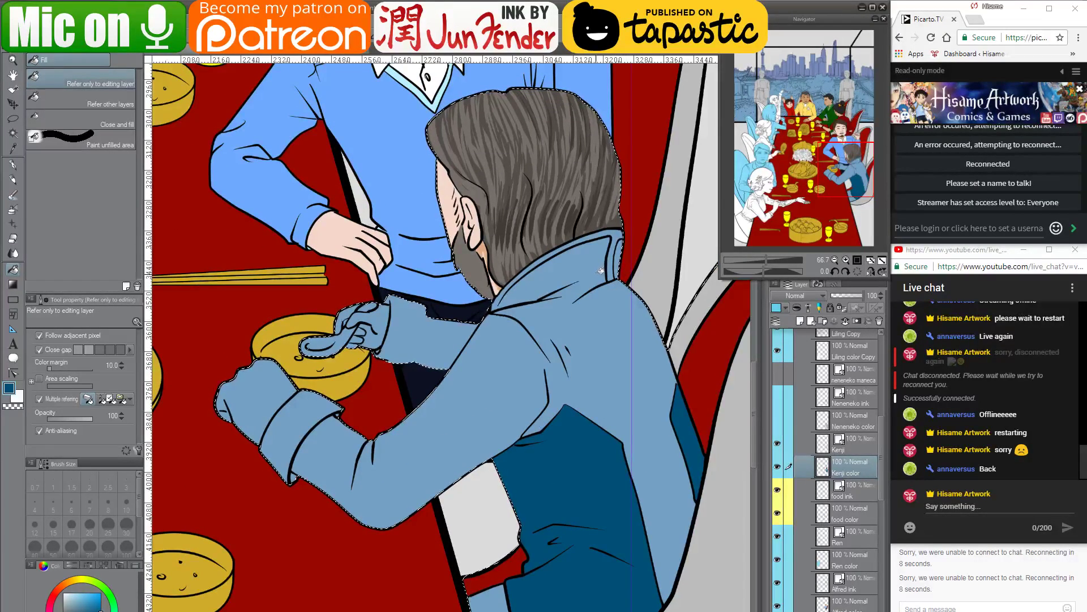
Try the dark blue fill on the jacket's shoulder area, undo it, and fill the near sleeve's cuff with the dark blue
click(617, 286)
key(ctrl+z)
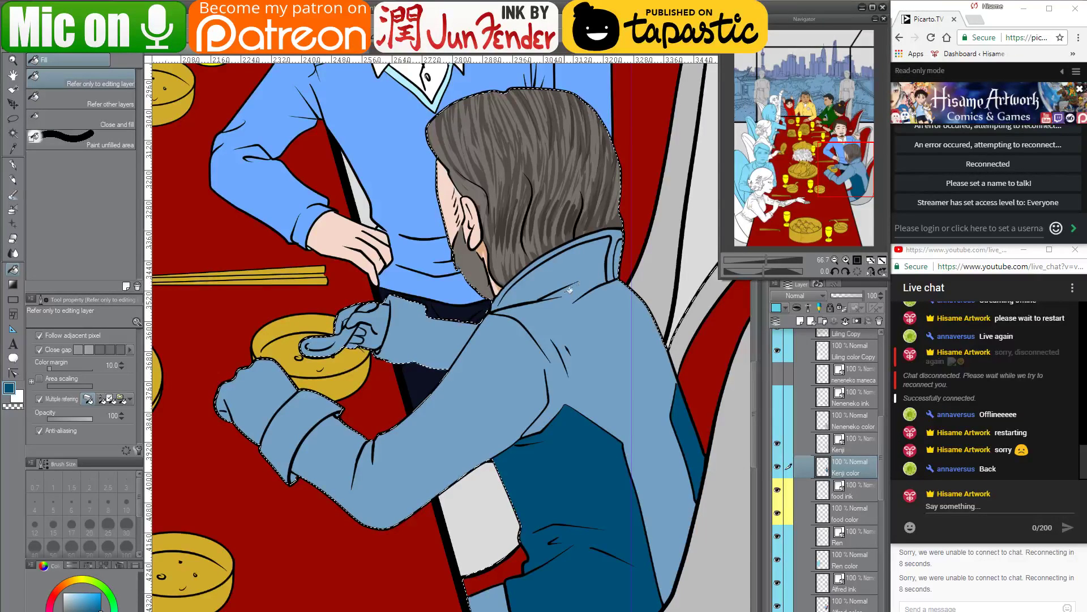
click(318, 406)
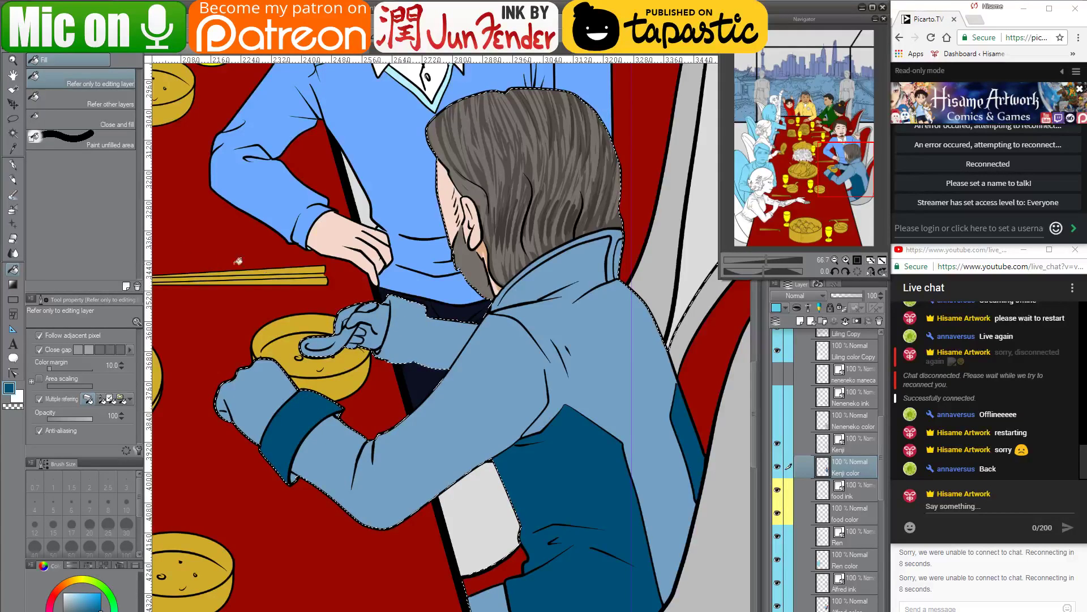
scroll(443, 305, up, 3)
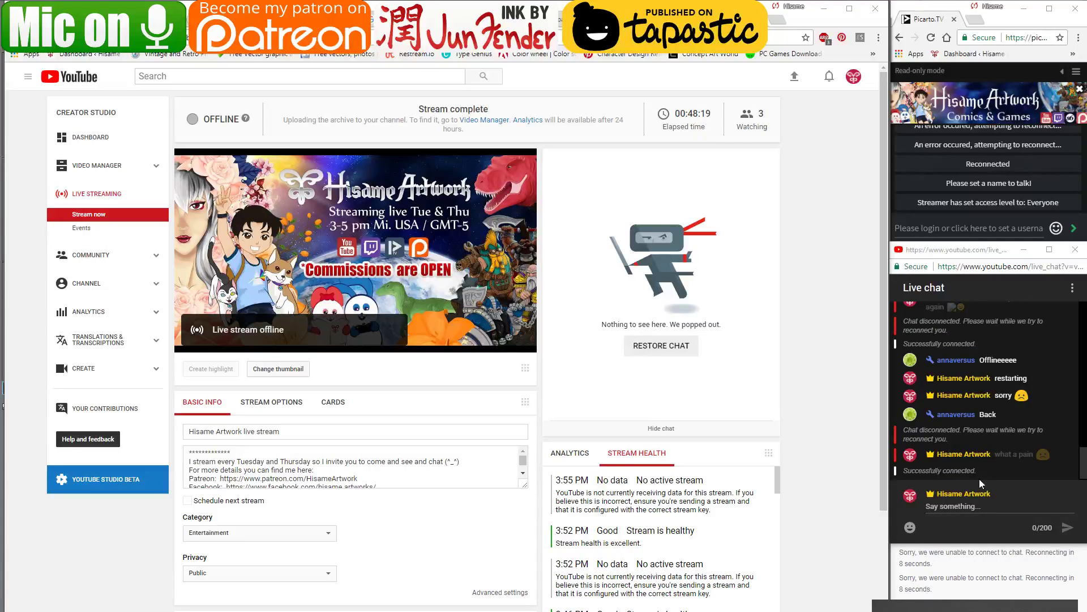
Post another "restarting" message in the YouTube live chat and go back to the drawing
click(980, 483)
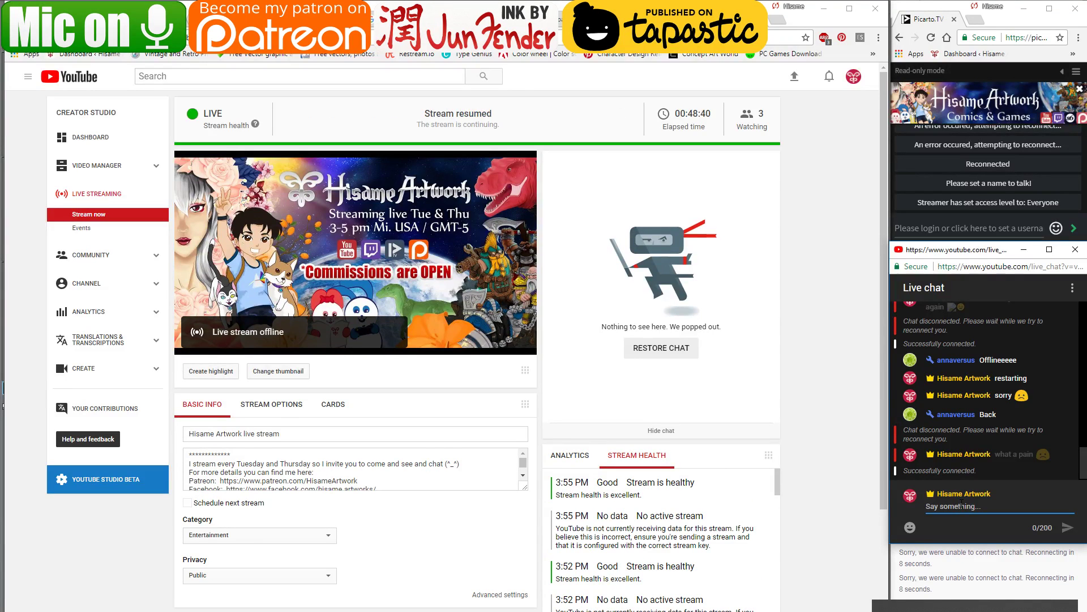
text(restart)
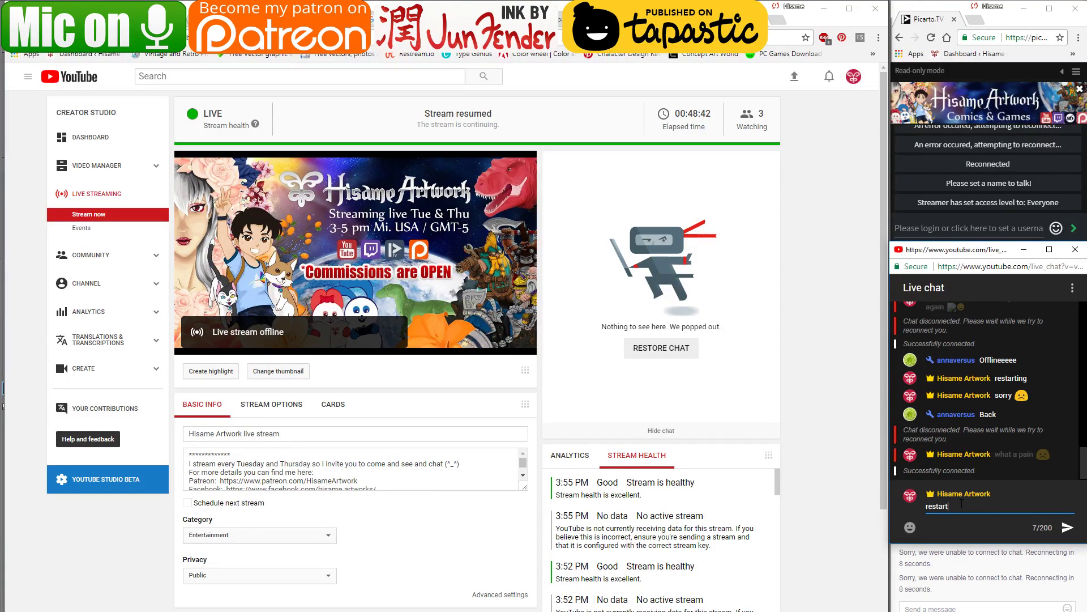
text(ing)
key(Return)
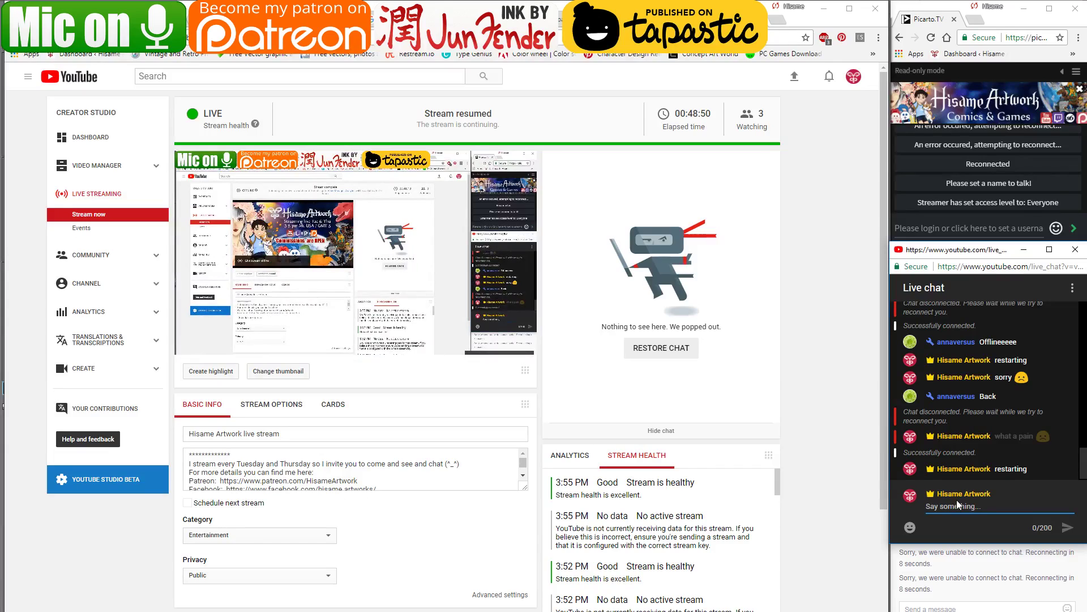
click(824, 8)
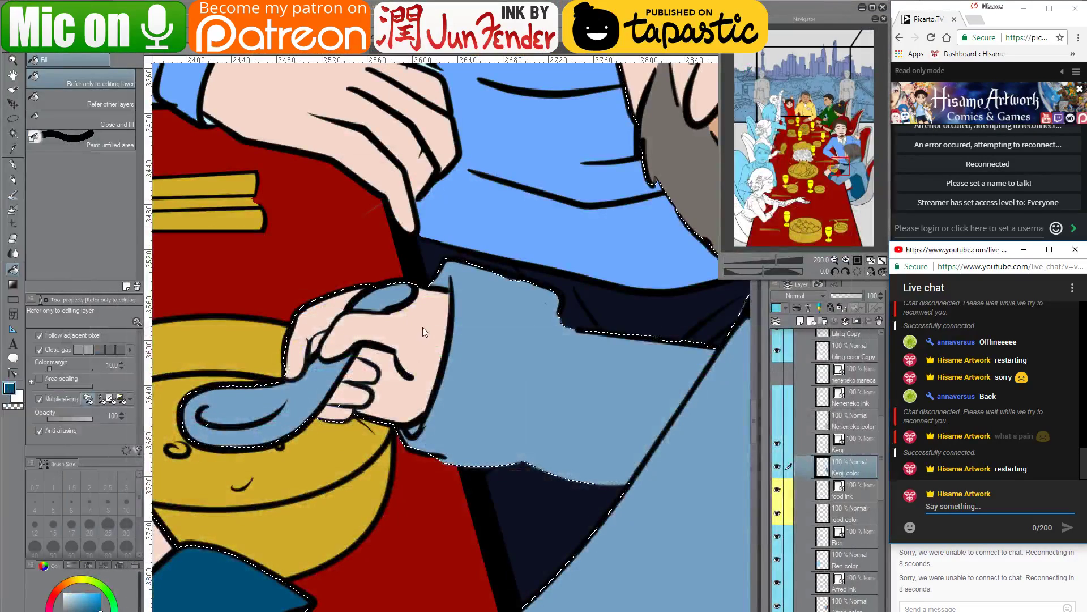
Sample the dark blue from the near cuff and paint the far sleeve's cuff with the G-pen at size 40
key(ctrl+z)
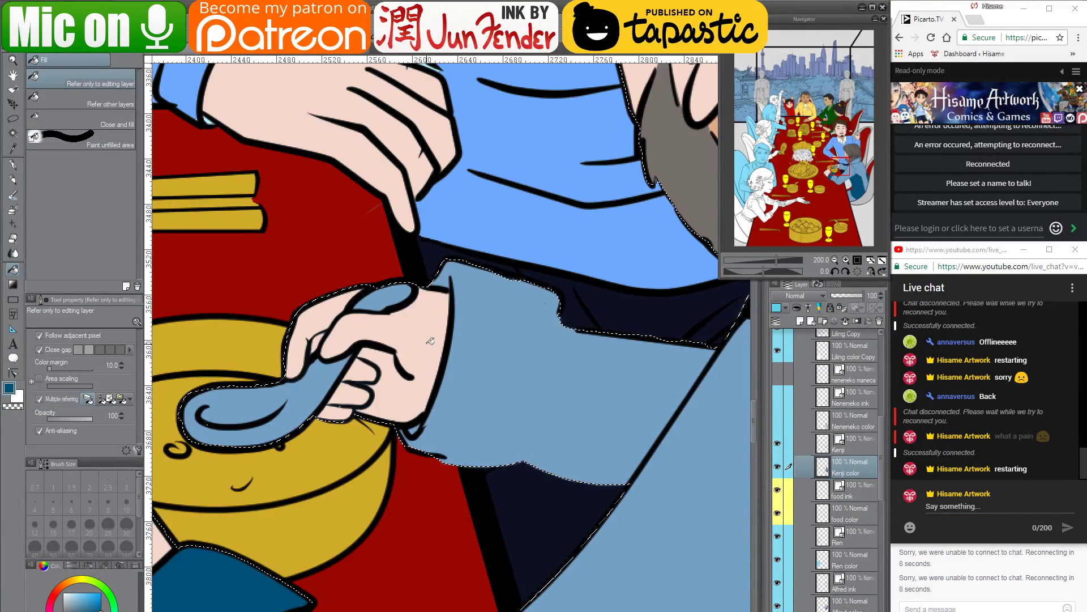
alt+click(332, 324)
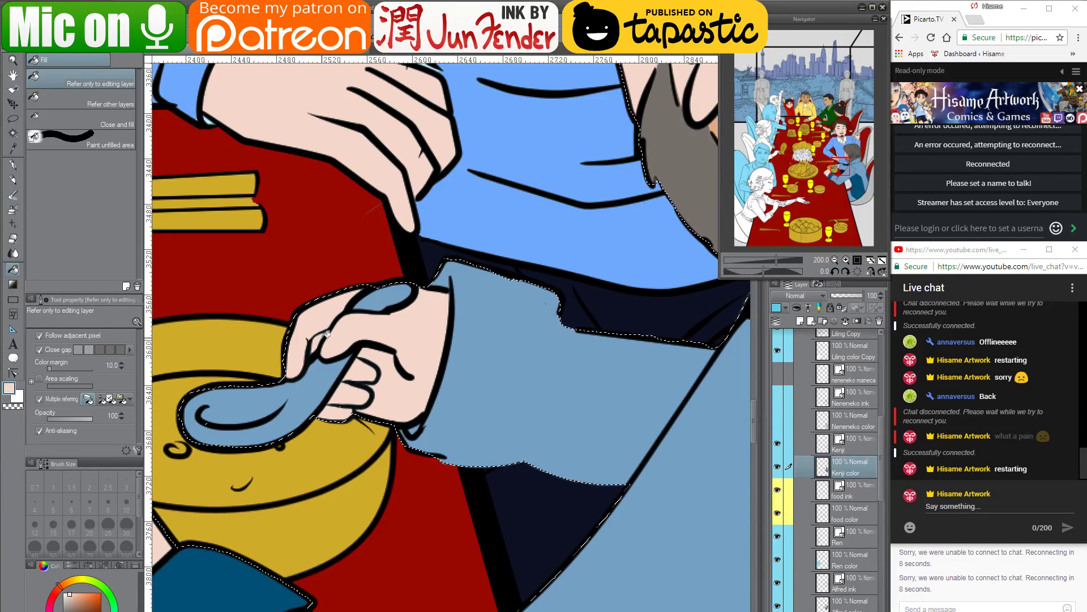
key(p)
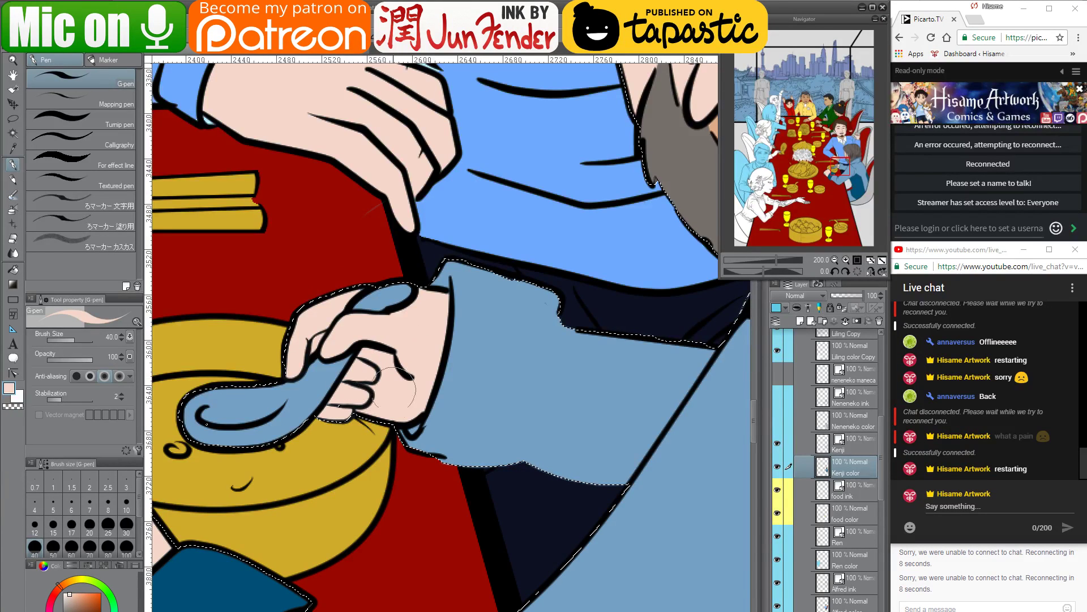
alt+click(223, 580)
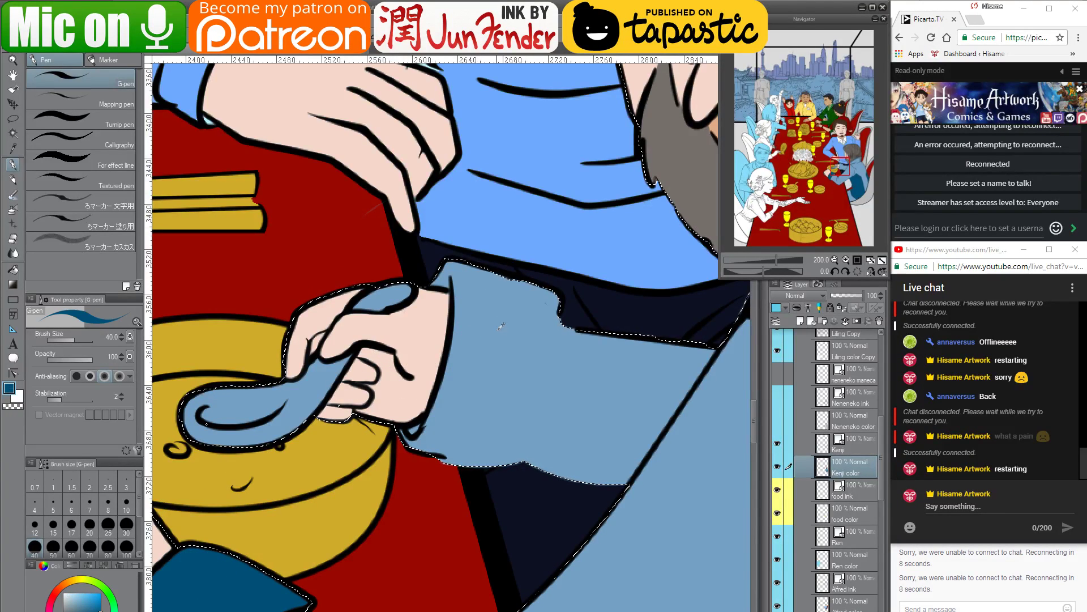
mouse_move(542, 302)
mouse_down()
mouse_move(490, 433)
mouse_move(538, 340)
mouse_move(482, 456)
mouse_up()
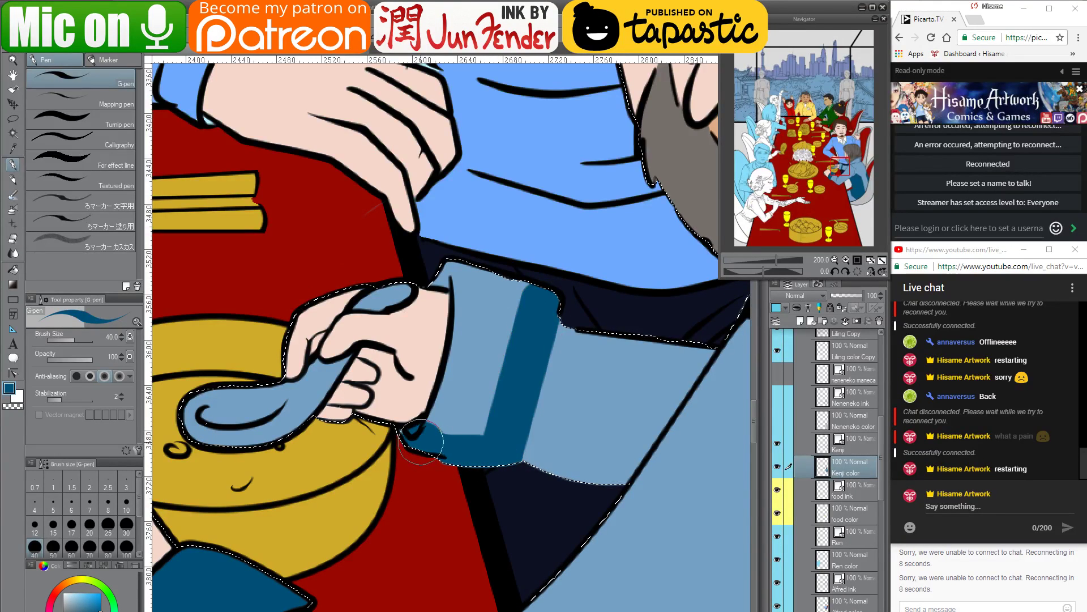
mouse_move(438, 438)
mouse_down()
mouse_move(487, 346)
mouse_move(477, 319)
mouse_up()
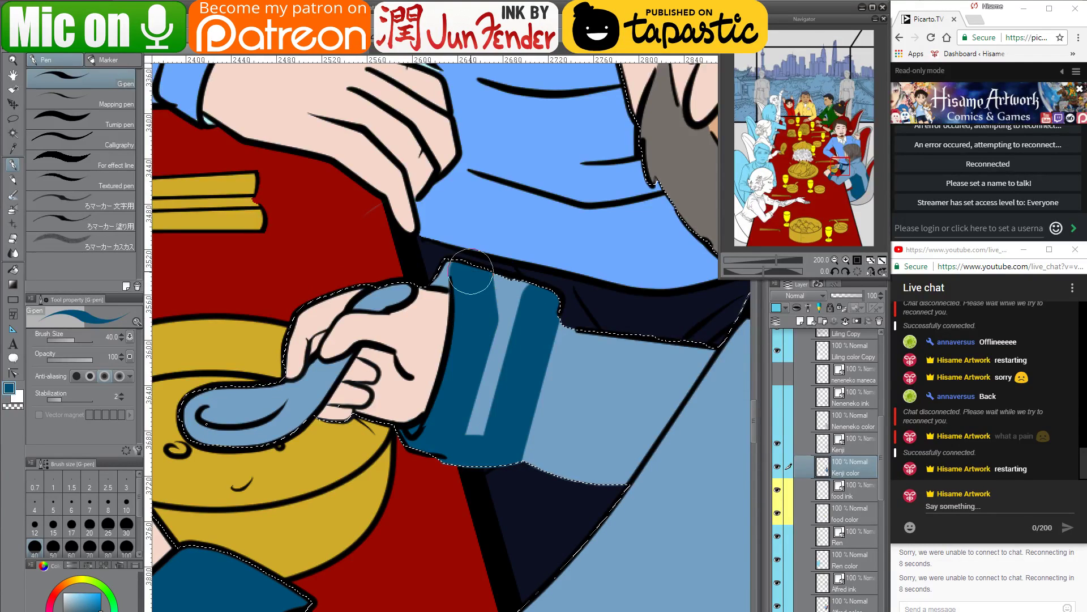
mouse_move(463, 272)
mouse_down()
mouse_move(520, 277)
mouse_move(450, 428)
mouse_move(473, 427)
mouse_move(510, 346)
mouse_move(488, 249)
mouse_move(516, 346)
mouse_move(464, 435)
mouse_up()
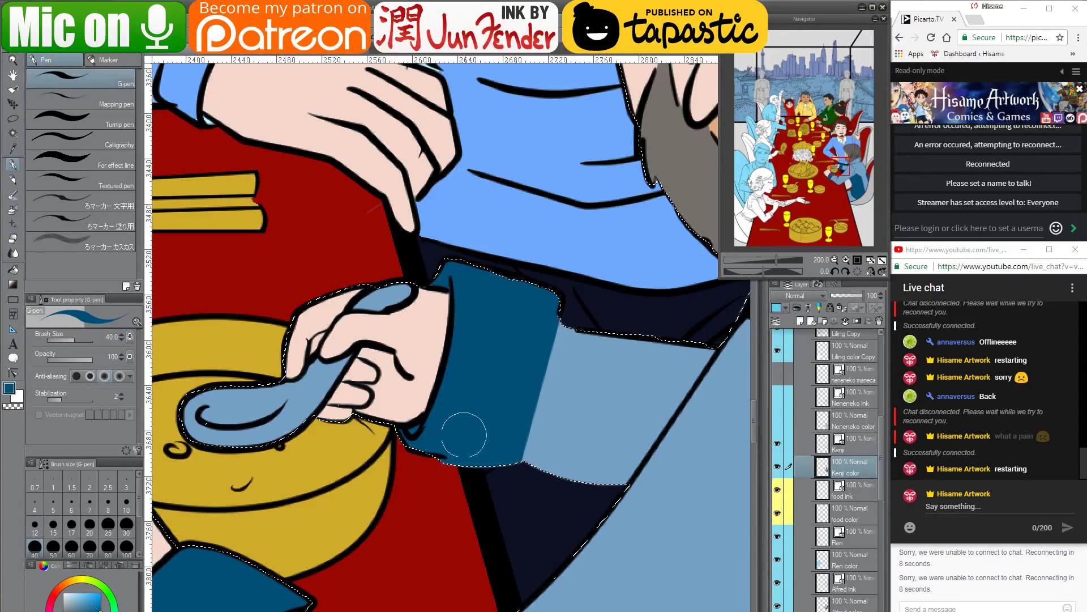
alt+click(413, 412)
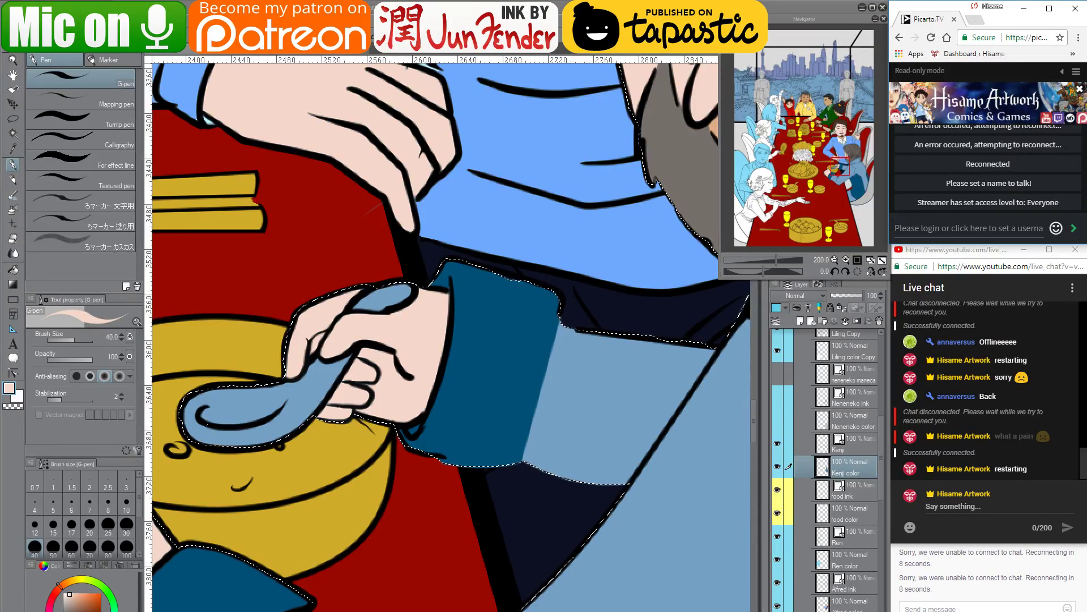
Switch to the YouTube live streaming dashboard, reload it to check the stream, and return to the drawing
key(alt+Tab)
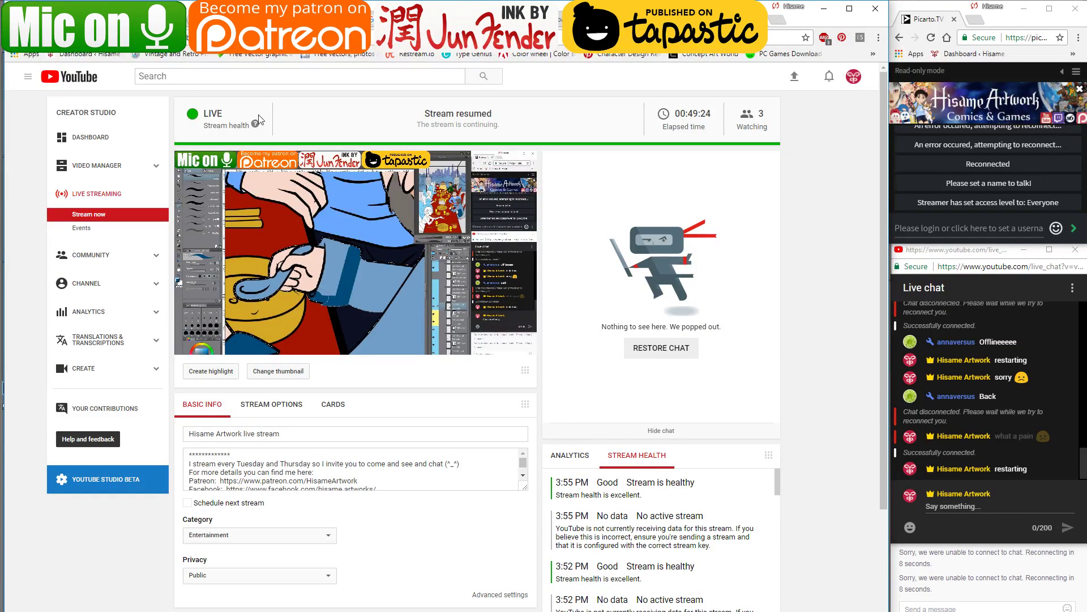
key(F5)
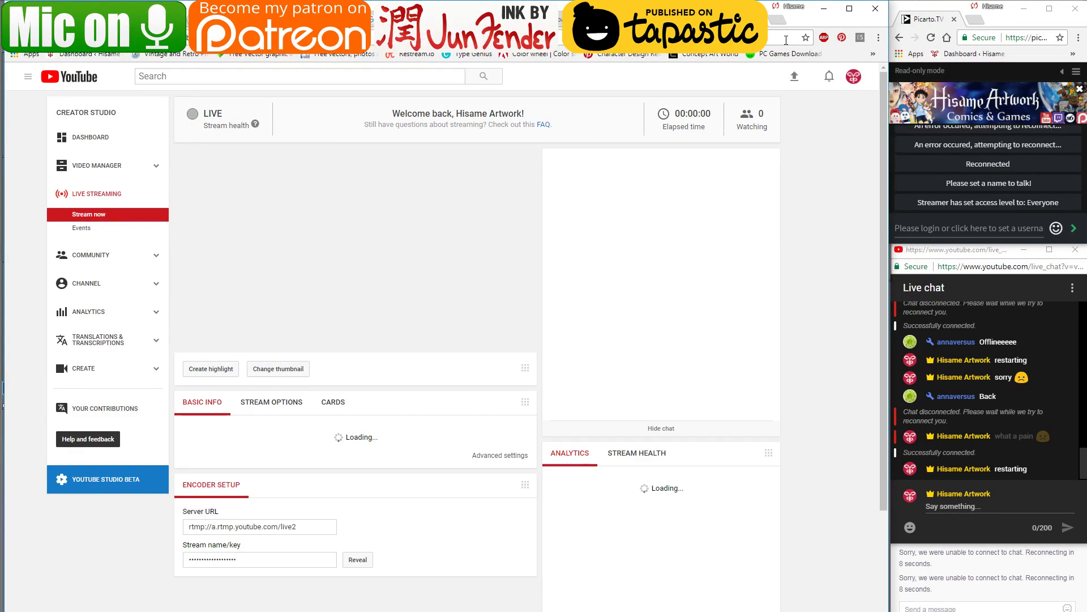
click(825, 10)
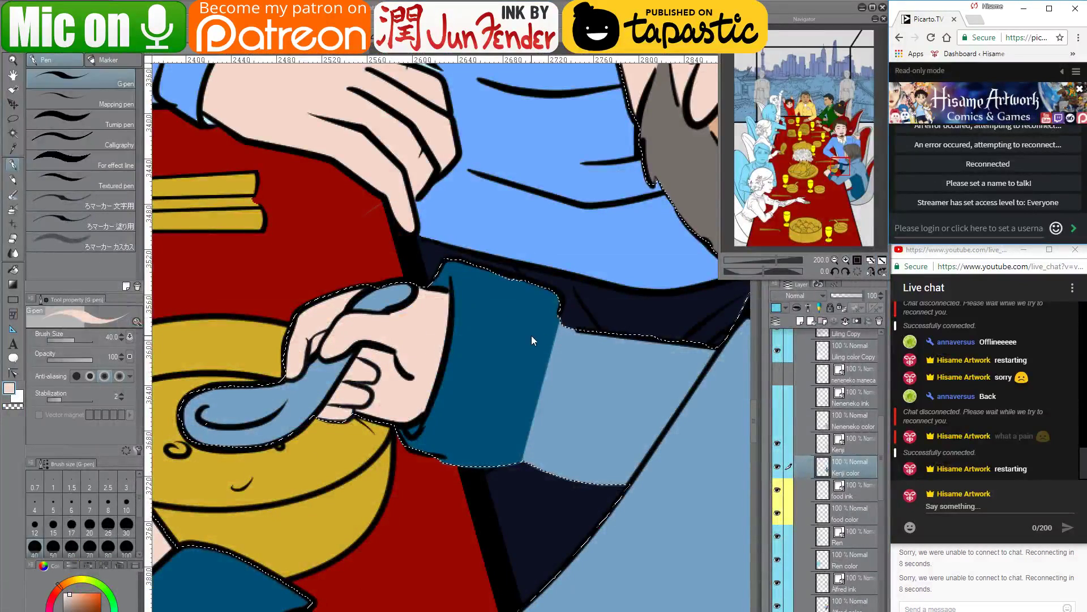
Resample the cuff's dark blue and paint the remaining strip along the far cuff's edge beside the sleeve
alt+click(517, 341)
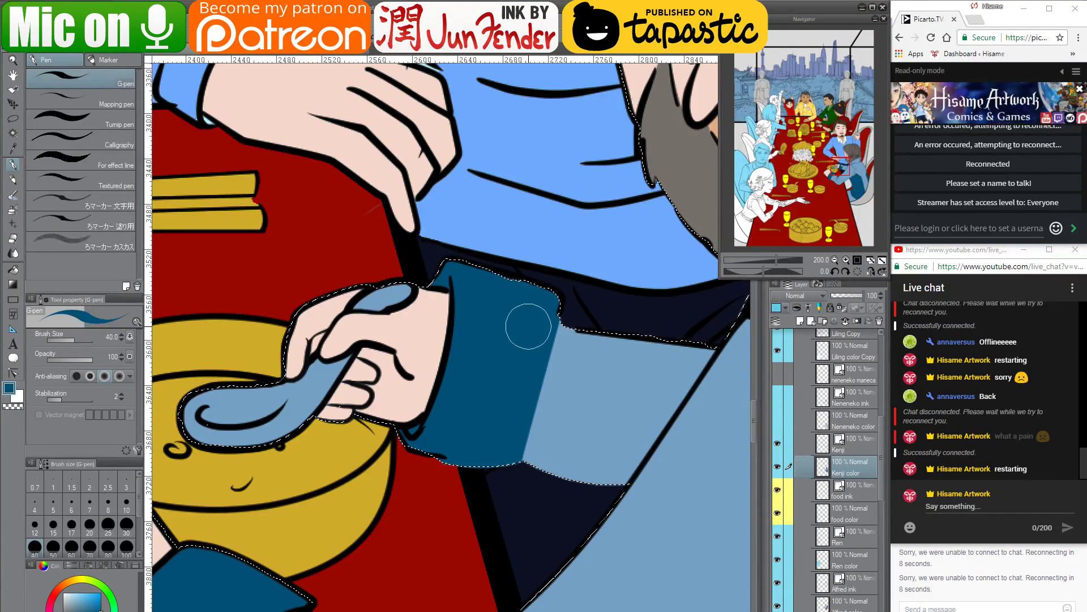
click(543, 303)
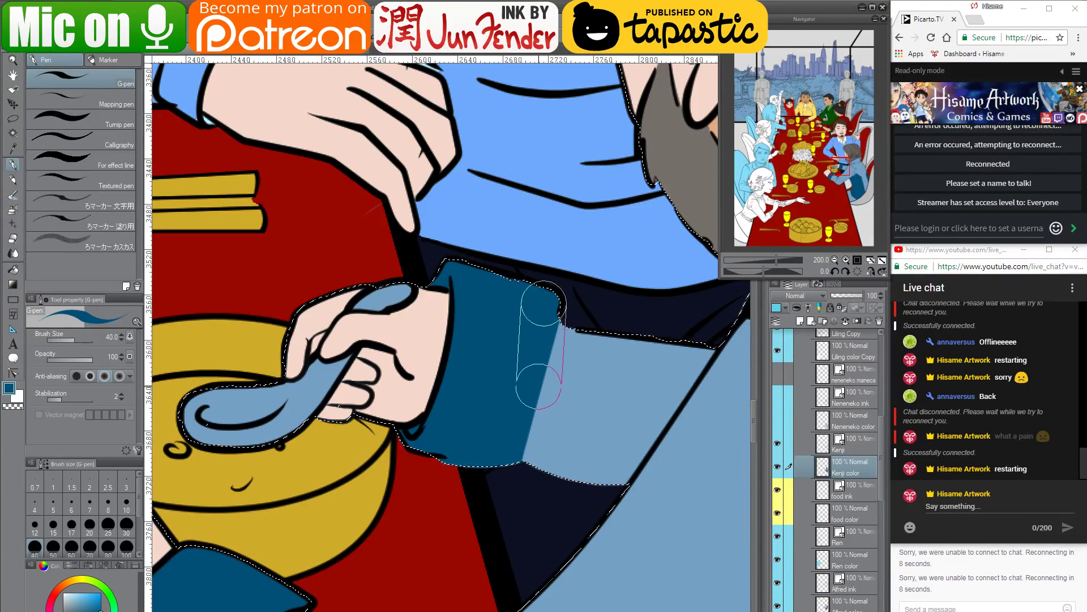
shift+click(541, 301)
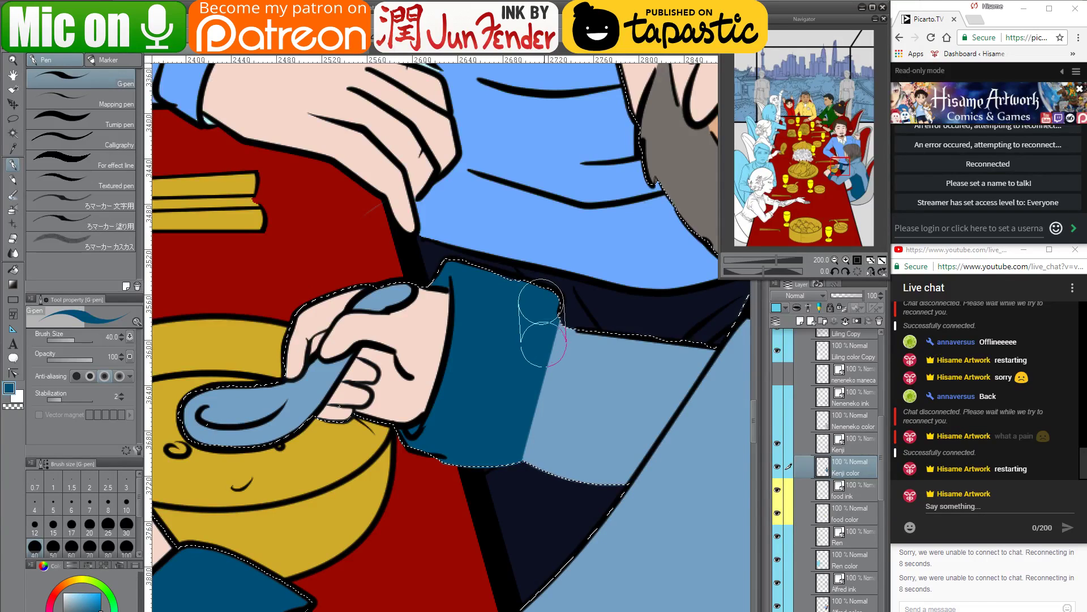
shift+click(538, 346)
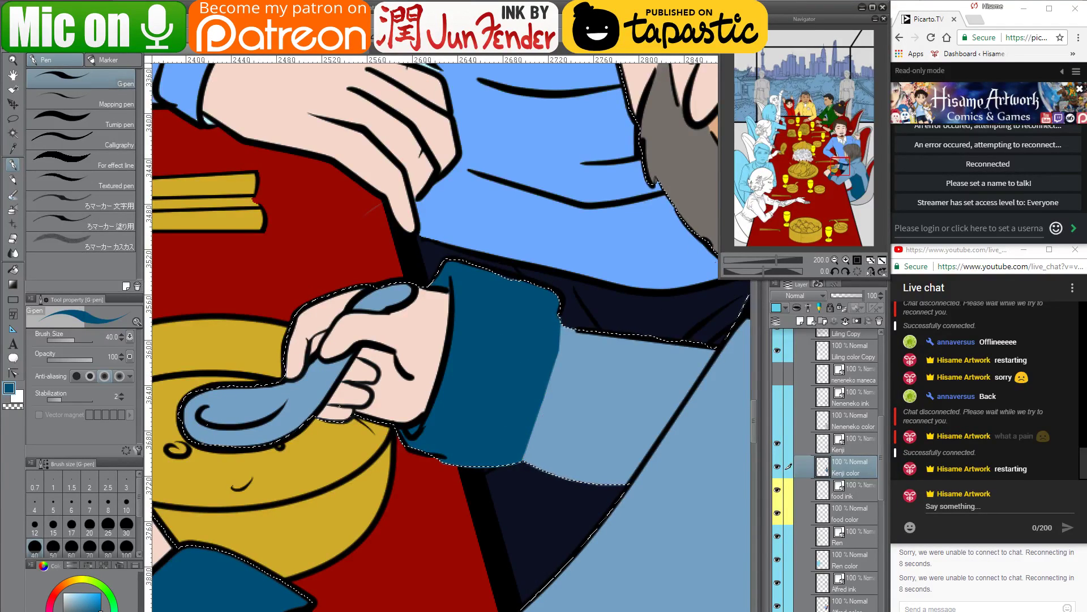
Reduce the G-pen to size 20 and paint dark blue strokes along the jacket collar's front corner, upper edge and lower fold
drag(630, 335, 536, 353)
scroll(341, 405, down, 1)
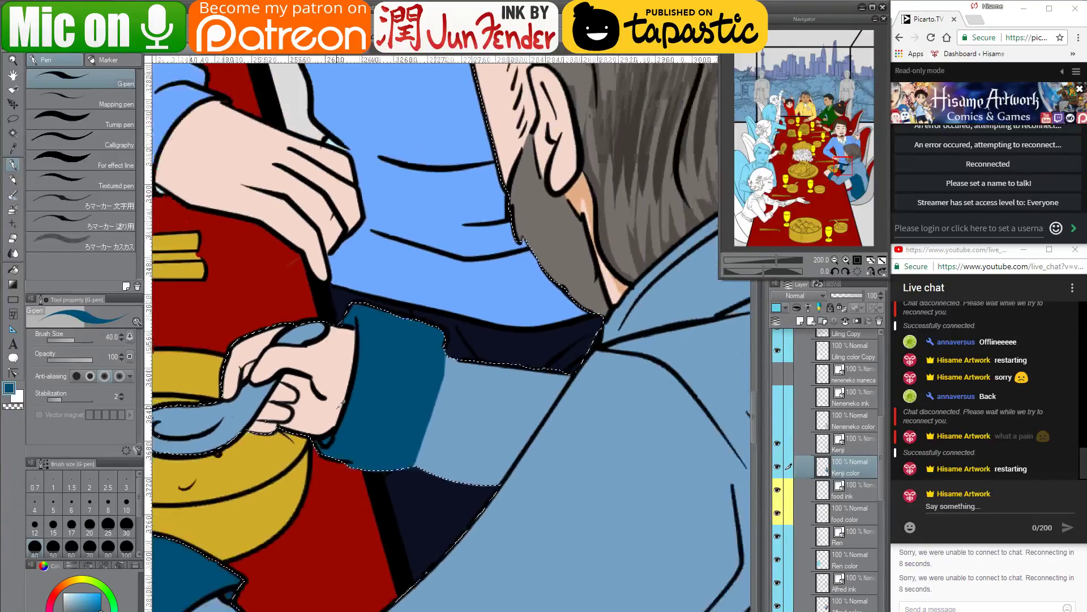
scroll(343, 403, down, 4)
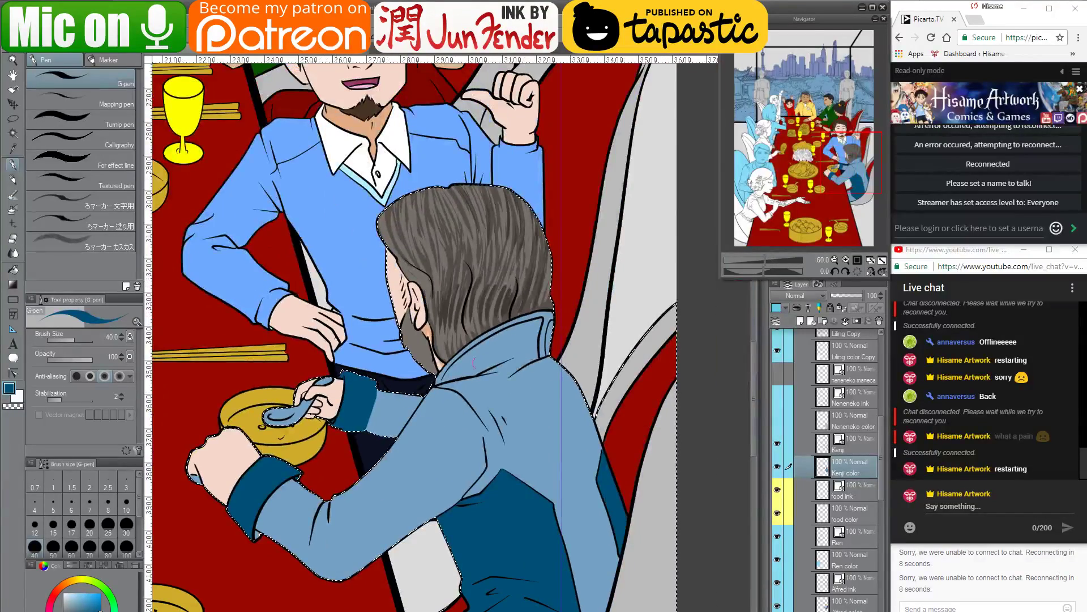
scroll(343, 394, up, 3)
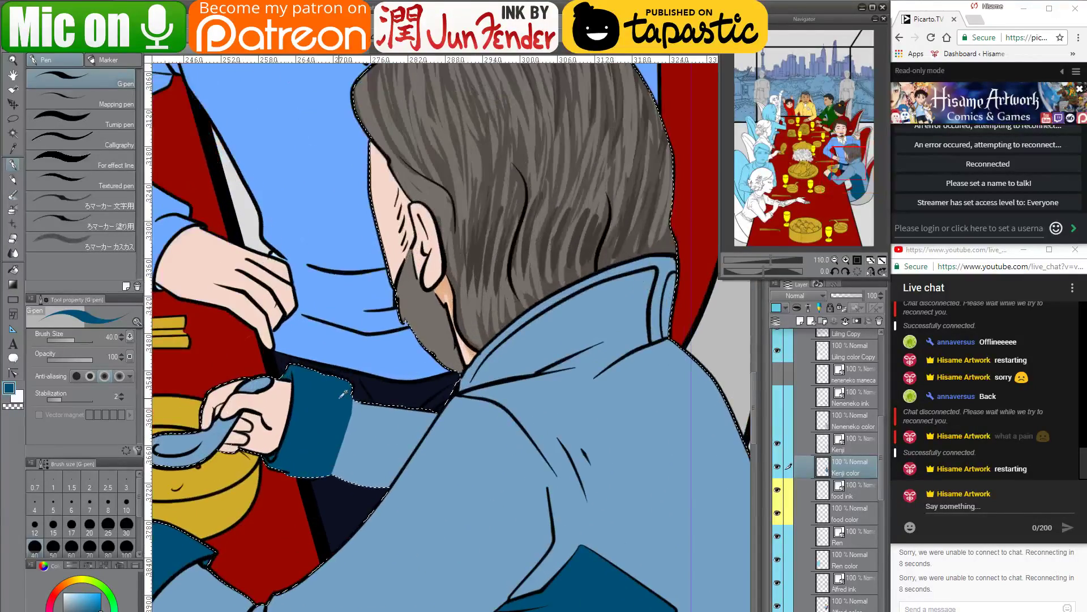
scroll(658, 317, up, 4)
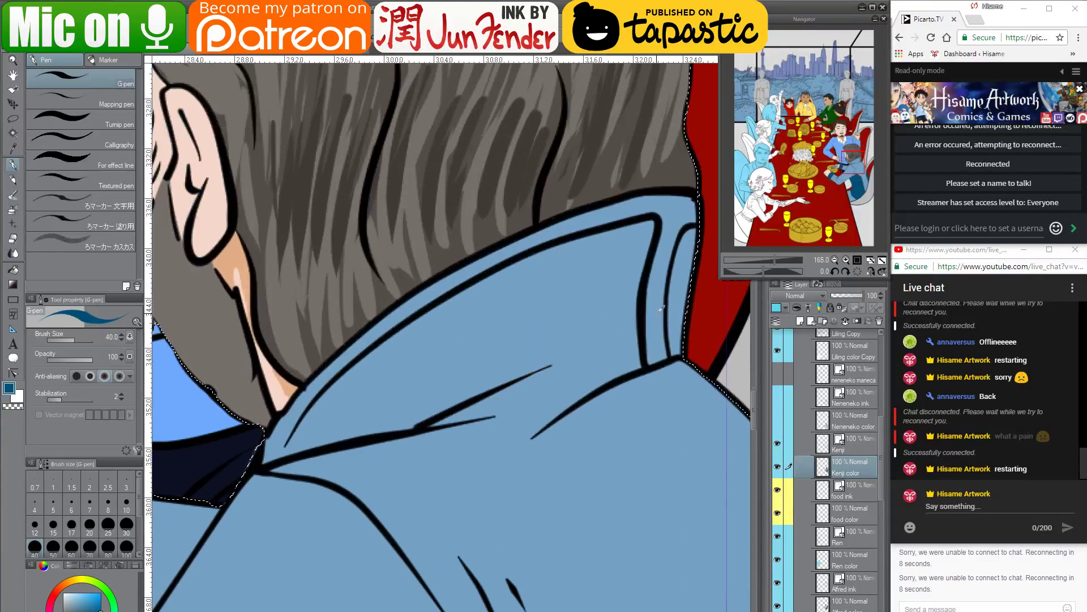
key(bracketleft)
key(bracketleft)
key(bracketleft)
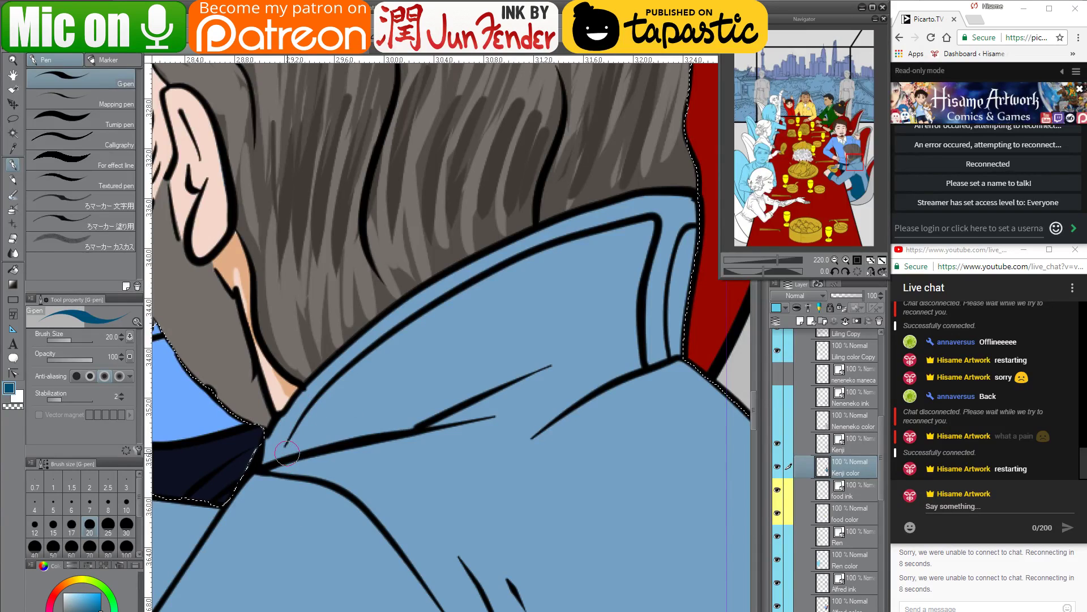
drag(287, 453, 335, 397)
drag(283, 456, 341, 383)
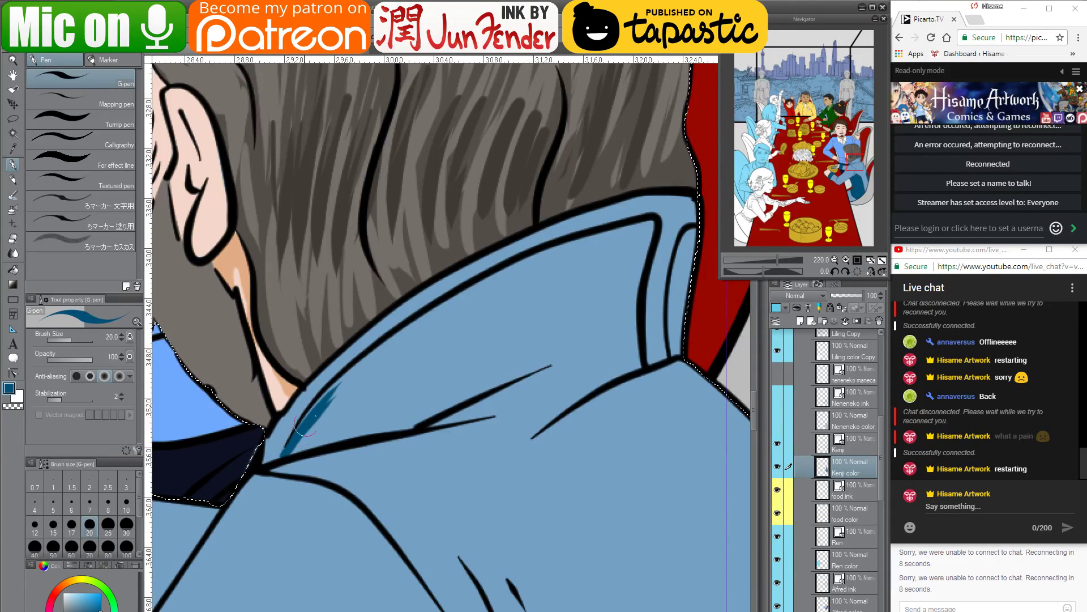
drag(306, 425, 421, 330)
drag(296, 435, 419, 331)
drag(367, 366, 512, 291)
drag(303, 446, 520, 392)
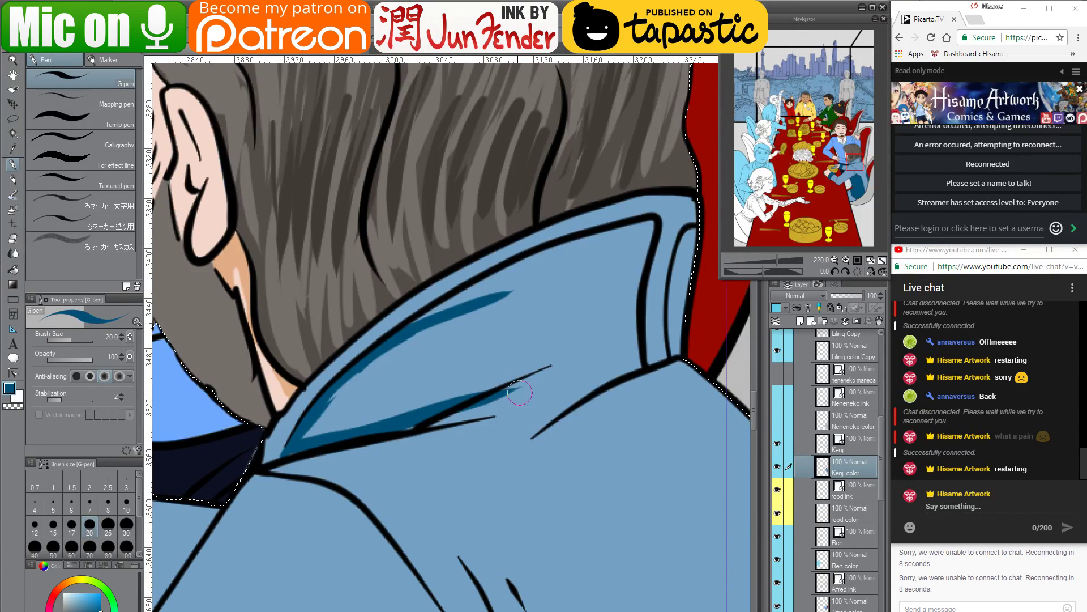
Extend the dark blue along the collar's lower edge, redoing unsuitable strokes, and paint the narrow panel at the collar's back end
drag(433, 425, 646, 357)
key(ctrl+z)
drag(430, 419, 626, 374)
key(ctrl+z)
drag(430, 422, 584, 378)
drag(481, 409, 621, 367)
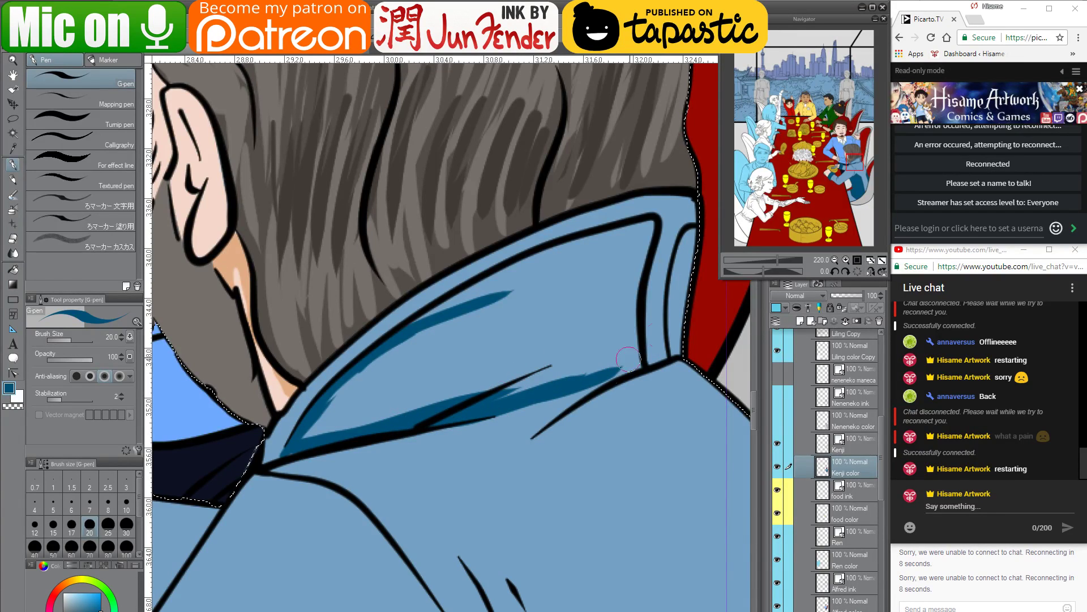
mouse_move(484, 410)
mouse_down()
mouse_move(601, 385)
mouse_move(646, 358)
mouse_move(604, 436)
mouse_up()
mouse_move(607, 320)
mouse_down()
mouse_move(592, 433)
mouse_move(611, 322)
mouse_move(592, 438)
mouse_up()
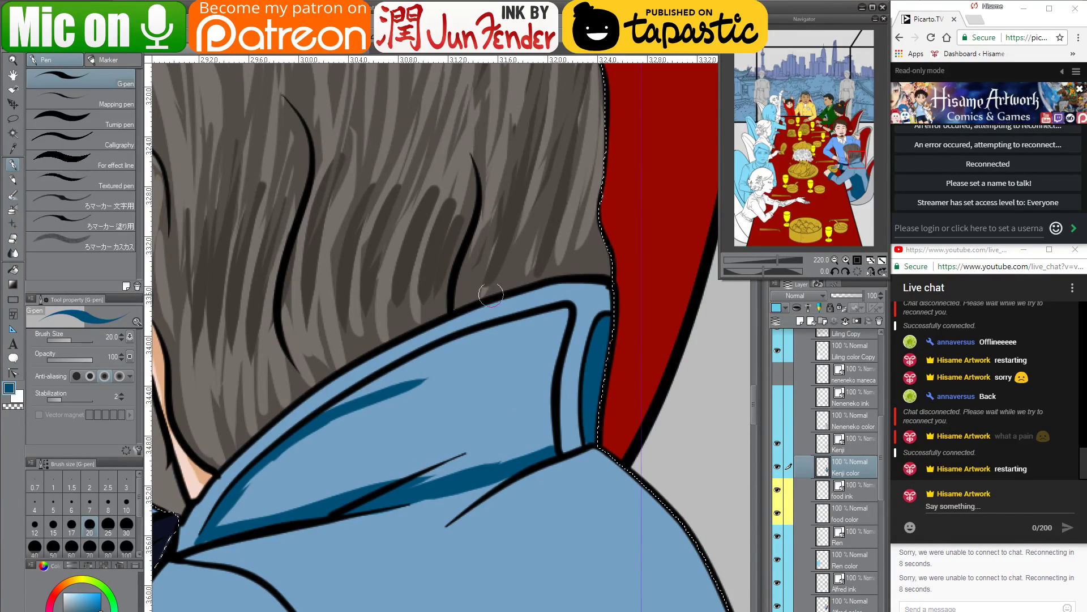
Line the collar panel's remaining inner edges with dark blue, and fill its interior with the G-pen at size 40
mouse_move(335, 413)
mouse_down()
mouse_move(487, 335)
mouse_move(467, 344)
mouse_move(566, 309)
mouse_move(532, 419)
mouse_move(535, 447)
mouse_up()
mouse_move(549, 358)
mouse_down()
mouse_move(538, 445)
mouse_move(545, 404)
mouse_move(601, 394)
mouse_up()
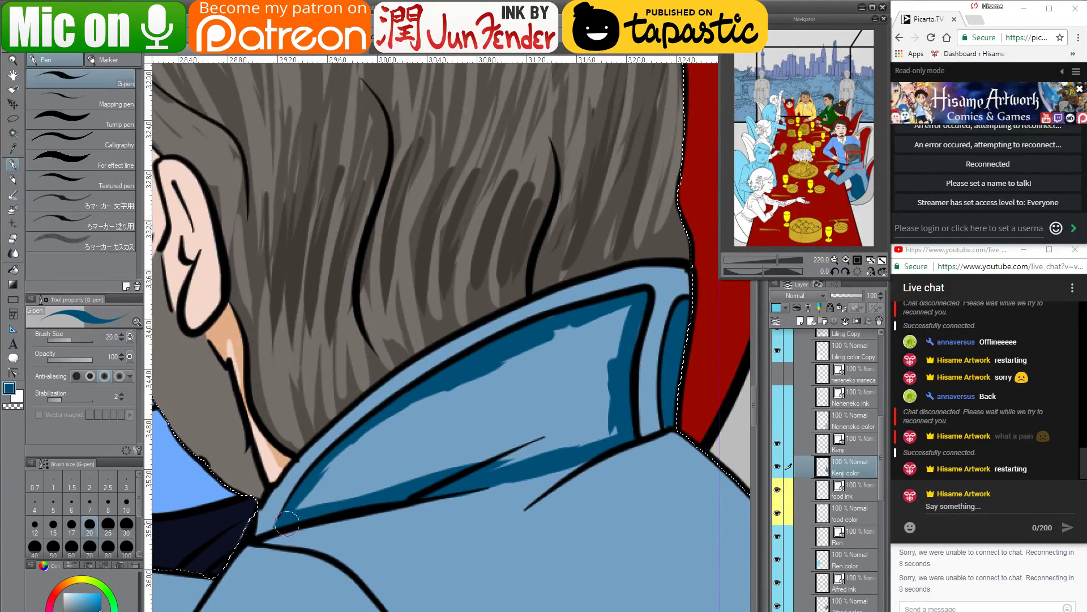
mouse_move(287, 524)
mouse_down()
mouse_move(357, 448)
mouse_move(413, 442)
mouse_move(362, 486)
mouse_move(544, 433)
mouse_up()
key(bracketright)
key(bracketright)
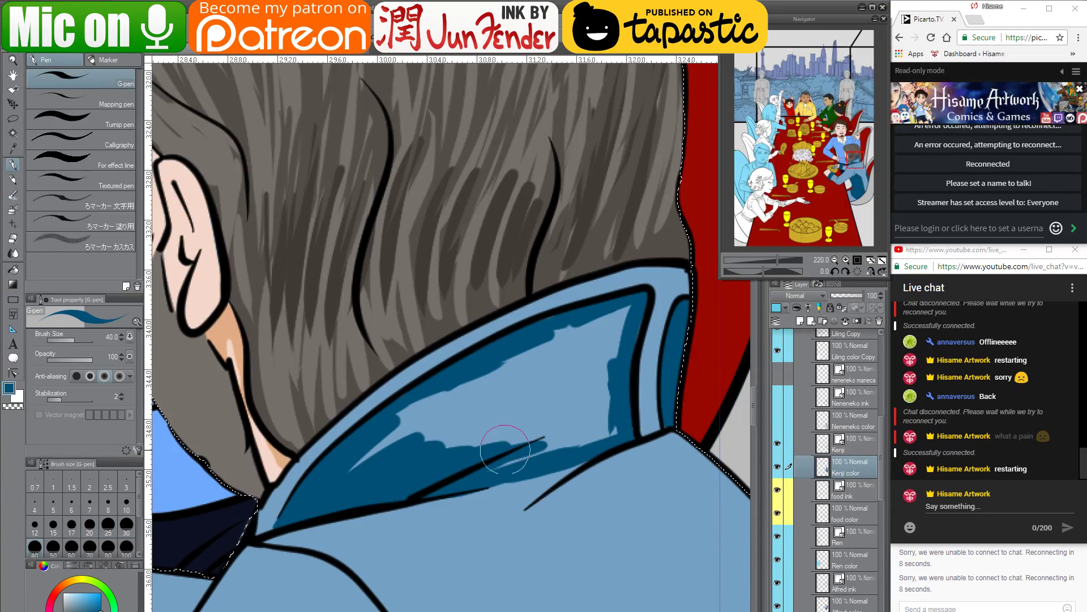
mouse_move(494, 466)
mouse_down()
mouse_move(602, 427)
mouse_move(573, 434)
mouse_move(599, 375)
mouse_move(596, 402)
mouse_move(626, 309)
mouse_move(597, 342)
mouse_move(521, 372)
mouse_move(578, 334)
mouse_move(496, 371)
mouse_move(551, 328)
mouse_move(354, 469)
mouse_move(415, 409)
mouse_move(519, 373)
mouse_move(564, 376)
mouse_move(548, 416)
mouse_move(606, 399)
mouse_up()
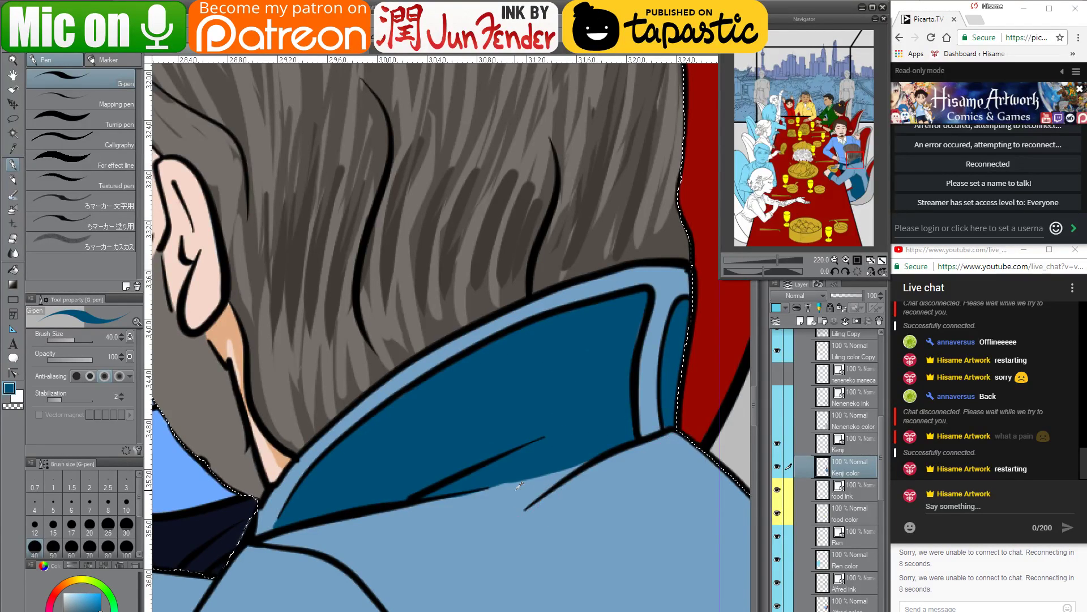
Fill the man's trousers below the jacket with a darker blue
scroll(680, 459, down, 5)
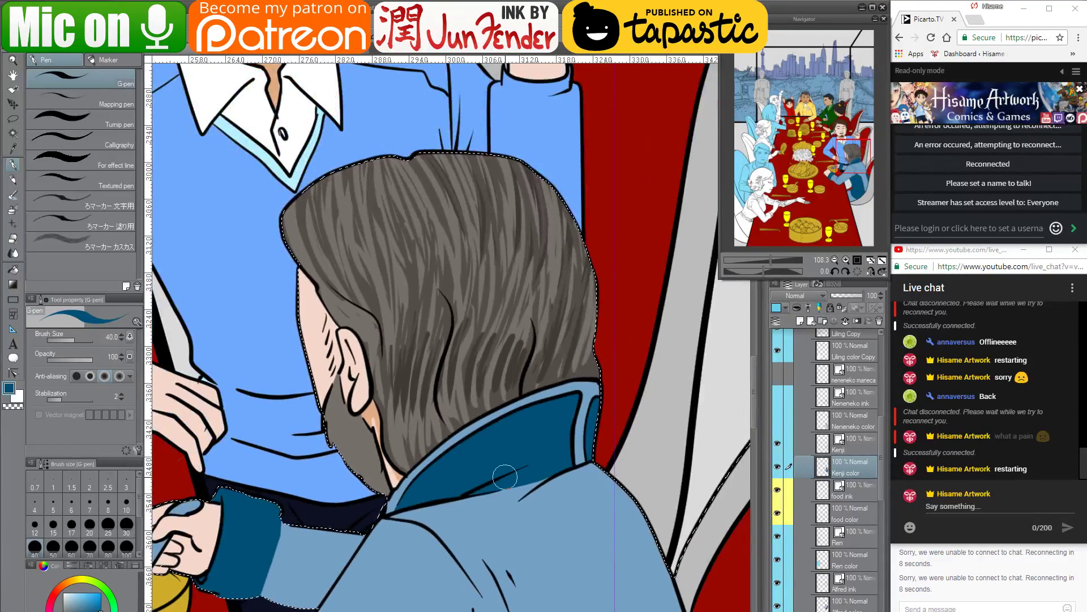
scroll(536, 438, down, 1)
scroll(539, 434, down, 3)
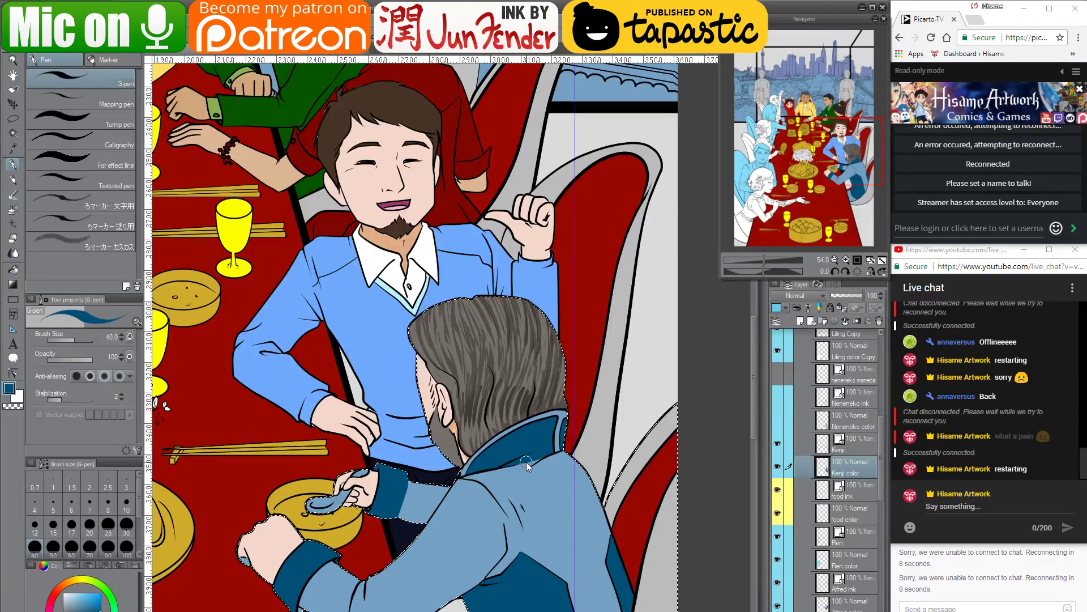
drag(569, 536, 590, 368)
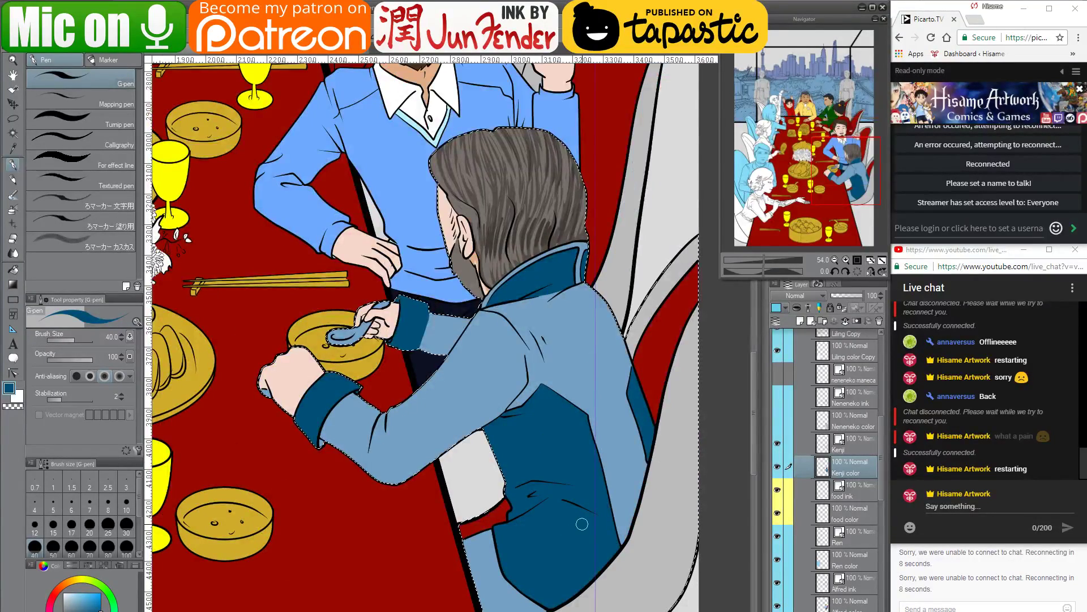
scroll(564, 567, up, 1)
drag(561, 572, 538, 526)
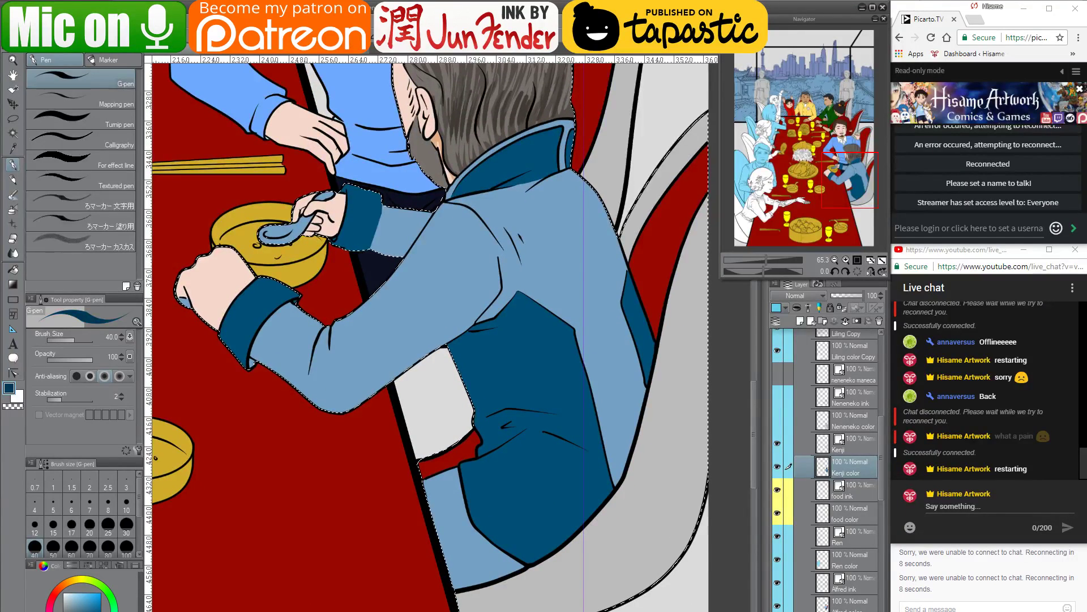
click(13, 269)
click(455, 525)
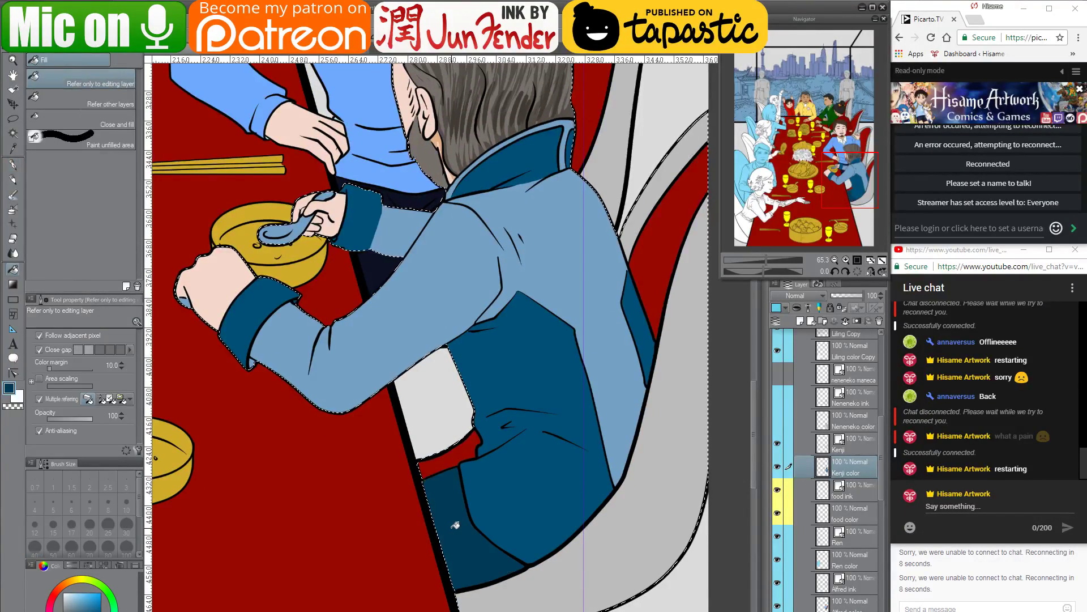
click(470, 435)
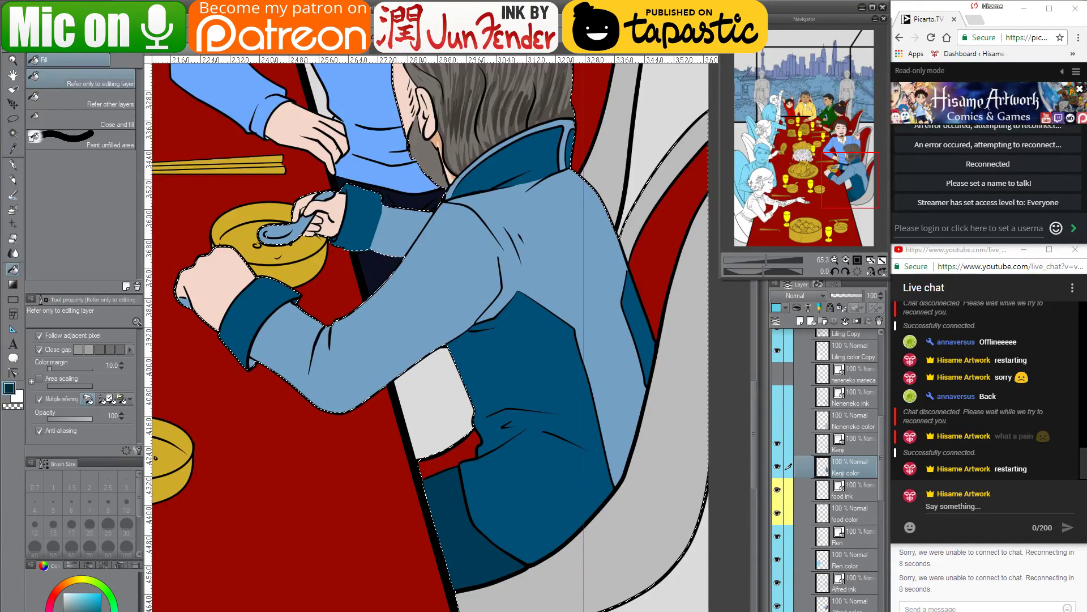
Sample the light grey beside the jacket and fill the red gap between the jacket and trousers with it
scroll(482, 548, up, 5)
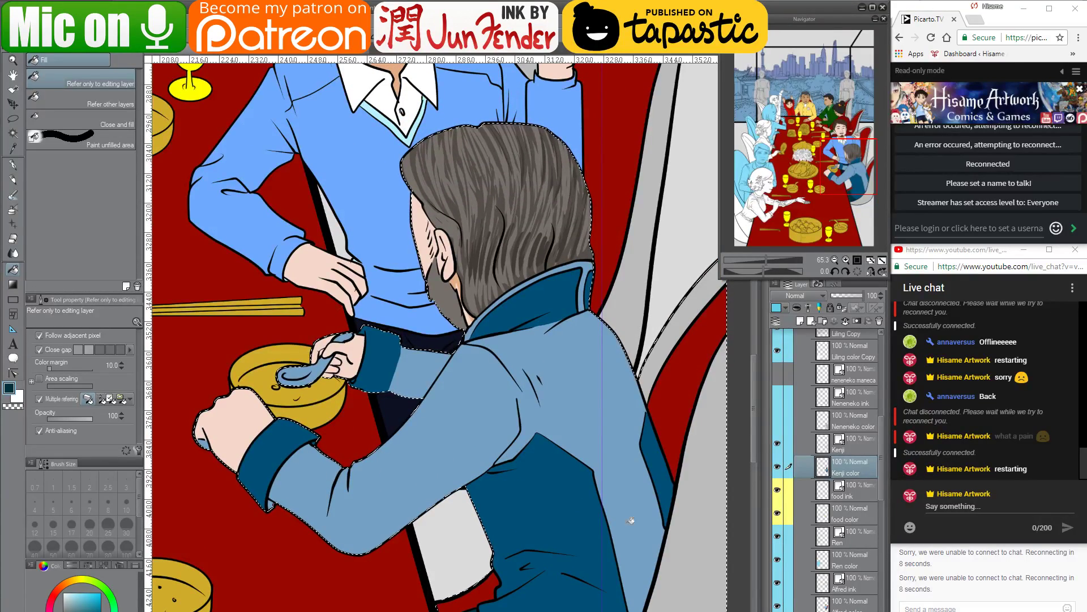
alt+click(480, 520)
click(490, 593)
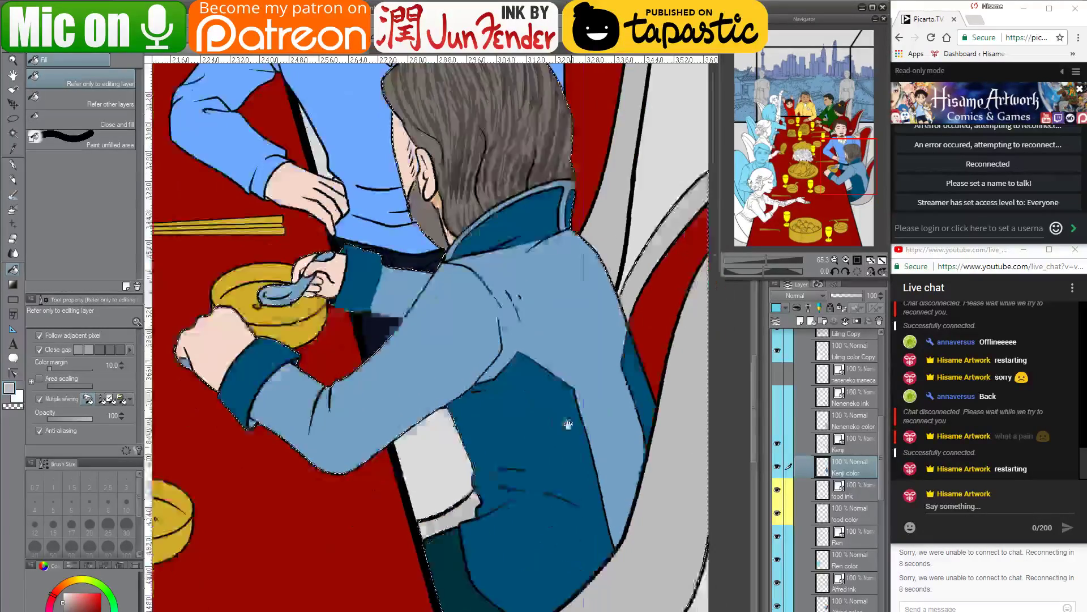
Clear the selection, and hide and reshow the man's ink and color layers to check what lies behind him
drag(591, 536, 564, 418)
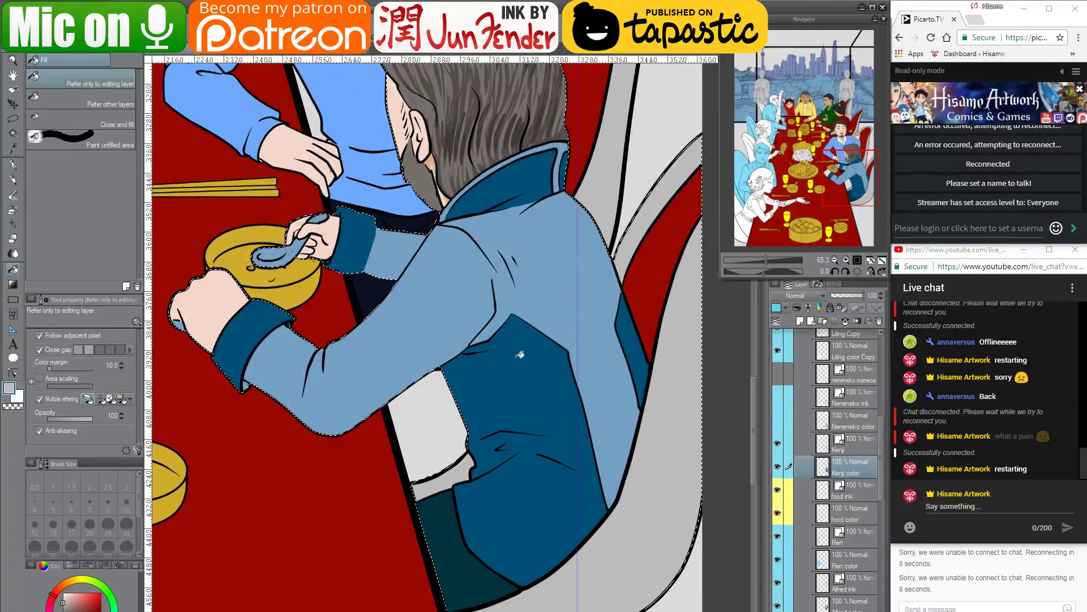
key(ctrl+d)
drag(511, 276, 508, 391)
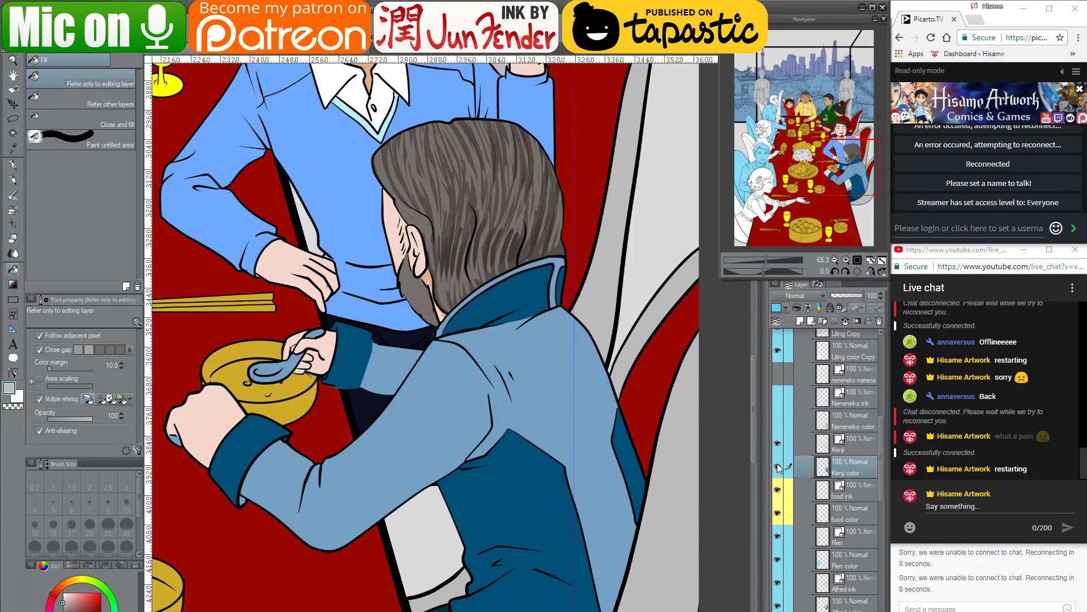
click(777, 443)
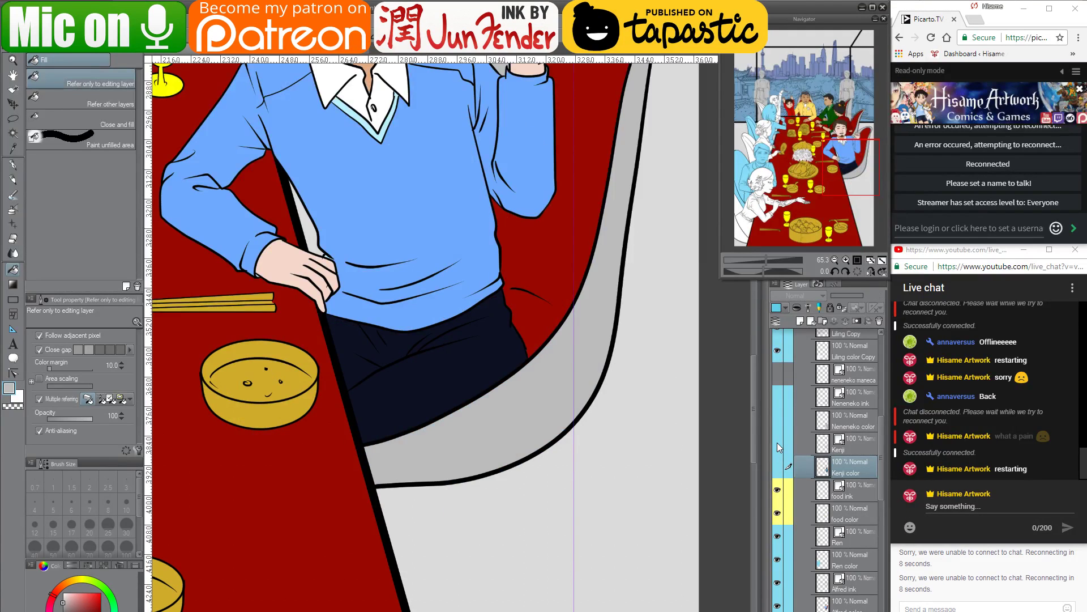
drag(778, 443, 777, 466)
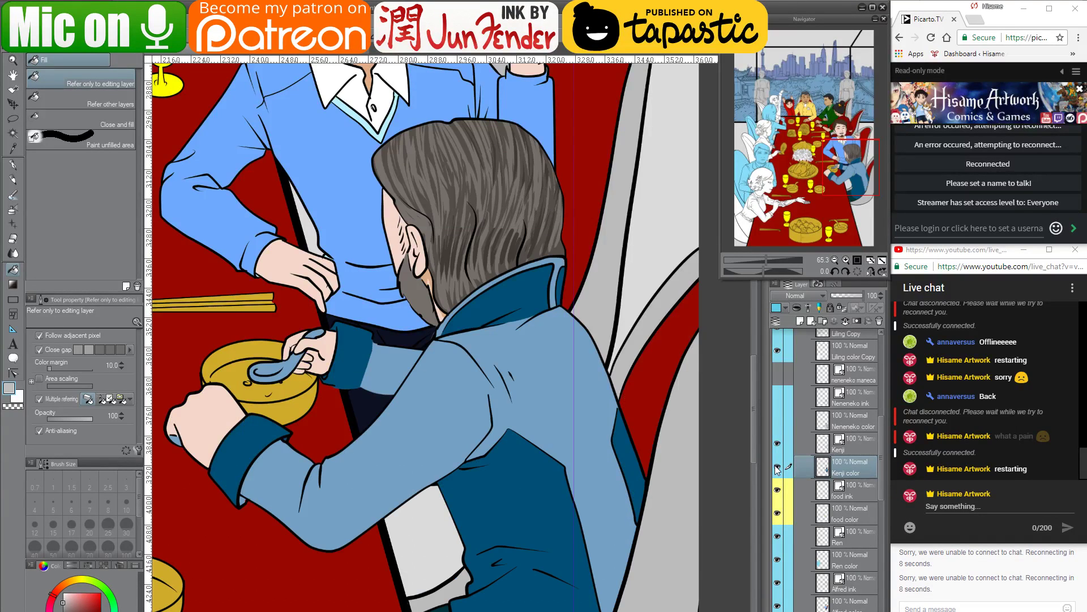
drag(471, 348, 522, 469)
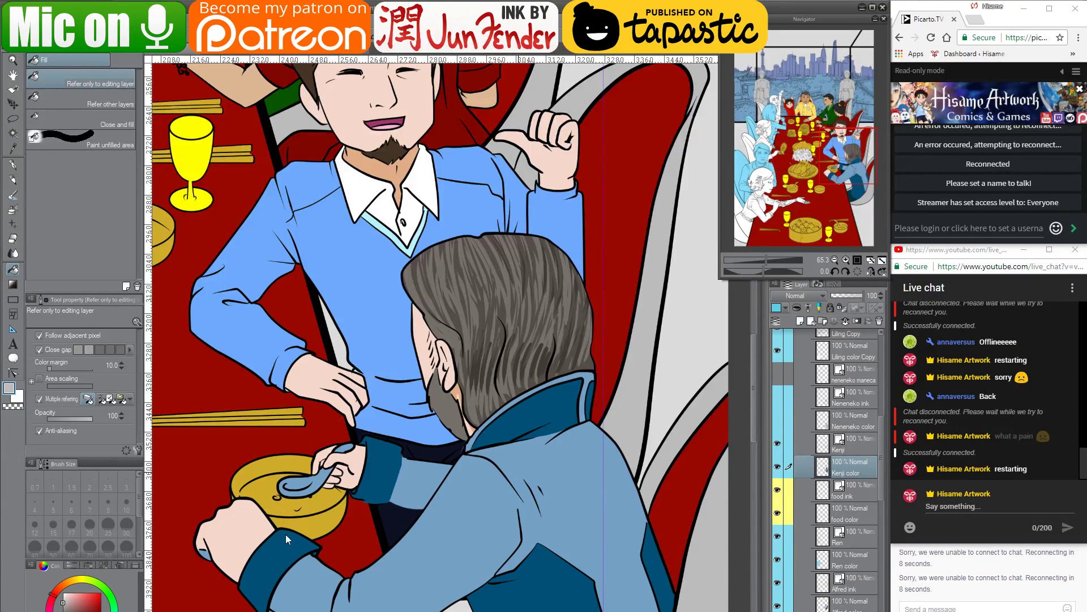
Recolour the blue spot on the man's near hand with the sampled skin tone, and sample the dark blue of his cuff
alt+click(249, 526)
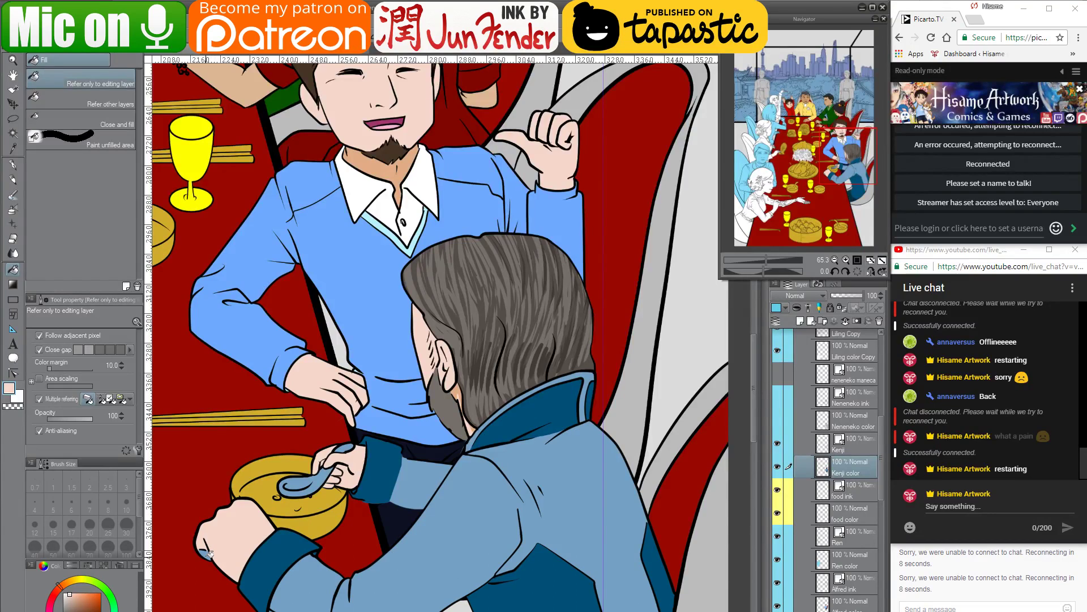
drag(559, 430, 666, 374)
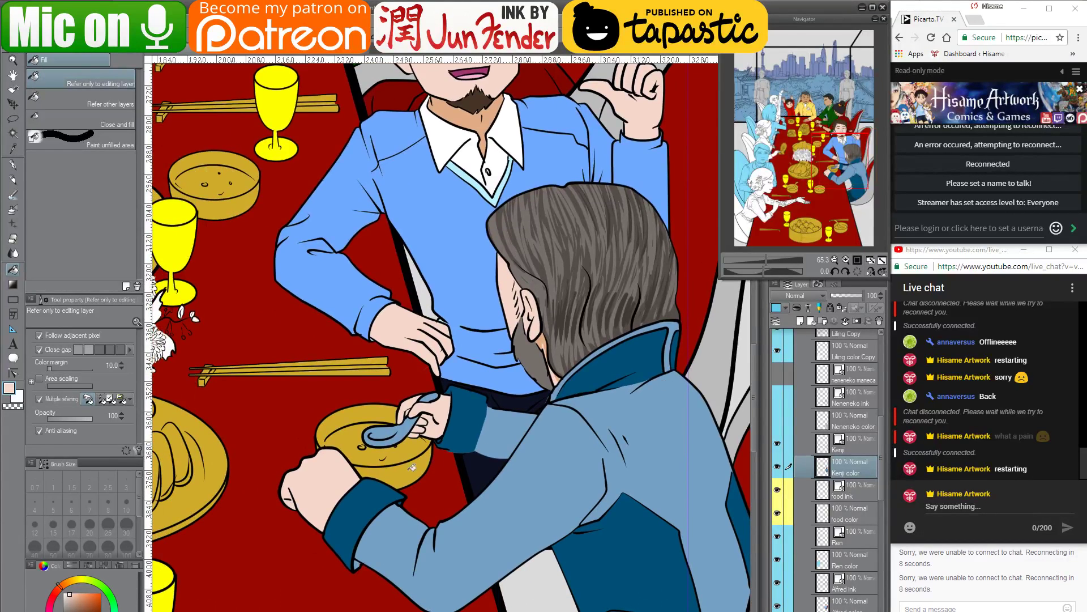
alt+click(365, 497)
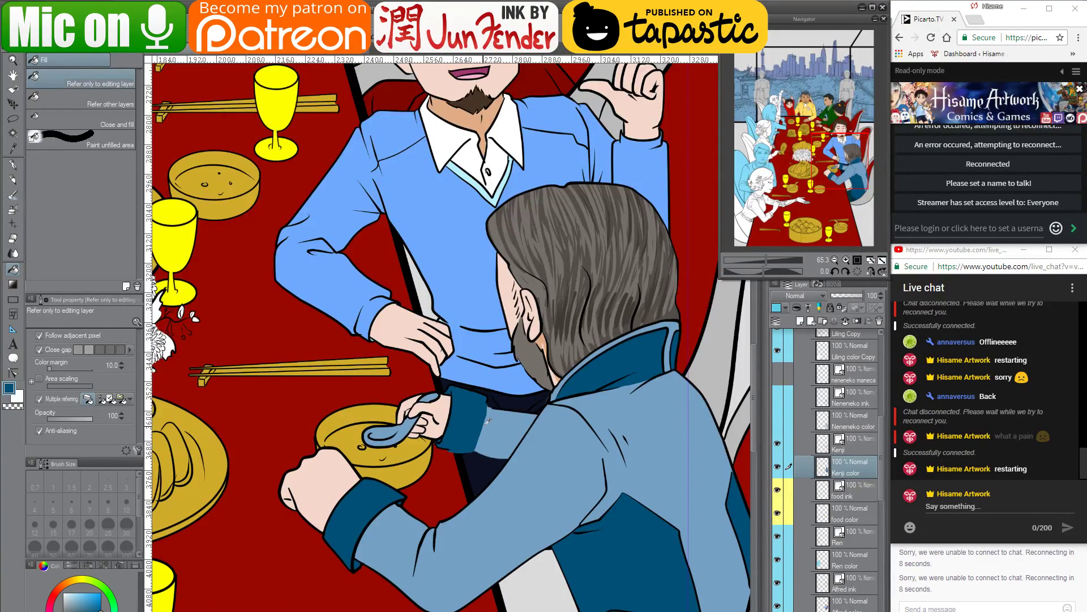
On the man's ink layer, stretch the far cuff's lower line by its control points along the bottom edge and up the back edge
scroll(488, 420, up, 5)
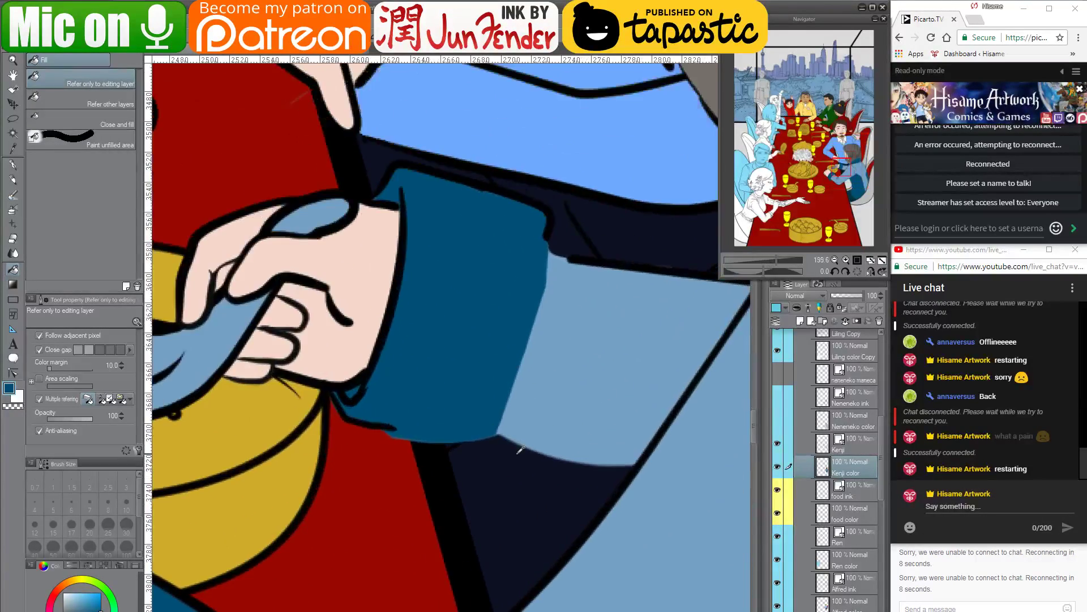
click(847, 447)
scroll(506, 276, up, 4)
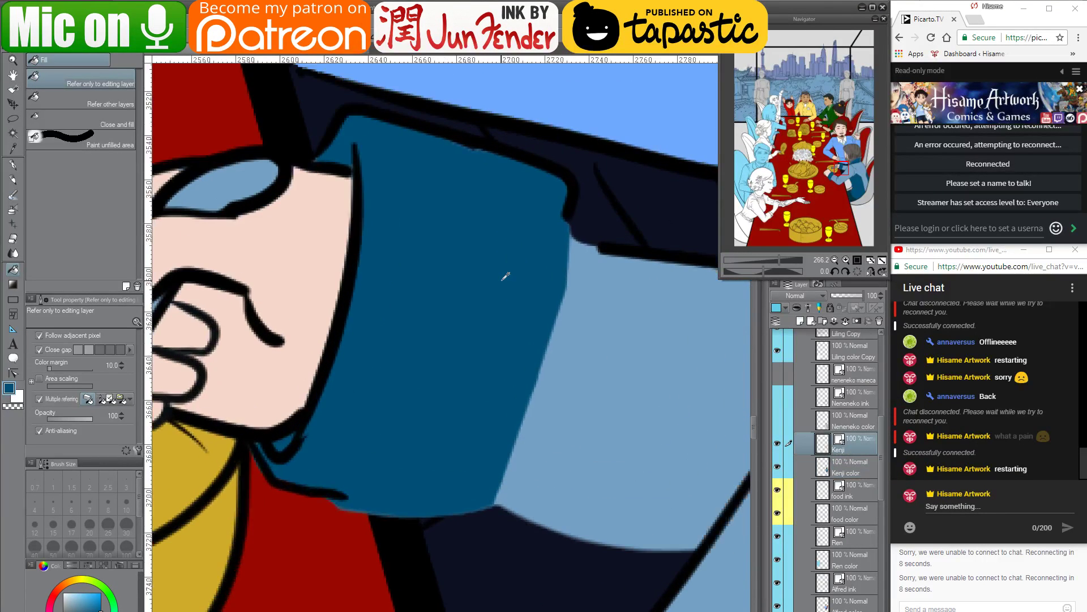
drag(568, 278, 537, 335)
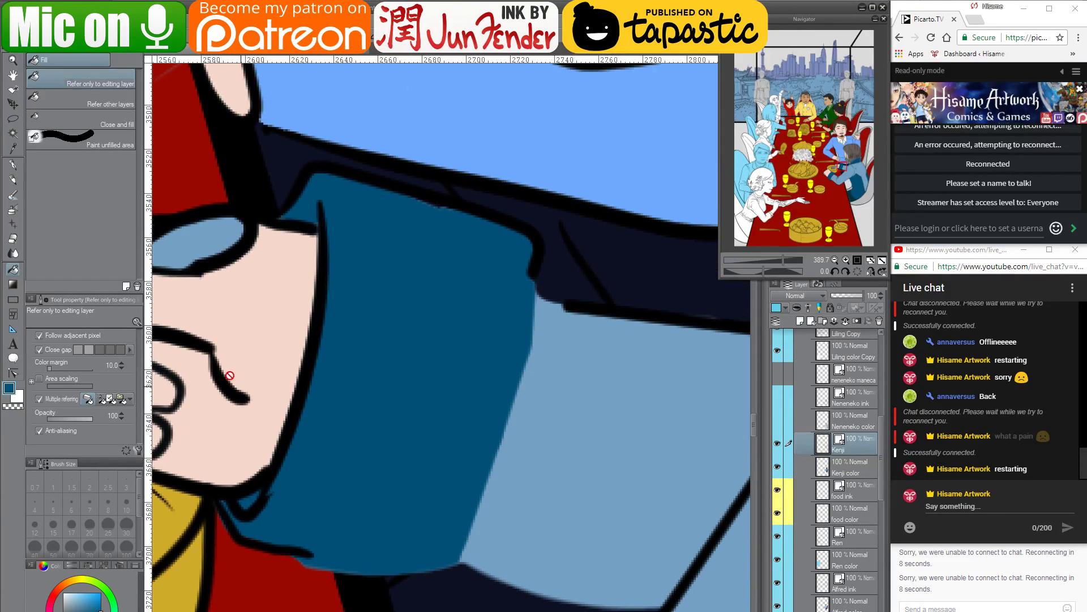
click(14, 372)
mouse_move(317, 559)
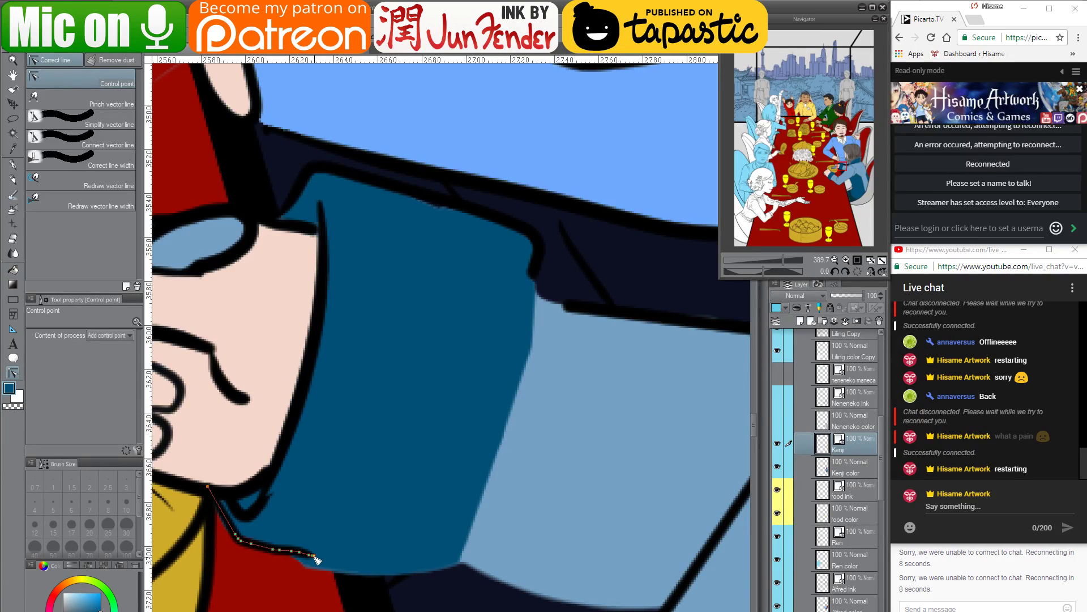
mouse_move(443, 571)
mouse_down()
mouse_move(509, 457)
mouse_move(515, 412)
mouse_move(333, 565)
mouse_move(462, 561)
mouse_move(490, 486)
mouse_up()
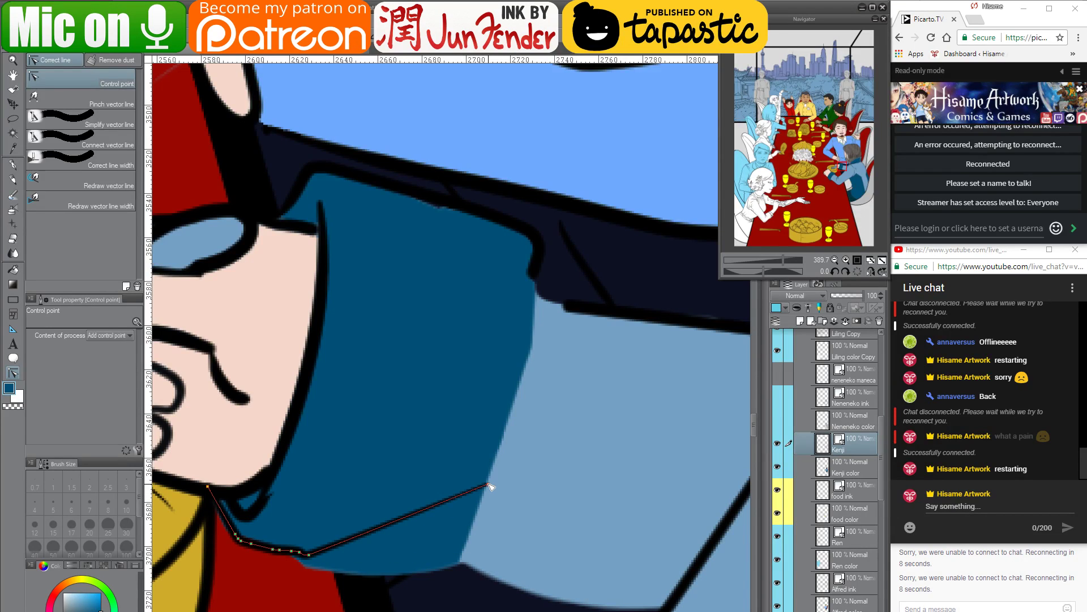
drag(313, 555, 459, 557)
drag(490, 485, 526, 339)
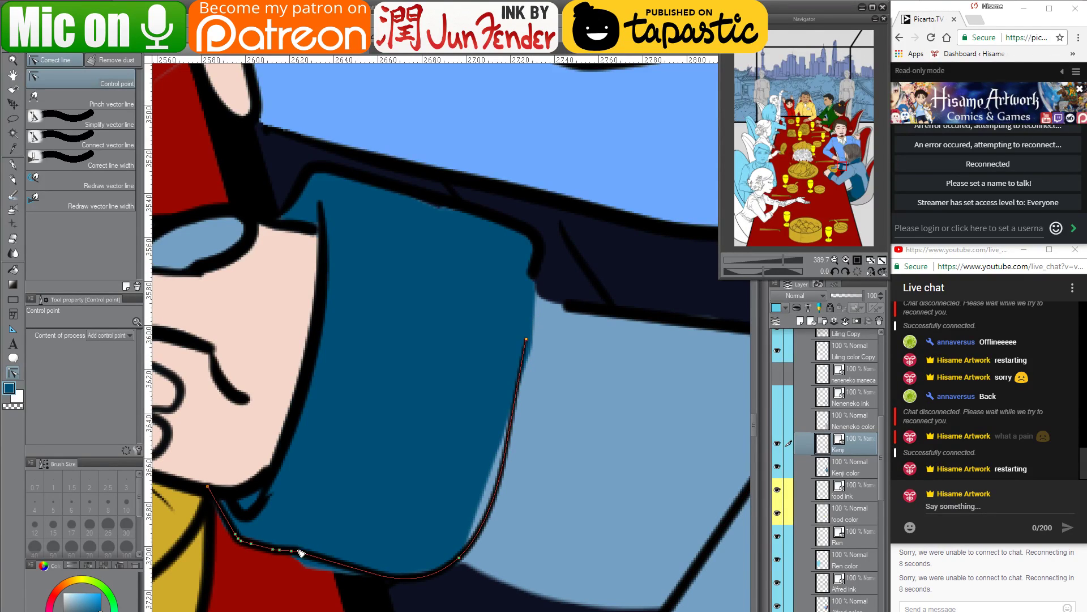
drag(299, 552, 444, 574)
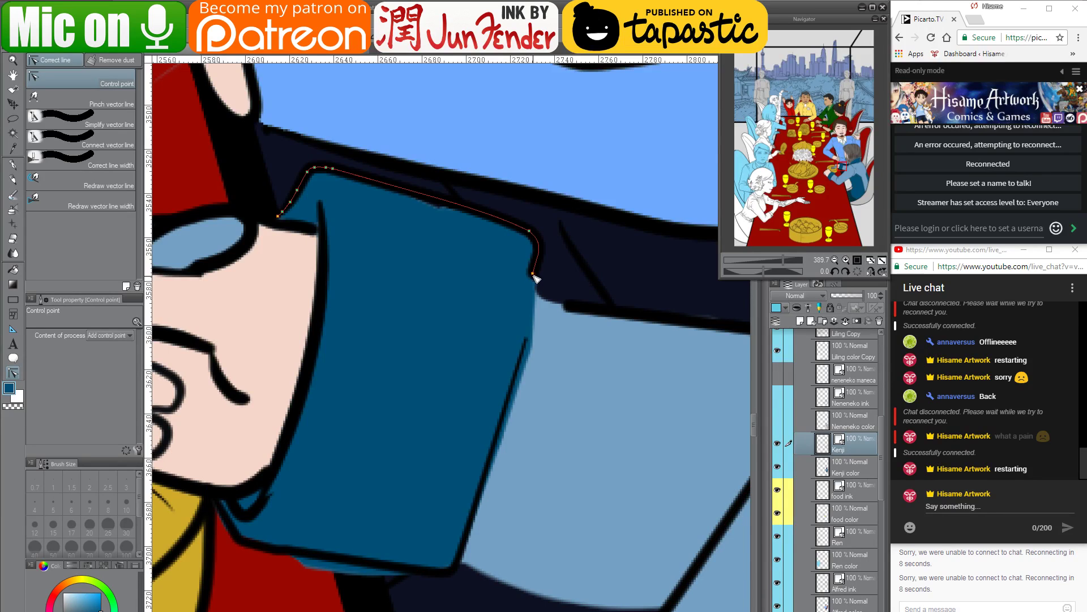
Extend the far cuff's upper ink line down to its lower back corner, and reshape it by control points to follow the cuff
mouse_move(532, 275)
mouse_down()
mouse_move(526, 339)
mouse_move(549, 245)
mouse_move(546, 300)
mouse_move(504, 459)
mouse_move(453, 567)
mouse_up()
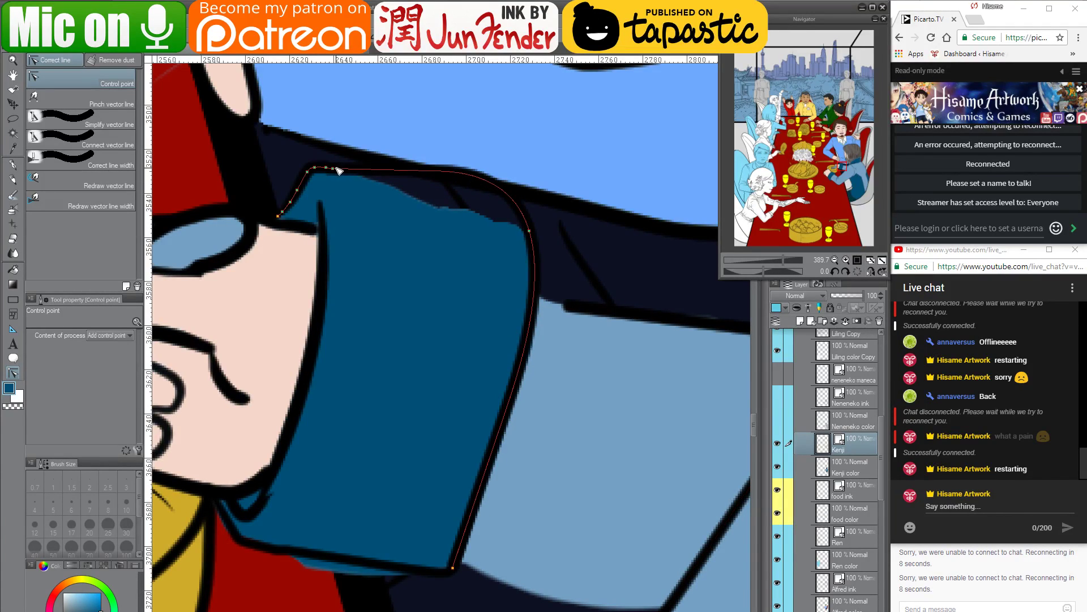
drag(338, 170, 537, 278)
click(468, 214)
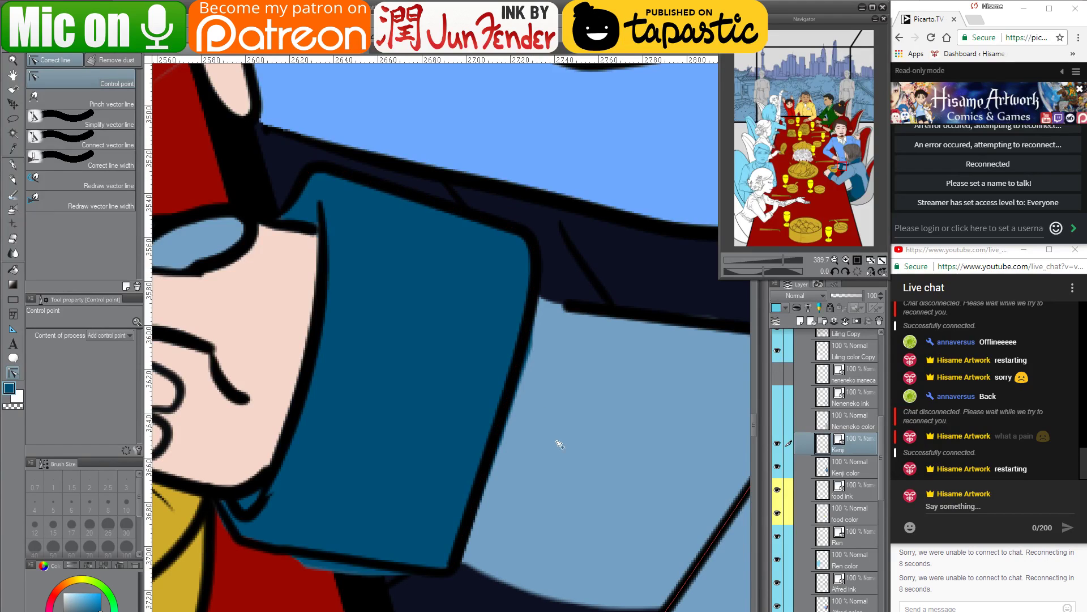
On the man's color layer, erase the dark blue spilling below the far cuff with the Snap eraser at size 8
click(845, 469)
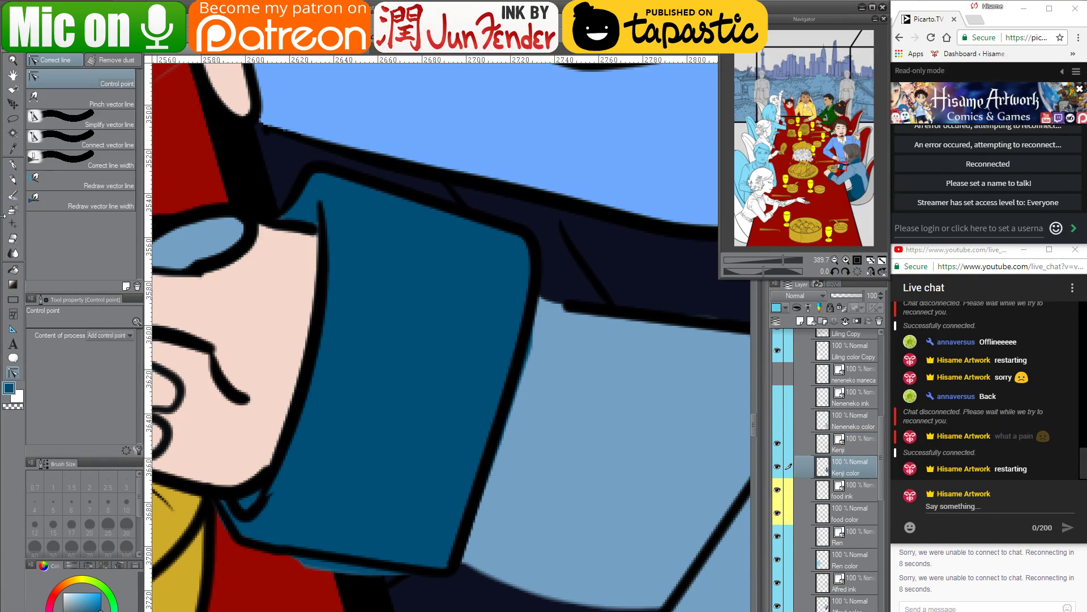
click(12, 239)
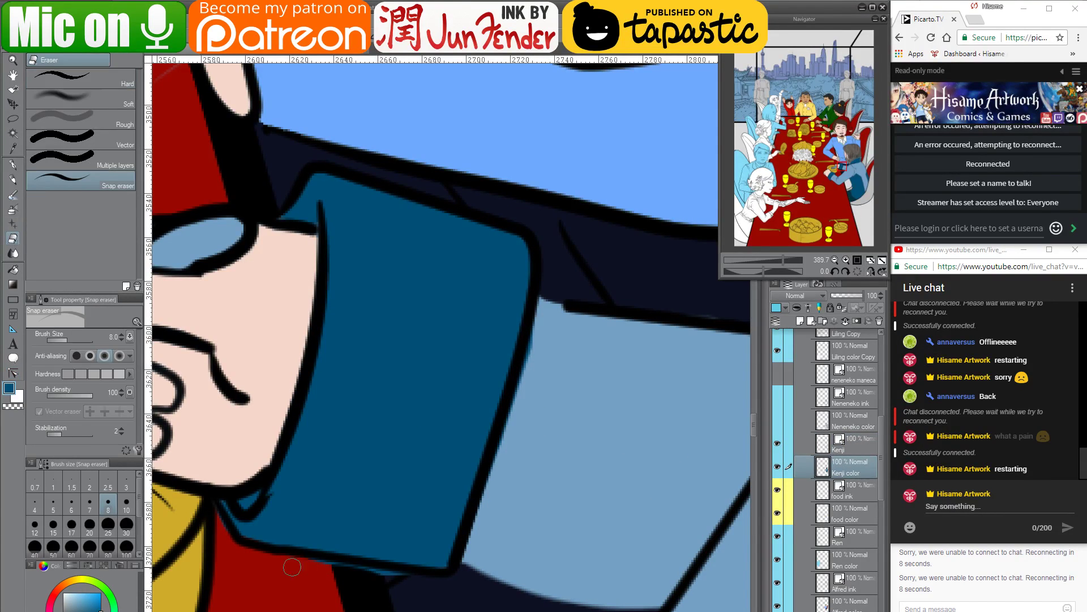
drag(298, 560, 418, 581)
click(14, 168)
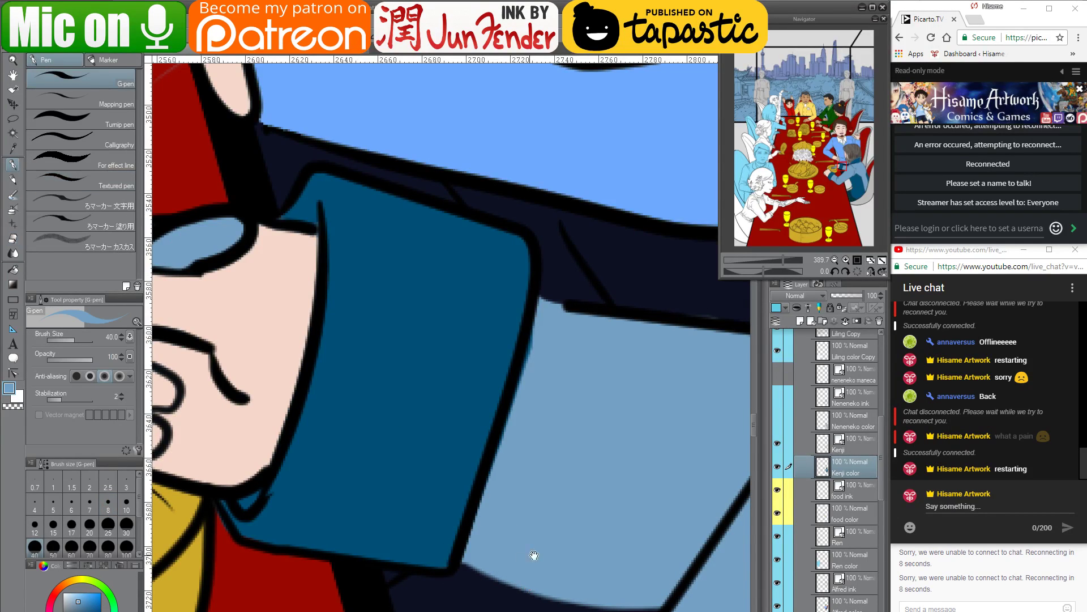
Extend the far sleeve's upper ink line to meet the cuff by moving its end control point
drag(534, 555, 496, 396)
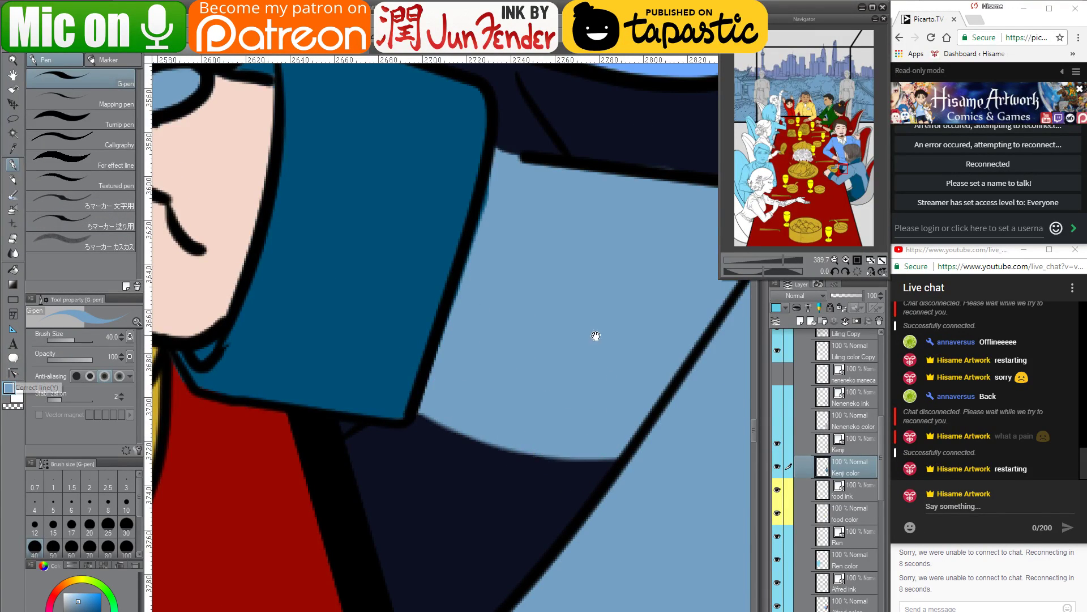
drag(595, 335, 529, 444)
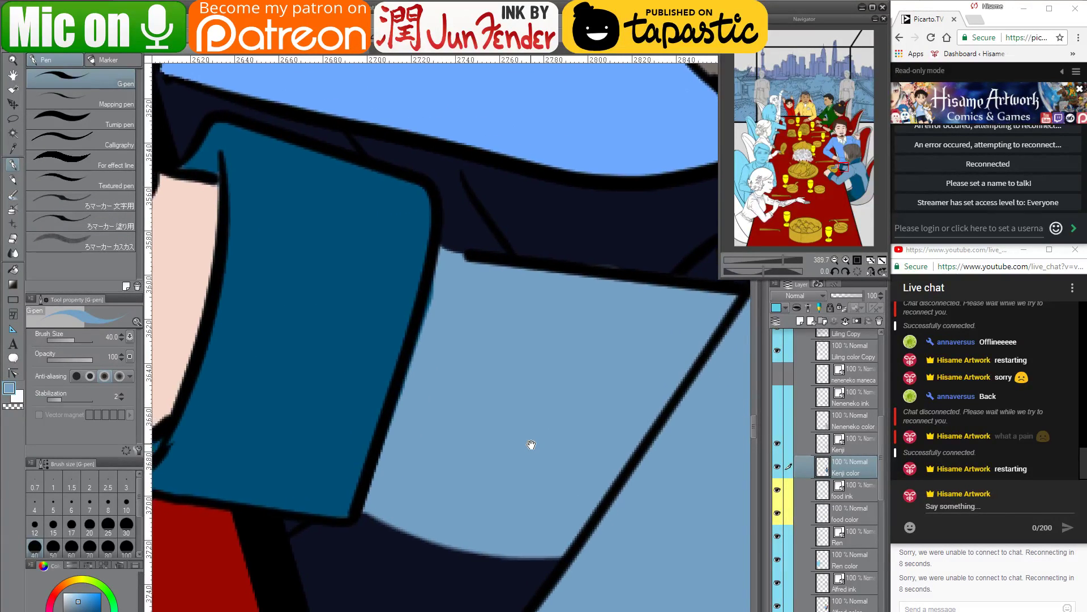
click(16, 372)
ctrl+shift+click(473, 256)
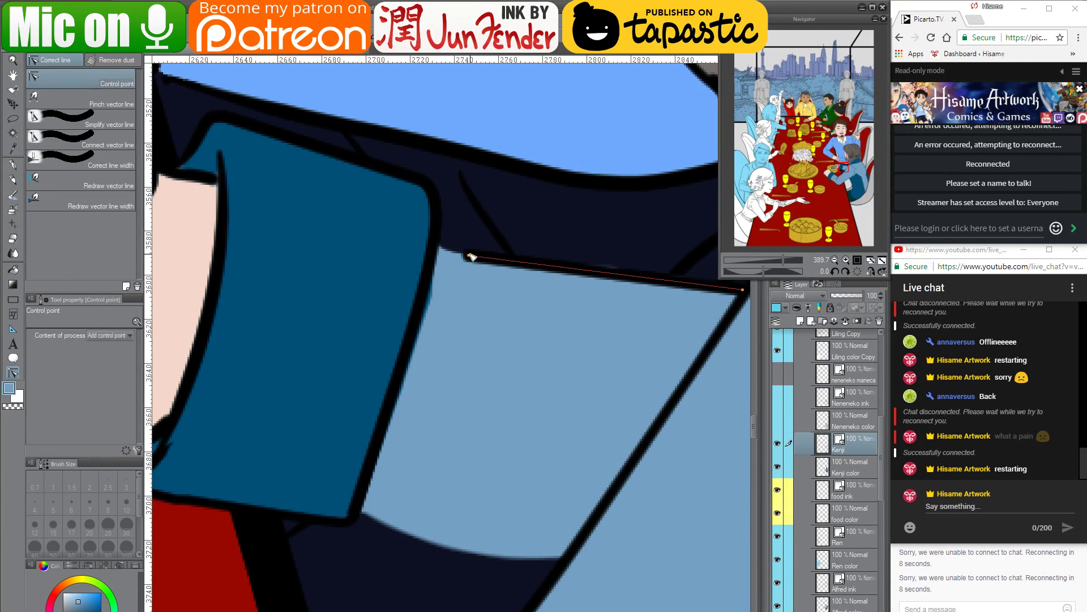
drag(469, 255, 439, 246)
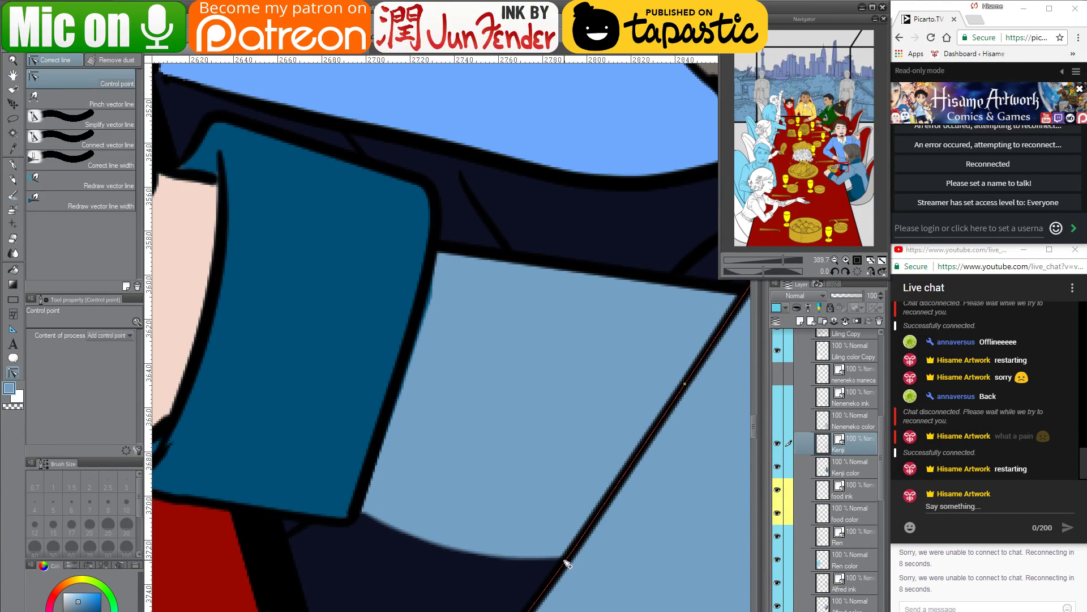
Ink the far sleeve's missing lower edge from the cuff across the near arm's outline, using the black G-pen at size 6 and redoing unsuitable strokes
click(13, 165)
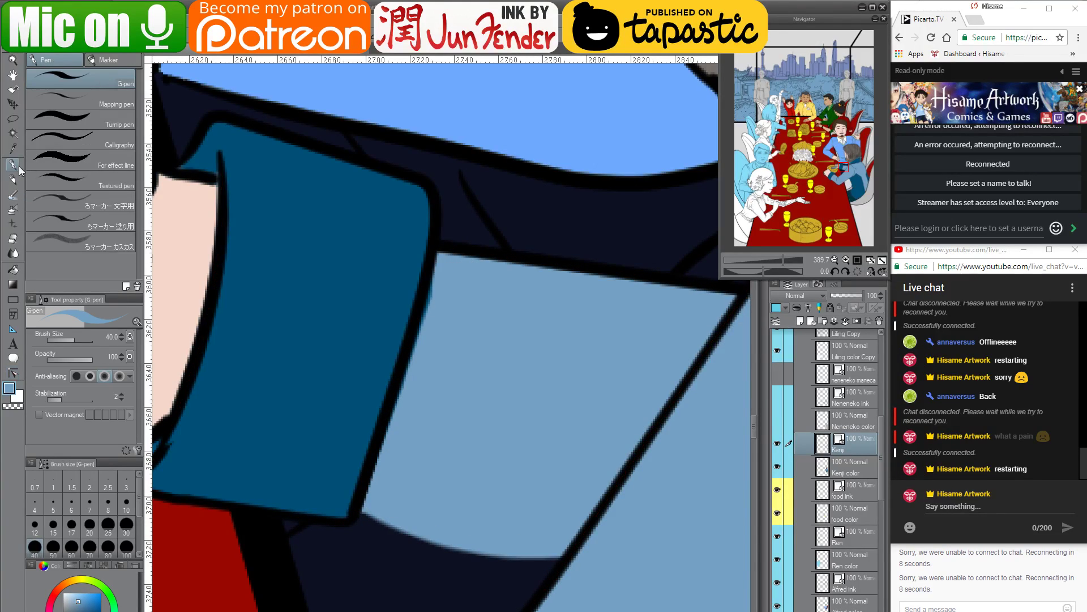
alt+click(375, 440)
key([)
key([)
key([)
key([)
key([)
key([)
key([)
key([)
key([)
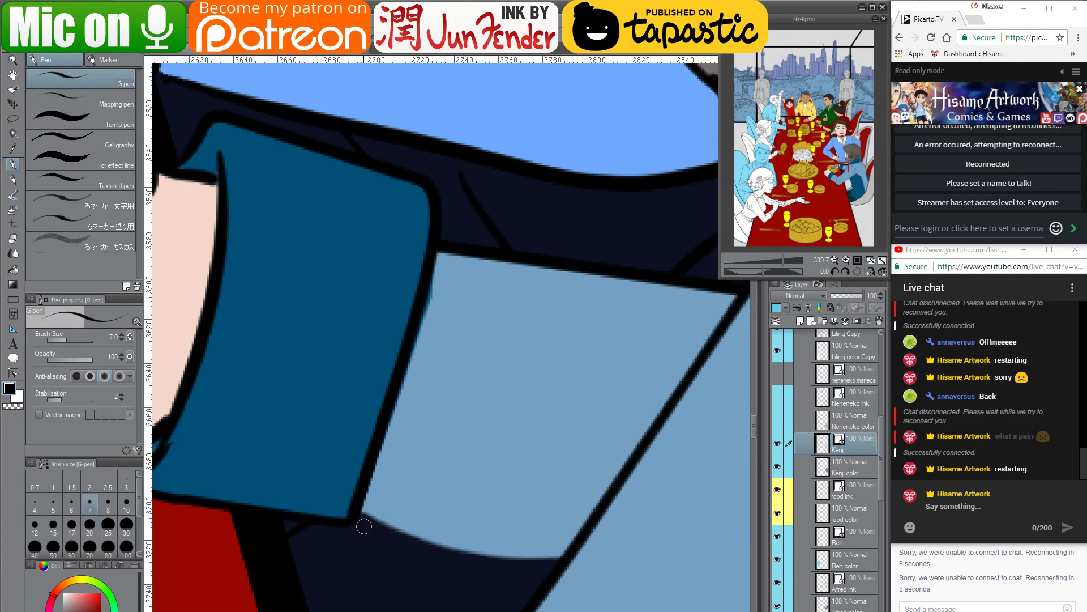
key(bracketleft)
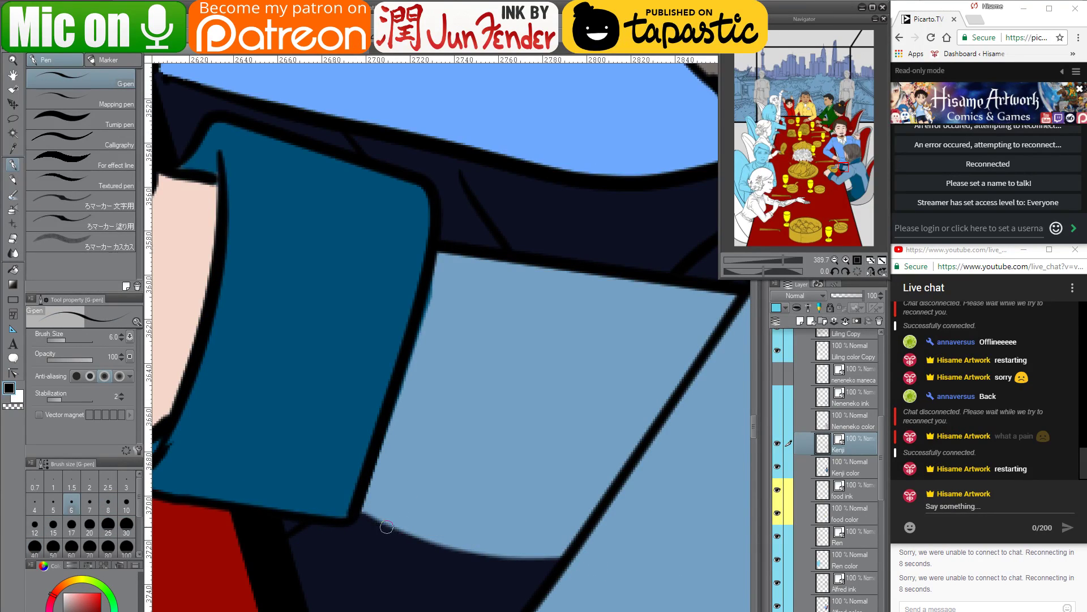
drag(352, 520, 611, 543)
key(ctrl+z)
drag(359, 520, 654, 610)
drag(575, 527, 486, 296)
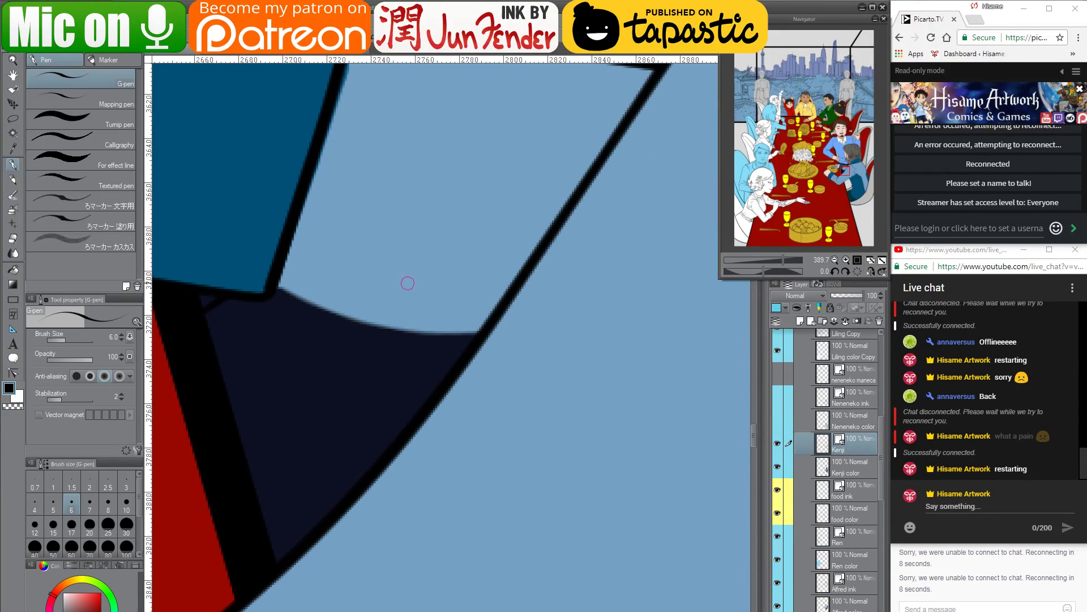
drag(263, 290, 600, 379)
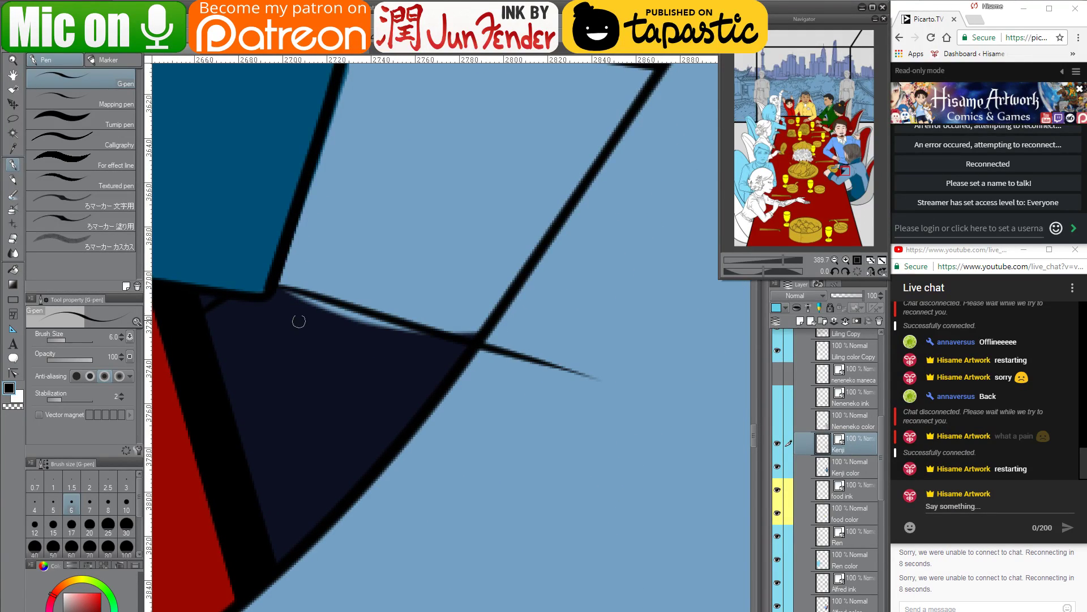
Trim the end of the new sleeve line that overshoots the near arm's outline, using the Snap eraser with vector erasing
click(12, 240)
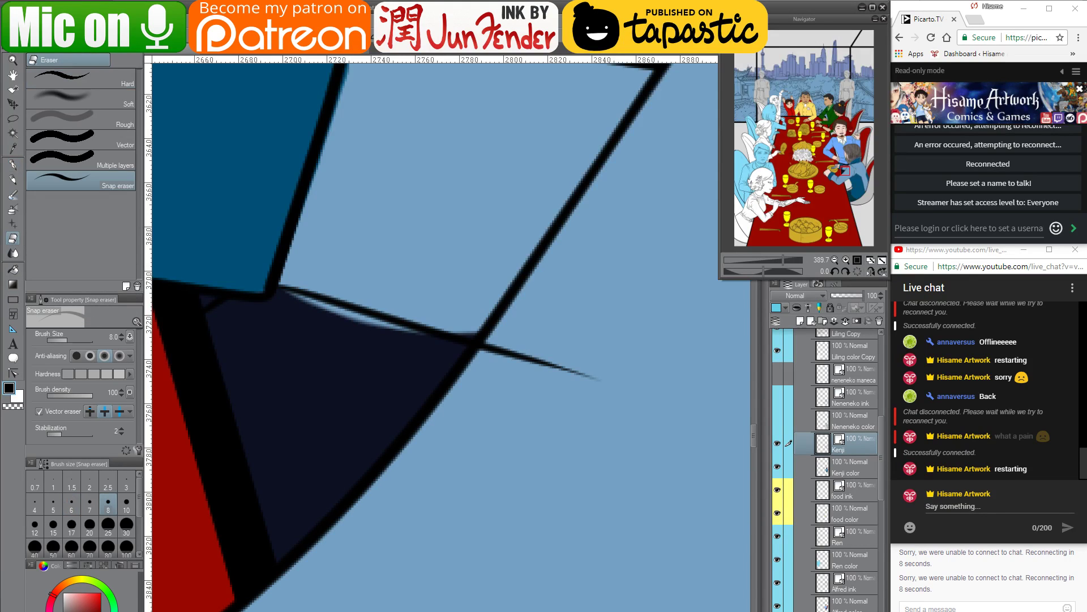
drag(502, 334, 454, 464)
drag(511, 293, 578, 422)
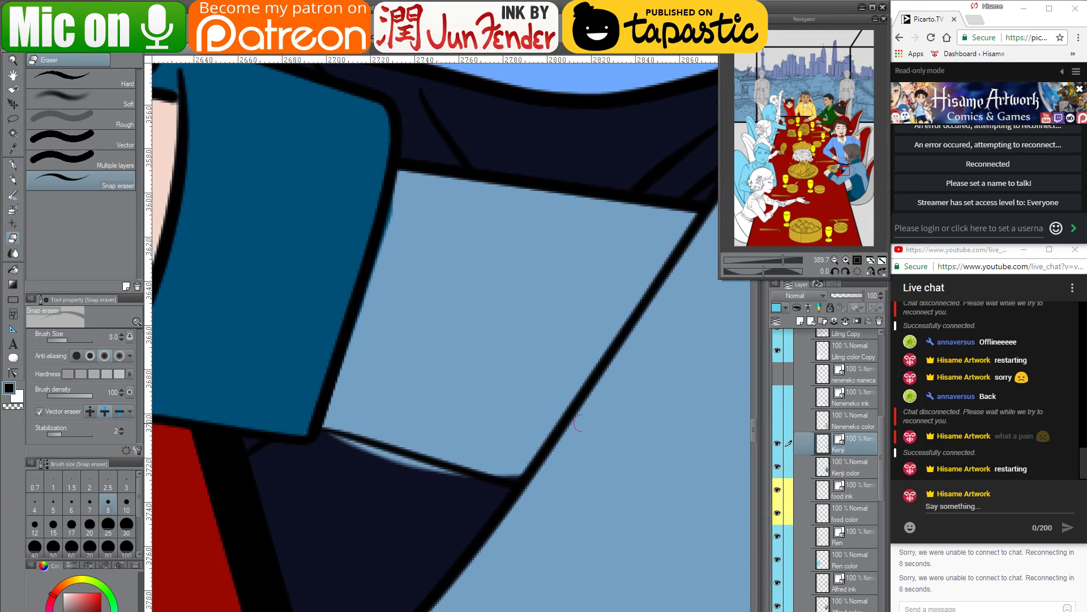
On the color layer, erase the light blue below the new sleeve line and paint the sleeve's uncoloured lower corner with the sampled light blue
click(862, 470)
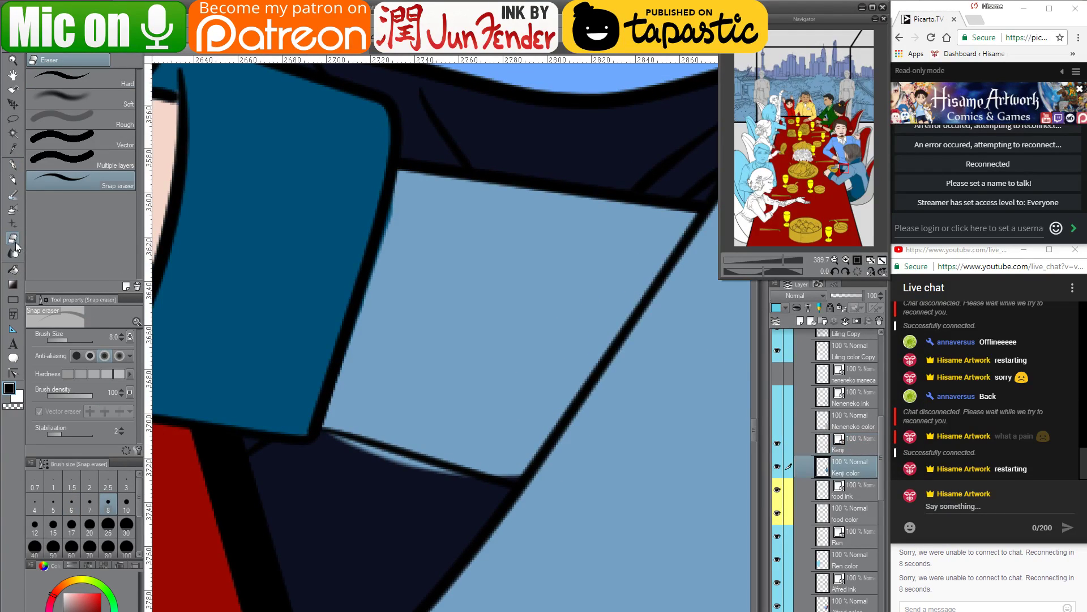
mouse_move(323, 442)
mouse_down()
mouse_move(436, 464)
mouse_move(456, 479)
mouse_move(342, 445)
mouse_move(352, 443)
mouse_up()
click(13, 168)
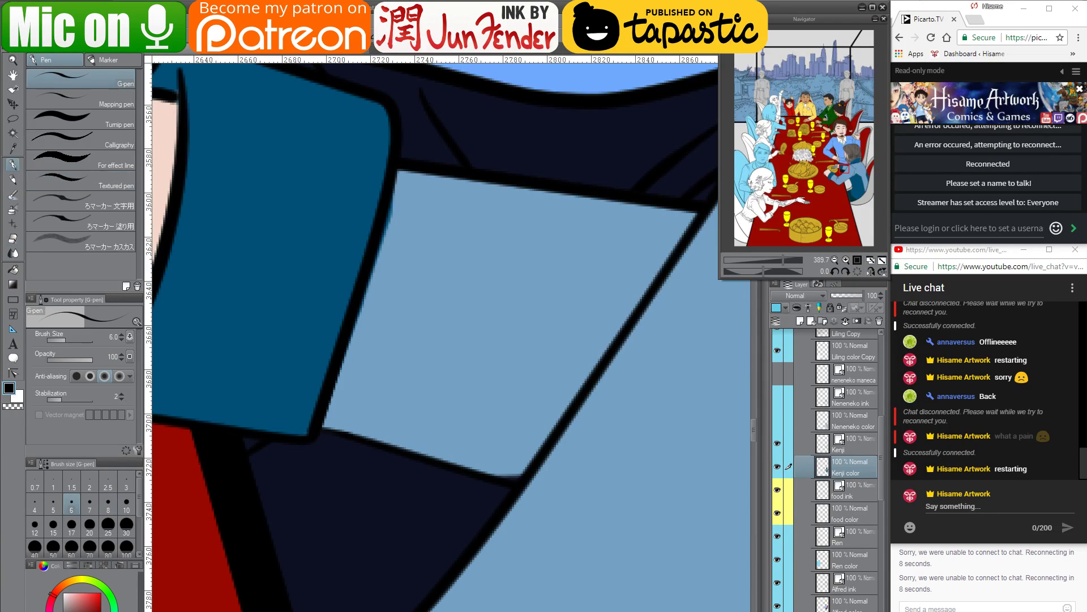
alt+click(512, 439)
drag(506, 478, 519, 472)
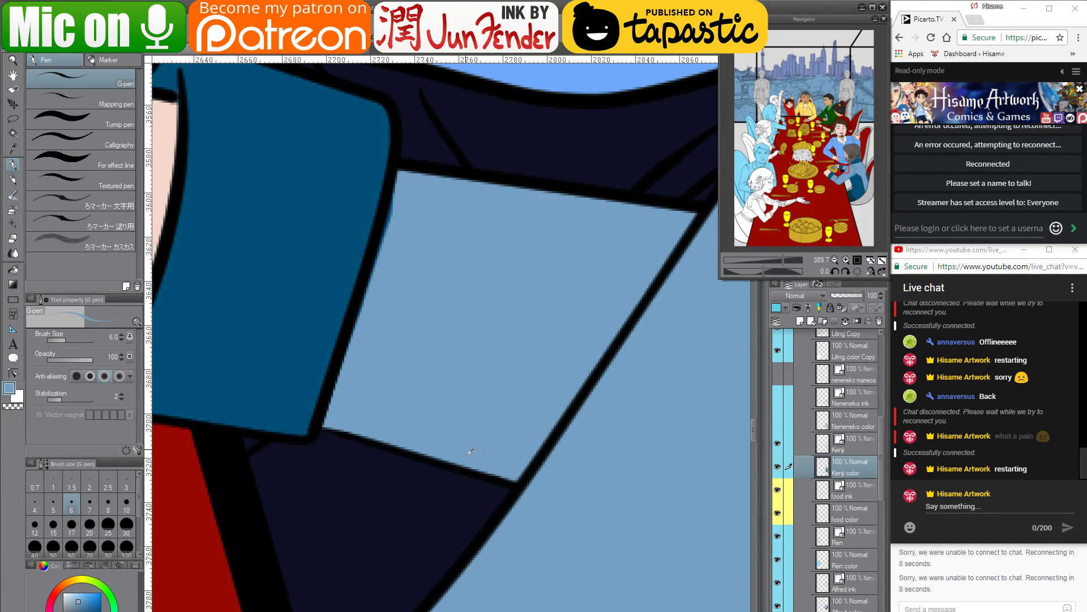
scroll(470, 451, down, 6)
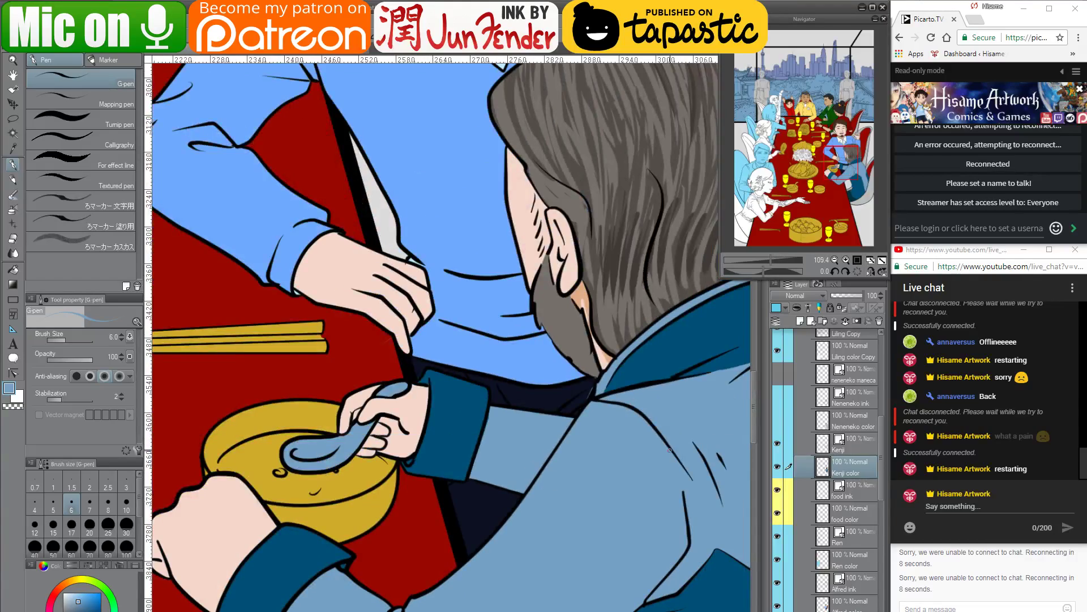
Touch up the light blue at the bearded man's collar tip on the Kenji color layer, erasing the overspill with the Snap eraser at size 15
scroll(670, 451, up, 3)
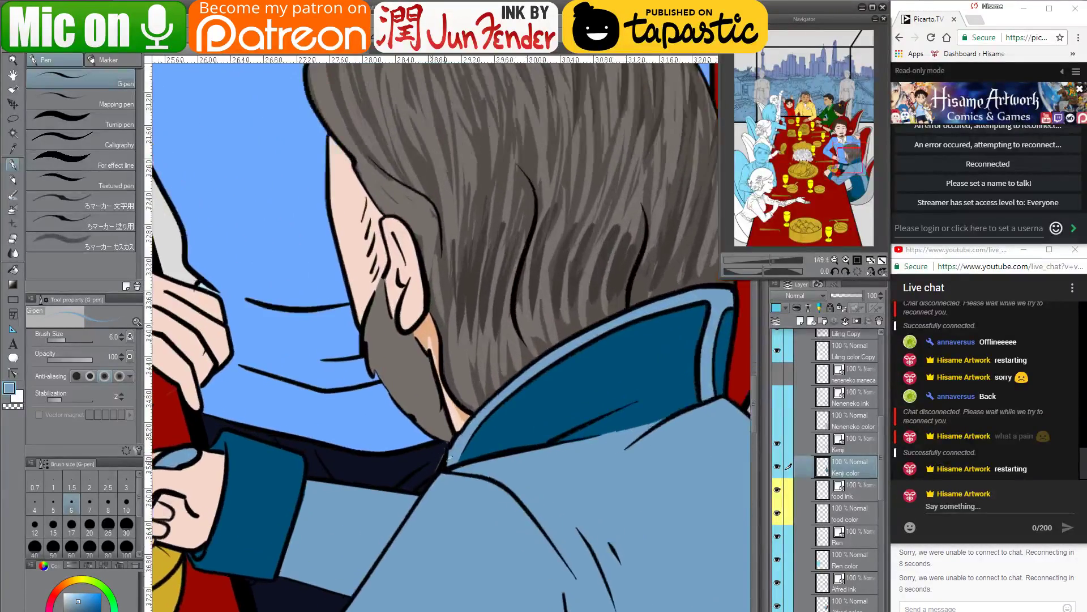
scroll(449, 458, up, 3)
mouse_move(436, 420)
mouse_down()
mouse_move(424, 464)
mouse_move(431, 454)
mouse_move(422, 465)
mouse_move(434, 428)
mouse_move(401, 452)
mouse_up()
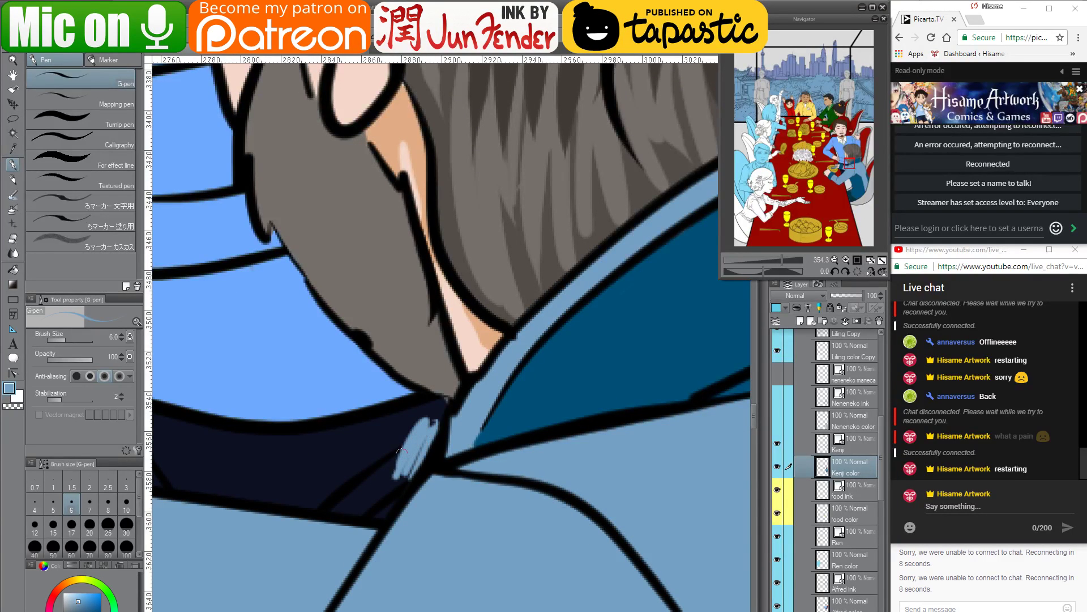
click(13, 238)
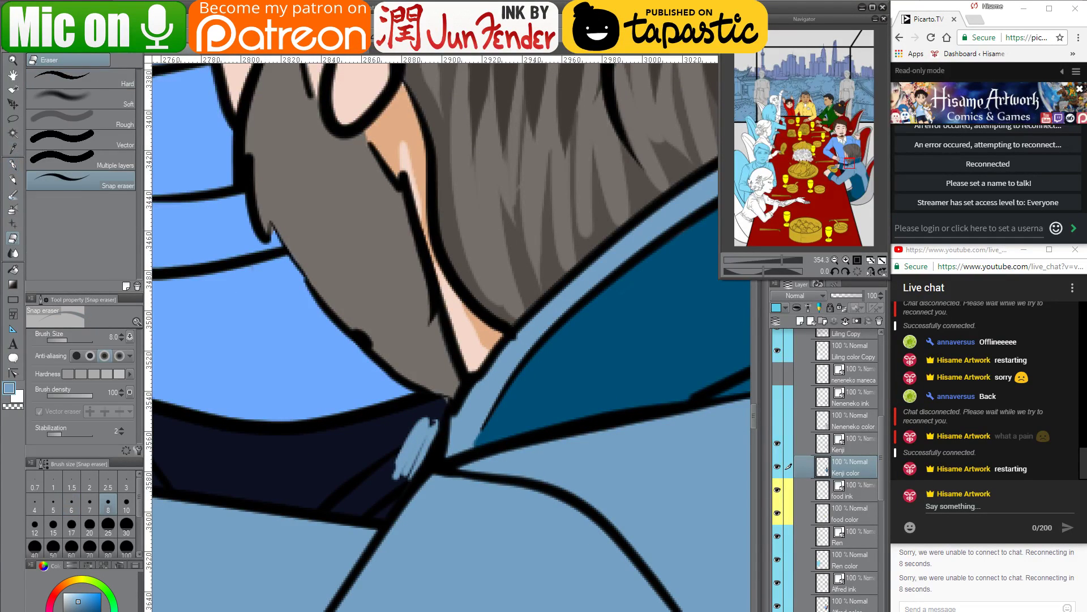
key(bracketright)
key(bracketright)
key(bracketright)
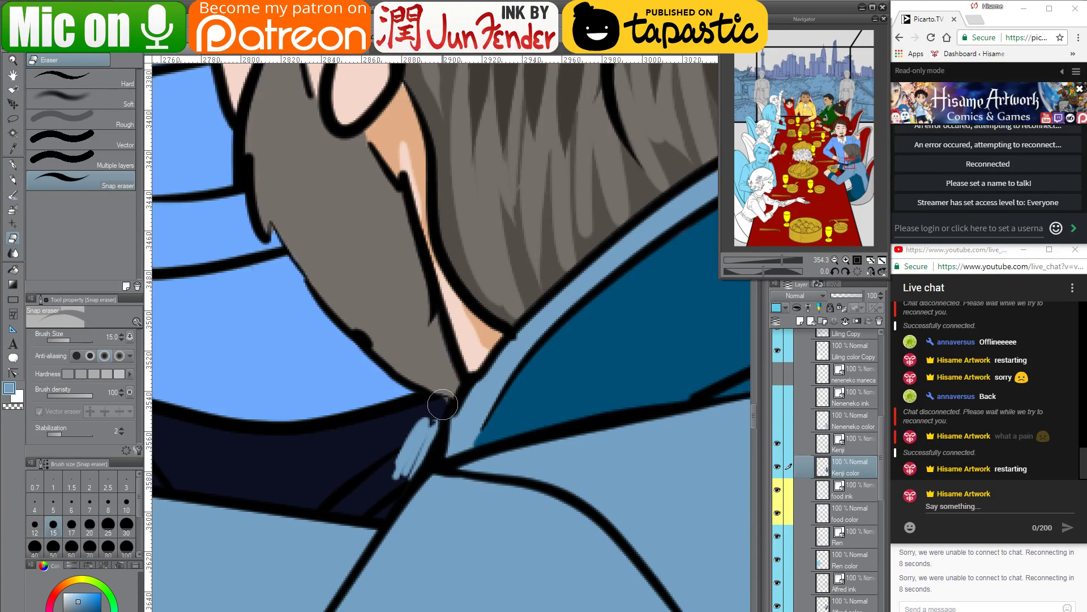
mouse_move(444, 403)
mouse_down()
mouse_move(388, 474)
mouse_move(441, 414)
mouse_move(432, 432)
mouse_move(426, 420)
mouse_move(465, 416)
mouse_move(448, 447)
mouse_up()
click(12, 165)
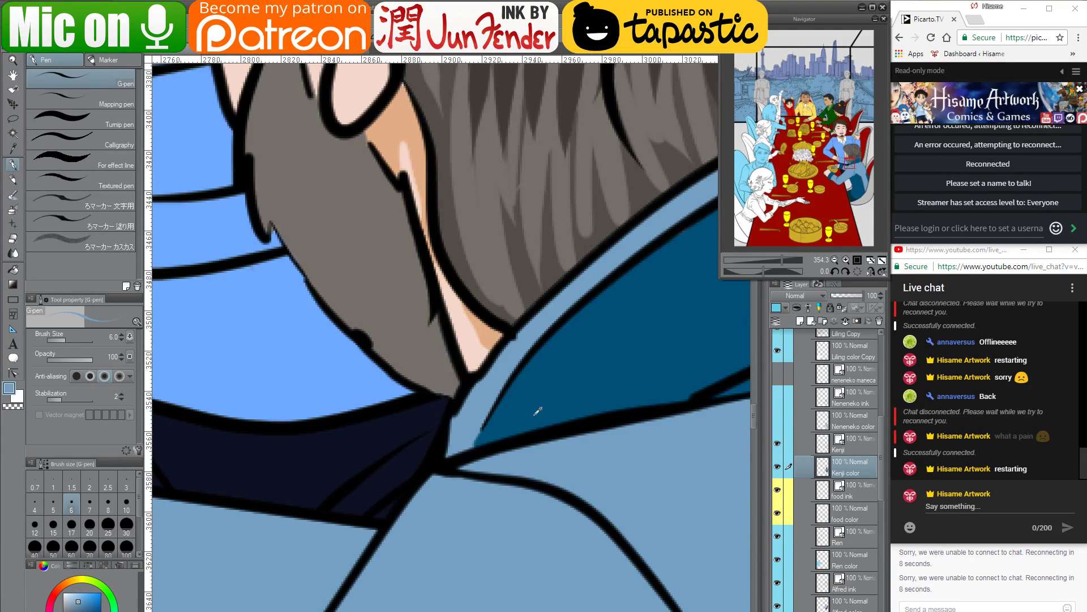
Switch to the YouTube Creator Studio page to check the live stream's status and chat, returning to the drawing
scroll(538, 410, down, 6)
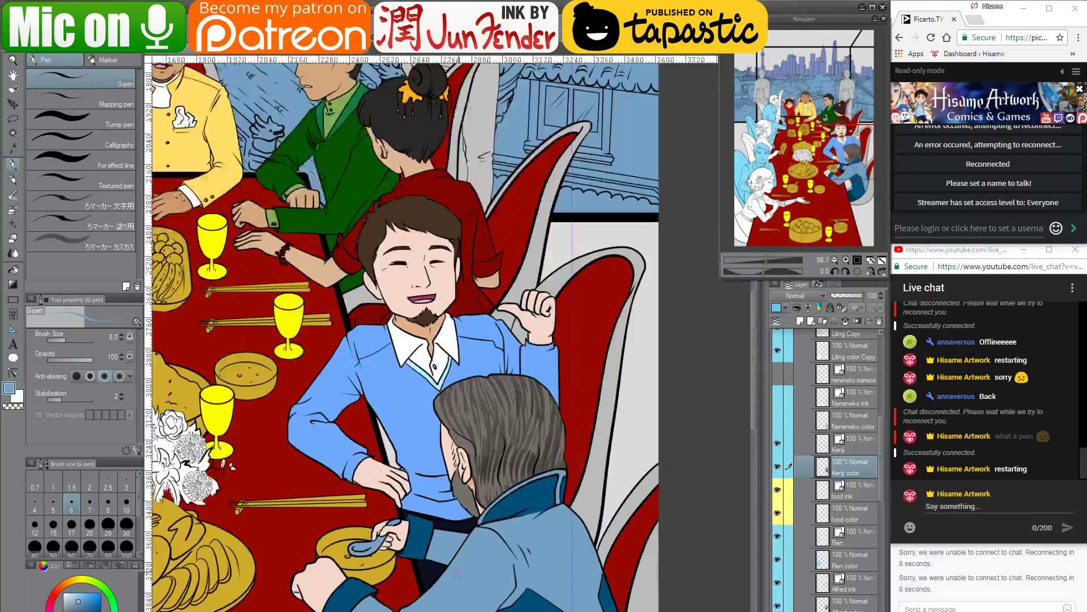
scroll(458, 572, down, 5)
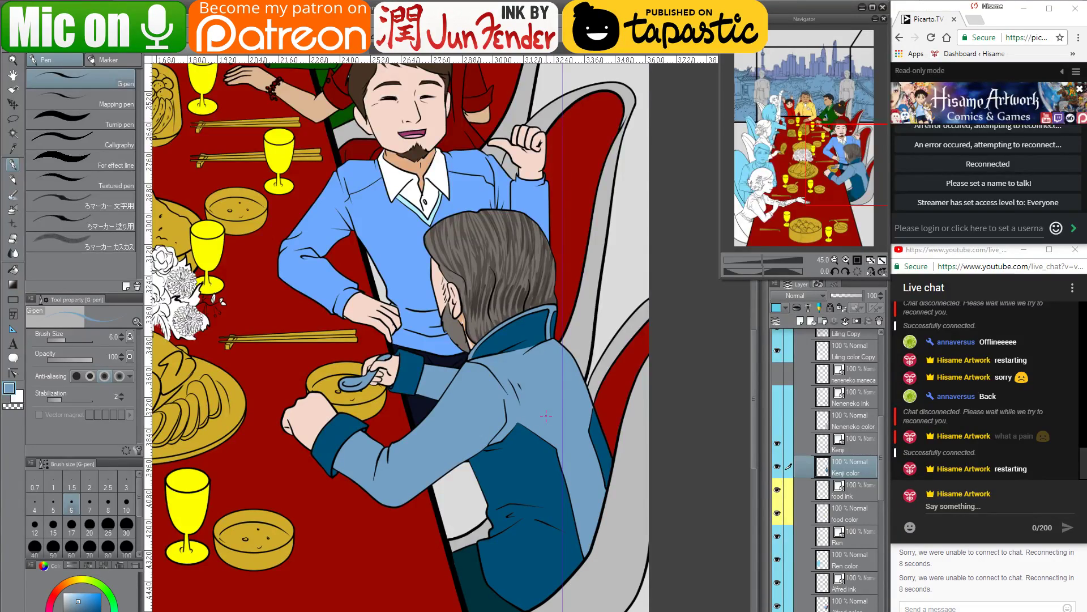
click(964, 504)
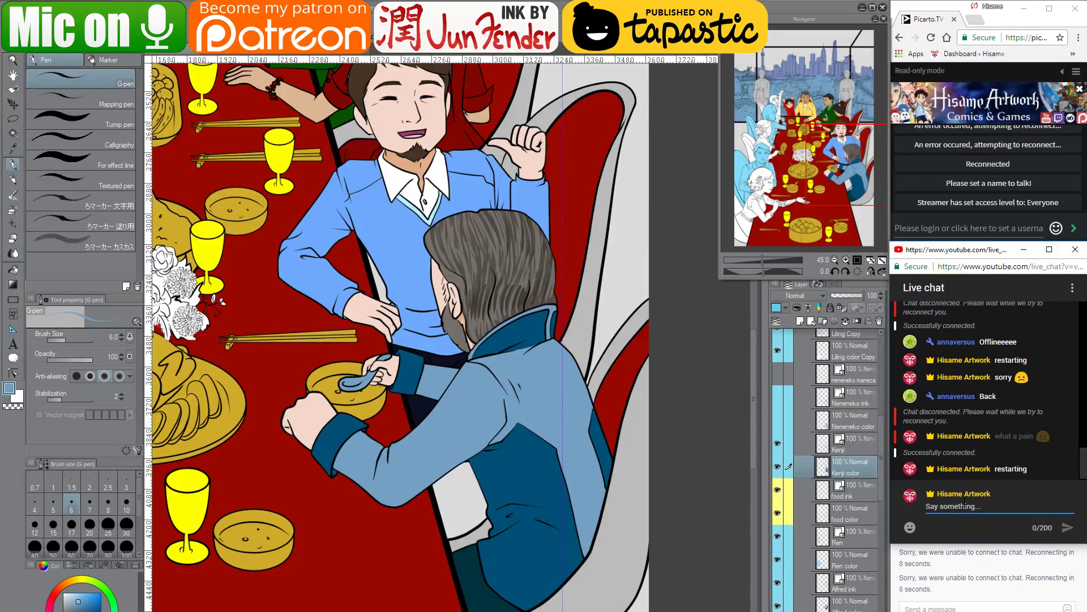
key(alt+Tab)
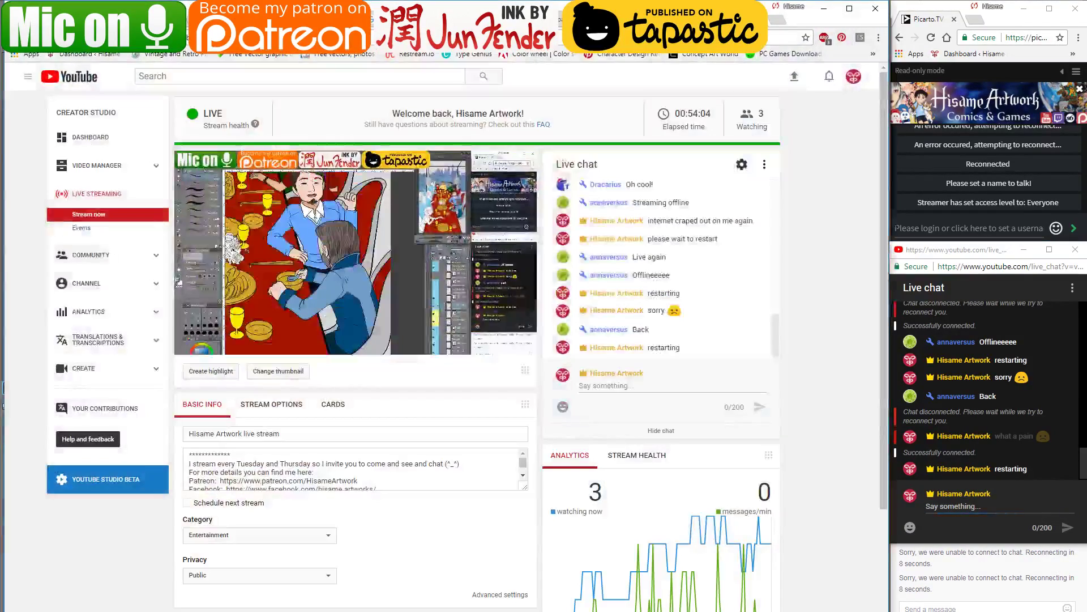
key(alt+Tab)
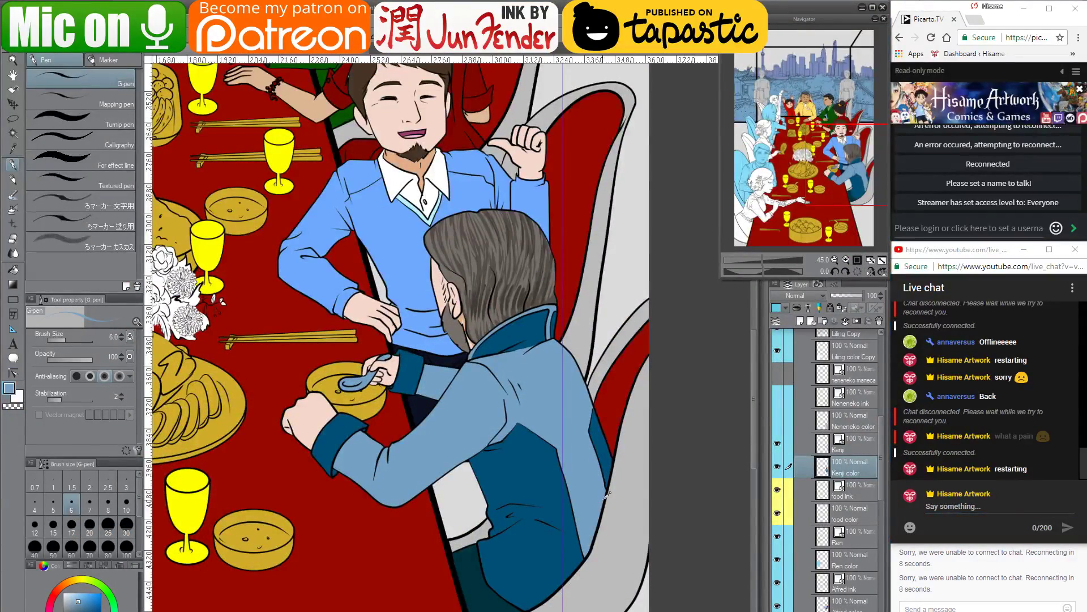
Show the hidden Neneneko mannequin, ink and color layers of the elderly woman in front of the bearded man
scroll(607, 493, down, 2)
drag(609, 531, 699, 515)
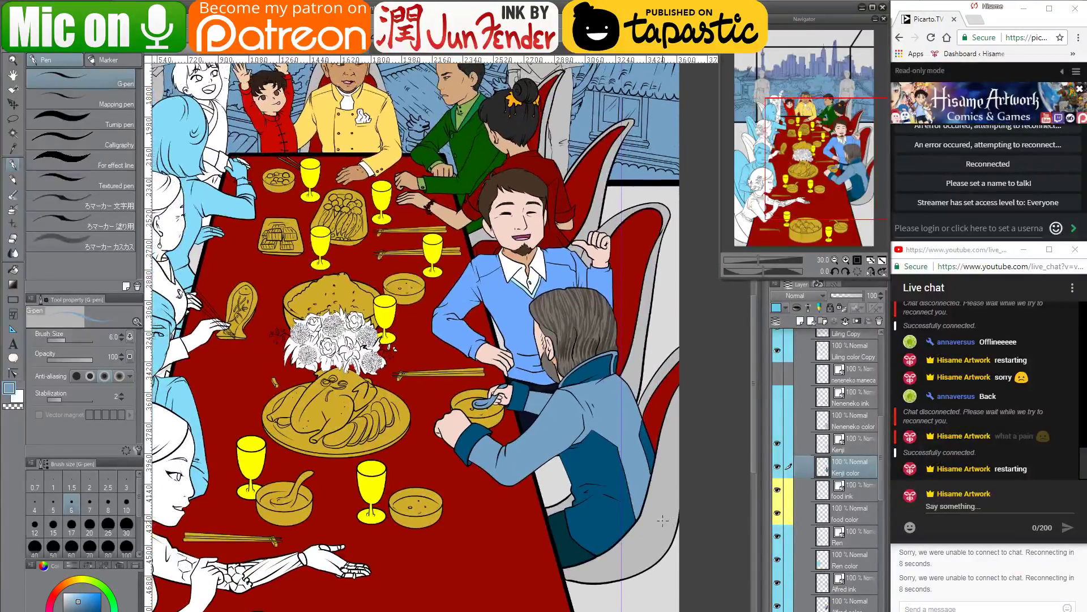
scroll(663, 520, down, 1)
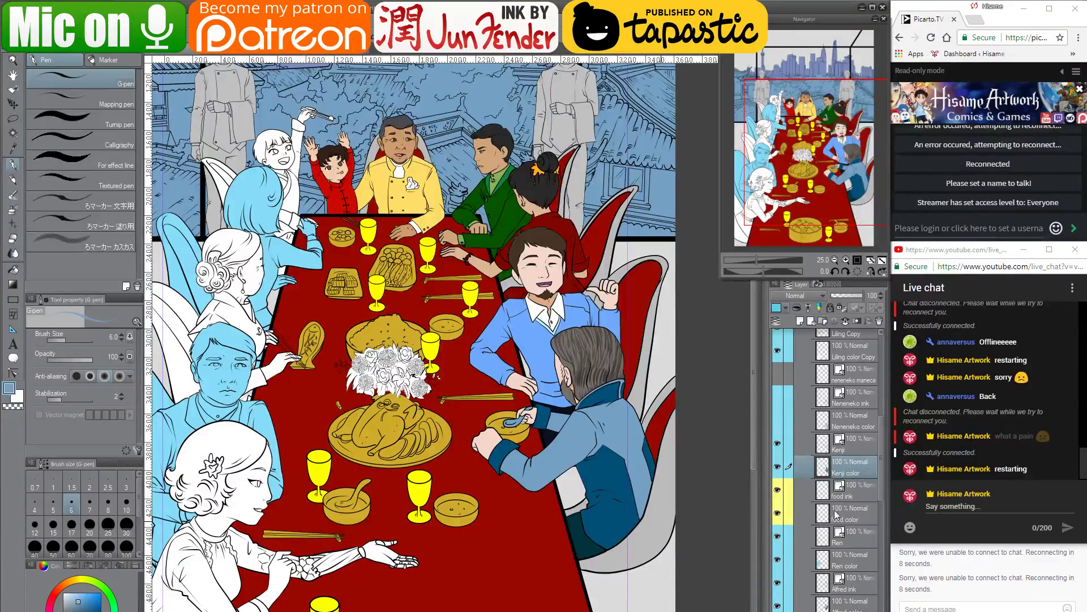
scroll(802, 445, up, 1)
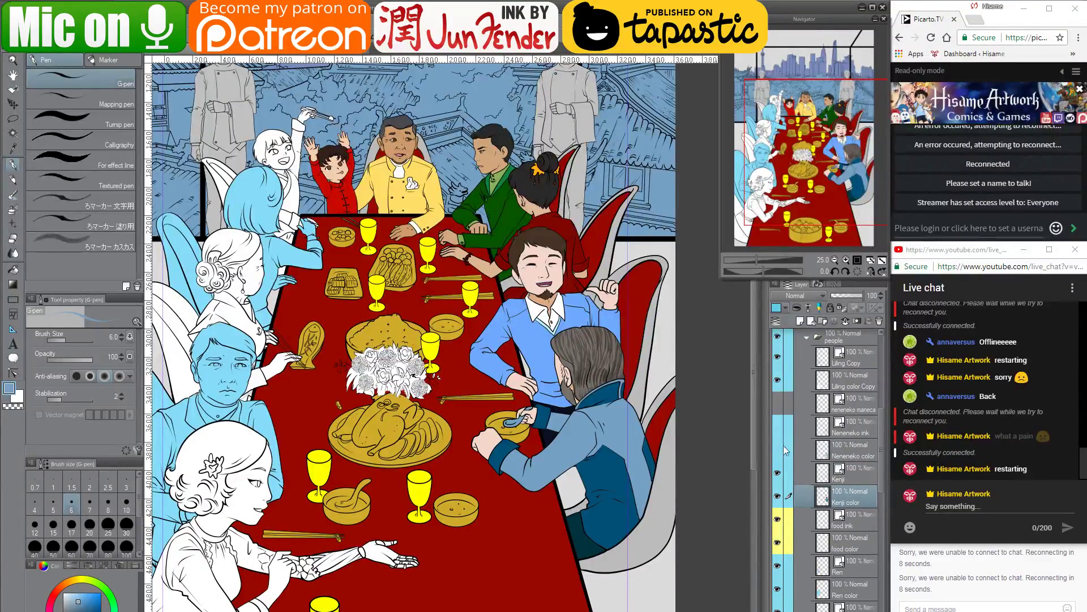
drag(780, 452, 777, 404)
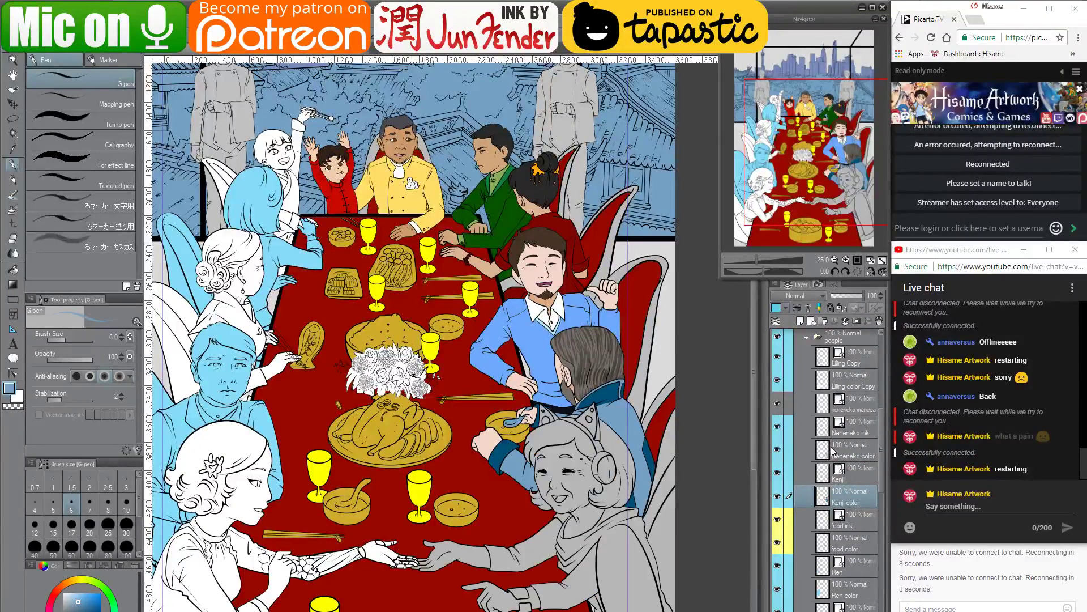
drag(630, 503, 596, 414)
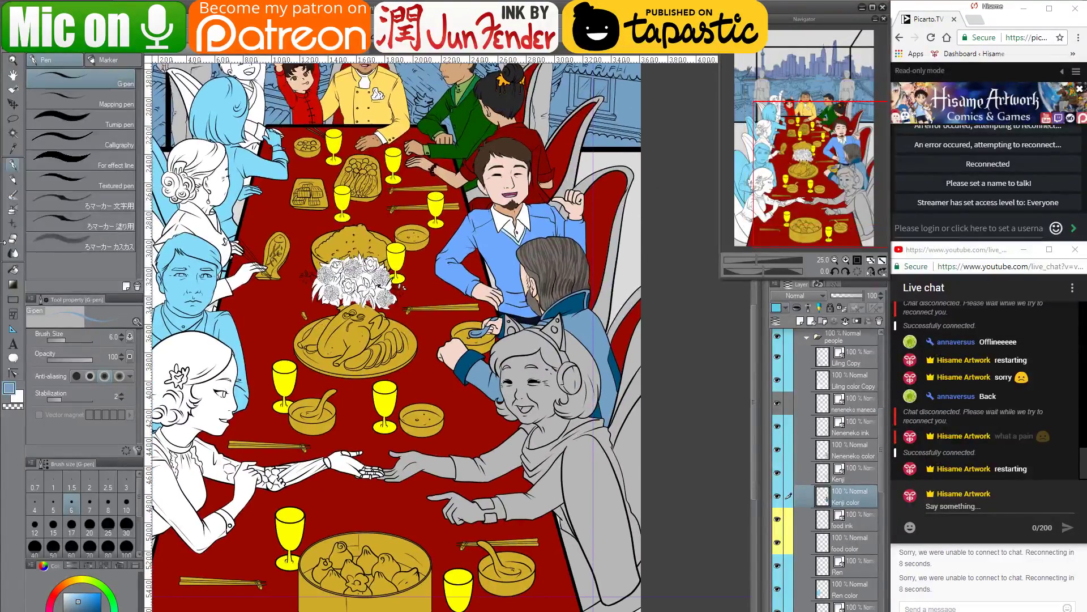
Select the Neneneko color layer's painted area and fill the elderly woman's face, neck and hands with the skin tone sampled from the bearded man
click(13, 268)
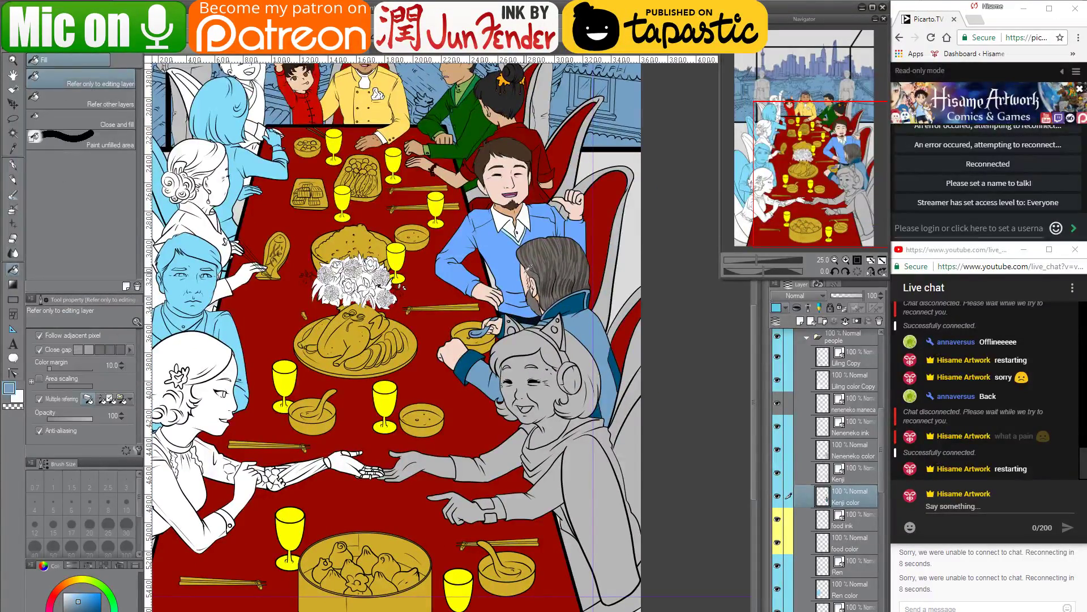
alt+click(526, 270)
scroll(533, 481, up, 5)
drag(679, 566, 660, 524)
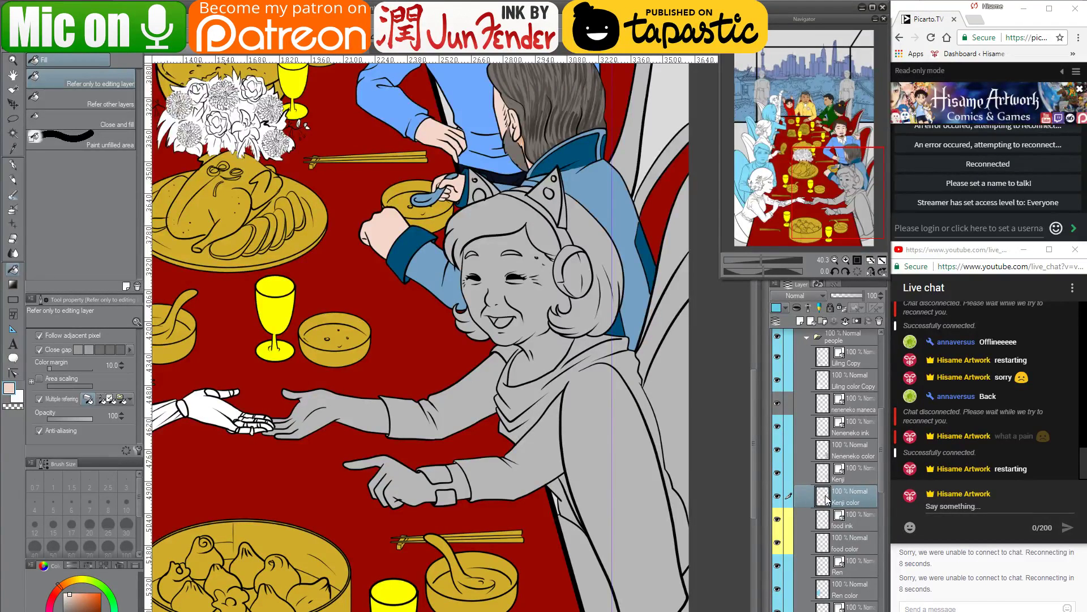
click(827, 461)
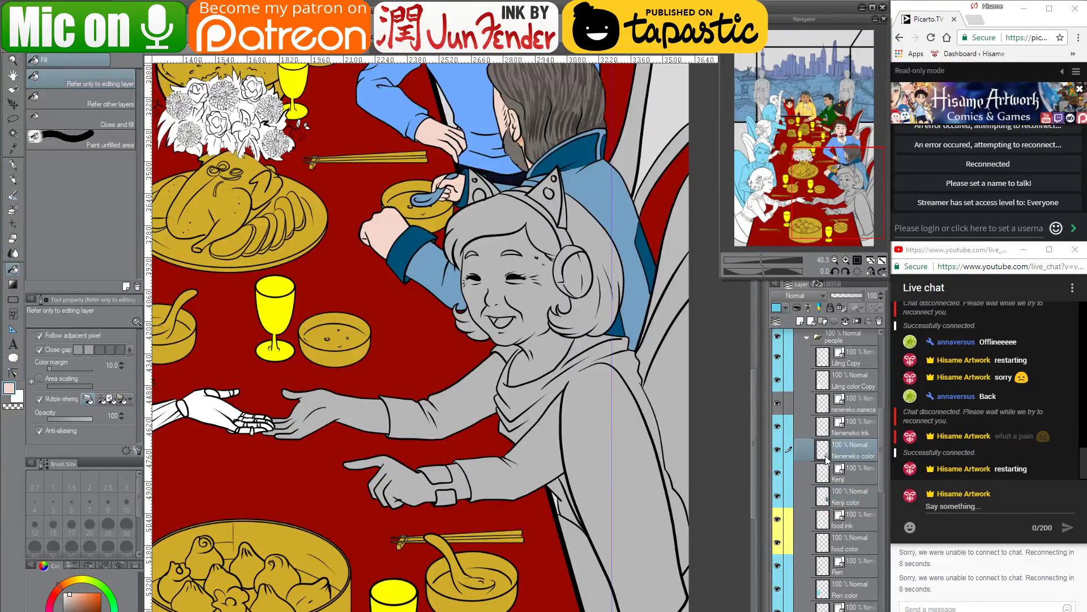
ctrl+click(825, 453)
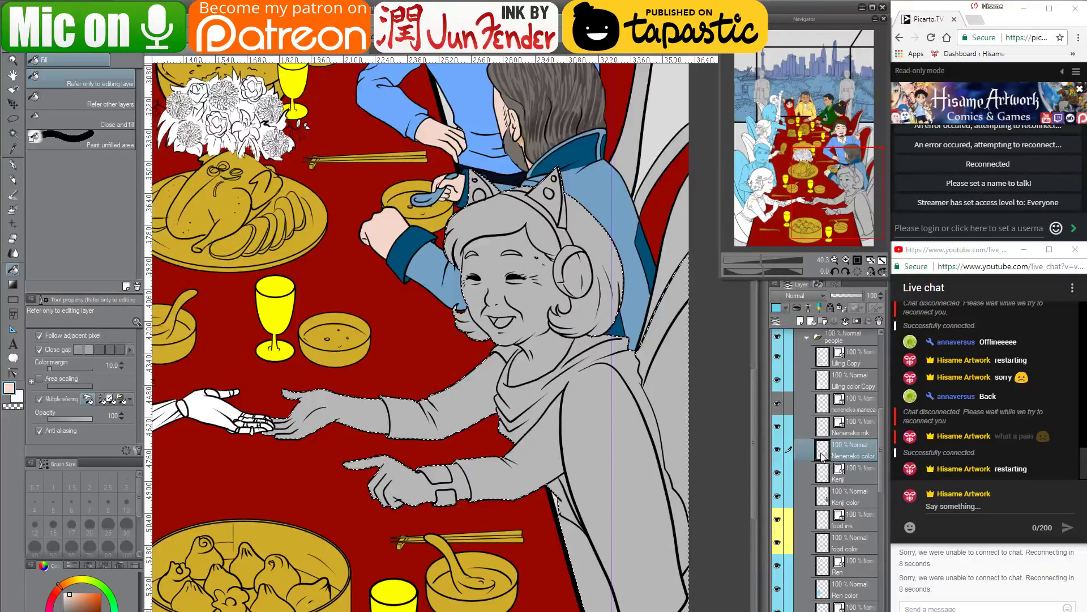
click(585, 410)
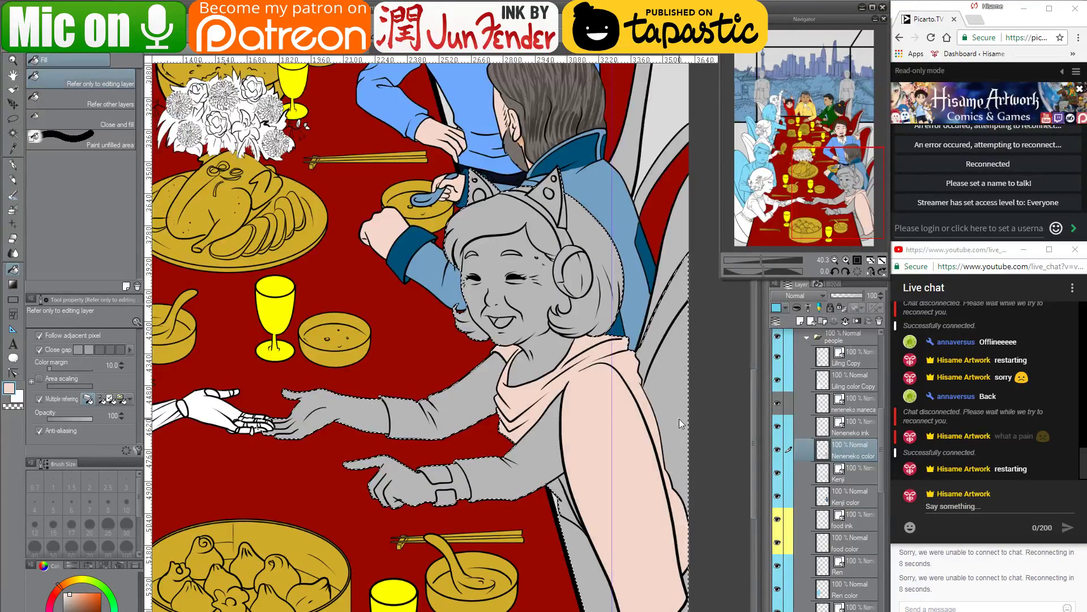
key(ctrl+z)
click(545, 355)
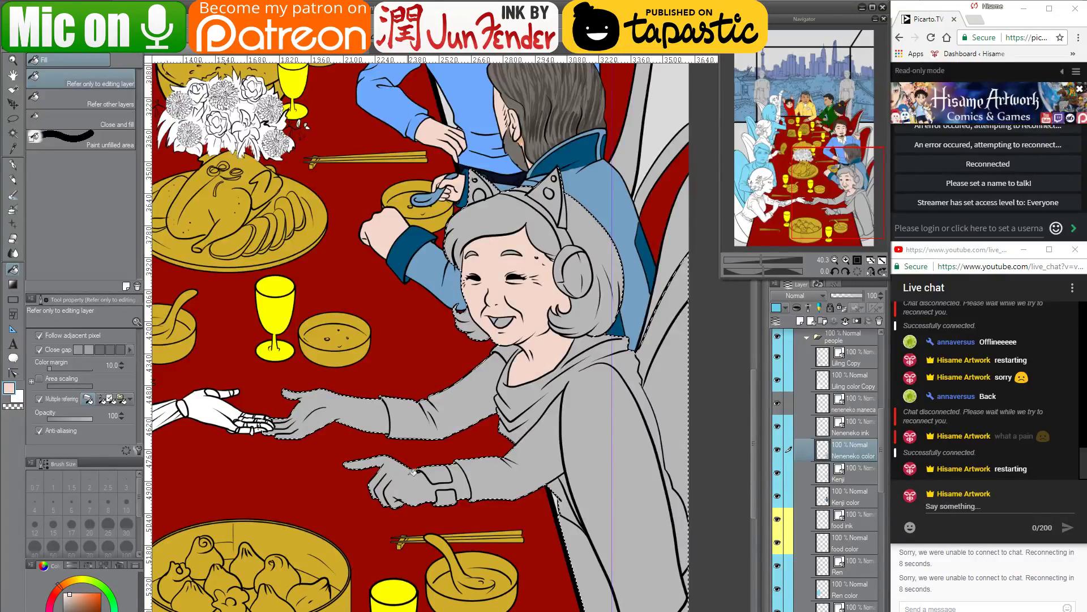
click(429, 478)
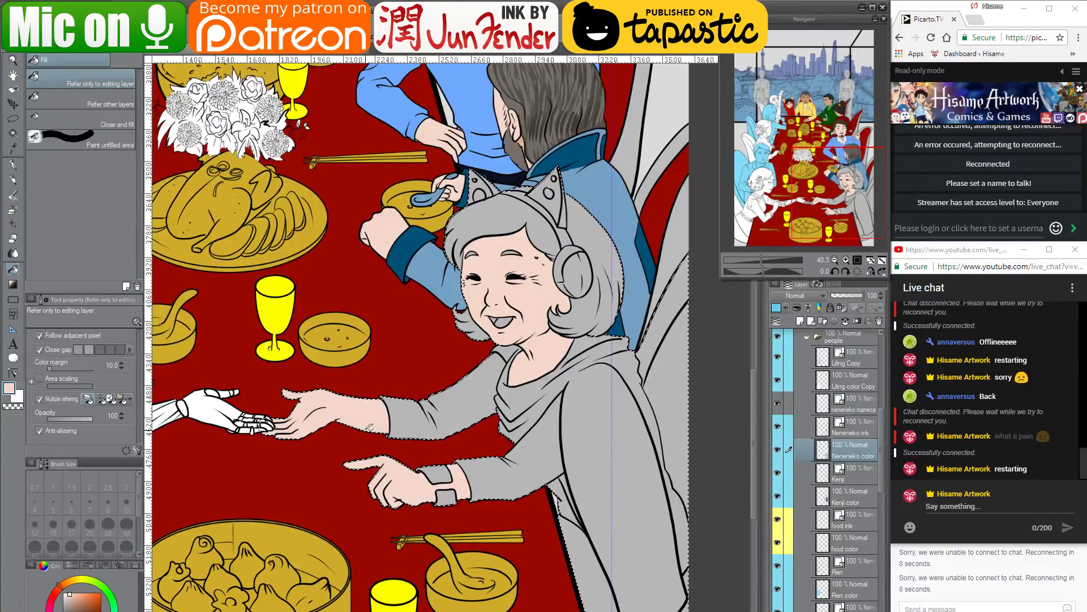
Paint the elderly woman's leftover grey skin spots and wristband in the skin tone with a much larger G-pen, leaving the brush size at 200
click(12, 164)
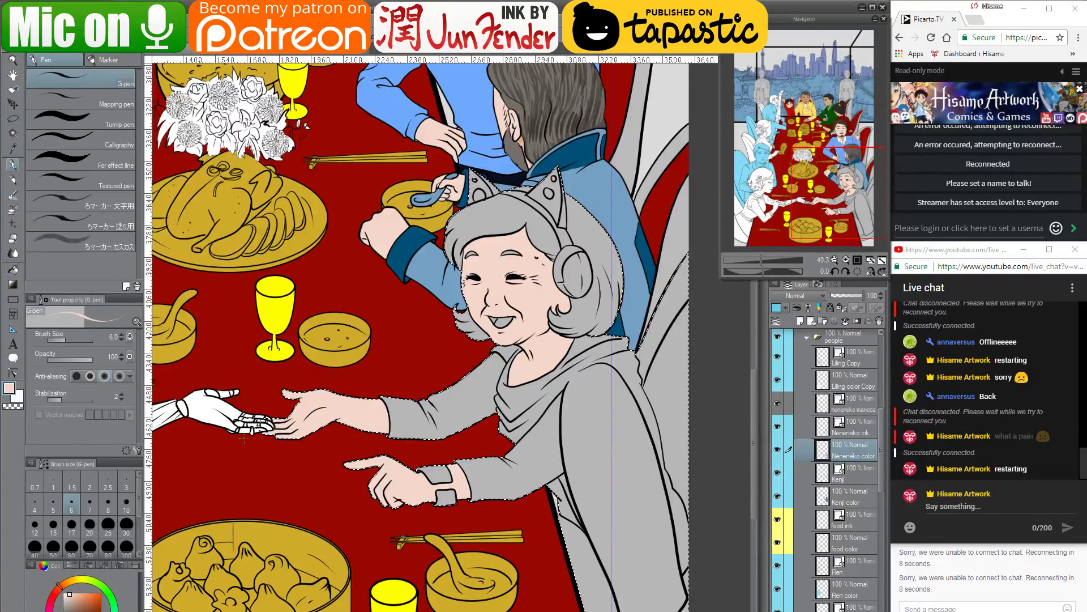
key(])
key(])
key(])
key(])
key(])
key(])
key(])
key(])
key(])
key(])
key(])
key(])
key(])
key(])
key(])
key(])
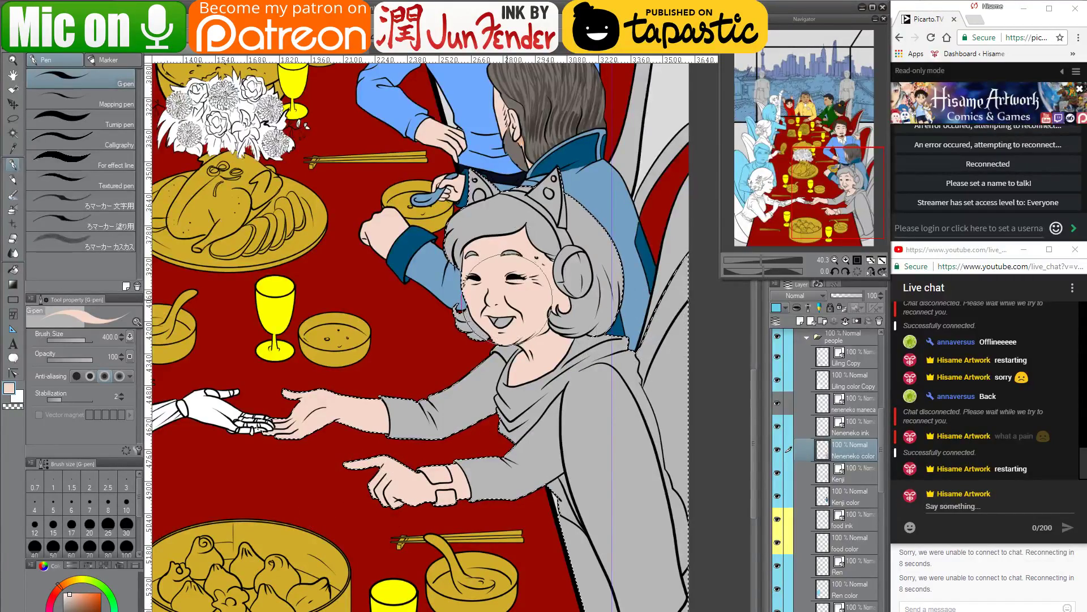
key(bracketleft)
key(bracketleft)
key(bracketleft)
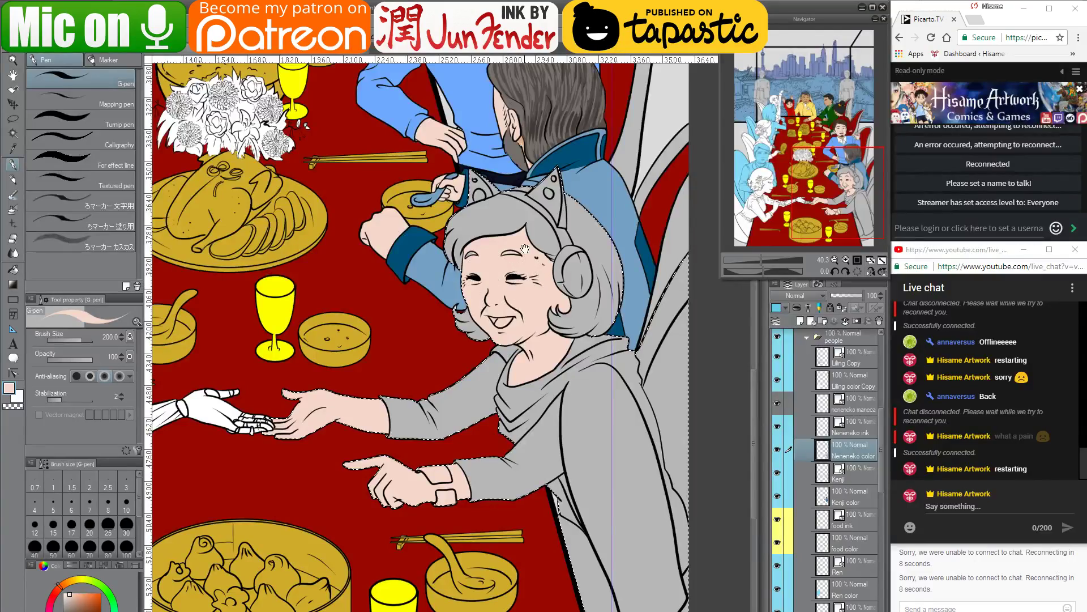
drag(525, 248, 556, 374)
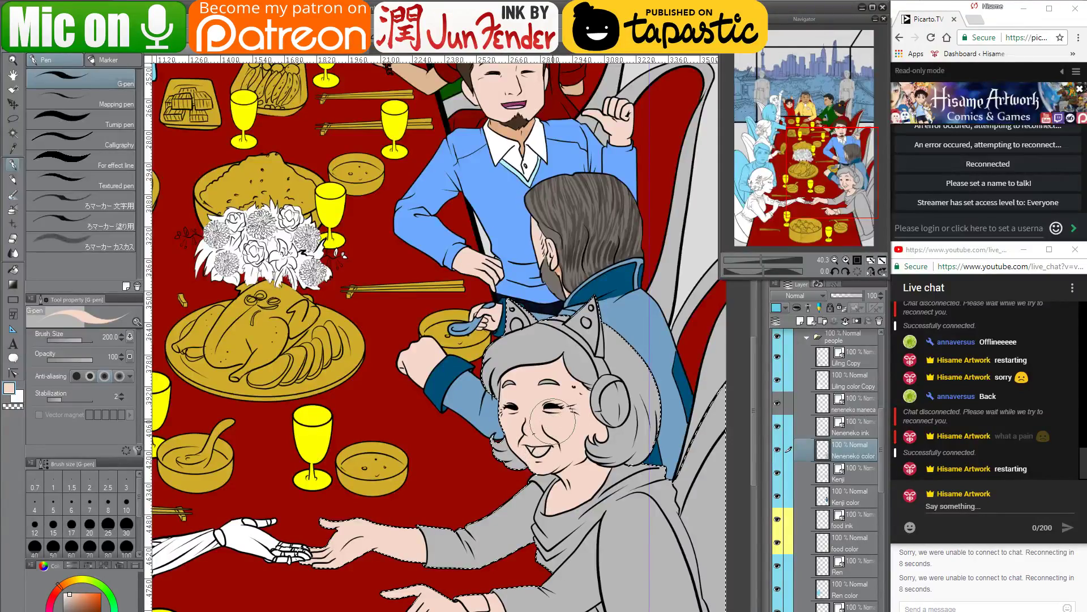
mouse_move(584, 201)
mouse_down()
mouse_move(593, 228)
mouse_move(589, 182)
mouse_up()
drag(605, 261, 509, 235)
alt+click(609, 255)
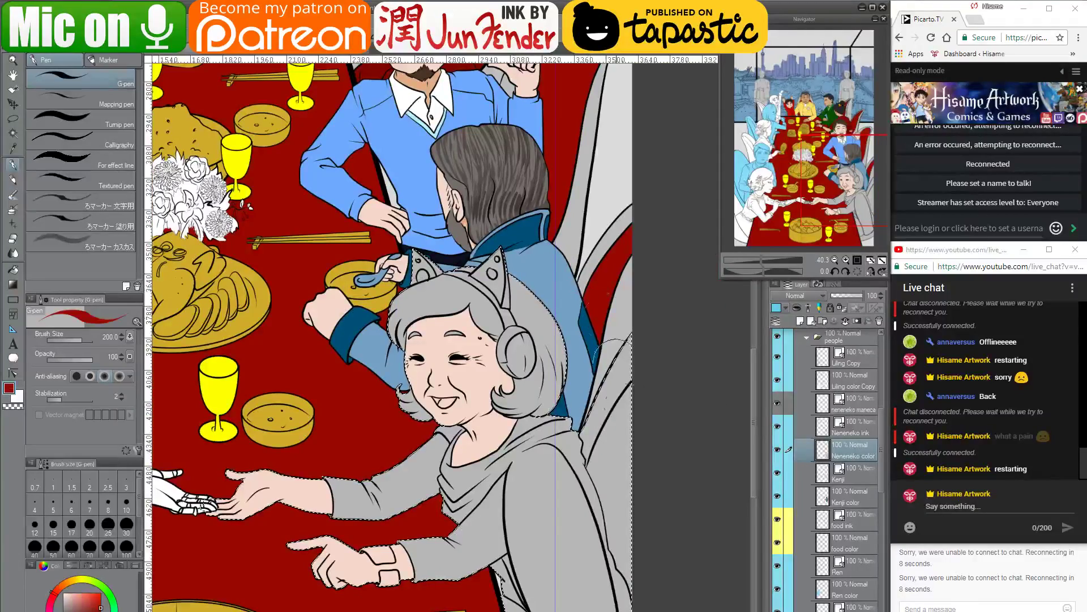
click(15, 269)
drag(630, 513, 636, 363)
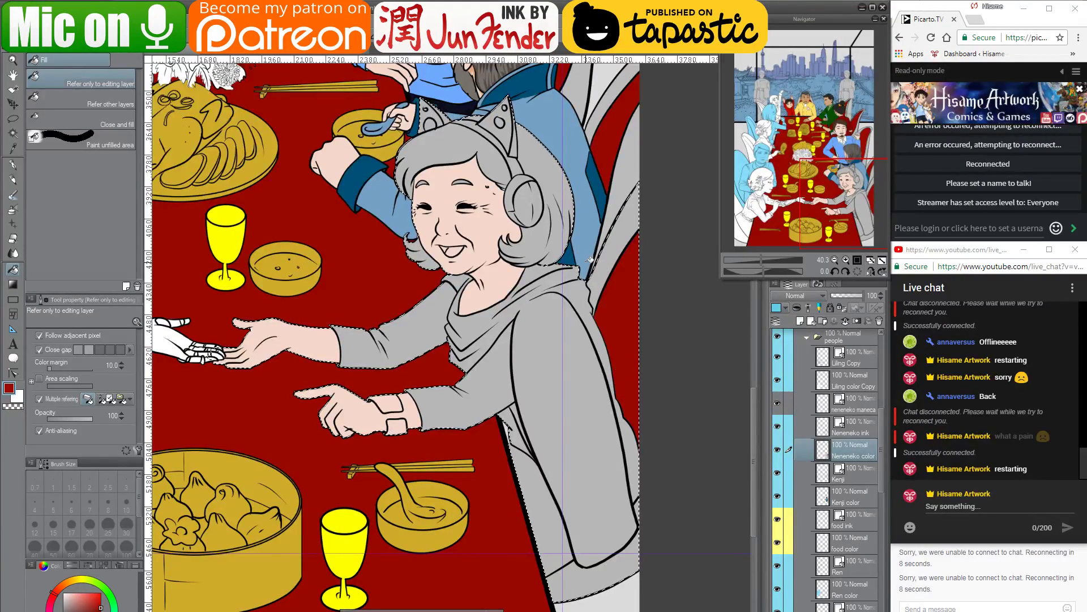
drag(593, 261, 569, 395)
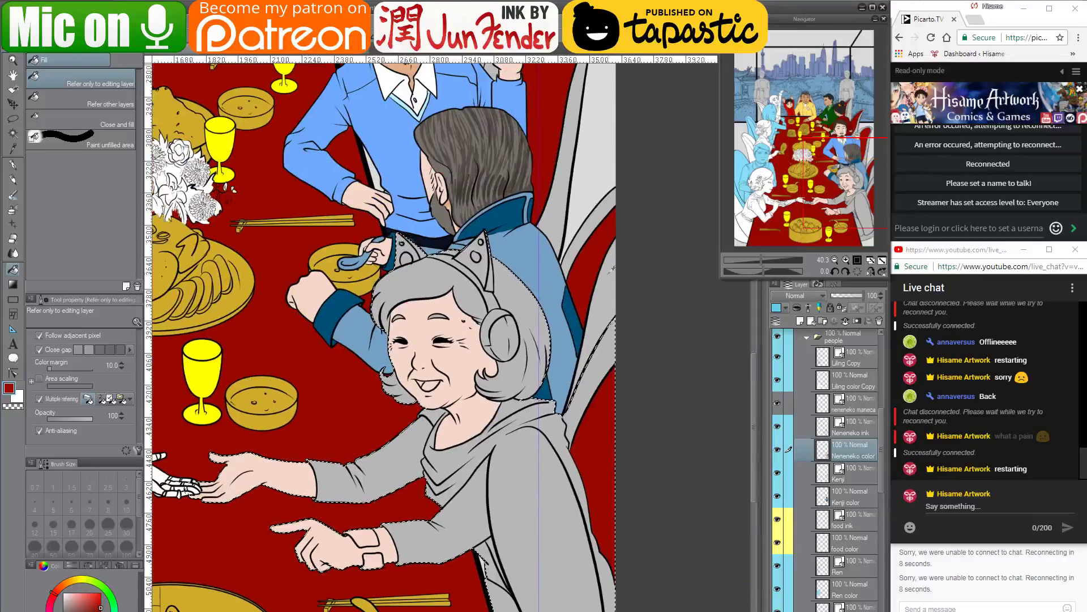
Sample the grey, clear the old selection and select the elderly woman's sweater area on the Neneneko color layer
alt+click(603, 364)
scroll(604, 396, down, 3)
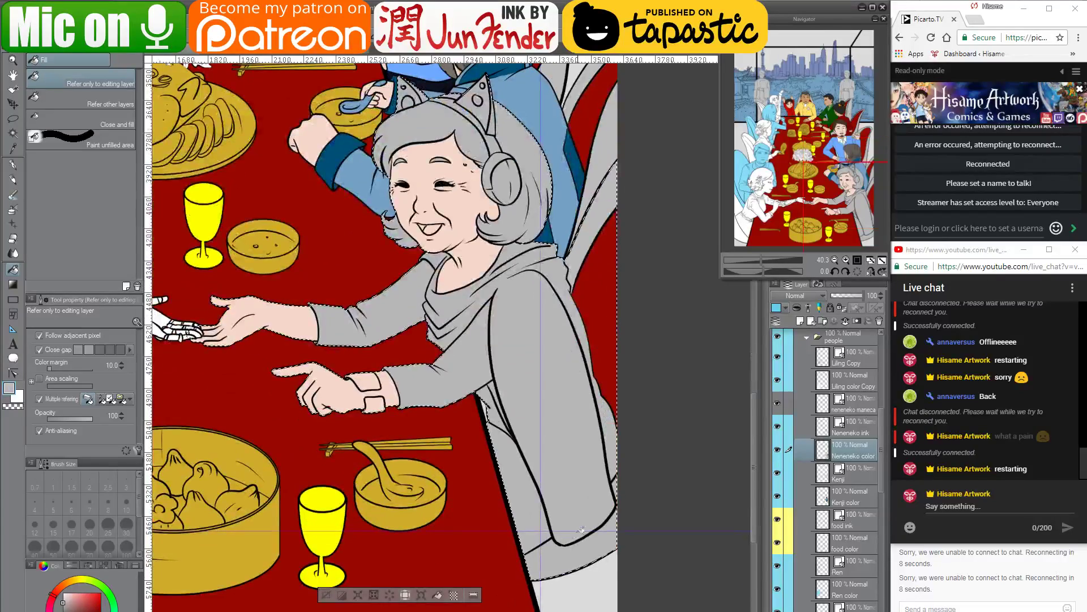
drag(539, 313, 592, 365)
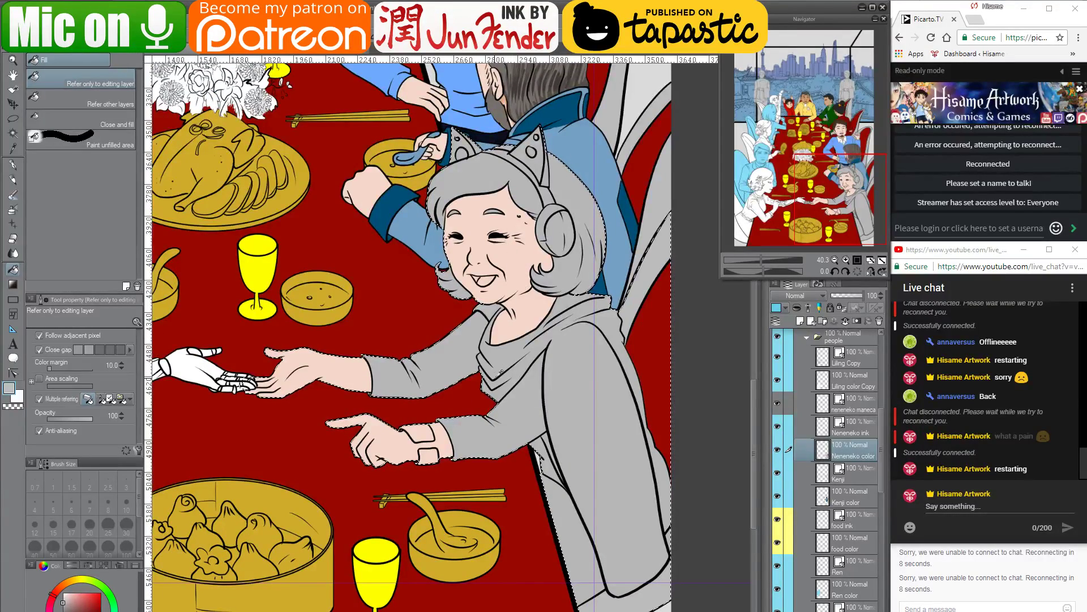
scroll(509, 483, up, 2)
scroll(508, 482, down, 2)
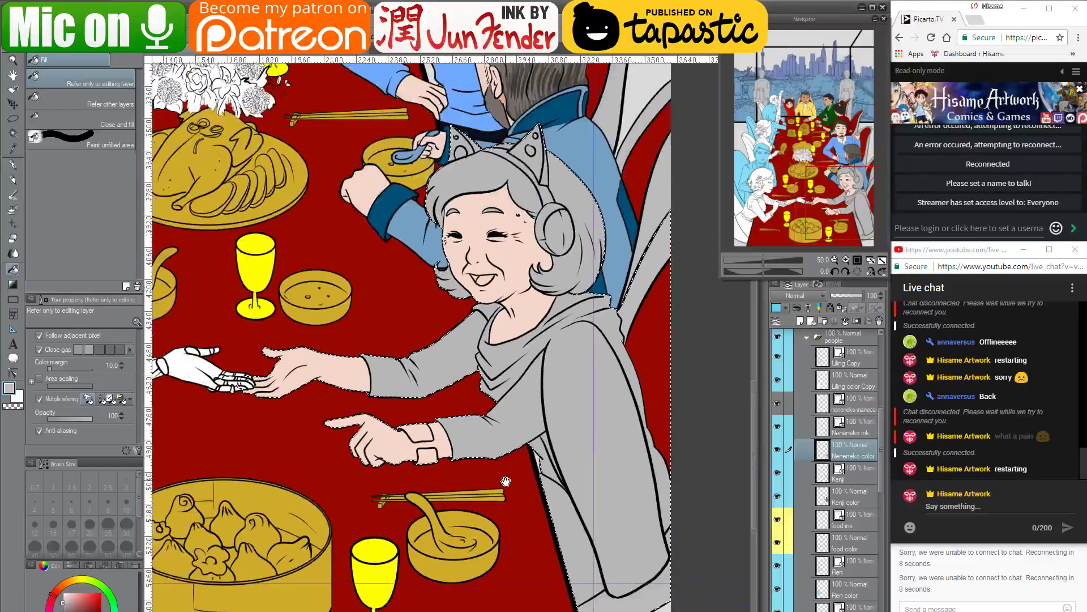
click(13, 133)
key(ctrl+d)
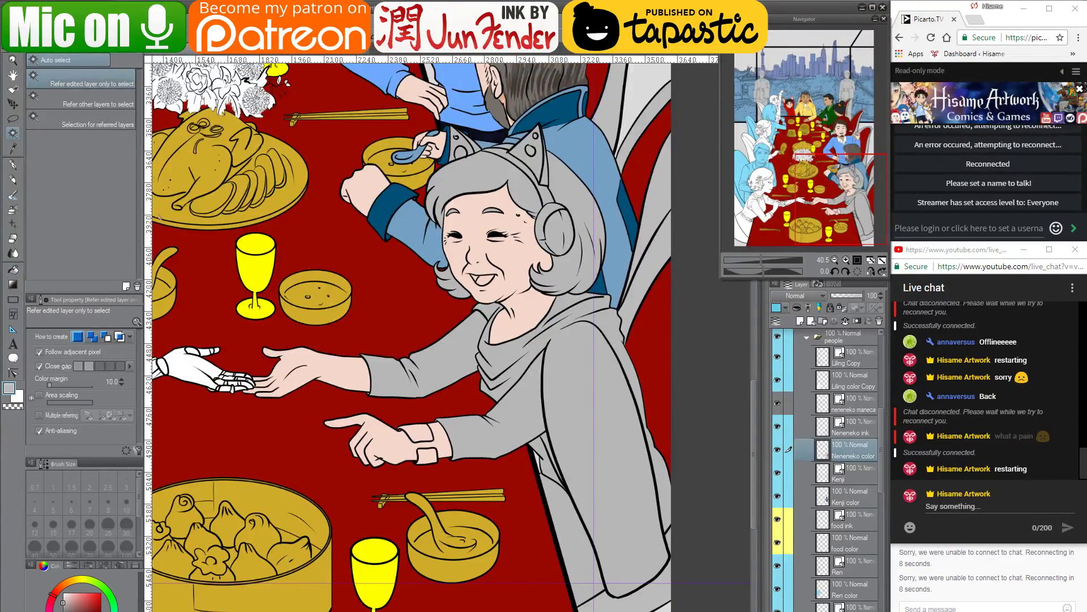
click(577, 430)
click(844, 433)
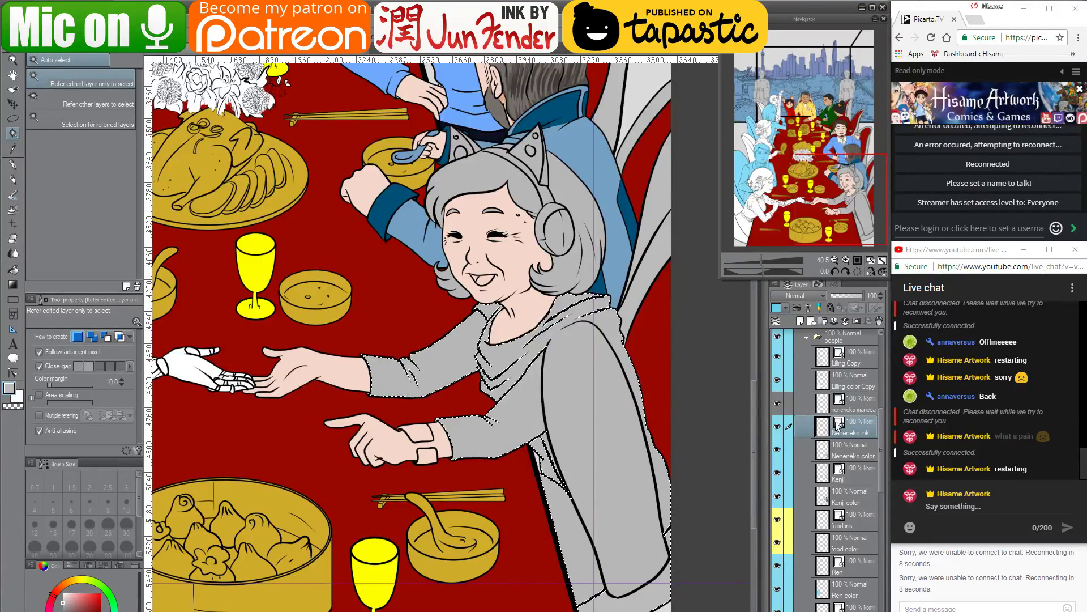
click(853, 451)
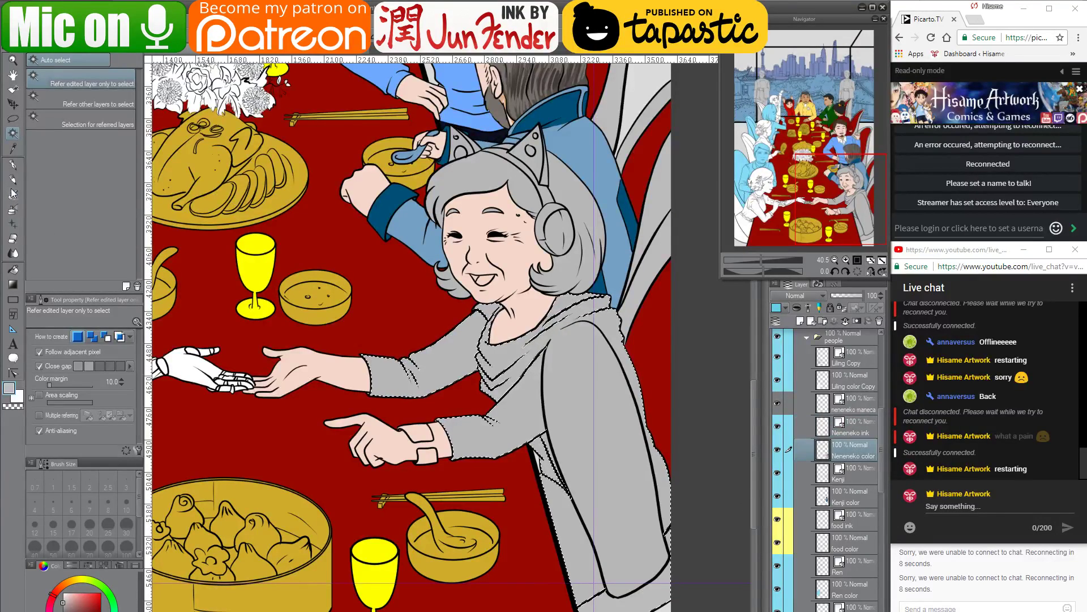
Paint the lower back of the elderly woman's garment in a darker grey using the G-pen at size 500
click(12, 165)
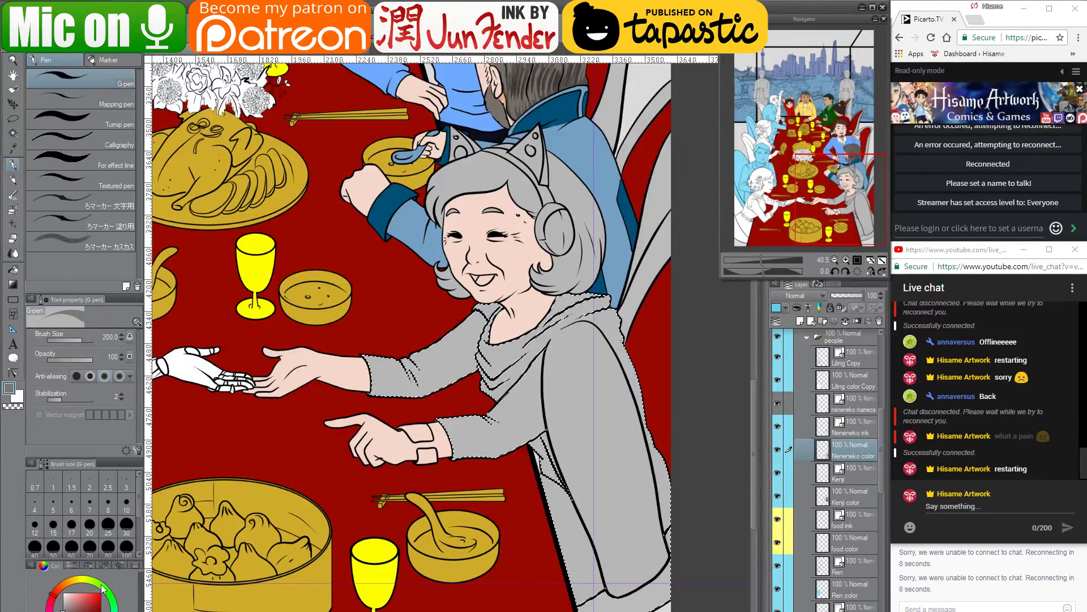
key(bracketright)
key(bracketright)
key(bracketright)
key(bracketright)
mouse_move(664, 473)
mouse_down()
mouse_move(672, 476)
mouse_move(597, 566)
mouse_move(629, 471)
mouse_move(589, 487)
mouse_move(572, 482)
mouse_up()
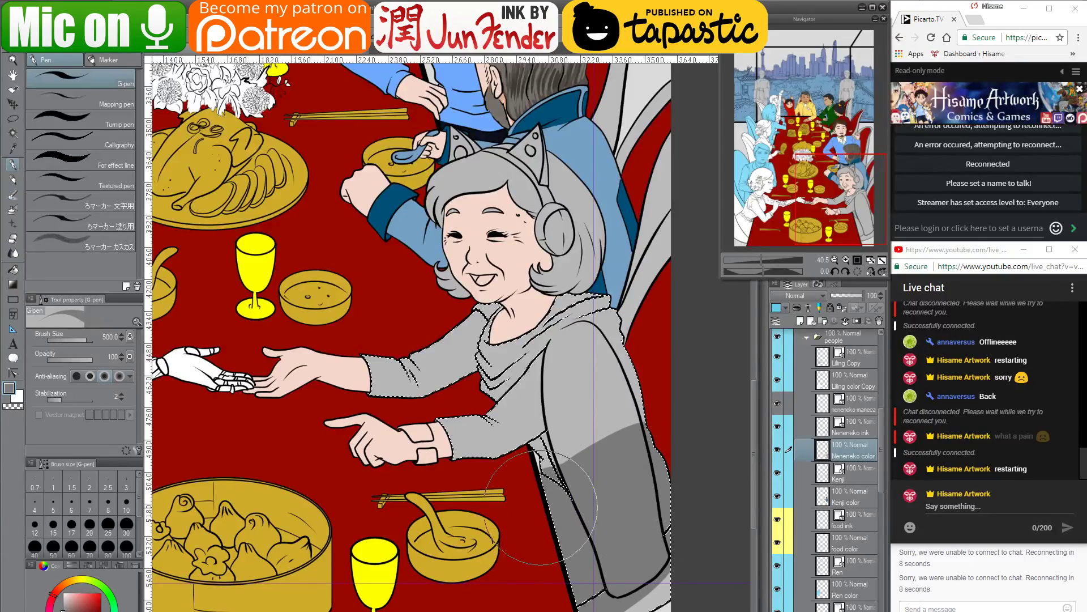
Try shading the elderly woman's sweater with the Opaque watercolor brush enlarged to size 150
key(b)
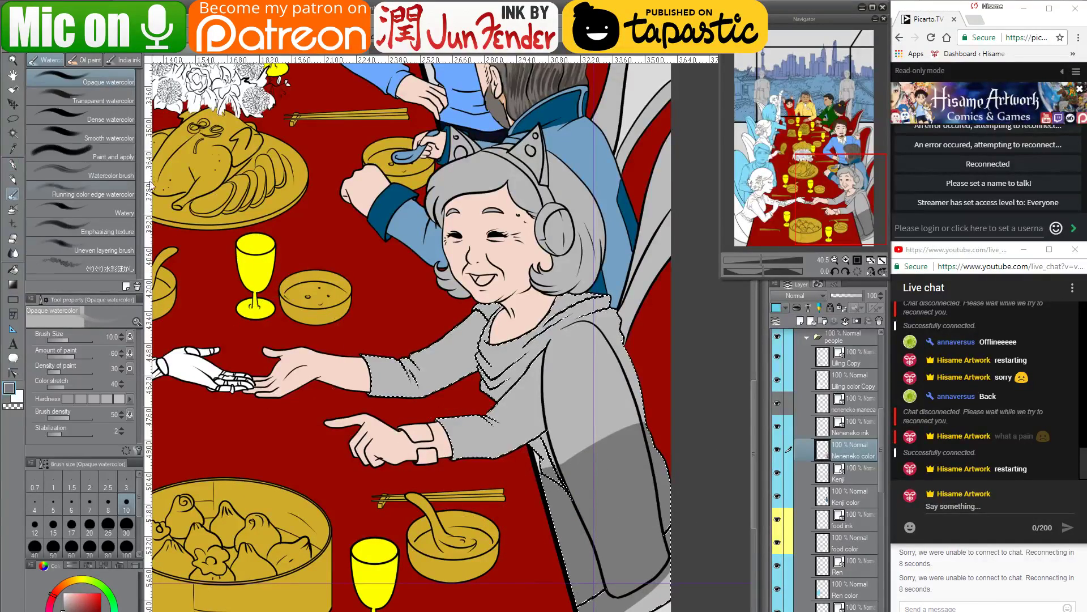
key(bracketright)
key(bracketright)
key(bracketright)
key(bracketright)
key(bracketright)
key(bracketright)
key(bracketright)
key(bracketright)
key(bracketright)
key(bracketright)
key(bracketright)
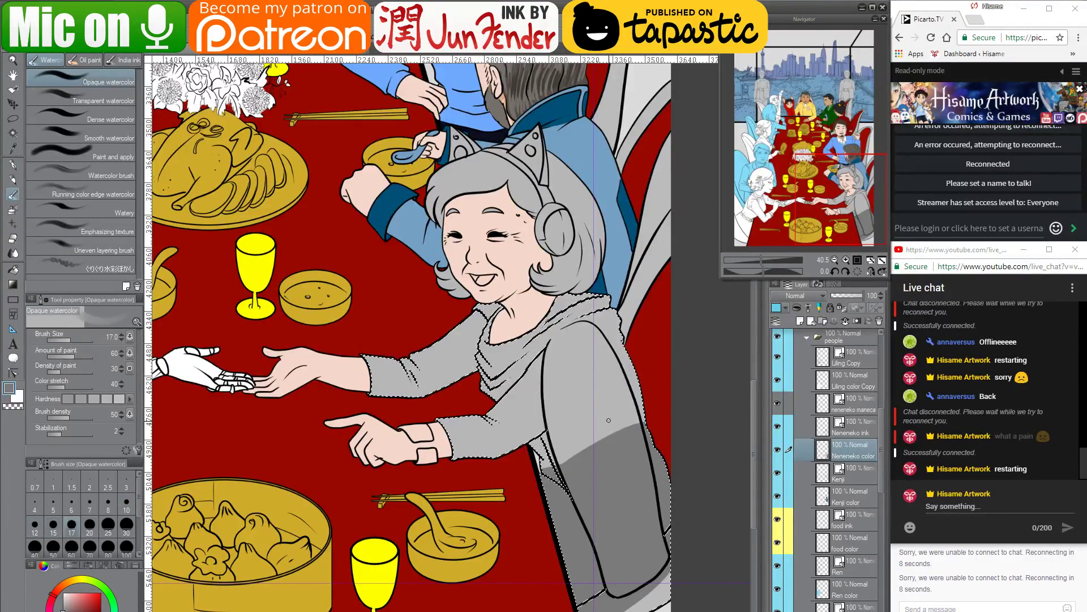
key(bracketright)
key(bracketright)
key(bracketright)
mouse_move(628, 424)
mouse_down()
mouse_move(623, 460)
mouse_move(638, 426)
mouse_move(558, 483)
mouse_move(552, 450)
mouse_move(585, 470)
mouse_move(609, 469)
mouse_move(641, 434)
mouse_move(640, 417)
mouse_move(609, 434)
mouse_up()
key(ctrl+z)
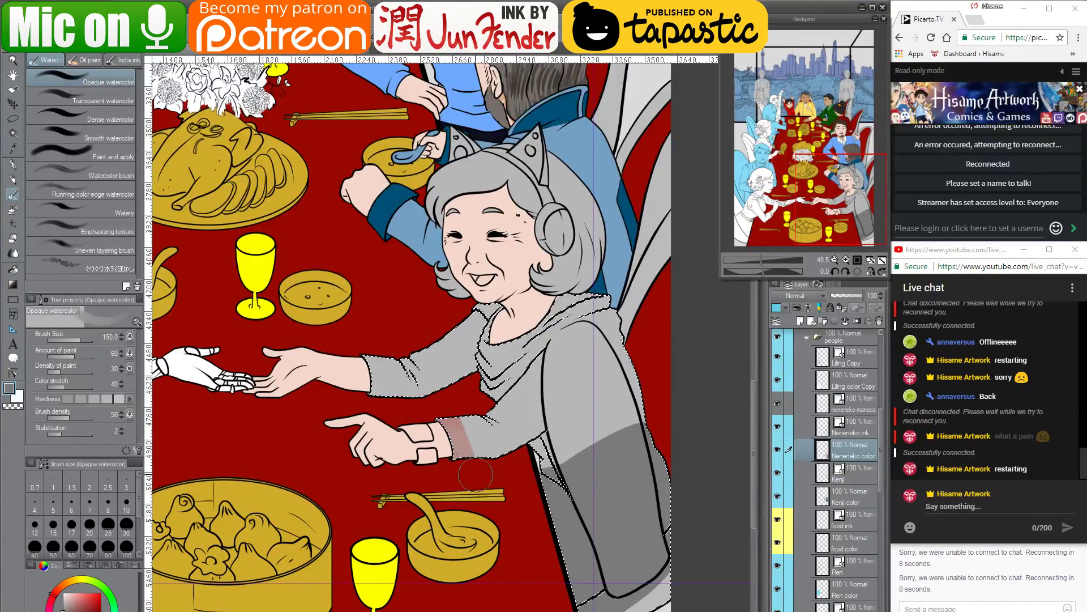
Paint darker grey on both sweater cuffs and along the garment's shaded edge with the G-pen at size 120
key(p)
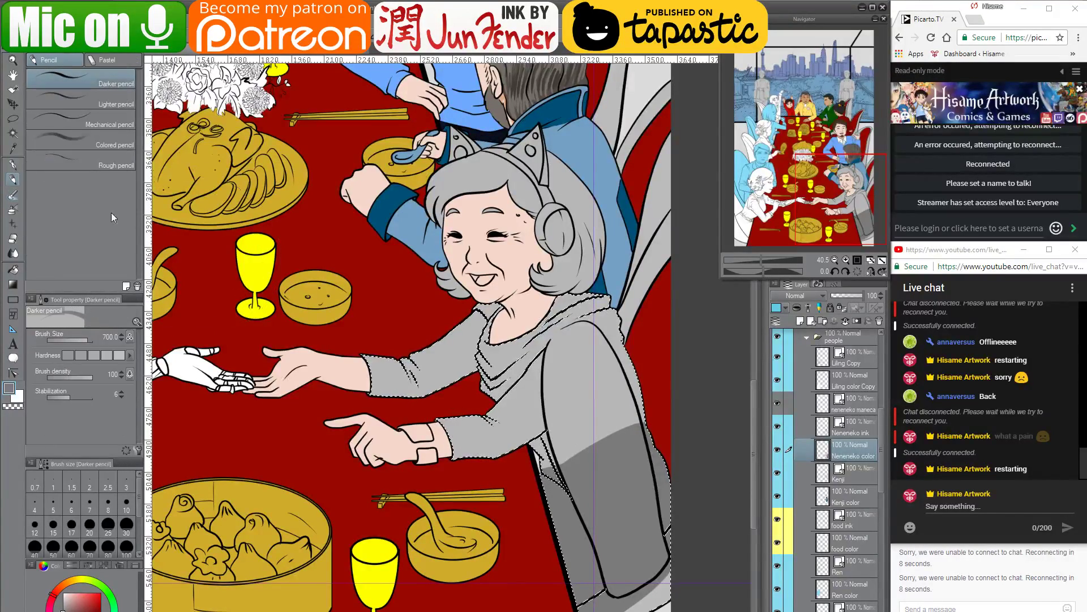
key(p)
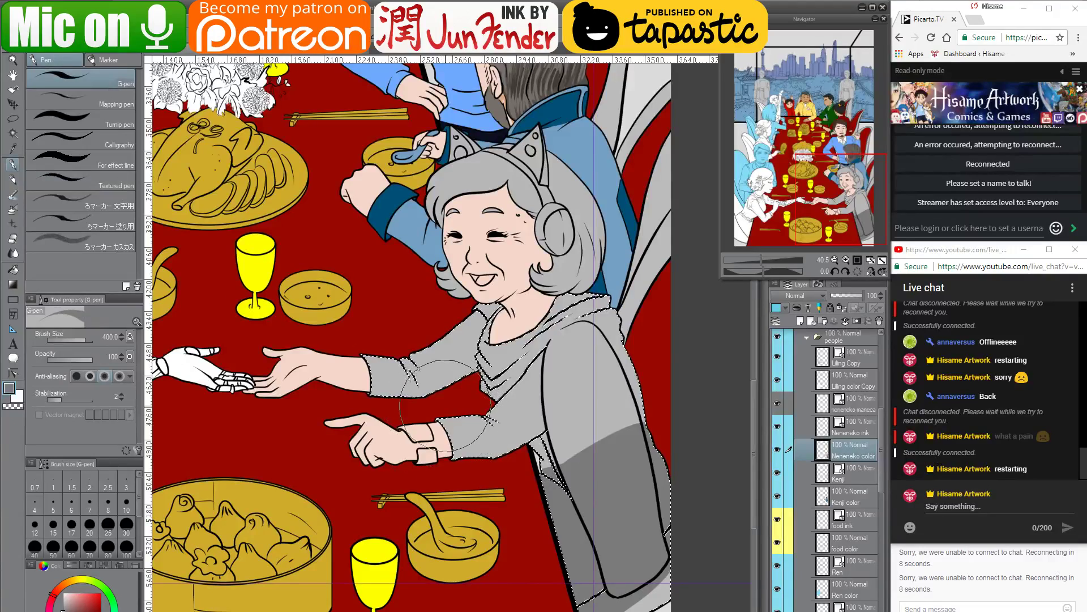
key([)
key([)
key([)
key([)
key([)
key([)
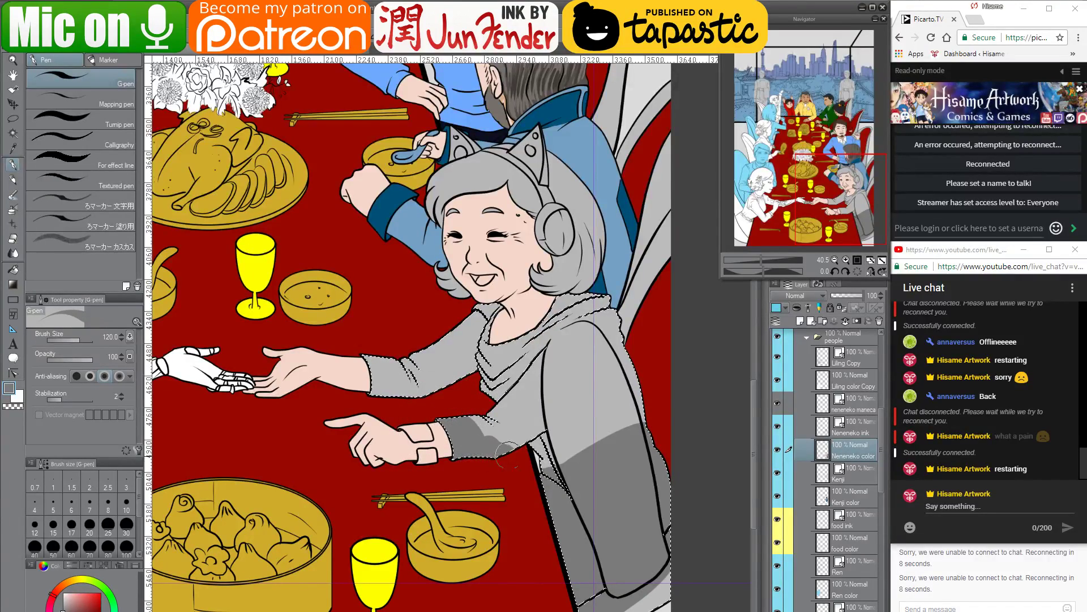
drag(365, 358, 371, 371)
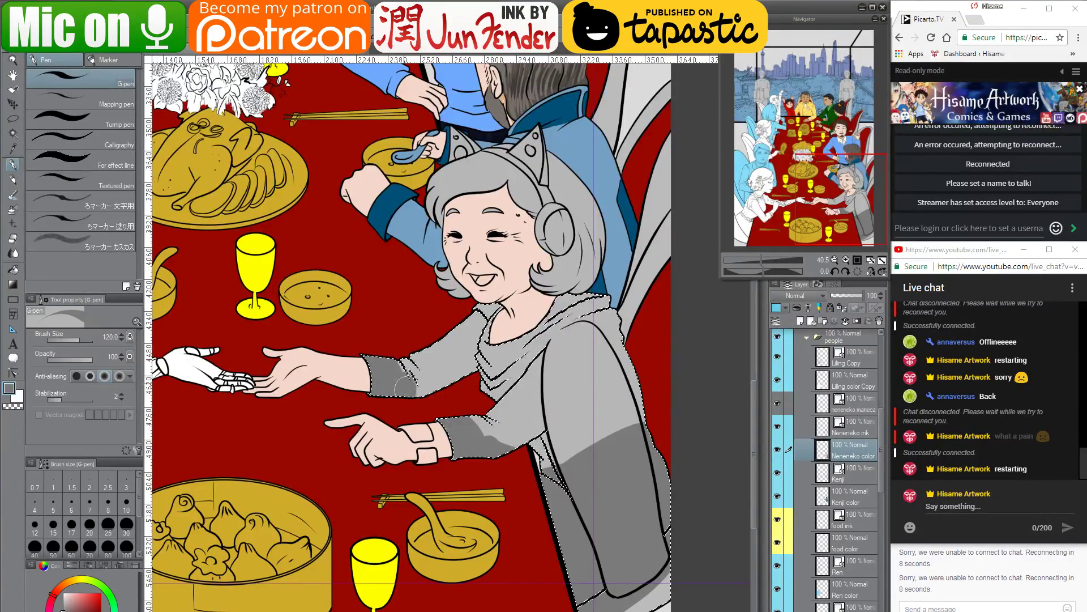
mouse_move(558, 457)
mouse_down()
mouse_move(626, 442)
mouse_move(632, 425)
mouse_up()
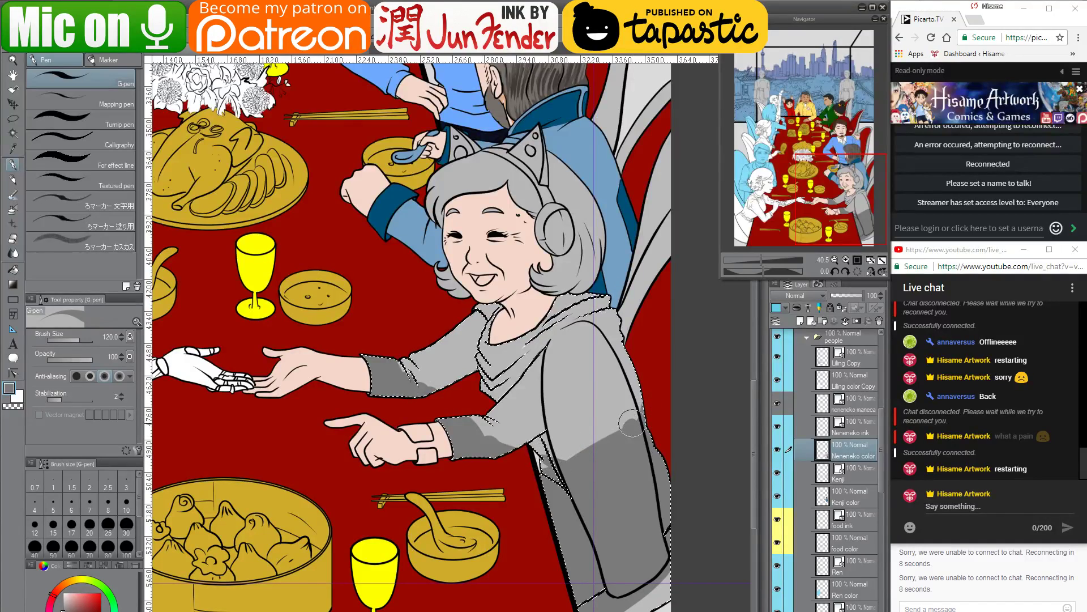
Sample the sweater's light grey and repaint the edge of the dark area on her back into an uneven boundary
alt+click(589, 436)
mouse_move(573, 454)
mouse_down()
mouse_move(631, 409)
mouse_move(571, 452)
mouse_move(612, 424)
mouse_up()
drag(618, 464, 586, 466)
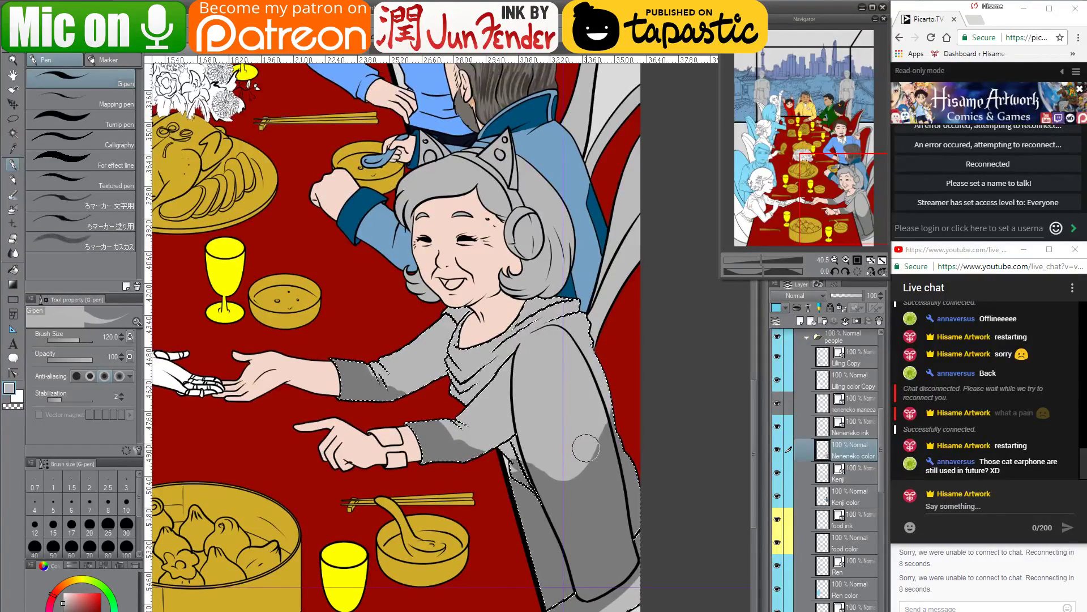
mouse_move(567, 468)
mouse_down()
mouse_move(596, 429)
mouse_move(585, 479)
mouse_up()
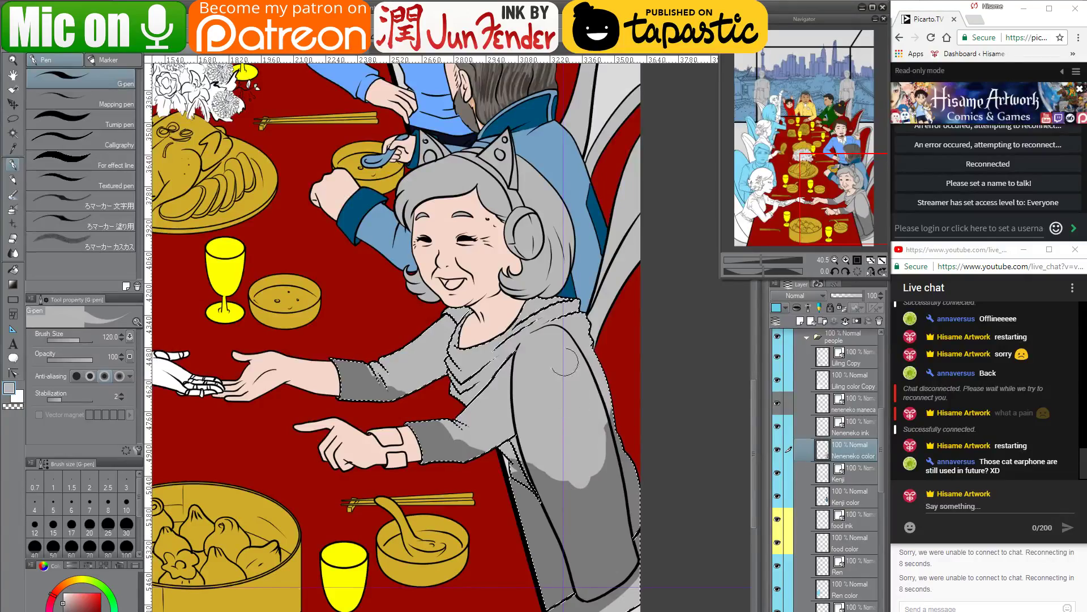
Pick a pink, clear the selection and fill the inside of the elderly woman's mouth with it
drag(416, 136, 553, 578)
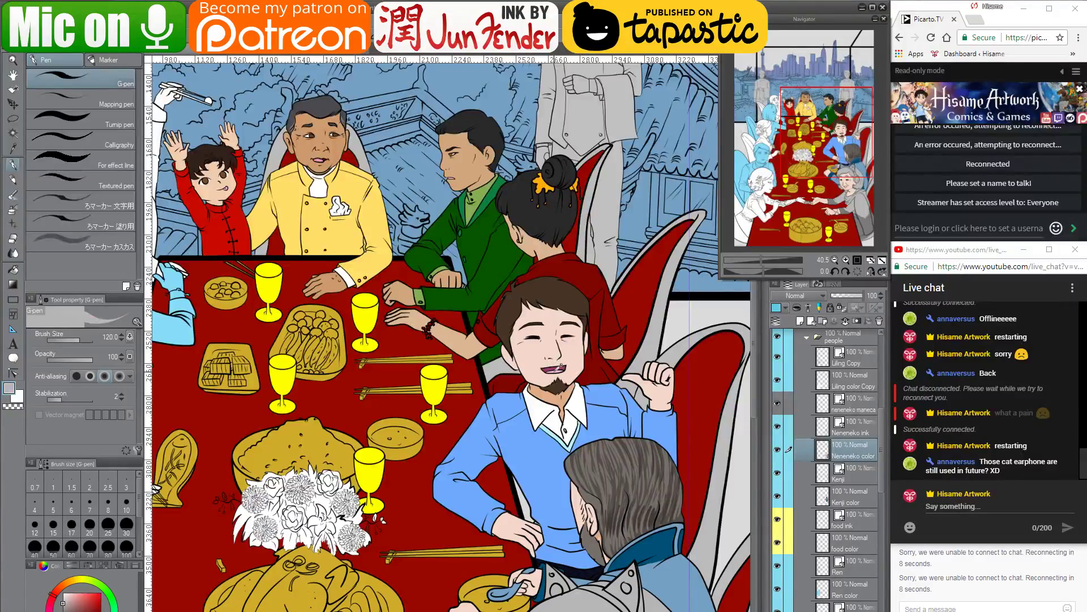
drag(638, 479, 514, 141)
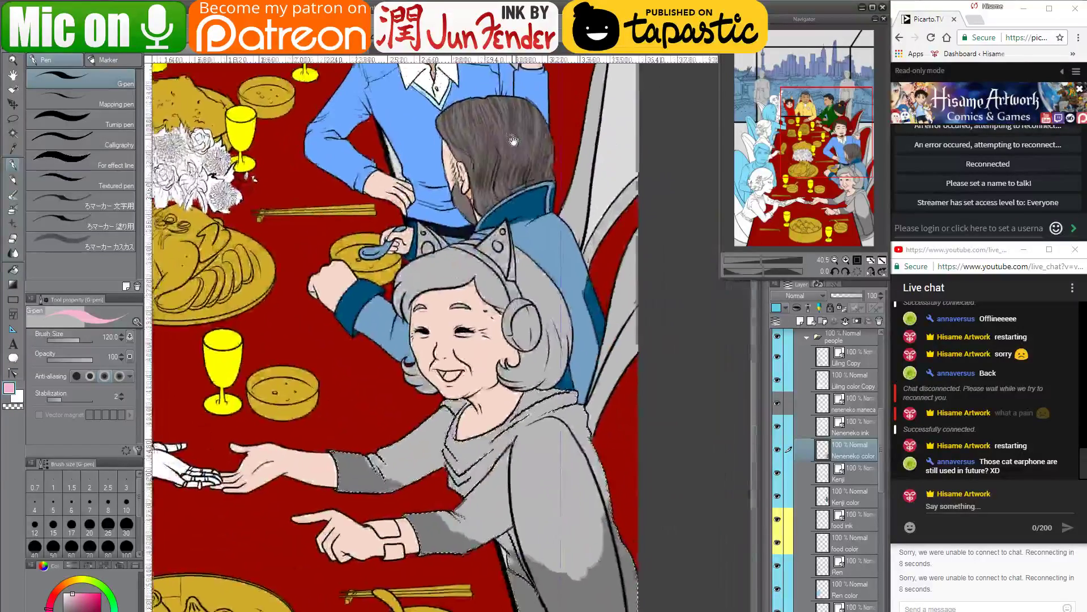
click(14, 270)
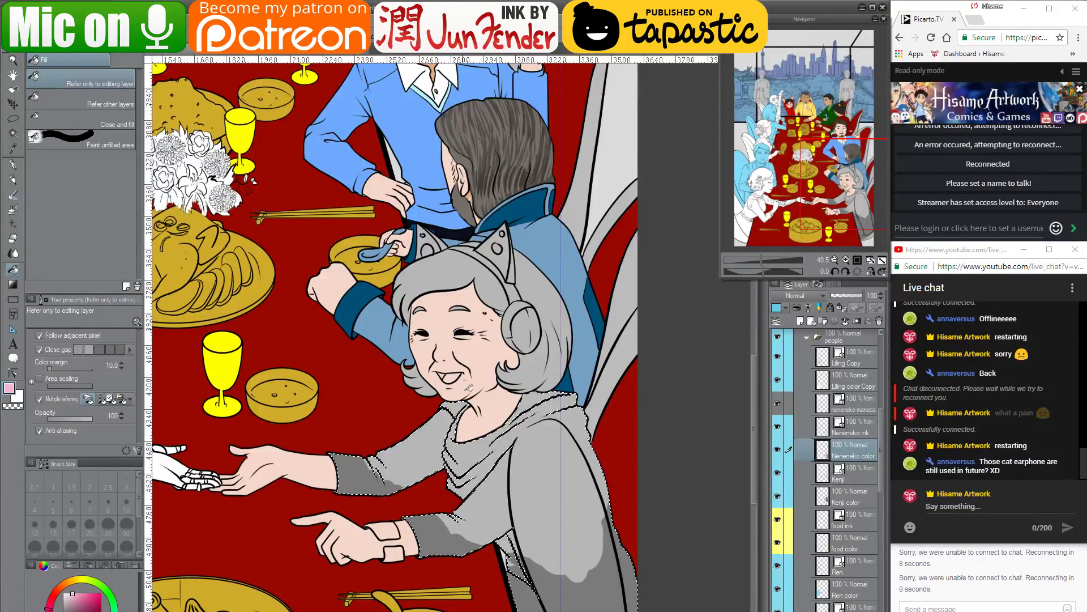
key(ctrl+d)
click(453, 376)
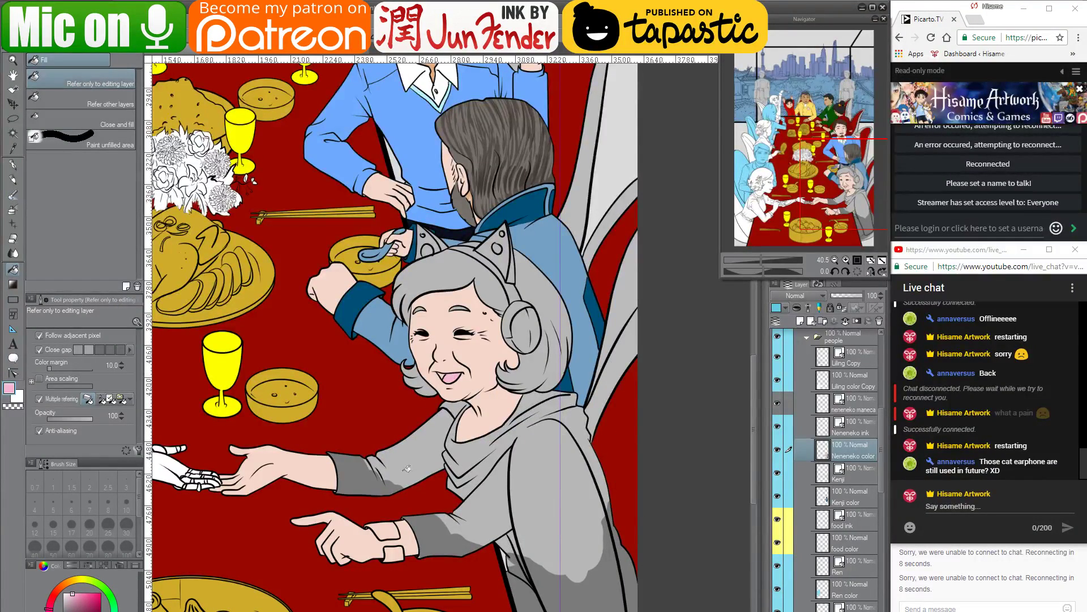
Switch to the web browser and search Google for "prostetic leg fashion" in a new tab
key(alt+Tab)
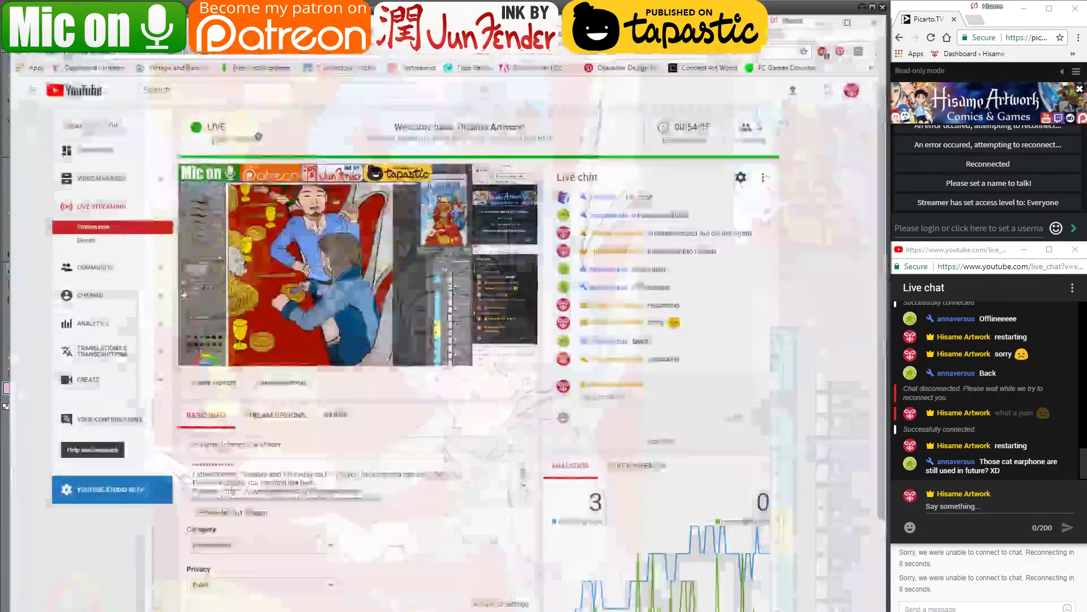
click(777, 21)
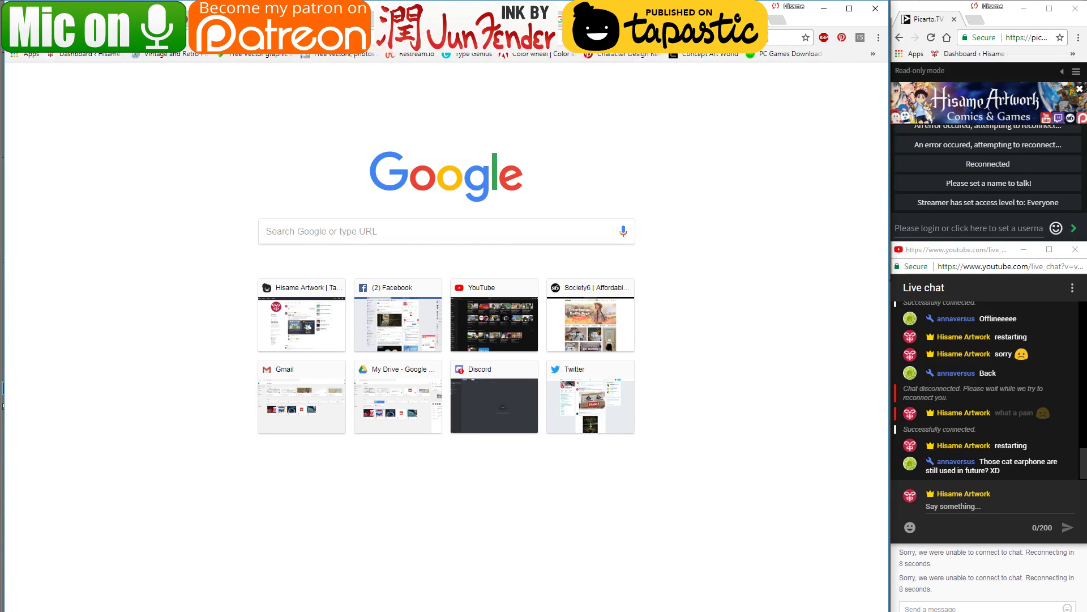
text(proste)
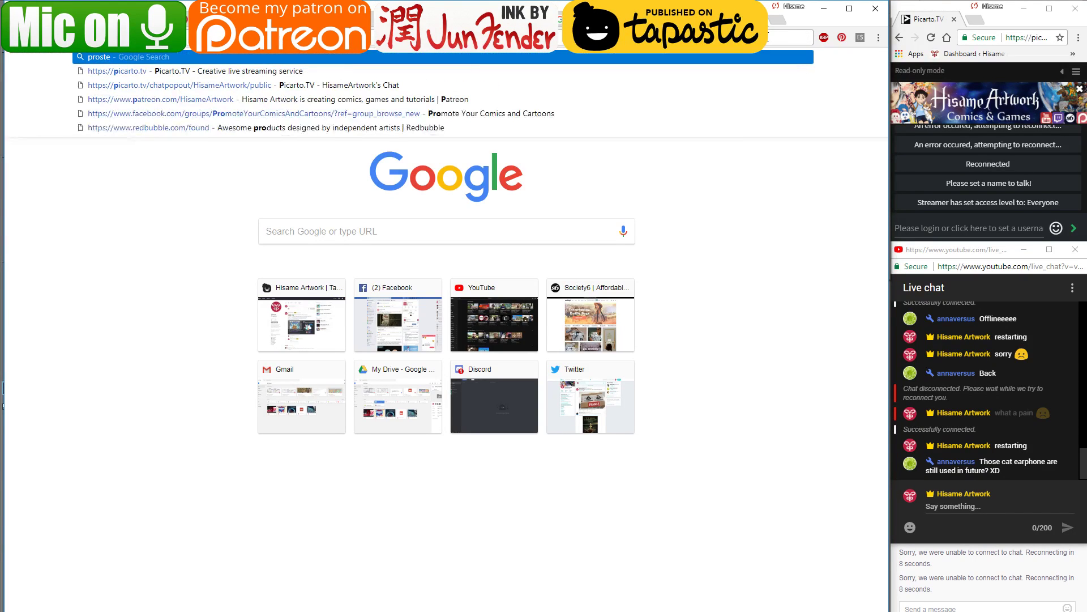
text(tic leg)
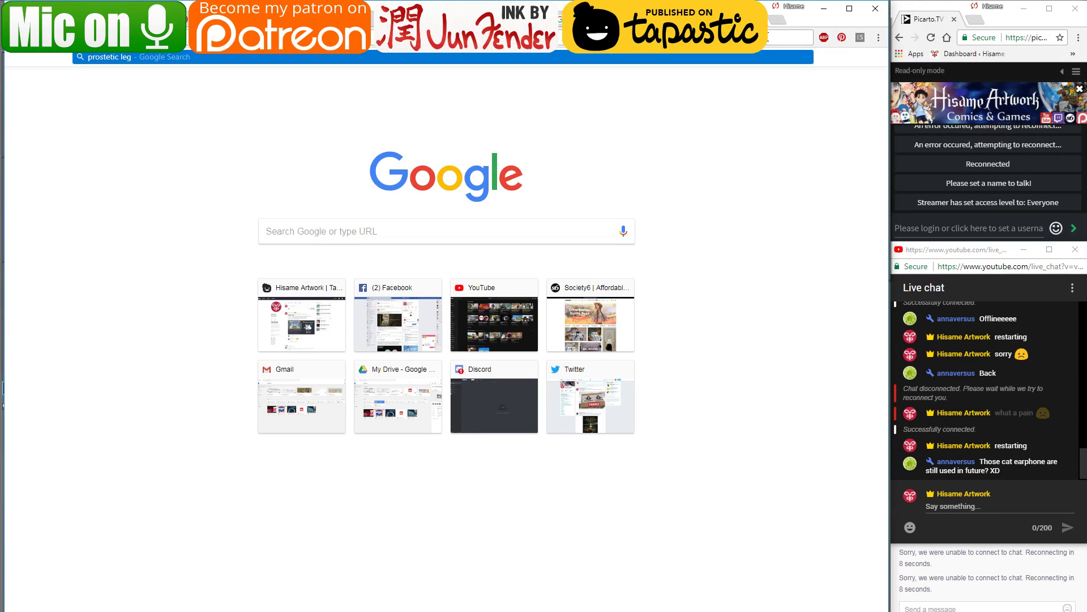
text( fashion)
key(Return)
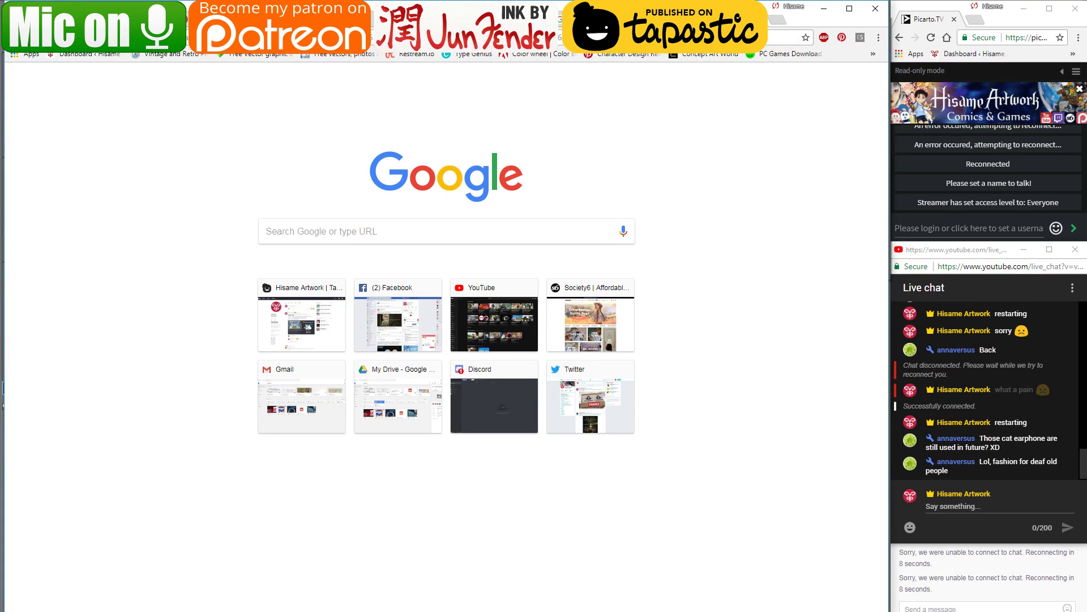
Check the live stream's status in OBS and on the YouTube Creator Studio page, returning to the search tab
key(ctrl+shift+Tab)
key(ctrl+Tab)
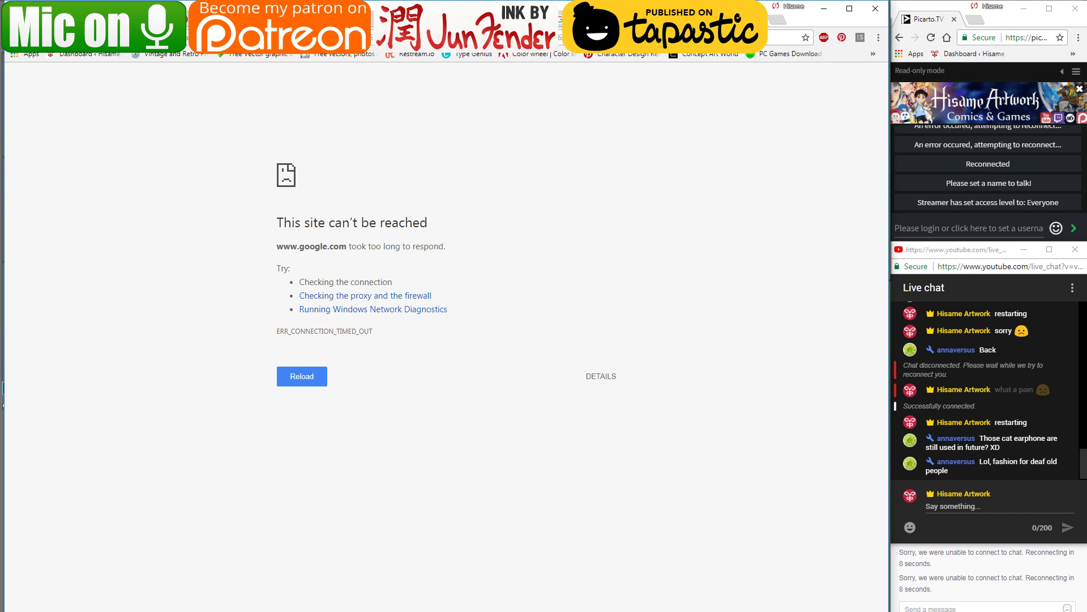
key(alt+Tab)
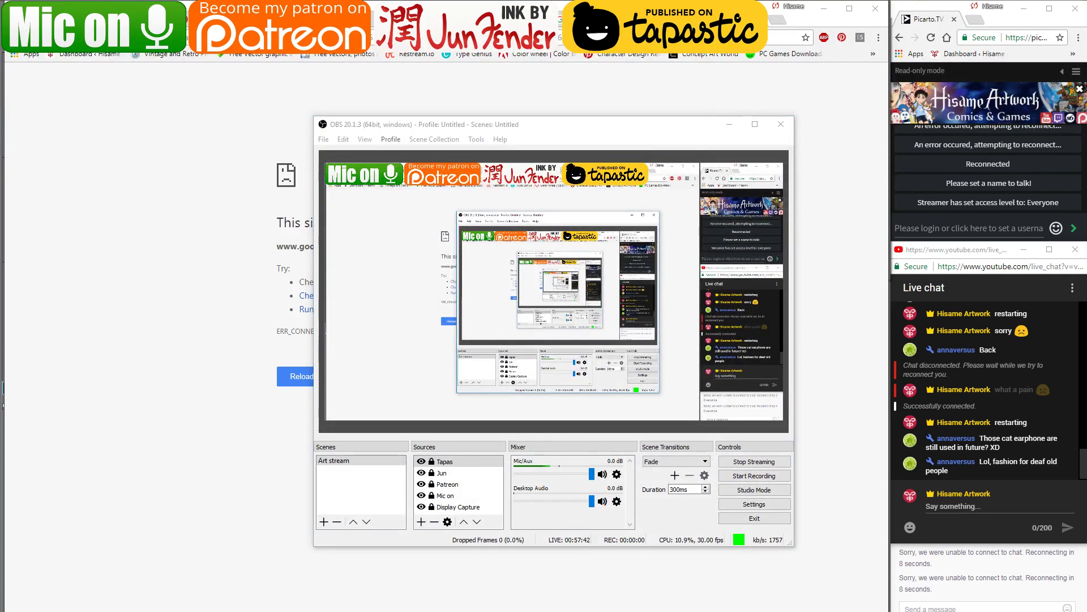
key(super+Down)
key(ctrl+Tab)
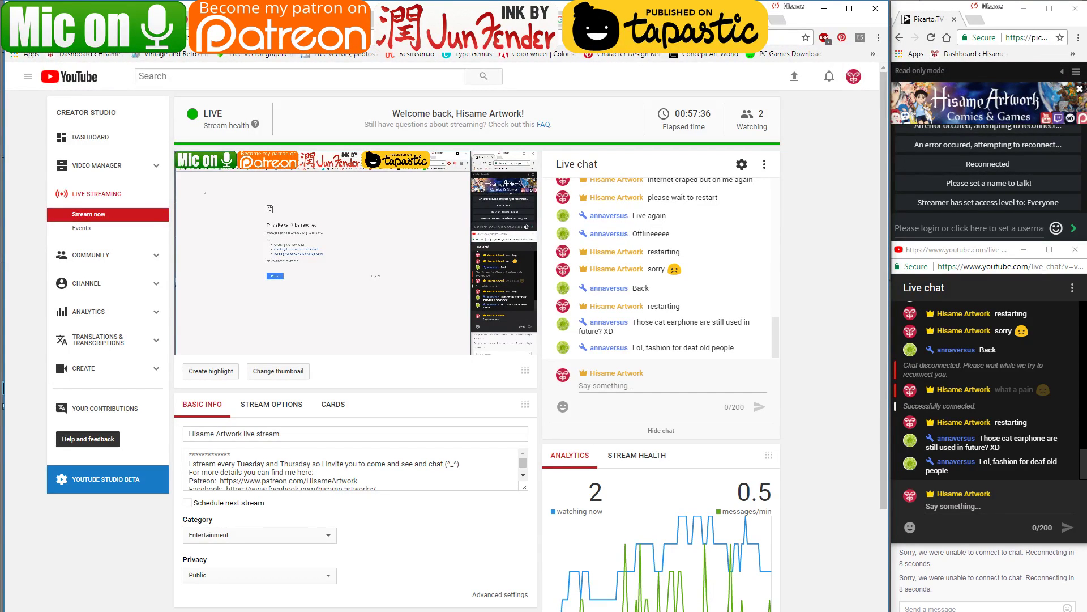
key(ctrl+Tab)
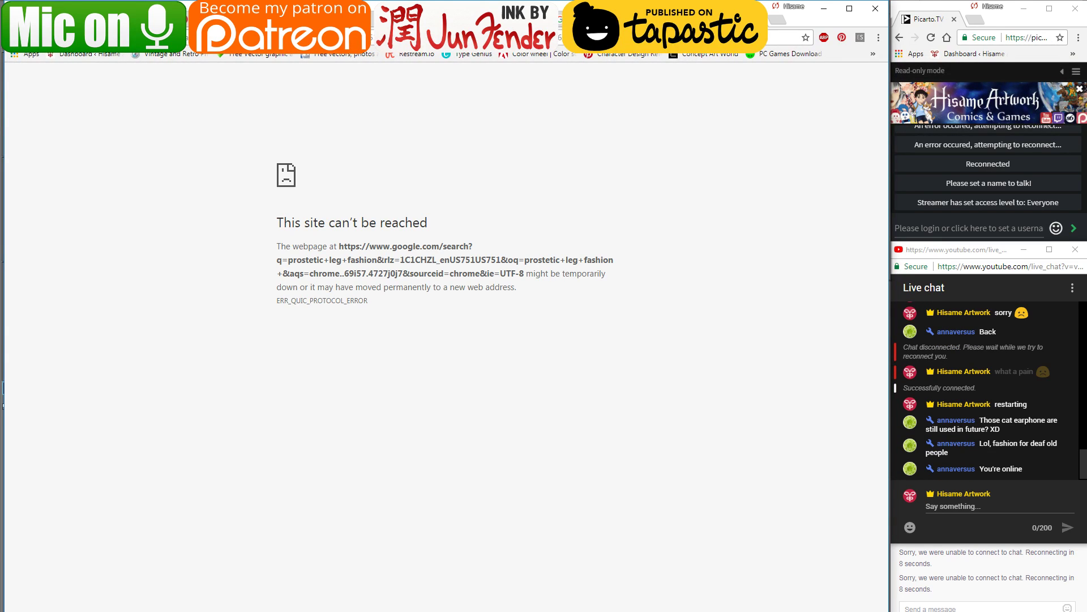
Reload the "prostetic leg fashion" search page and return to the YouTube Creator Studio page to check the stream
click(975, 506)
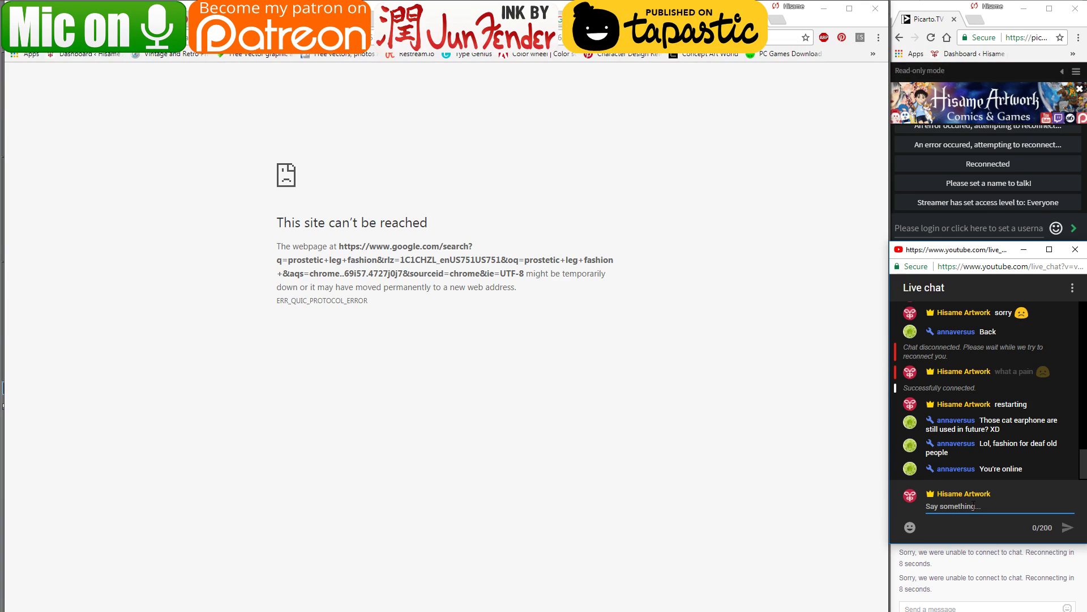
right_click(972, 502)
click(44, 38)
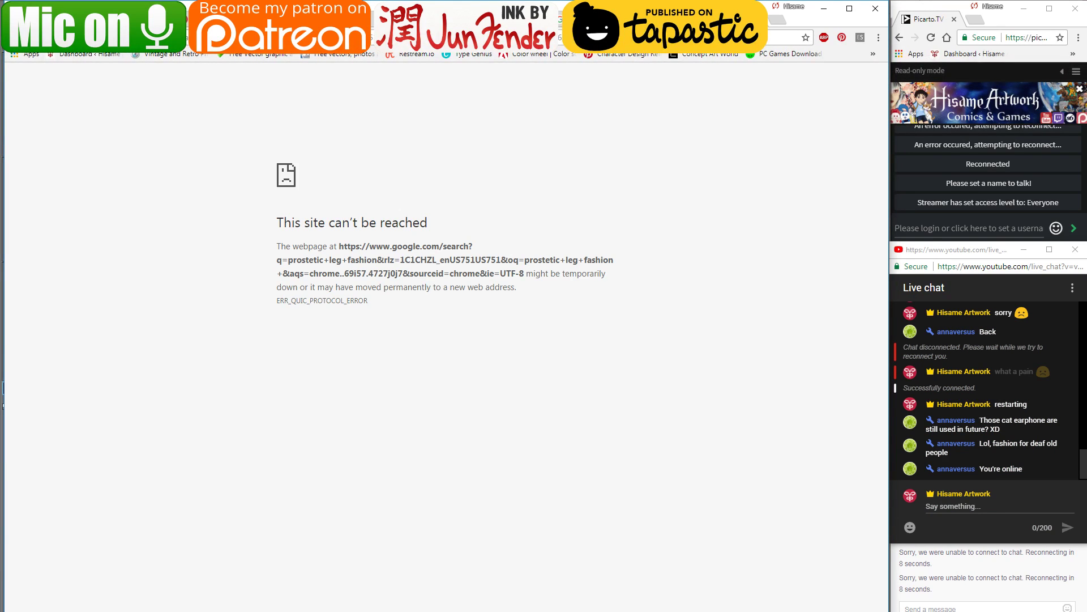
key(F5)
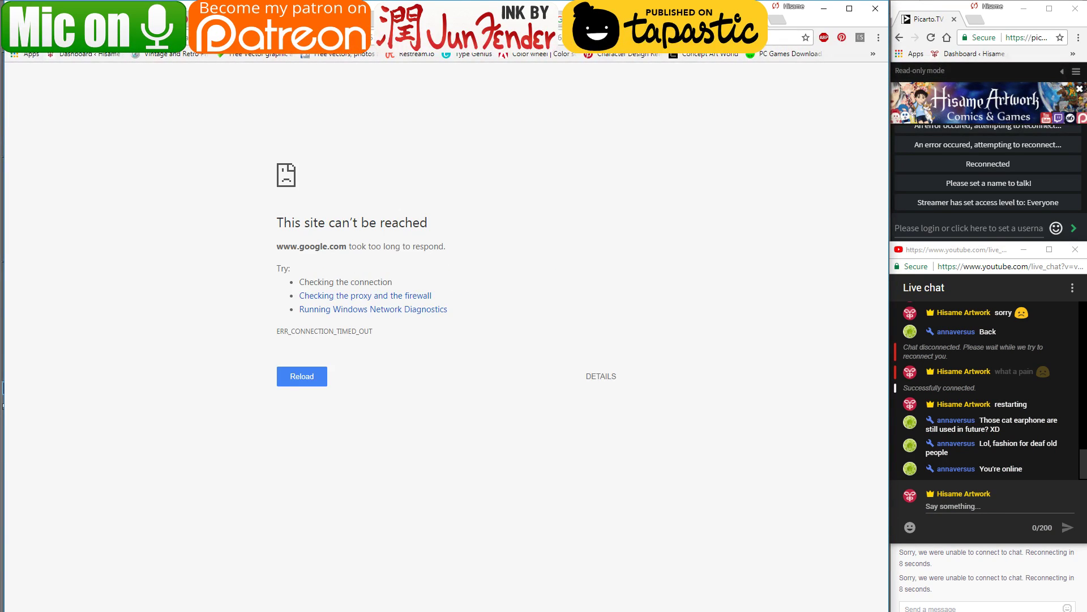
click(458, 19)
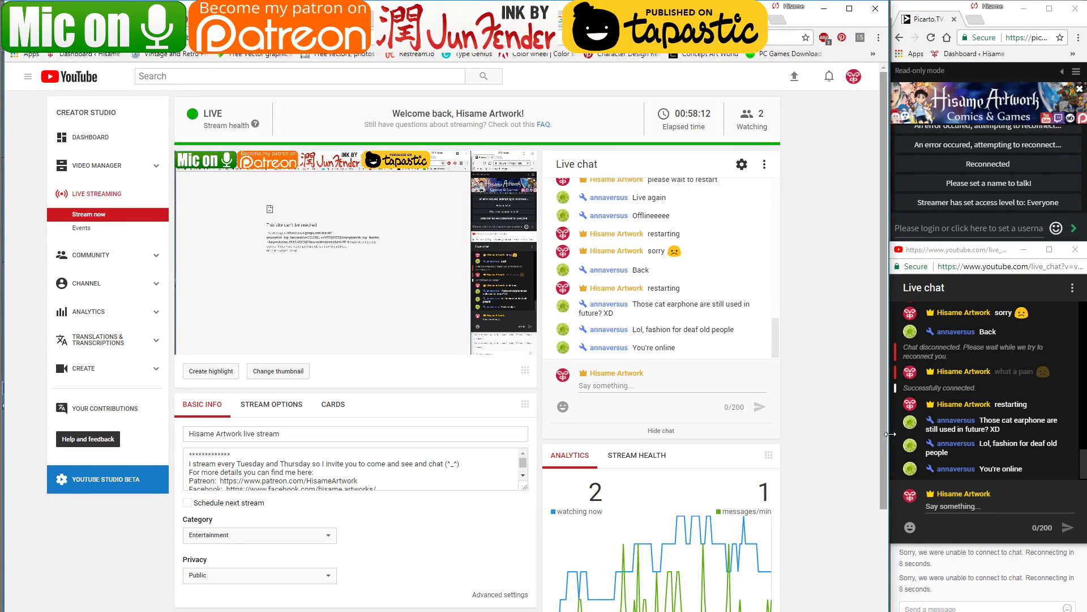
Send the message "it says I'm online still" in the YouTube live chat
click(947, 506)
text(i)
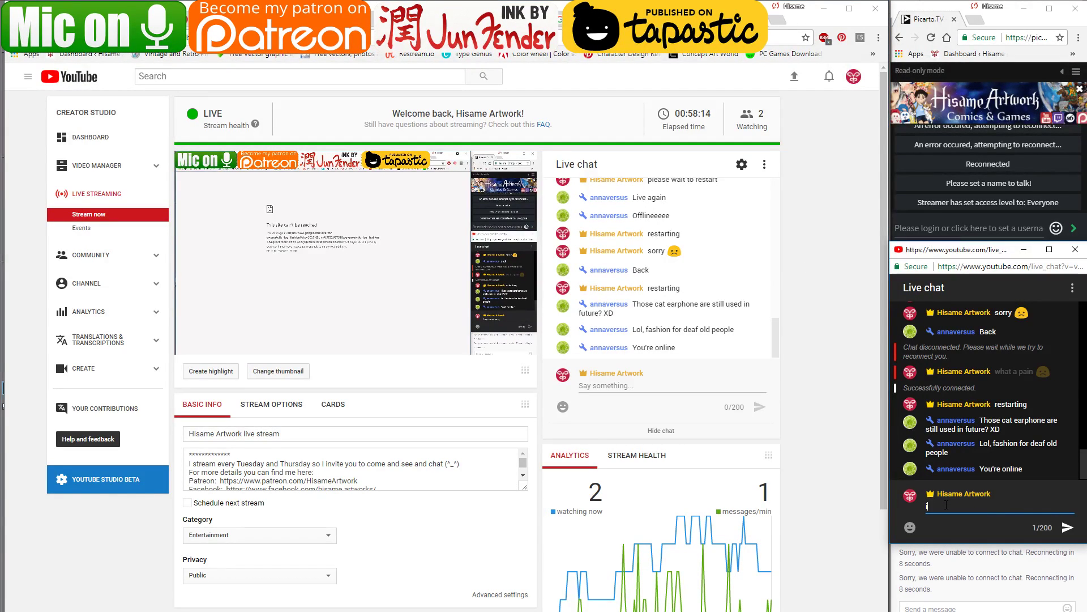
text(t says I)
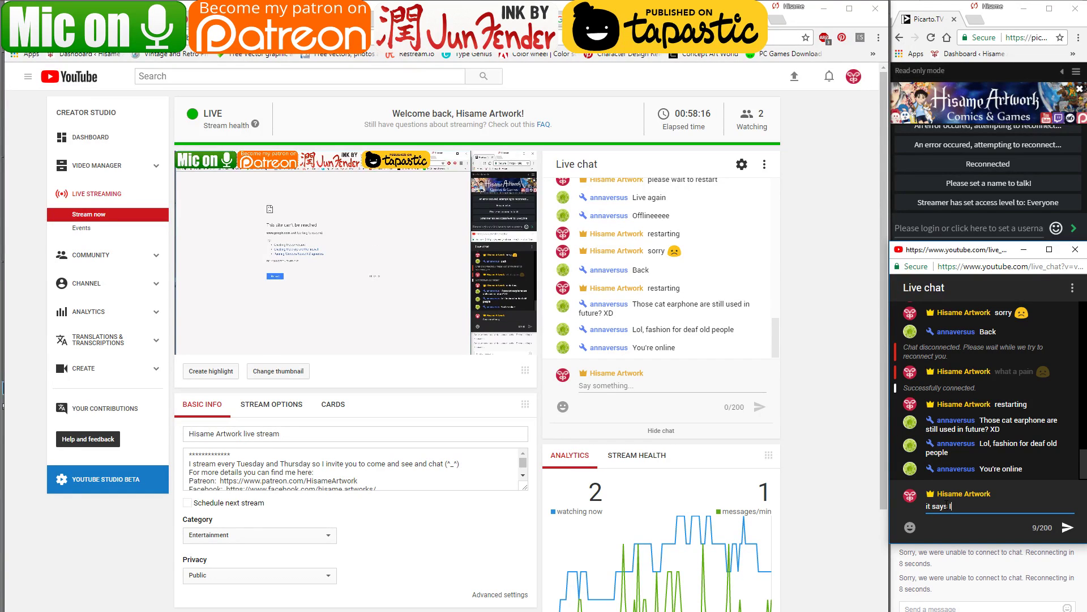
text('m online still)
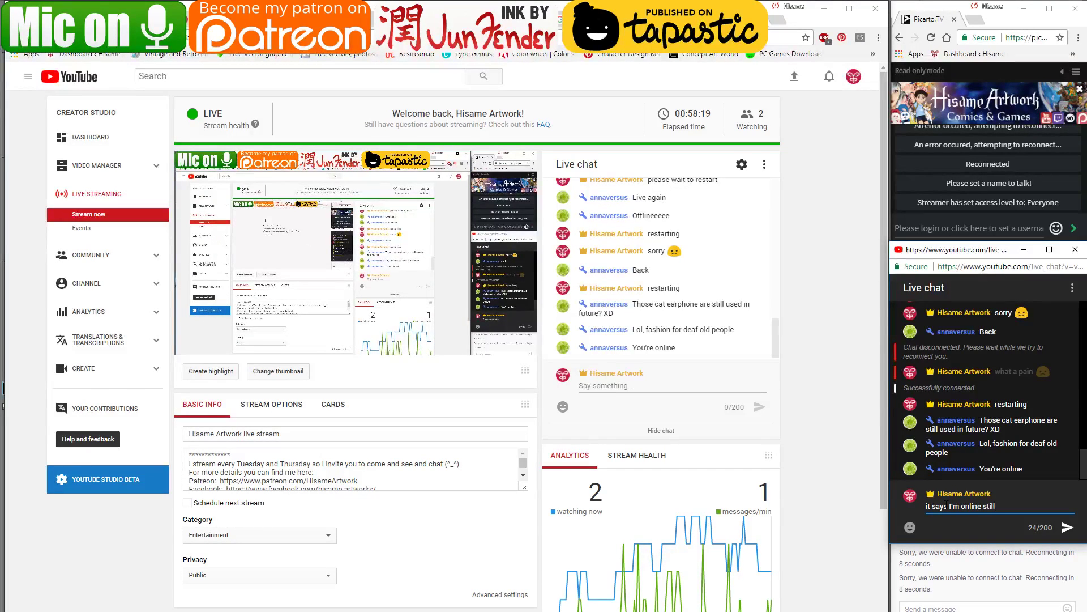
key(Return)
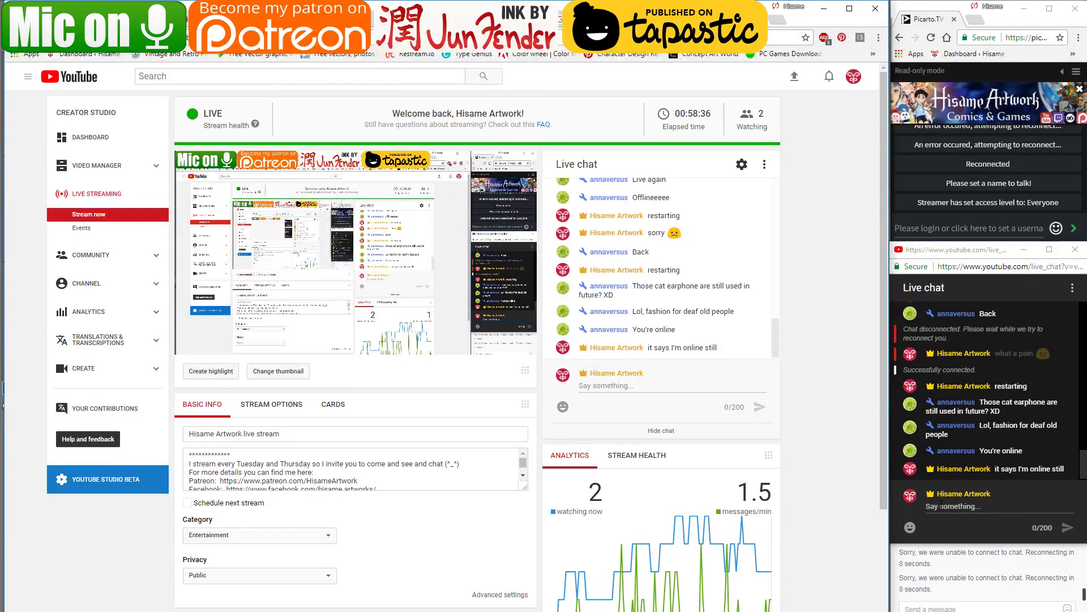
Ask viewers "can you see or hear anything now?" in the live chat
click(941, 505)
text(can )
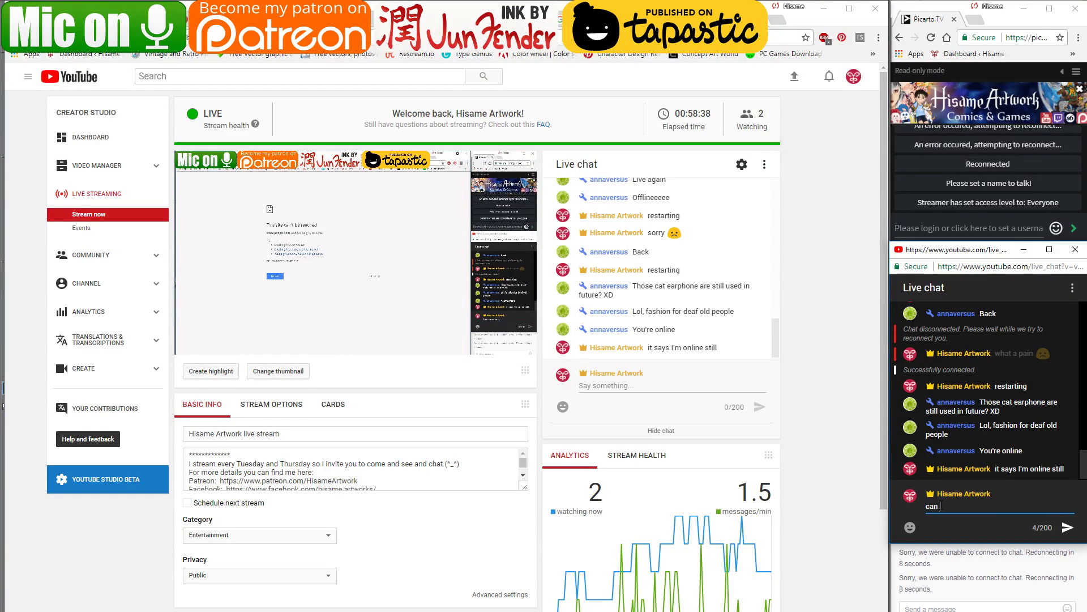
text(you see or hear anything now?)
key(Return)
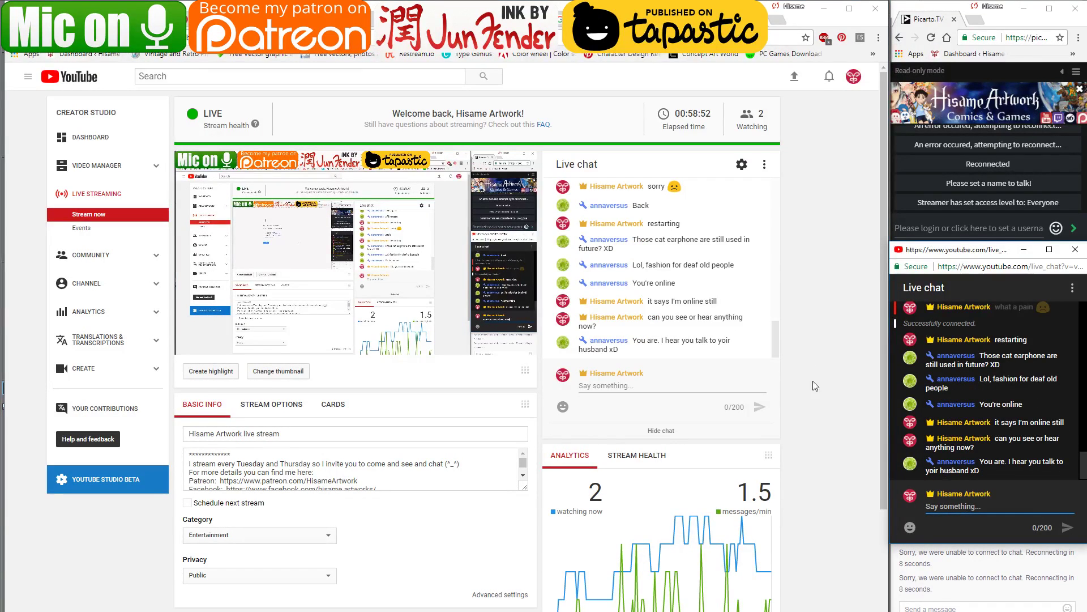
Send the apology "sorry for yelling in you ear" in the live chat
click(854, 203)
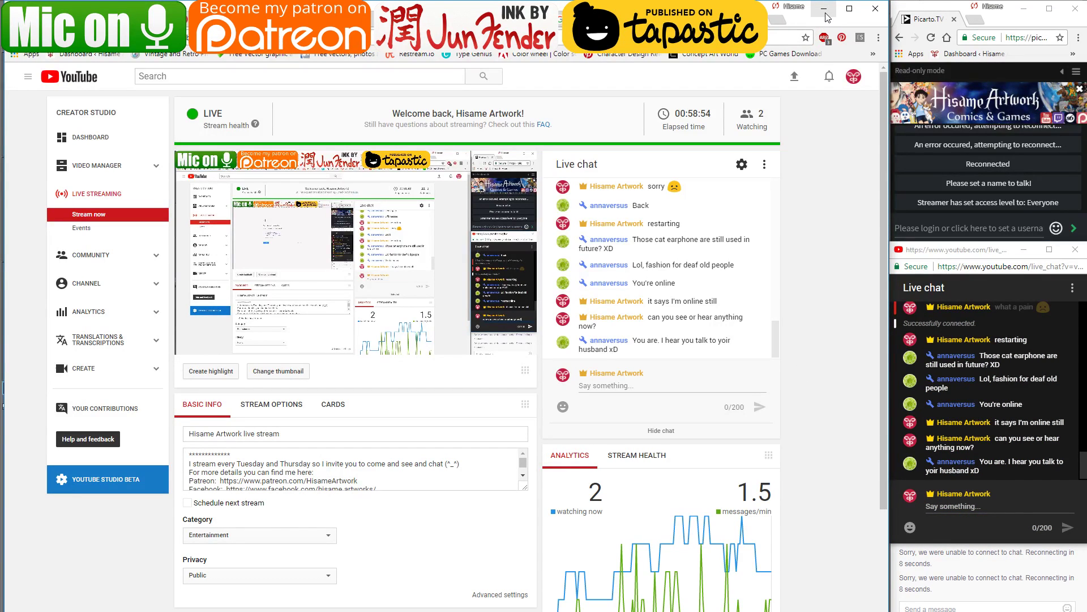
click(956, 503)
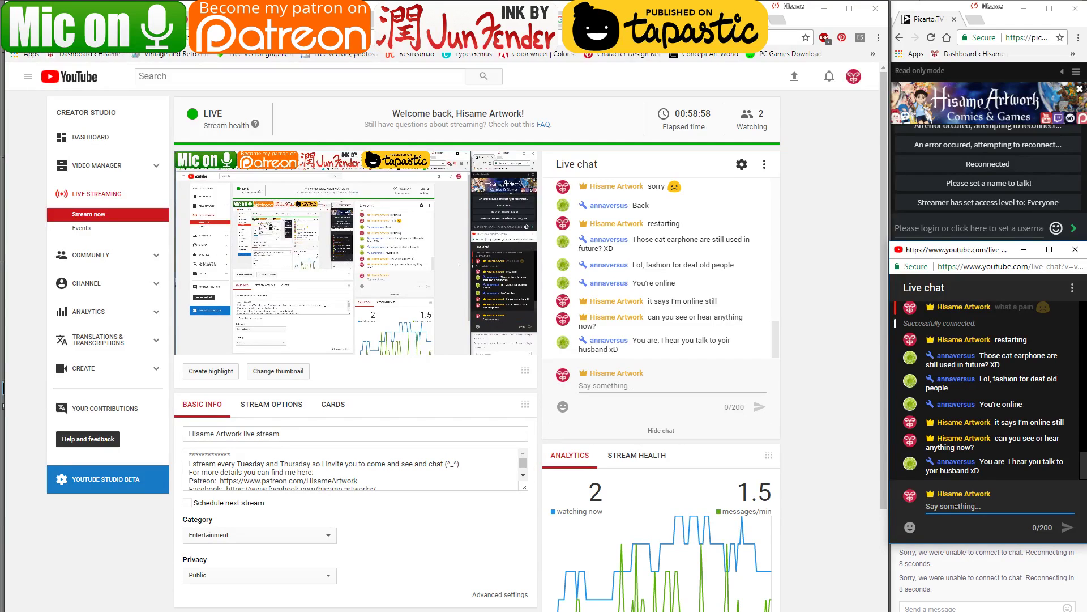
text(sorry for )
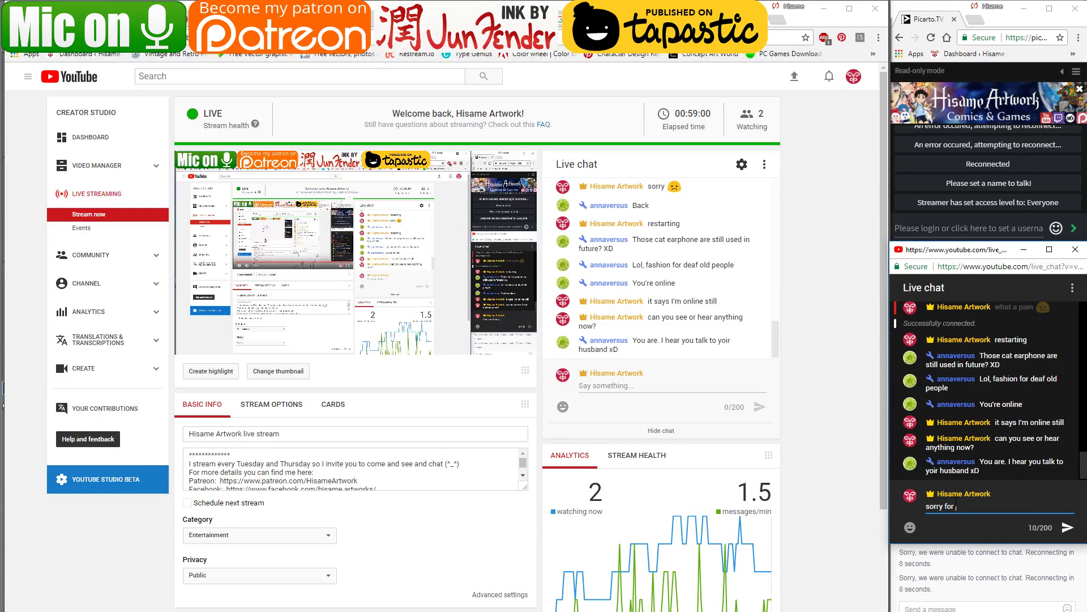
text(yelling in )
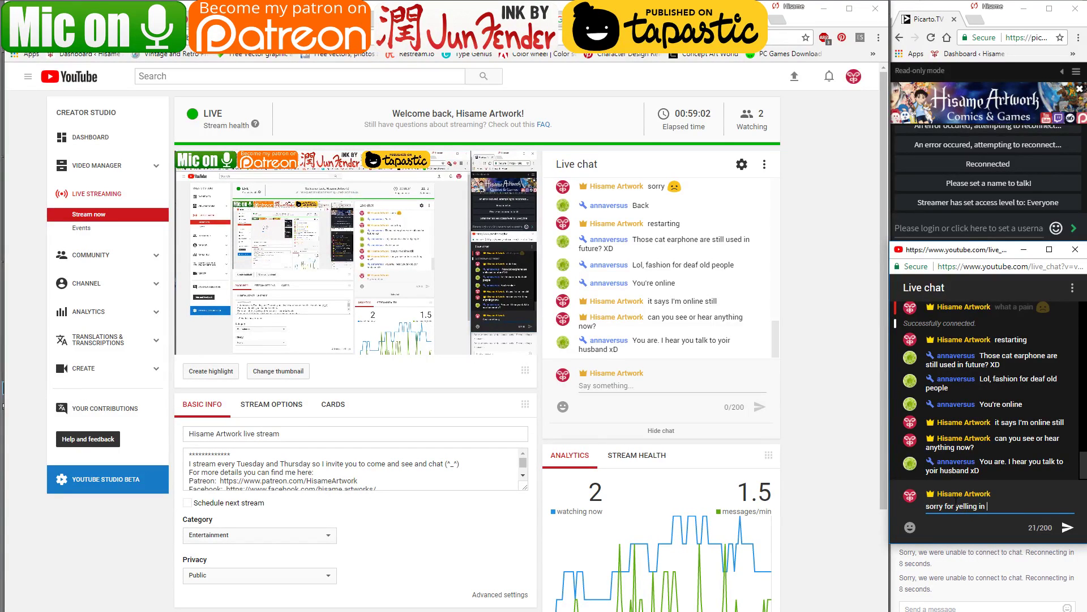
text(you ear)
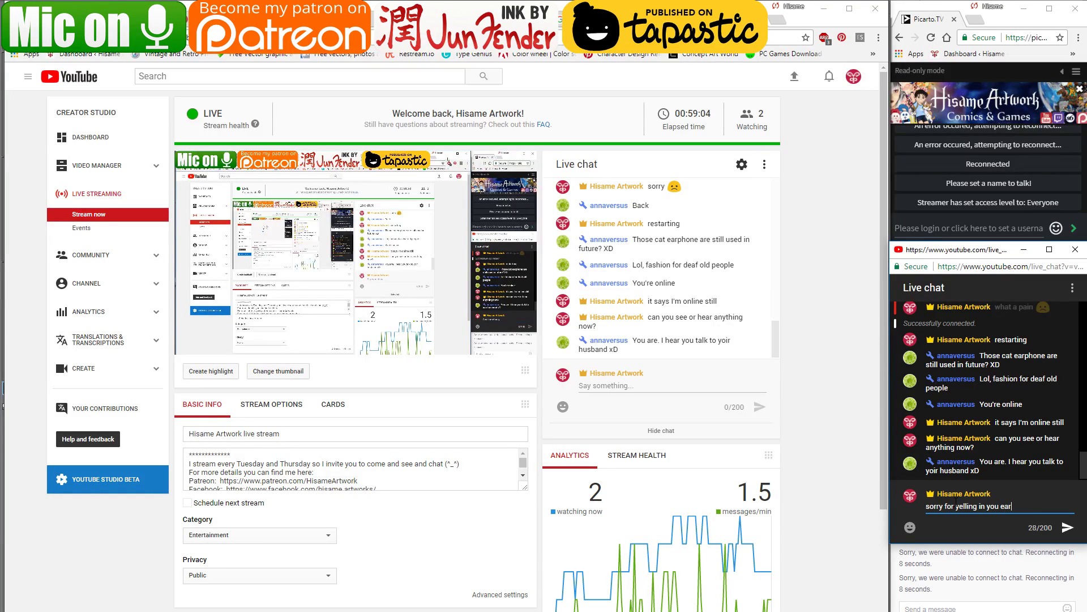
key(Return)
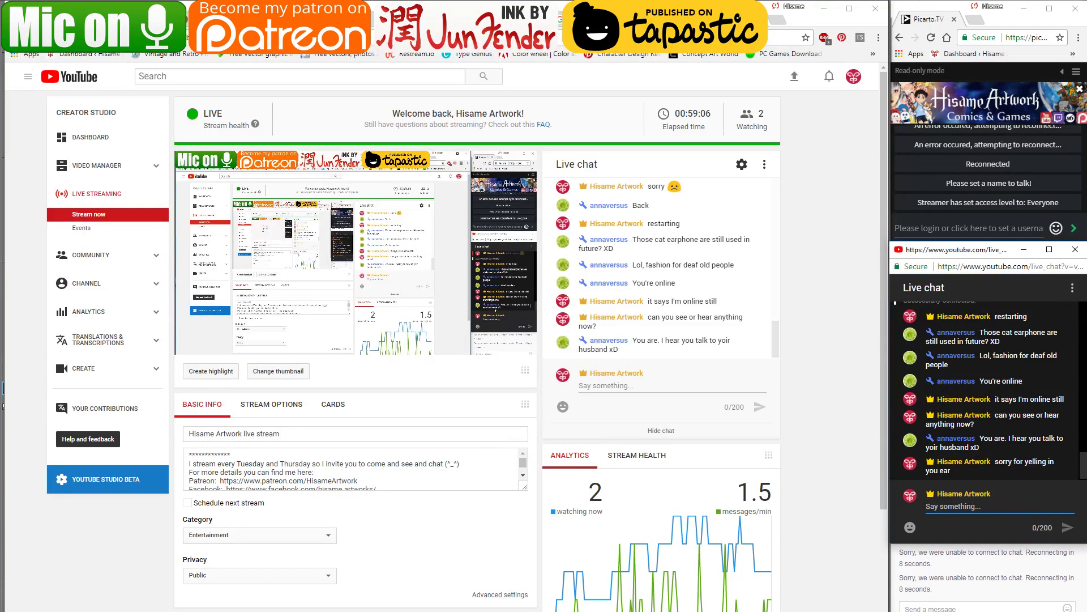
Check the prosthetic fashion search page and switch back to the dinner scene in Clip Studio Paint
click(748, 19)
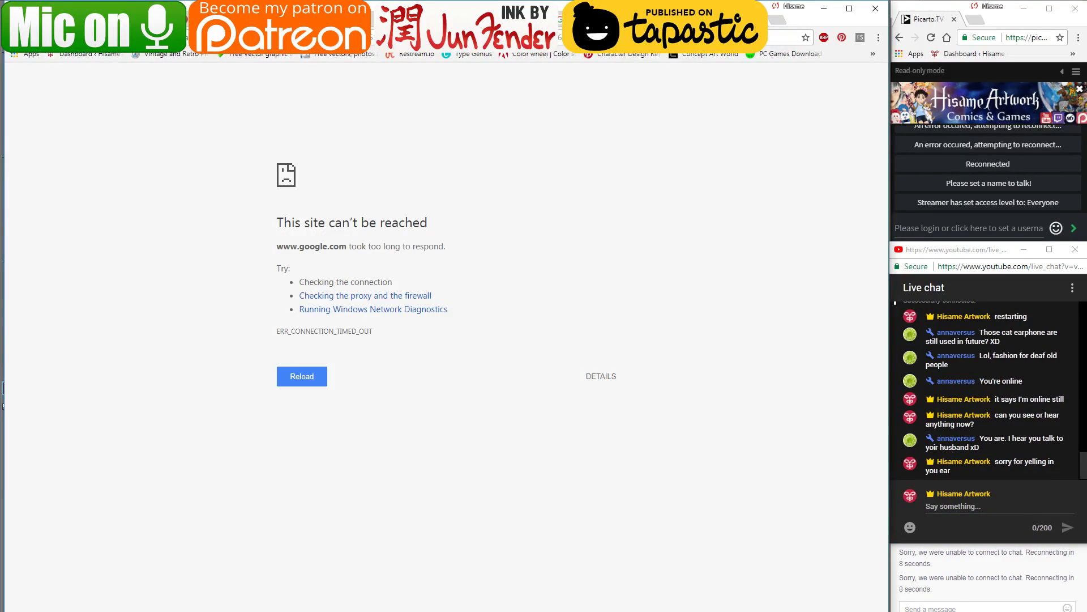
click(772, 10)
click(824, 9)
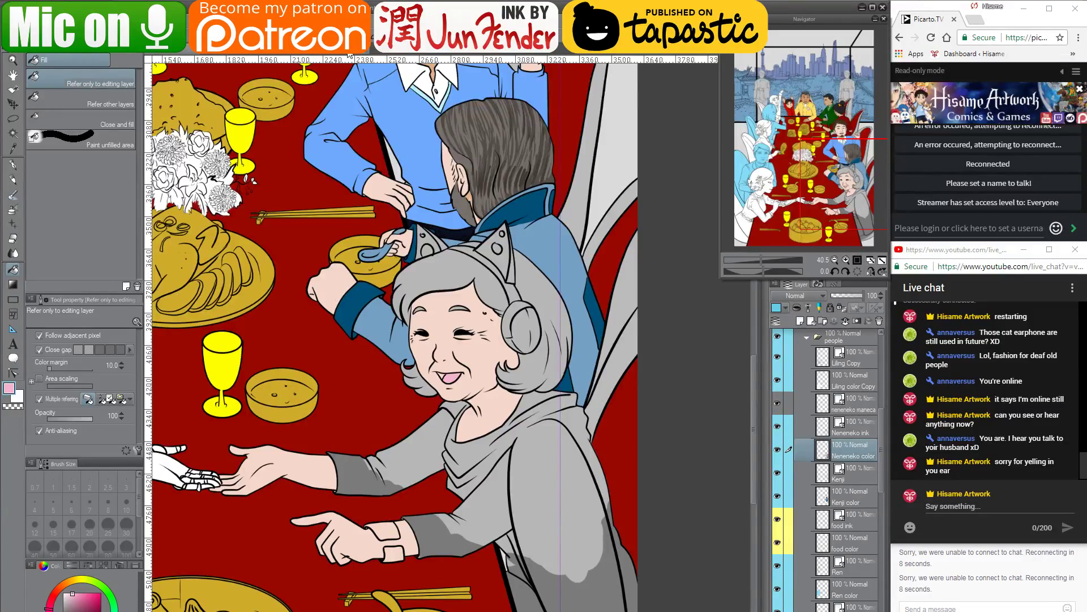
Sample the dark pink of the smiling bearded man's mouth and consult the holiday_new_year illustration before returning to the dinner scene
drag(288, 202, 479, 516)
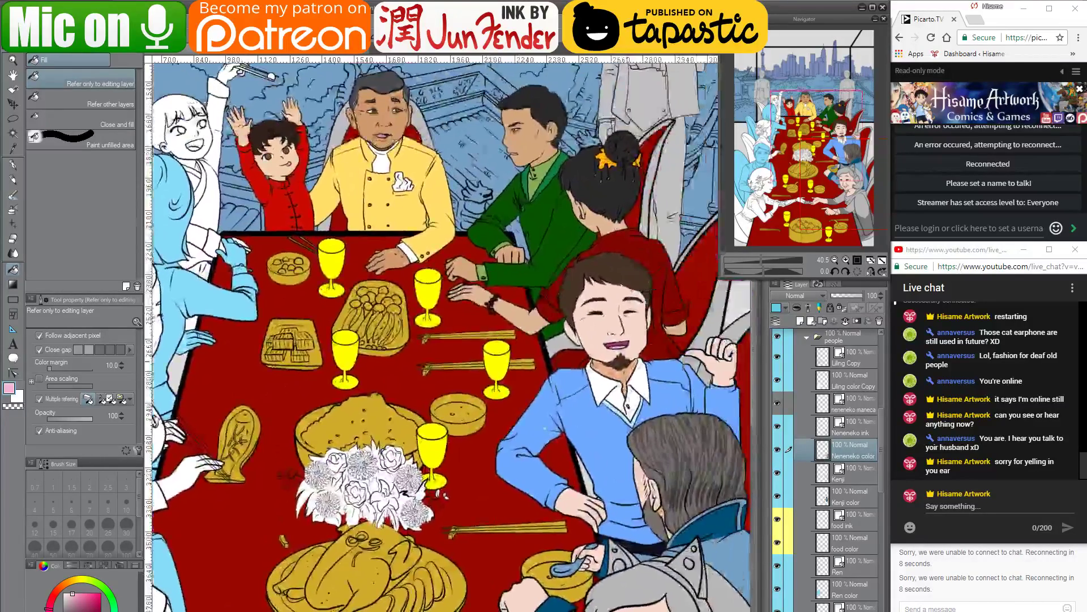
alt+click(616, 343)
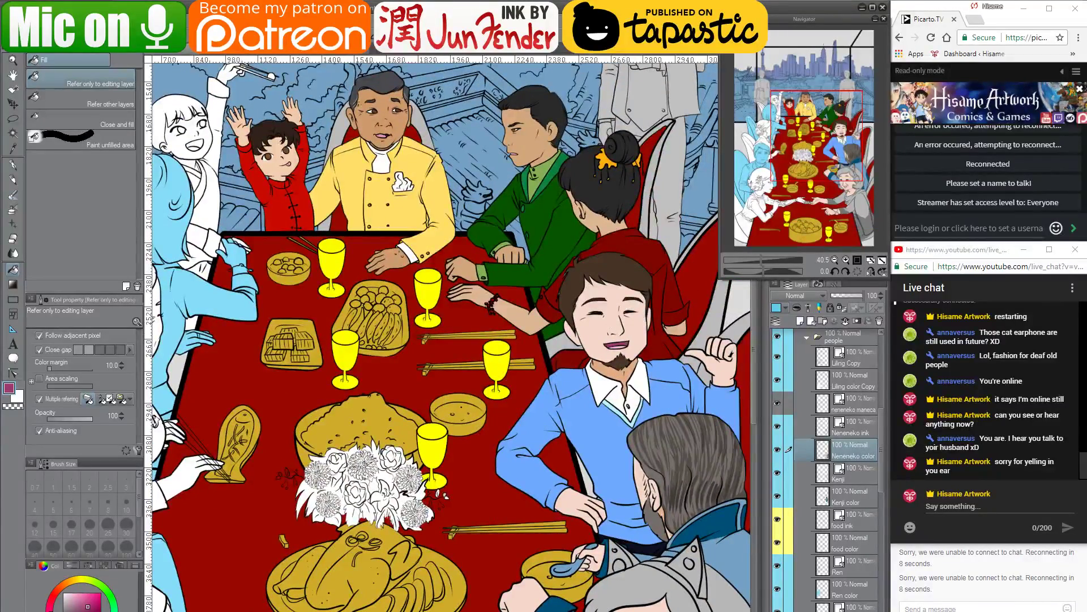
key(ctrl+Tab)
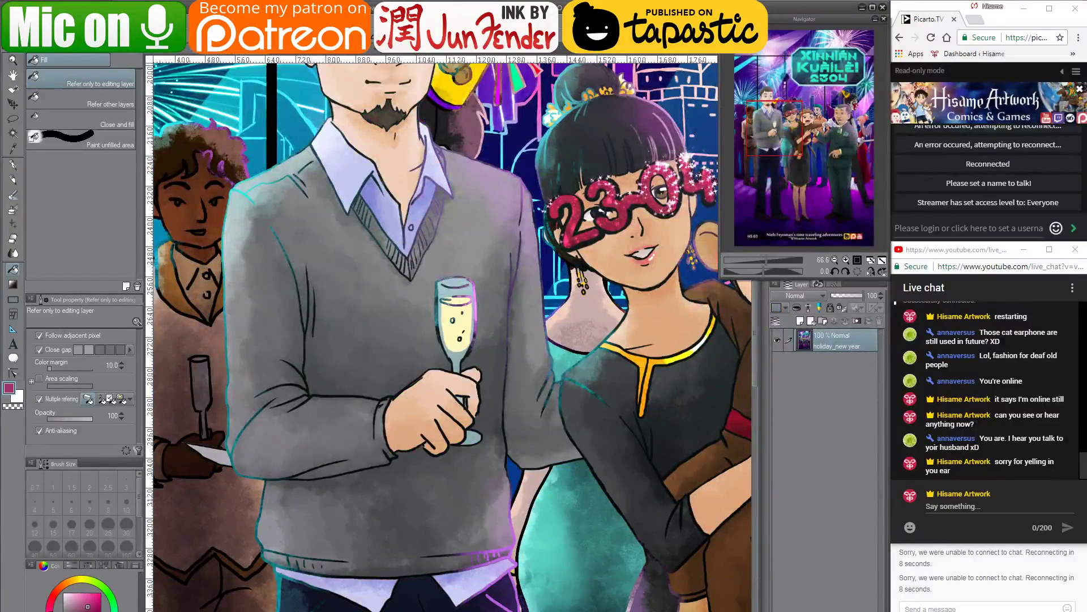
key(ctrl+Tab)
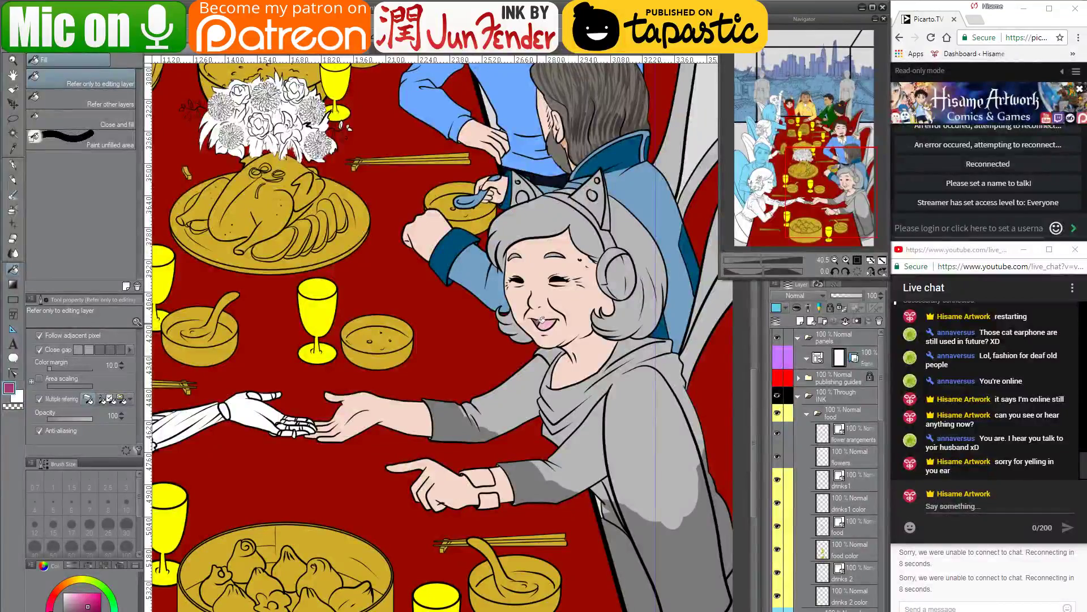
scroll(530, 285, up, 2)
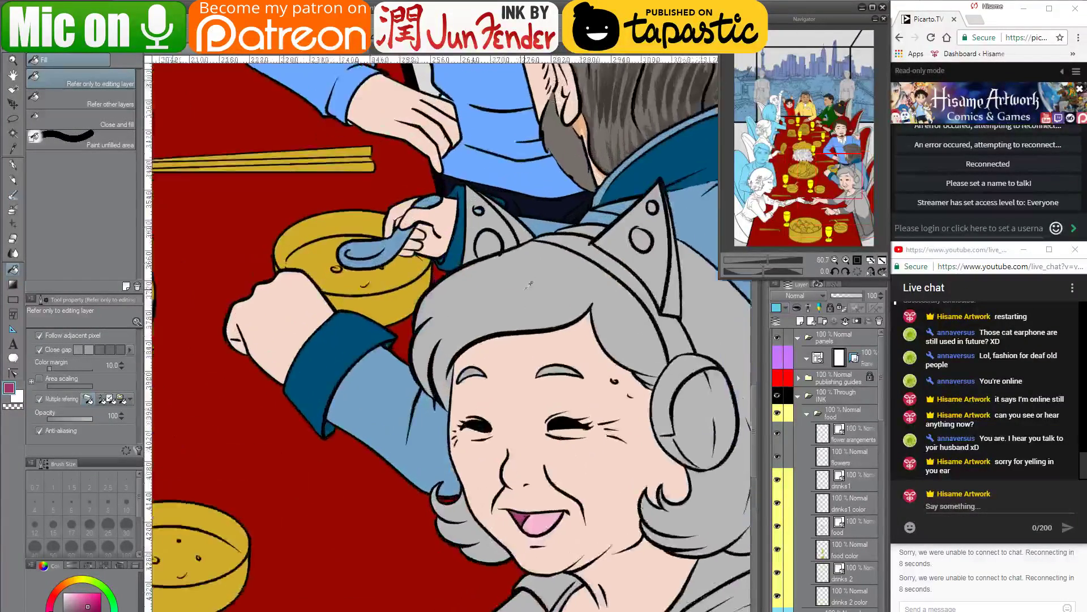
On the Liling color Copy layer, fill the young woman's face and hand with the skin tone sampled from the elderly woman's hand
scroll(529, 285, up, 3)
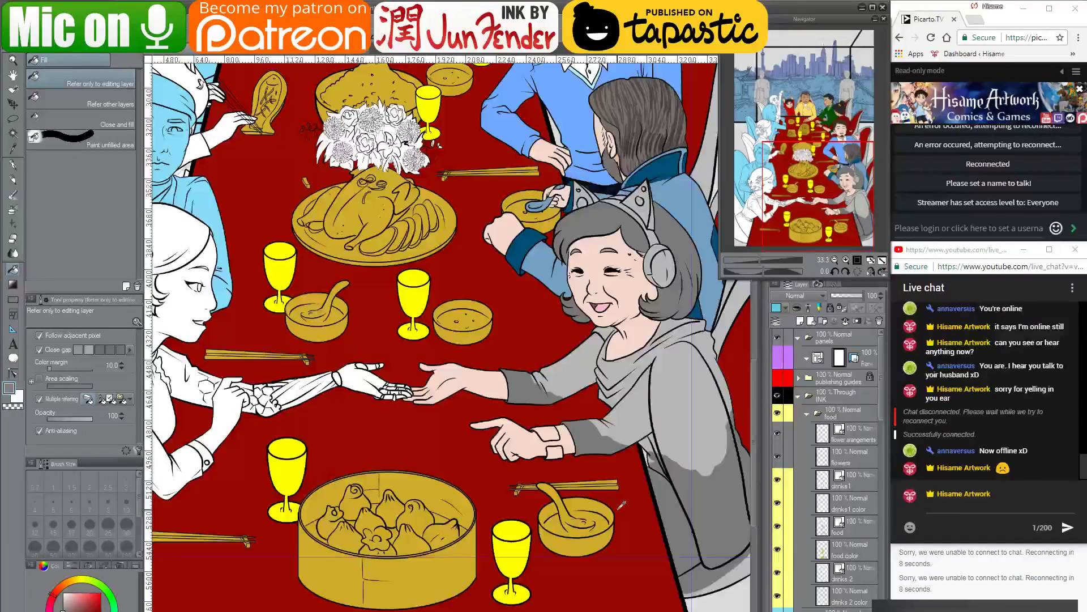
scroll(622, 507, down, 2)
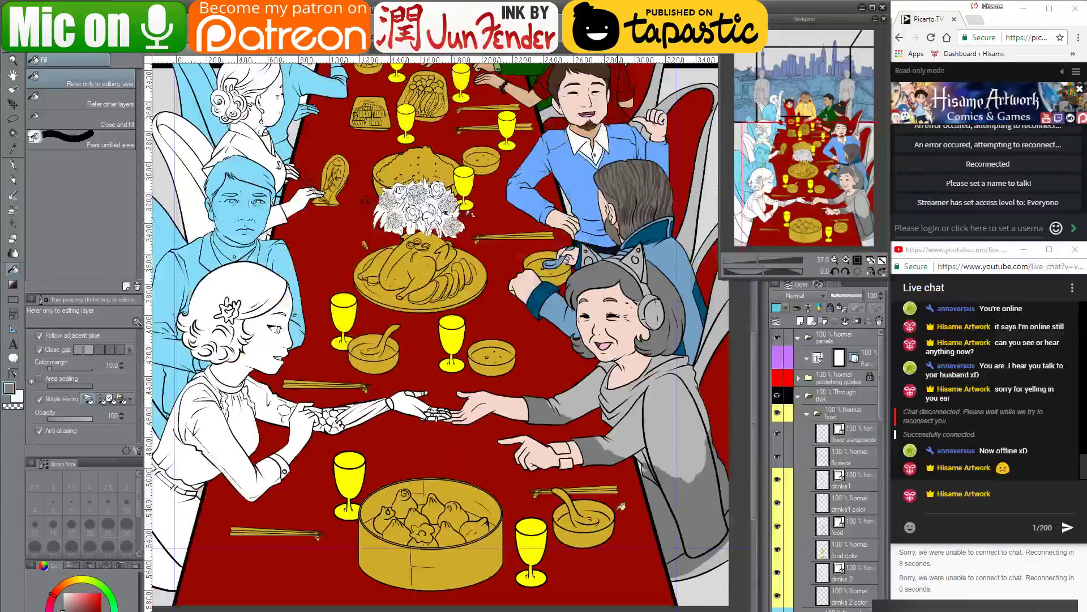
drag(507, 475, 572, 549)
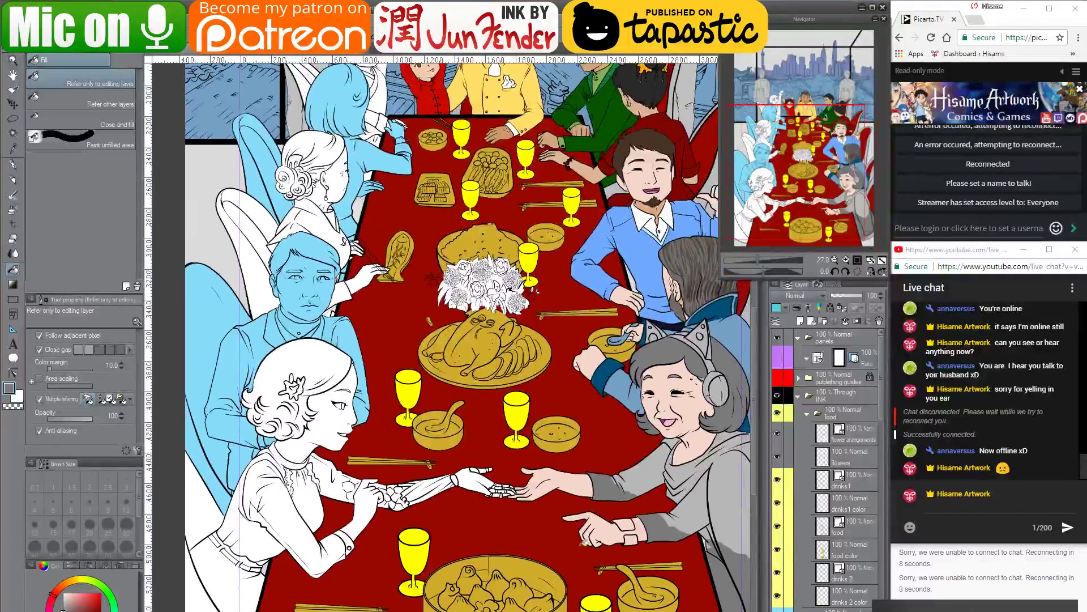
scroll(838, 567, down, 15)
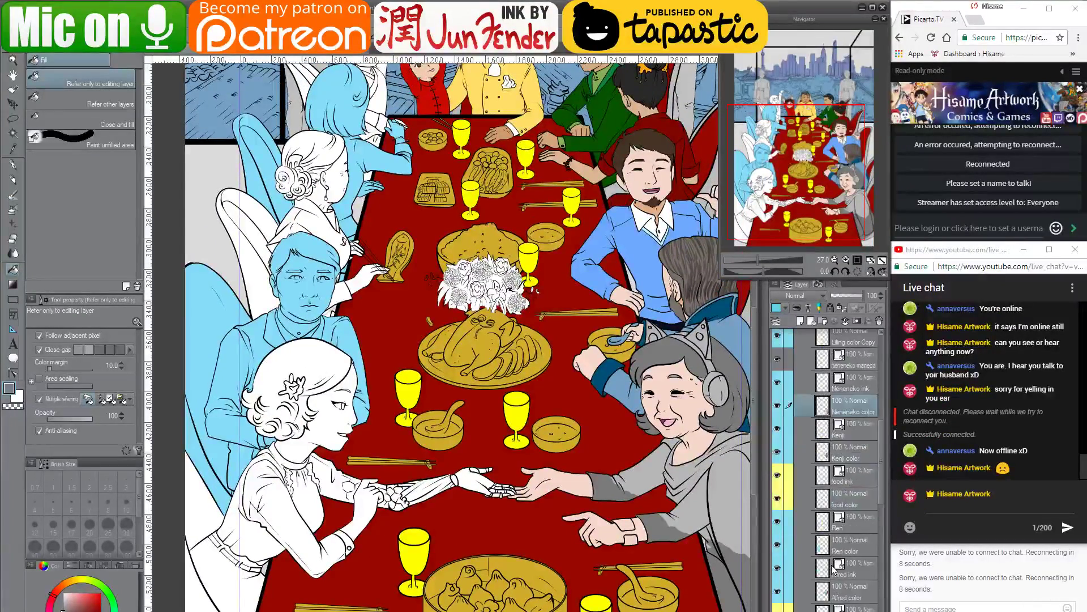
scroll(833, 512, up, 3)
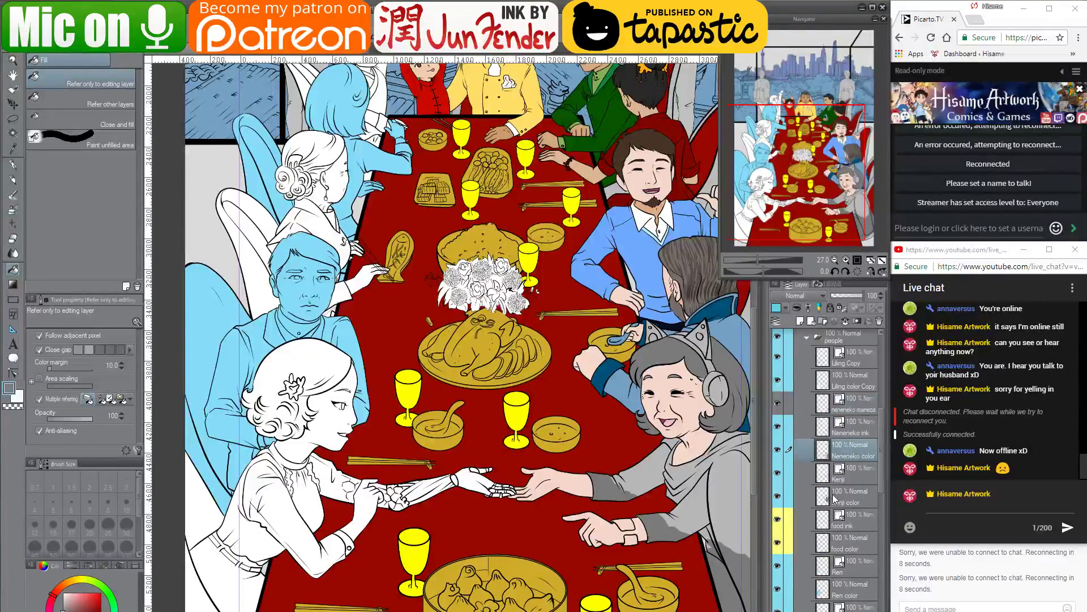
click(826, 428)
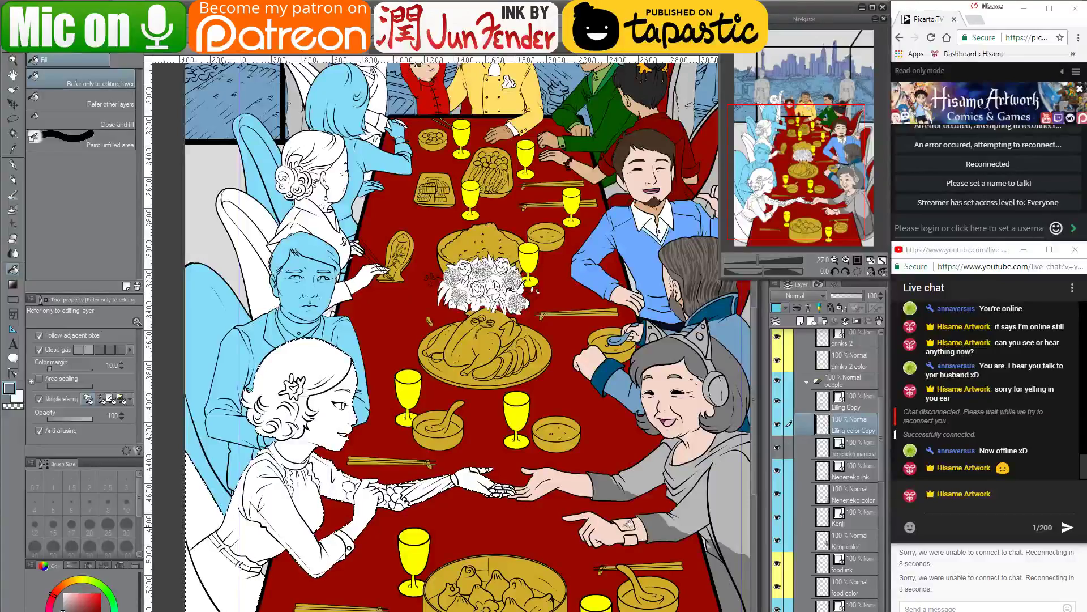
alt+click(612, 525)
click(323, 429)
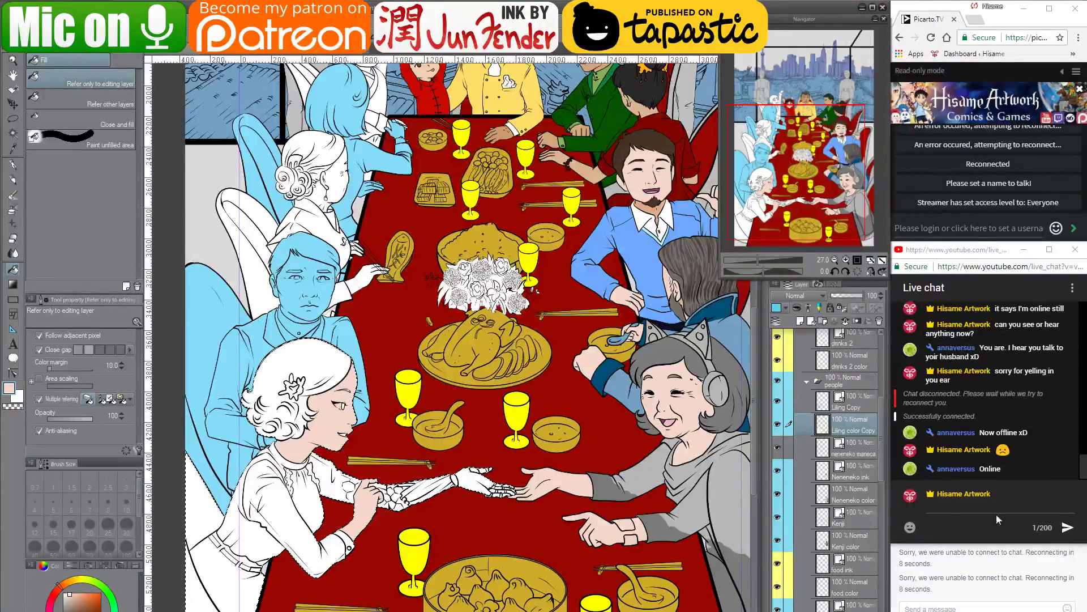
Send the message "sorry for teh horrible stream" in the live chat
click(964, 501)
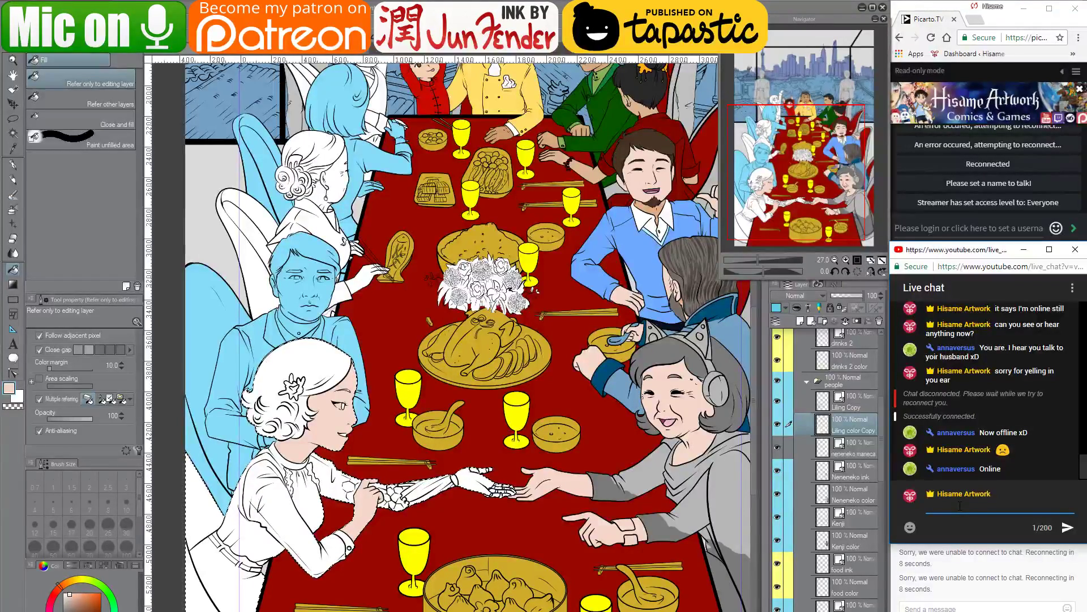
text(so)
text(rr)
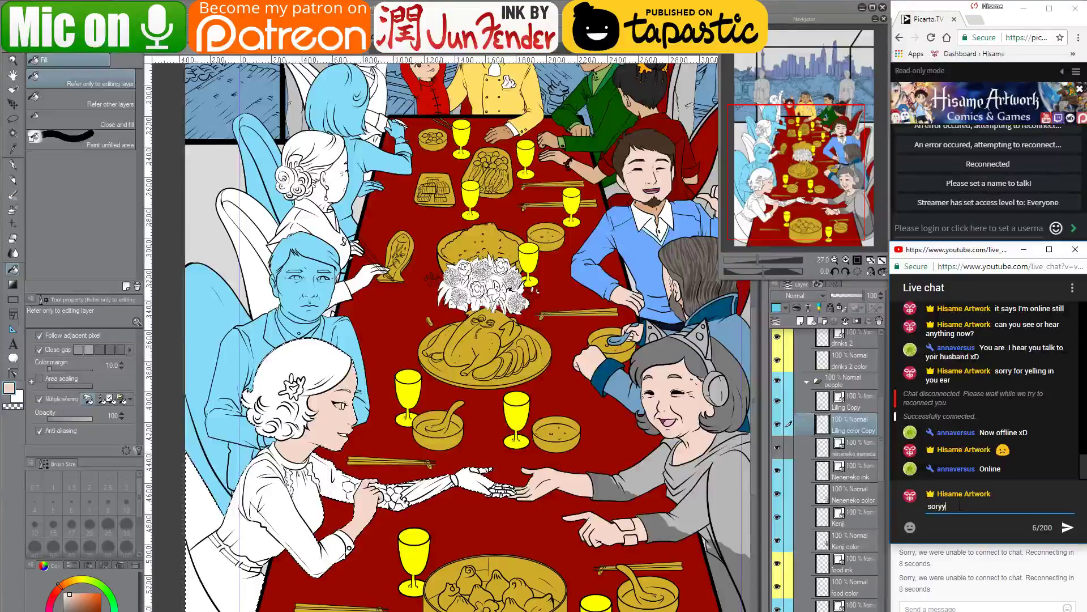
text(y for teh horr)
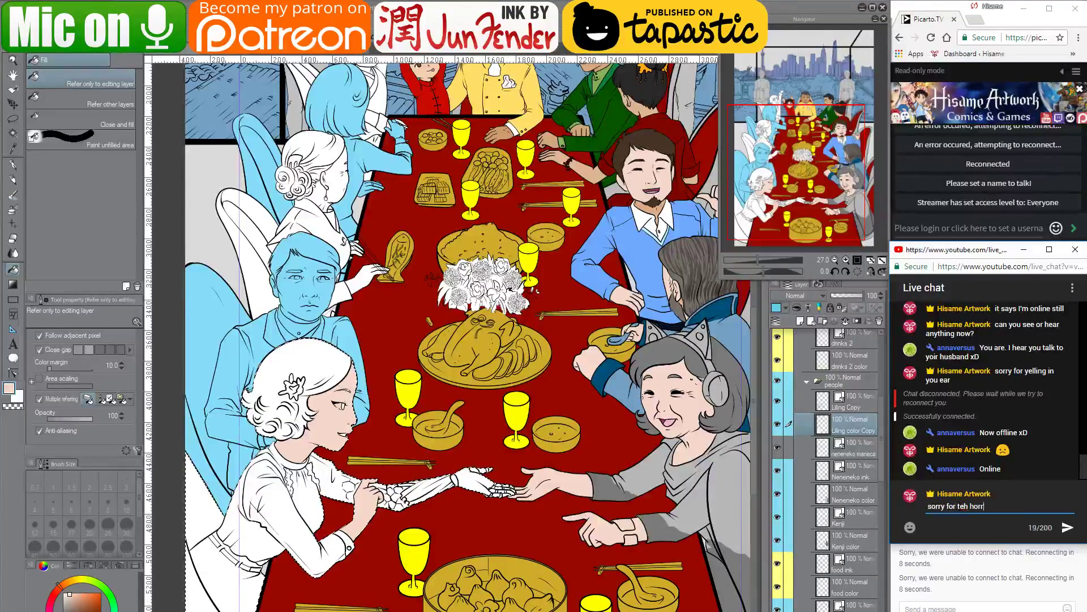
text(ible stream)
key(Return)
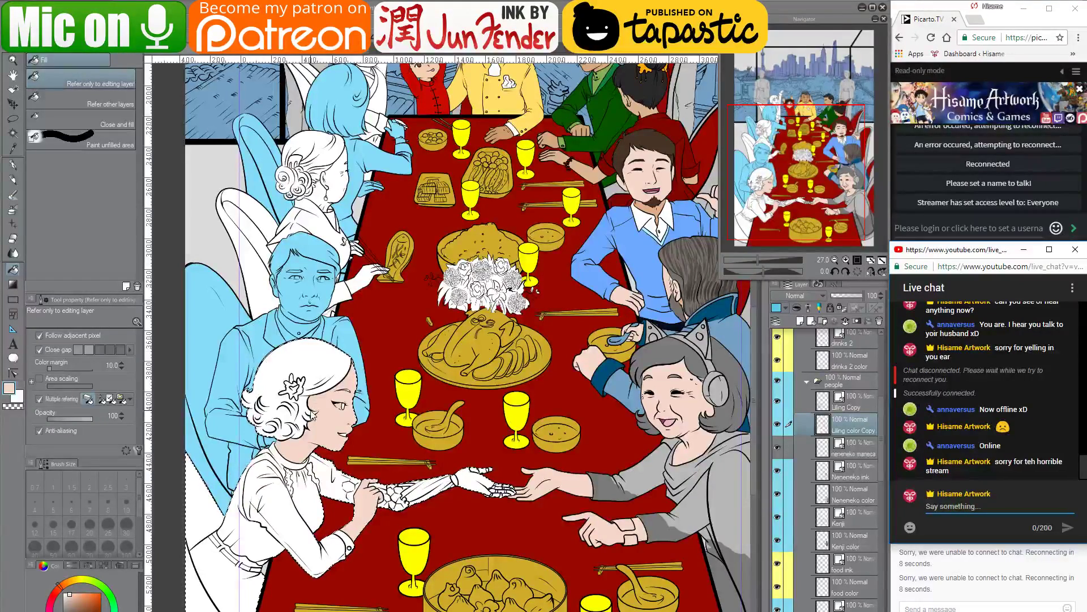
Fill the young foreground woman's hair with the black sampled from the hair of the woman in red
click(632, 93)
alt+click(642, 83)
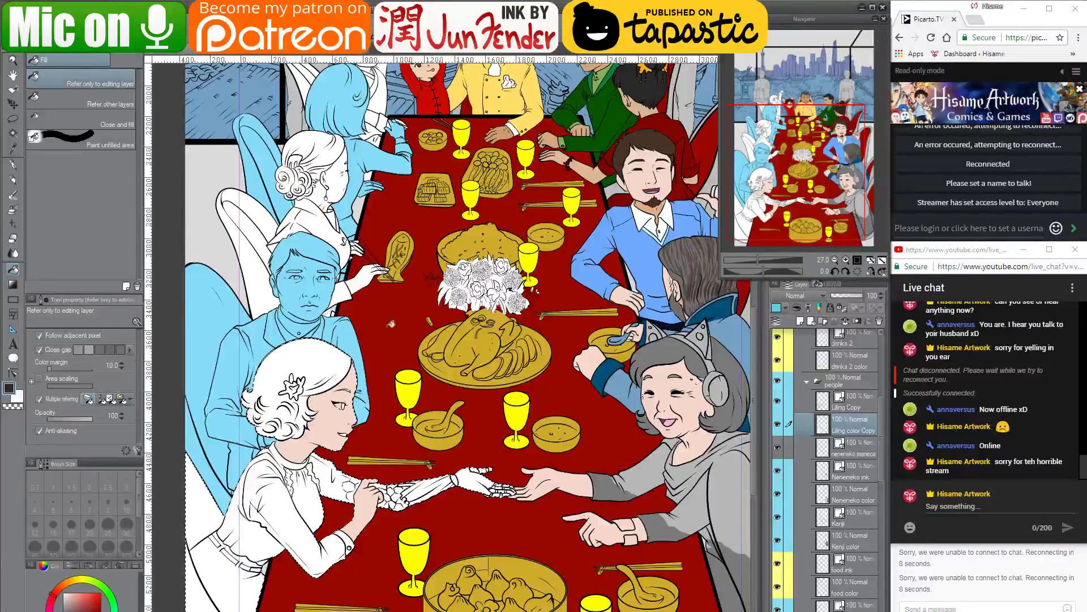
click(321, 346)
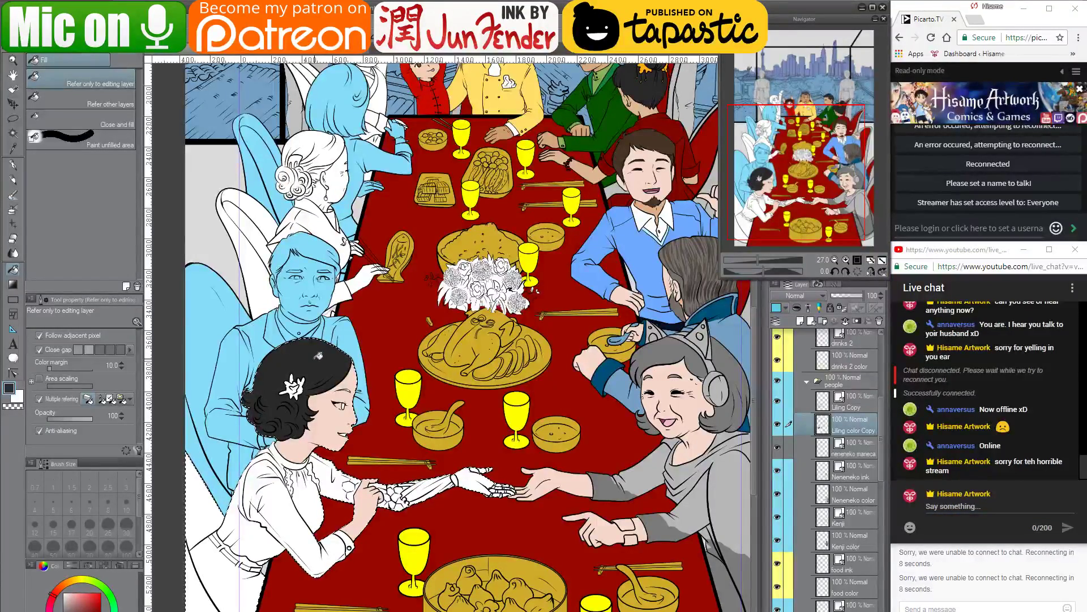
Recolour the young foreground woman's face, neck and hand with a darker tan skin tone
alt+click(337, 427)
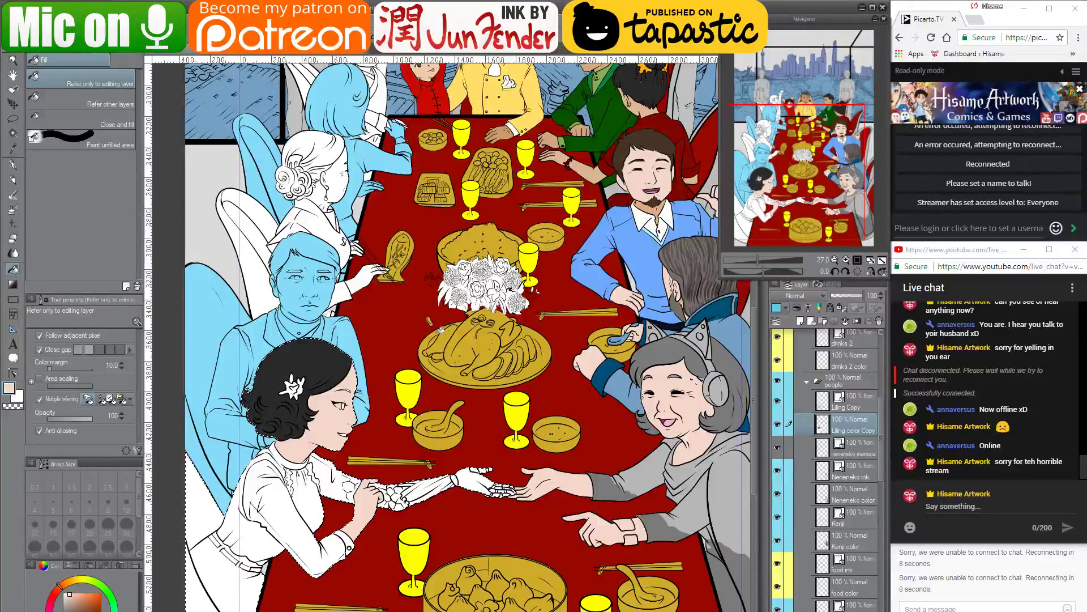
alt+click(543, 206)
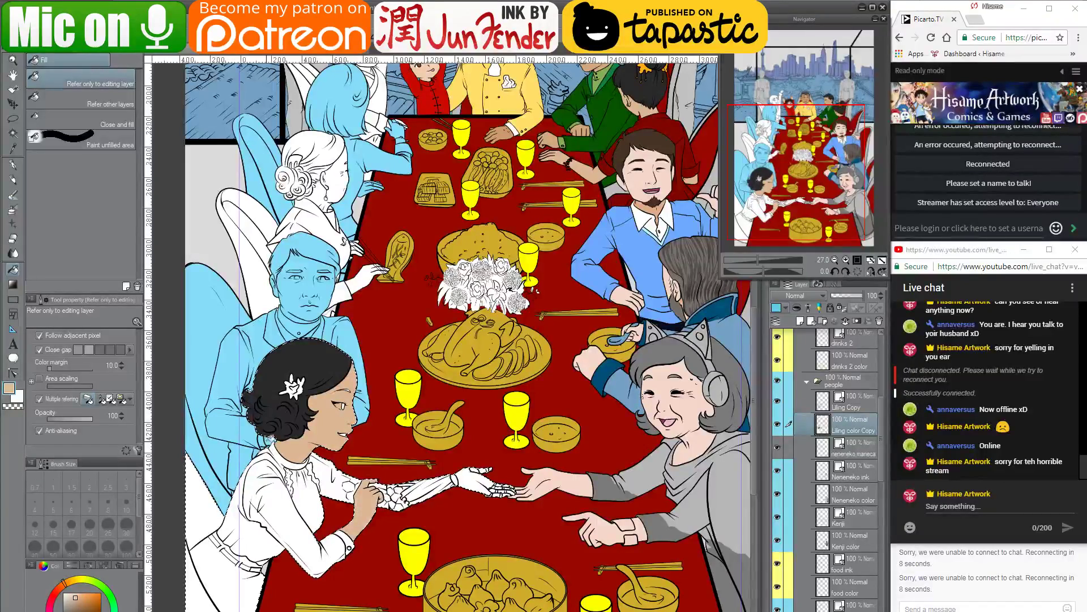
drag(290, 449, 294, 469)
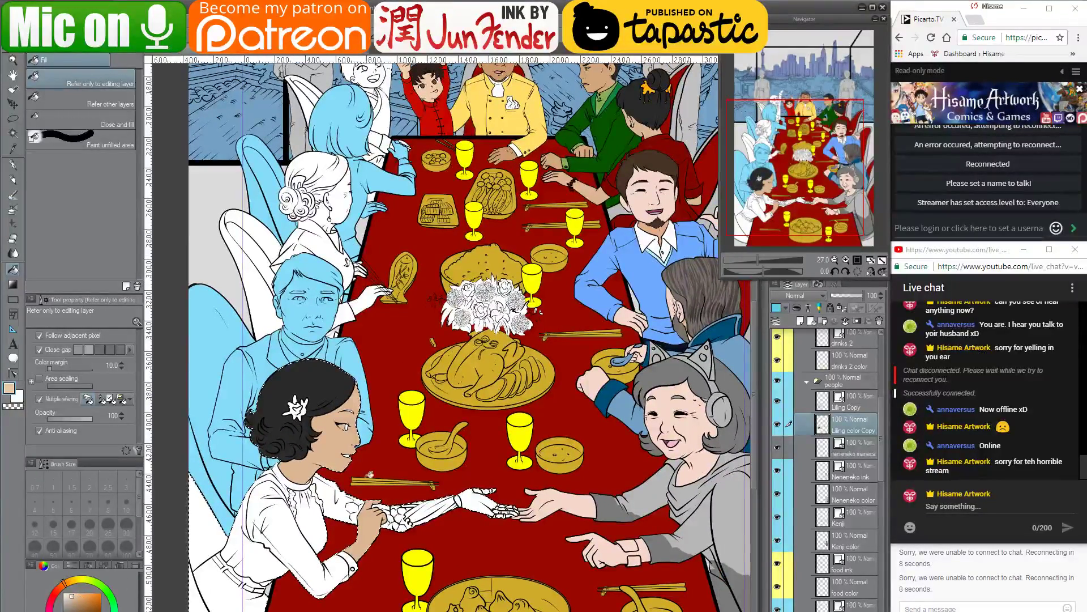
Refill the young foreground woman's skin with a lighter tan and fill her trousers with dark navy
click(340, 465)
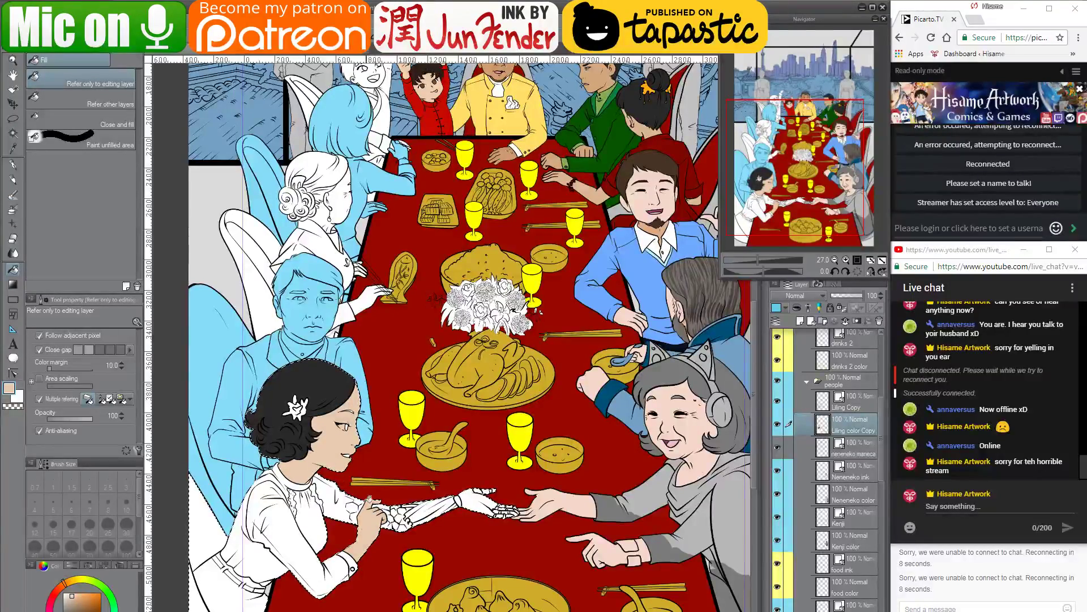
drag(394, 448, 413, 436)
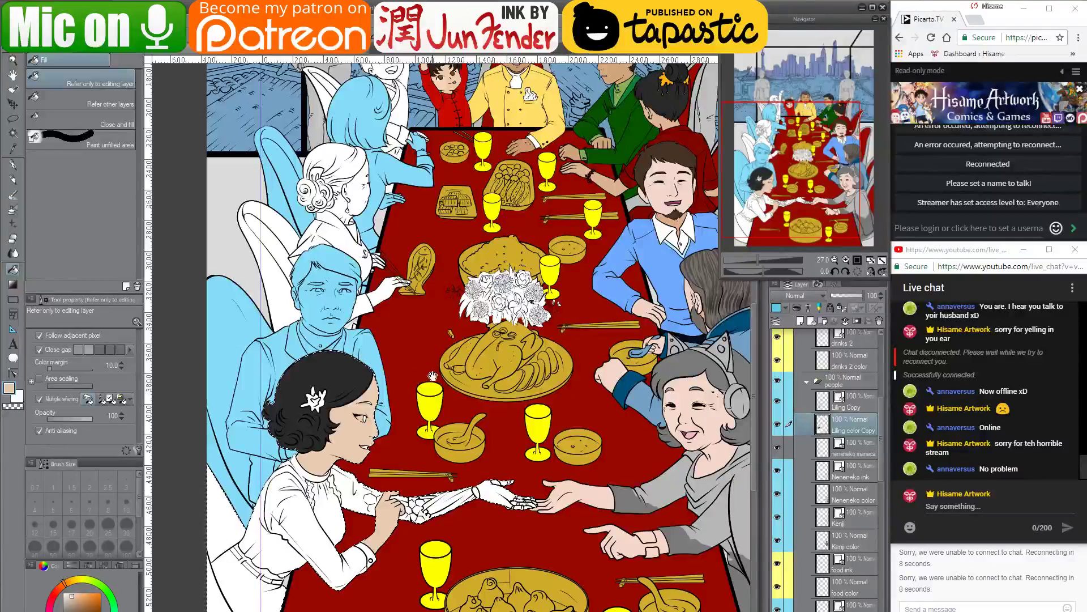
drag(433, 376, 419, 356)
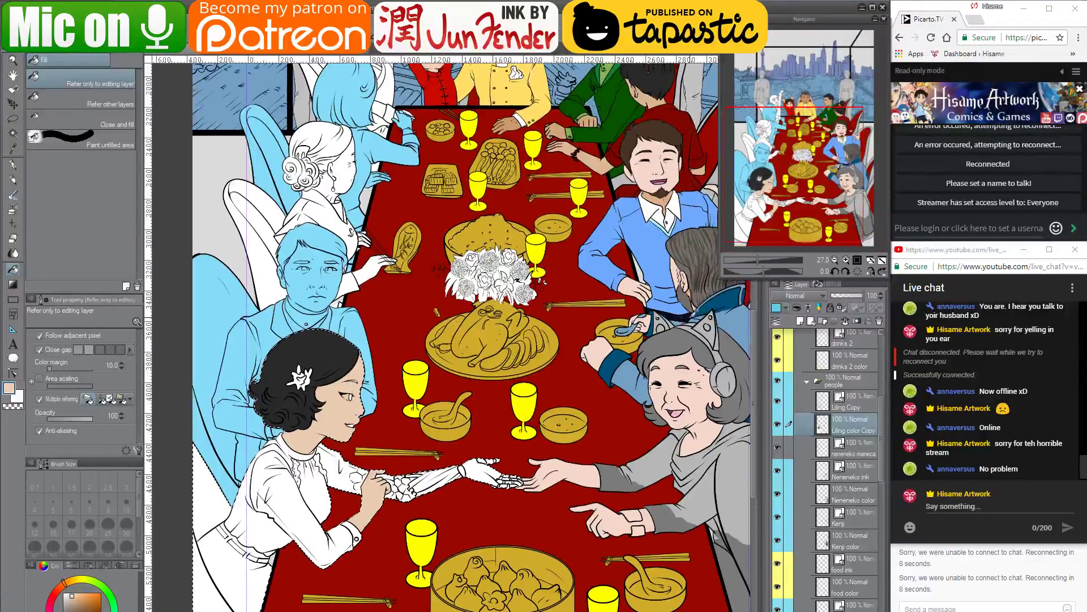
click(240, 564)
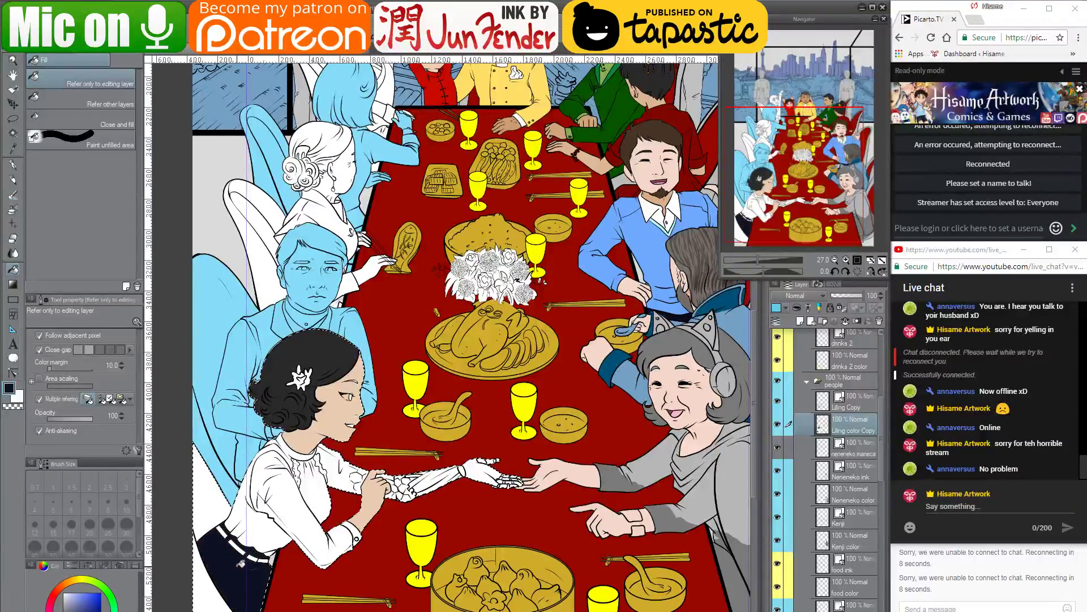
Sample the skin tone from the young foreground woman's raised forearm near the cuff
scroll(244, 544, up, 2)
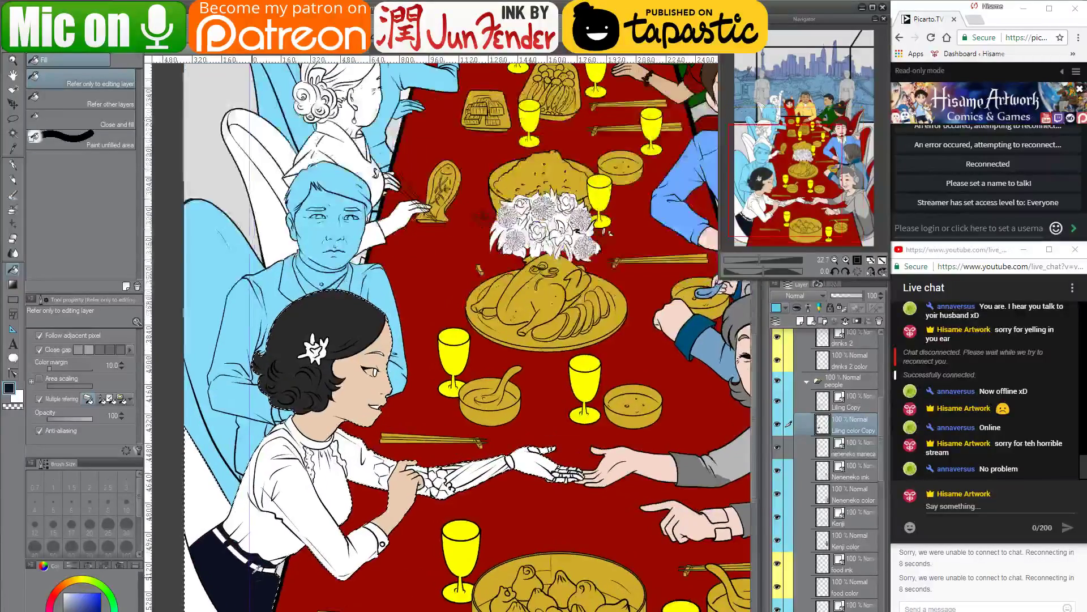
scroll(253, 569, up, 1)
alt+click(488, 477)
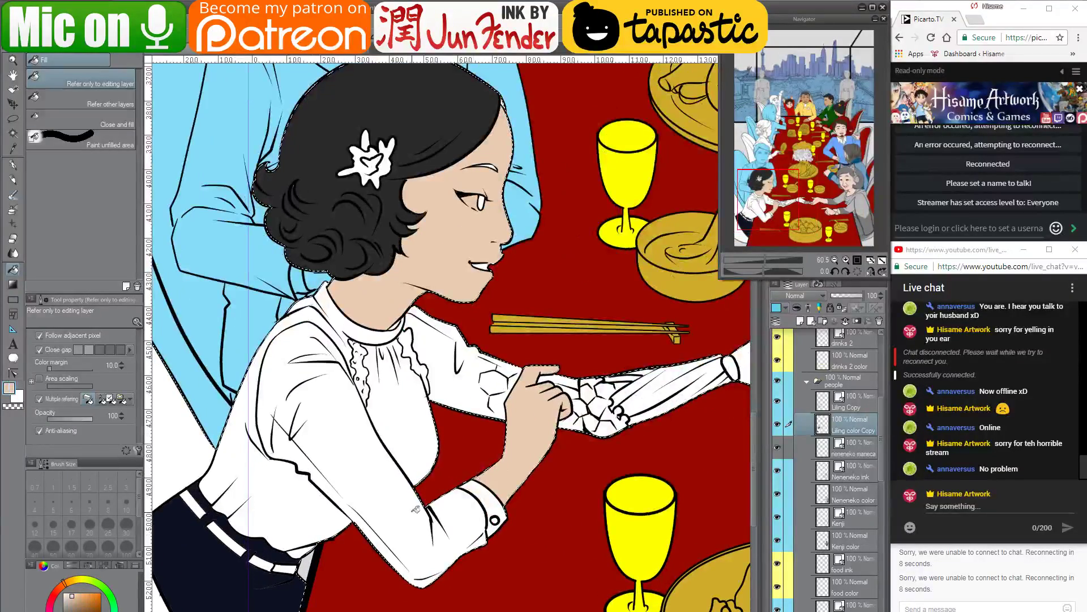
click(416, 510)
key(ctrl+z)
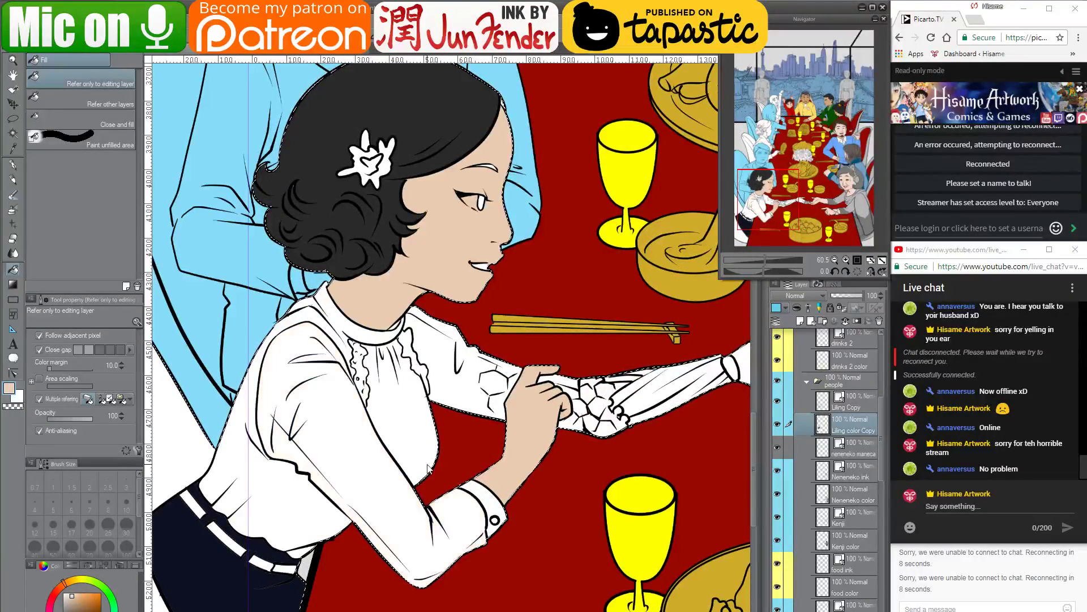
scroll(379, 436, up, 2)
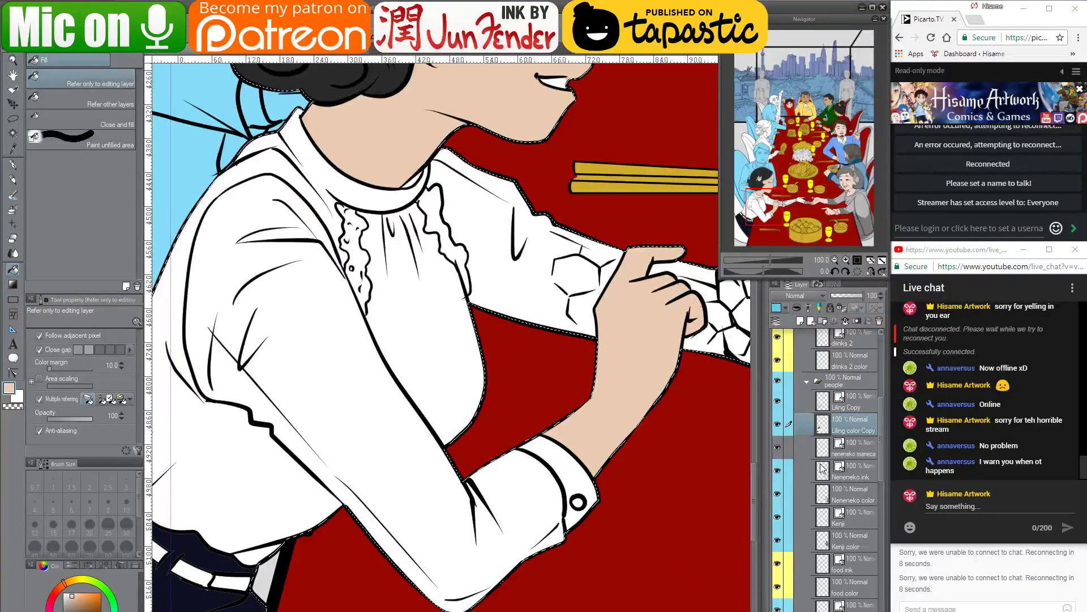
click(951, 506)
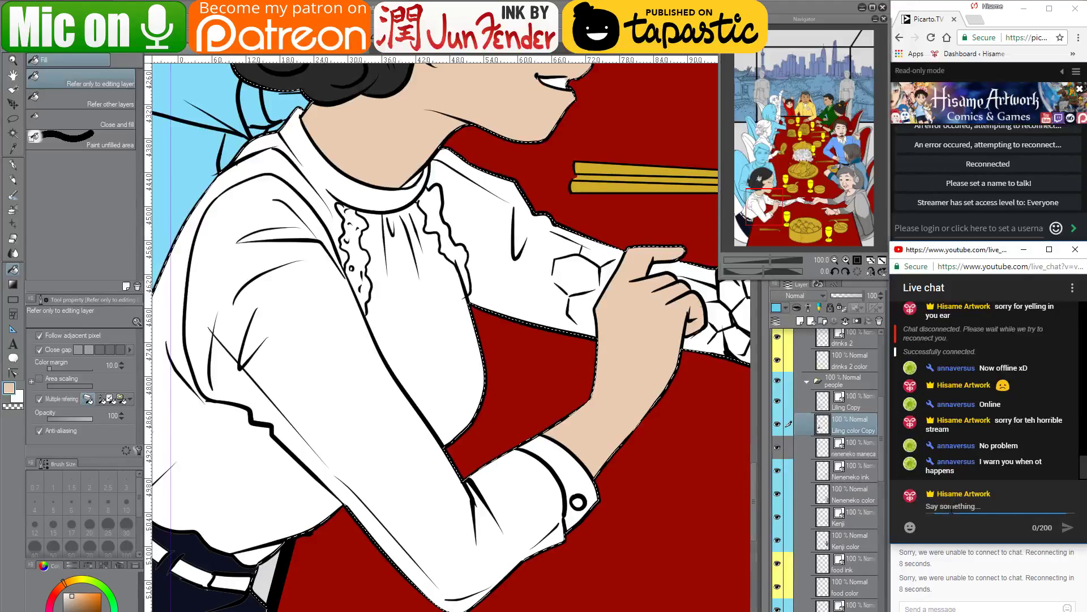
click(413, 488)
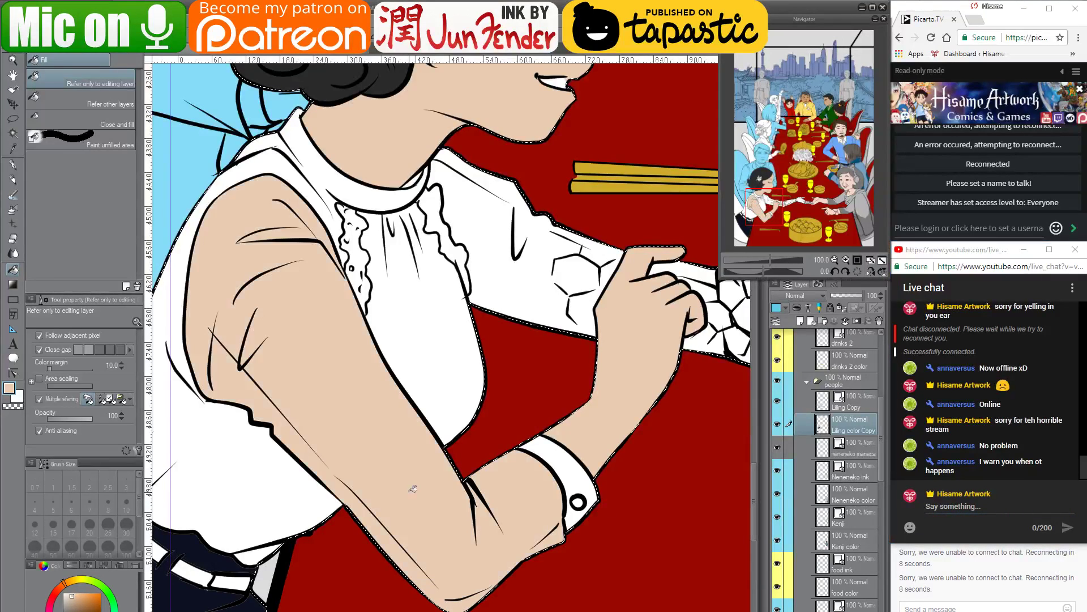
key(ctrl+z)
Paint skin tone over the forearm just behind the cuff, using the G-pen at size 50
click(14, 163)
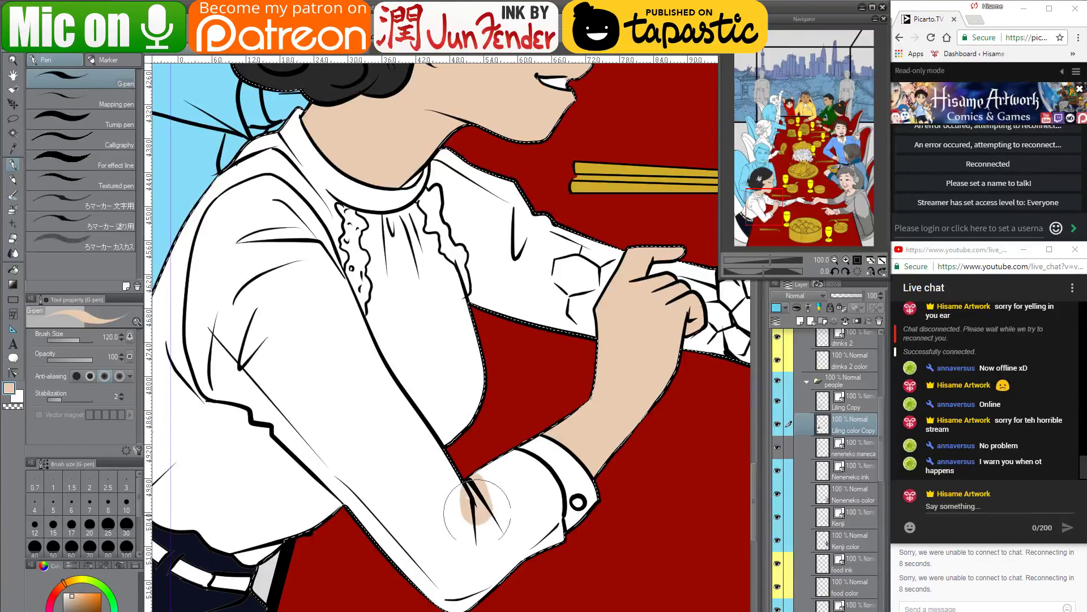
drag(477, 507, 494, 482)
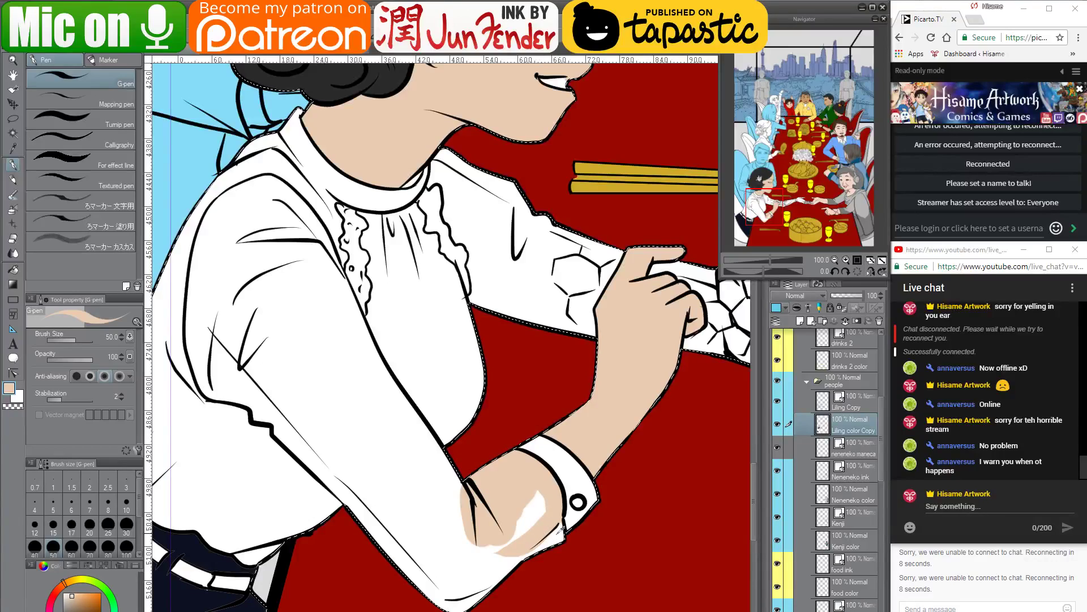
Erase the white fill between the forearm's inner line and the sleeve's outer edge around the elbow, using the Snap eraser at size 20
click(13, 239)
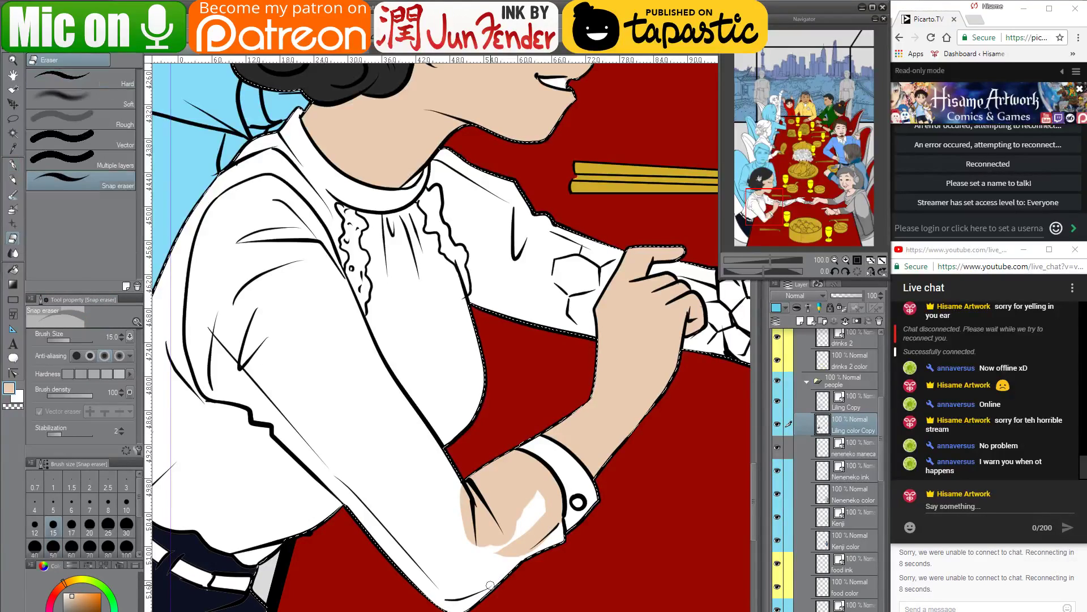
scroll(517, 579, up, 2)
drag(575, 576, 618, 476)
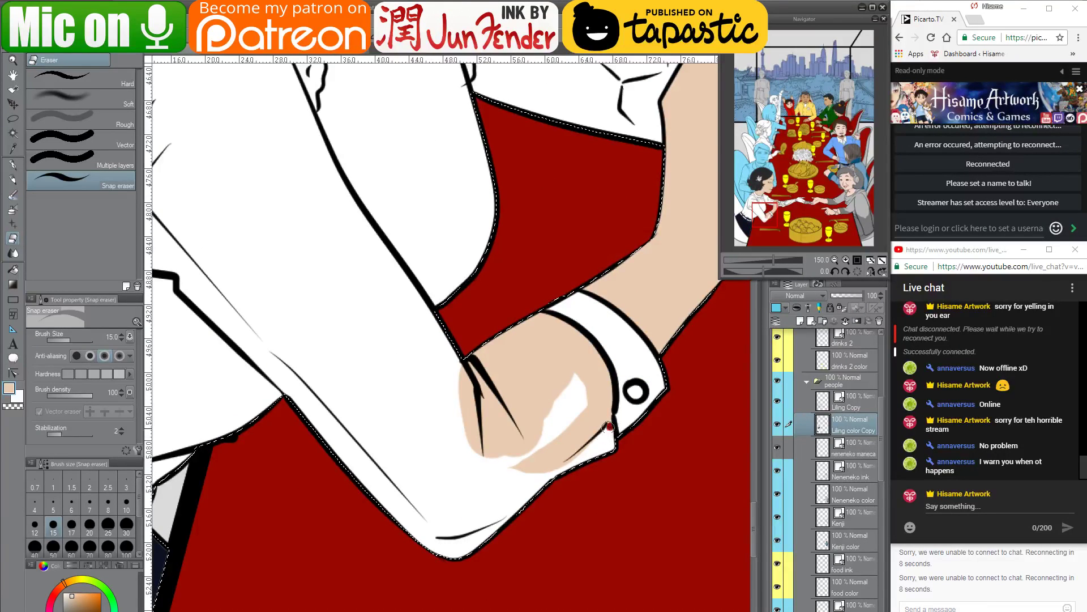
key(bracketright)
key(bracketright)
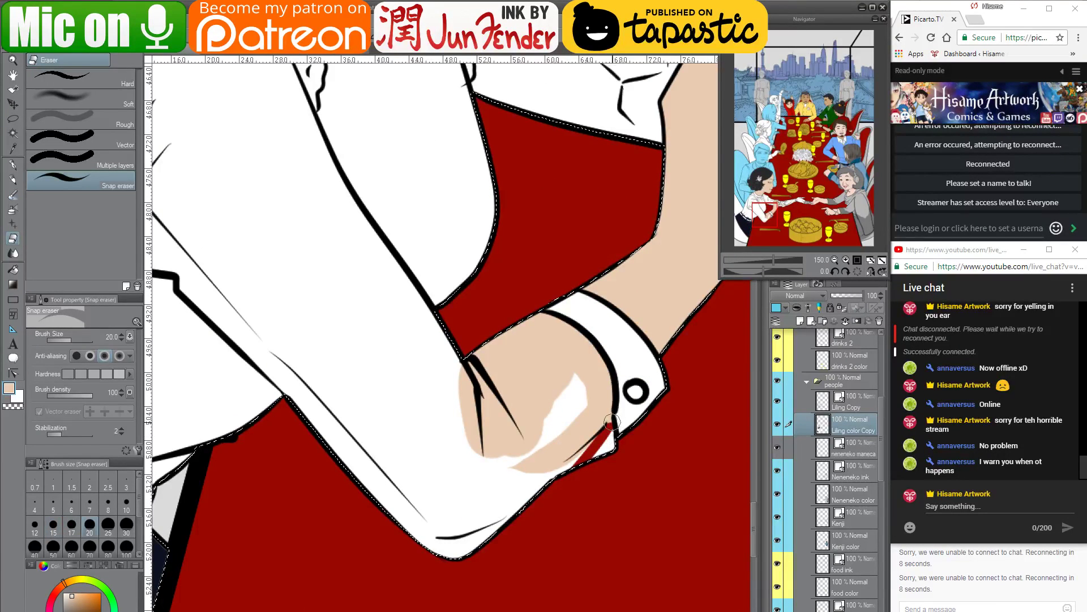
drag(605, 437, 615, 423)
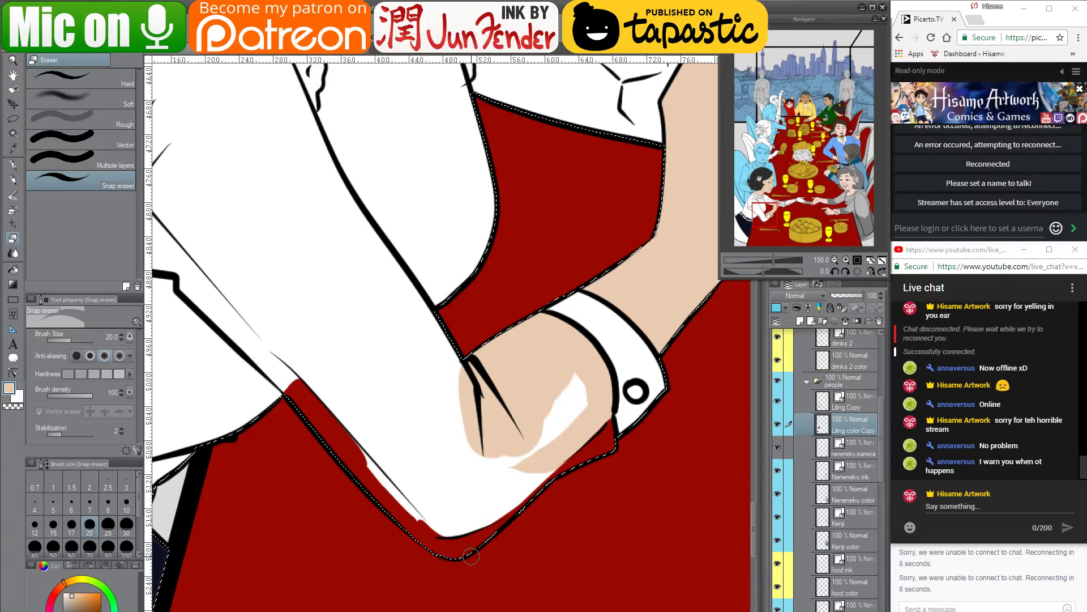
drag(350, 456, 413, 522)
drag(344, 440, 407, 504)
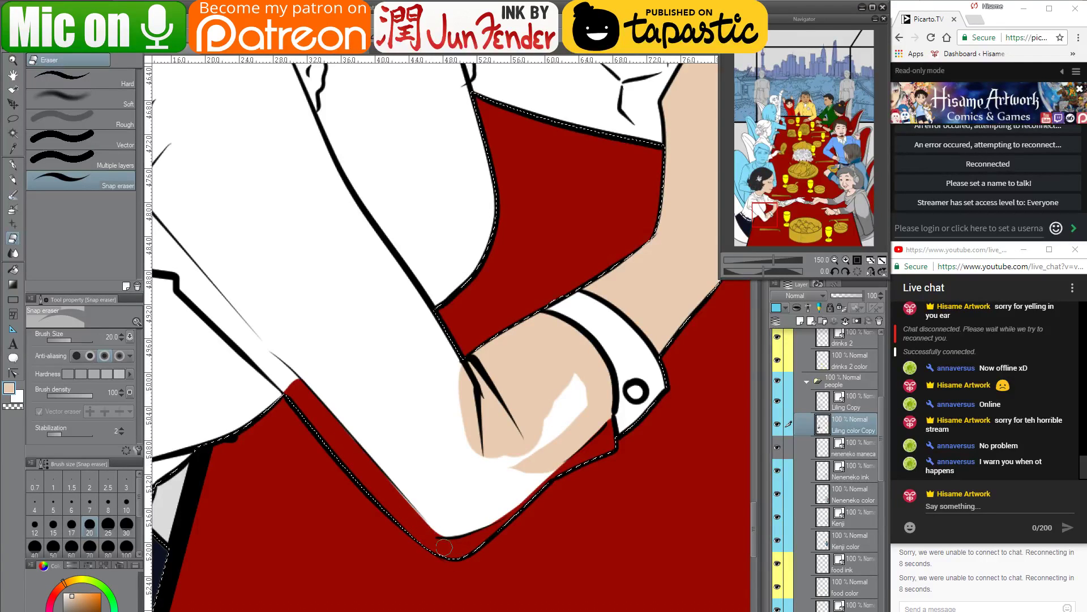
drag(439, 544, 374, 470)
Resample the skin tone and paint the forearm's white patch and the upper arm inside the sheer sleeve with the G-pen at size 50
drag(447, 325, 504, 371)
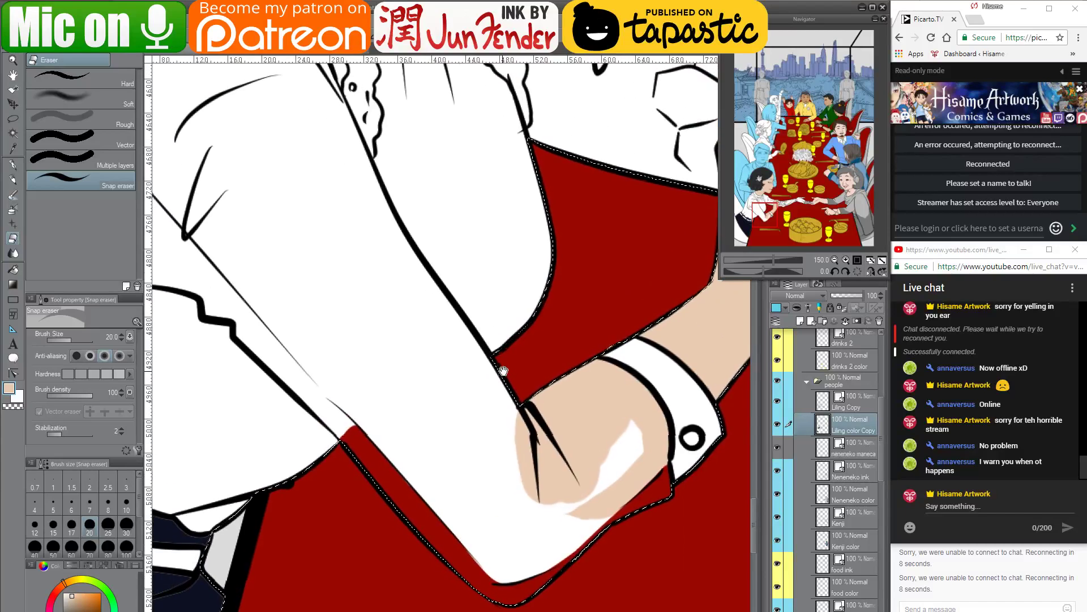
key(p)
key(x)
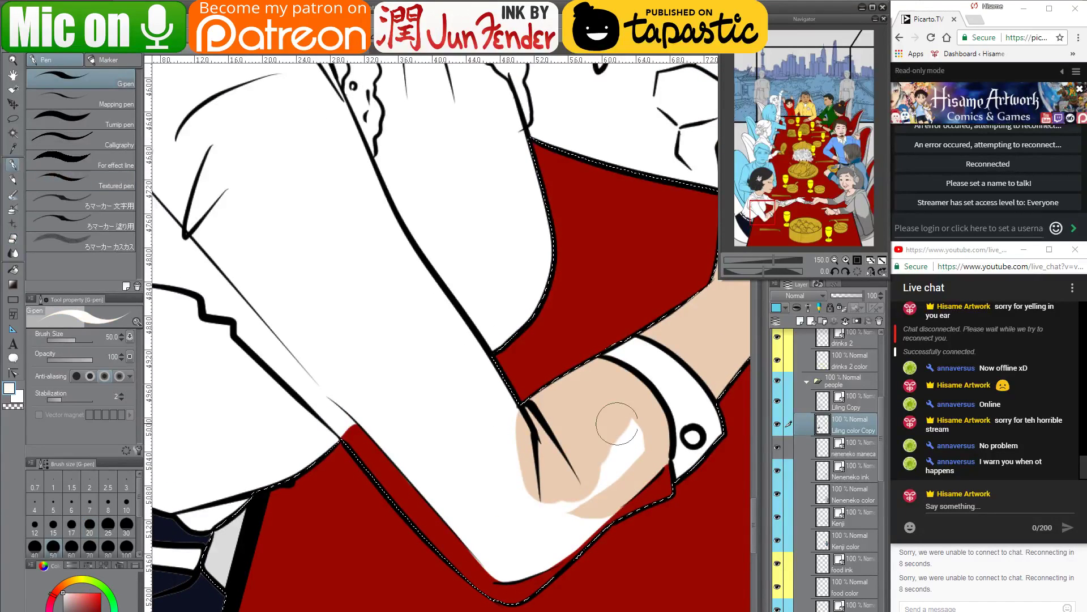
mouse_move(617, 424)
mouse_down()
mouse_move(631, 437)
mouse_move(615, 460)
mouse_move(589, 457)
mouse_move(648, 432)
mouse_move(620, 466)
mouse_up()
alt+click(606, 396)
drag(330, 230, 499, 404)
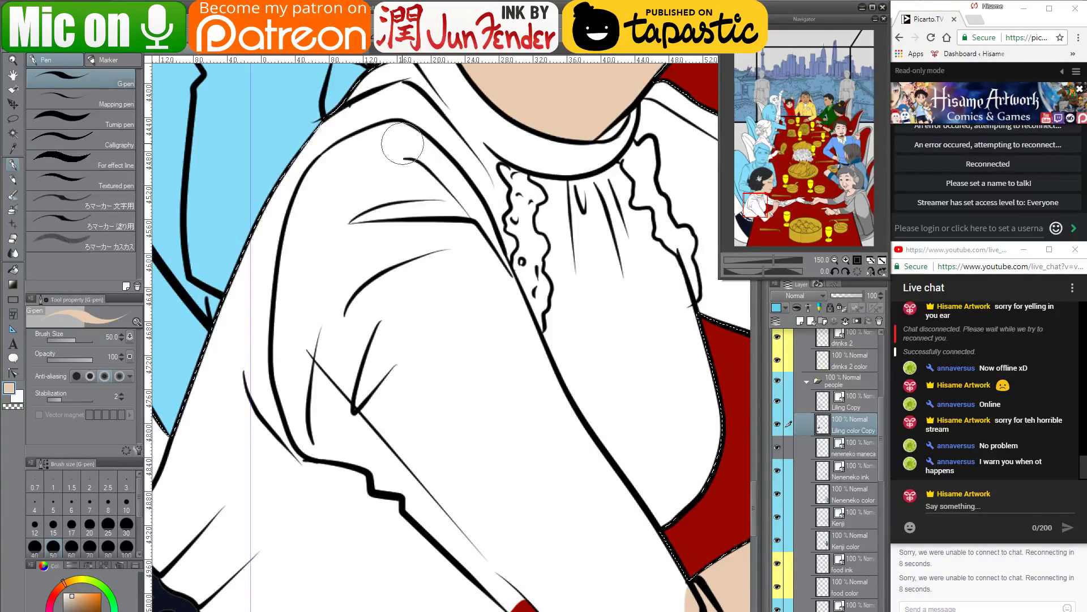
click(414, 178)
mouse_move(413, 177)
mouse_down()
mouse_move(399, 173)
mouse_move(409, 177)
mouse_move(343, 306)
mouse_move(350, 242)
mouse_move(322, 296)
mouse_move(321, 332)
mouse_move(399, 422)
mouse_up()
mouse_move(331, 350)
mouse_down()
mouse_move(390, 425)
mouse_move(360, 343)
mouse_move(379, 340)
mouse_move(363, 249)
mouse_move(377, 202)
mouse_move(399, 194)
mouse_move(422, 211)
mouse_move(455, 271)
mouse_move(403, 175)
mouse_move(524, 367)
mouse_up()
drag(414, 184, 457, 213)
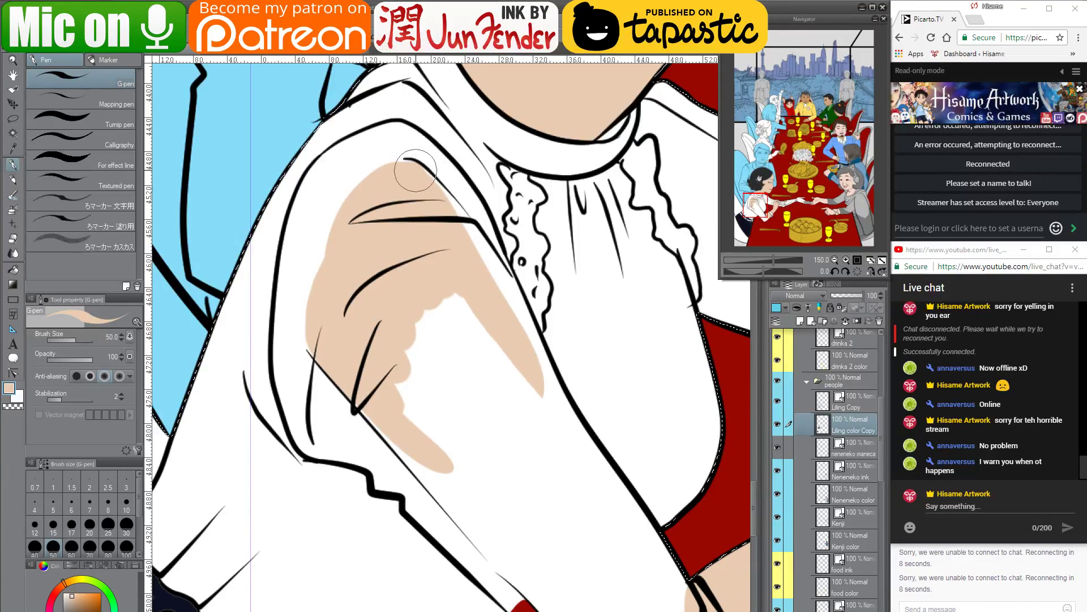
mouse_move(410, 170)
mouse_down()
mouse_move(541, 384)
mouse_move(521, 304)
mouse_move(470, 210)
mouse_move(451, 190)
mouse_move(528, 340)
mouse_move(531, 371)
mouse_move(450, 186)
mouse_move(559, 417)
mouse_move(503, 274)
mouse_move(493, 356)
mouse_up()
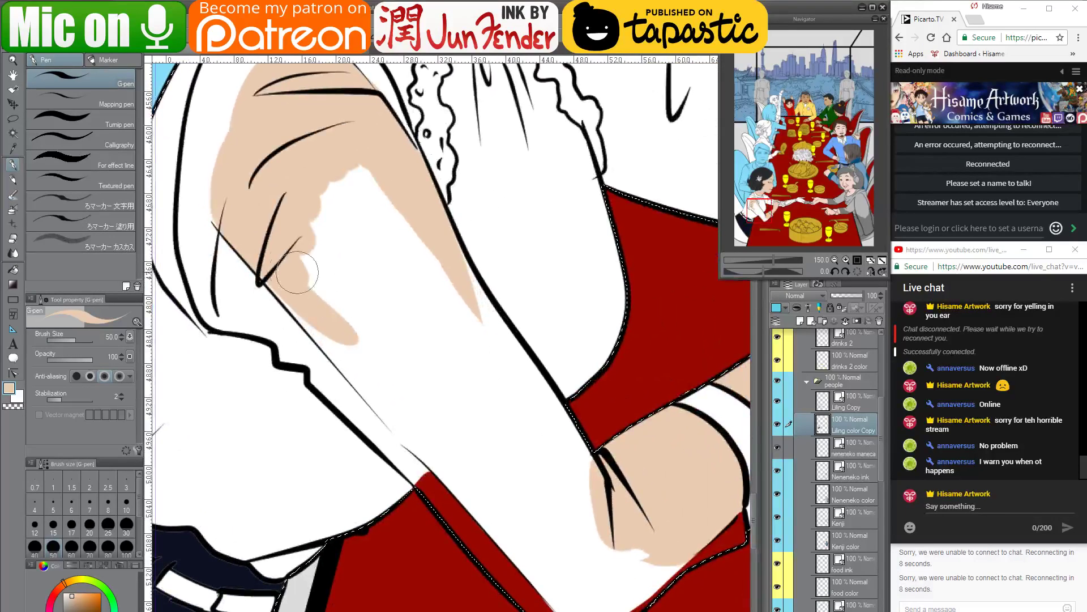
Paint a skin-tone strip along the upper arm's lower line down toward the elbow
mouse_move(258, 255)
mouse_down()
mouse_move(435, 443)
mouse_move(252, 253)
mouse_move(388, 401)
mouse_move(253, 260)
mouse_move(352, 374)
mouse_move(316, 324)
mouse_move(490, 507)
mouse_move(327, 329)
mouse_move(516, 561)
mouse_move(372, 395)
mouse_up()
key(ctrl+z)
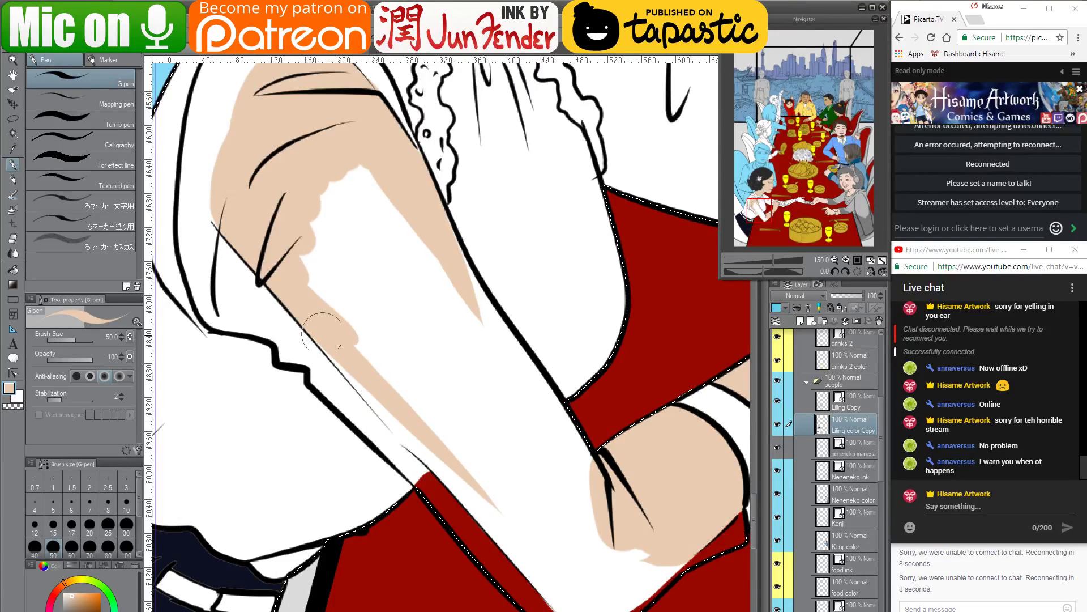
drag(324, 330, 498, 513)
drag(445, 469, 517, 538)
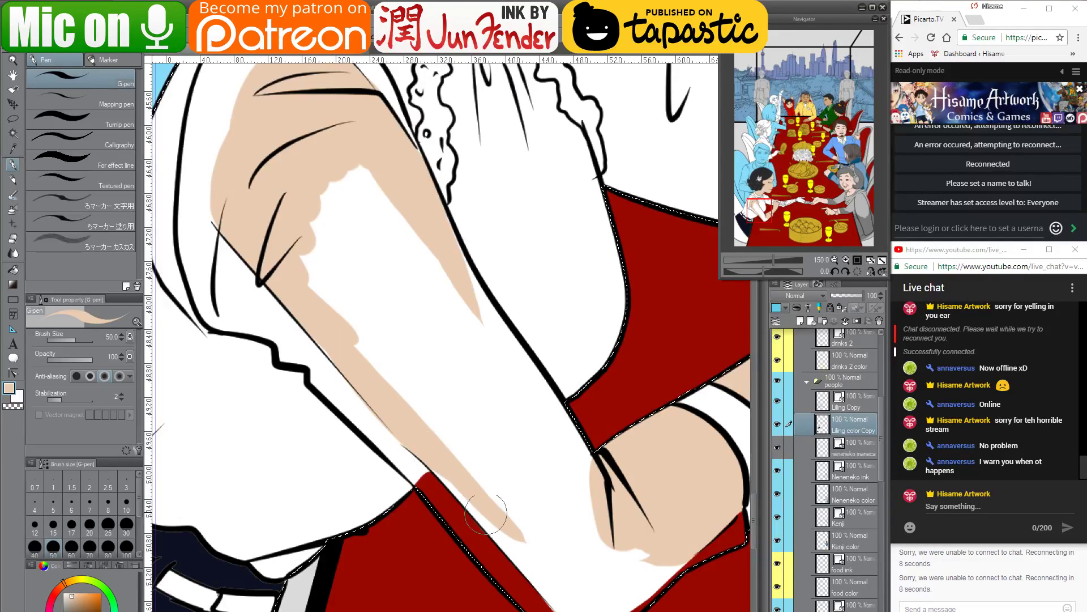
drag(581, 498, 527, 415)
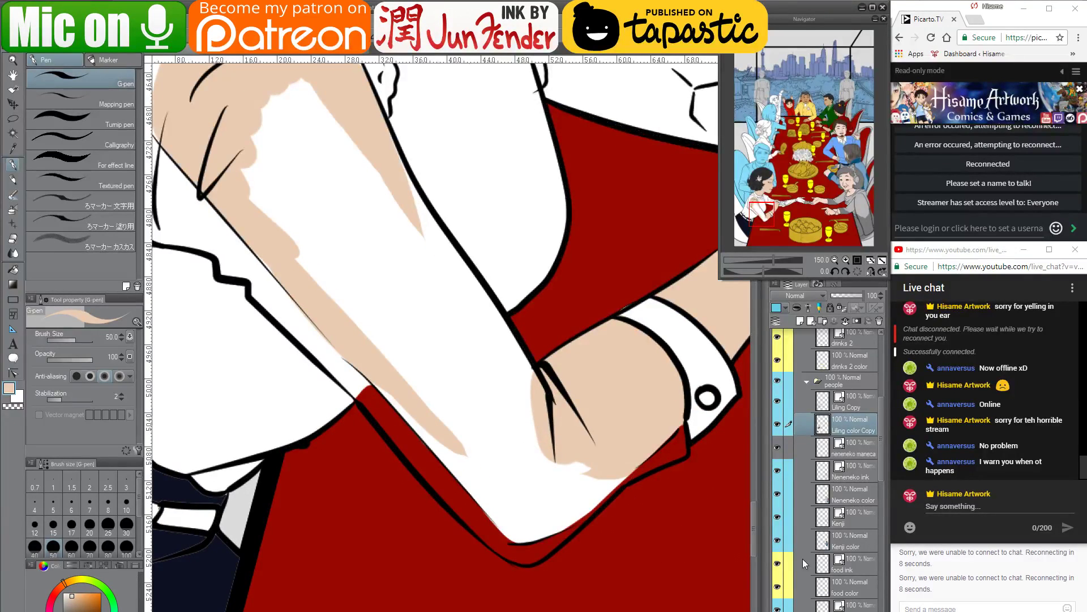
Select the painted area of the Liling color Copy layer, and paint the elbow and the arm's upper edge with skin tone
ctrl+click(821, 421)
mouse_move(383, 378)
mouse_down()
mouse_move(417, 437)
mouse_move(401, 376)
mouse_move(419, 434)
mouse_move(371, 366)
mouse_move(408, 416)
mouse_move(401, 382)
mouse_move(535, 571)
mouse_move(484, 474)
mouse_move(514, 362)
mouse_move(552, 357)
mouse_up()
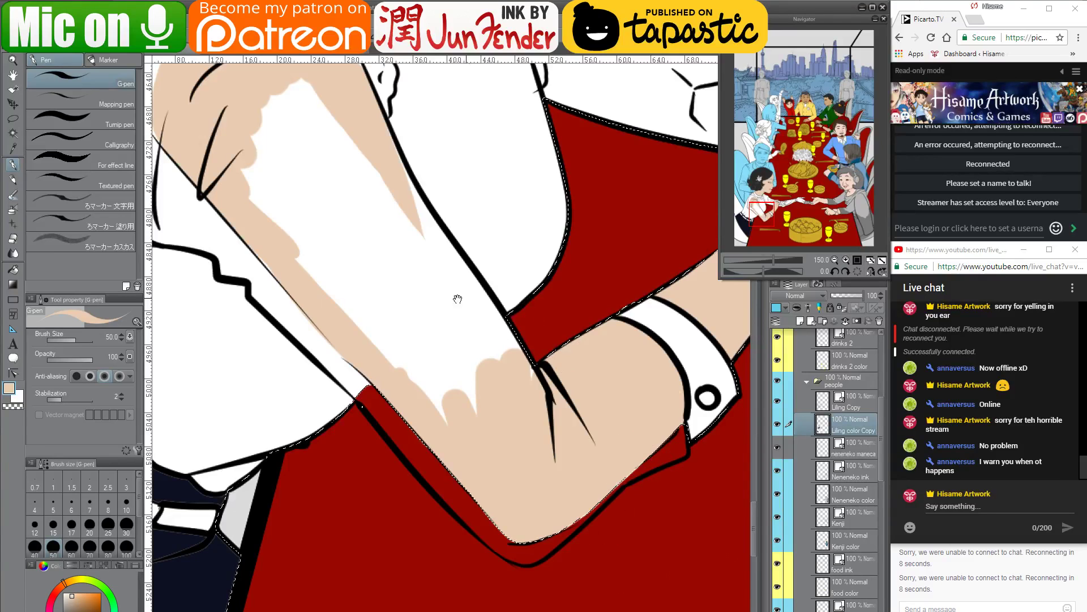
drag(456, 296, 476, 377)
drag(411, 182, 541, 413)
mouse_move(417, 182)
mouse_down()
mouse_move(455, 259)
mouse_move(589, 444)
mouse_up()
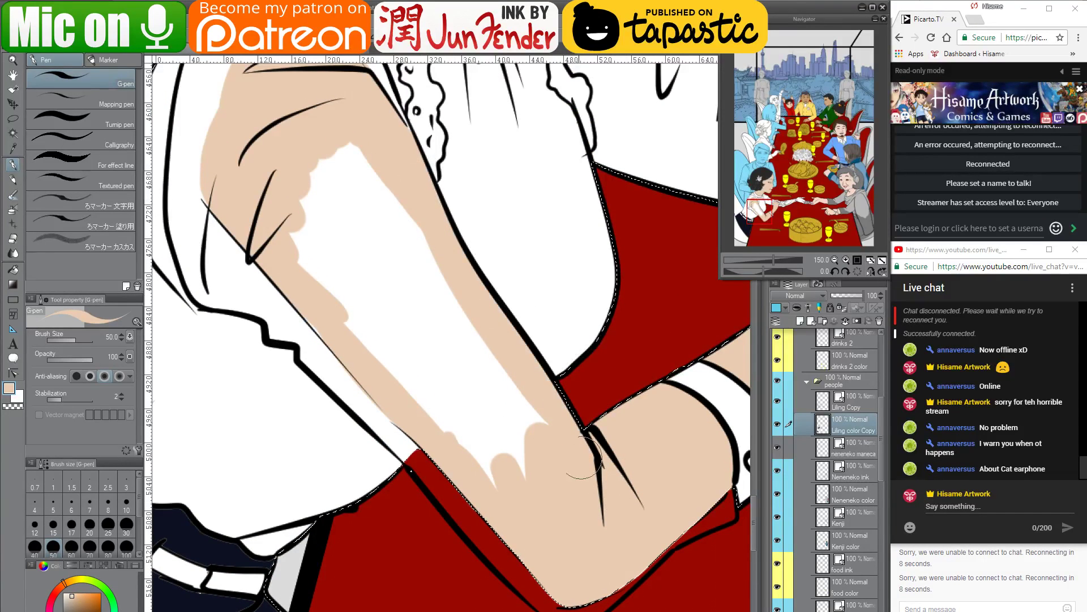
Fill the remaining white gap along the middle of the arm with skin tone, enlarging the G-pen to size 80
scroll(530, 401, up, 3)
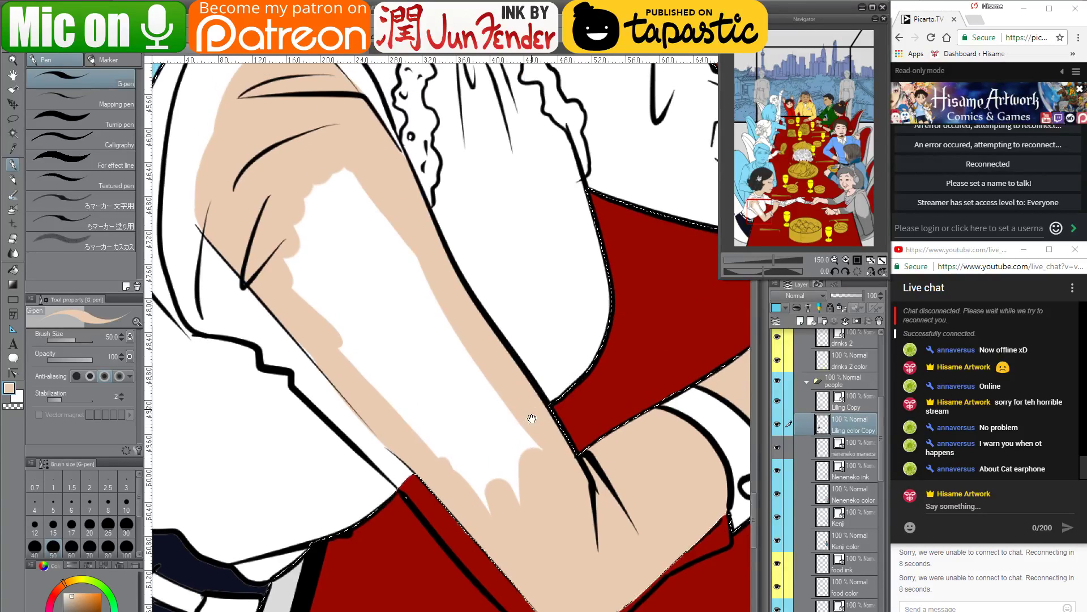
mouse_move(282, 244)
mouse_down()
mouse_move(380, 388)
mouse_move(291, 308)
mouse_up()
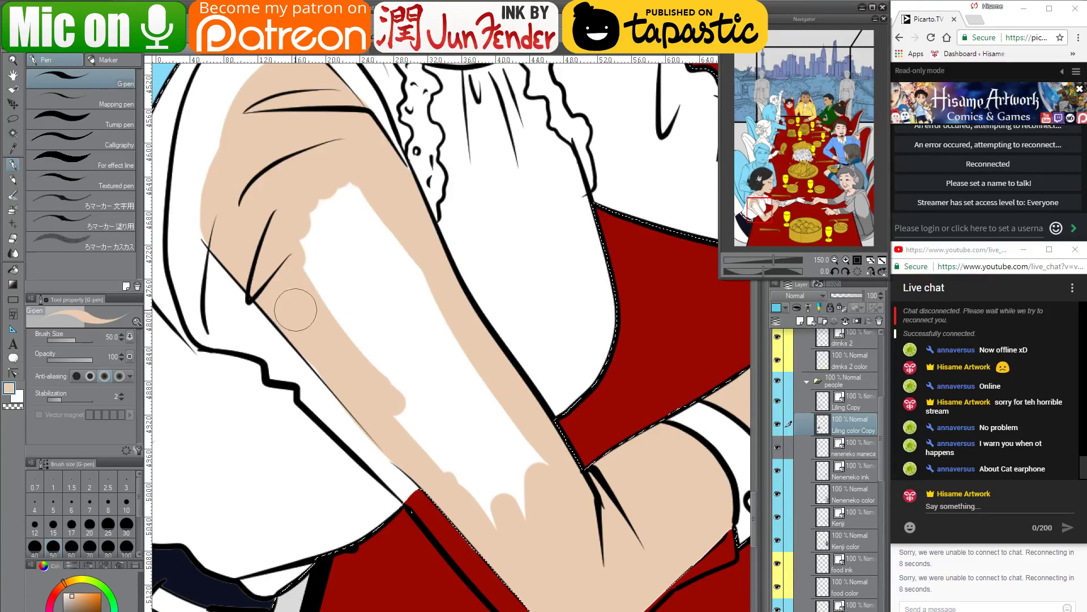
key(bracketleft)
key(bracketleft)
key(bracketleft)
key(bracketleft)
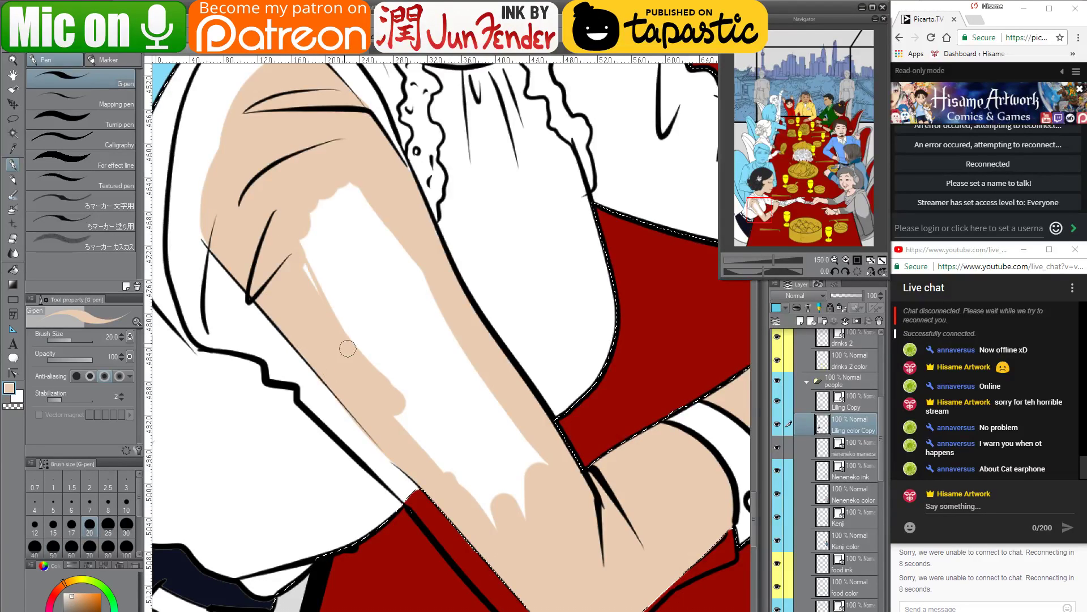
key(bracketright)
key(bracketright)
key(bracketright)
key(bracketright)
key(bracketright)
key(bracketright)
key(bracketright)
mouse_move(349, 196)
mouse_down()
mouse_move(308, 266)
mouse_move(321, 196)
mouse_move(430, 414)
mouse_move(491, 499)
mouse_move(406, 383)
mouse_move(410, 315)
mouse_move(530, 486)
mouse_move(491, 457)
mouse_move(473, 471)
mouse_move(495, 471)
mouse_move(566, 515)
mouse_move(390, 269)
mouse_move(435, 350)
mouse_move(413, 345)
mouse_move(390, 295)
mouse_move(402, 262)
mouse_move(415, 302)
mouse_up()
Switch to the Snap eraser and clear the selection for work on the young woman's far sleeve
mouse_move(551, 257)
mouse_down()
mouse_move(442, 495)
mouse_move(301, 487)
mouse_move(265, 506)
mouse_up()
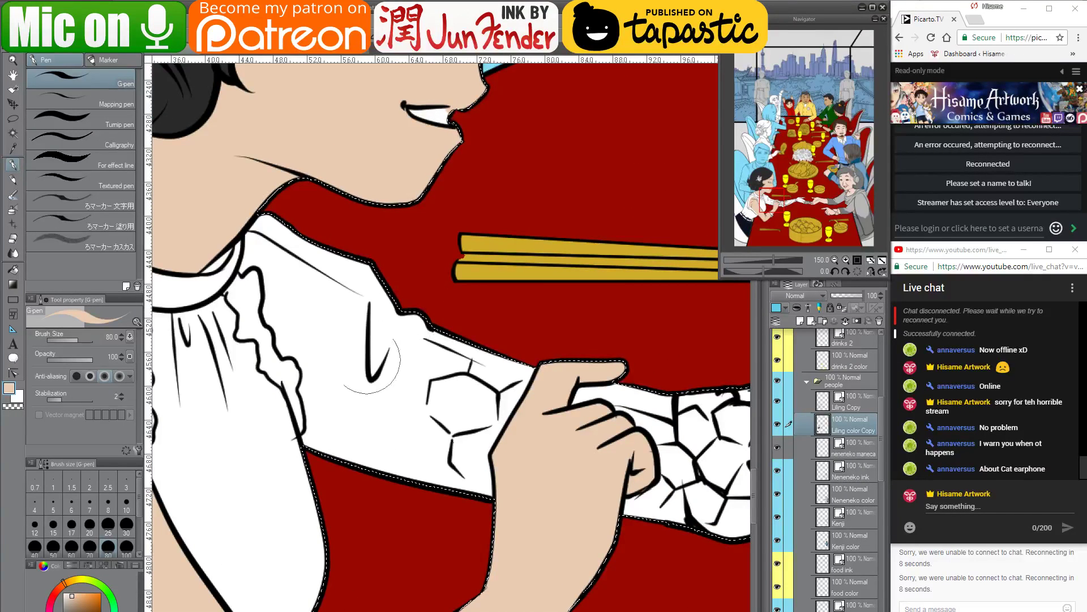
click(12, 239)
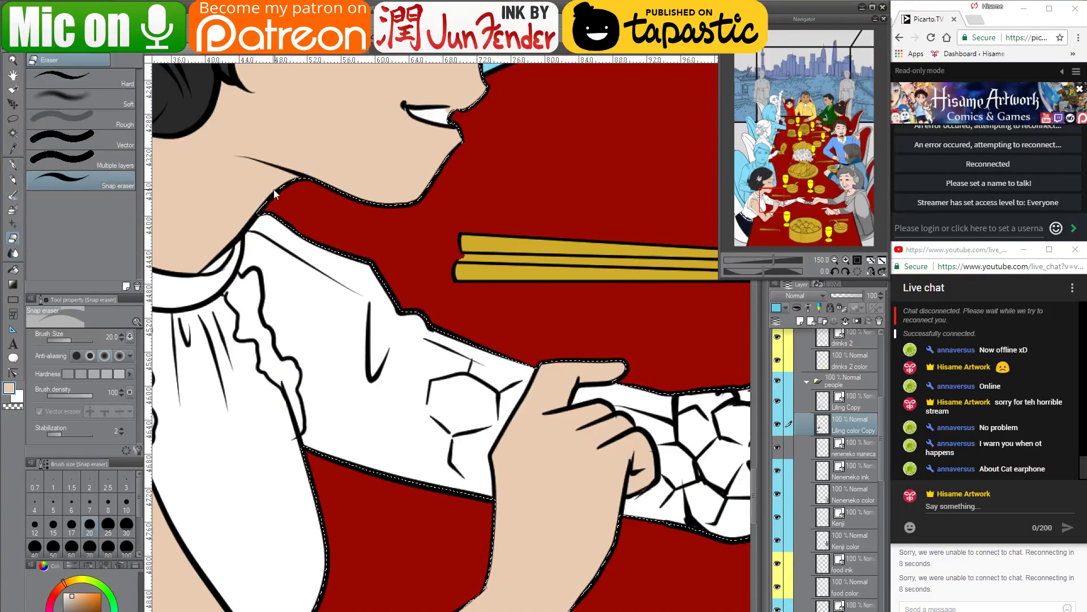
key(ctrl+d)
key(bracketright)
key(bracketright)
key(bracketright)
drag(277, 210, 265, 218)
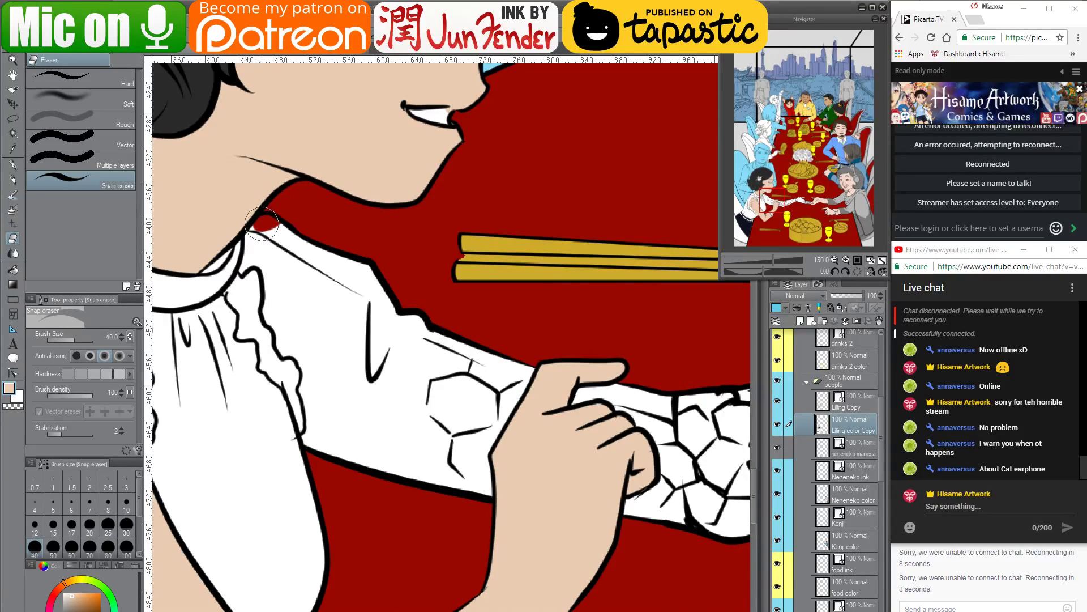
key(ctrl+z)
key(bracketleft)
key(bracketleft)
key(bracketleft)
drag(268, 228, 328, 274)
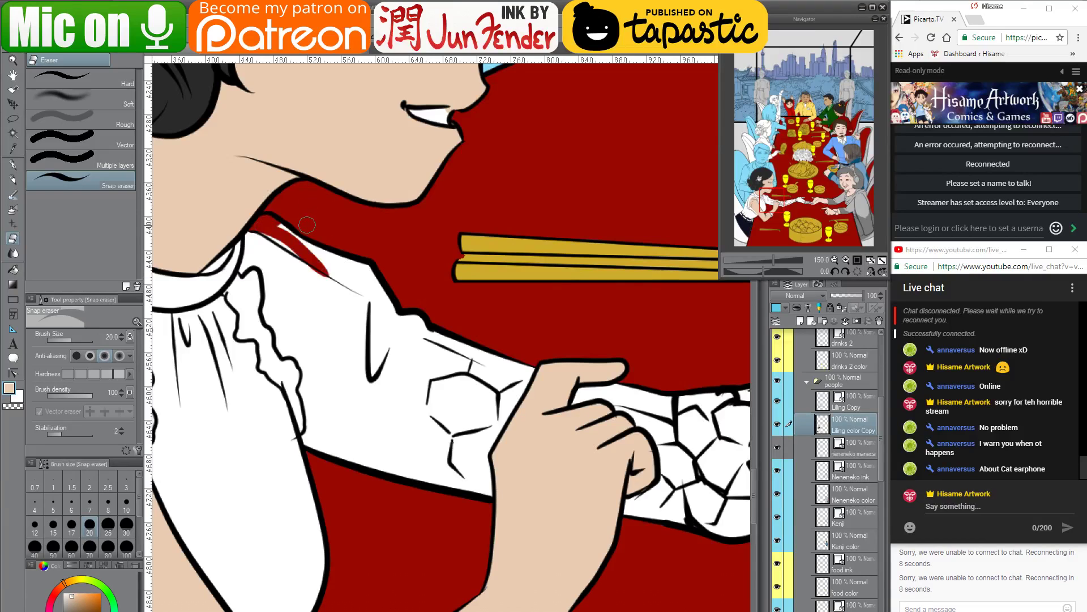
key(ctrl+z)
Erase the excess white above the young woman's far shoulder and upper arm, enlarging the Snap eraser to size 30
mouse_move(251, 227)
mouse_down()
mouse_move(316, 248)
mouse_move(261, 228)
mouse_move(333, 269)
mouse_up()
key(bracketright)
key(bracketright)
mouse_move(278, 225)
mouse_down()
mouse_move(345, 265)
mouse_move(266, 227)
mouse_move(429, 315)
mouse_up()
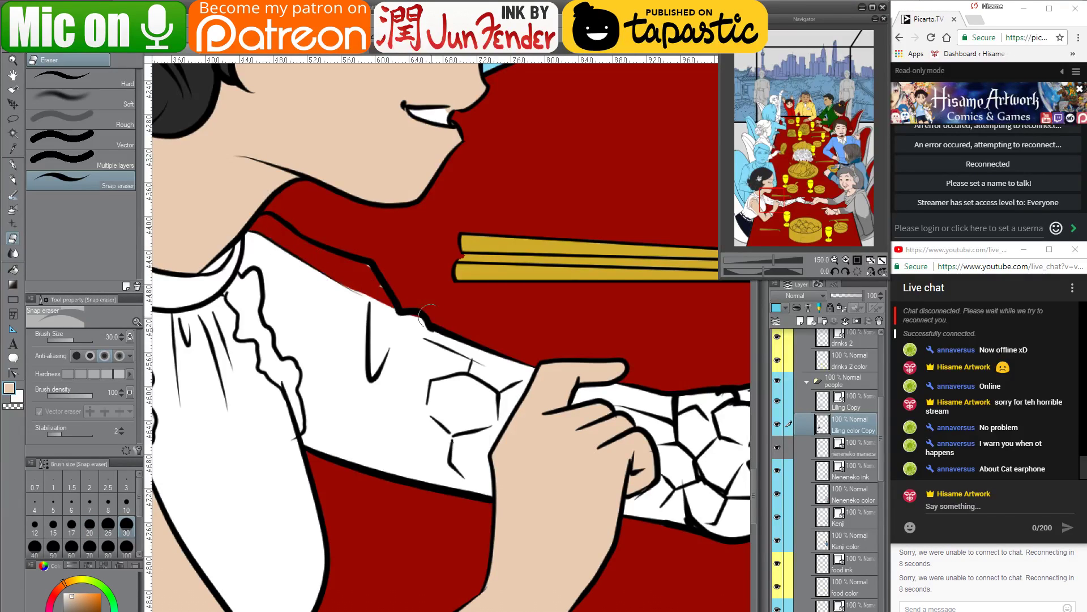
drag(332, 269, 435, 318)
drag(434, 316, 459, 376)
Select the painted area of the Liling color Copy layer and paint the far upper arm with skin tone, using the G-pen at size 30
click(12, 165)
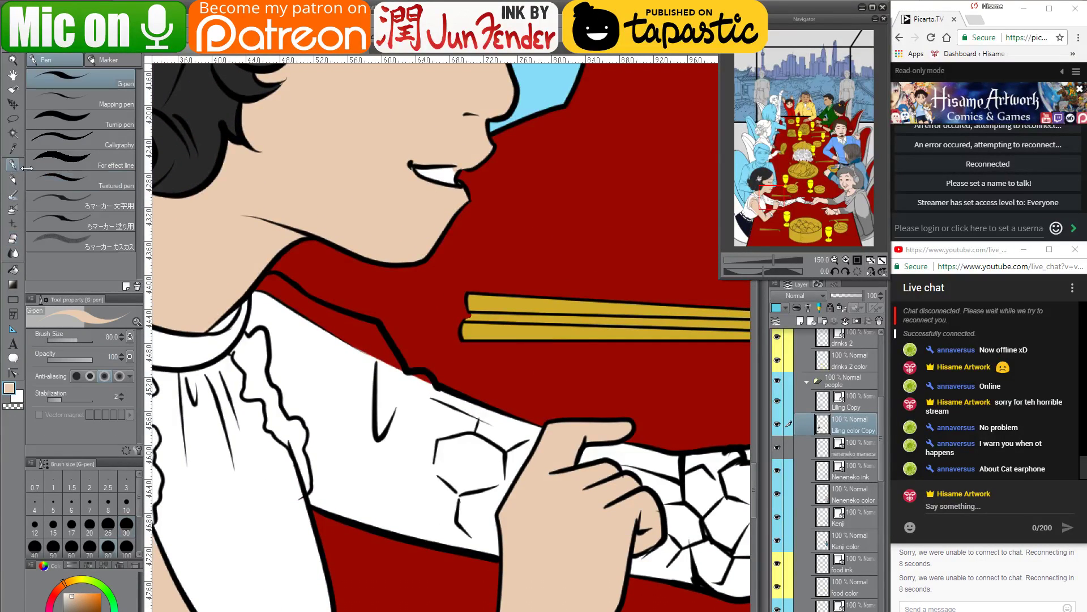
drag(337, 375, 430, 337)
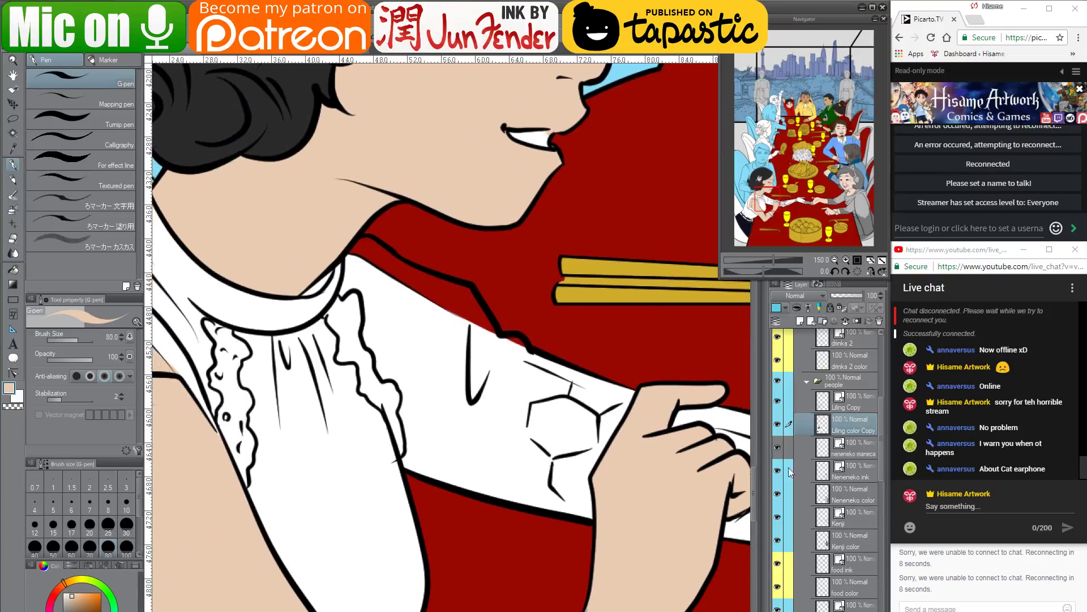
ctrl+click(822, 424)
key(bracketleft)
key(bracketleft)
key(bracketleft)
key(bracketleft)
key(bracketleft)
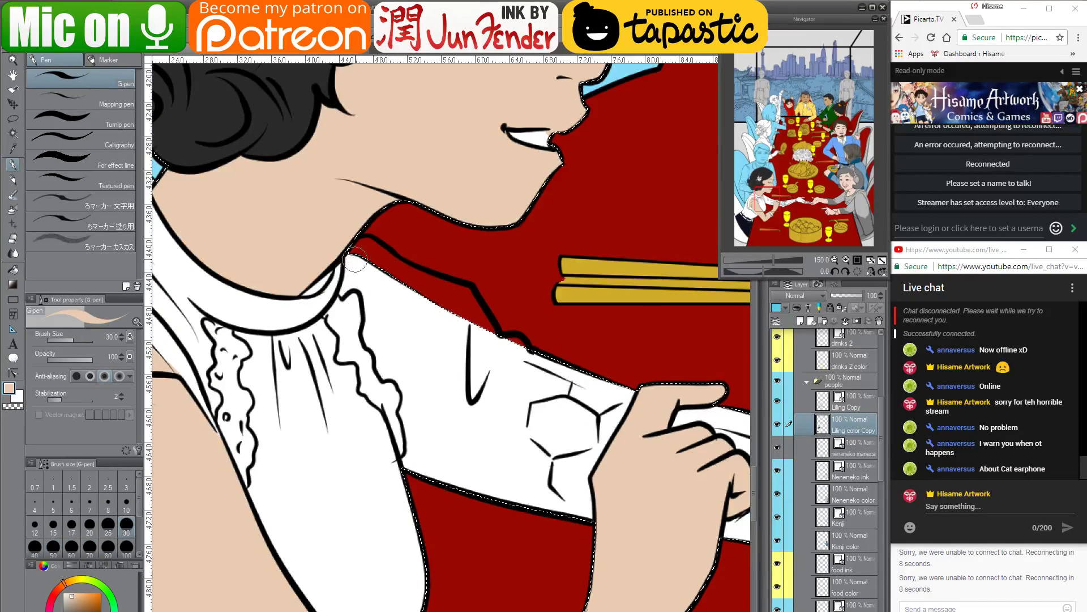
drag(583, 422, 568, 408)
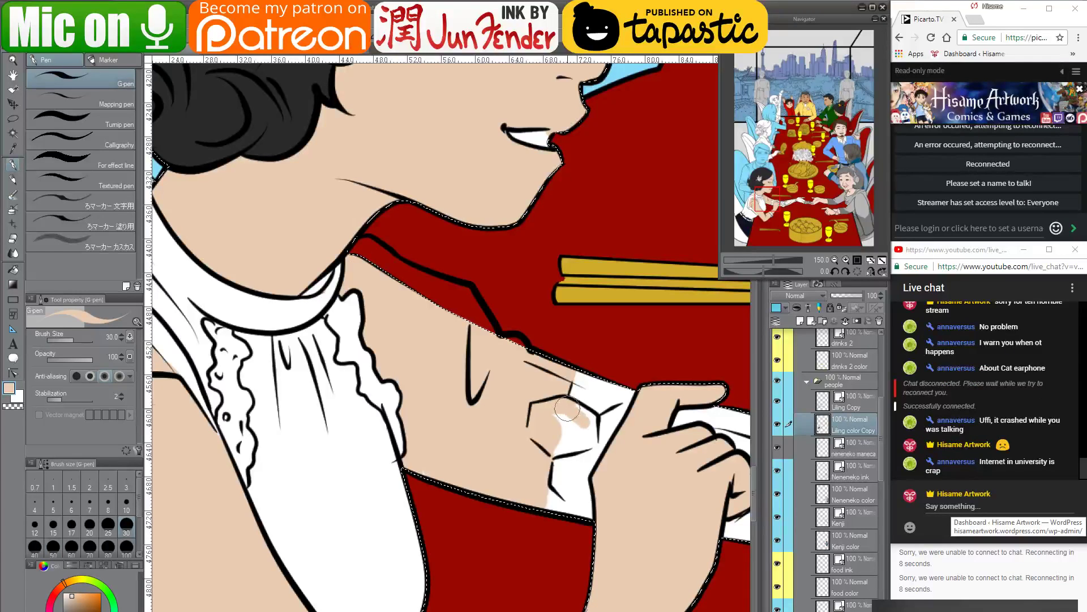
Reply "very much so" in the YouTube live chat
click(940, 502)
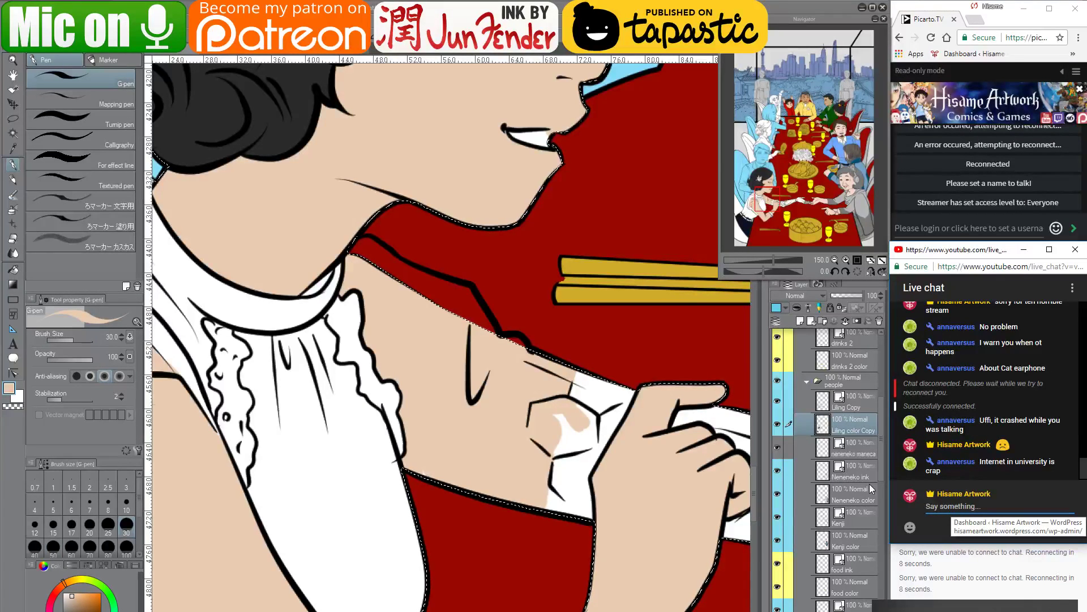
text(very m)
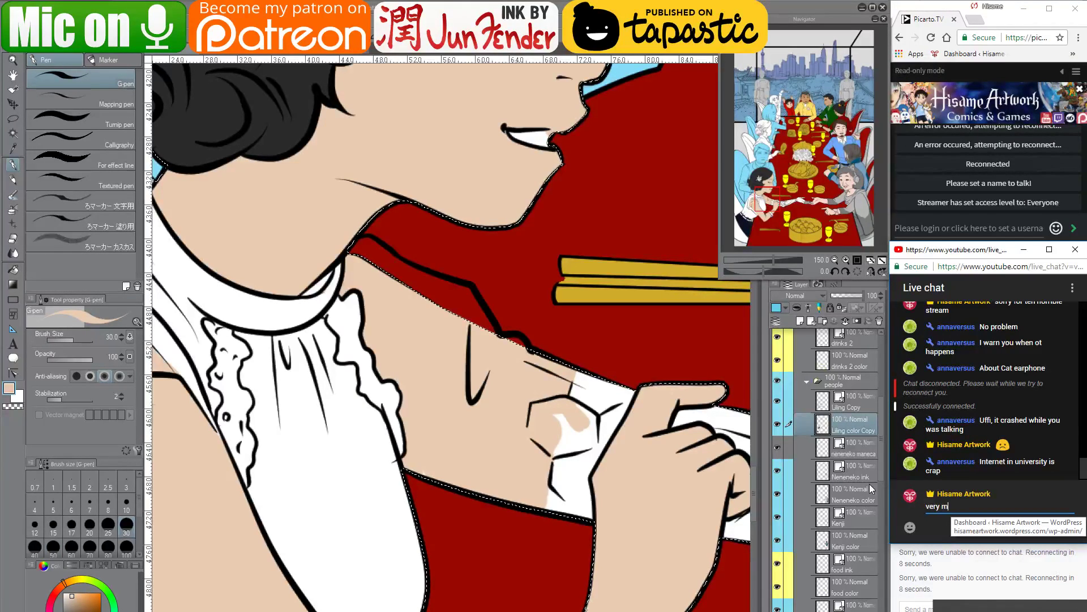
text(uch so)
key(Return)
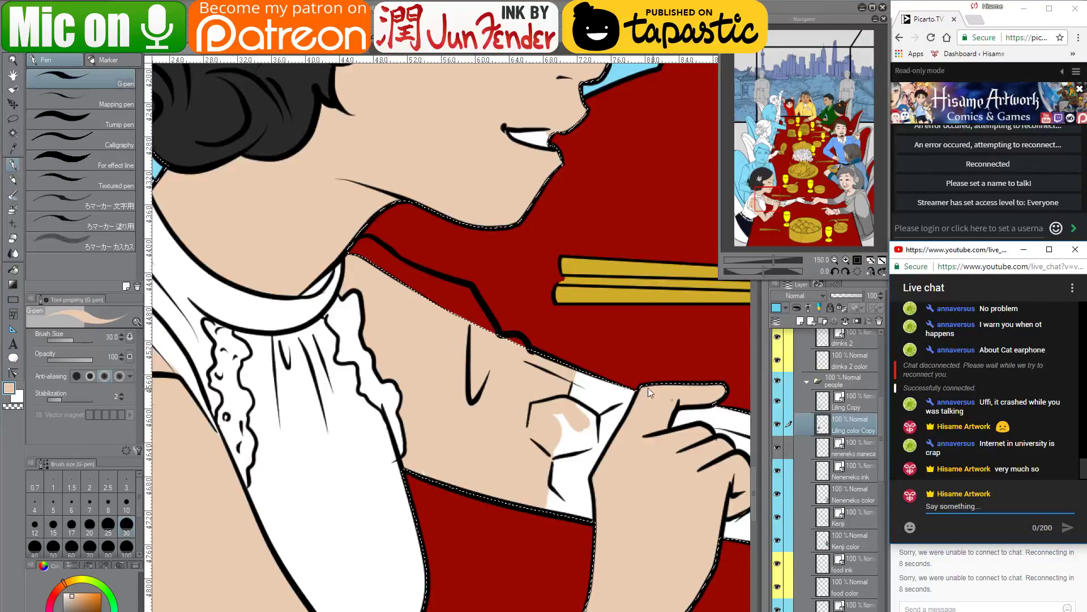
Finish the skin tone inside the hexagonal outline on the far arm and clear the selection
click(648, 388)
mouse_move(559, 412)
mouse_down()
mouse_move(573, 440)
mouse_move(552, 449)
mouse_move(581, 442)
mouse_up()
mouse_move(583, 439)
mouse_down()
mouse_move(564, 406)
mouse_move(582, 430)
mouse_up()
mouse_move(543, 489)
mouse_down()
mouse_move(568, 520)
mouse_move(537, 488)
mouse_move(559, 509)
mouse_move(223, 376)
mouse_move(332, 452)
mouse_move(377, 458)
mouse_up()
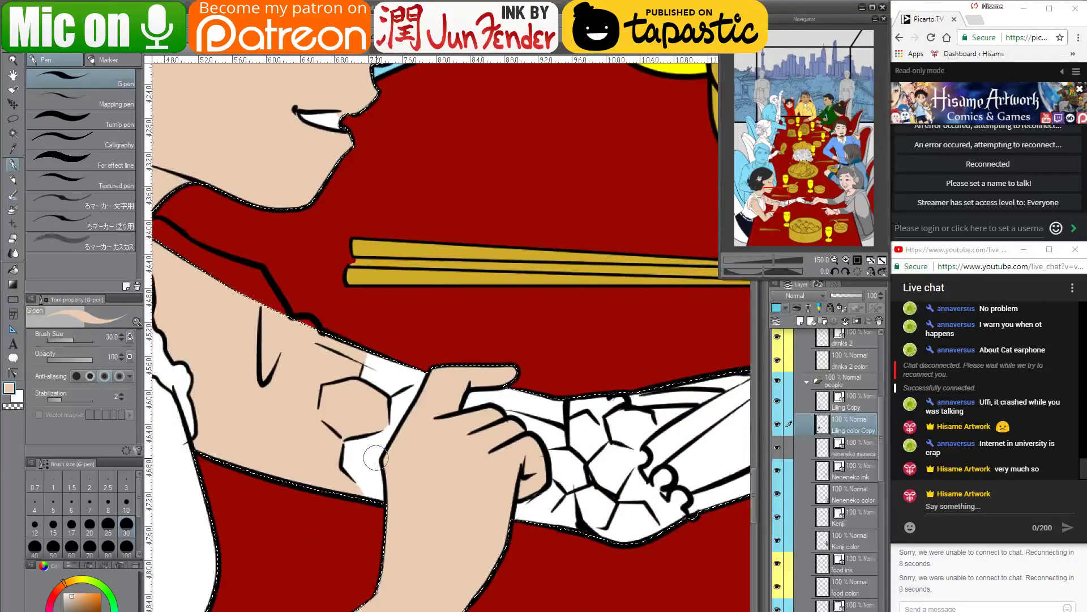
scroll(376, 457, down, 6)
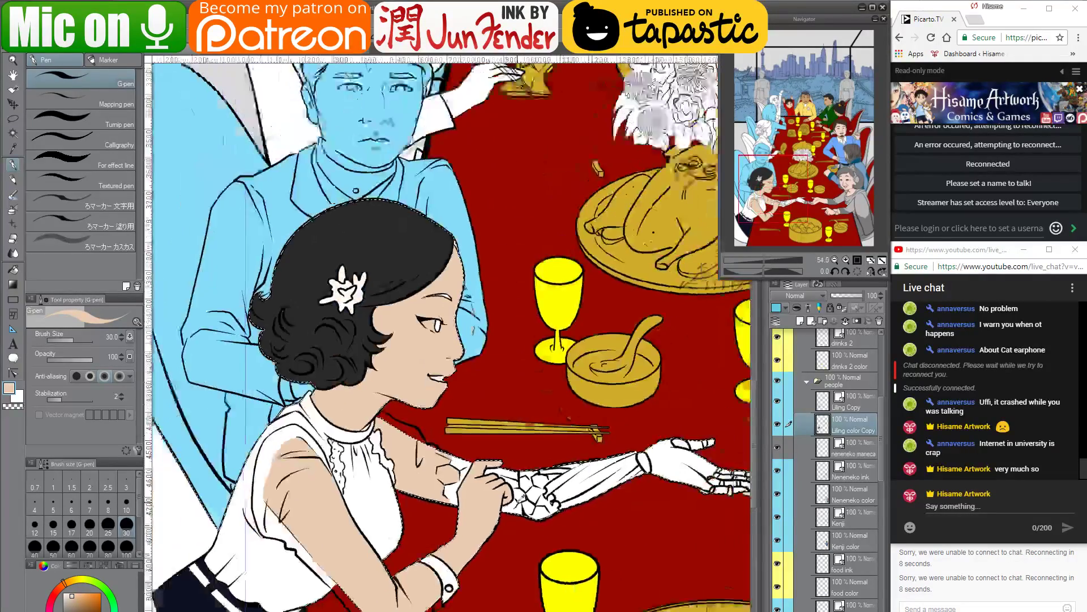
mouse_move(522, 499)
mouse_down()
mouse_move(487, 504)
mouse_move(529, 495)
mouse_up()
key(ctrl+d)
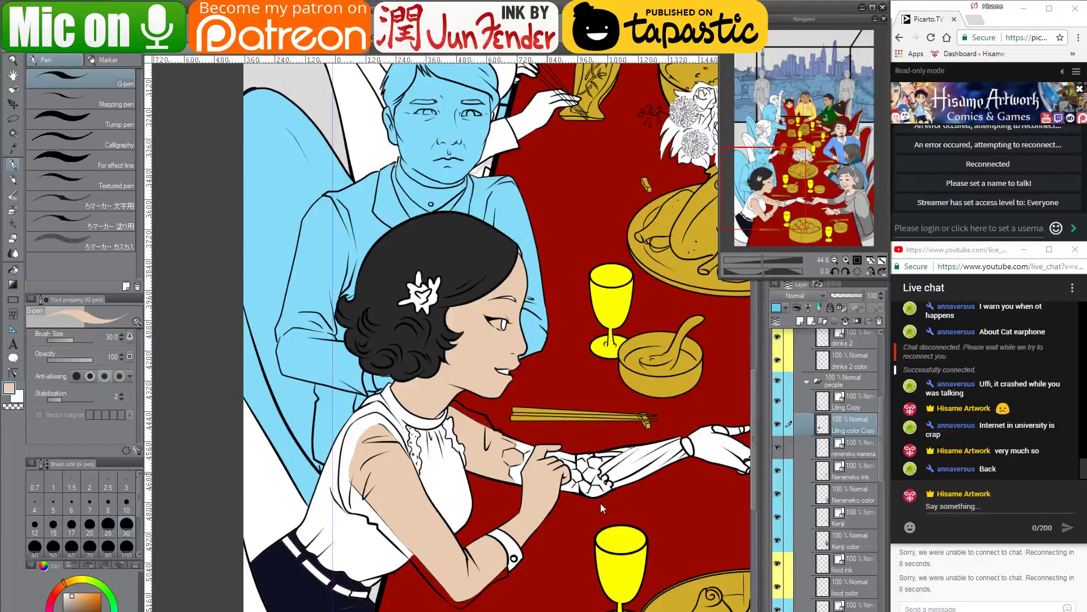
Extend the skin tone along the rounded outer edge of the young woman's near shoulder
drag(581, 493, 538, 491)
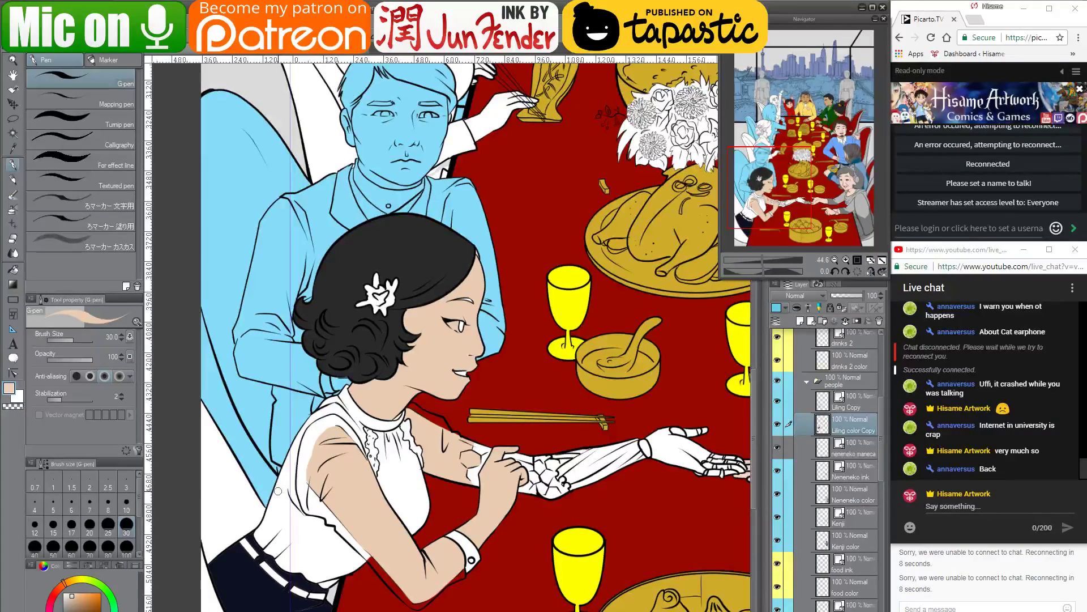
scroll(303, 484, up, 1)
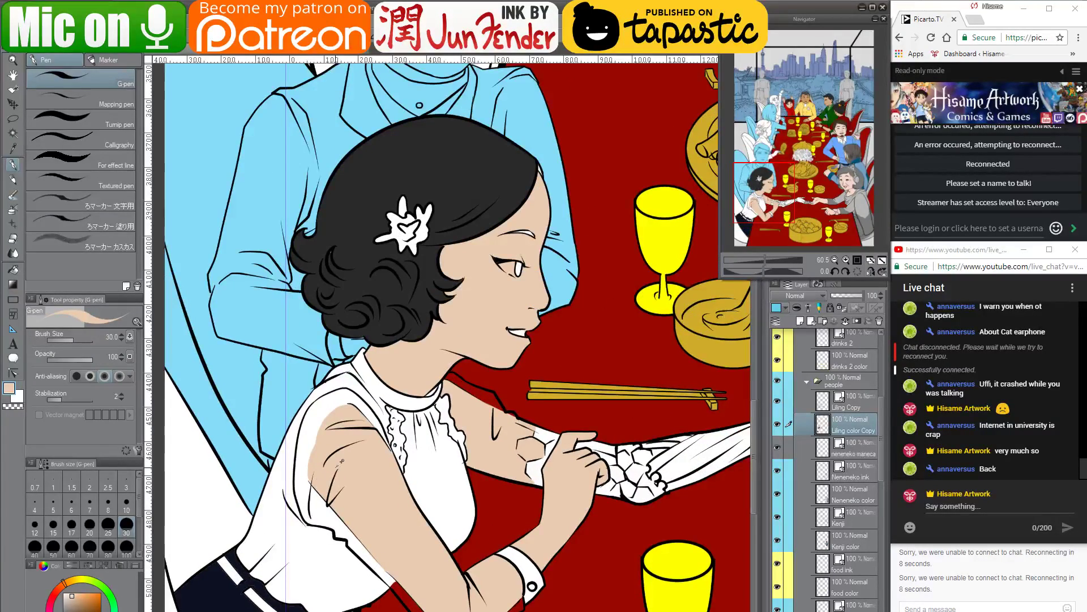
scroll(320, 457, up, 8)
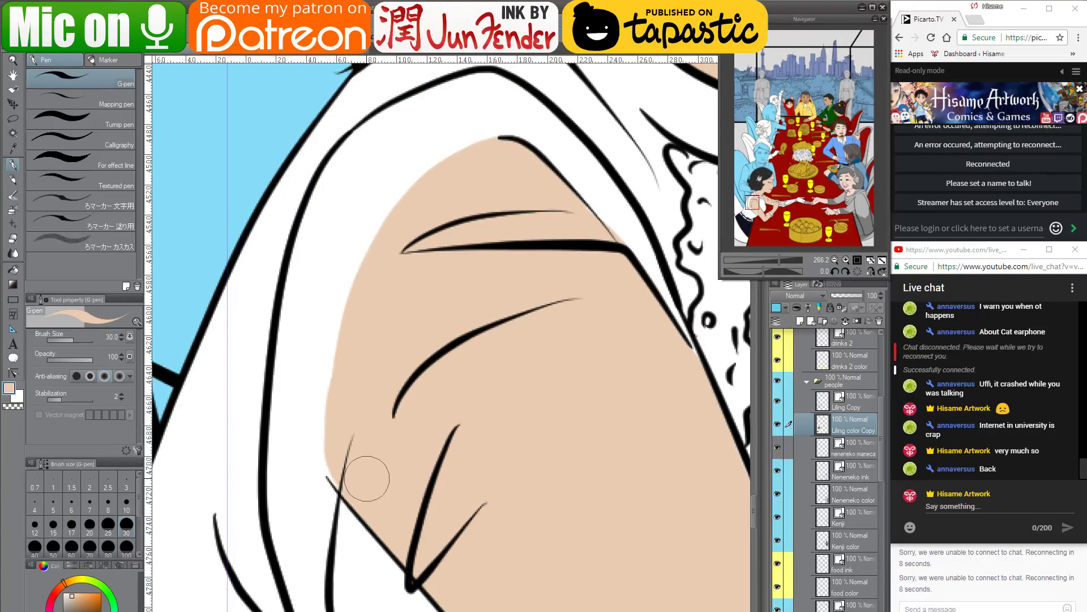
drag(335, 461, 347, 298)
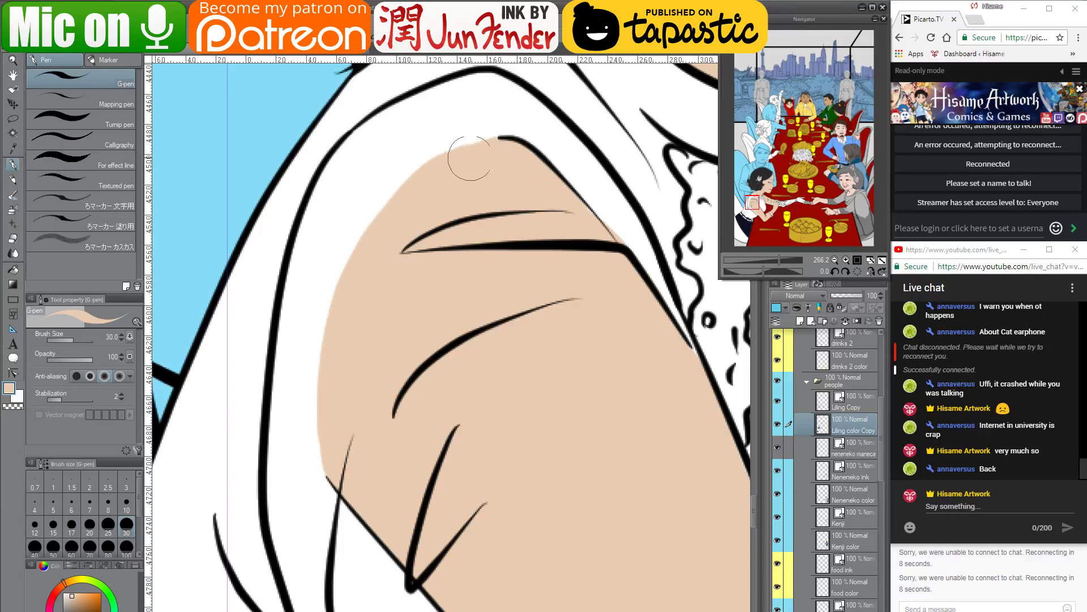
Cover the stray skin tone outside the near shoulder's line with sampled white, resample the skin tone and reduce the G-pen to size 15
drag(523, 249, 471, 388)
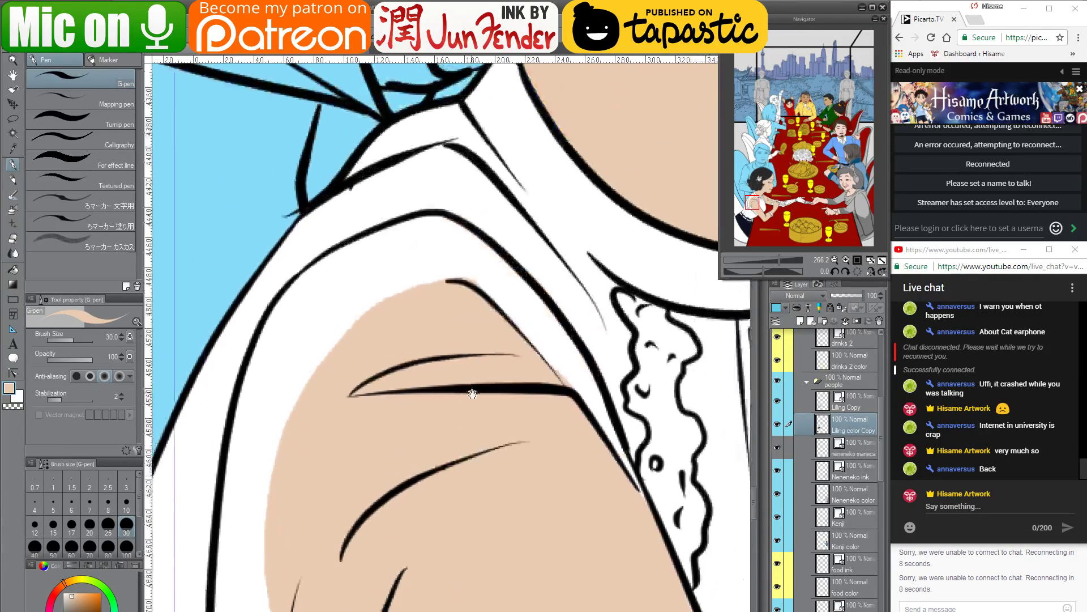
alt+click(523, 294)
mouse_move(433, 253)
mouse_down()
mouse_move(506, 282)
mouse_move(578, 356)
mouse_up()
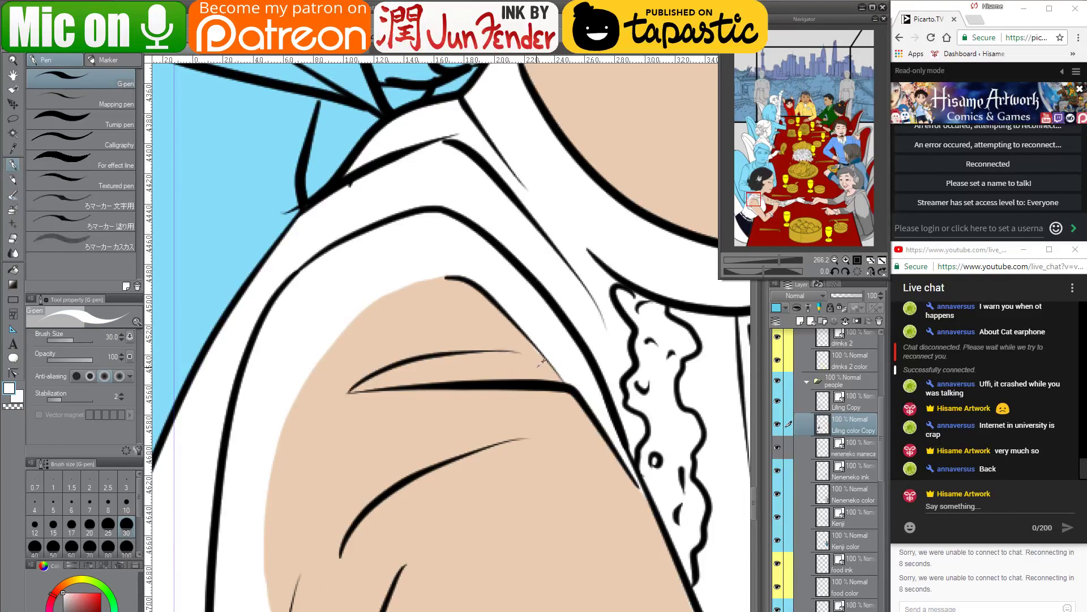
alt+click(515, 340)
key(bracketleft)
key(bracketleft)
key(bracketleft)
key(bracketleft)
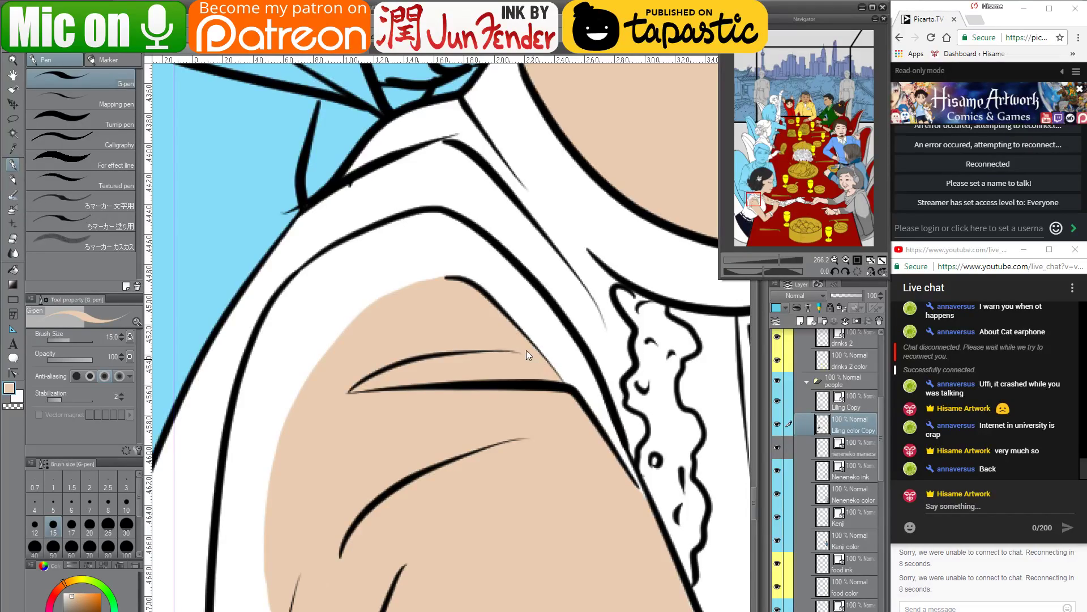
Examine the whole dinner scene to see which characters and areas still need colour
scroll(498, 360, down, 5)
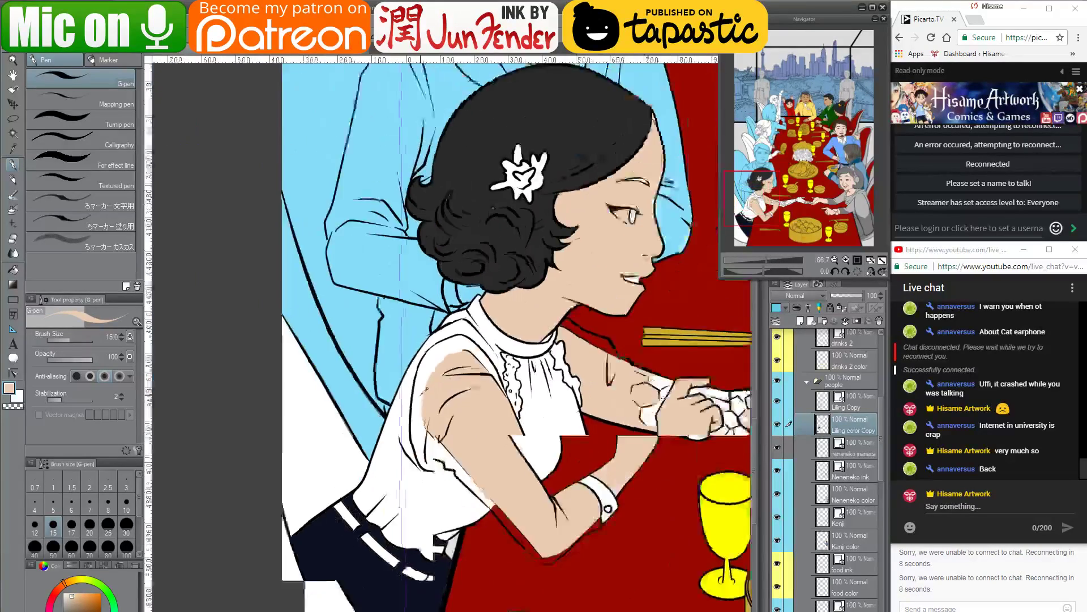
scroll(498, 359, down, 3)
drag(625, 327, 548, 424)
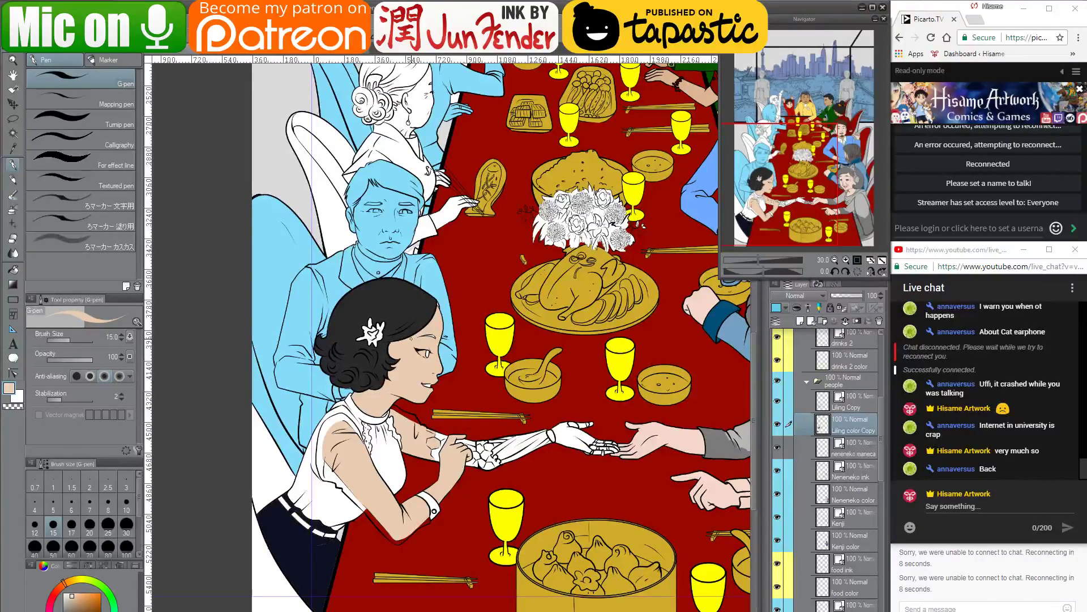
drag(574, 288, 550, 342)
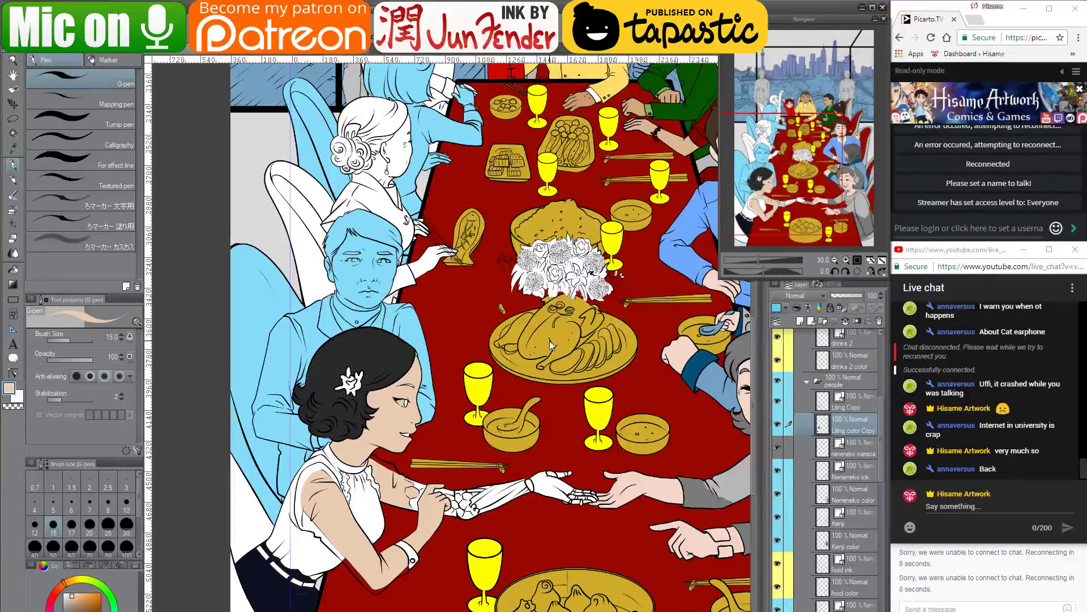
scroll(449, 378, down, 3)
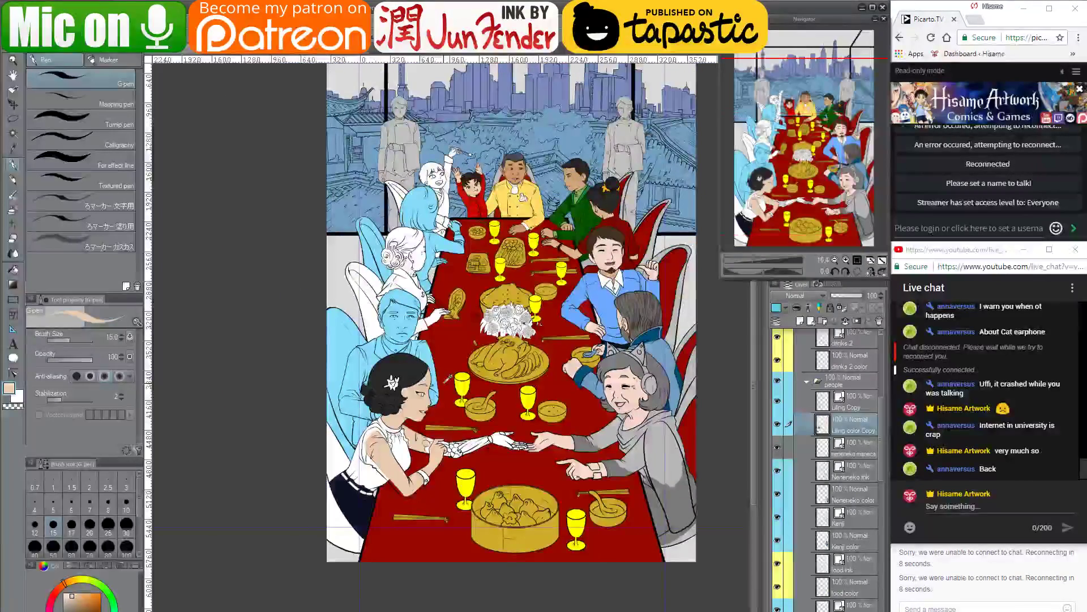
scroll(449, 378, up, 2)
scroll(444, 376, up, 1)
scroll(445, 376, down, 2)
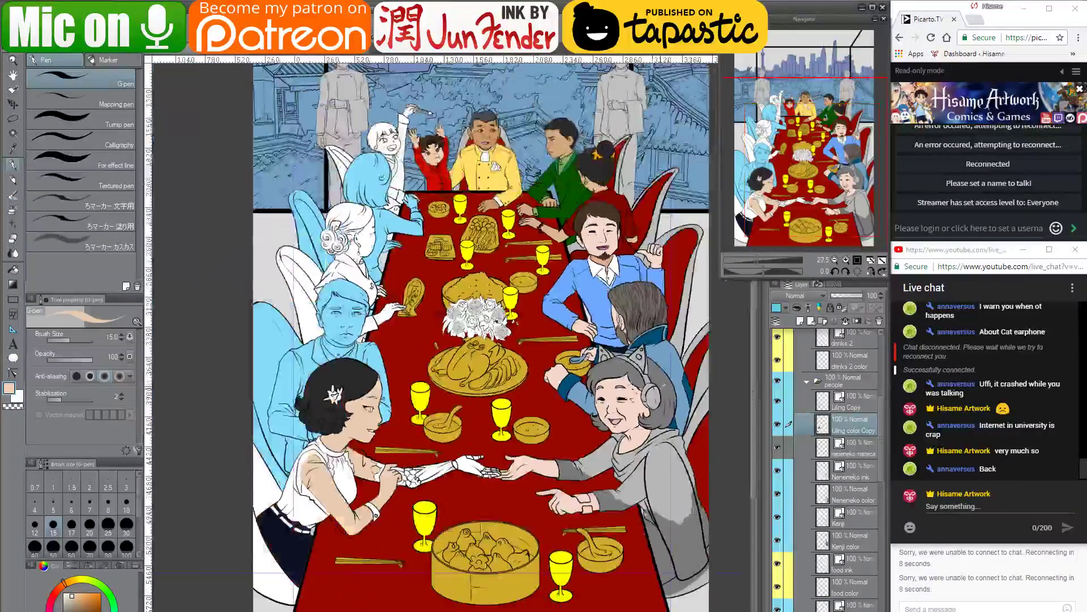
scroll(445, 376, up, 1)
drag(687, 379, 638, 402)
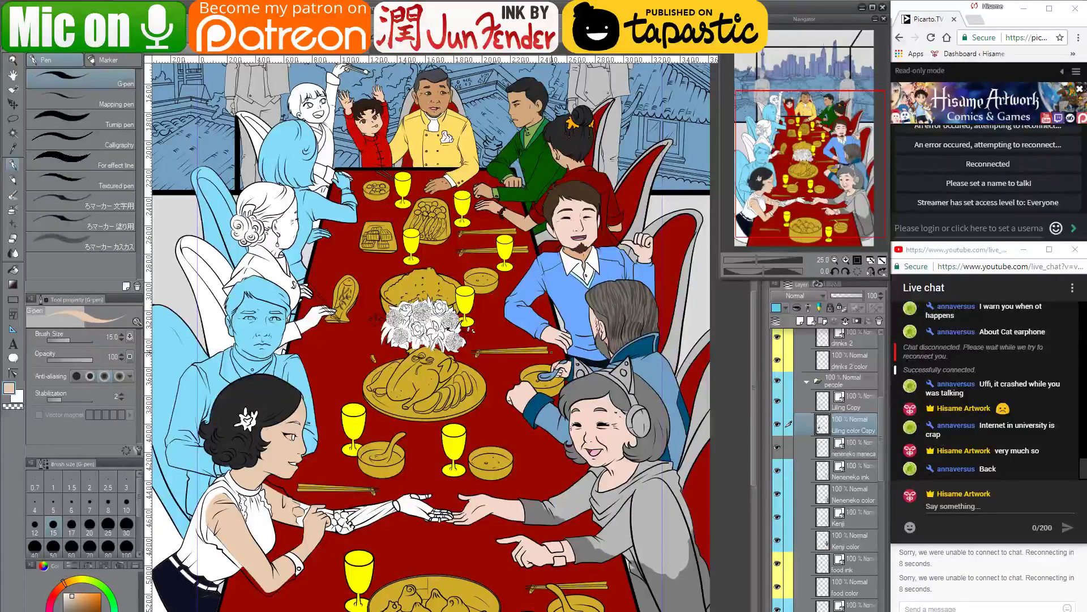
drag(492, 359, 509, 419)
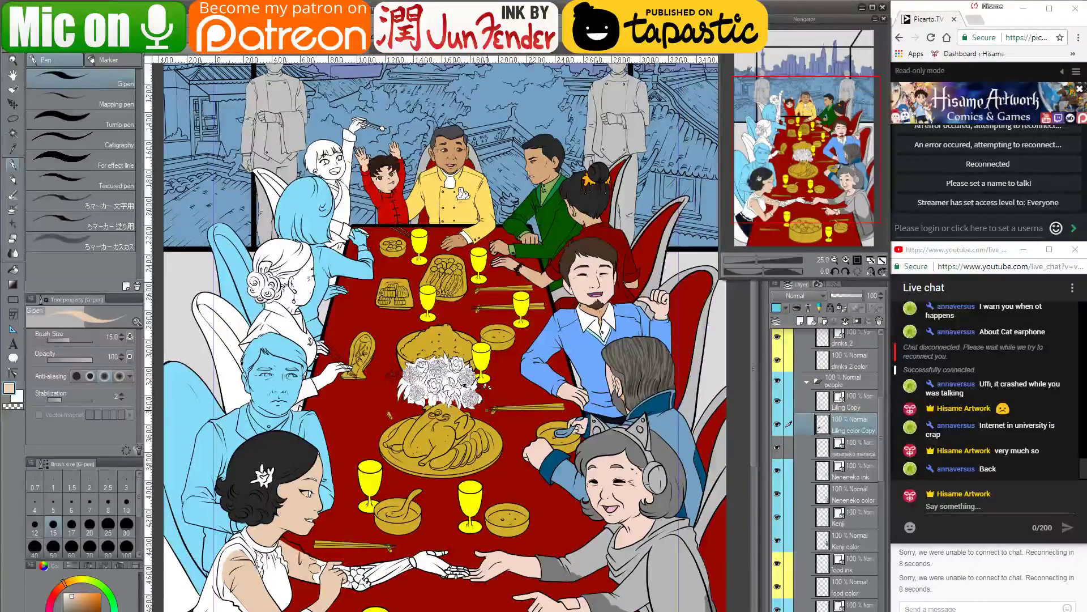
drag(445, 331, 477, 331)
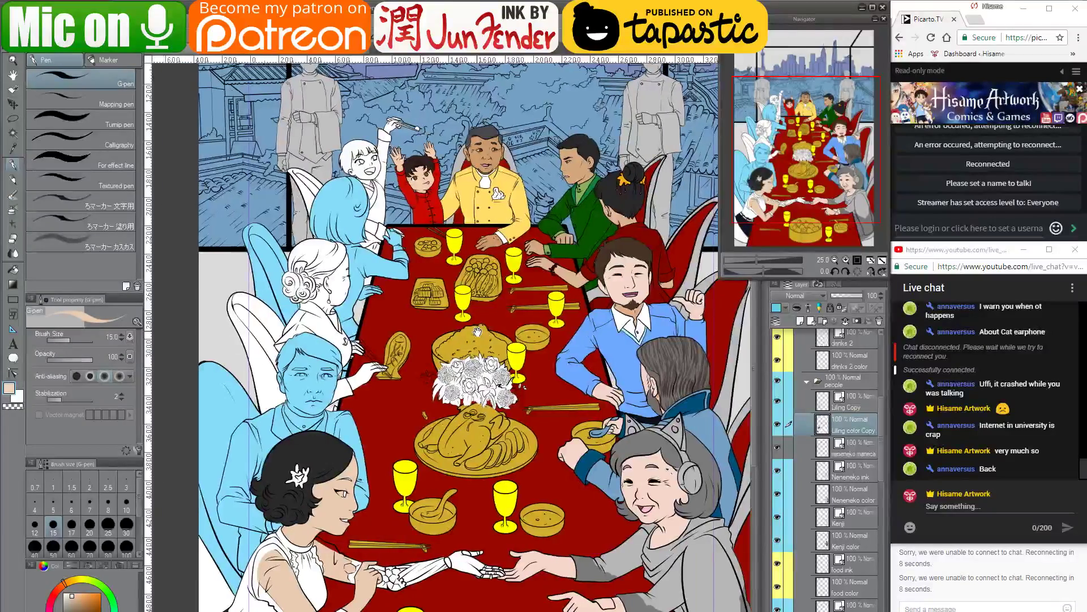
drag(440, 456, 465, 329)
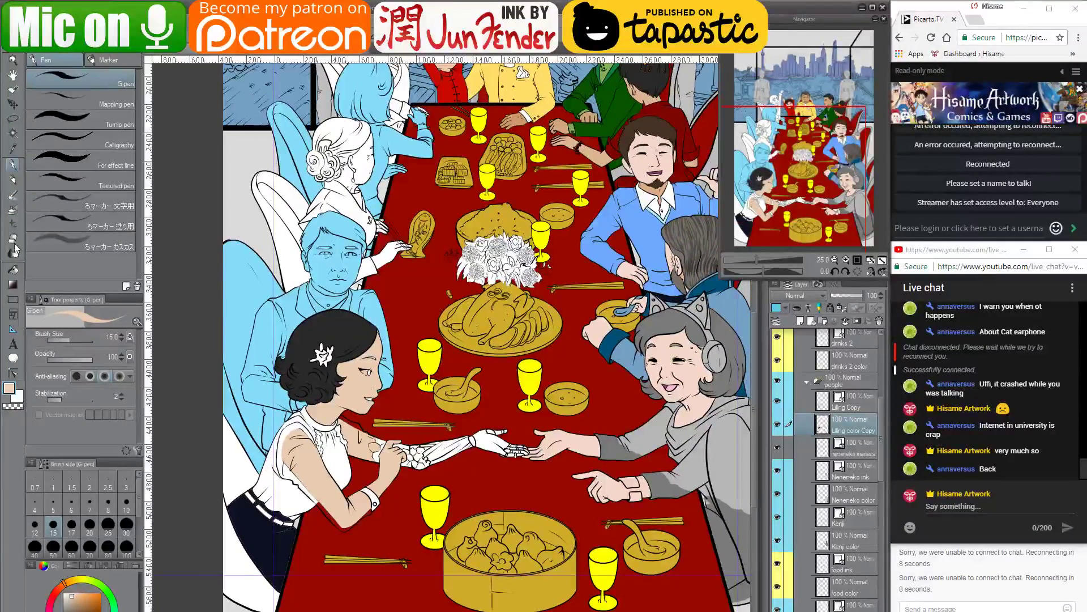
Sample the light grey beside the young woman, her skirt's navy and the tablecloth's red for use with the Fill tool
click(13, 269)
drag(682, 515, 629, 496)
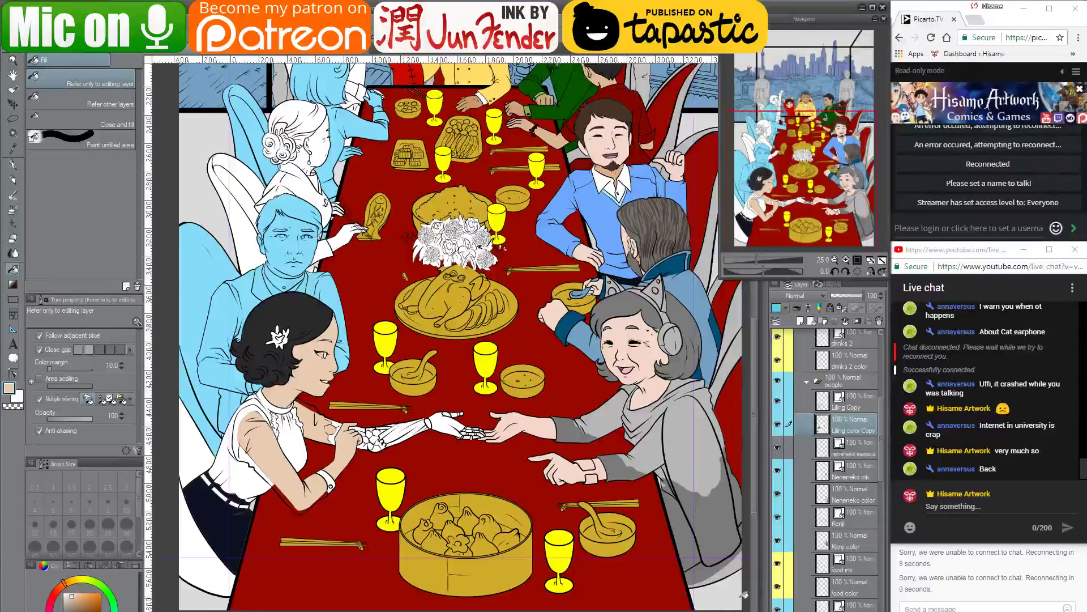
drag(281, 517, 393, 517)
click(308, 532)
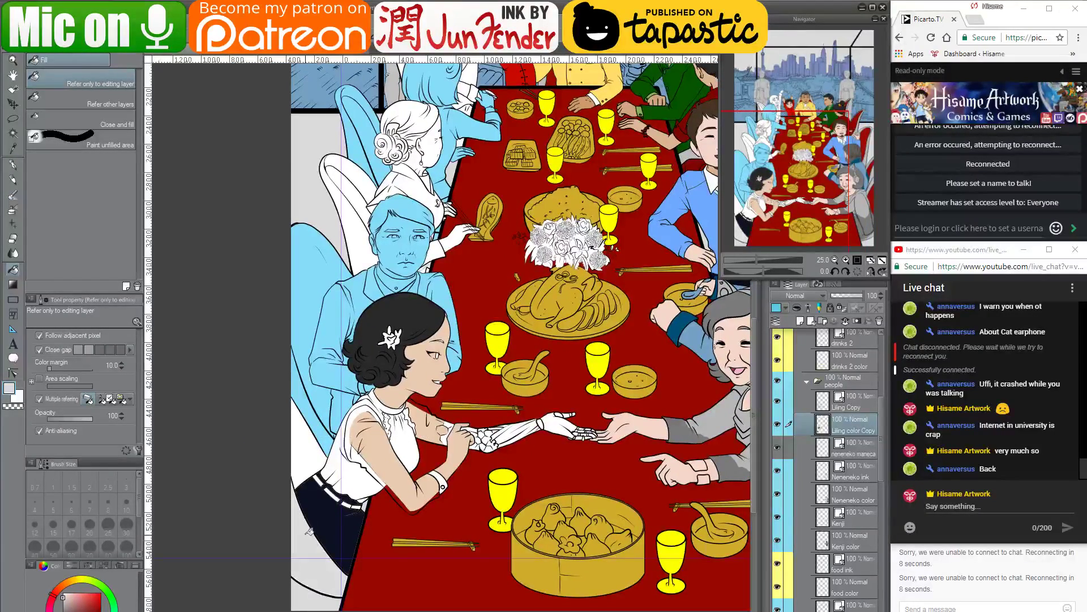
click(313, 454)
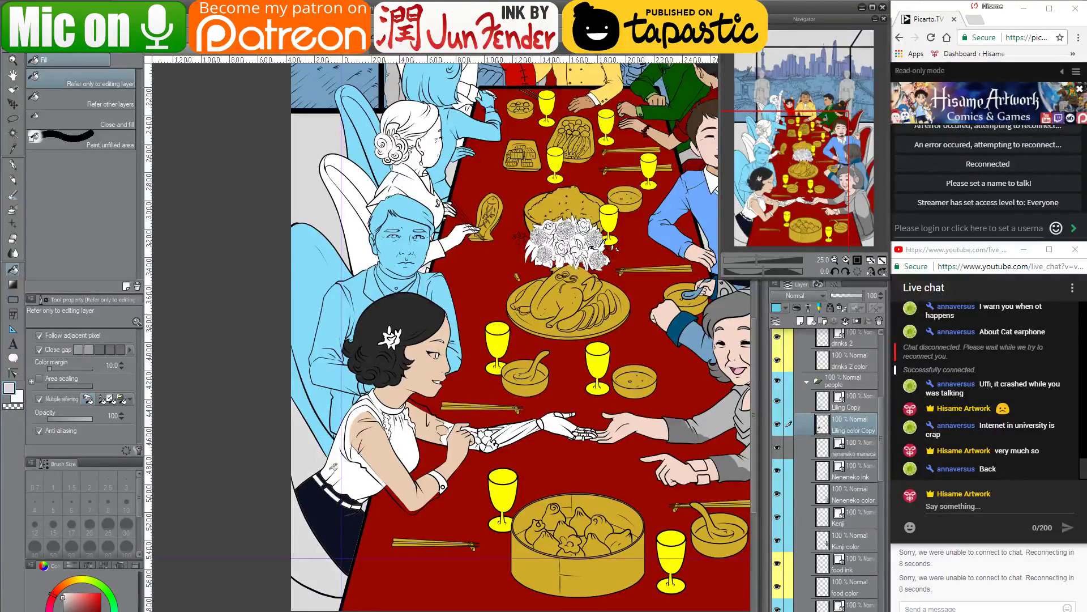
alt+click(333, 513)
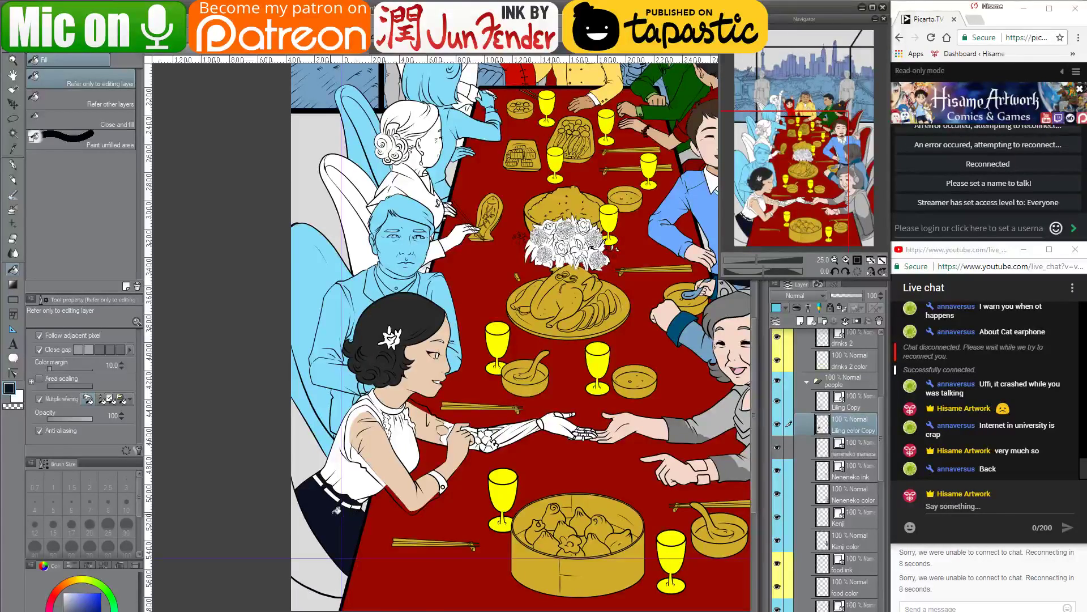
alt+click(390, 508)
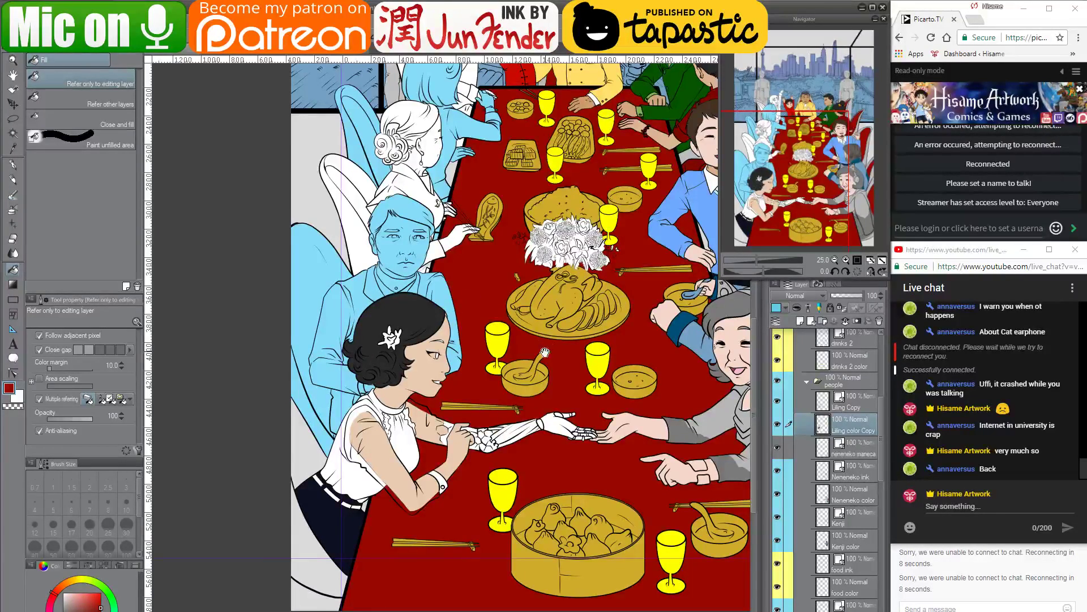
drag(545, 353, 434, 378)
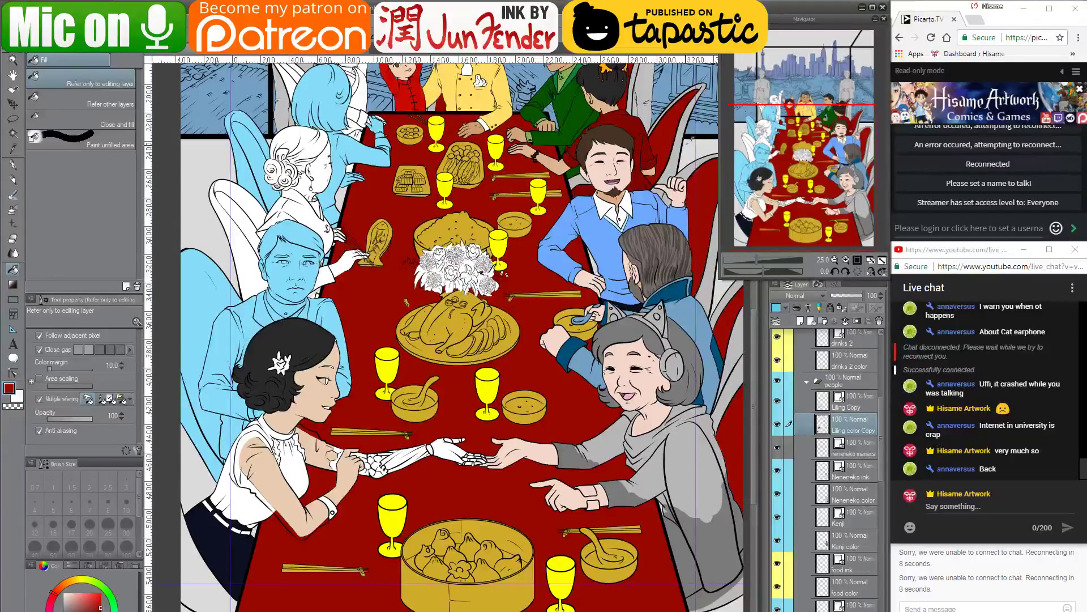
drag(265, 527, 384, 496)
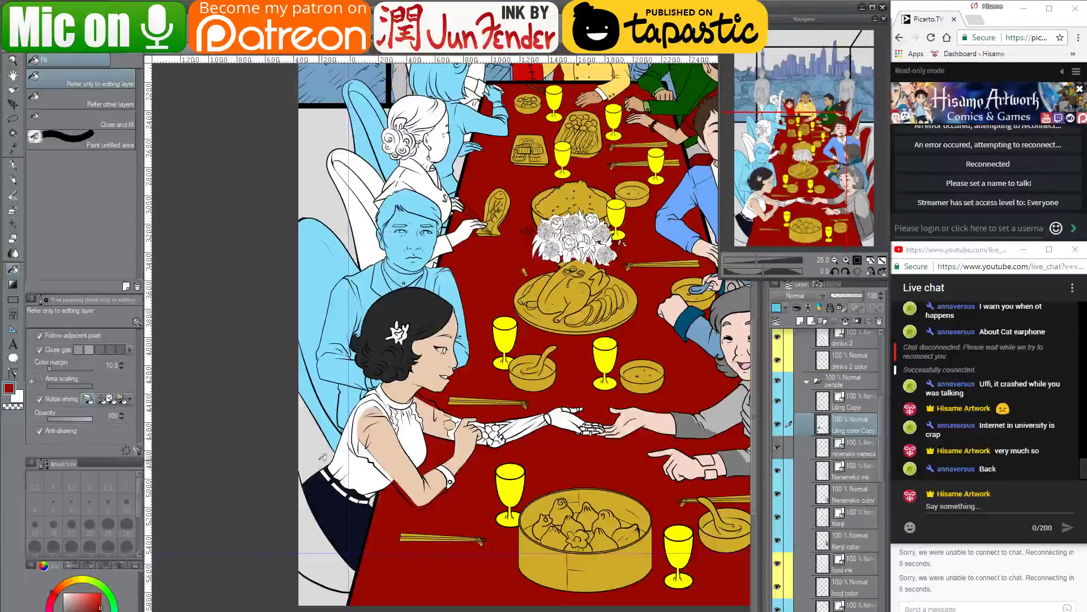
Ink a second chair-edge line behind the young woman's back down to her waist in sampled black with the G-pen on her ink layer
click(837, 403)
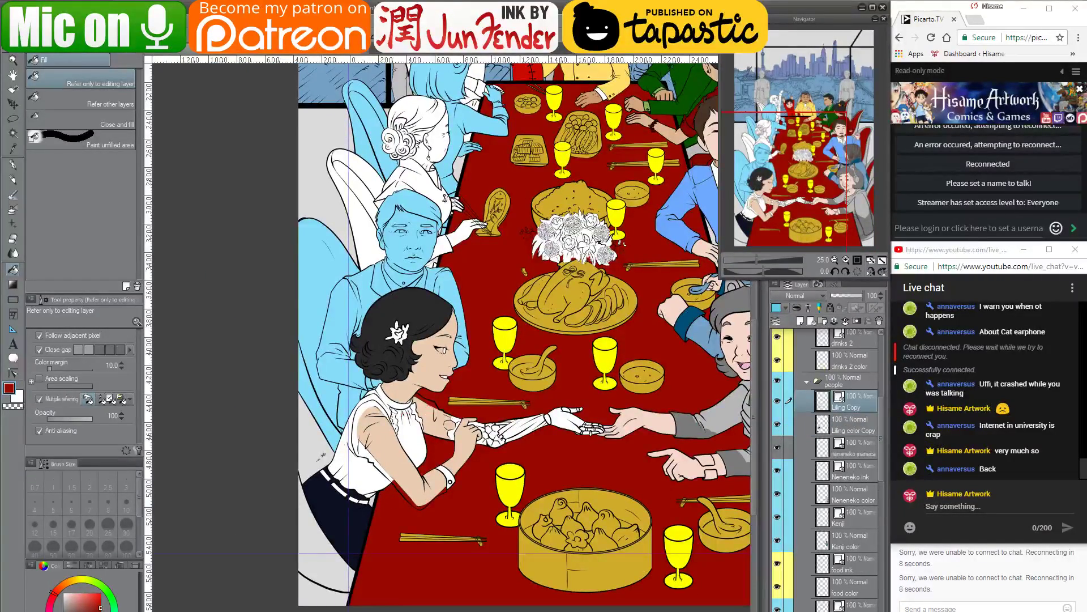
scroll(300, 490, up, 2)
scroll(304, 488, up, 4)
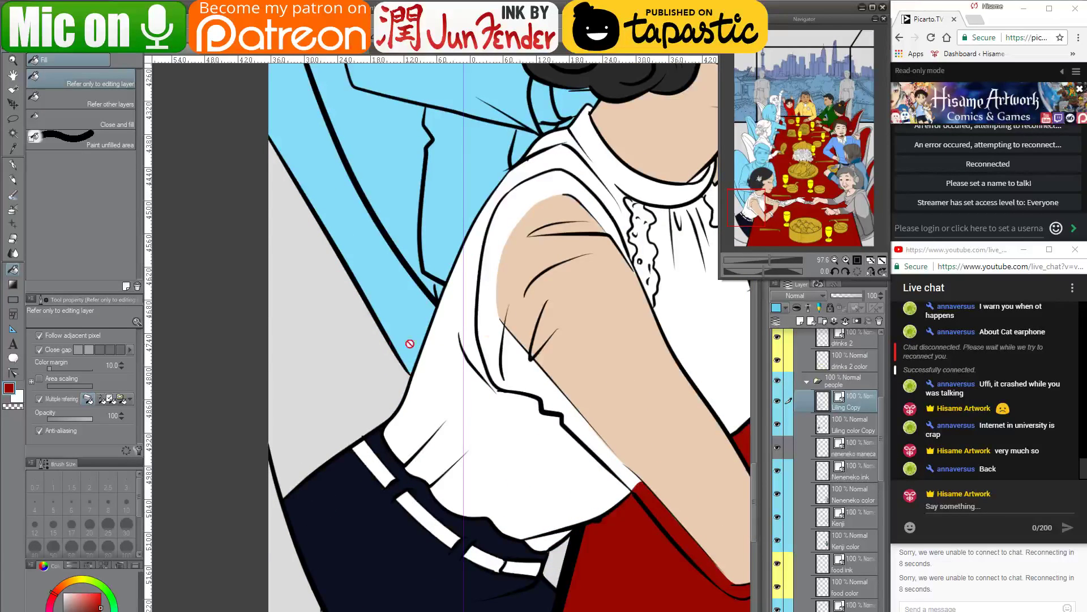
click(829, 428)
click(827, 404)
alt+click(378, 306)
key(p)
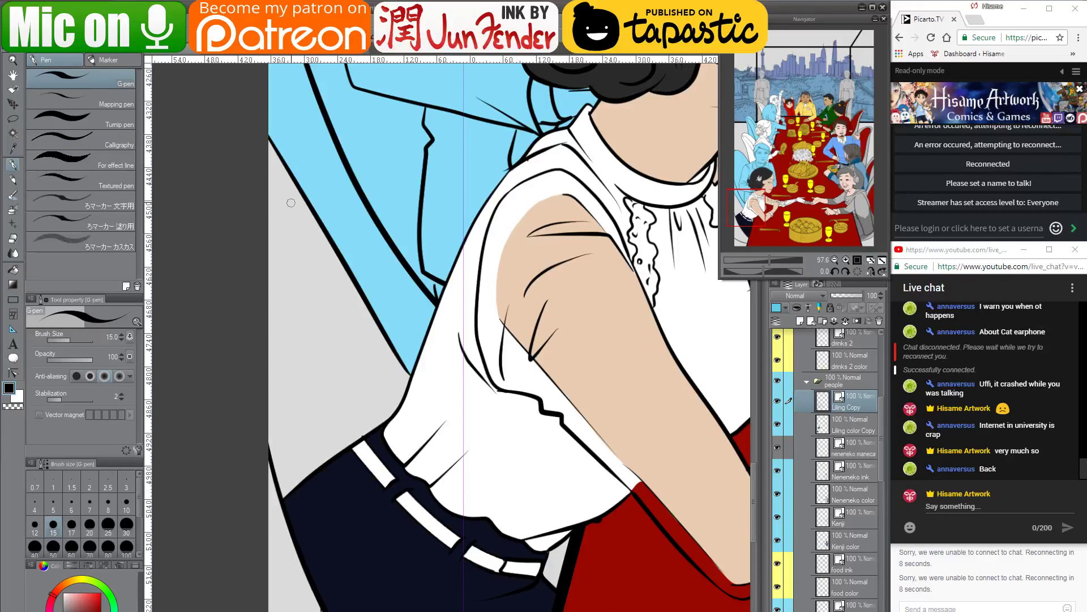
mouse_move(265, 183)
mouse_down()
mouse_move(406, 454)
mouse_move(398, 432)
mouse_up()
click(13, 240)
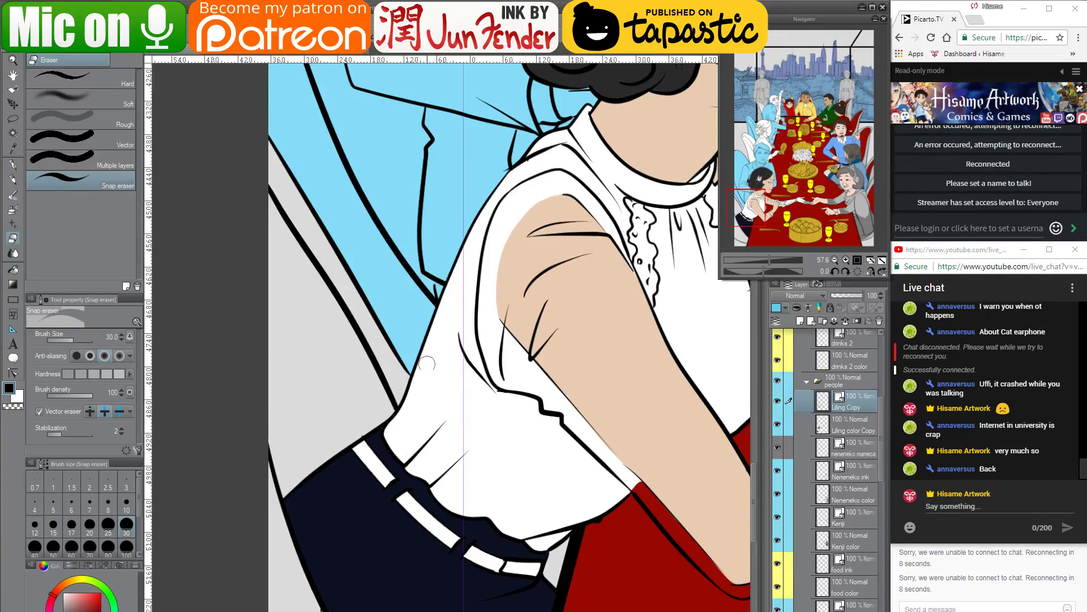
scroll(374, 451, down, 6)
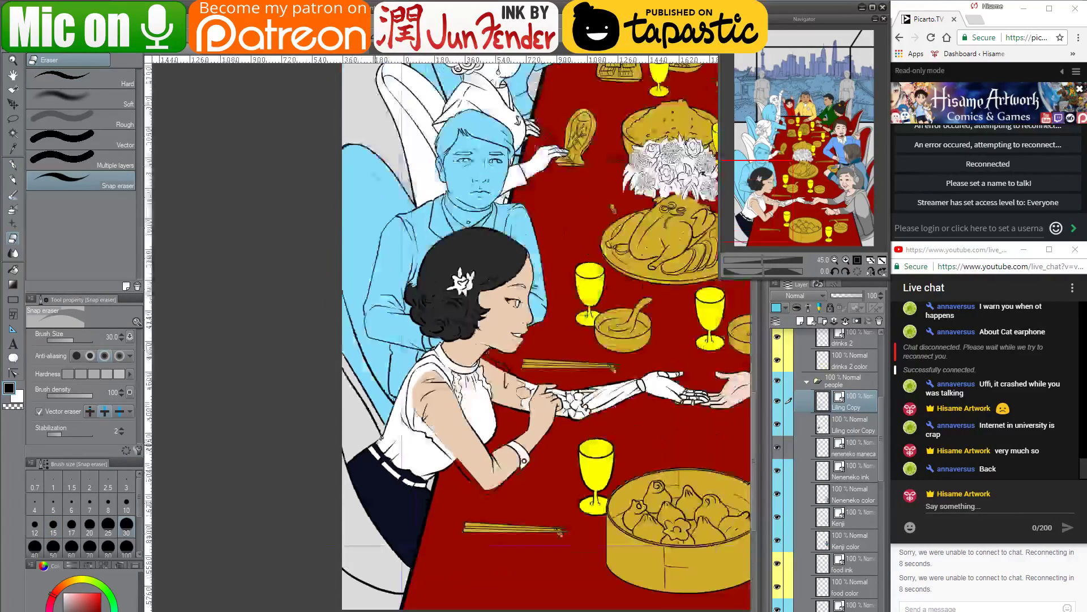
Try filling the chair area beside the young woman's waist with the tablecloth red on her colour layer
drag(741, 445, 651, 463)
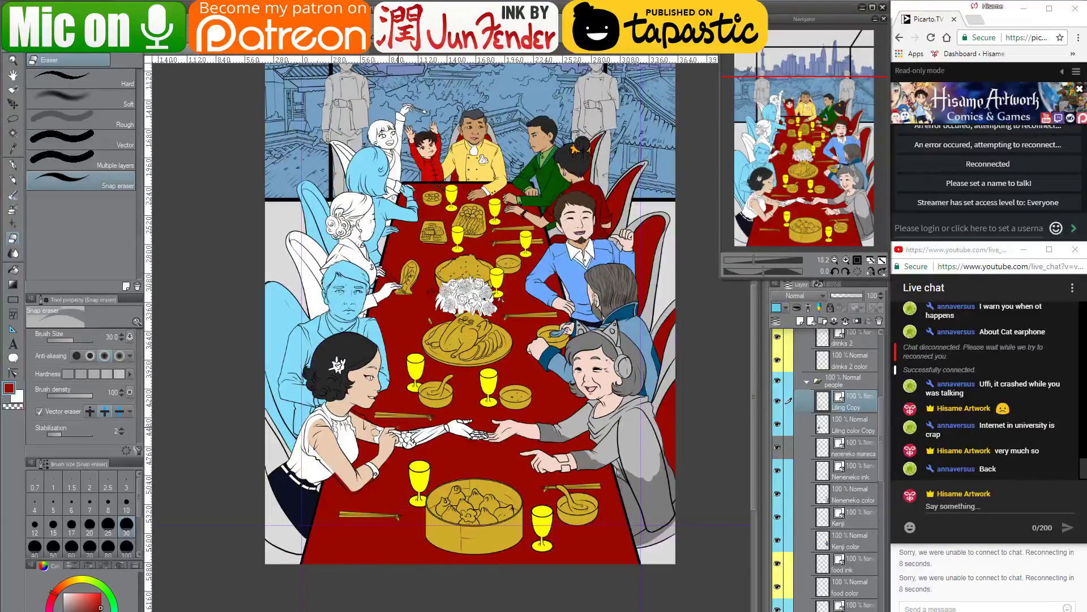
click(13, 271)
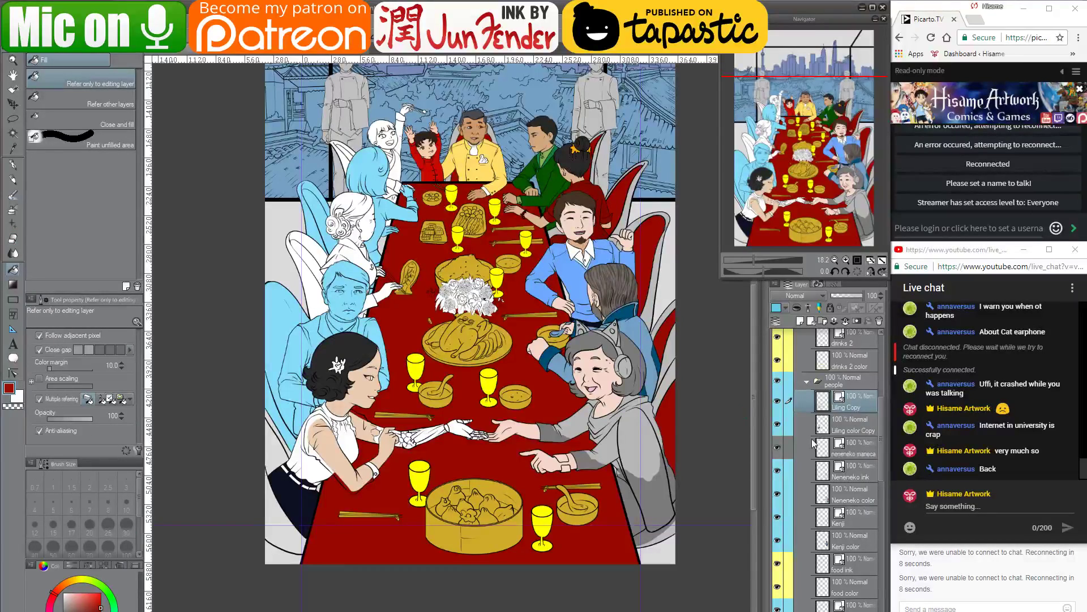
click(841, 429)
click(275, 451)
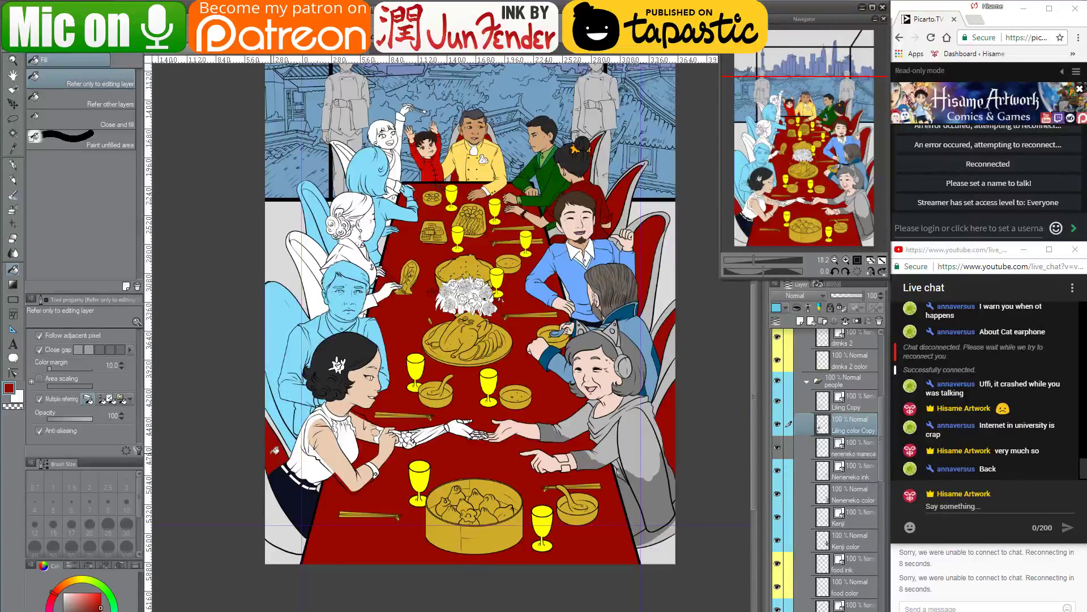
scroll(343, 446, up, 2)
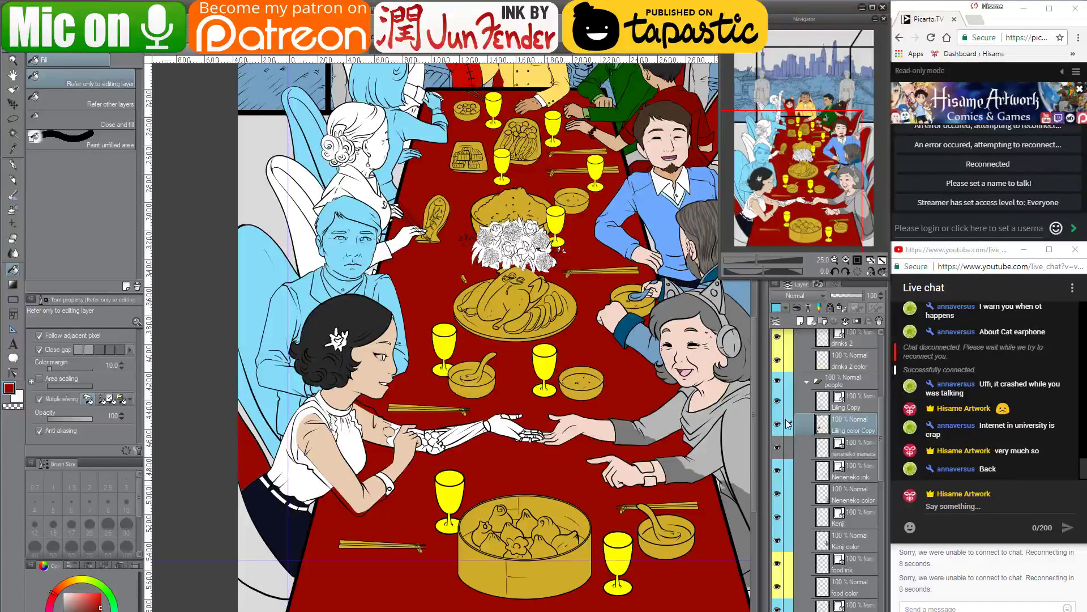
Hide the young woman's ink and colour layers and sample the grey of the older woman's chair on the older woman's colour layer
drag(780, 424, 777, 402)
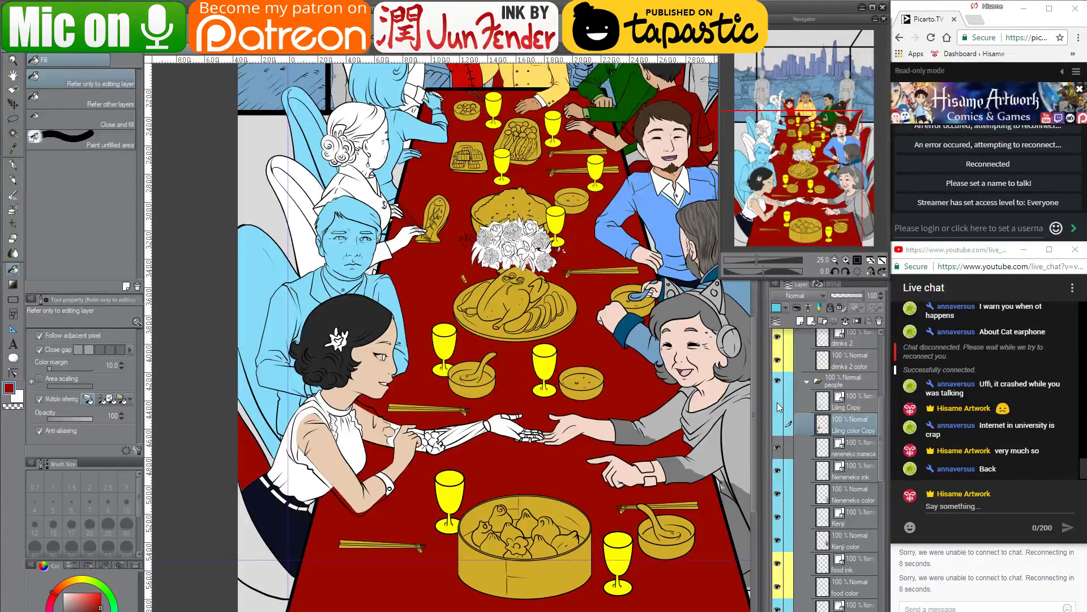
click(828, 494)
drag(711, 492, 573, 446)
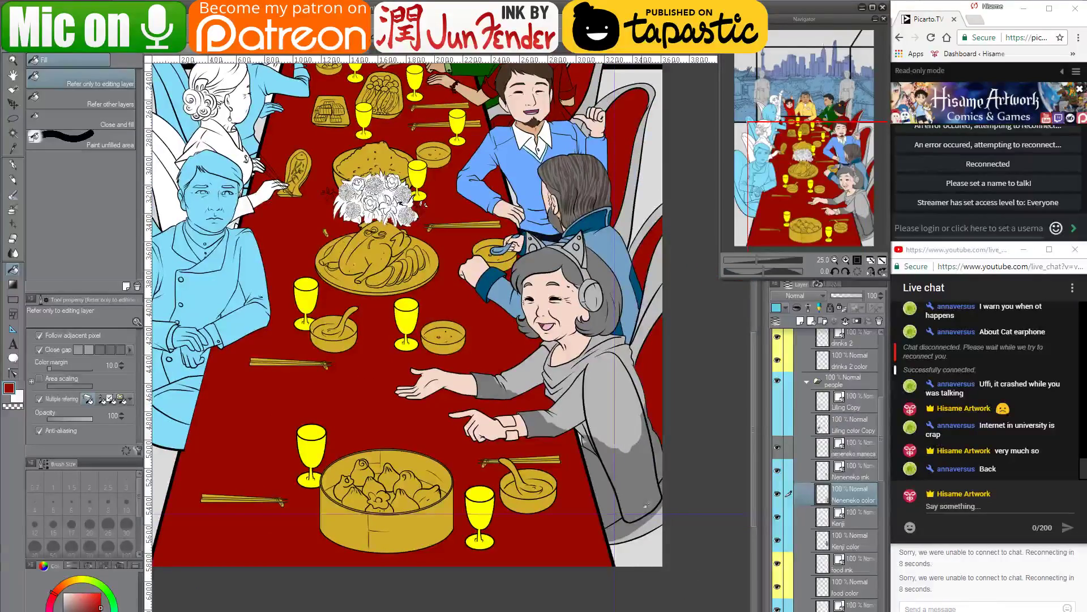
alt+click(650, 519)
click(641, 521)
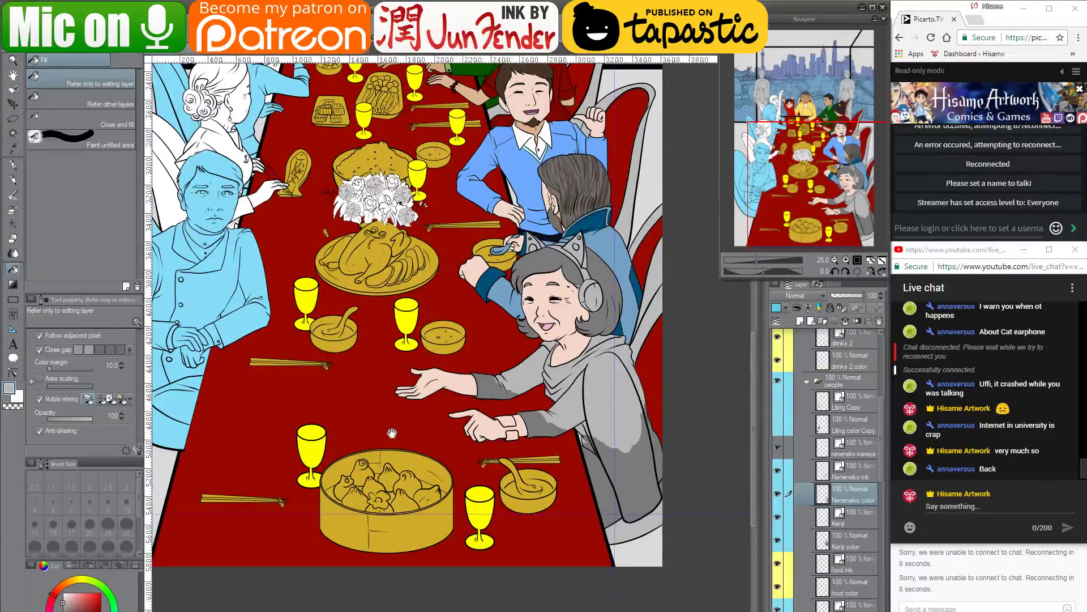
drag(392, 433, 542, 488)
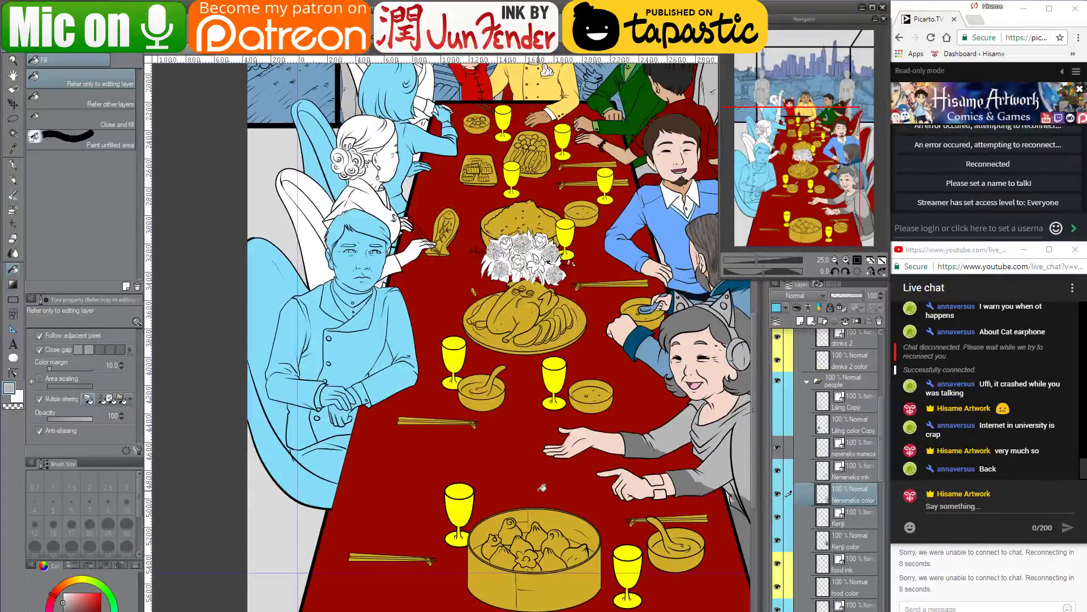
drag(680, 543, 617, 529)
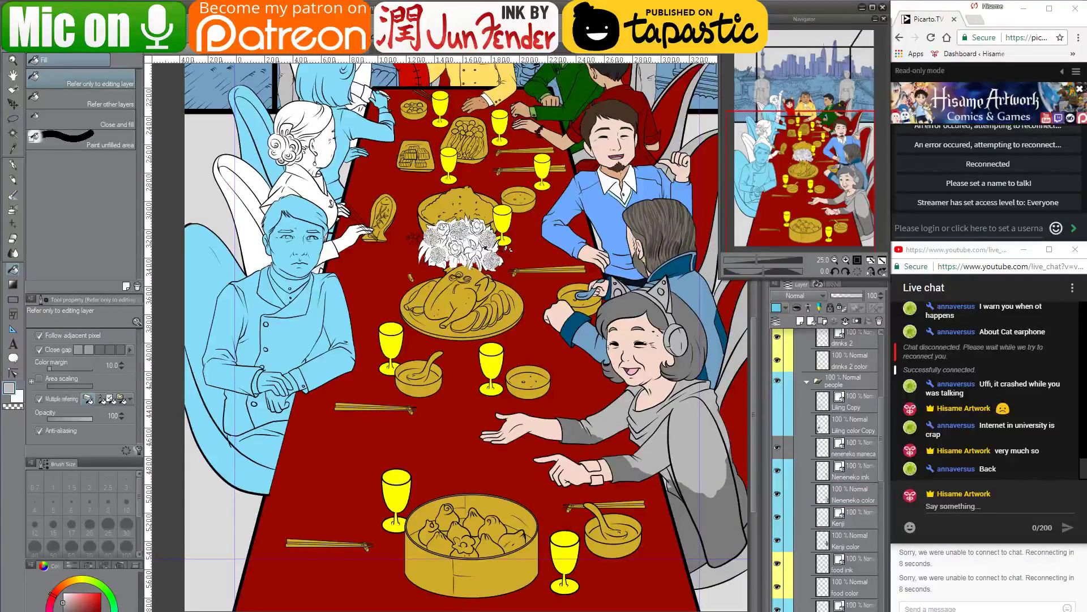
Clear the blue base from the gap between the seated man's arm and torso, then restore the selection of his silhouette
key(ctrl+shift+d)
drag(427, 298, 415, 445)
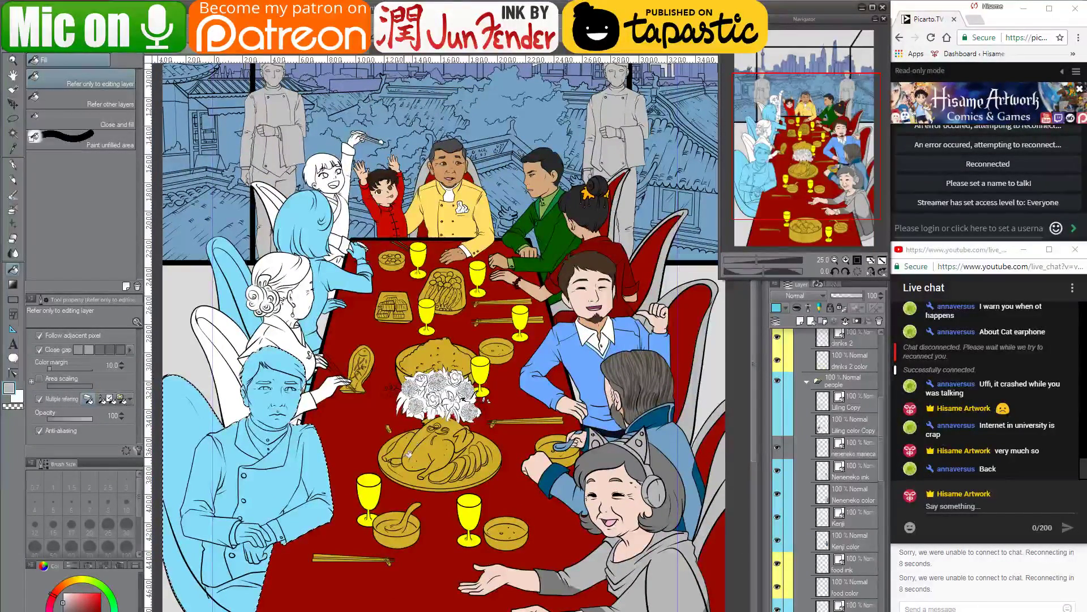
click(13, 134)
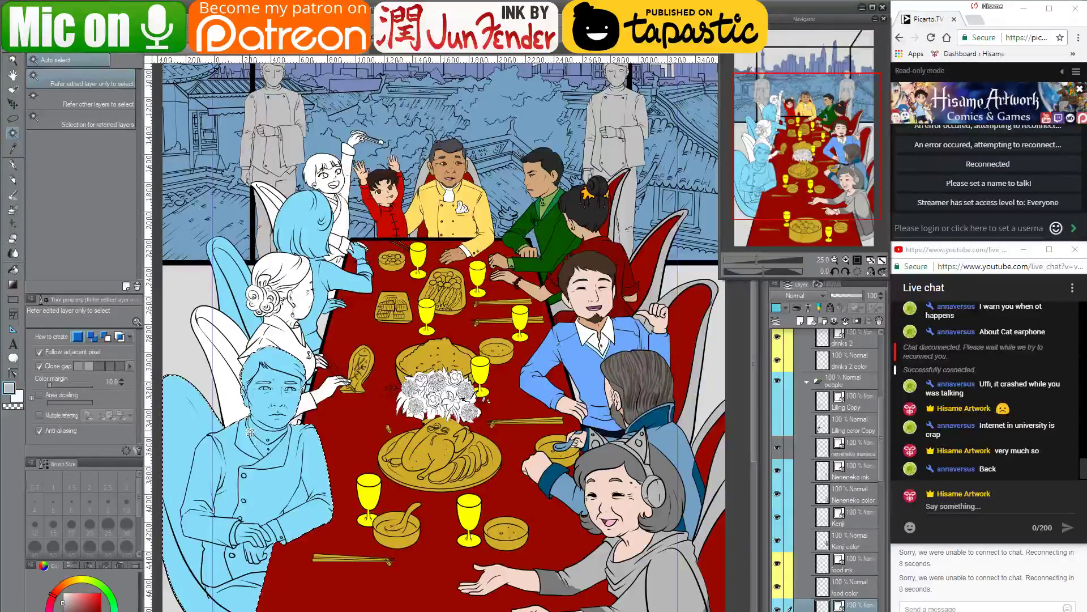
click(301, 499)
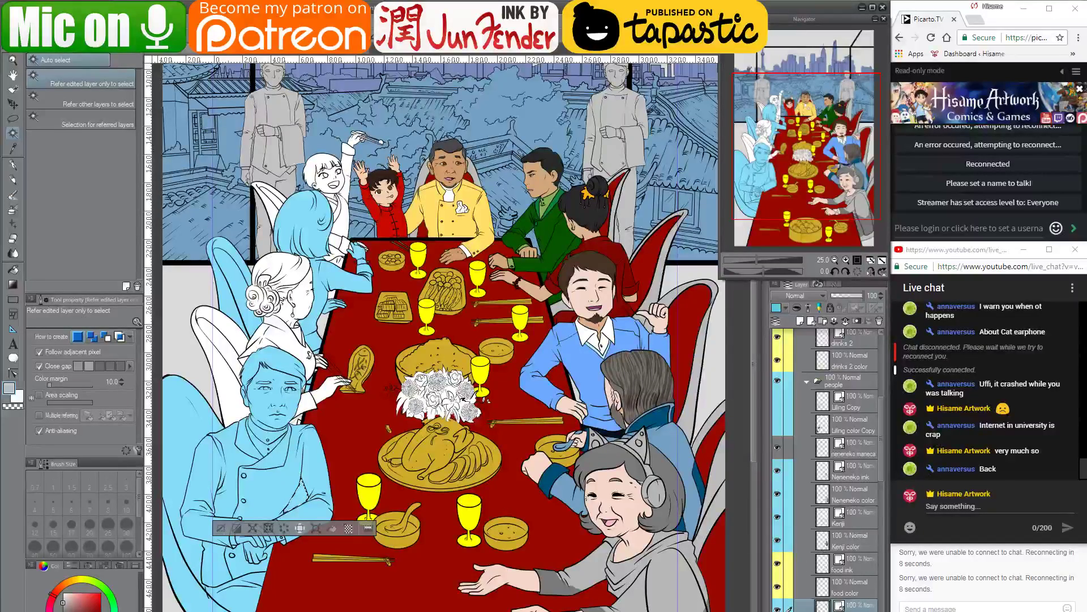
click(831, 611)
key(Delete)
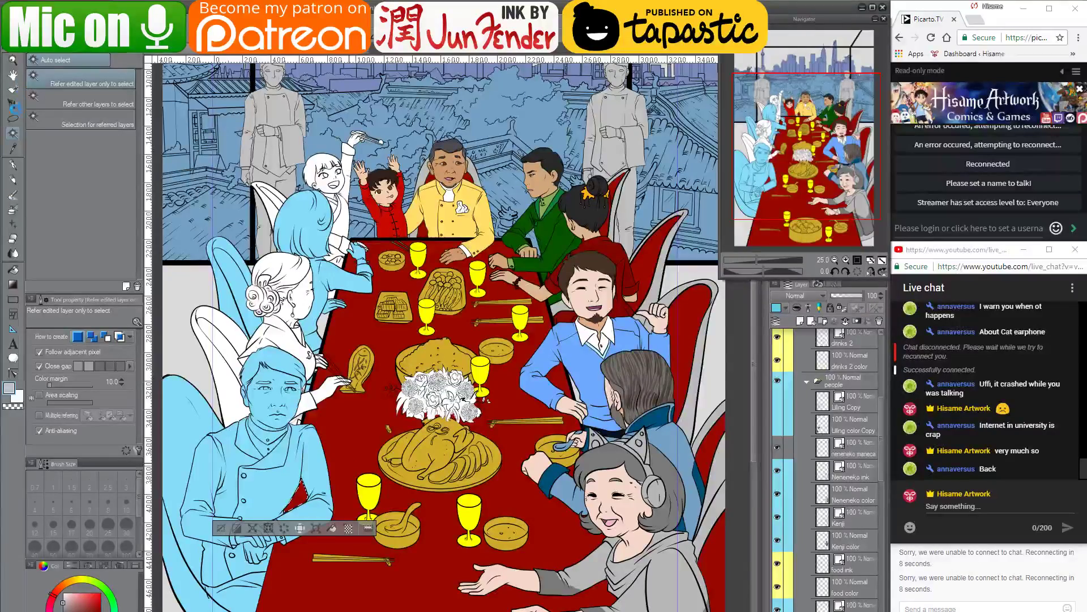
key(k)
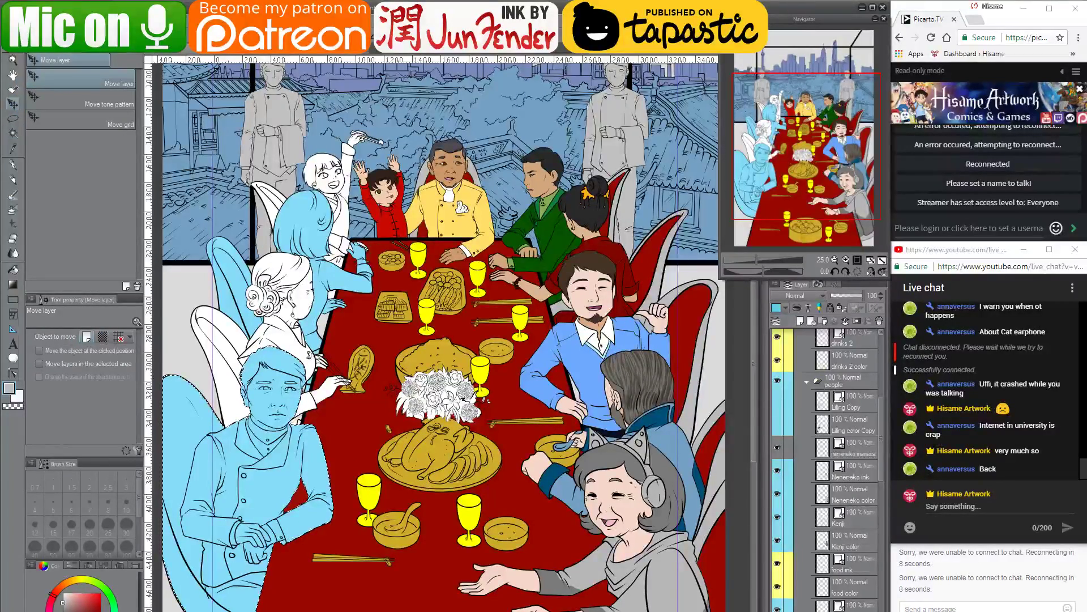
Fill the lower outer rim of the seated man's chair with the sampled light grey
drag(358, 495, 443, 451)
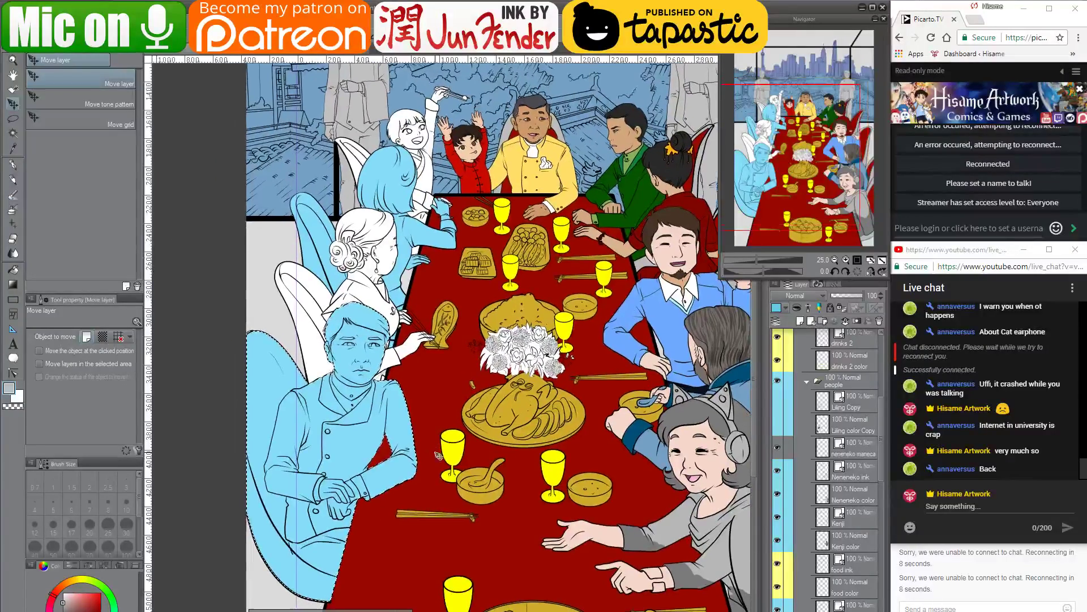
scroll(320, 557, up, 1)
scroll(315, 562, up, 2)
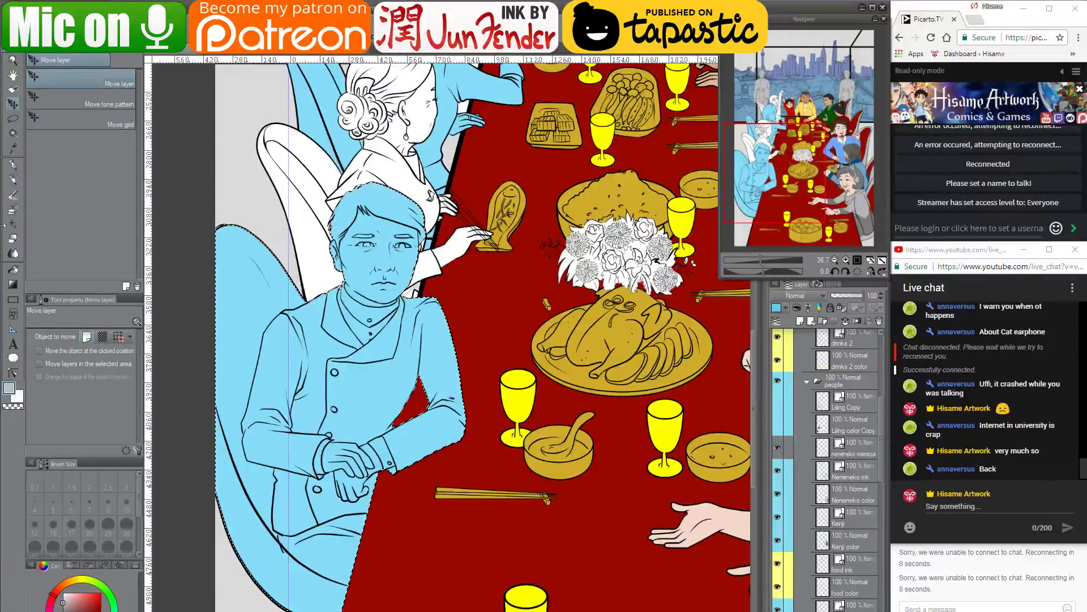
key(g)
drag(611, 461, 281, 386)
drag(233, 356, 618, 414)
click(279, 509)
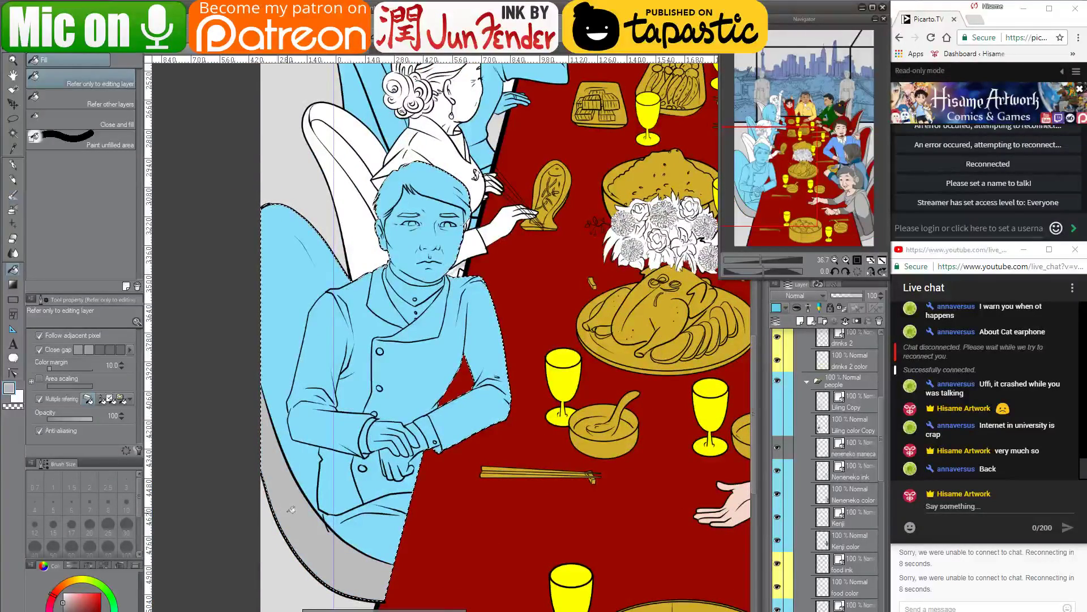
Fill the chair back behind the seated man's shoulder with the tablecloth red
scroll(277, 510, down, 1)
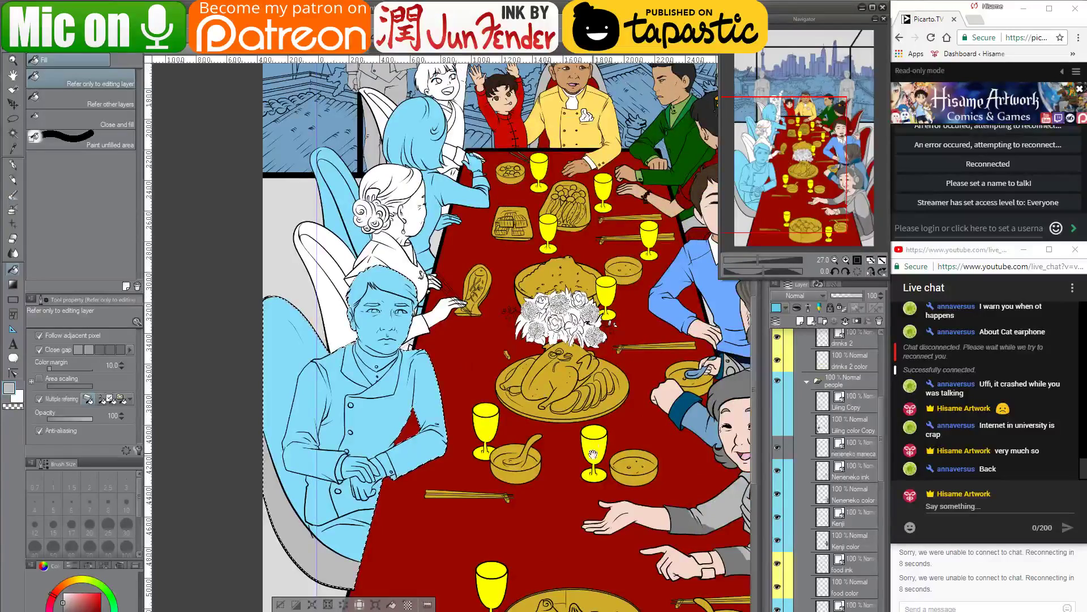
drag(593, 453, 480, 469)
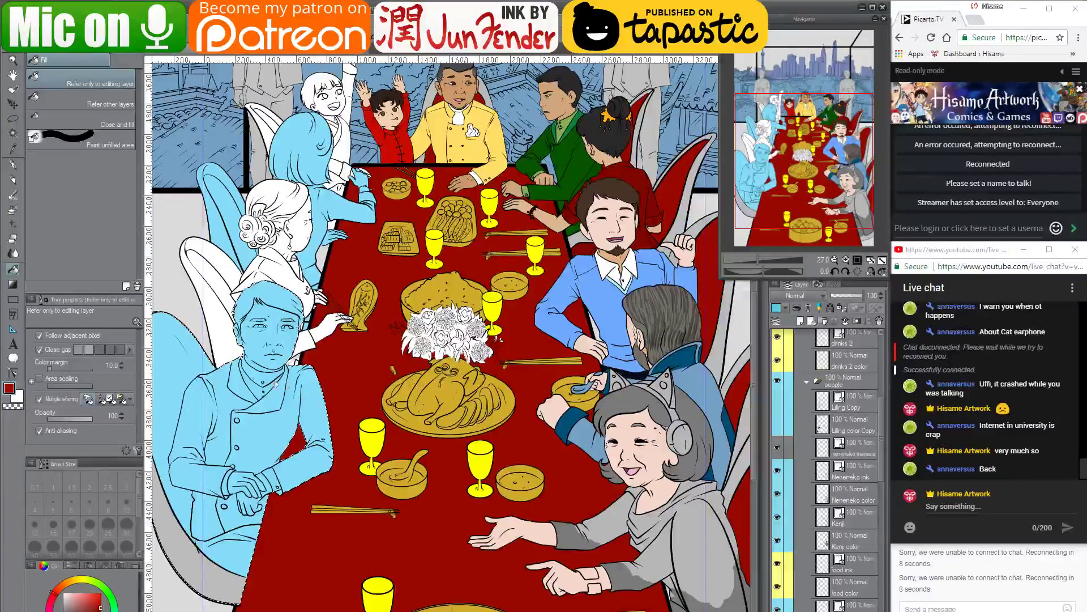
click(185, 367)
drag(185, 367, 333, 387)
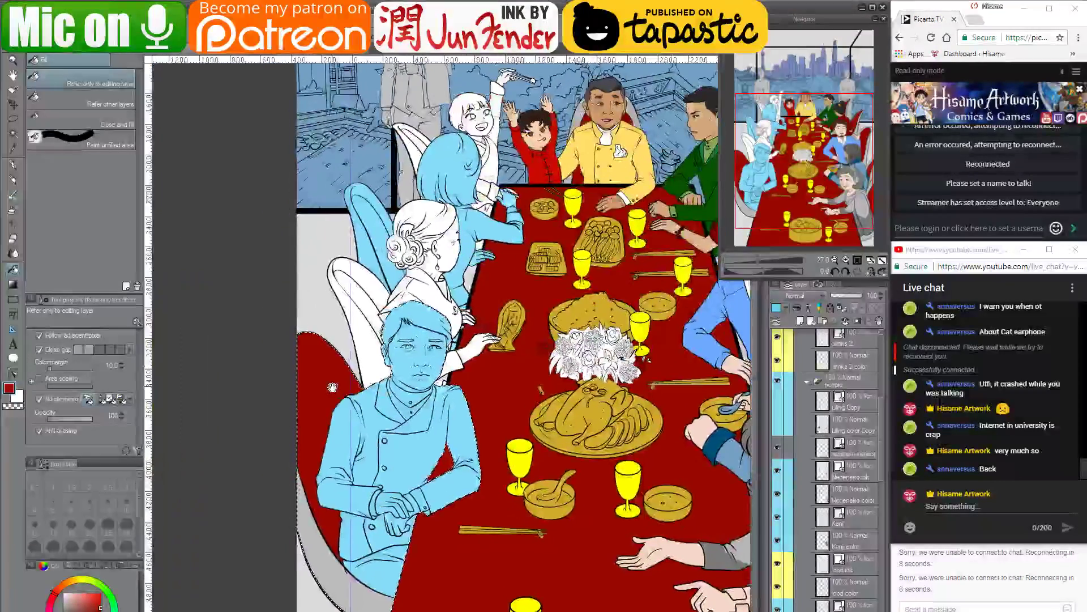
Paint a band of sampled grey just inside the upper curve of the man's chair with the G-pen at size 170
alt+click(307, 509)
scroll(319, 335, up, 8)
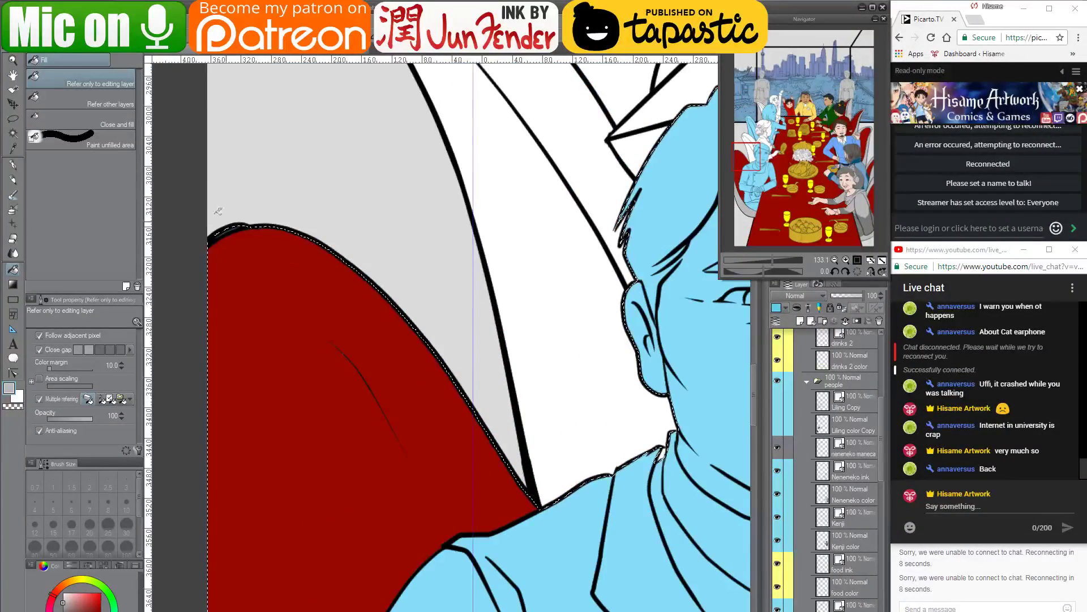
click(13, 164)
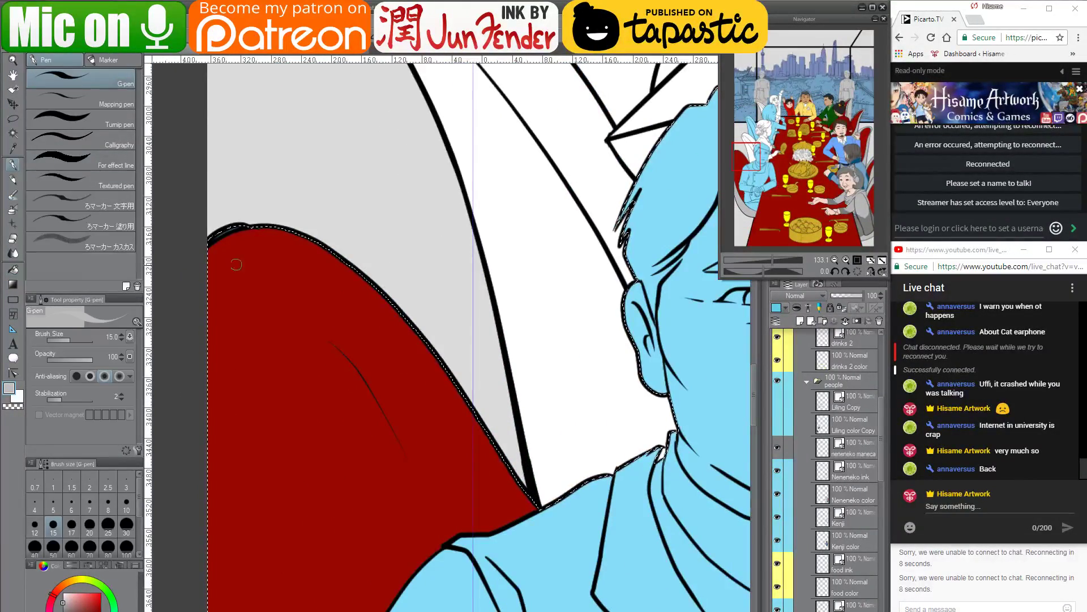
key(bracketright)
key(bracketright)
key(bracketright)
key(bracketright)
key(bracketright)
key(bracketright)
key(bracketright)
key(bracketright)
key(bracketright)
key(bracketright)
key(bracketright)
key(bracketright)
key(bracketright)
key(bracketright)
key(bracketright)
key(bracketright)
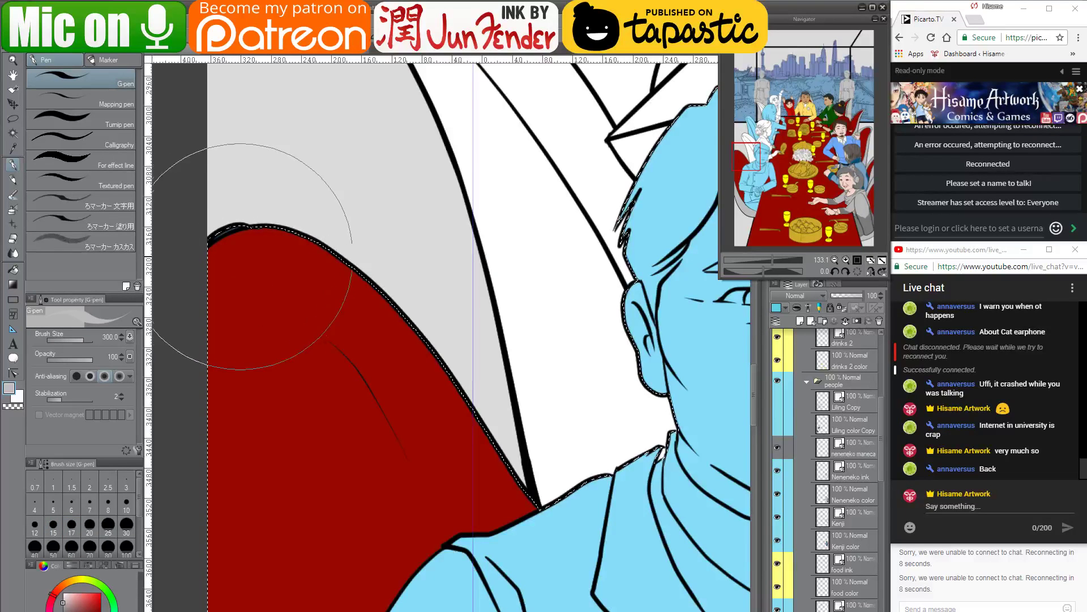
key(bracketleft)
key(bracketleft)
key(bracketleft)
mouse_move(212, 277)
mouse_down()
mouse_move(282, 252)
mouse_move(448, 326)
mouse_up()
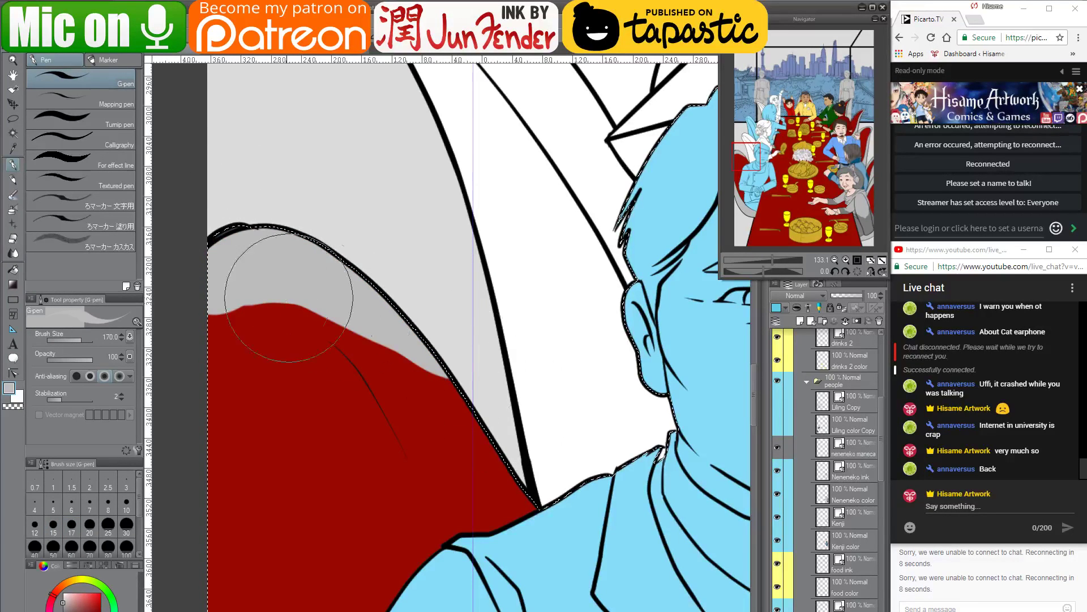
Extend the grey rim to the chair's inner contour line and down towards the man's shoulder with the G-pen at sizes 80 and 60
key(bracketleft)
key(bracketleft)
key(bracketleft)
key(bracketleft)
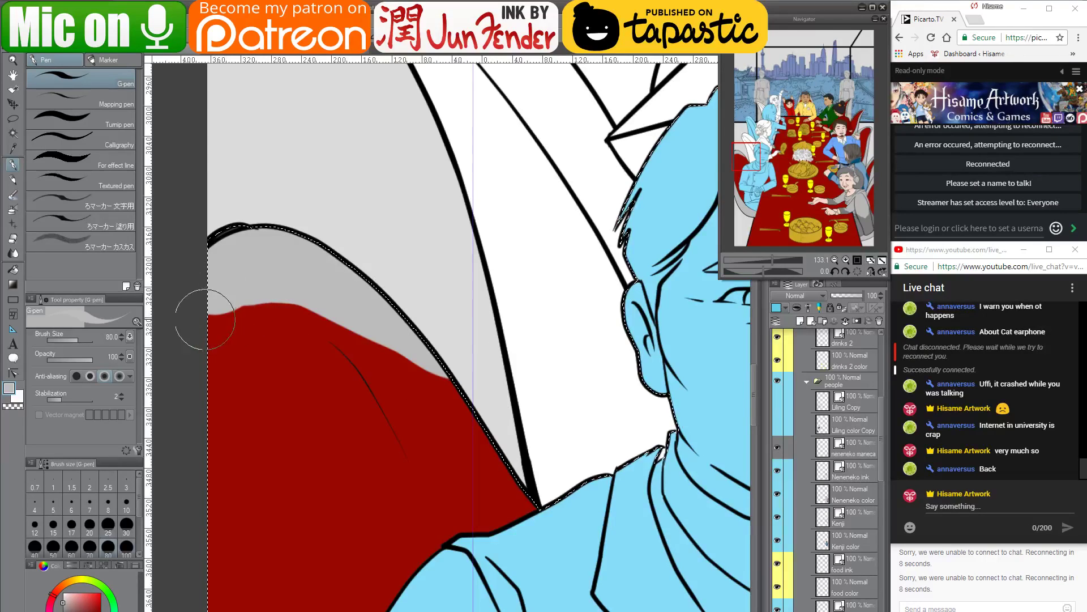
mouse_move(205, 319)
mouse_down()
mouse_move(241, 311)
mouse_move(332, 321)
mouse_move(441, 408)
mouse_up()
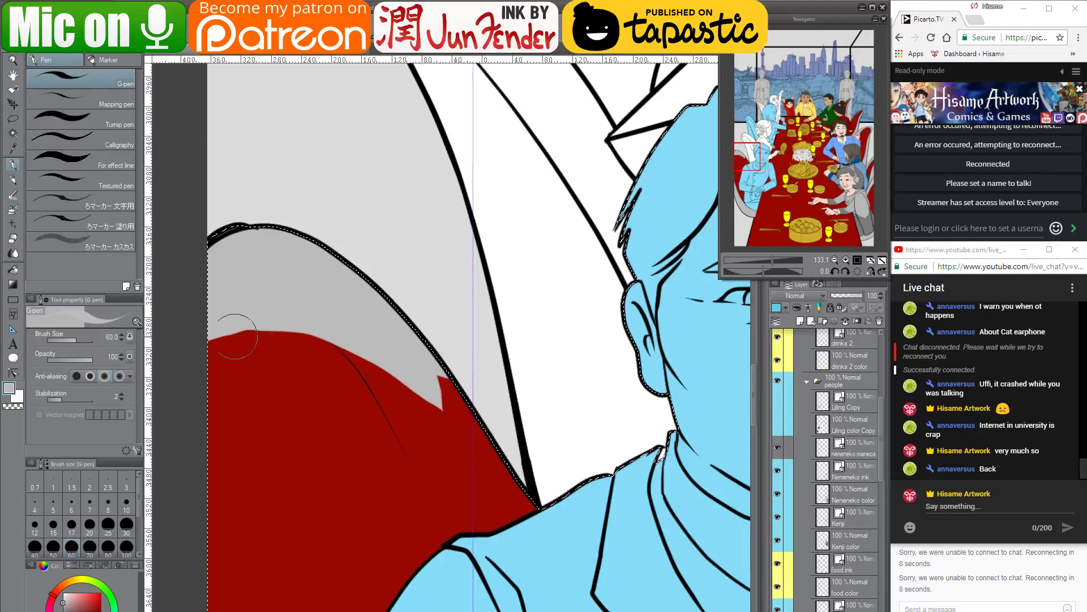
drag(191, 354, 428, 346)
mouse_move(190, 353)
mouse_down()
mouse_move(254, 311)
mouse_move(504, 462)
mouse_up()
mouse_move(350, 346)
mouse_down()
mouse_move(330, 331)
mouse_move(440, 494)
mouse_up()
drag(434, 471, 479, 569)
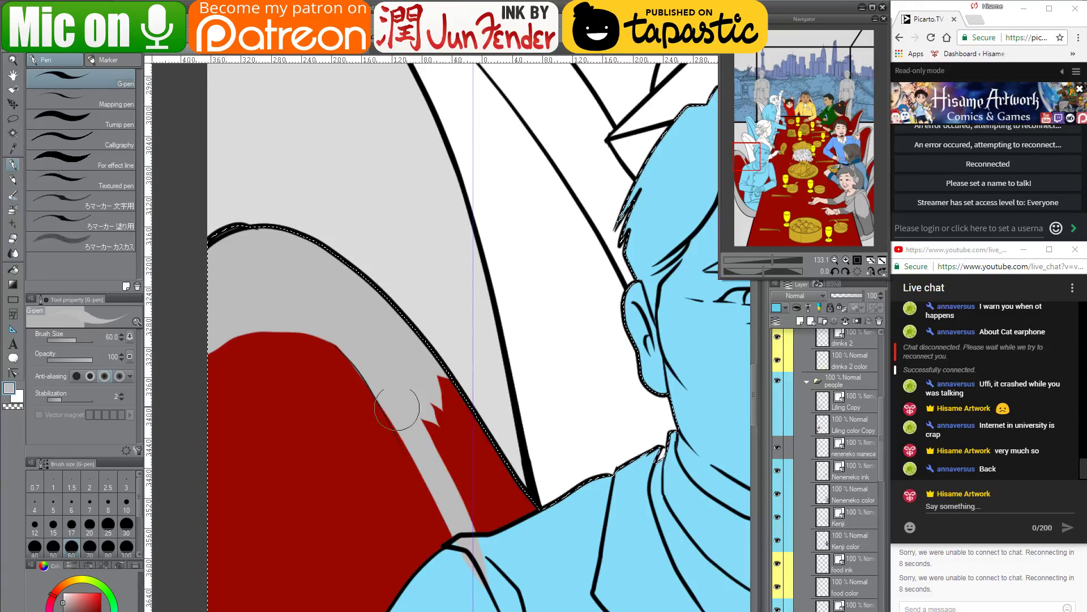
Paint the grey rim of the red chair back down its curve to the seated man's shoulder
mouse_move(409, 407)
mouse_down()
mouse_move(468, 547)
mouse_move(398, 385)
mouse_move(500, 552)
mouse_up()
mouse_move(443, 433)
mouse_down()
mouse_move(512, 501)
mouse_move(578, 541)
mouse_up()
drag(378, 378, 468, 561)
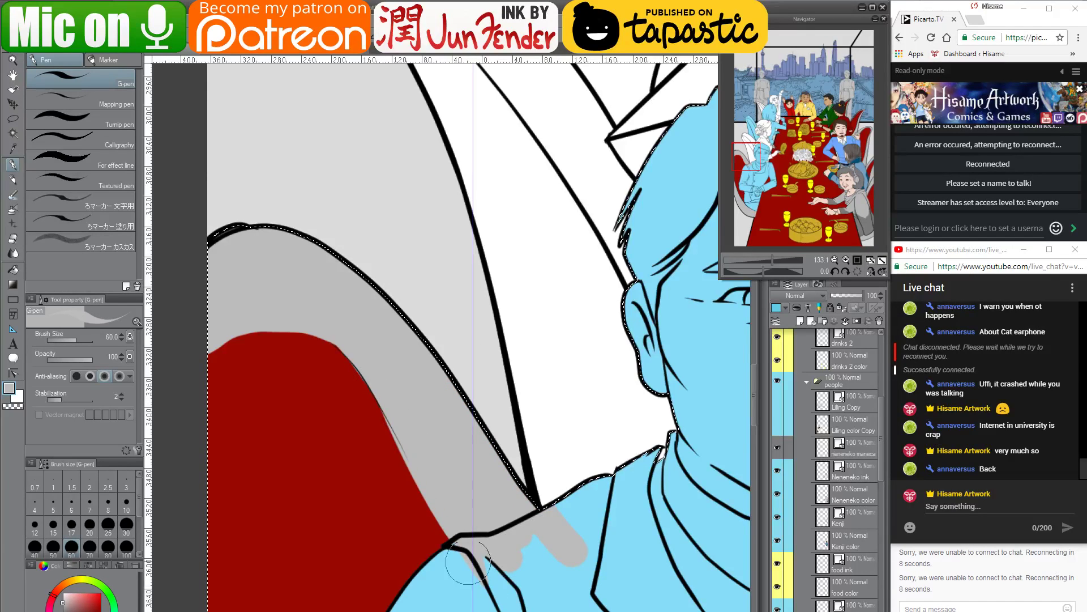
Sample the chair's dark red, reduce the brush size to 30 and clean up the cushion's edge along the grey rim
alt+click(338, 405)
key(bracketleft)
key(bracketleft)
key(bracketleft)
key(bracketleft)
key(bracketleft)
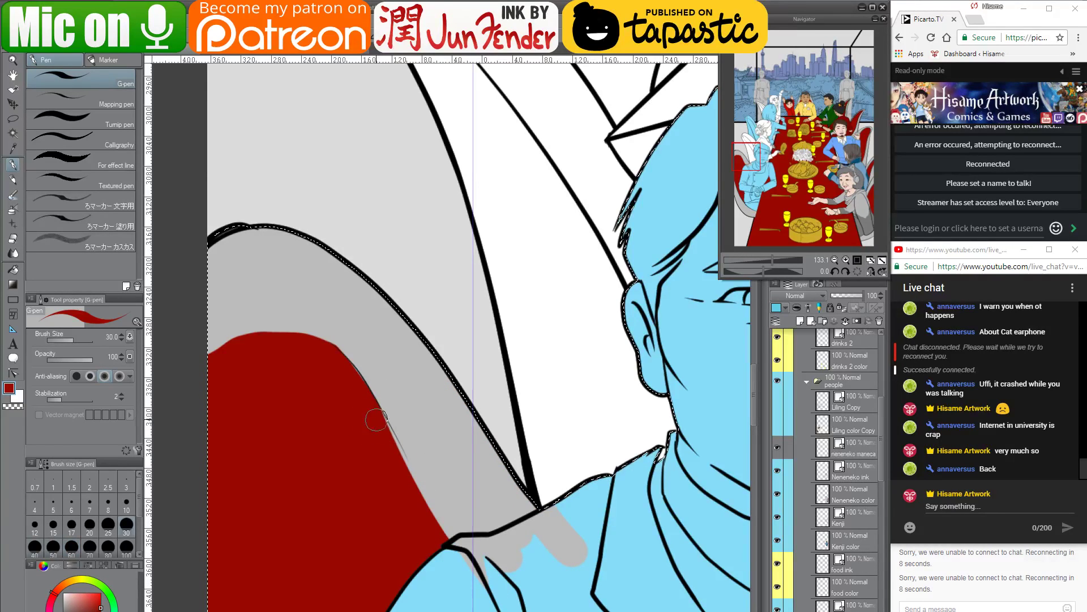
drag(442, 548, 481, 608)
key(ctrl+z)
drag(346, 367, 483, 611)
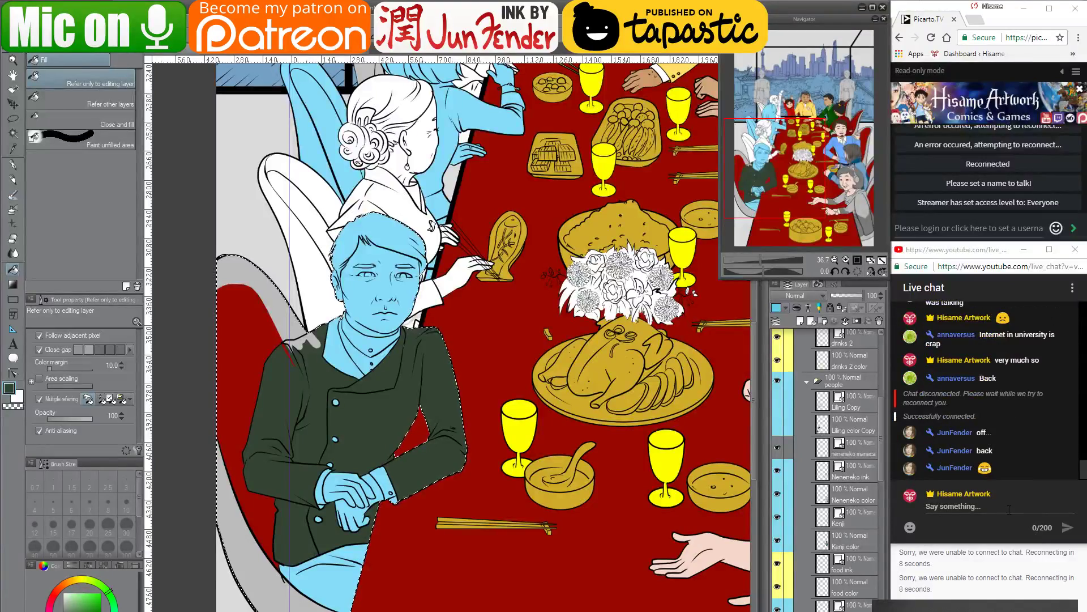
Switch to the YouTube live chat and send the message "crazy internet"
click(1009, 509)
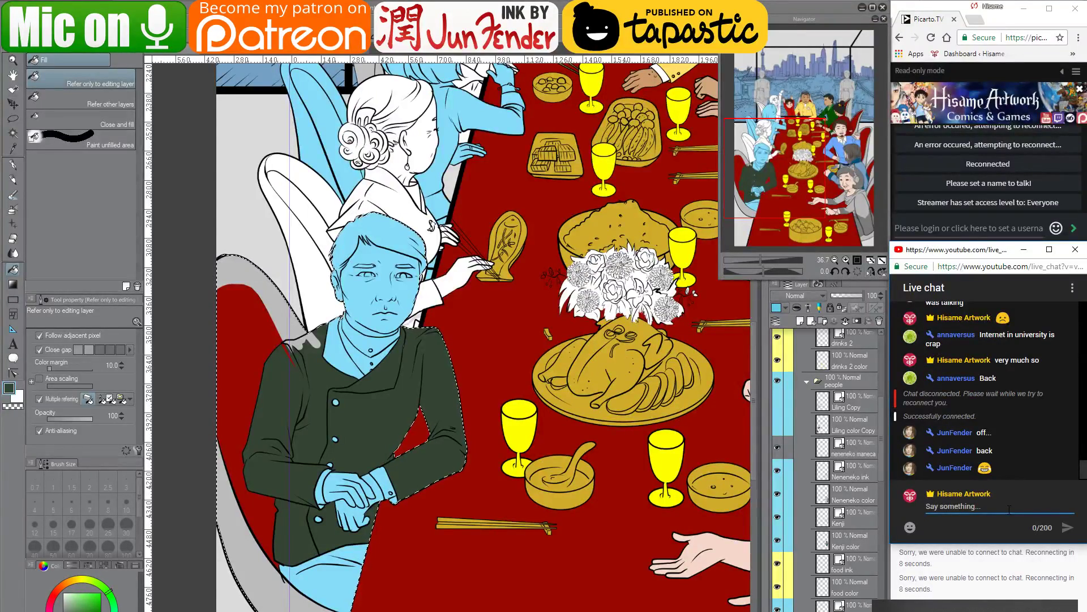
text(crazy internet)
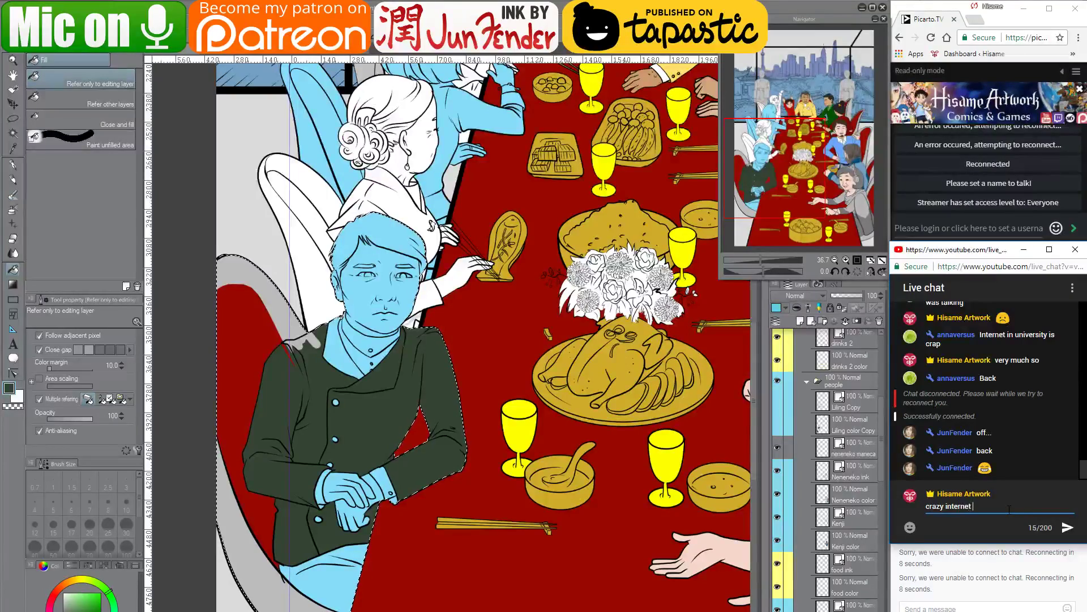
key(Return)
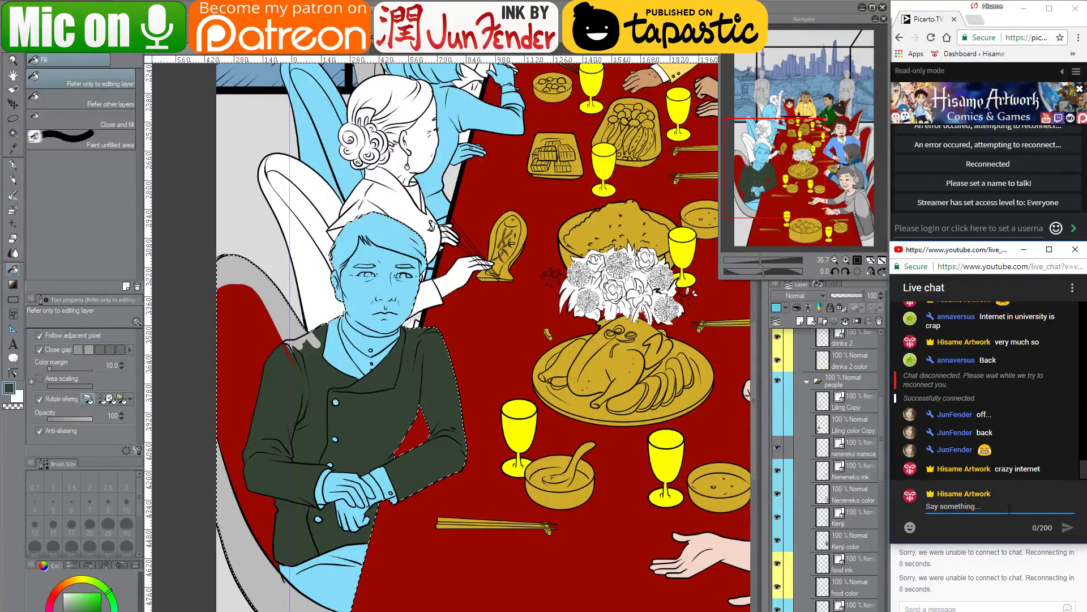
Send the chat message "it's like a chipmunk chewing the electric lines"
text(it's like)
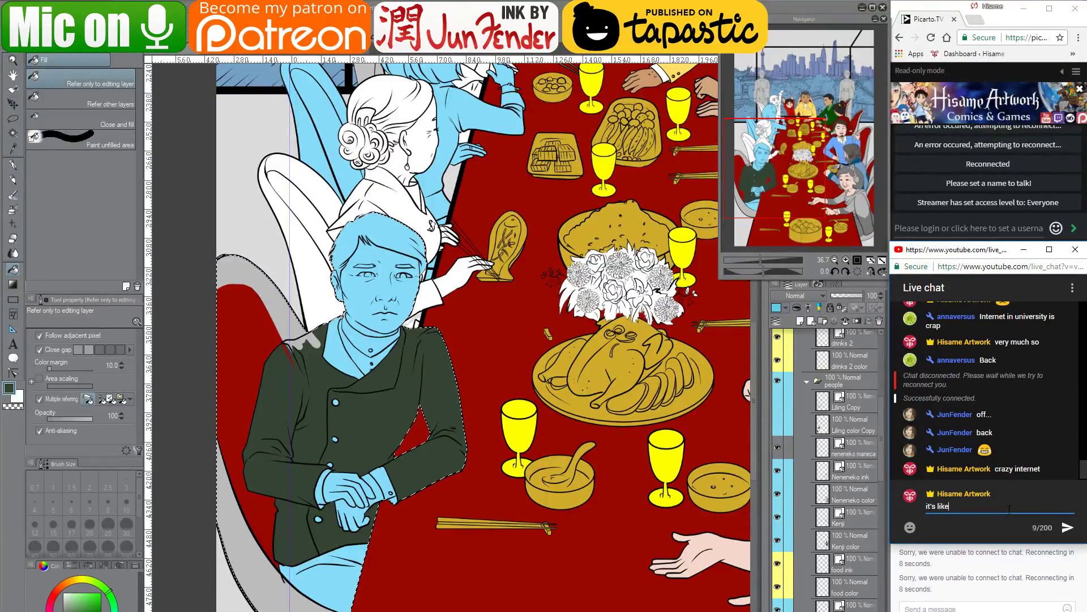
text( a chipmunk c)
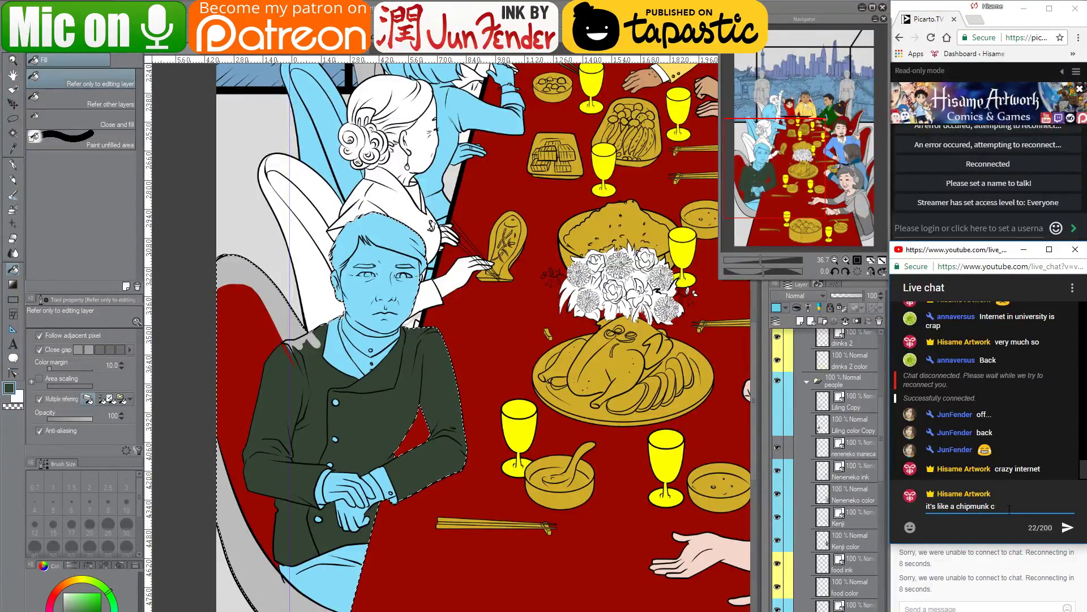
text(hewin)
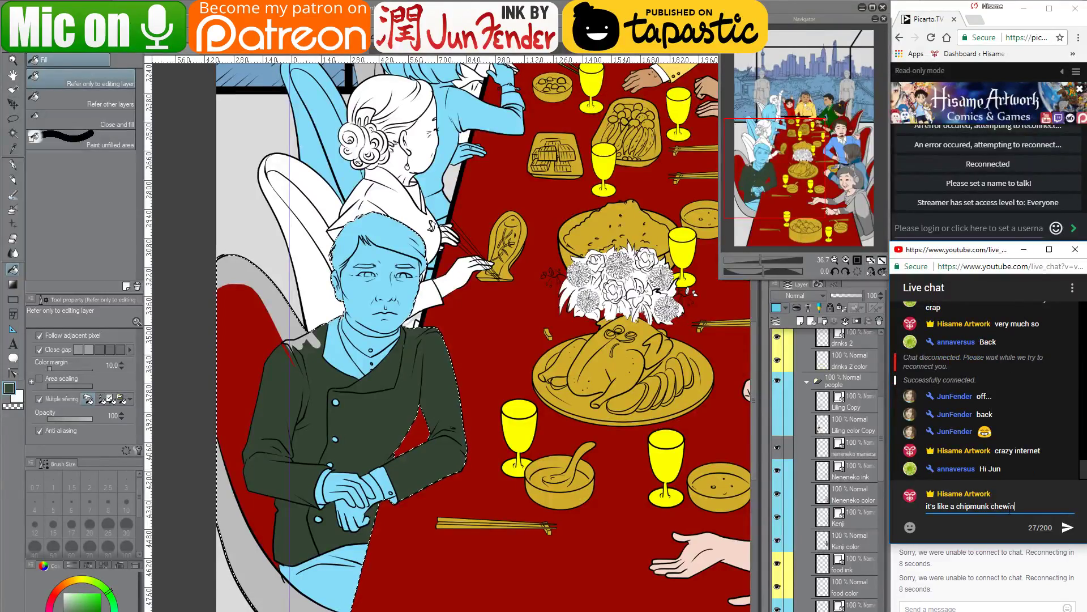
text(g the ele)
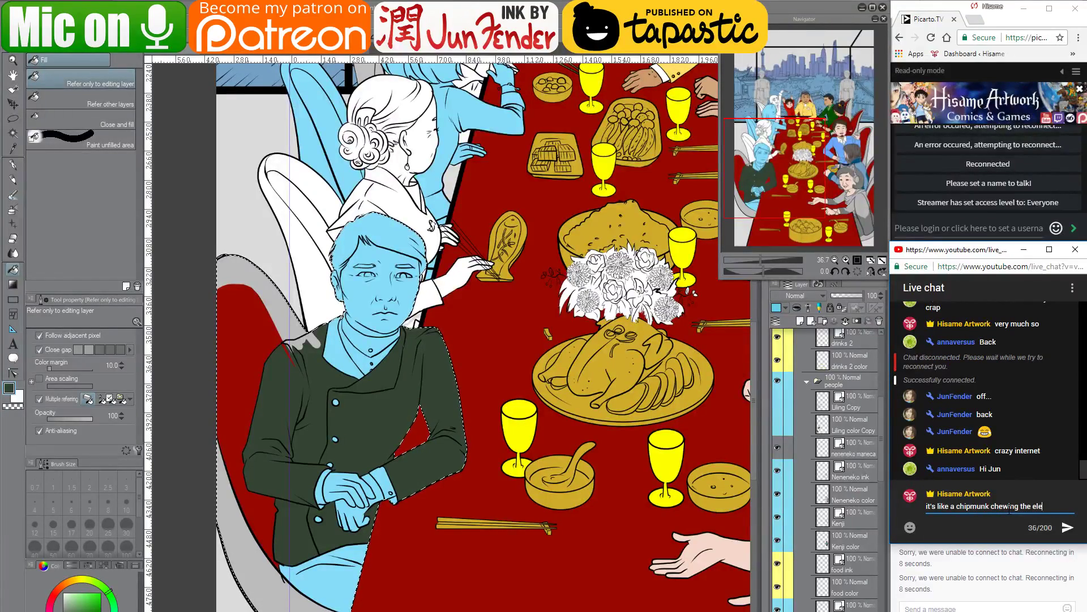
text(ctric lines)
key(Return)
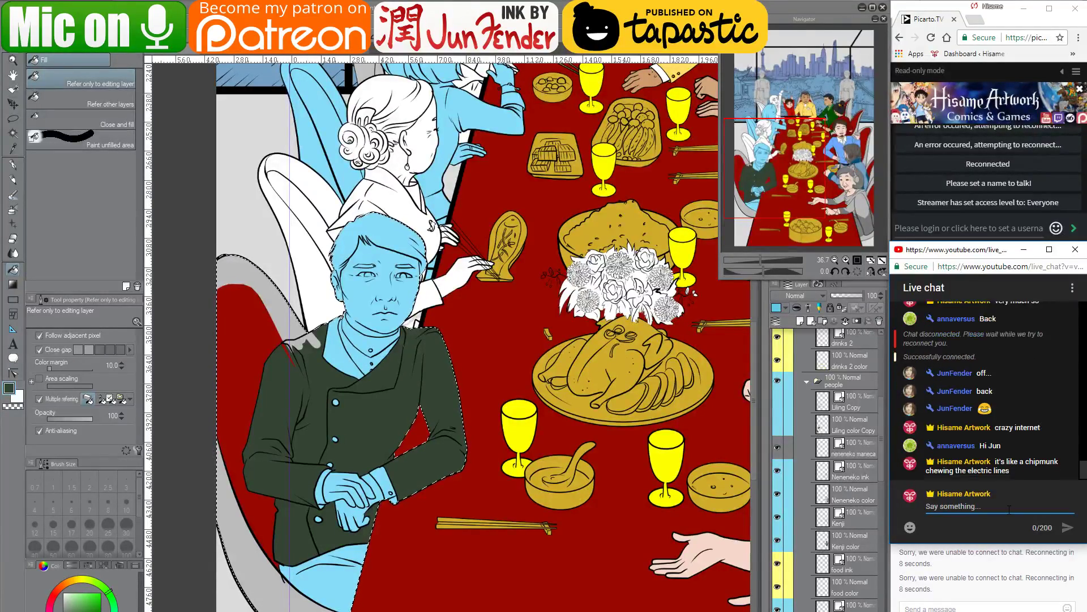
Return to the painting and fill the stray grey patch on the man's shoulder and his trousers with dark green
click(319, 397)
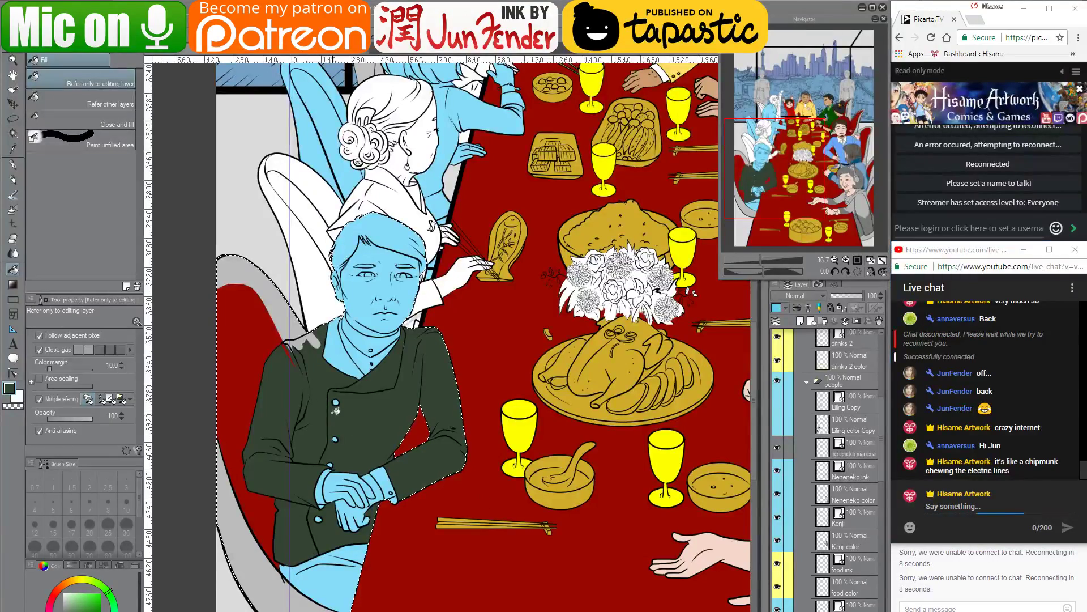
click(304, 342)
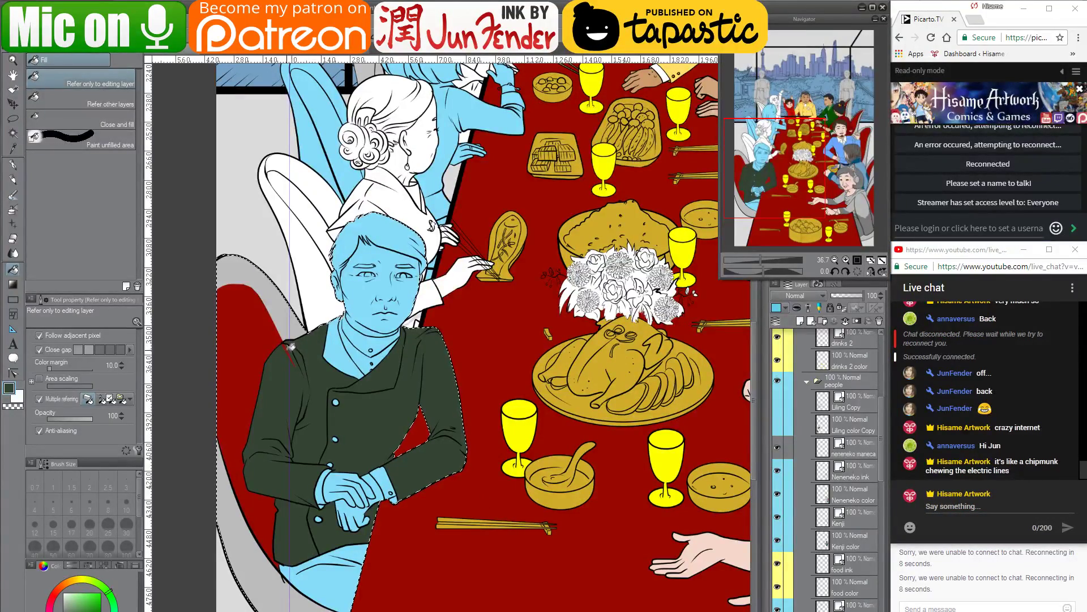
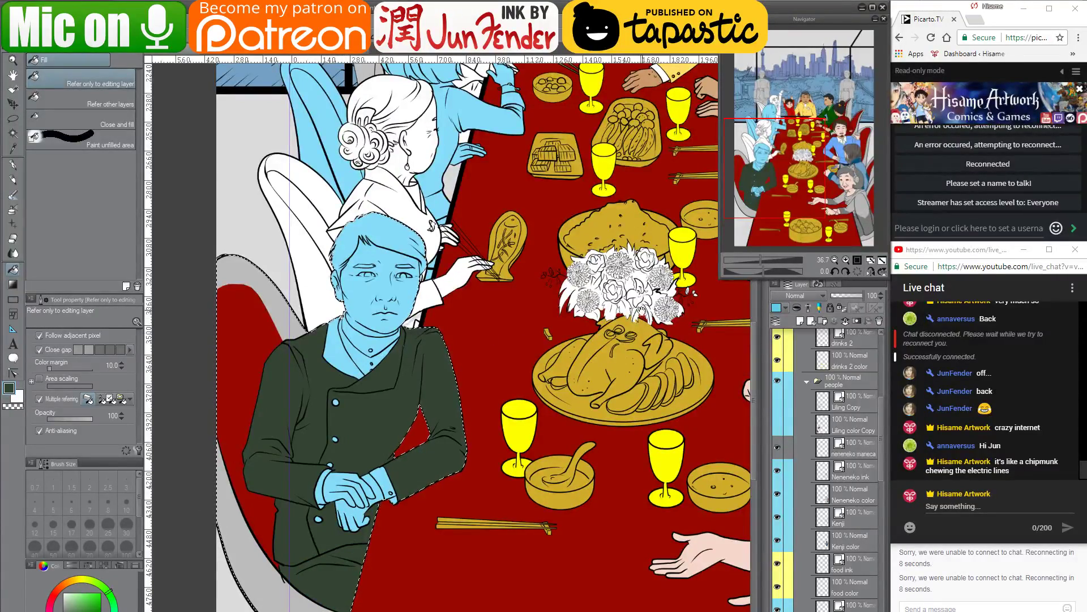
Sample a tan skin tone from the man in the yellow jacket and fill the seated man's face, ear and hands
drag(657, 305, 402, 407)
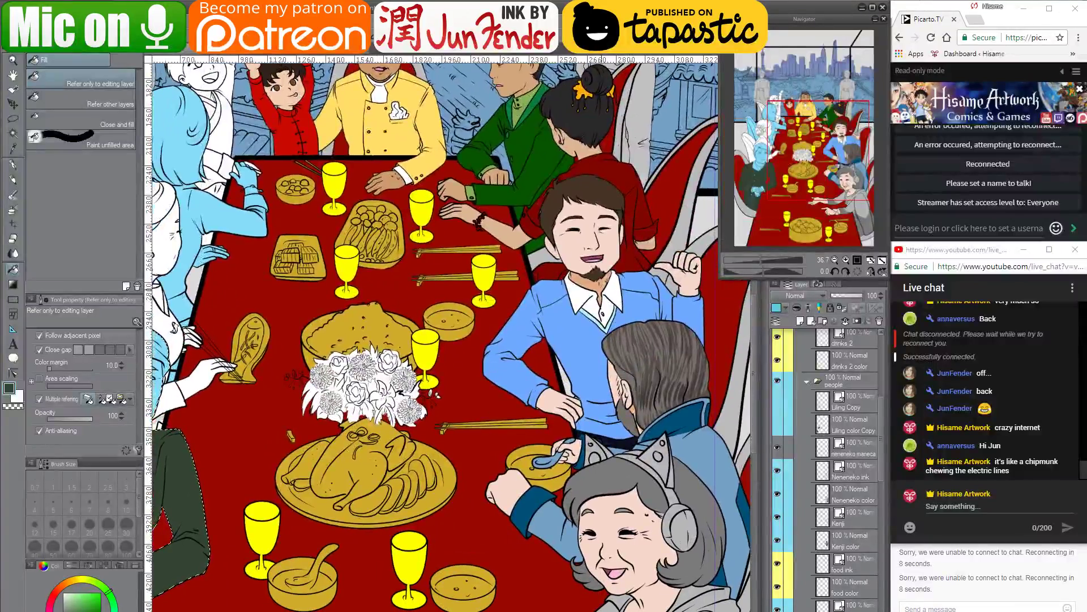
drag(534, 194, 564, 203)
alt+click(595, 152)
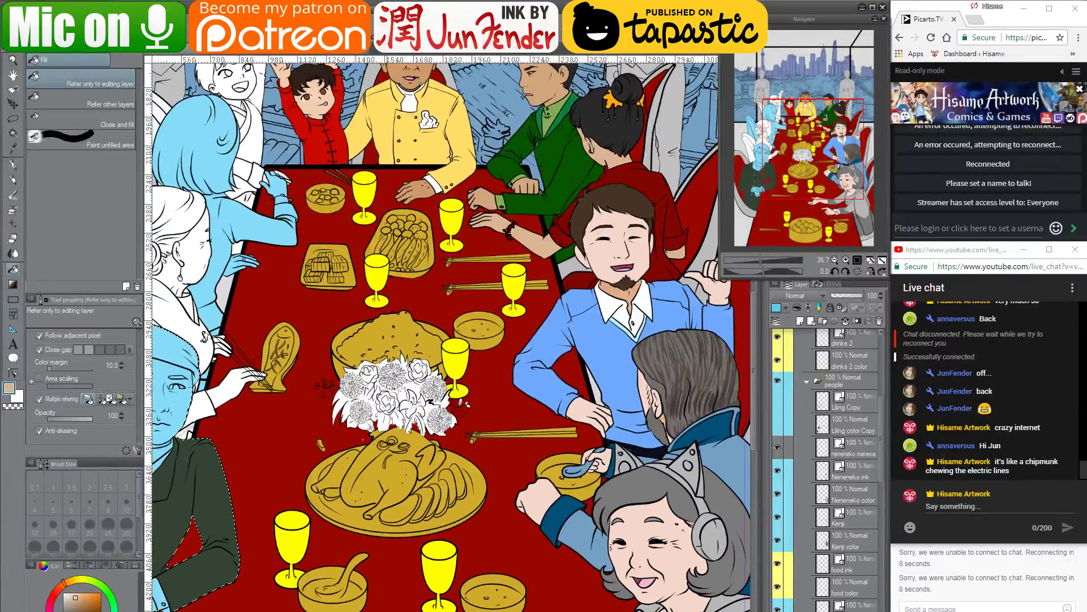
drag(431, 402, 568, 420)
alt+click(558, 88)
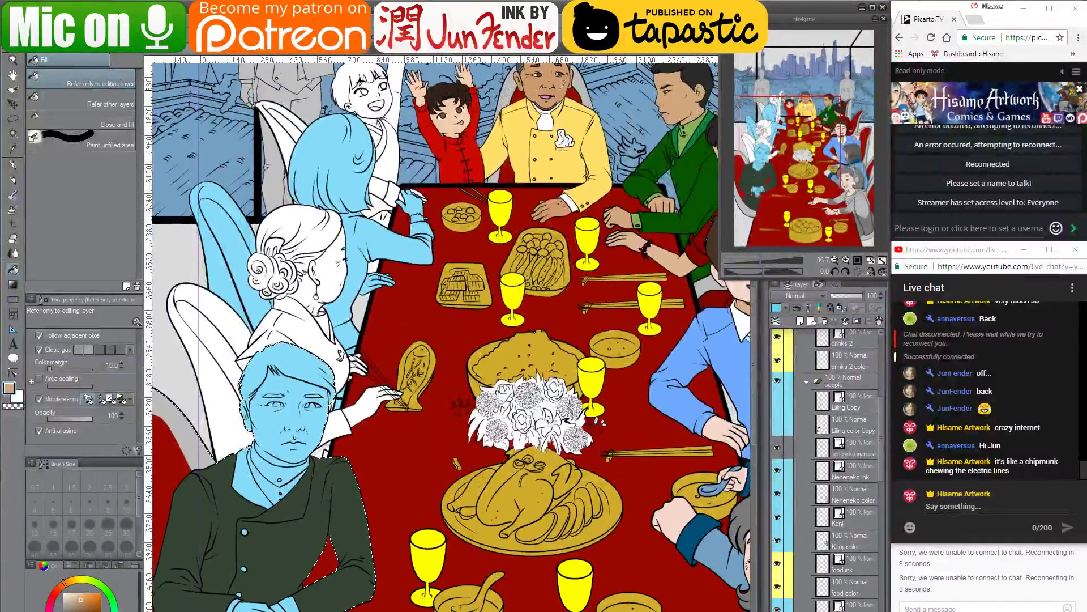
click(279, 432)
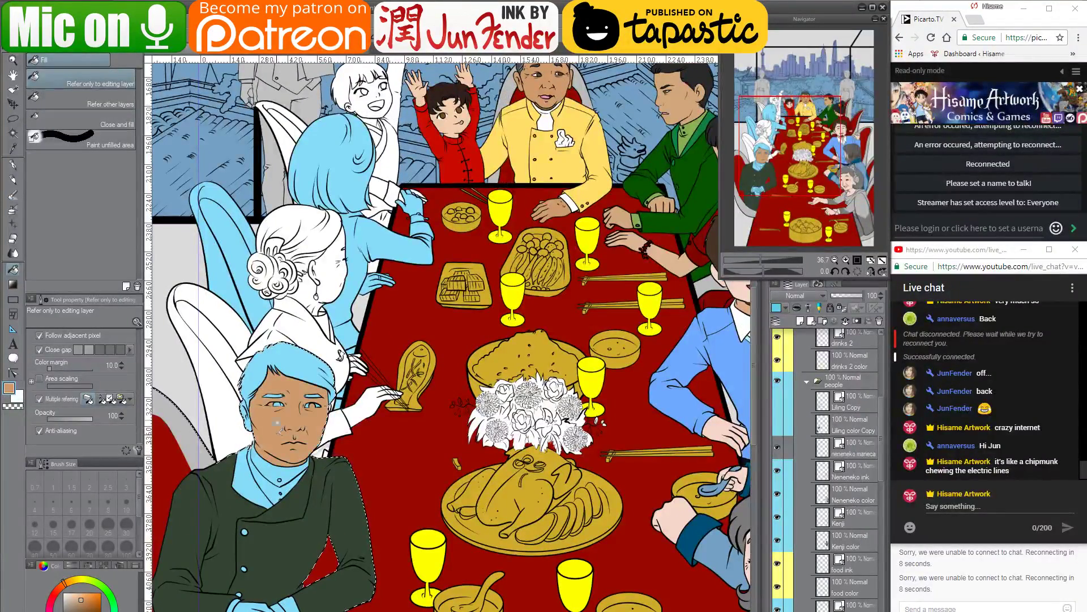
click(247, 419)
drag(316, 541, 356, 433)
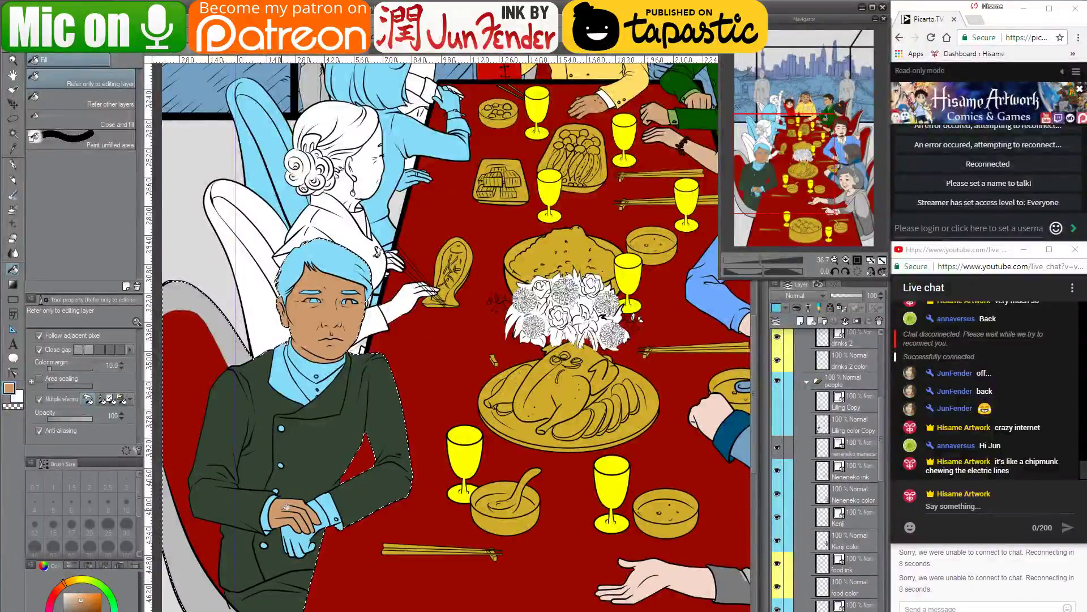
click(304, 534)
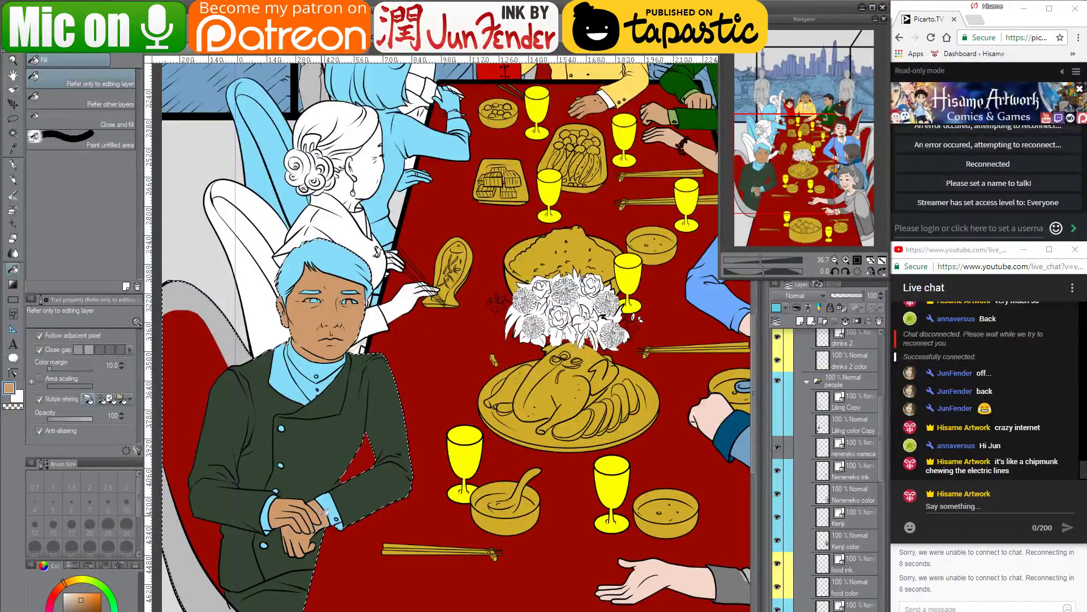
Sample the jacket green, shift it to a lighter green and fill both of the man's shirt cuffs
drag(354, 425, 359, 471)
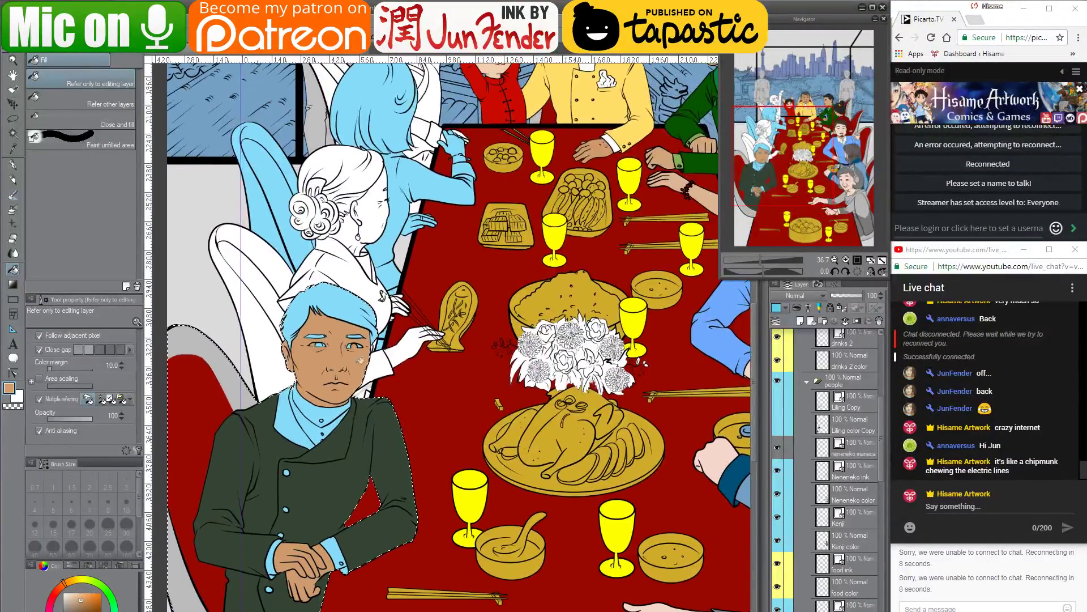
drag(541, 169, 484, 184)
drag(390, 408, 429, 371)
alt+click(245, 523)
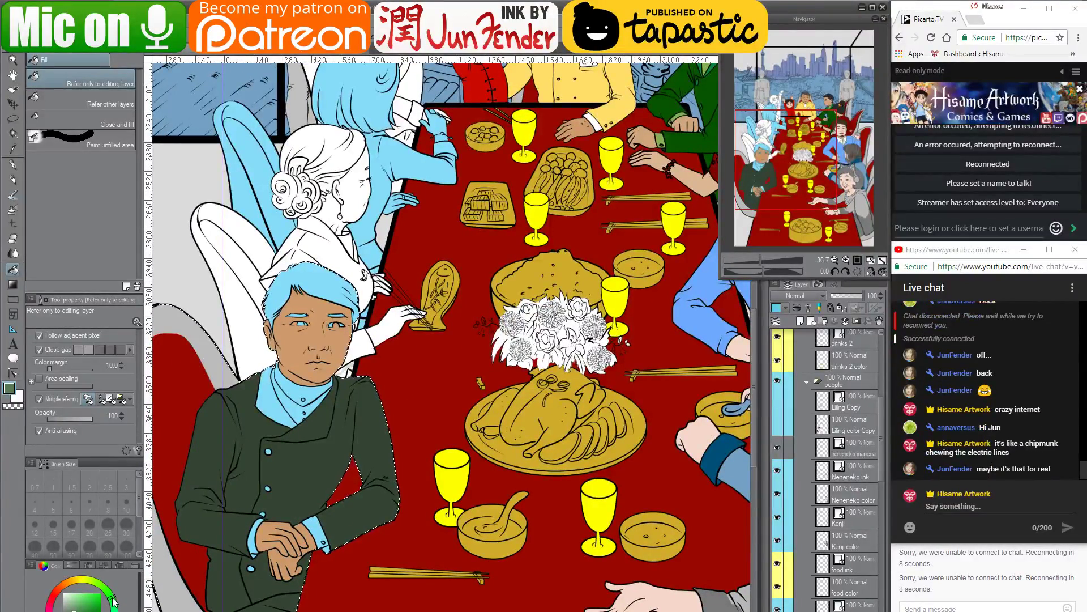
drag(112, 598, 77, 606)
click(318, 529)
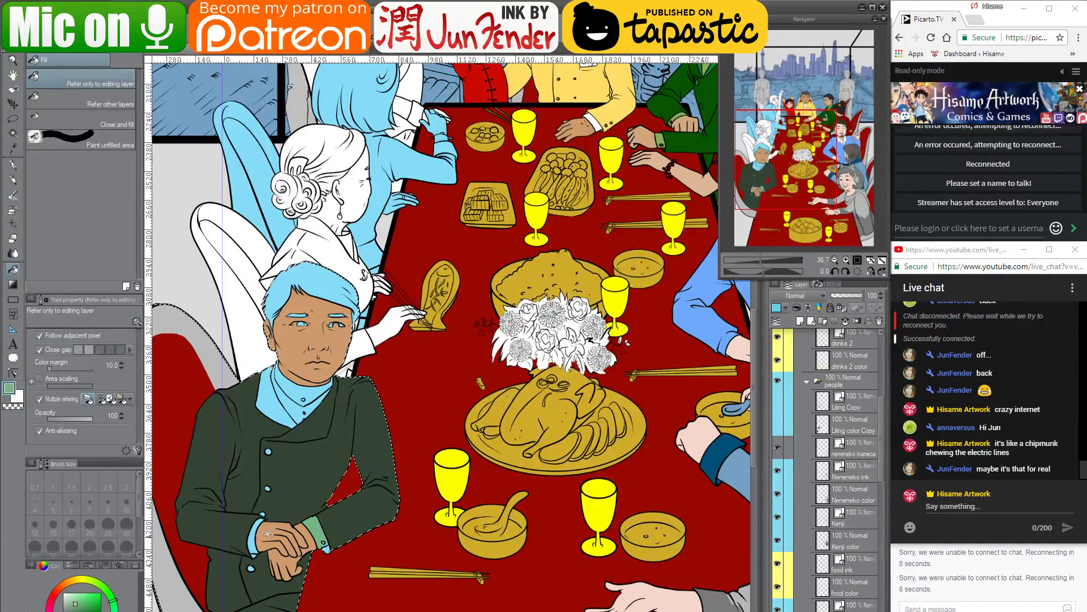
click(257, 536)
Fill the man's shirt and collar with the light green, and the remaining jacket lapel with the sampled dark green
drag(330, 475, 348, 486)
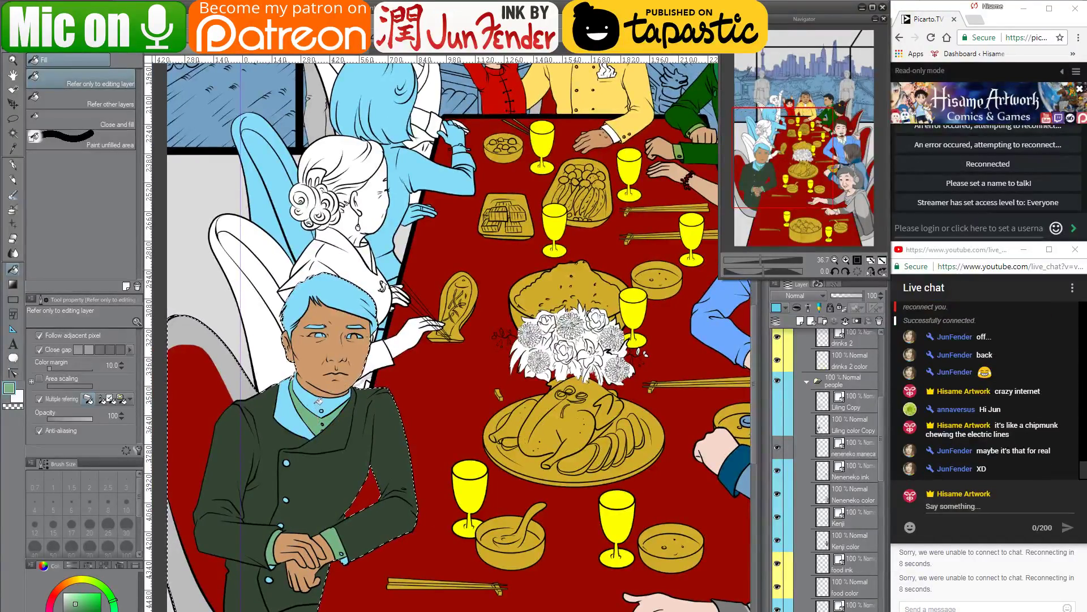
click(315, 418)
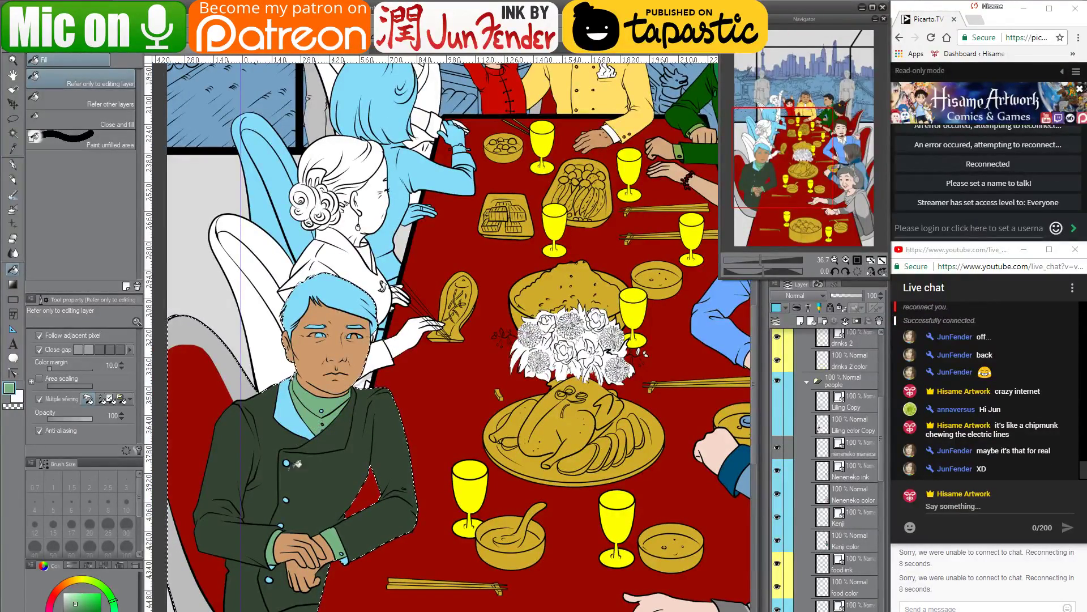
alt+click(295, 463)
click(297, 417)
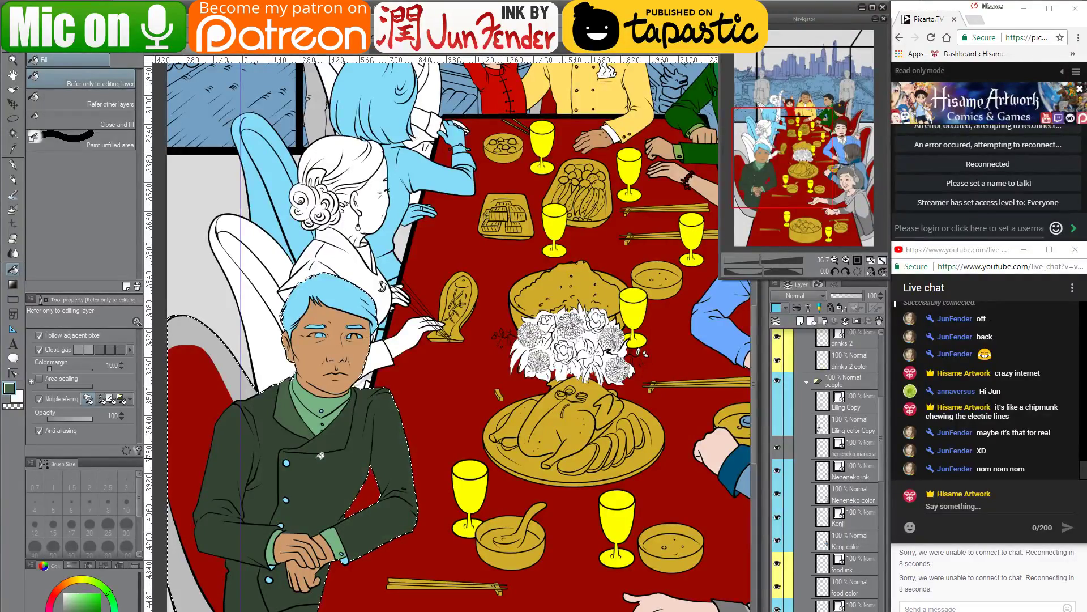
Clear the selection and touch up the shirt collar and jacket edge beside the neck in light and dark green, using the G-pen at size 20
drag(326, 492, 385, 457)
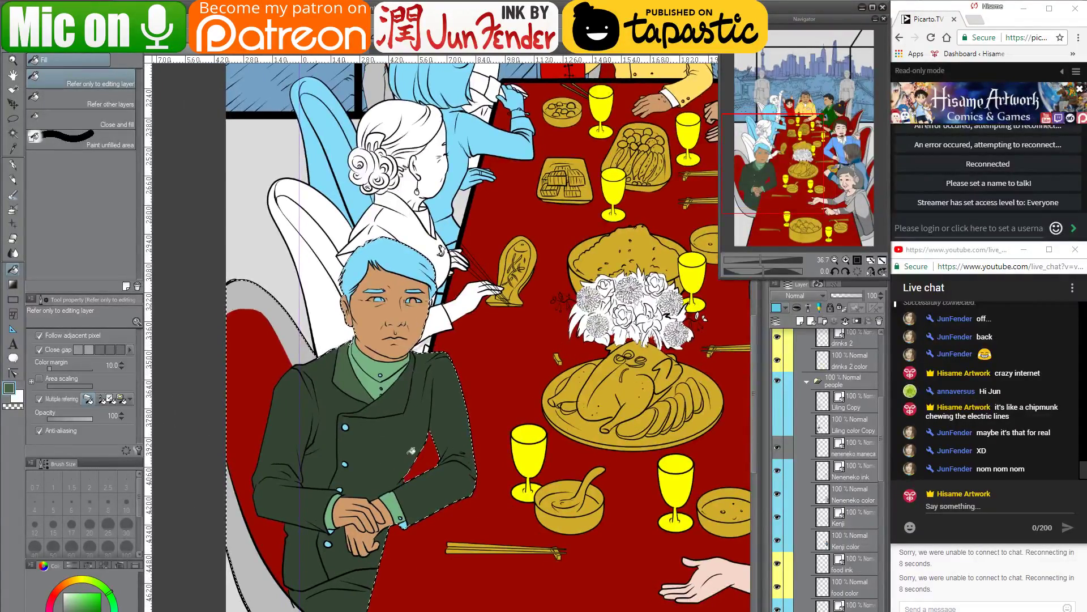
scroll(412, 450, up, 5)
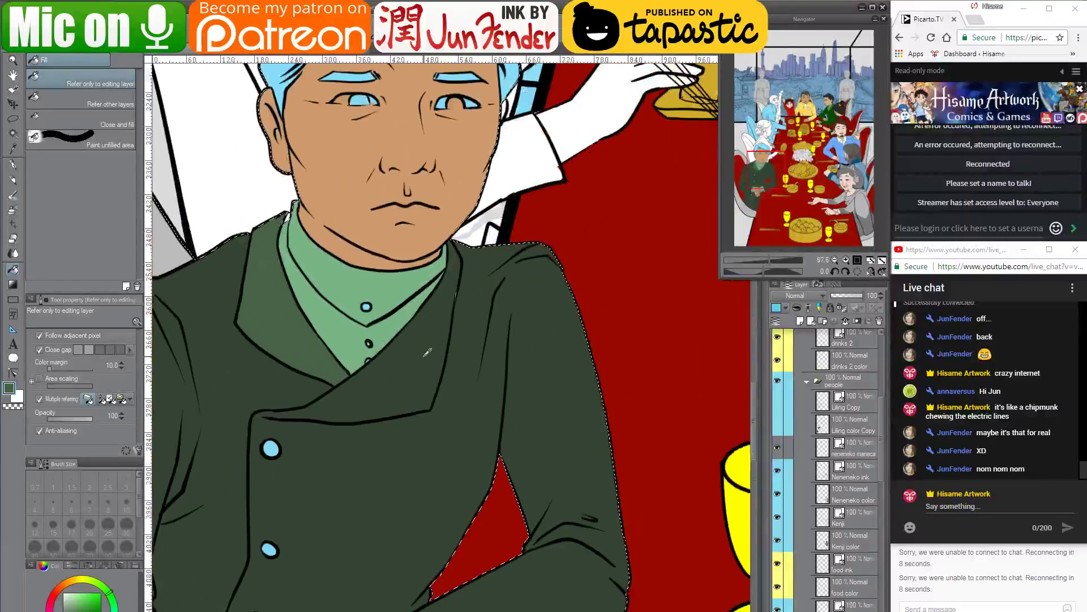
scroll(427, 352, up, 2)
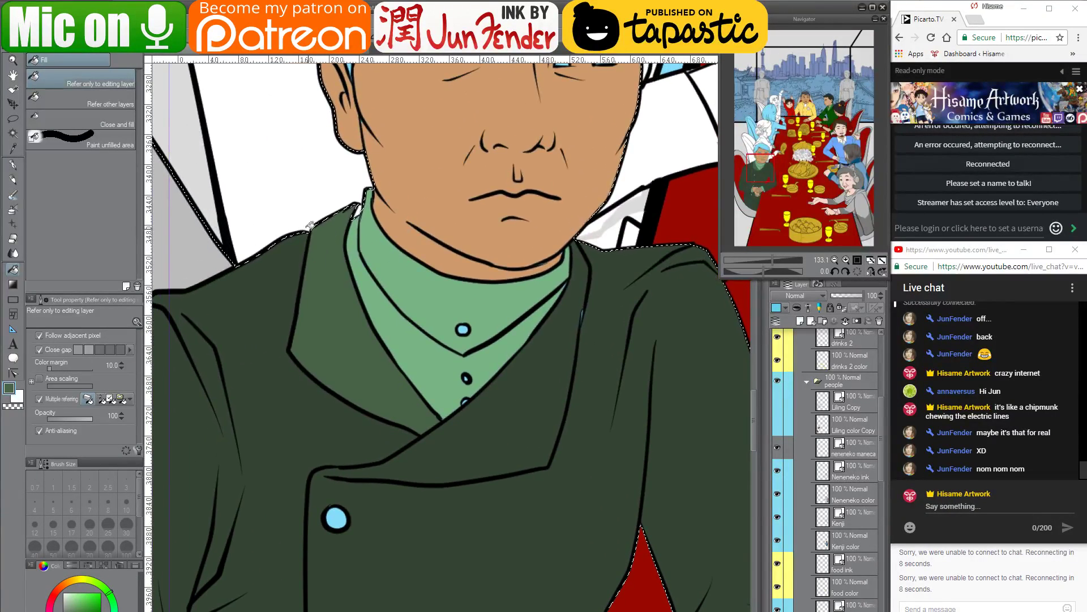
click(12, 164)
key(ctrl+d)
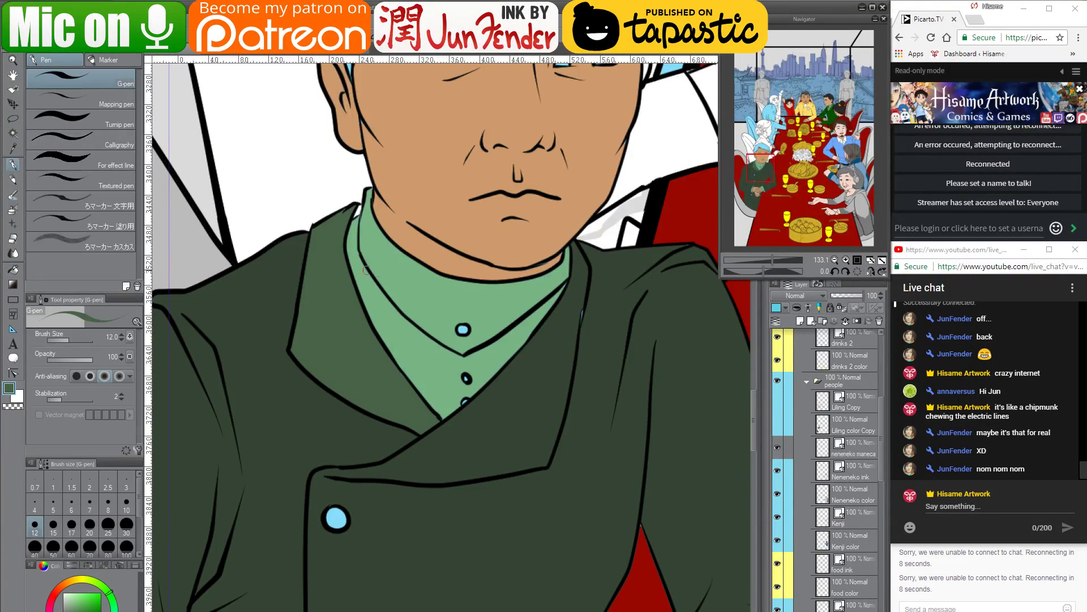
alt+click(377, 245)
key(bracketright)
key(bracketright)
key(bracketright)
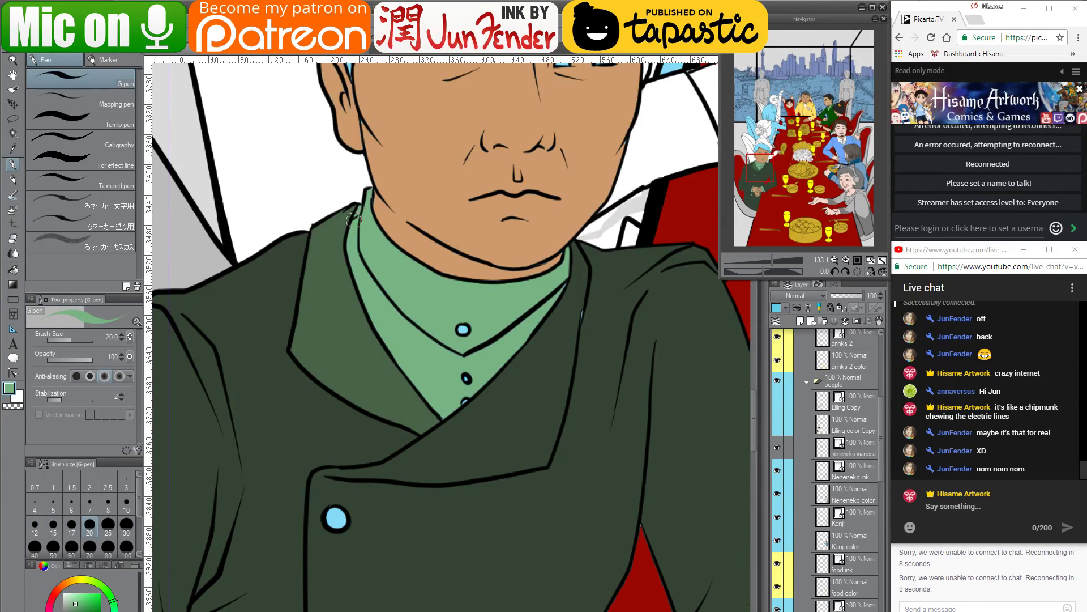
alt+click(350, 213)
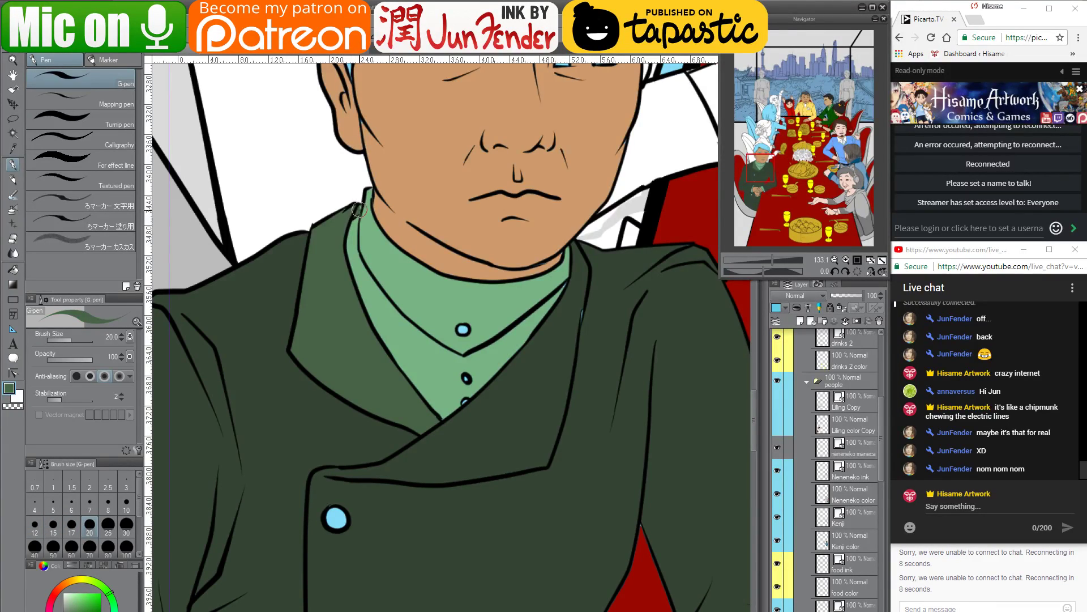
Sample the light green from the man's shirt and fill the small shirt-front buttons with it
drag(535, 311, 502, 377)
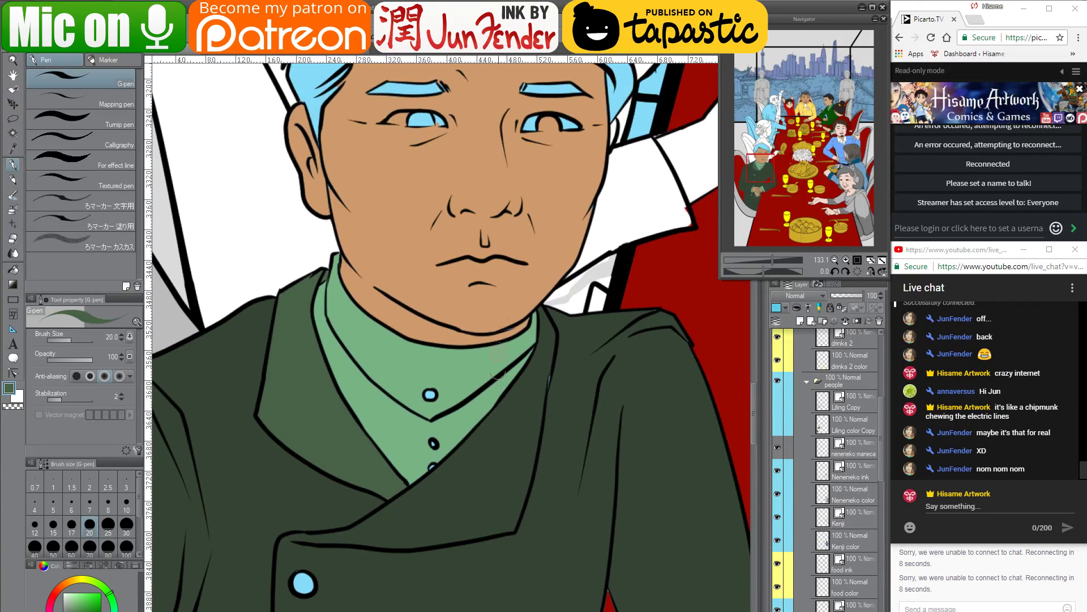
alt+click(495, 321)
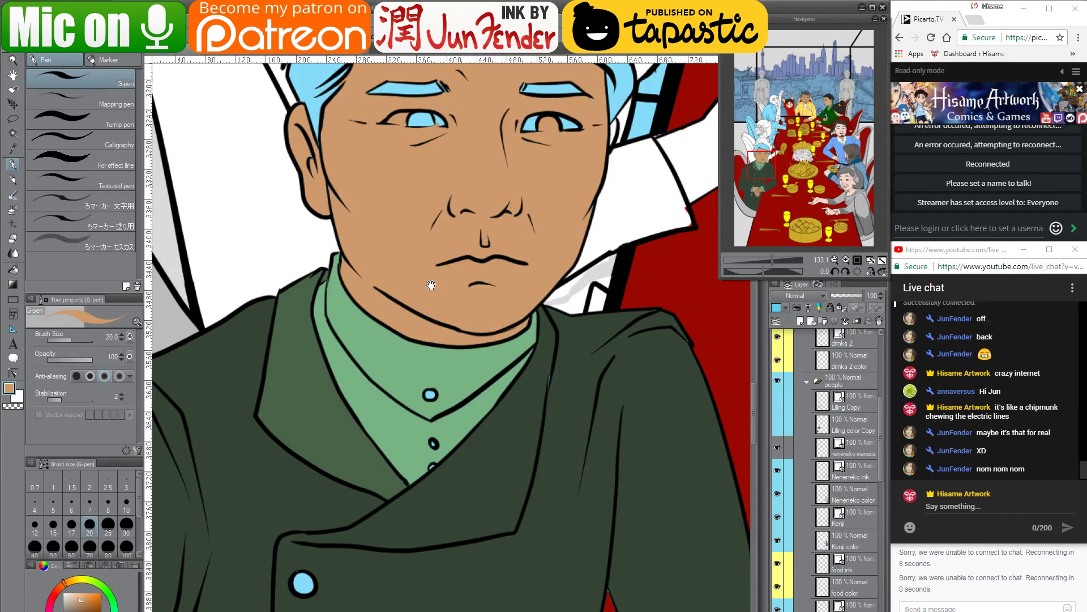
drag(431, 284, 451, 388)
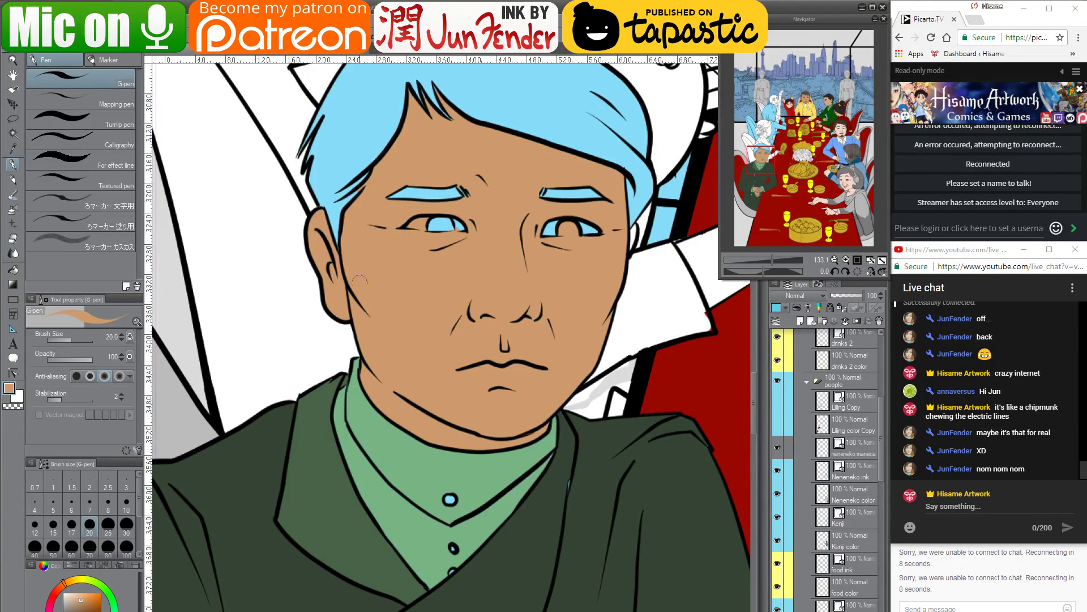
drag(560, 412, 496, 423)
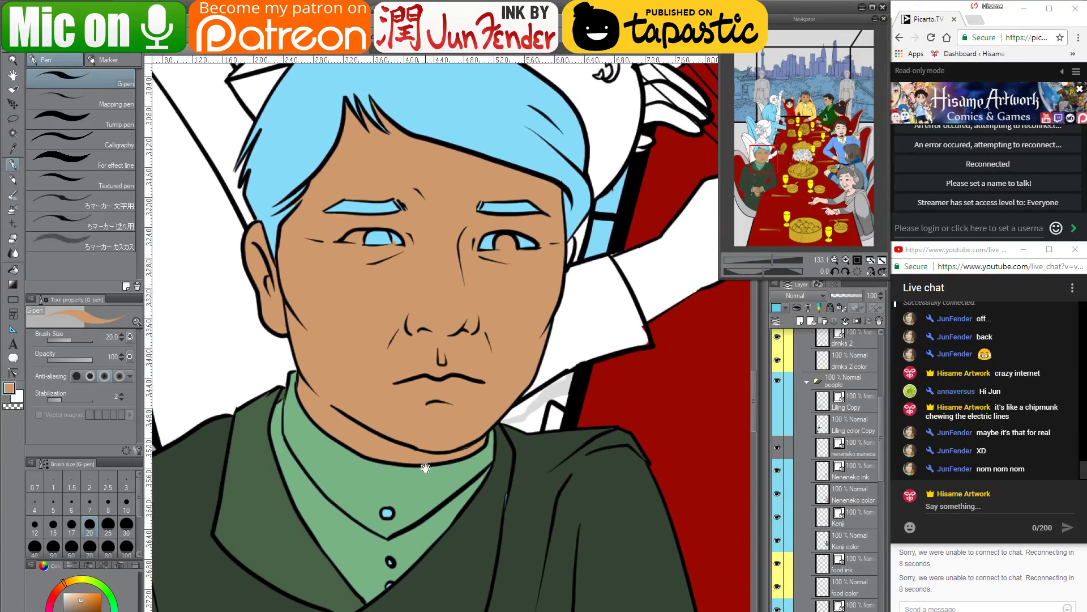
drag(426, 468, 457, 390)
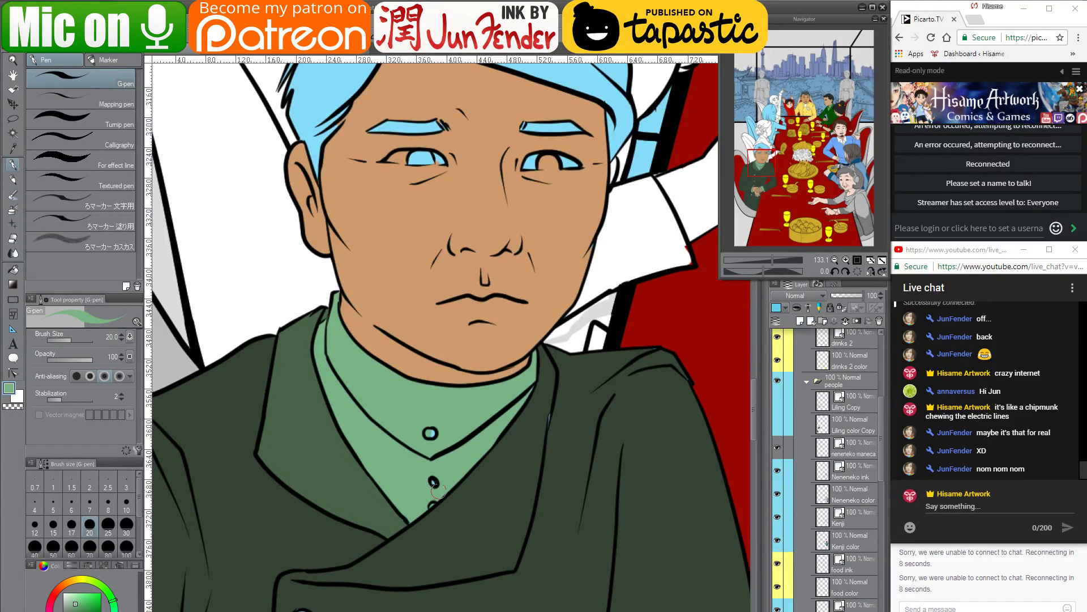
alt+click(527, 392)
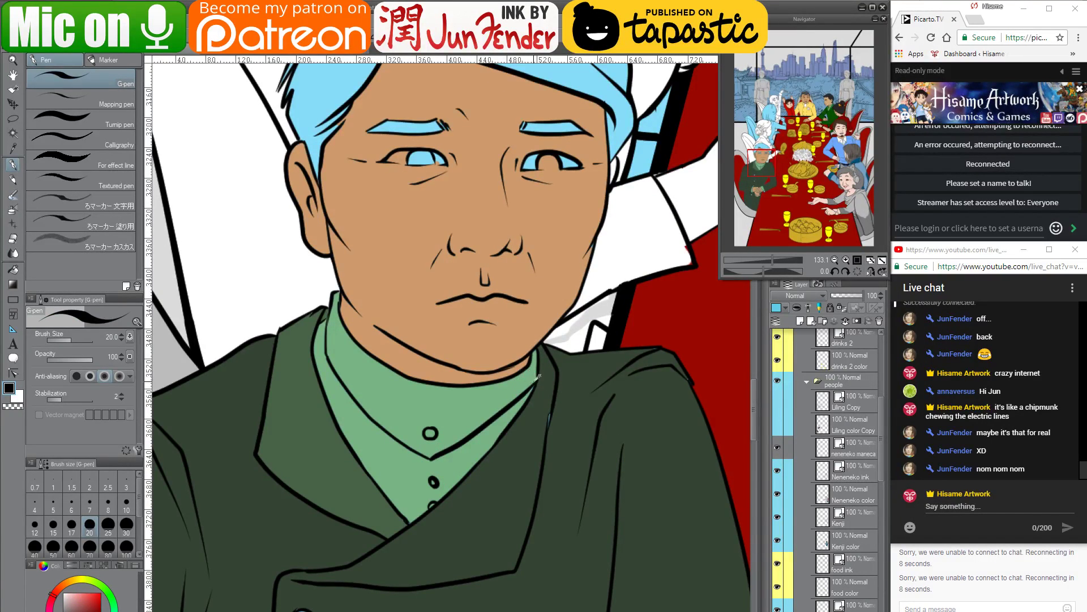
alt+click(525, 395)
drag(539, 449, 527, 350)
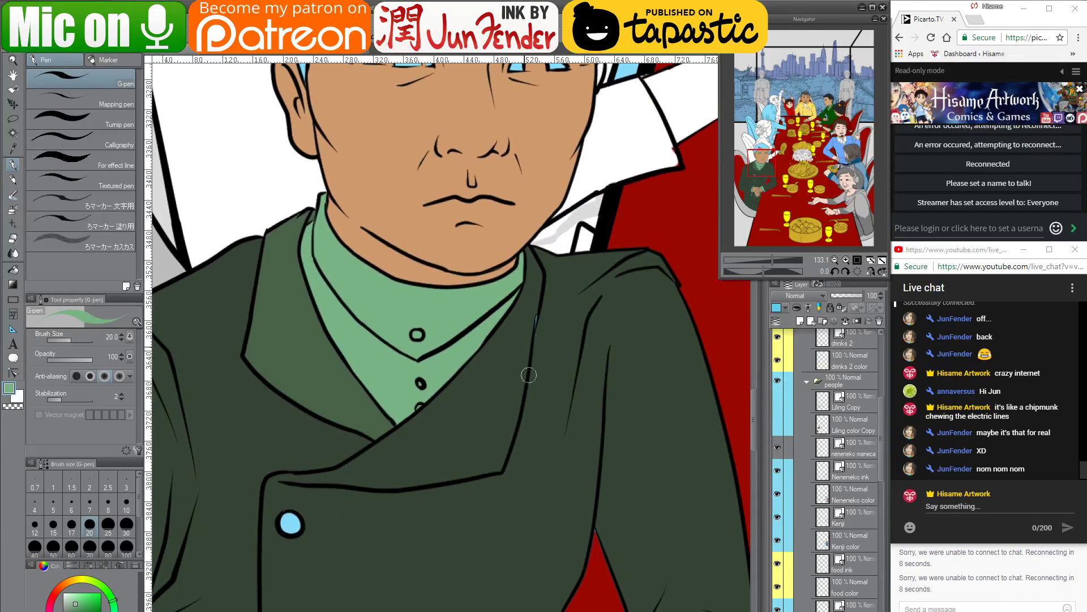
Sample the jacket's dark green and cover the leftover blue specks along the lapel edge below the neck
alt+click(552, 310)
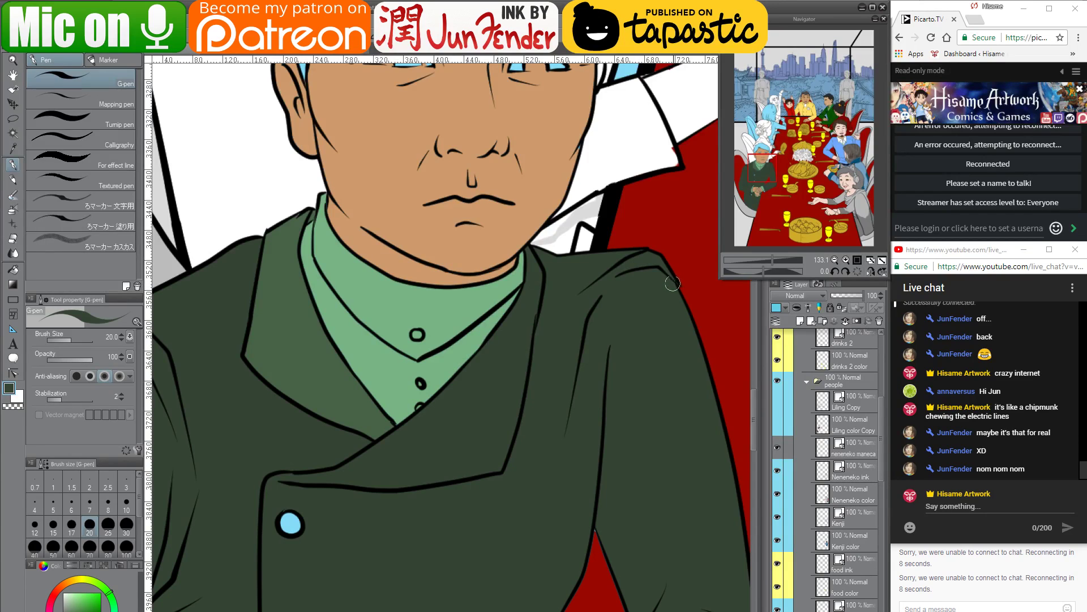
drag(574, 484, 522, 277)
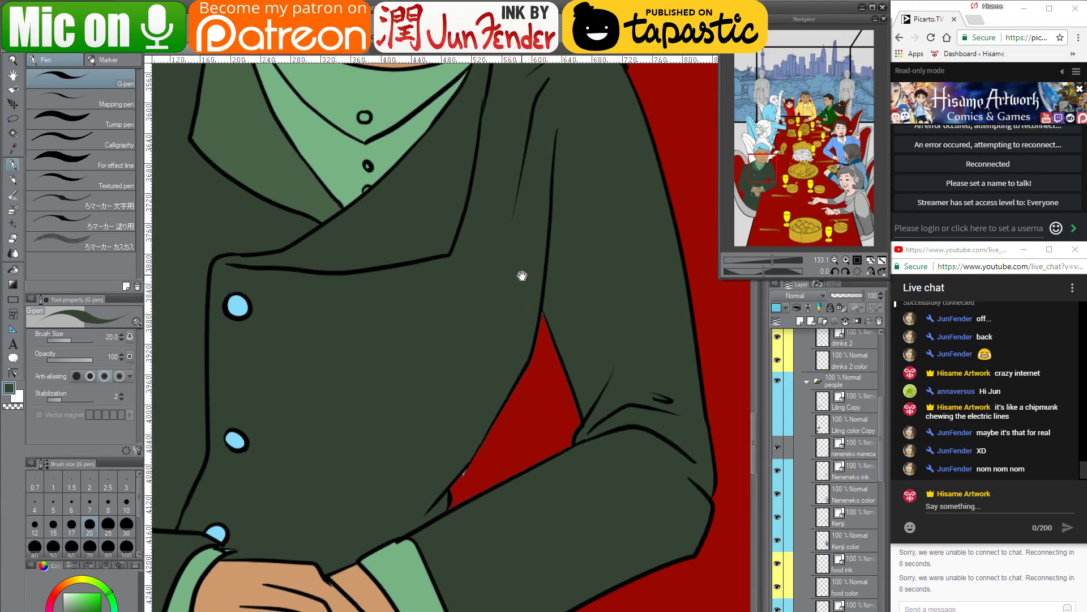
drag(523, 390, 512, 272)
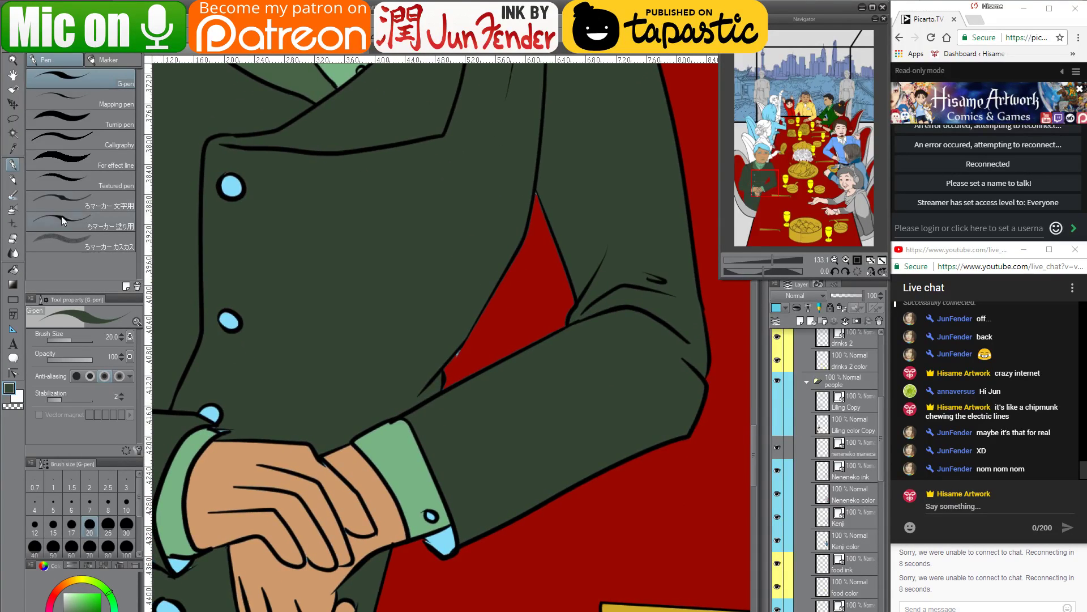
Erase the stray colour along the jacket edge in the gap inside the bent arm, using the Snap eraser at size 10
click(13, 238)
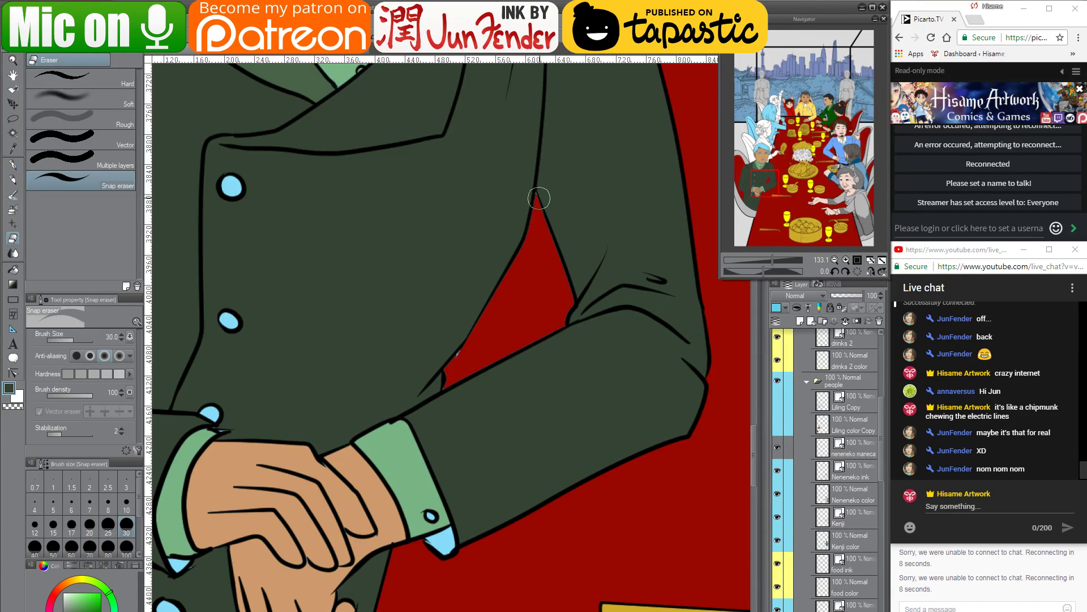
key(bracketleft)
key(bracketleft)
key(bracketleft)
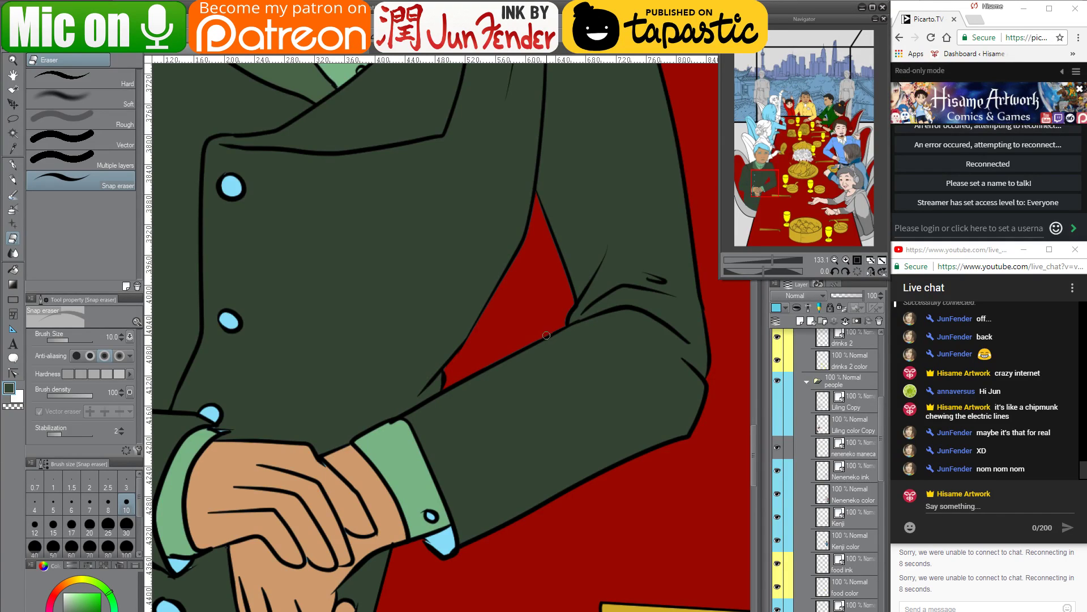
drag(478, 387, 585, 285)
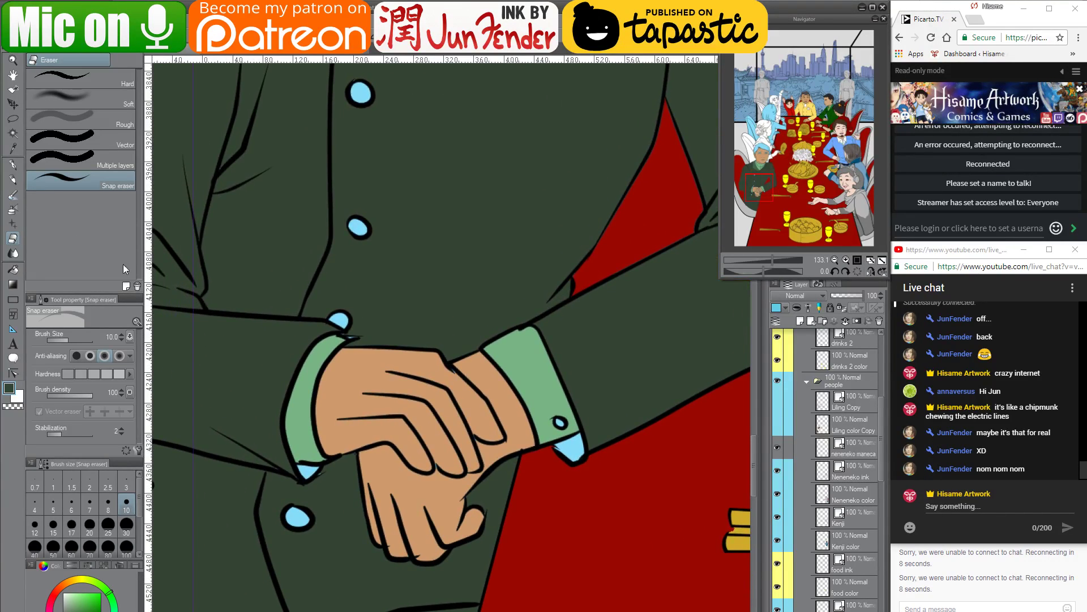
Sample the skin tone and touch up the man's clasped hands with the G-pen at size 40
click(12, 164)
alt+click(421, 385)
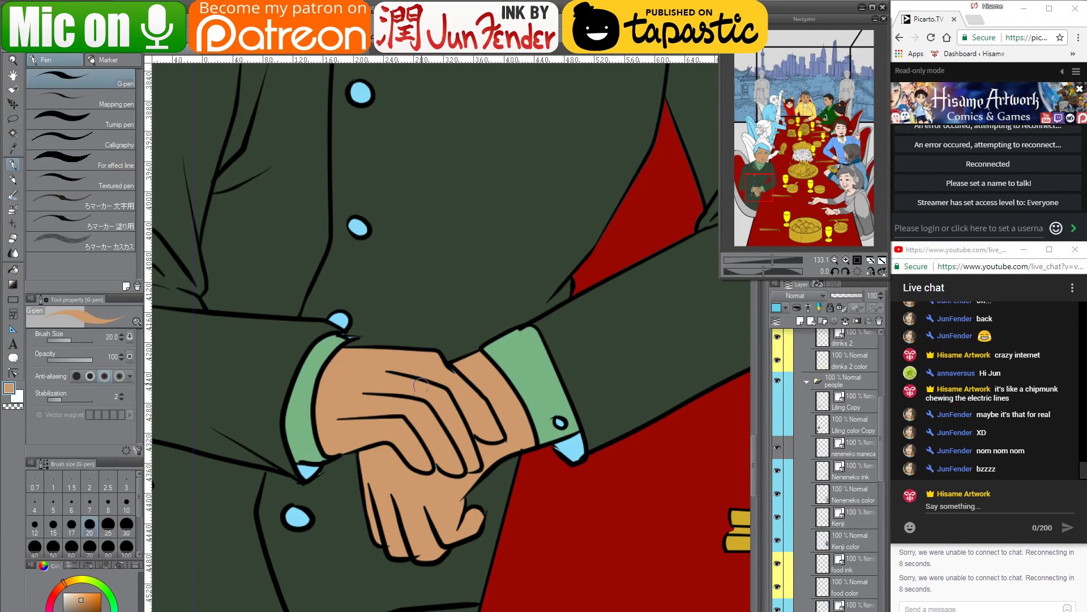
key(bracketright)
key(bracketright)
key(bracketright)
drag(491, 443, 424, 498)
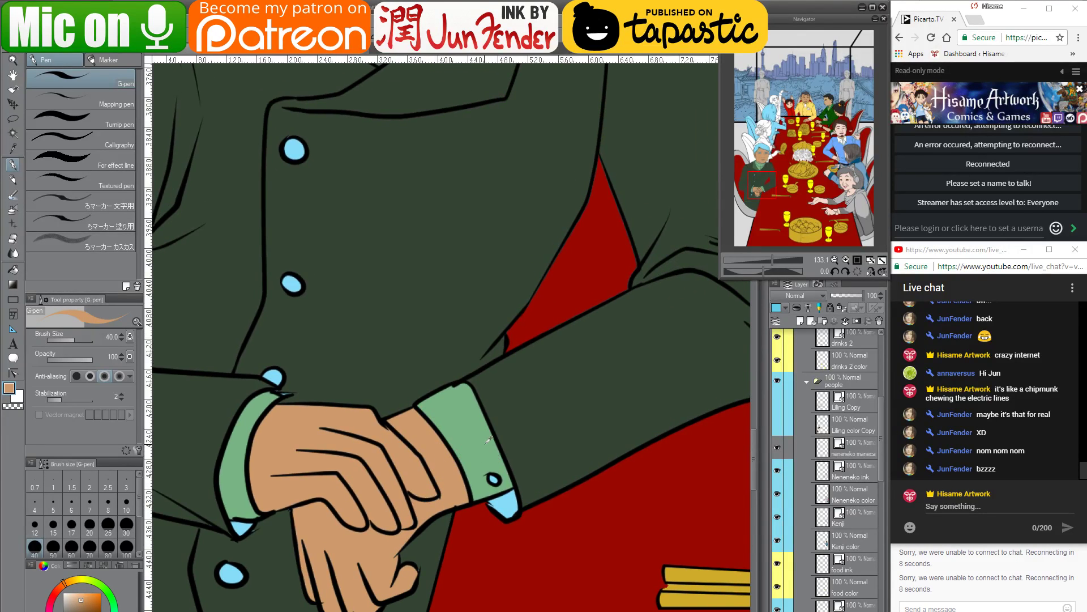
Paint the shirt cuff's button light green and the blue sleeve opening beneath it dark green, cleaning up the edge between them
alt+click(490, 473)
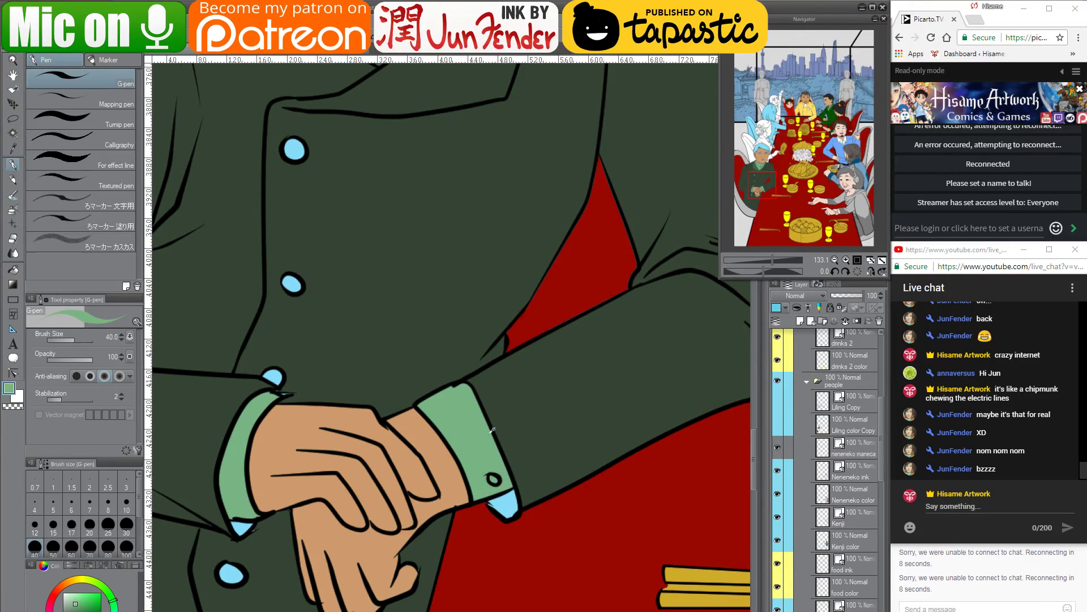
alt+click(504, 423)
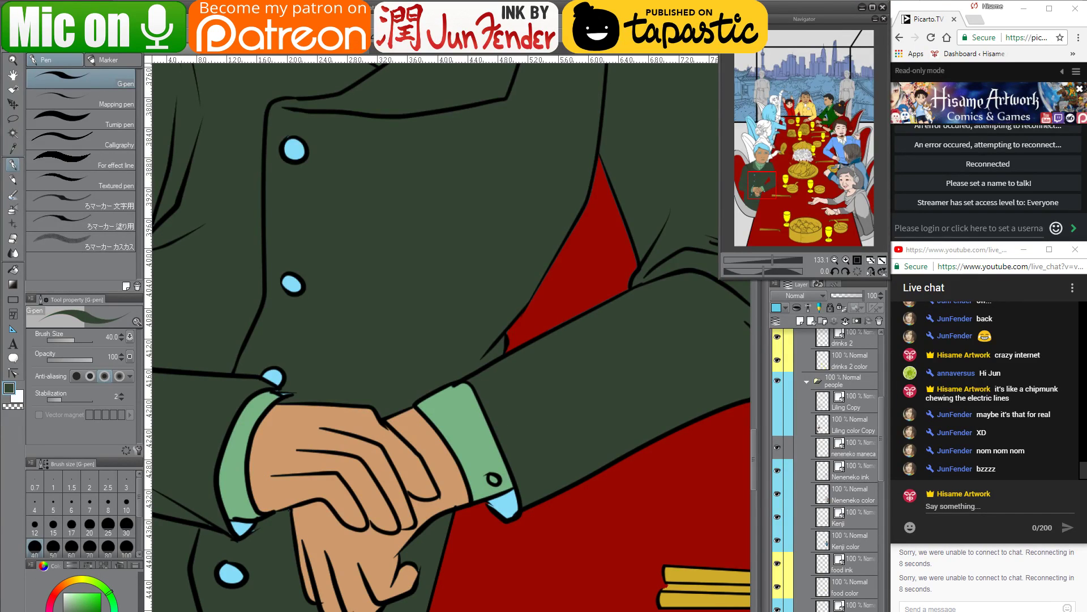
mouse_move(508, 503)
mouse_down()
mouse_move(488, 499)
mouse_move(507, 513)
mouse_move(510, 499)
mouse_move(499, 504)
mouse_move(513, 493)
mouse_move(502, 502)
mouse_up()
alt+click(505, 487)
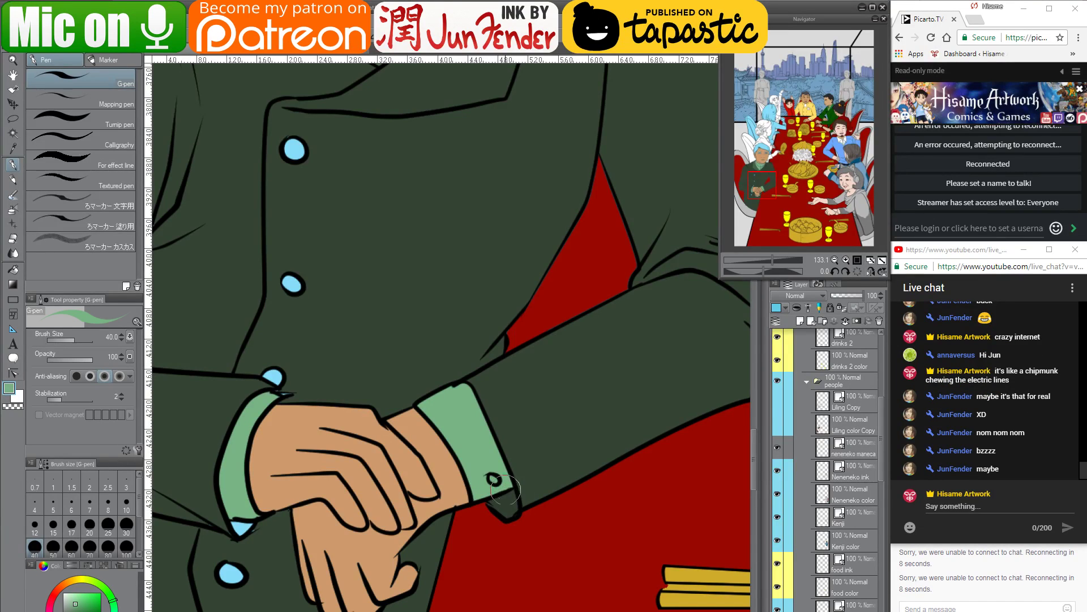
alt+click(493, 499)
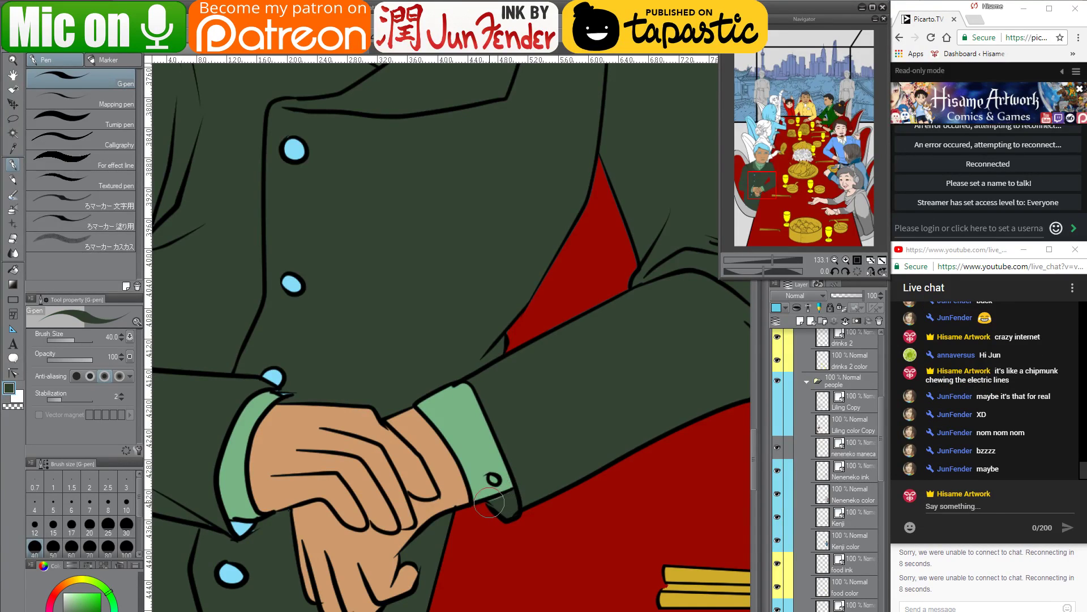
alt+click(498, 489)
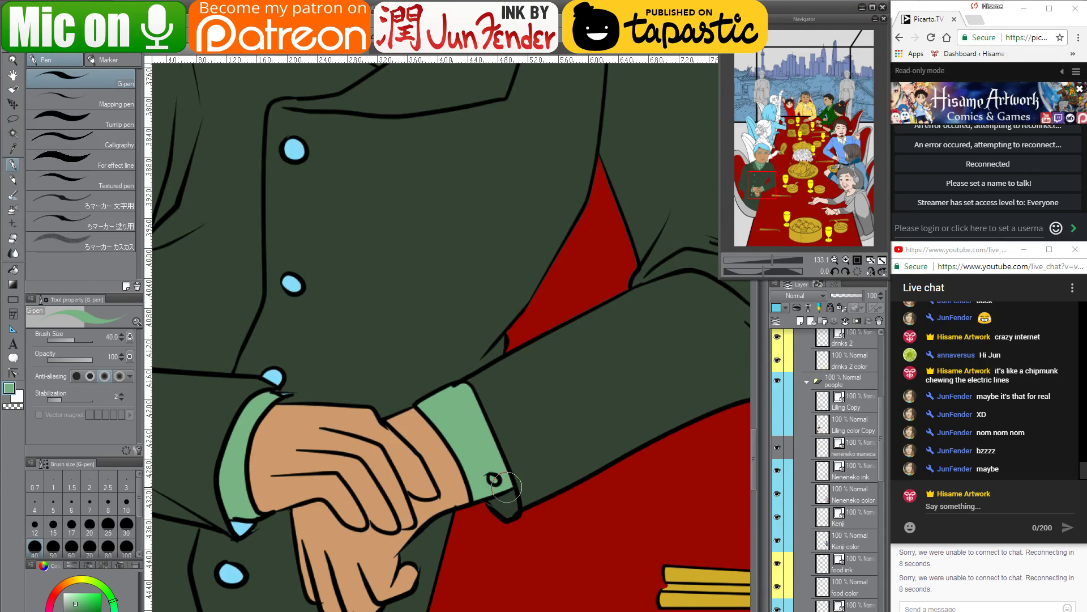
mouse_move(512, 492)
mouse_down()
mouse_move(538, 477)
mouse_move(598, 475)
mouse_up()
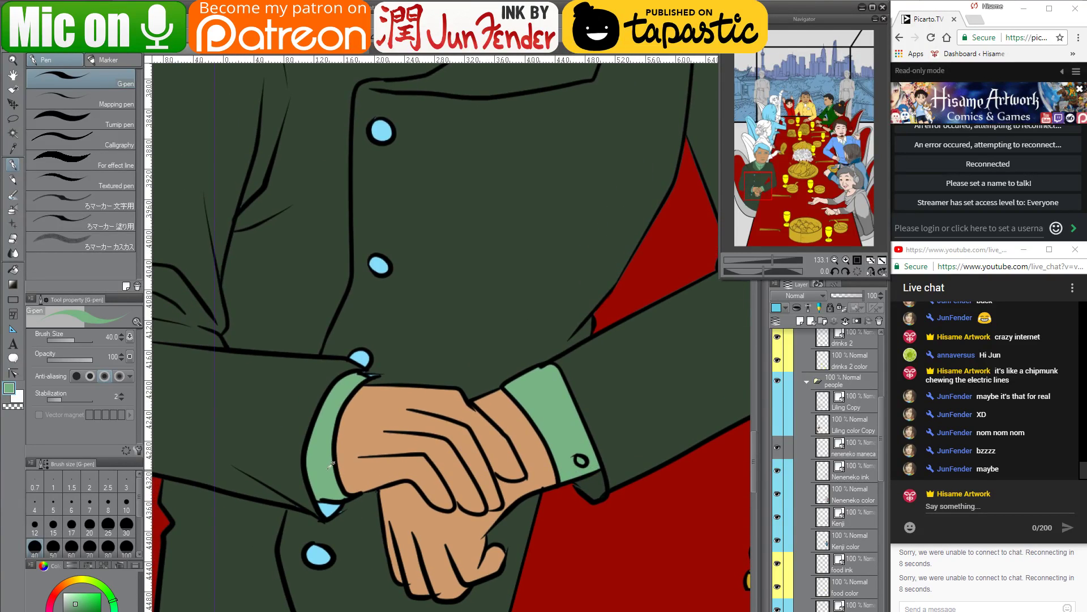
Paint the other sleeve's blue opening and the jacket's lowest button with the sampled dark green
alt+click(582, 492)
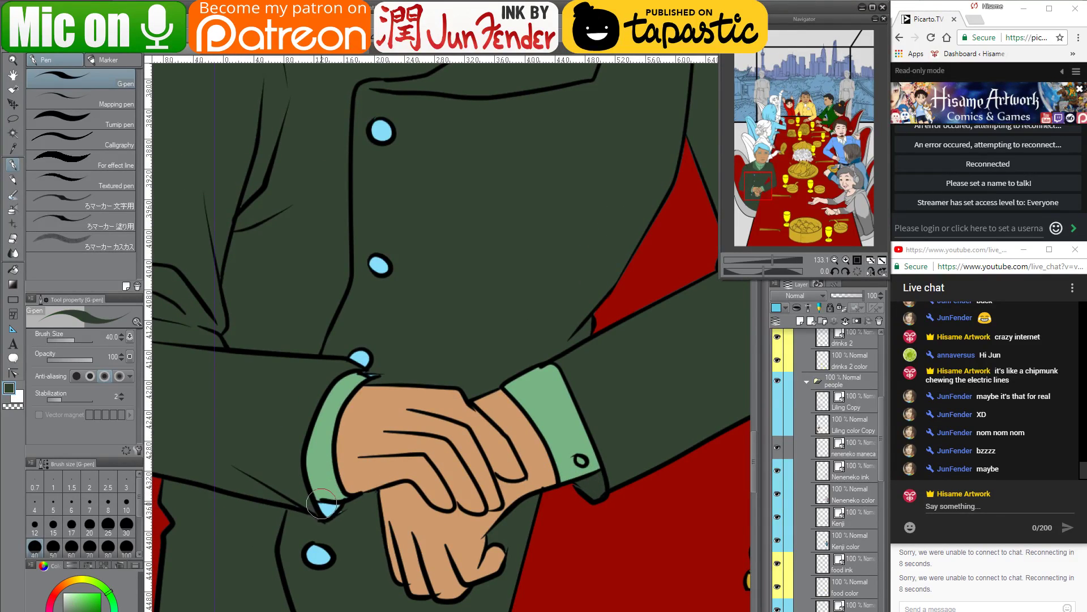
drag(320, 504, 334, 510)
alt+click(334, 510)
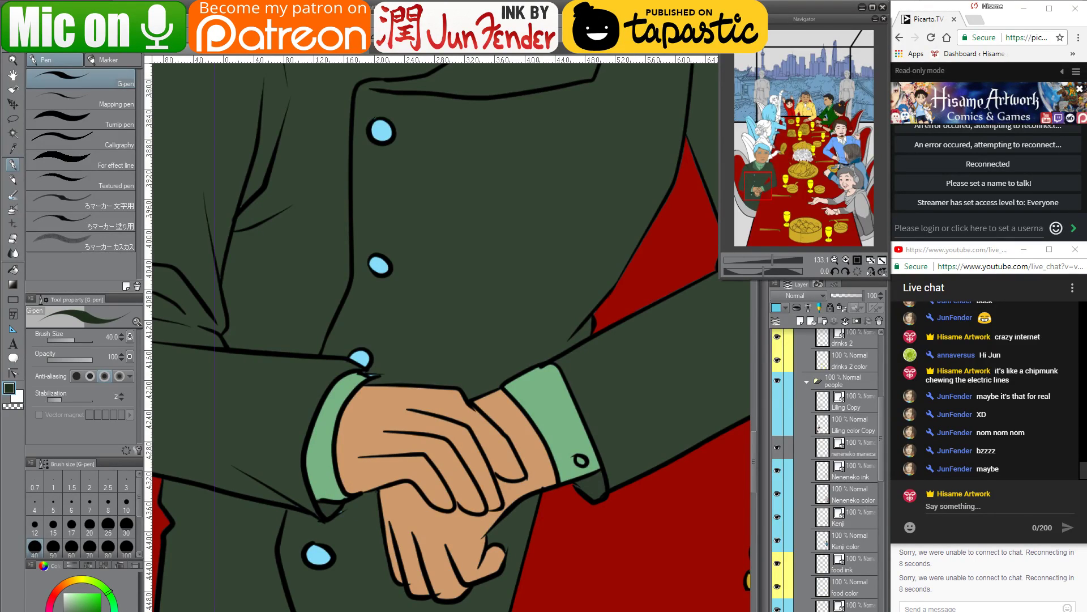
drag(333, 512, 327, 505)
alt+click(352, 515)
mouse_move(320, 550)
mouse_down()
mouse_move(326, 560)
mouse_move(318, 549)
mouse_up()
Fill the three upper jacket buttons with the lapel's medium green and cover the blue gap beside the cuff in dark green
drag(453, 268, 495, 469)
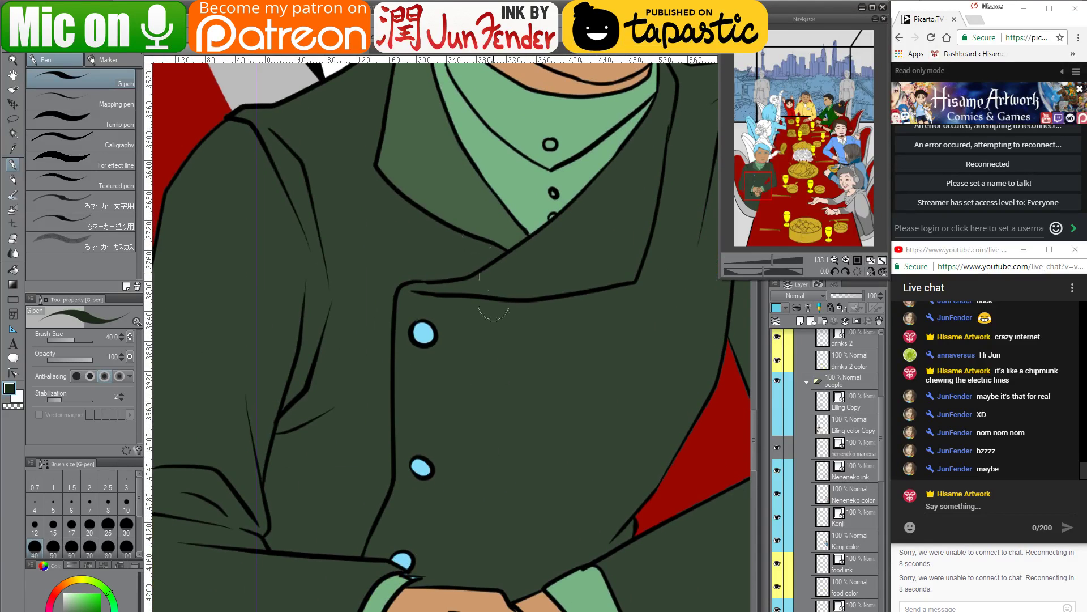
alt+click(466, 204)
drag(422, 340, 421, 329)
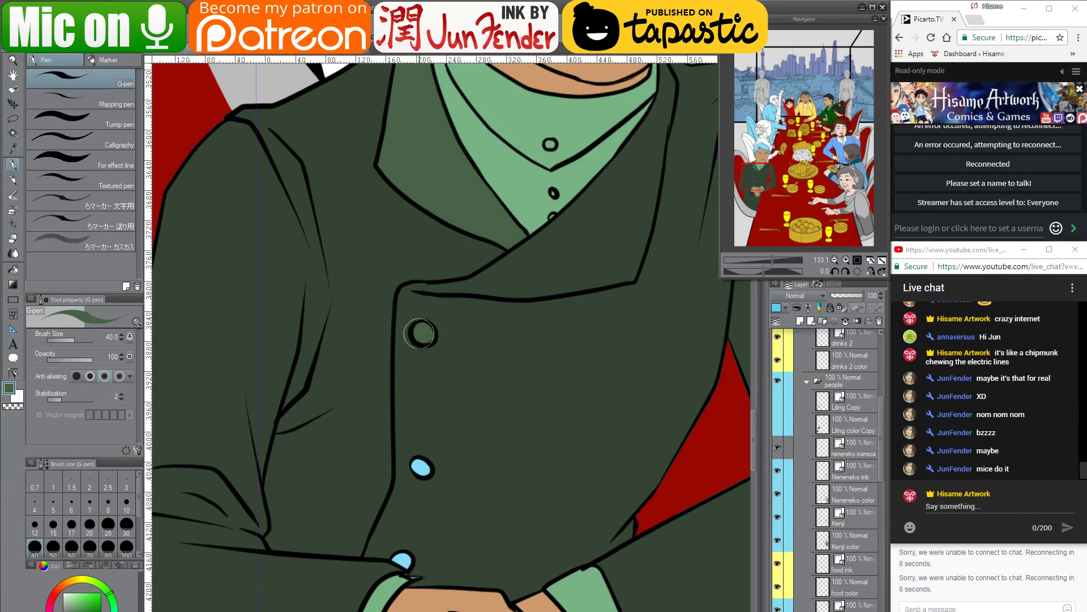
mouse_move(443, 450)
mouse_down()
mouse_move(444, 373)
mouse_move(427, 403)
mouse_move(412, 387)
mouse_up()
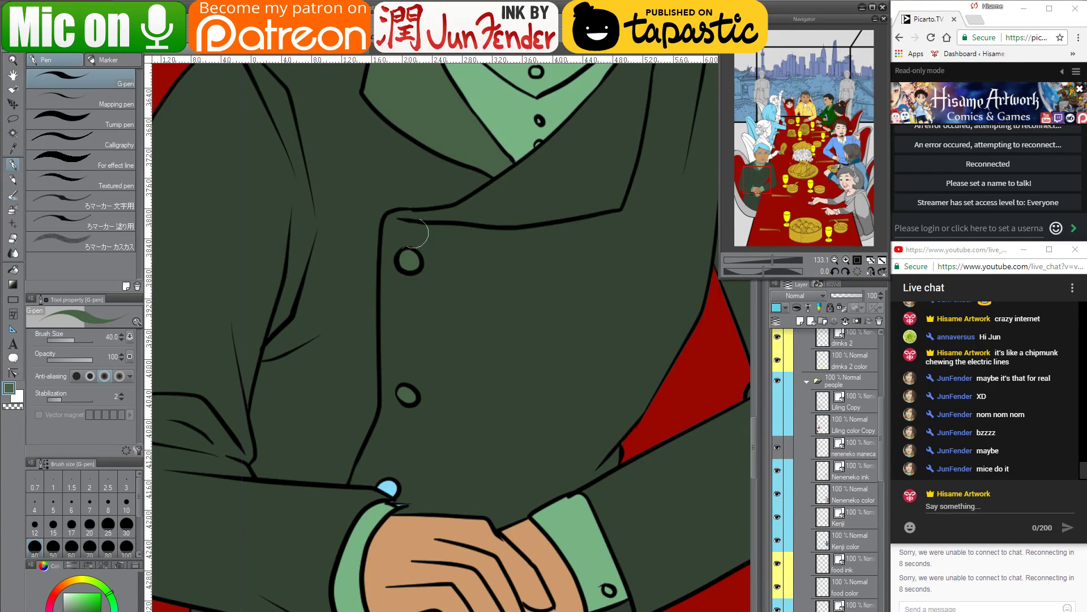
scroll(391, 366, down, 3)
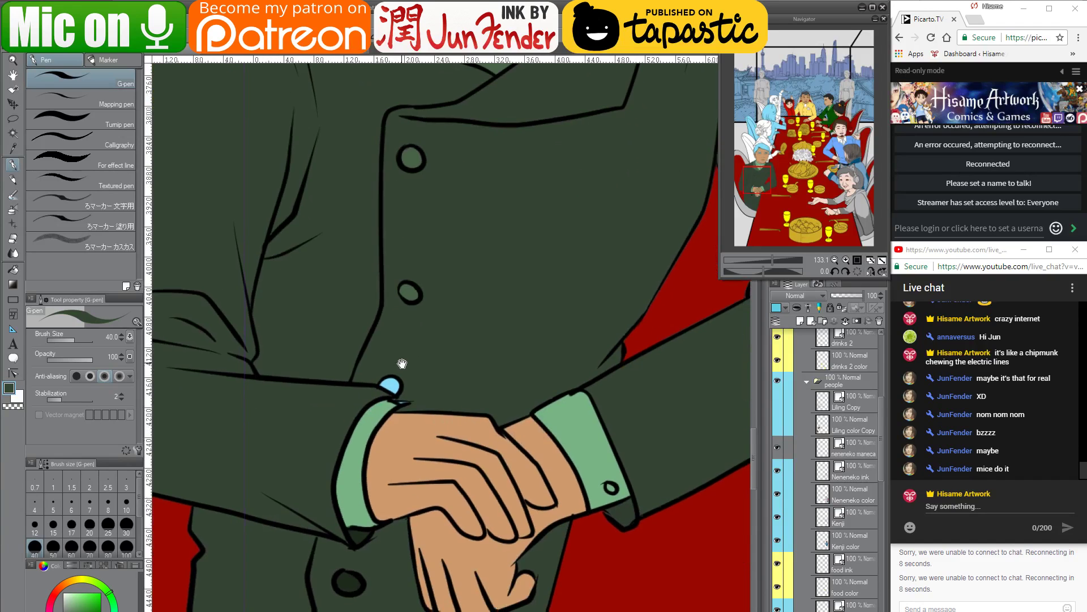
drag(391, 385, 390, 384)
alt+click(367, 398)
drag(419, 398, 400, 399)
Recolour the cuff button, the lowest jacket button and the top shirt button with the lapel's medium green
drag(541, 167, 444, 608)
drag(570, 379, 566, 396)
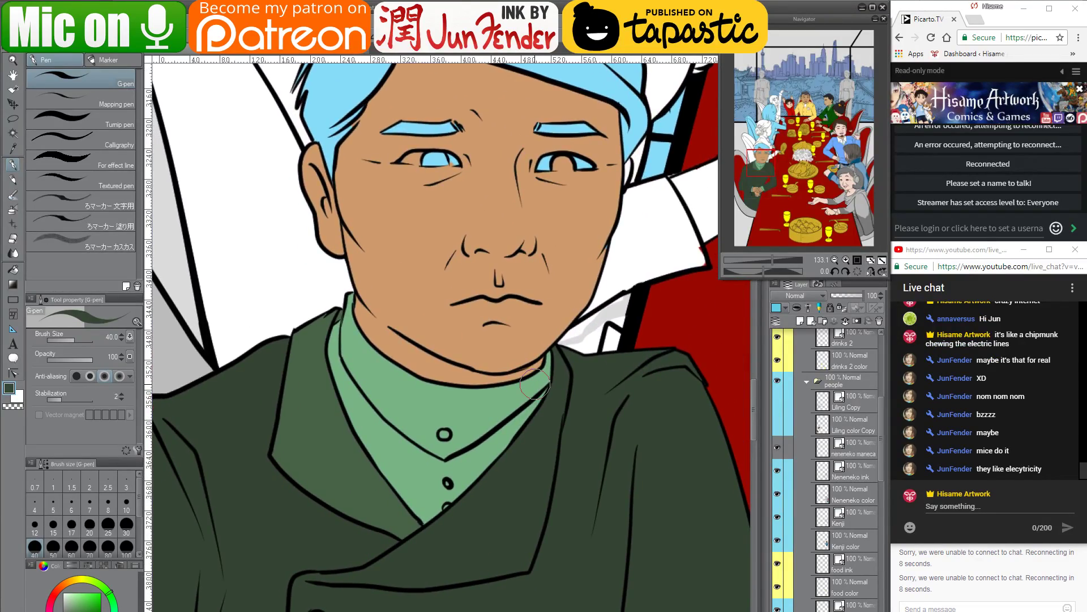
scroll(509, 475, down, 5)
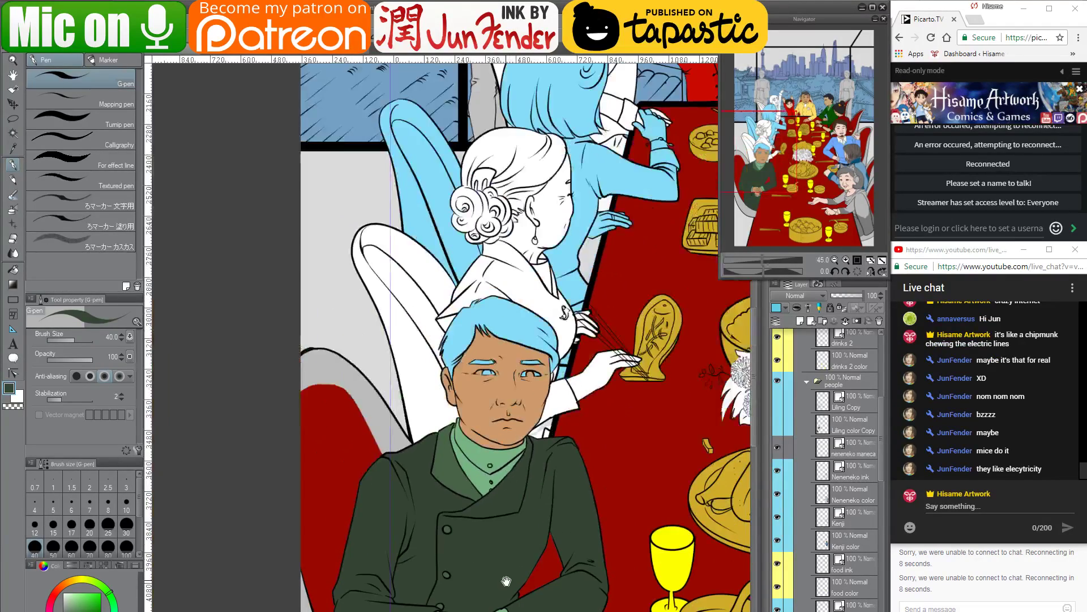
drag(506, 581, 500, 473)
scroll(482, 524, up, 4)
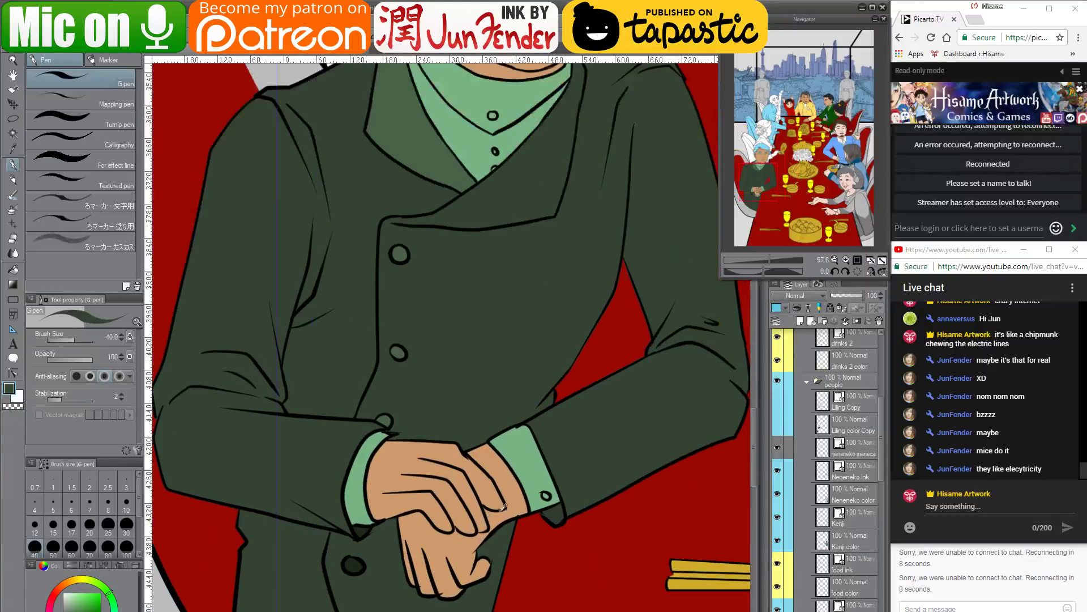
scroll(537, 380, up, 3)
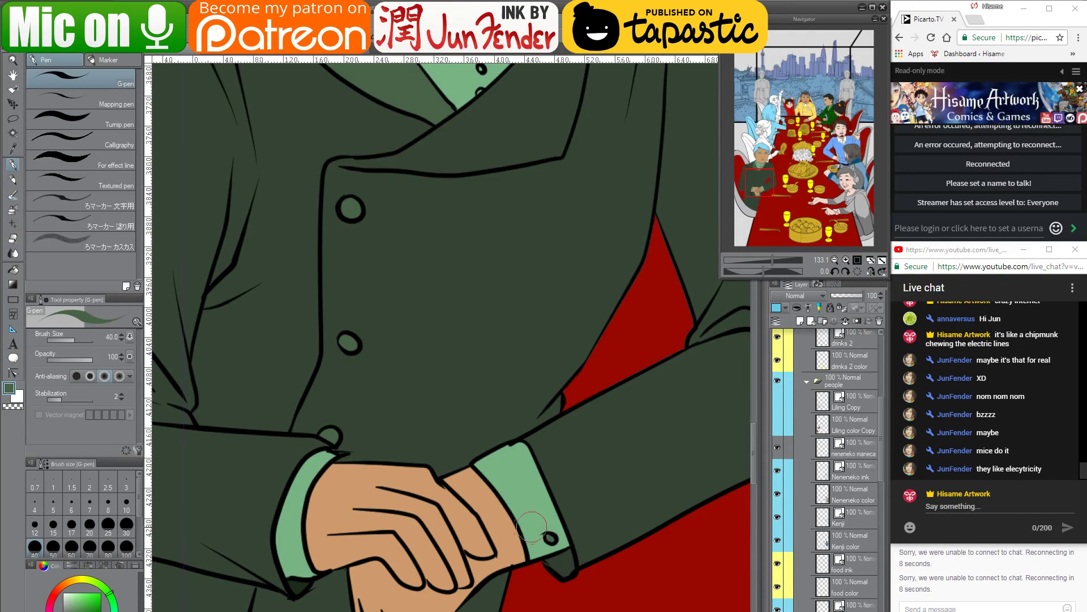
drag(461, 437, 453, 268)
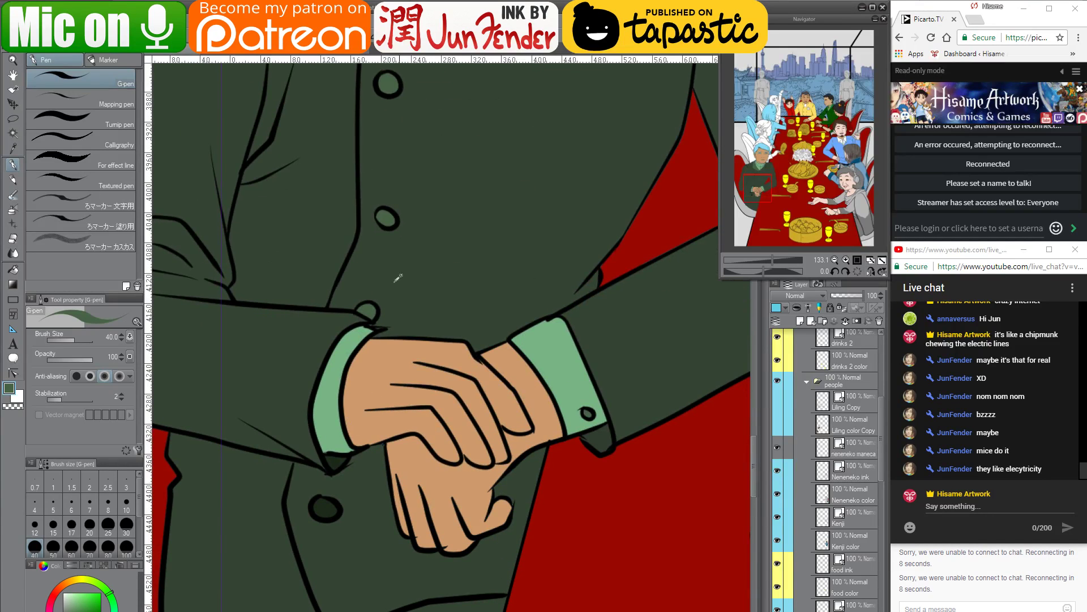
drag(323, 498, 326, 512)
drag(476, 226, 486, 574)
mouse_move(556, 287)
mouse_down()
mouse_move(525, 471)
mouse_move(518, 453)
mouse_up()
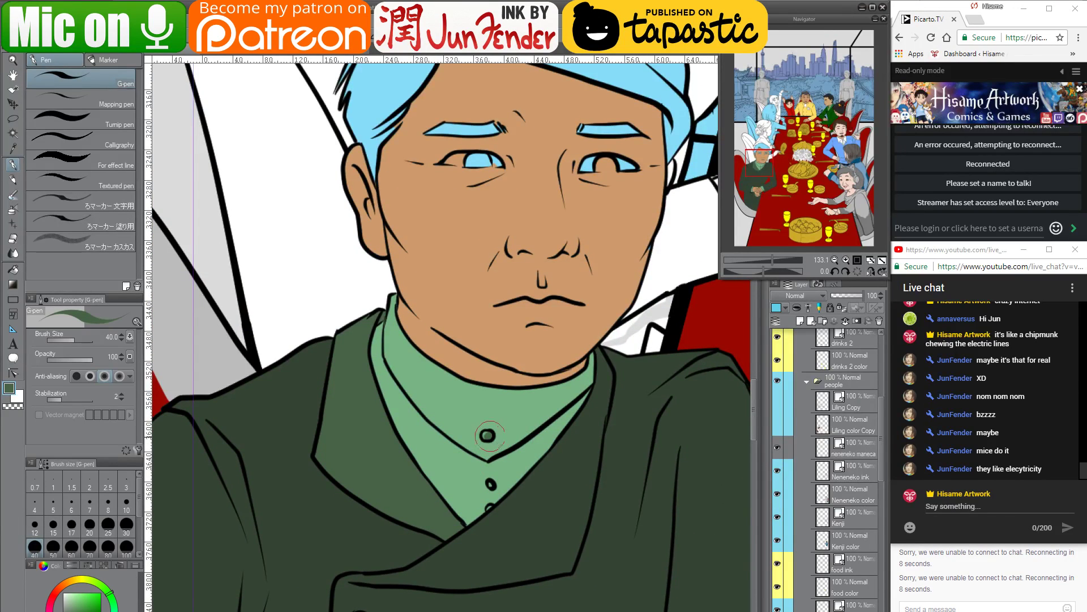
Paint the upper part of the jacket's overlapping lapel, beside the shirt collar, with the sampled medium green
alt+click(498, 516)
drag(598, 352, 603, 413)
drag(598, 358, 590, 424)
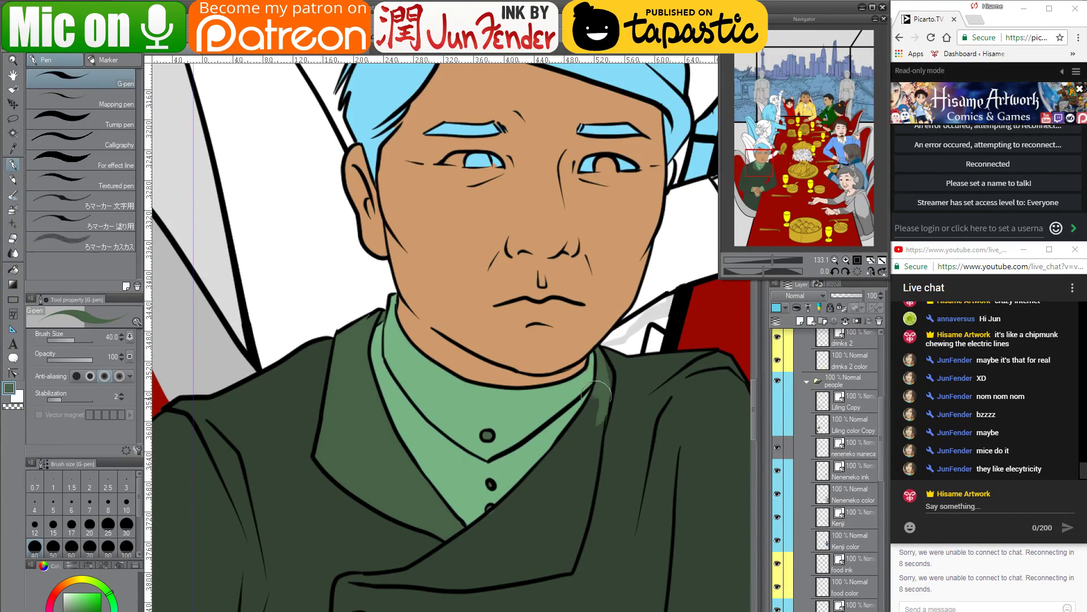
mouse_move(603, 386)
mouse_down()
mouse_move(585, 442)
mouse_move(607, 379)
mouse_move(597, 352)
mouse_up()
alt+click(593, 340)
alt+click(593, 406)
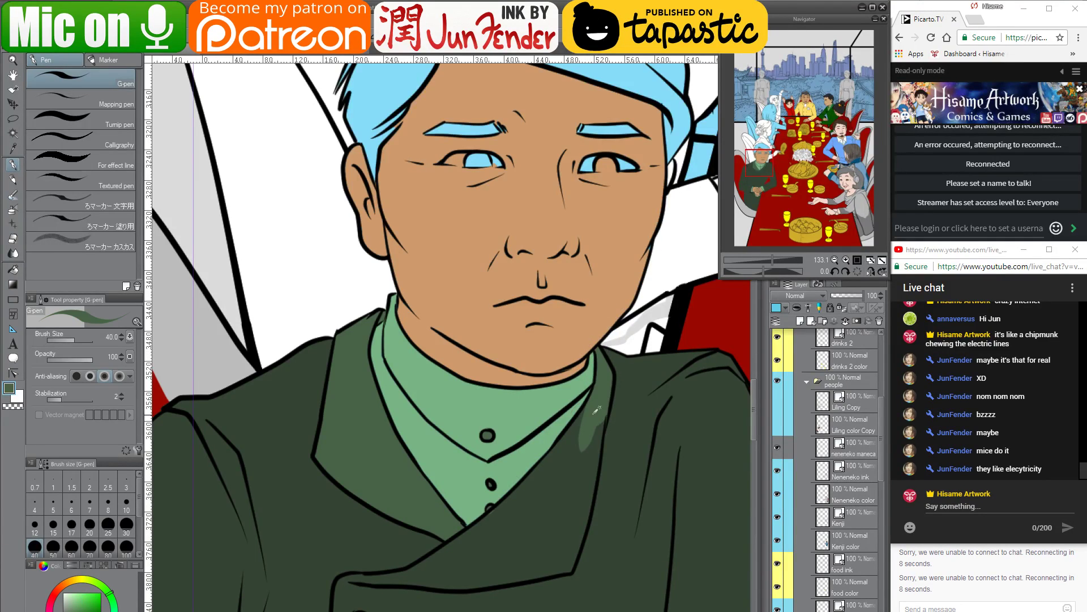
mouse_move(594, 406)
mouse_down()
mouse_move(547, 491)
mouse_move(516, 510)
mouse_up()
mouse_move(578, 438)
mouse_down()
mouse_move(546, 512)
mouse_move(577, 493)
mouse_up()
mouse_move(598, 403)
mouse_down()
mouse_move(559, 546)
mouse_move(595, 432)
mouse_move(545, 552)
mouse_move(602, 410)
mouse_move(594, 472)
mouse_up()
alt+click(622, 445)
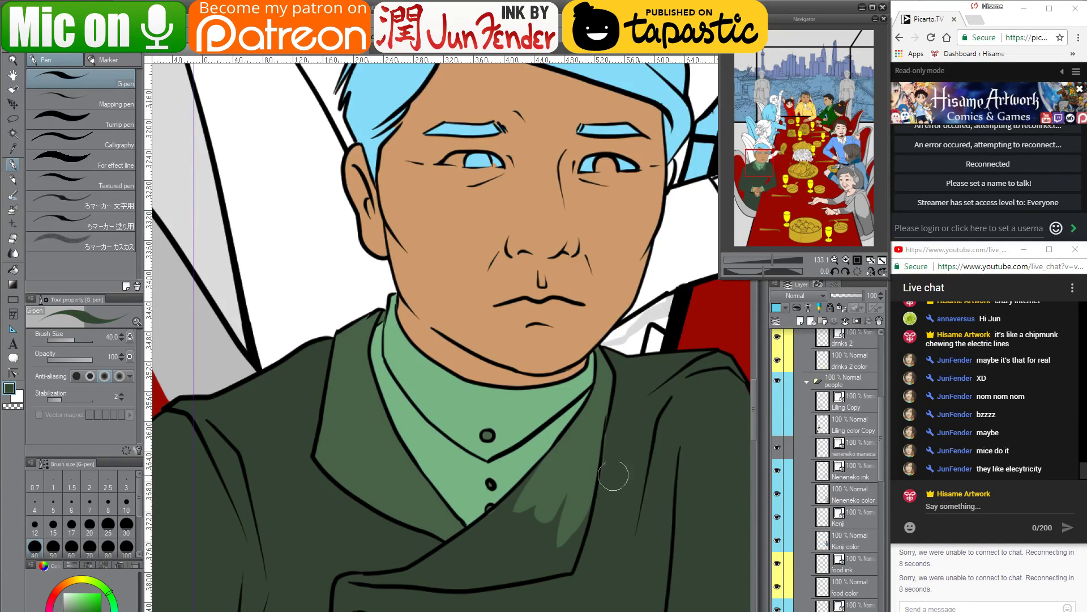
Paint the overlapping lapel's lower edge and remaining middle area medium green, using brush sizes 20 and 30
key(bracketleft)
key(bracketleft)
key(bracketleft)
alt+click(576, 469)
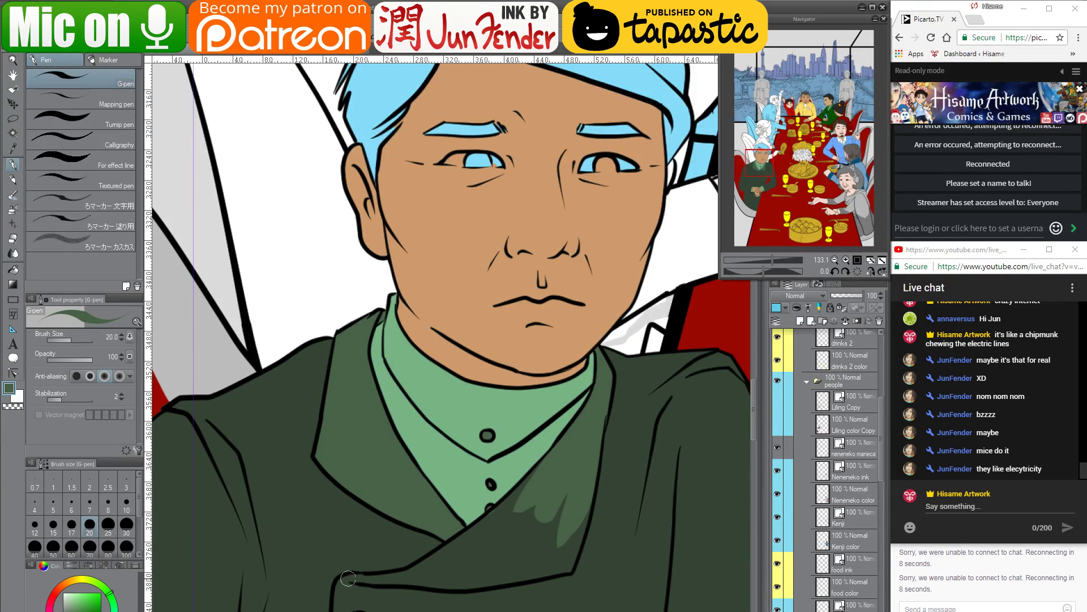
mouse_move(354, 576)
mouse_down()
mouse_move(371, 578)
mouse_move(353, 580)
mouse_up()
mouse_move(361, 576)
mouse_down()
mouse_move(414, 576)
mouse_move(474, 549)
mouse_move(412, 575)
mouse_move(519, 494)
mouse_up()
key(bracketright)
key(bracketright)
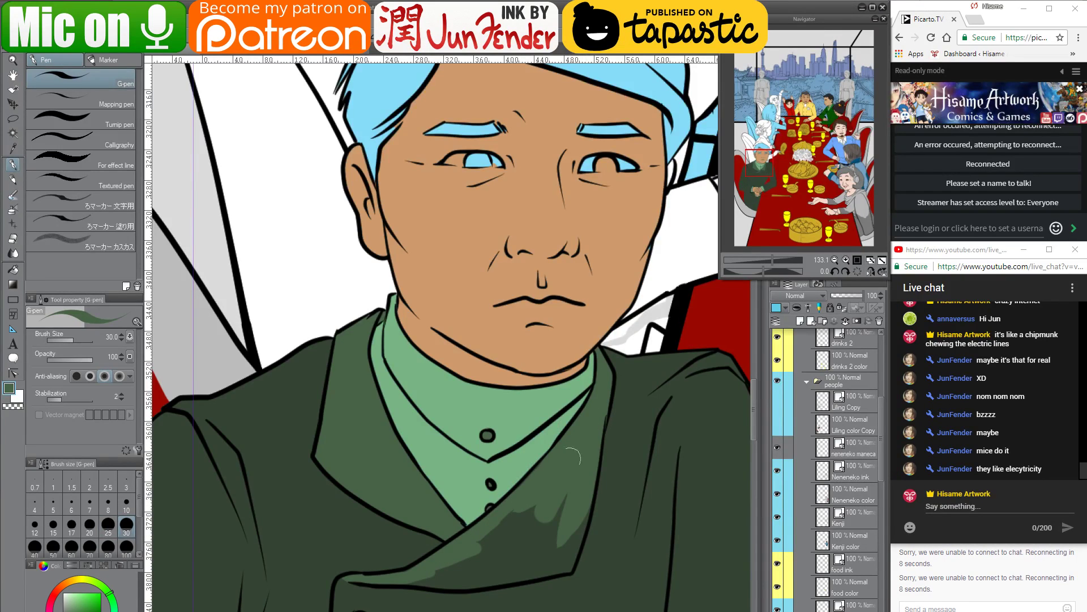
mouse_move(428, 575)
mouse_down()
mouse_move(404, 581)
mouse_move(473, 582)
mouse_move(527, 551)
mouse_move(482, 580)
mouse_move(569, 566)
mouse_move(555, 571)
mouse_move(589, 491)
mouse_move(566, 559)
mouse_move(572, 533)
mouse_move(556, 557)
mouse_move(534, 550)
mouse_move(525, 559)
mouse_move(551, 513)
mouse_move(511, 555)
mouse_move(446, 569)
mouse_move(511, 547)
mouse_move(475, 571)
mouse_move(530, 548)
mouse_move(501, 573)
mouse_move(460, 575)
mouse_up()
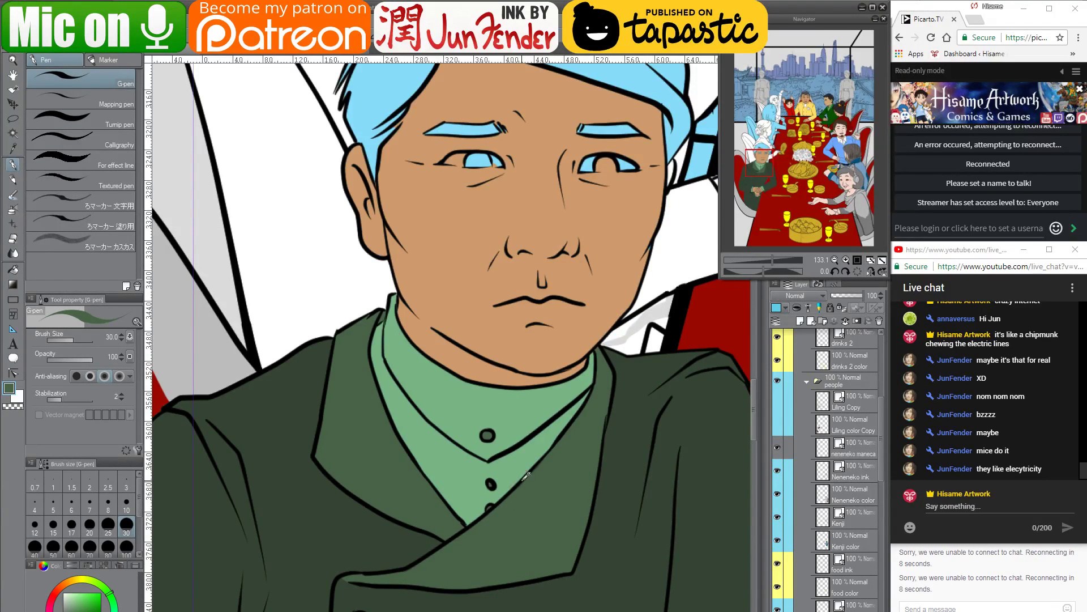
Fill the seated man's blue hair with the dark grey sampled from the hair of the guest across the table
scroll(526, 478, down, 6)
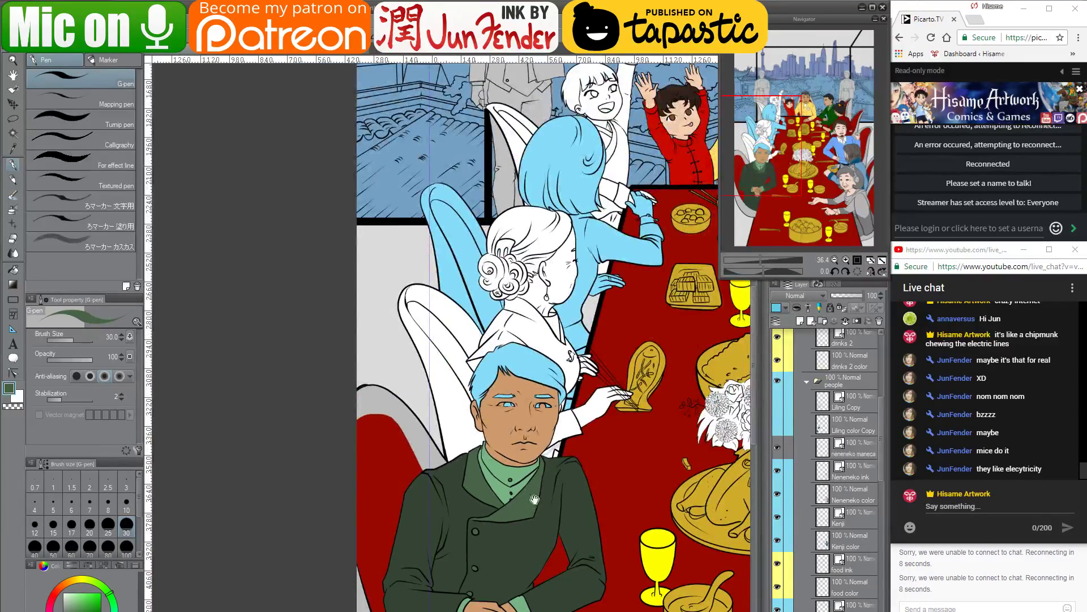
drag(534, 499, 500, 415)
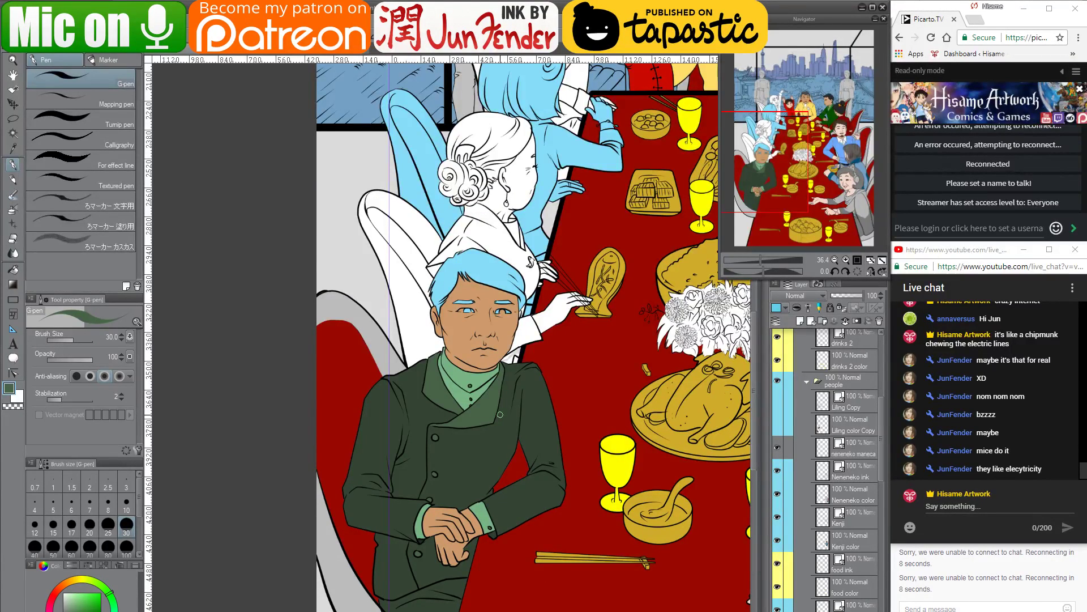
drag(516, 342, 386, 493)
scroll(385, 493, down, 2)
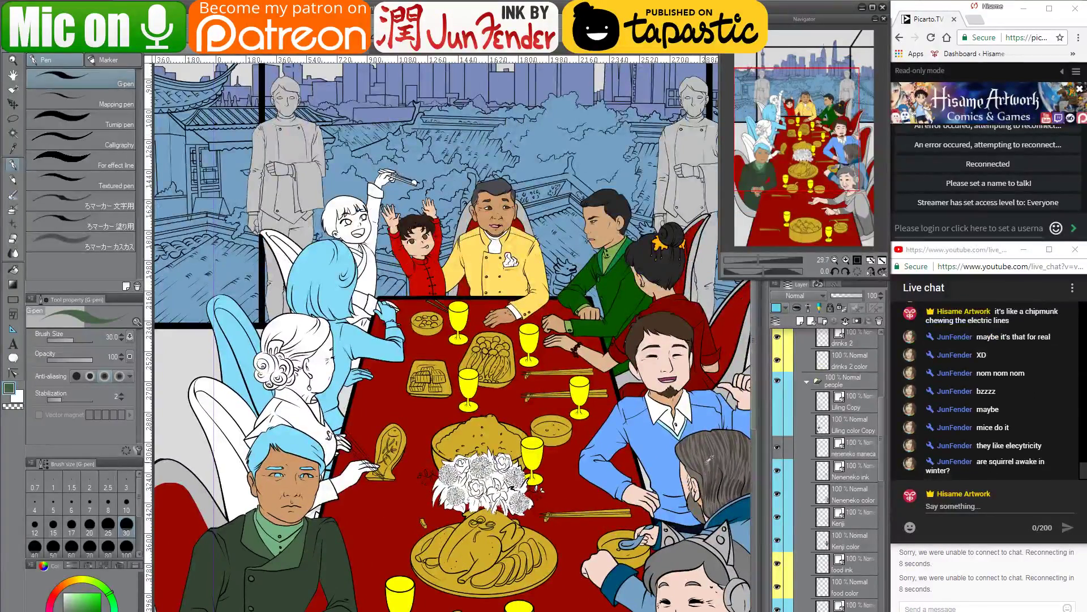
alt+click(704, 468)
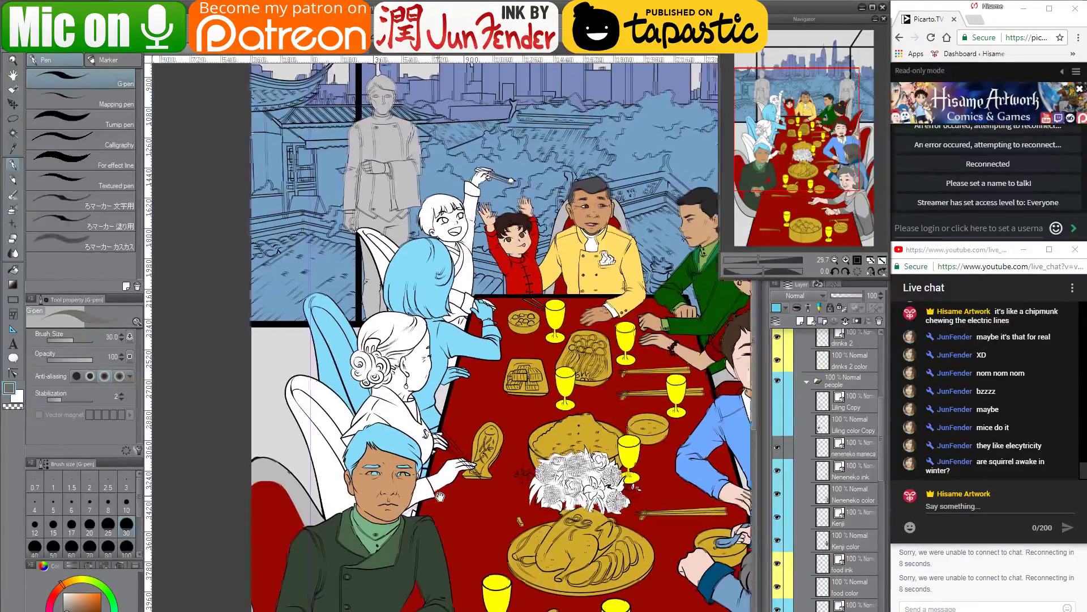
drag(338, 496, 418, 497)
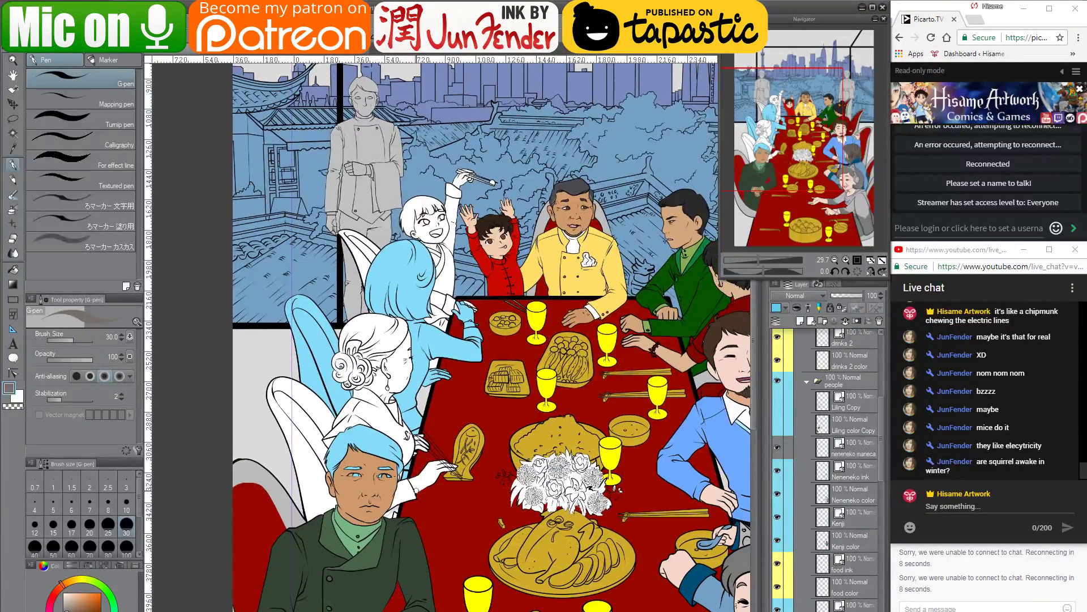
scroll(382, 449, up, 4)
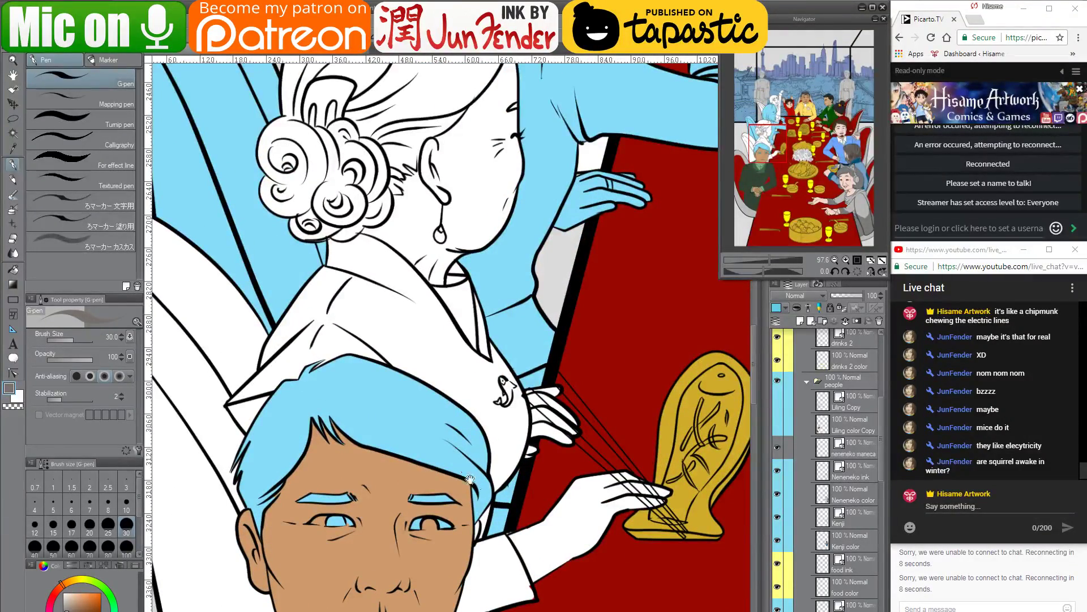
drag(471, 480, 463, 417)
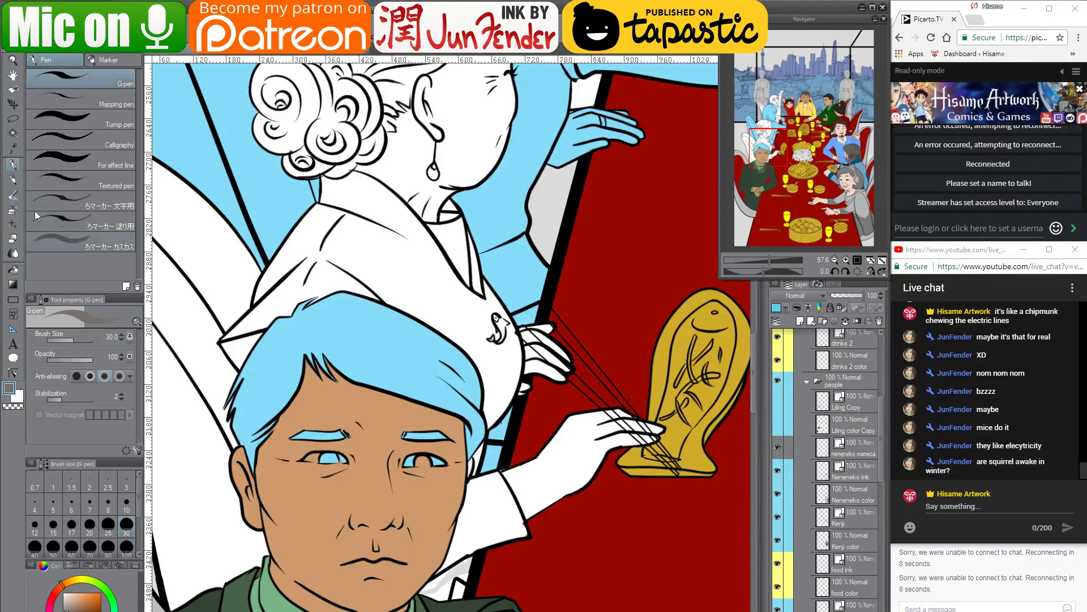
click(13, 270)
click(382, 347)
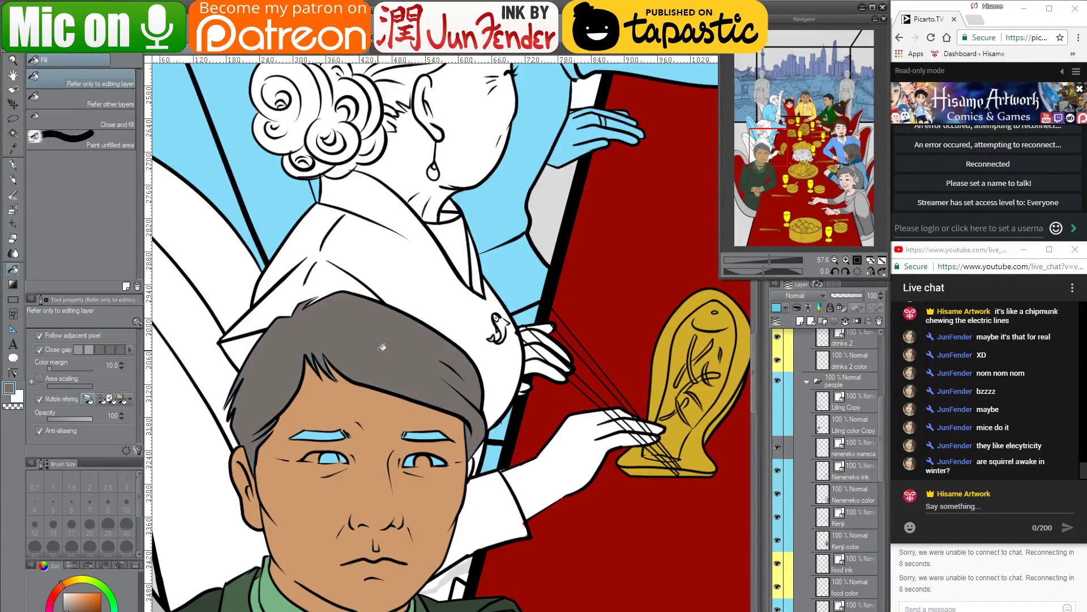
Cover the leftover blue gaps in the man's fringe and side hair tips with matching colours at brush size 12
scroll(248, 367, up, 5)
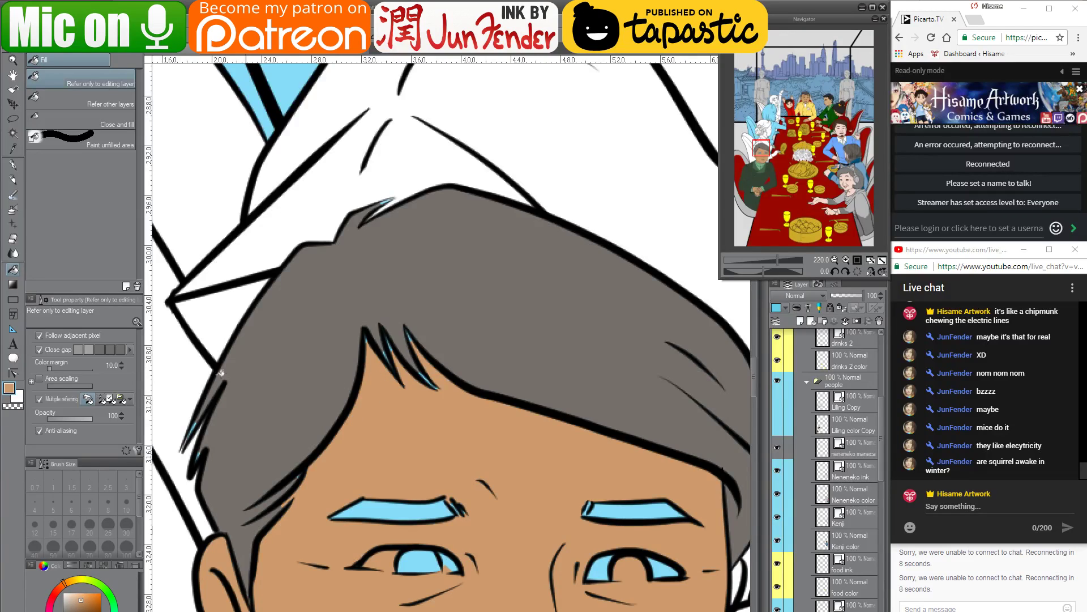
click(13, 165)
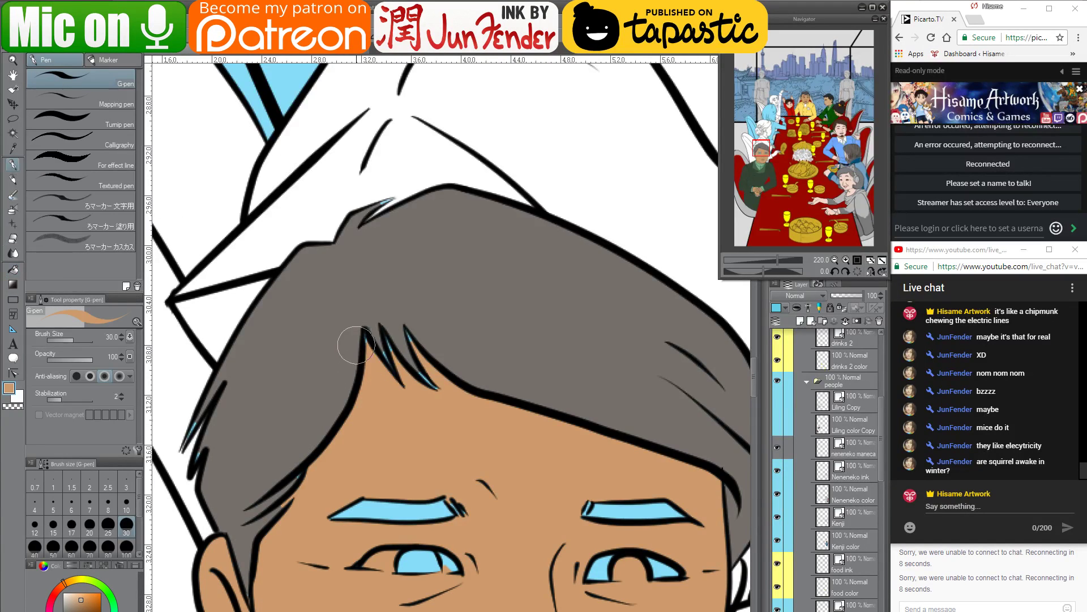
key(bracketleft)
key(bracketleft)
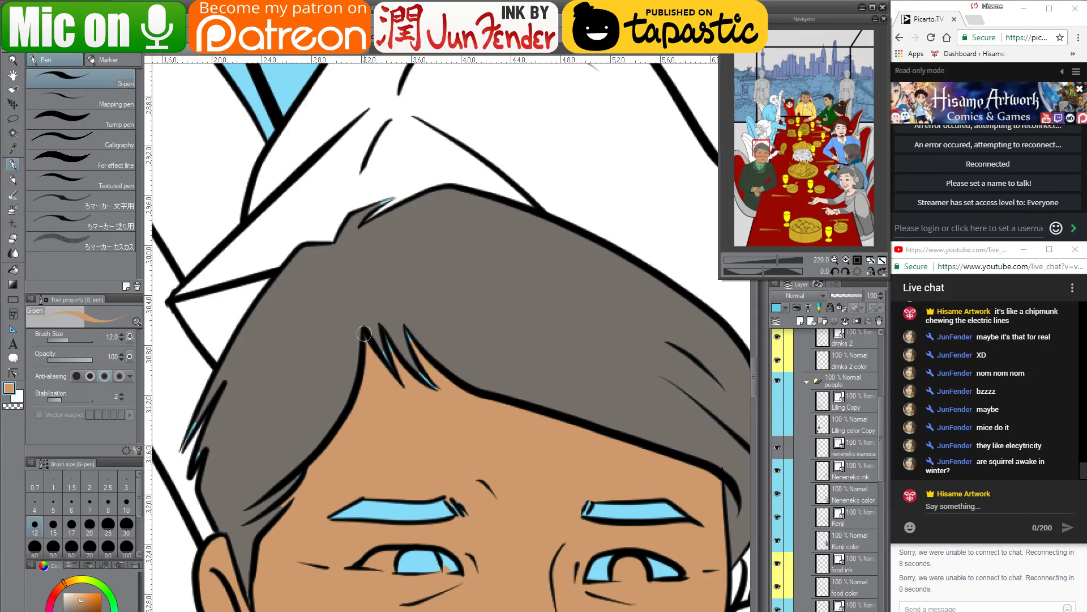
alt+click(382, 328)
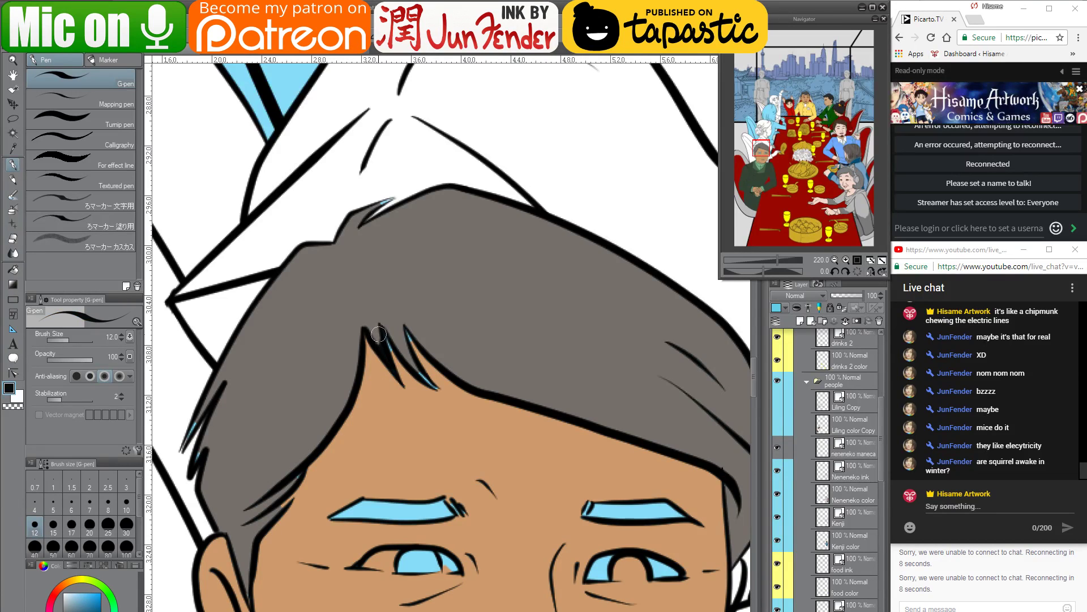
alt+click(379, 334)
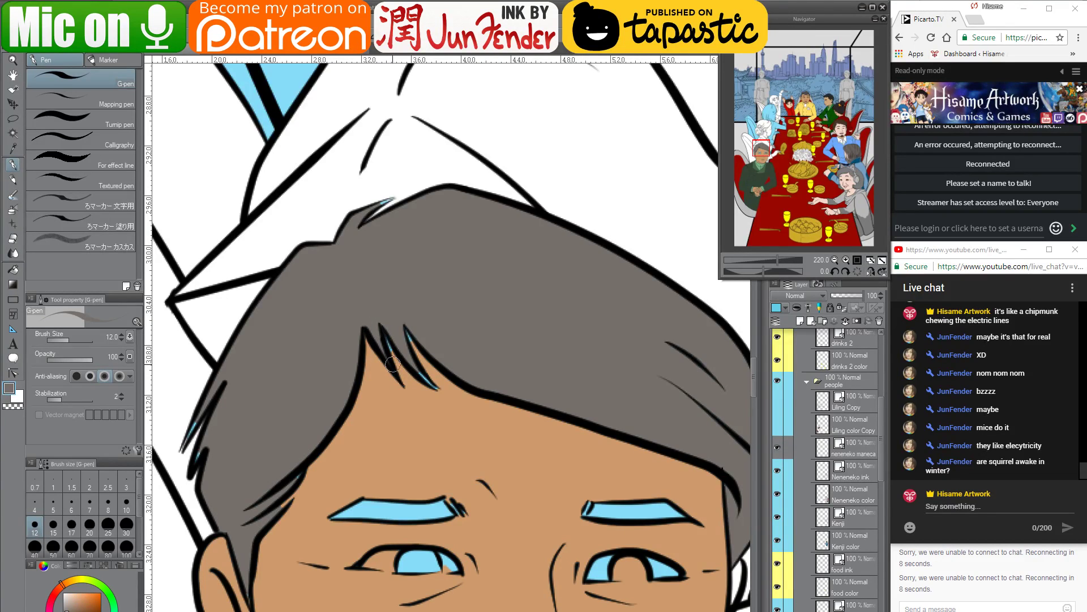
alt+click(403, 359)
alt+click(409, 340)
drag(201, 430, 180, 459)
drag(558, 539, 383, 452)
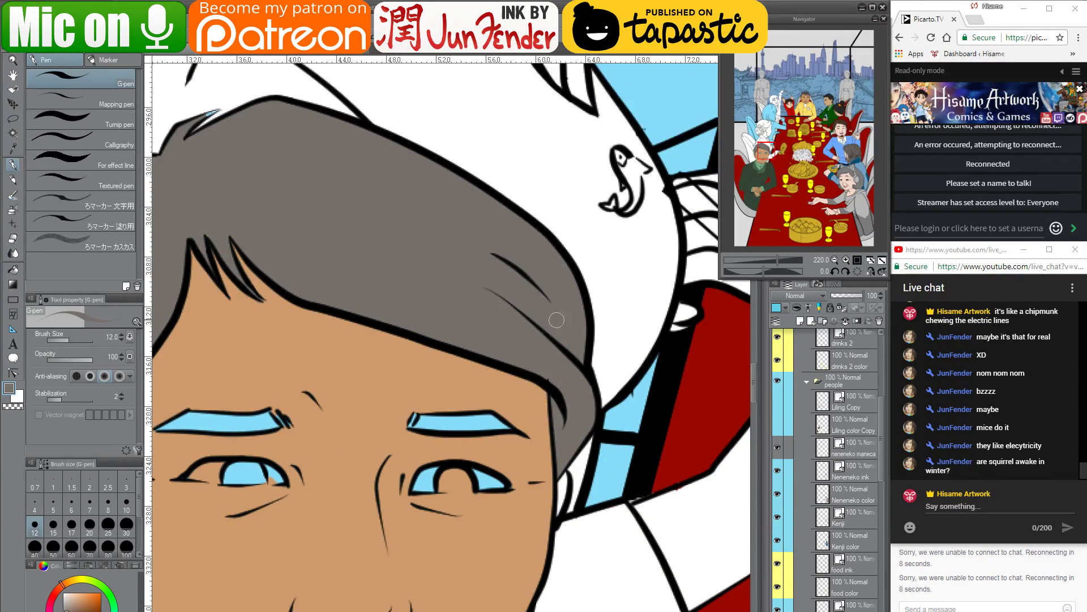
drag(484, 401, 595, 333)
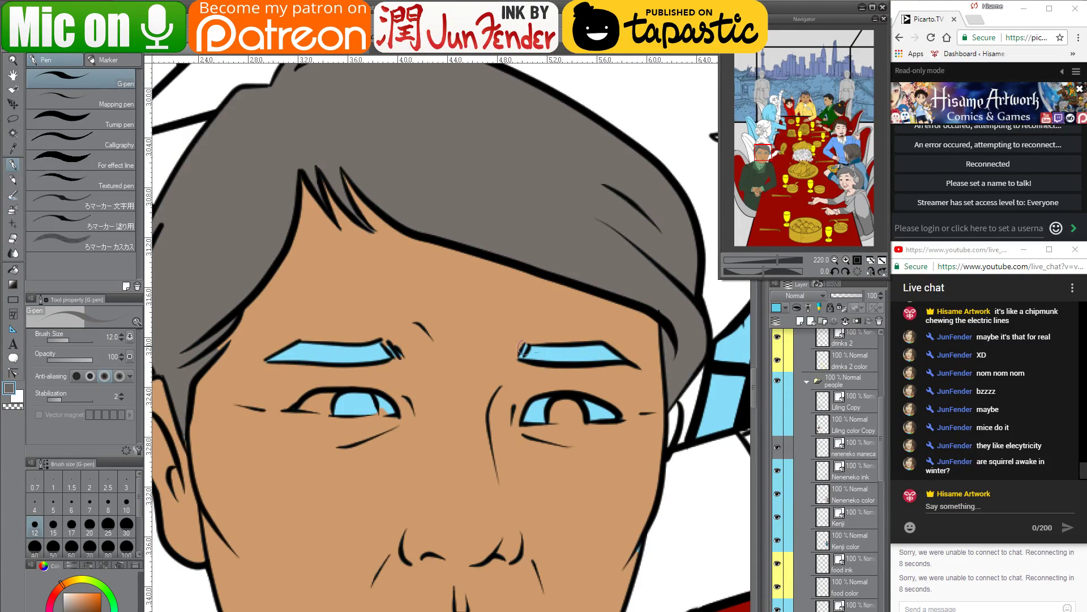
Paint both of the man's eyebrows in the hair's dark grey at brush size 17, covering their tips
key(])
key(])
drag(531, 351, 620, 358)
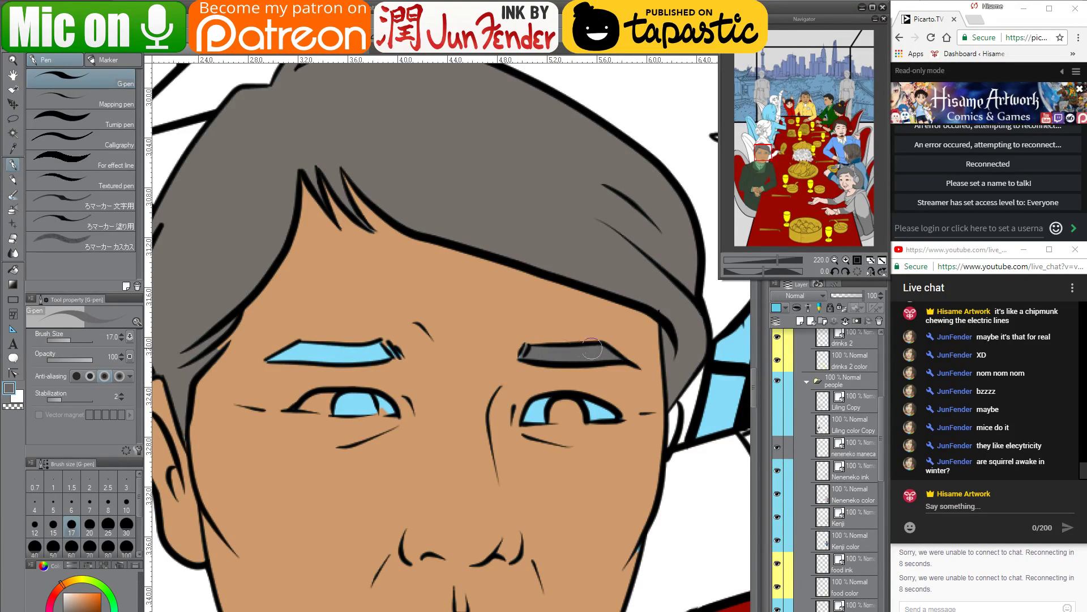
drag(530, 345, 521, 354)
mouse_move(381, 354)
mouse_down()
mouse_move(265, 363)
mouse_move(301, 347)
mouse_move(351, 351)
mouse_up()
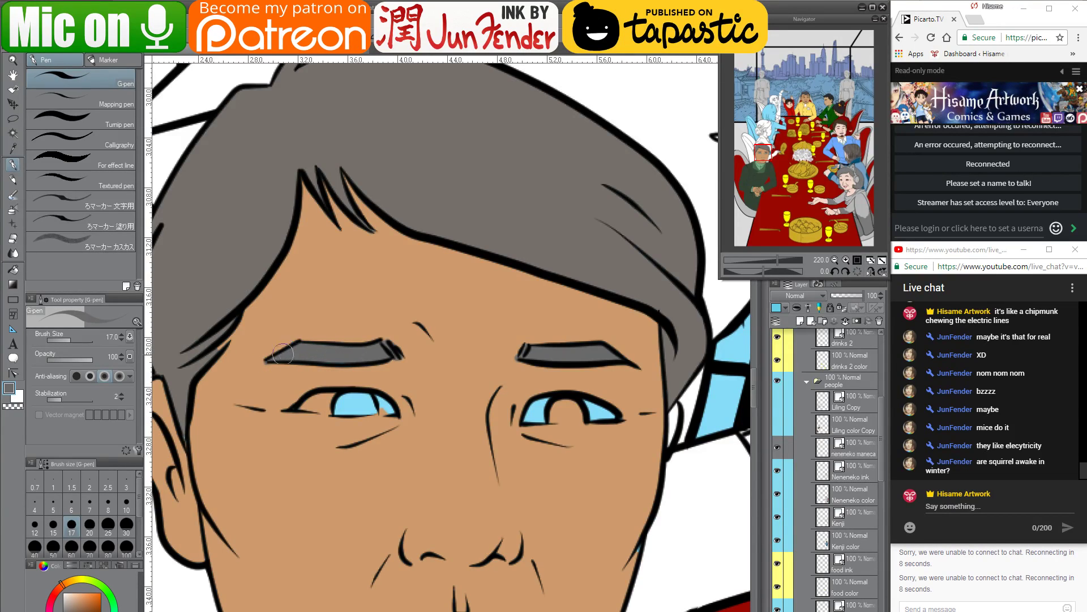
alt+click(268, 366)
alt+click(211, 355)
Paint the insides of both of the man's eyes white with a sampled white
alt+click(678, 419)
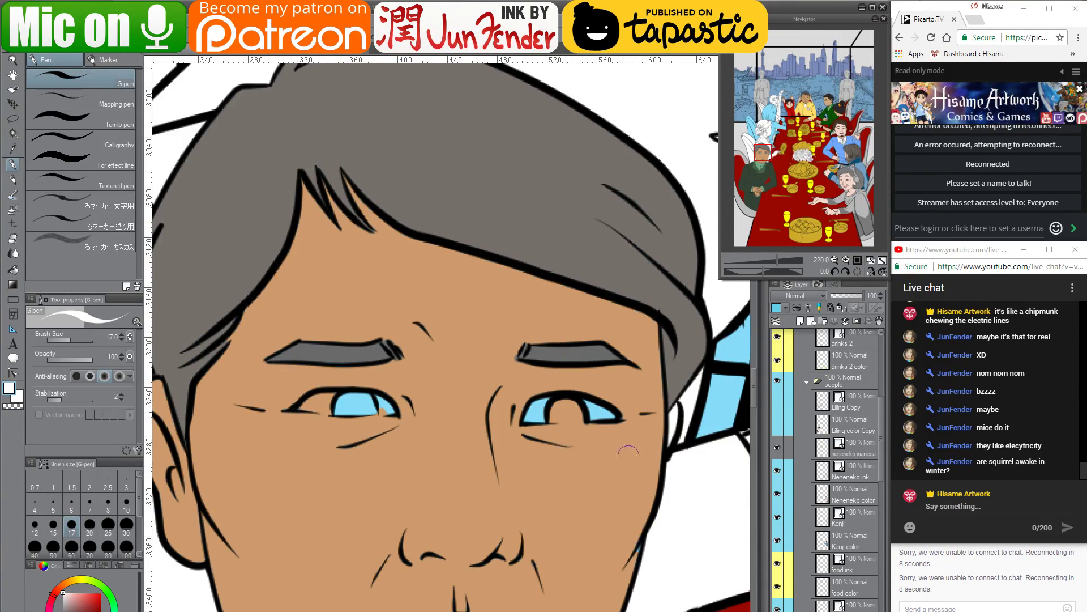
mouse_move(569, 409)
mouse_down()
mouse_move(525, 421)
mouse_move(611, 415)
mouse_move(561, 403)
mouse_up()
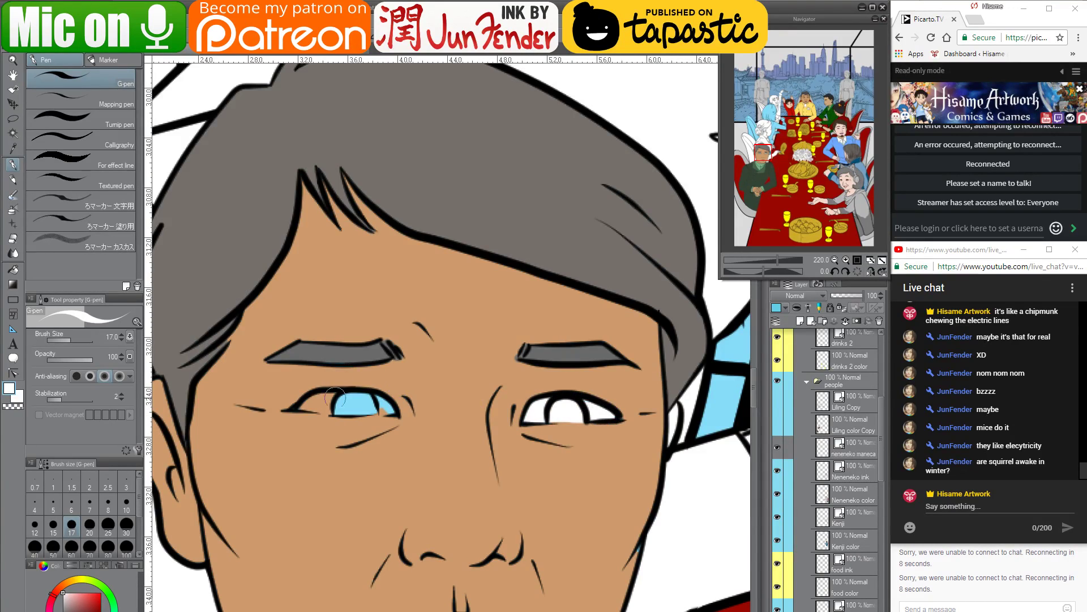
mouse_move(340, 399)
mouse_down()
mouse_move(302, 407)
mouse_move(391, 409)
mouse_move(363, 405)
mouse_up()
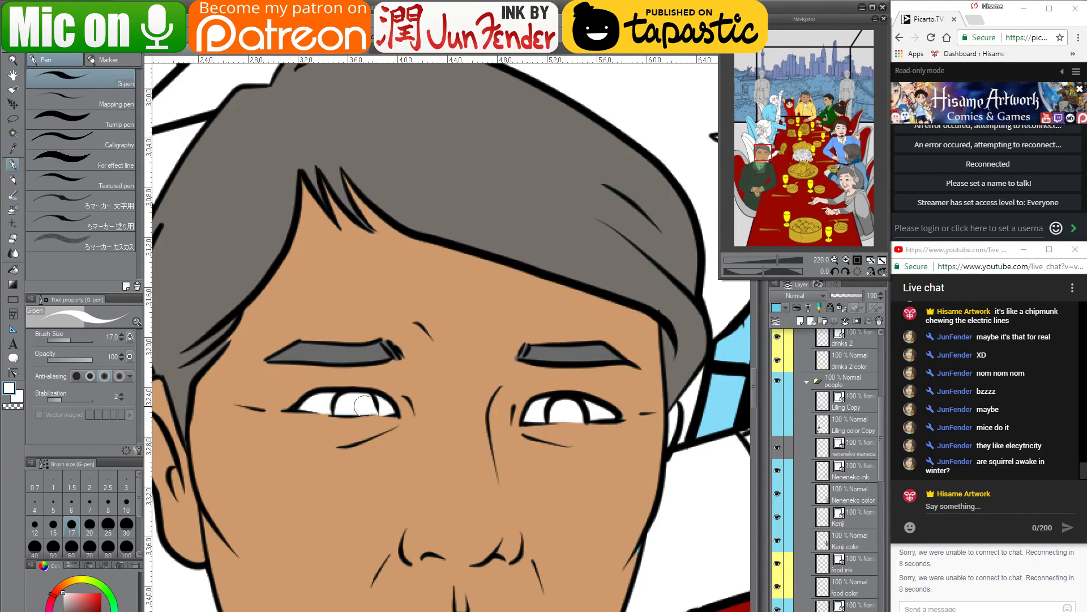
Colour both irises dark green and clean up the lower eyelid edge with the sampled skin tone
click(112, 603)
drag(91, 611, 99, 611)
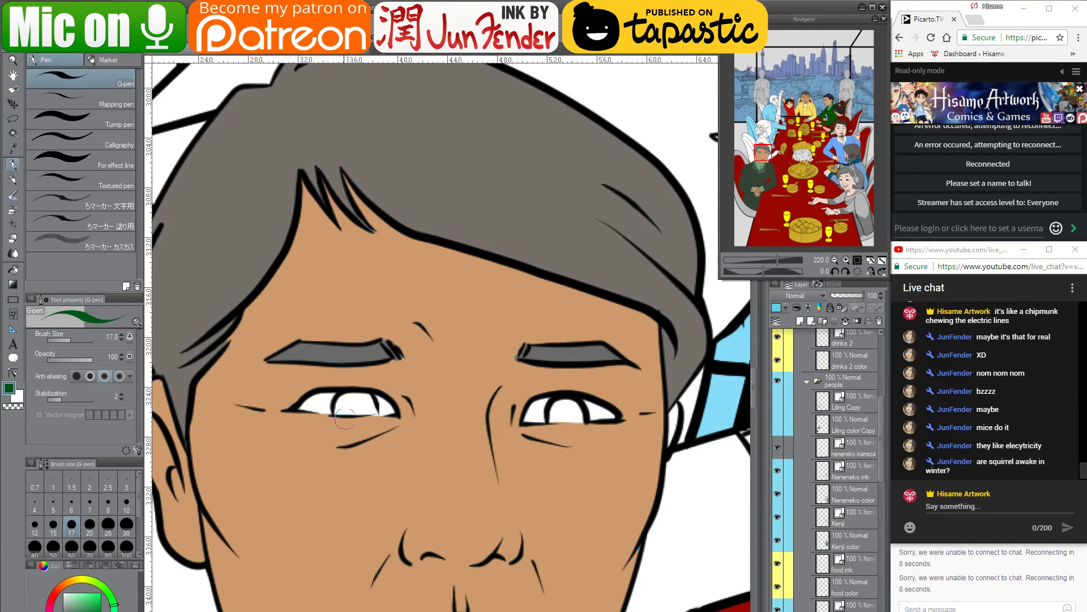
mouse_move(345, 418)
mouse_down()
mouse_move(359, 396)
mouse_move(338, 408)
mouse_move(365, 410)
mouse_move(323, 421)
mouse_move(345, 418)
mouse_move(357, 398)
mouse_move(337, 412)
mouse_move(375, 411)
mouse_move(347, 403)
mouse_move(363, 412)
mouse_move(332, 424)
mouse_move(389, 423)
mouse_move(329, 416)
mouse_up()
click(81, 611)
alt+click(354, 425)
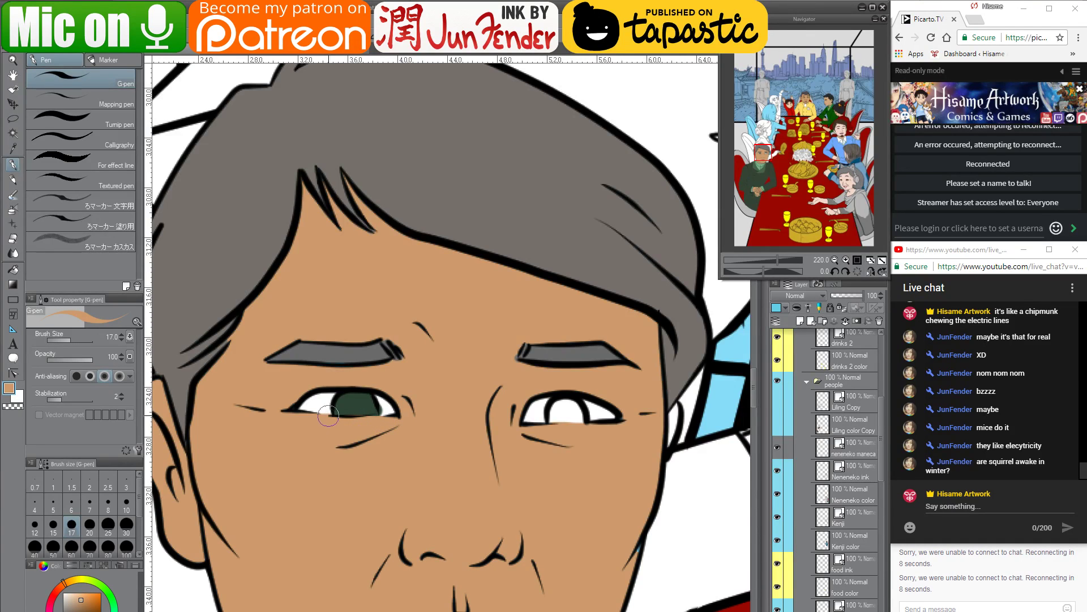
alt+click(382, 406)
alt+click(361, 401)
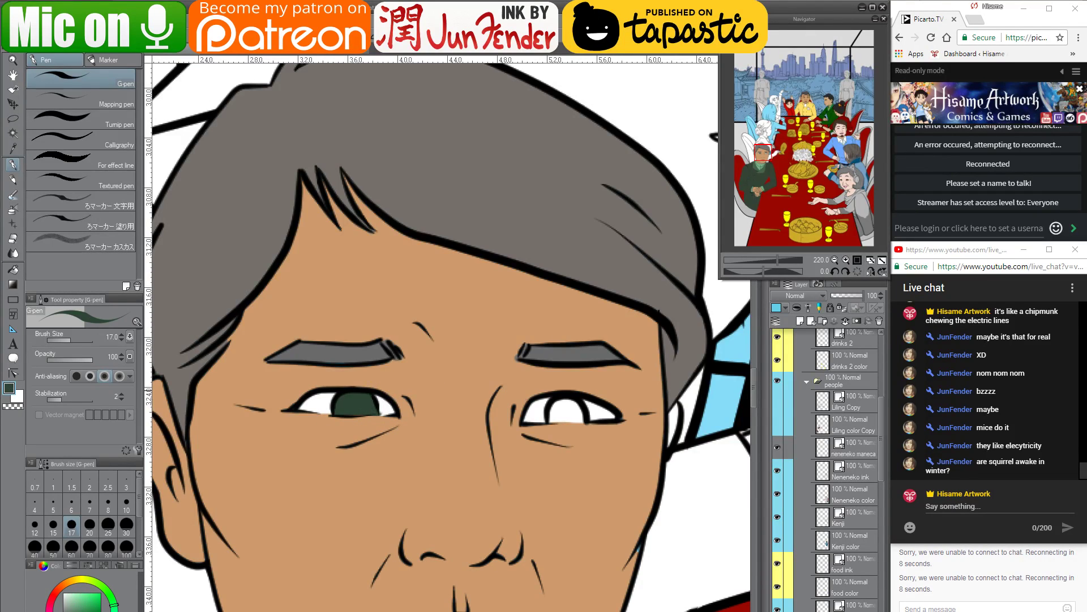
mouse_move(556, 396)
mouse_down()
mouse_move(551, 419)
mouse_move(578, 417)
mouse_move(552, 416)
mouse_move(579, 414)
mouse_move(563, 412)
mouse_move(574, 405)
mouse_move(582, 418)
mouse_move(552, 411)
mouse_move(588, 418)
mouse_up()
Clear the selection and touch up the skin beside the inner end of the eyebrow with the sampled skin tone
alt+click(588, 480)
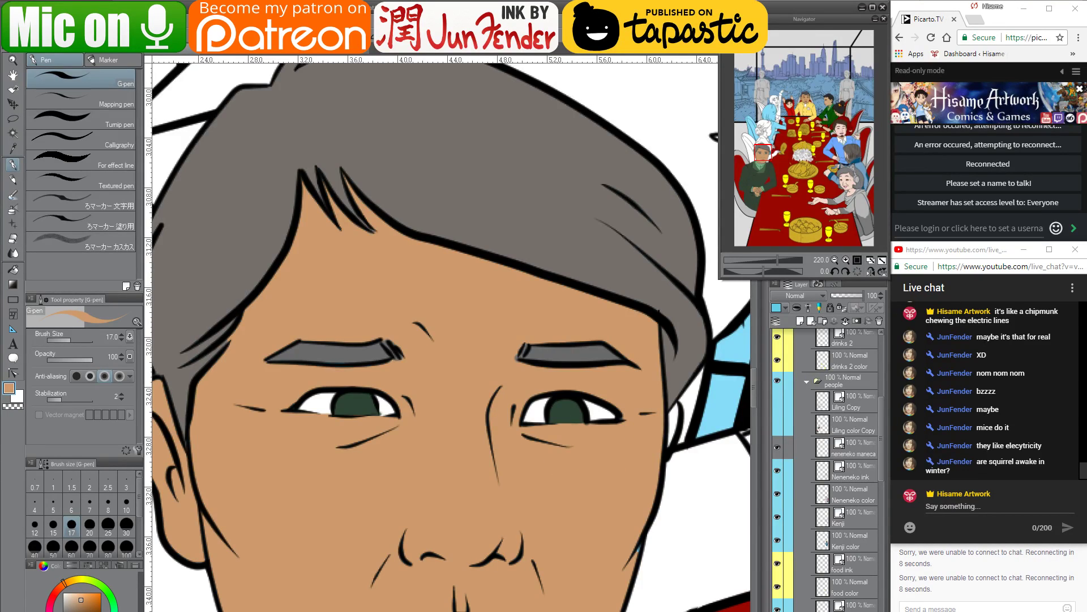
scroll(545, 411, down, 3)
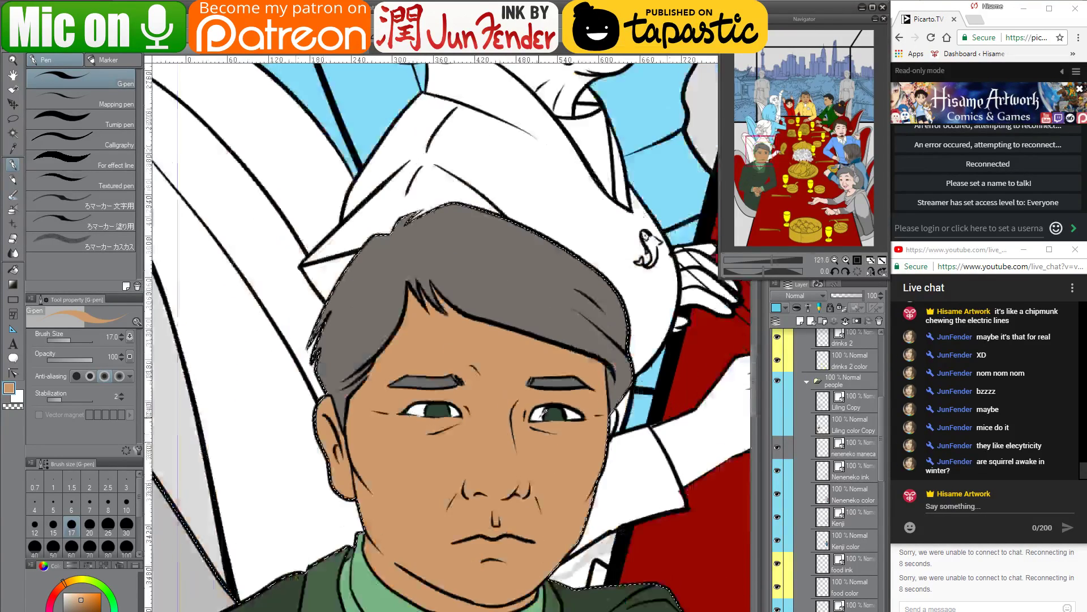
scroll(545, 412, down, 2)
scroll(493, 418, up, 5)
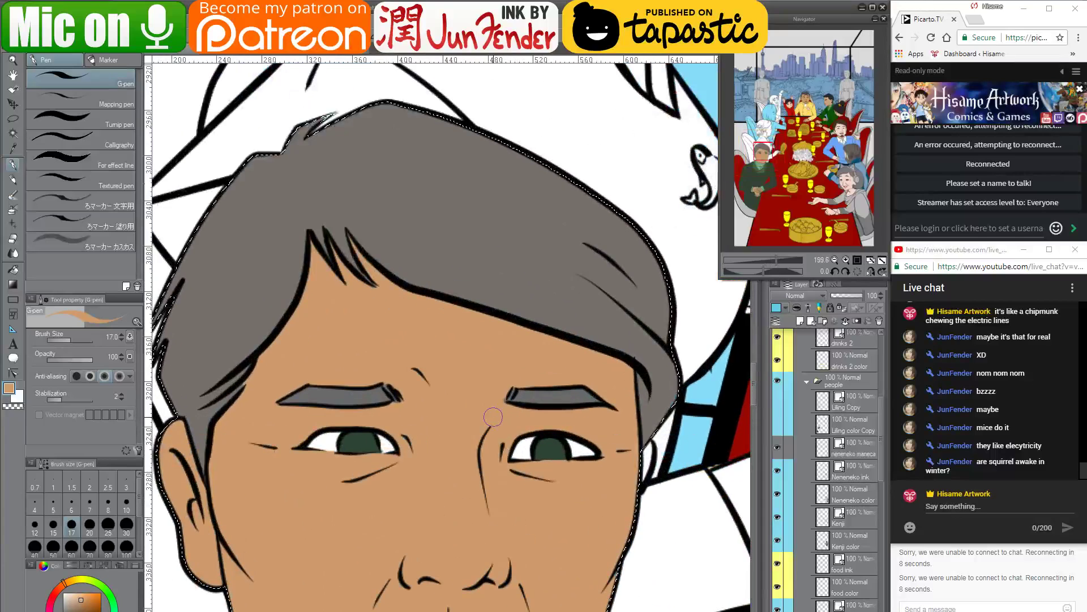
key(ctrl+d)
drag(502, 392, 505, 394)
scroll(432, 435, down, 6)
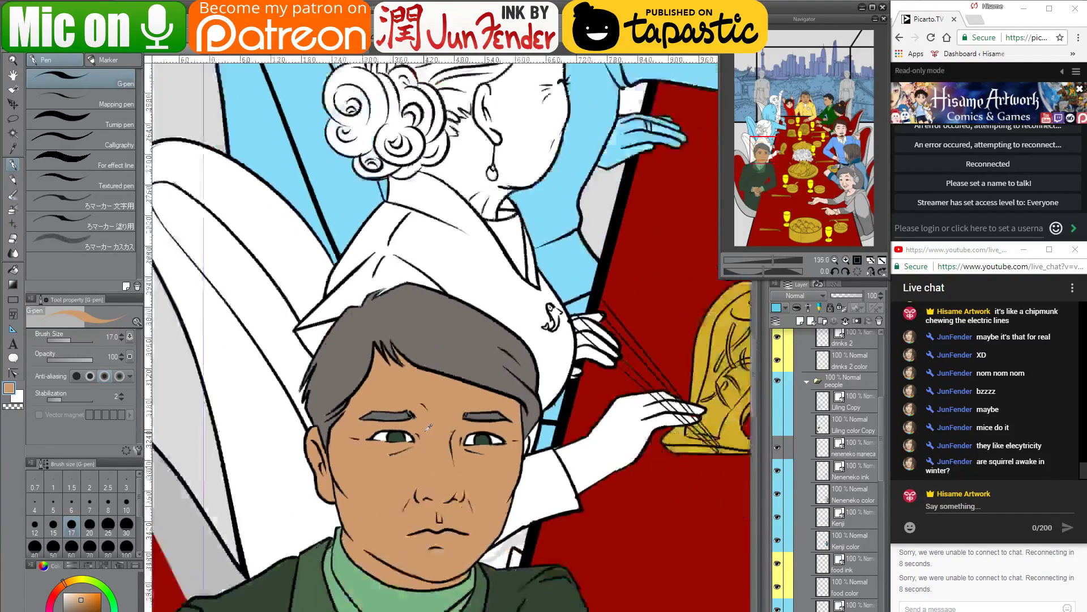
scroll(427, 428, down, 2)
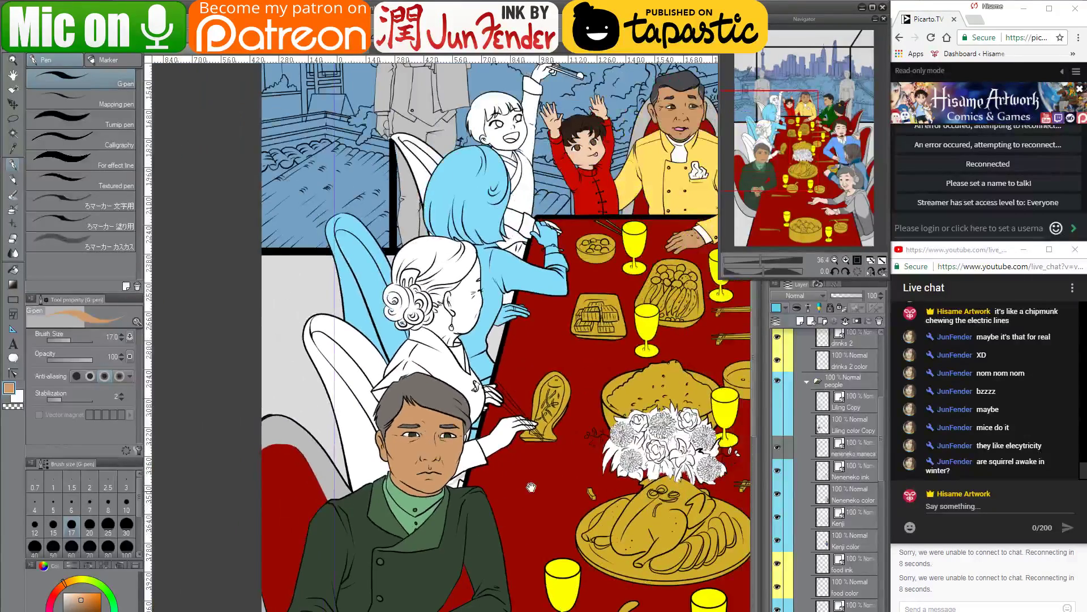
drag(532, 487, 401, 372)
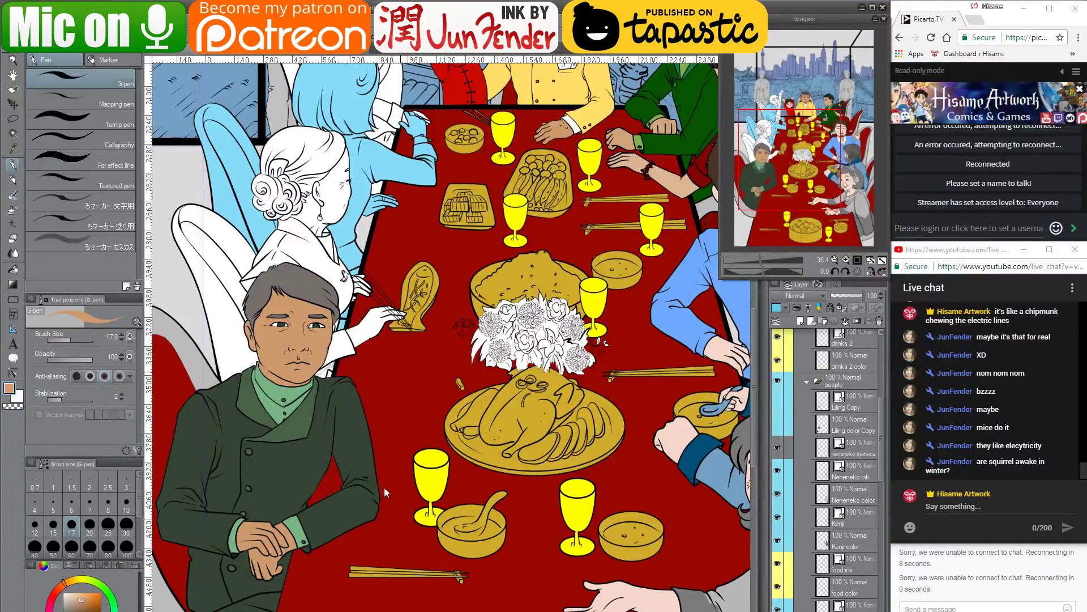
Show the dark-haired foreground woman's Liling layers, make Liling color Copy the active layer and select its painted area
scroll(417, 410, down, 2)
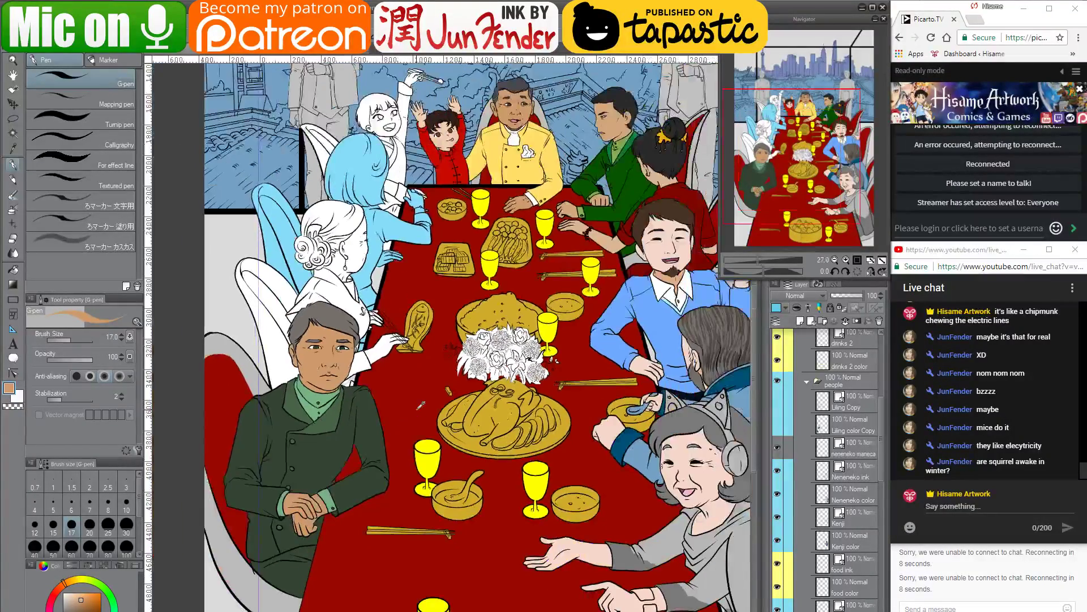
scroll(417, 410, up, 1)
scroll(417, 409, down, 1)
scroll(421, 405, down, 1)
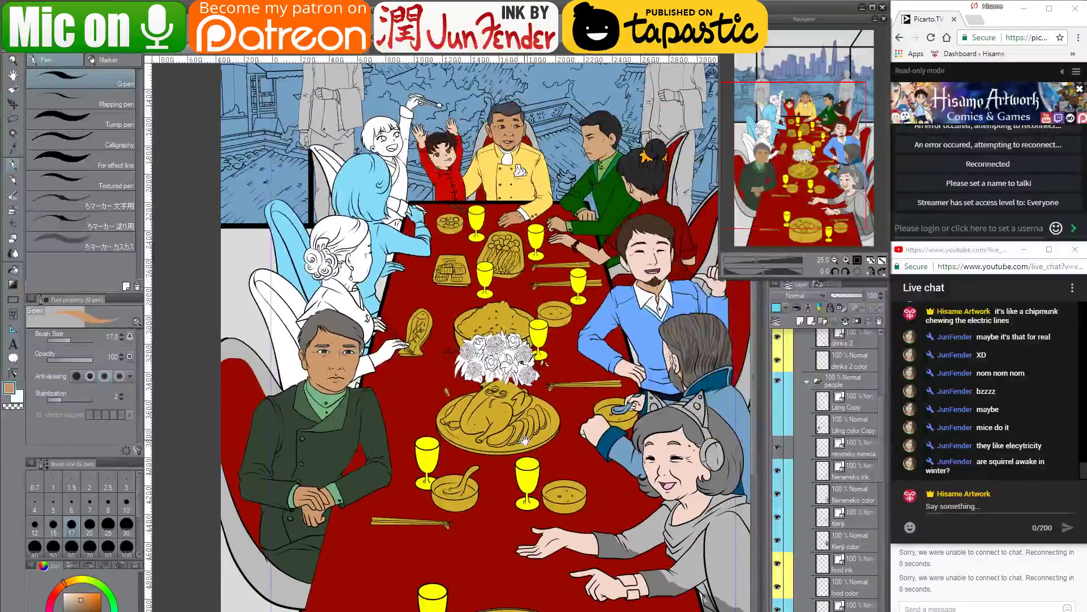
drag(525, 440, 474, 302)
drag(467, 330, 463, 387)
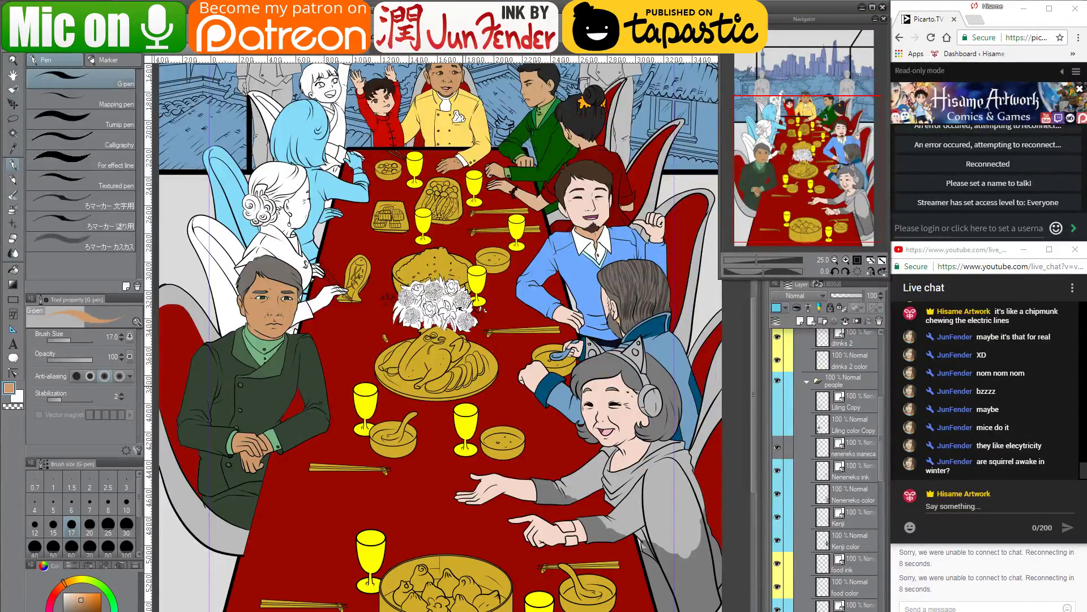
drag(551, 379, 600, 435)
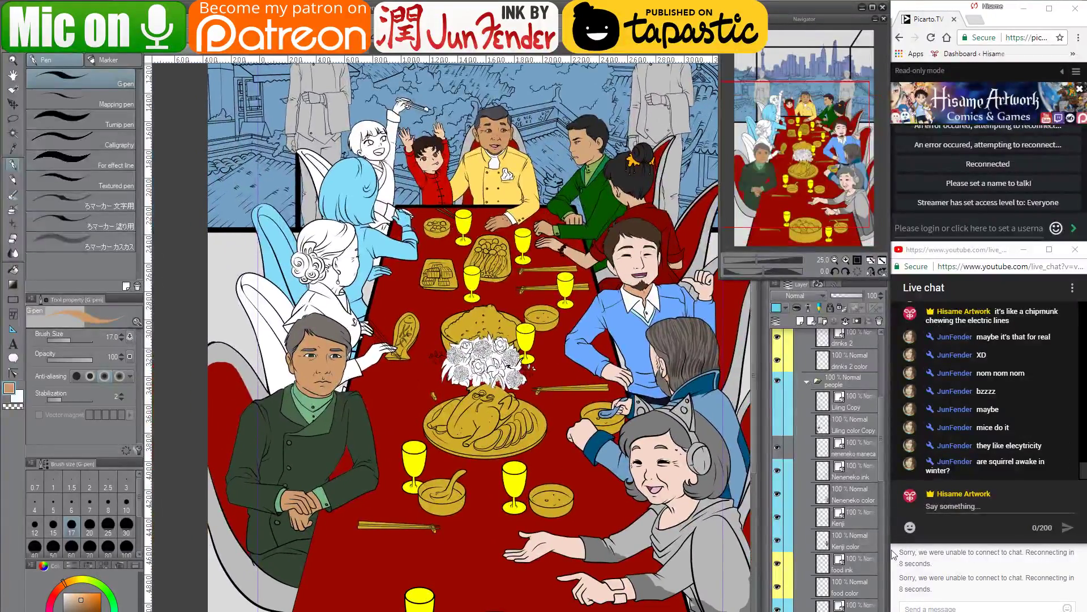
scroll(848, 482, up, 3)
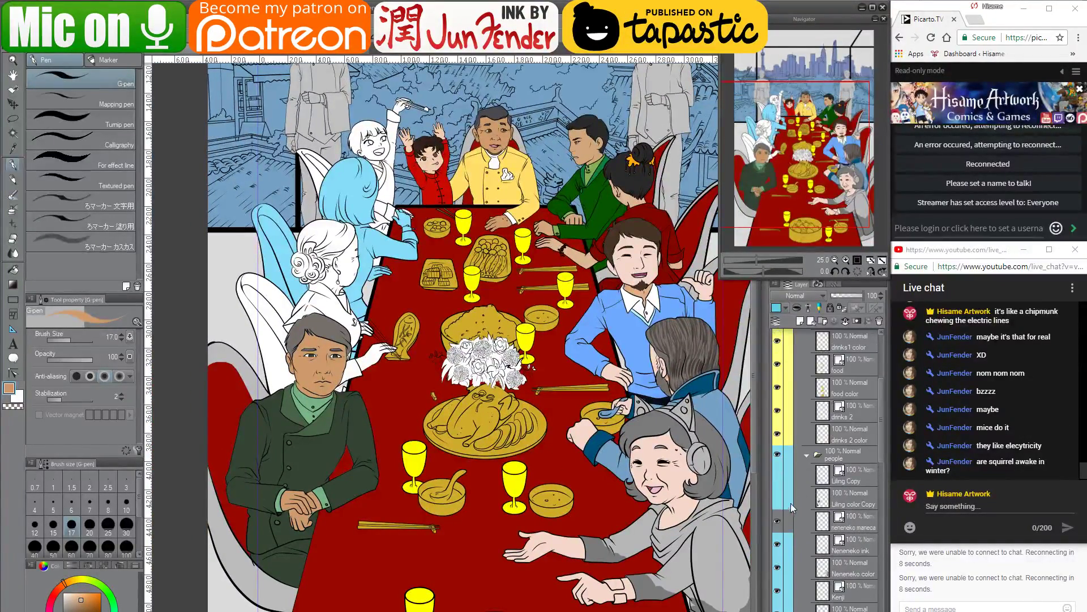
click(779, 478)
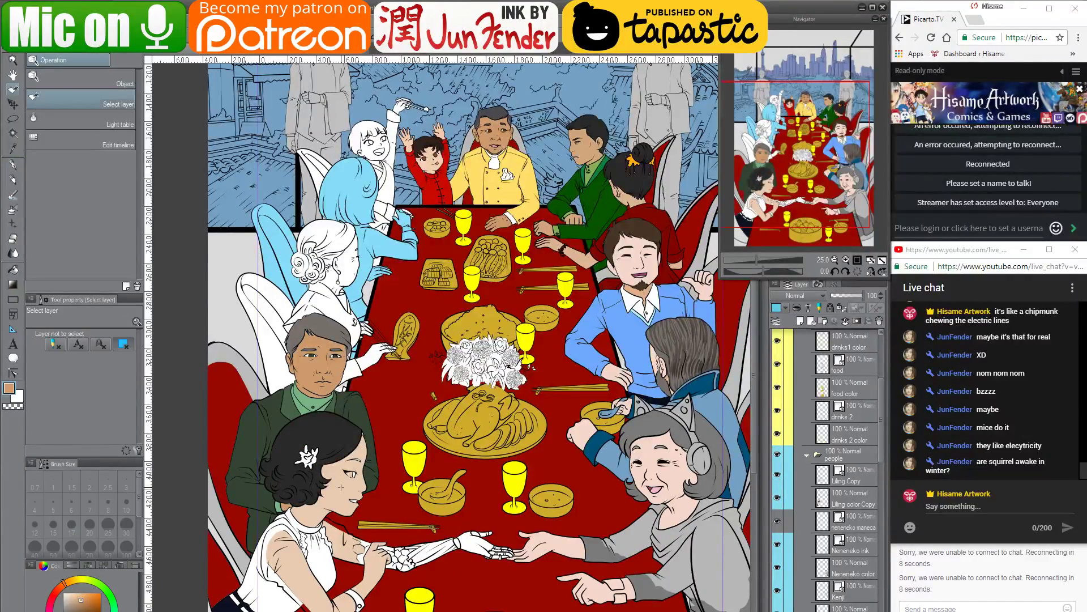
ctrl+shift+click(398, 487)
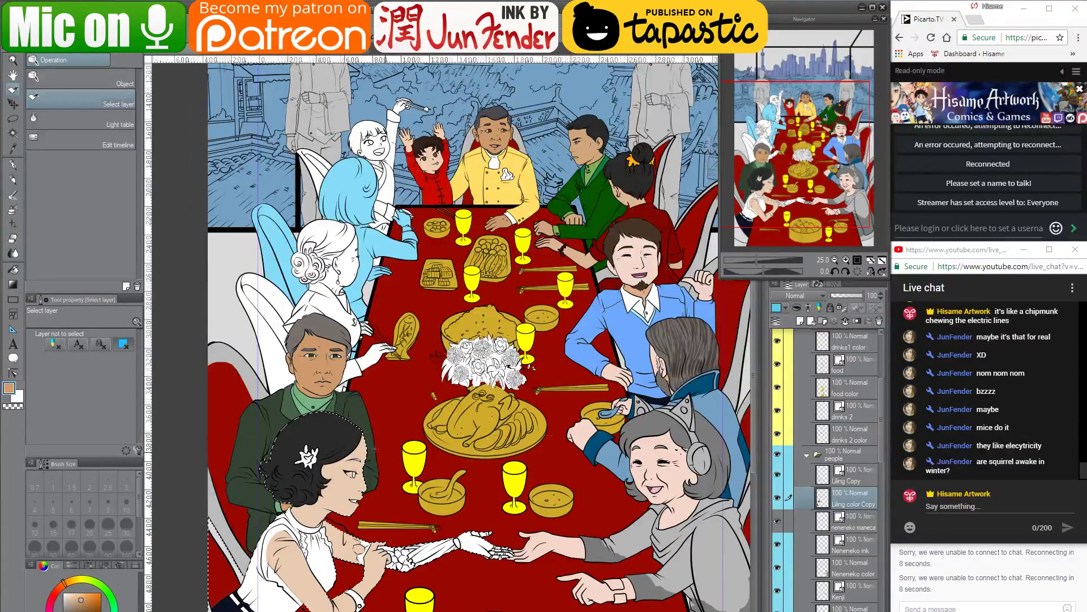
Fill the foreground woman's eyebrow with the dark grey sampled from her hair, using the G-pen at brush size 10
scroll(354, 437, up, 4)
scroll(355, 436, up, 3)
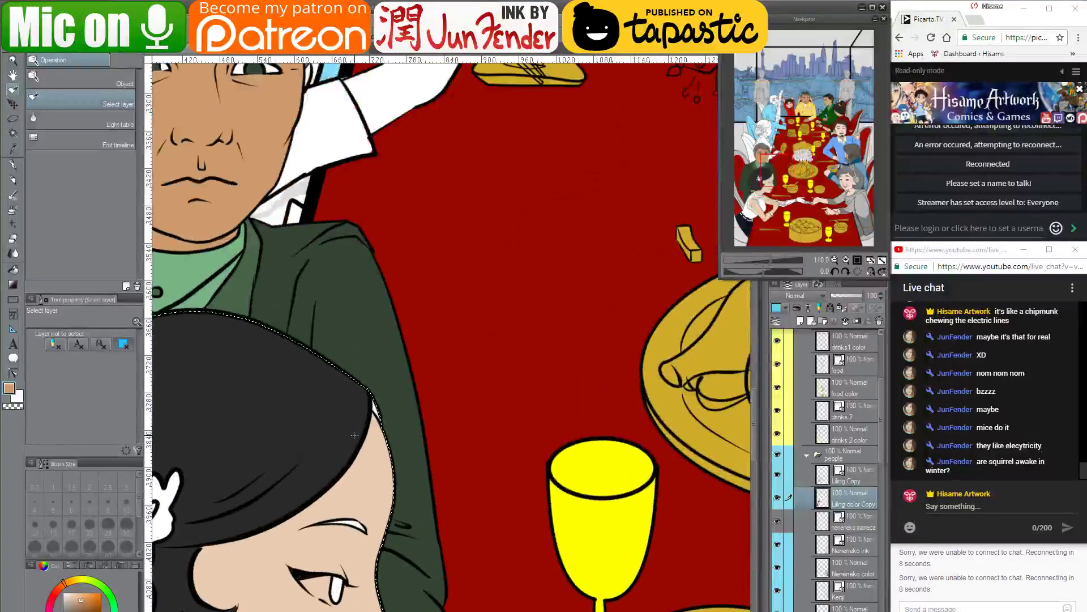
click(13, 164)
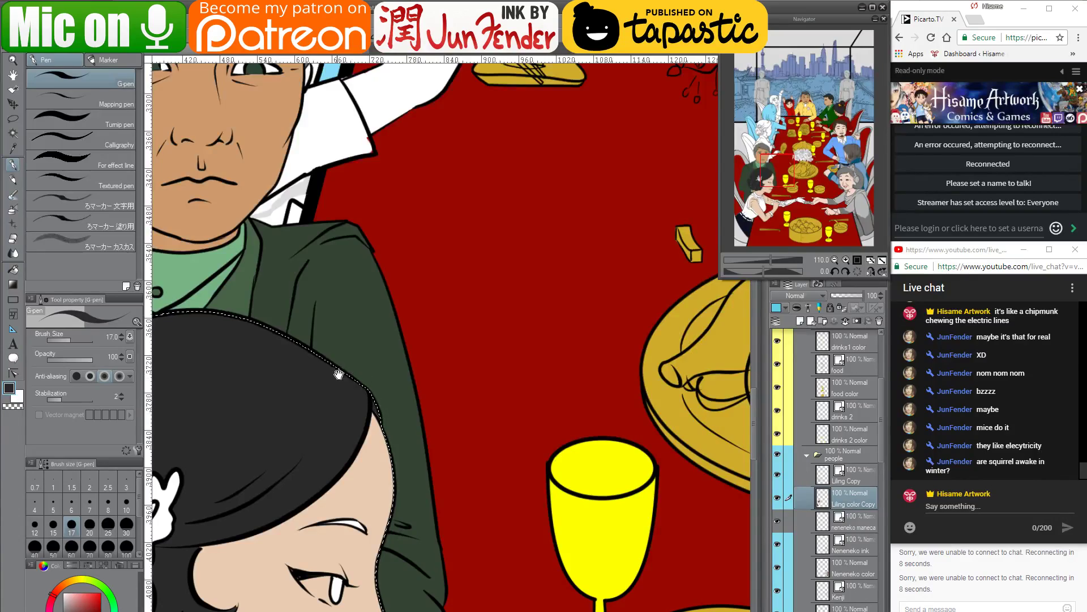
drag(339, 374, 459, 222)
scroll(507, 397, up, 2)
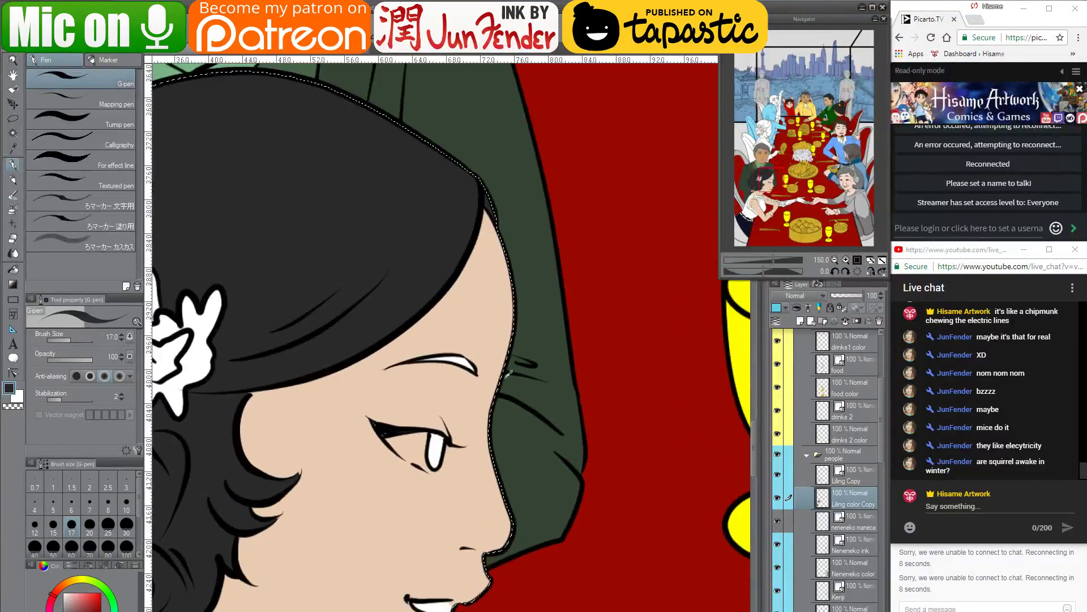
scroll(508, 372, up, 3)
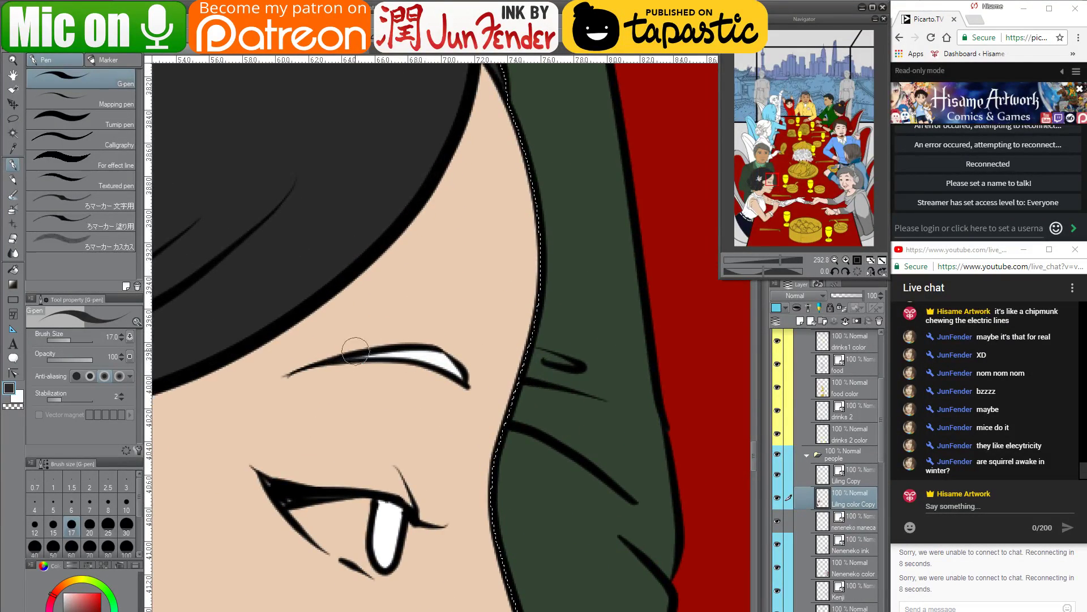
key(bracketleft)
key(bracketleft)
key(bracketleft)
mouse_move(355, 360)
mouse_down()
mouse_move(448, 365)
mouse_move(467, 382)
mouse_move(443, 354)
mouse_up()
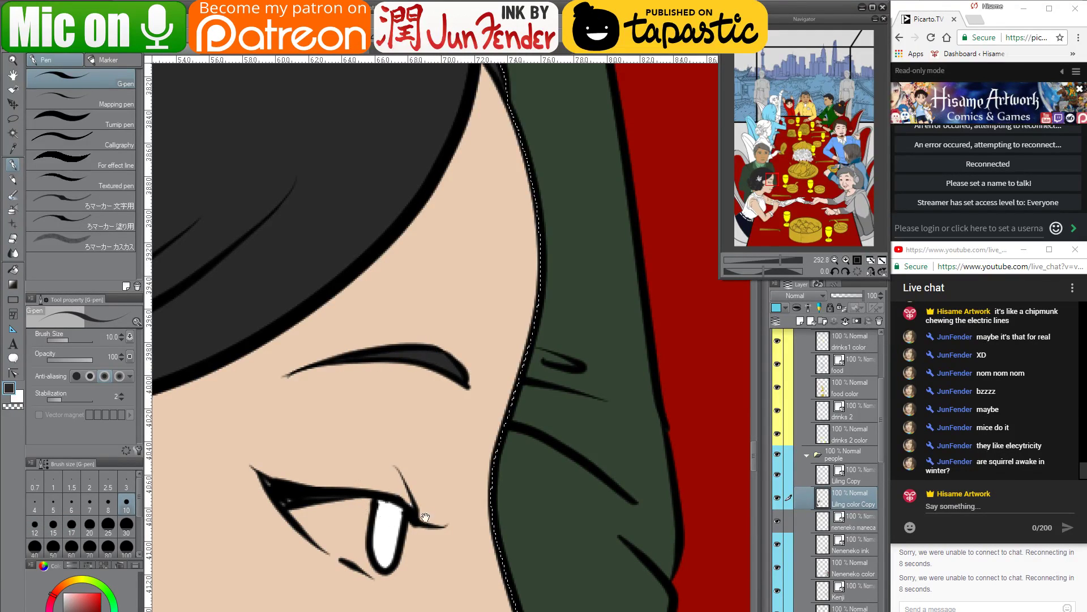
Paint the inside of the woman's eye white around the iris, up to the eyelid lines
drag(425, 517, 407, 442)
key(x)
mouse_move(319, 431)
mouse_down()
mouse_move(358, 474)
mouse_move(397, 484)
mouse_up()
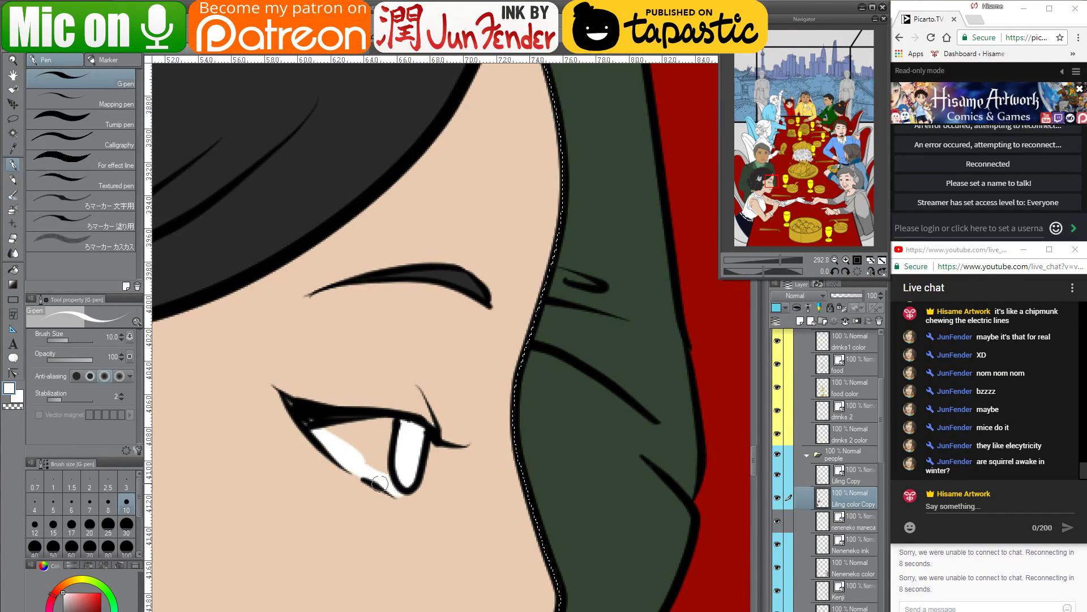
mouse_move(324, 429)
mouse_down()
mouse_move(365, 432)
mouse_move(379, 444)
mouse_move(375, 458)
mouse_up()
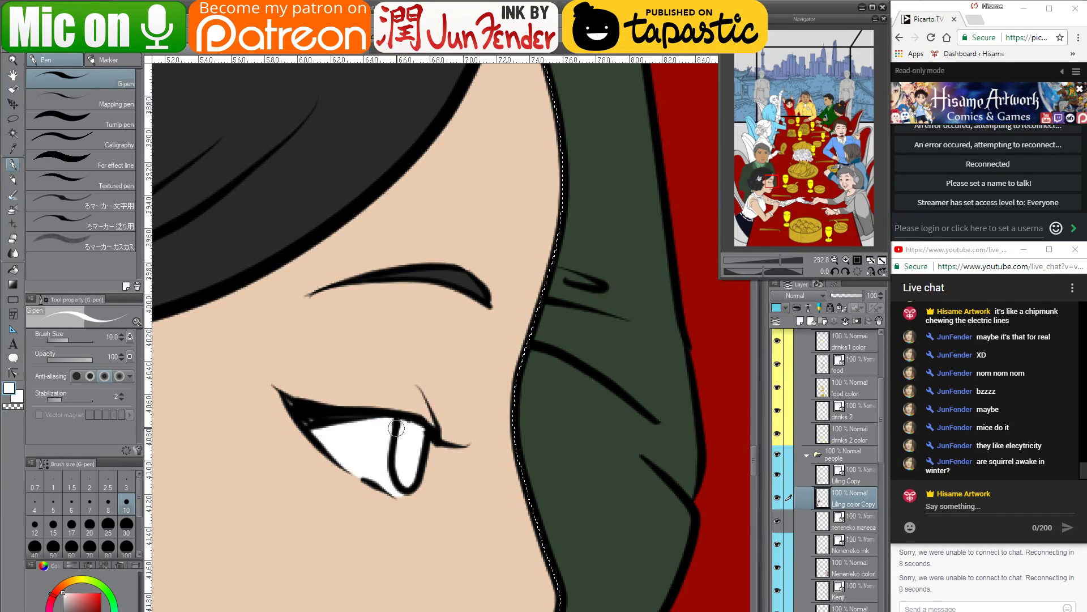
Colour the woman's iris dark brown and fill the gaps in her upper lash line with sampled black
alt+click(439, 403)
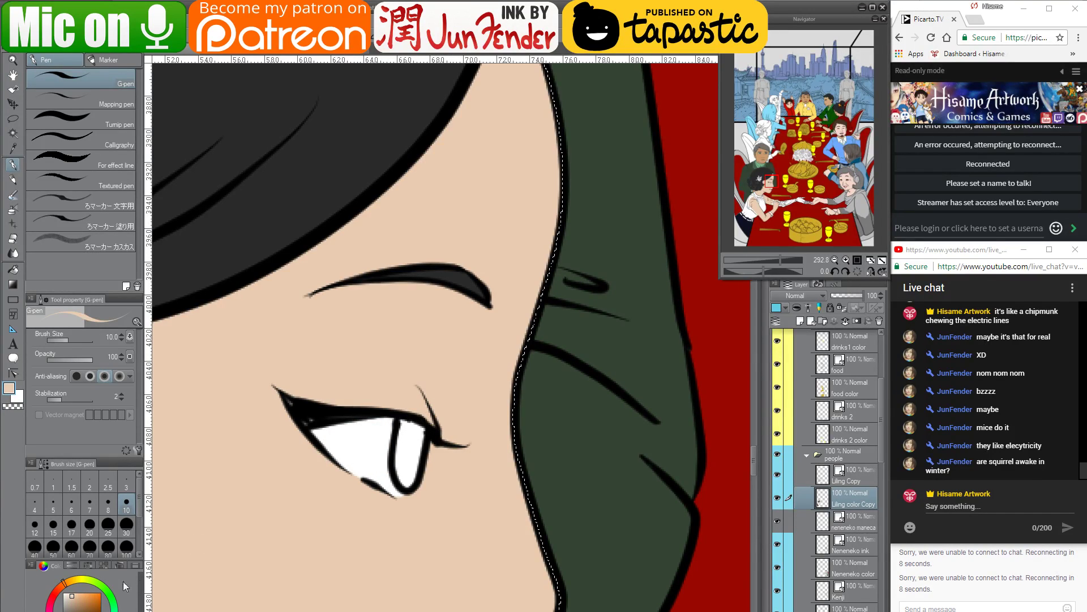
click(98, 611)
mouse_move(425, 433)
mouse_down()
mouse_move(410, 424)
mouse_move(400, 441)
mouse_move(400, 487)
mouse_move(410, 429)
mouse_up()
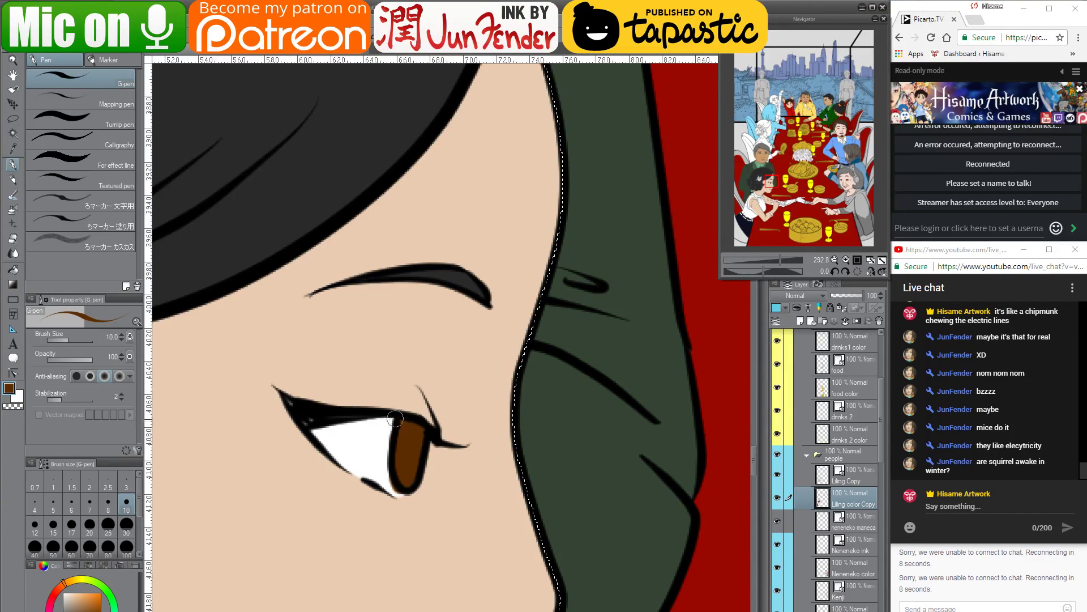
key(x)
alt+click(323, 415)
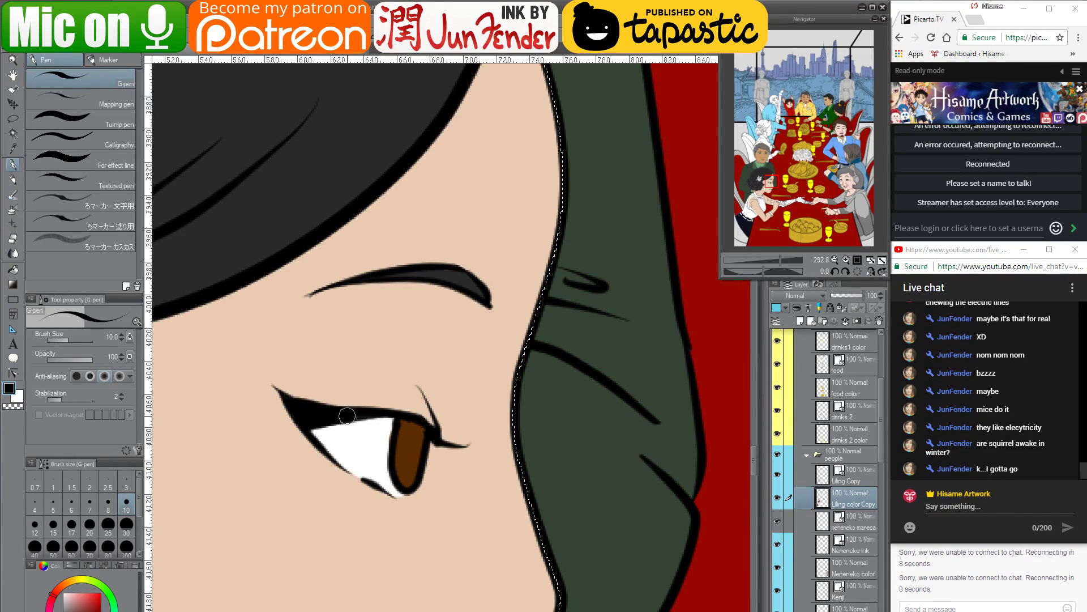
Sample the pink of the tongue from the boy in red as a colour for the woman's mouth
scroll(340, 515, down, 4)
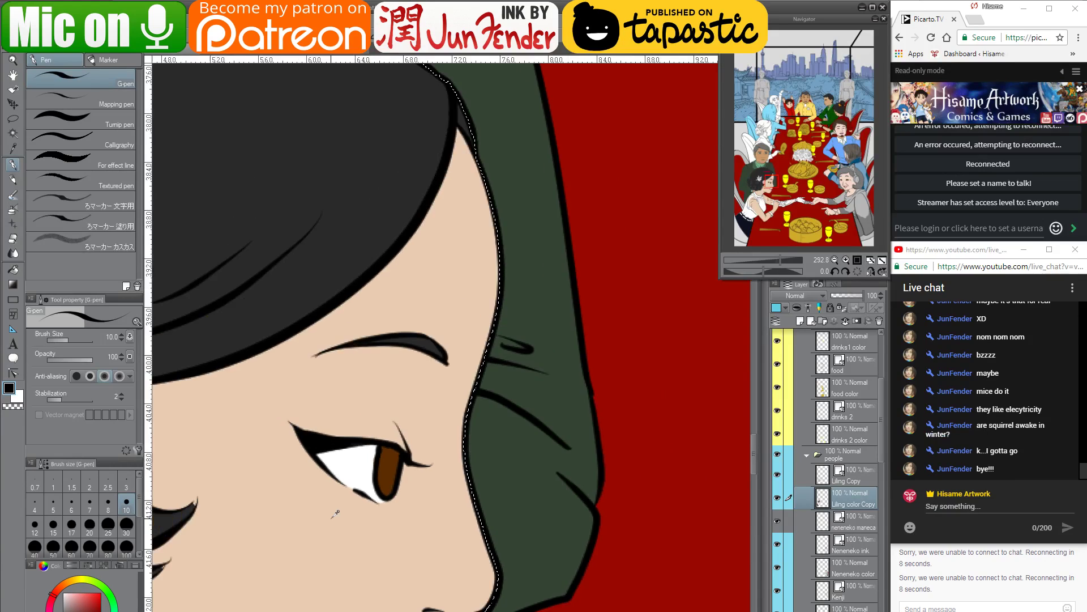
drag(391, 414, 582, 374)
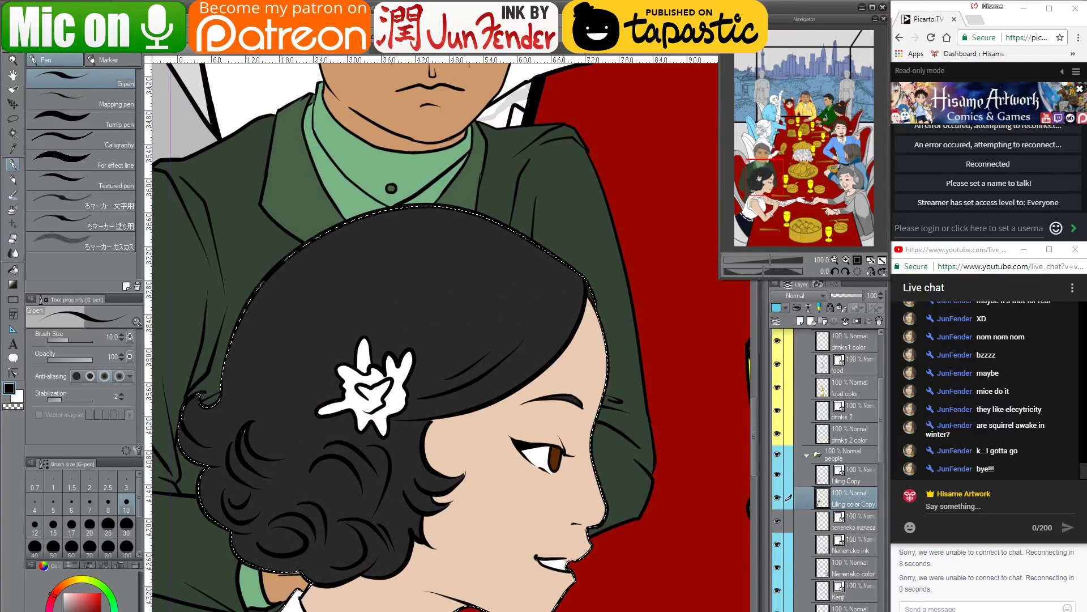
scroll(611, 584, up, 3)
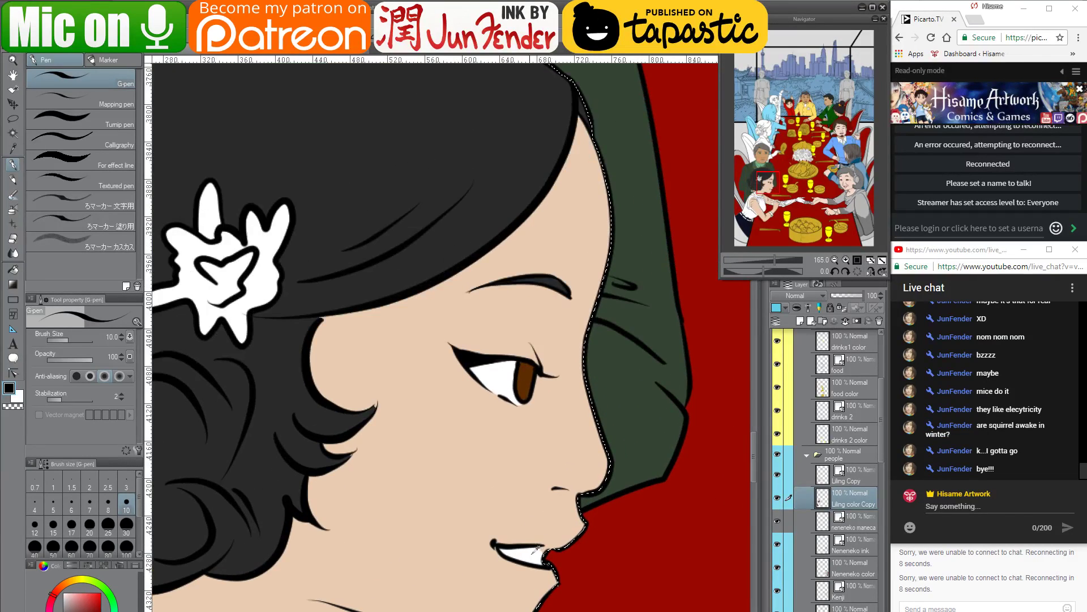
key(x)
scroll(508, 519, down, 6)
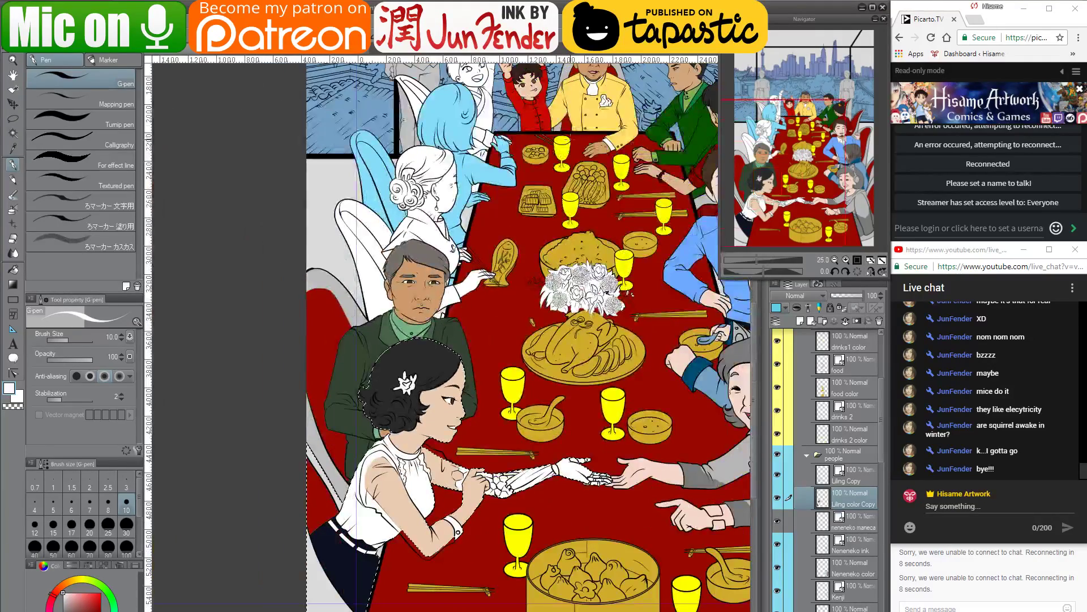
drag(458, 317, 386, 417)
scroll(463, 120, up, 1)
scroll(466, 239, up, 5)
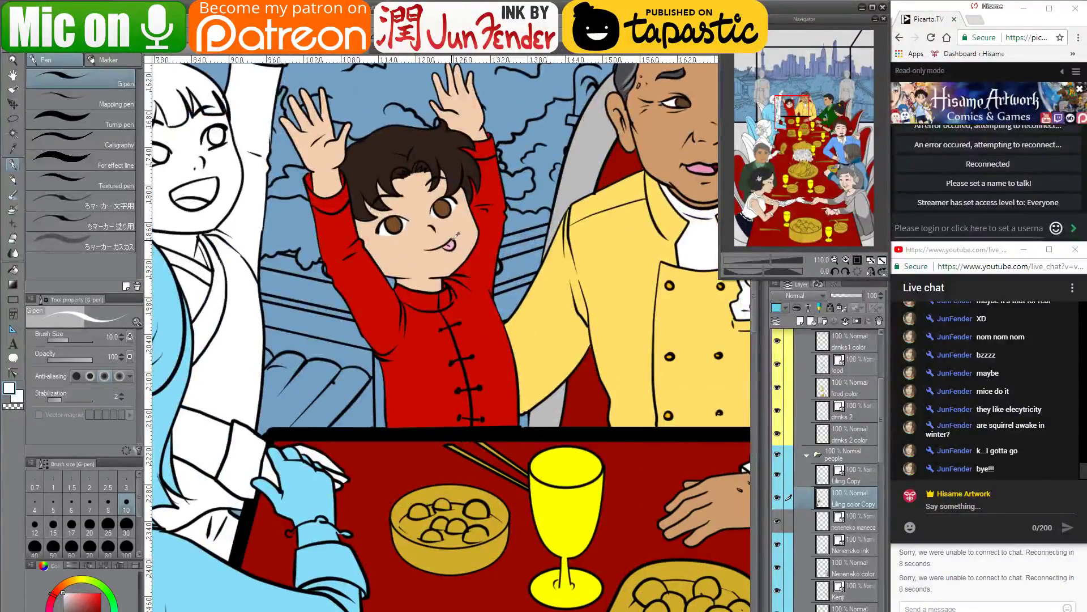
alt+click(457, 241)
scroll(456, 240, down, 4)
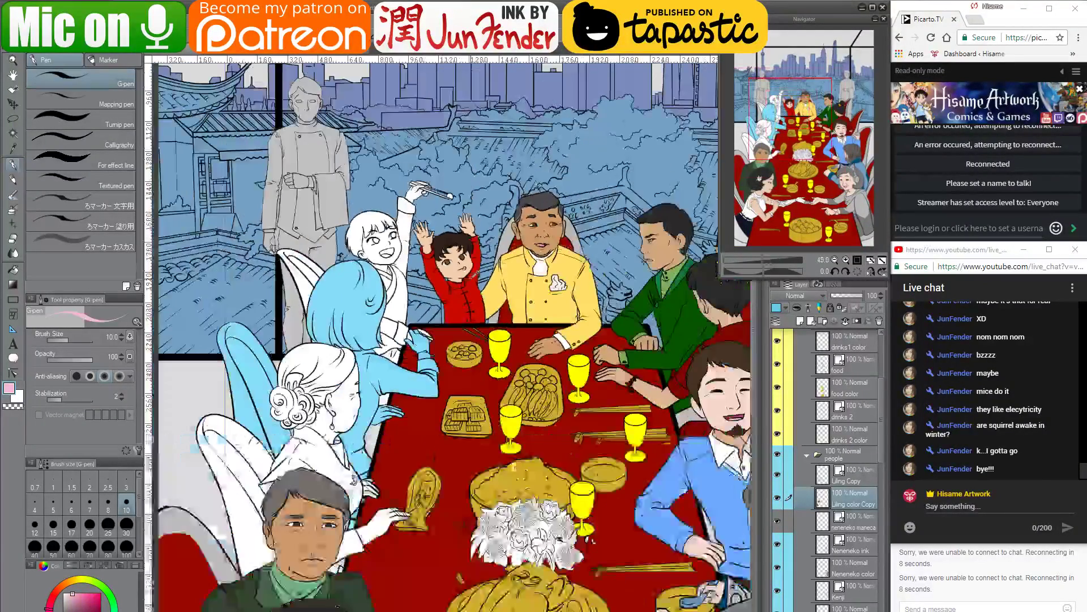
drag(429, 582, 461, 233)
scroll(406, 369, up, 3)
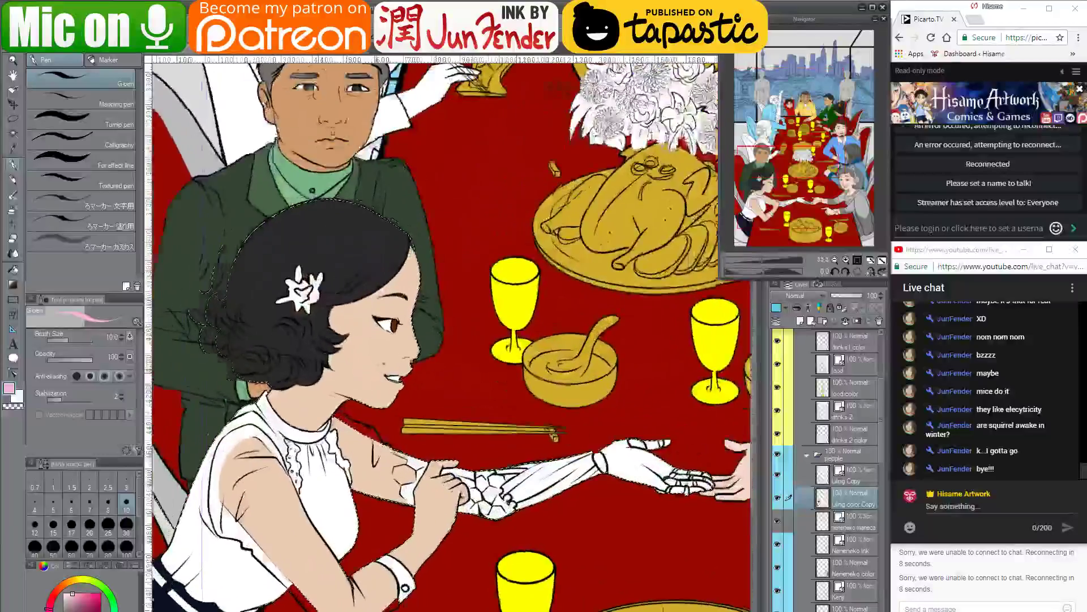
scroll(405, 368, down, 2)
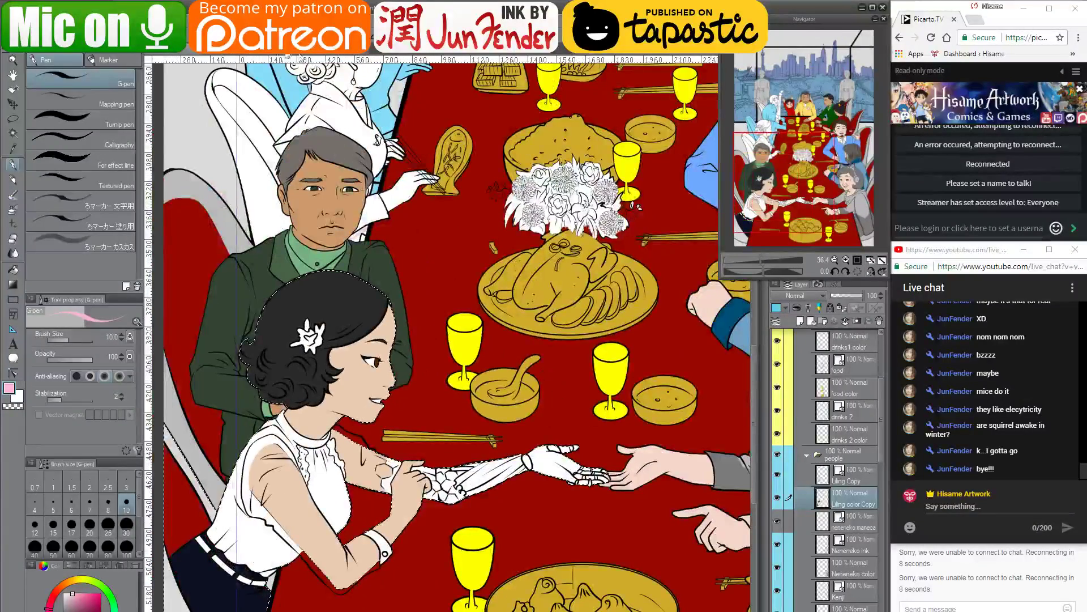
Sample the dark magenta inside the grey-haired woman's open mouth in the garden scene file, and return to the banquet scene
click(344, 49)
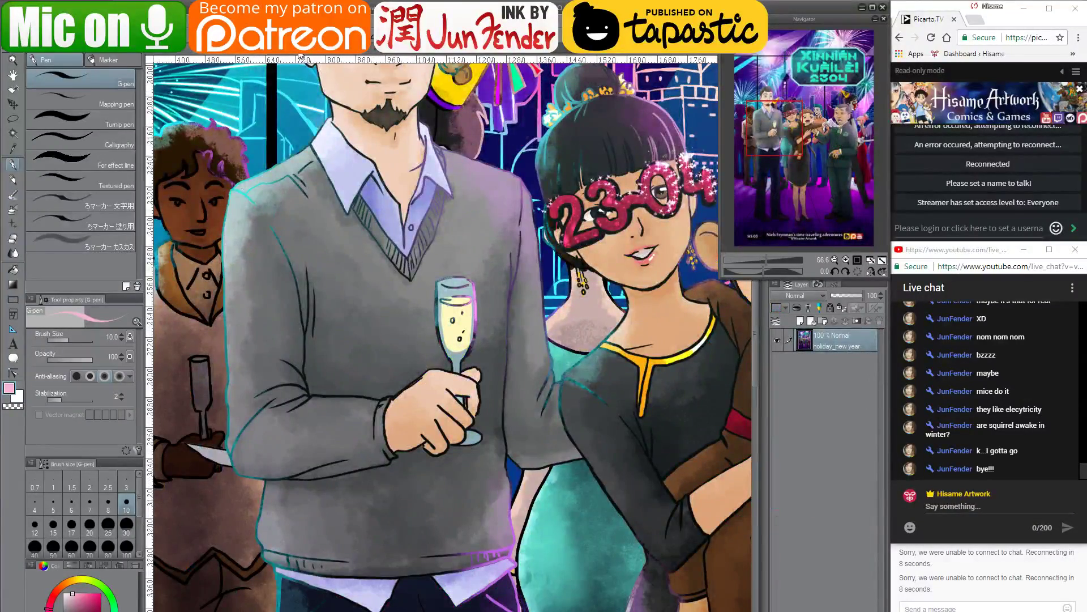
click(301, 54)
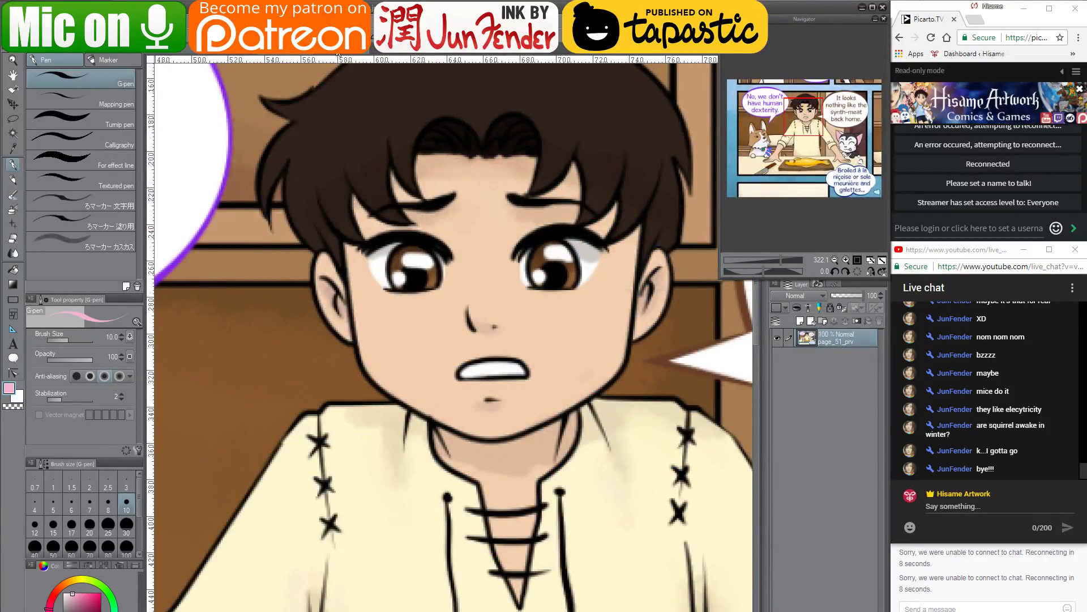
click(339, 52)
scroll(595, 420, up, 6)
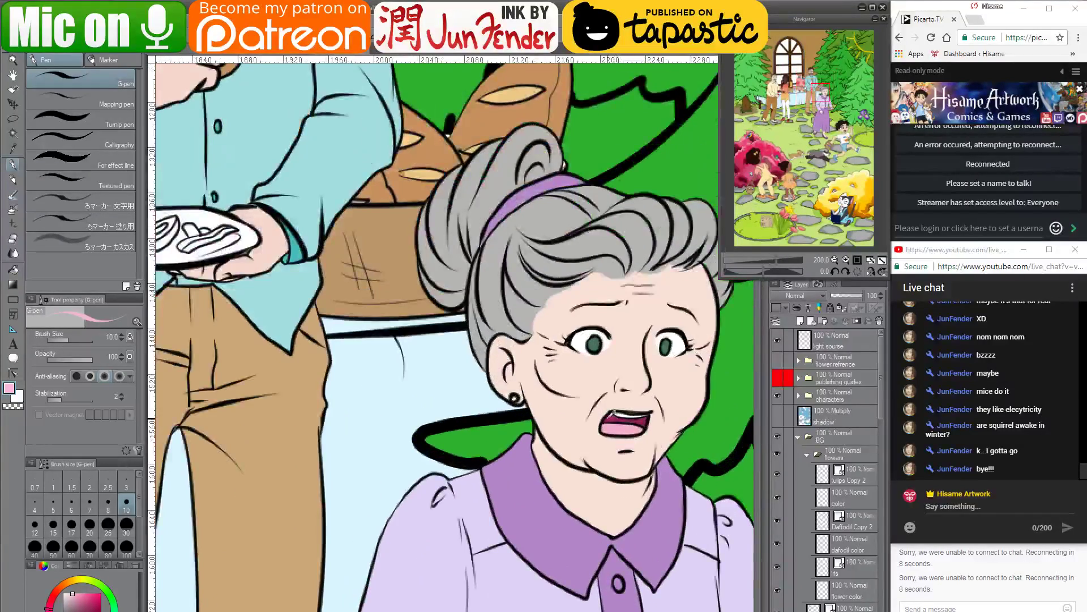
alt+click(615, 412)
click(179, 51)
Fill the foreground woman's mouth opening with the sampled dark magenta at brush size 17
scroll(349, 388, up, 3)
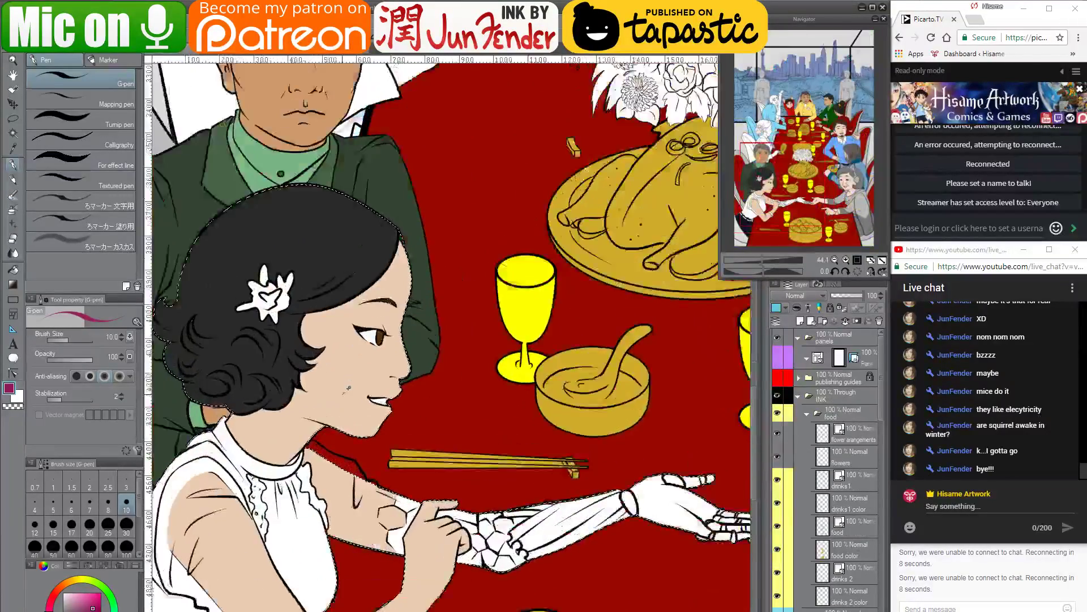
scroll(348, 388, up, 5)
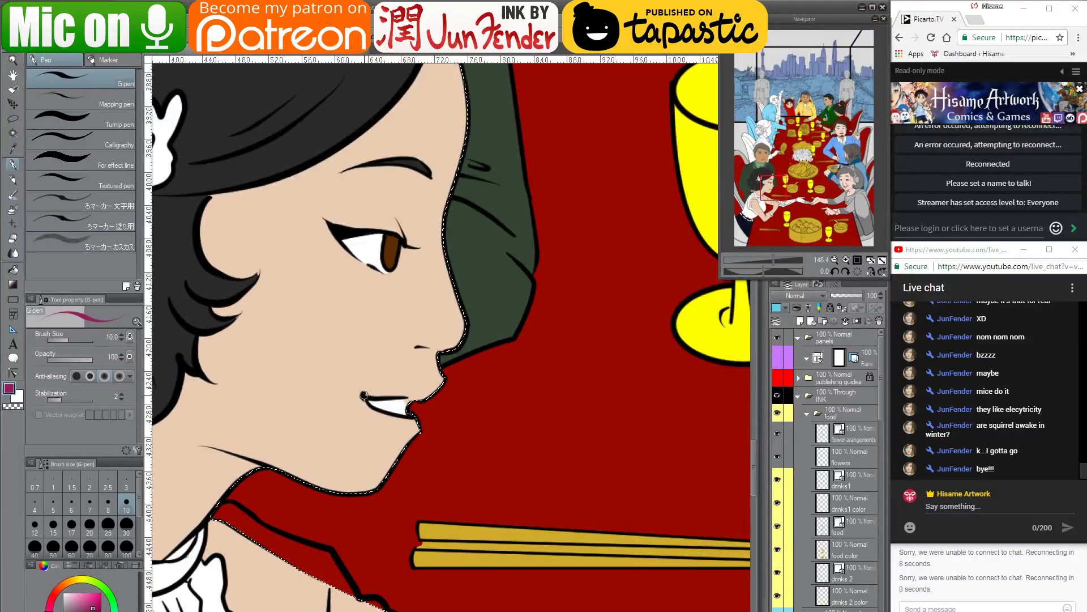
click(72, 525)
drag(368, 398, 380, 405)
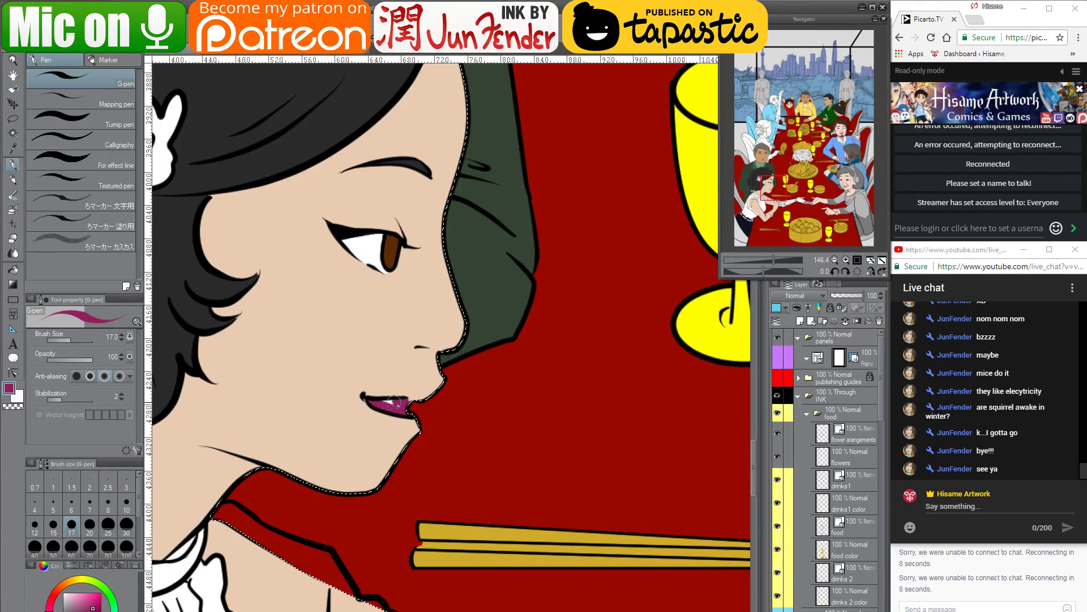
Clean up the edge of the woman's upper lip, alternating between the sampled skin tone and the mouth's magenta
alt+click(395, 391)
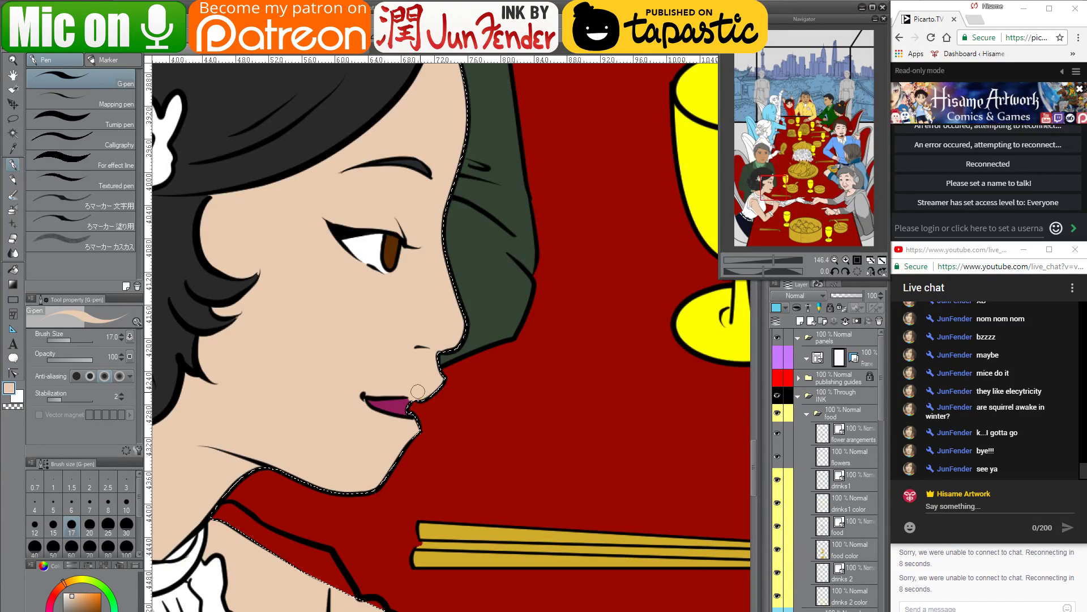
alt+click(386, 403)
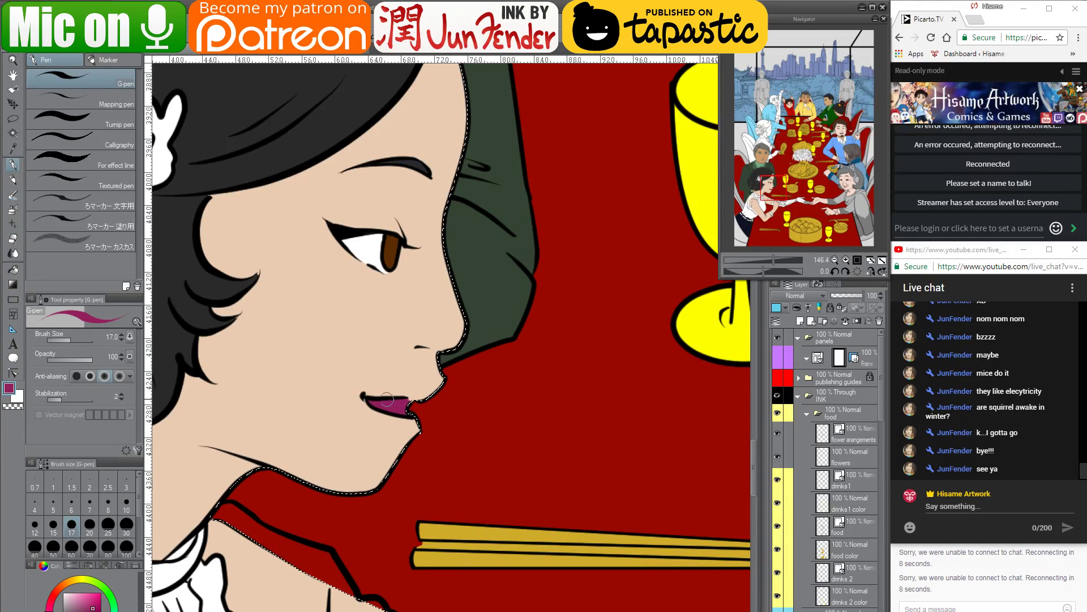
alt+click(413, 391)
alt+click(403, 399)
alt+click(420, 392)
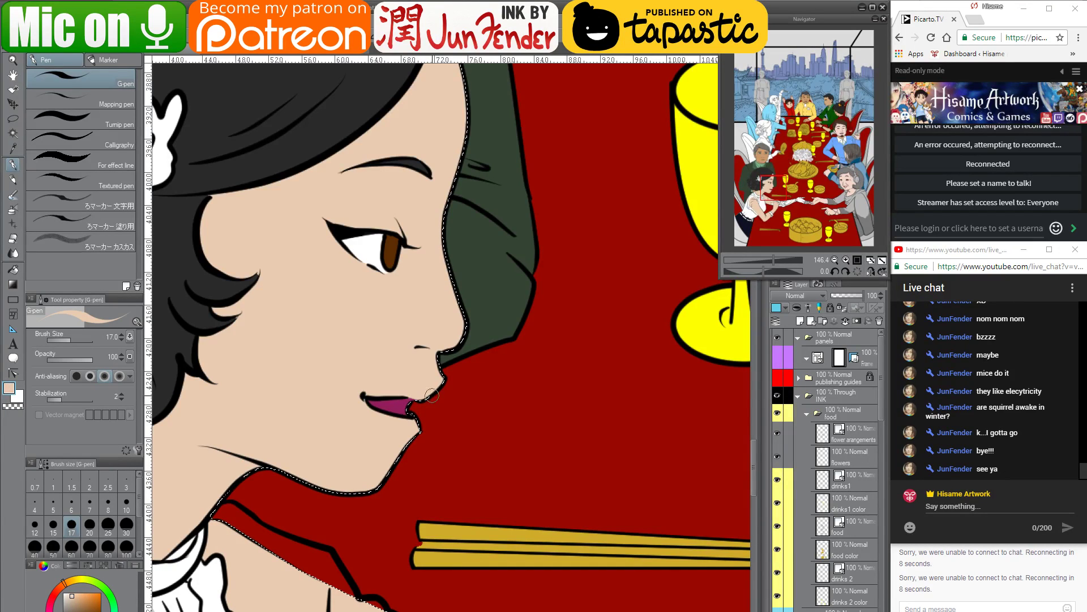
drag(431, 395, 437, 383)
scroll(499, 444, down, 6)
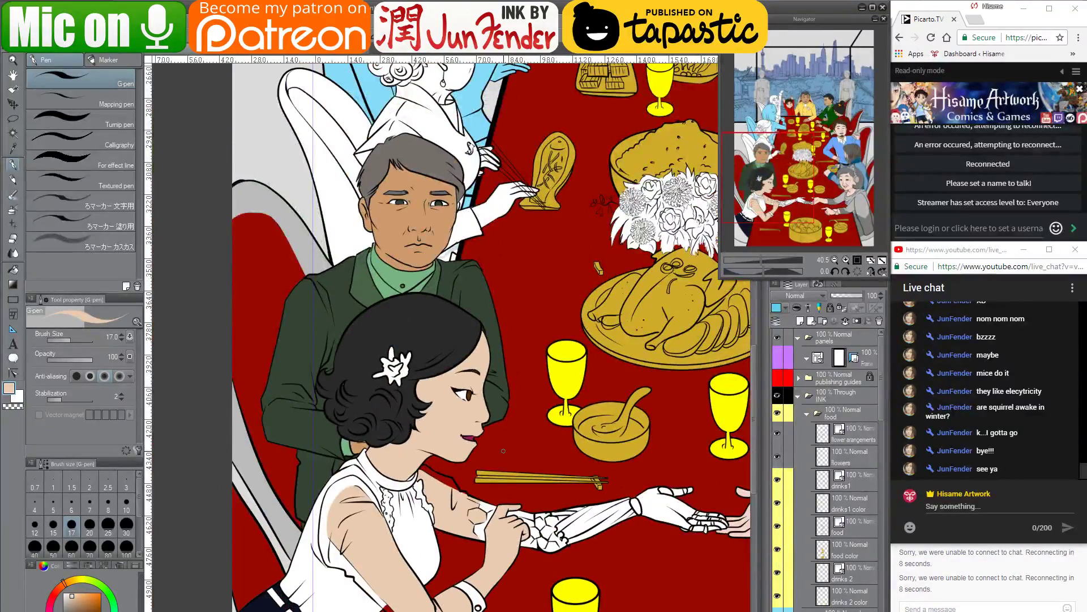
Sample the near-black of the foreground woman's hair and enlarge the brush to size 100
alt+click(366, 358)
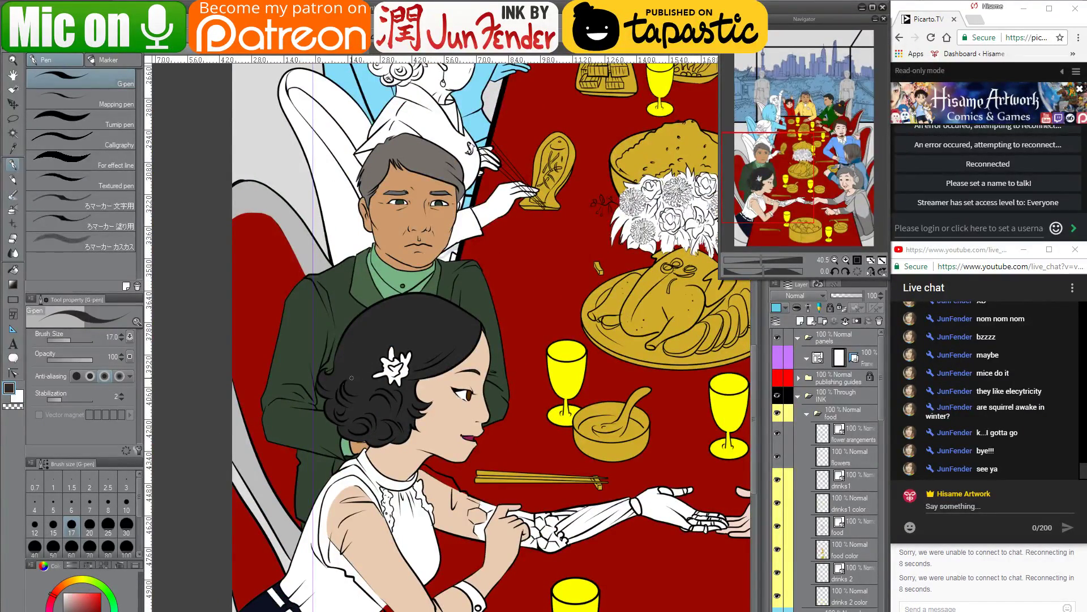
key(bracketright)
key(bracketright)
key(bracketright)
key(bracketright)
key(bracketright)
key(bracketright)
key(bracketright)
key(bracketright)
key(bracketright)
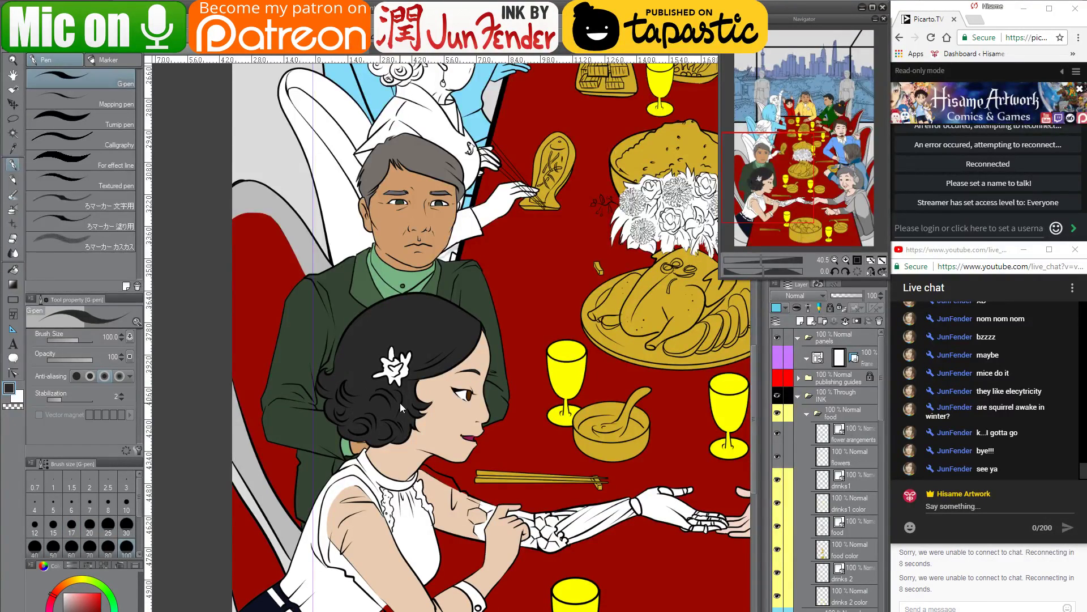
Select the foreground woman's coloured area and paint her mechanical hand with the grey sampled from the elderly woman's sleeve, at brush size 250
drag(567, 498, 505, 431)
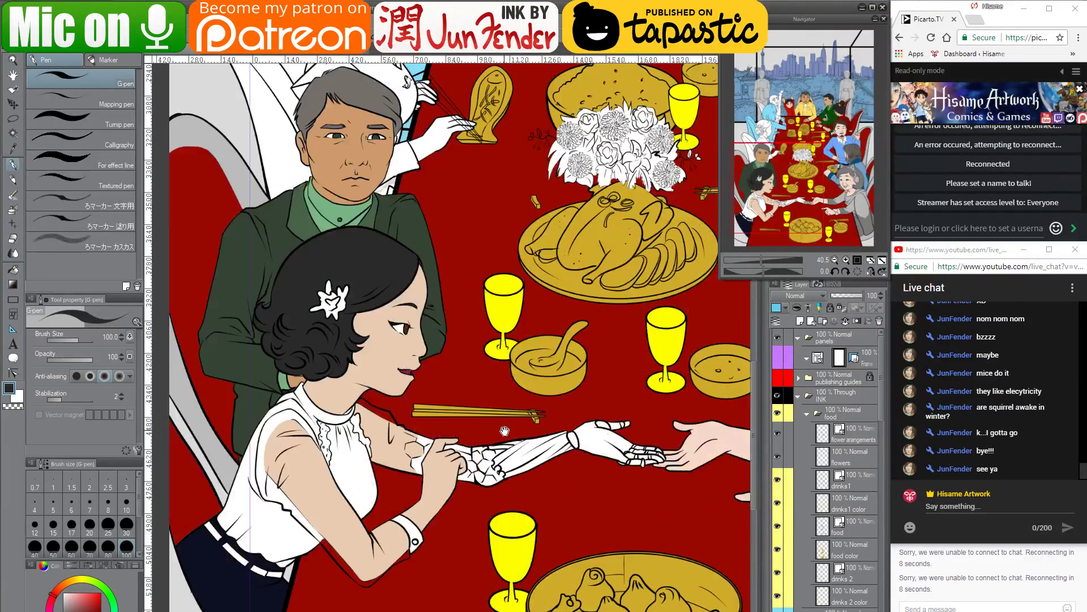
scroll(593, 449, up, 2)
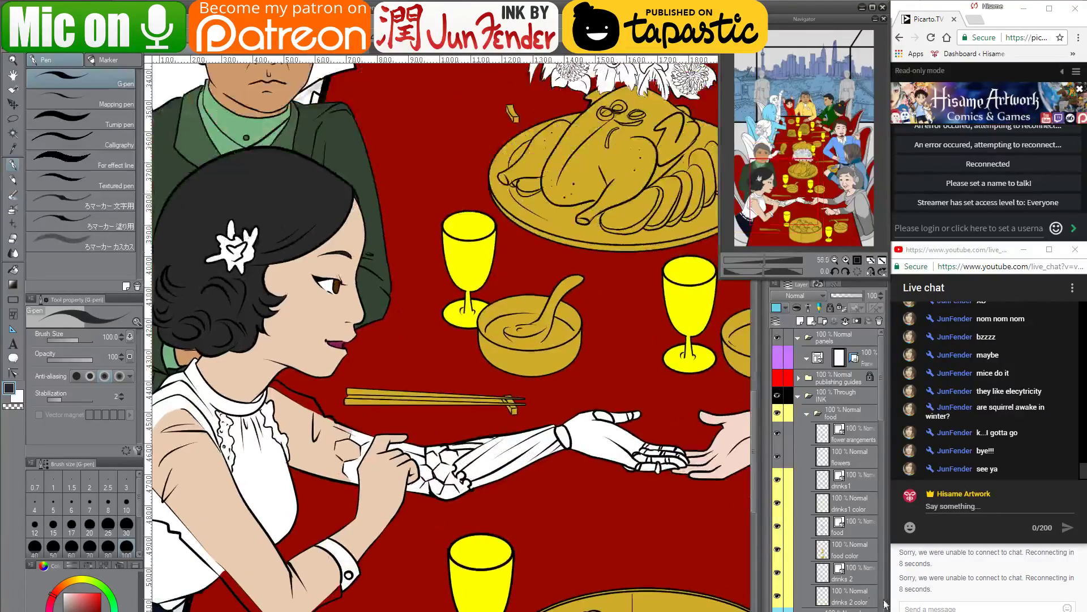
scroll(825, 470, down, 2)
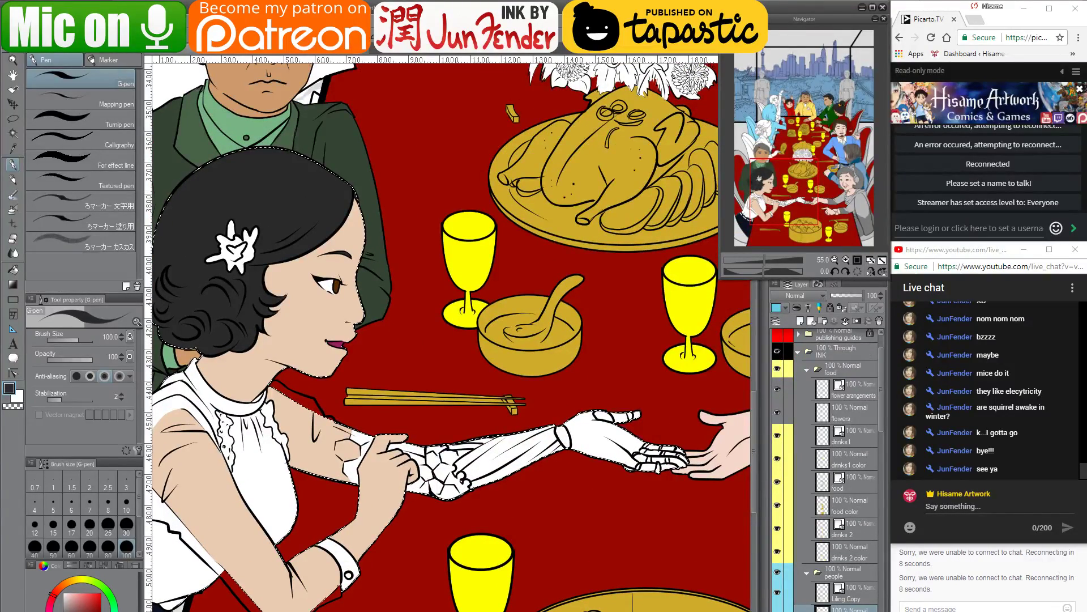
drag(529, 489, 213, 424)
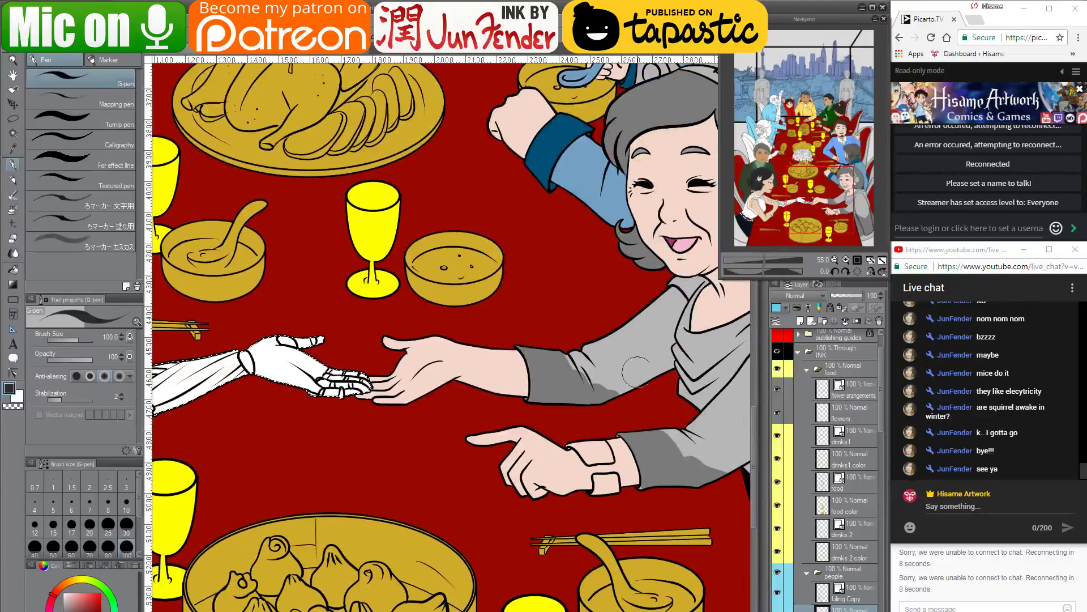
alt+click(636, 372)
mouse_move(360, 364)
mouse_down()
mouse_move(575, 418)
mouse_move(591, 439)
mouse_move(533, 407)
mouse_move(483, 404)
mouse_move(311, 450)
mouse_up()
key(])
key(])
key(])
key(])
key(])
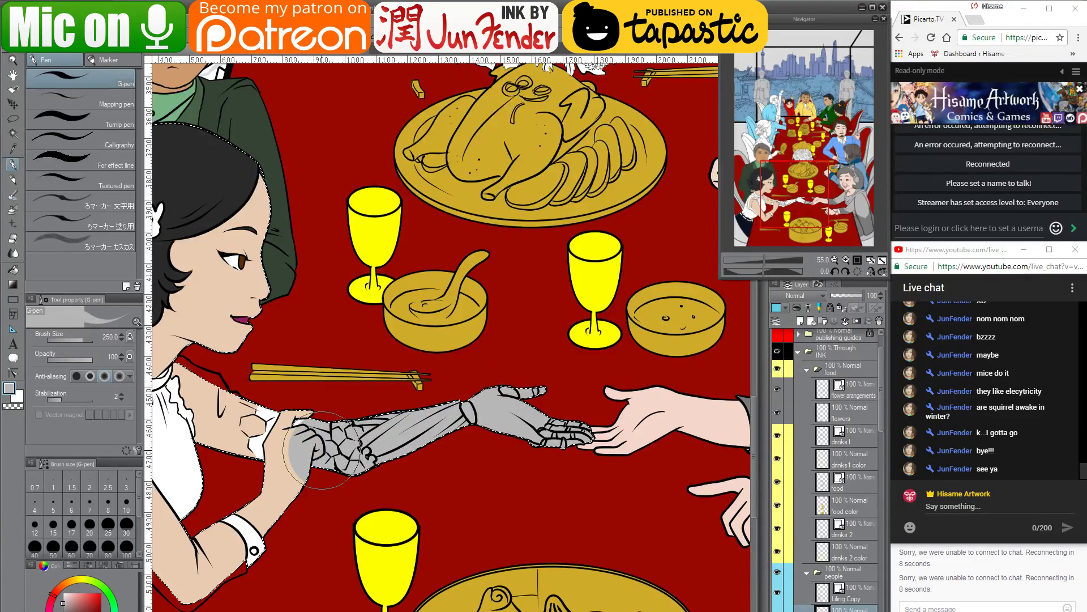
key(ctrl+z)
mouse_move(582, 437)
mouse_down()
mouse_move(515, 414)
mouse_move(462, 419)
mouse_up()
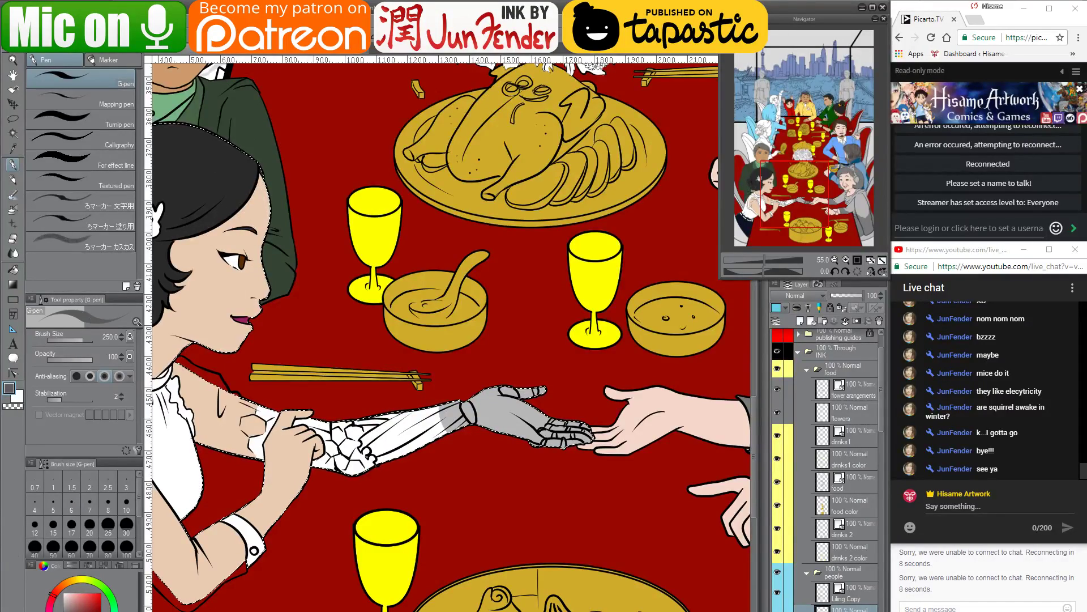
Paint the foreground woman's mechanical forearm dark grey from the elbow joint towards the wrist at brush size 250
scroll(349, 448, up, 3)
scroll(348, 453, up, 2)
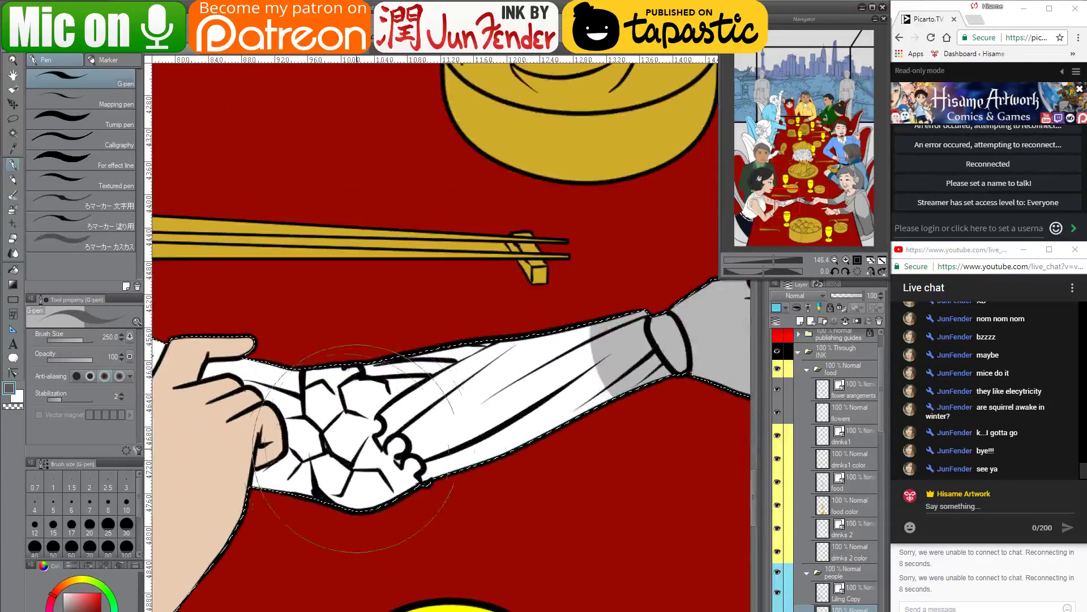
mouse_move(414, 425)
mouse_down()
mouse_move(440, 432)
mouse_move(544, 388)
mouse_up()
Reduce the brush to size 30 and extend the forearm's dark grey up to the wrist ring
key(bracketleft)
key(bracketleft)
key(bracketleft)
key(bracketleft)
key(bracketleft)
key(bracketleft)
key(bracketleft)
key(bracketleft)
key(bracketleft)
key(bracketleft)
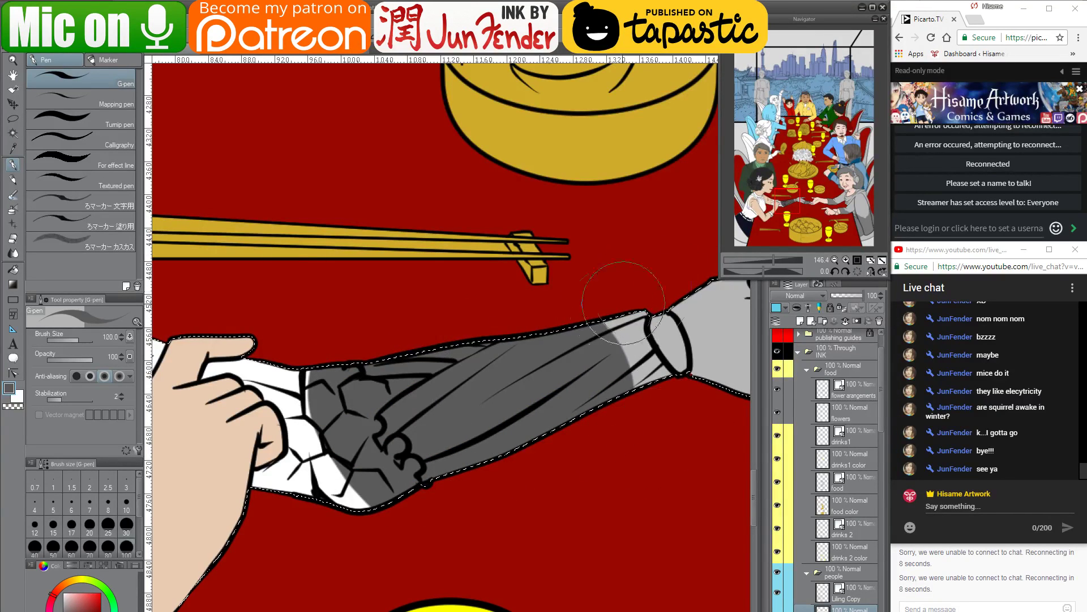
key(bracketleft)
mouse_move(635, 310)
mouse_down()
mouse_move(614, 327)
mouse_move(642, 309)
mouse_move(637, 352)
mouse_move(657, 384)
mouse_move(634, 329)
mouse_move(667, 379)
mouse_up()
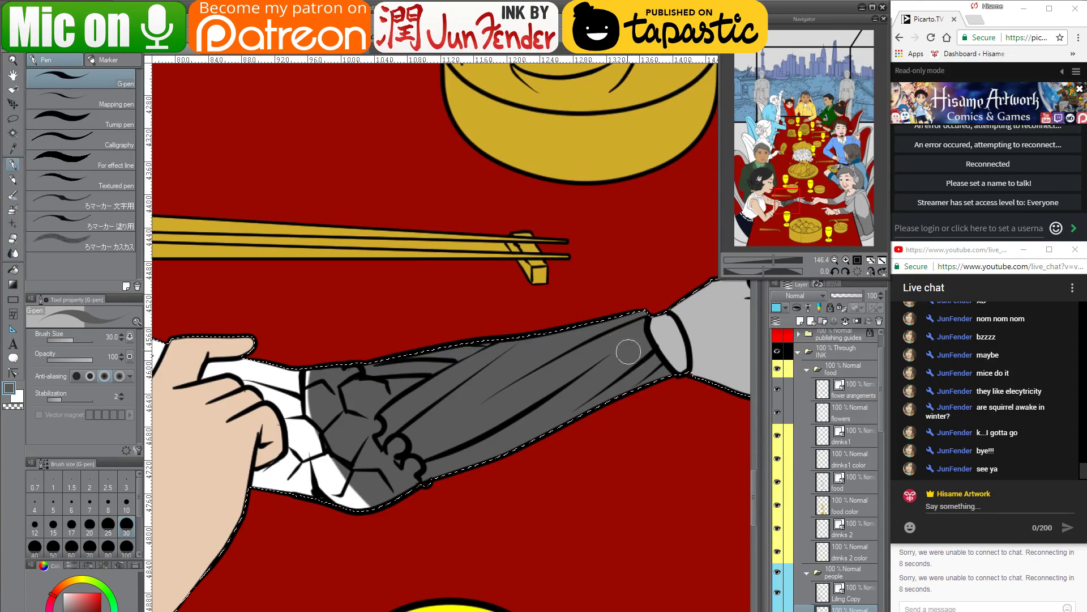
Paint two plates of the mechanical elbow in the wrist's light grey, alternating with the sampled dark grey of the forearm
mouse_move(364, 458)
mouse_down()
mouse_move(422, 435)
mouse_move(415, 440)
mouse_up()
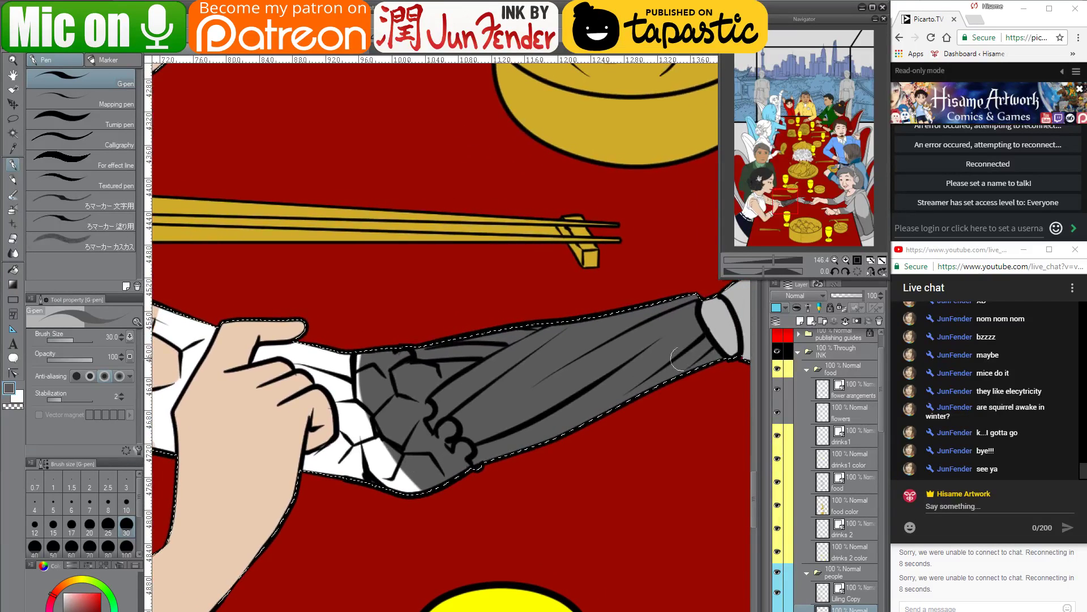
alt+click(728, 325)
mouse_move(374, 486)
mouse_down()
mouse_move(399, 486)
mouse_move(405, 476)
mouse_move(385, 482)
mouse_move(408, 461)
mouse_move(439, 484)
mouse_move(419, 465)
mouse_move(407, 493)
mouse_up()
alt+click(492, 400)
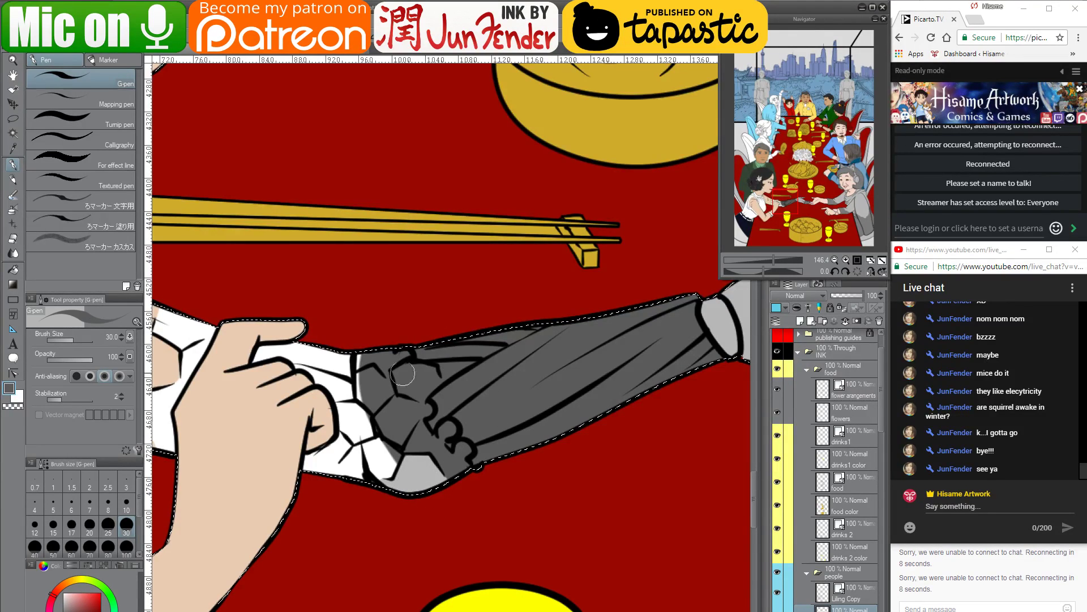
mouse_move(403, 374)
mouse_down()
mouse_move(552, 406)
mouse_move(508, 404)
mouse_move(552, 490)
mouse_move(535, 478)
mouse_move(545, 448)
mouse_move(536, 445)
mouse_move(538, 473)
mouse_move(561, 465)
mouse_move(557, 438)
mouse_move(570, 442)
mouse_move(555, 465)
mouse_up()
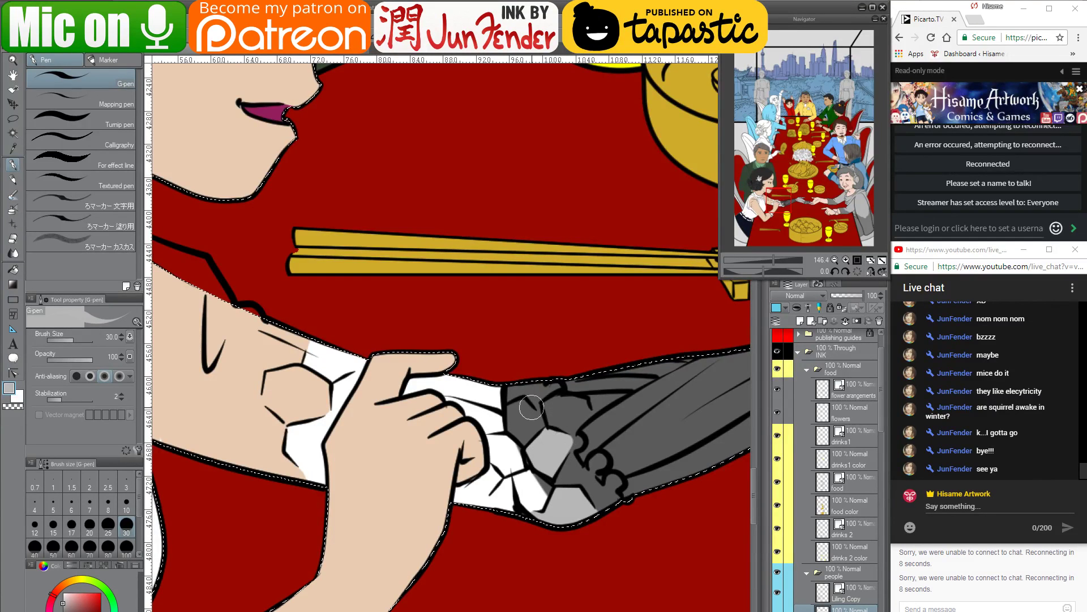
Fill the unpainted parts of the foreground woman's outstretched arm around her gripping hand with her sampled skin tone, using a larger brush
alt+click(278, 352)
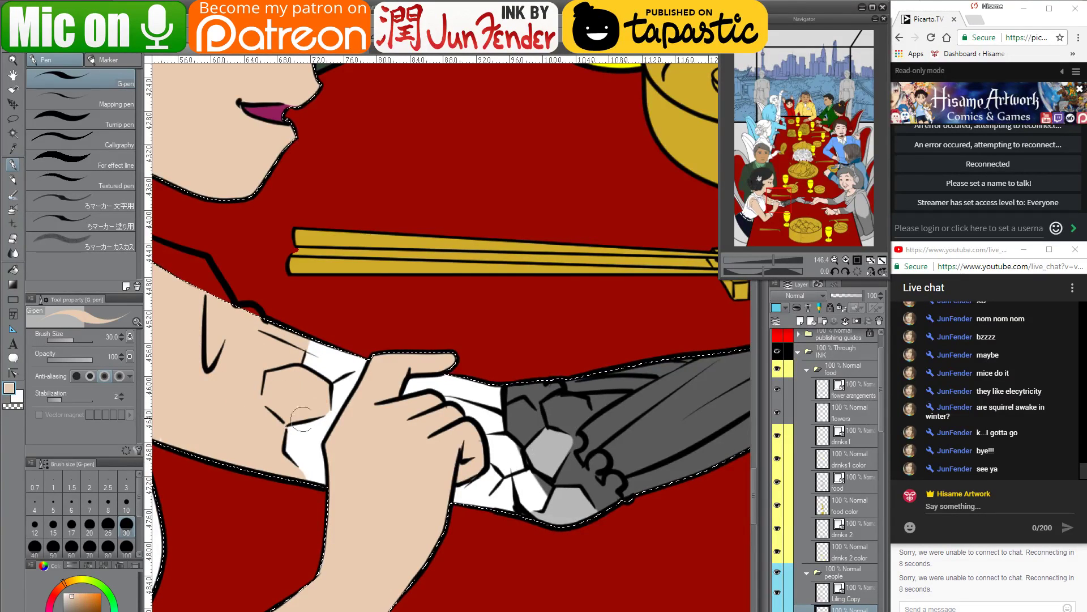
key(])
key(])
key(])
key(])
key(])
key(])
mouse_move(315, 354)
mouse_down()
mouse_move(327, 327)
mouse_move(416, 349)
mouse_move(475, 485)
mouse_move(445, 476)
mouse_up()
Fill the remaining white gaps beside the mechanical elbow with skin tone at brush size 30, and clear the selection
key([)
key([)
key([)
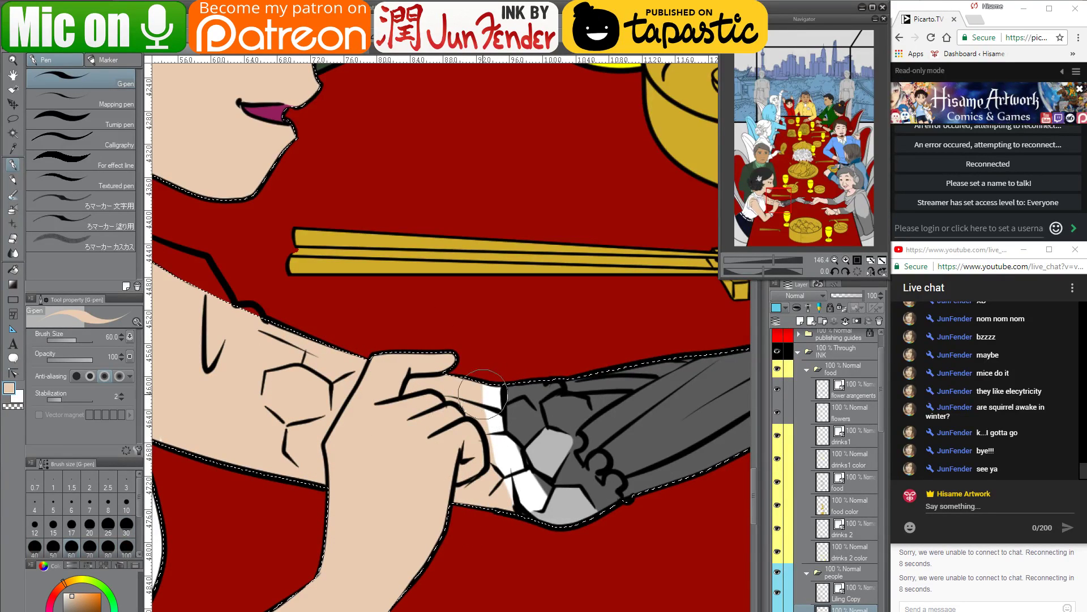
key(bracketleft)
key(bracketleft)
key(bracketleft)
mouse_move(482, 394)
mouse_down()
mouse_move(499, 453)
mouse_move(496, 401)
mouse_up()
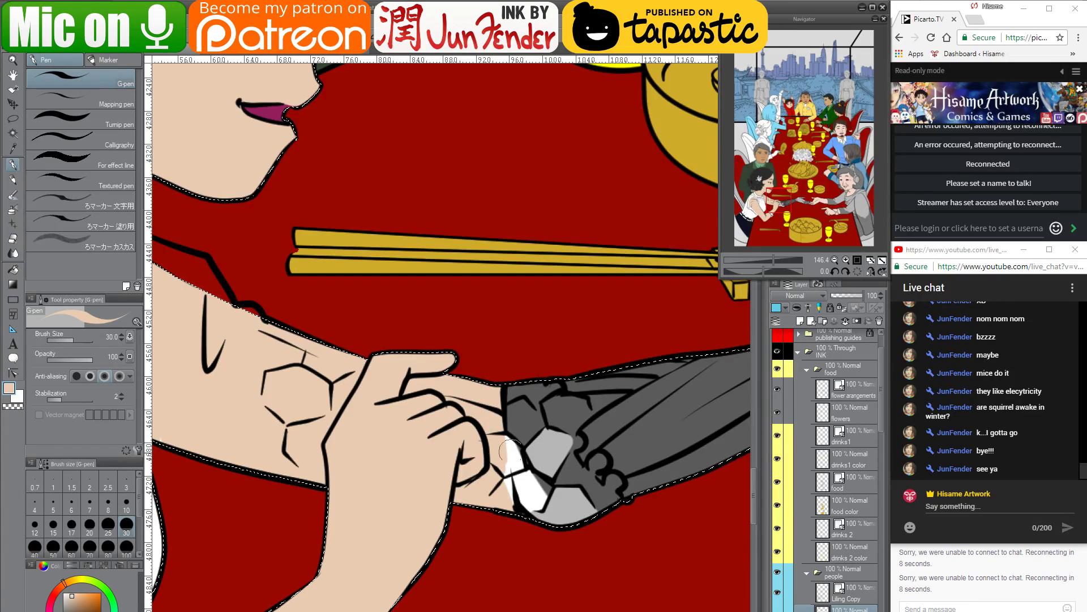
mouse_move(508, 451)
mouse_down()
mouse_move(502, 445)
mouse_move(535, 505)
mouse_move(540, 488)
mouse_move(530, 486)
mouse_up()
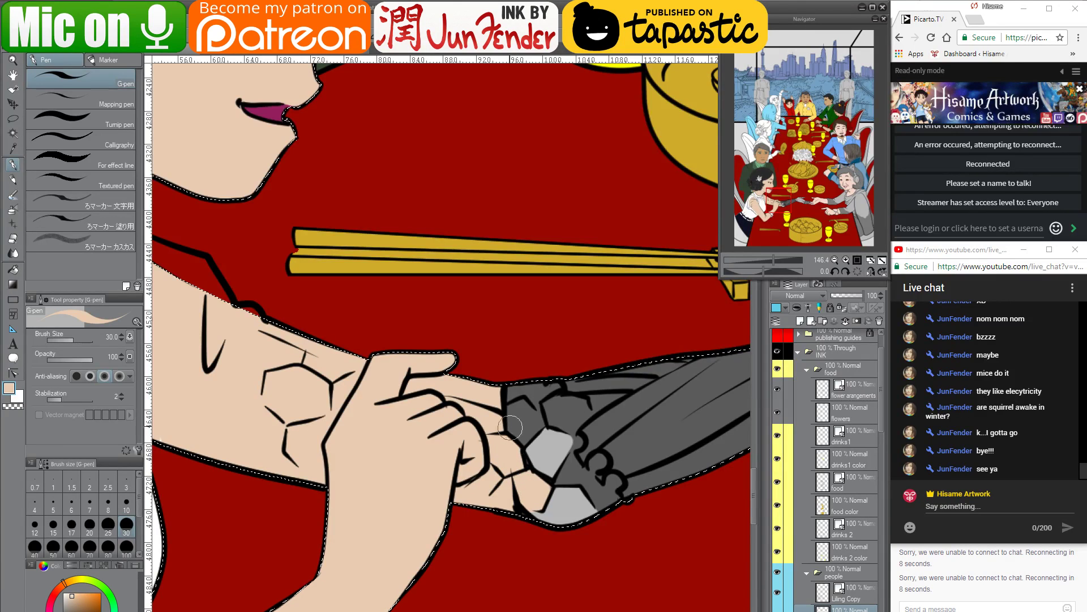
mouse_move(507, 399)
mouse_down()
mouse_move(503, 391)
mouse_move(525, 389)
mouse_move(503, 395)
mouse_up()
scroll(482, 340, down, 5)
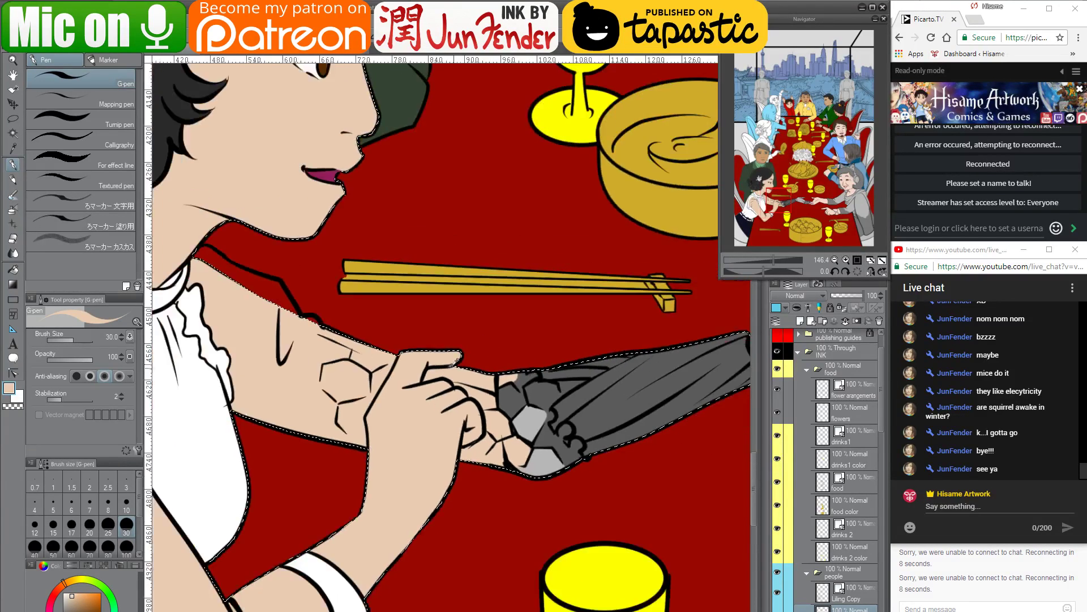
scroll(482, 341, down, 3)
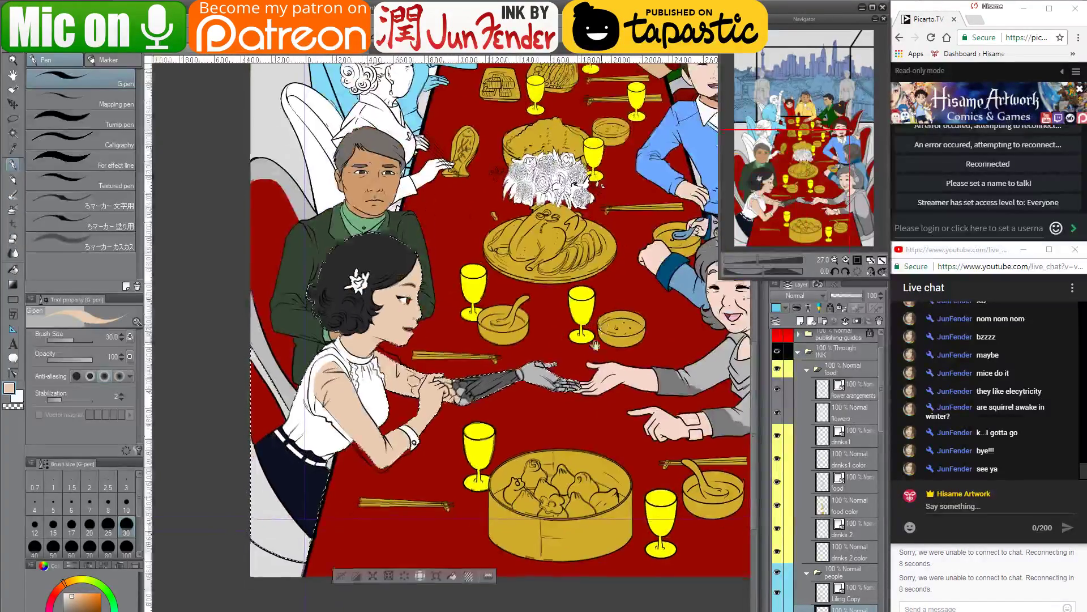
key(ctrl+d)
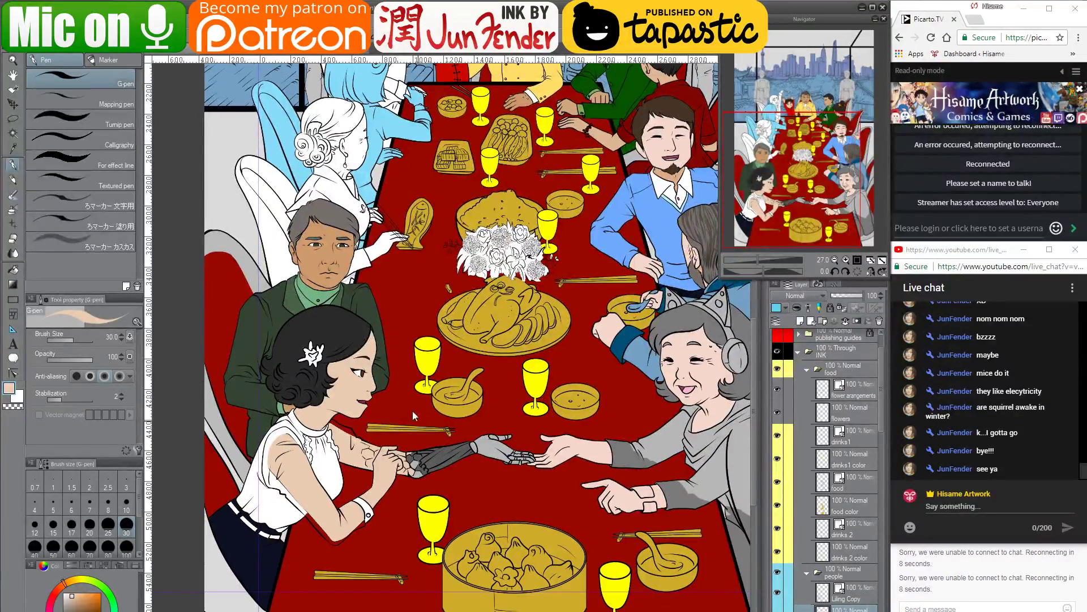
Hide the ink and colour layers of Liling, Neneneko and Ren
key(space)
drag(413, 341, 412, 373)
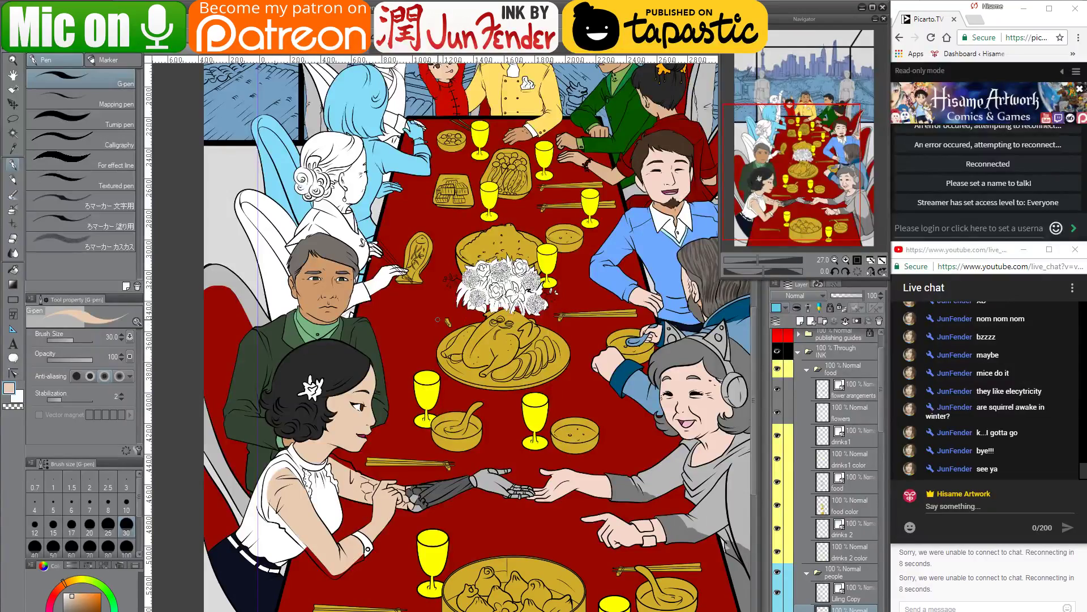
drag(505, 350, 472, 395)
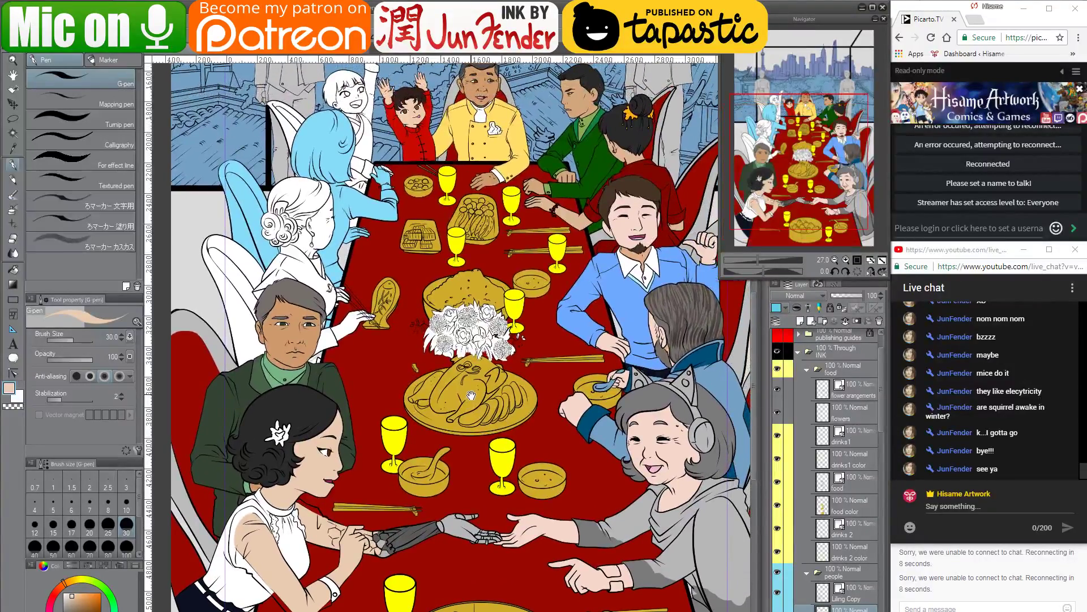
drag(516, 356, 497, 362)
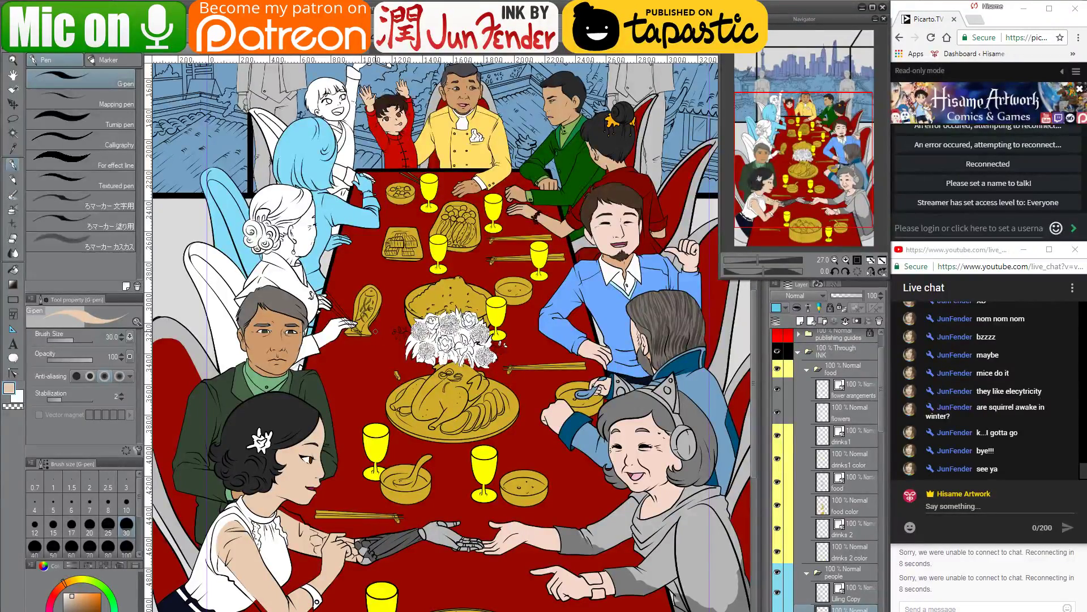
mouse_move(300, 264)
mouse_down()
mouse_move(365, 286)
mouse_move(325, 262)
mouse_move(294, 266)
mouse_move(317, 271)
mouse_up()
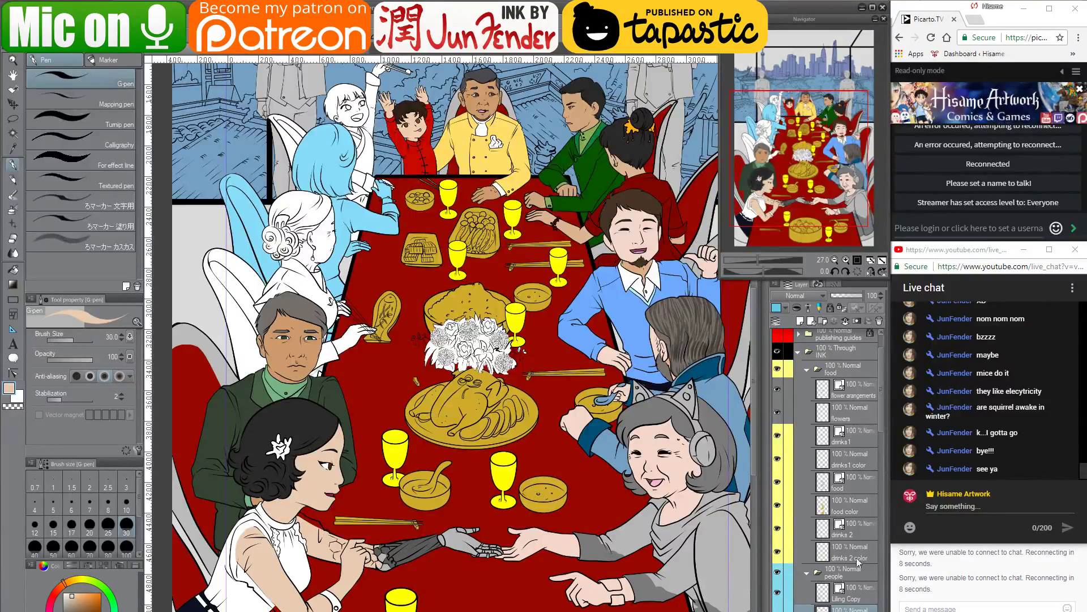
scroll(858, 561, down, 3)
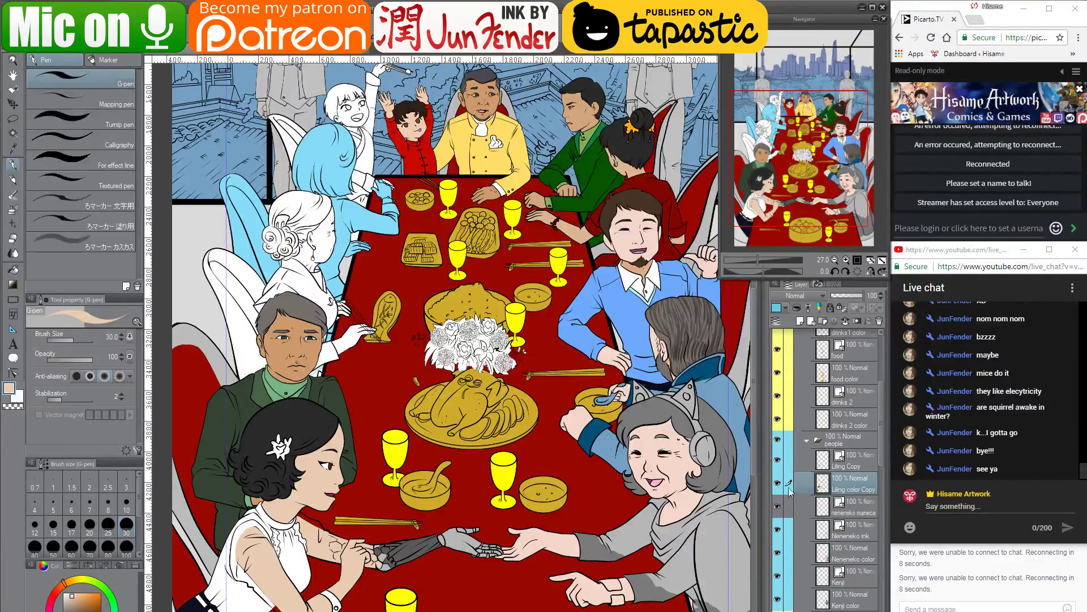
drag(778, 460, 778, 552)
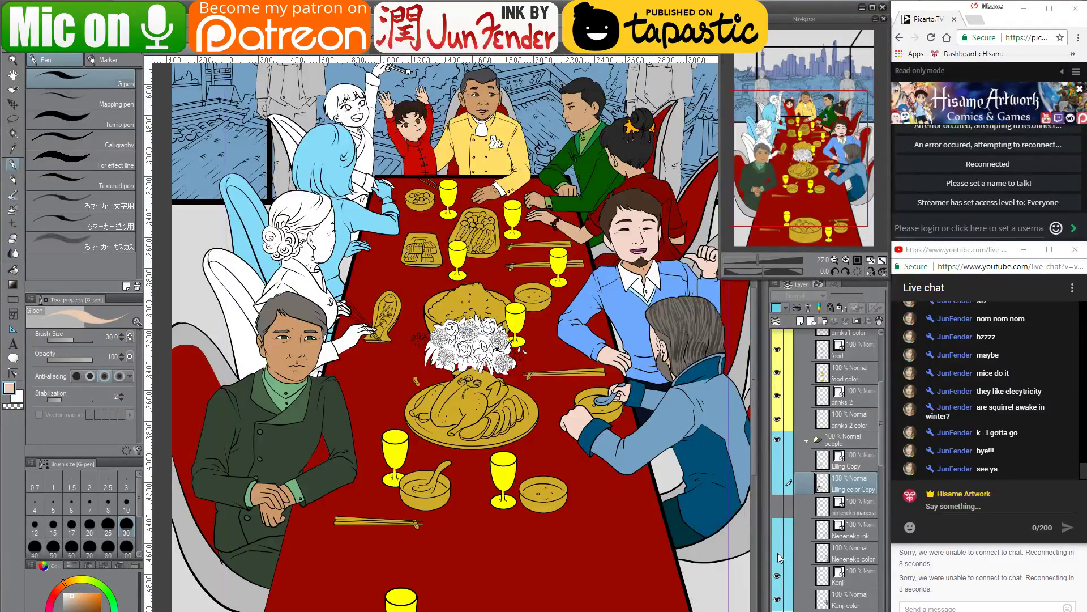
scroll(777, 553, down, 3)
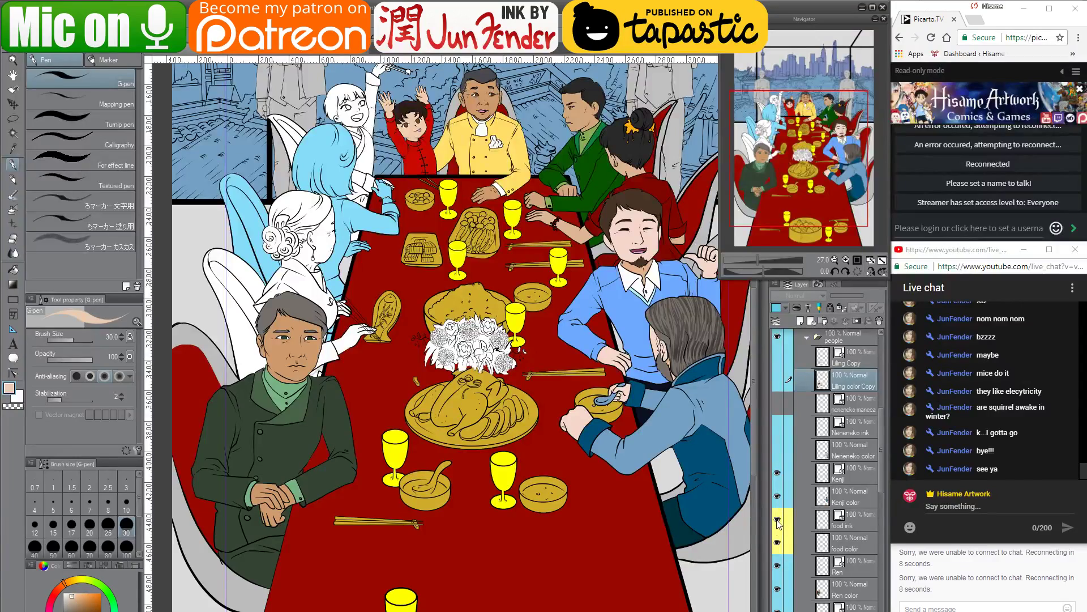
drag(779, 566, 778, 589)
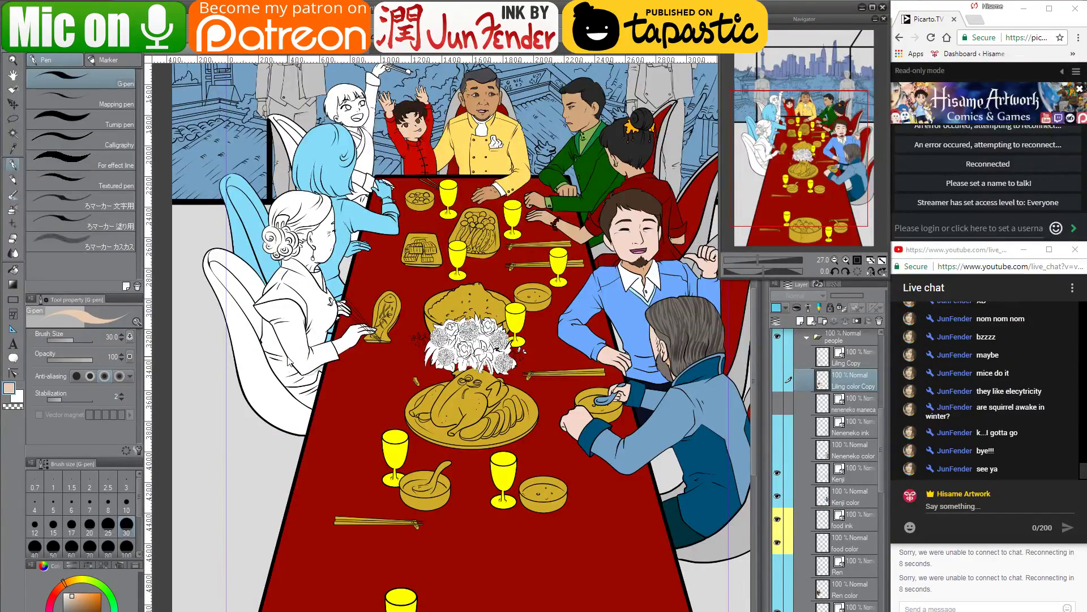
Pick the layer of the uncoloured woman with the hair bun from the canvas and load her area as a selection
key(o)
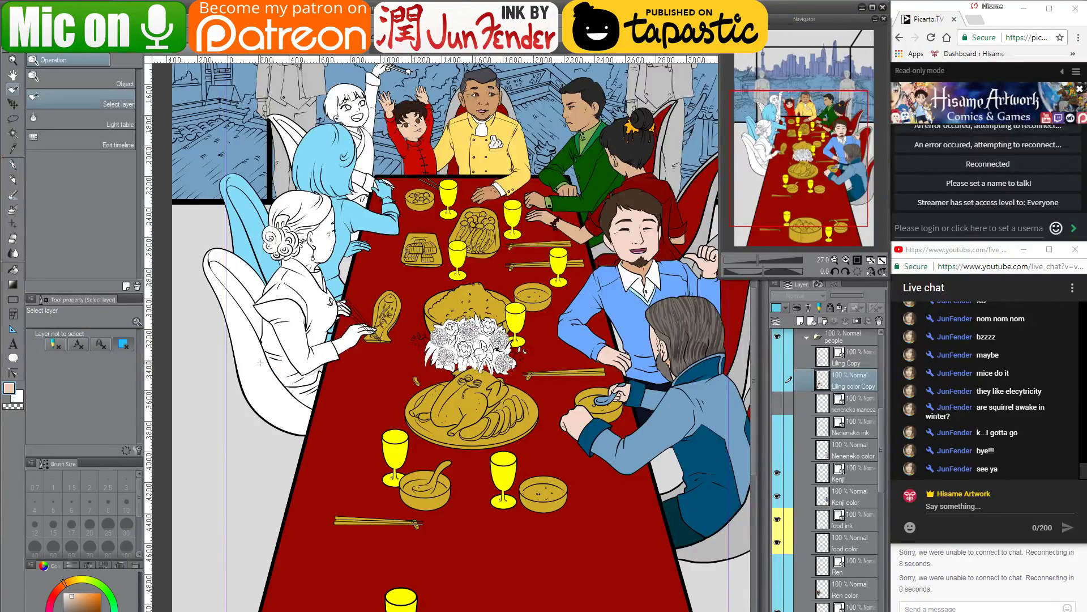
click(260, 362)
scroll(827, 605, down, 2)
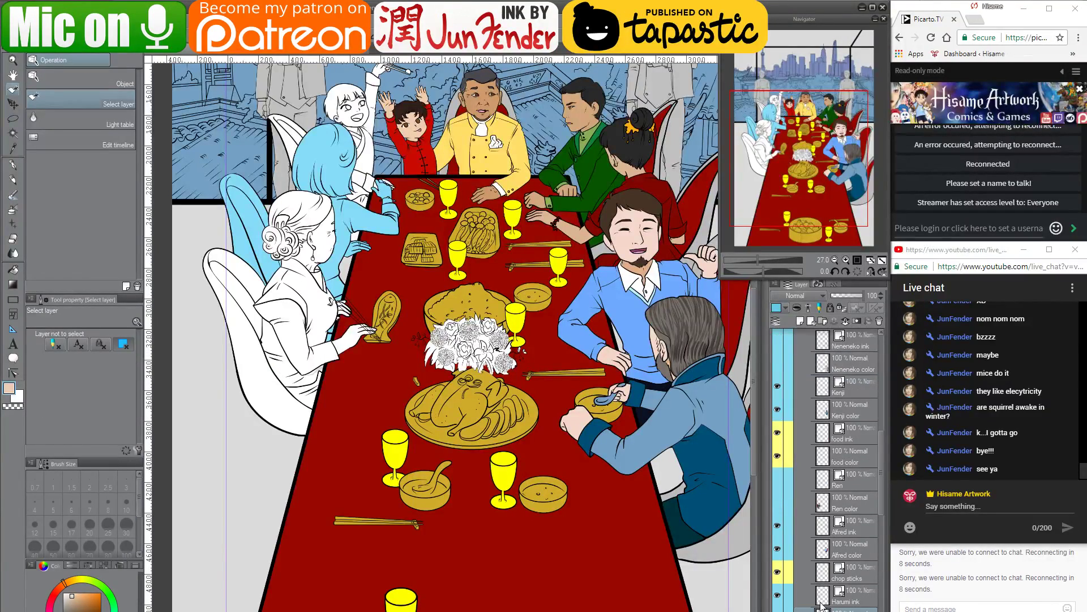
scroll(316, 191, up, 2)
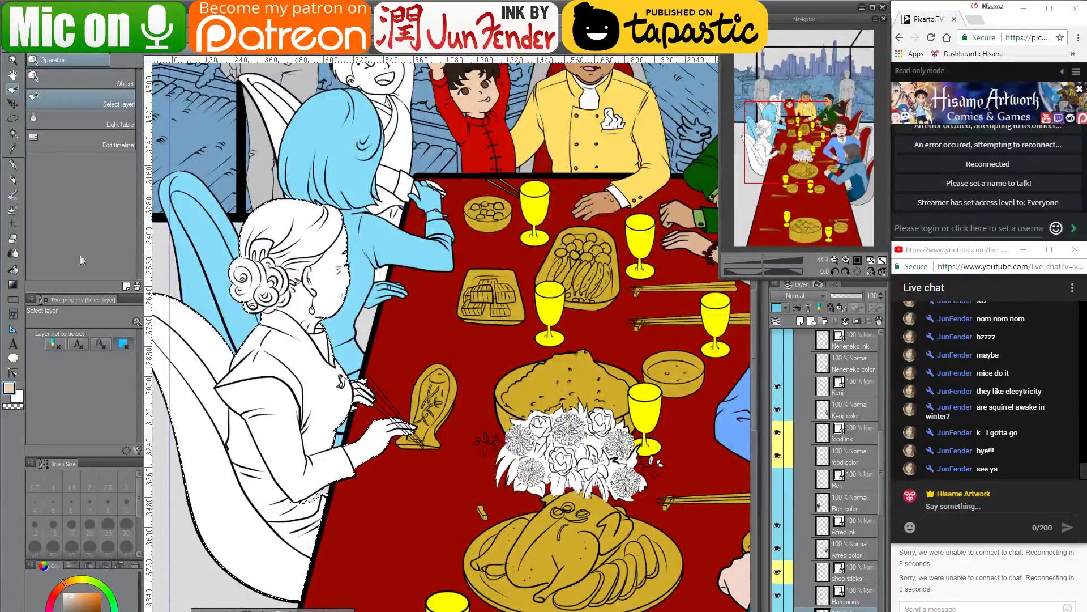
Sample a dark red, shift it to a brighter orange-red, and fill the sleeve of the woman with the hair bun using the Fill tool
click(13, 271)
drag(527, 371, 392, 374)
alt+click(638, 262)
drag(313, 392, 514, 421)
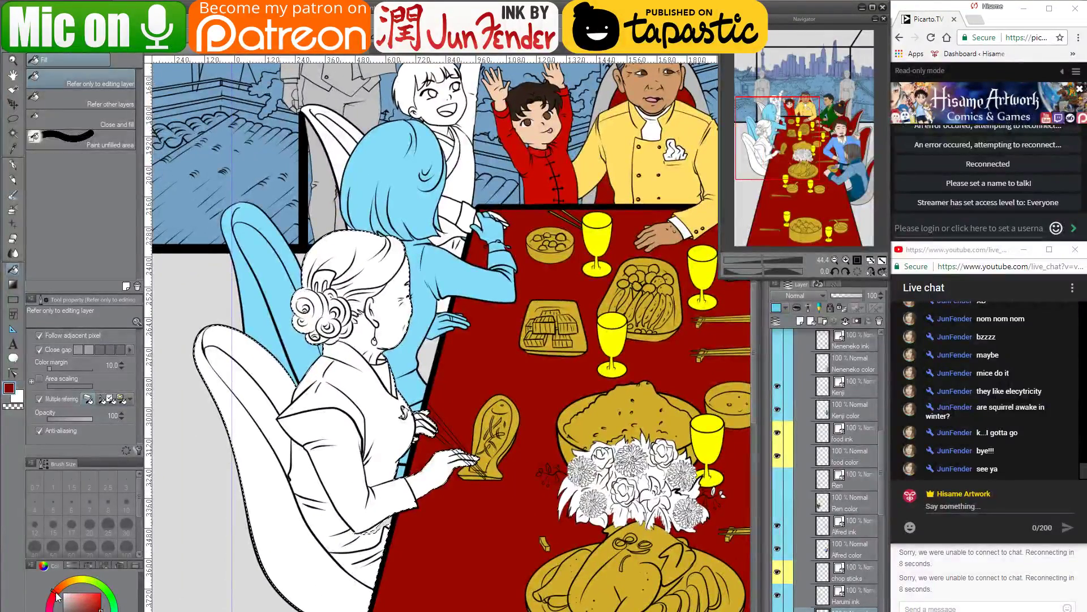
click(103, 606)
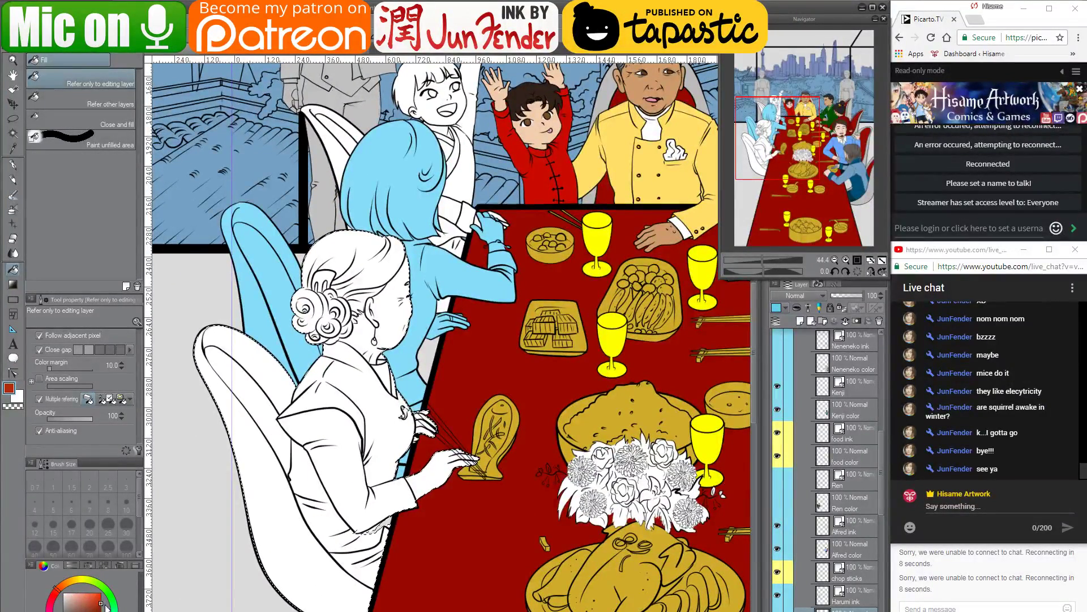
click(355, 468)
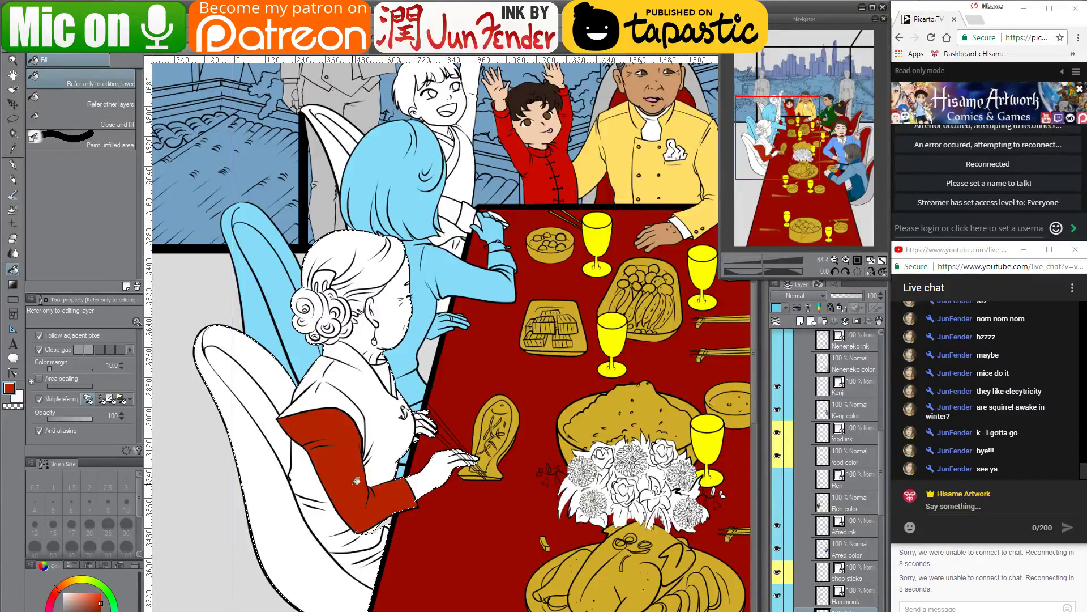
Fill the torso and the lower folds of the bun-haired woman's jacket with the same orange-red as her sleeve
click(382, 439)
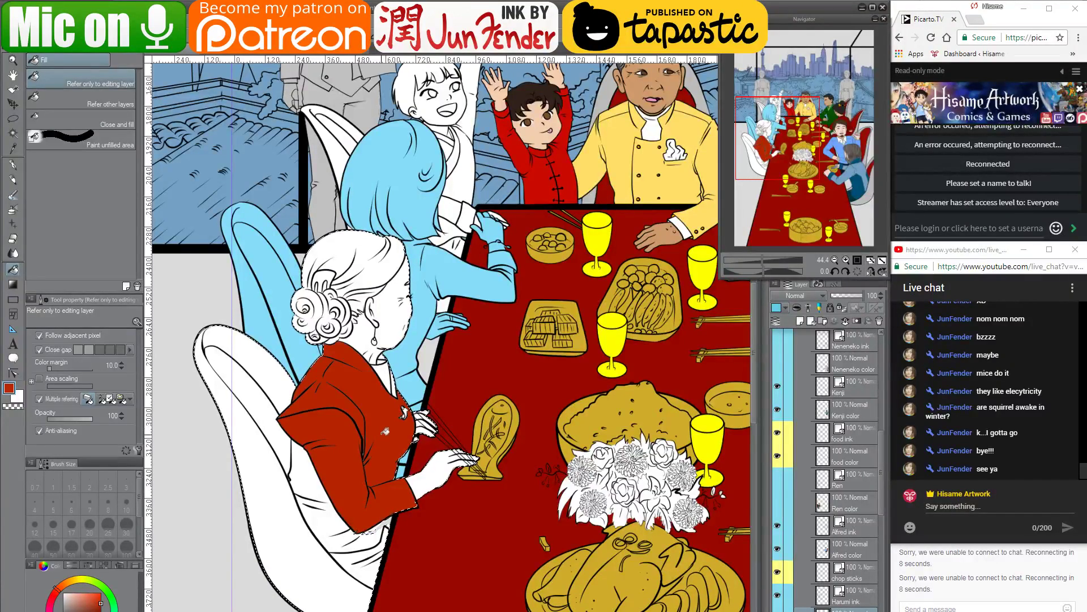
click(334, 522)
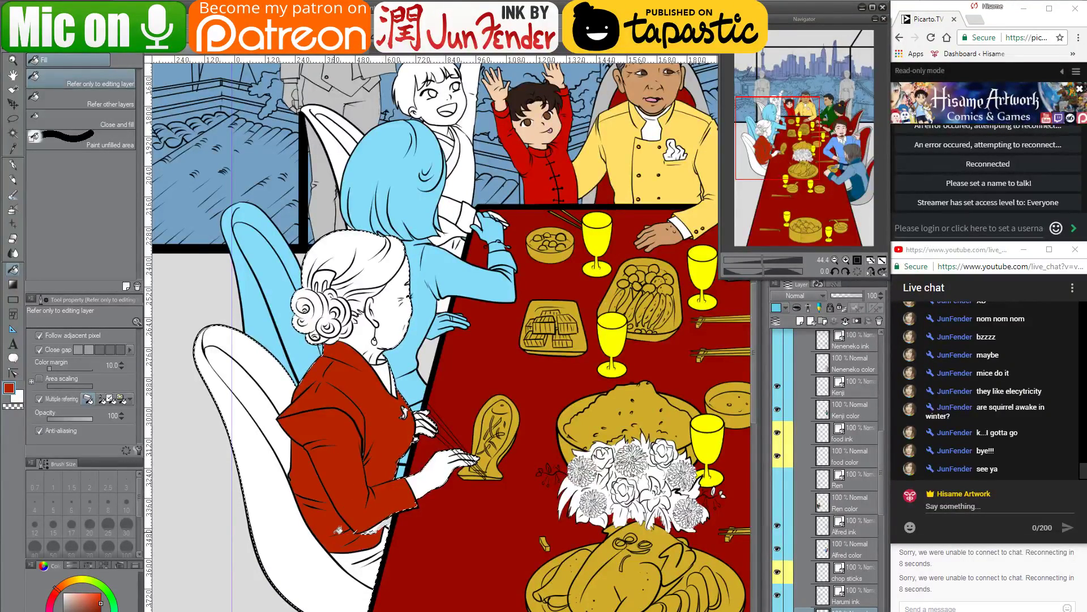
click(357, 556)
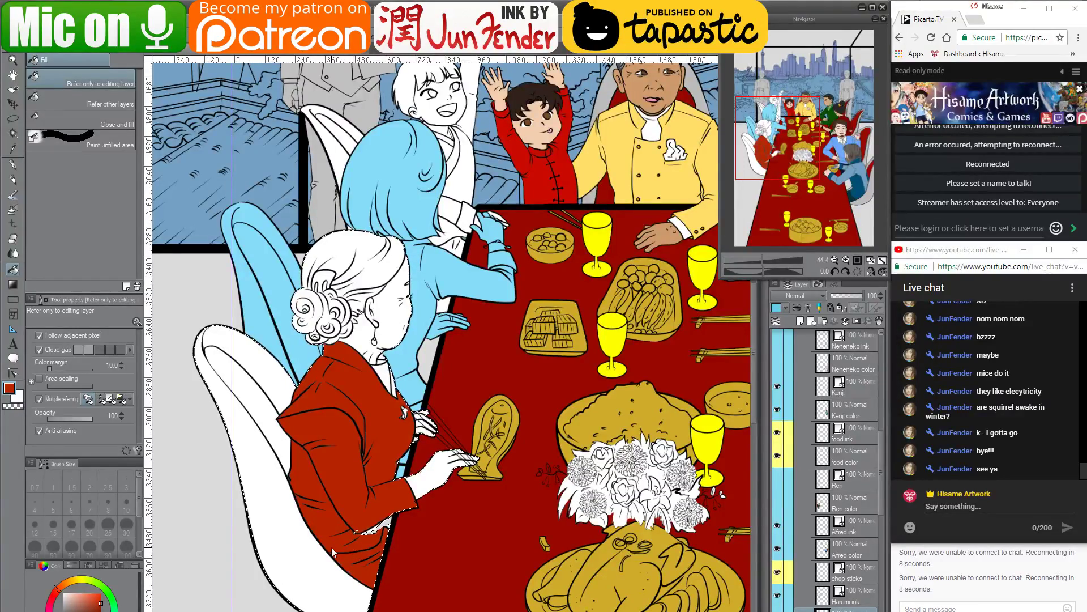
Paint the white gaps beneath the sleeve and beside the table edge orange-red with the G-pen at size 30
scroll(337, 528, up, 4)
scroll(361, 527, up, 5)
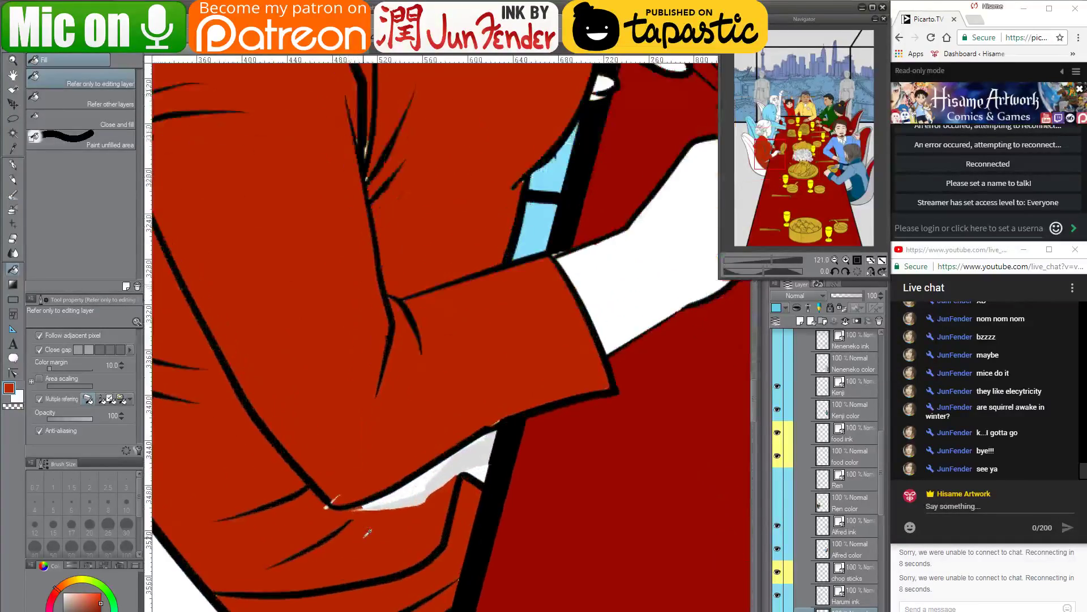
click(13, 164)
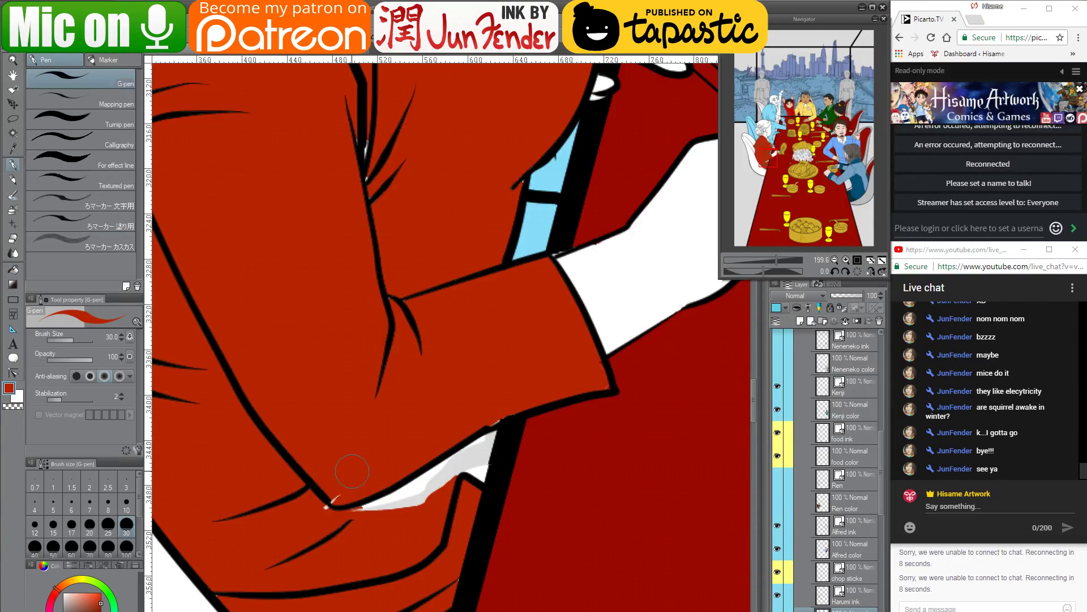
mouse_move(367, 506)
mouse_down()
mouse_move(435, 447)
mouse_move(426, 493)
mouse_move(454, 475)
mouse_move(463, 507)
mouse_move(474, 416)
mouse_up()
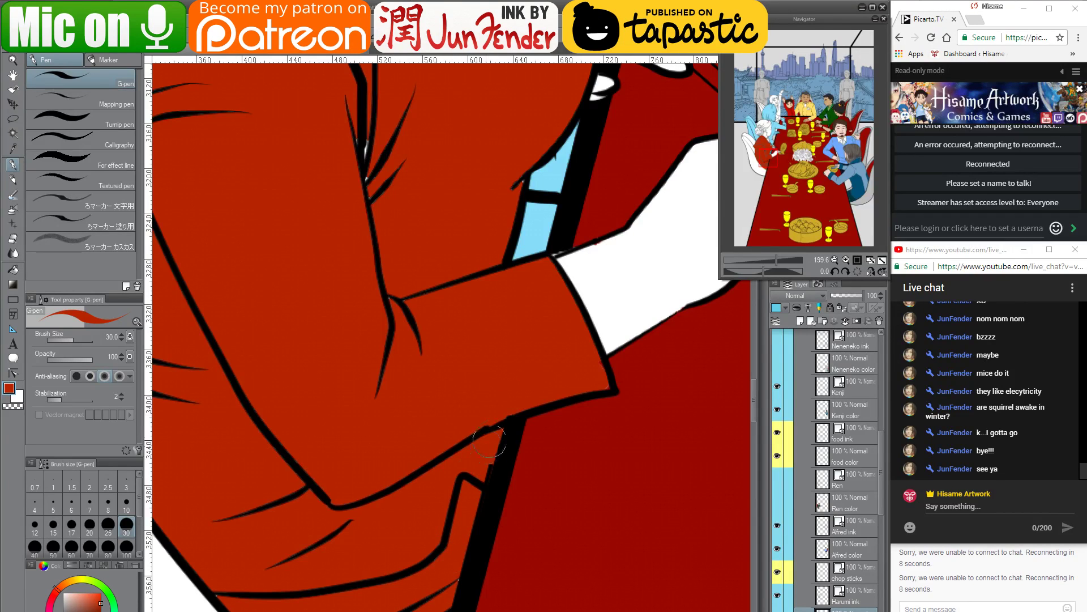
mouse_move(496, 422)
mouse_down()
mouse_move(486, 494)
mouse_move(448, 572)
mouse_up()
drag(477, 490, 446, 422)
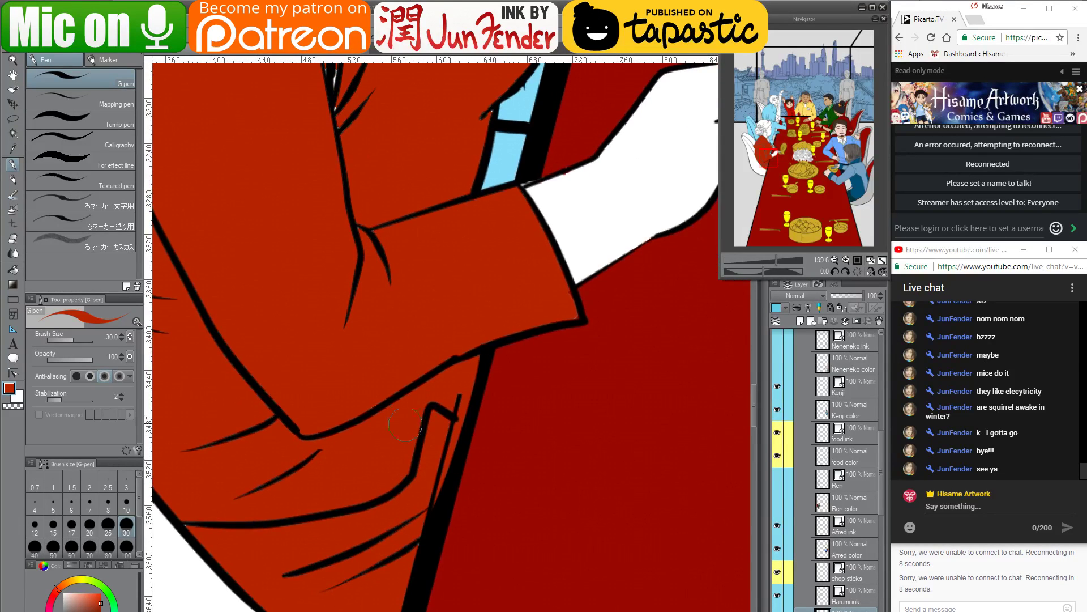
Erase the orange-red spill along the black table edge beside the jacket with the Snap eraser at size 10
key(e)
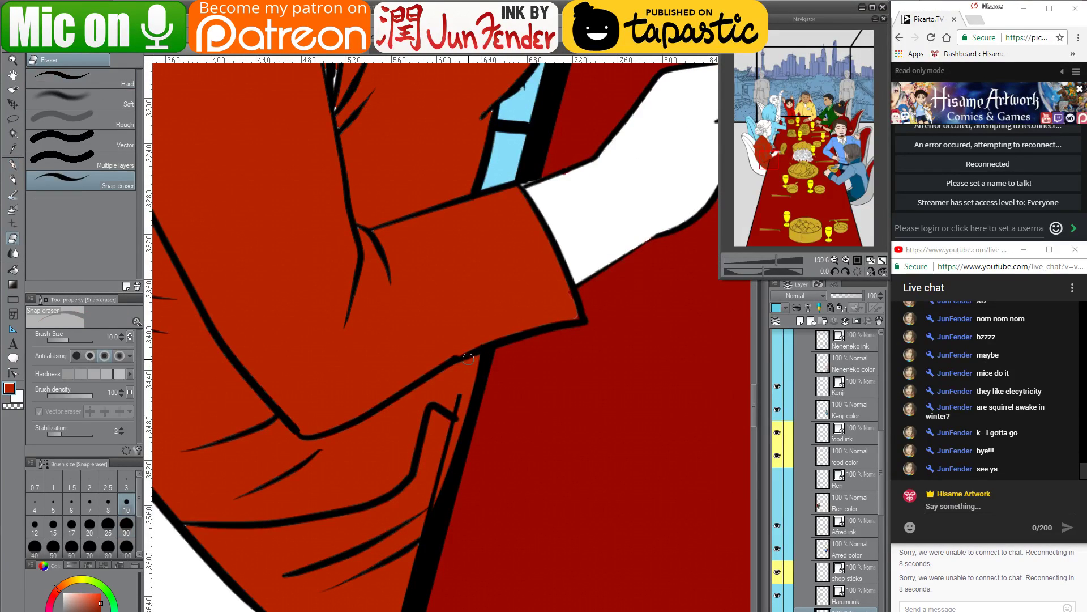
drag(469, 359, 460, 403)
drag(474, 356, 433, 517)
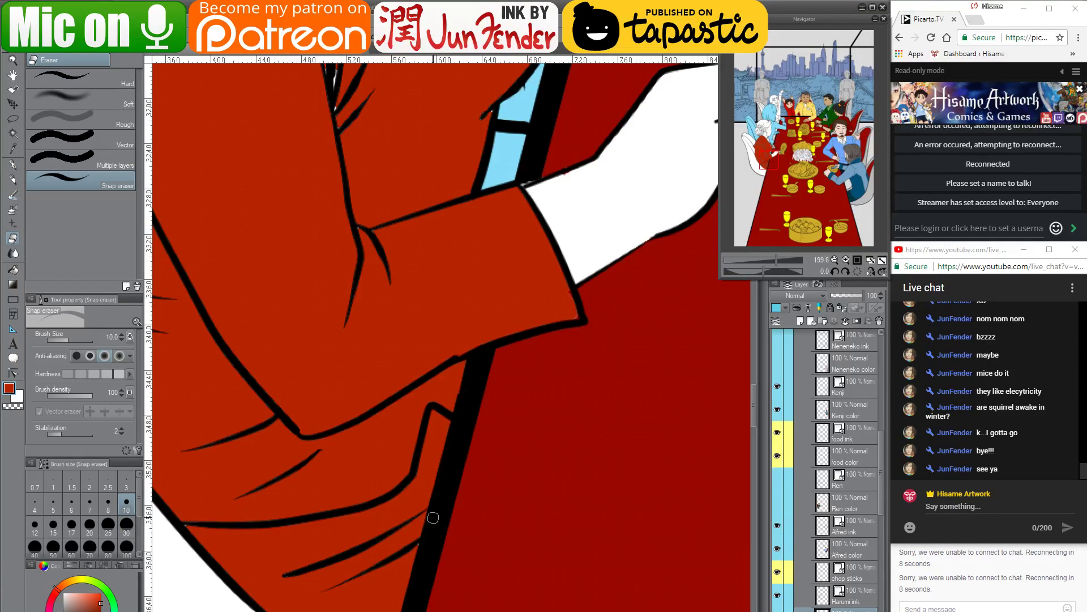
click(13, 165)
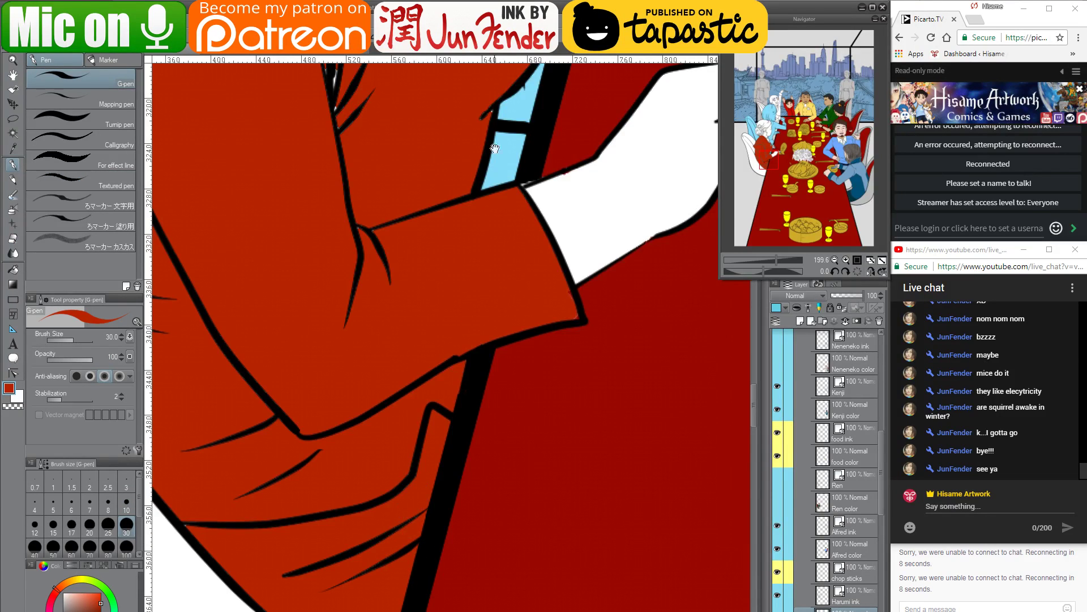
drag(494, 149, 546, 413)
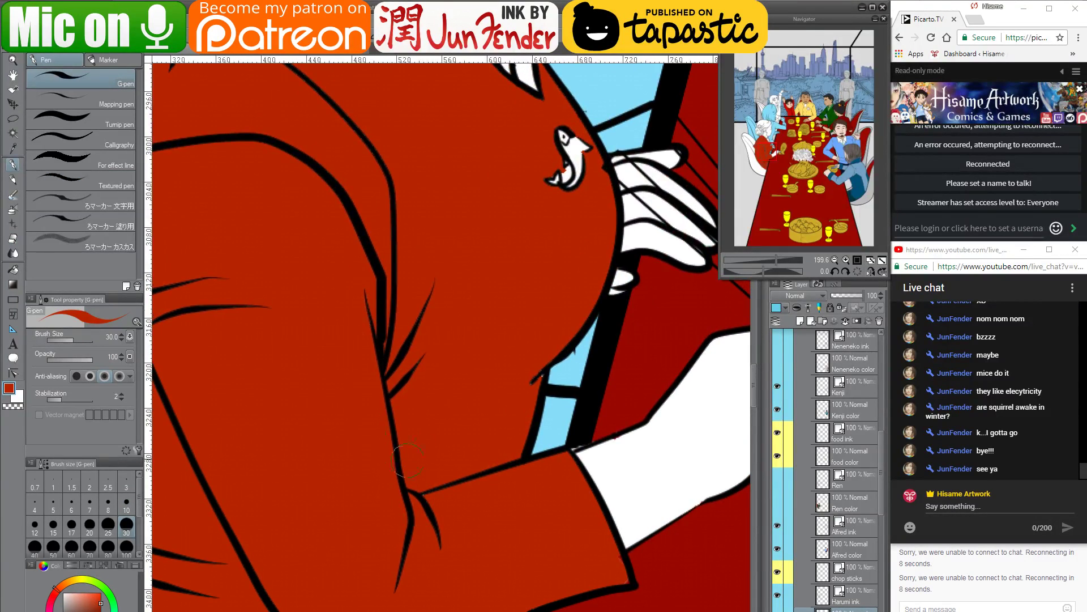
drag(559, 485, 408, 529)
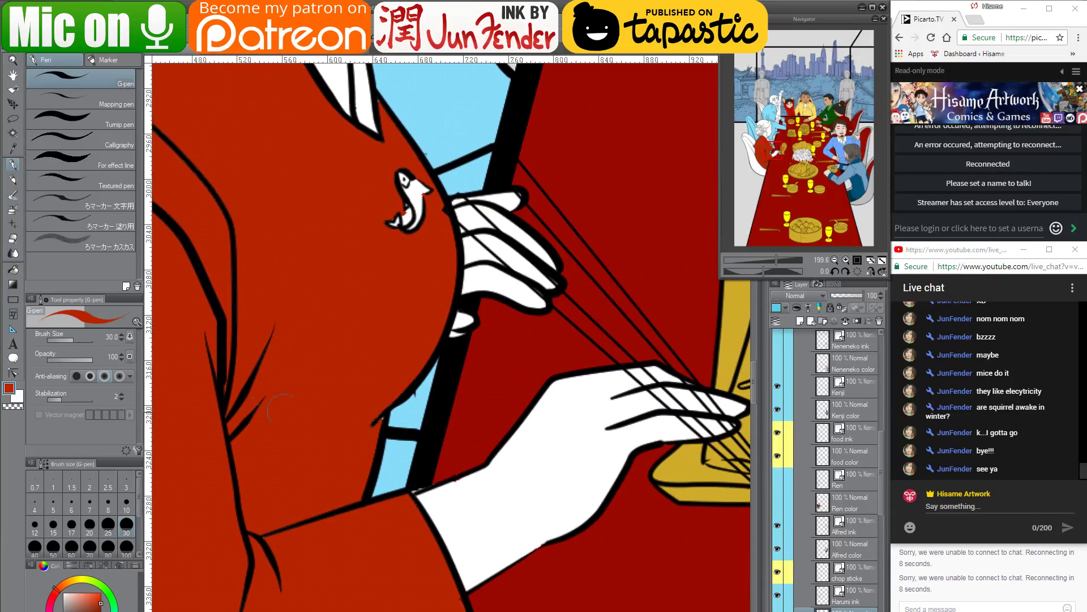
click(12, 239)
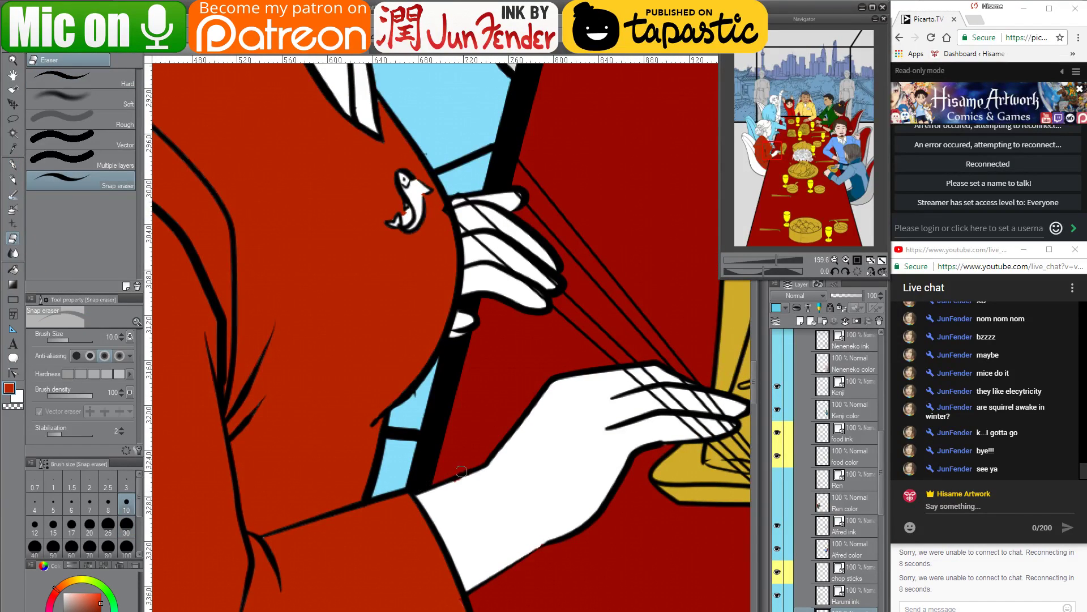
click(12, 164)
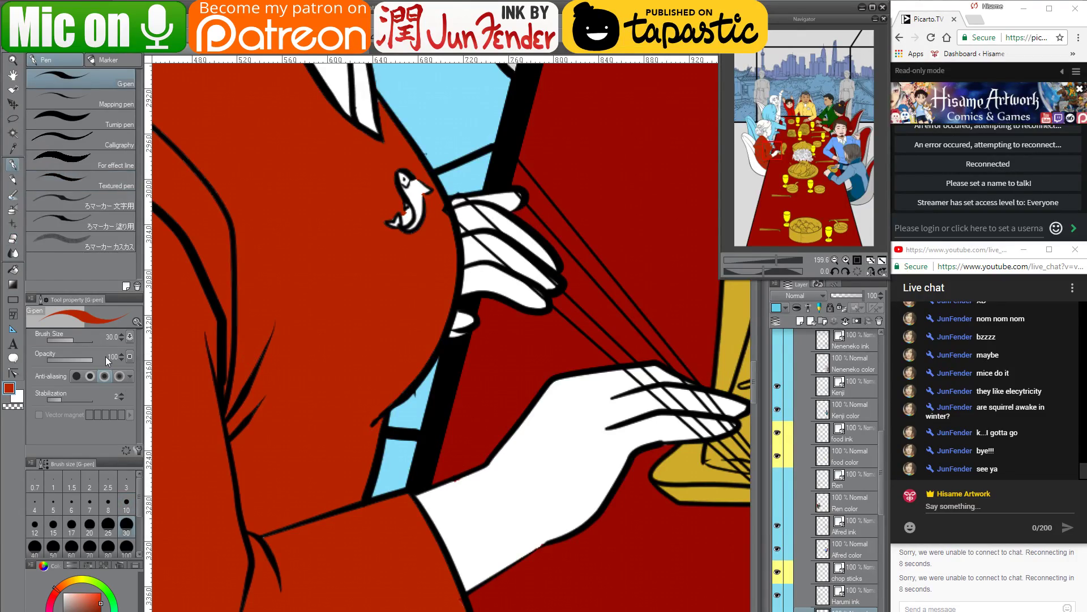
Show the Neneneko ink, colour and mechanical-part layers again, and sample the skin tone from her face
scroll(404, 441, down, 5)
scroll(364, 496, down, 2)
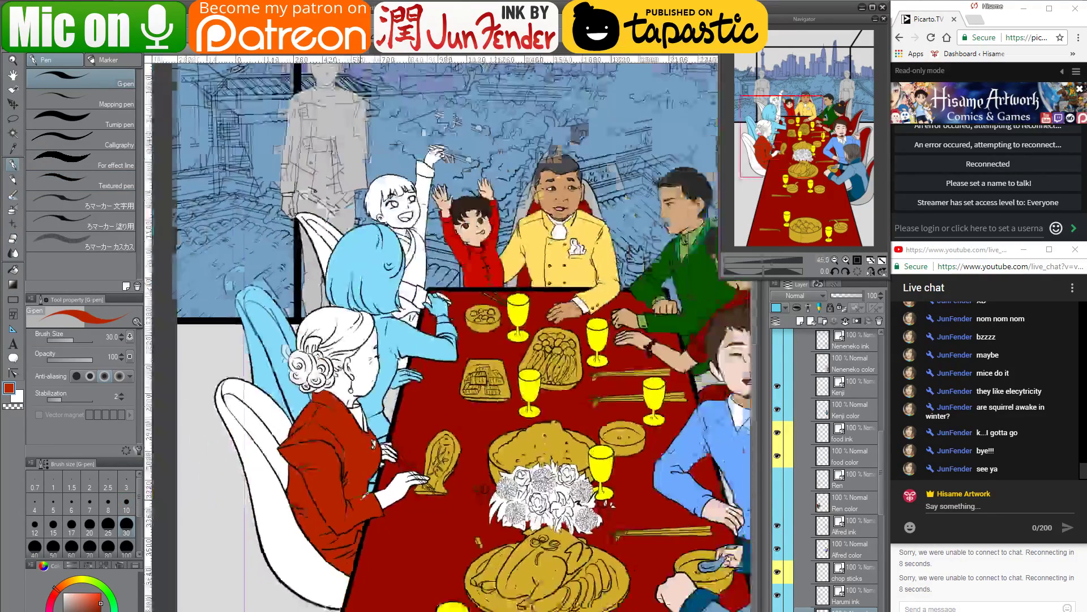
drag(589, 589, 423, 218)
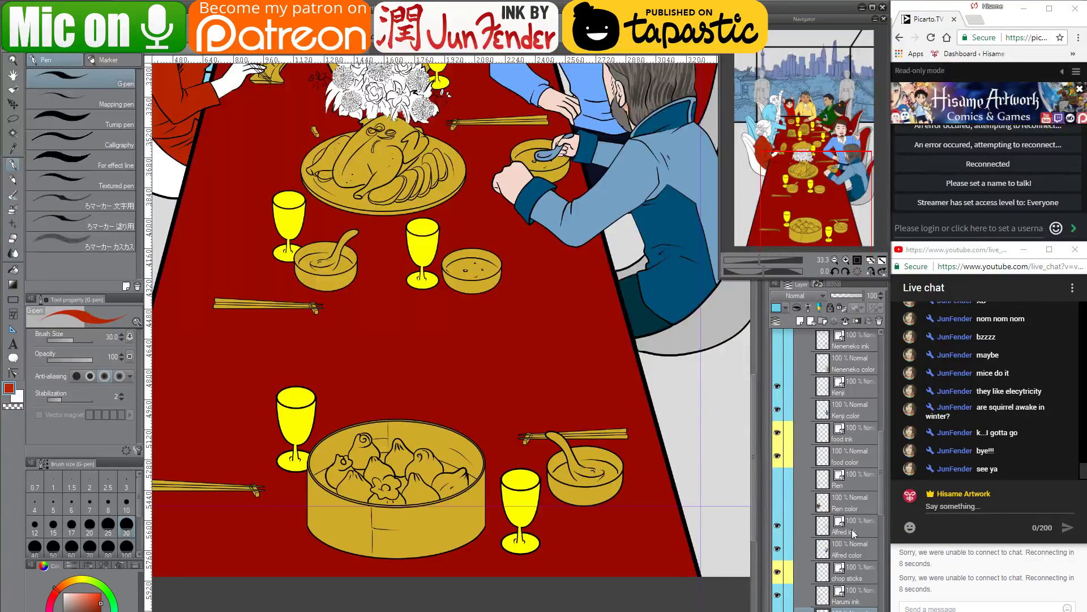
scroll(852, 529, down, 3)
scroll(847, 543, up, 3)
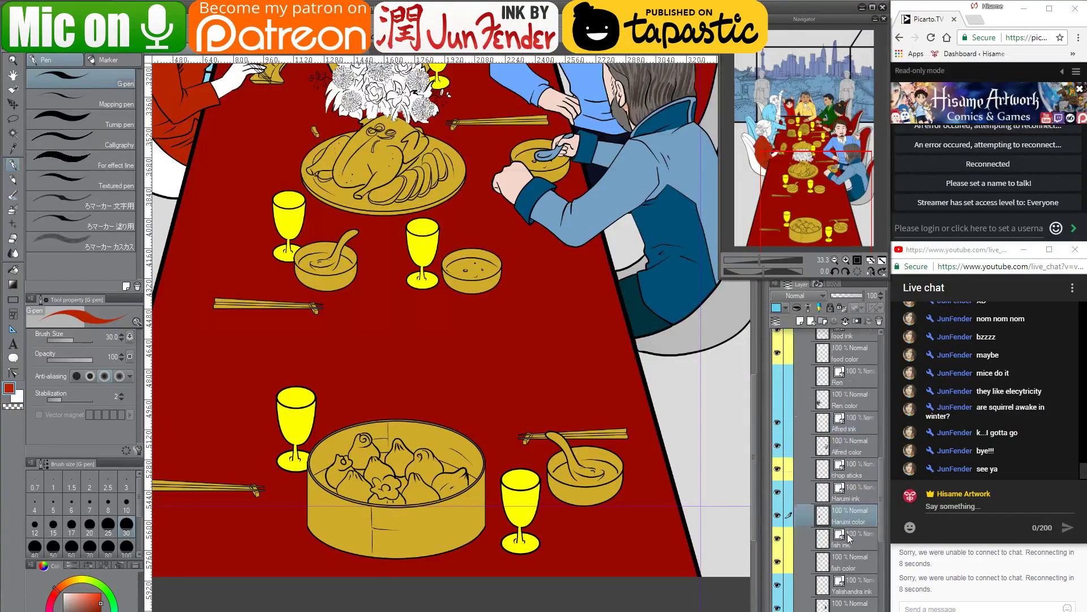
scroll(804, 464, up, 2)
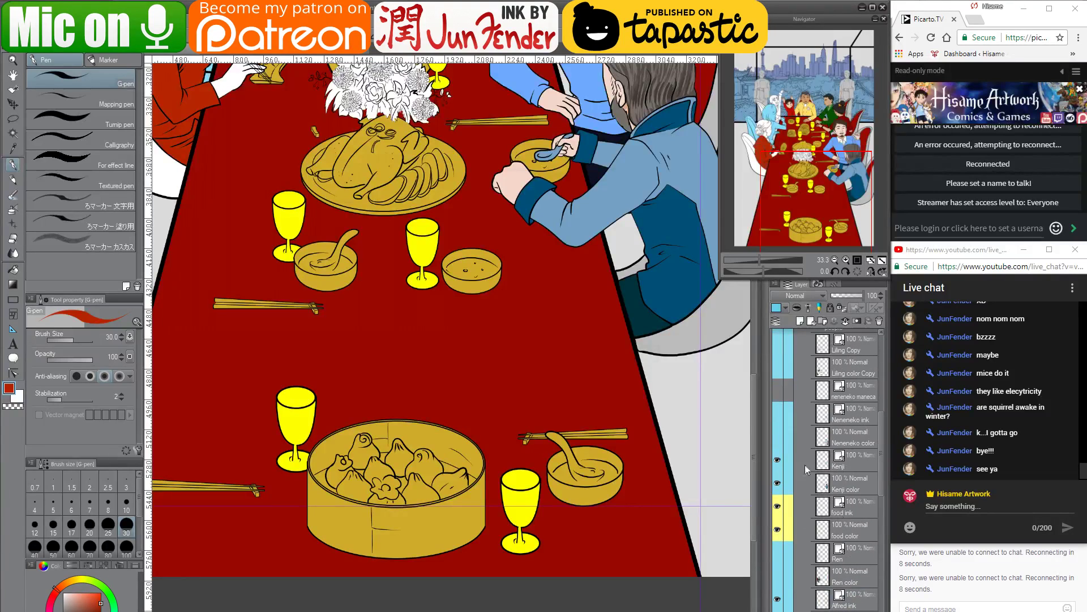
drag(776, 422, 777, 413)
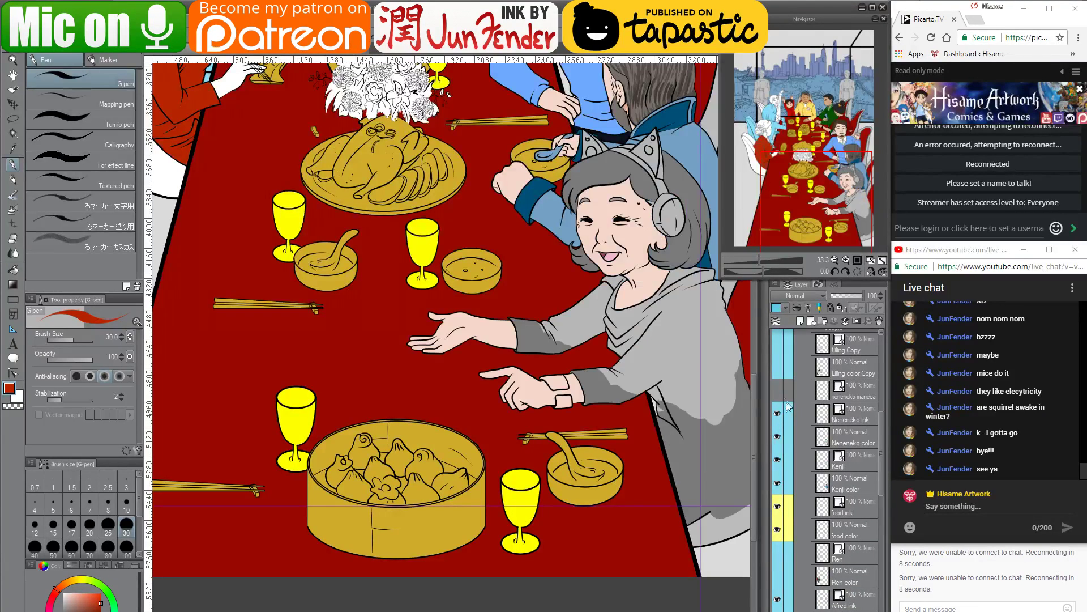
click(780, 393)
drag(615, 330, 632, 452)
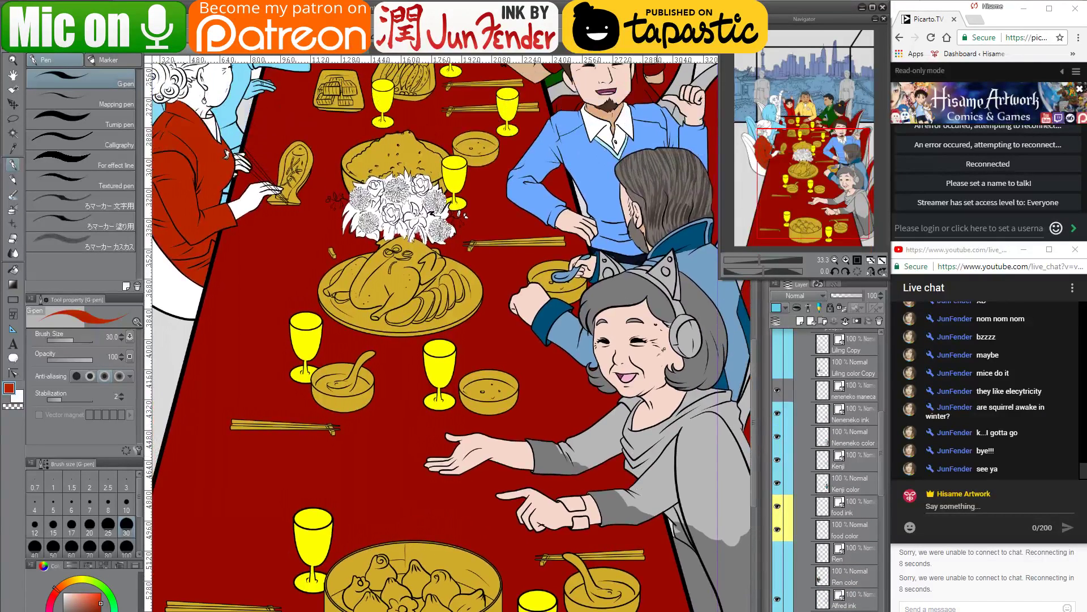
alt+click(659, 346)
Fill the bun-haired woman's forearm and front hand with skin tone, and paint the remaining white fingertips with the G-pen
drag(426, 225, 593, 549)
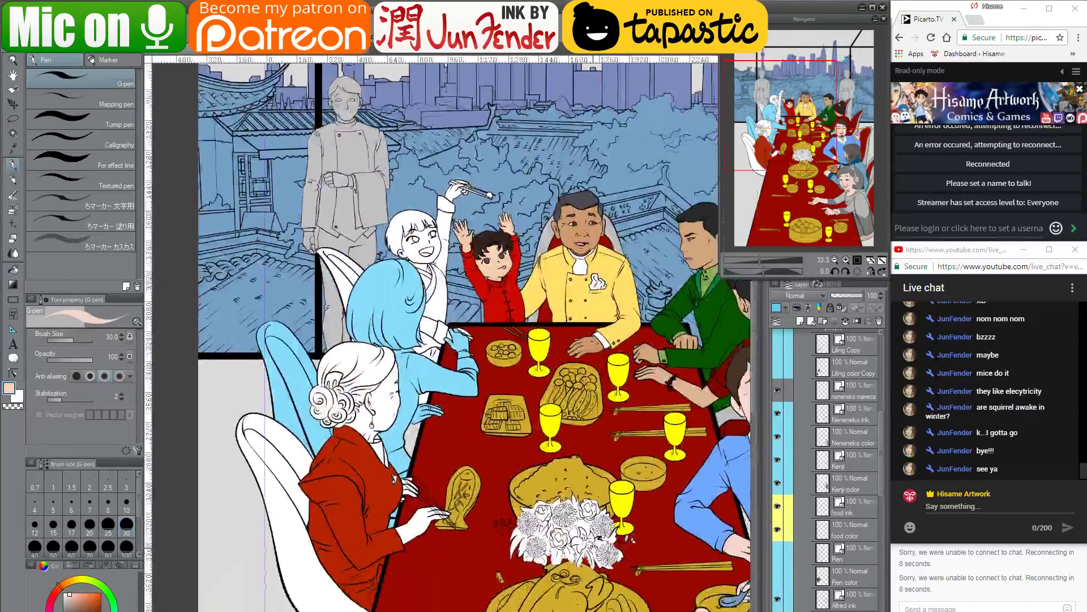
click(16, 270)
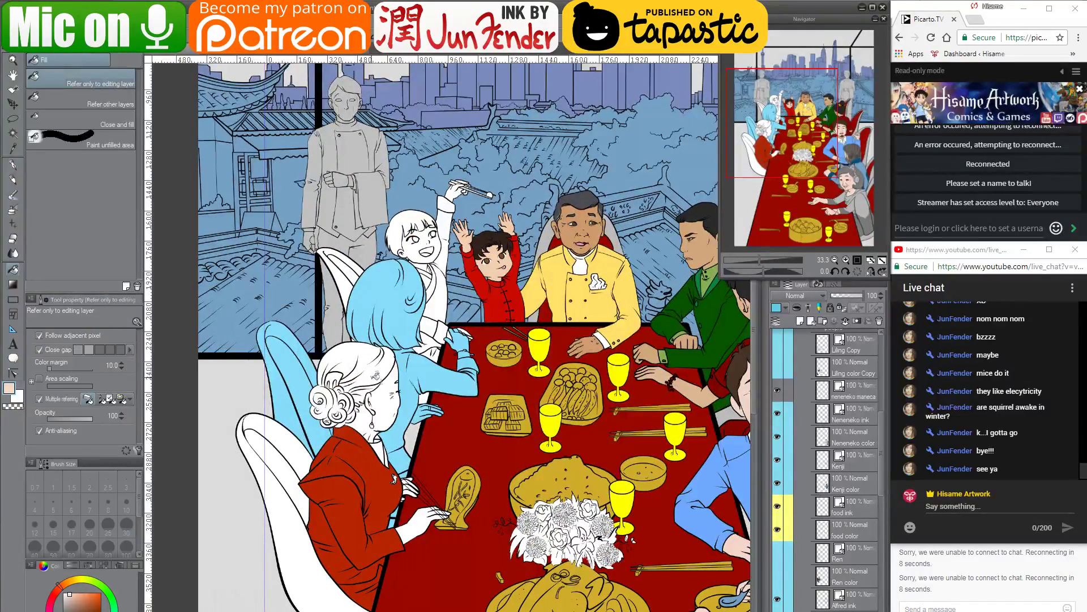
scroll(422, 516, up, 4)
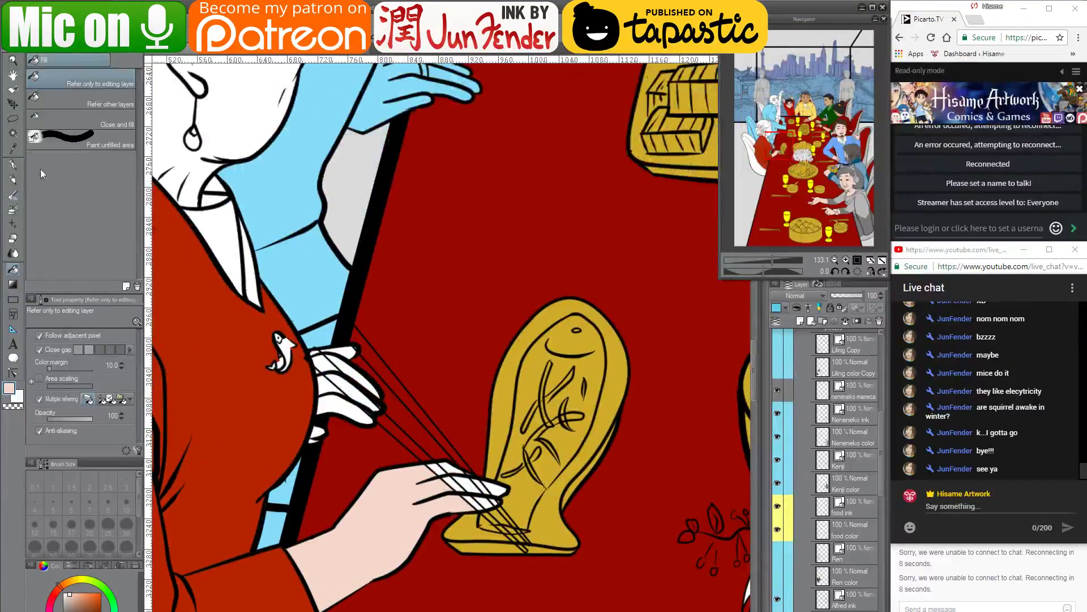
key(p)
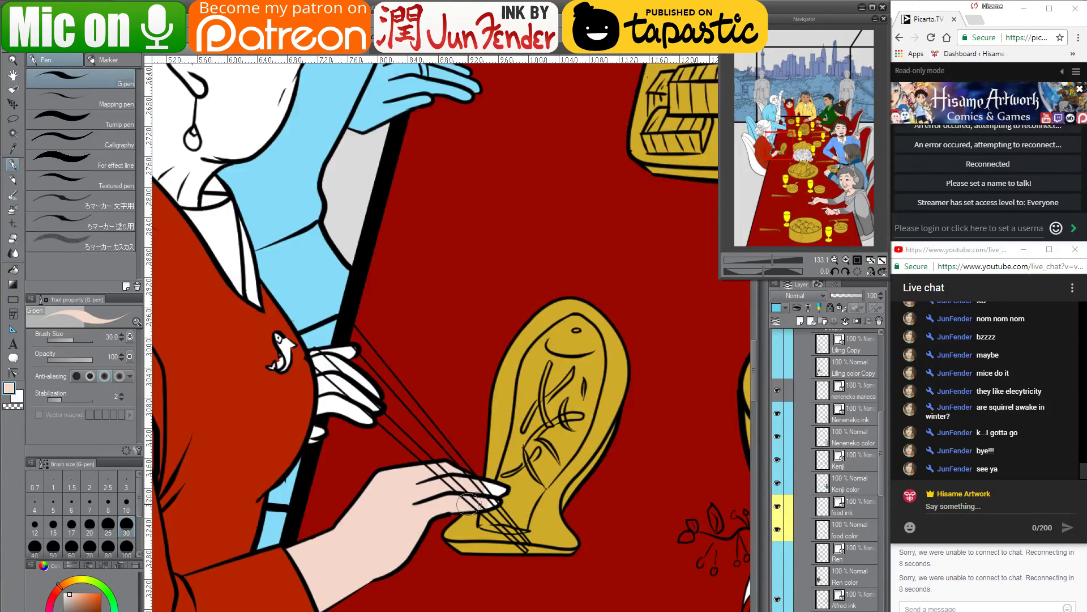
drag(476, 486, 502, 489)
Paint the fingers of her far hand with skin tone, and erase the excess below the lowest fingertip
drag(326, 383, 445, 437)
drag(435, 482, 436, 487)
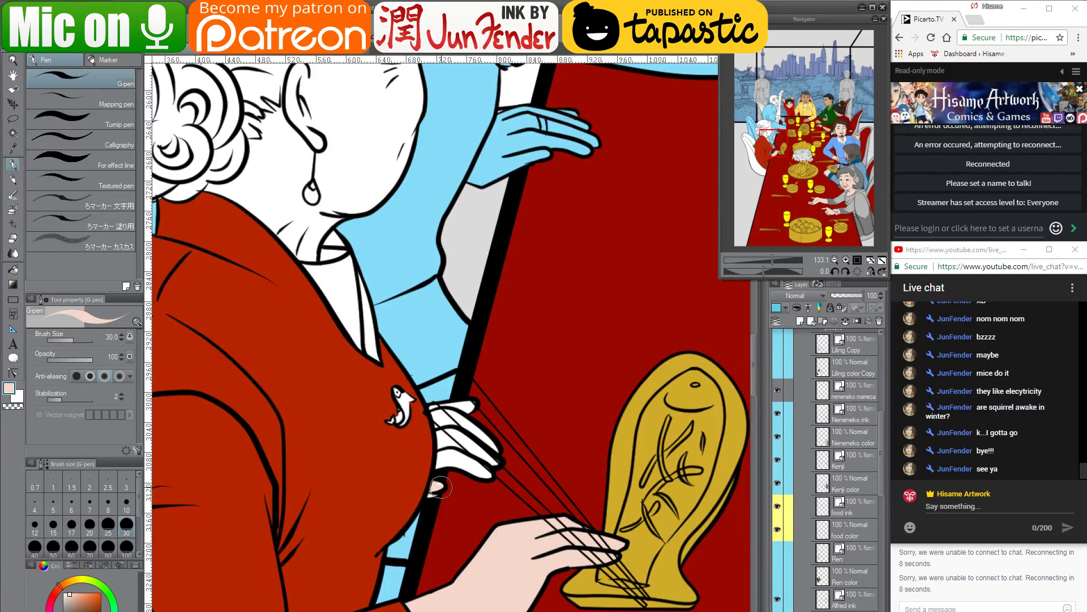
click(435, 486)
key(e)
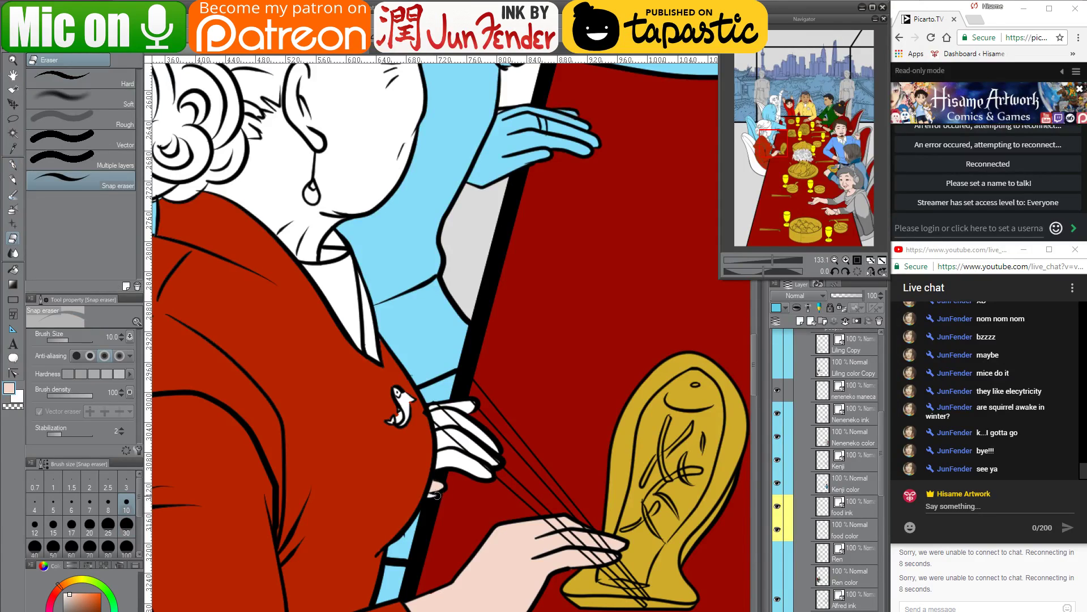
drag(437, 496, 427, 501)
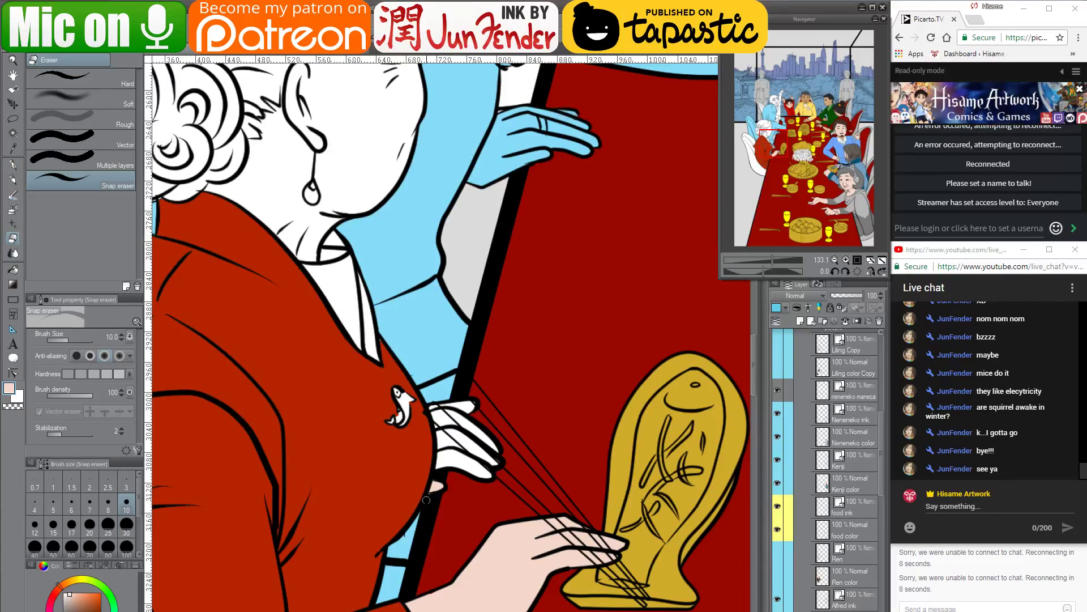
click(12, 164)
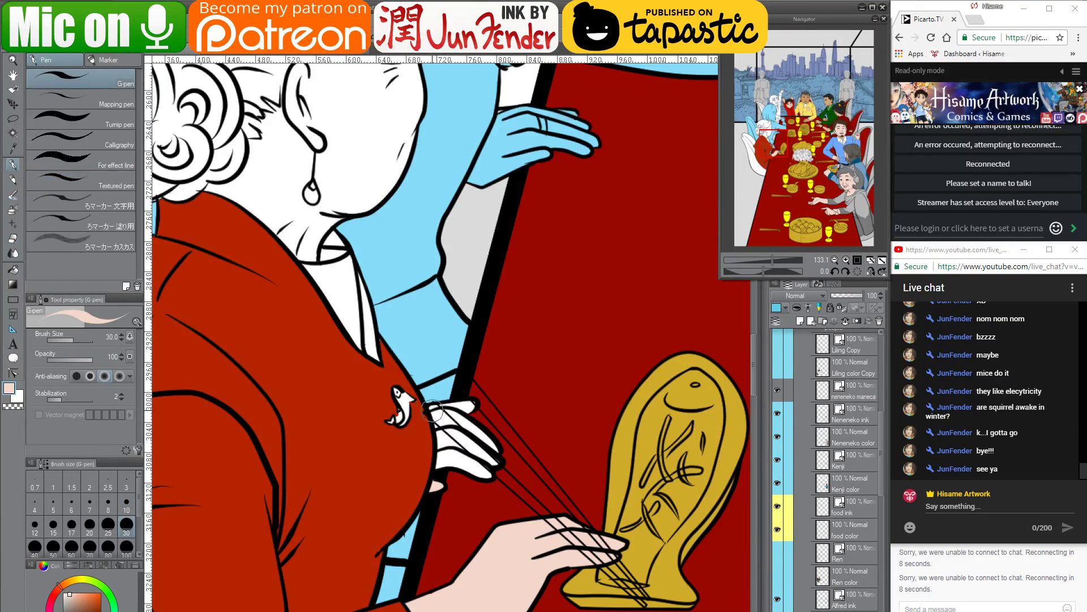
mouse_move(433, 409)
mouse_down()
mouse_move(470, 406)
mouse_move(447, 414)
mouse_move(449, 428)
mouse_move(443, 421)
mouse_move(436, 466)
mouse_move(489, 473)
mouse_move(448, 433)
mouse_move(460, 455)
mouse_move(491, 457)
mouse_move(447, 425)
mouse_move(490, 451)
mouse_move(456, 419)
mouse_move(492, 456)
mouse_move(478, 429)
mouse_up()
Sample a dark blue-grey and shift its hue to red for a warm near-black hair colour
drag(568, 241, 461, 459)
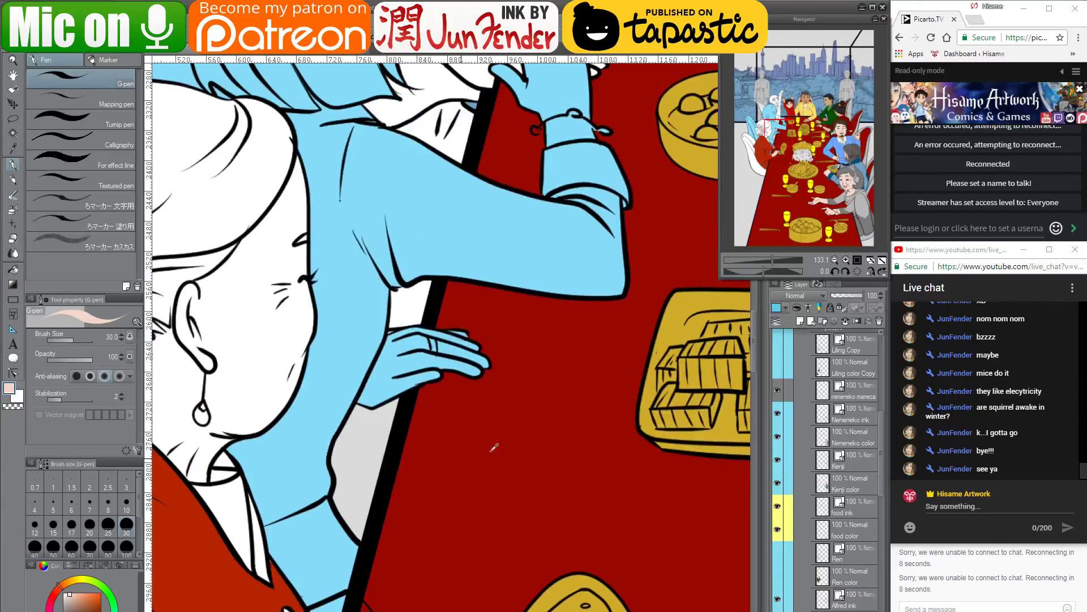
scroll(585, 418, down, 2)
scroll(552, 409, down, 6)
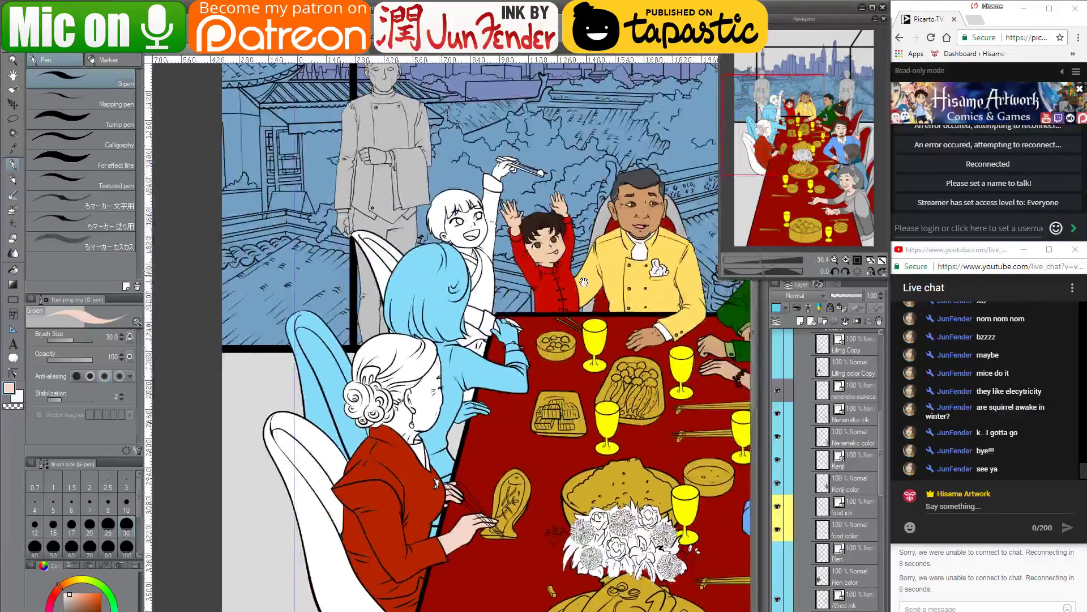
scroll(405, 424, up, 4)
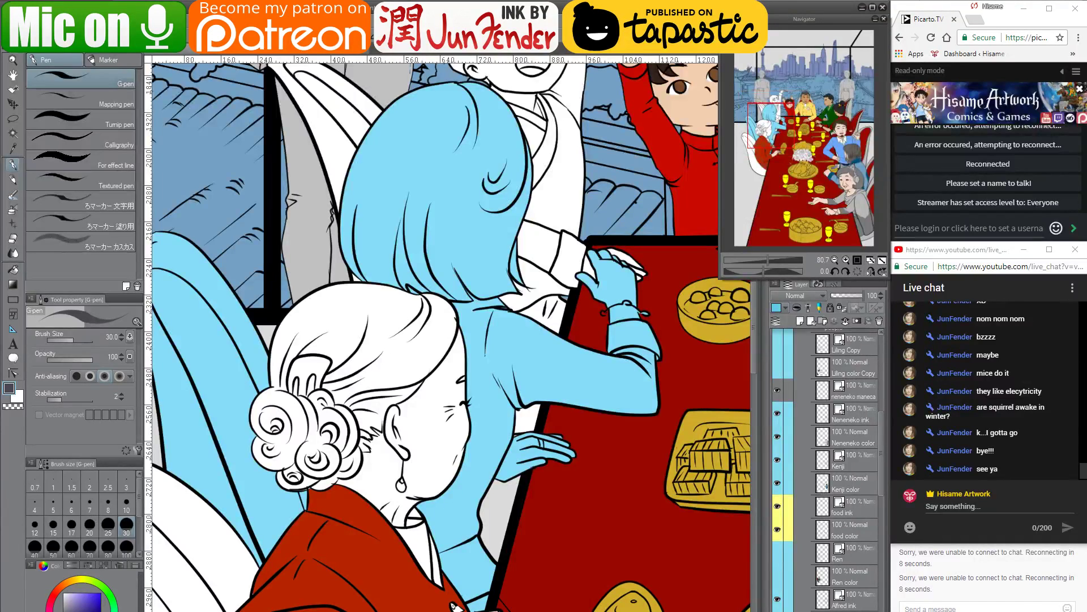
click(69, 611)
click(55, 603)
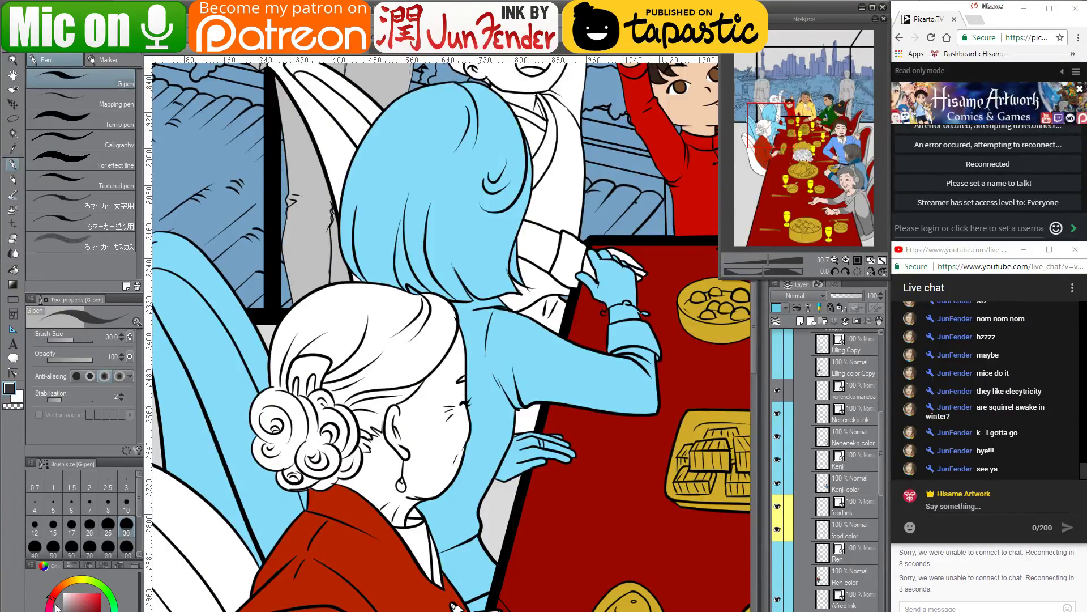
click(62, 598)
Fill the hair and bun curls of the woman in the red jacket with the warm near-black colour
click(13, 268)
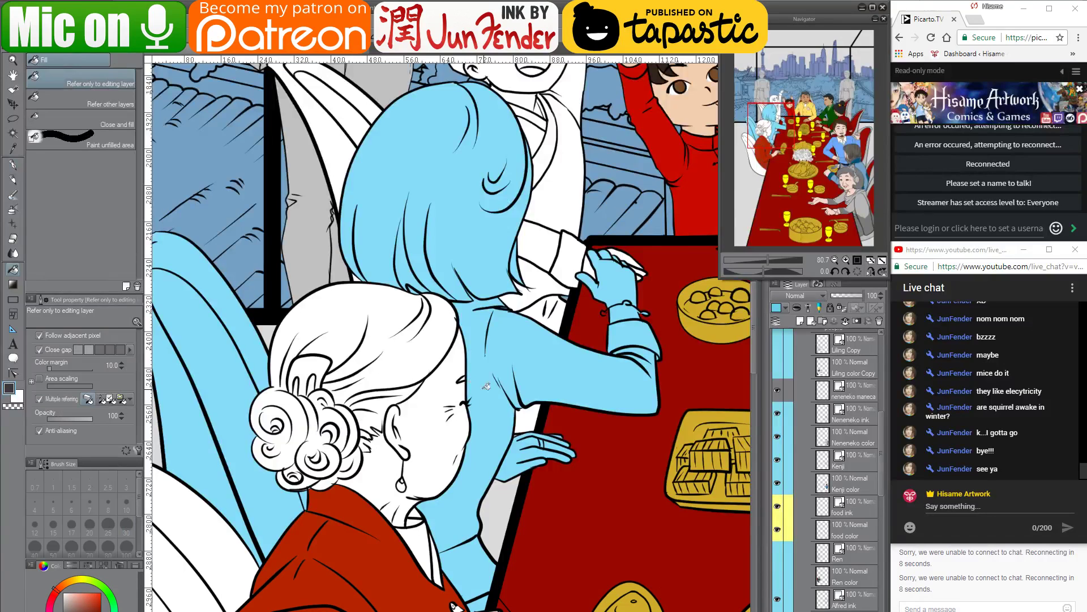
click(388, 359)
click(329, 447)
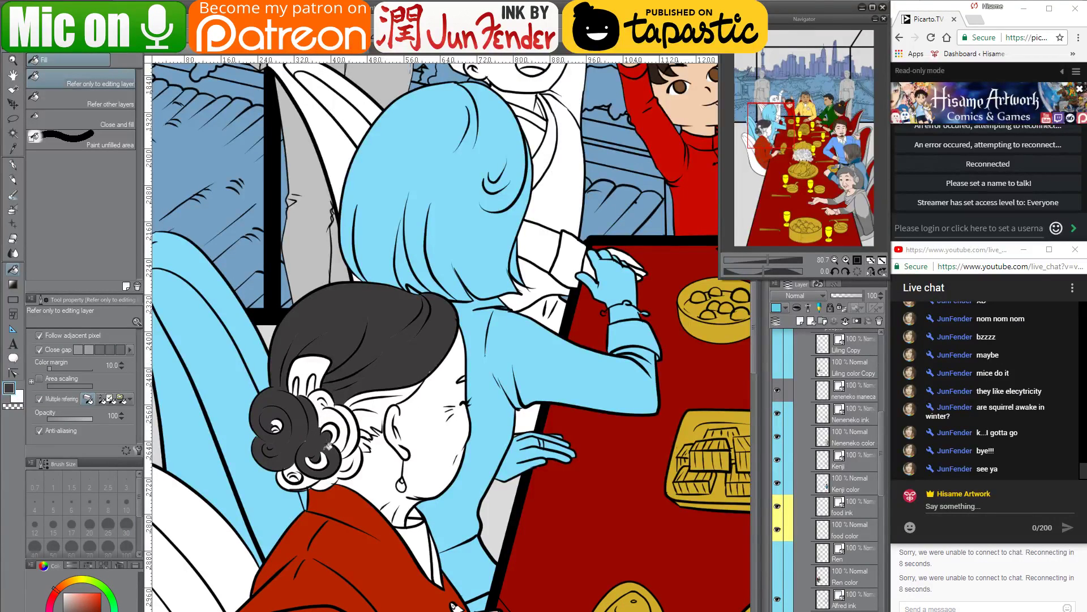
click(343, 419)
click(355, 432)
click(356, 456)
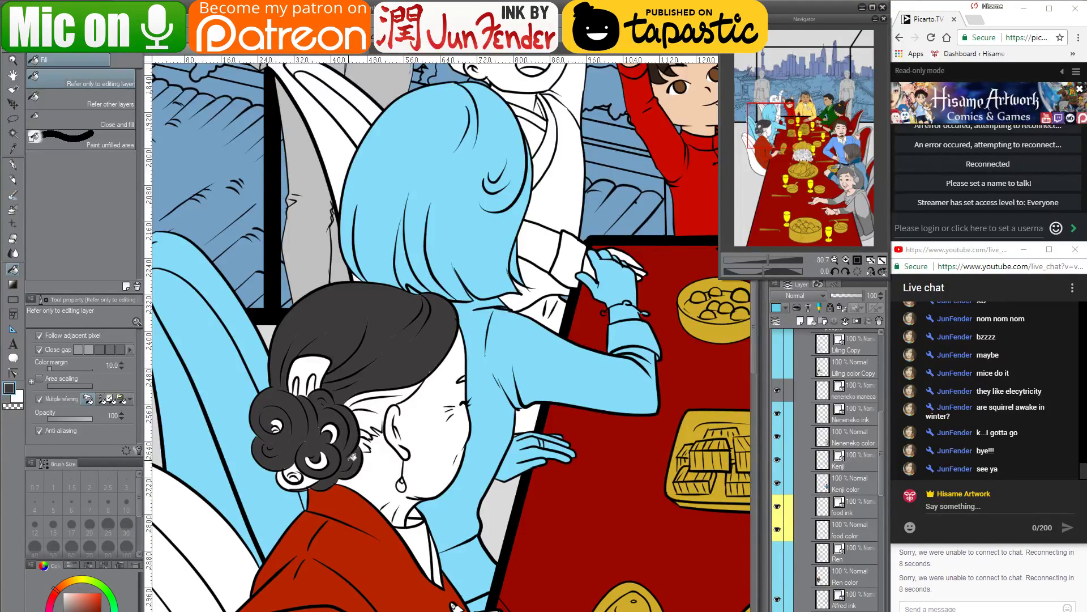
click(309, 480)
click(293, 472)
click(299, 477)
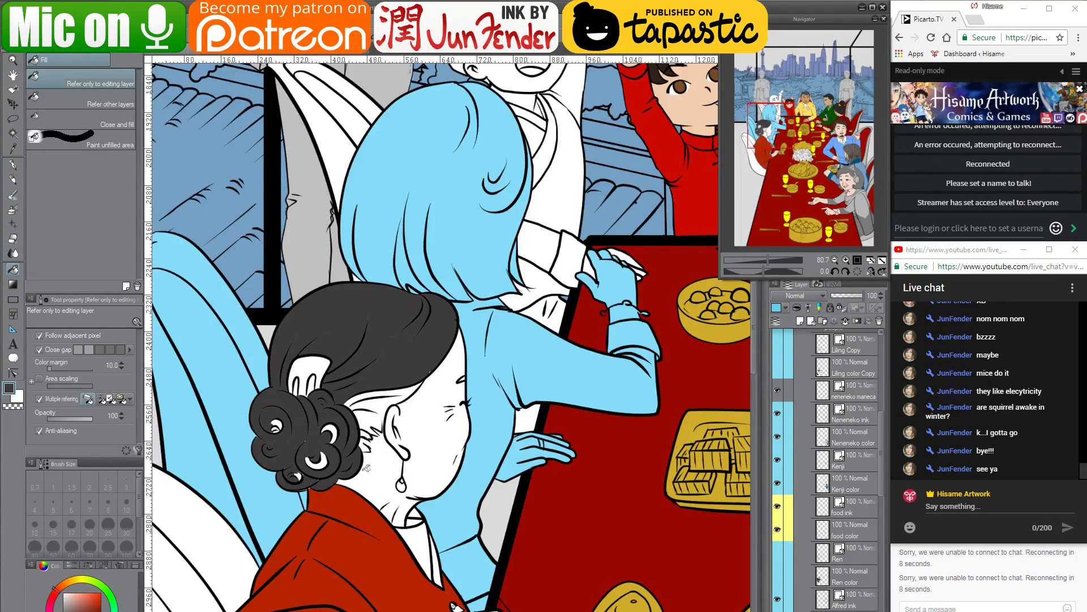
Sample the skin tone from her hand and fill her face and neck, undoing the stray fill at the bun
drag(366, 468, 363, 381)
alt+click(496, 543)
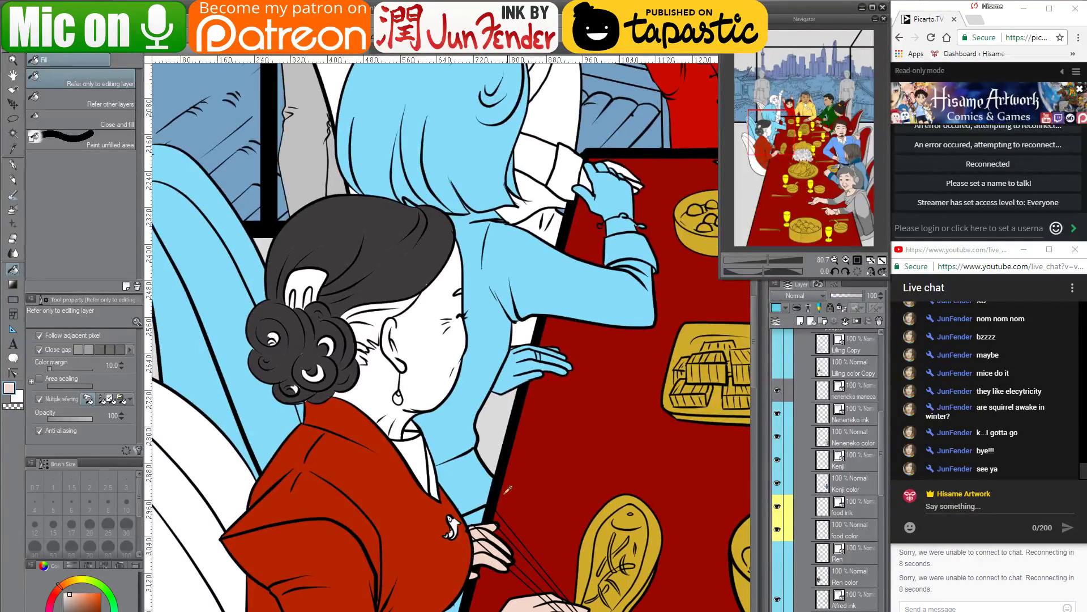
click(434, 362)
scroll(425, 290, up, 3)
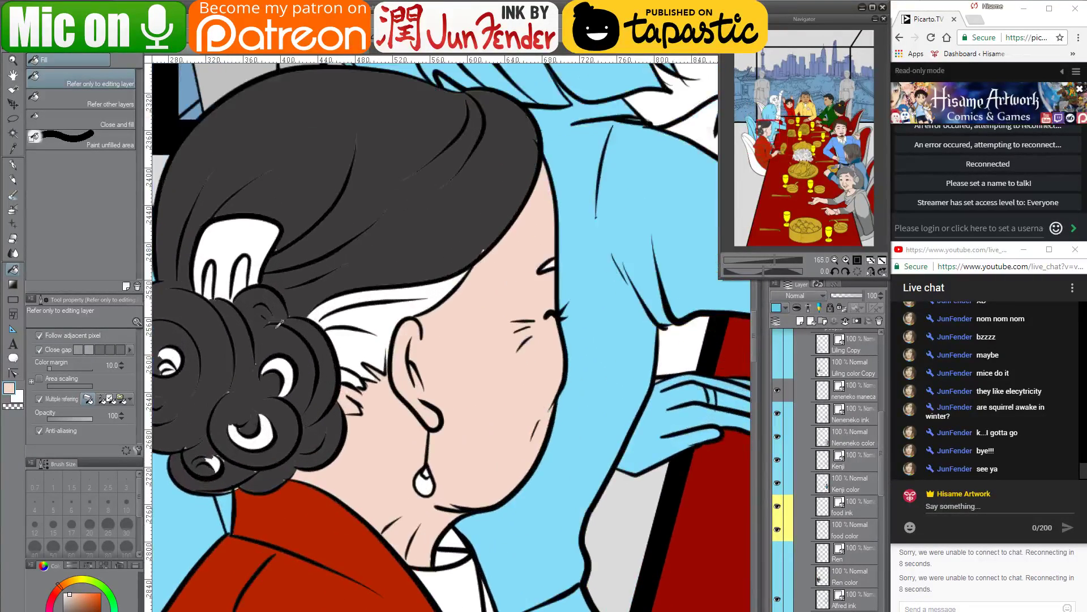
click(280, 328)
key(ctrl+z)
Sample the hair colour and cover the remaining white gaps in the bun and the hair comb, using the G-pen at size 60
drag(350, 322, 507, 453)
alt+click(448, 460)
click(443, 458)
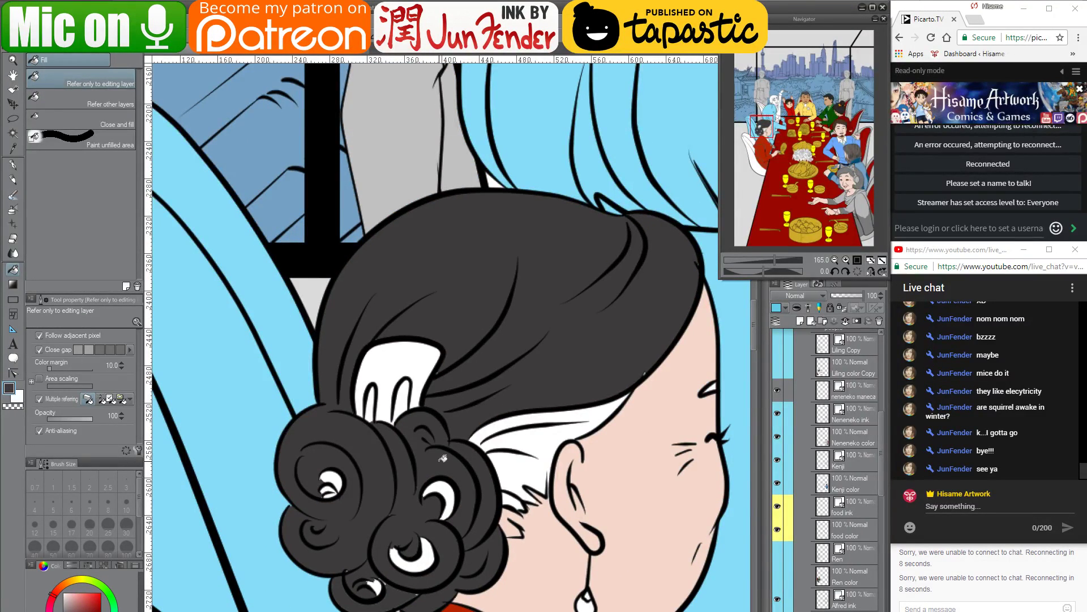
click(13, 166)
key(bracketright)
key(bracketright)
key(bracketright)
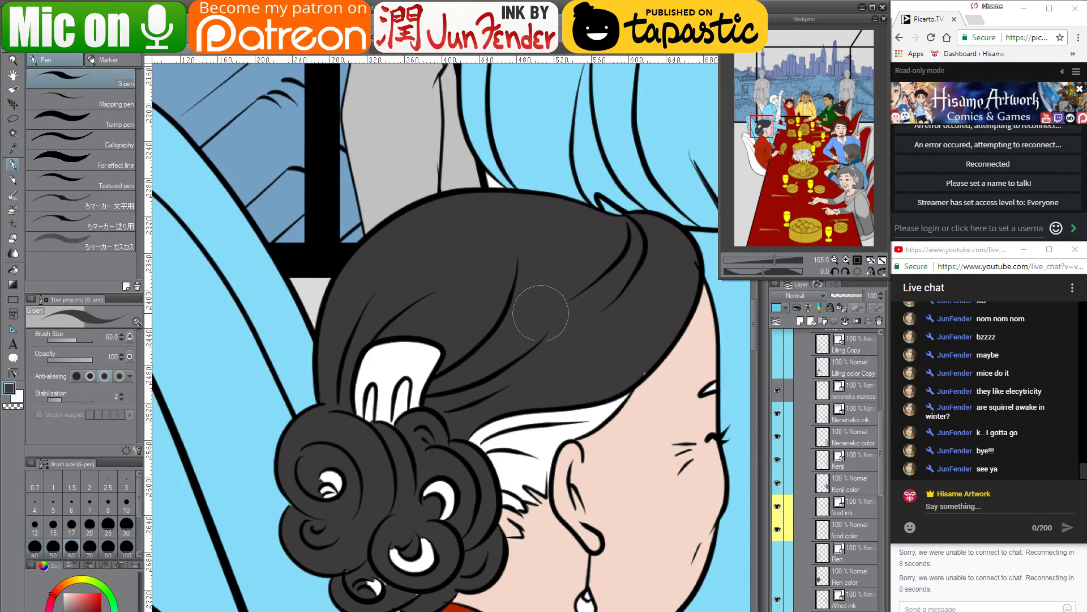
mouse_move(447, 348)
mouse_down()
mouse_move(374, 489)
mouse_move(402, 367)
mouse_move(386, 361)
mouse_move(352, 494)
mouse_move(349, 534)
mouse_move(393, 535)
mouse_move(398, 403)
mouse_move(423, 361)
mouse_move(432, 503)
mouse_move(389, 571)
mouse_move(362, 574)
mouse_move(362, 558)
mouse_move(422, 568)
mouse_move(440, 548)
mouse_up()
drag(440, 548, 418, 459)
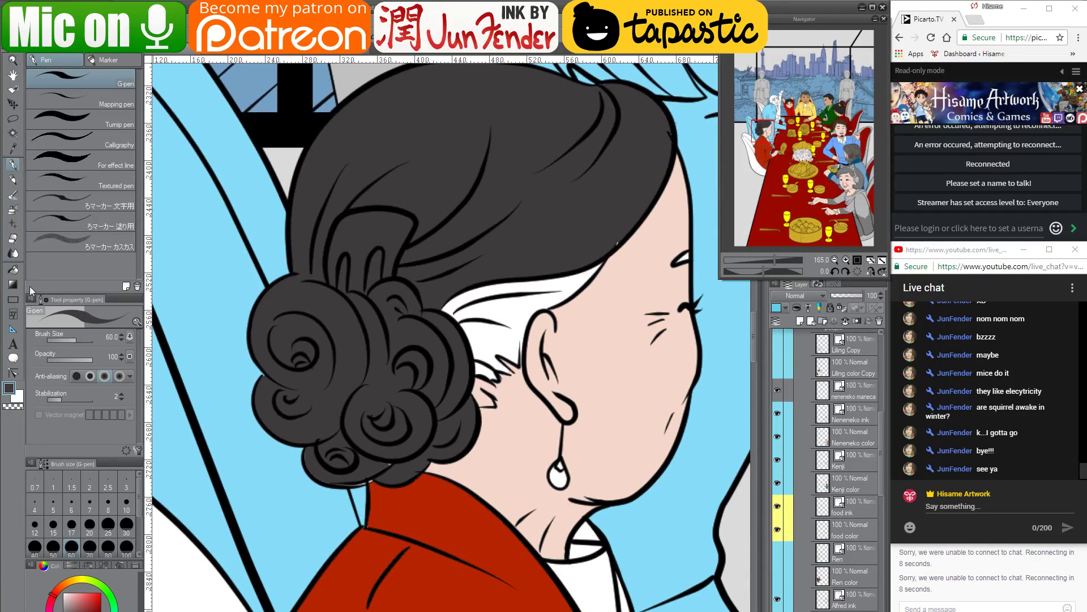
key(g)
click(360, 465)
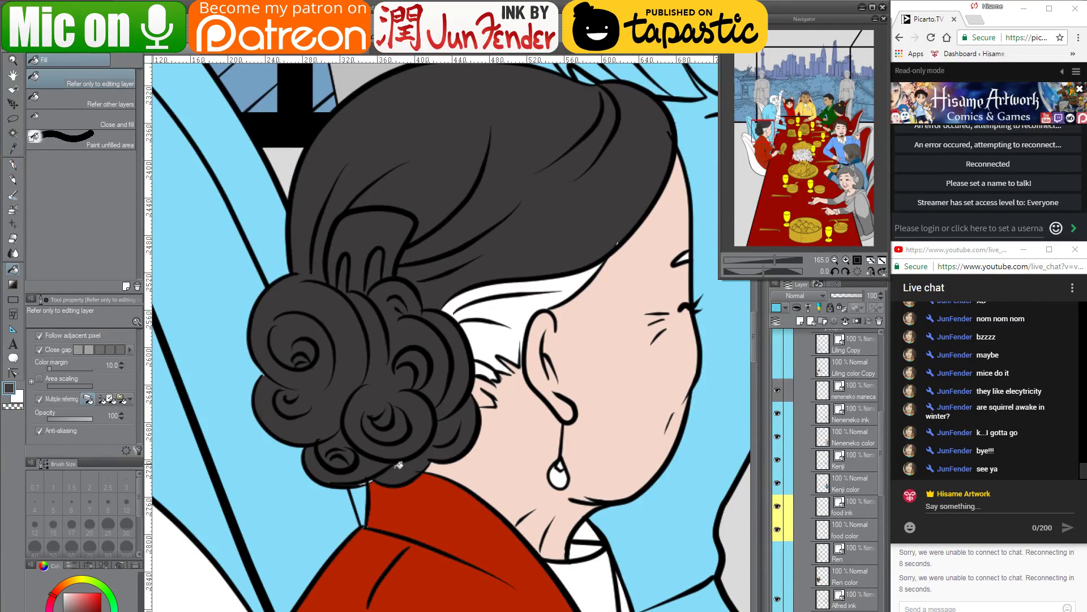
Paint the white hair strands around her ear and temple and her eyebrow near-black with the G-pen at size 20
key(p)
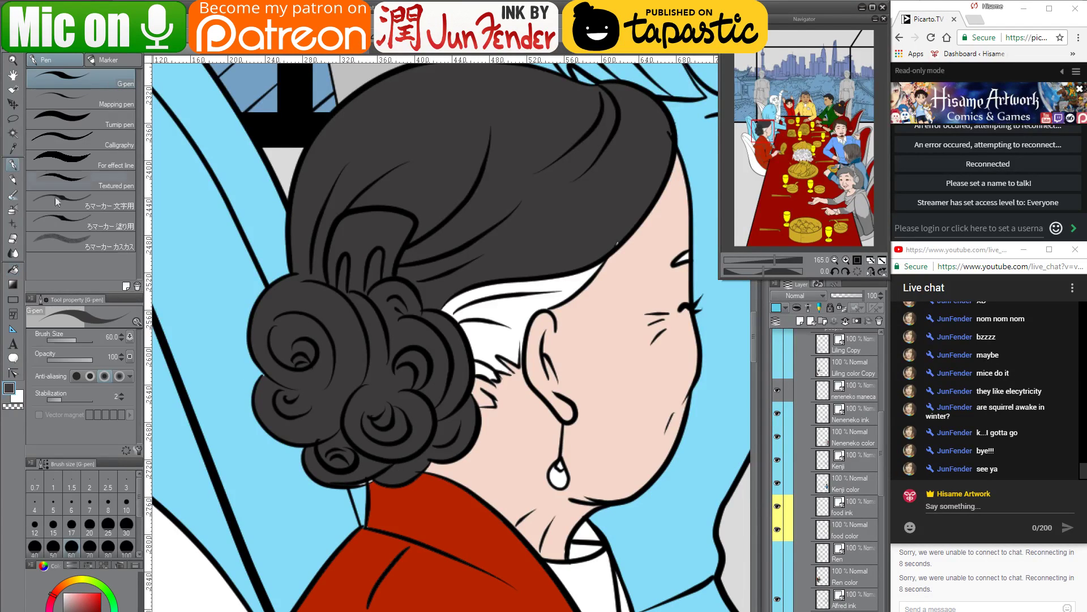
key(bracketleft)
key(bracketleft)
mouse_move(580, 269)
mouse_down()
mouse_move(407, 416)
mouse_move(426, 367)
mouse_move(448, 349)
mouse_up()
mouse_move(359, 493)
mouse_down()
mouse_move(377, 494)
mouse_move(363, 486)
mouse_move(368, 465)
mouse_move(408, 448)
mouse_move(430, 372)
mouse_up()
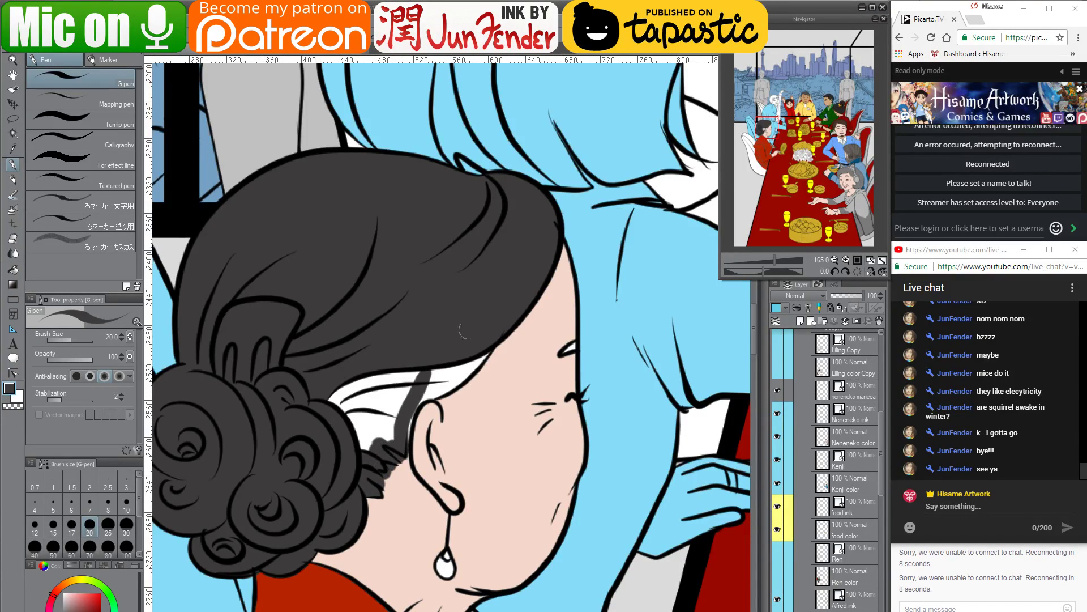
mouse_move(399, 447)
mouse_down()
mouse_move(435, 381)
mouse_move(442, 376)
mouse_move(424, 396)
mouse_move(490, 348)
mouse_move(418, 394)
mouse_move(411, 375)
mouse_move(439, 352)
mouse_move(509, 348)
mouse_move(479, 380)
mouse_move(466, 325)
mouse_move(417, 379)
mouse_move(386, 442)
mouse_move(414, 360)
mouse_move(380, 355)
mouse_move(372, 383)
mouse_up()
alt+click(504, 354)
alt+click(467, 333)
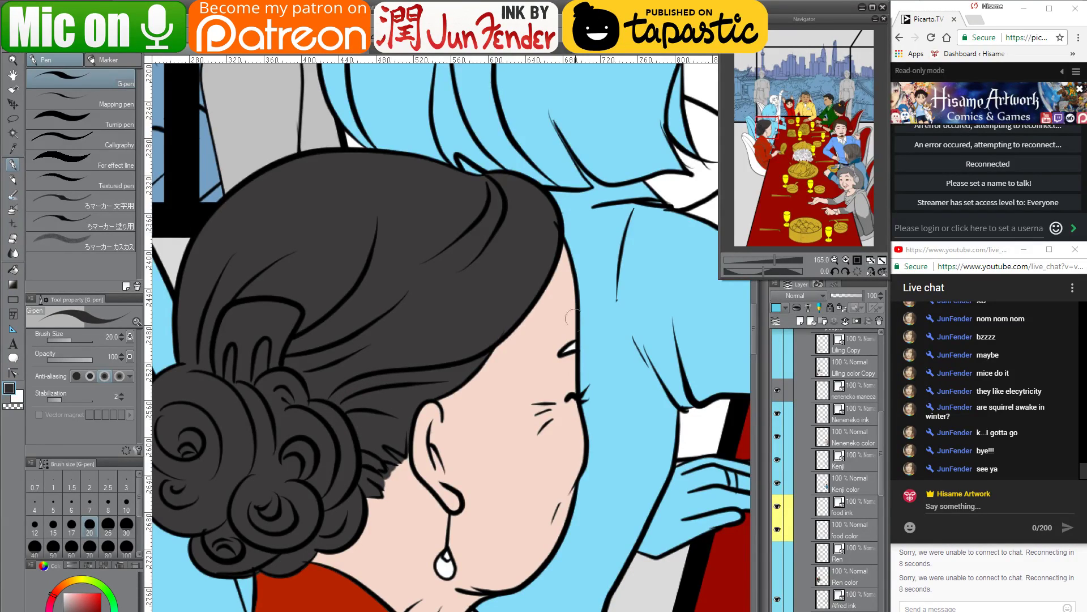
drag(572, 345, 564, 351)
Paint the inner collar and lapel in a darker shade of the jacket red, and sample the jacket's own red again
scroll(533, 413, down, 5)
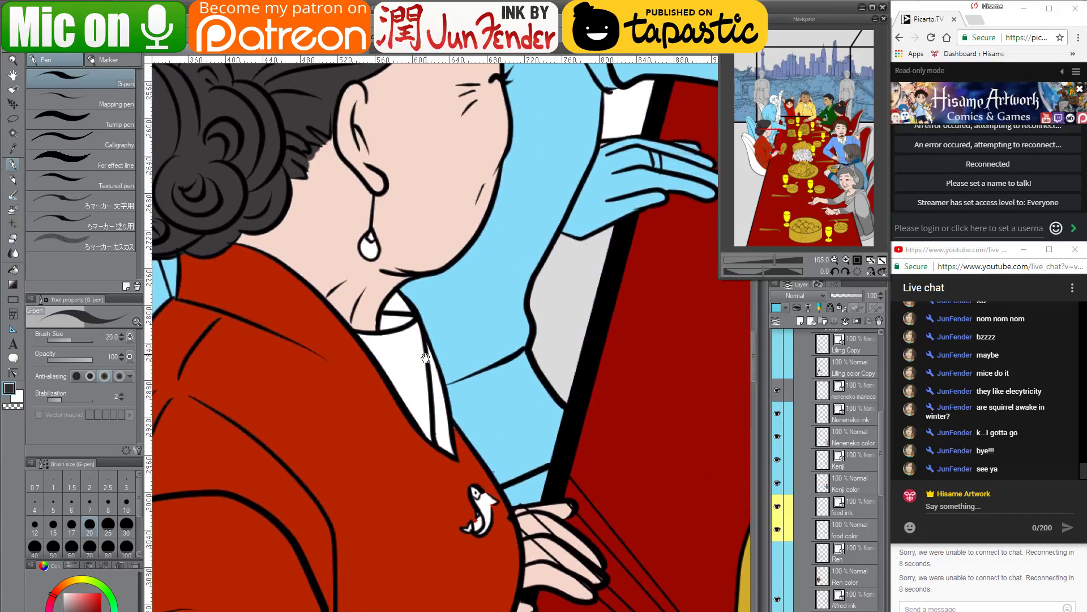
alt+click(367, 439)
mouse_move(395, 301)
mouse_down()
mouse_move(384, 318)
mouse_move(392, 303)
mouse_move(403, 313)
mouse_move(396, 306)
mouse_up()
click(100, 610)
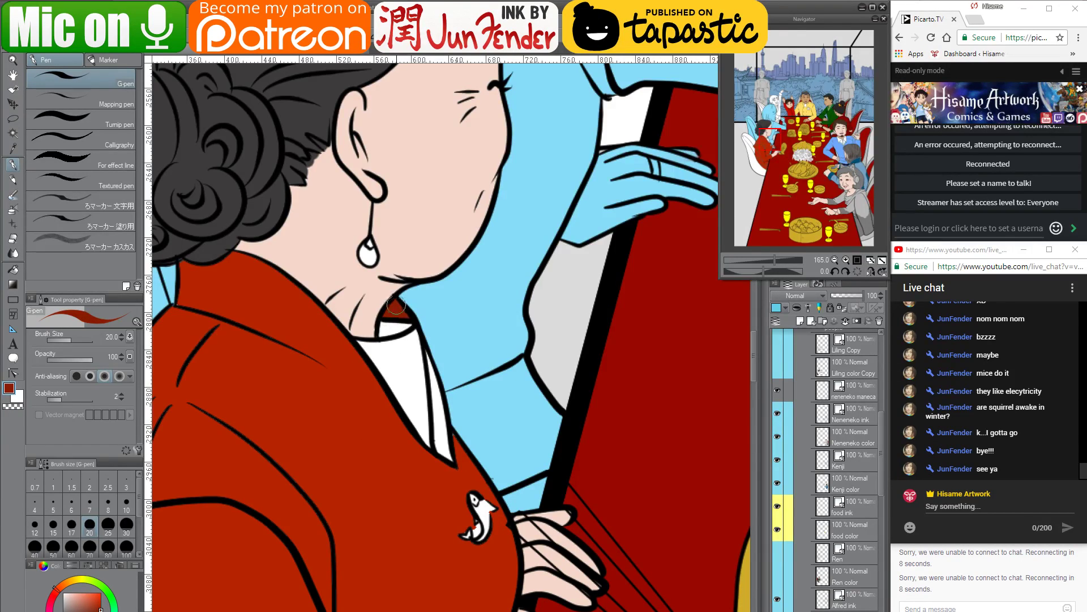
mouse_move(430, 359)
mouse_down()
mouse_move(449, 460)
mouse_move(431, 354)
mouse_up()
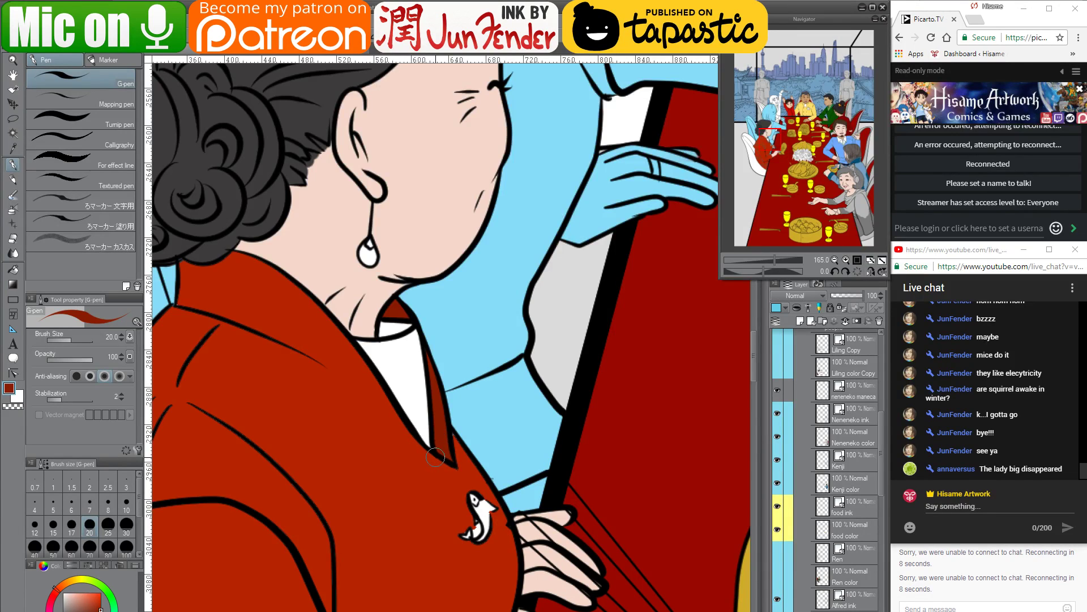
alt+click(432, 475)
Check the YouTube live stream page and its chat, return to the drawing, and activate the live chat's message field
scroll(369, 491, down, 3)
scroll(373, 489, down, 3)
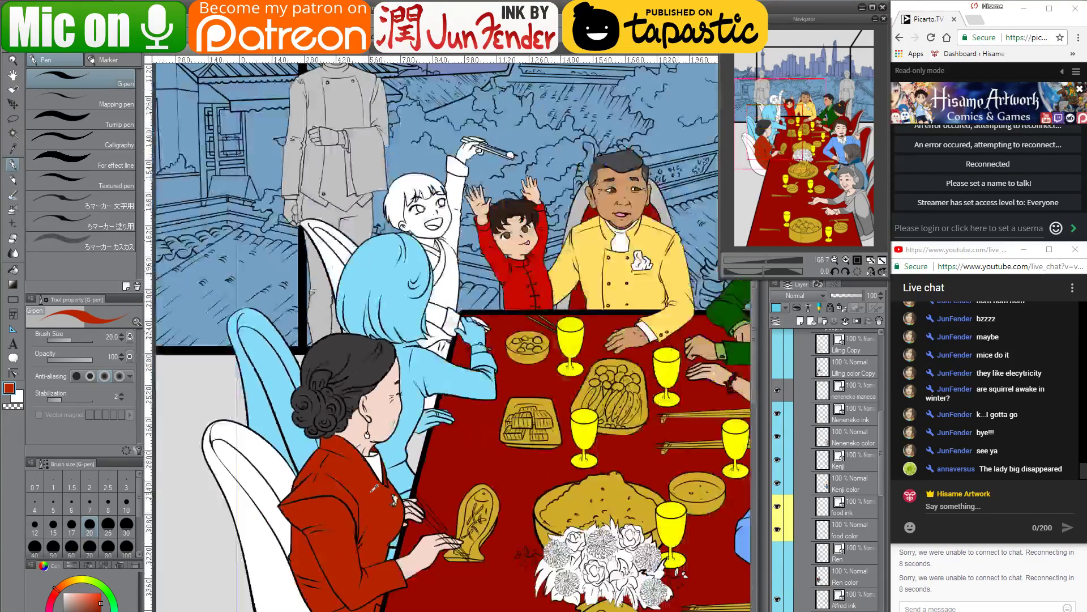
key(alt+Tab)
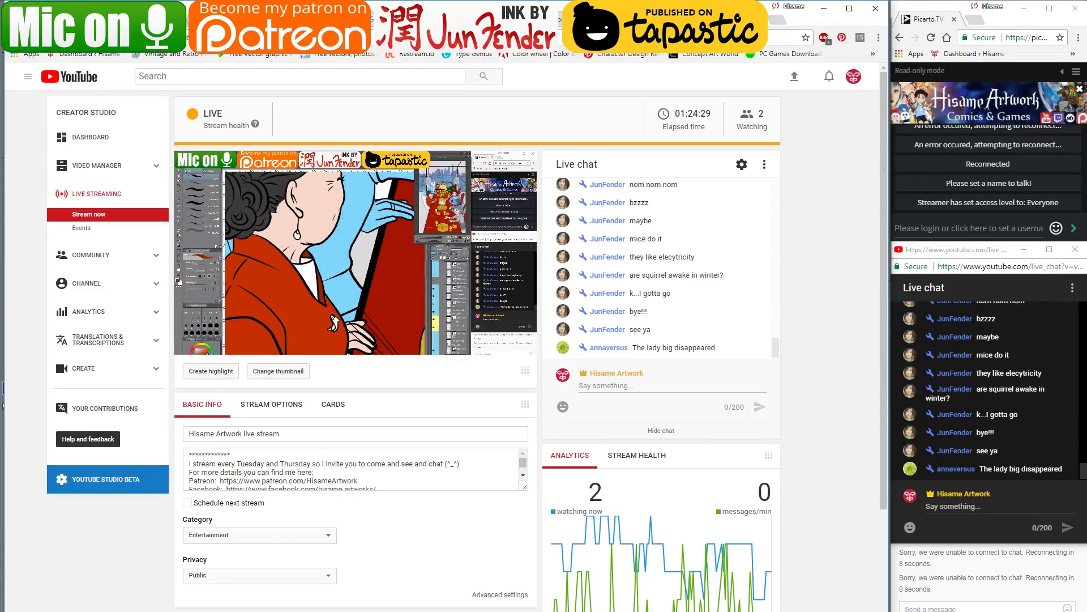
key(alt+Tab)
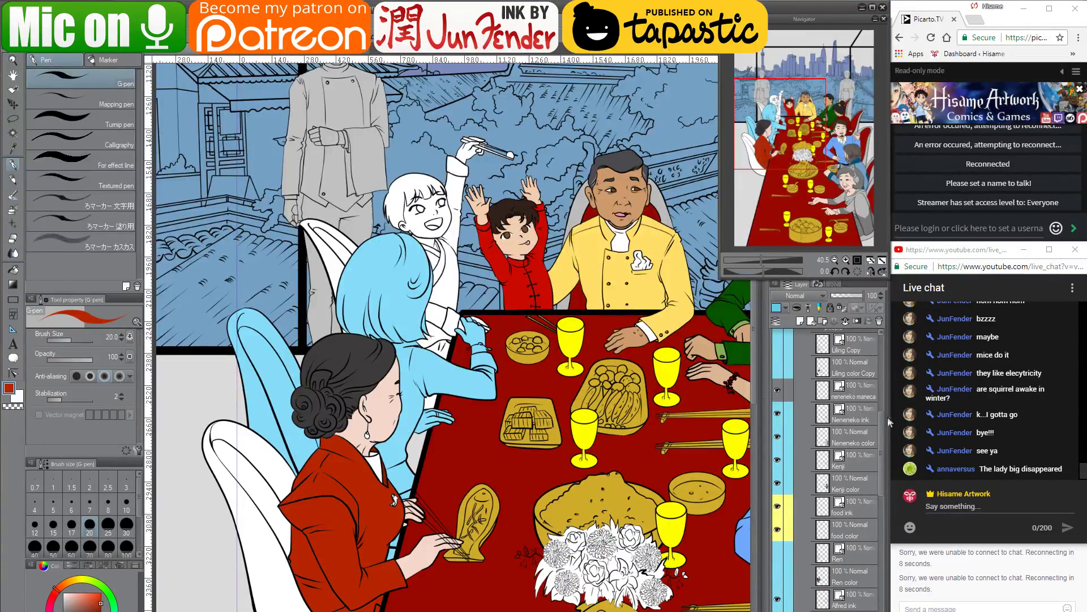
click(1003, 507)
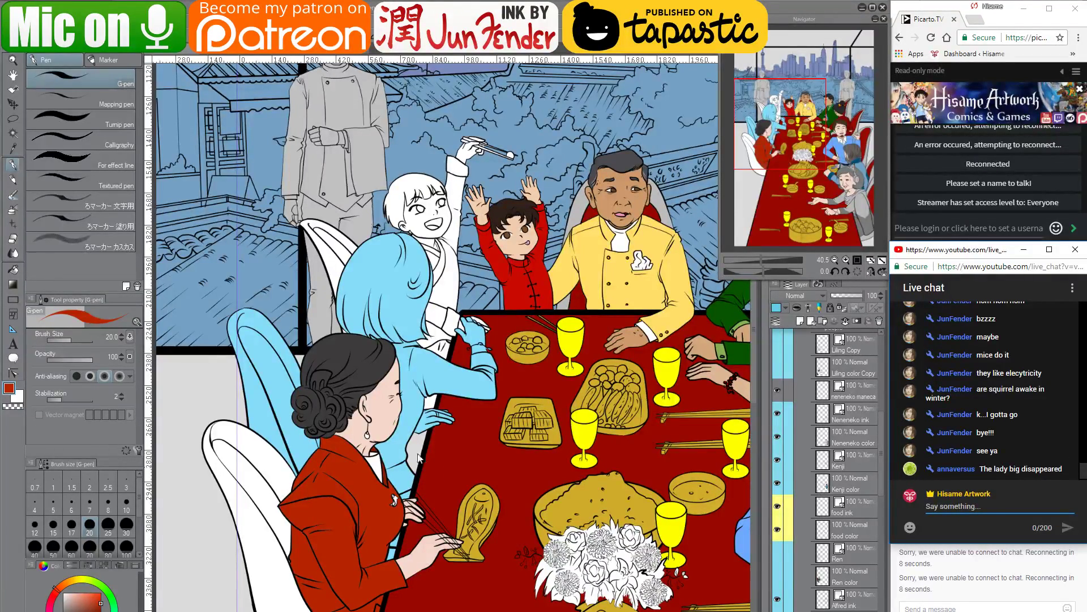
Paint over the white animal-shaped ornament on the jacket's chest with the jacket red
scroll(393, 491, up, 3)
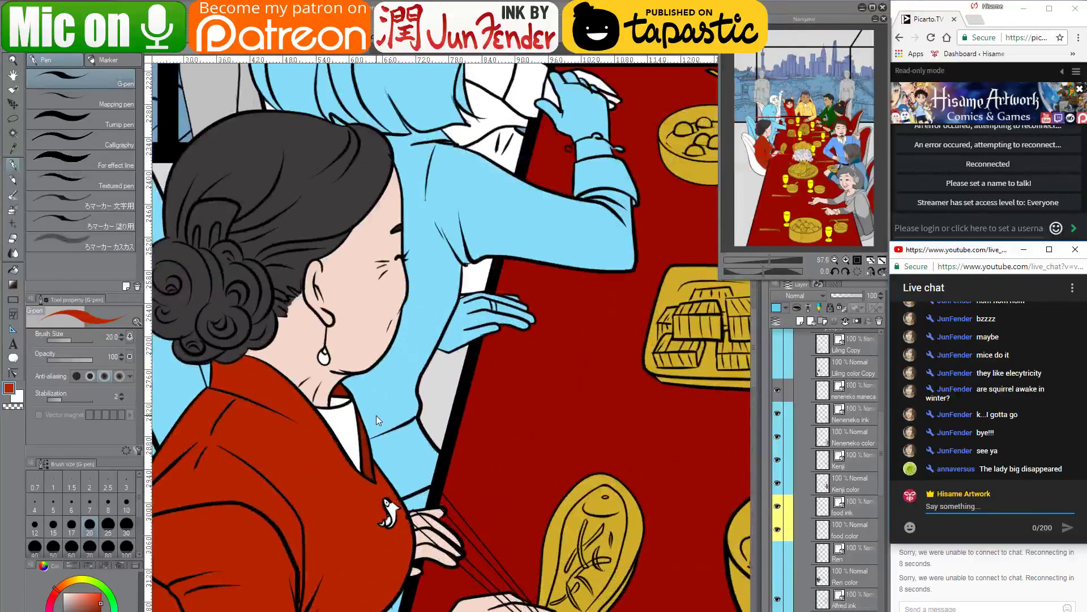
scroll(396, 567, up, 5)
click(418, 569)
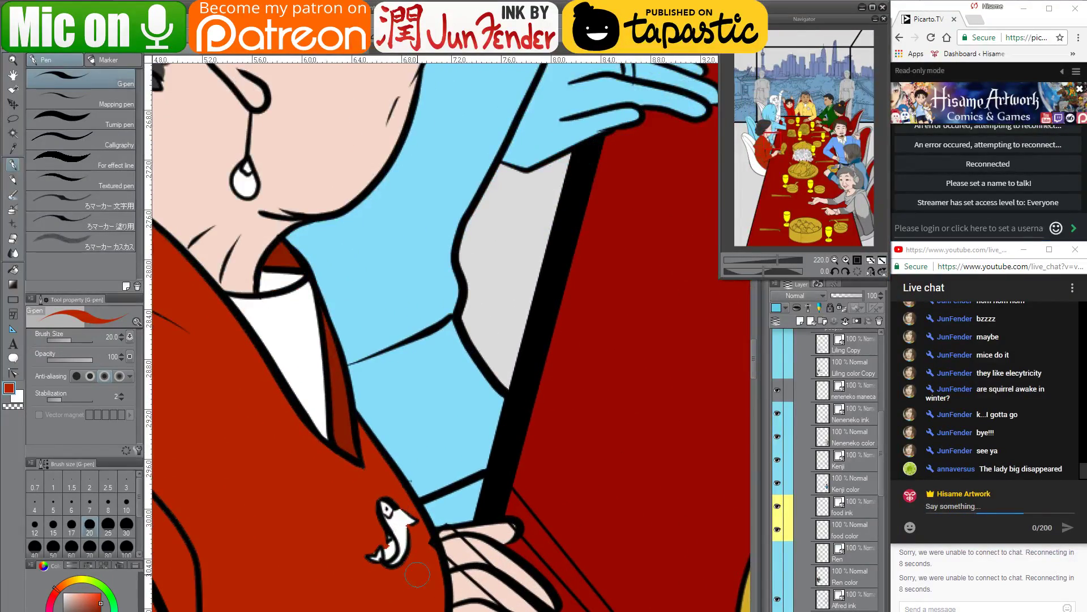
drag(387, 513, 373, 557)
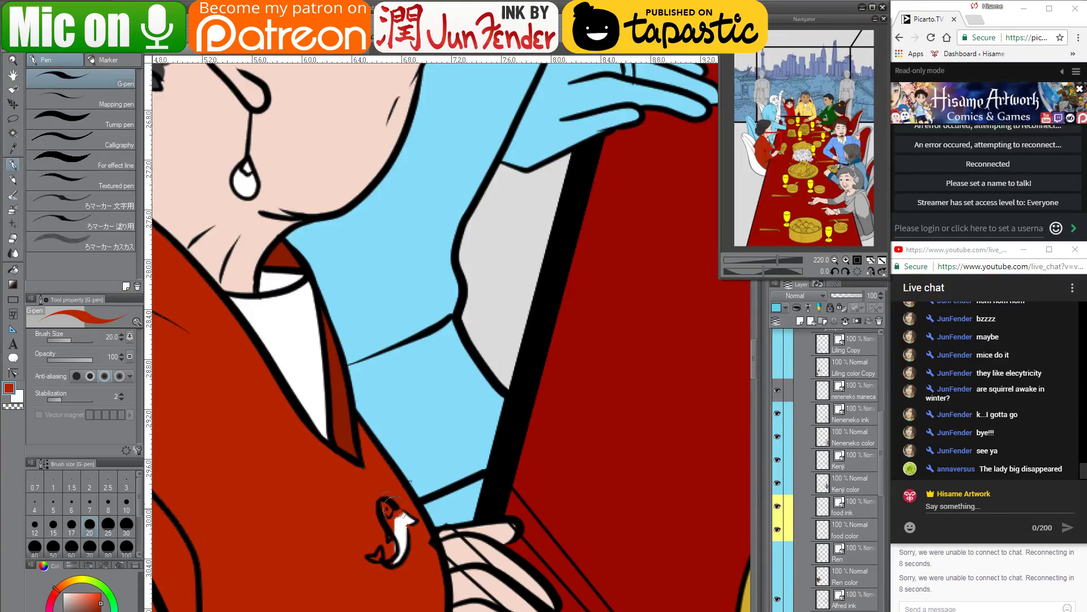
drag(388, 506, 398, 514)
drag(460, 610, 376, 319)
scroll(602, 476, down, 5)
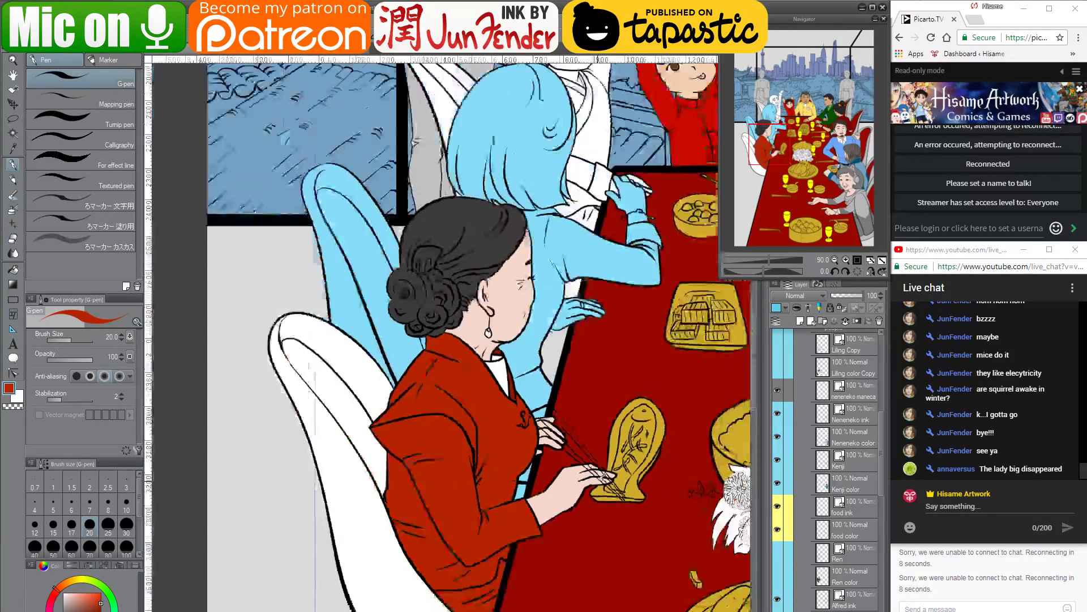
drag(567, 478, 469, 557)
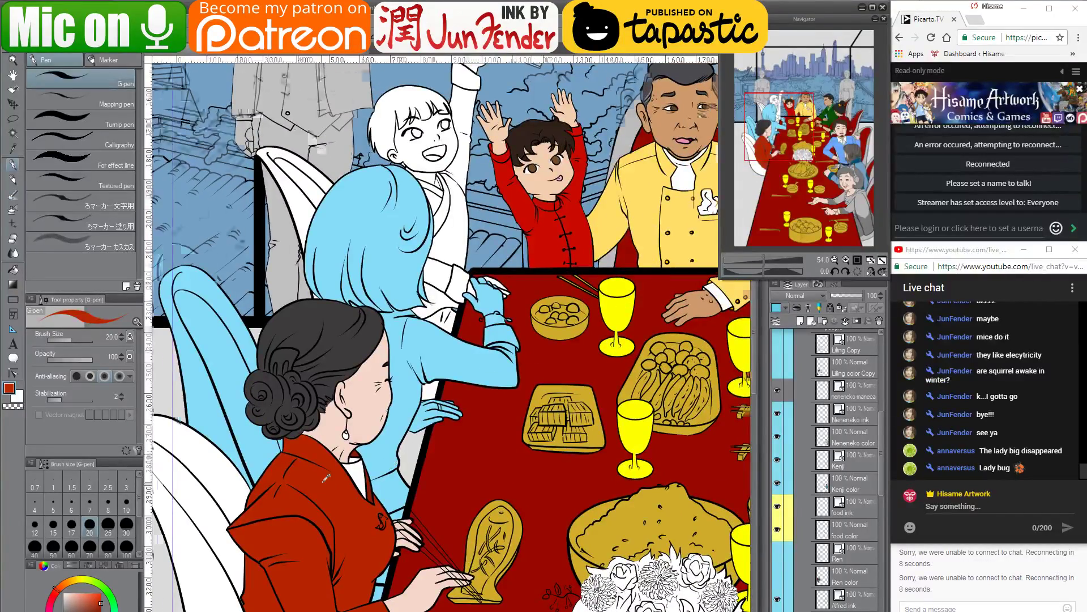
Choose an orange and paint the white blouse front, and use a darker orange for the inside of its collar
scroll(368, 491, up, 3)
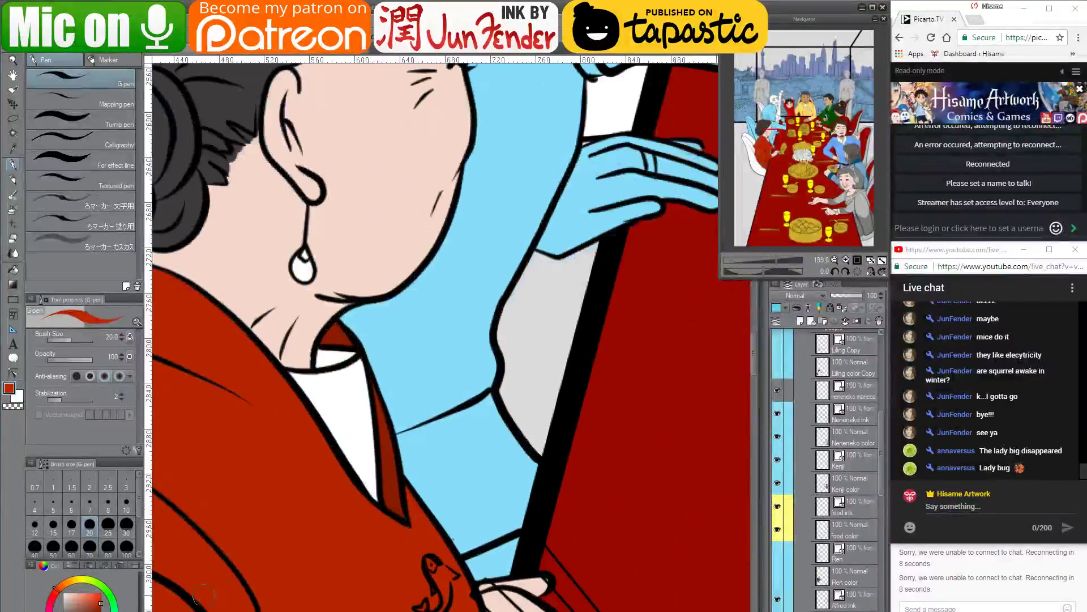
click(69, 581)
drag(95, 607, 100, 593)
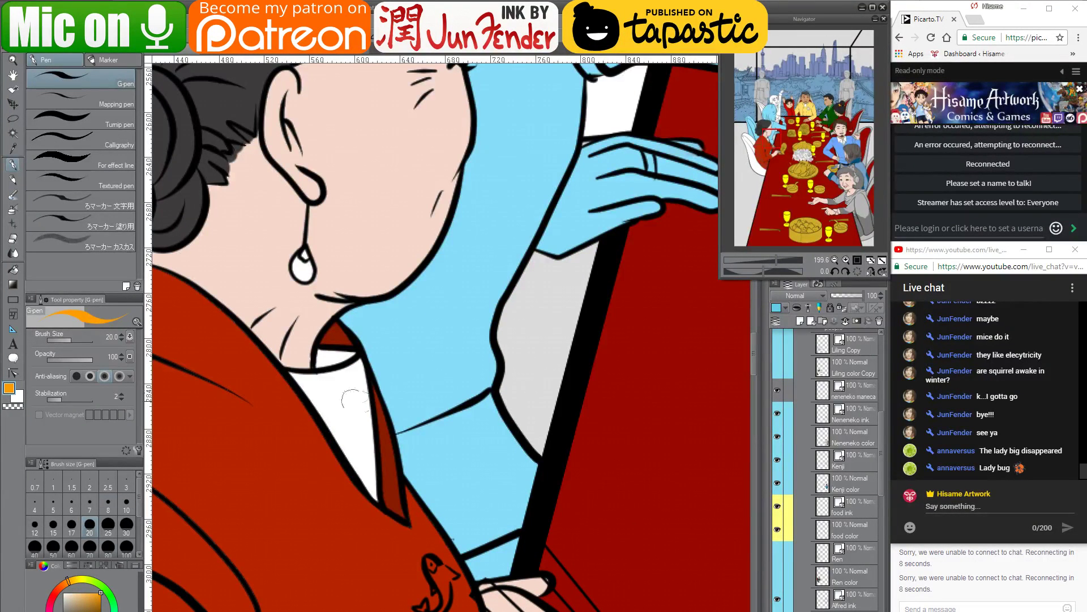
mouse_move(292, 373)
mouse_down()
mouse_move(325, 409)
mouse_move(310, 381)
mouse_move(324, 357)
mouse_move(325, 383)
mouse_move(313, 392)
mouse_move(374, 502)
mouse_move(366, 435)
mouse_move(361, 470)
mouse_up()
alt+click(375, 520)
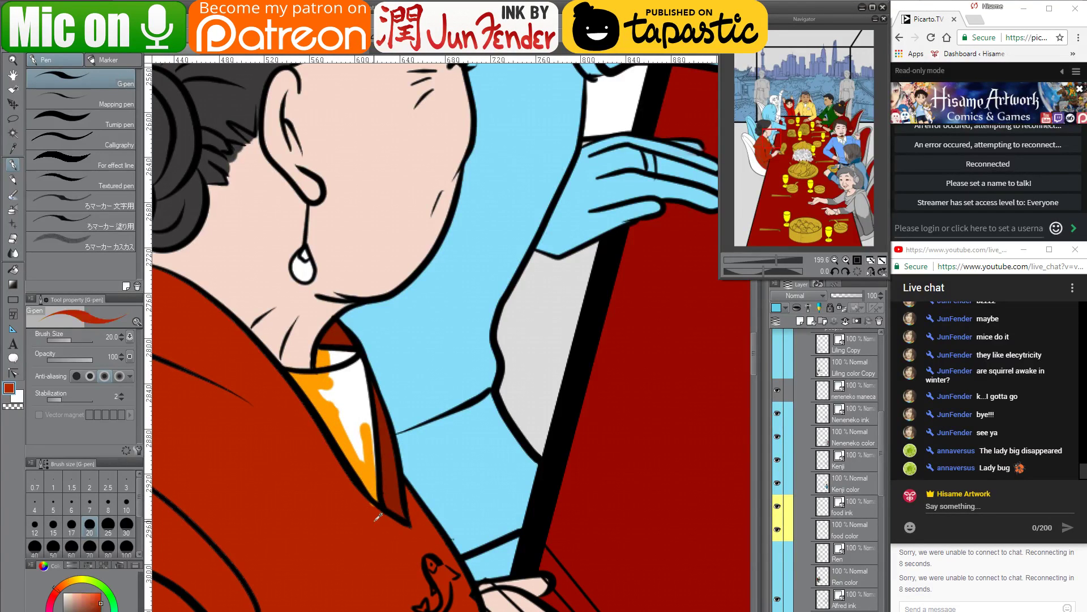
alt+click(371, 455)
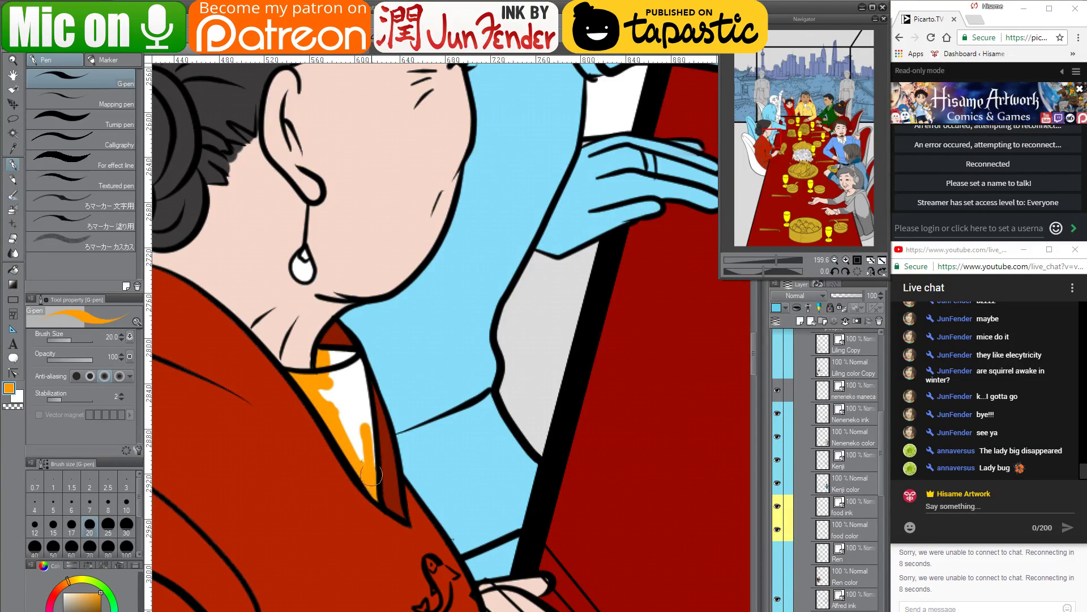
mouse_move(370, 475)
mouse_down()
mouse_move(362, 374)
mouse_move(351, 363)
mouse_move(354, 379)
mouse_move(359, 365)
mouse_move(323, 383)
mouse_move(357, 368)
mouse_move(320, 399)
mouse_move(342, 430)
mouse_move(355, 410)
mouse_up()
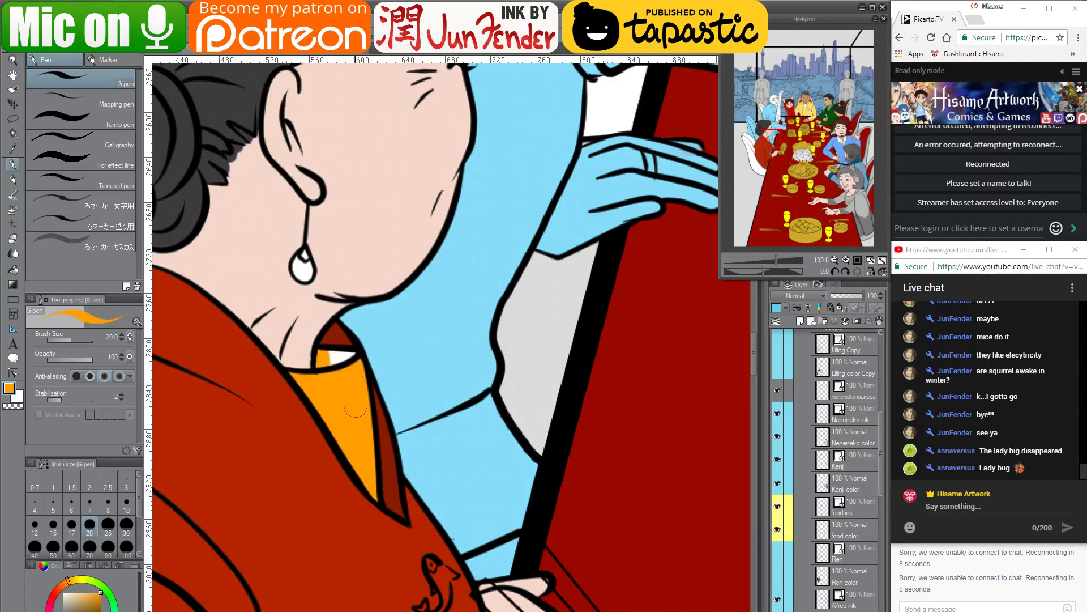
click(102, 600)
mouse_move(297, 372)
mouse_down()
mouse_move(321, 353)
mouse_move(320, 365)
mouse_move(352, 354)
mouse_move(318, 353)
mouse_move(314, 366)
mouse_move(382, 364)
mouse_move(435, 421)
mouse_up()
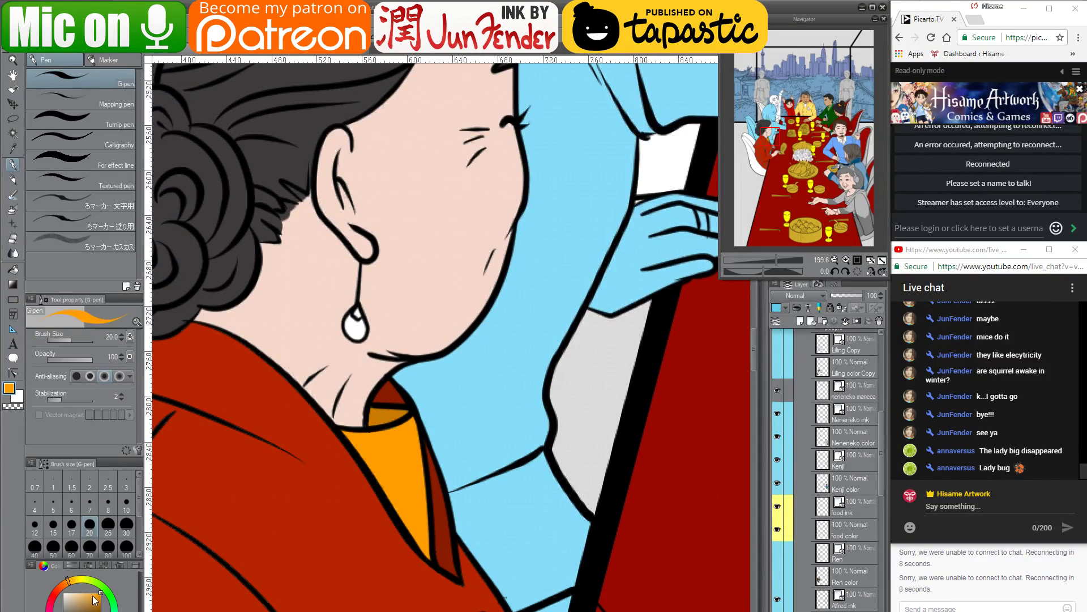
Choose a light golden yellow and paint the cap of her earring and part of the hair comb
drag(94, 600, 74, 579)
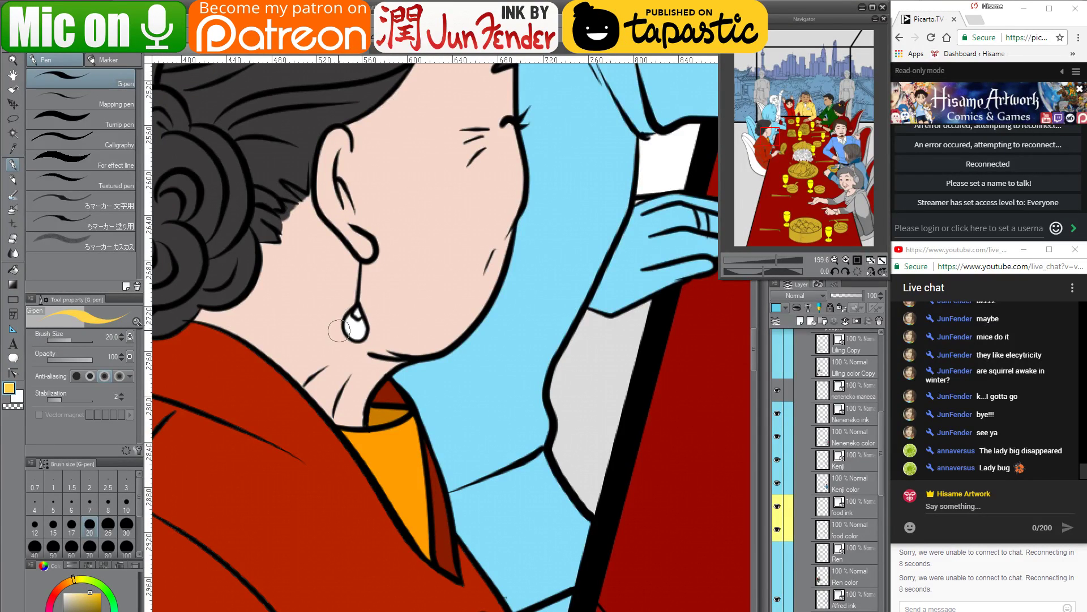
click(356, 313)
drag(373, 209, 560, 389)
mouse_move(271, 277)
mouse_down()
mouse_move(273, 231)
mouse_move(296, 189)
mouse_move(266, 241)
mouse_move(293, 194)
mouse_move(292, 278)
mouse_up()
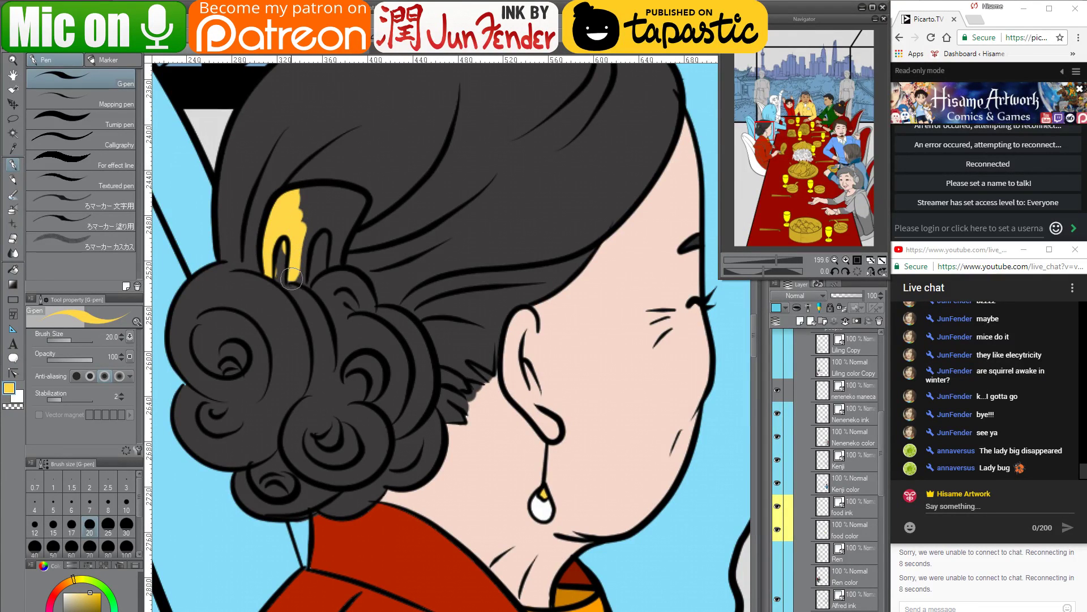
Repaint the hair comb in the orange sampled from the blouse and tidy the surrounding hair edges with its dark grey
alt+click(568, 598)
mouse_move(283, 228)
mouse_down()
mouse_move(266, 270)
mouse_move(289, 196)
mouse_move(282, 234)
mouse_move(295, 252)
mouse_move(298, 244)
mouse_move(292, 278)
mouse_move(302, 281)
mouse_move(307, 208)
mouse_up()
alt+click(295, 298)
click(292, 288)
click(276, 289)
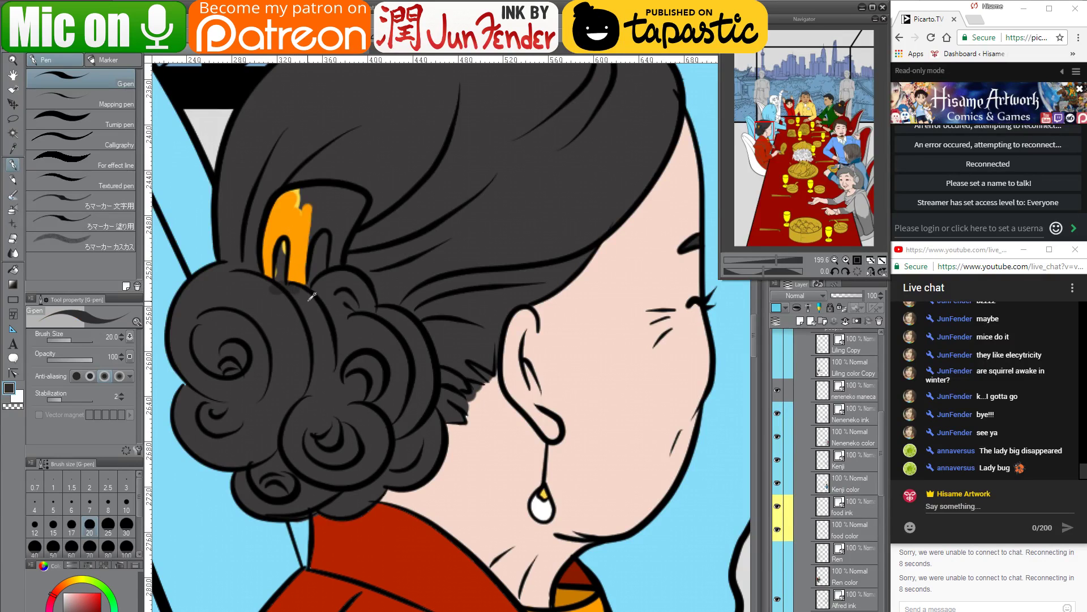
alt+click(311, 244)
mouse_move(311, 243)
mouse_down()
mouse_move(306, 283)
mouse_move(317, 221)
mouse_move(340, 218)
mouse_move(329, 238)
mouse_move(317, 222)
mouse_move(326, 207)
mouse_move(314, 230)
mouse_move(304, 225)
mouse_up()
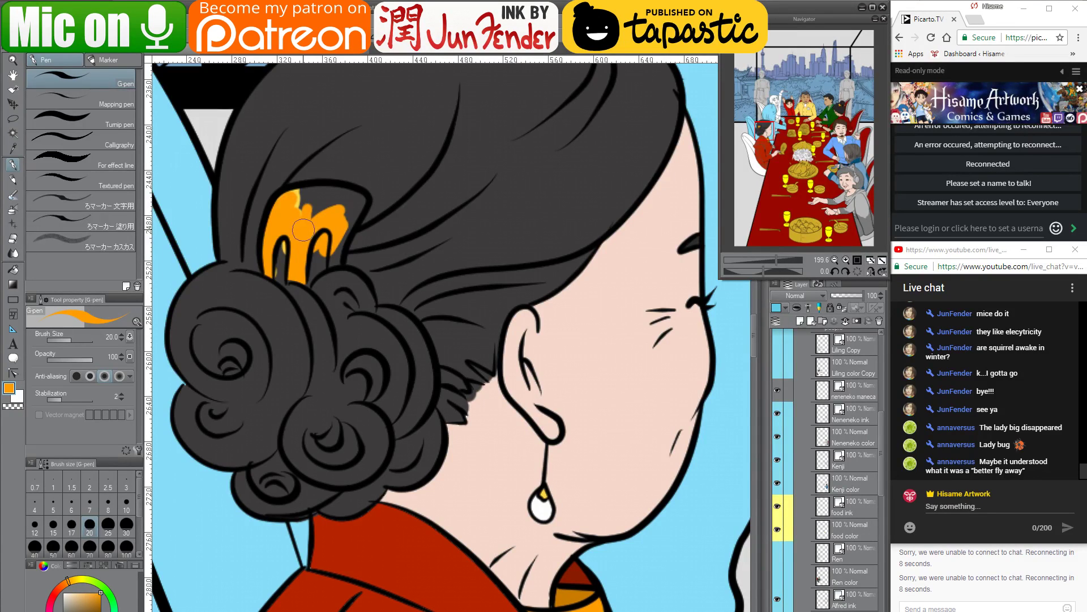
mouse_move(306, 231)
mouse_down()
mouse_move(323, 229)
mouse_move(340, 249)
mouse_move(333, 266)
mouse_move(337, 227)
mouse_move(363, 193)
mouse_move(291, 195)
mouse_move(340, 210)
mouse_move(325, 210)
mouse_move(323, 191)
mouse_up()
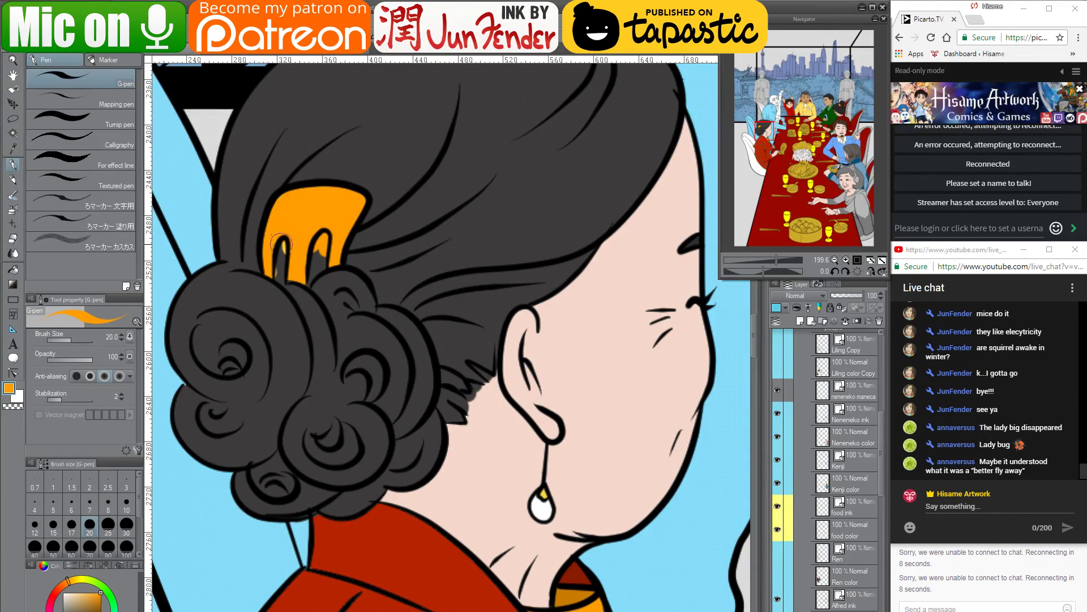
mouse_move(294, 279)
mouse_down()
mouse_move(295, 291)
mouse_move(287, 288)
mouse_up()
alt+click(300, 294)
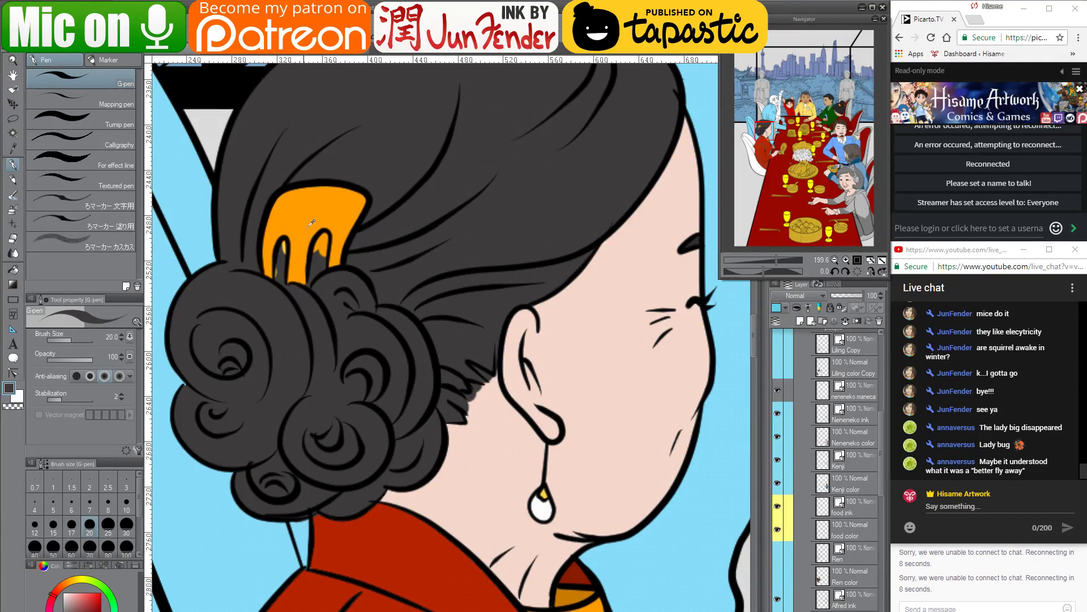
Choose a muted green and paint both gaps between the comb's teeth, touching up the teeth in orange
alt+click(294, 262)
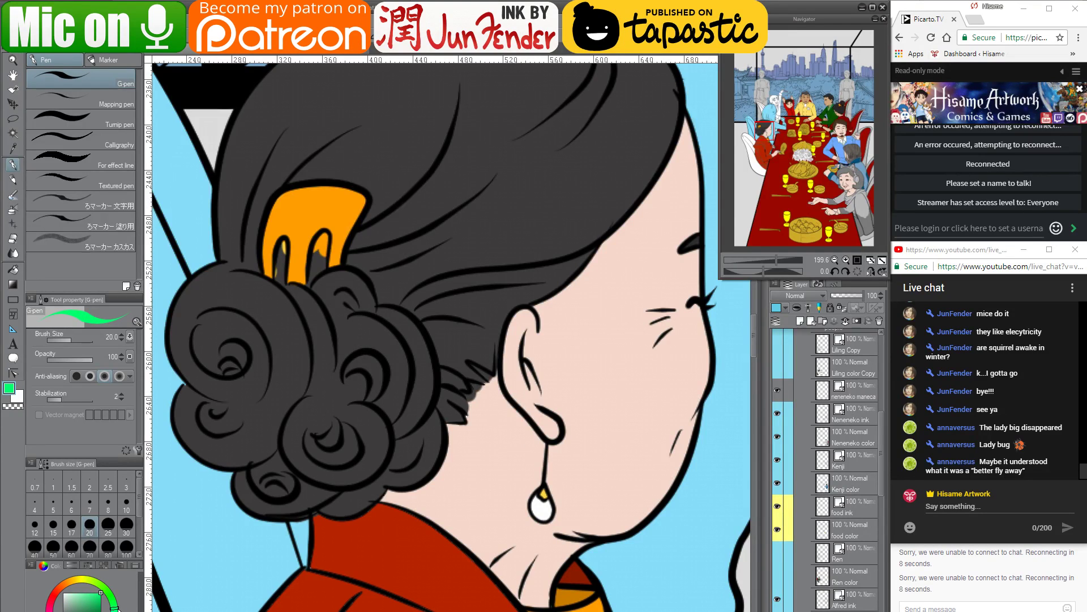
drag(98, 602, 116, 609)
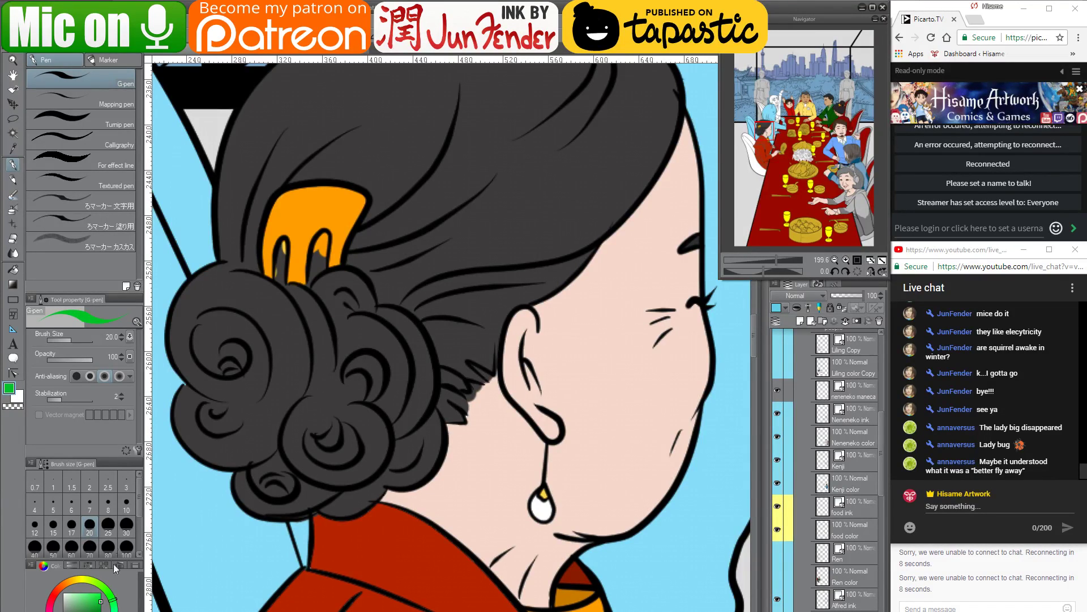
mouse_move(272, 255)
mouse_down()
mouse_move(285, 237)
mouse_move(279, 278)
mouse_up()
click(92, 609)
click(83, 607)
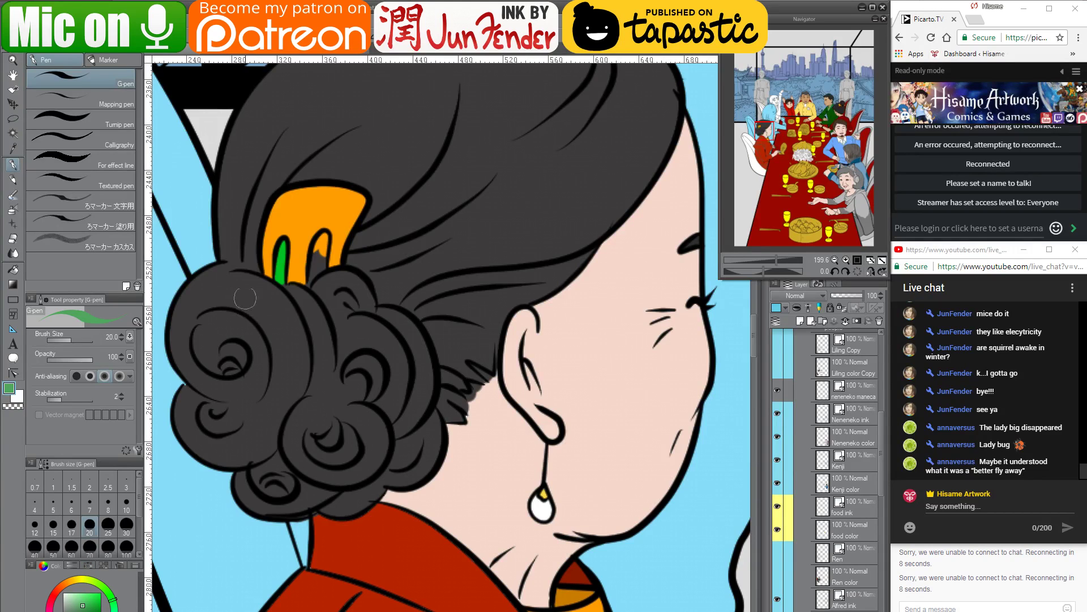
drag(282, 237, 277, 278)
alt+click(295, 222)
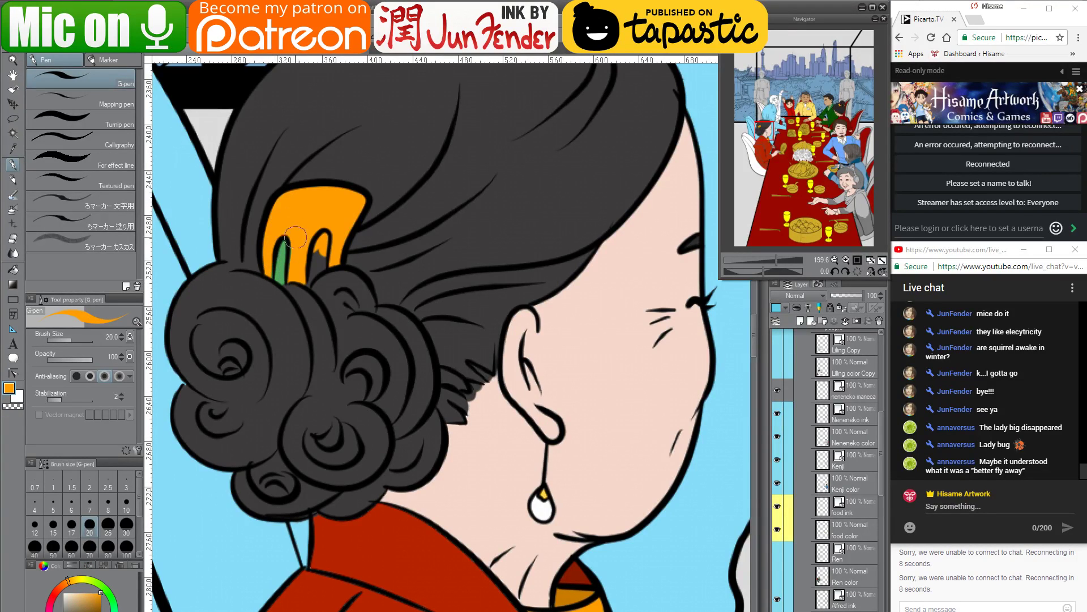
drag(271, 261, 270, 272)
alt+click(283, 267)
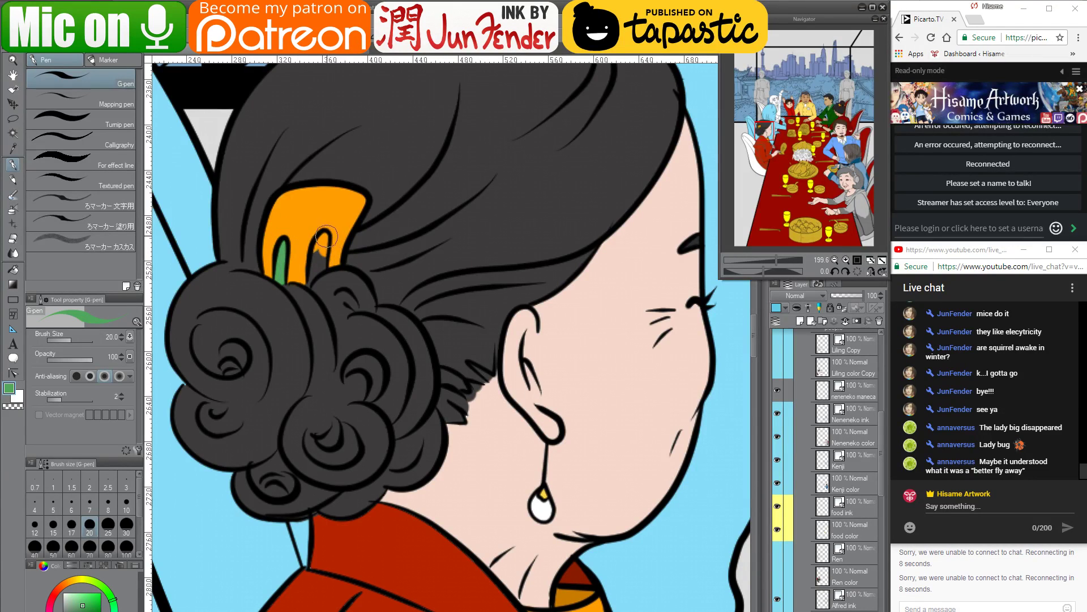
mouse_move(324, 237)
mouse_down()
mouse_move(307, 287)
mouse_move(326, 239)
mouse_move(315, 246)
mouse_up()
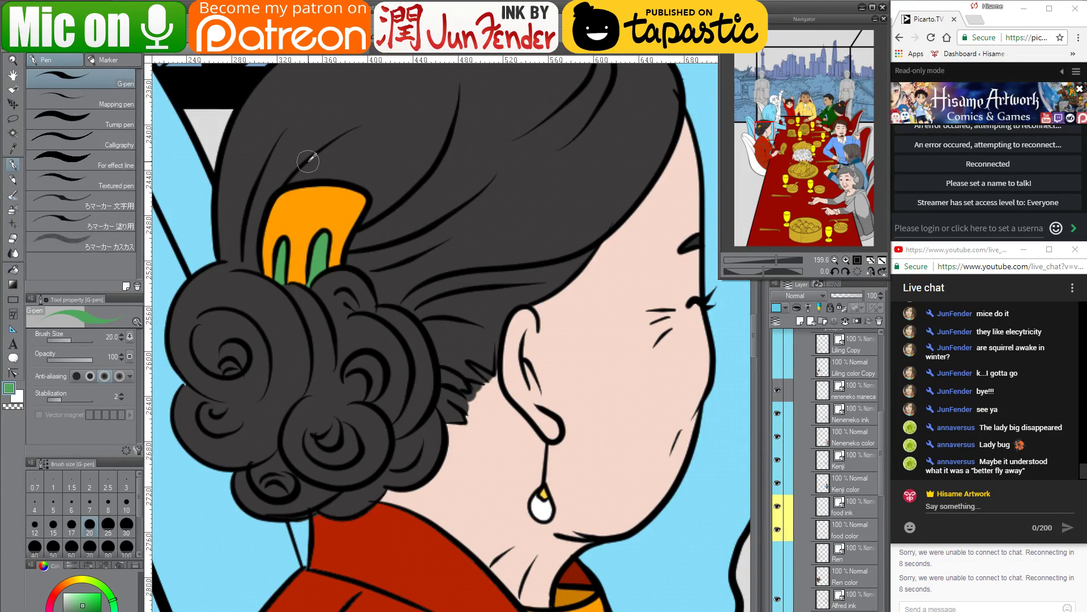
Paint the drop of the earring in the comb's muted green and sample the golden yellow of its cap
scroll(308, 161, down, 4)
scroll(551, 431, up, 3)
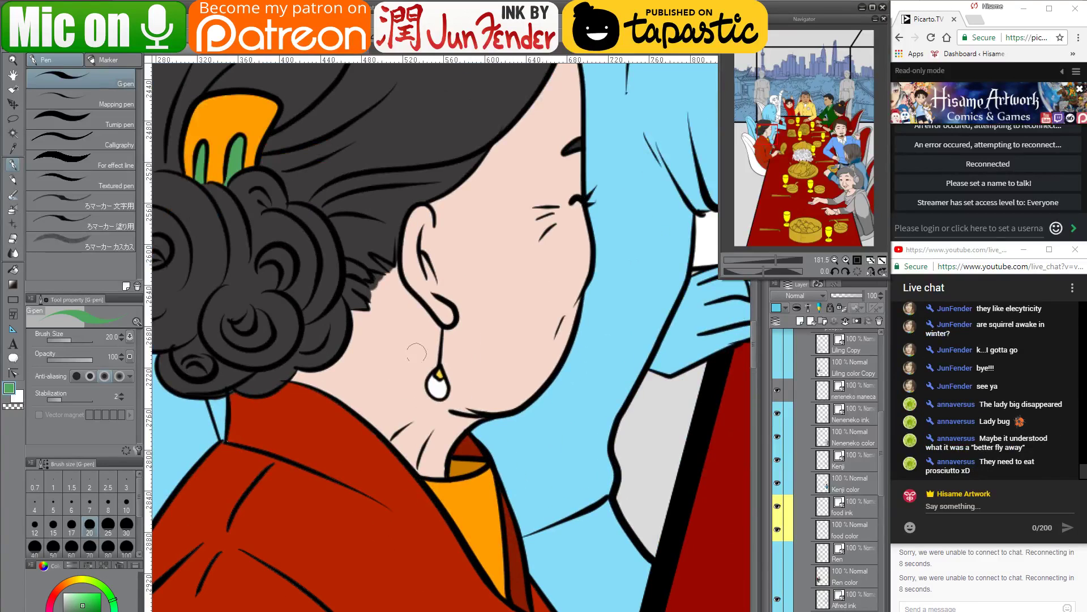
mouse_move(434, 388)
mouse_down()
mouse_move(430, 378)
mouse_move(444, 391)
mouse_up()
alt+click(441, 373)
drag(447, 454, 418, 251)
drag(453, 345, 423, 349)
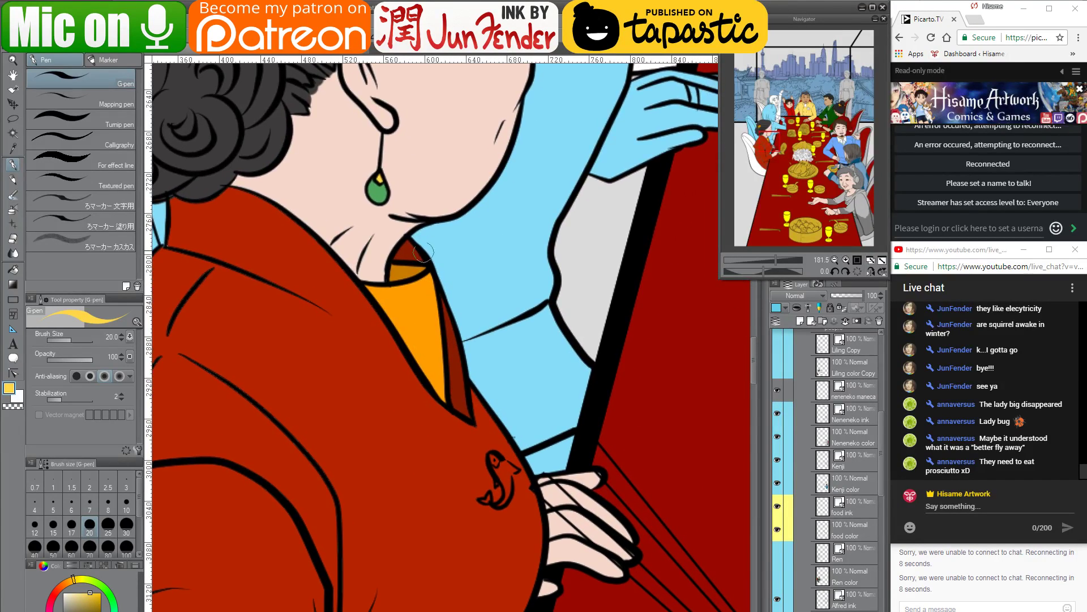
Sample the blouse orange and paint the animal-shaped ornament on the jacket's chest with it
alt+click(439, 358)
drag(349, 232, 343, 278)
drag(578, 460, 473, 328)
mouse_move(551, 522)
mouse_down()
mouse_move(552, 531)
mouse_move(545, 516)
mouse_up()
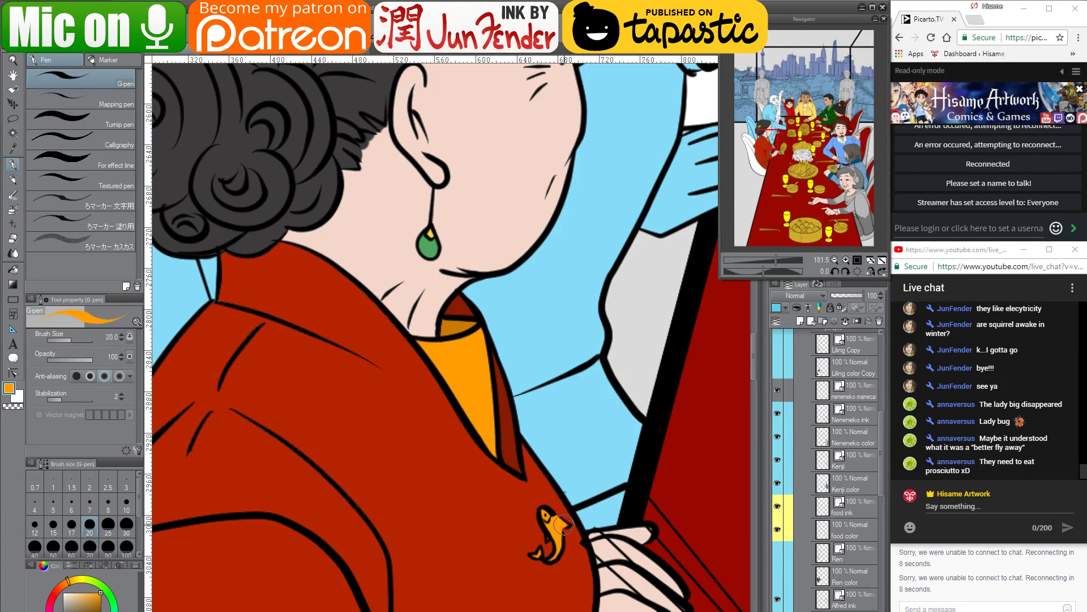
Touch up the chest ornament with the golden yellow sampled from the earring cap
alt+click(433, 231)
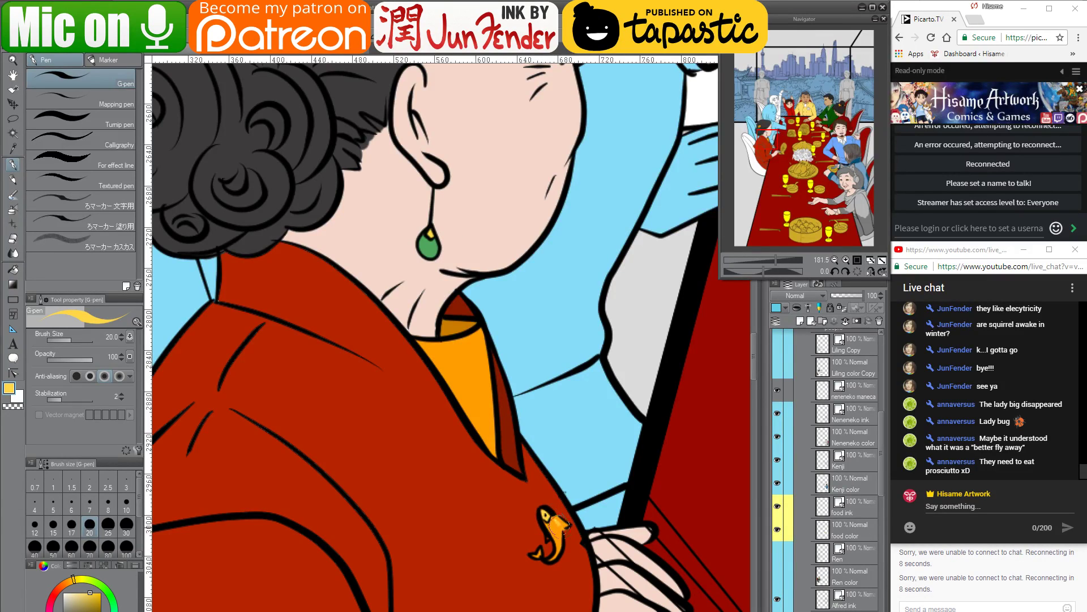
drag(558, 519, 562, 530)
alt+click(557, 524)
mouse_move(563, 533)
mouse_down()
mouse_move(527, 432)
mouse_move(515, 456)
mouse_move(518, 422)
mouse_move(423, 394)
mouse_move(419, 351)
mouse_move(312, 226)
mouse_up()
alt+click(525, 419)
drag(496, 323, 618, 388)
scroll(613, 377, down, 8)
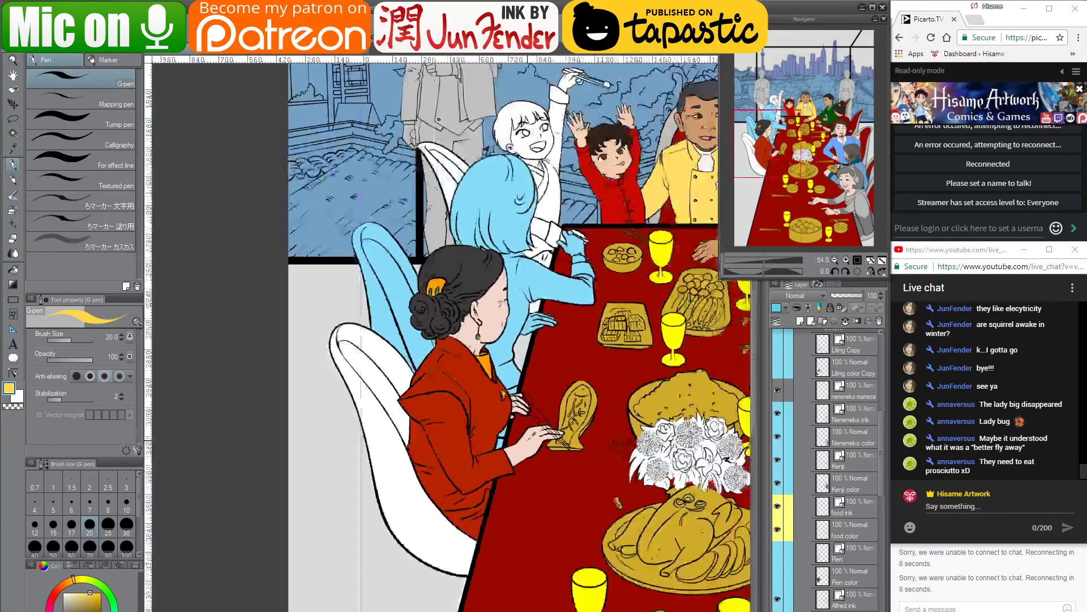
Fill the outer shell and inner rim of the bun woman's white chair with a light grey
scroll(488, 406, up, 2)
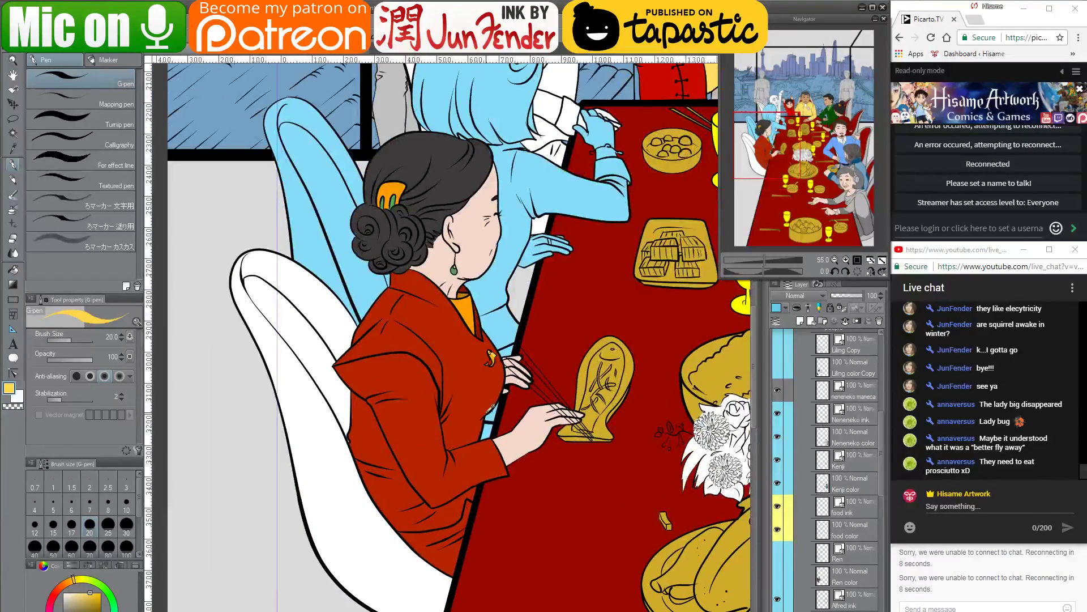
drag(692, 320, 544, 402)
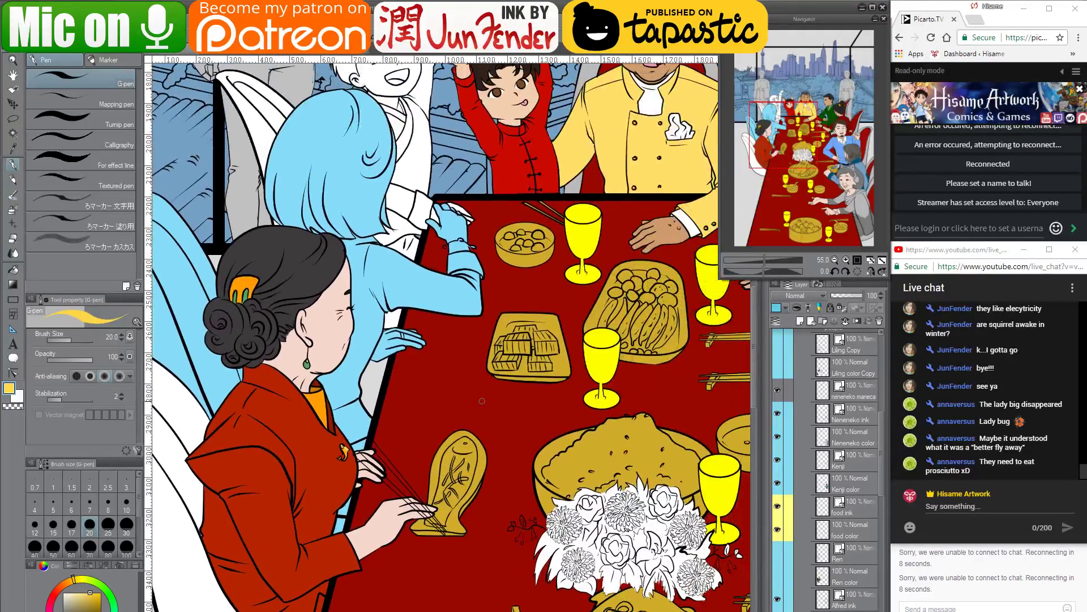
scroll(484, 427, down, 4)
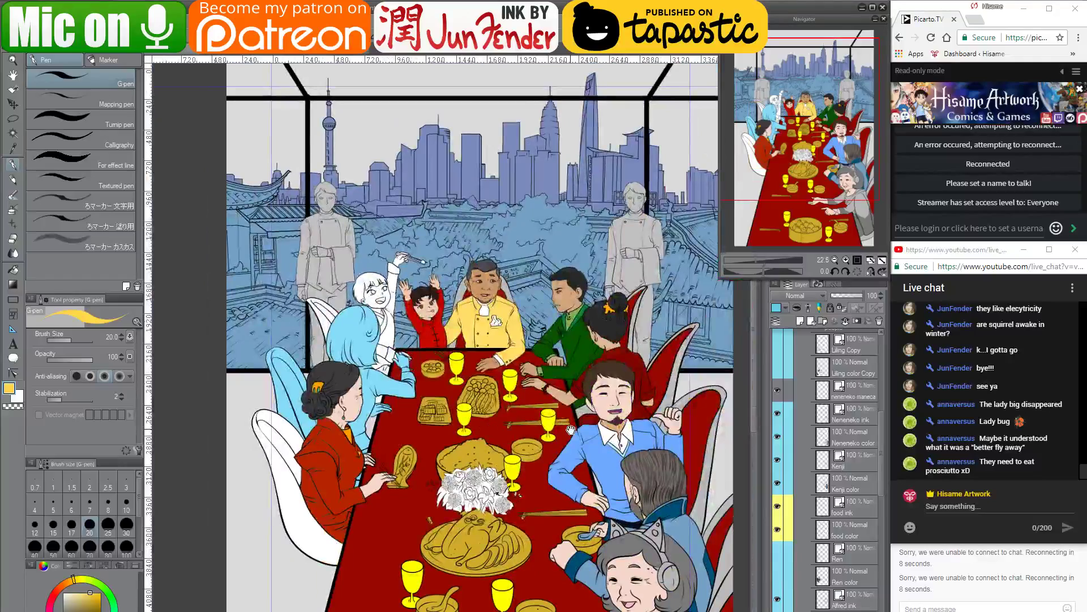
drag(569, 429, 552, 407)
drag(473, 452, 504, 433)
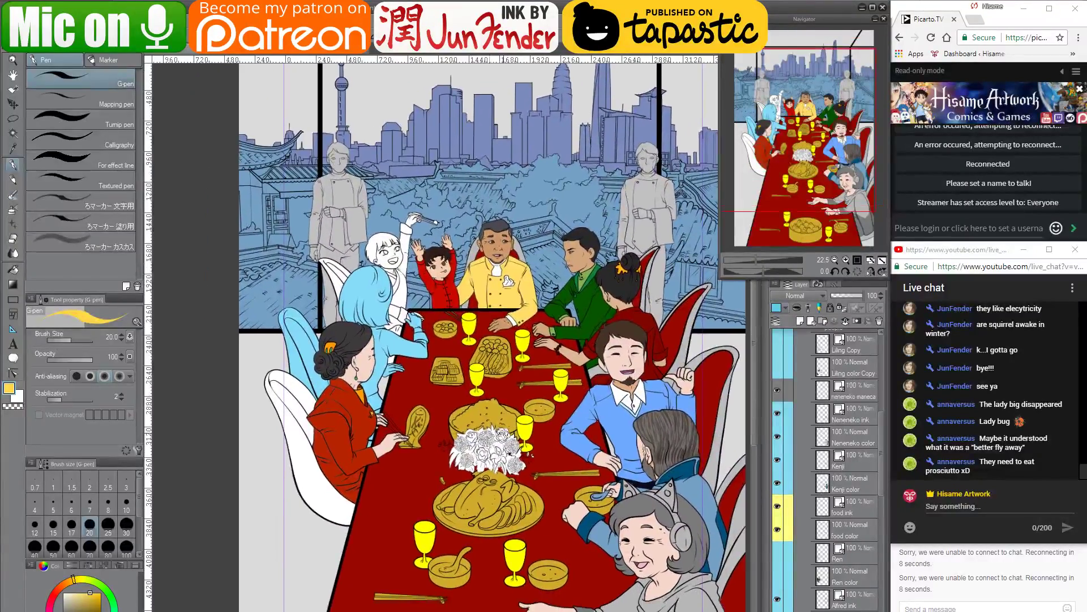
right_click(720, 454)
mouse_move(357, 403)
mouse_down()
mouse_move(561, 432)
mouse_move(616, 387)
mouse_up()
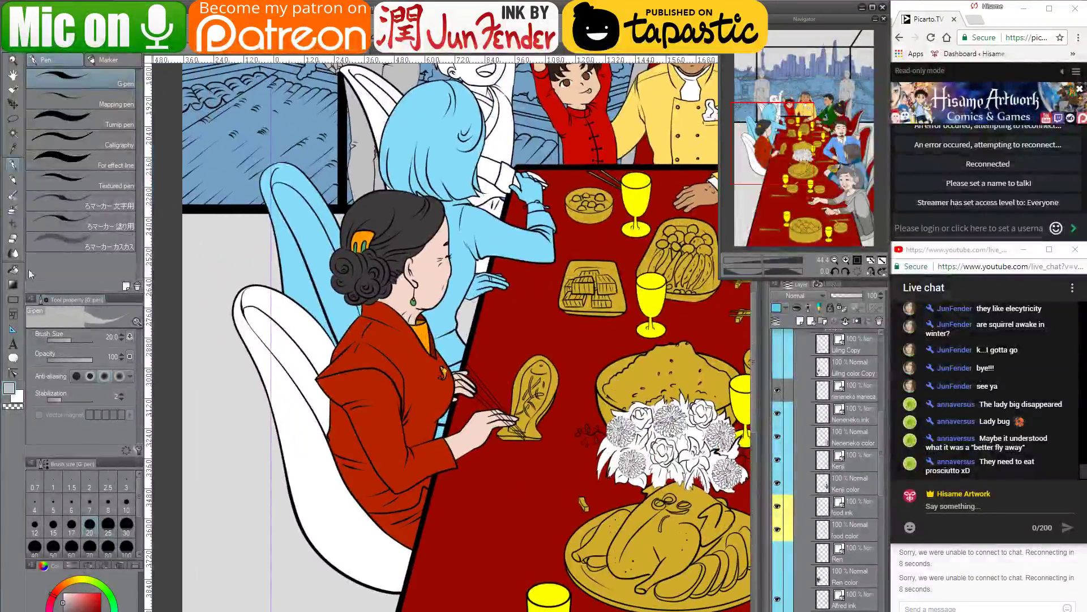
key(g)
click(352, 508)
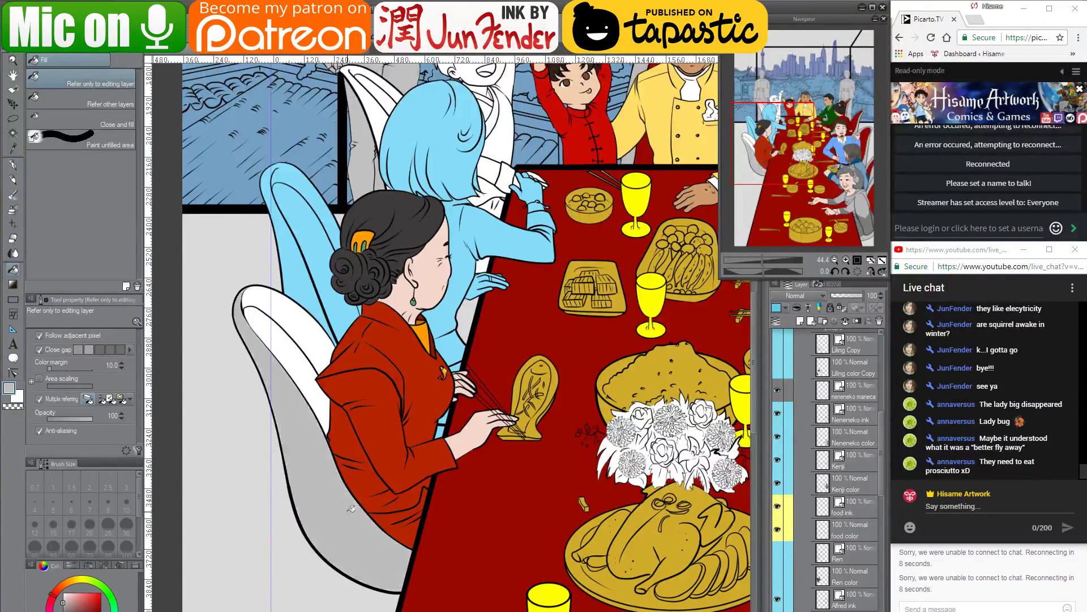
click(299, 318)
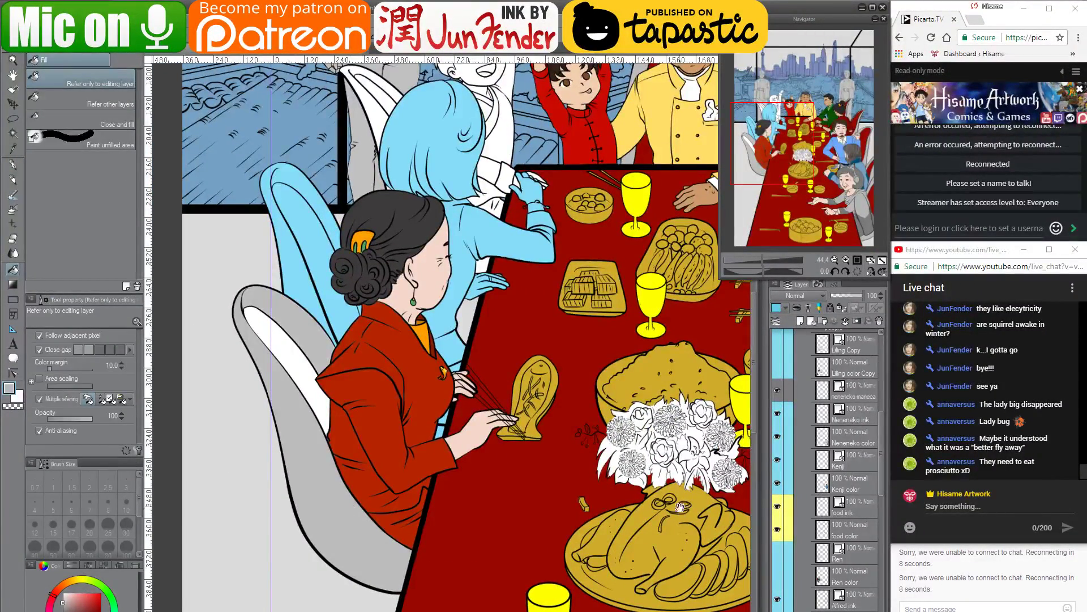
Sample the dark red across the table and fill the inner backrest of the bun woman's chair with it
drag(683, 505, 332, 432)
drag(748, 414, 663, 440)
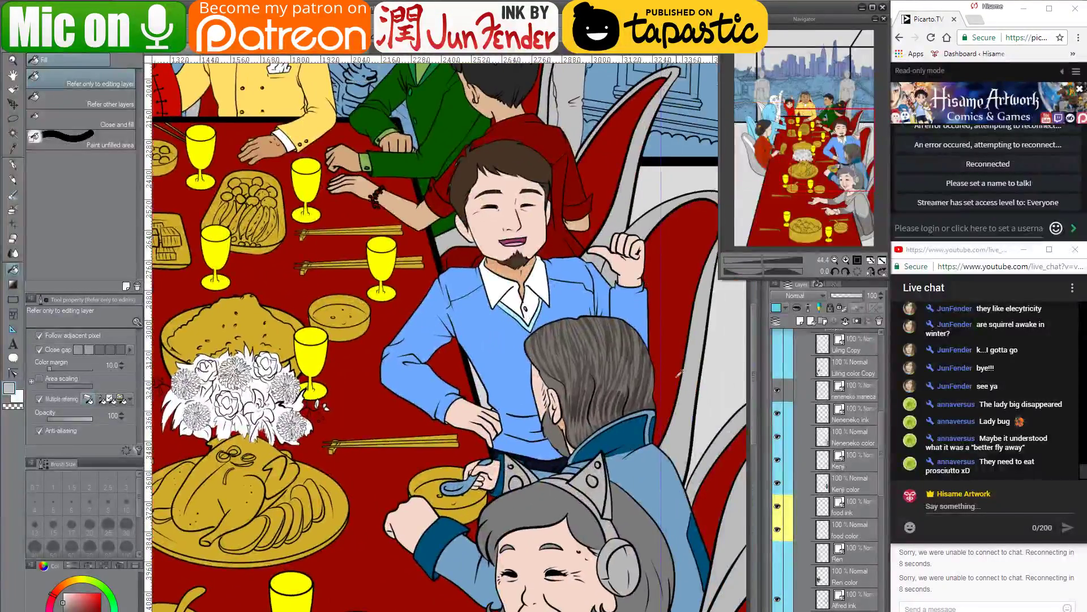
alt+click(327, 445)
drag(188, 466, 423, 500)
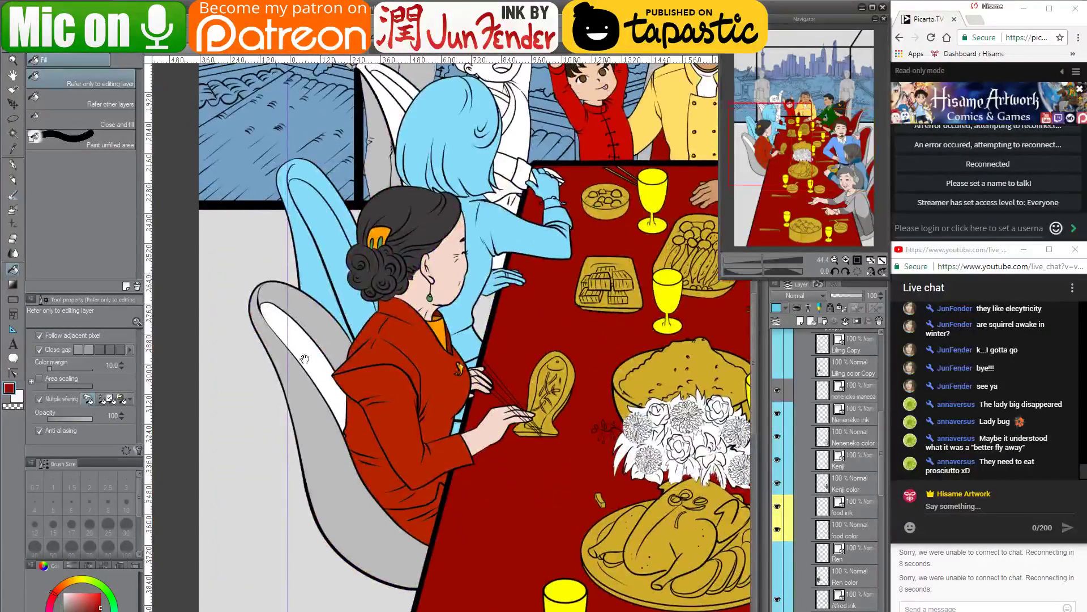
click(294, 331)
Hide the Harumi color and Harumi ink layers to uncover the blue figure and chair behind the bun woman
drag(575, 360, 501, 463)
scroll(865, 487, up, 5)
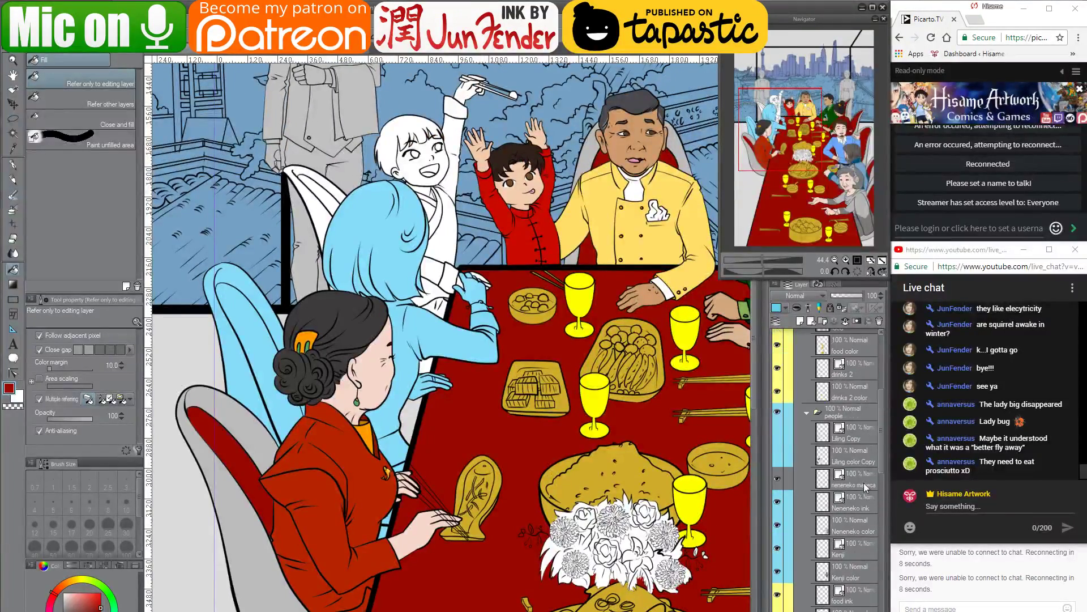
scroll(866, 488, down, 5)
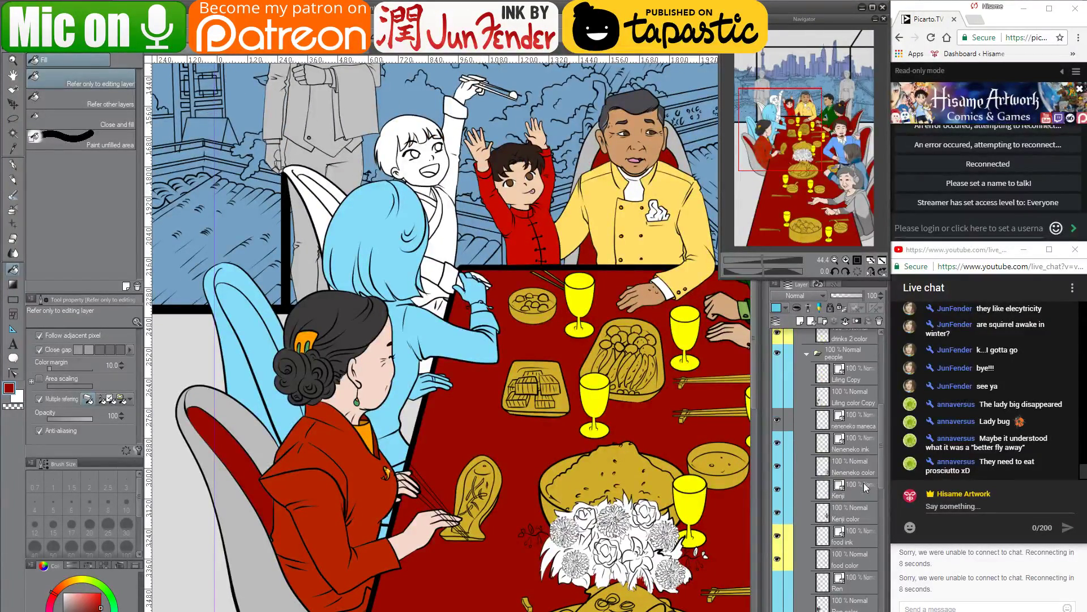
scroll(865, 487, down, 2)
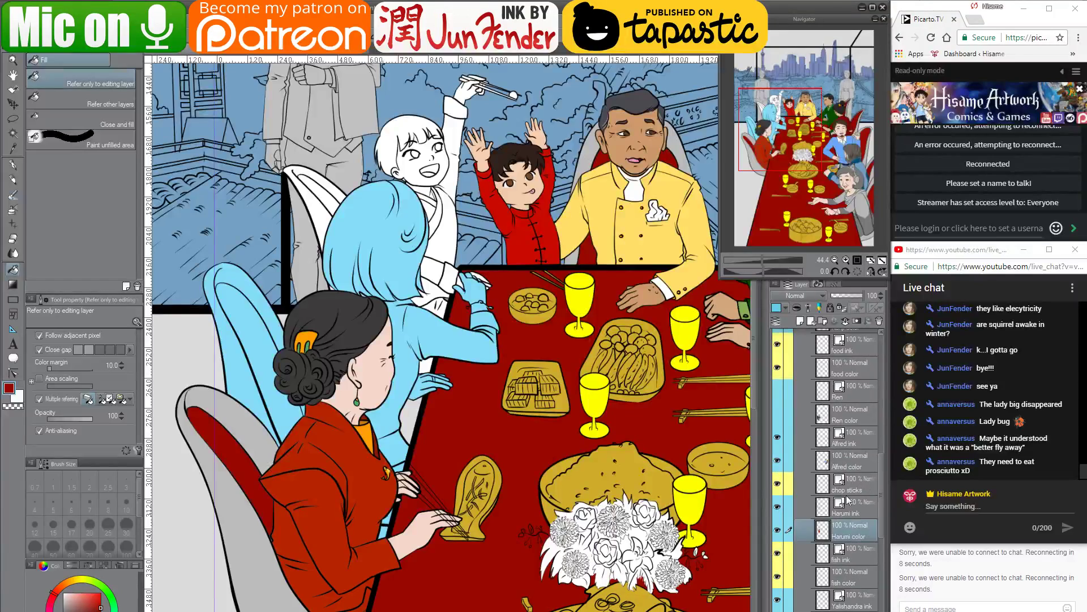
click(779, 526)
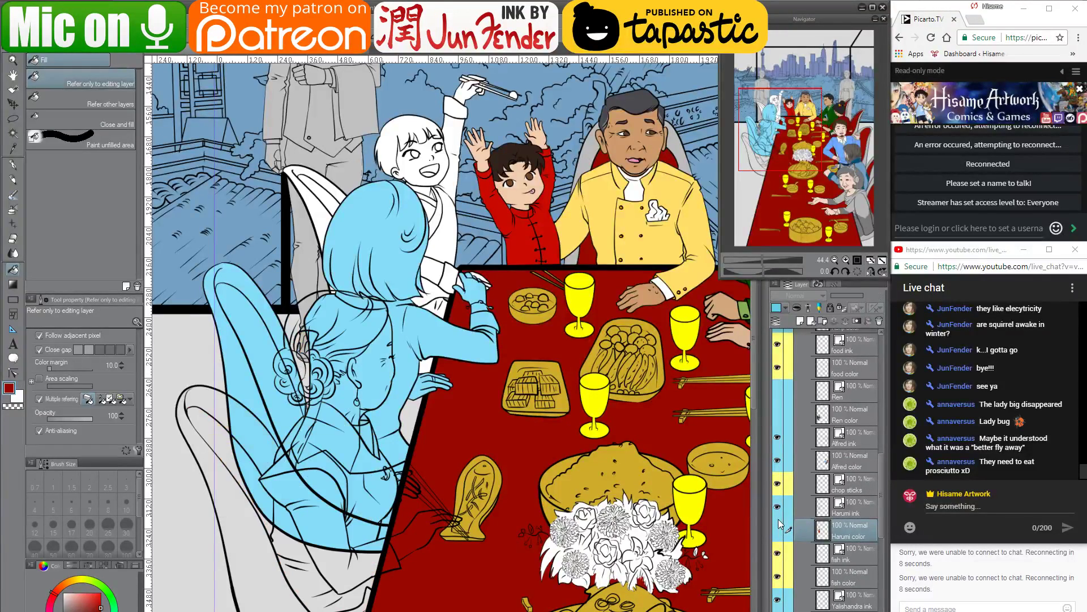
click(780, 512)
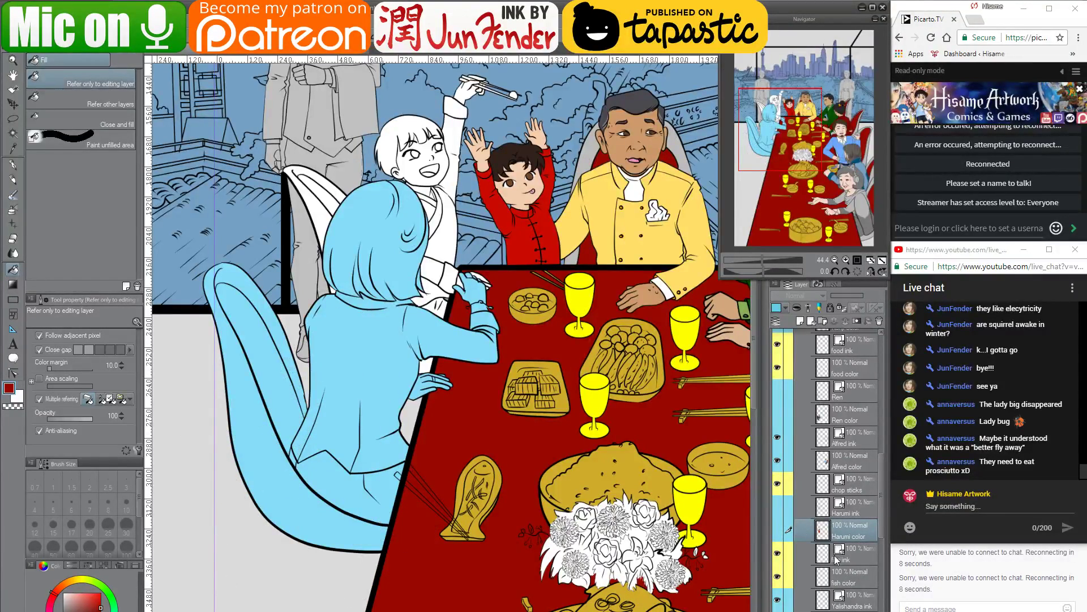
Make Shu Mei color the active layer and load its painted area as a selection
scroll(827, 577, down, 1)
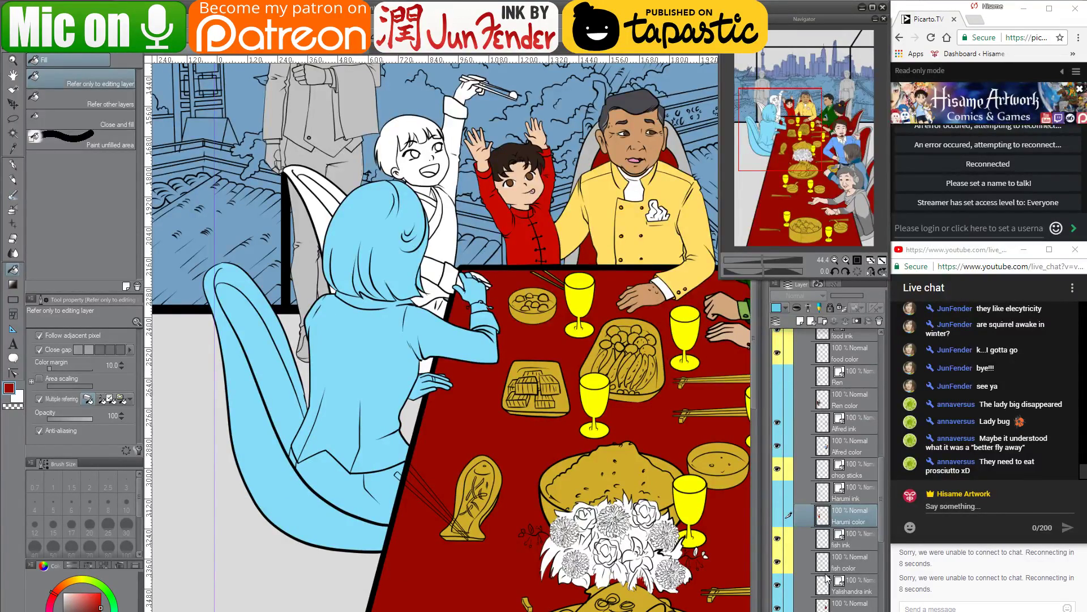
scroll(827, 569, down, 5)
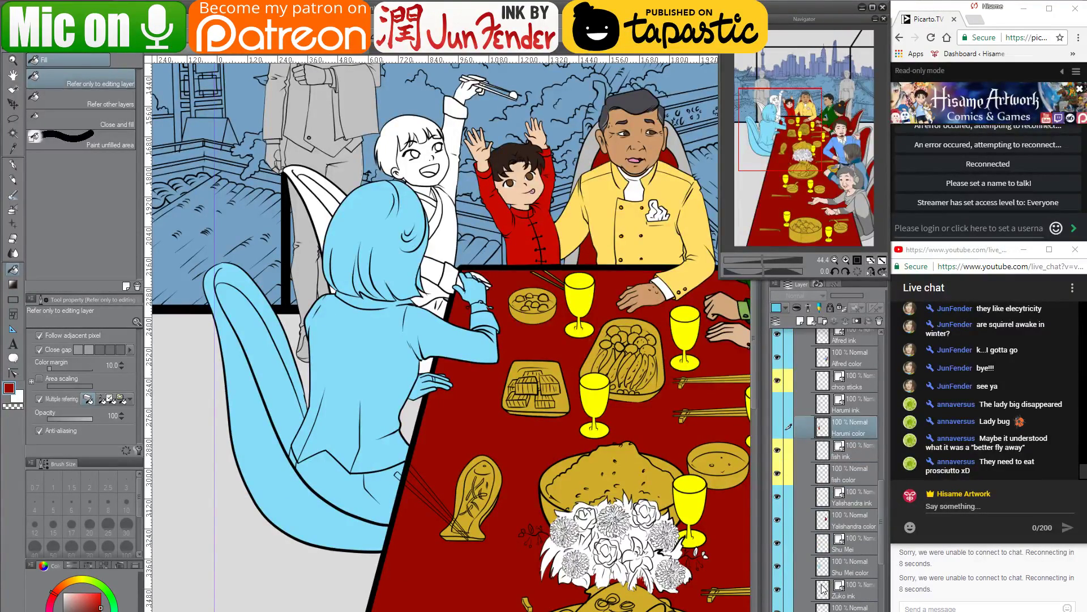
click(827, 566)
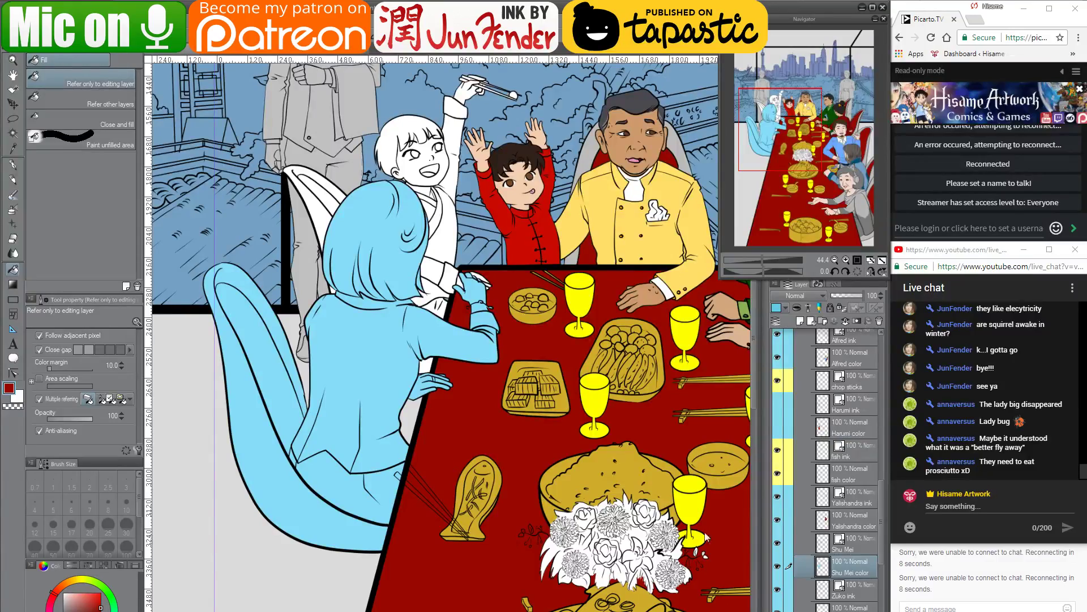
ctrl+click(823, 567)
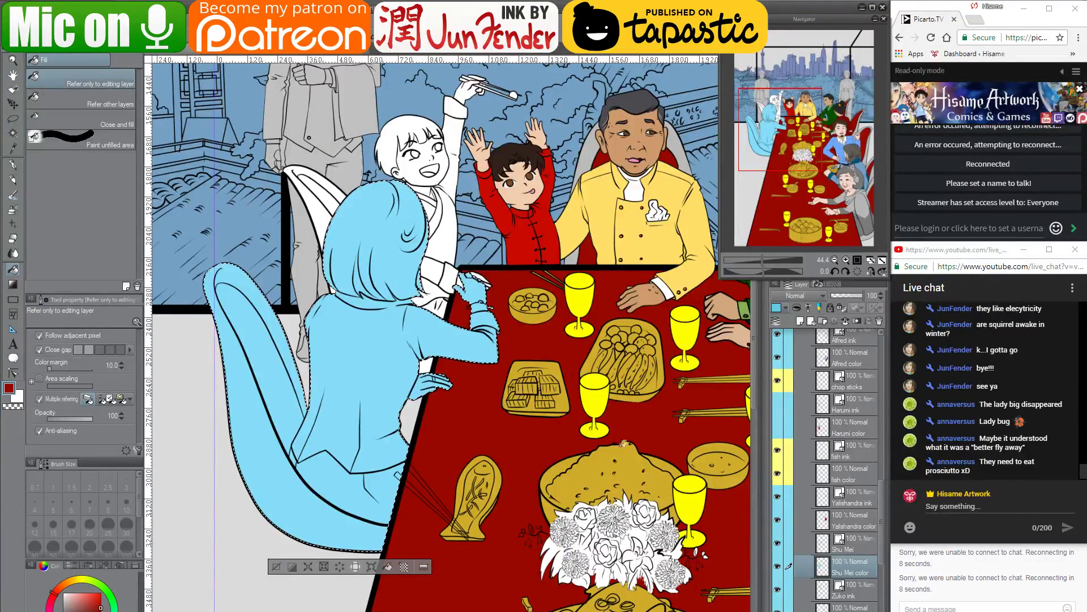
Sample the light grey of the chef's chair and fill the outer shell of the blue chair with it
drag(623, 444, 649, 486)
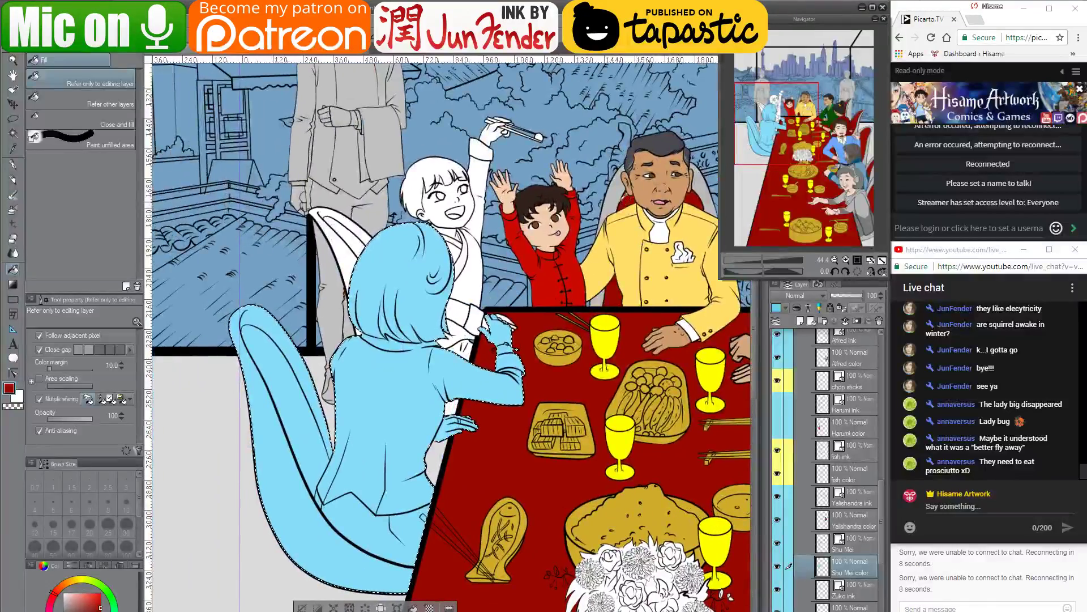
alt+click(625, 197)
click(278, 500)
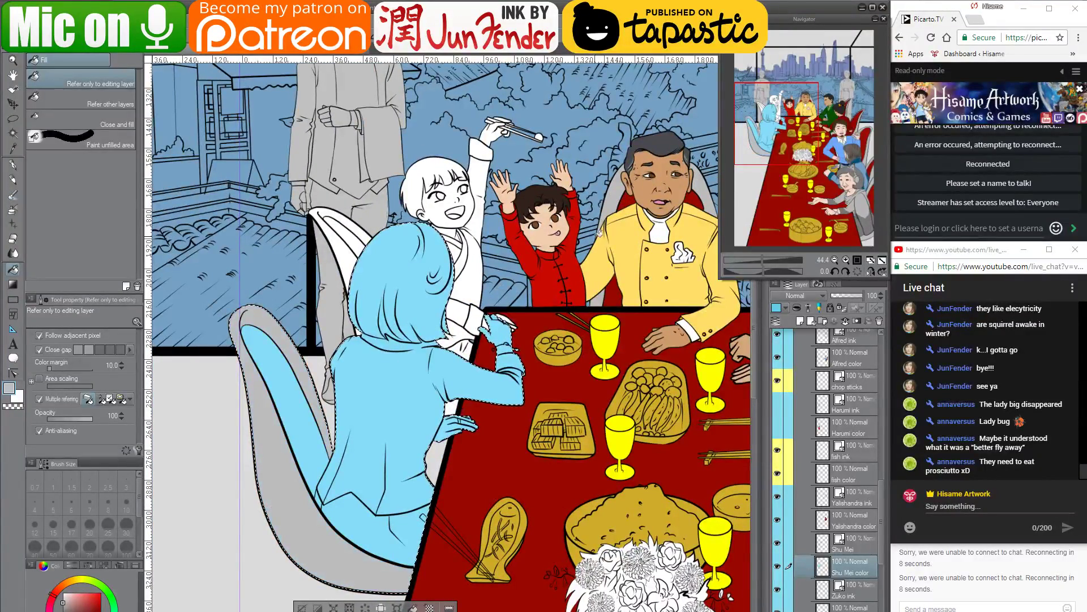
Sample the dark red of the chef's chair backrest and fill the inner backrest of the light-blue figure's chair with it
alt+click(612, 288)
click(282, 387)
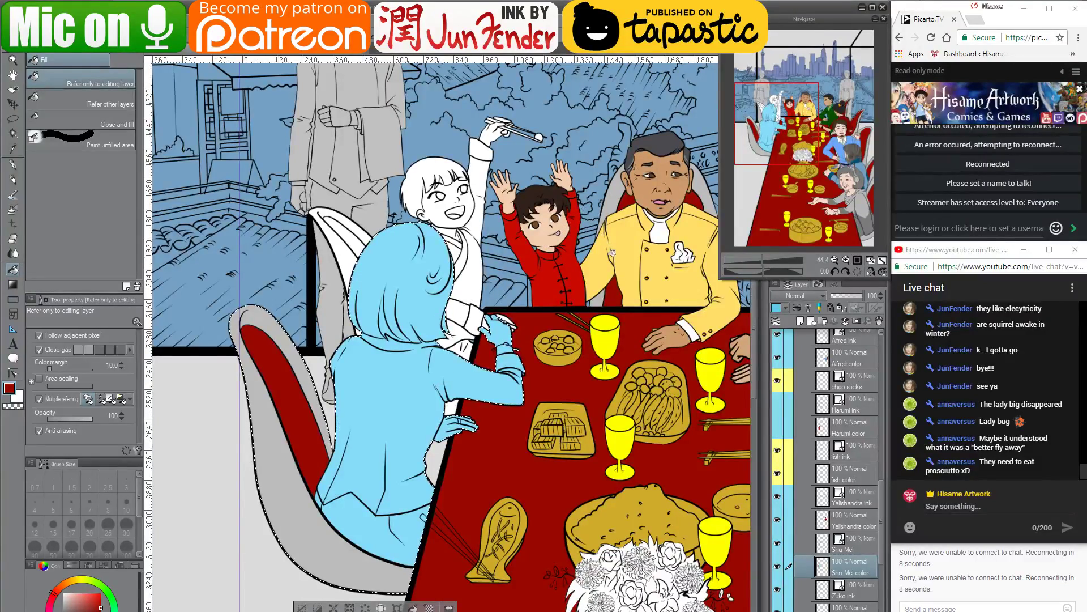
Sample the dark hair colour of the man in green, shift its hue to brown, and fill the light-blue figure's hair with it
drag(611, 252, 475, 266)
alt+click(672, 171)
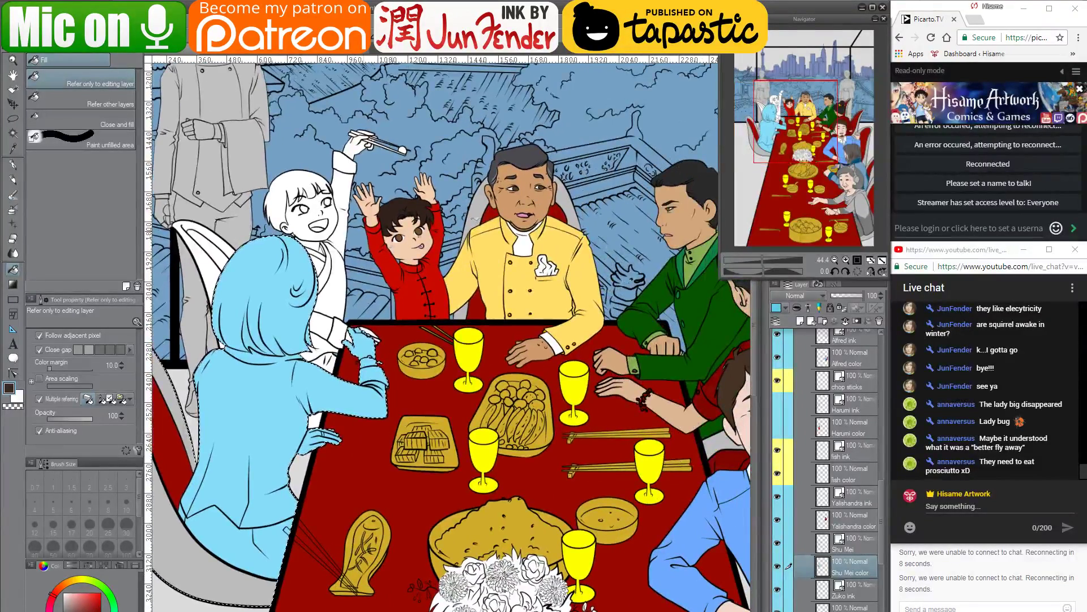
drag(330, 267, 389, 280)
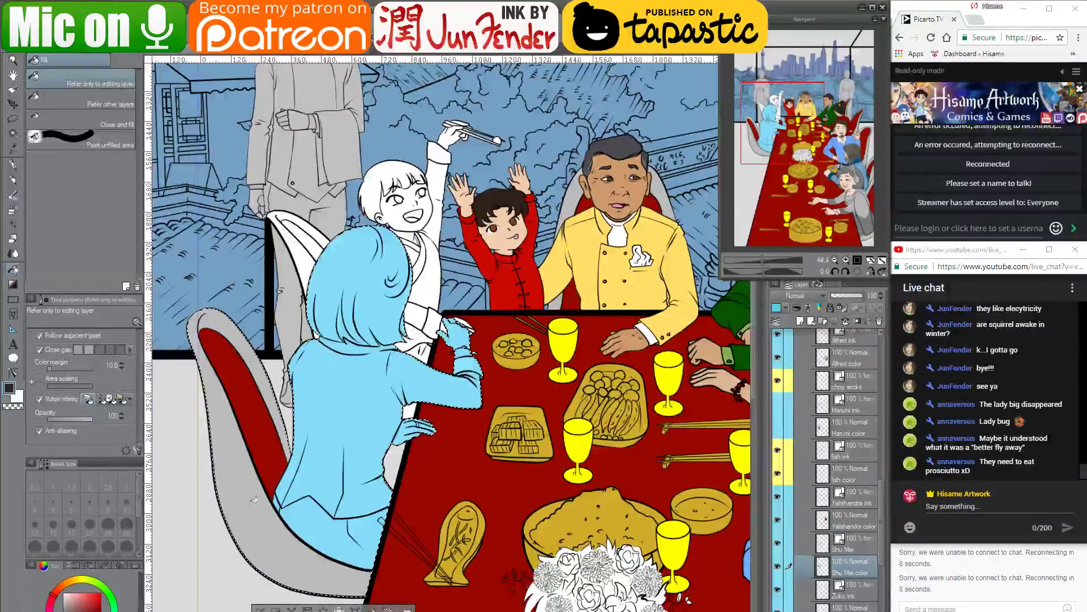
click(63, 585)
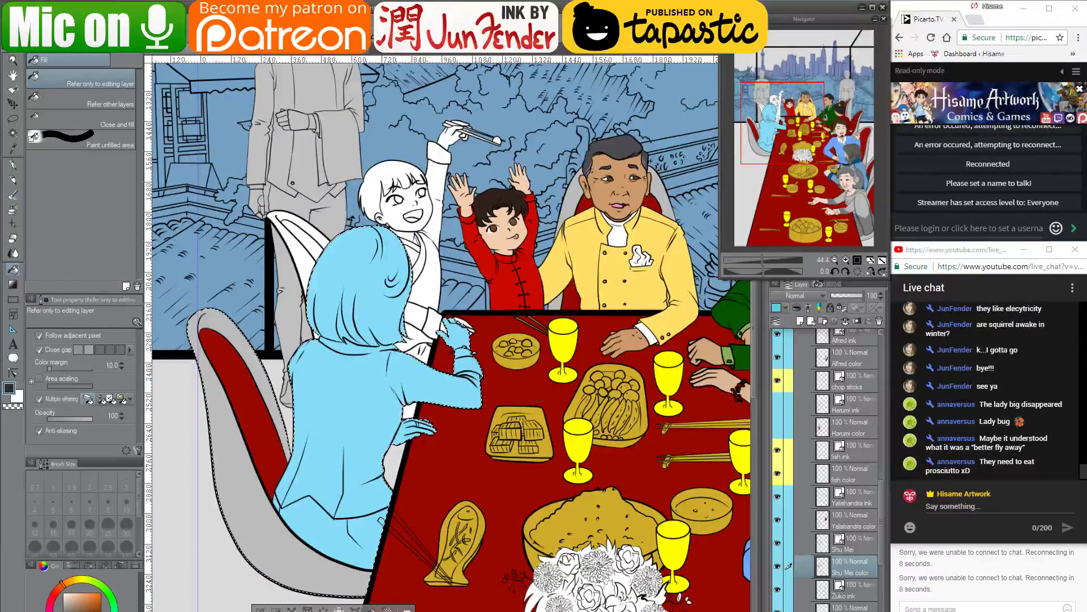
click(333, 288)
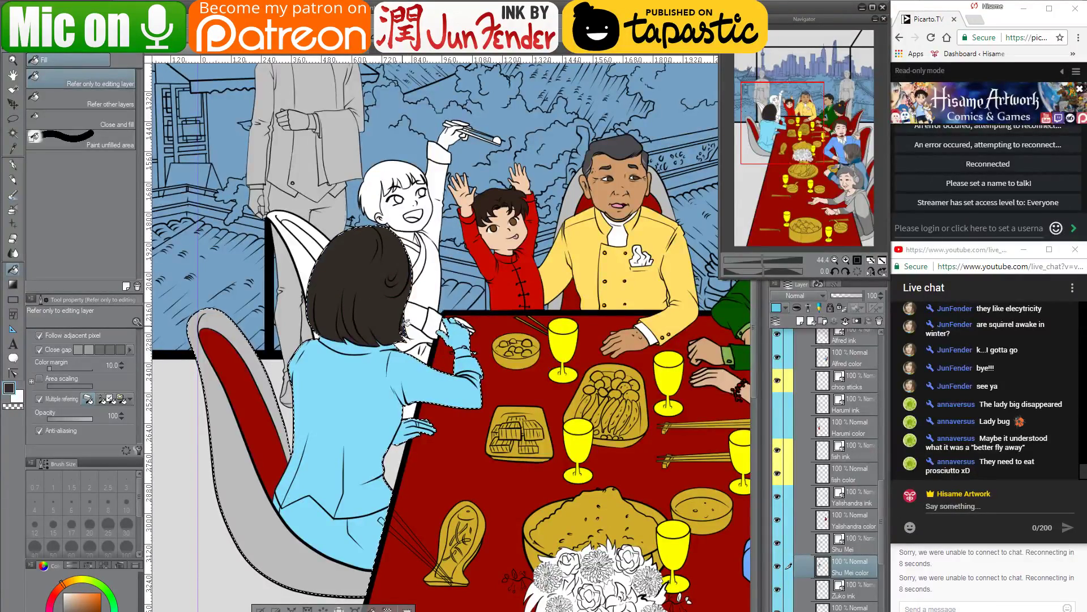
Sample the skin tone from the hand of the man in green and fill the blue figure's far hand on the table
drag(477, 280, 465, 282)
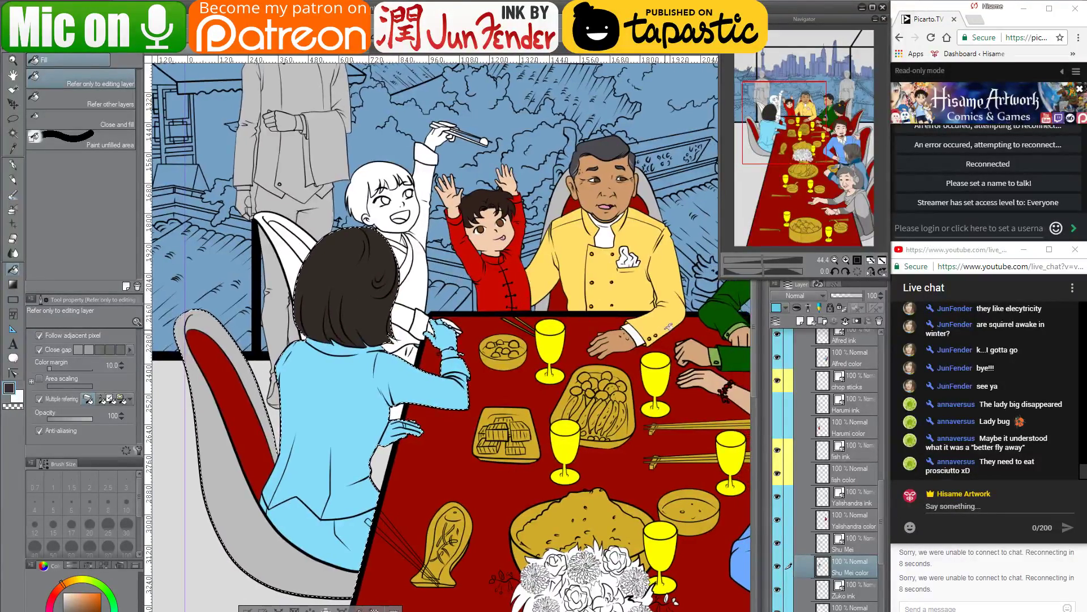
alt+click(696, 347)
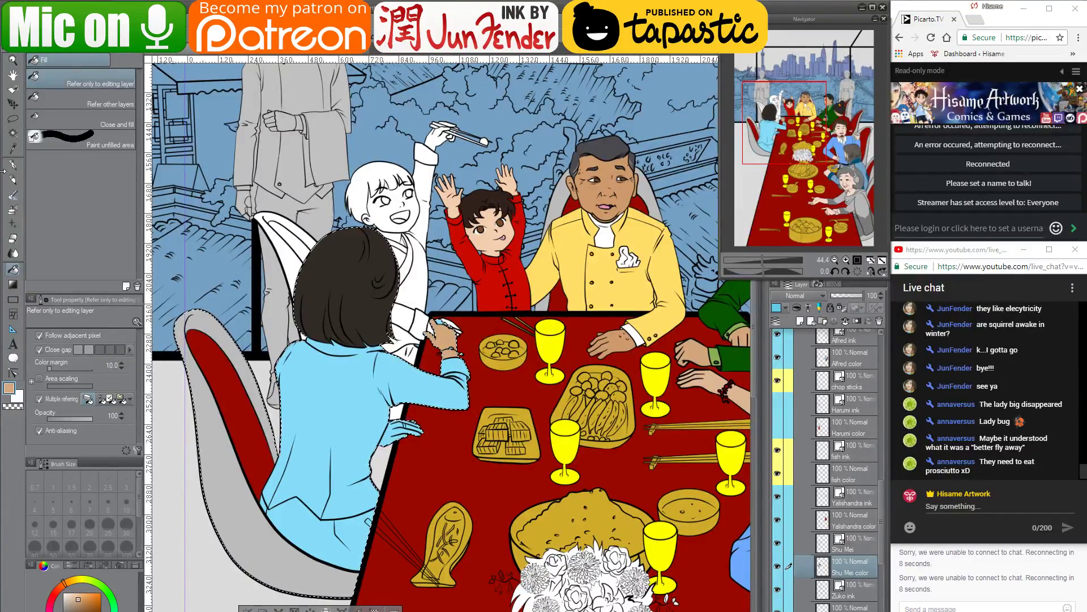
Paint the blue figure's near hand in the same skin tone with the G-pen, using brush sizes 25 and 60
click(13, 166)
key(])
key(])
key(])
key(])
key(])
key(])
key(])
key(])
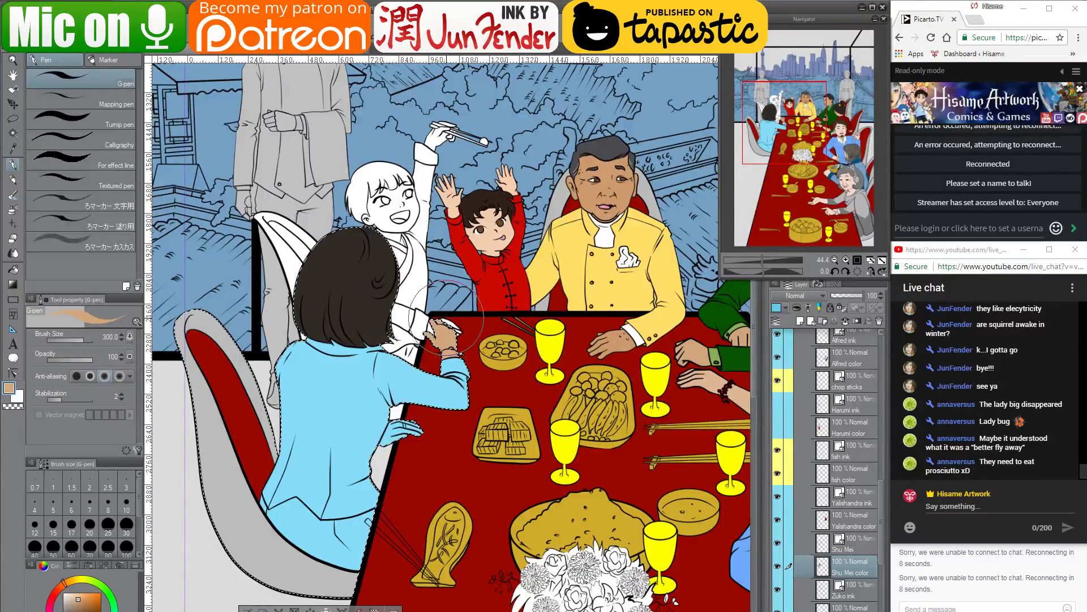
scroll(384, 456, up, 2)
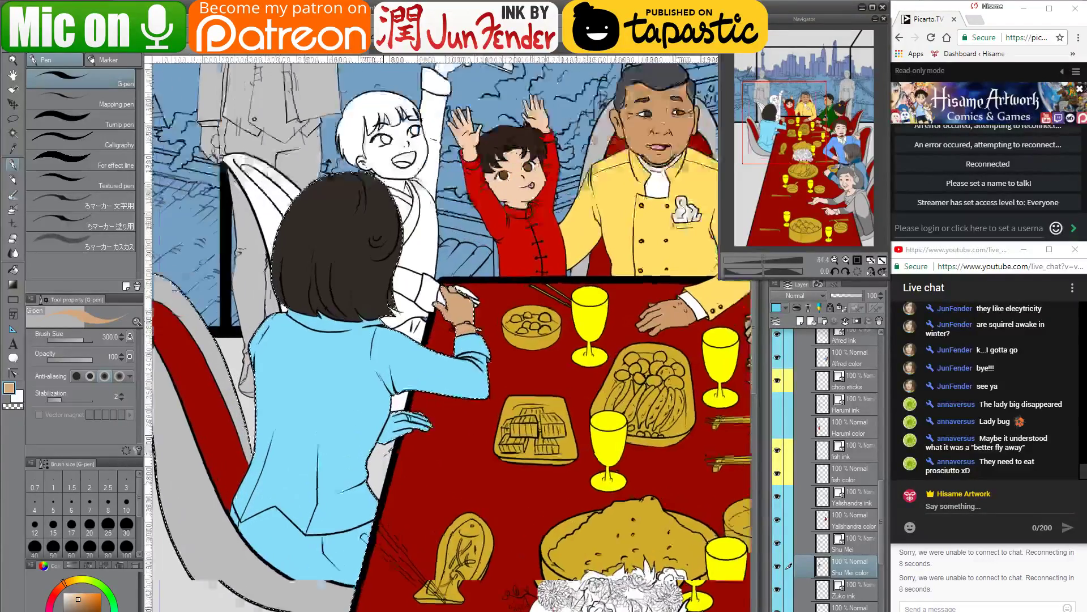
scroll(429, 421, up, 4)
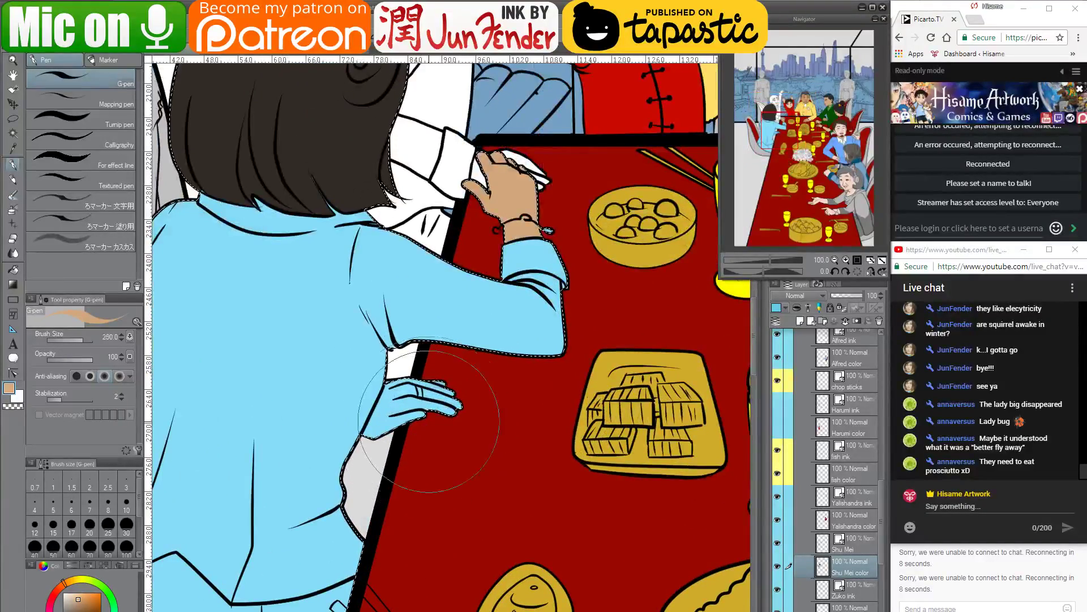
click(108, 524)
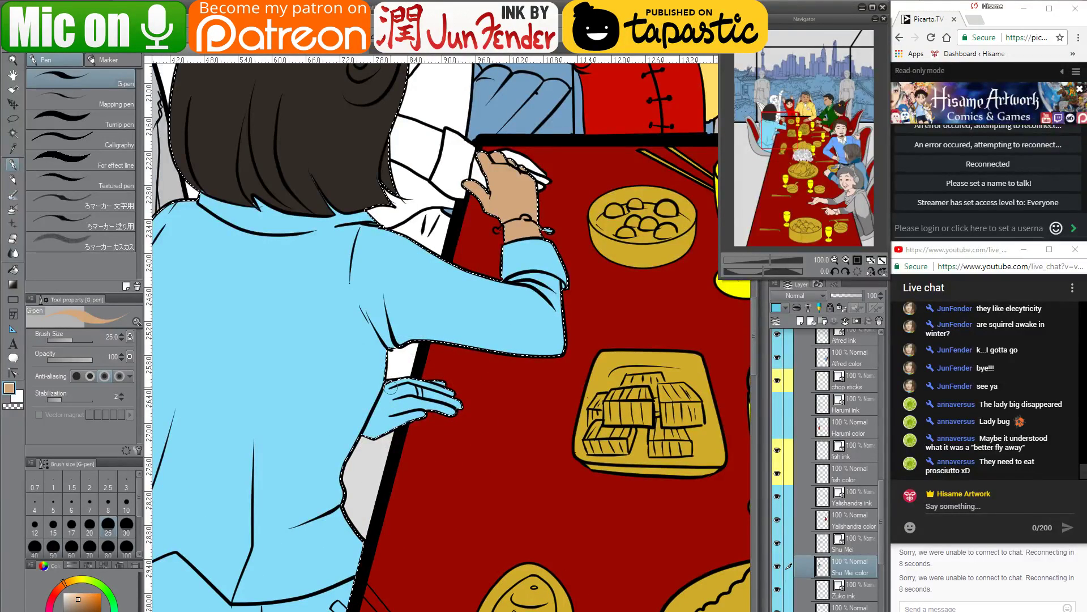
shift+click(369, 434)
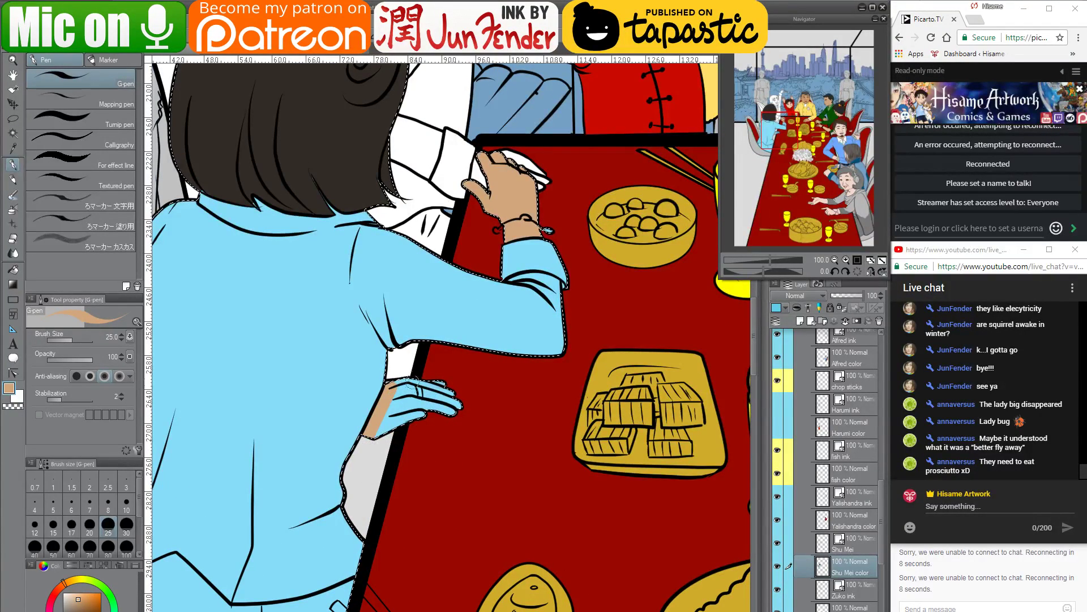
click(72, 545)
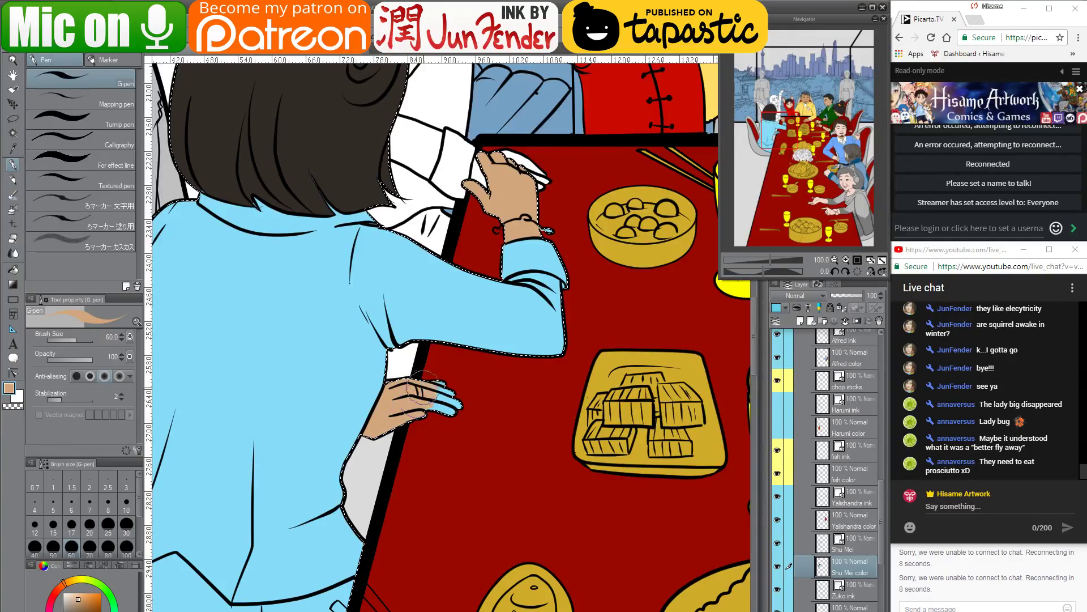
Switch to the browser and look through the "chinese women clothing" image results, enlarging the red mermaid dress and the red Han Fu robe
scroll(520, 432, down, 5)
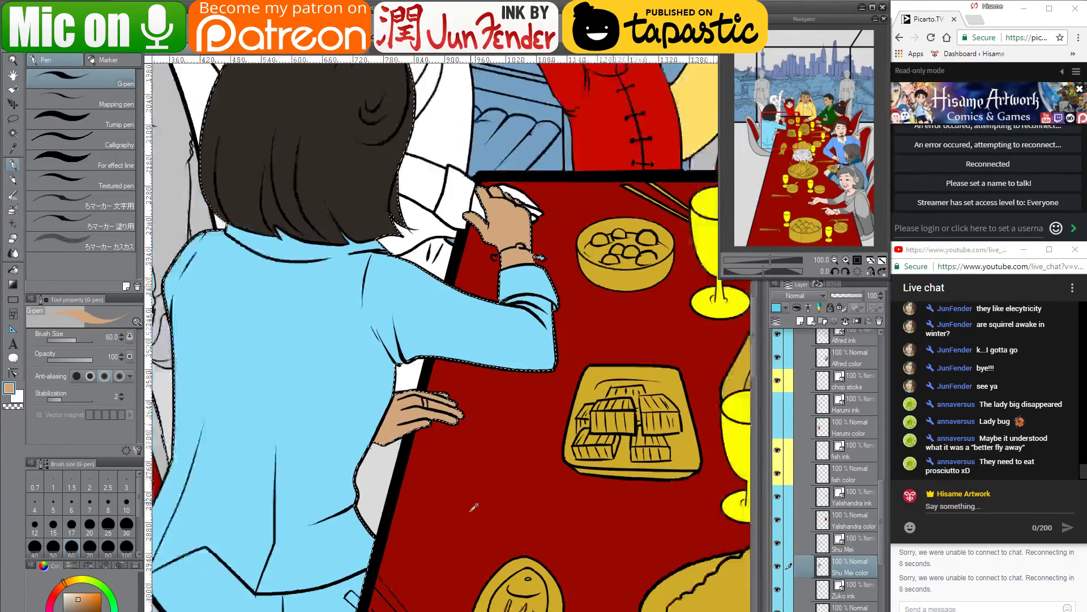
scroll(454, 442, down, 1)
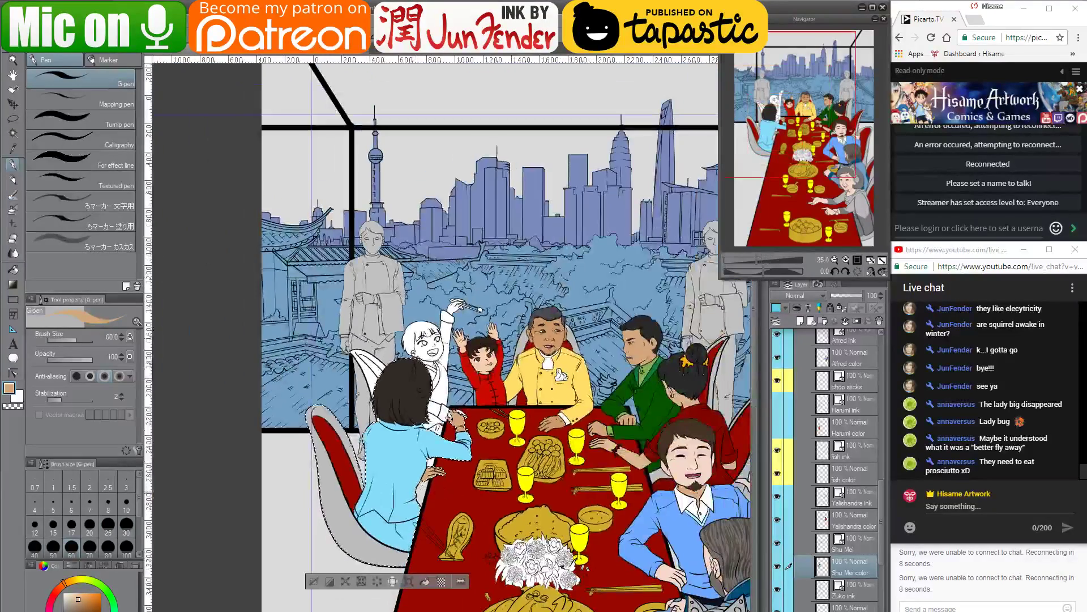
drag(557, 521, 470, 340)
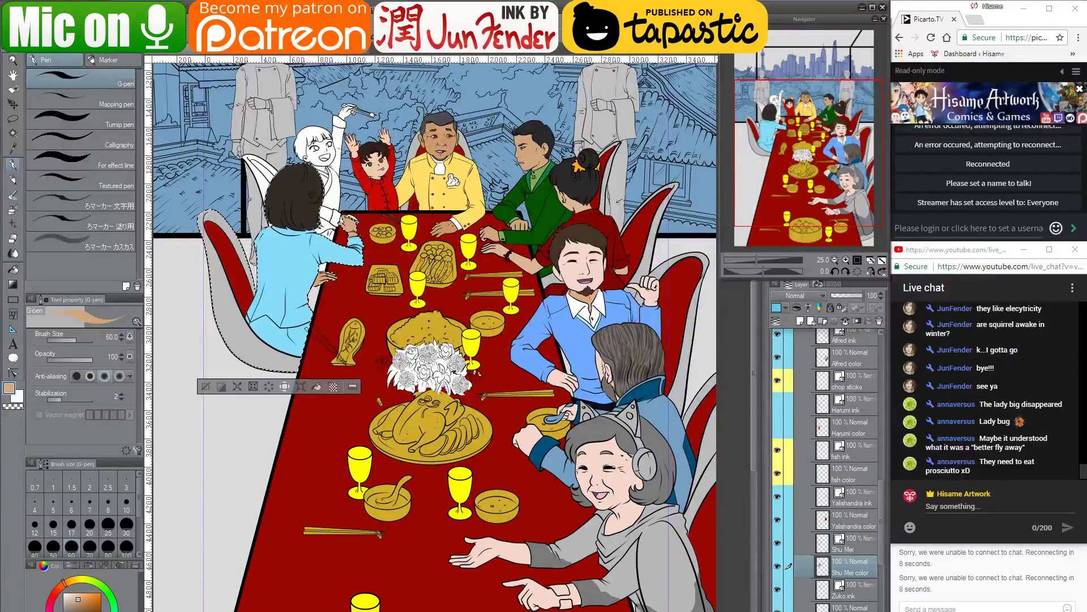
click(337, 601)
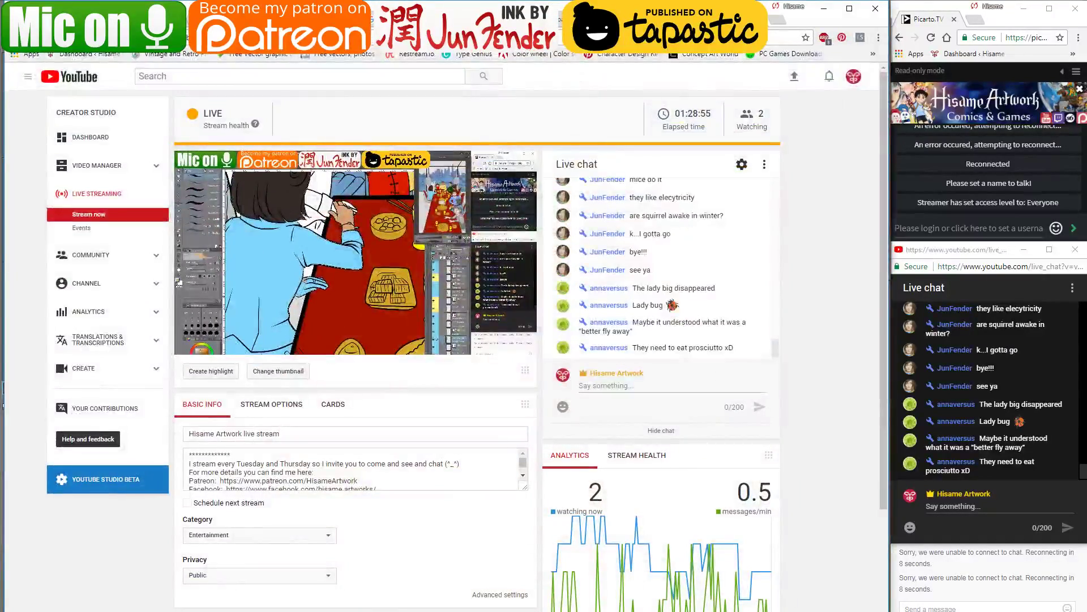
click(408, 20)
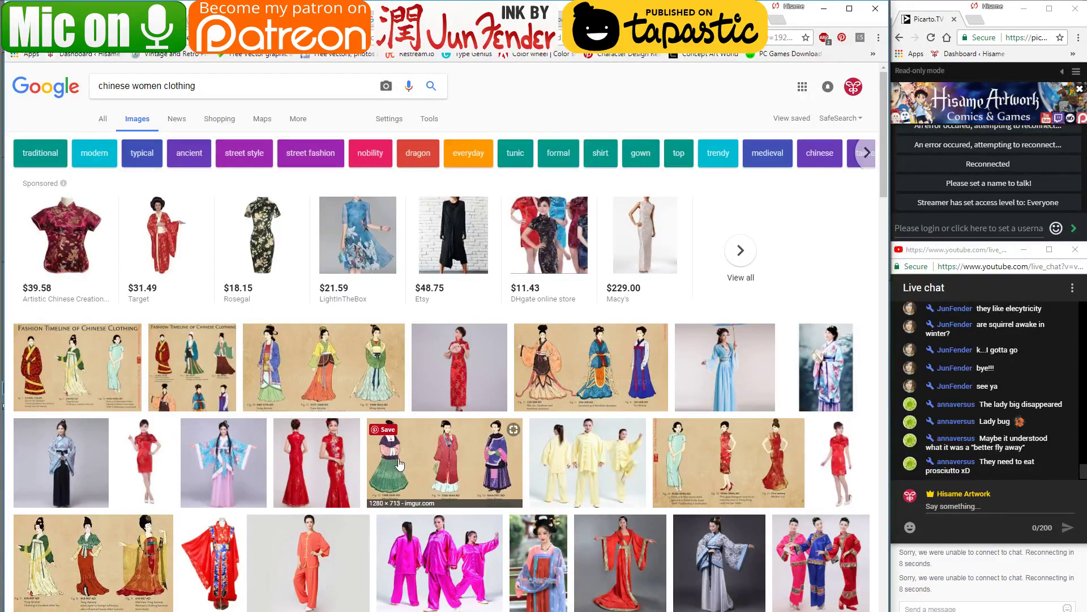
scroll(395, 441, down, 3)
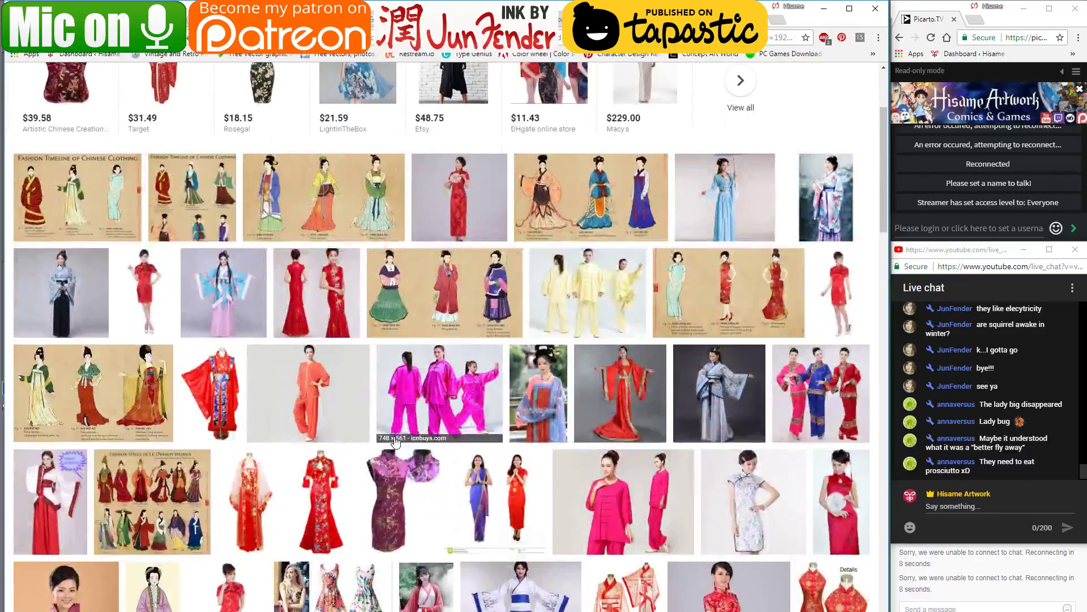
scroll(395, 442, down, 4)
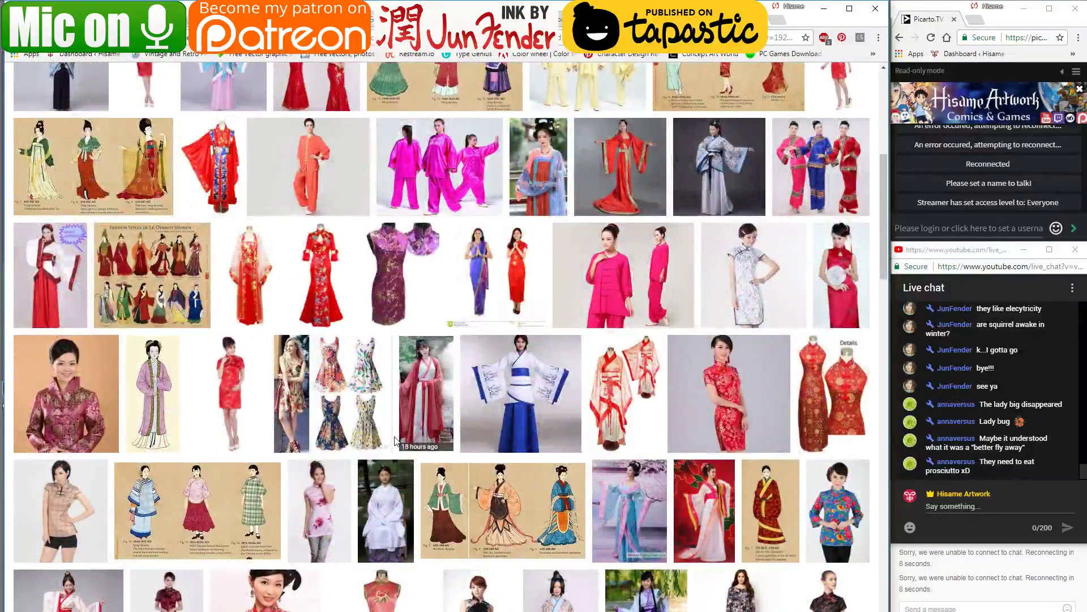
click(334, 289)
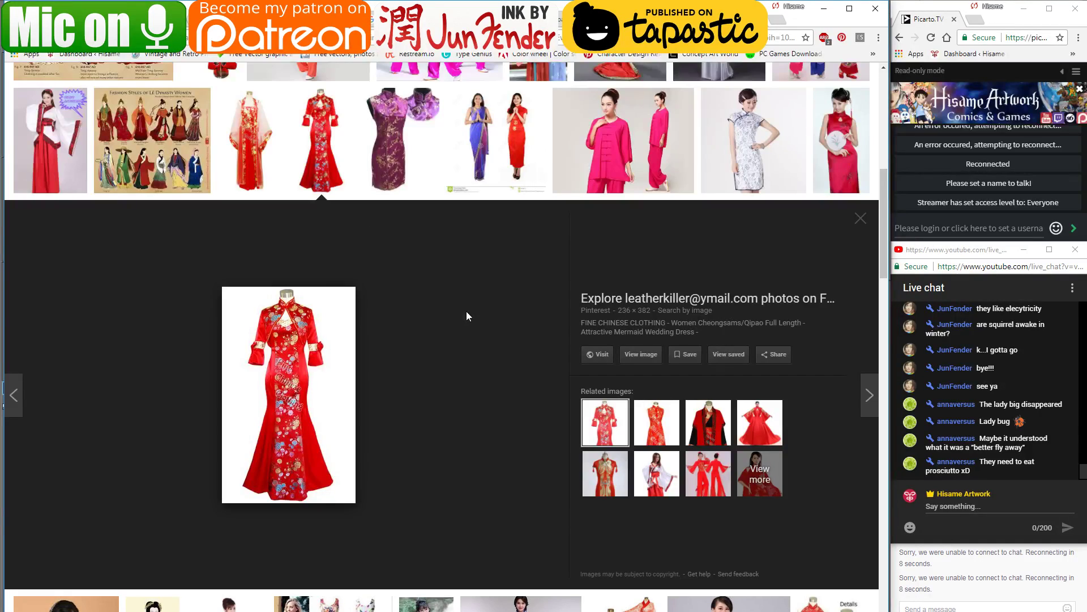
click(255, 146)
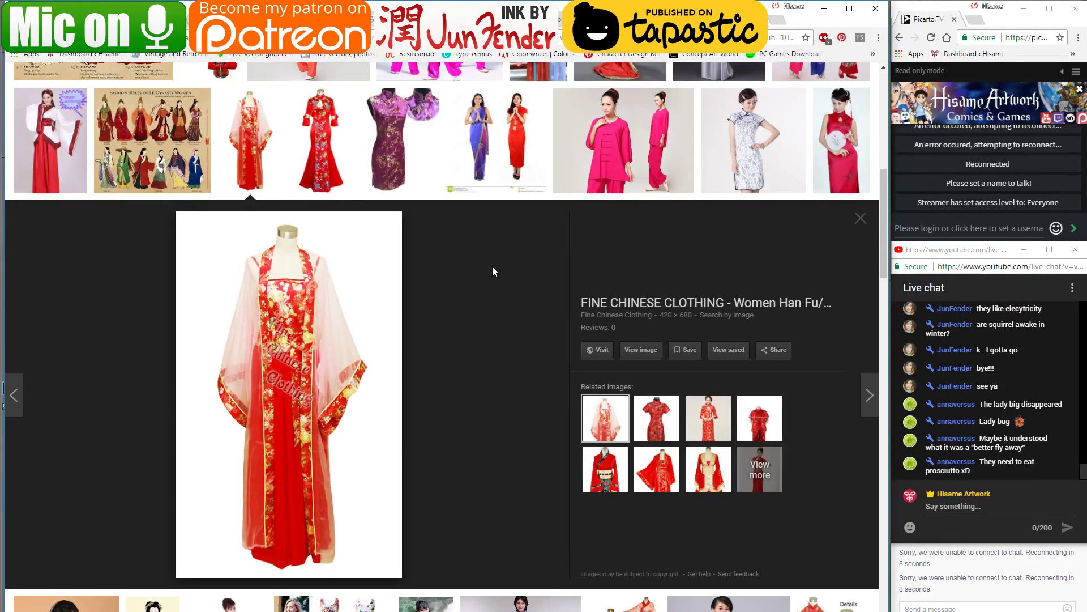
scroll(491, 267, down, 7)
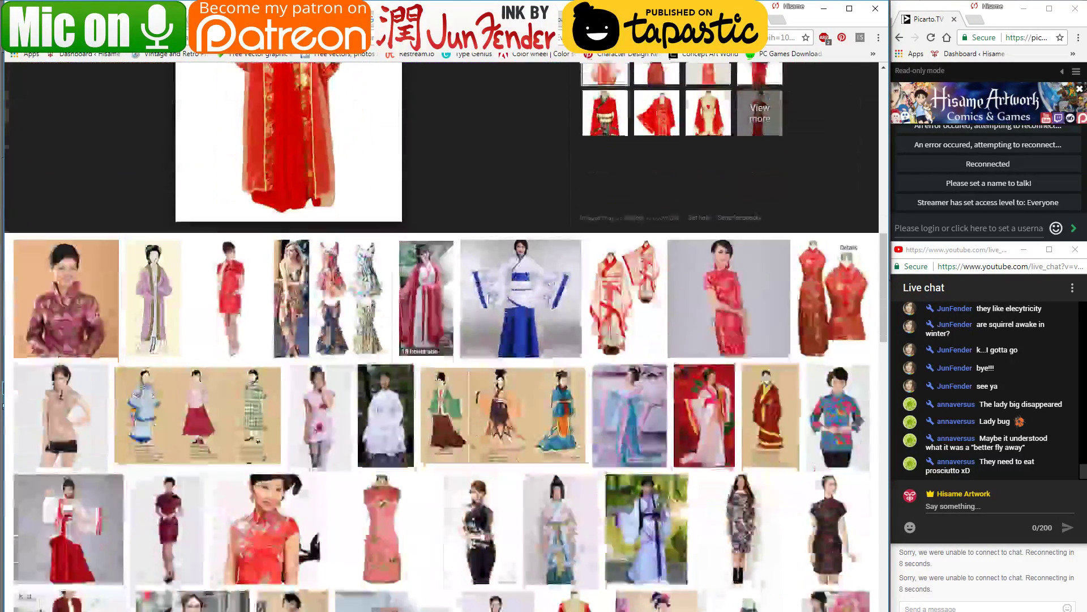
scroll(475, 273, down, 4)
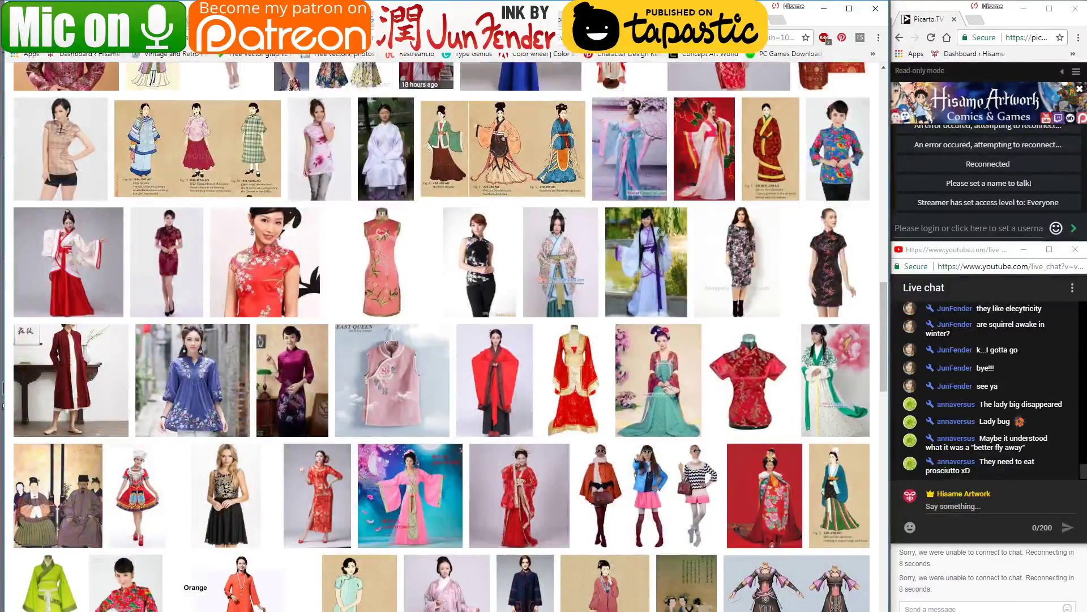
Close the Japanese musician image search and enlarge the Ming dynasty style hanfu picture in the other Chinese clothing results
click(530, 20)
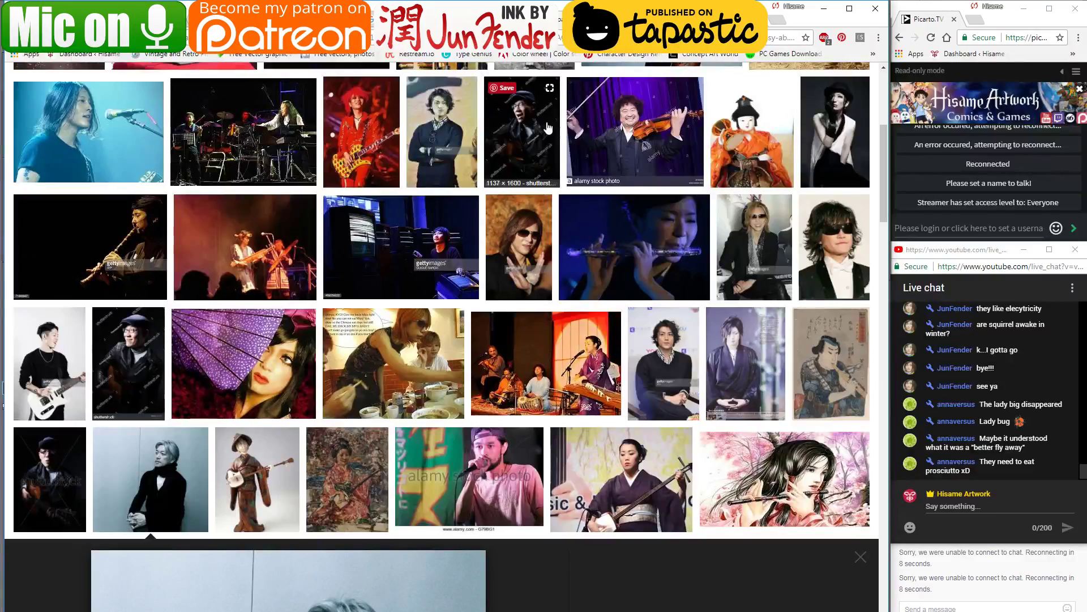
scroll(547, 128, down, 5)
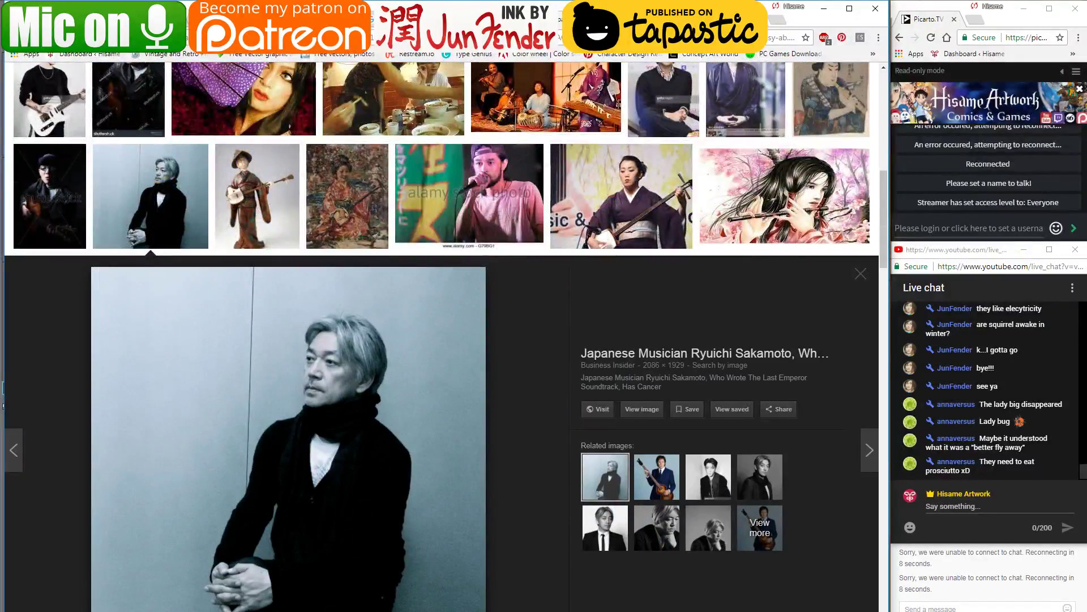
key(ctrl+w)
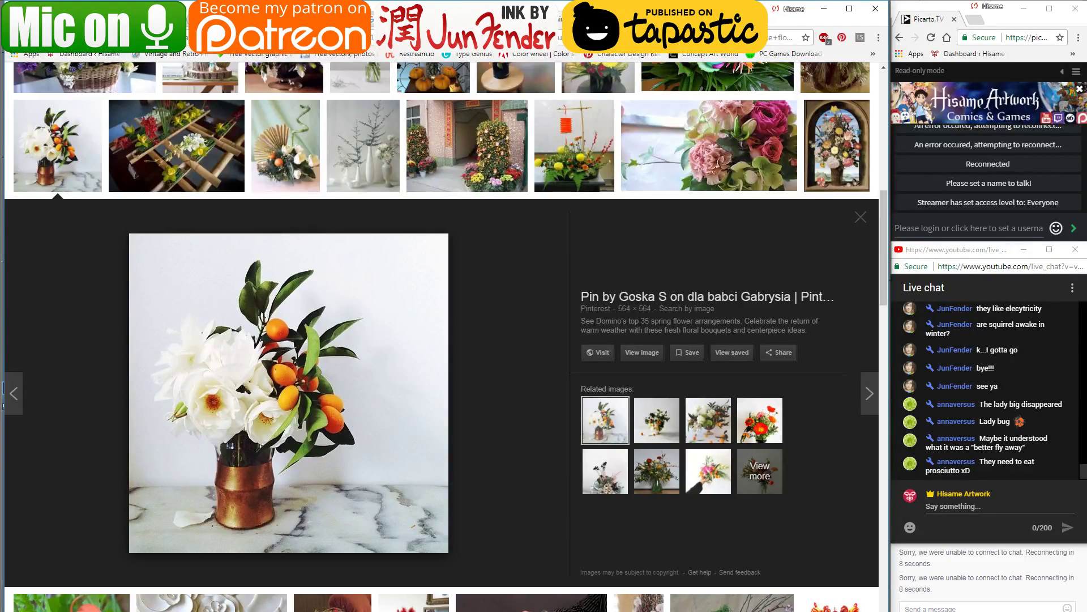
key(ctrl+Tab)
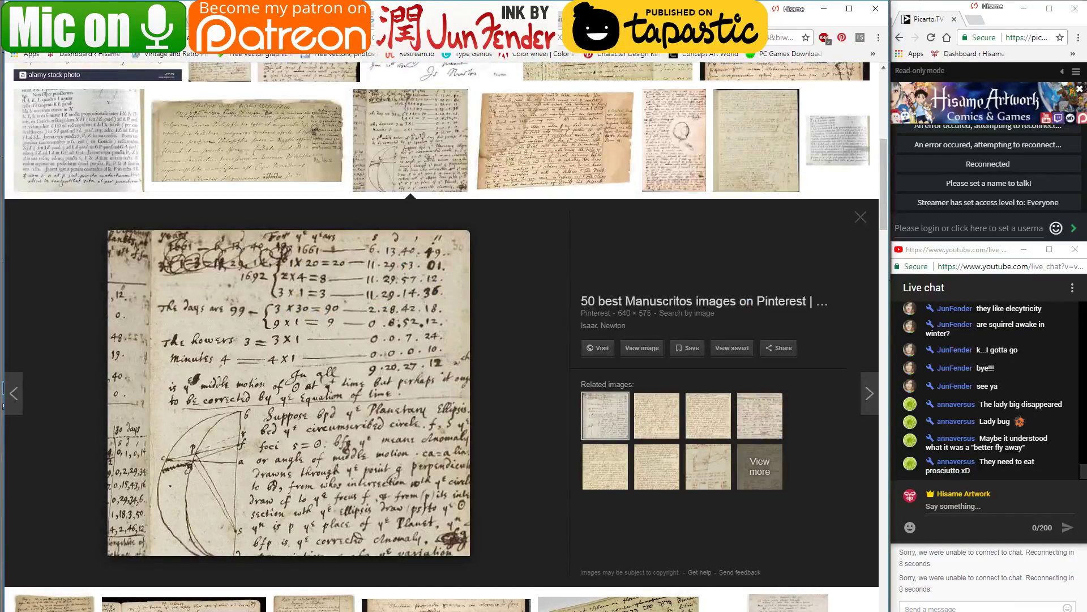
key(ctrl+Tab)
scroll(411, 235, up, 4)
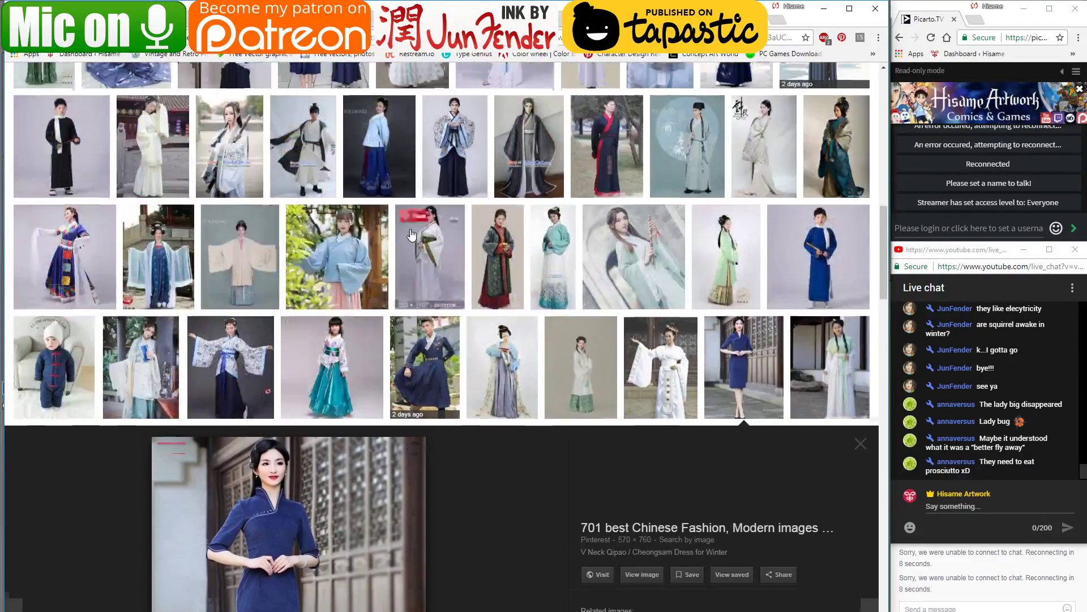
click(491, 235)
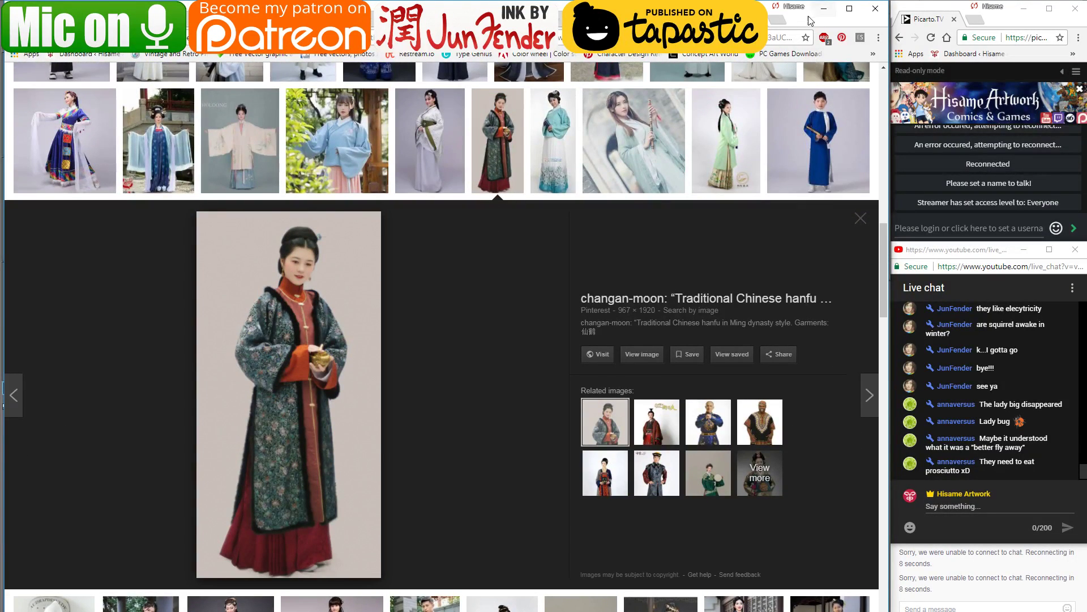
Switch back to the drawing and fill the light-blue figure's jacket with a coral orange
click(824, 9)
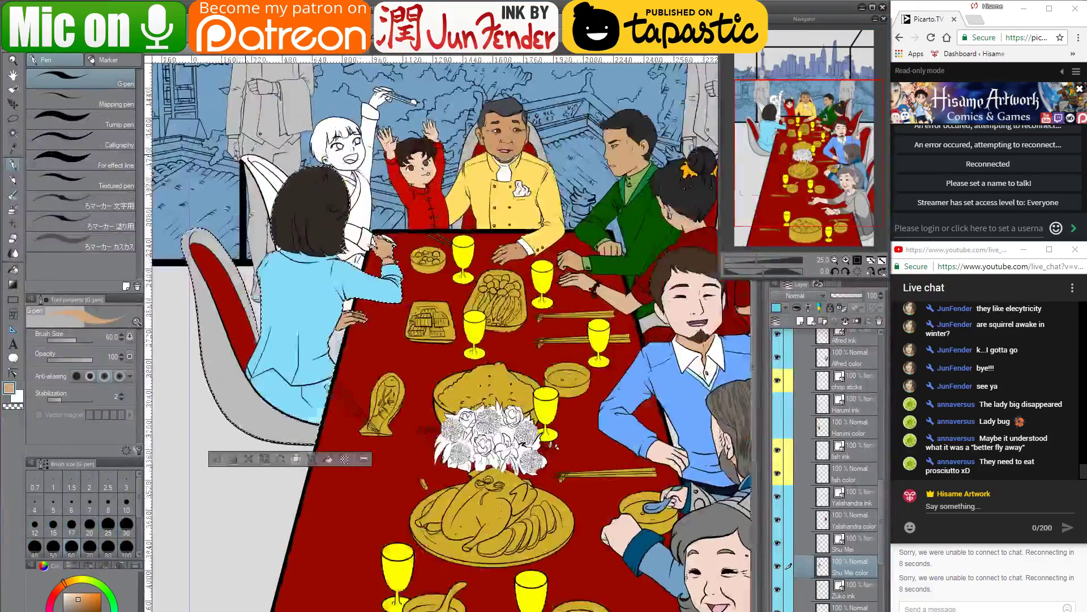
scroll(345, 438, up, 5)
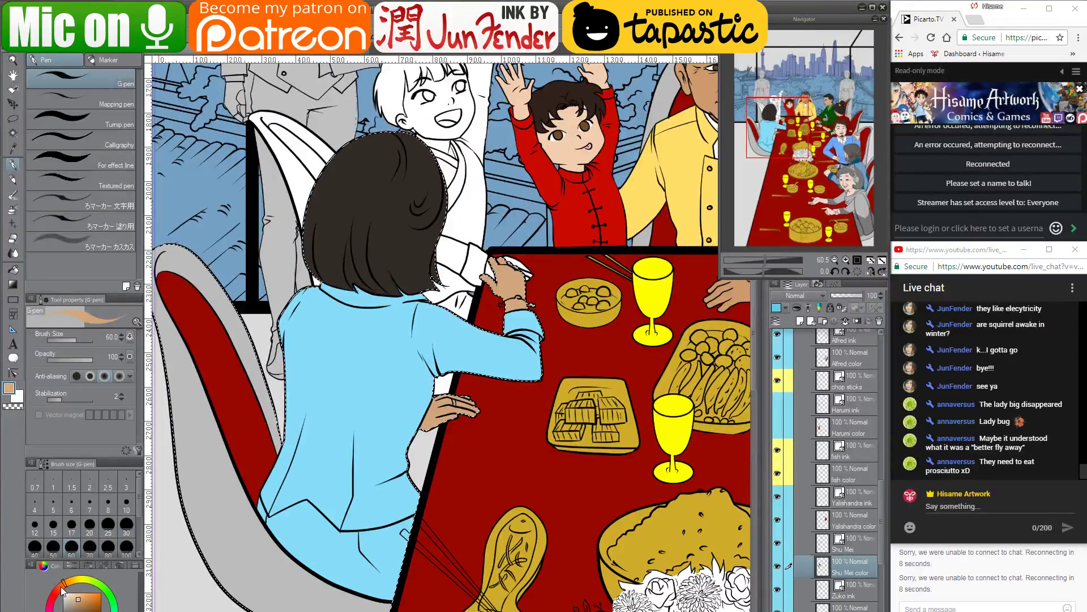
click(90, 593)
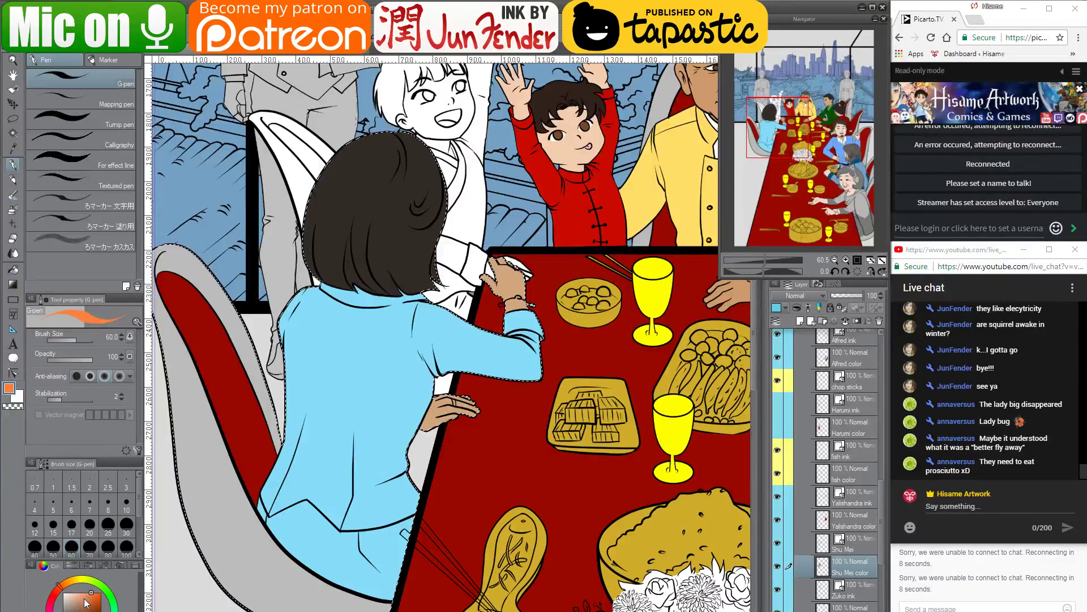
click(85, 596)
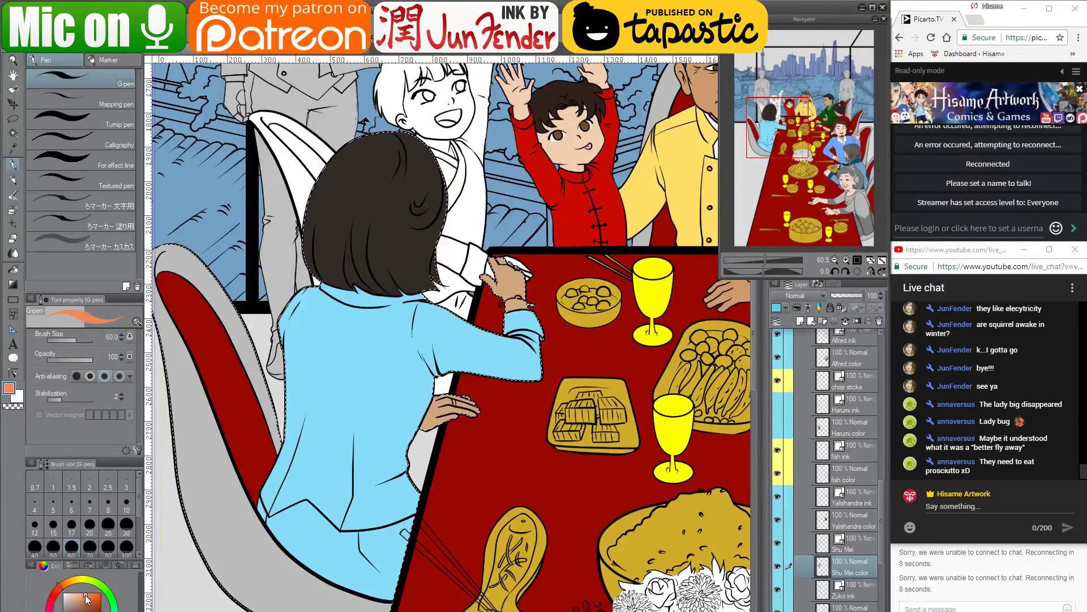
drag(86, 595, 90, 583)
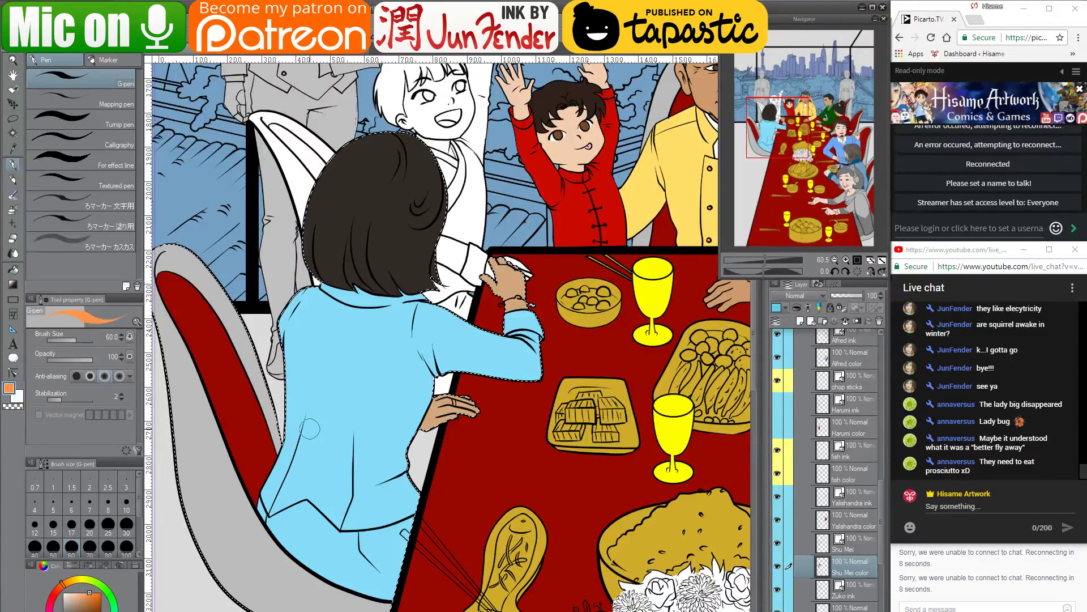
click(14, 270)
click(395, 399)
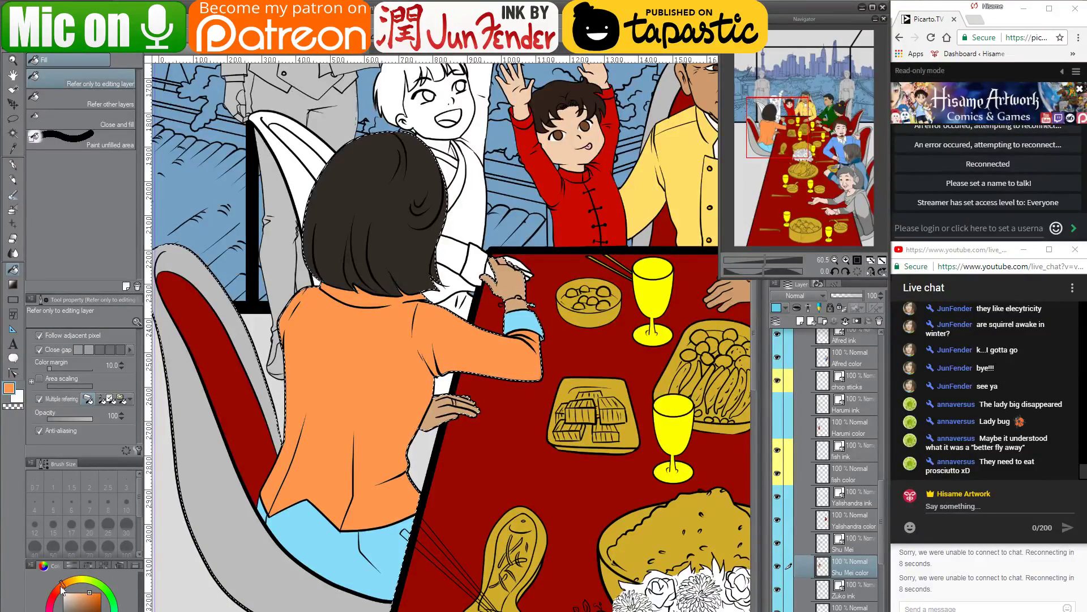
click(336, 445)
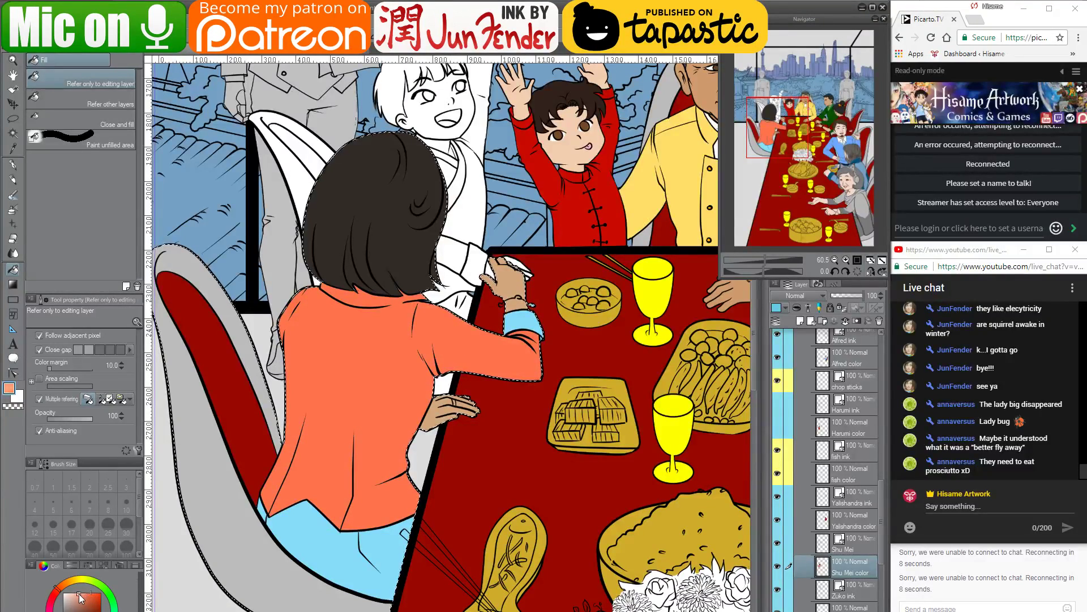
Fill the woman's turned-up cuff with light peach and her skirt with a darker burnt orange
drag(81, 598, 82, 593)
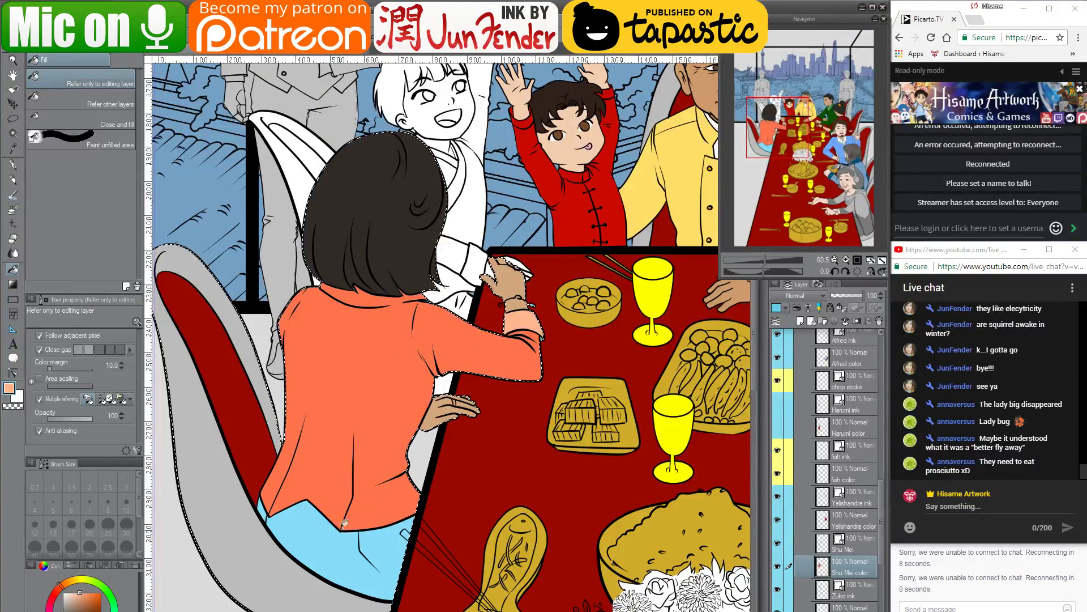
alt+click(336, 472)
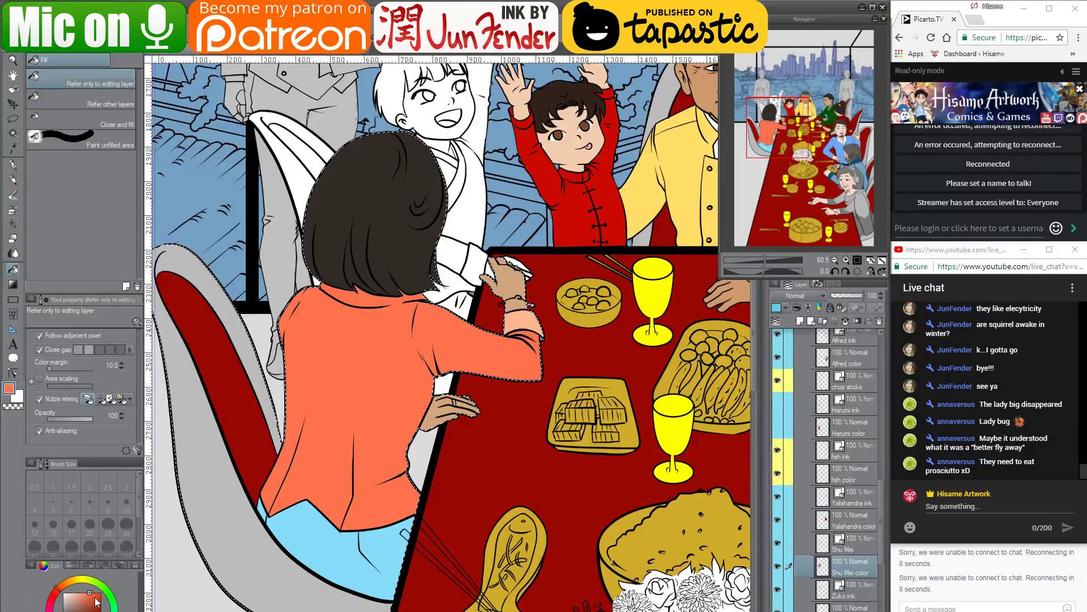
drag(96, 603, 95, 593)
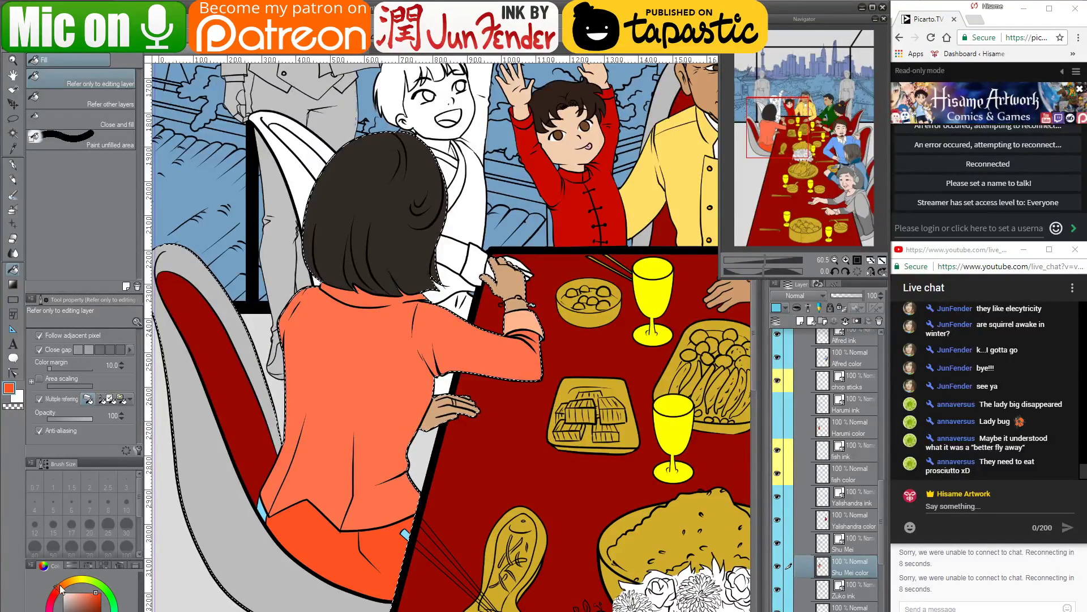
click(93, 599)
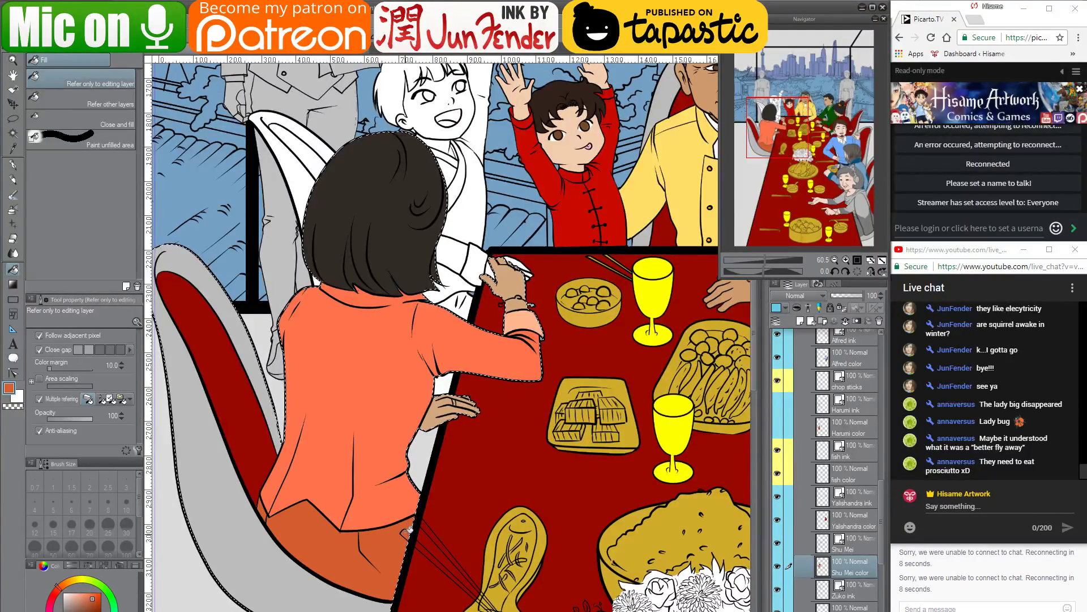
Touch up the edge between the hair tips and the collar with the G-pen at size 15, using sampled dark brown and coral
click(14, 165)
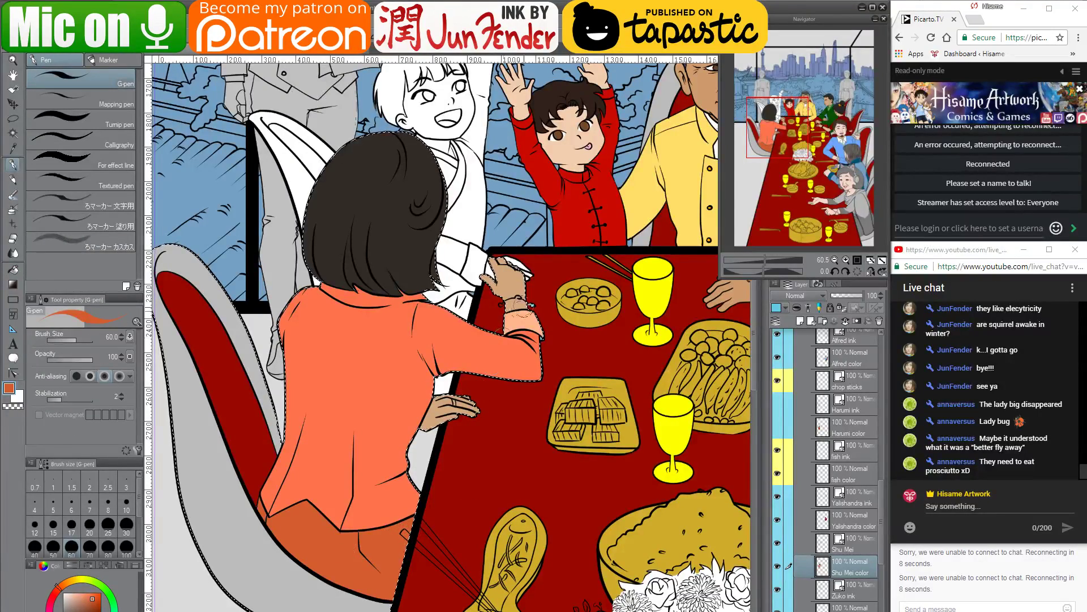
drag(430, 248, 410, 285)
scroll(409, 284, up, 3)
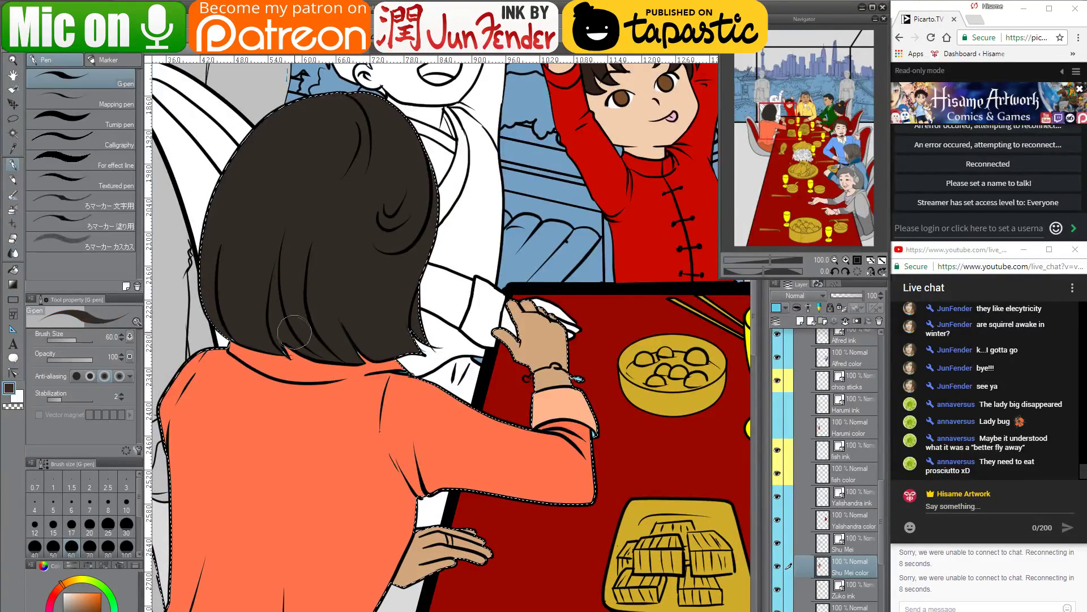
scroll(245, 317, up, 2)
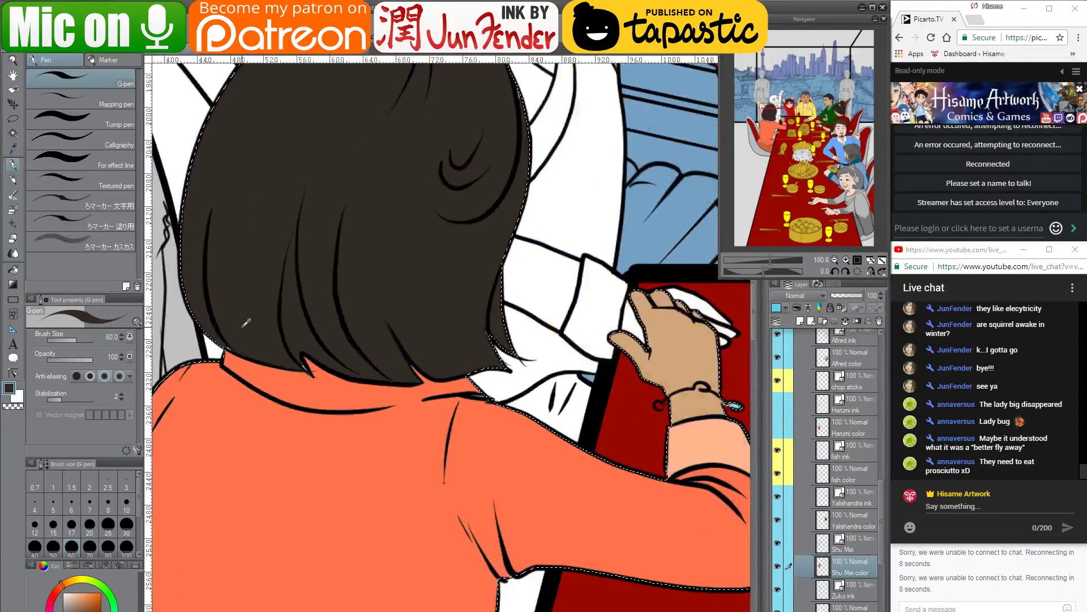
drag(294, 368, 413, 342)
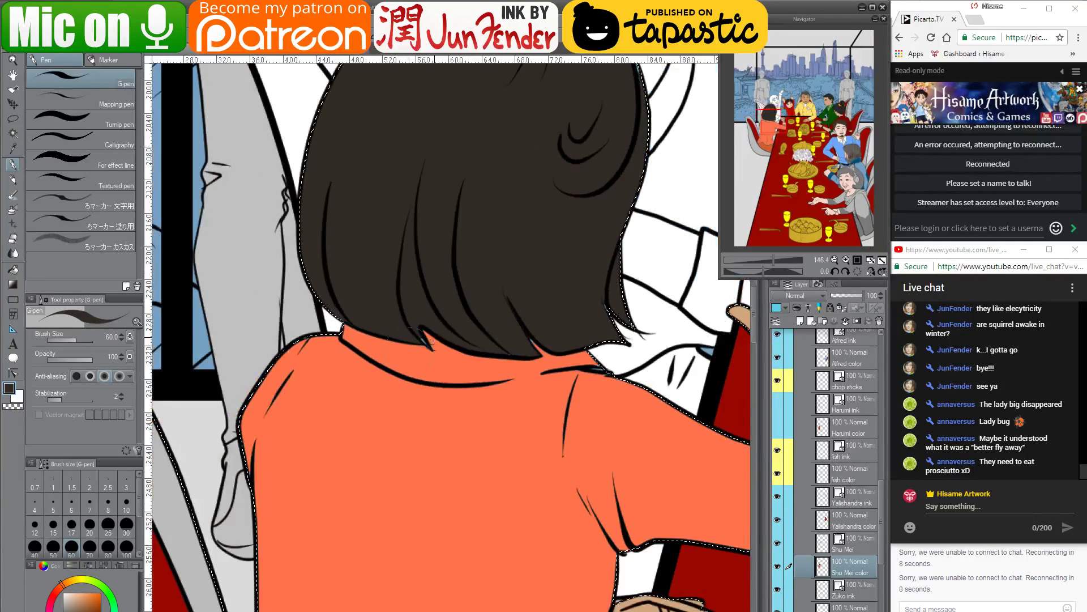
alt+click(413, 347)
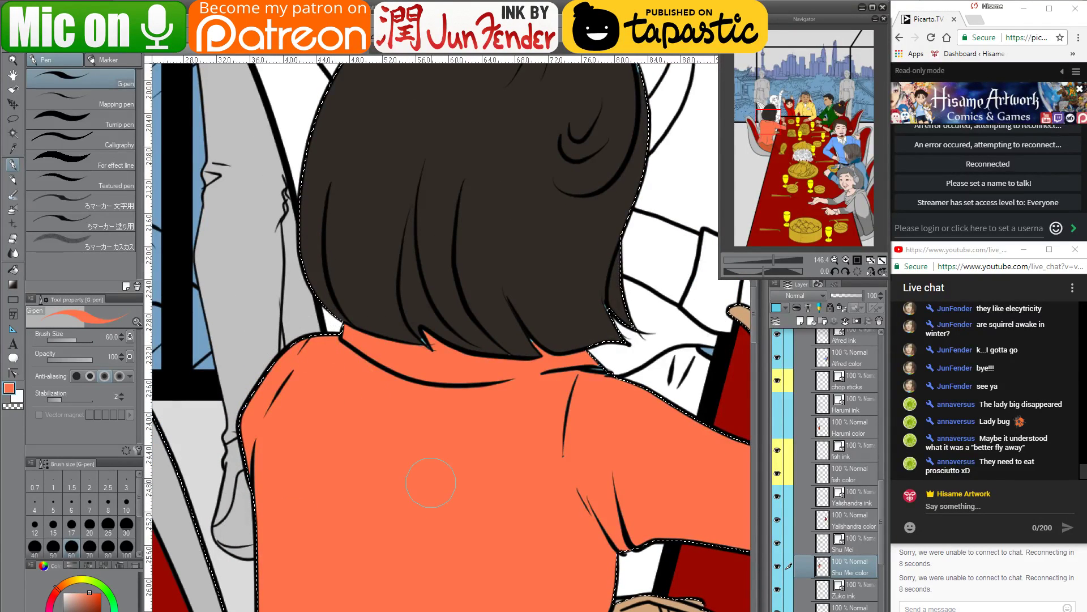
key(bracketleft)
key(bracketleft)
key(bracketleft)
key(bracketleft)
key(bracketleft)
key(bracketleft)
key(bracketleft)
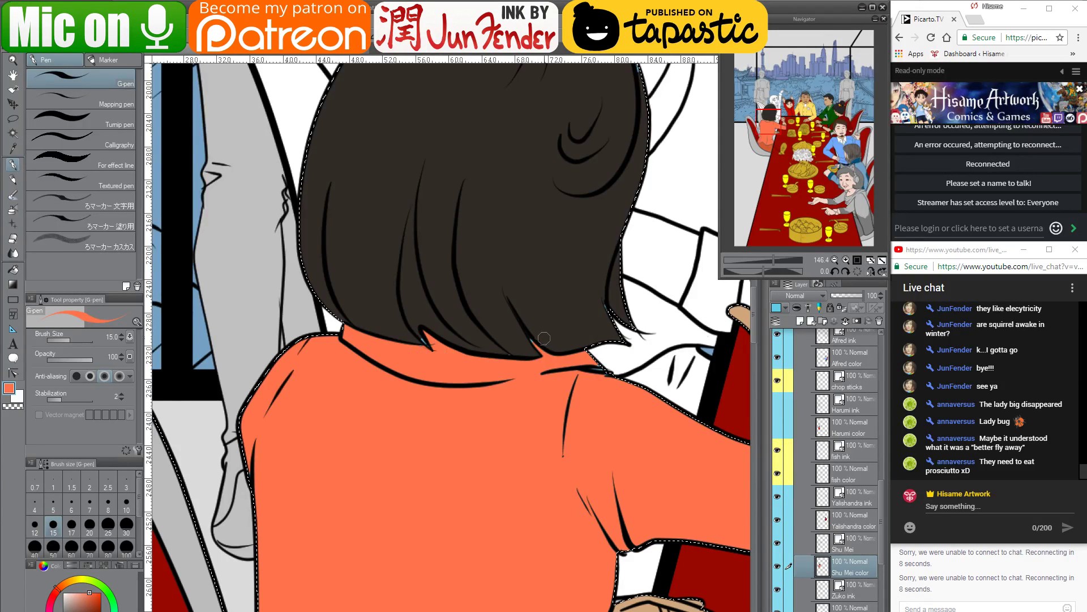
alt+click(521, 337)
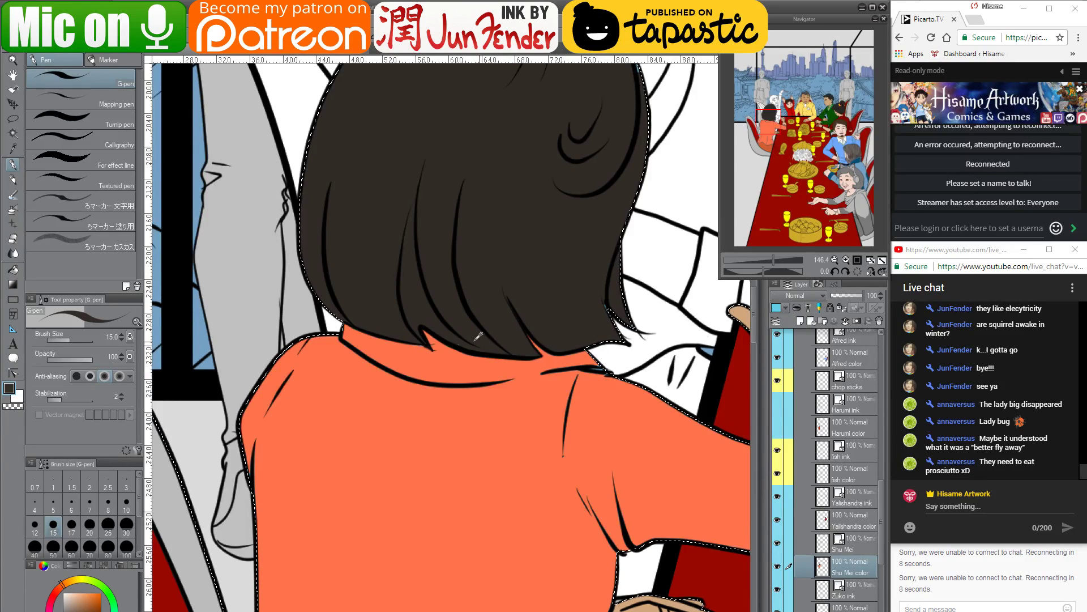
alt+click(419, 346)
drag(591, 388, 476, 357)
Go over the coral jacket's shoulder and raised sleeve with the G-pen at brush size 60
key(bracketright)
key(bracketright)
key(bracketright)
key(bracketright)
key(bracketright)
key(bracketright)
key(bracketright)
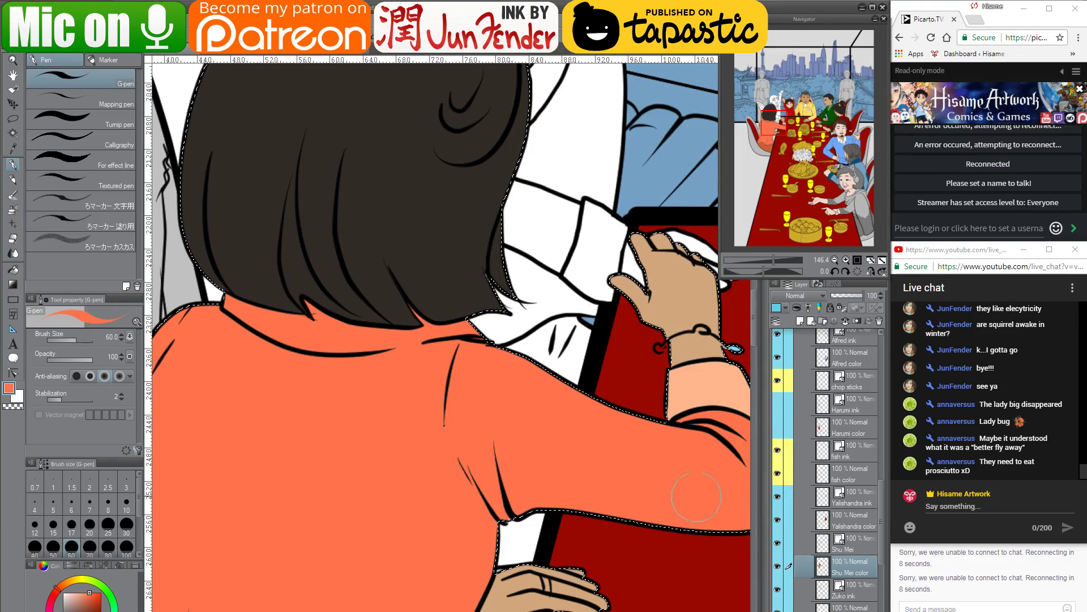
drag(696, 497, 563, 436)
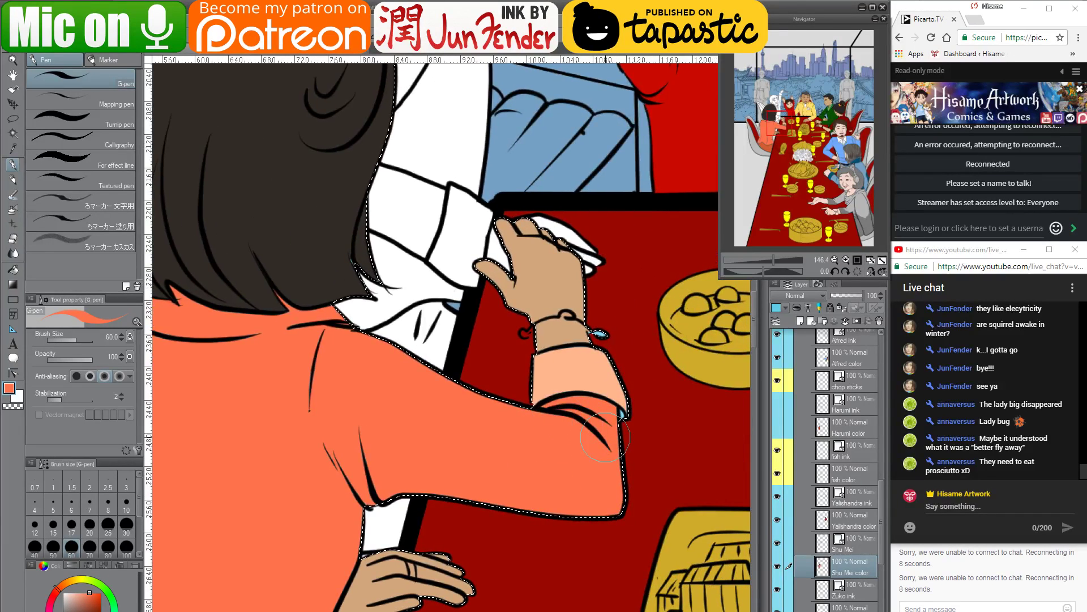
drag(453, 600, 496, 401)
Paint the sliver inside the cuff burnt orange and the ring on the resting hand golden orange with the G-pen at size 17
click(92, 599)
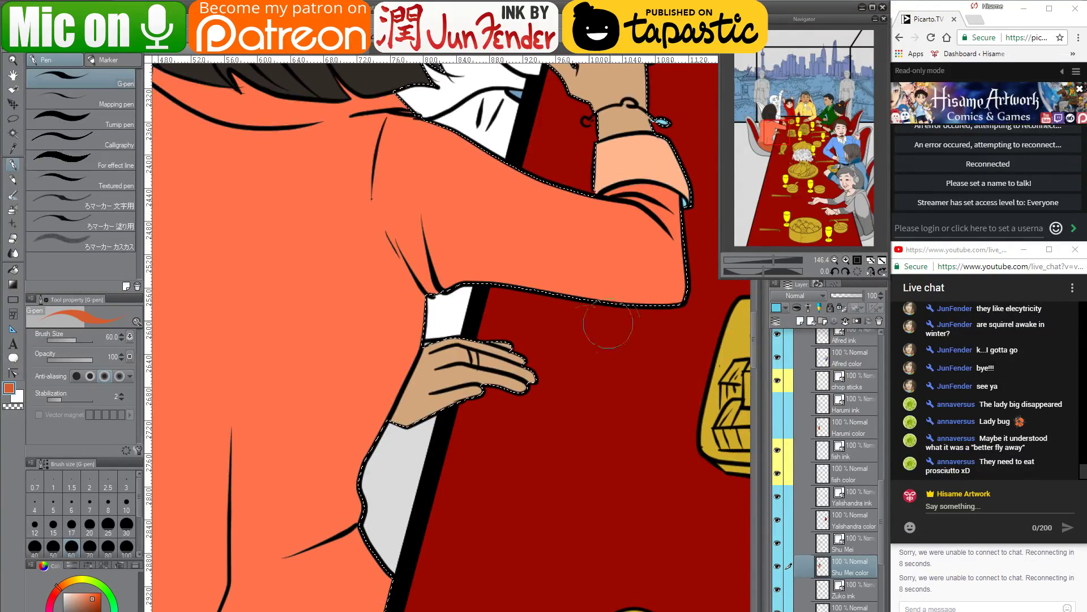
key(bracketleft)
key(bracketleft)
key(bracketleft)
key(bracketleft)
key(bracketleft)
key(bracketleft)
mouse_move(634, 246)
mouse_down()
mouse_move(596, 453)
mouse_move(567, 425)
mouse_up()
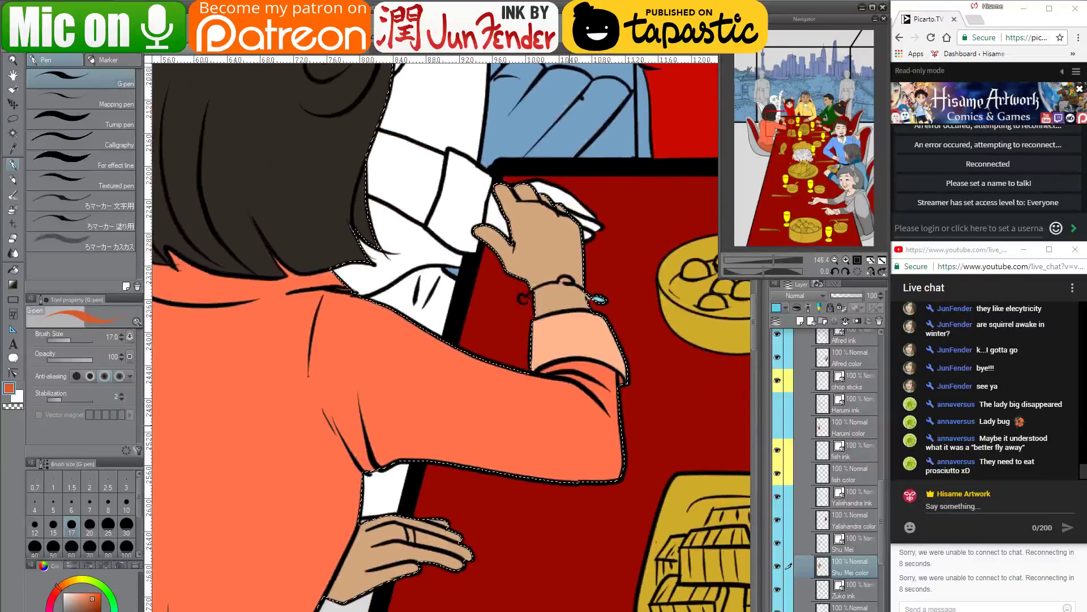
click(72, 585)
click(101, 593)
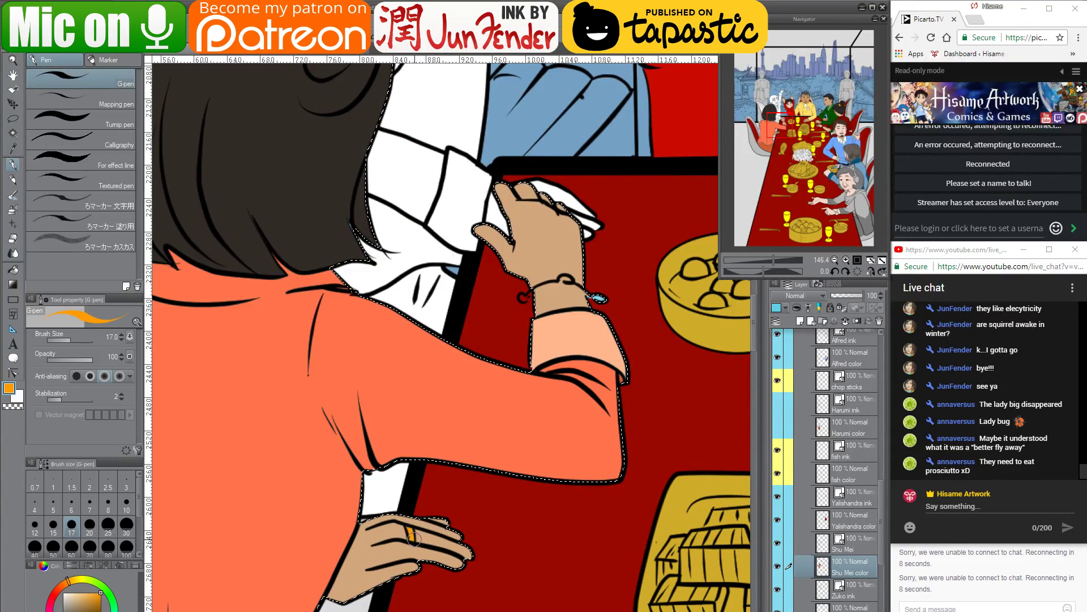
Sample the dark brown hair colour and touch up the woman's hair with the G-pen at sizes 40 and 80
drag(333, 147, 426, 427)
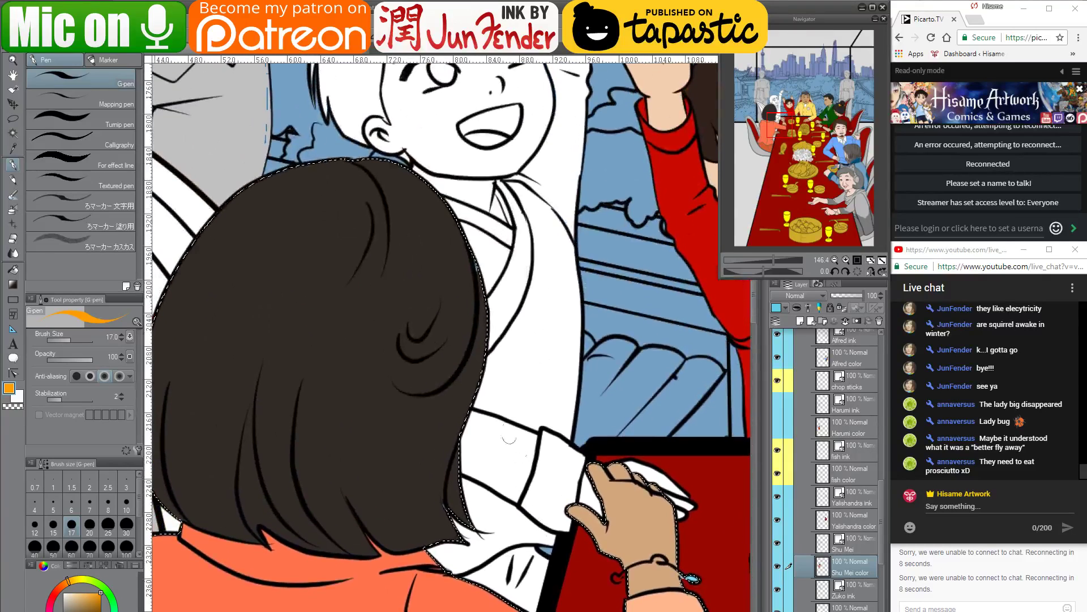
alt+click(426, 427)
key(bracketright)
key(bracketright)
key(bracketright)
key(bracketright)
key(bracketright)
key(bracketright)
key(bracketright)
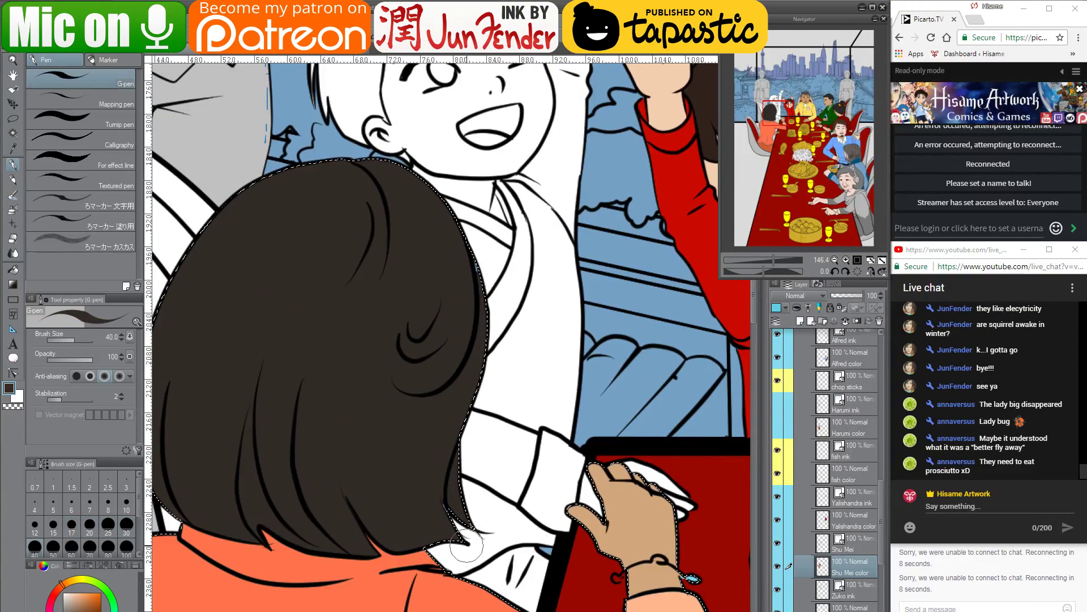
key(bracketright)
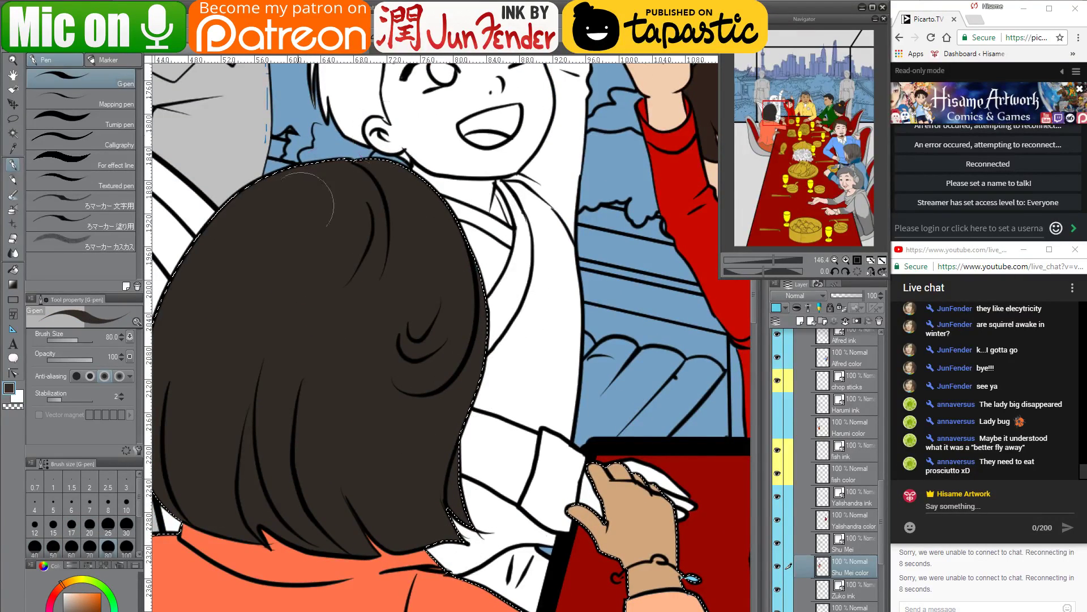
drag(368, 273, 475, 240)
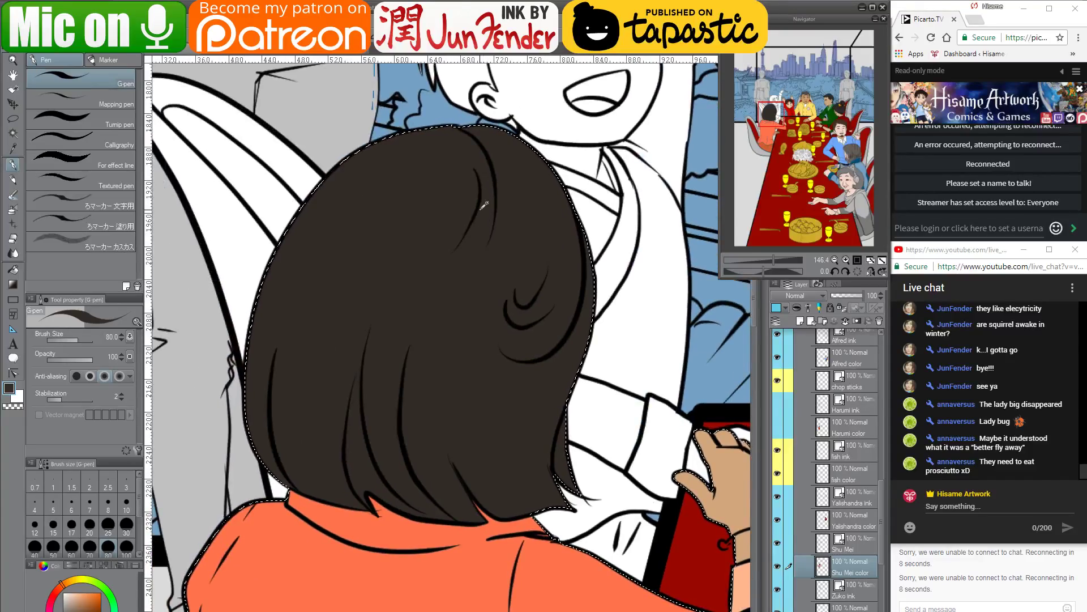
Sample the jacket's coral and touch up its back and sleeve with the G-pen at size 80
scroll(484, 205, down, 5)
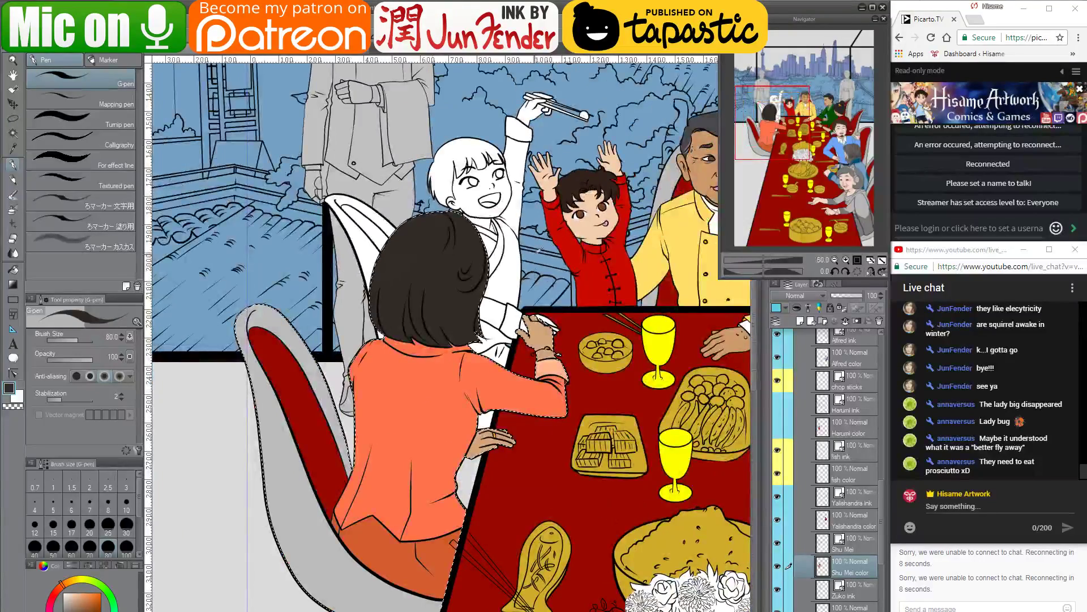
scroll(493, 363, up, 5)
alt+click(441, 368)
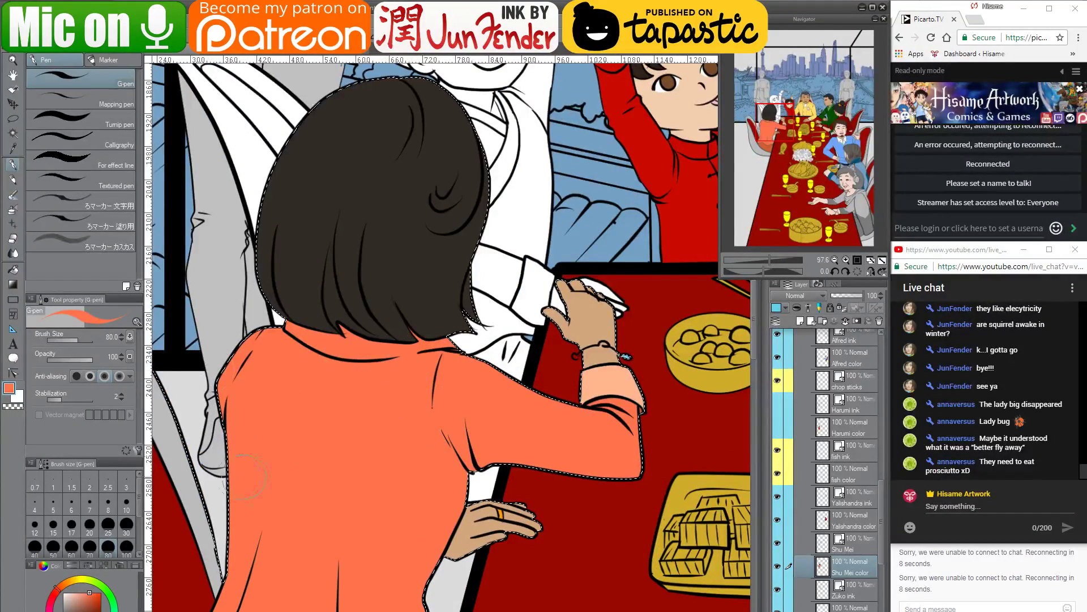
scroll(345, 452, down, 2)
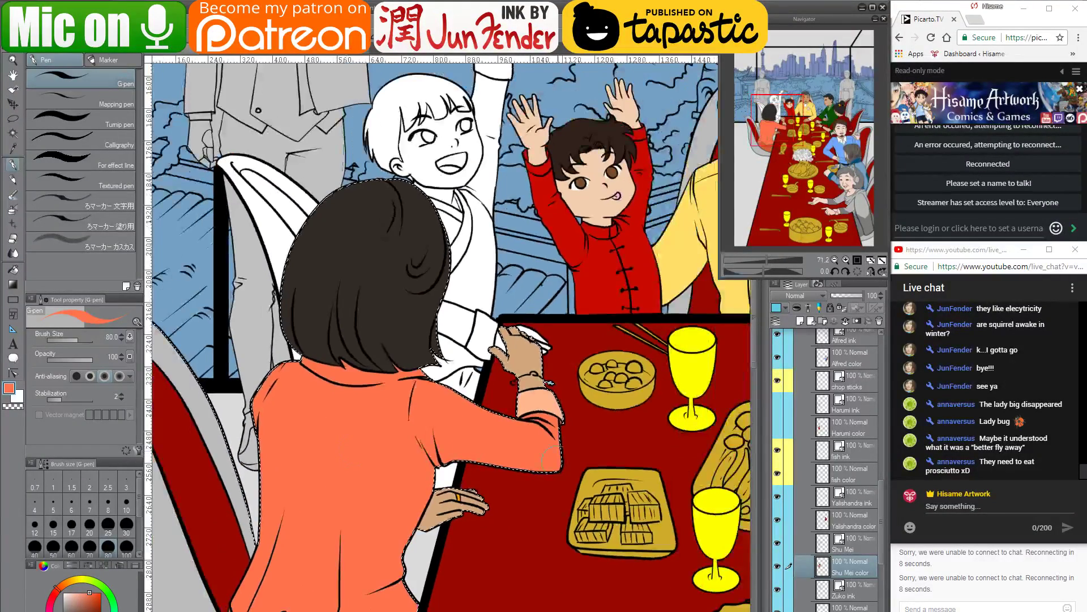
drag(582, 485, 530, 512)
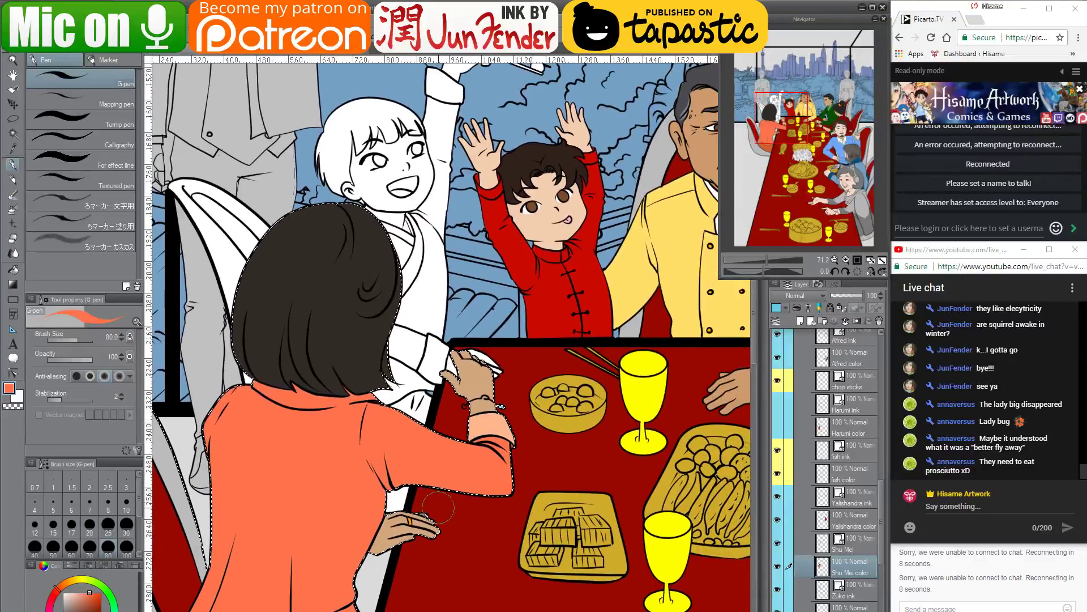
Sample the ring's golden orange and paint the charm hanging from the bracelet with the G-pen at size 50
scroll(425, 515, up, 2)
scroll(527, 369, up, 2)
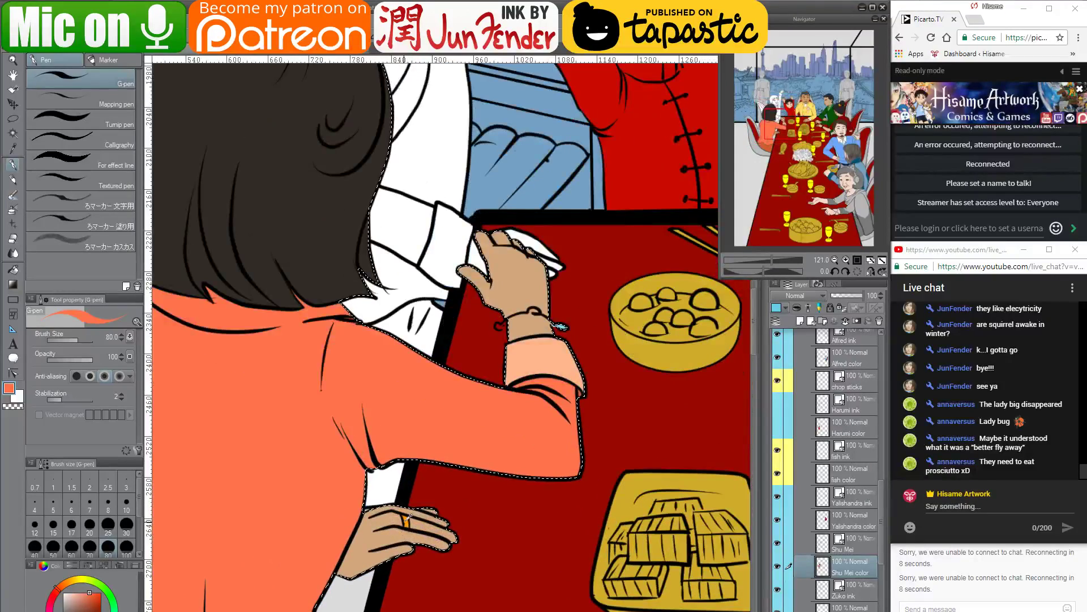
alt+click(559, 326)
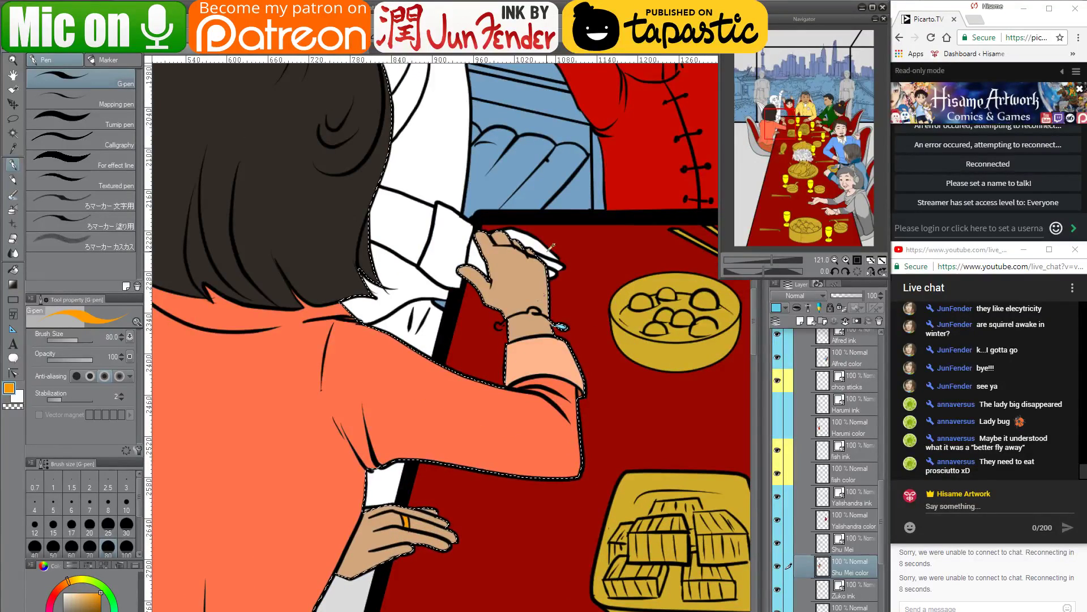
scroll(547, 285, up, 4)
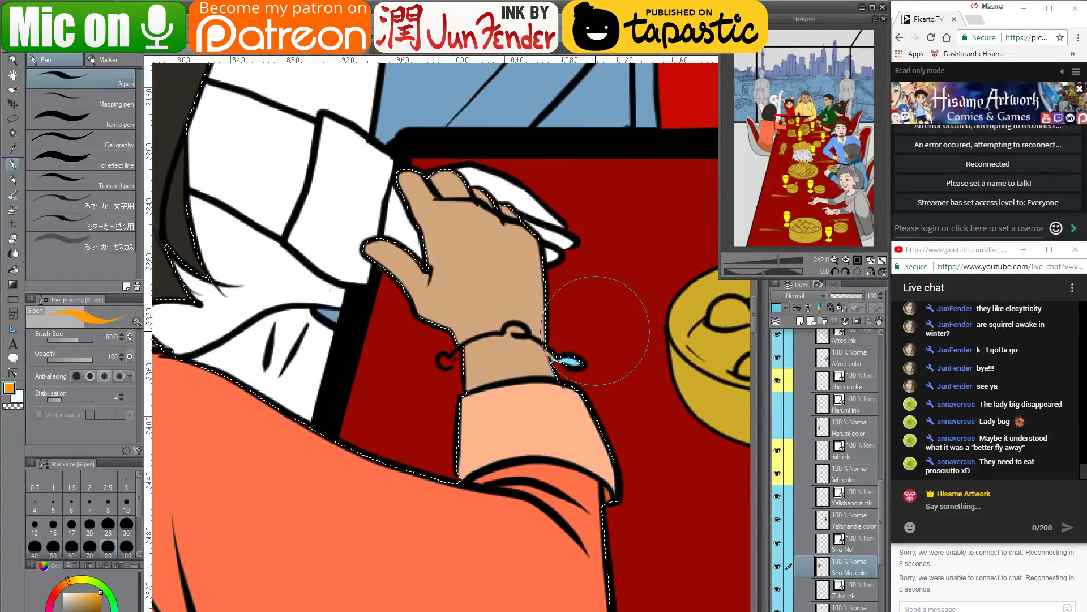
key(bracketleft)
key(bracketleft)
key(bracketleft)
click(584, 346)
Sample the skin tone from the wrist and set the G-pen to size 40 for touching up around the bracelet
alt+click(554, 414)
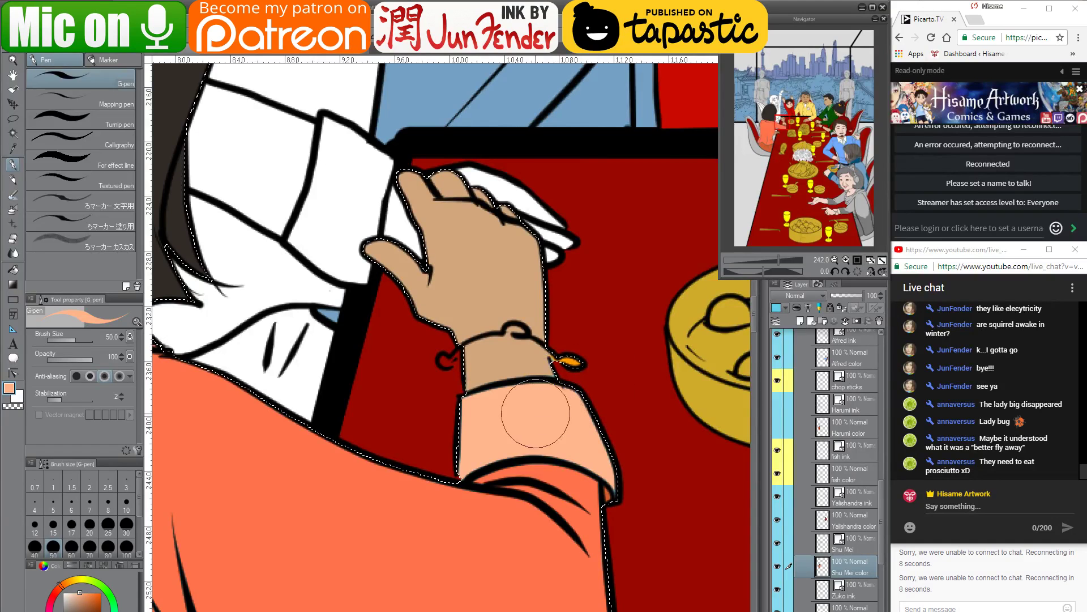
alt+click(513, 373)
key(bracketleft)
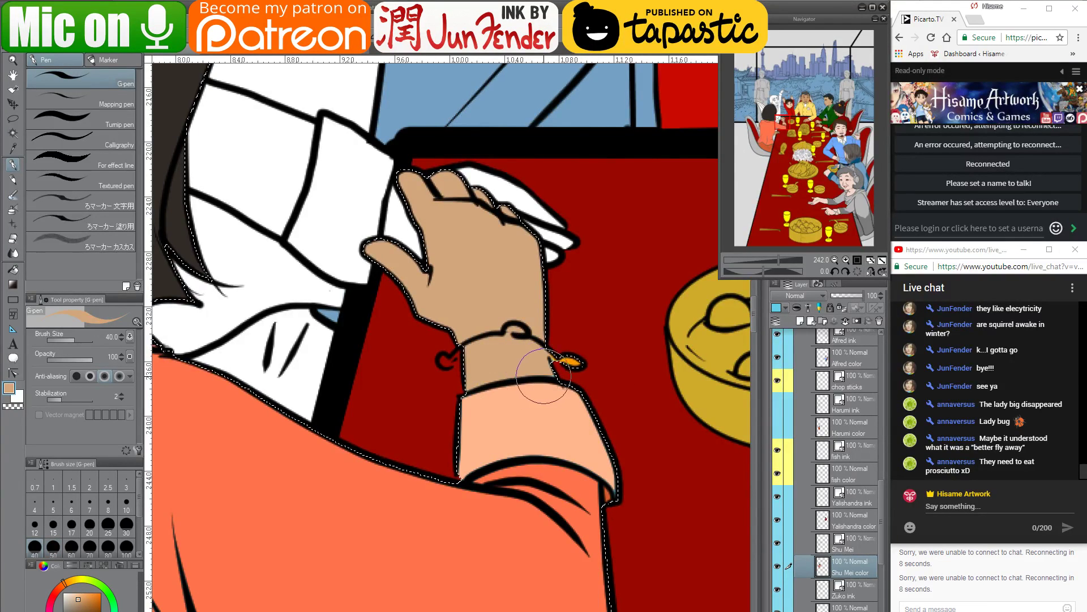
Set the G-pen to size 12, sample the bracelet's orange and paint the tip of the charm beside the wrist
key(bracketleft)
key(bracketleft)
key(bracketleft)
key(bracketleft)
key(bracketleft)
key(bracketleft)
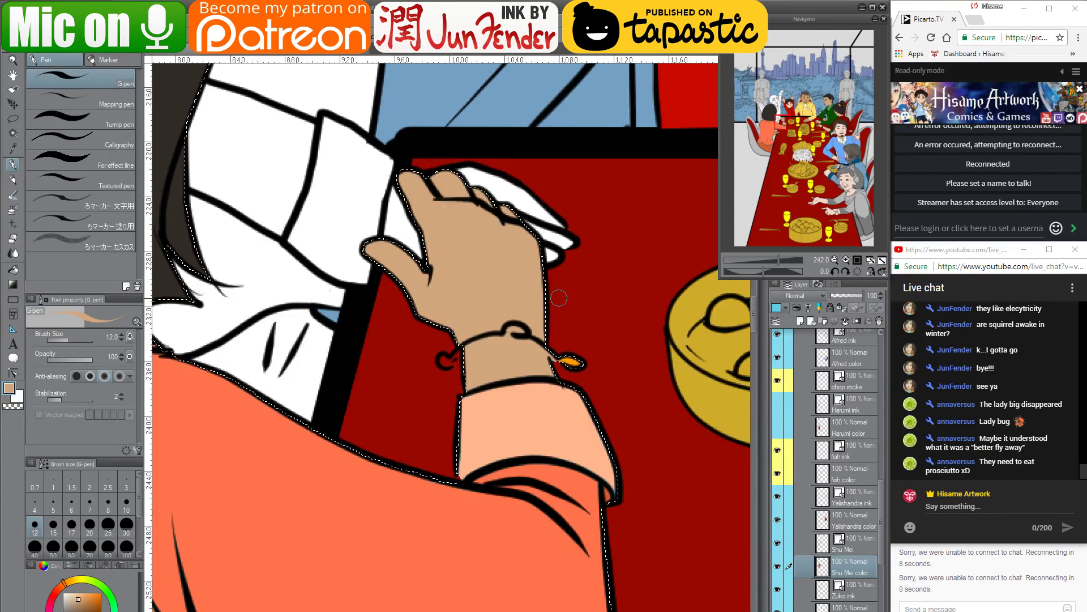
scroll(547, 345, up, 2)
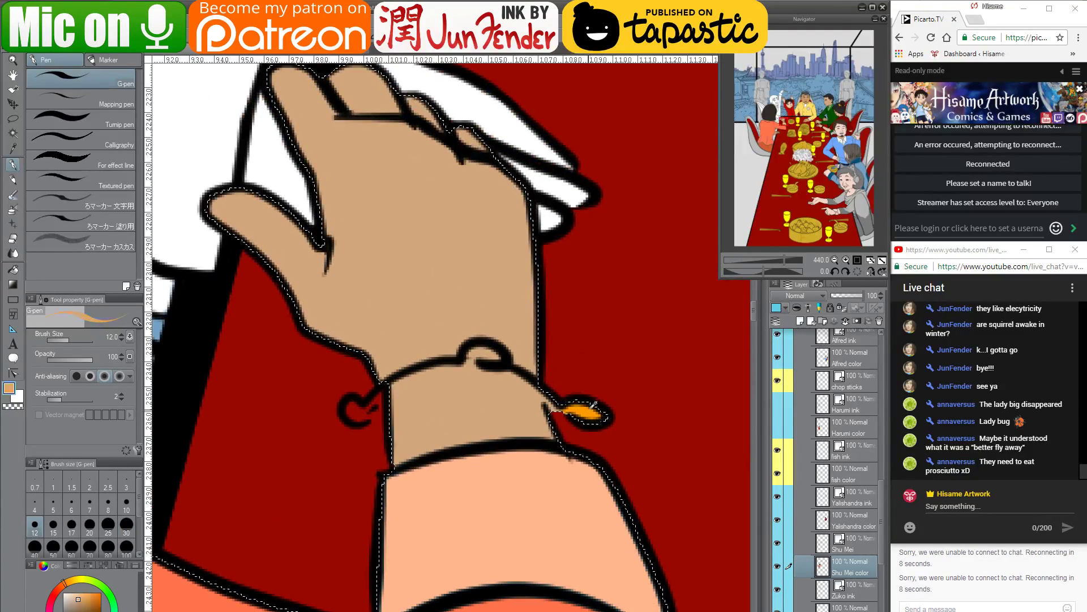
alt+click(587, 412)
drag(552, 400, 568, 403)
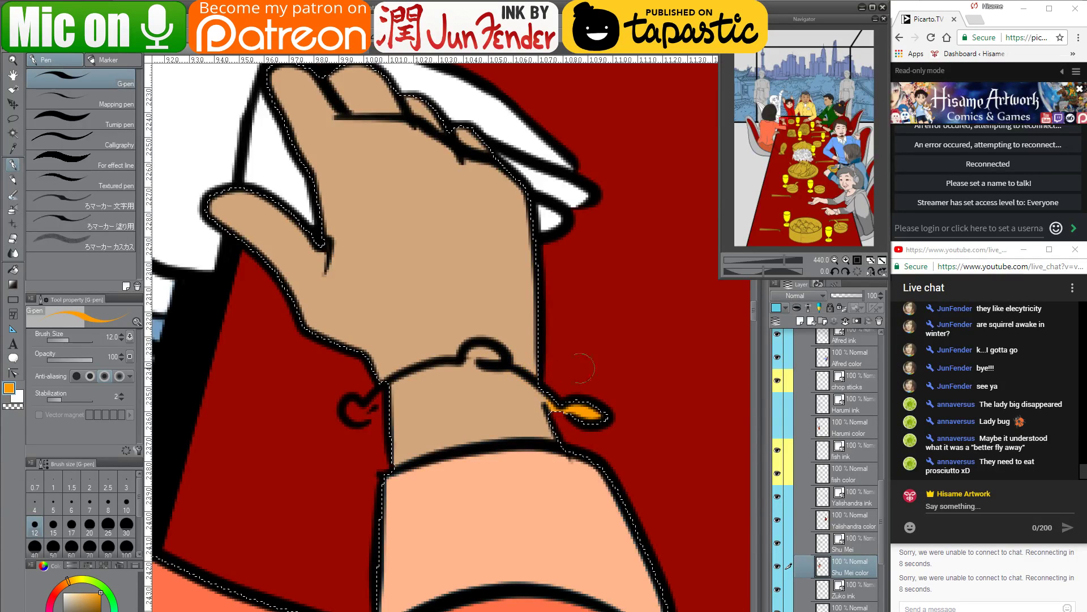
Paint the rest of the bracelet orange with a size 7 brush, clearing the selection to reach its other end
click(90, 502)
drag(511, 365, 557, 403)
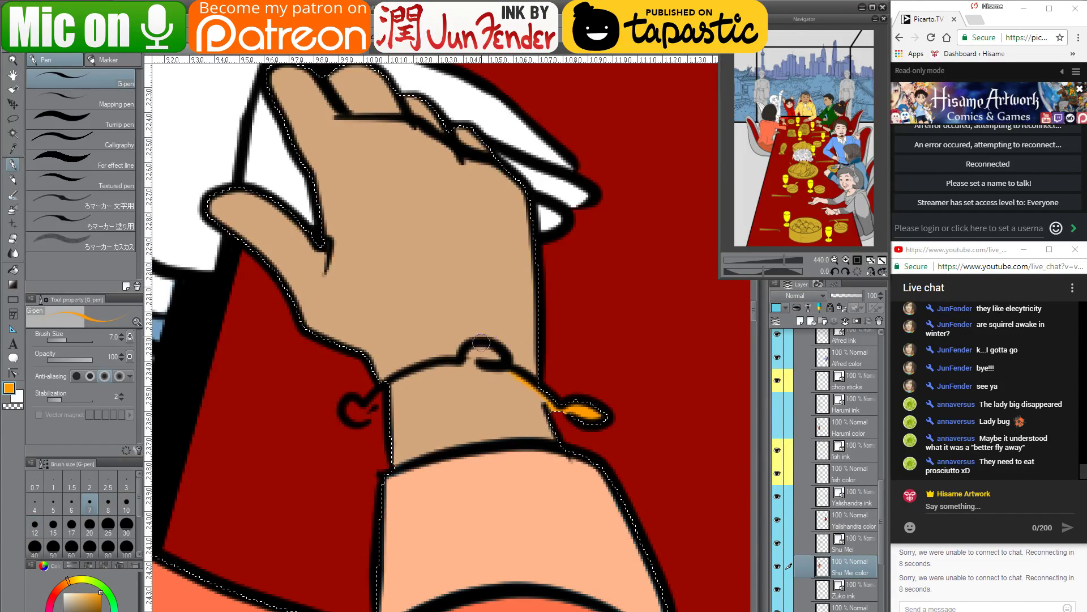
drag(470, 352, 479, 359)
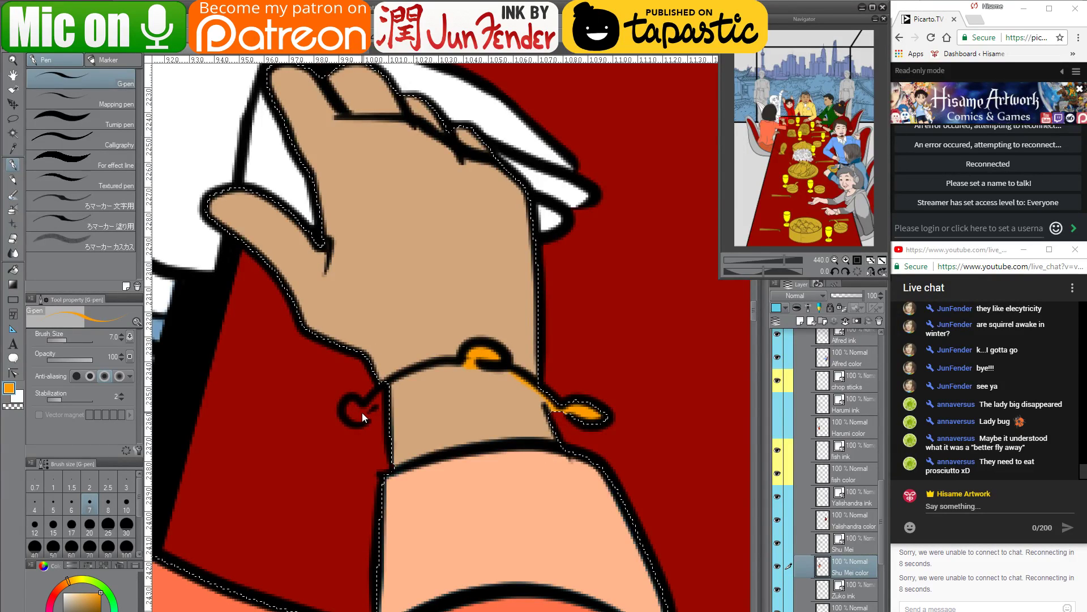
key(ctrl+d)
mouse_move(362, 412)
mouse_down()
mouse_move(359, 402)
mouse_move(421, 373)
mouse_up()
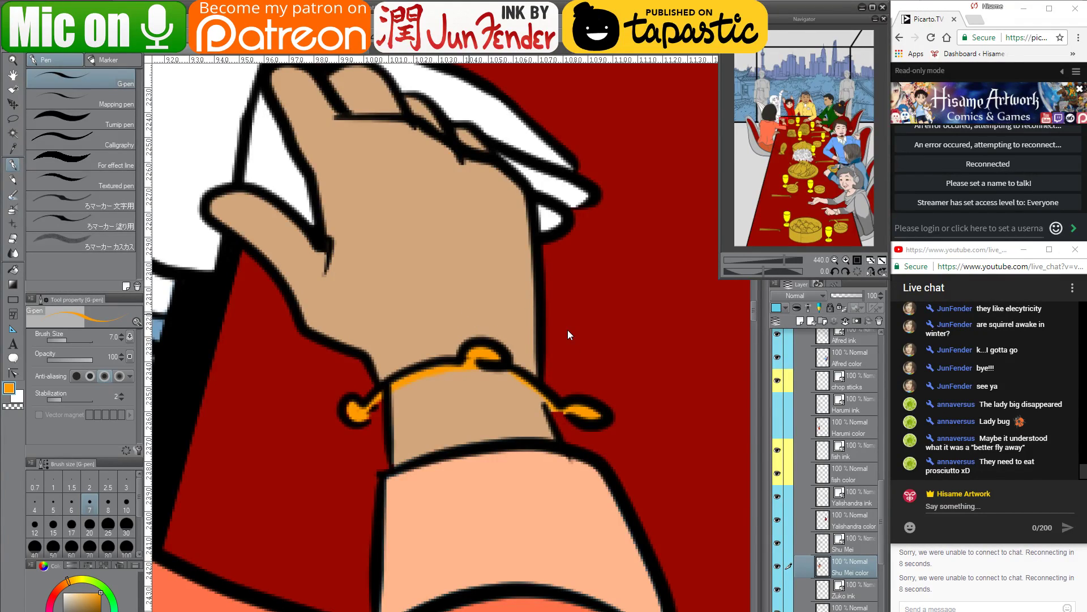
Hide the Shu Mei and Shu Mei color layers
scroll(568, 330, down, 6)
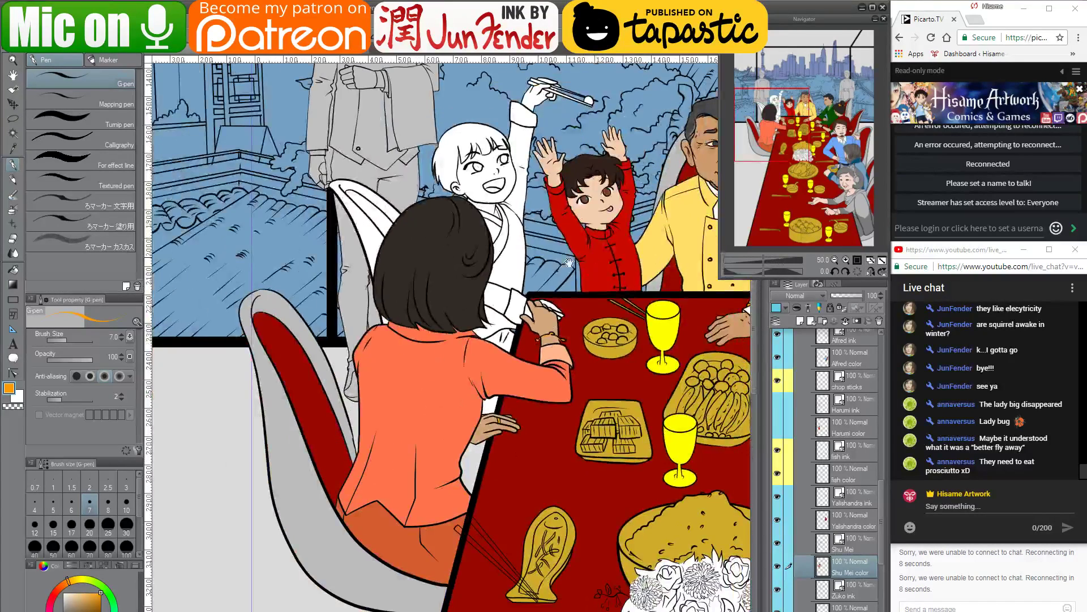
drag(568, 262, 450, 287)
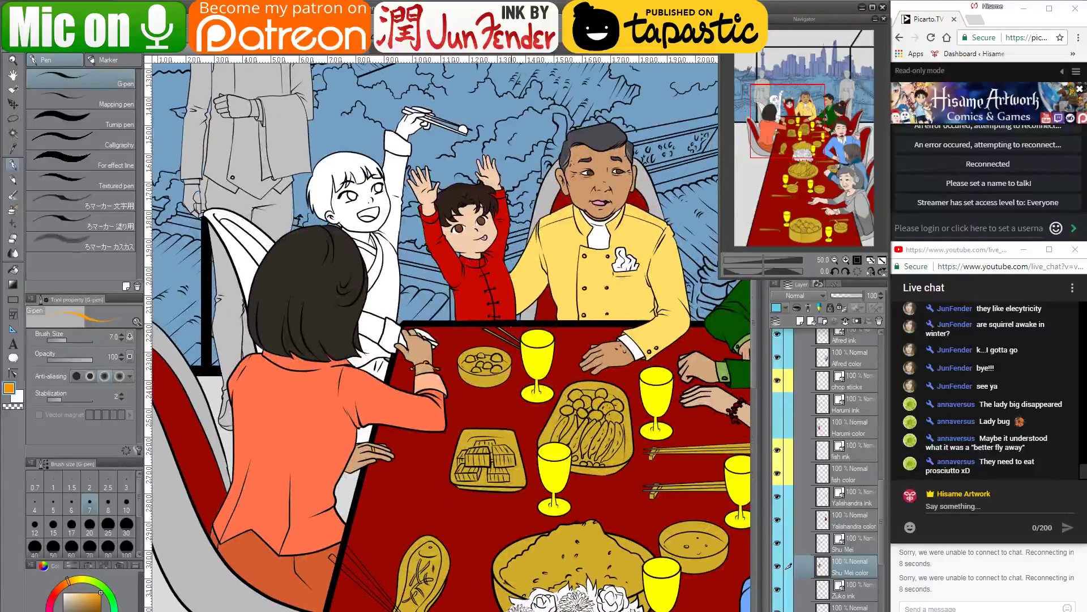
scroll(521, 334, down, 2)
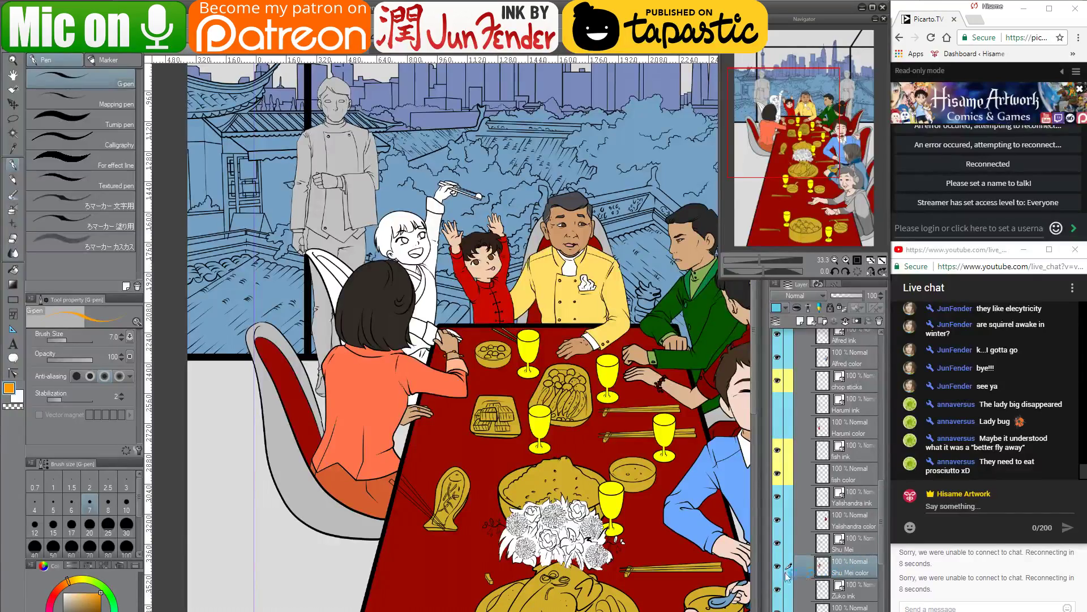
drag(779, 565, 777, 544)
drag(542, 421, 532, 426)
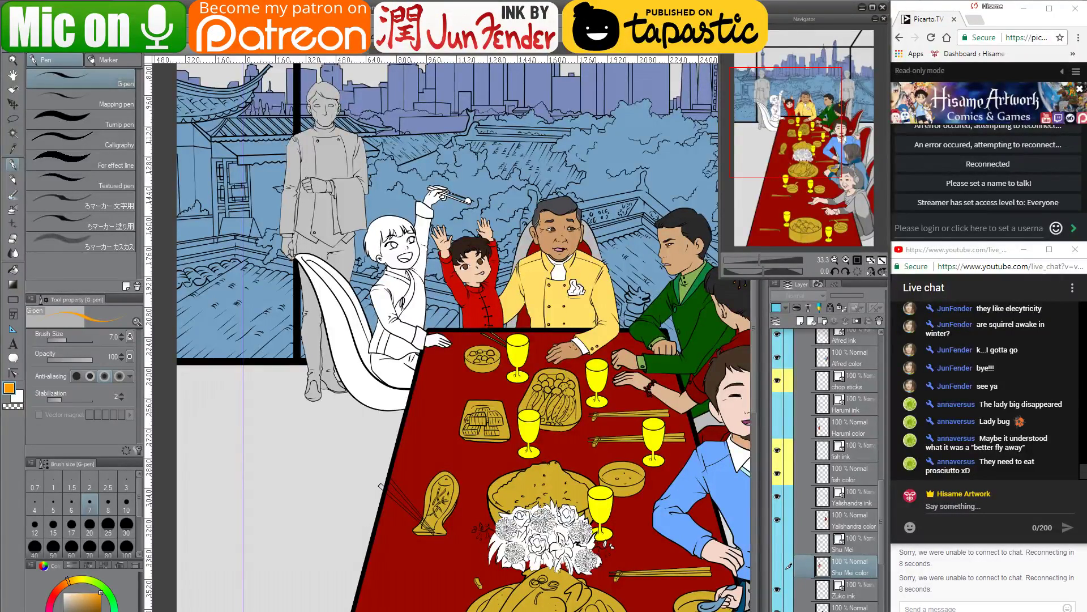
Load the selection from the layer below Zuko ink and fill the white chair with dark red and a grey frame
click(790, 609)
ctrl+click(822, 608)
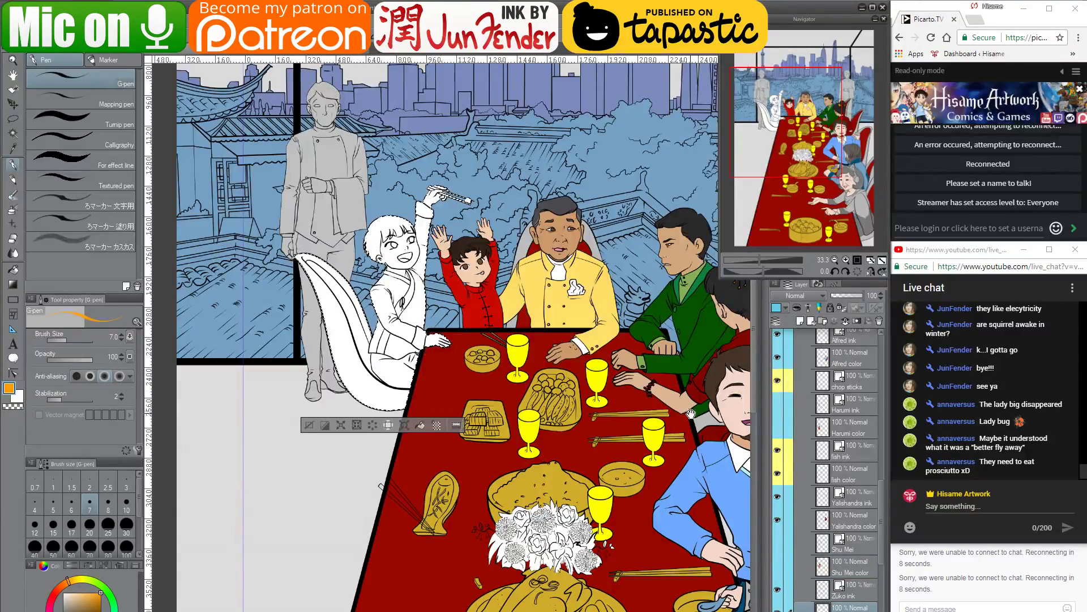
drag(692, 413, 608, 405)
key(g)
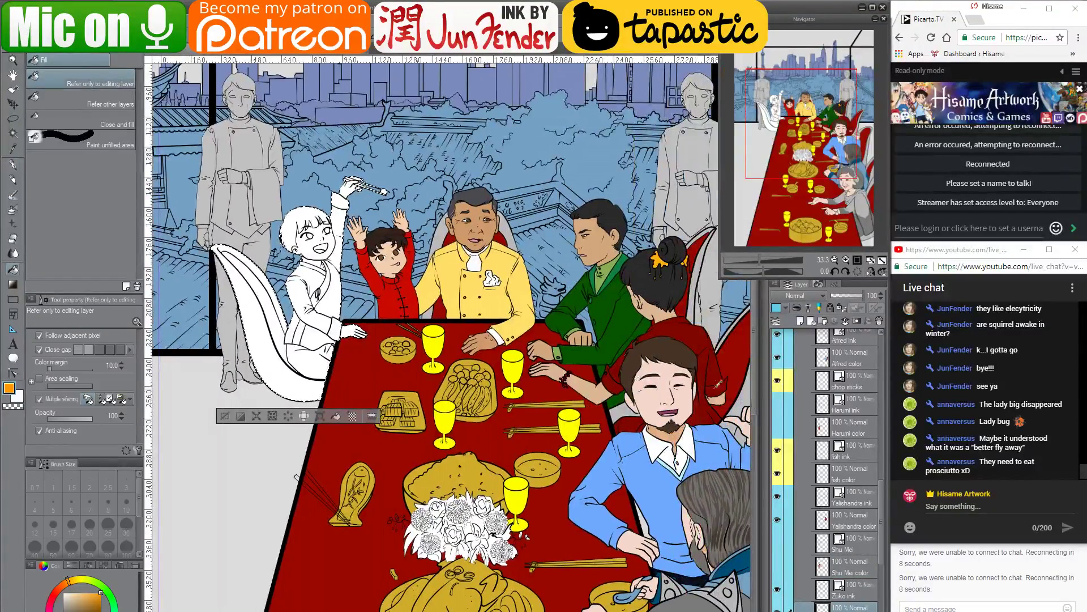
click(275, 365)
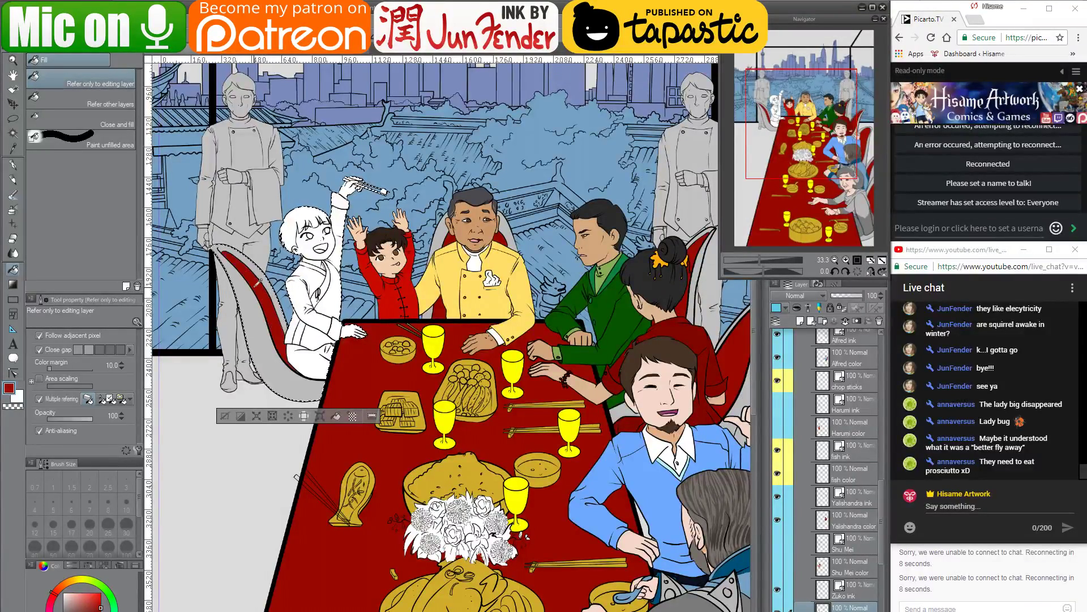
Fill the white-haired child's trousers with the dark brown sampled from the neighbouring boy's hair
scroll(294, 221, up, 5)
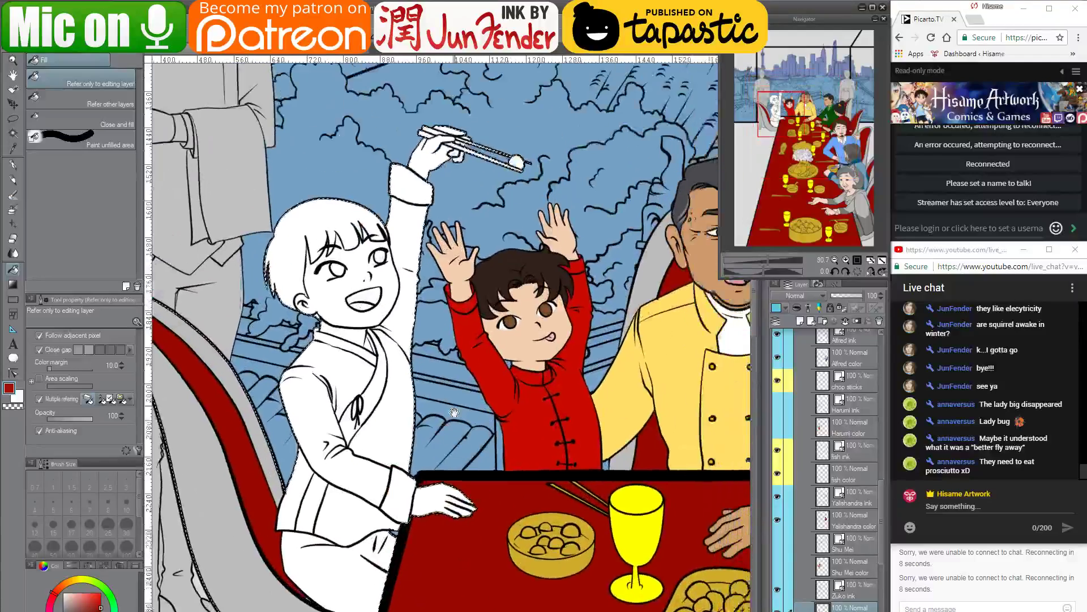
drag(453, 412, 474, 385)
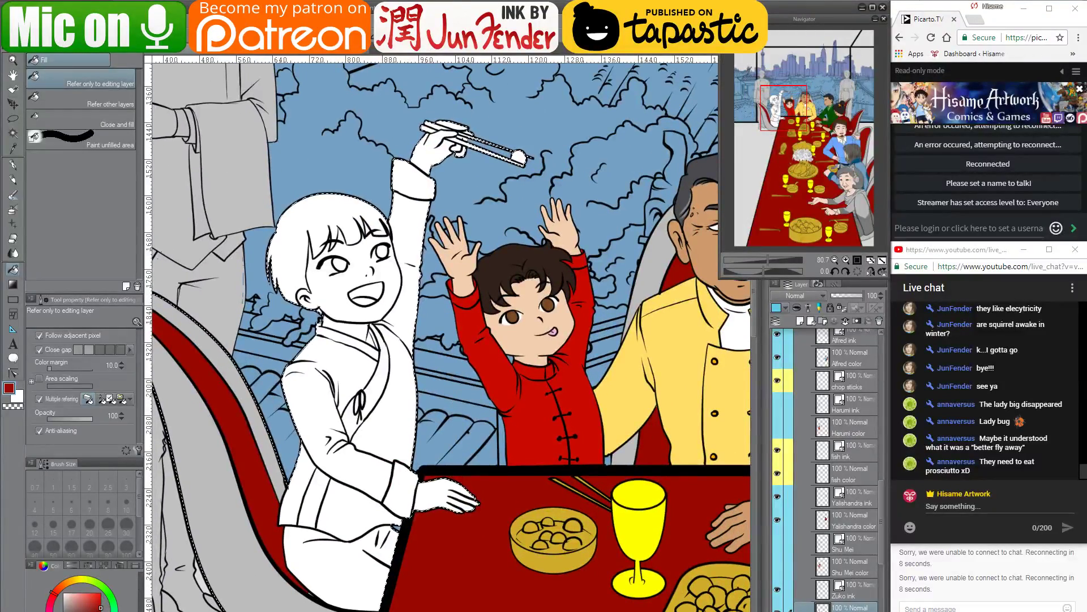
alt+click(507, 262)
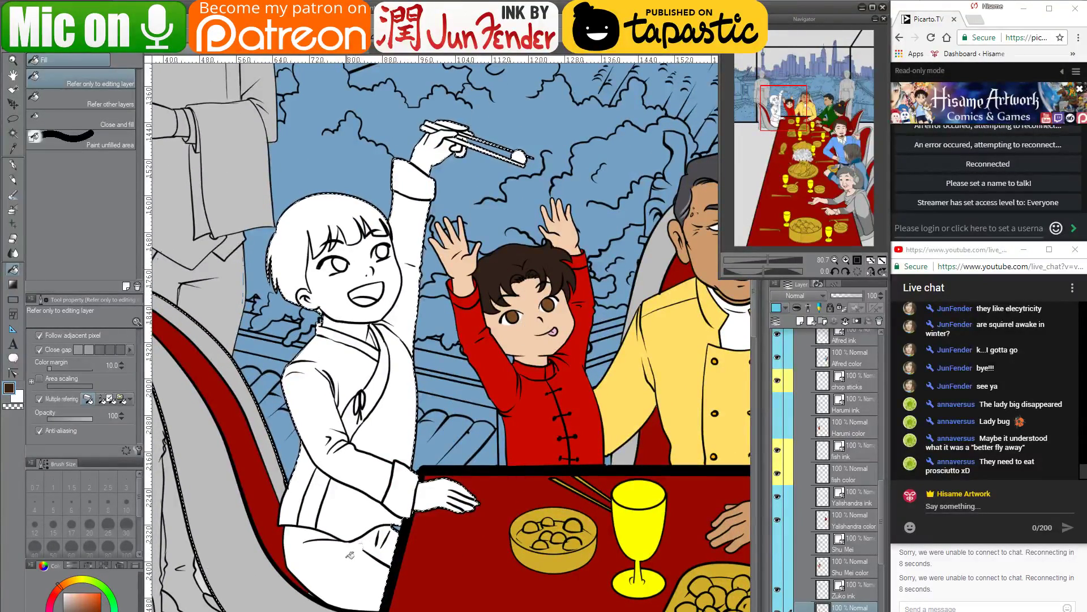
click(346, 560)
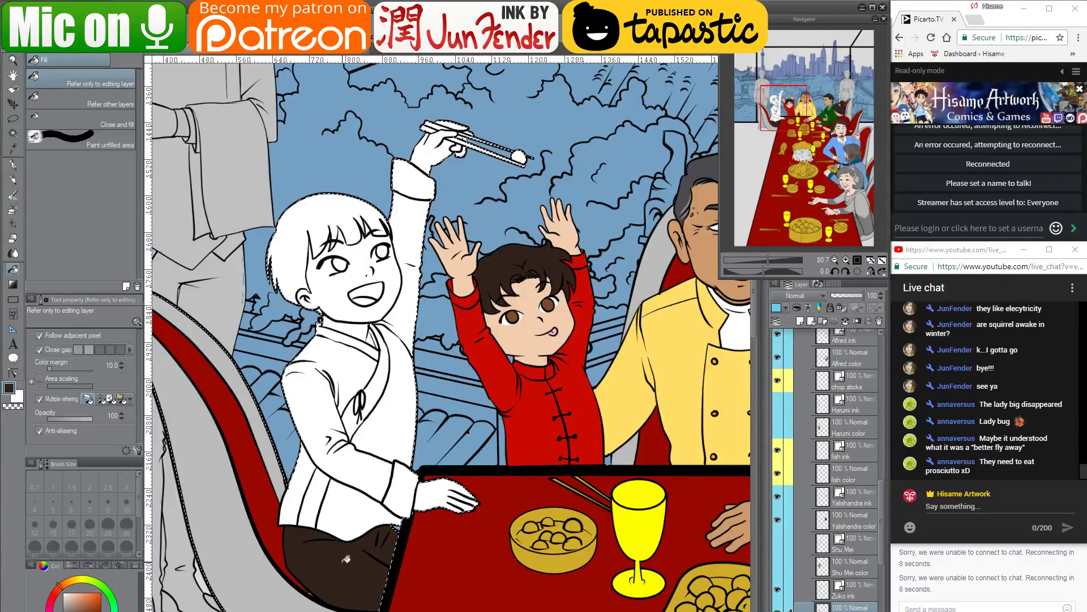
alt+click(290, 574)
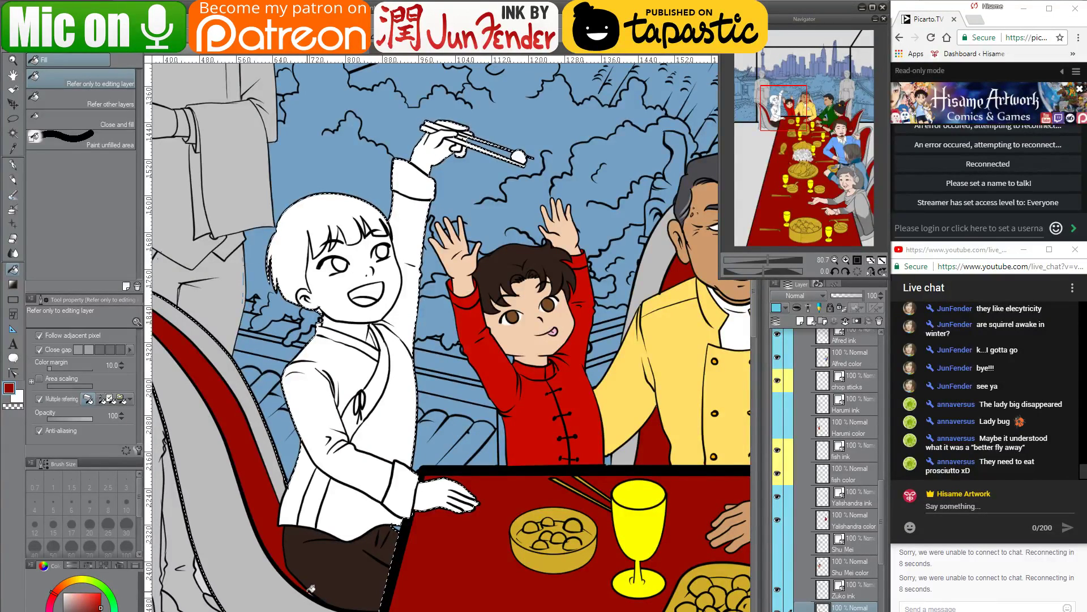
click(13, 165)
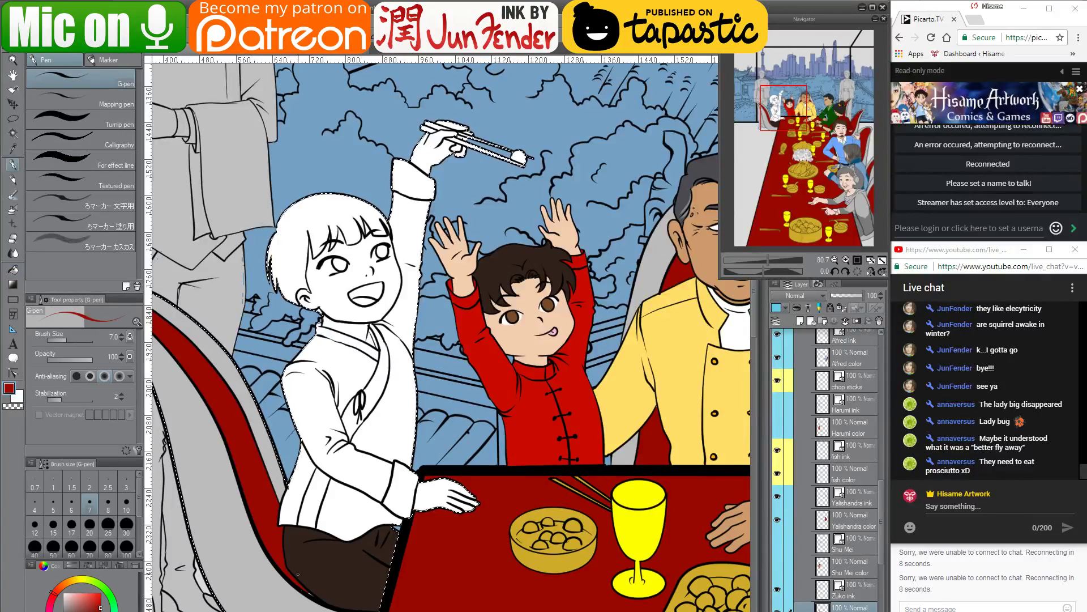
key(bracketright)
key(bracketright)
key(bracketright)
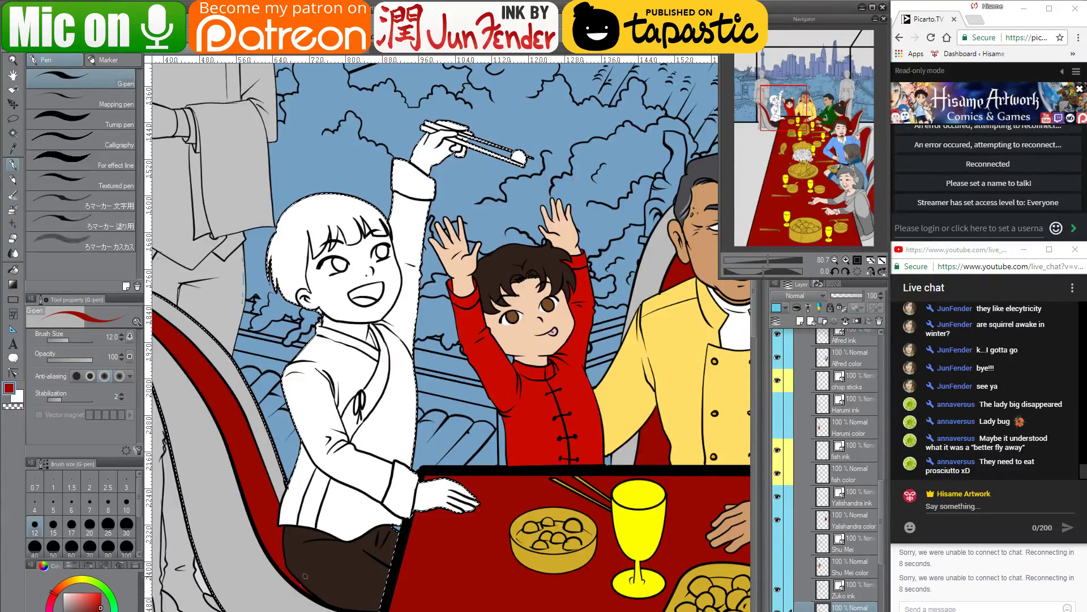
Shift the trousers' sampled brown to a dark purple and refill the child's trousers with it
alt+click(344, 553)
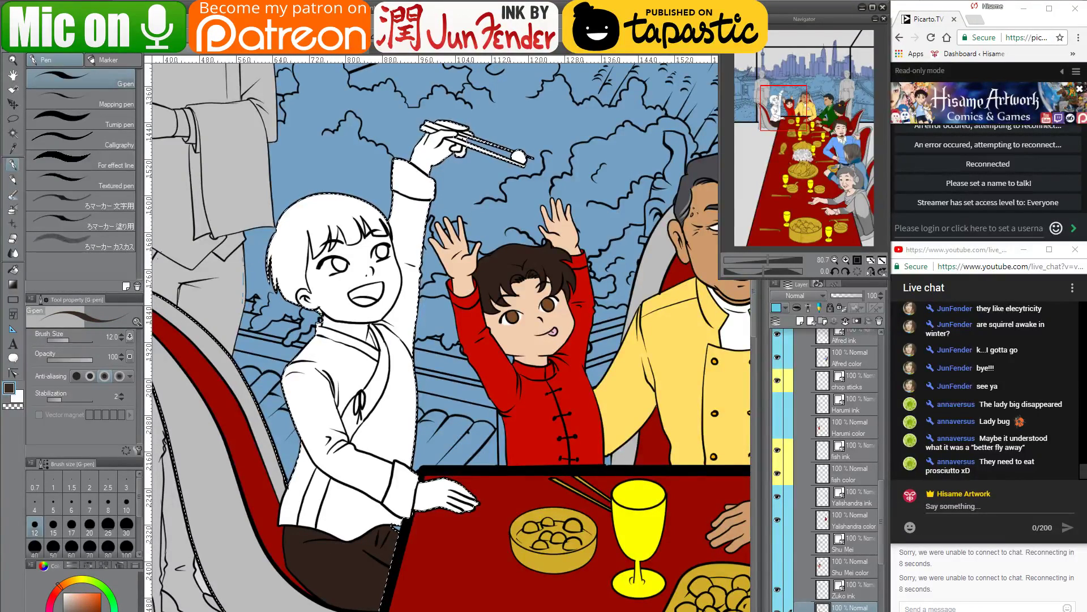
click(54, 611)
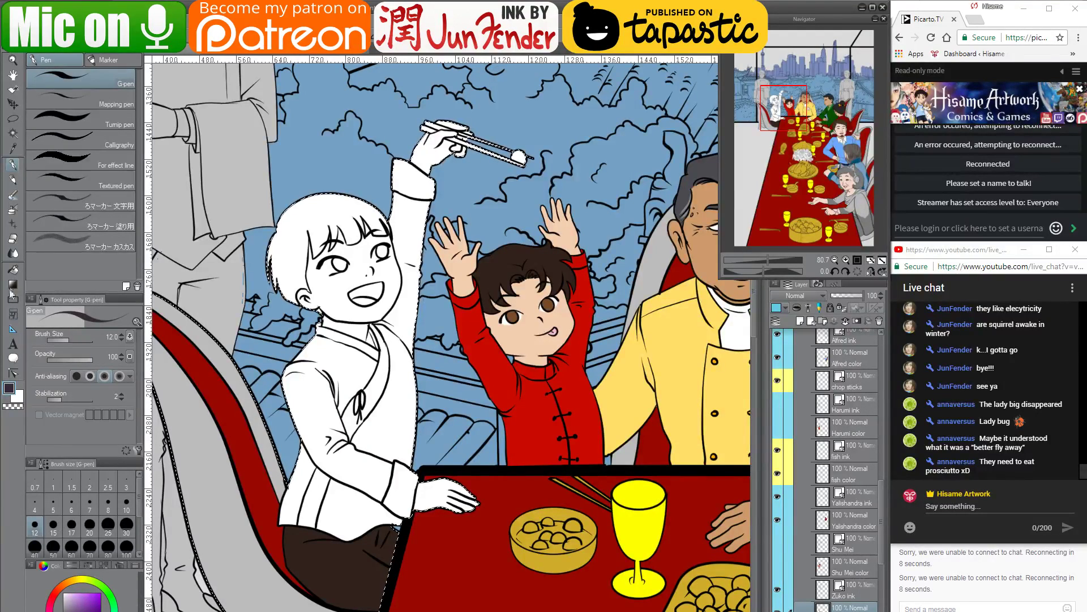
click(12, 271)
click(352, 568)
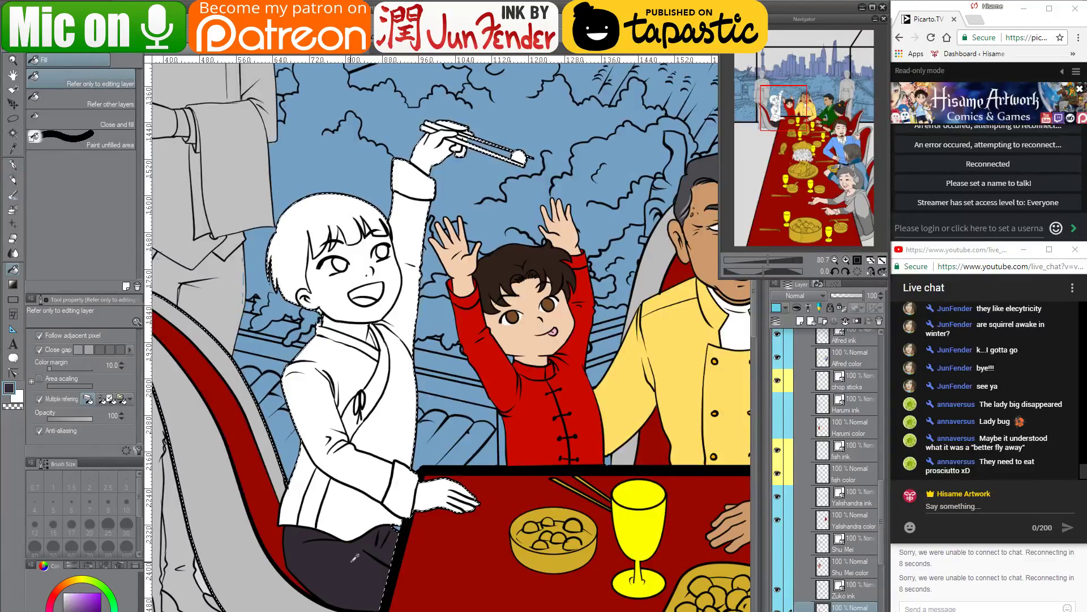
Fill the collar and lapel bands of the child's robe with the same dark purple
scroll(355, 558, up, 2)
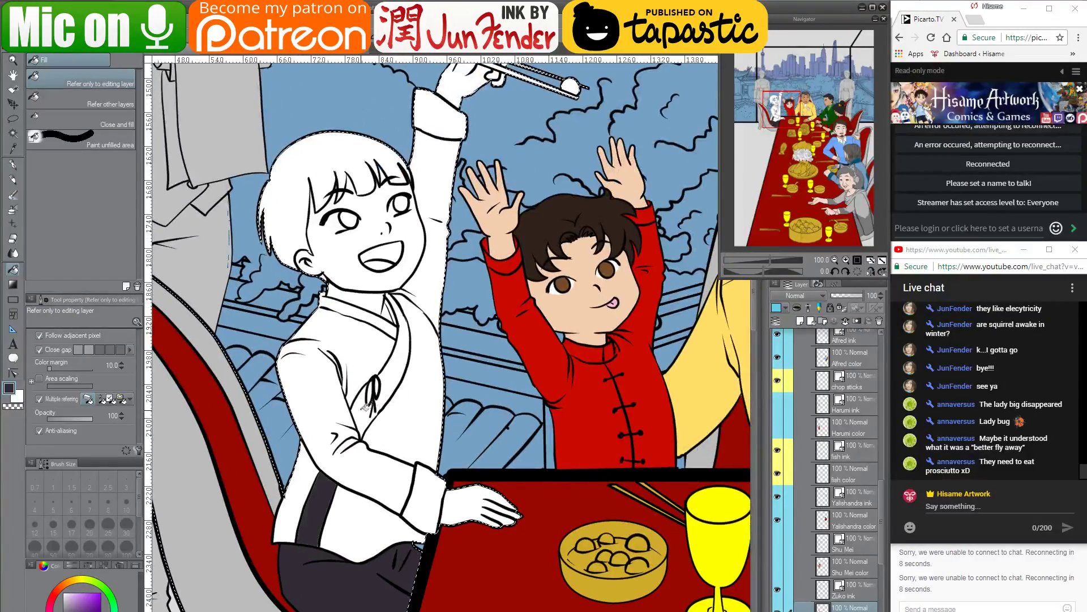
click(366, 406)
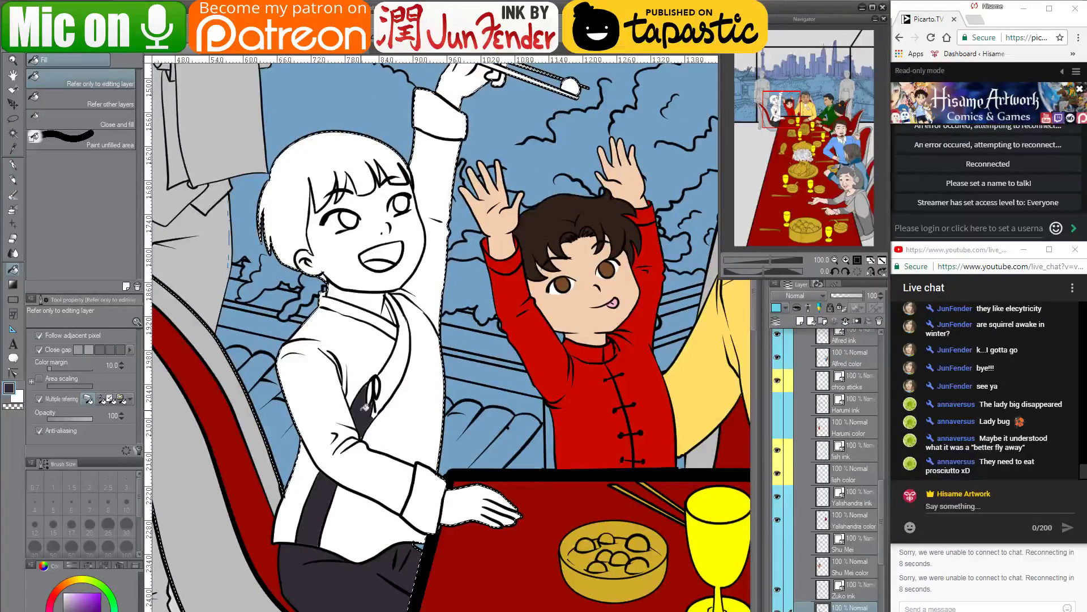
click(392, 387)
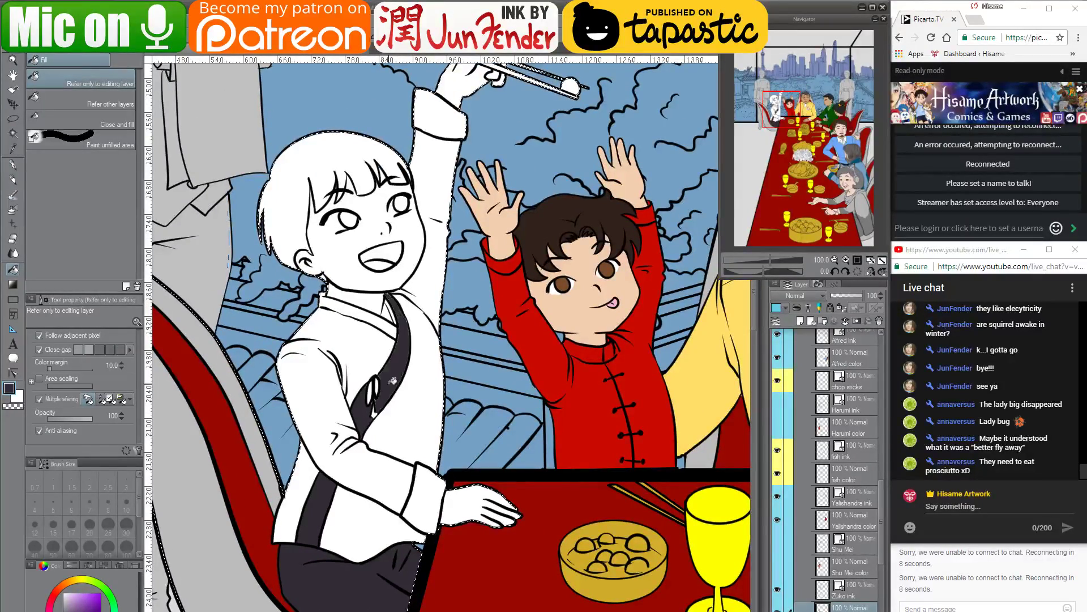
click(368, 315)
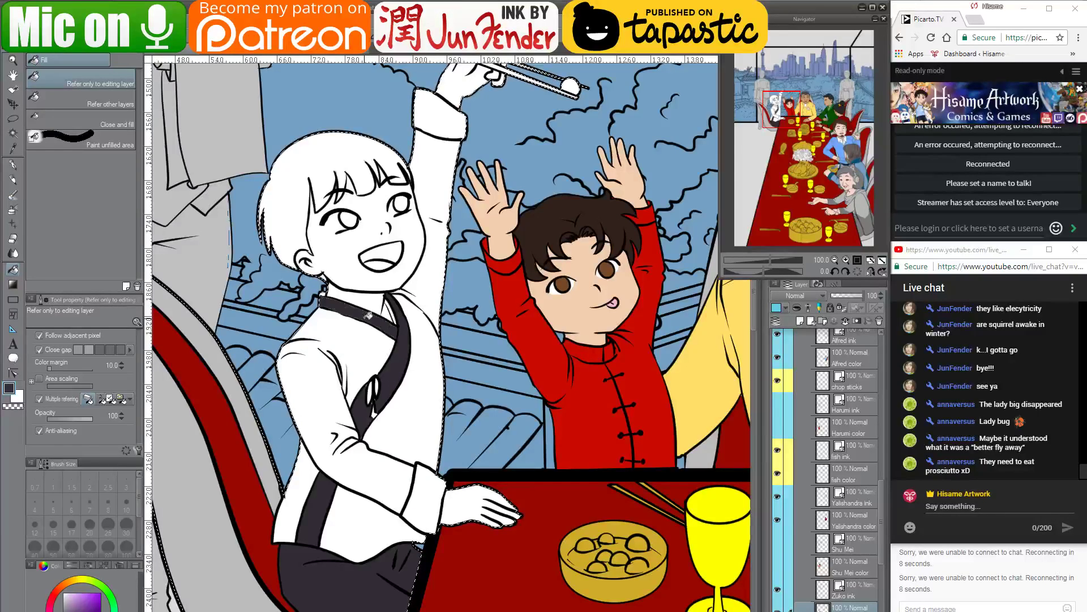
Fill the child's robe and sleeves with the neighbouring boy's red and the cuffs with dark purple
alt+click(548, 357)
click(398, 407)
click(357, 518)
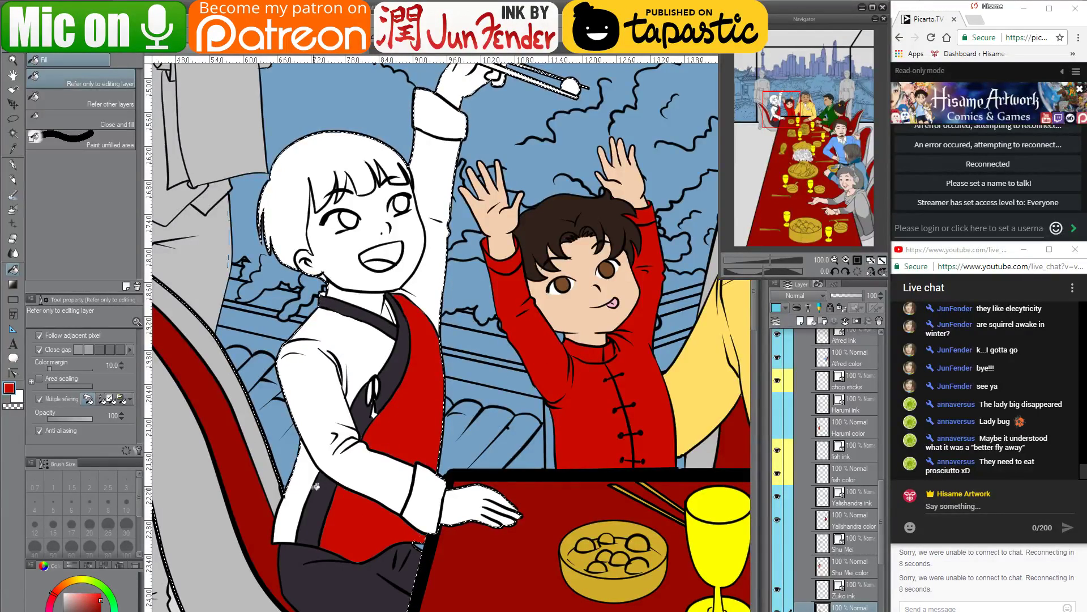
click(322, 414)
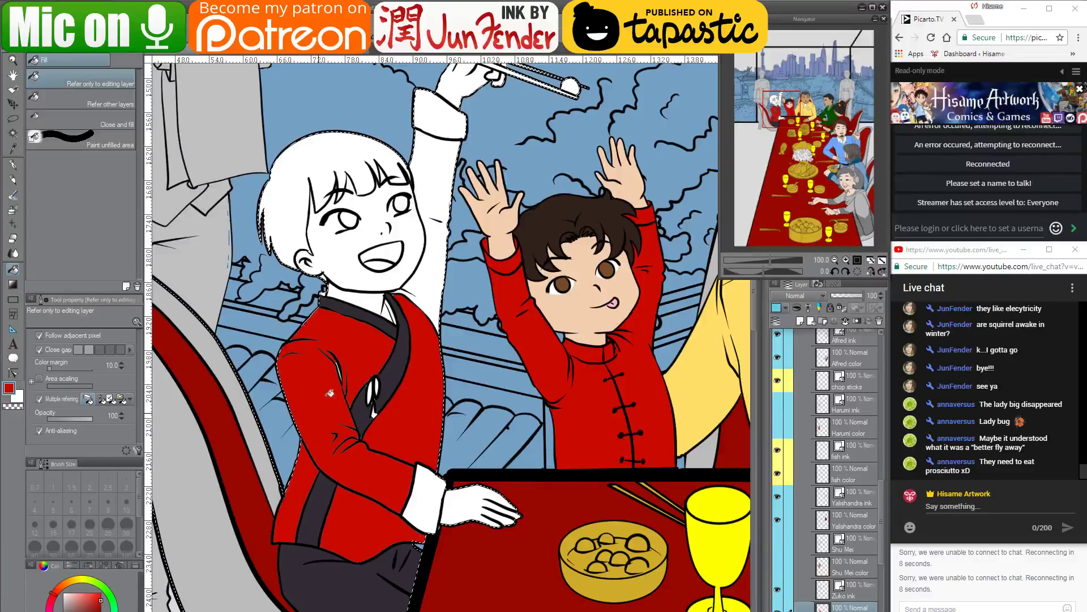
click(429, 282)
click(446, 119)
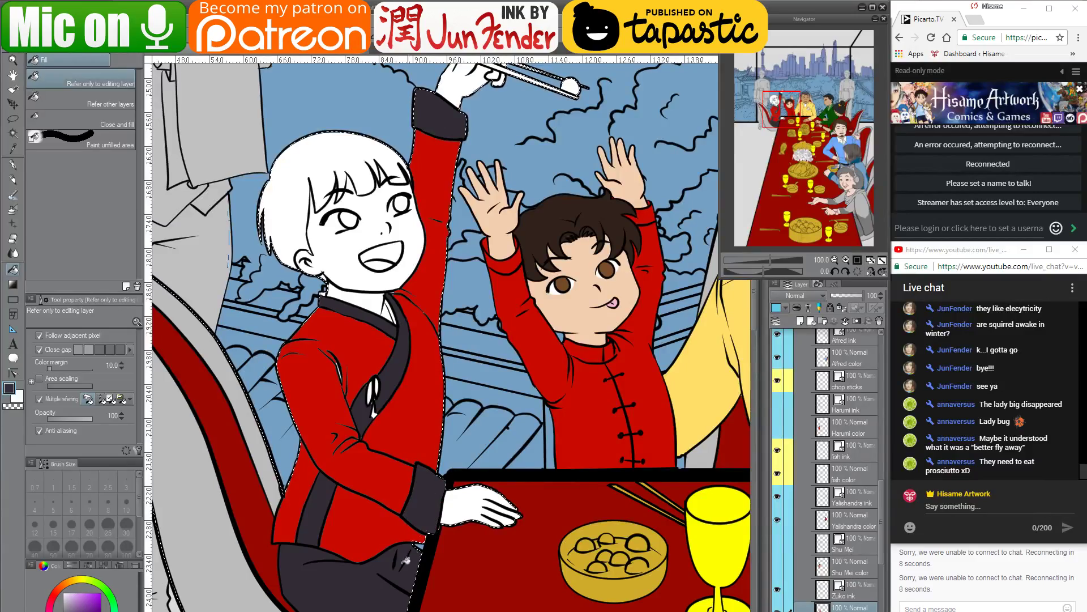
Paint over the white gap in the child's sleeve crease with the robe's red, using the G-pen at size 70
scroll(354, 542, up, 5)
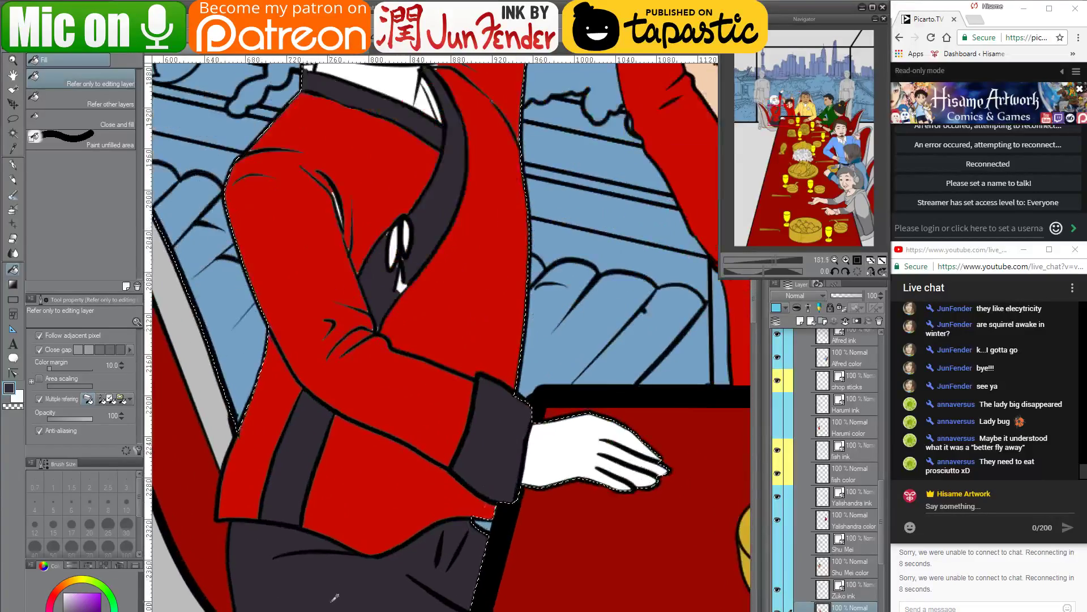
scroll(438, 572, down, 4)
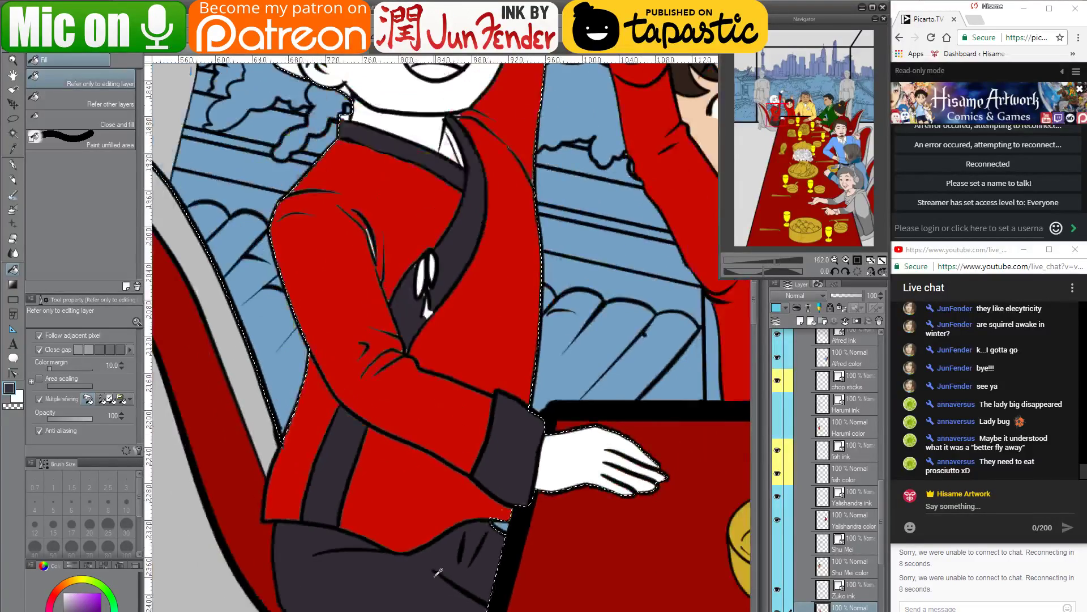
scroll(432, 295, up, 1)
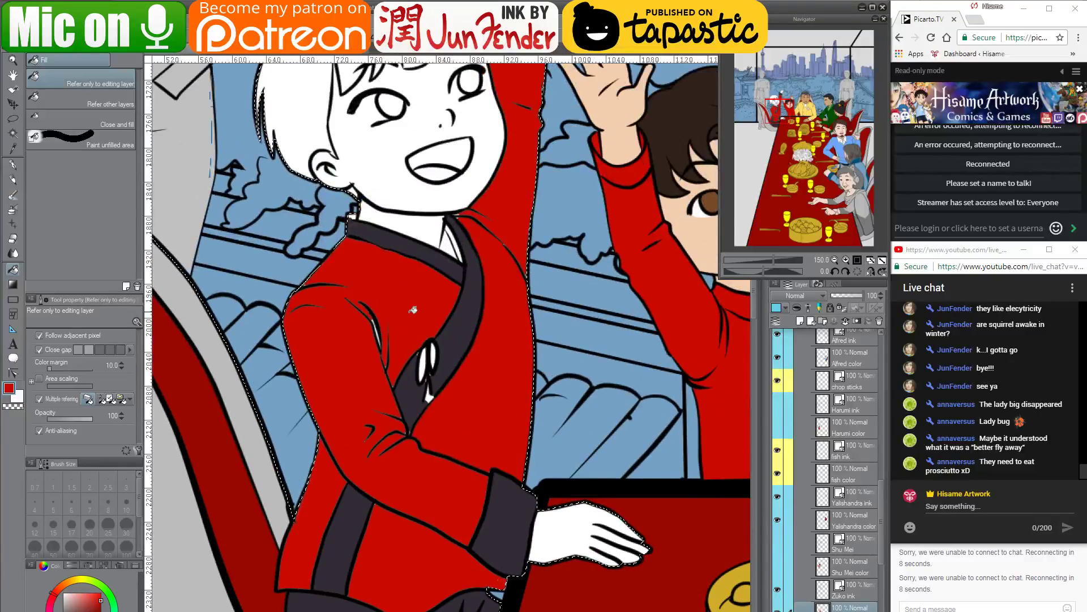
scroll(385, 311, up, 1)
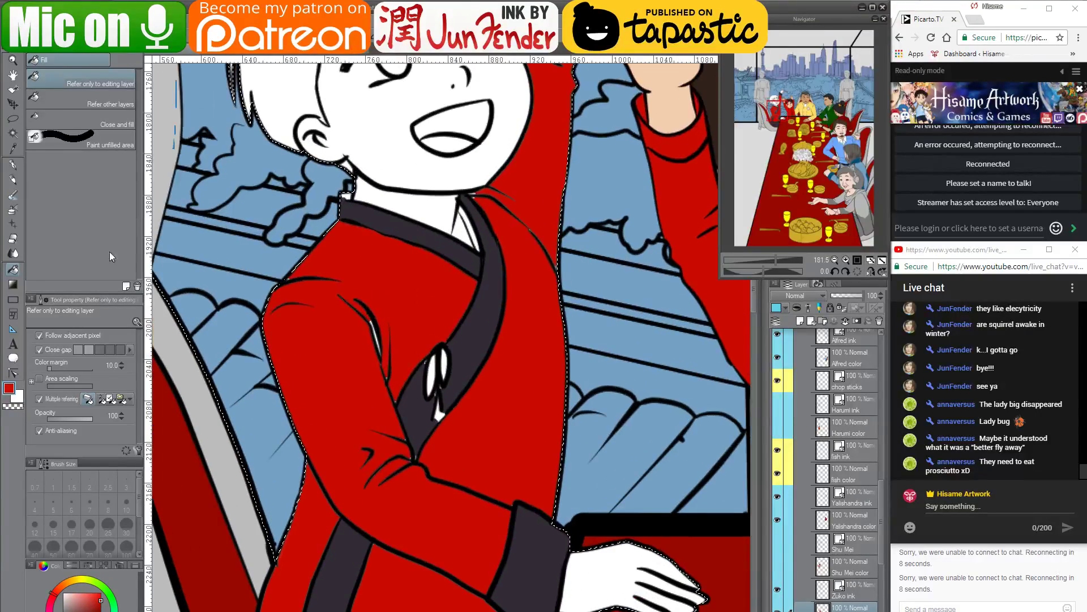
click(13, 165)
key(bracketright)
key(bracketright)
key(bracketright)
key(bracketright)
key(bracketright)
key(bracketright)
key(bracketright)
key(bracketright)
key(bracketright)
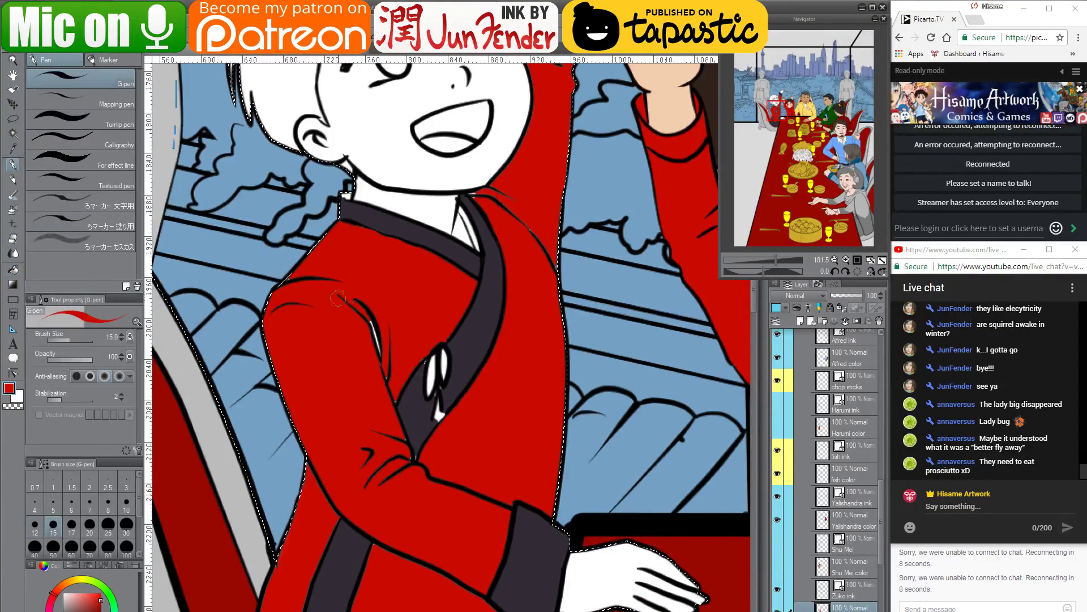
drag(371, 377, 370, 353)
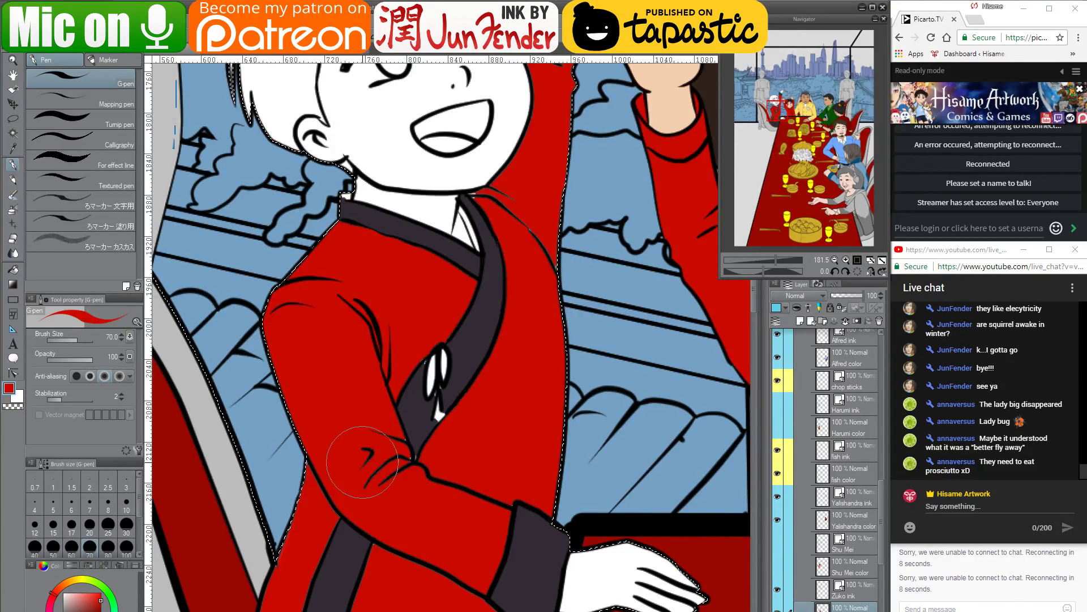
Sample the lapel's dark purple and paint over the white gaps in the lapel knot with the G-pen at size 30 to 40
scroll(377, 458, down, 5)
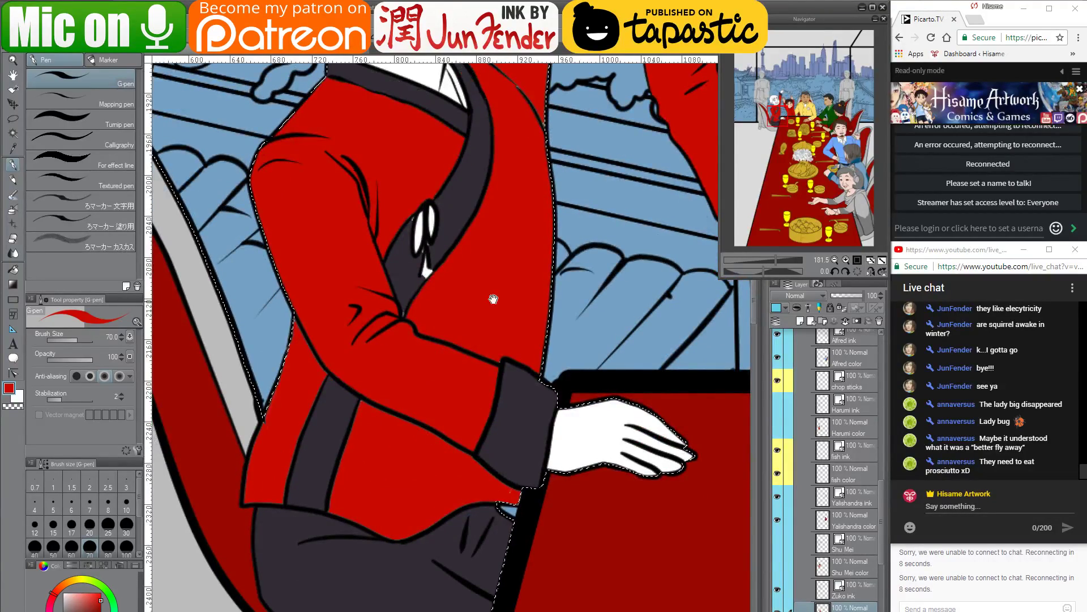
scroll(453, 419, up, 5)
alt+click(418, 420)
alt+click(413, 421)
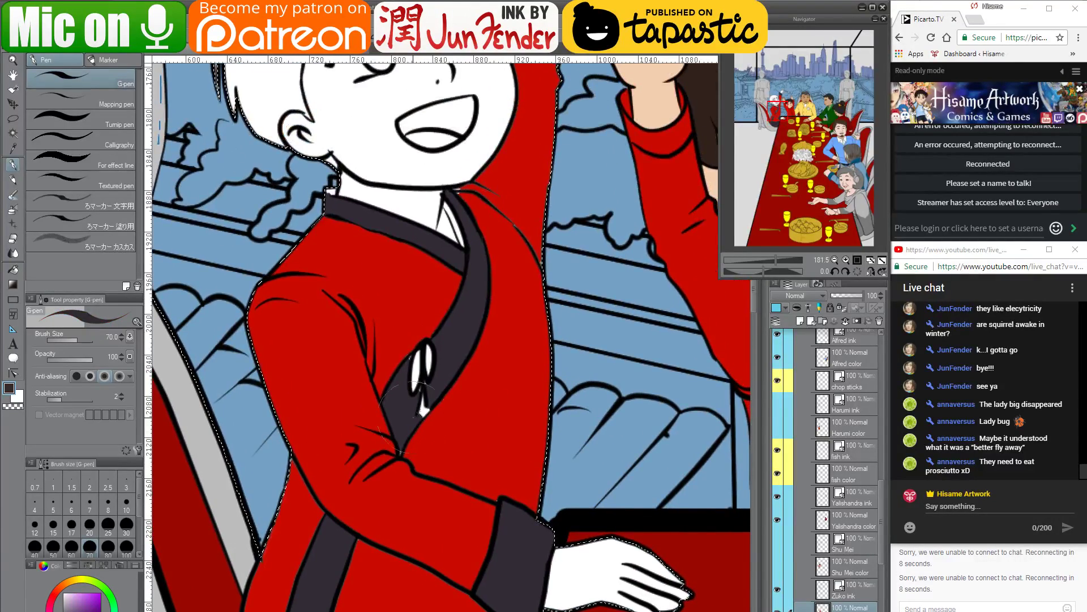
key(bracketleft)
key(bracketleft)
key(bracketleft)
key(bracketleft)
key(bracketleft)
key(bracketleft)
key(bracketleft)
key(bracketleft)
key(bracketleft)
key(bracketleft)
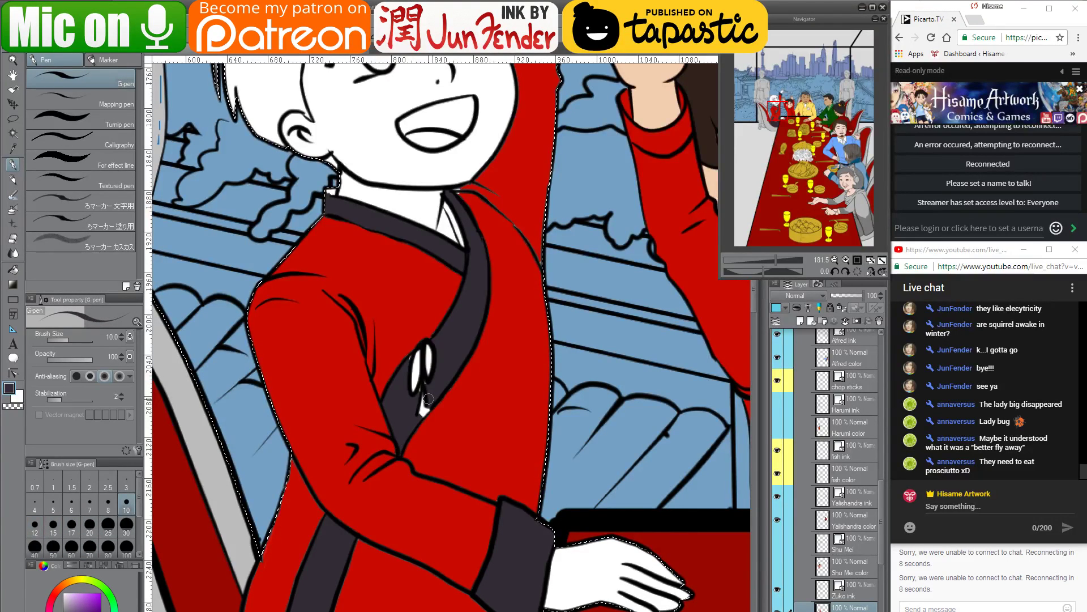
key(bracketright)
key(bracketright)
key(bracketright)
key(bracketright)
key(bracketright)
key(bracketright)
key(bracketright)
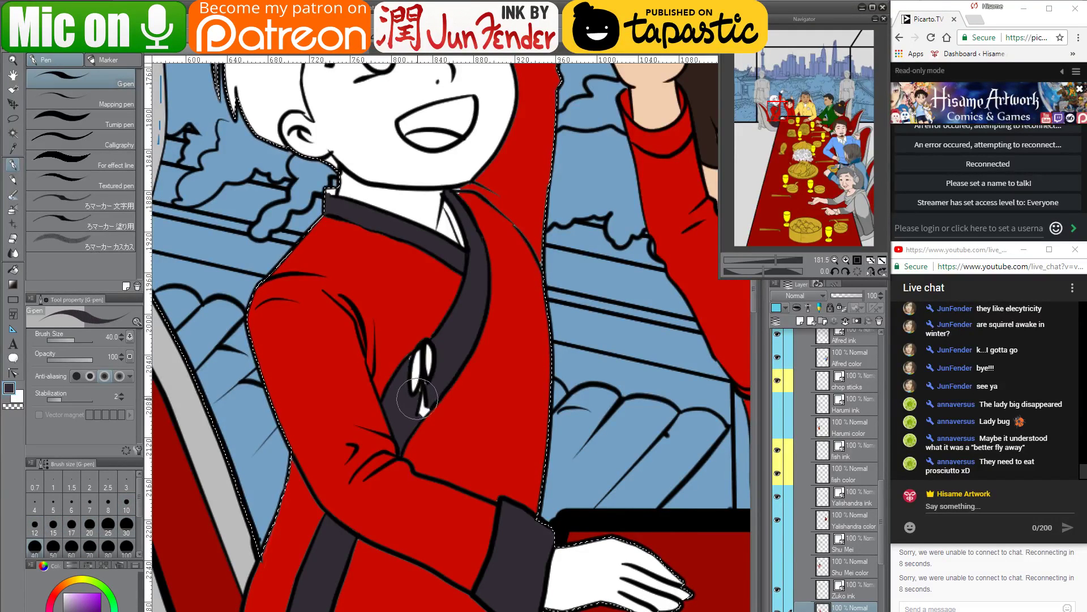
key(bracketleft)
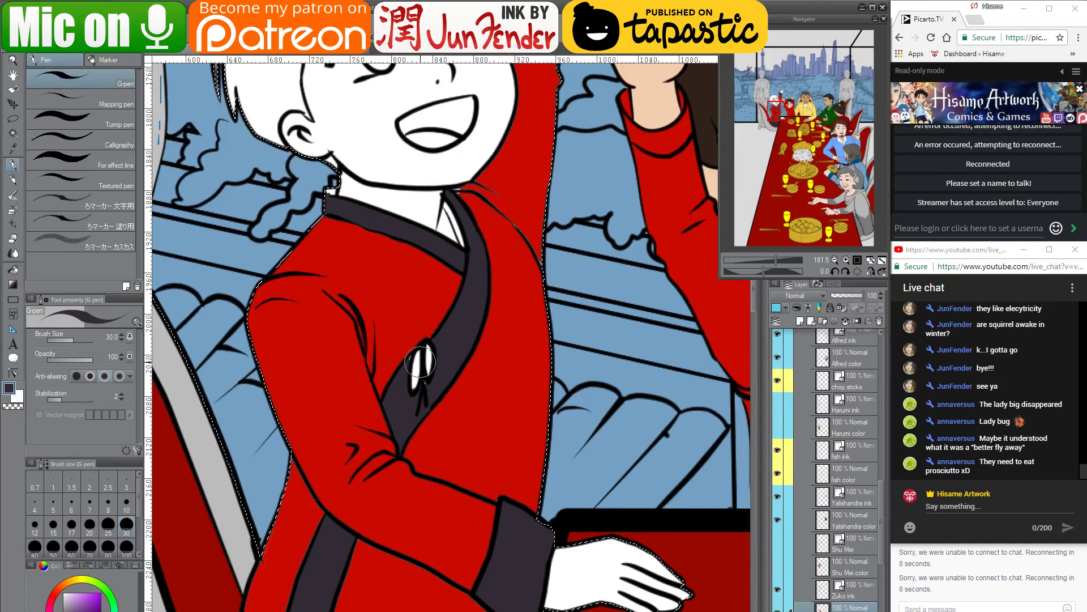
mouse_move(418, 363)
mouse_down()
mouse_move(406, 406)
mouse_move(420, 364)
mouse_up()
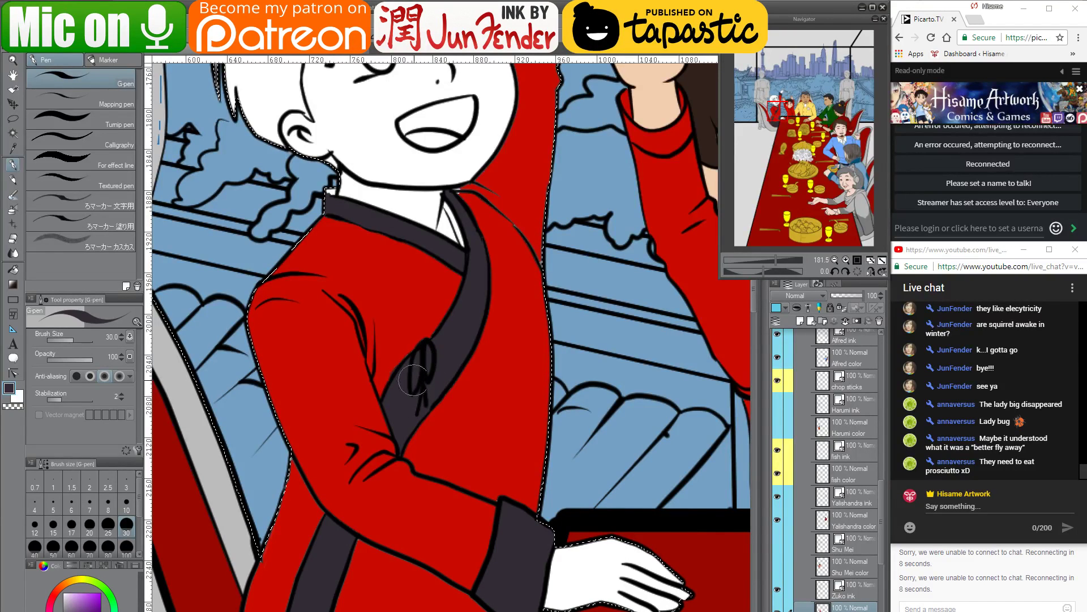
Touch up the color edges around the lapel knot, alternating between the sampled robe red and dark purple
alt+click(420, 331)
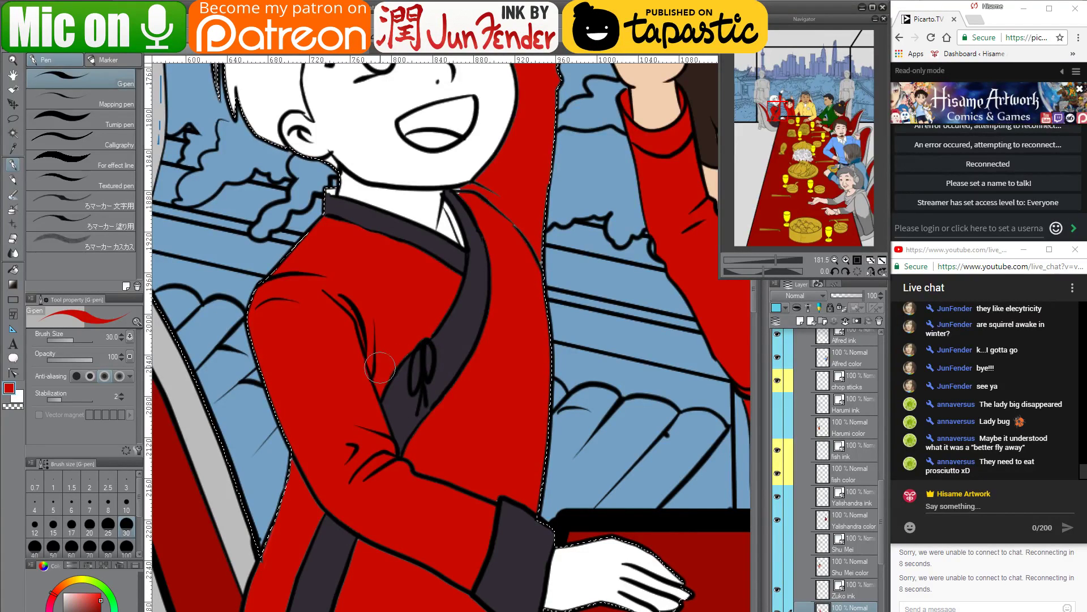
alt+click(407, 385)
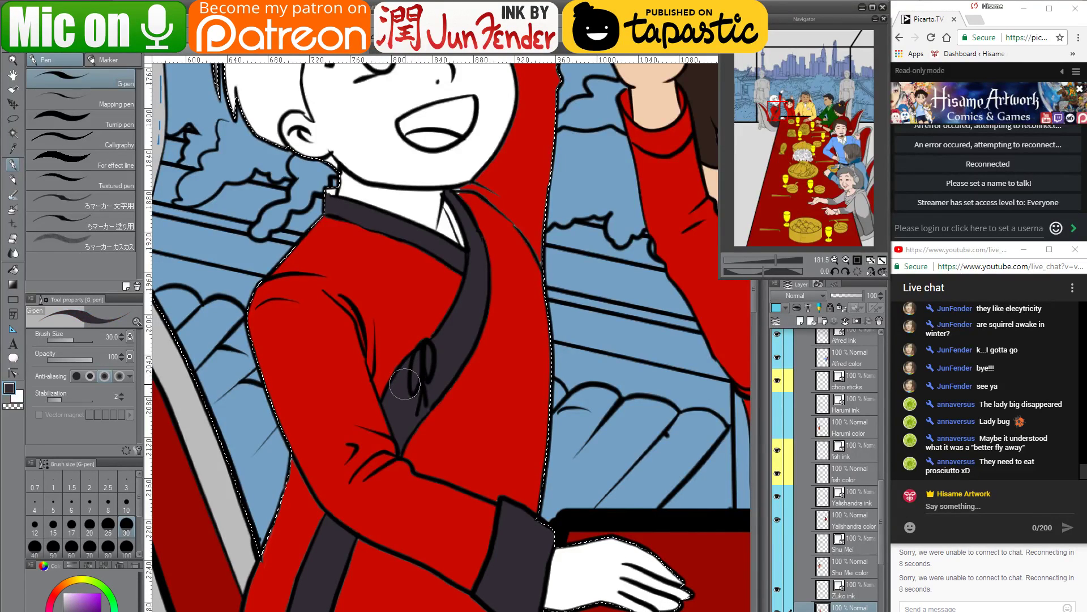
alt+click(413, 341)
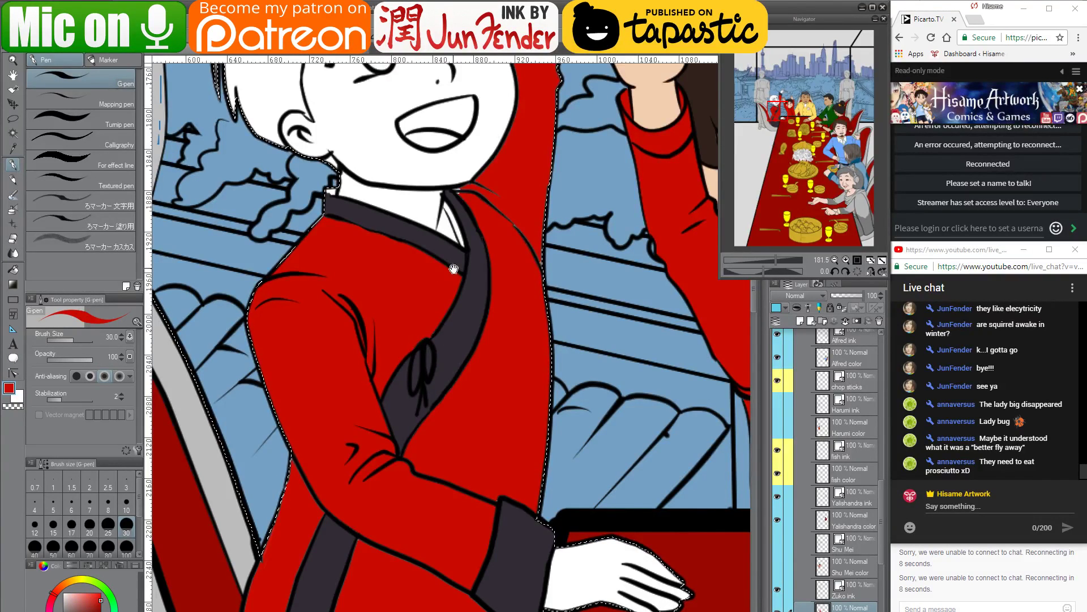
Touch up the robe's red beside the collar and along the raised sleeve below the cuff, with the pen at size 15
drag(453, 269, 461, 404)
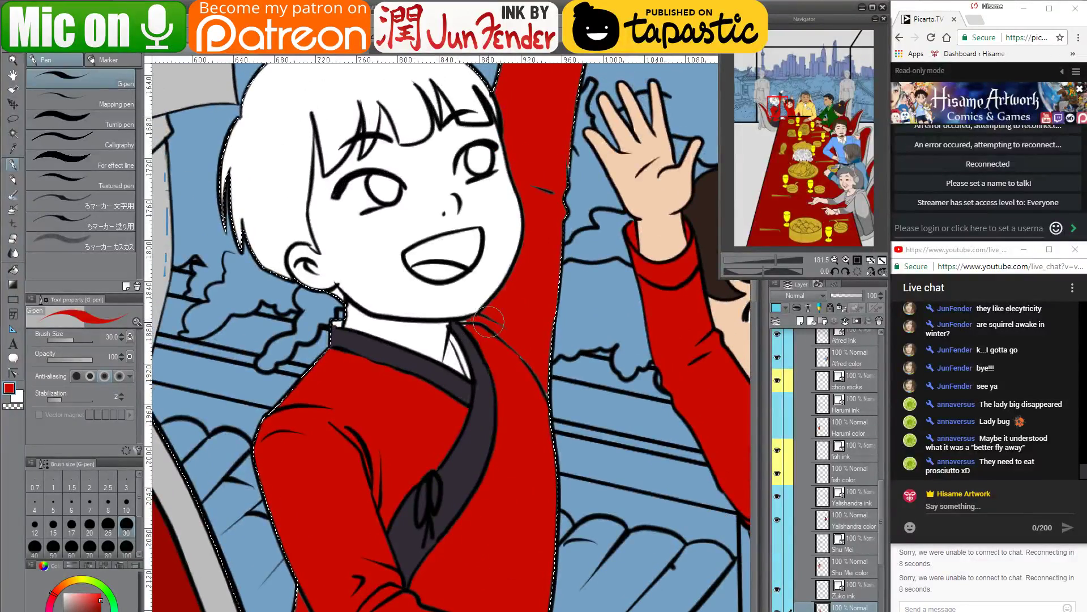
key(bracketleft)
key(bracketleft)
key(bracketleft)
key(bracketleft)
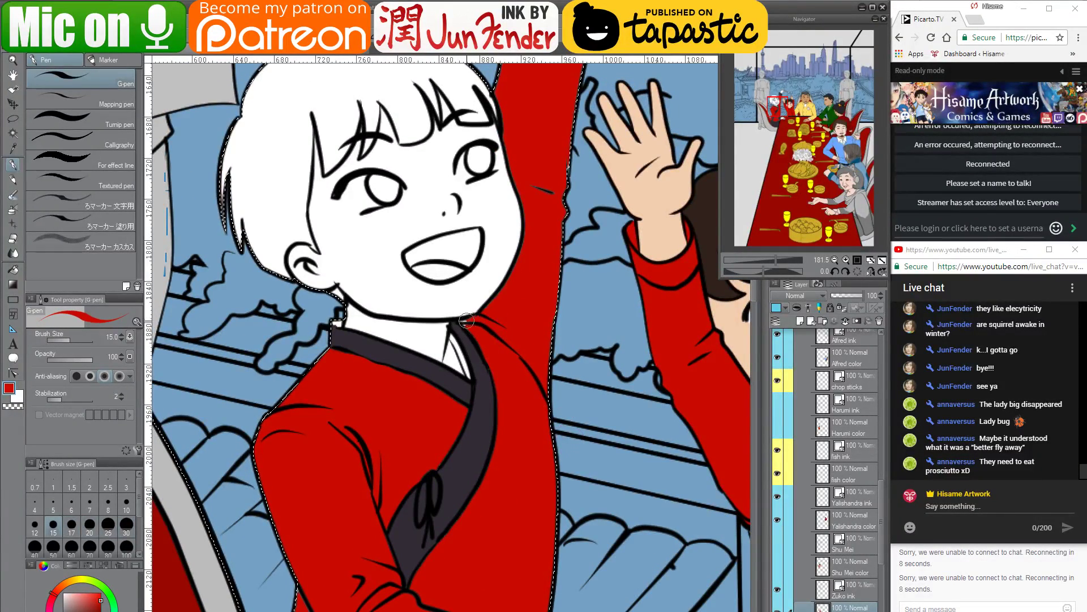
drag(523, 238, 551, 443)
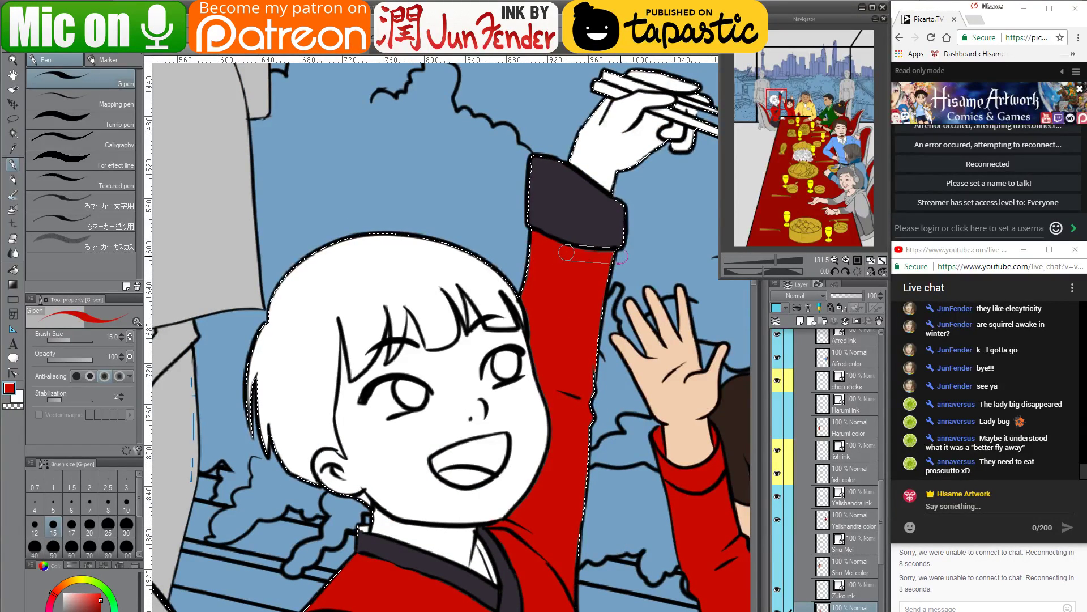
Sample the skin tone of the man in yellow, lighten it slightly, and fill the child's hands, face and neck with it
scroll(622, 257, down, 6)
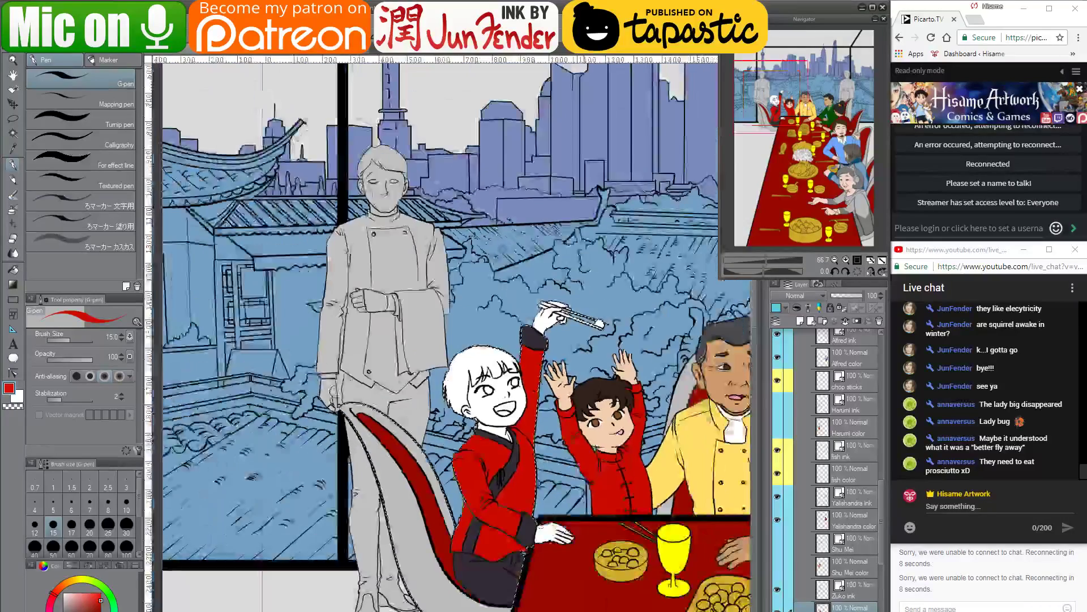
mouse_move(596, 448)
mouse_down()
mouse_move(357, 444)
mouse_move(473, 448)
mouse_up()
alt+click(719, 402)
scroll(270, 442, up, 2)
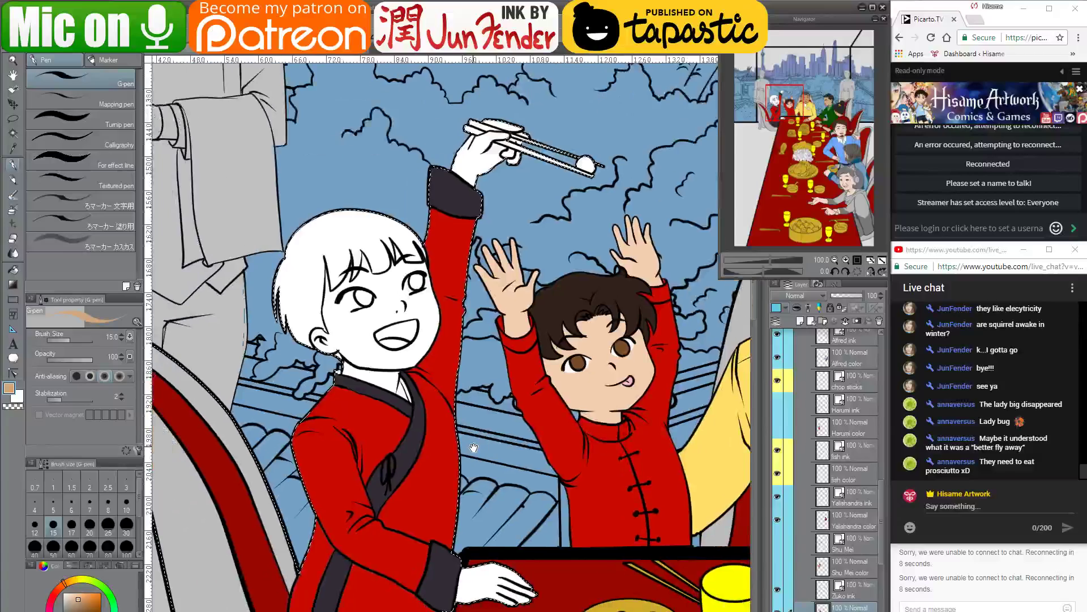
click(78, 599)
click(13, 270)
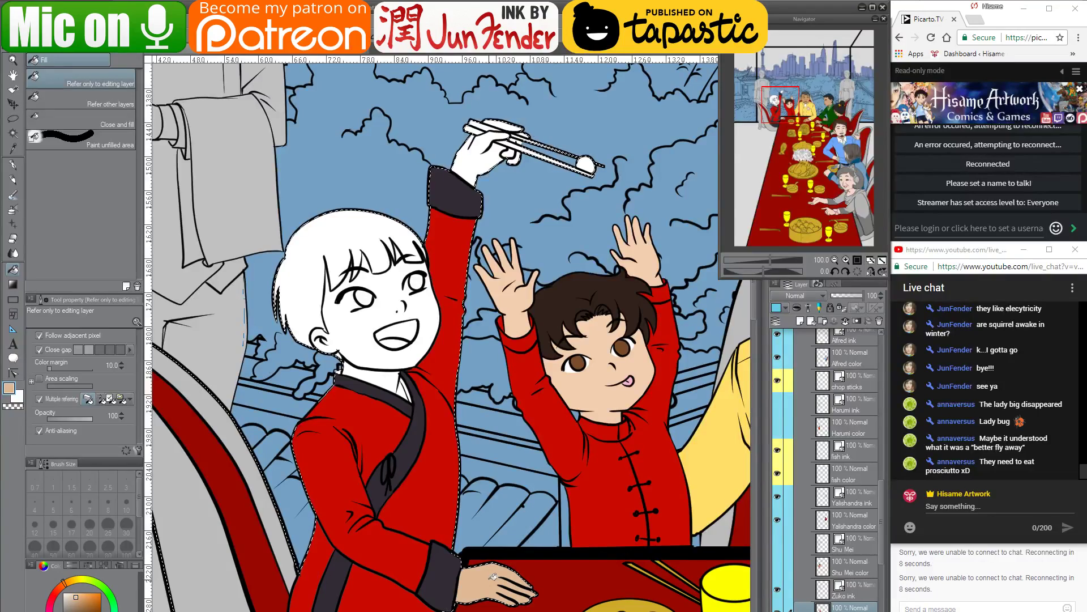
click(379, 349)
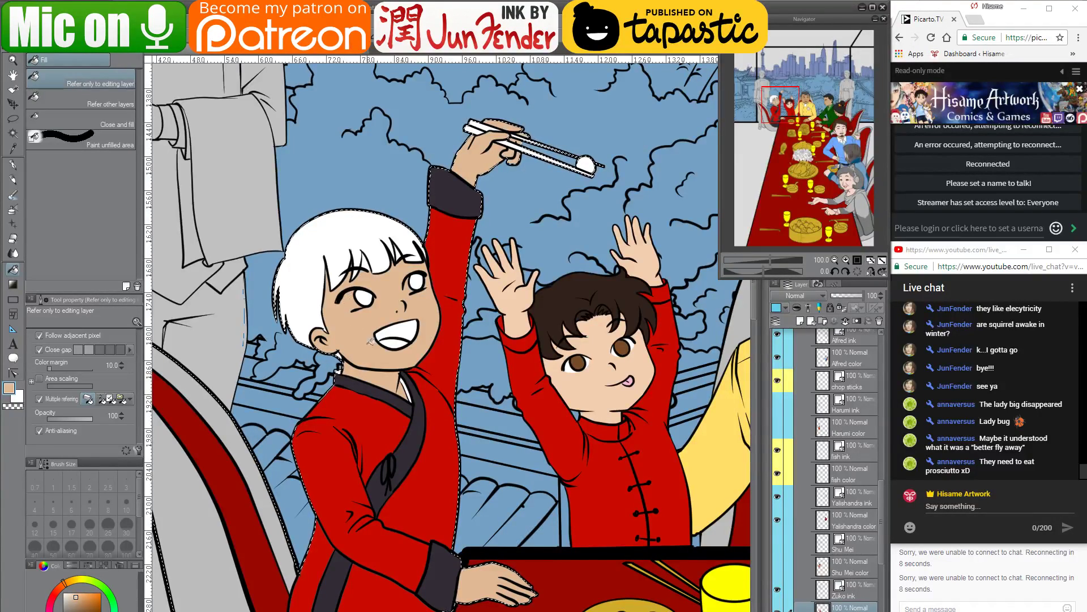
Fill the small white gap at the back of the child's collar with the sampled dark purple
scroll(349, 350, up, 3)
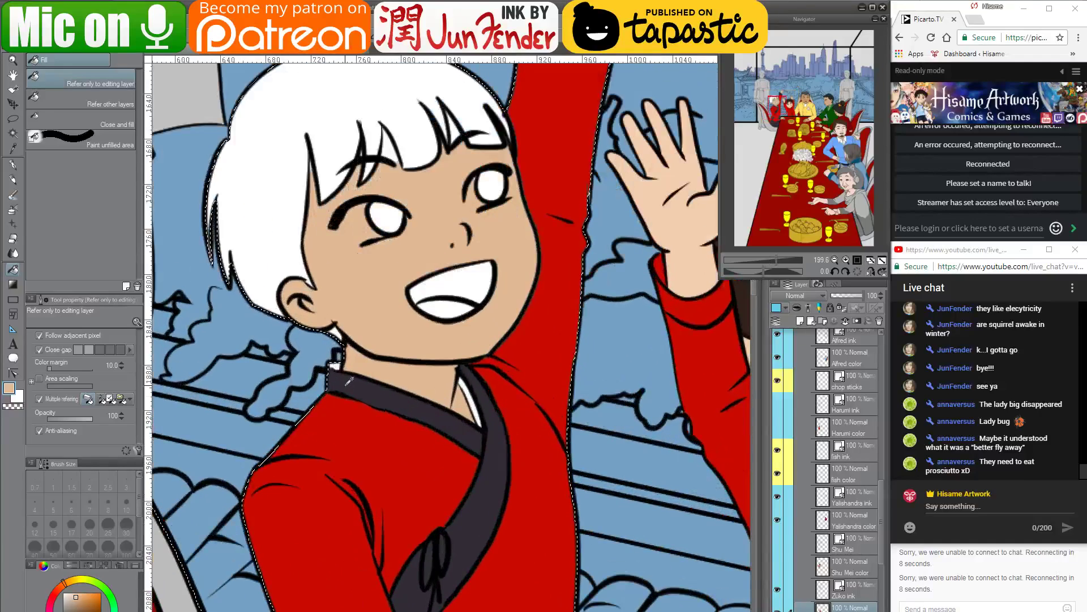
alt+click(335, 365)
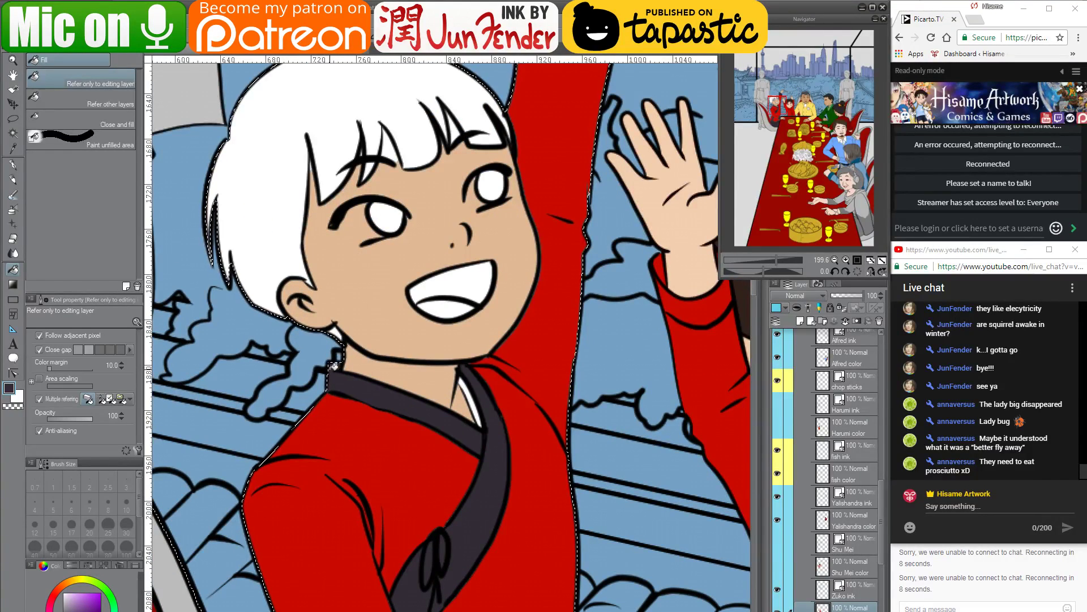
scroll(336, 397, down, 2)
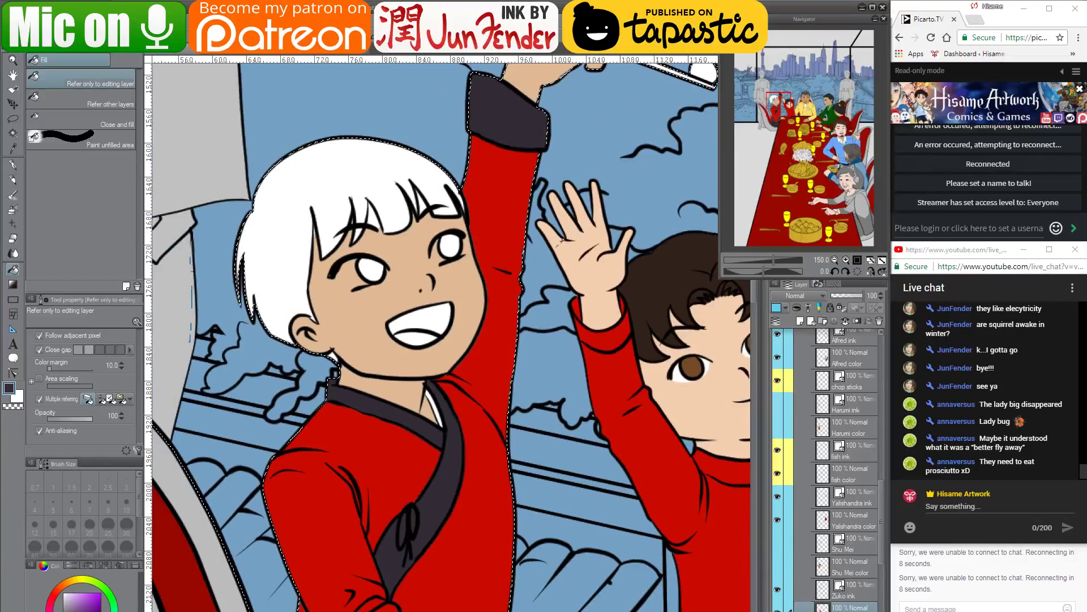
Fill the child's white hair with a dark grey
scroll(352, 399, down, 5)
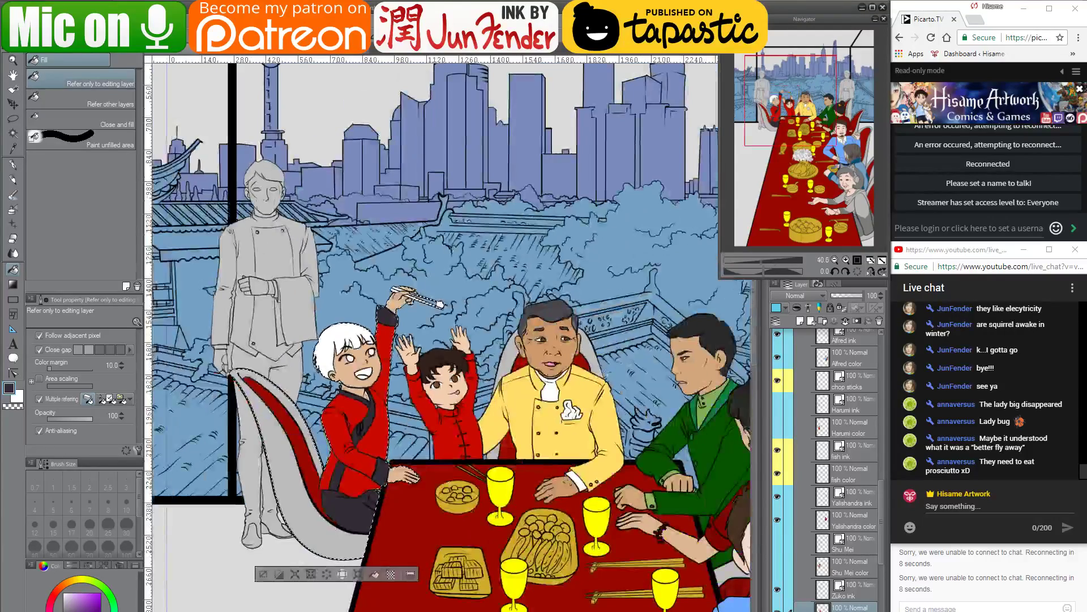
scroll(318, 340, up, 3)
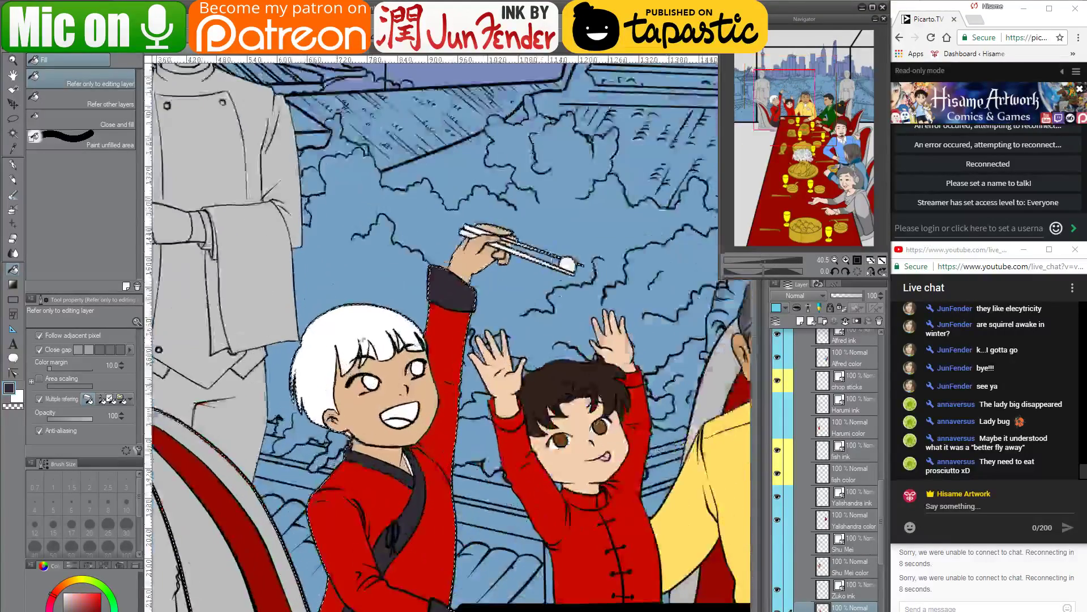
scroll(362, 340, up, 2)
click(363, 341)
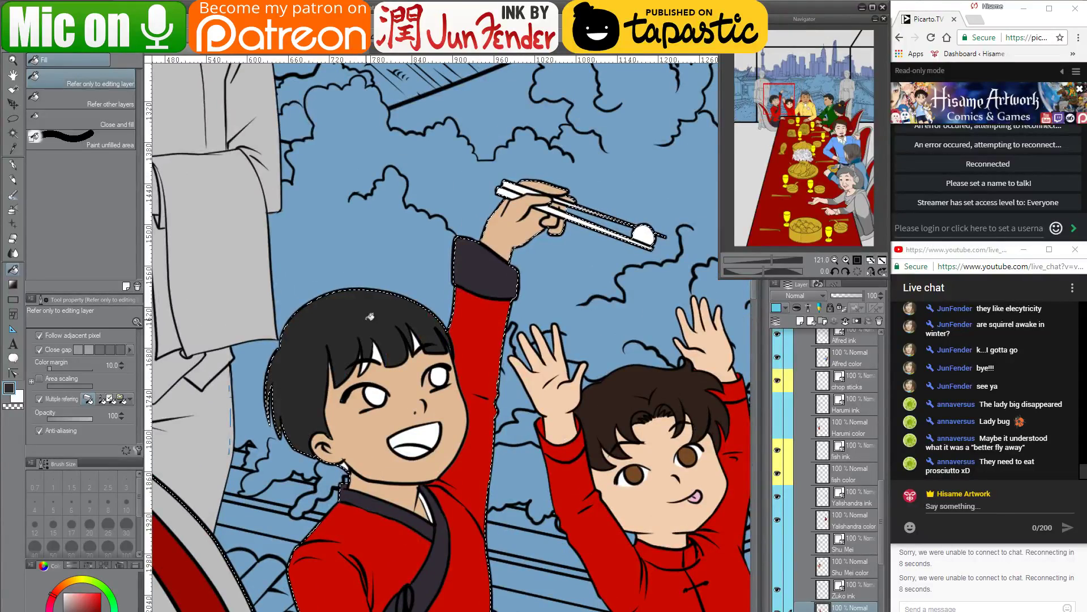
scroll(369, 316, up, 2)
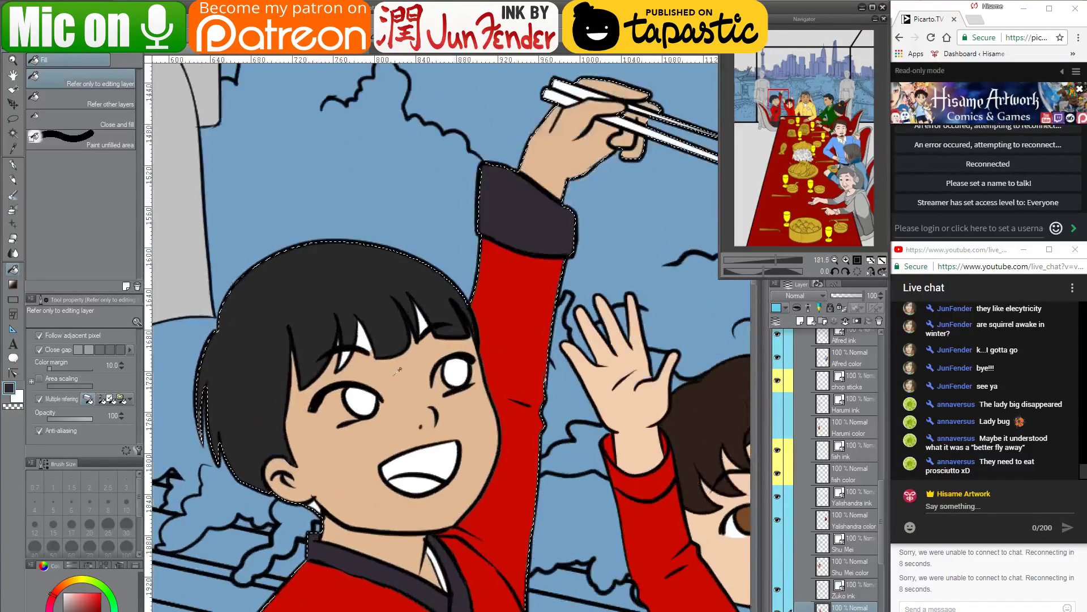
Sample the child's hair color, shift it to a darker near-black, and refill the hair with it
alt+click(397, 371)
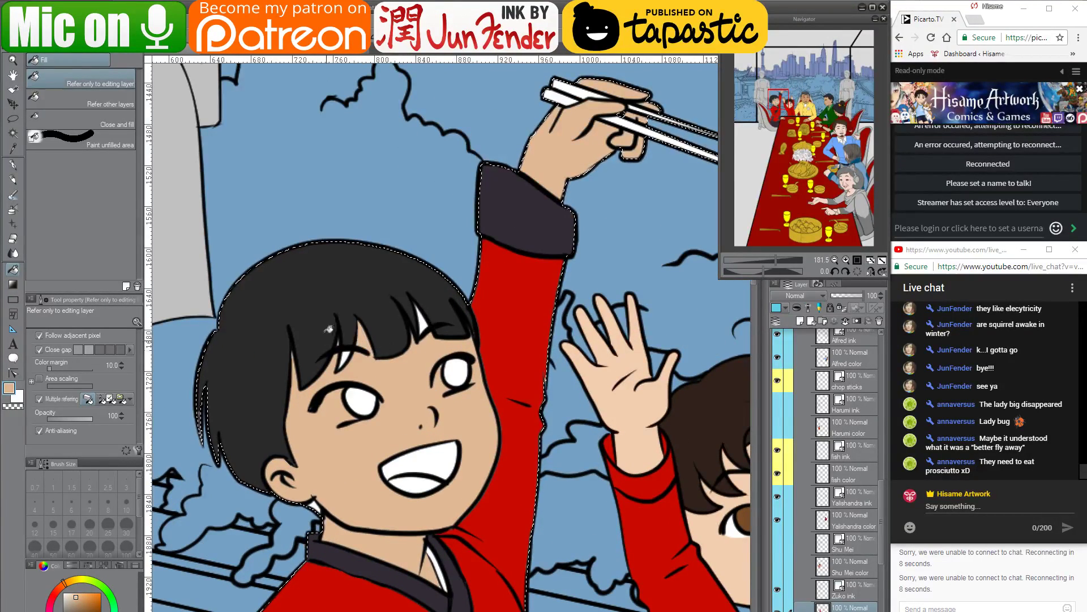
alt+click(296, 353)
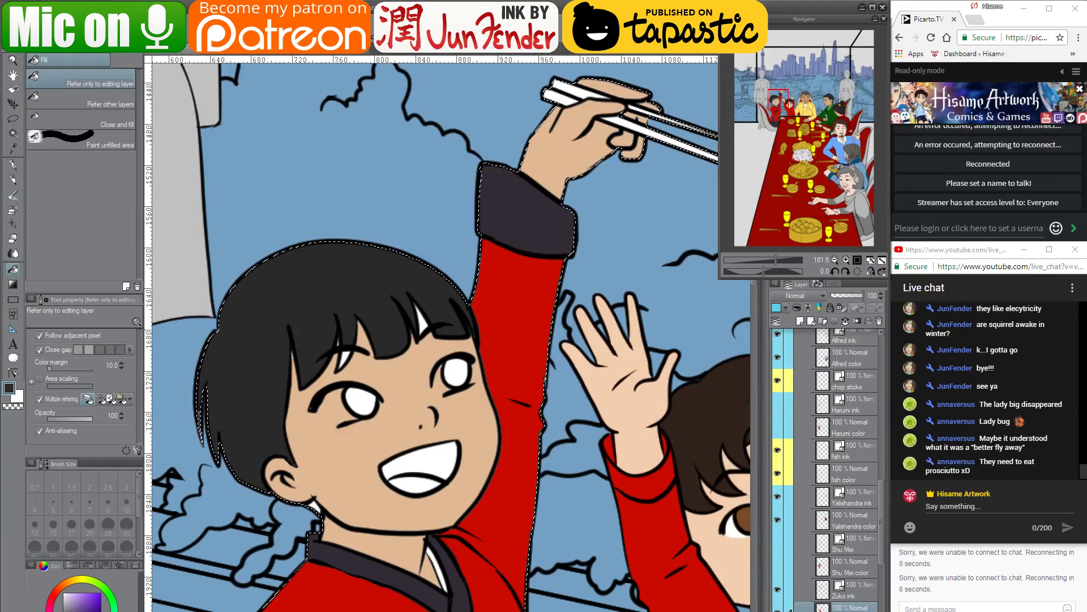
click(303, 258)
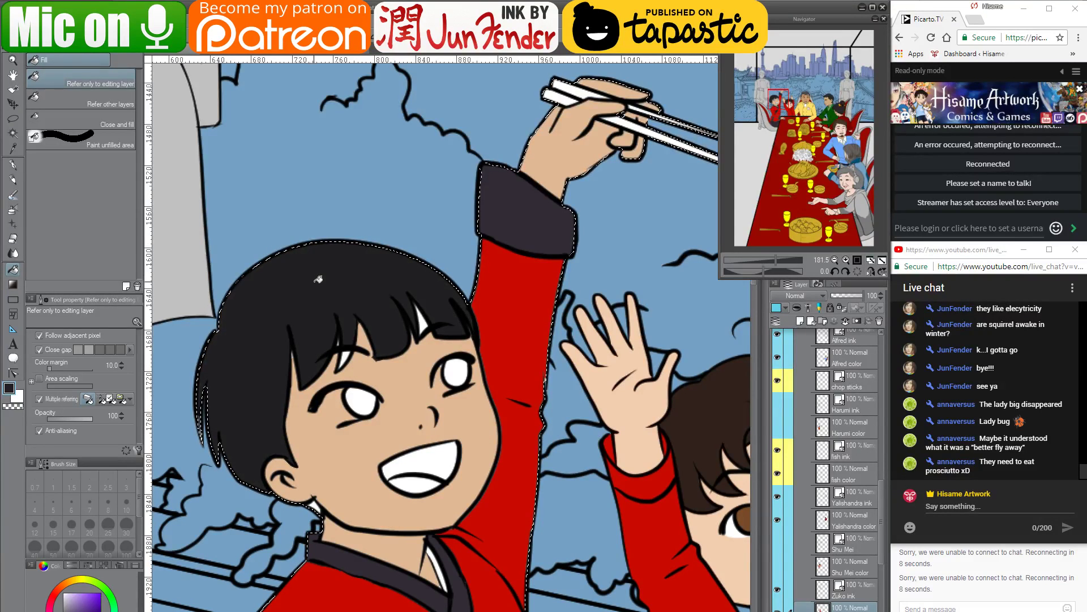
Paint the white gaps in the child's fringe with sampled hair and skin tones, and color the mouth magenta with a pink tongue
drag(471, 299, 448, 309)
click(12, 165)
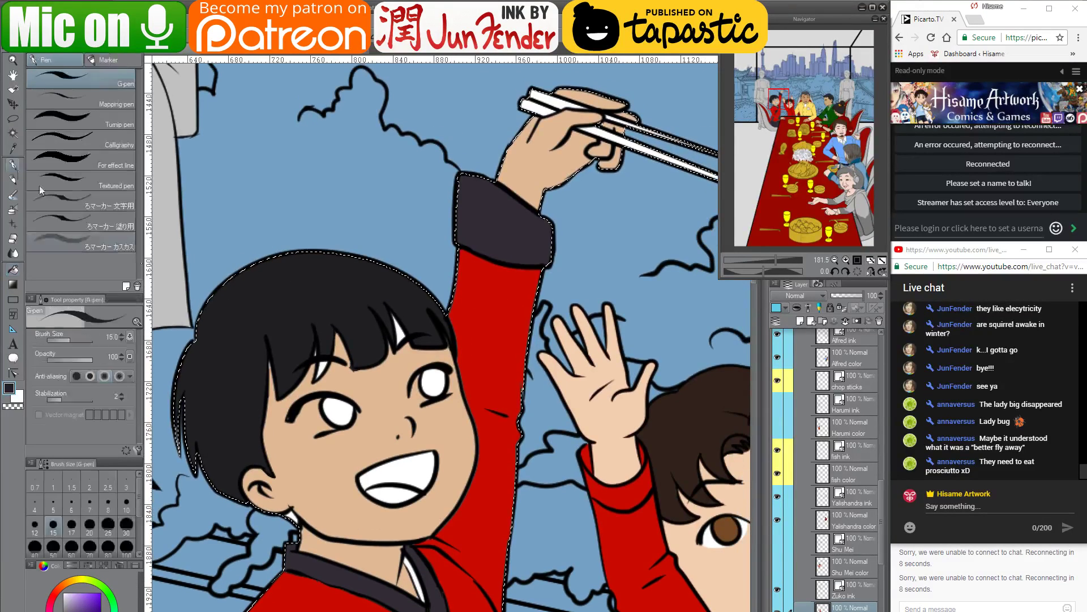
alt+click(309, 464)
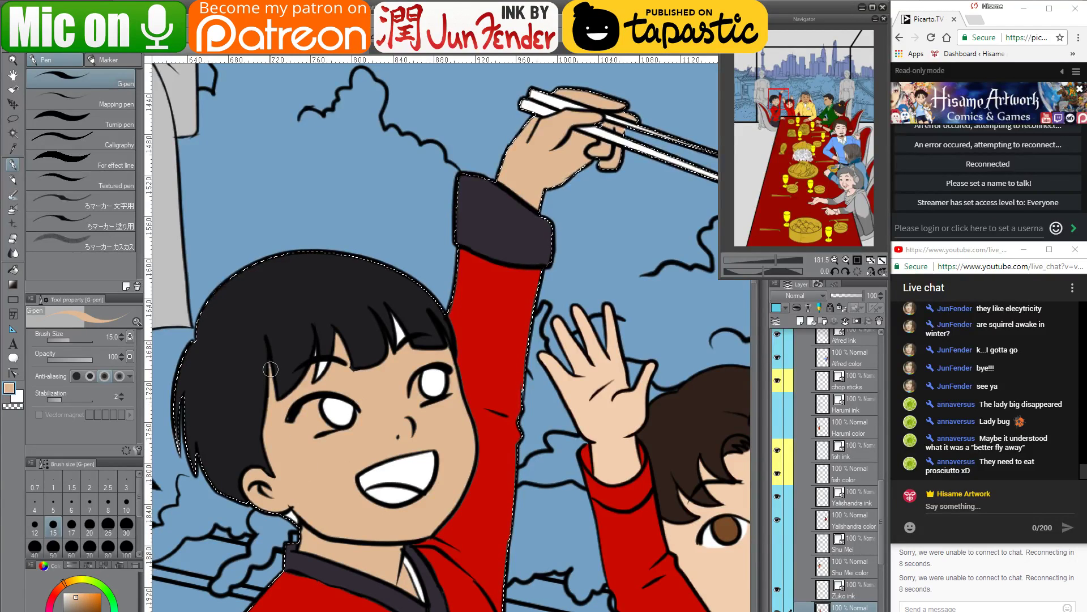
alt+click(328, 356)
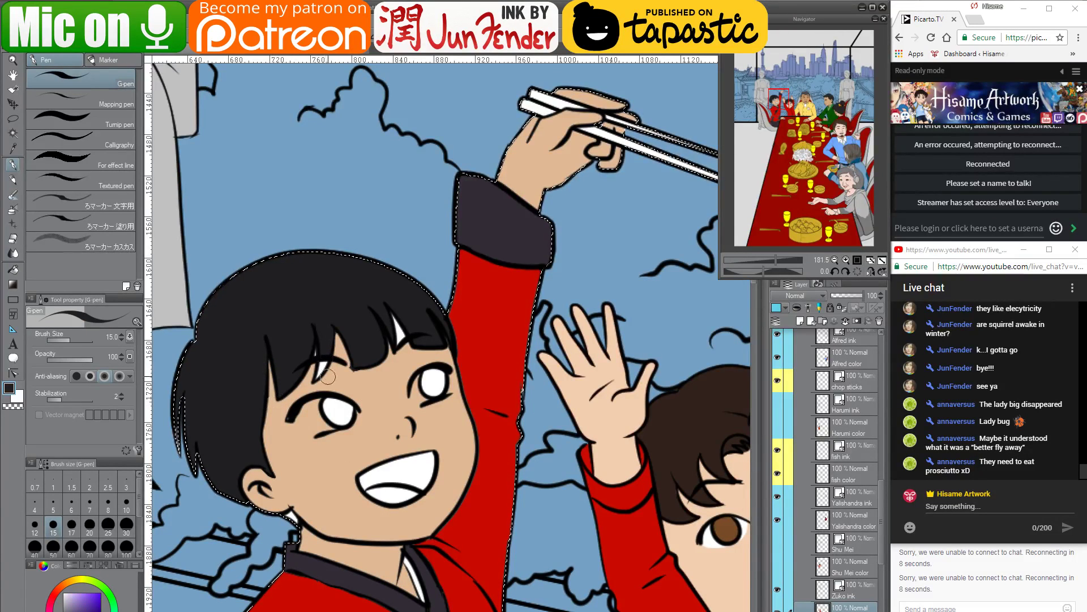
drag(331, 357, 313, 376)
alt+click(315, 350)
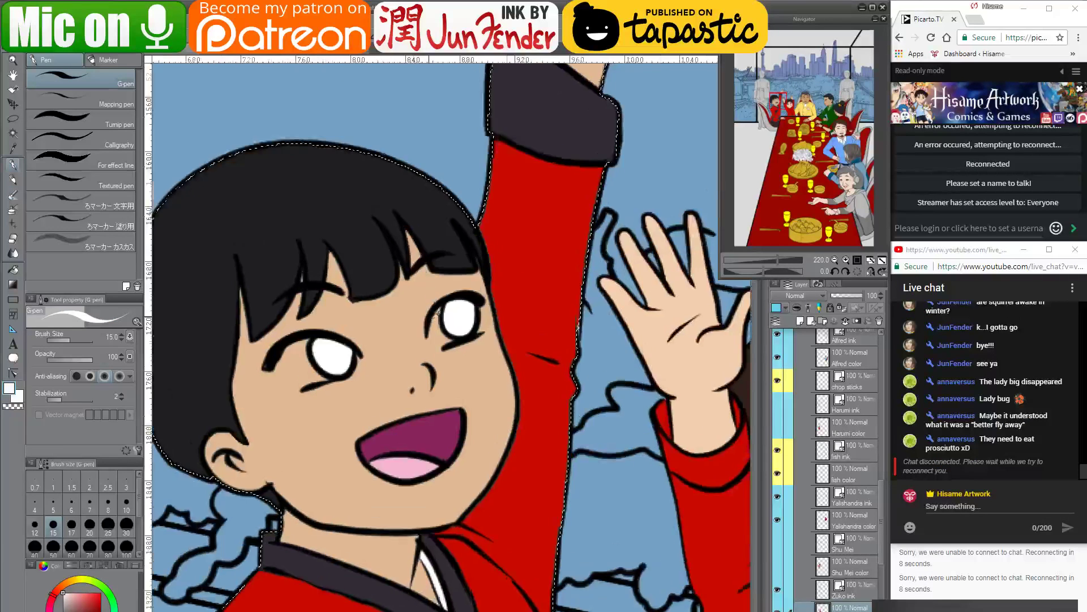
scroll(494, 346, up, 2)
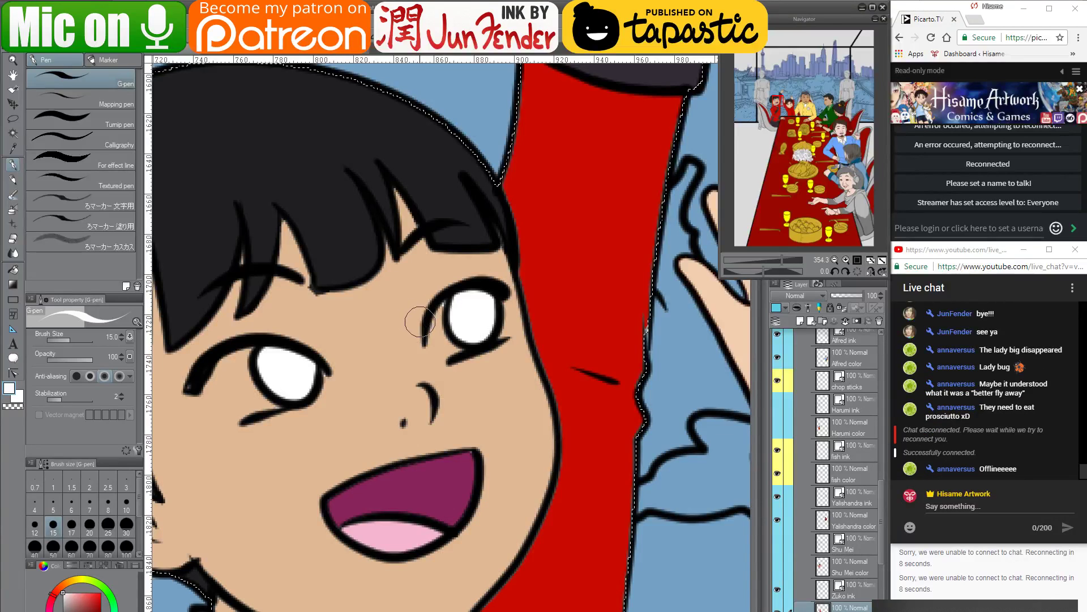
Post "it keeps connecting and reconnecting" with a sad emoji in the YouTube live chat
click(932, 506)
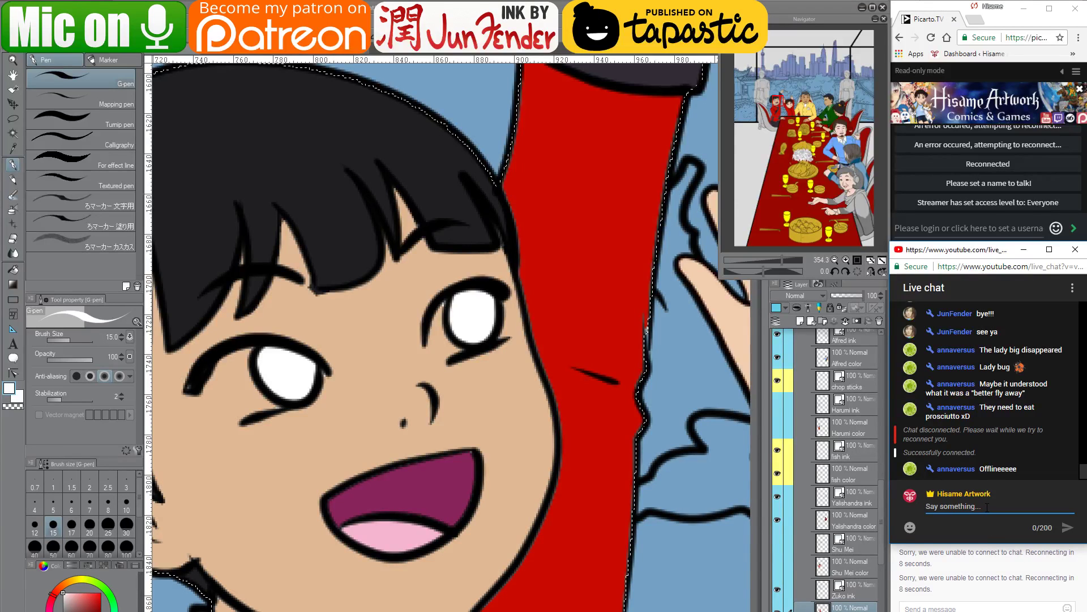
text(i)
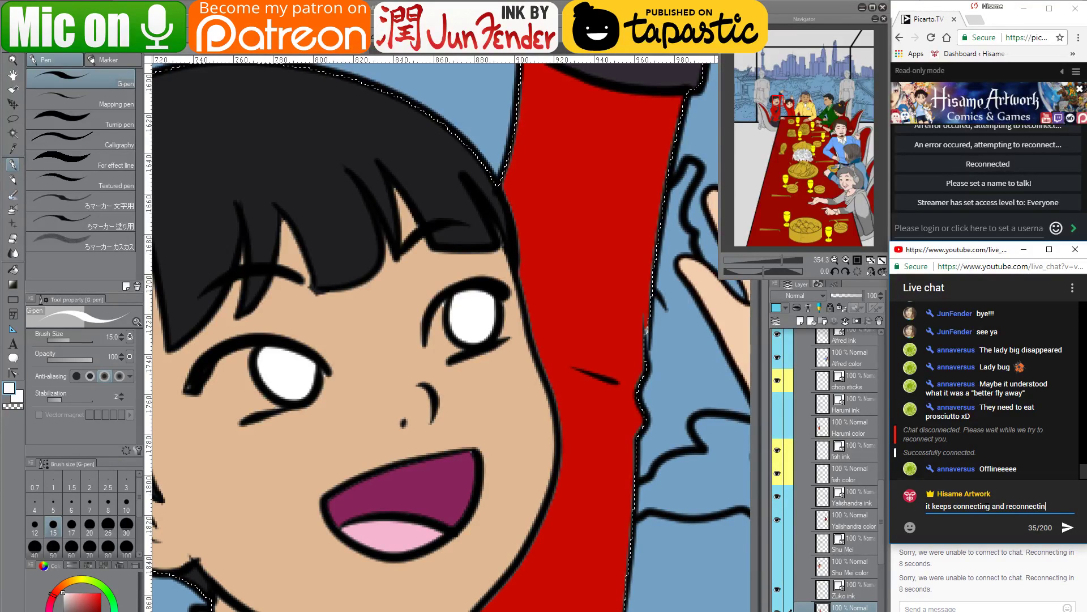
key(Return)
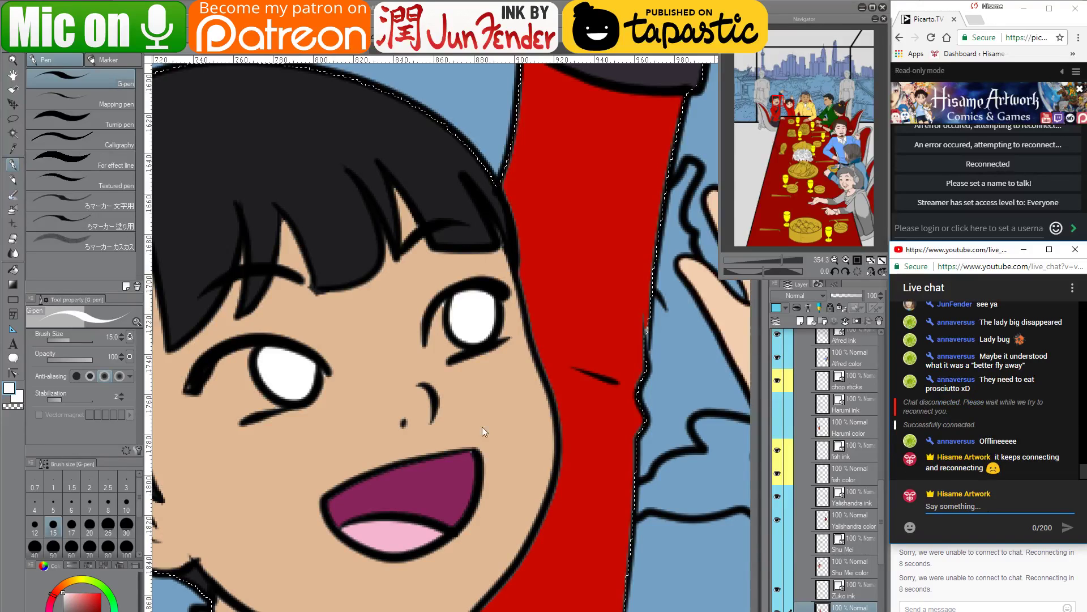
Paint the uncolored parts of both of the child's eyeballs white and touch up the outer eye corner with sampled black
click(433, 343)
mouse_move(433, 344)
mouse_down()
mouse_move(456, 304)
mouse_move(464, 325)
mouse_move(452, 342)
mouse_move(491, 315)
mouse_up()
mouse_move(260, 359)
mouse_down()
mouse_move(229, 359)
mouse_move(215, 396)
mouse_move(256, 408)
mouse_move(244, 368)
mouse_up()
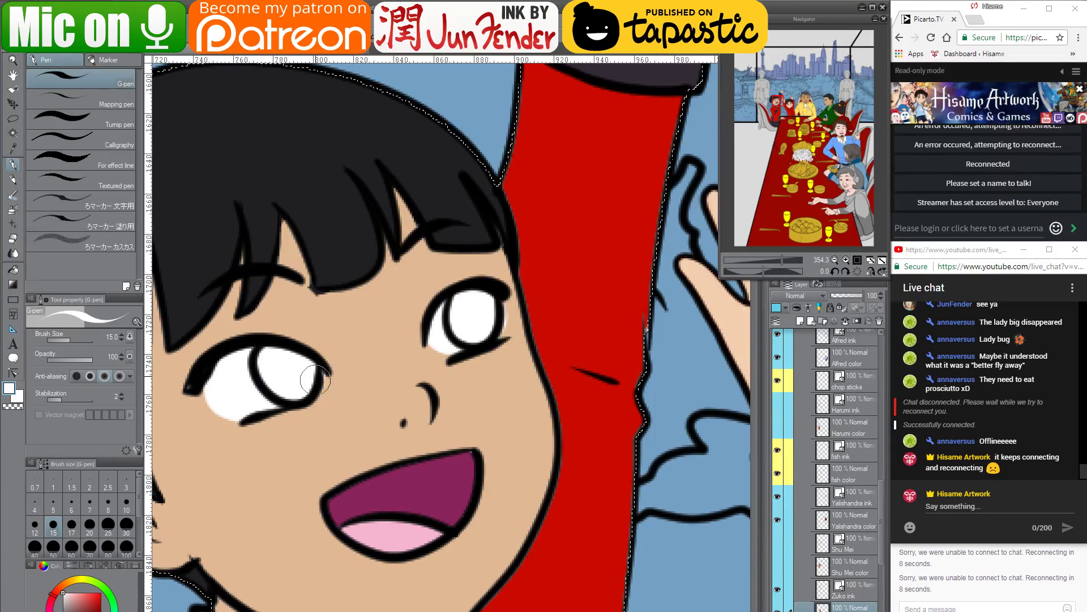
drag(312, 376, 320, 378)
alt+click(192, 378)
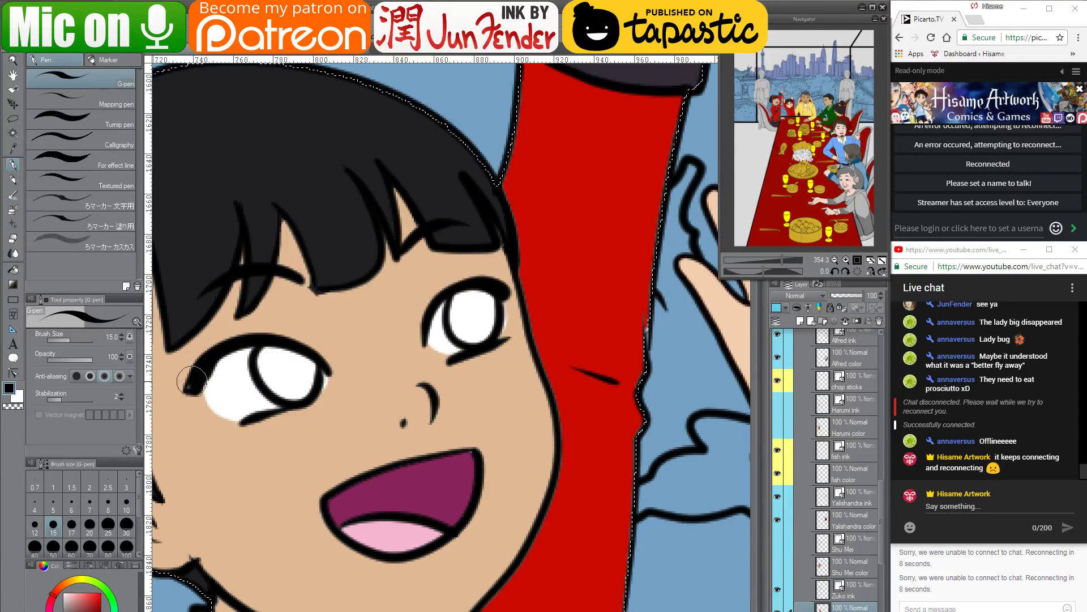
drag(192, 379, 192, 371)
key(x)
Sample the brown eye color of the neighboring child, darken it, and paint both irises of the child with chopsticks
drag(736, 499, 282, 371)
alt+click(579, 488)
mouse_move(214, 380)
mouse_down()
mouse_move(371, 374)
mouse_move(696, 478)
mouse_up()
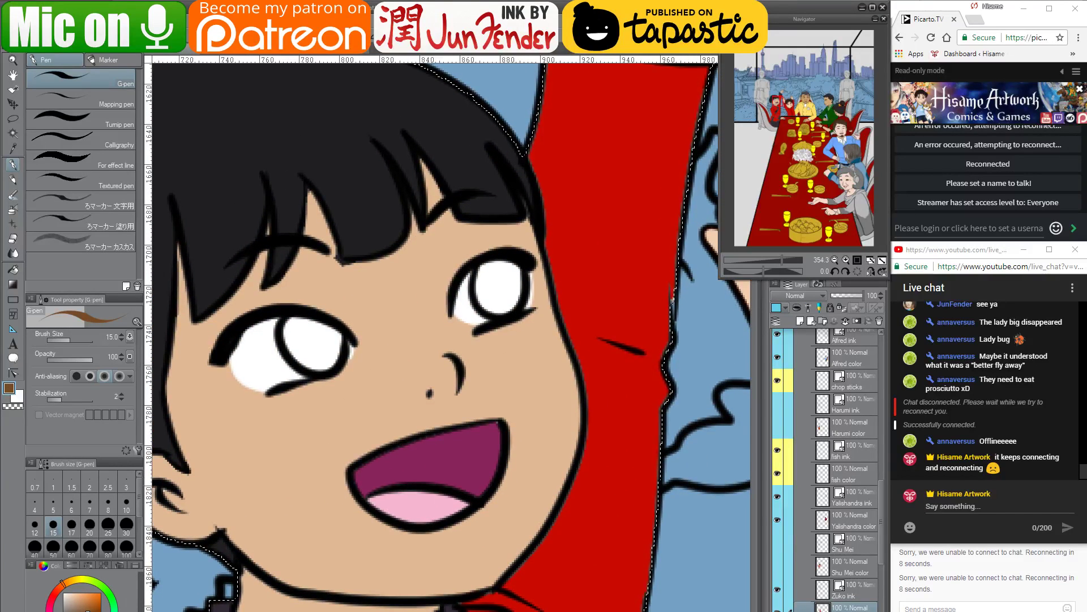
click(88, 611)
mouse_move(274, 326)
mouse_down()
mouse_move(296, 338)
mouse_move(296, 327)
mouse_move(328, 357)
mouse_up()
mouse_move(478, 266)
mouse_down()
mouse_move(494, 302)
mouse_move(481, 287)
mouse_move(500, 264)
mouse_up()
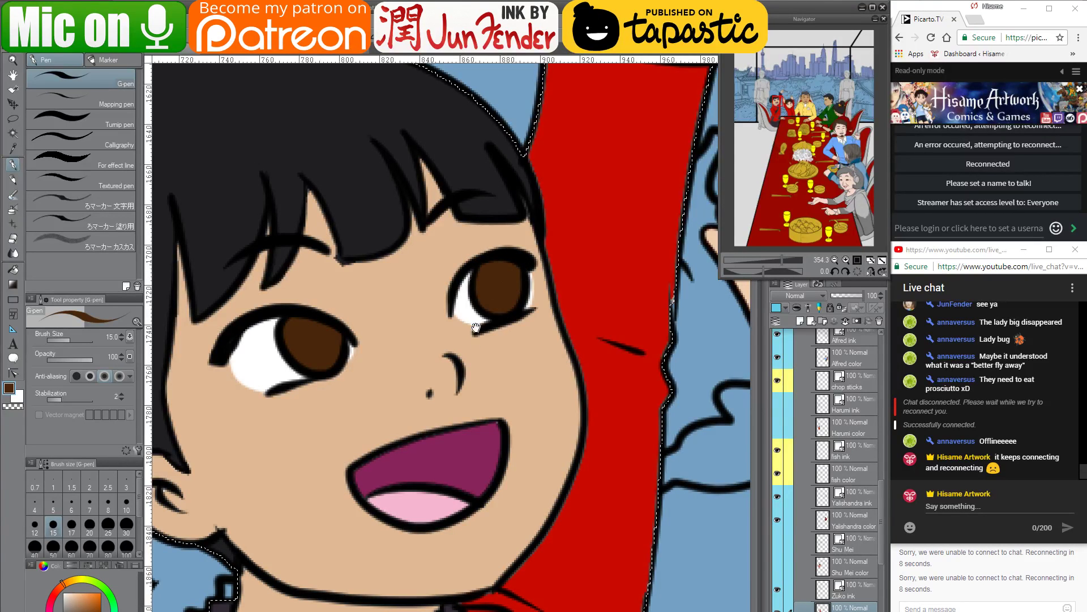
Clear the selection around the child with chopsticks
drag(484, 366, 427, 342)
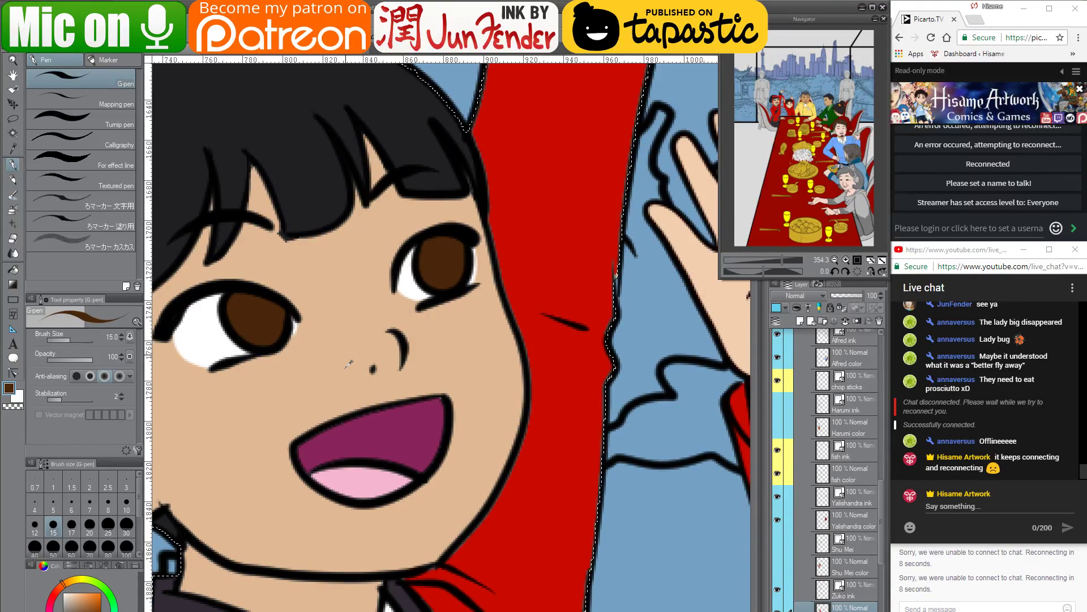
scroll(391, 441, down, 5)
scroll(416, 314, down, 3)
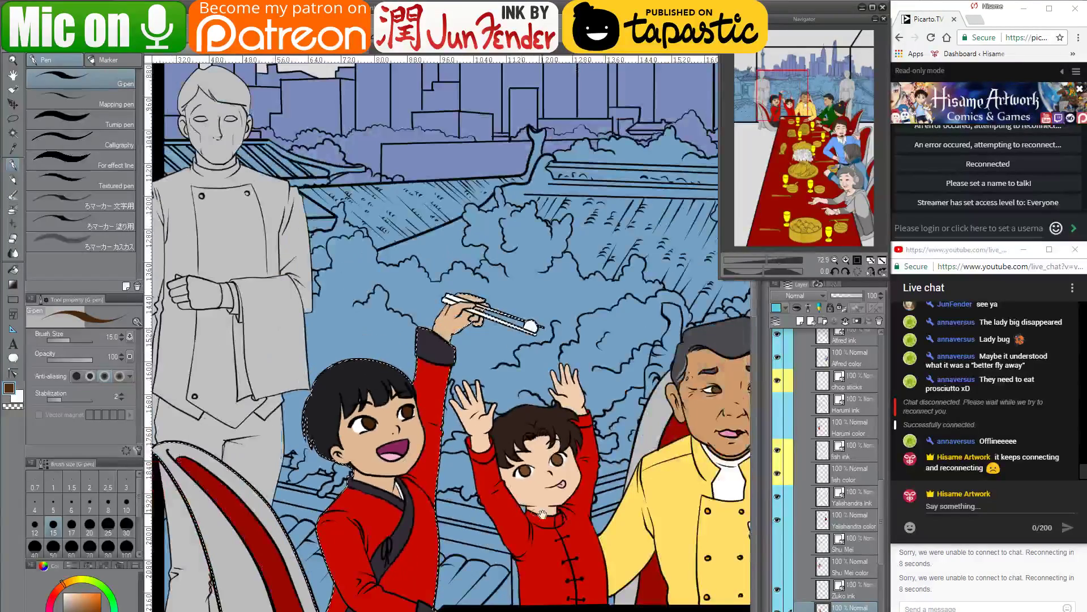
drag(576, 504, 493, 399)
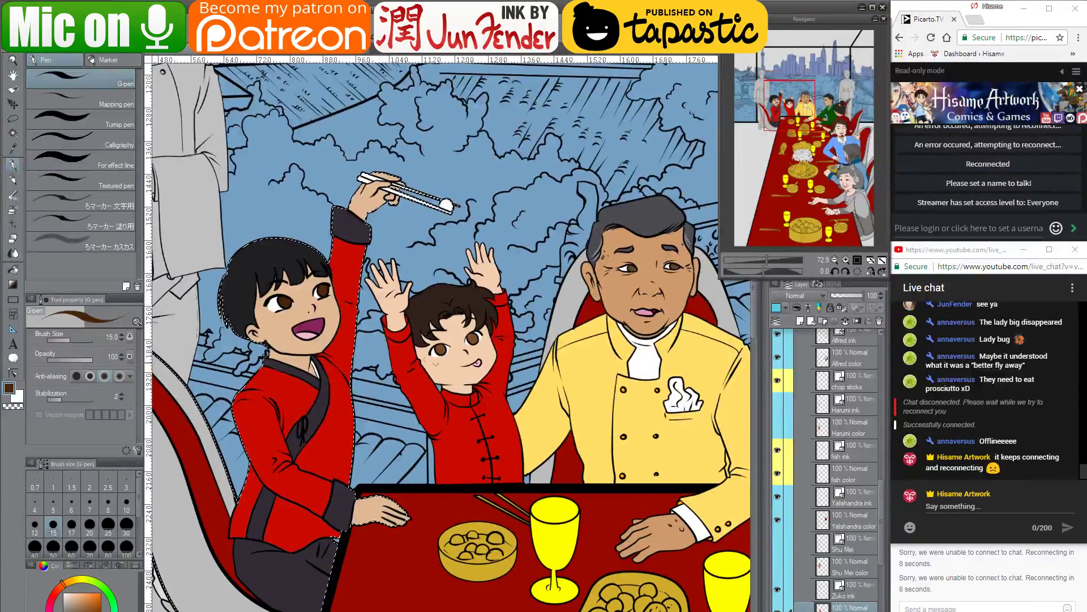
key(ctrl+d)
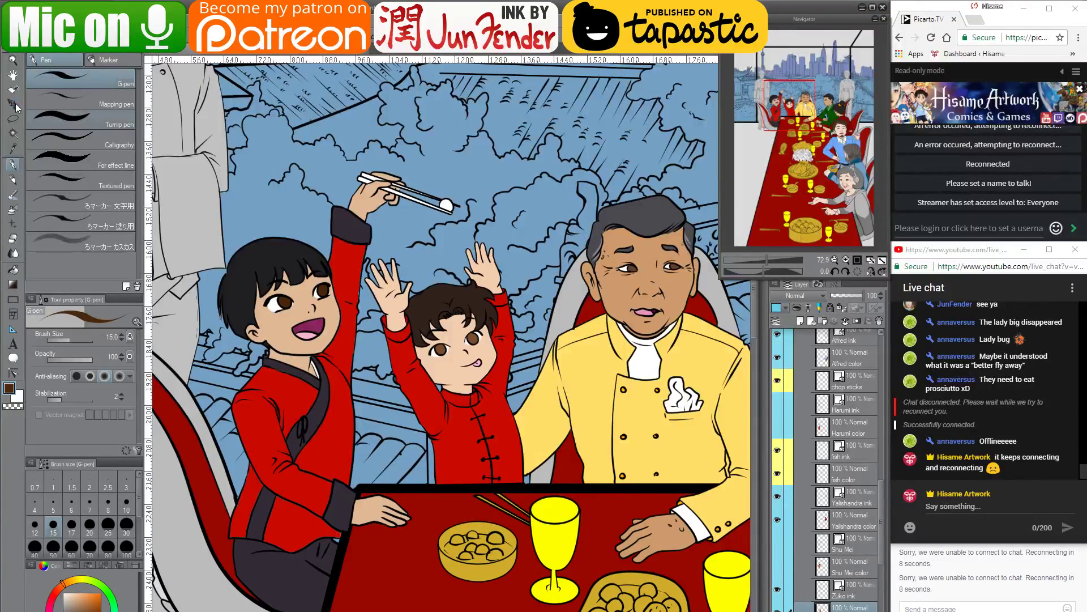
Paint the small gap in the robe's lower edge beside the table with the robe red, using the G-pen at size 5
click(15, 107)
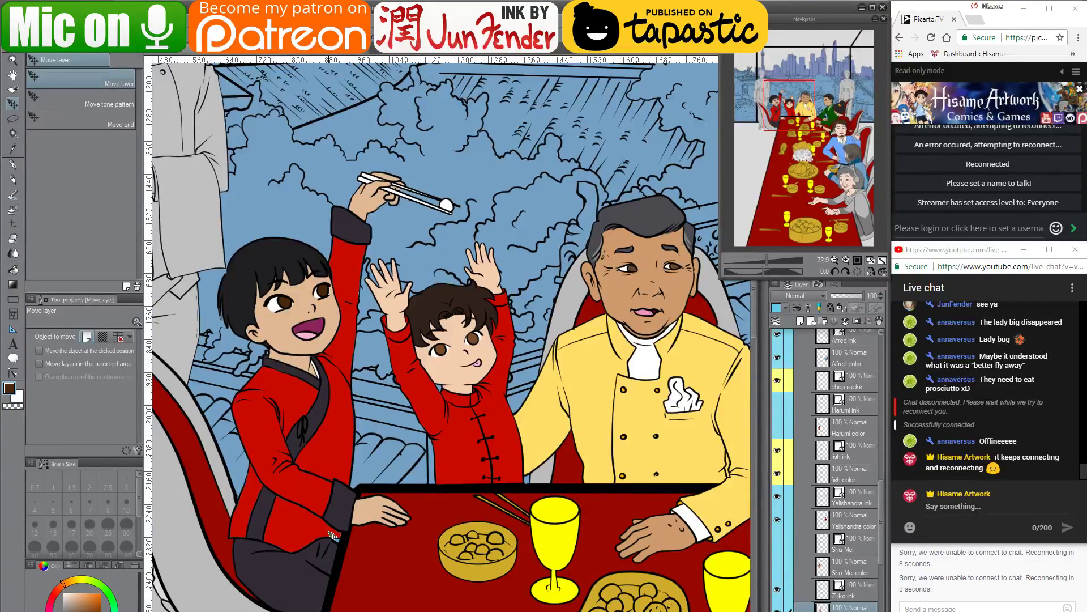
scroll(333, 535, up, 7)
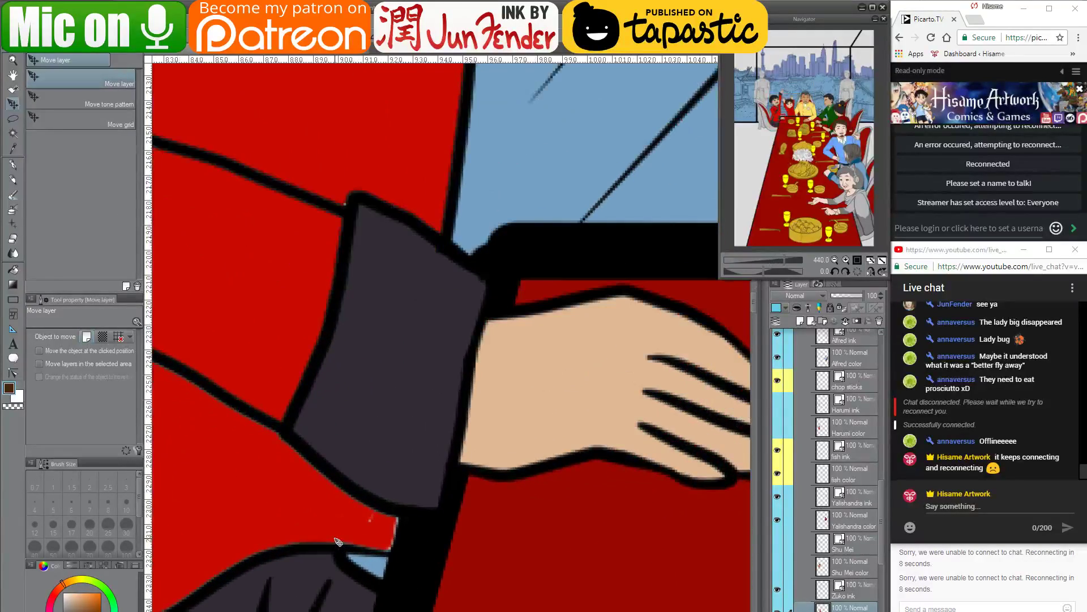
click(13, 165)
drag(340, 515, 544, 397)
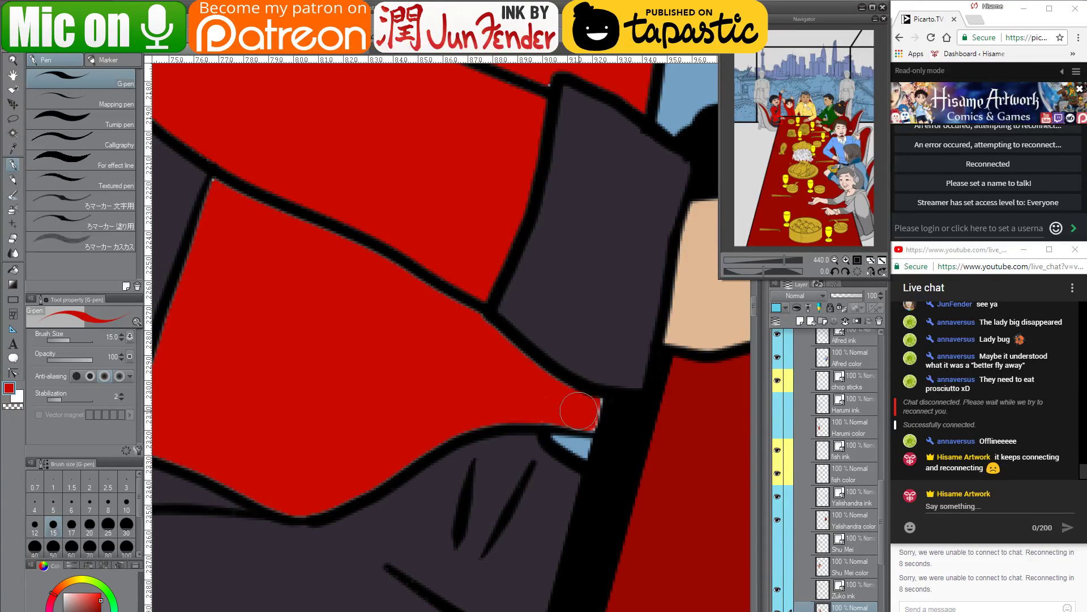
key(bracketleft)
key(bracketleft)
key(bracketleft)
key(bracketleft)
key(bracketleft)
key(bracketleft)
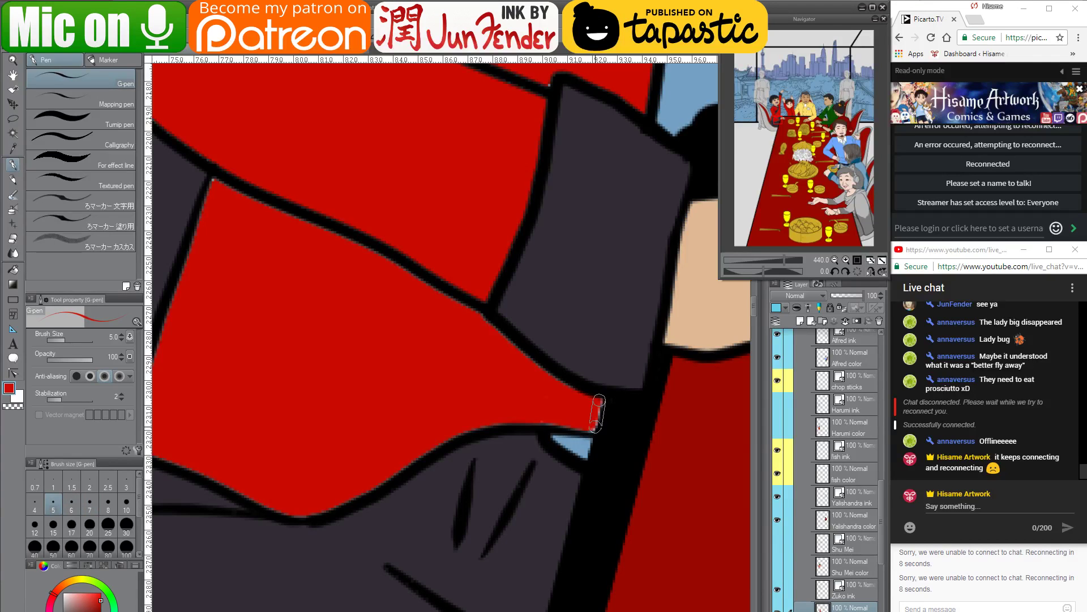
Refill the robe section behind the dark band with red, try a size 15 pen touch-up at its back edge, and undo the last change
scroll(603, 442, down, 2)
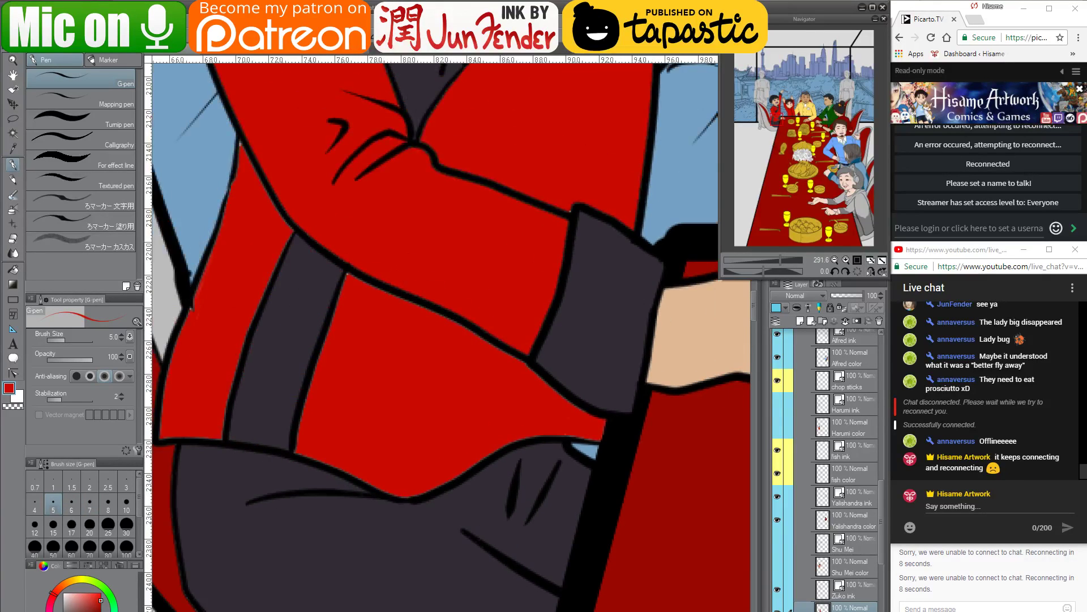
click(12, 270)
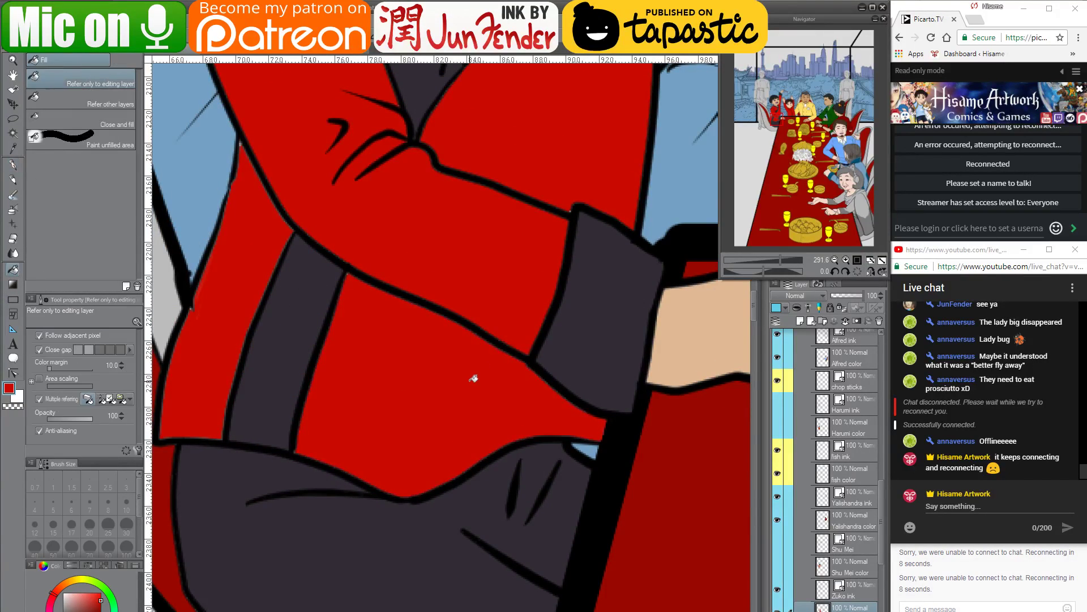
click(255, 295)
drag(307, 188, 337, 385)
click(13, 164)
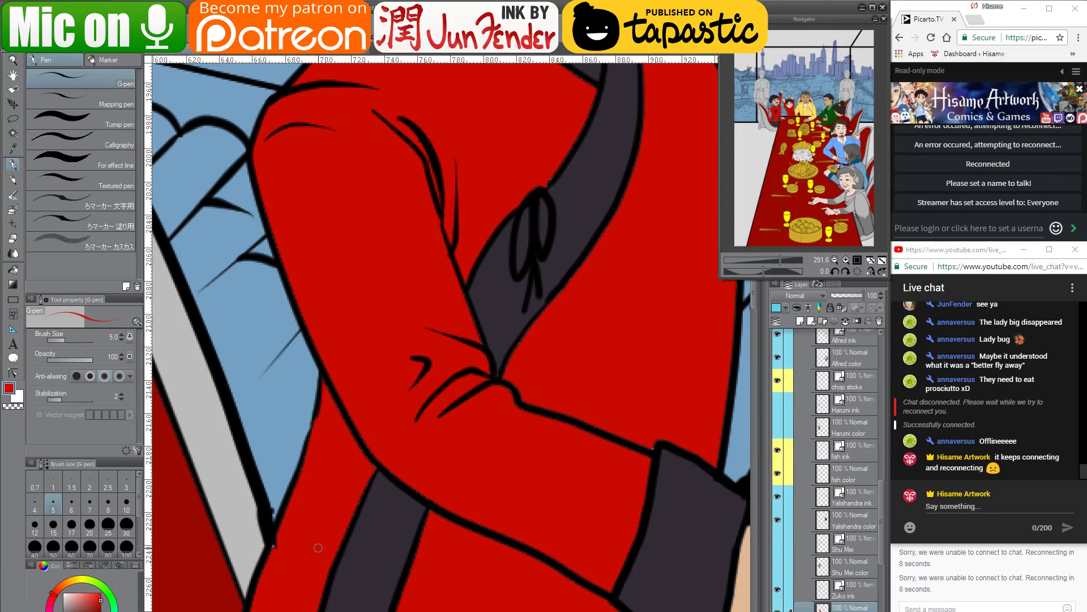
key(bracketright)
key(bracketright)
key(bracketright)
key(bracketright)
key(bracketright)
key(bracketright)
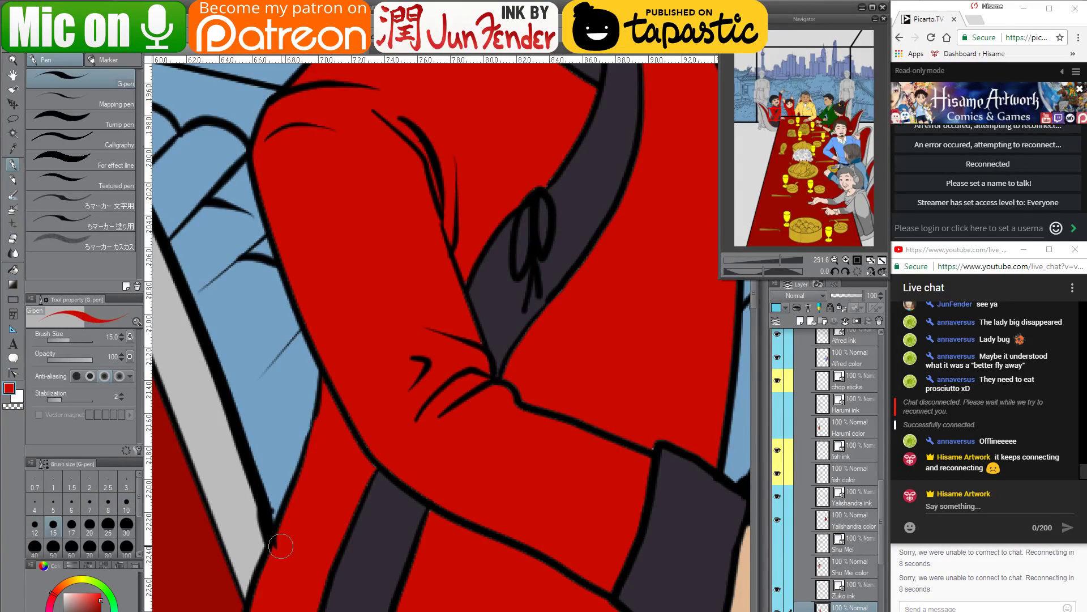
key(ctrl+z)
Reduce the pen to size 7 and paint the robe red along the child's face from the hair to the jaw
drag(586, 384, 441, 547)
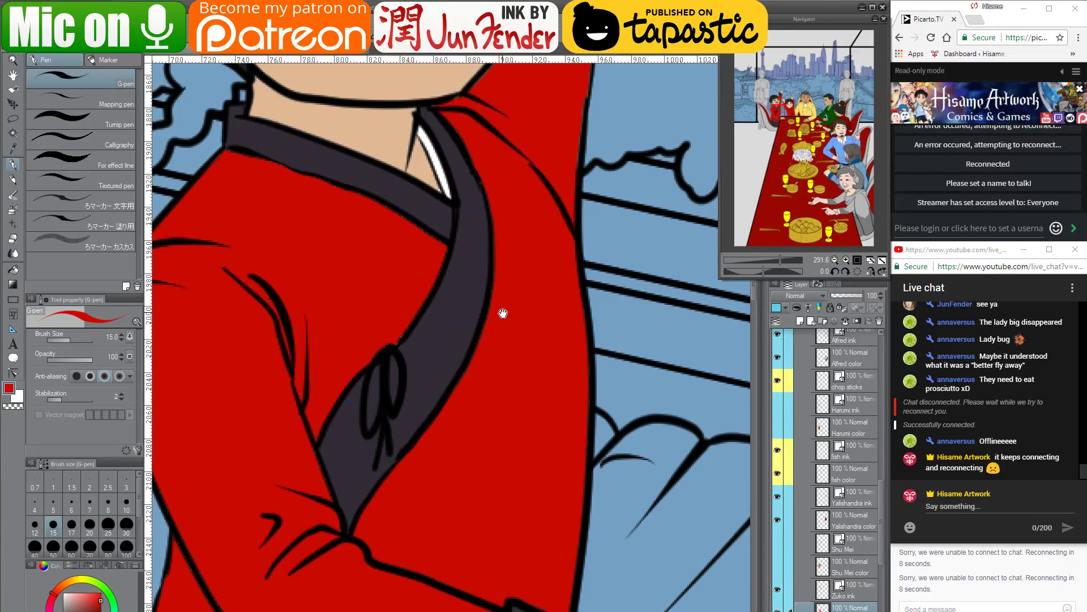
drag(498, 310, 481, 470)
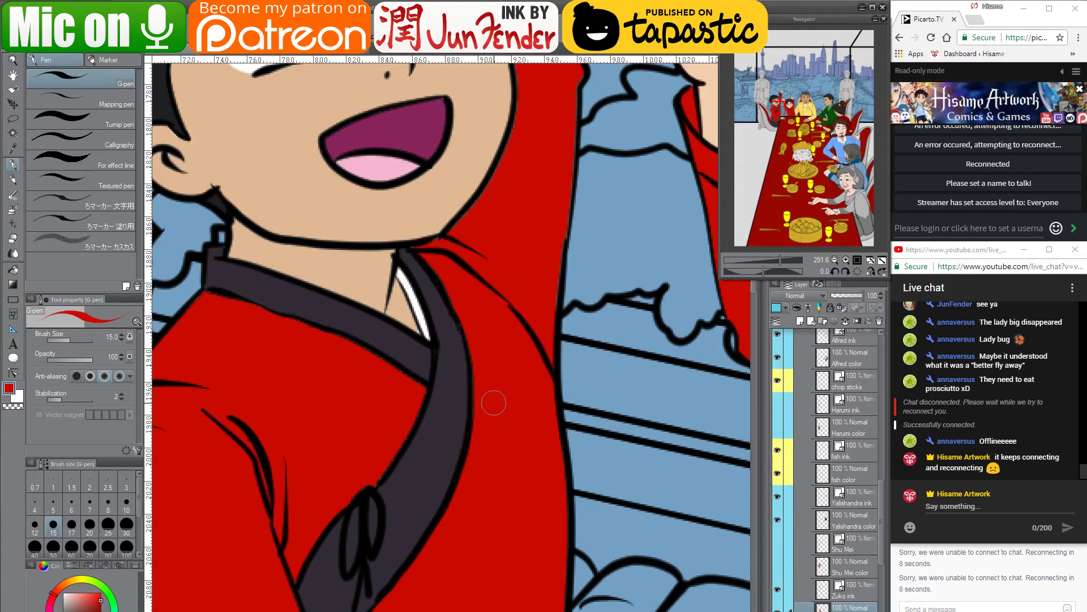
key(bracketleft)
key(bracketleft)
key(bracketleft)
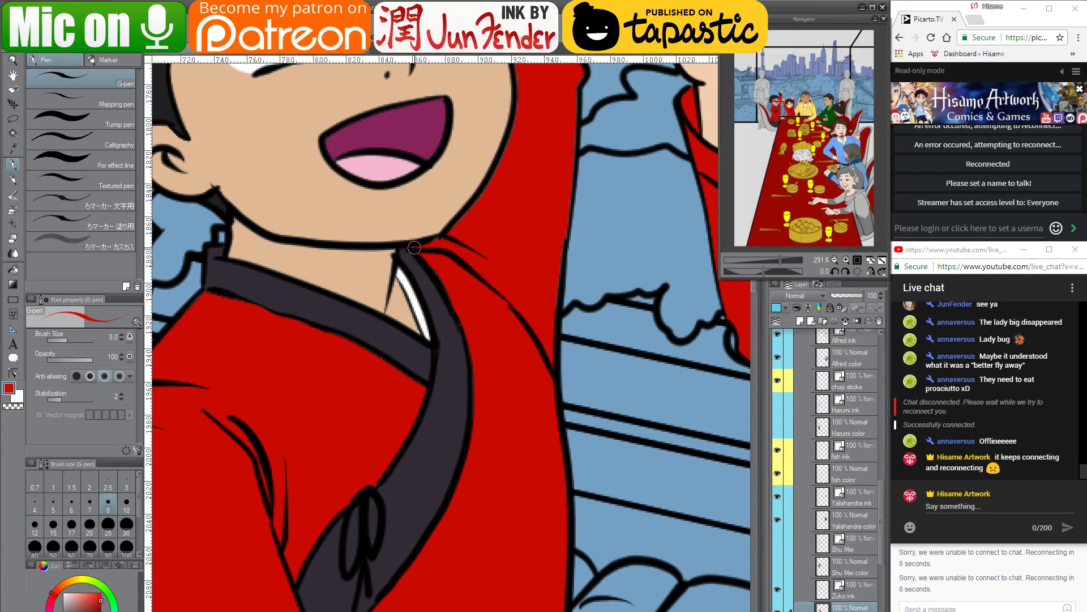
key(bracketleft)
drag(512, 216, 478, 580)
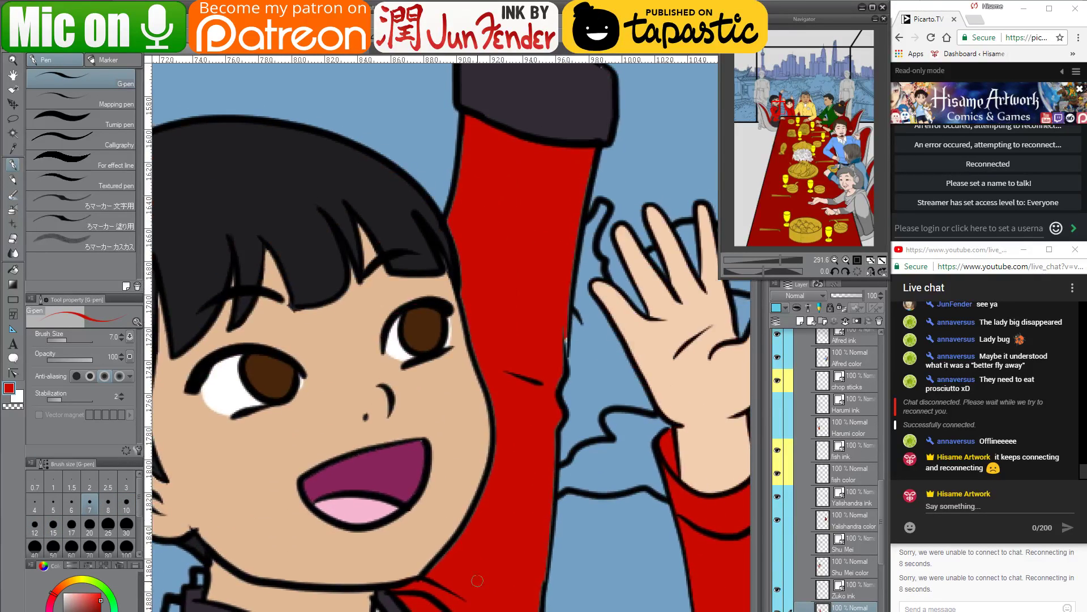
scroll(479, 571, up, 2)
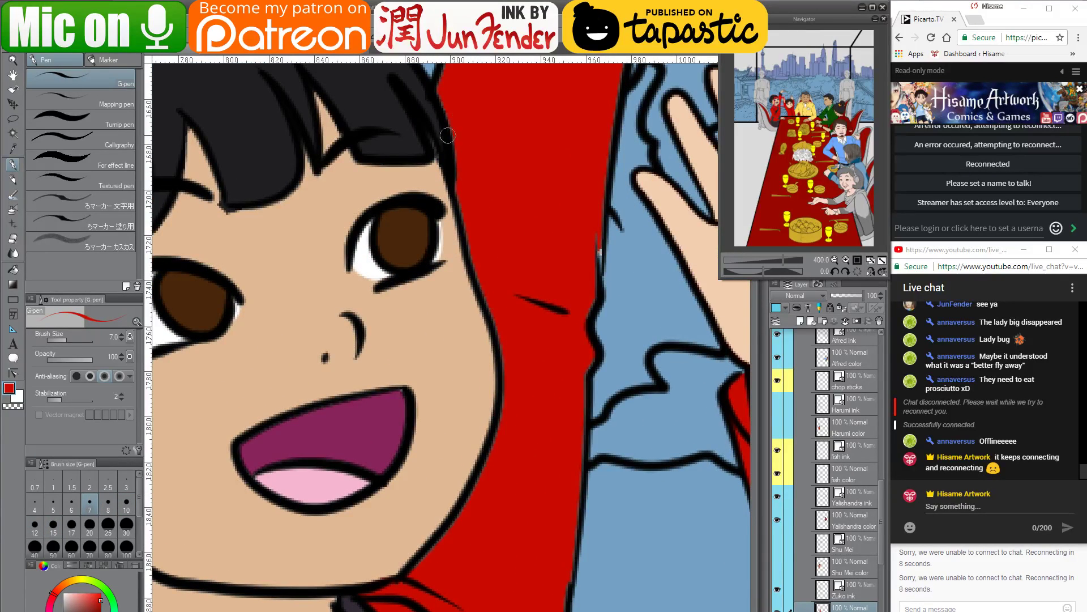
mouse_move(440, 89)
mouse_down()
mouse_move(473, 262)
mouse_move(507, 346)
mouse_move(490, 449)
mouse_move(457, 521)
mouse_up()
drag(499, 441, 406, 573)
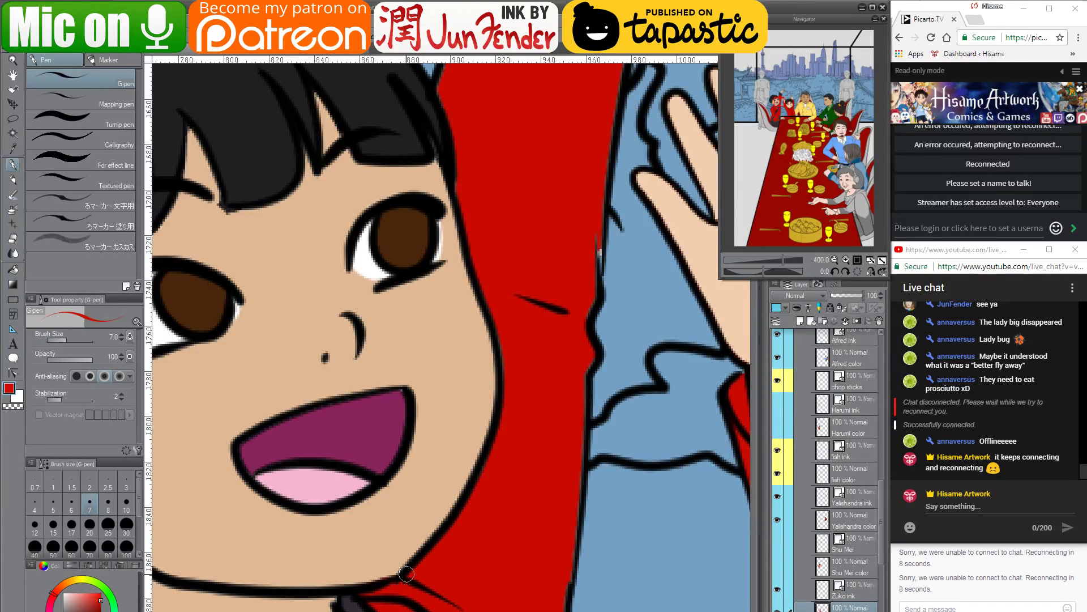
alt+click(378, 542)
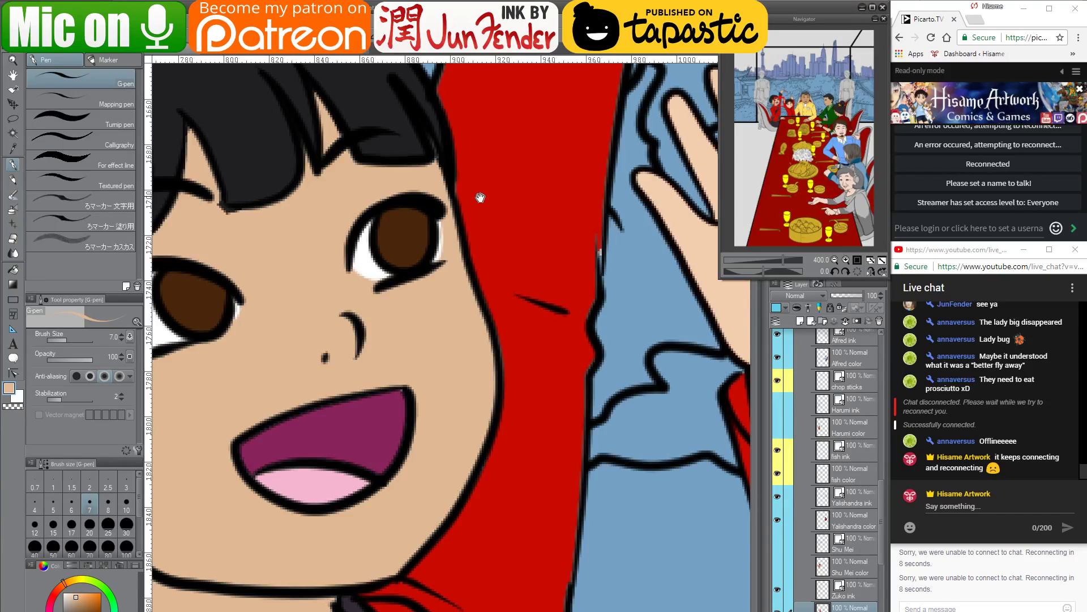
Sample the robe red and paint over the leftover gaps along both edges of the raised sleeve
drag(480, 198, 498, 396)
alt+click(494, 283)
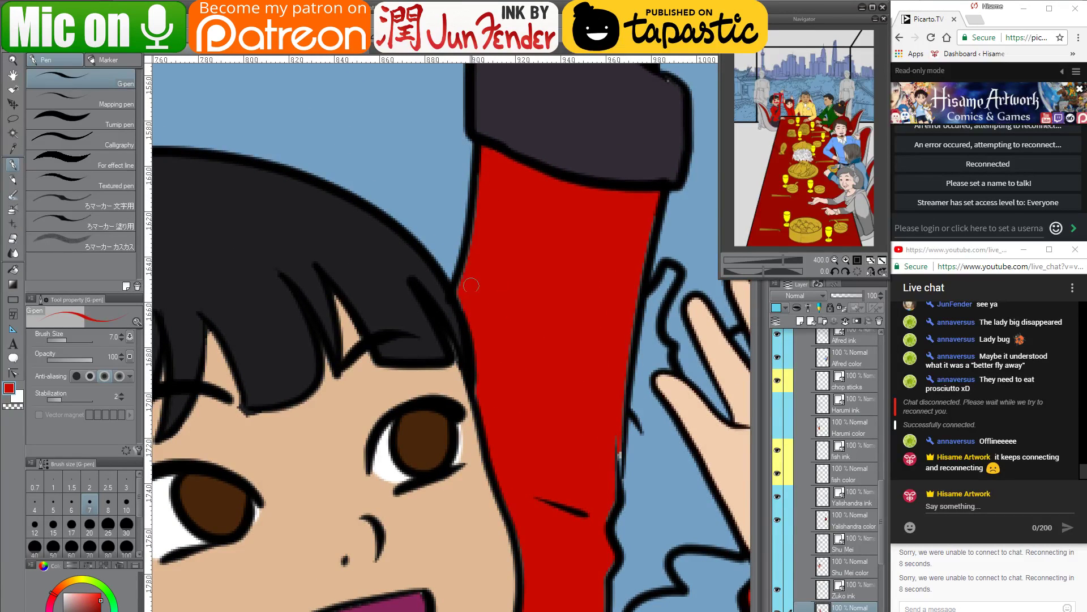
drag(478, 225, 459, 293)
drag(617, 431, 608, 510)
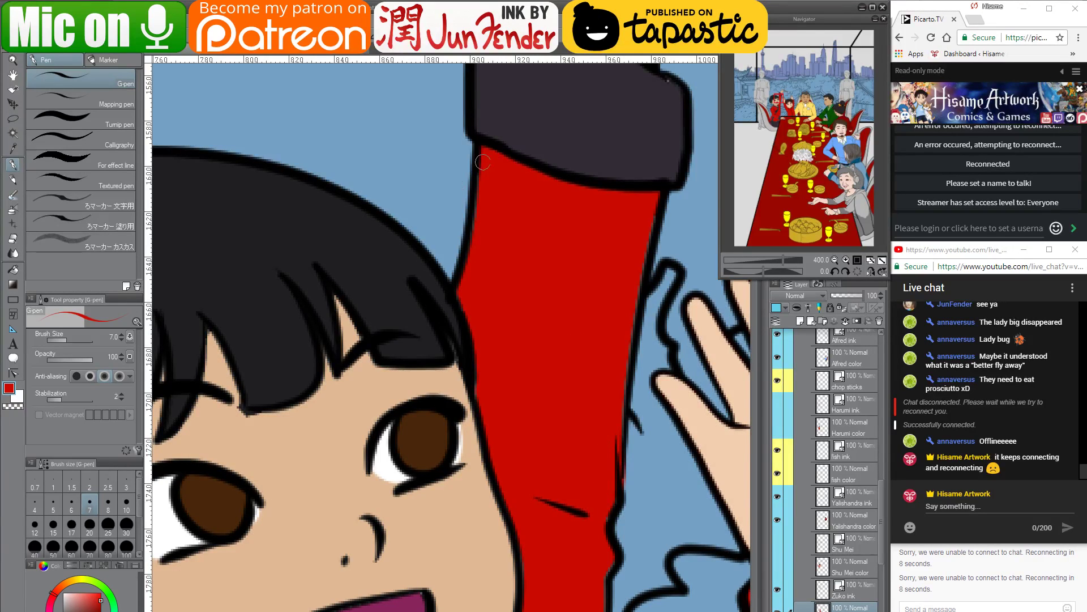
drag(482, 163, 463, 264)
Sample the face's skin tone and the robe red to touch up gaps along the cheek and raised sleeve
drag(480, 493, 480, 279)
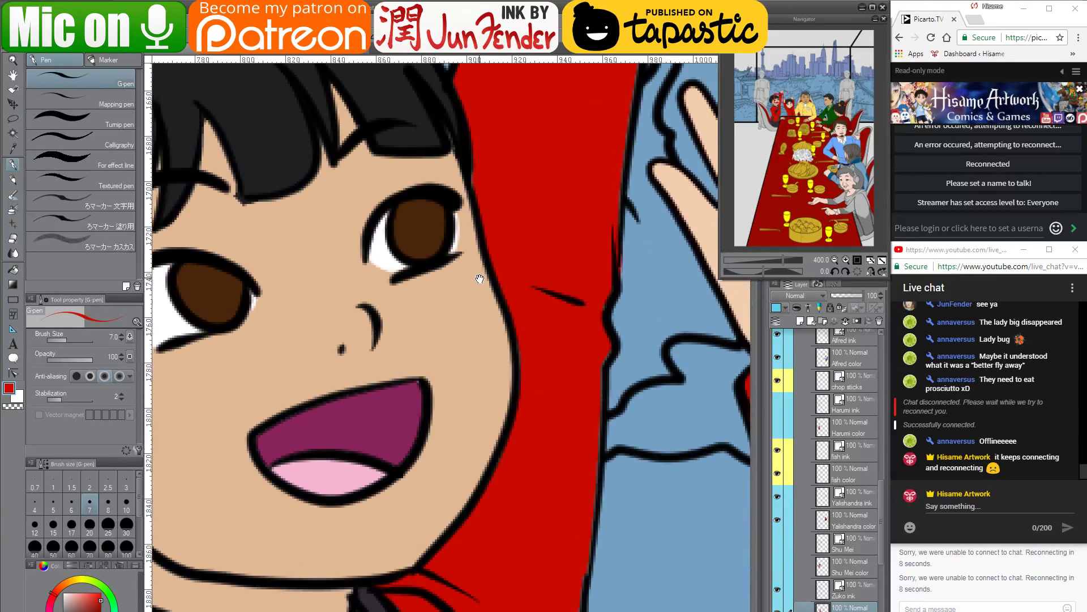
alt+click(490, 343)
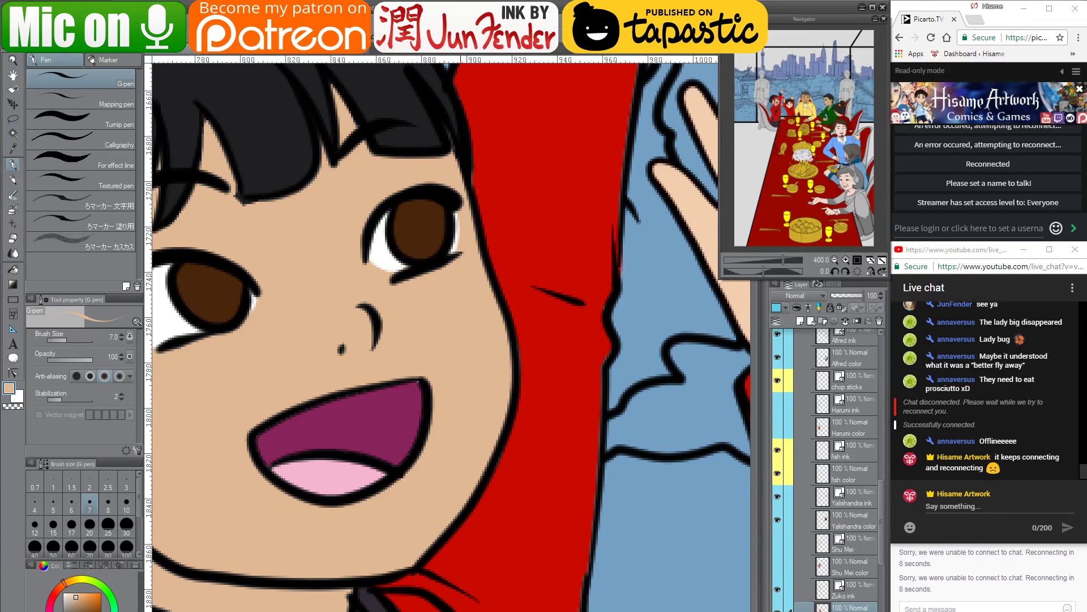
mouse_move(602, 153)
mouse_down()
mouse_move(551, 272)
mouse_move(512, 425)
mouse_up()
alt+click(555, 283)
drag(553, 324, 534, 451)
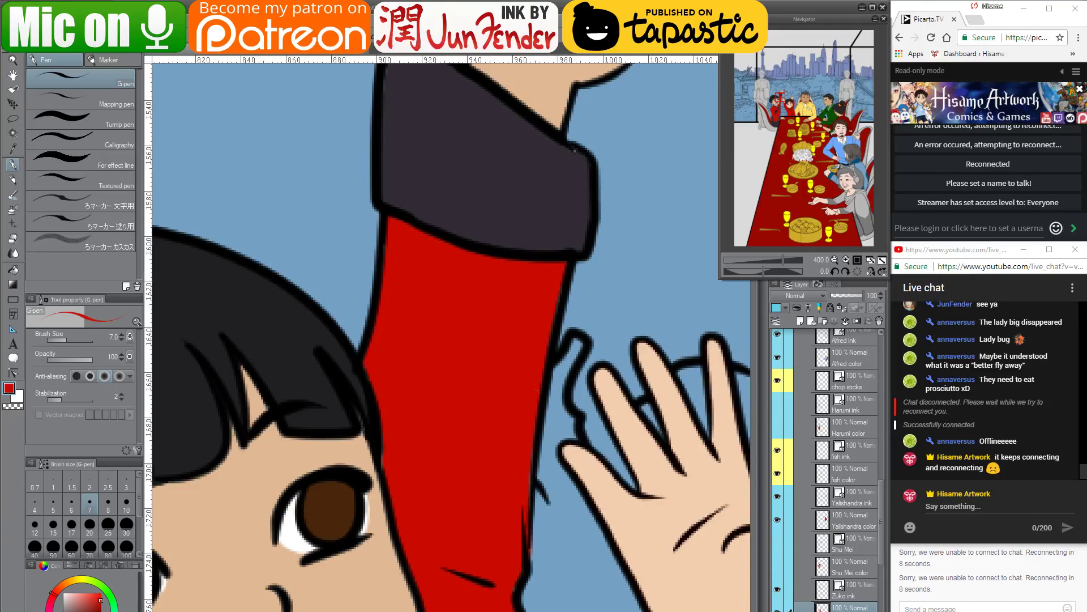
Sample the dark cuff color and the skin tone to touch up the cuff and hand, and enlarge the pen to size 15
alt+click(564, 171)
mouse_move(567, 148)
mouse_down()
mouse_move(581, 158)
mouse_move(492, 267)
mouse_up()
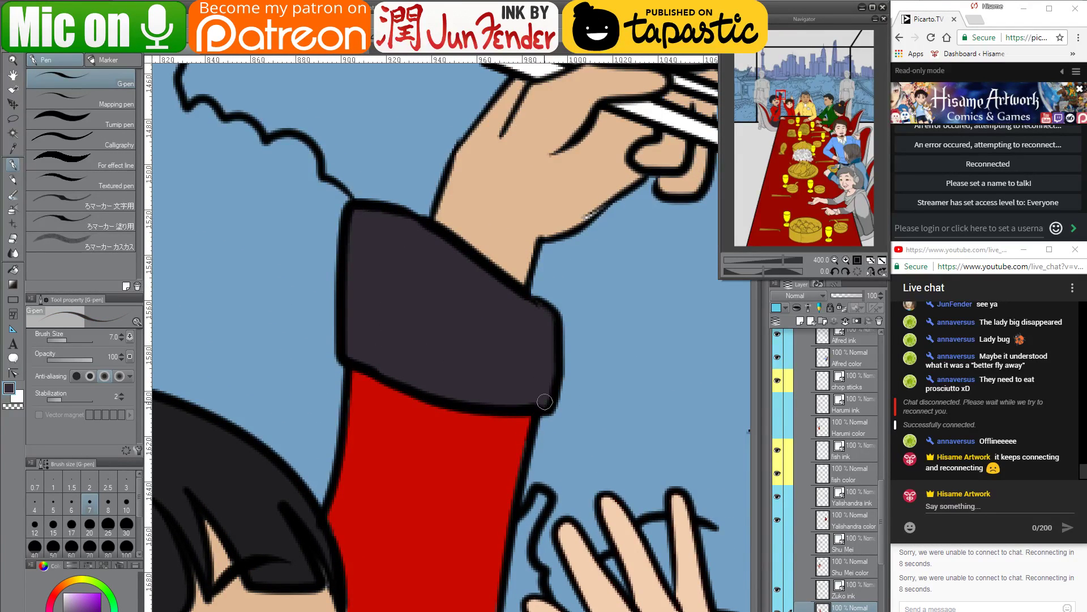
alt+click(562, 218)
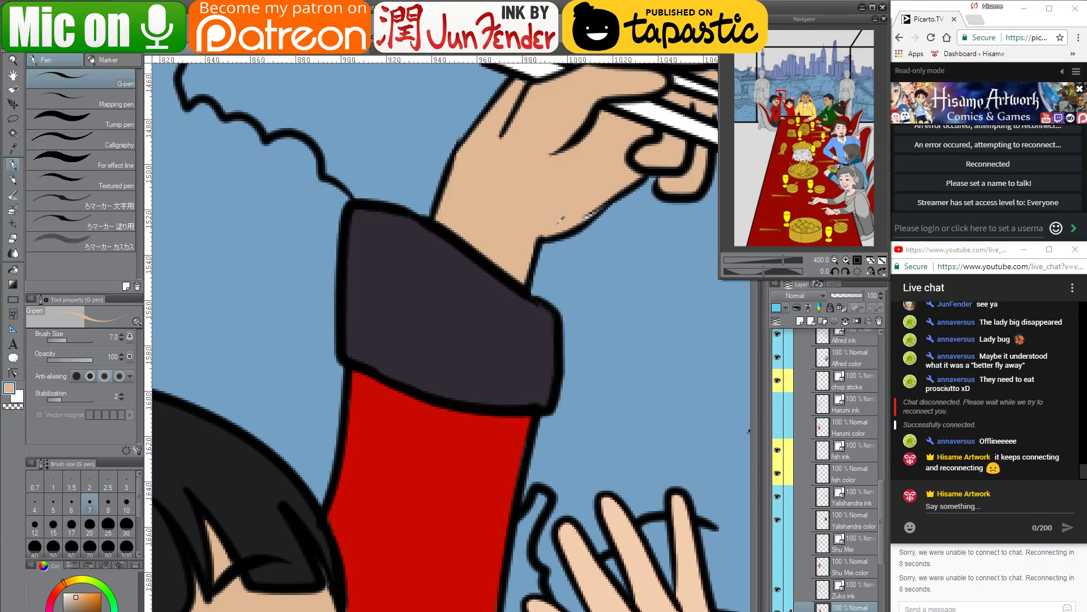
drag(570, 160, 428, 397)
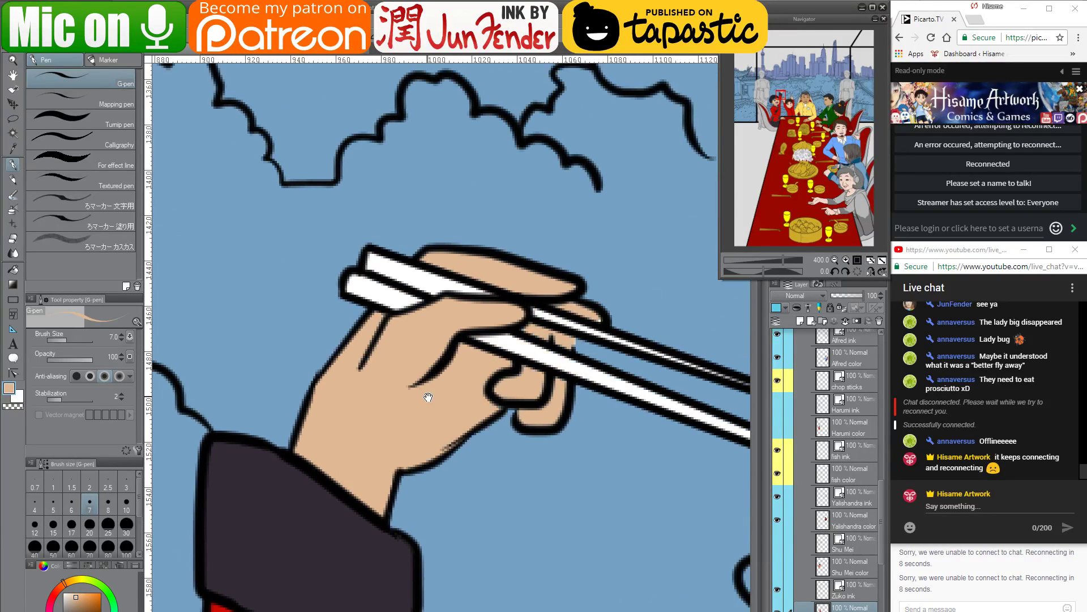
key(bracketright)
key(bracketright)
key(bracketright)
key(bracketright)
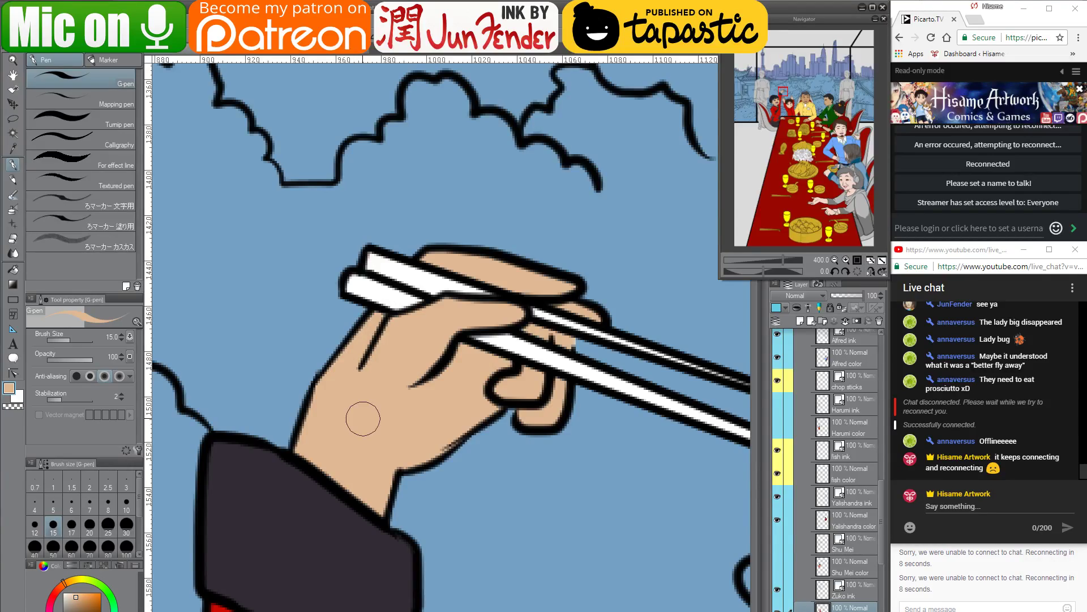
Make the Harumi and Shu Mei ink and color layers visible
scroll(363, 418, down, 9)
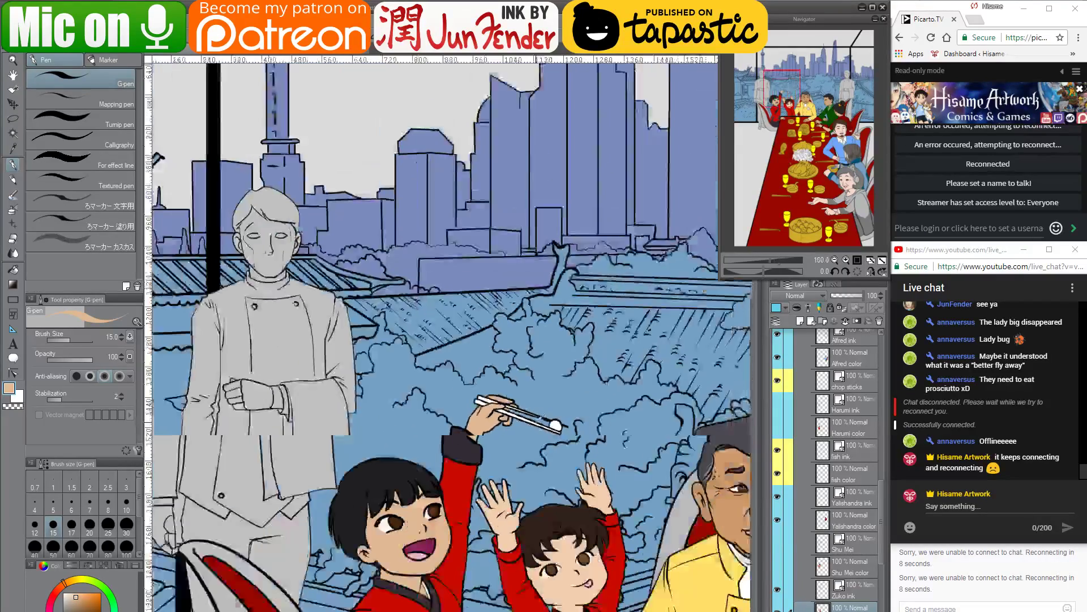
scroll(541, 417, down, 1)
drag(595, 564, 438, 405)
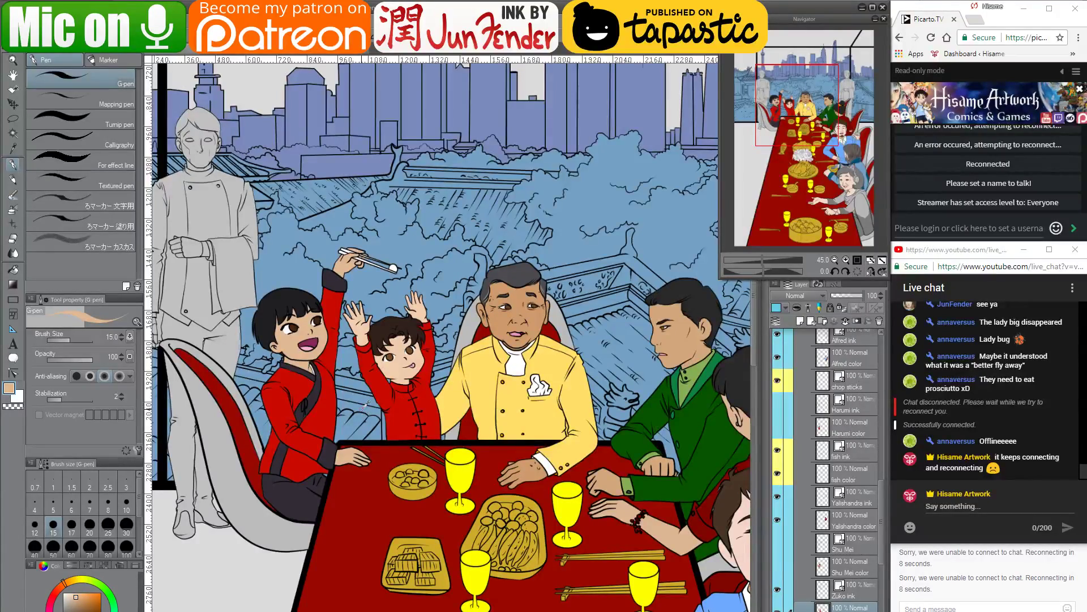
scroll(366, 405, down, 2)
drag(444, 485, 464, 378)
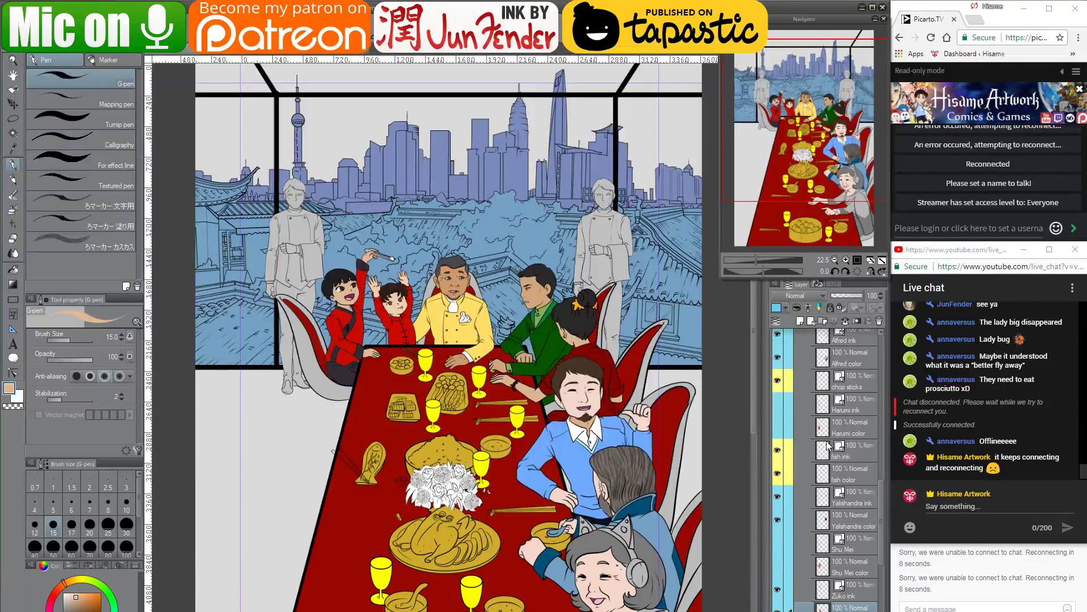
drag(779, 403, 786, 442)
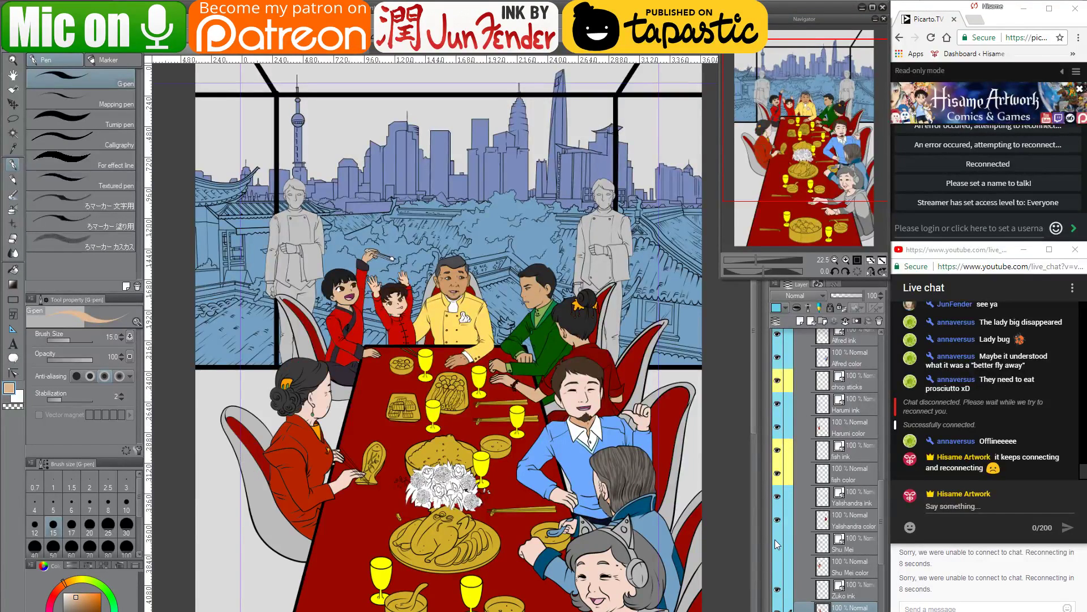
drag(776, 542, 777, 566)
Turn on the remaining hidden character layers in the people group, including Liling Copy and Liling color Copy
drag(487, 431, 487, 307)
scroll(808, 491, down, 3)
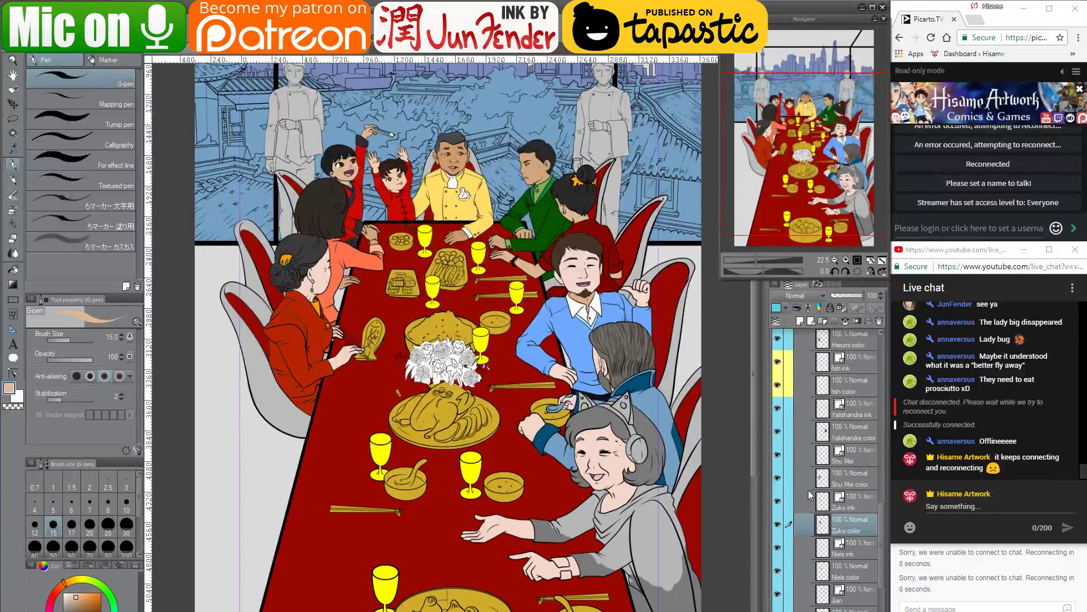
scroll(808, 491, down, 5)
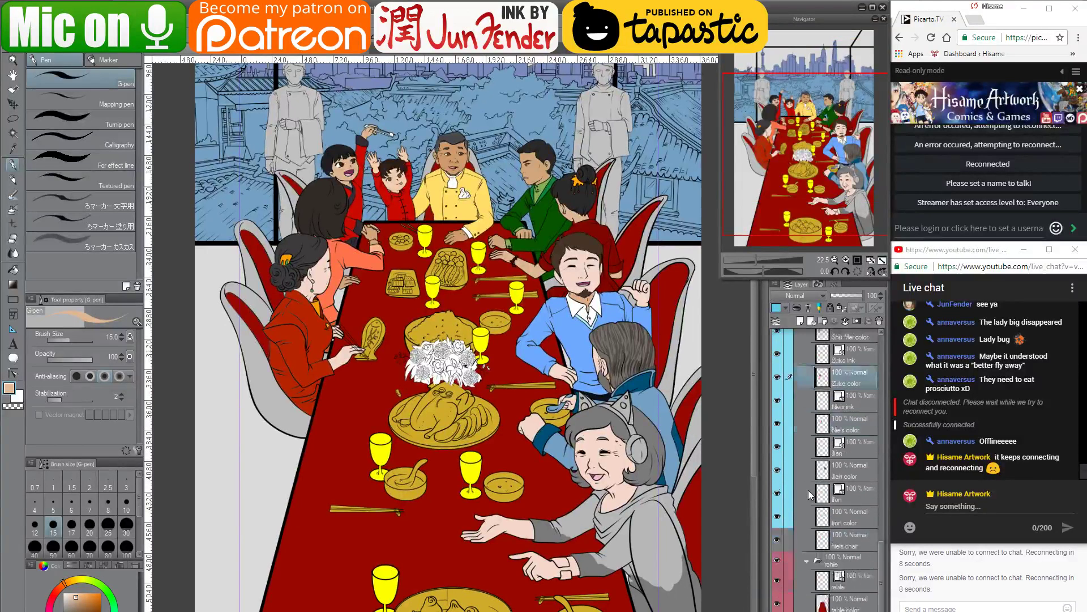
scroll(808, 491, down, 2)
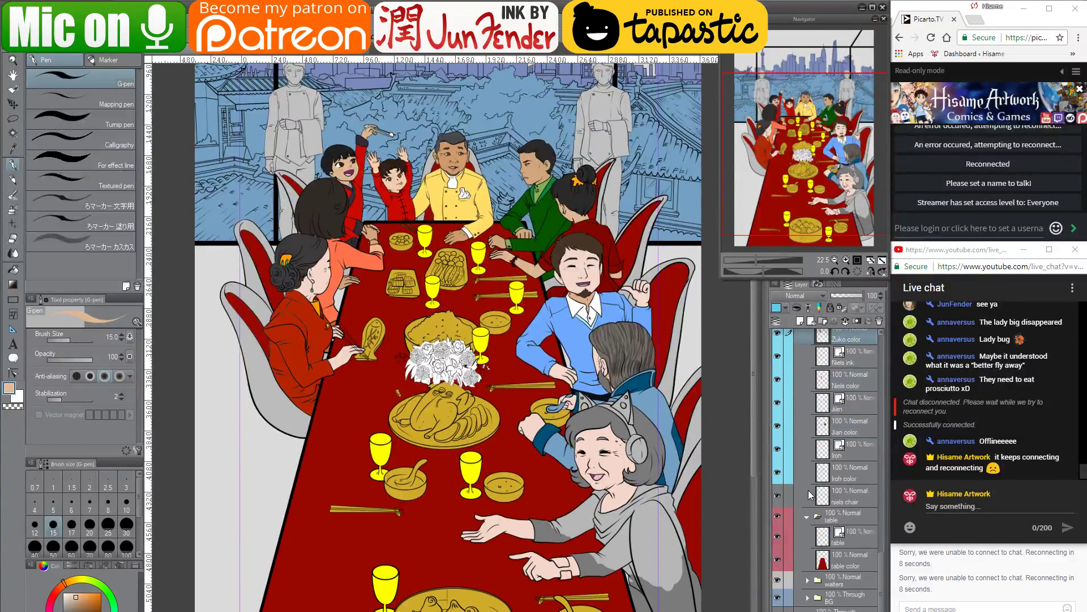
scroll(809, 490, up, 15)
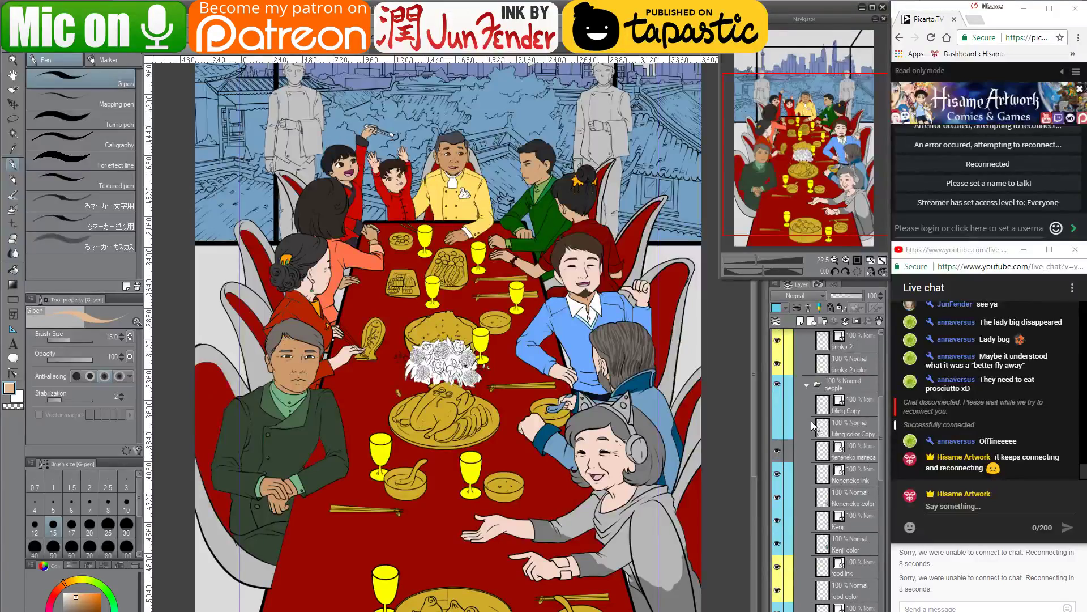
drag(779, 502, 779, 477)
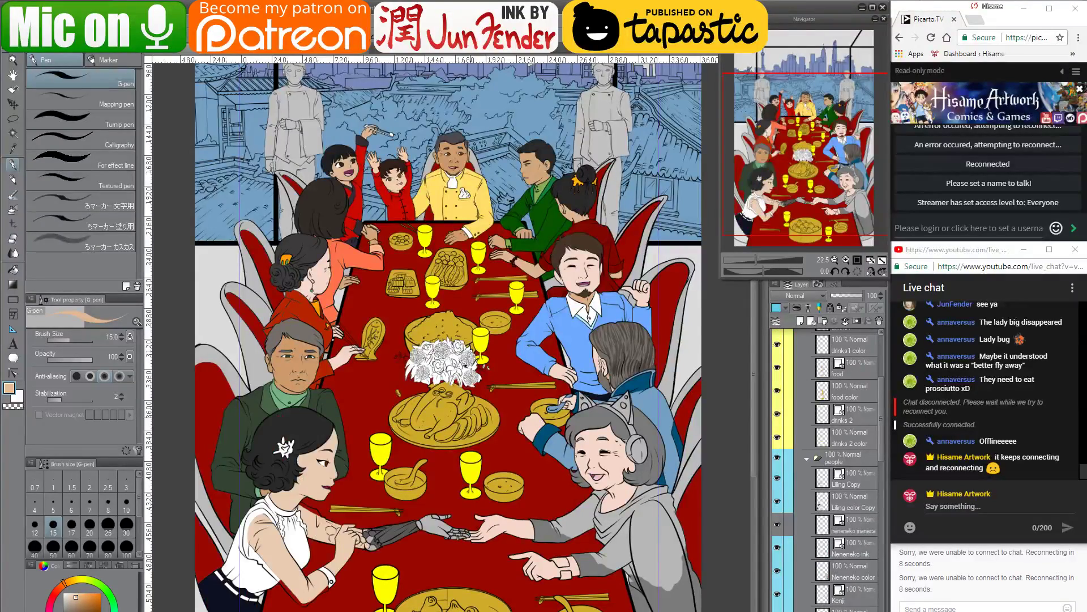
Examine the whole banquet scene with every character visible and look through the people layers
scroll(390, 398, down, 2)
scroll(379, 493, up, 2)
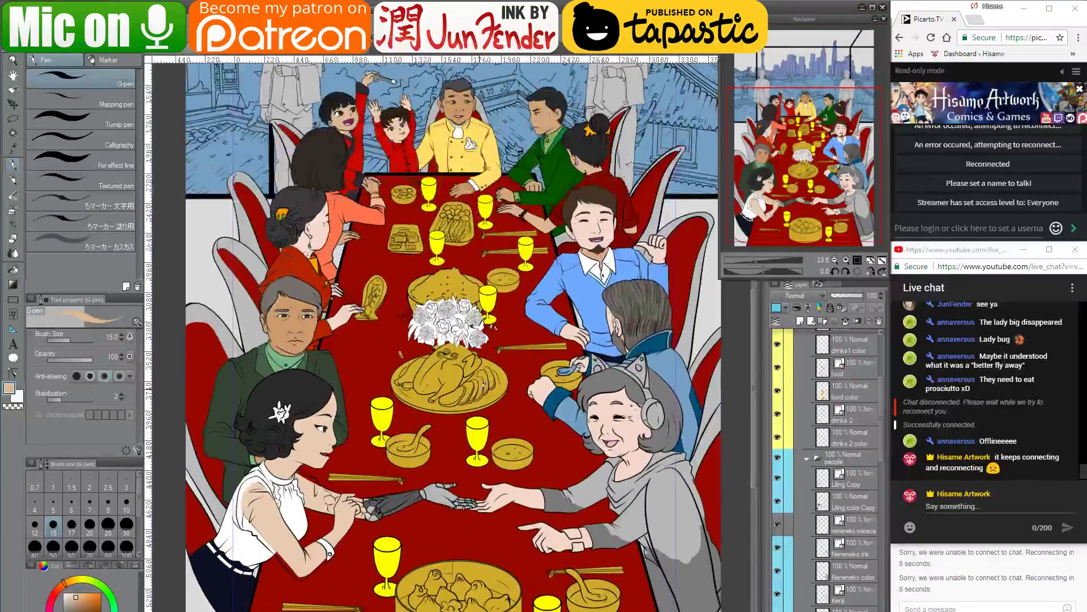
scroll(479, 389, down, 1)
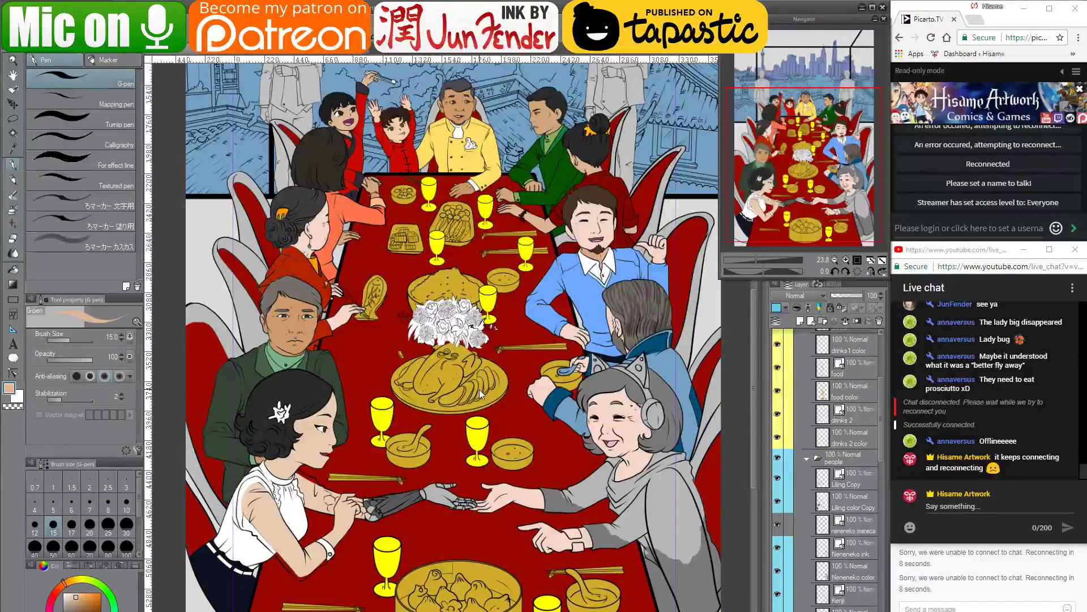
drag(454, 246, 451, 297)
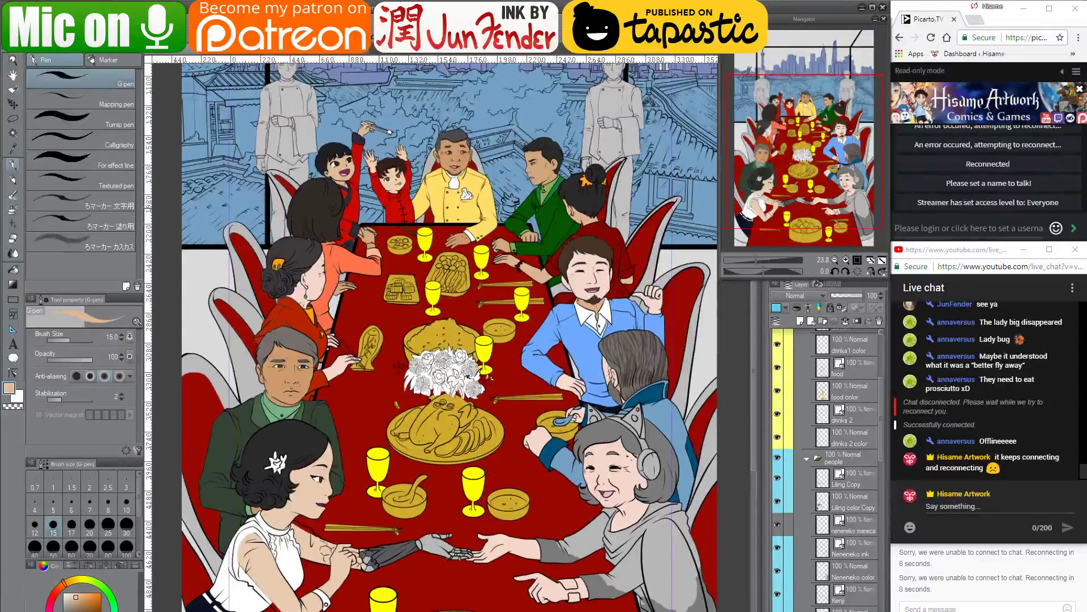
scroll(270, 257, up, 5)
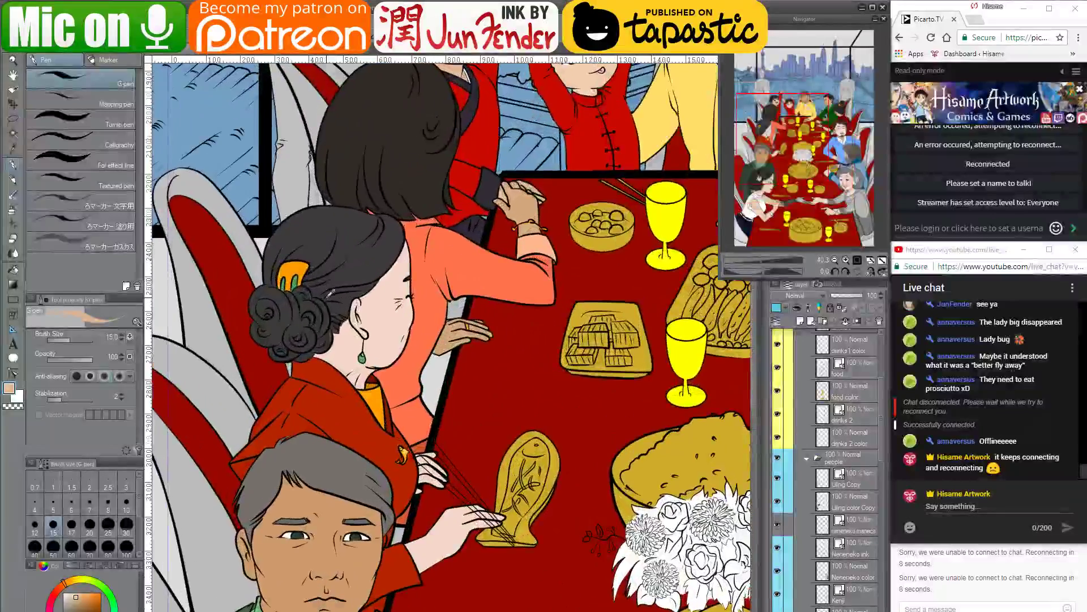
scroll(331, 292, down, 7)
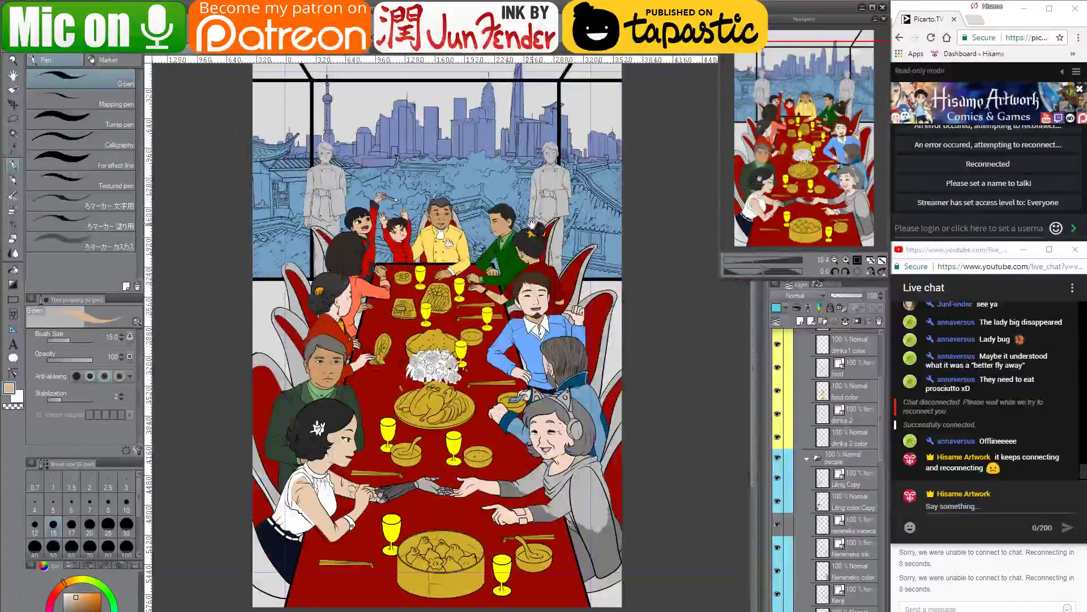
drag(531, 223, 524, 307)
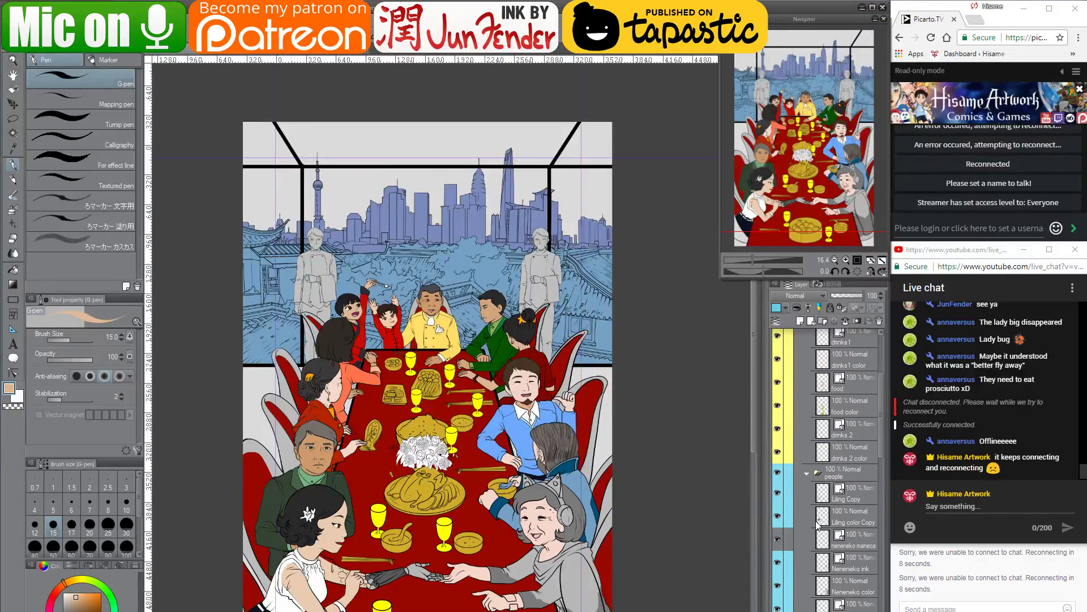
scroll(818, 525, down, 10)
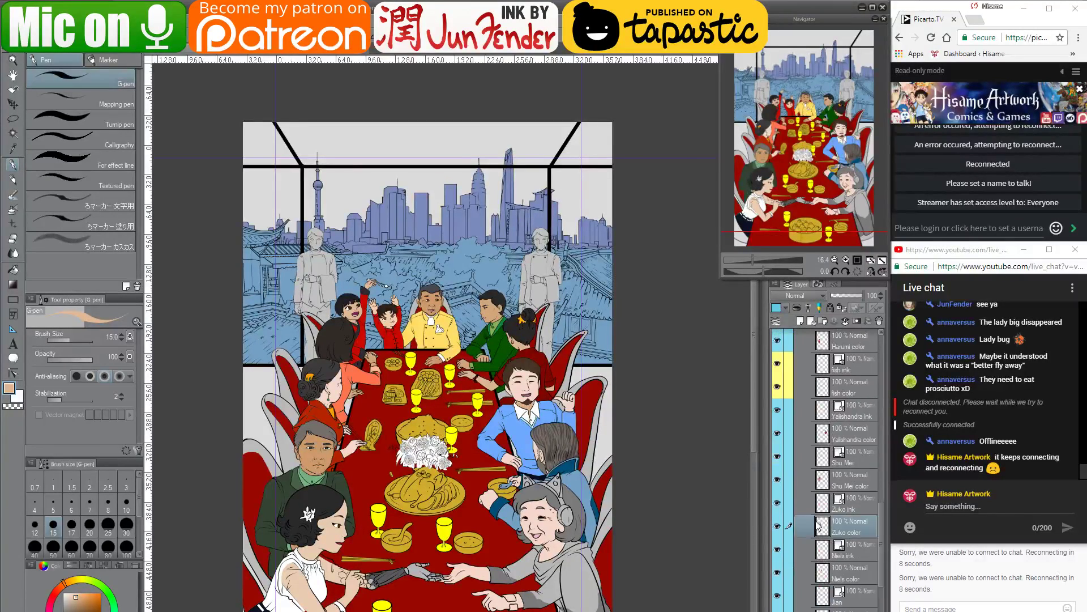
scroll(831, 500, up, 5)
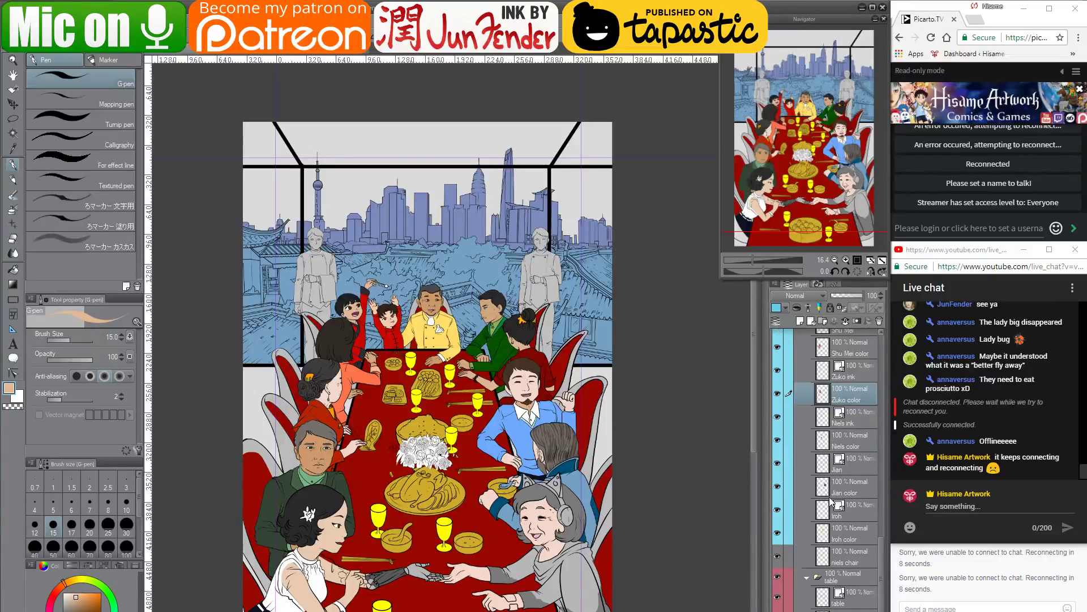
scroll(834, 482, up, 5)
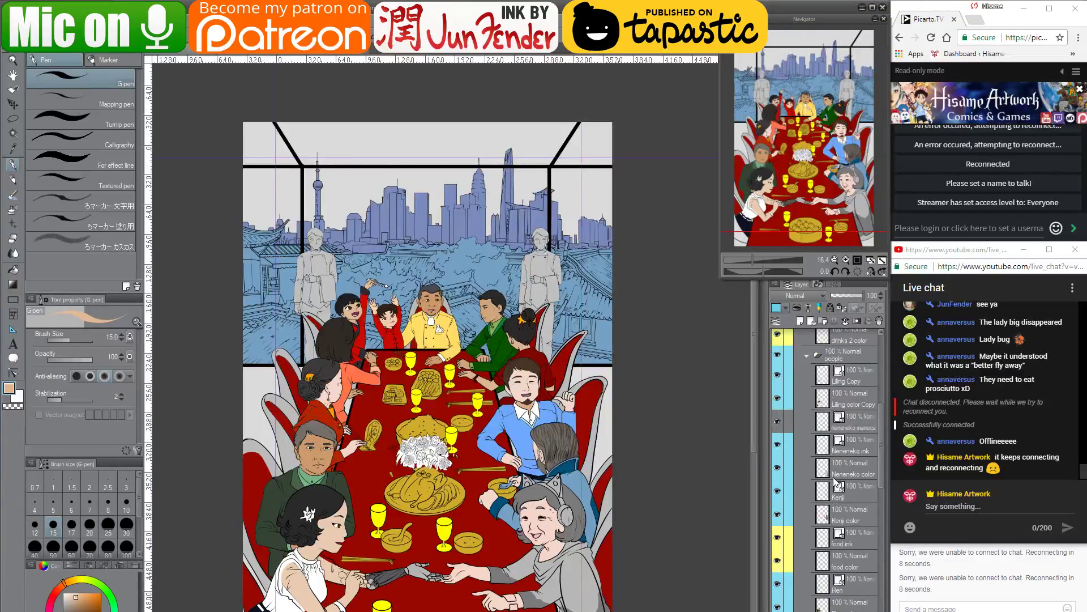
Collapse and hide the people group, and collapse the table group
click(808, 446)
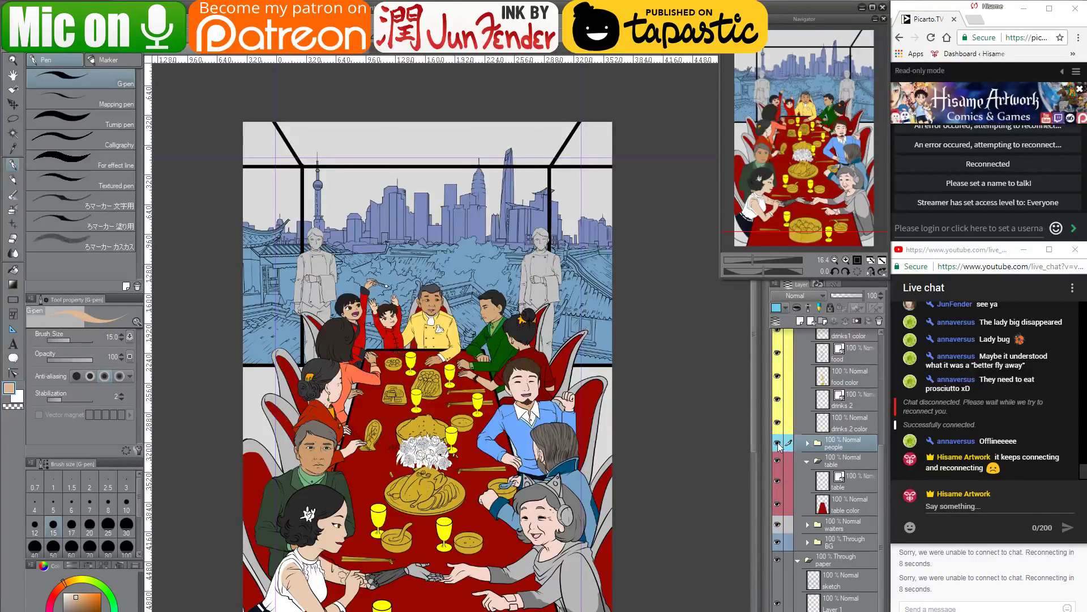
click(777, 444)
click(807, 461)
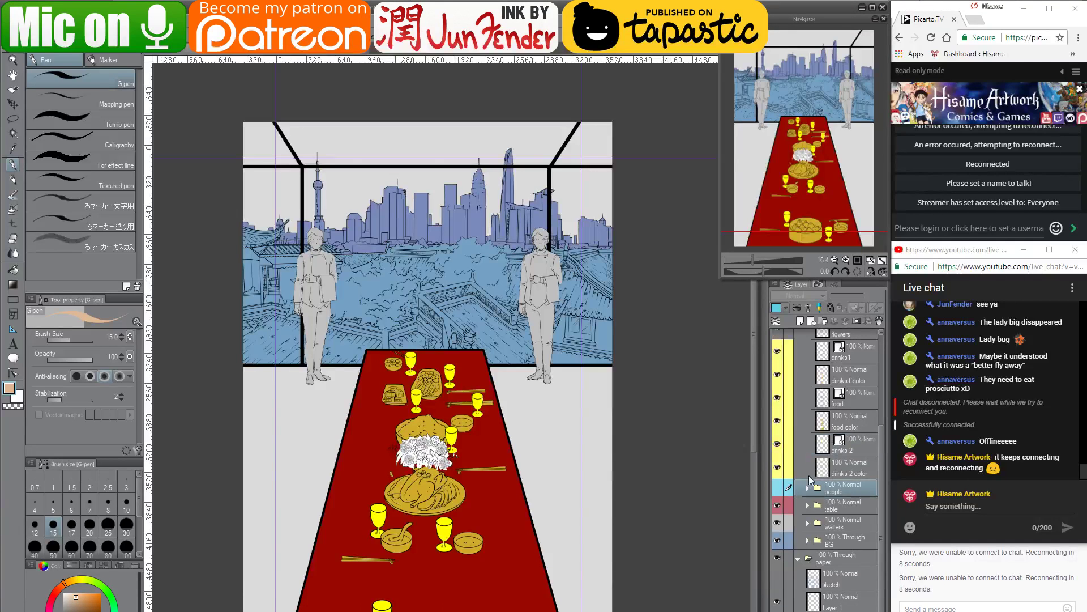
Expand the waiters group and create a selection from the painted area of the robots color layer
click(807, 522)
click(825, 569)
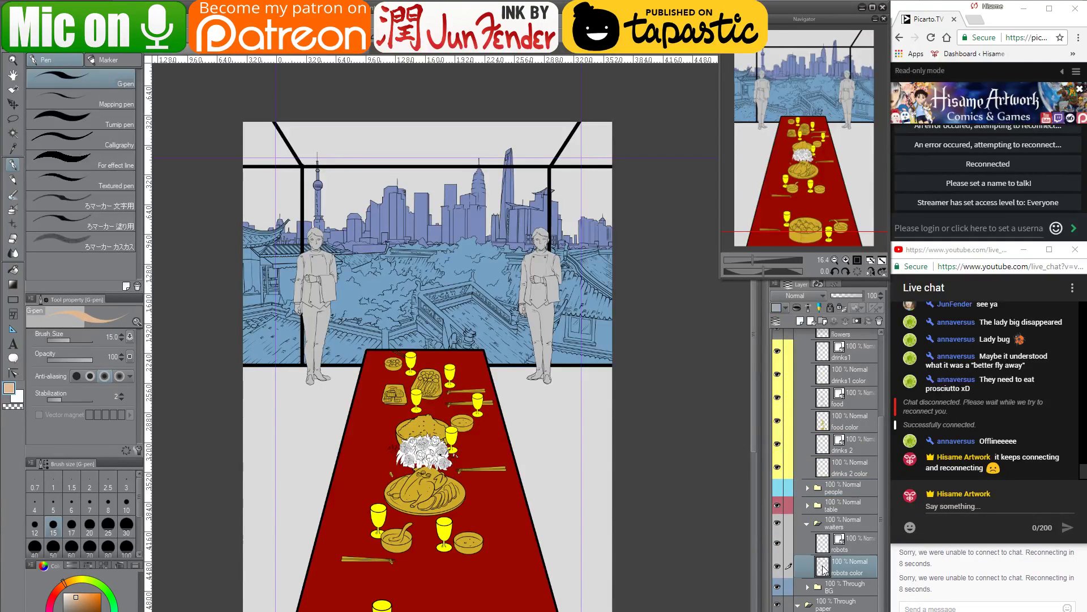
ctrl+click(823, 569)
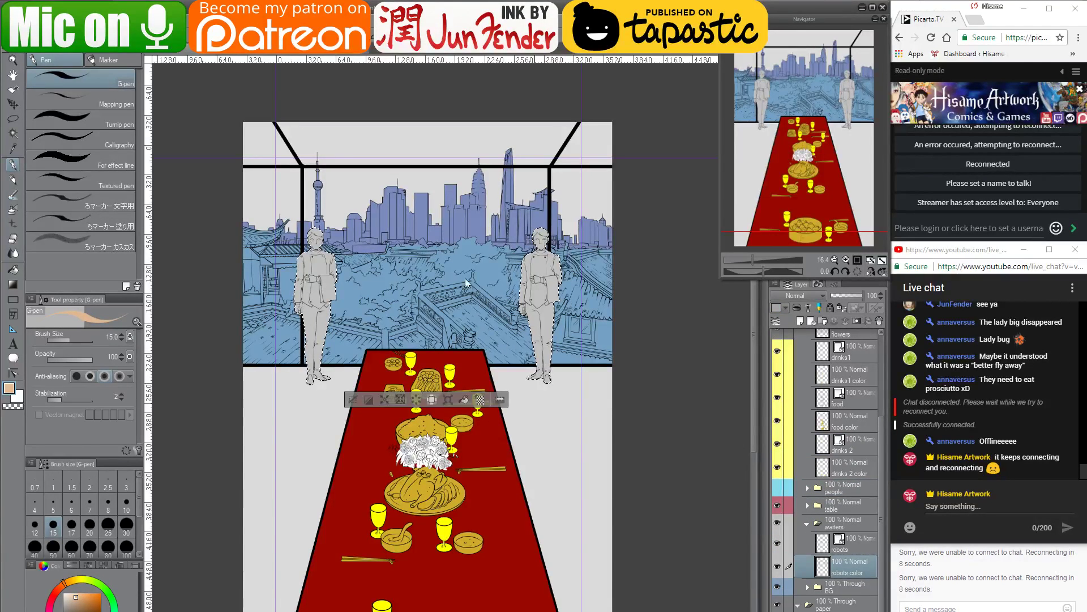
Switch to the holiday_new_year illustration, sample a dark color from the masked figure in the party hat, and return to the banquet page
click(238, 55)
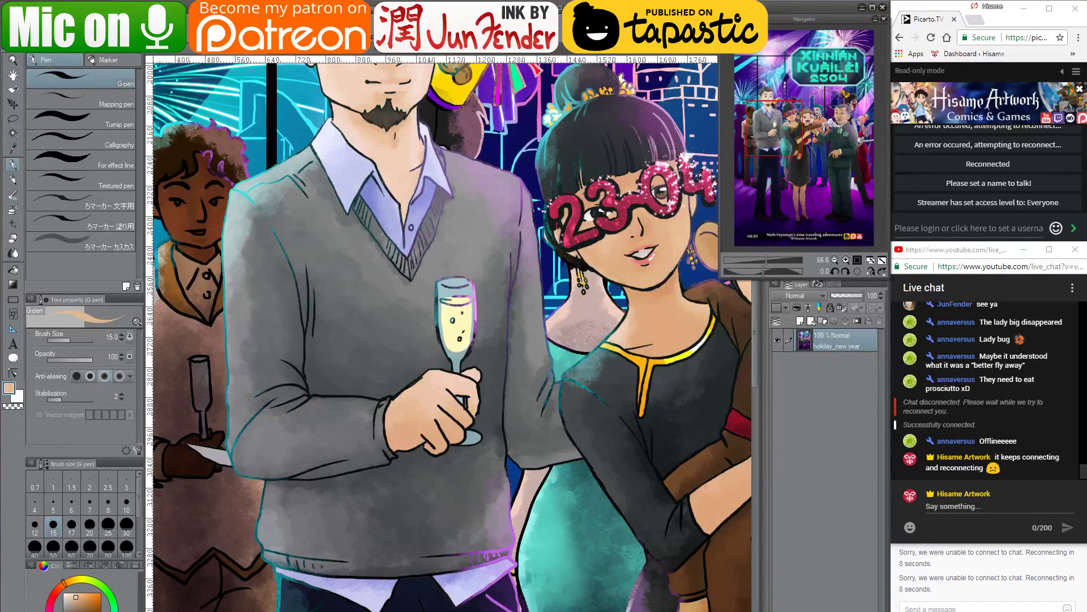
scroll(512, 312, down, 3)
drag(623, 385, 396, 384)
scroll(482, 246, up, 2)
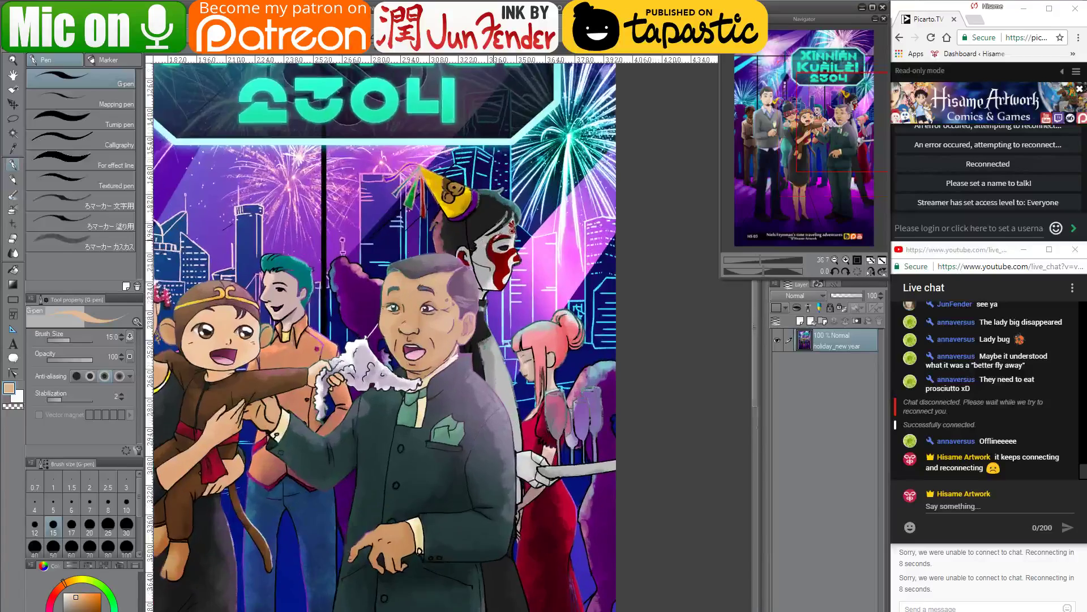
alt+click(483, 204)
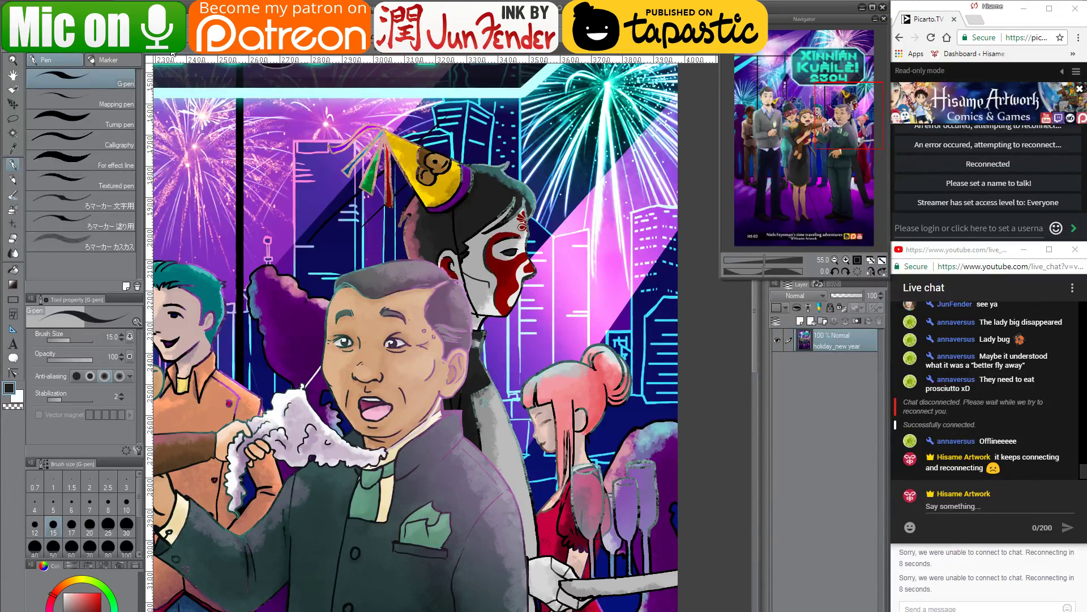
click(172, 51)
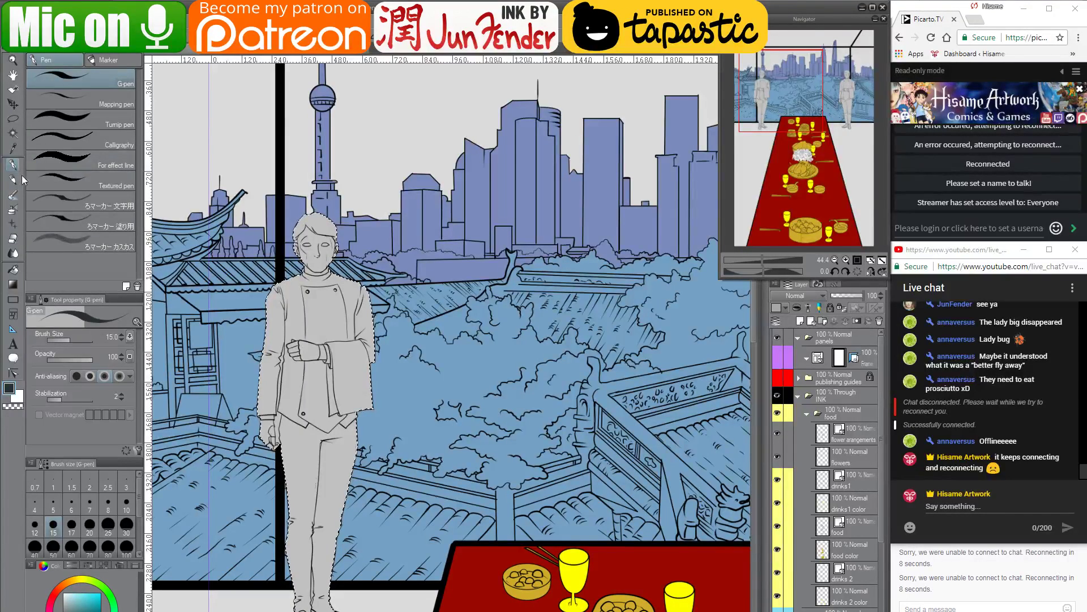
Enlarge the G-pen to size 800 and paint the waiter on the left side of the room with the sampled dark color
key(bracketright)
key(bracketright)
key(bracketright)
key(bracketright)
key(bracketright)
key(bracketright)
key(bracketright)
key(bracketright)
key(bracketright)
key(bracketright)
key(bracketright)
key(bracketright)
key(bracketright)
key(bracketright)
key(bracketright)
key(bracketright)
key(bracketright)
key(bracketright)
key(bracketright)
key(bracketright)
key(bracketright)
drag(338, 245, 345, 513)
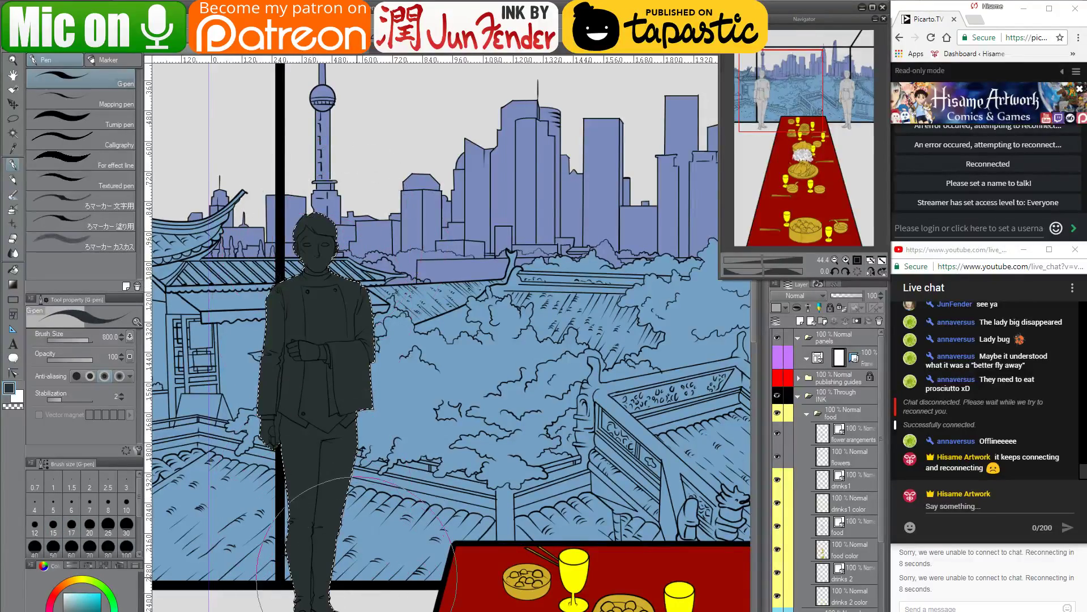
scroll(308, 291, down, 2)
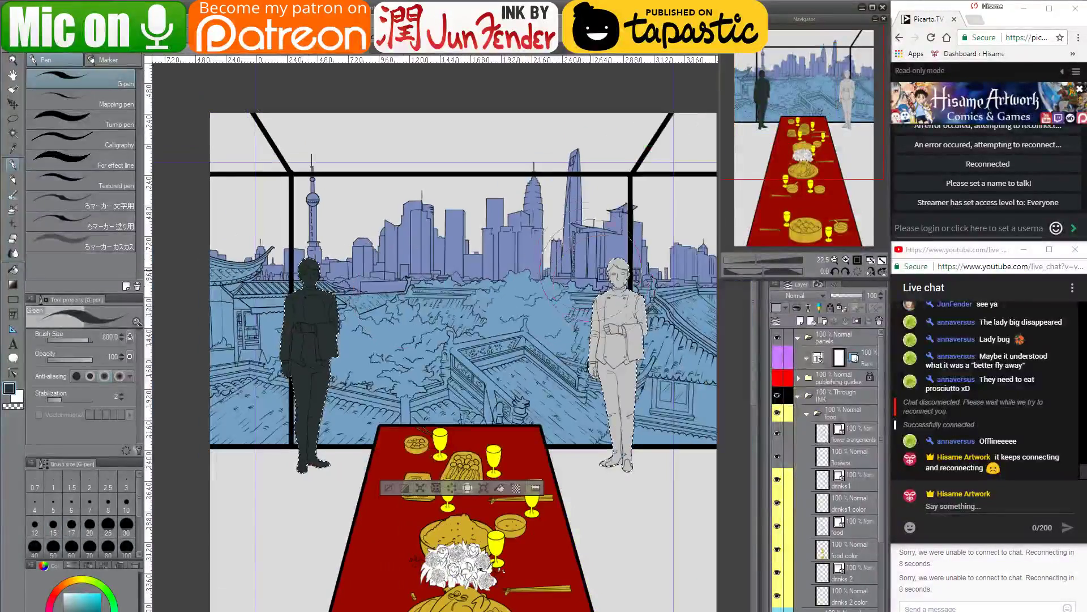
Paint the waiter on the right side of the room dark, and sample a light color from the holiday_new_year illustration
drag(619, 272, 613, 520)
click(343, 49)
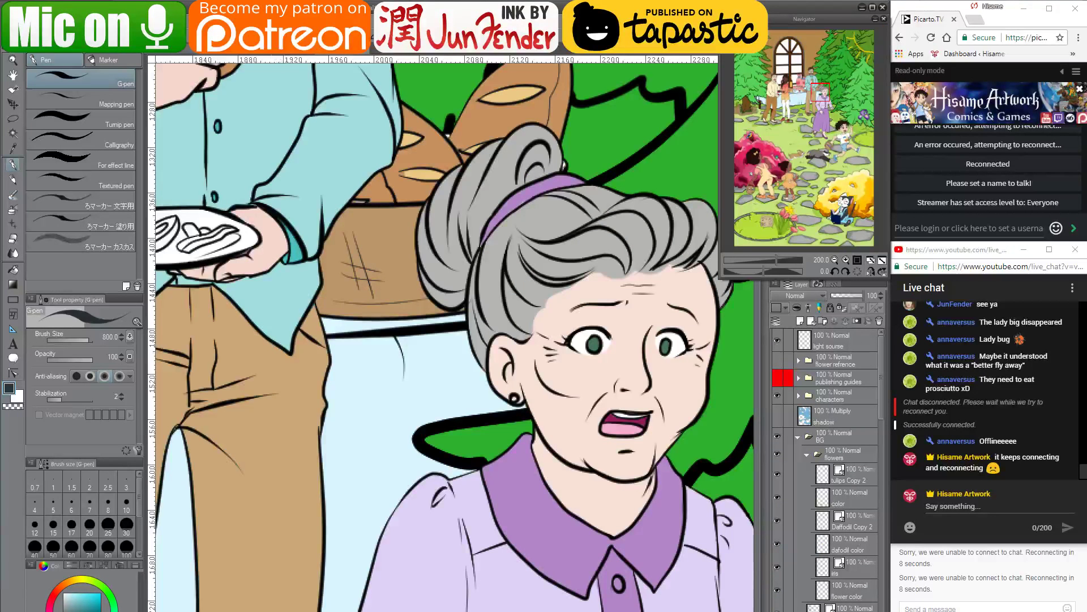
key(ctrl+Tab)
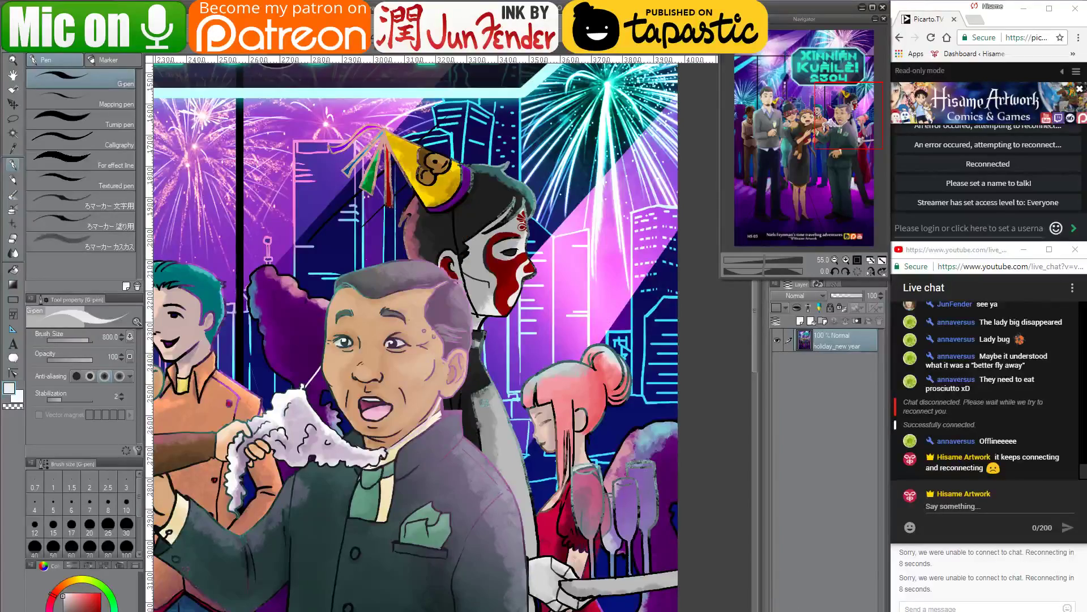
click(178, 52)
Fill the masked faces of both waiters on the banquet page with the sampled light color
scroll(628, 317, up, 3)
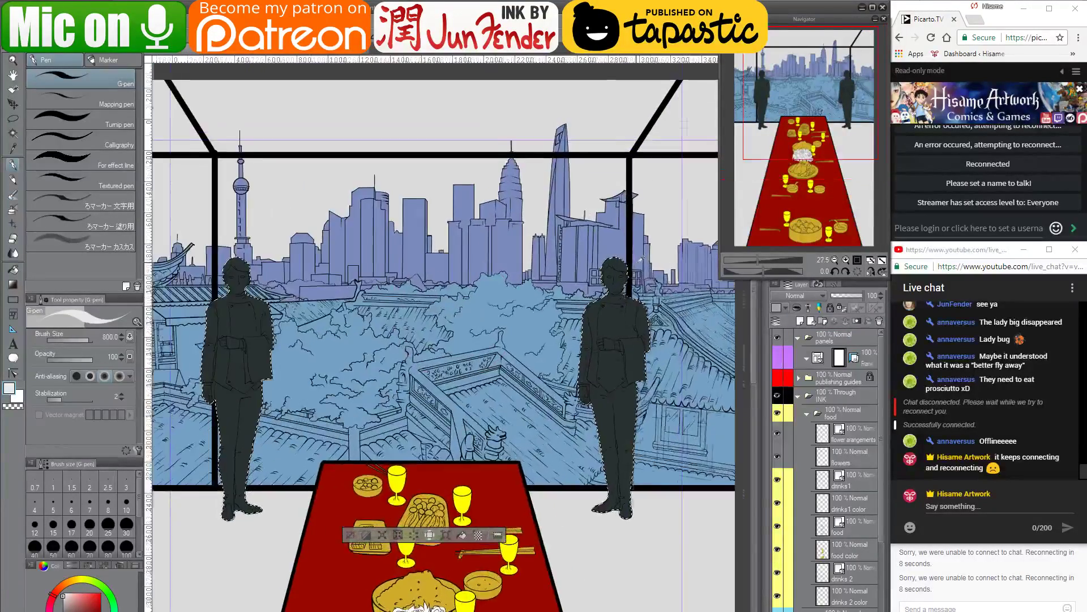
scroll(640, 267, up, 5)
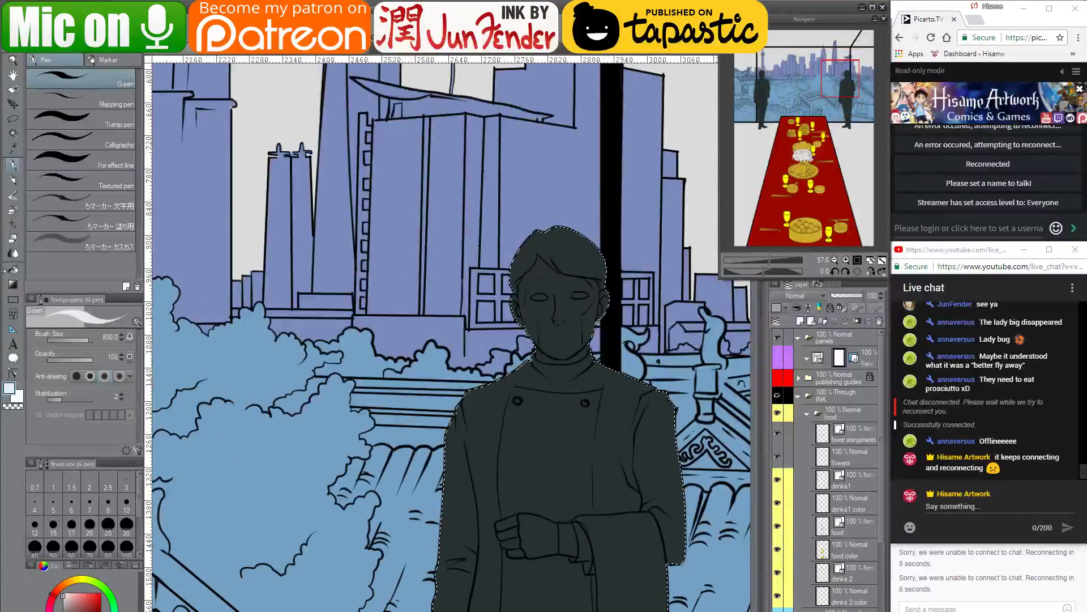
key(g)
click(574, 330)
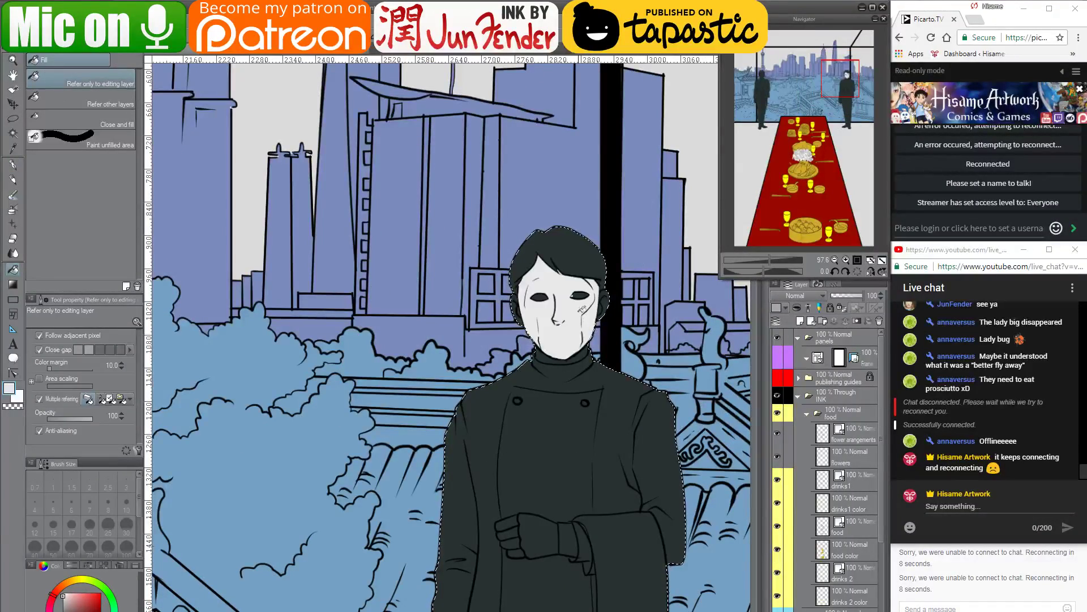
scroll(582, 310, down, 5)
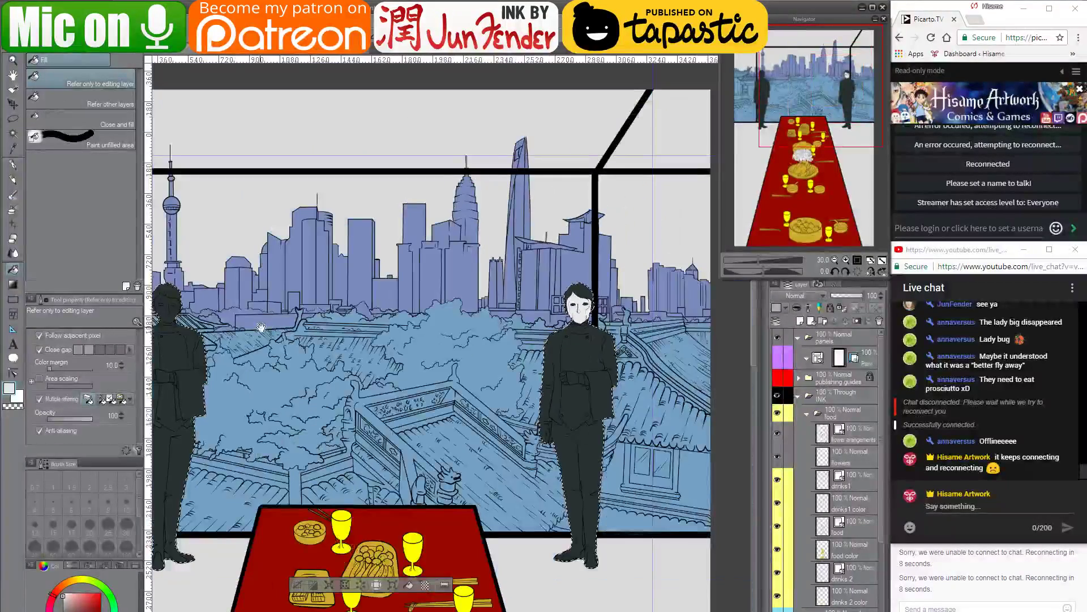
drag(261, 327, 314, 325)
click(222, 303)
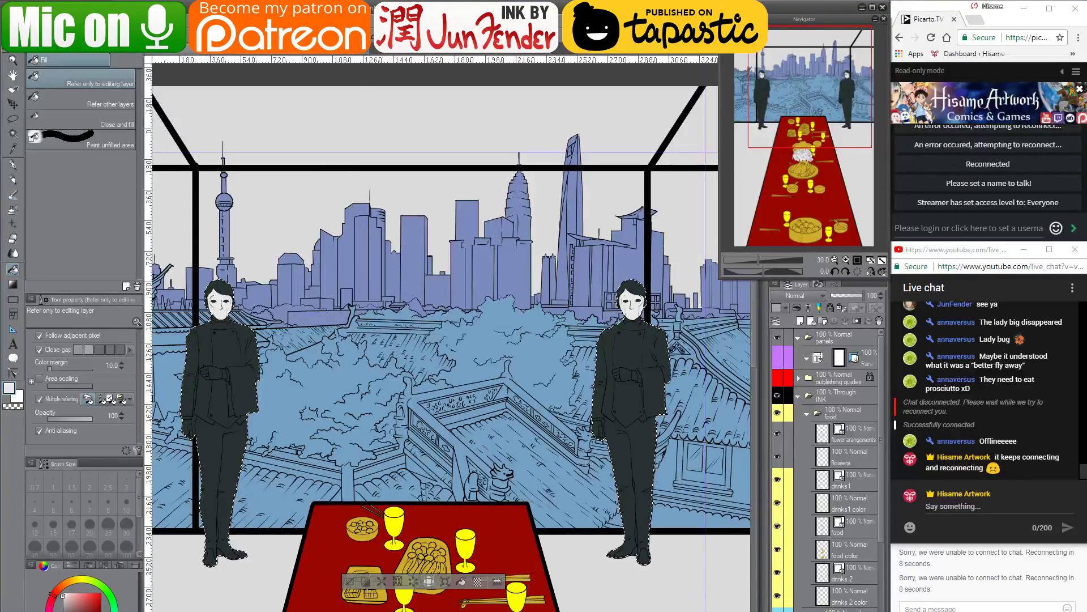
Sample light tones from the holiday_new_year illustration and fill both waiters' raised hands and the towels draped over their arms
click(233, 53)
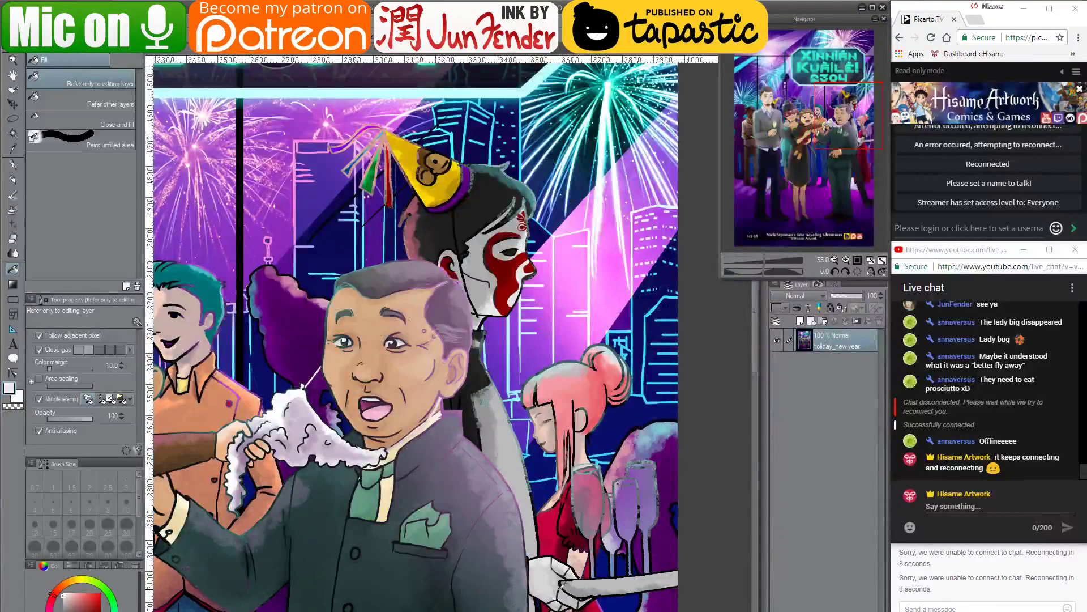
click(179, 52)
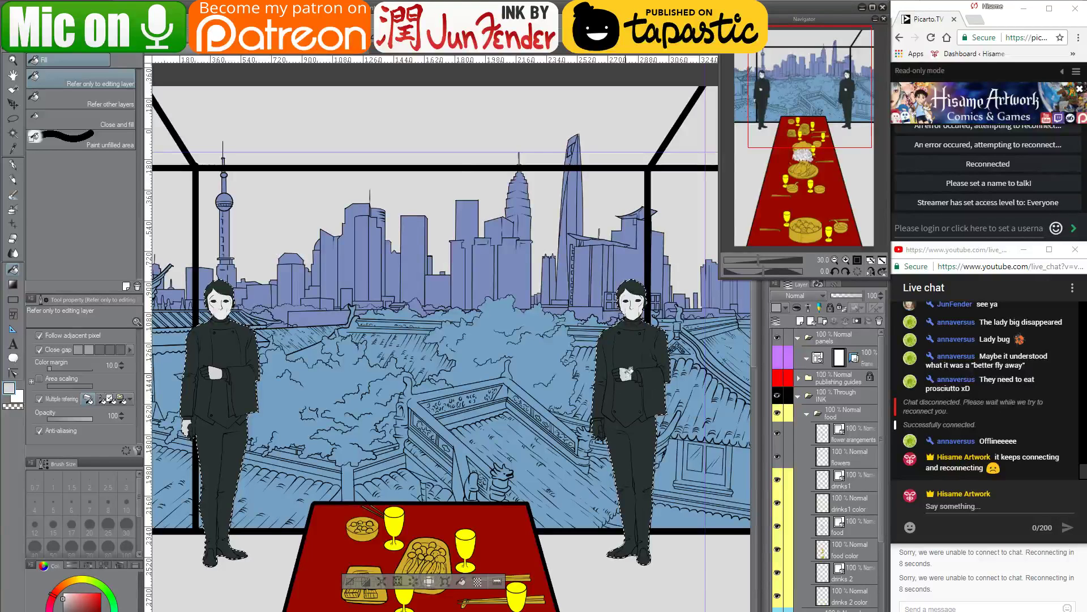
click(173, 57)
click(170, 53)
click(231, 349)
key(ctrl+z)
click(234, 377)
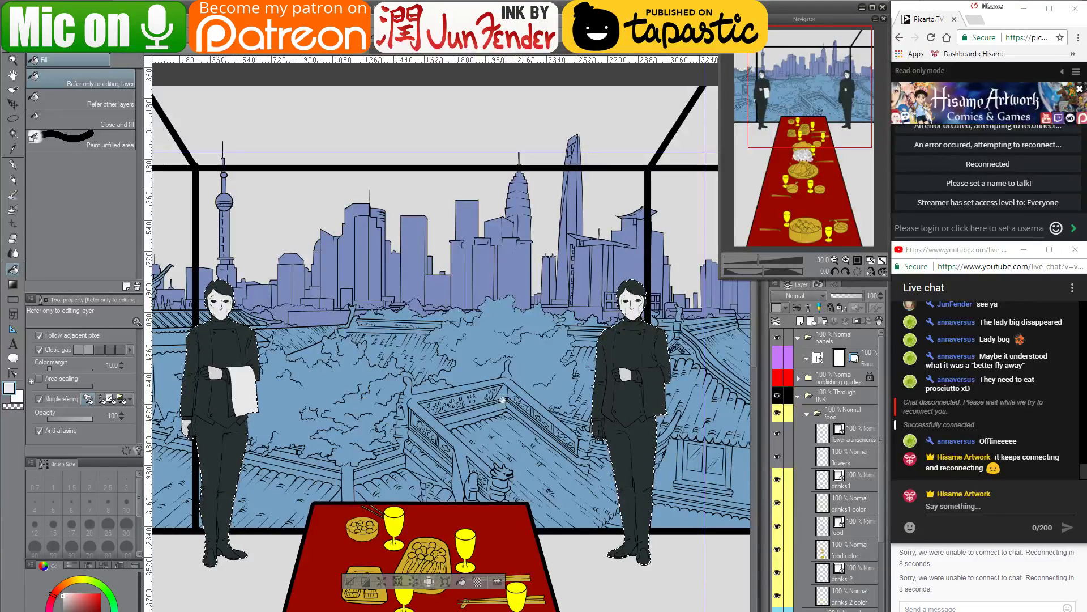
click(646, 385)
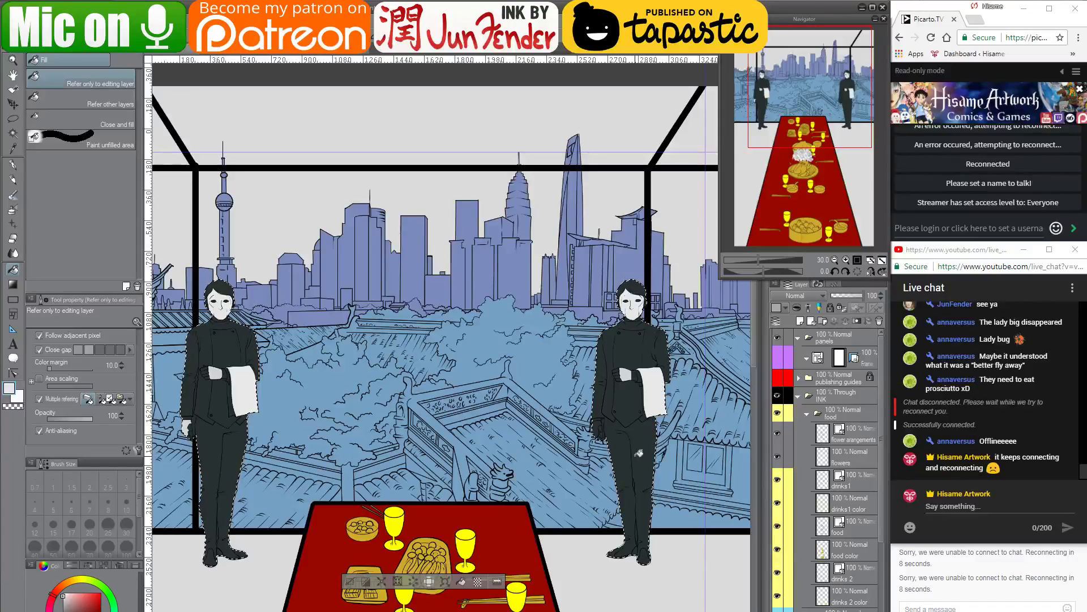
Fill the fingers of the right waiter's raised hand with light gray
scroll(660, 358, up, 1)
scroll(661, 356, up, 8)
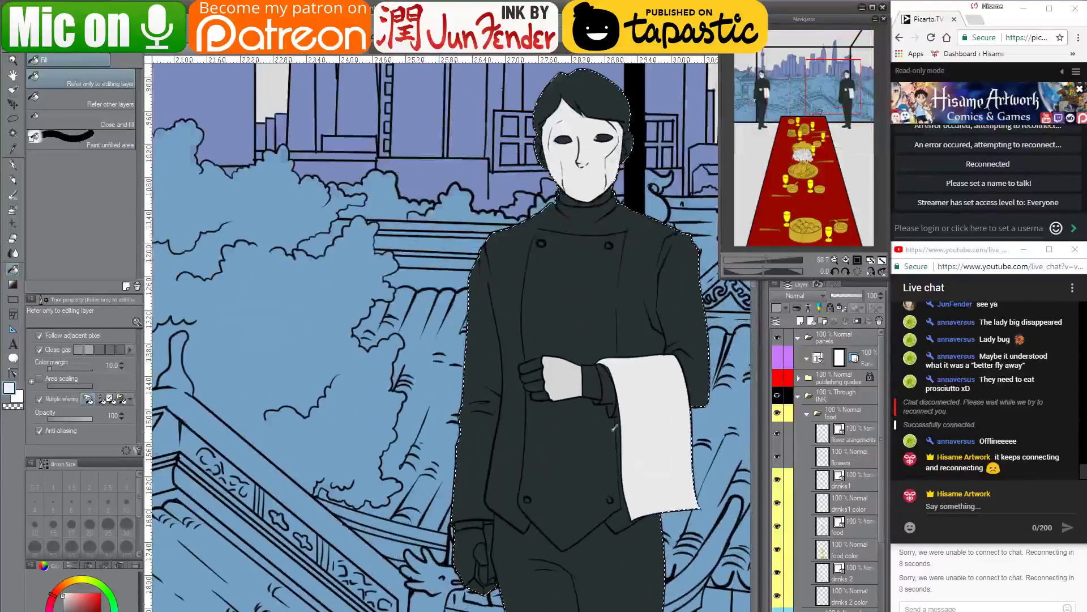
click(507, 343)
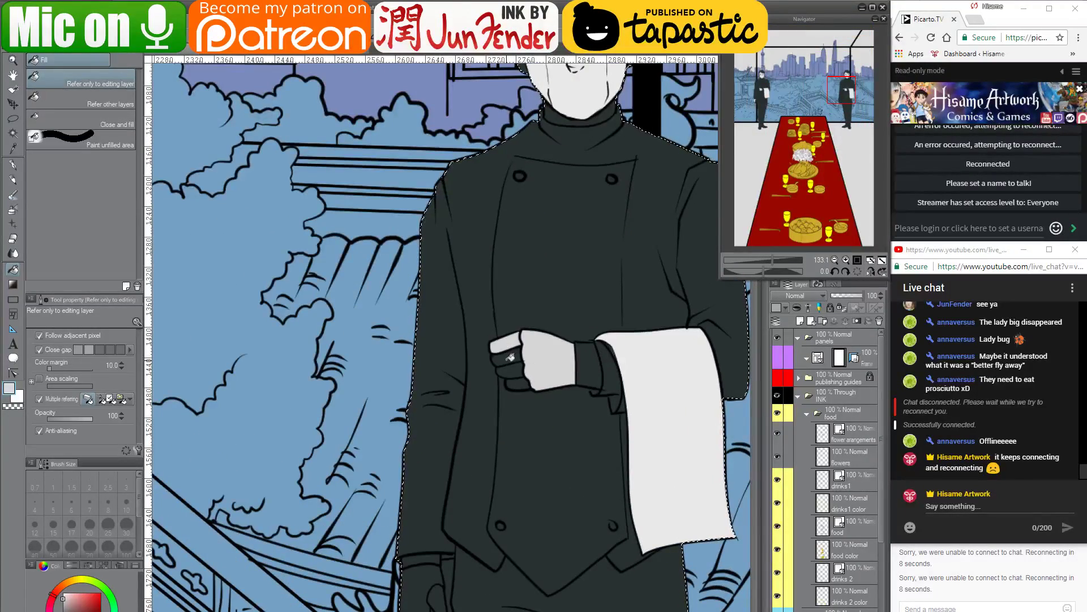
click(507, 358)
click(510, 369)
click(518, 383)
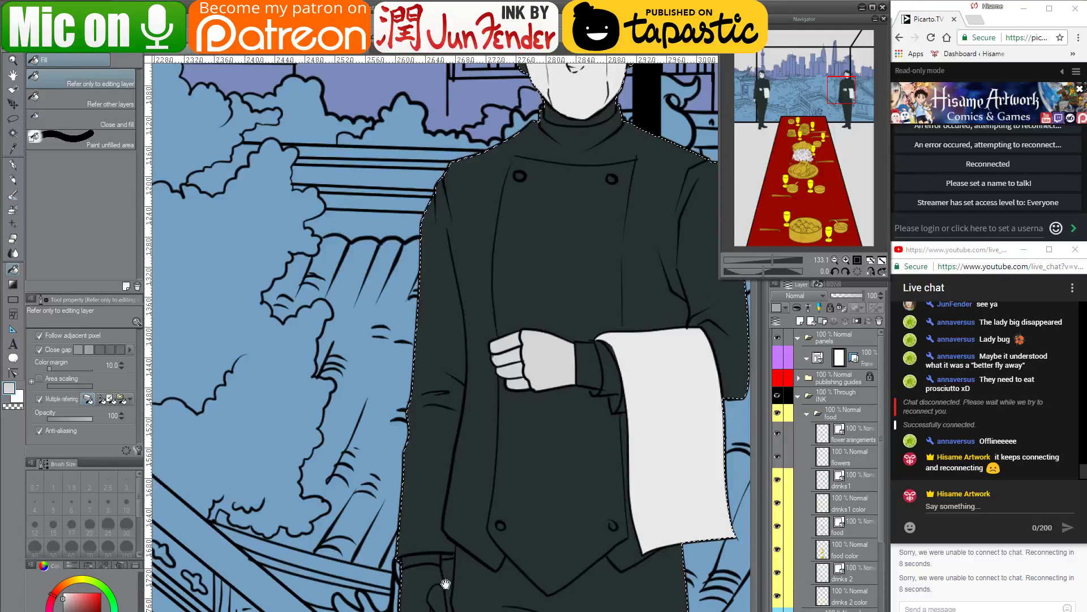
Fill the right waiter's lowered hand, including its fingers and thumb, with light gray
drag(439, 583, 463, 482)
click(436, 499)
click(450, 545)
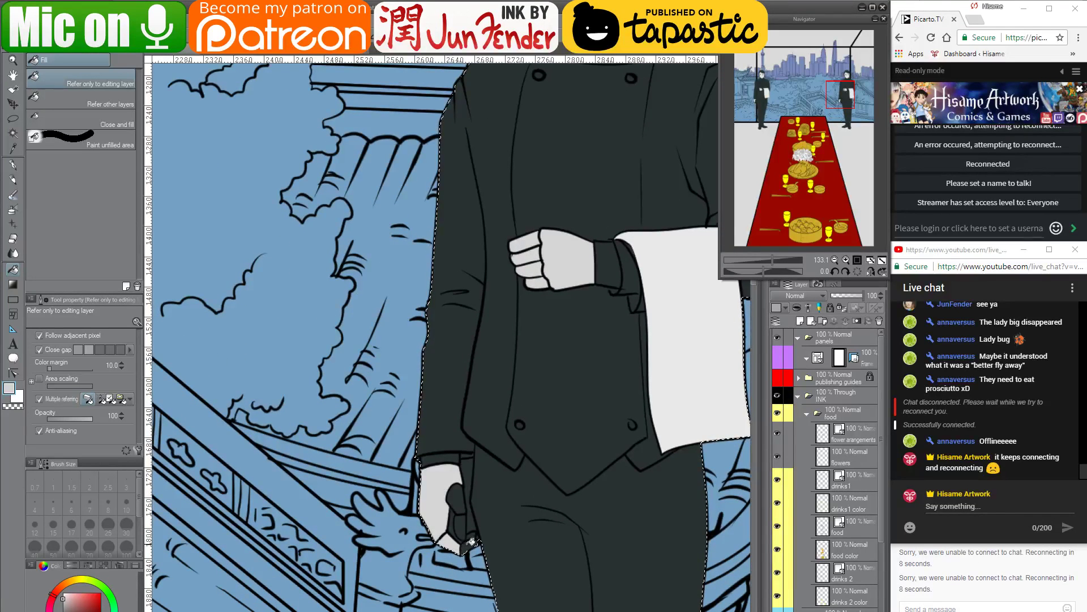
click(472, 539)
click(462, 526)
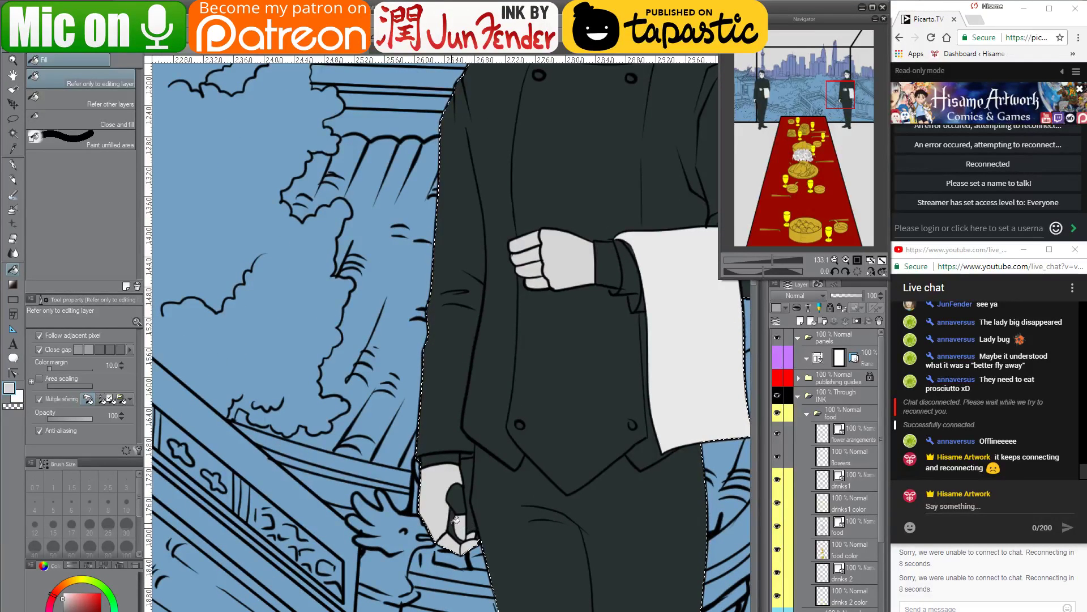
click(463, 495)
click(63, 602)
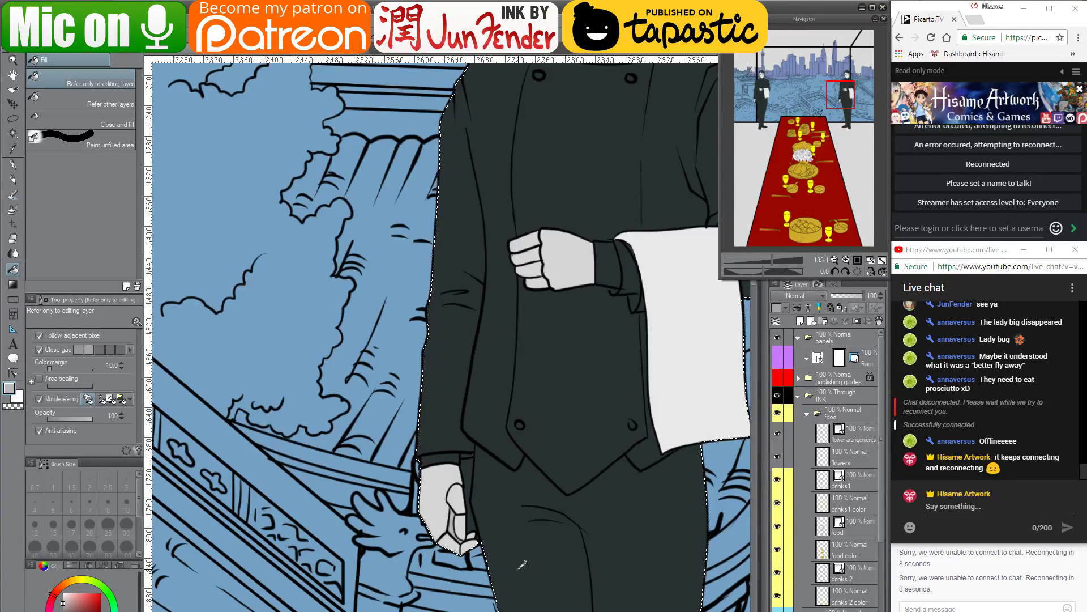
Deselect the waiters and erase the dark fill between the right waiter's lowered hand and leg with the Snap eraser at size 12
scroll(461, 532, up, 5)
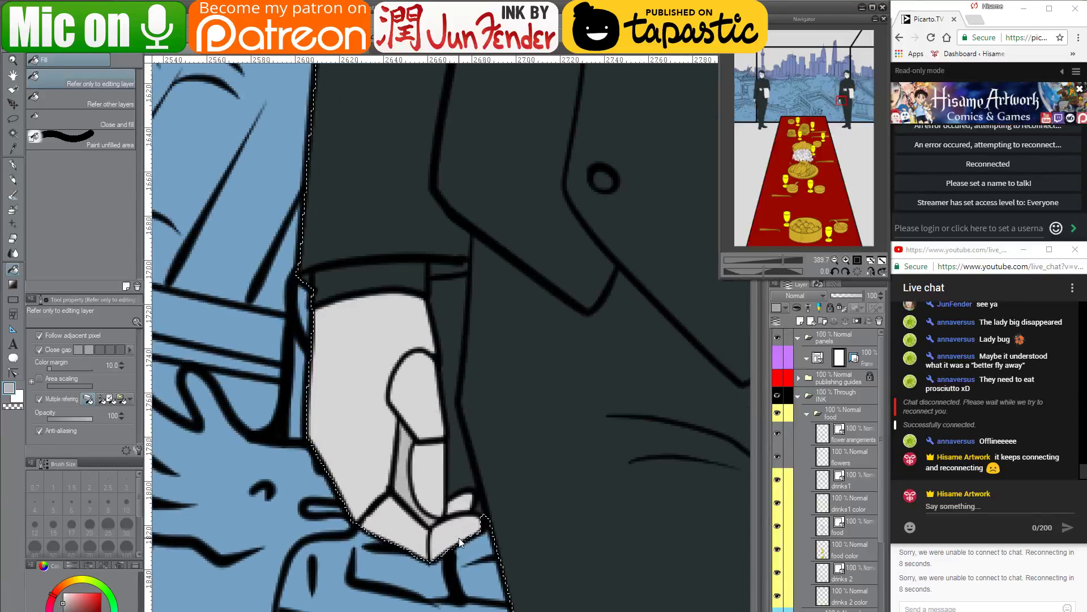
key(ctrl+d)
click(13, 239)
key(])
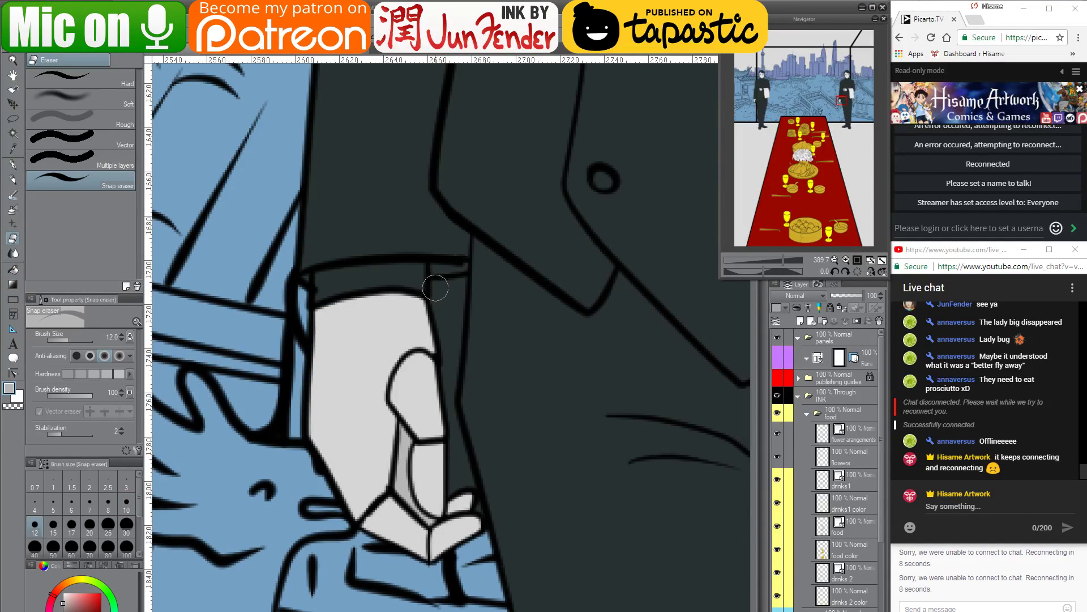
mouse_move(439, 287)
mouse_down()
mouse_move(448, 363)
mouse_move(440, 304)
mouse_move(456, 453)
mouse_move(446, 452)
mouse_move(448, 394)
mouse_move(449, 492)
mouse_move(471, 481)
mouse_move(456, 440)
mouse_move(454, 486)
mouse_move(452, 365)
mouse_move(480, 512)
mouse_up()
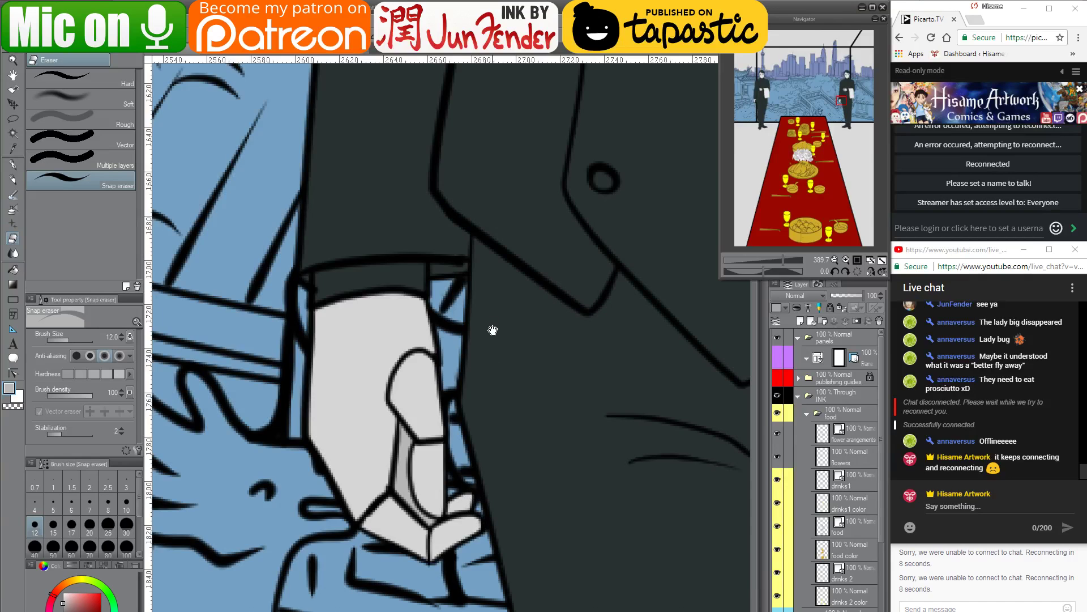
scroll(492, 330, down, 5)
Erase the dark fill from the small gap between the right waiter's knees
drag(549, 561, 521, 198)
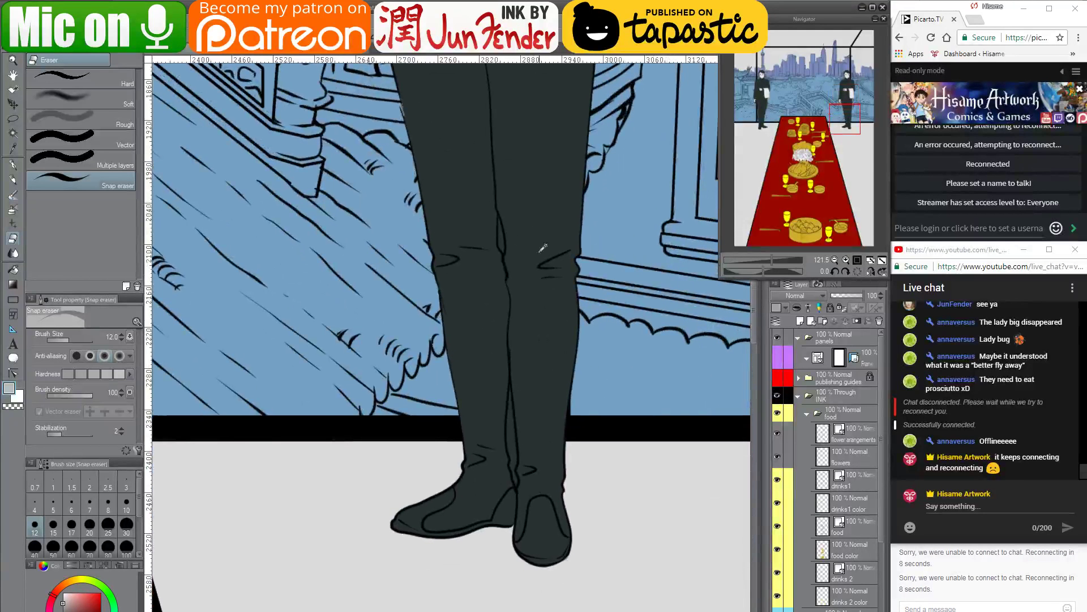
scroll(498, 210, up, 6)
drag(504, 246, 508, 362)
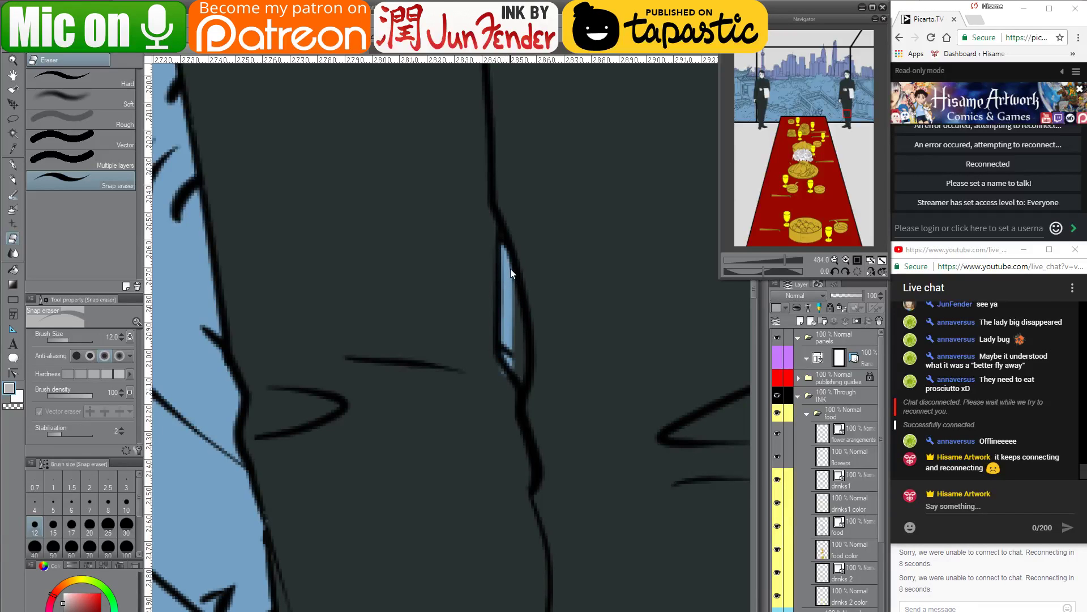
key(ctrl+z)
drag(502, 244, 519, 373)
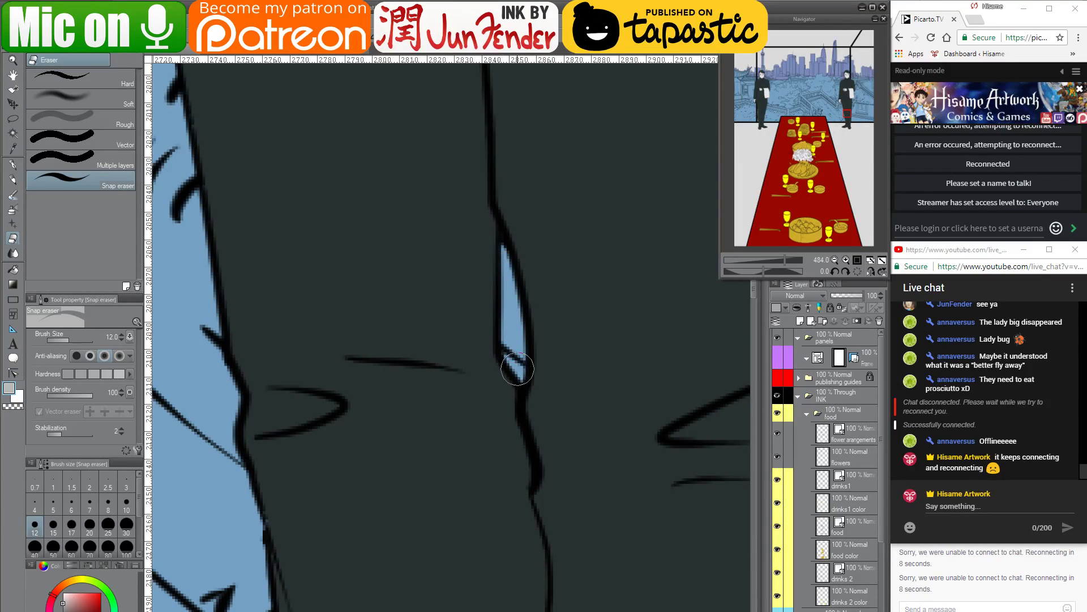
Erase the dark fill from the narrow gap between the right waiter's lower legs, down to the ankles
drag(524, 576, 501, 192)
drag(500, 415, 486, 298)
drag(498, 506, 479, 227)
drag(479, 122, 479, 367)
drag(474, 218, 488, 405)
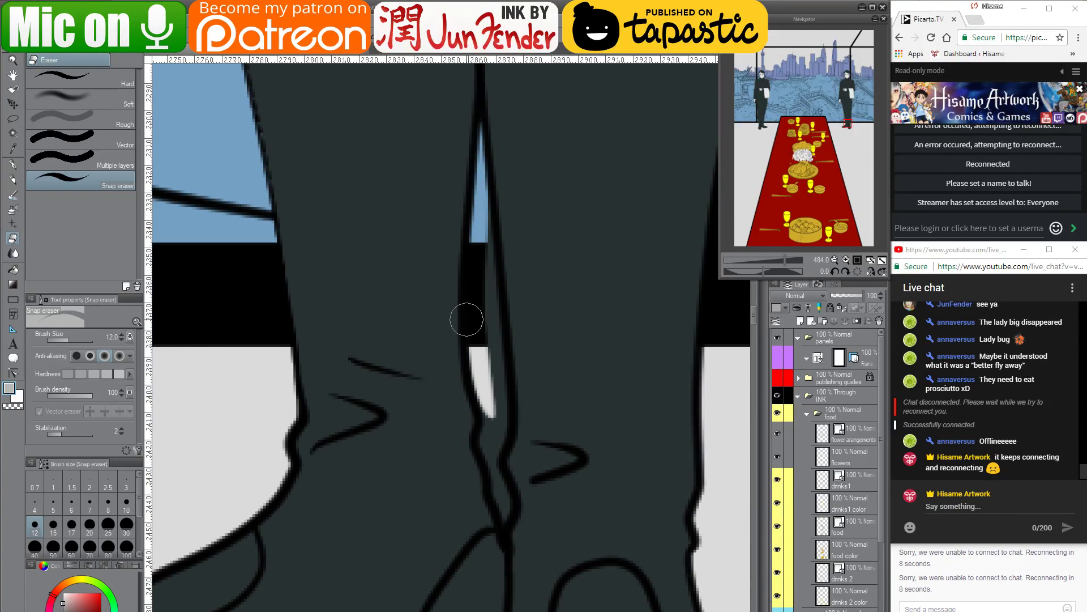
drag(467, 320, 476, 367)
mouse_move(485, 200)
mouse_down()
mouse_move(502, 438)
mouse_move(498, 403)
mouse_move(492, 454)
mouse_move(487, 420)
mouse_move(506, 521)
mouse_up()
scroll(527, 540, down, 10)
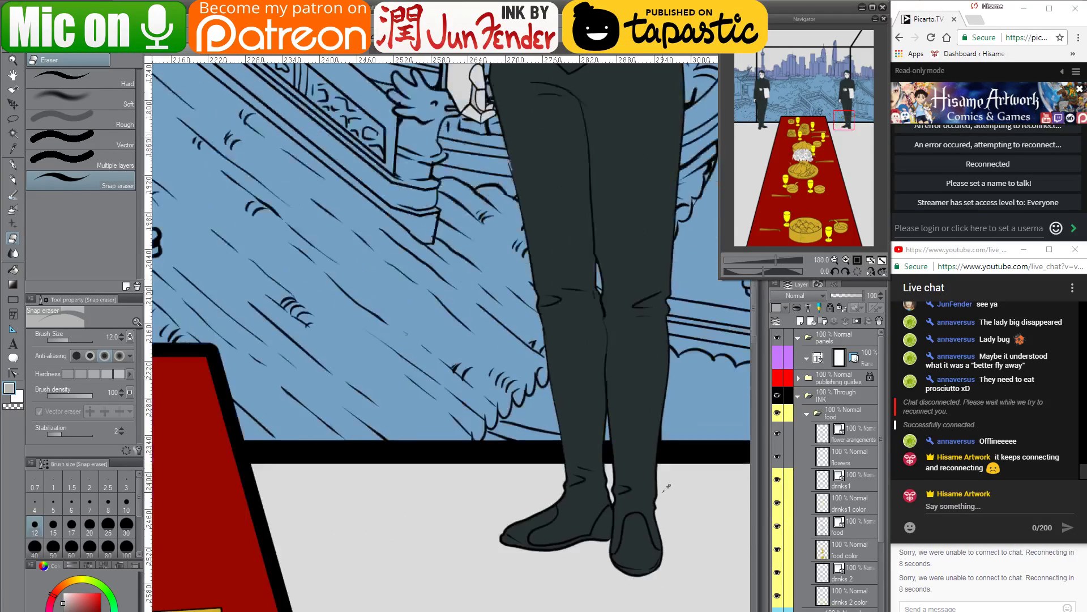
Erase the dark fill from the gap between the left waiter's lower legs
drag(439, 358, 787, 402)
scroll(357, 545, up, 2)
scroll(357, 545, up, 7)
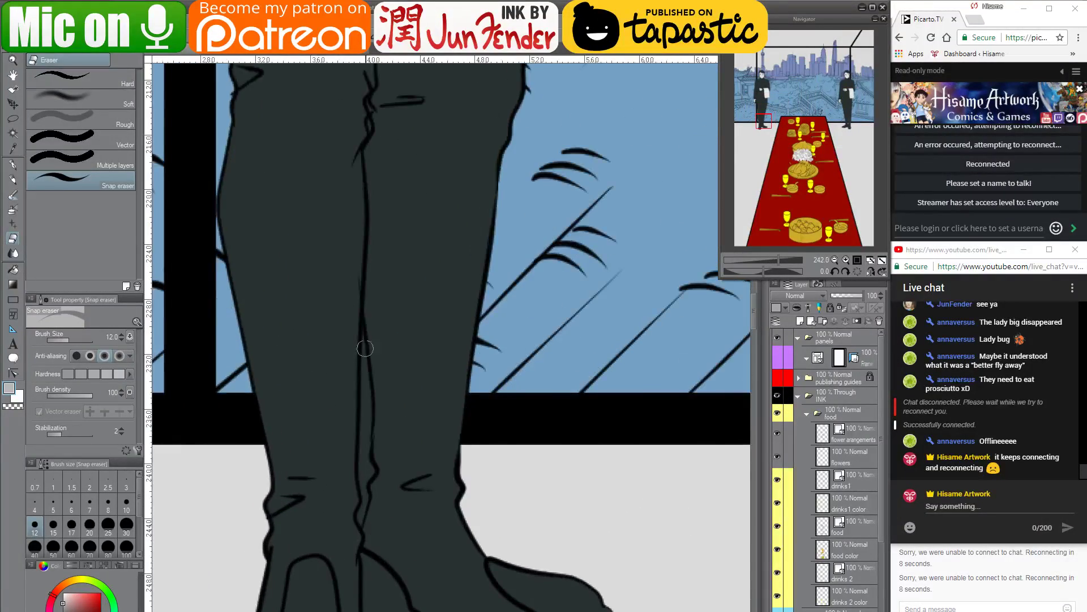
mouse_move(366, 348)
mouse_down()
mouse_move(359, 463)
mouse_move(362, 428)
mouse_move(371, 471)
mouse_move(360, 532)
mouse_up()
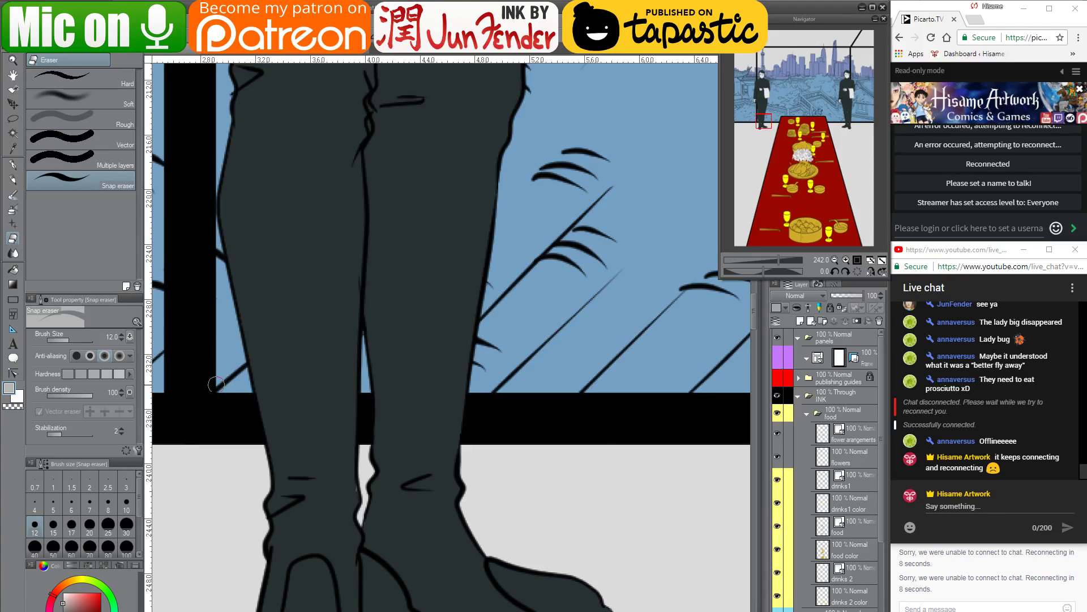
Sample the dark suit color from the left waiter's leg and reduce the G-pen to size 5
click(12, 165)
alt+click(334, 490)
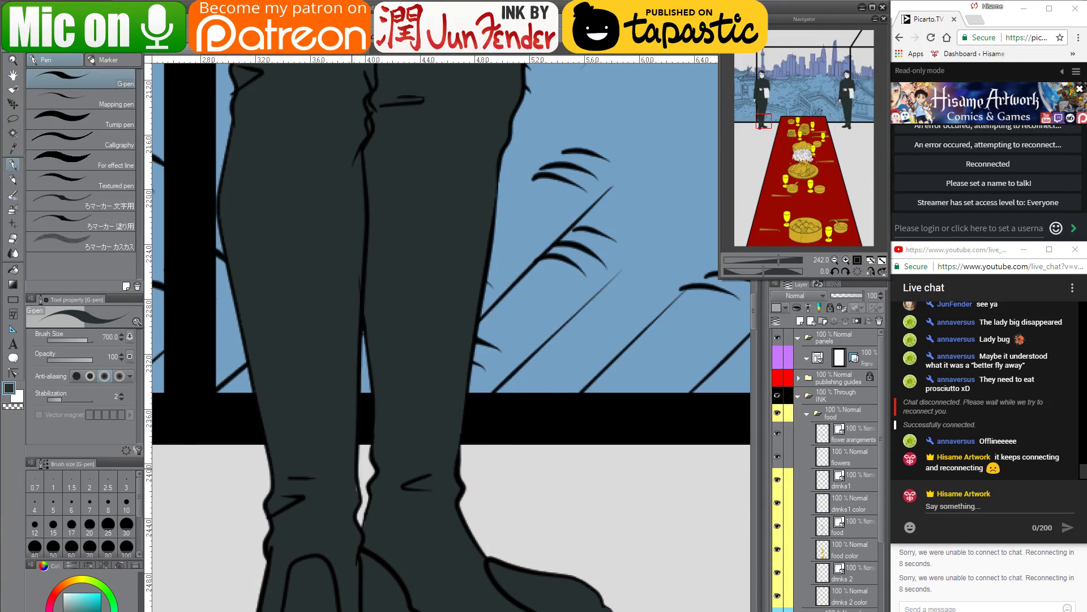
key(bracketleft)
key(bracketleft)
key(bracketleft)
key(bracketleft)
key(bracketleft)
key(bracketleft)
key(bracketleft)
key(bracketleft)
key(bracketleft)
key(bracketleft)
key(bracketleft)
key(bracketleft)
key(bracketleft)
key(bracketleft)
key(bracketleft)
key(bracketleft)
key(bracketleft)
key(bracketleft)
key(bracketleft)
key(bracketleft)
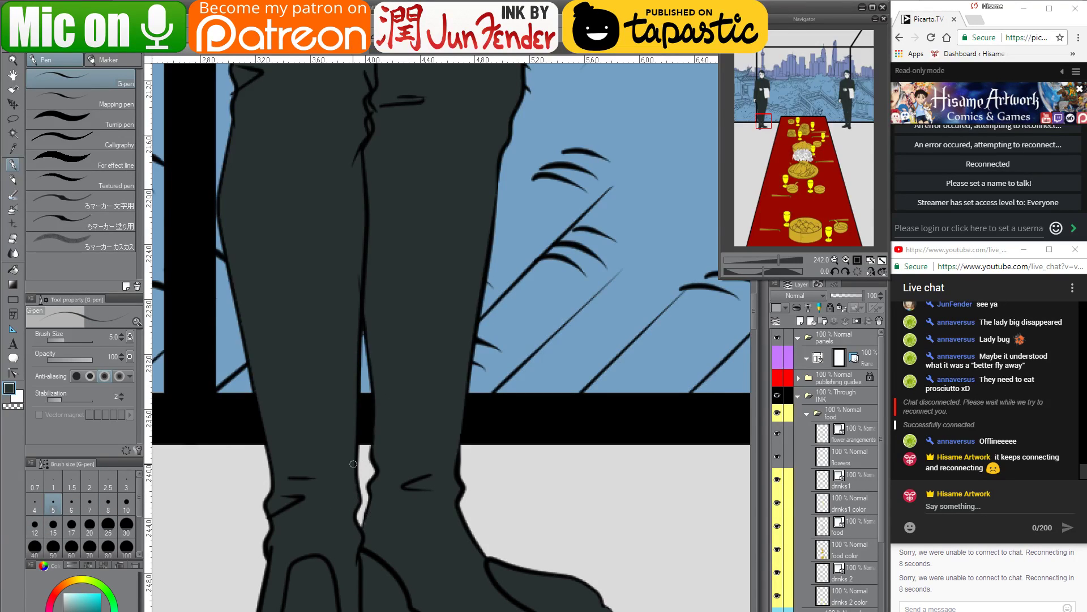
drag(370, 108, 412, 474)
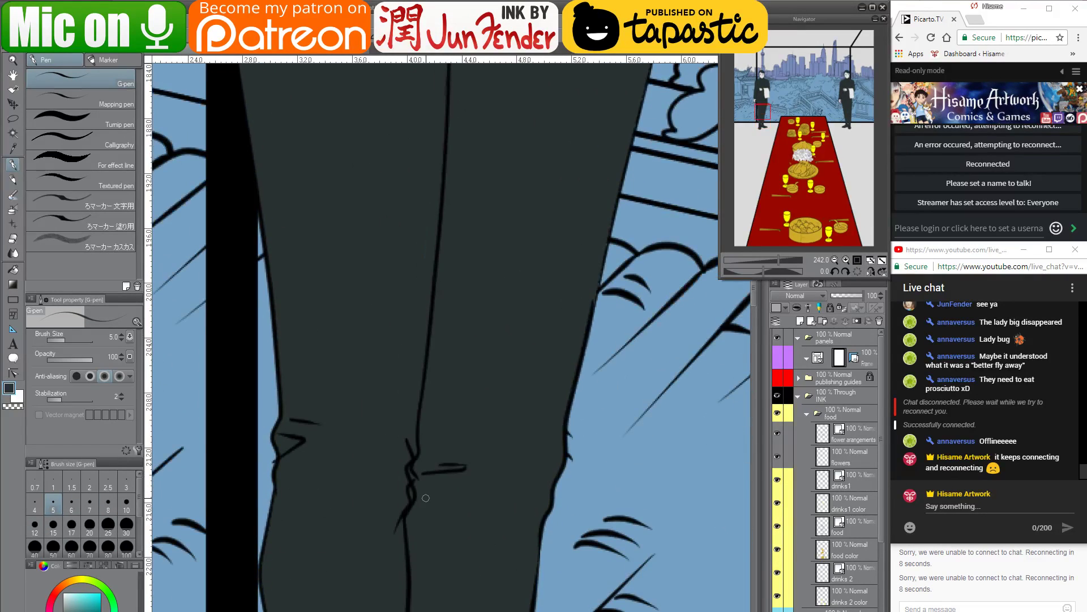
Erase the dark fill from the gap between the left waiter's sleeve and jacket with the Snap eraser
scroll(426, 498, down, 5)
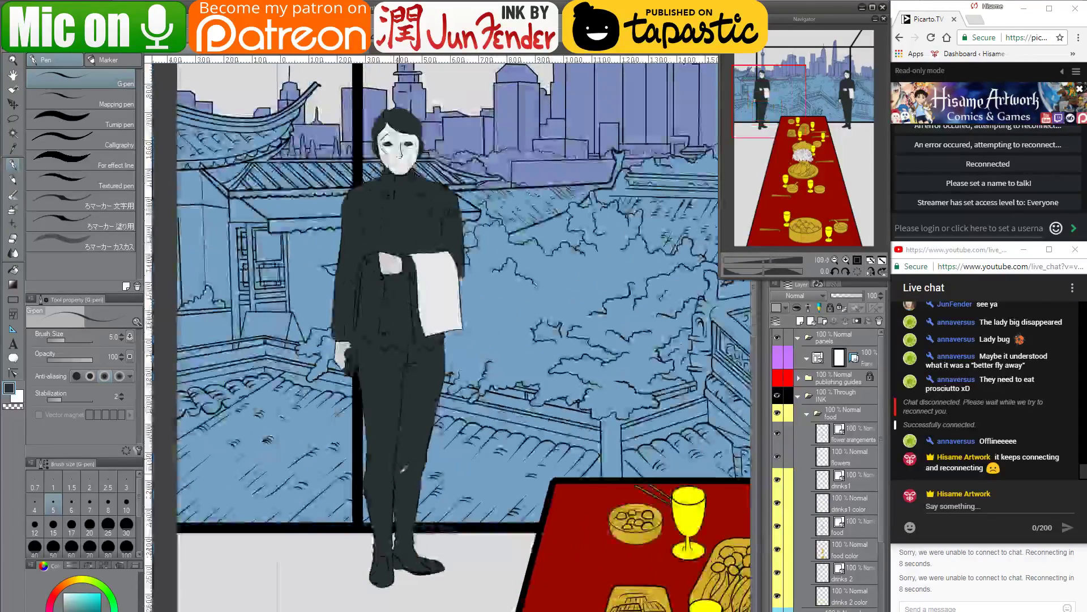
scroll(360, 301, up, 5)
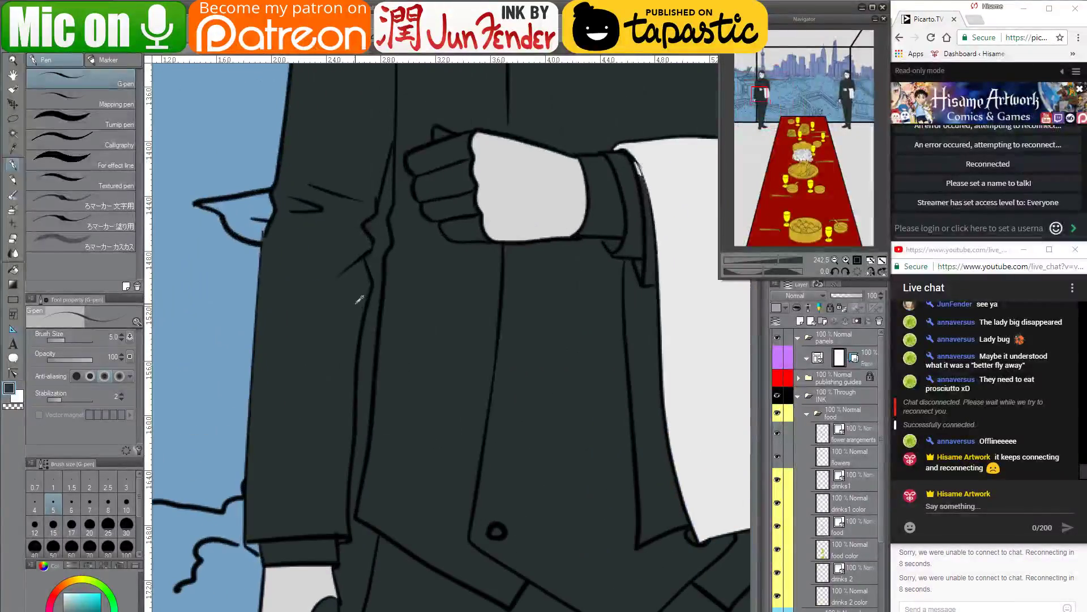
click(13, 238)
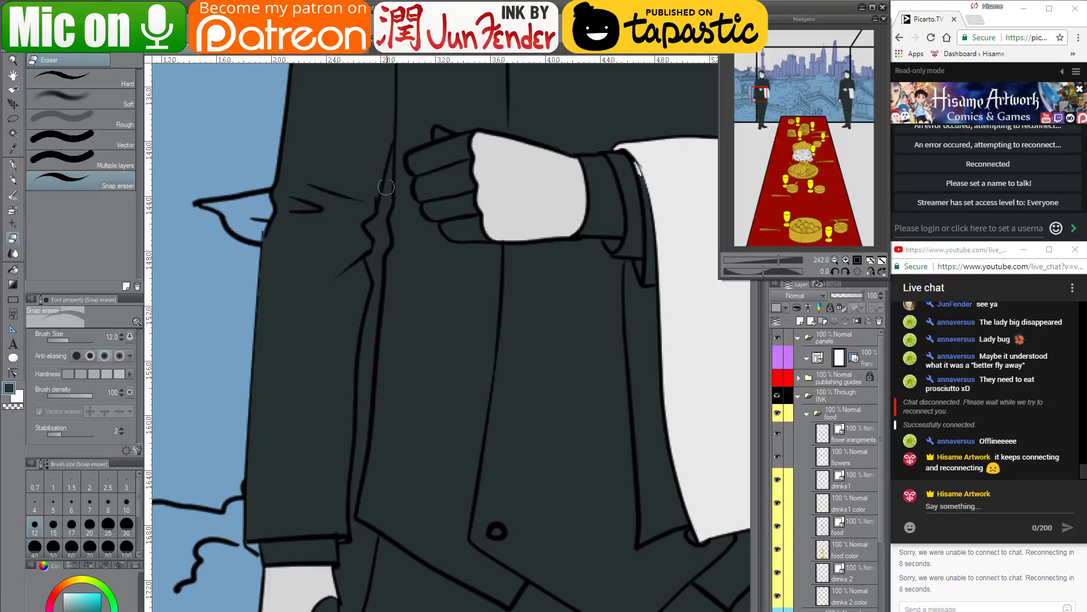
drag(397, 149, 384, 207)
mouse_move(370, 323)
mouse_down()
mouse_move(367, 343)
mouse_move(352, 255)
mouse_move(434, 67)
mouse_up()
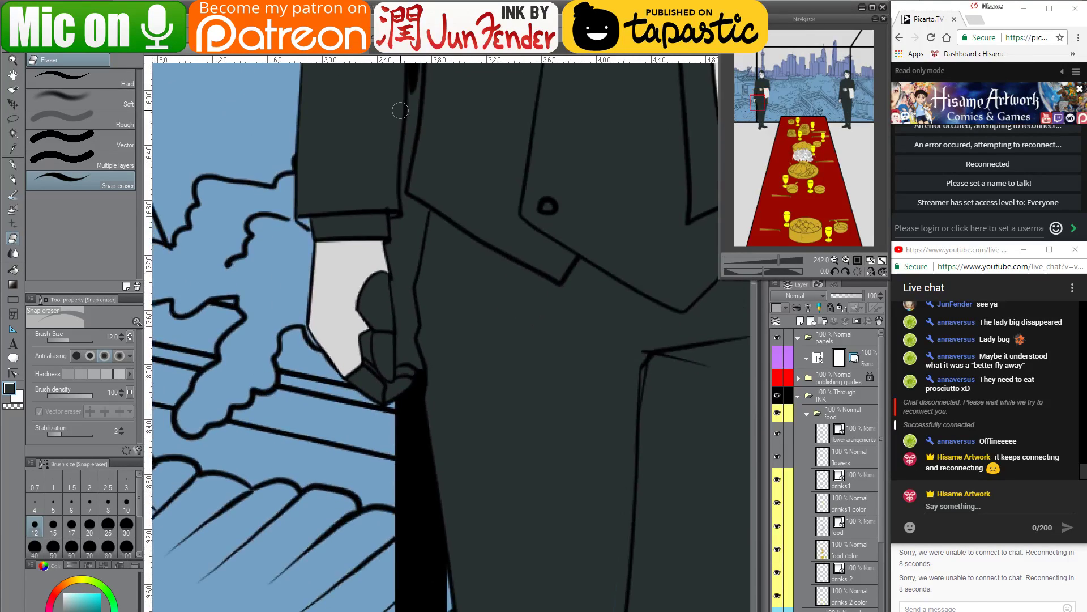
scroll(432, 264, down, 8)
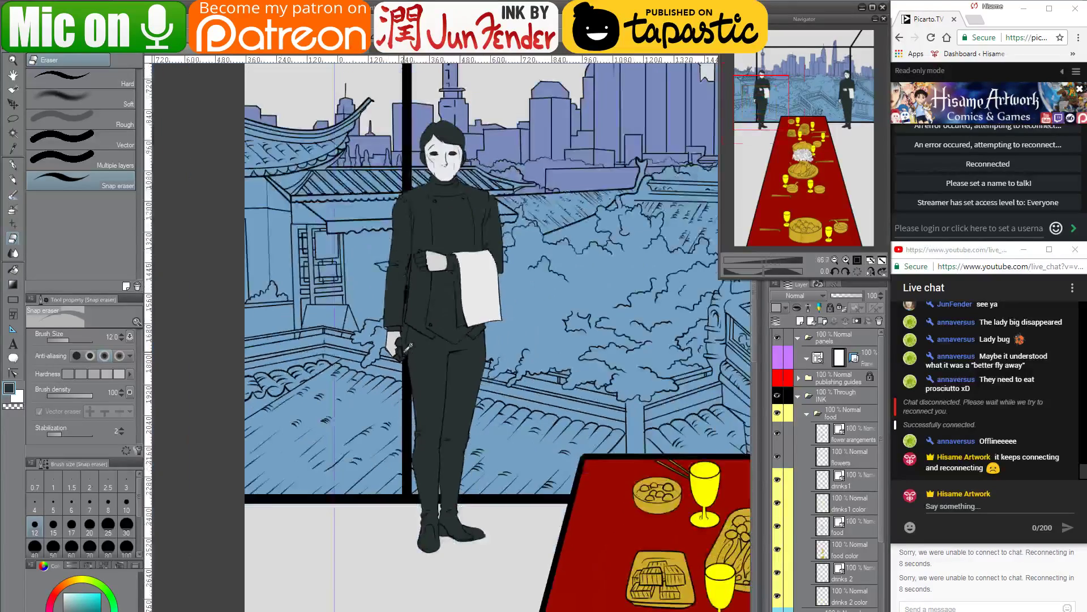
Erase the leftover dark fill between the left waiter's lowered arm and body, from the elbow down past the hand
scroll(423, 348, up, 5)
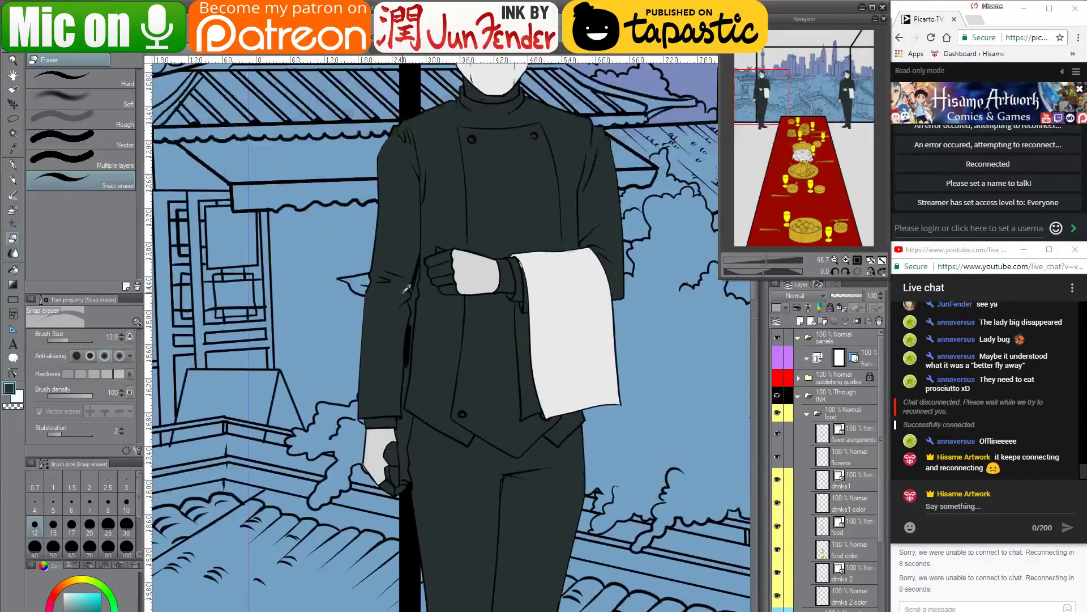
scroll(418, 258, up, 7)
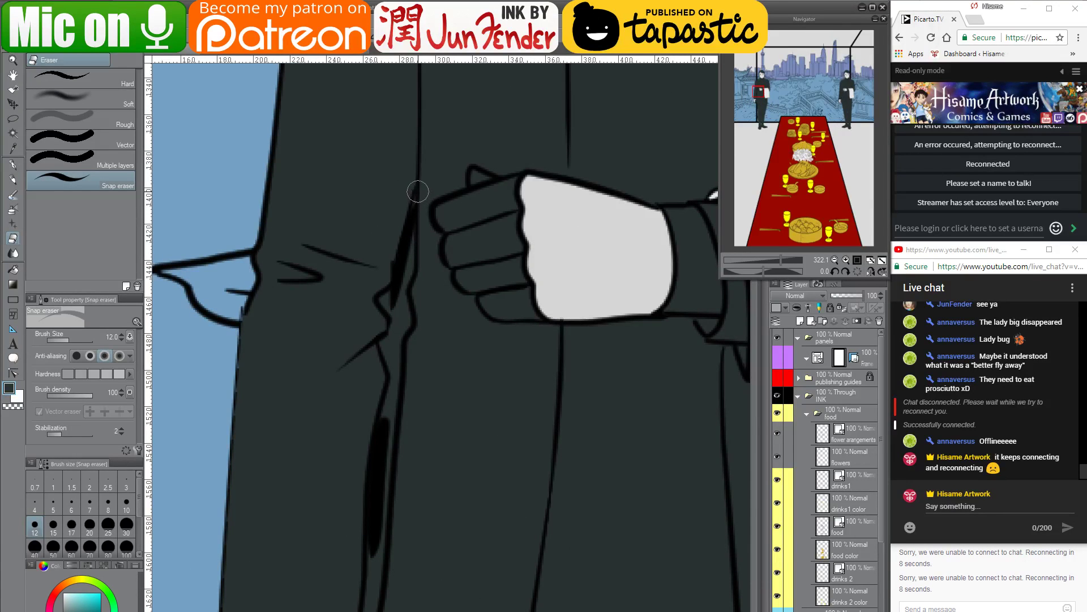
mouse_move(414, 195)
mouse_down()
mouse_move(402, 239)
mouse_move(413, 254)
mouse_move(410, 228)
mouse_move(383, 299)
mouse_move(405, 267)
mouse_move(395, 298)
mouse_move(385, 297)
mouse_move(397, 327)
mouse_move(405, 308)
mouse_move(402, 330)
mouse_move(385, 299)
mouse_up()
mouse_move(388, 338)
mouse_down()
mouse_move(391, 366)
mouse_move(397, 347)
mouse_move(374, 532)
mouse_up()
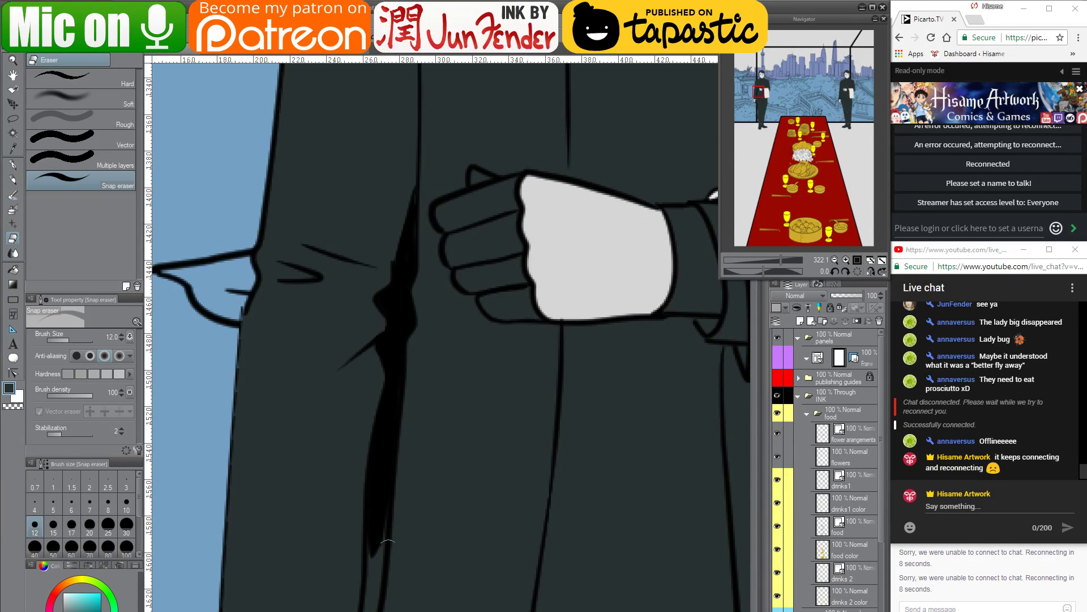
drag(432, 561, 402, 249)
mouse_move(384, 194)
mouse_down()
mouse_move(364, 282)
mouse_move(367, 238)
mouse_move(382, 187)
mouse_move(353, 373)
mouse_move(356, 417)
mouse_move(365, 386)
mouse_move(385, 407)
mouse_move(369, 502)
mouse_up()
mouse_move(358, 406)
mouse_down()
mouse_move(341, 421)
mouse_move(347, 474)
mouse_move(337, 450)
mouse_move(350, 499)
mouse_move(354, 416)
mouse_move(352, 470)
mouse_move(359, 430)
mouse_move(374, 423)
mouse_move(352, 503)
mouse_move(368, 398)
mouse_move(365, 454)
mouse_move(377, 461)
mouse_move(407, 314)
mouse_move(376, 277)
mouse_move(381, 391)
mouse_move(410, 399)
mouse_move(389, 367)
mouse_move(388, 304)
mouse_up()
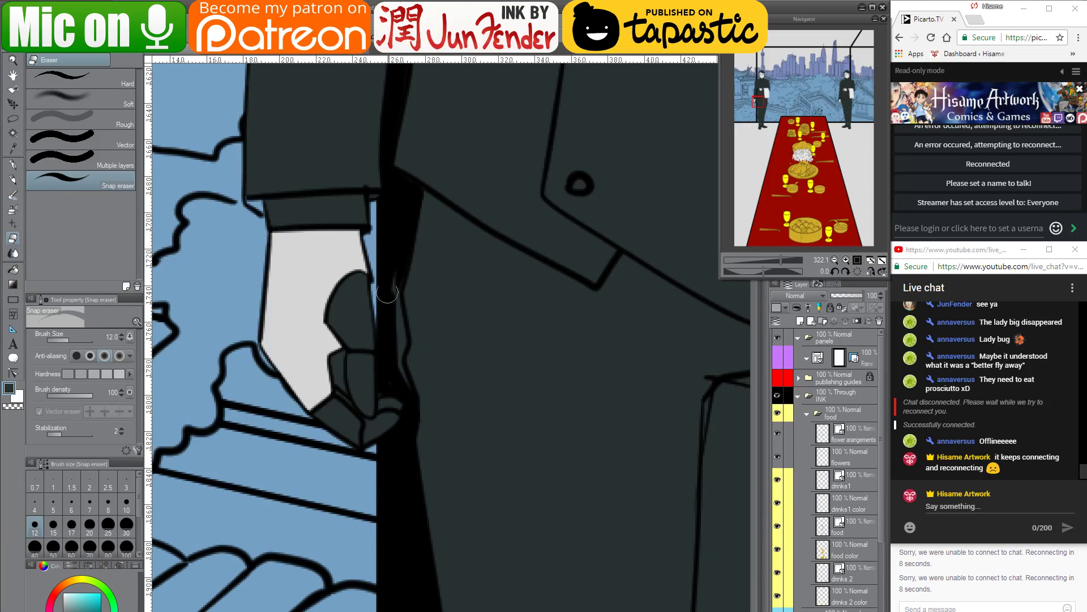
drag(387, 293, 395, 262)
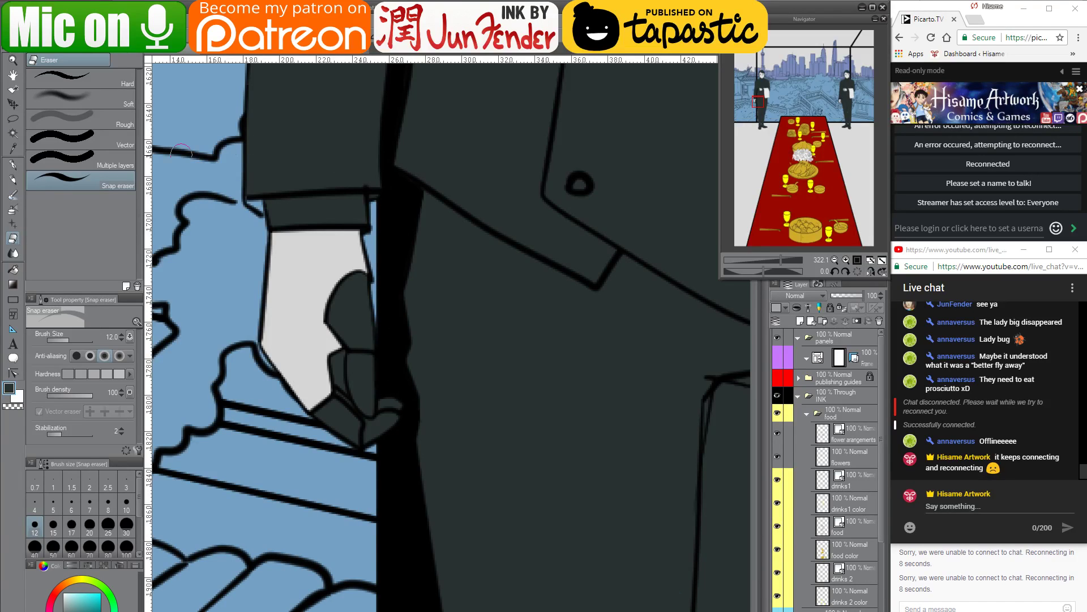
Paint the fingers of the left waiter's lowered hand in the light grey sampled from its back, using the G-pen at size 17
click(13, 164)
alt+click(315, 318)
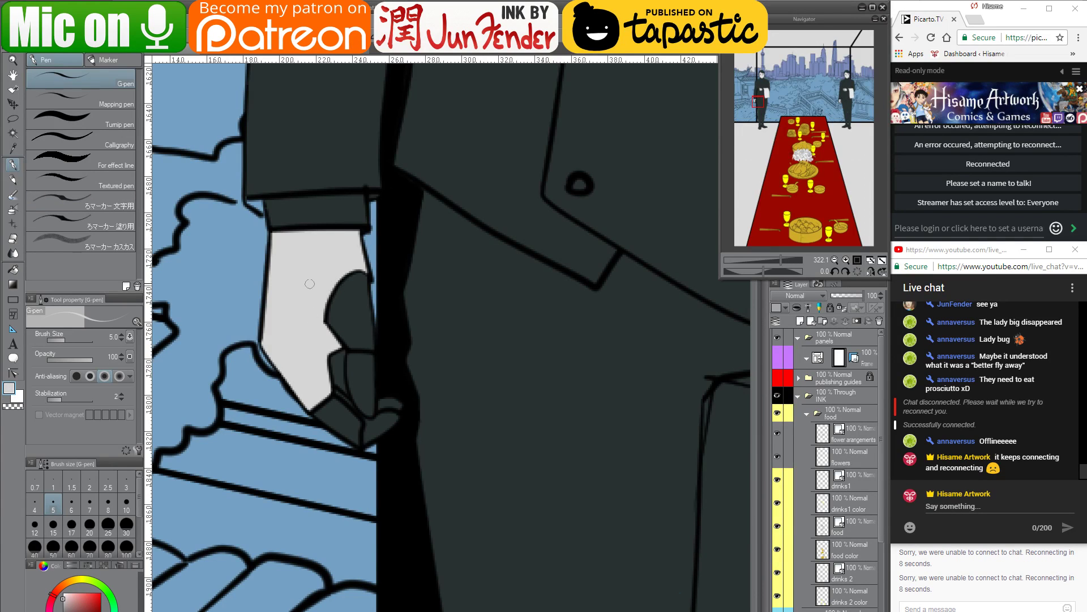
key(bracketright)
key(bracketright)
key(bracketright)
key(bracketright)
key(bracketright)
key(bracketright)
key(bracketright)
mouse_move(354, 289)
mouse_down()
mouse_move(362, 409)
mouse_move(340, 402)
mouse_move(340, 416)
mouse_move(357, 434)
mouse_move(392, 417)
mouse_move(396, 401)
mouse_move(383, 396)
mouse_move(378, 407)
mouse_move(391, 411)
mouse_up()
Paint the small opening between the lowered hand's fingers in a darker grey
click(63, 602)
click(62, 609)
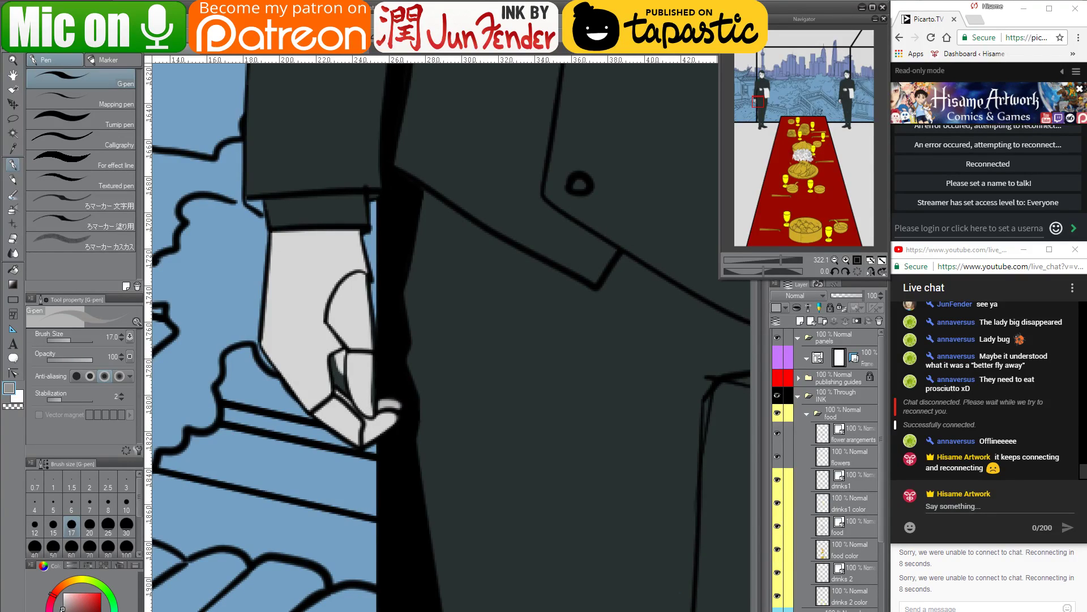
mouse_move(321, 372)
mouse_down()
mouse_move(342, 357)
mouse_move(335, 375)
mouse_move(341, 351)
mouse_move(344, 391)
mouse_up()
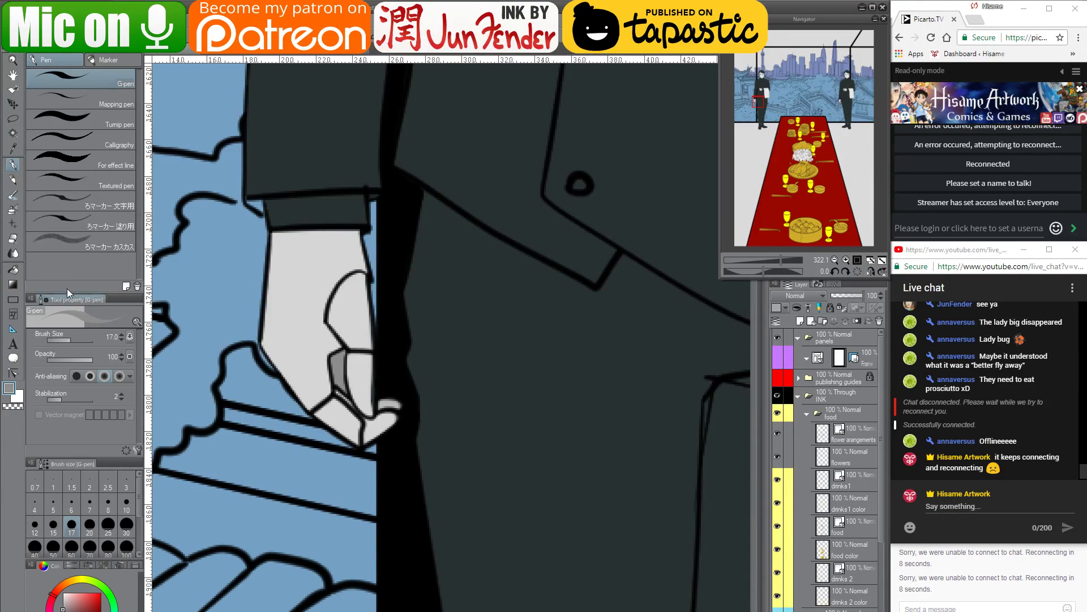
Erase the fill from the small opening between the lowered hand's fingers with the Snap eraser
key(e)
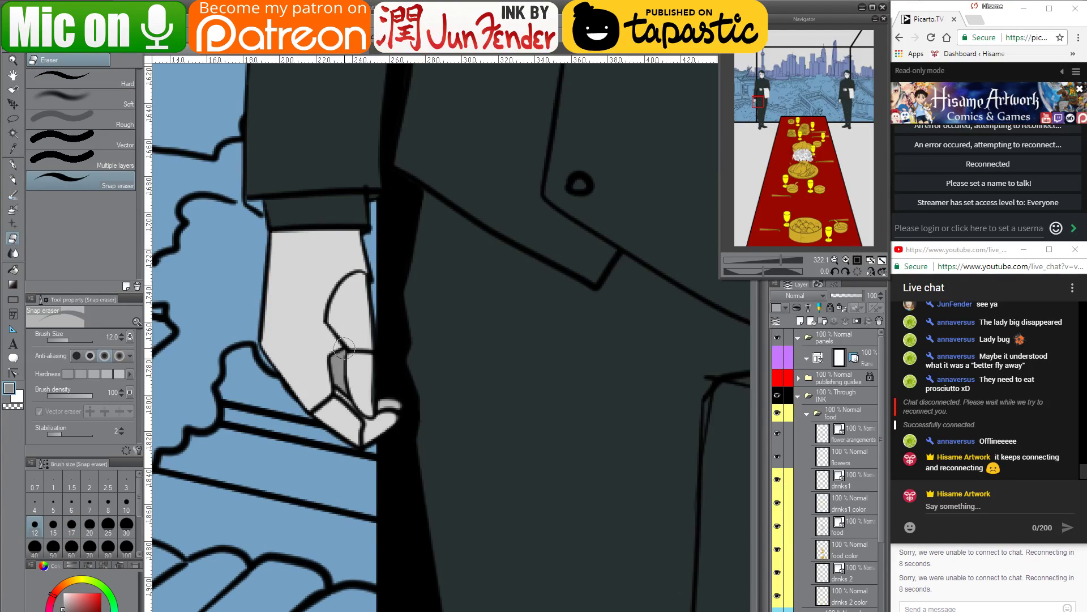
drag(334, 362, 347, 391)
drag(402, 221, 416, 408)
Paint the lowered arm's shirt cuff near-white and the sleeve corner beside it in the sampled dark suit color
click(13, 165)
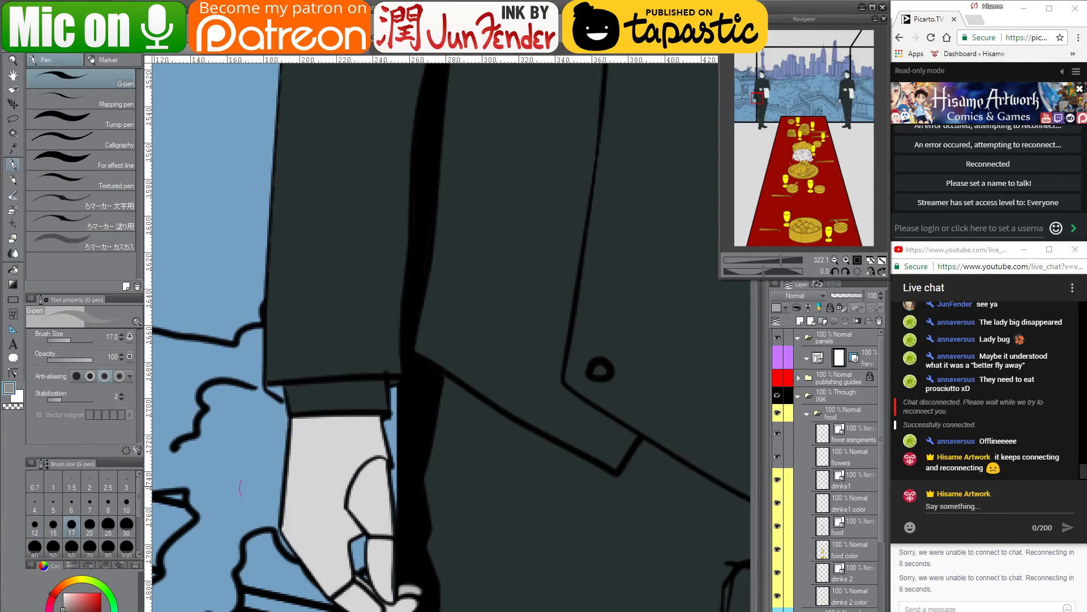
scroll(367, 467, down, 5)
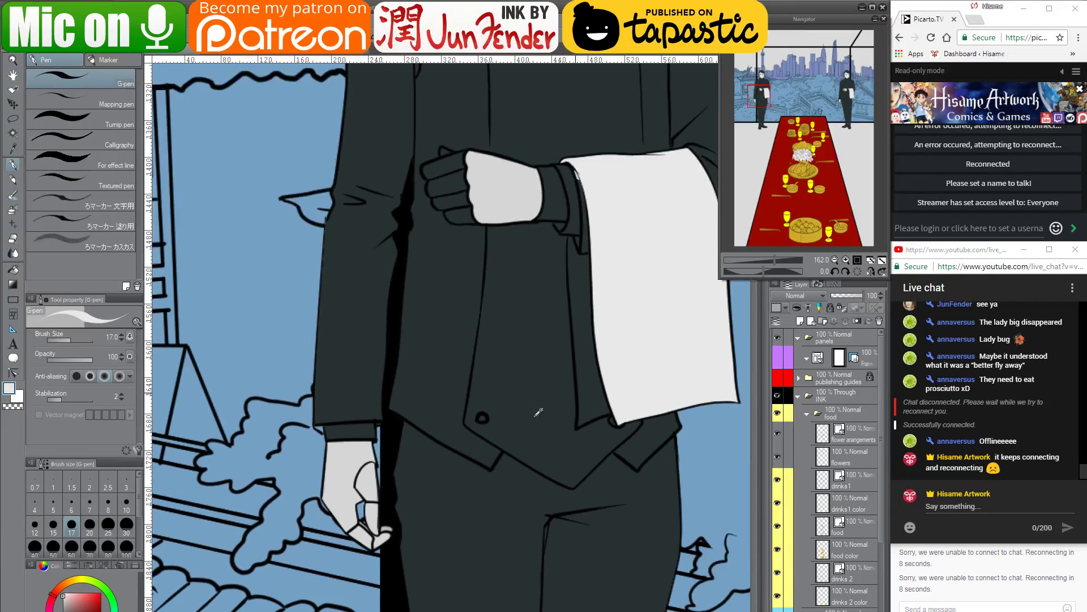
scroll(351, 464, up, 2)
scroll(351, 465, up, 6)
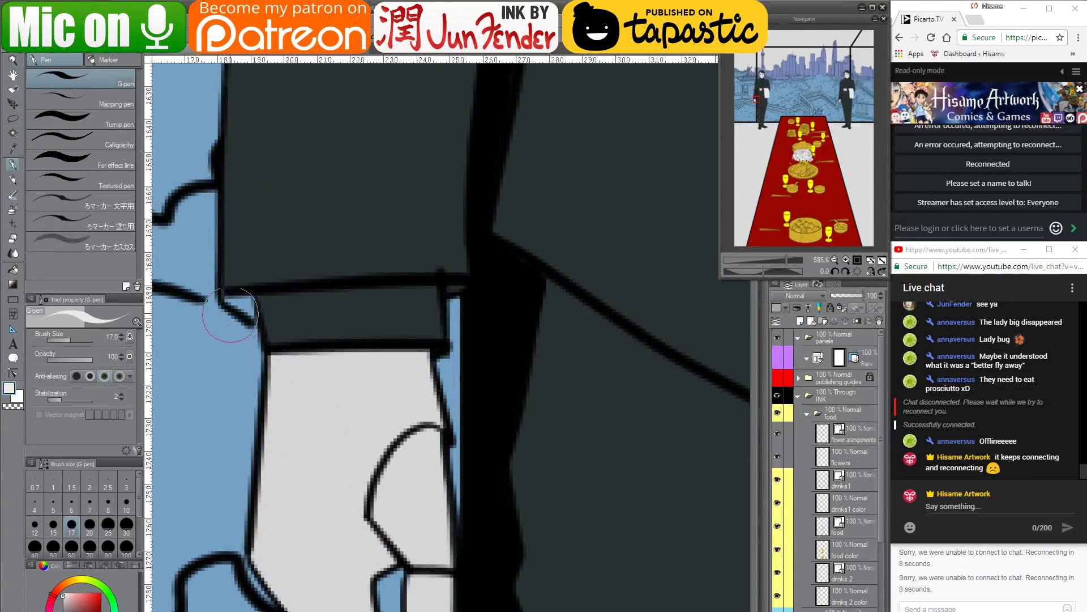
mouse_move(268, 305)
mouse_down()
mouse_move(370, 310)
mouse_move(394, 329)
mouse_move(426, 329)
mouse_move(418, 297)
mouse_move(370, 297)
mouse_move(284, 308)
mouse_move(280, 330)
mouse_move(413, 323)
mouse_move(410, 241)
mouse_up()
alt+click(287, 190)
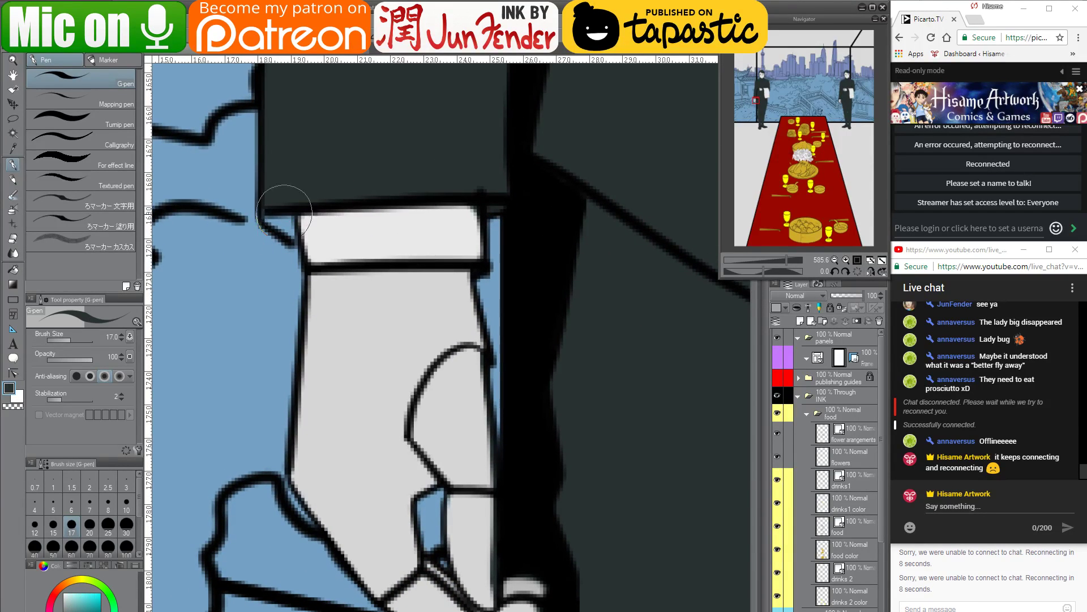
drag(270, 217, 293, 240)
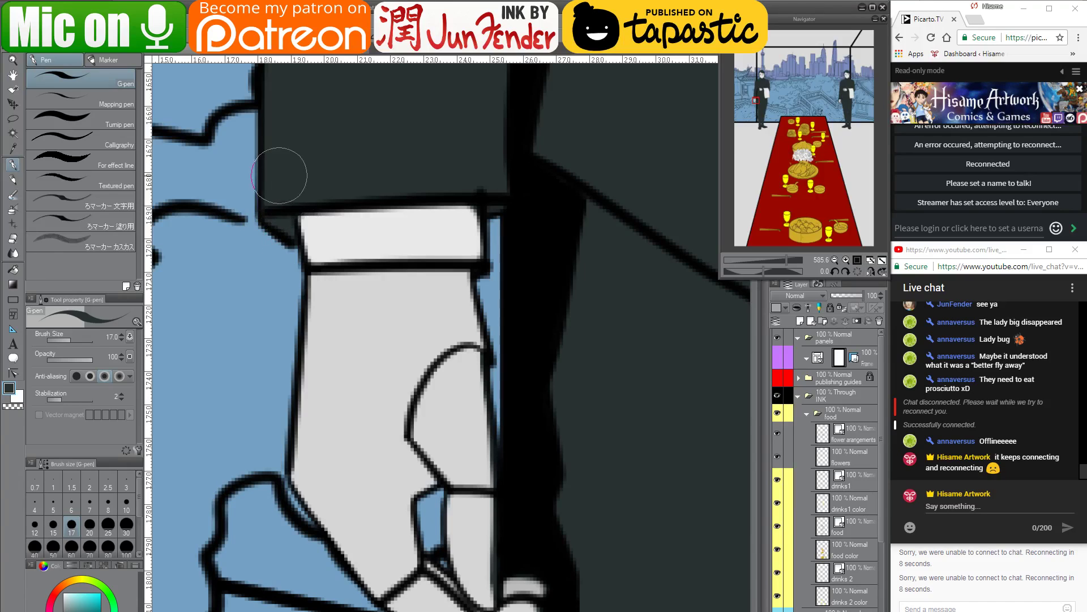
Fill the back, thumb and finger sections of the left waiter's lowered hand with medium grey
scroll(356, 383, down, 2)
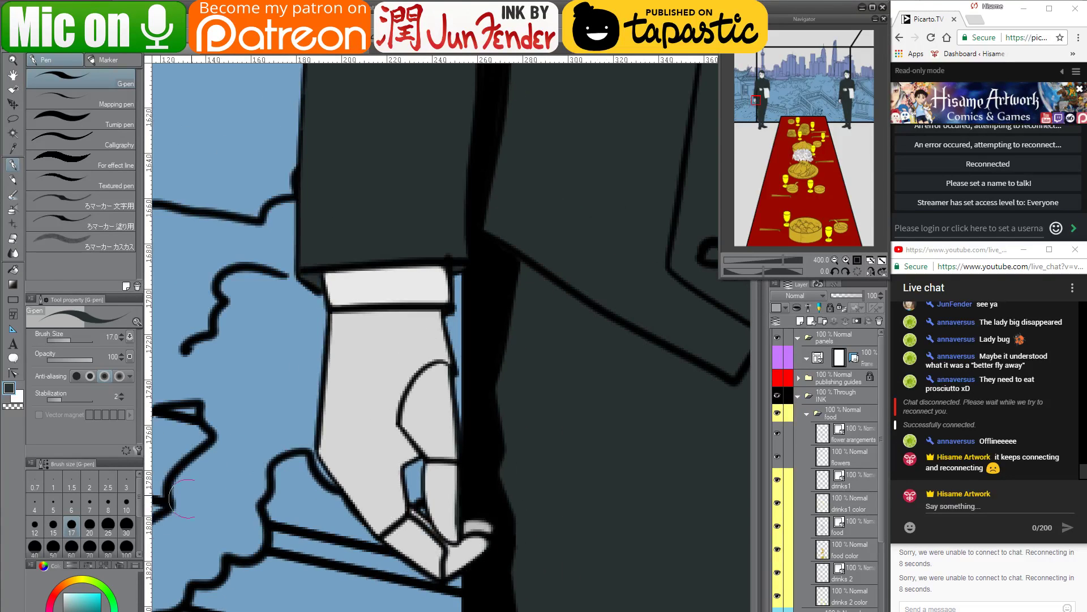
alt+click(354, 381)
click(14, 270)
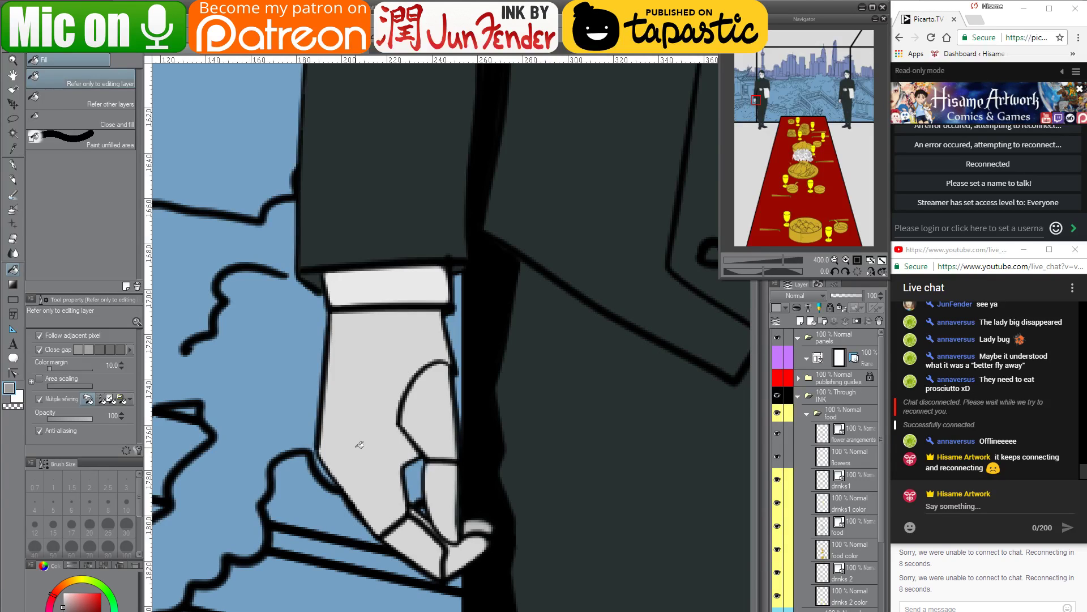
click(394, 446)
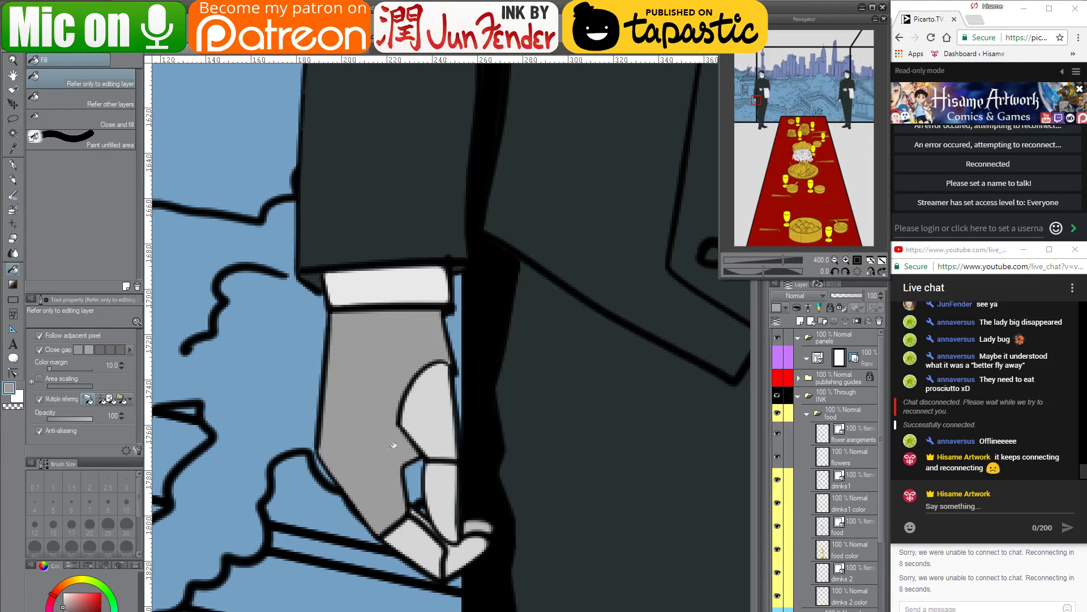
click(427, 418)
click(441, 496)
click(410, 545)
click(462, 548)
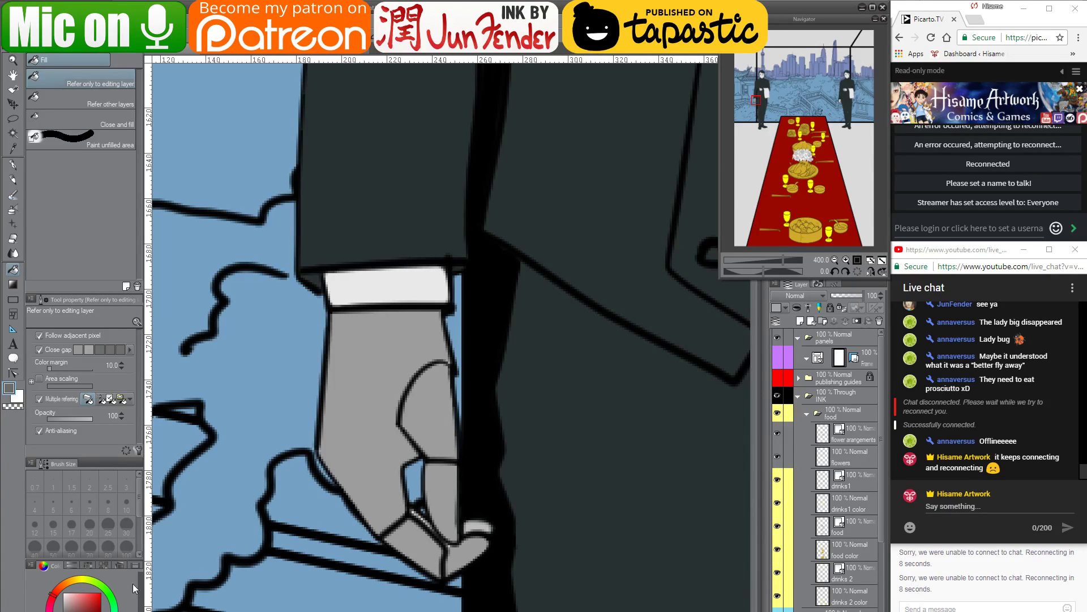
click(486, 522)
Touch up the remaining light slivers between the lowered hand's fingers in medium grey with the G-pen at size 8
click(13, 165)
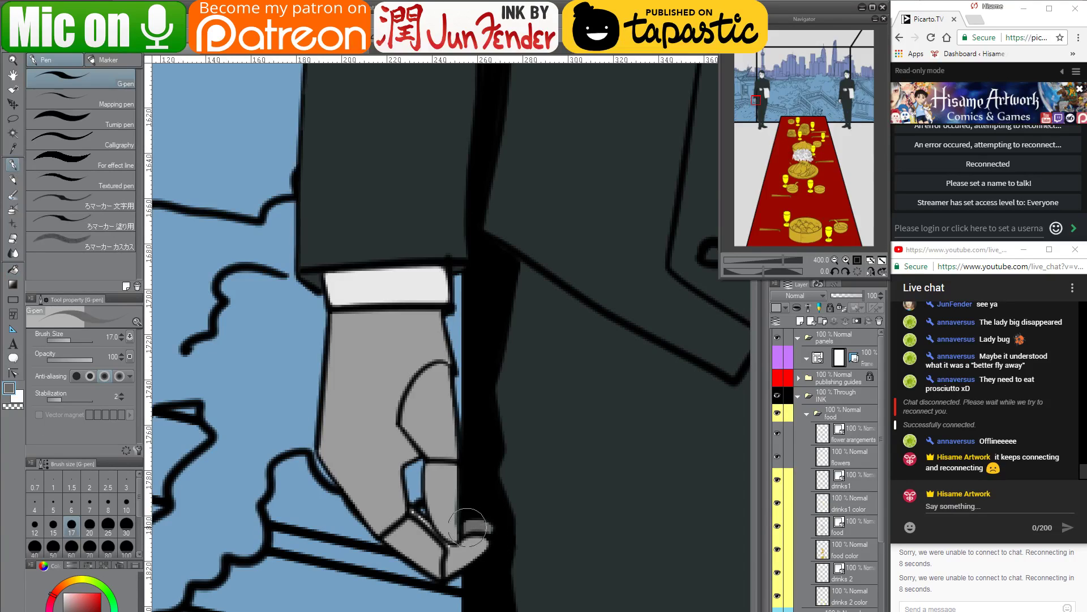
key(bracketleft)
key(bracketleft)
key(bracketleft)
key(bracketleft)
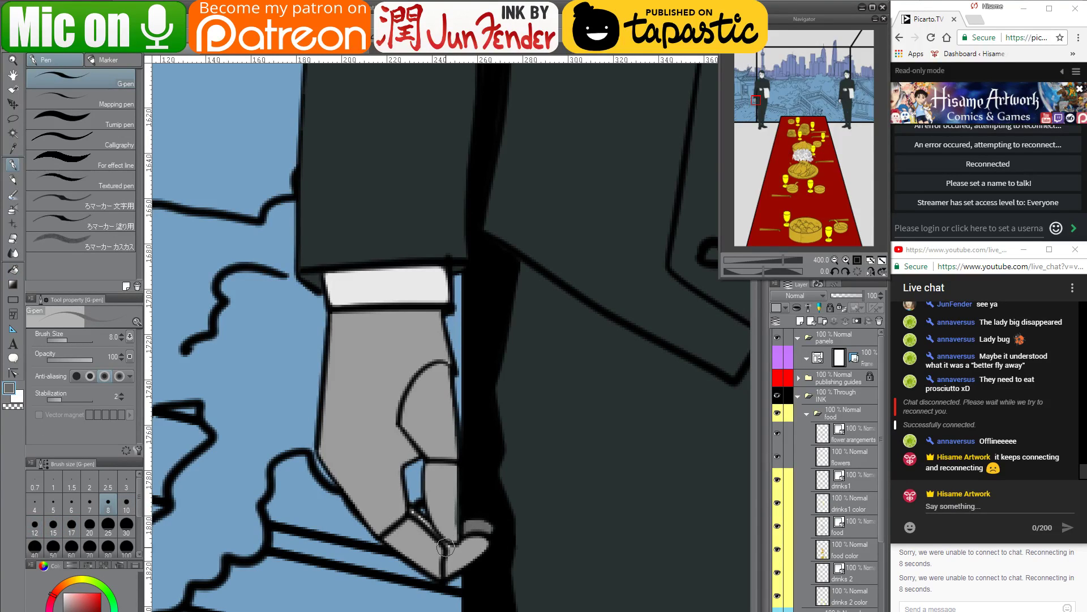
drag(445, 547, 420, 519)
alt+click(468, 548)
Fill the fingers and wrist of the left waiter's raised hand with the same medium grey
scroll(440, 547, down, 5)
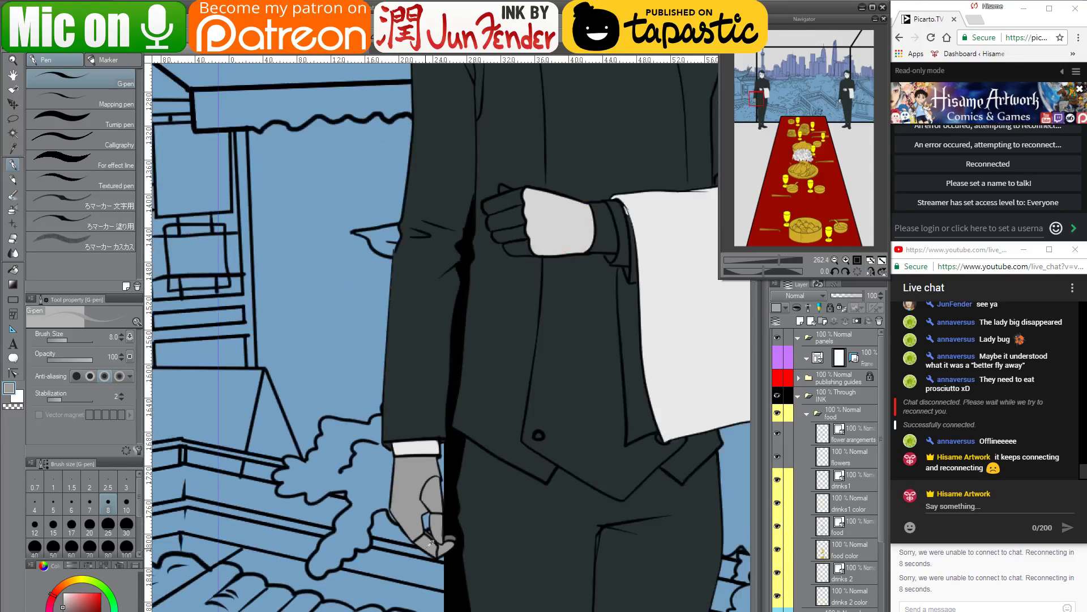
drag(647, 465, 566, 512)
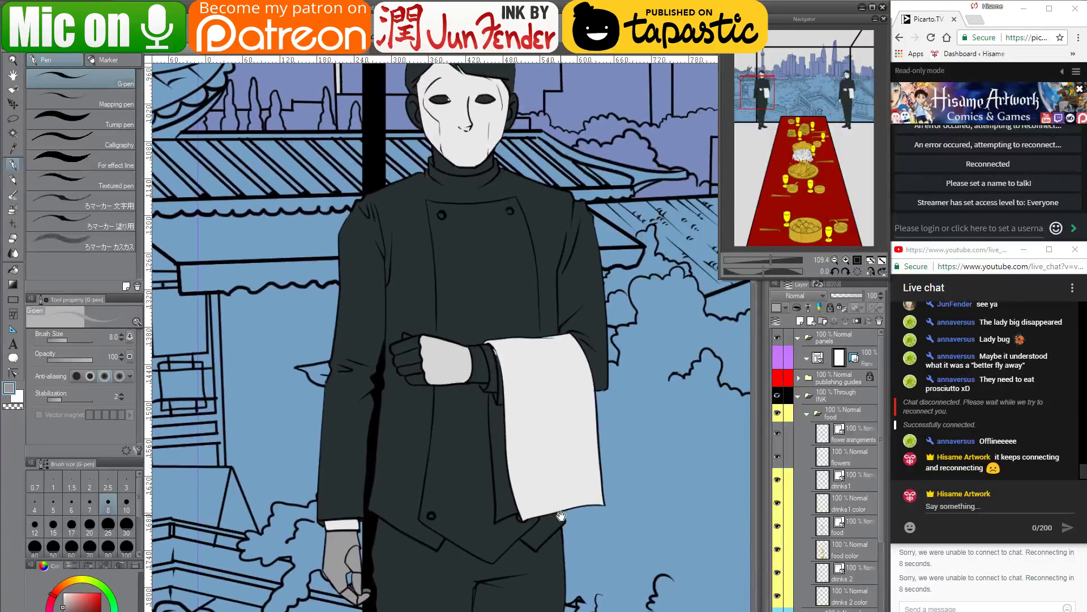
click(13, 268)
scroll(425, 368, up, 4)
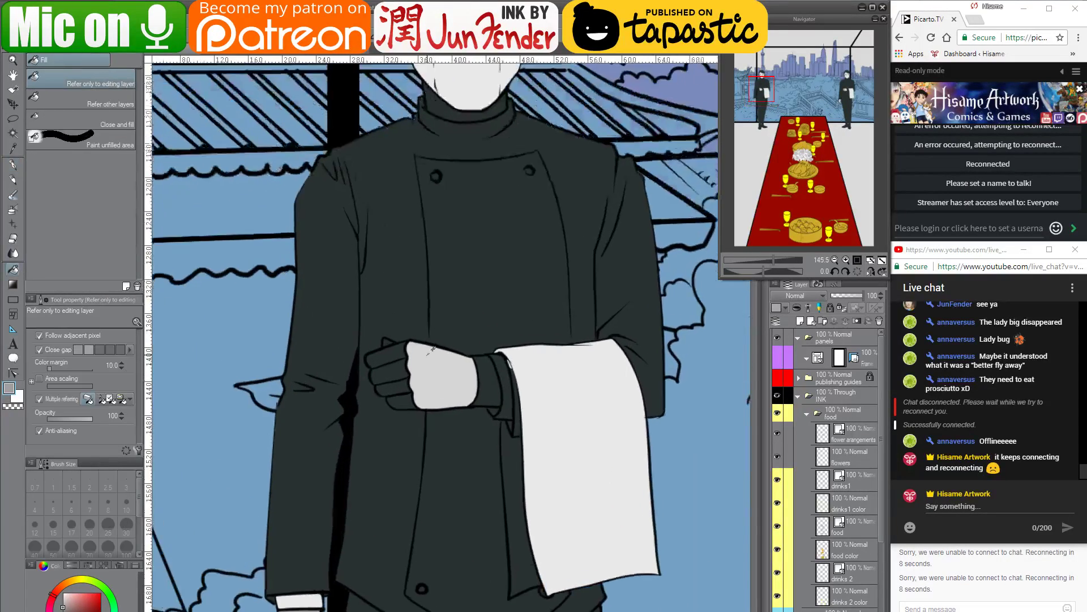
click(361, 326)
click(363, 362)
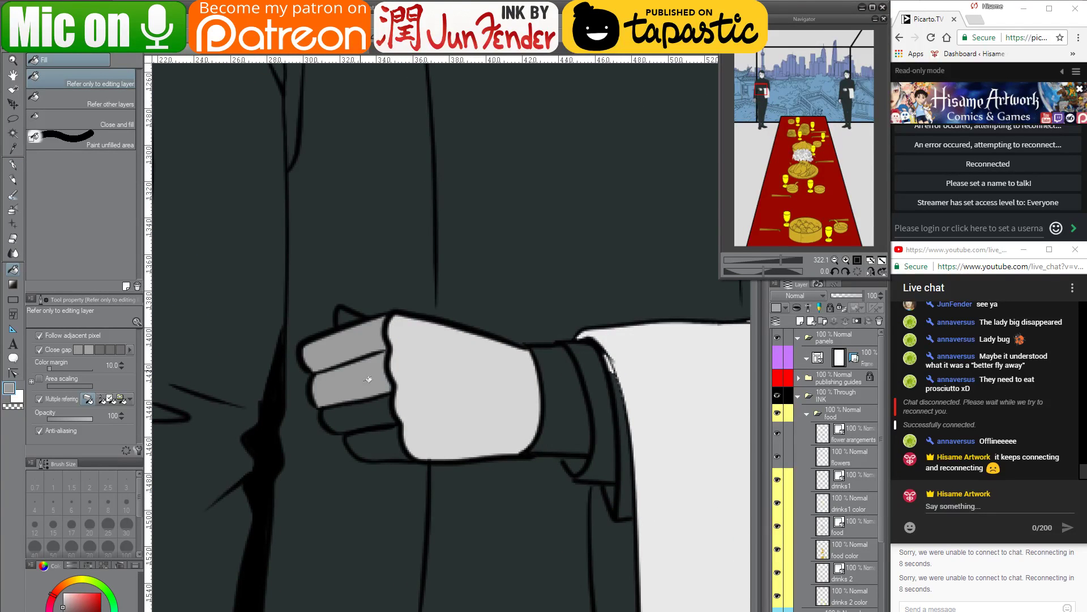
click(374, 409)
click(379, 442)
click(350, 314)
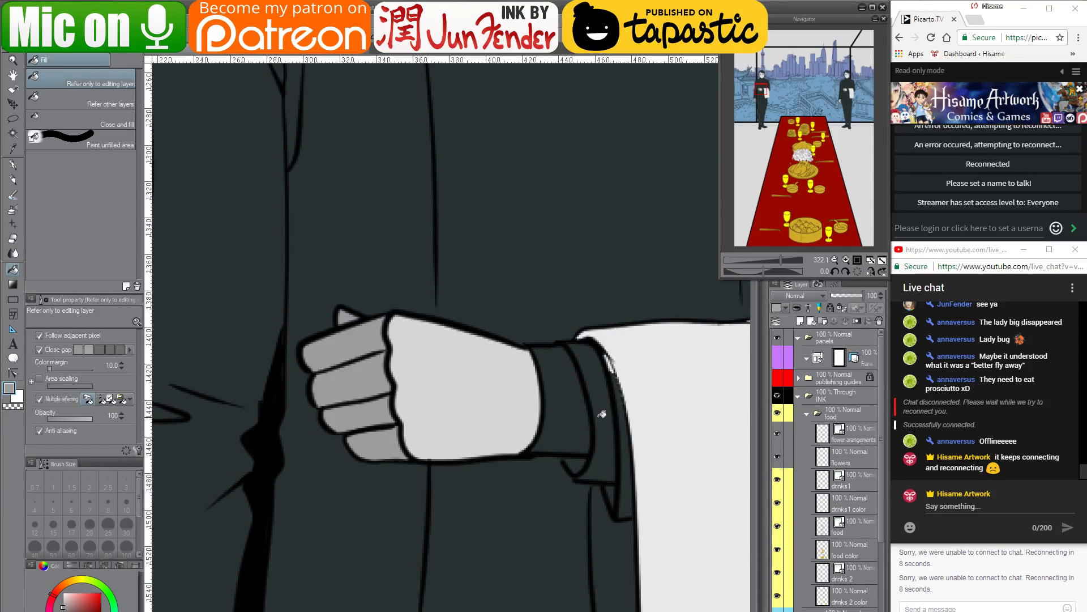
click(580, 405)
Fill both visible parts of the raised arm's shirt cuff with the near-white color
drag(653, 445, 510, 473)
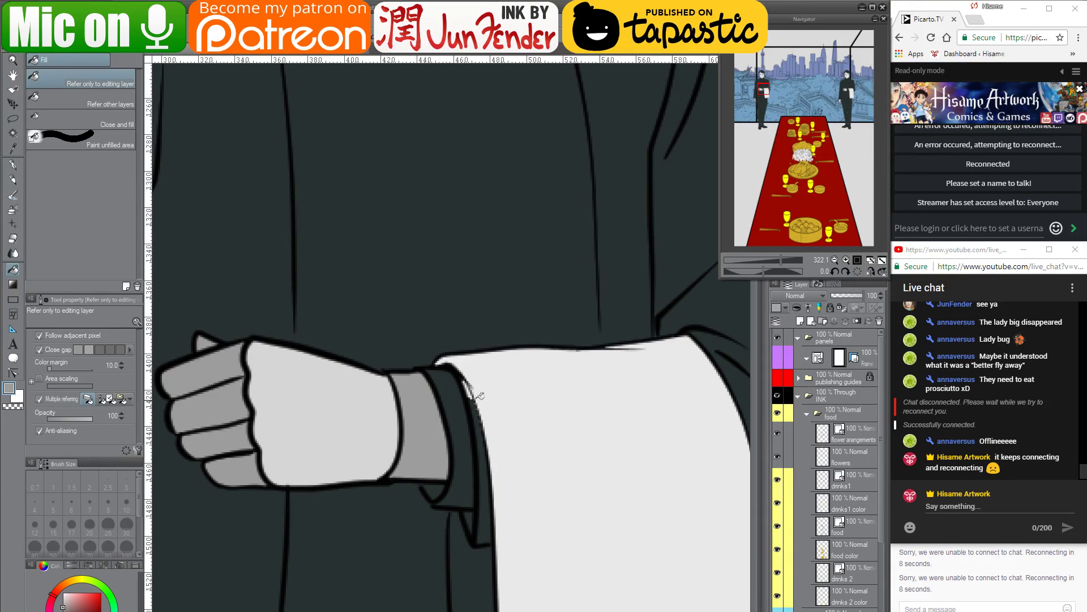
click(452, 411)
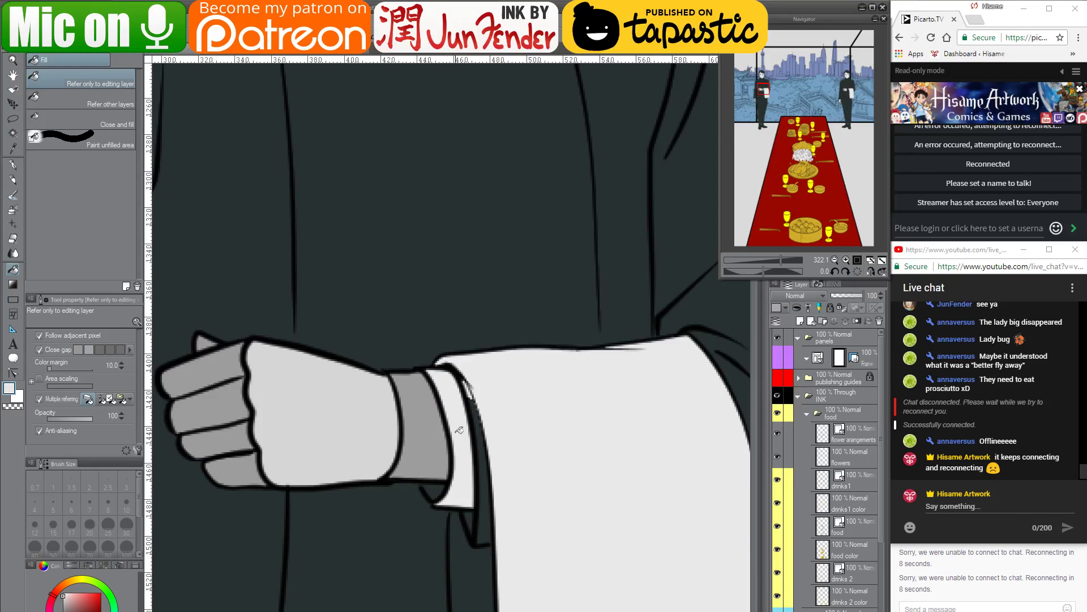
click(437, 478)
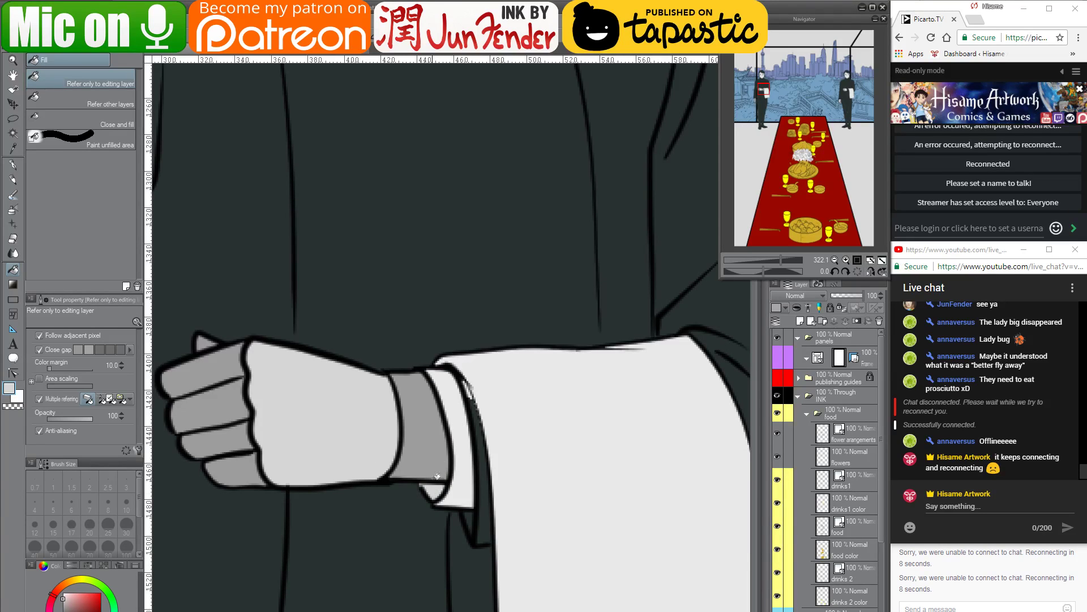
Cover the unfilled specks between the raised arm's cuff and the towel with the sampled dark suit color, using the G-pen
alt+click(473, 398)
click(13, 165)
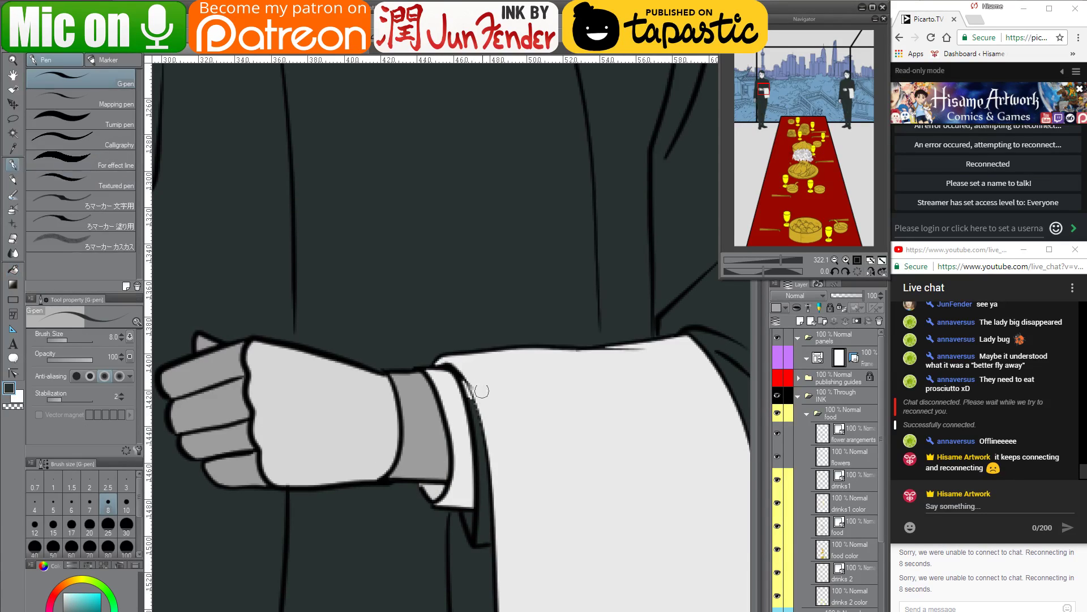
drag(460, 378, 468, 393)
alt+click(473, 379)
Fill the front sections of both of the left waiter's shoes with medium grey
scroll(468, 424, down, 8)
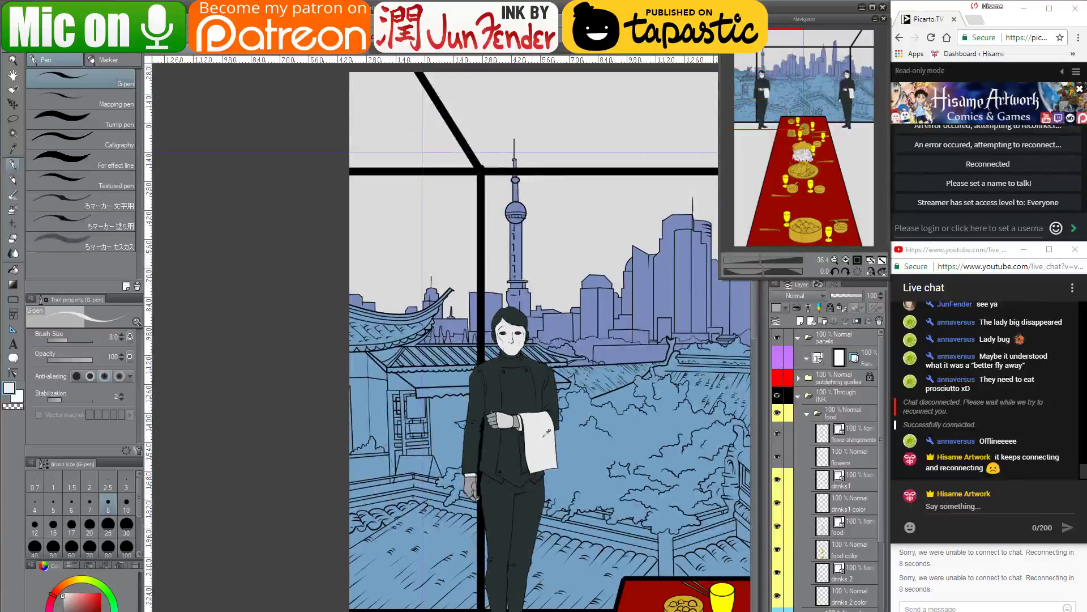
scroll(541, 436, up, 1)
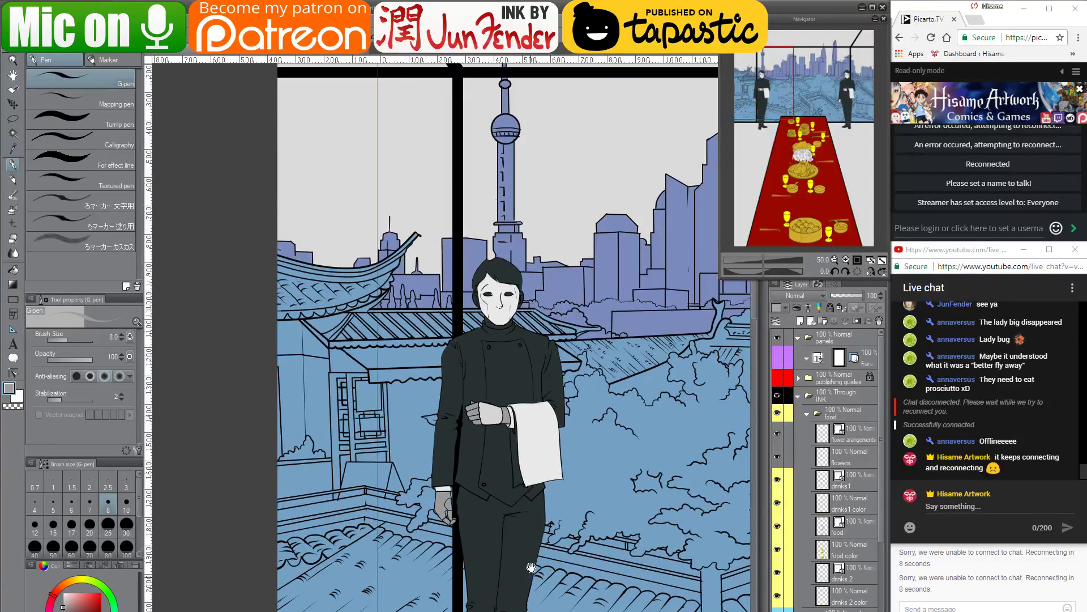
drag(531, 568, 517, 366)
scroll(510, 505, up, 5)
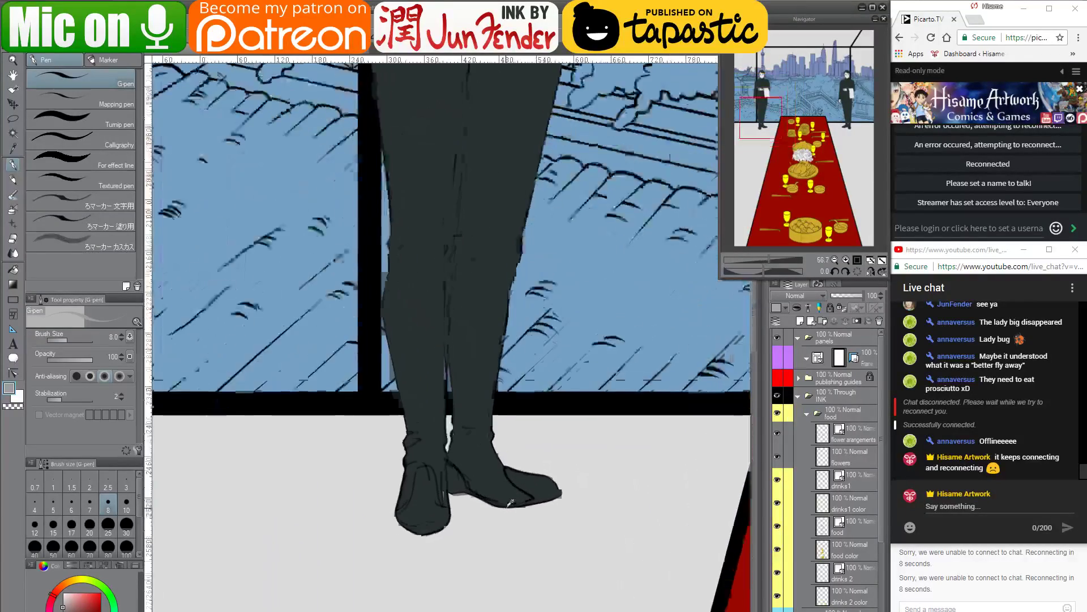
click(14, 270)
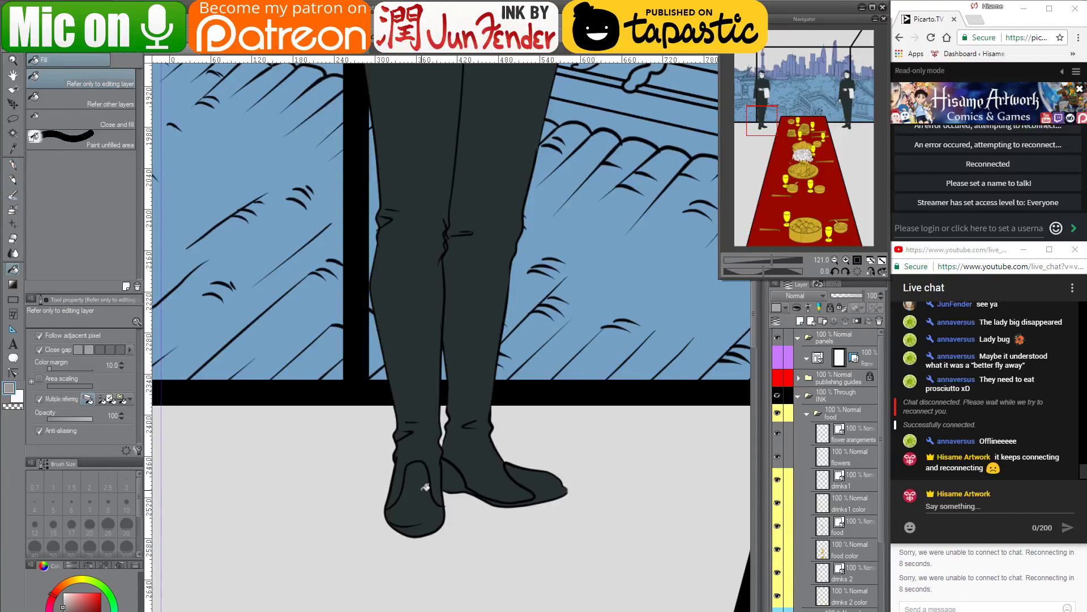
click(426, 494)
click(532, 482)
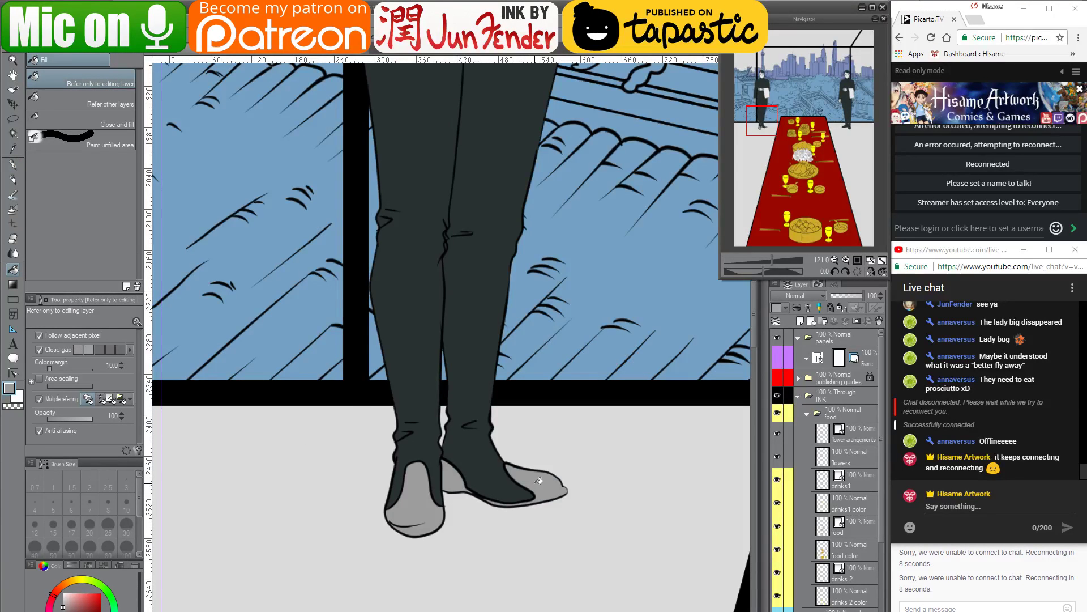
Check the earlier illustration for reference, and refill the front sections of both of the left waiter's shoes with a darker grey
click(242, 53)
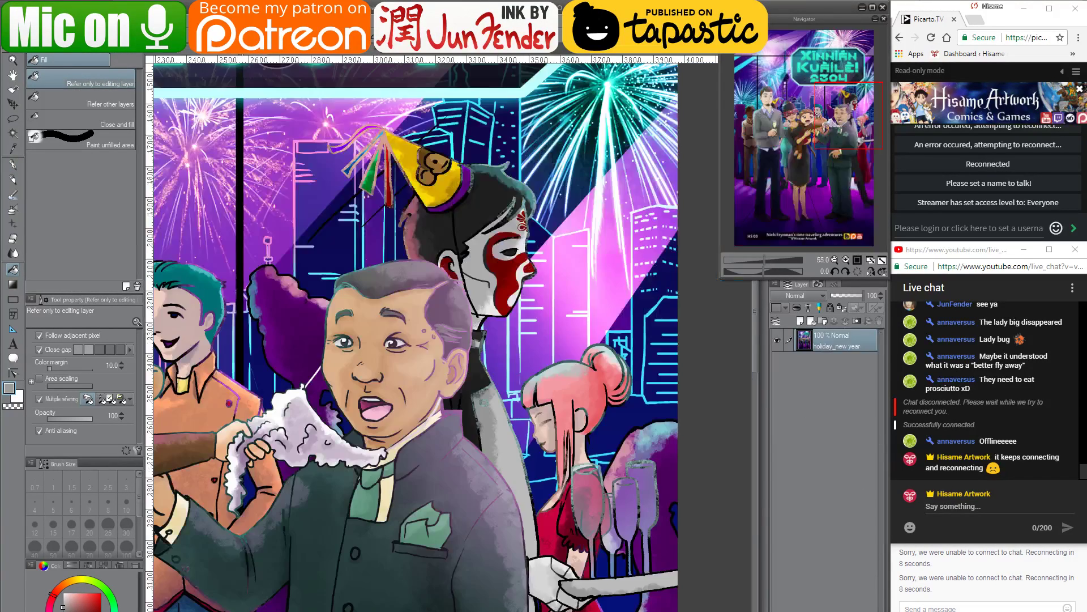
drag(470, 485, 502, 389)
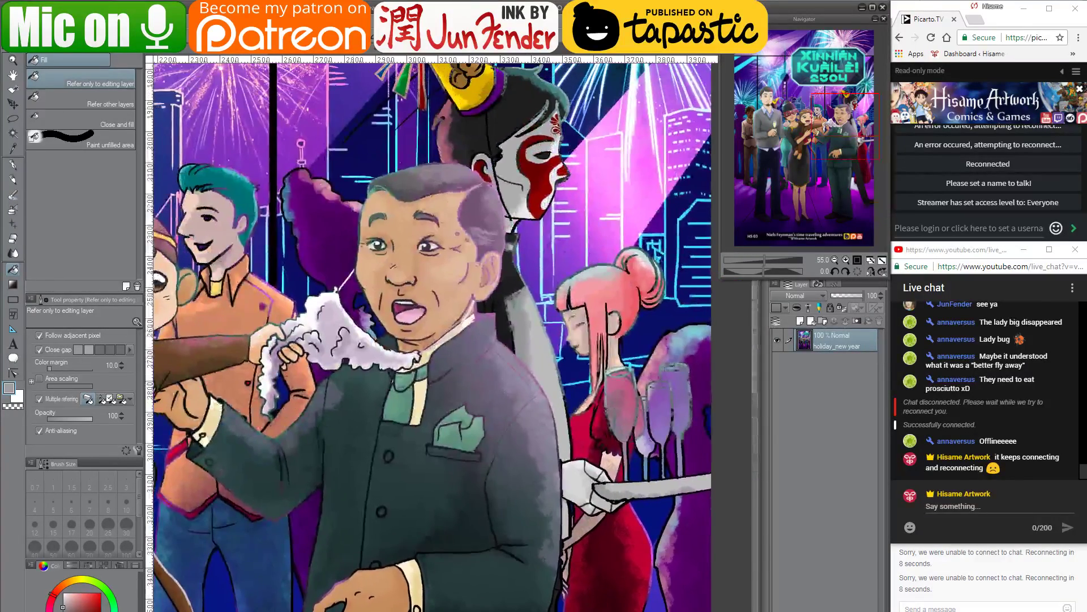
click(181, 54)
drag(346, 242, 326, 321)
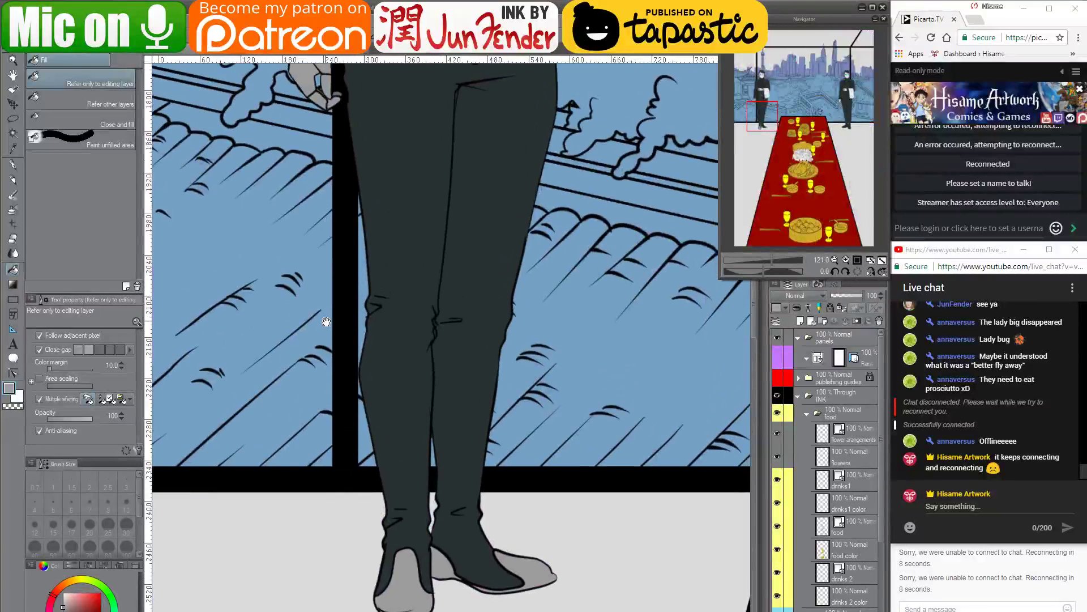
click(62, 611)
click(420, 605)
click(445, 563)
click(541, 568)
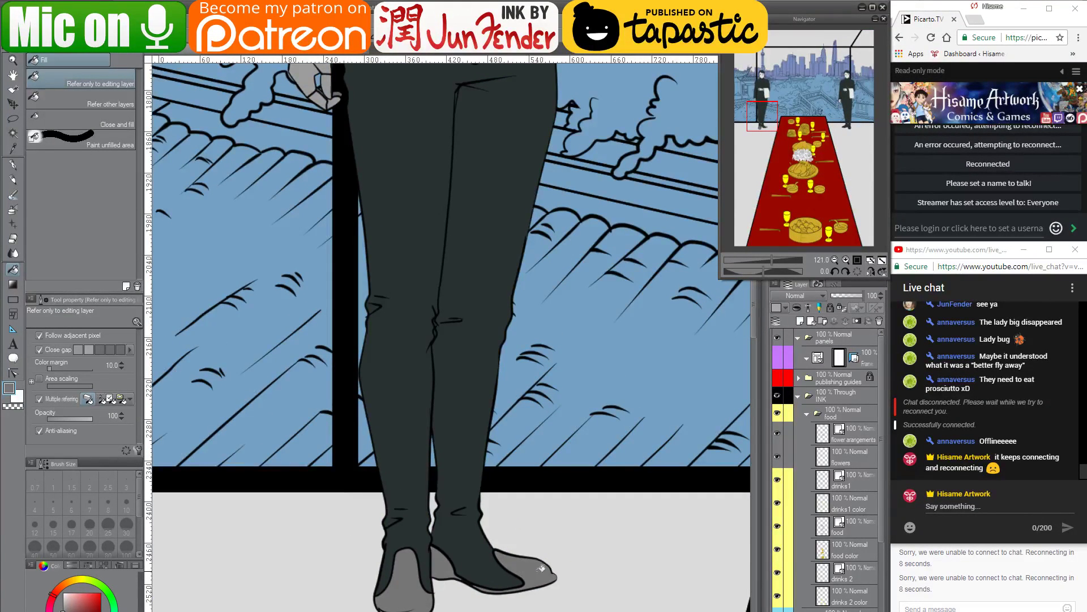
Fill the narrow strip between the left waiter's jacket and the hanging towel with the medium grey of the hand
scroll(504, 562, down, 6)
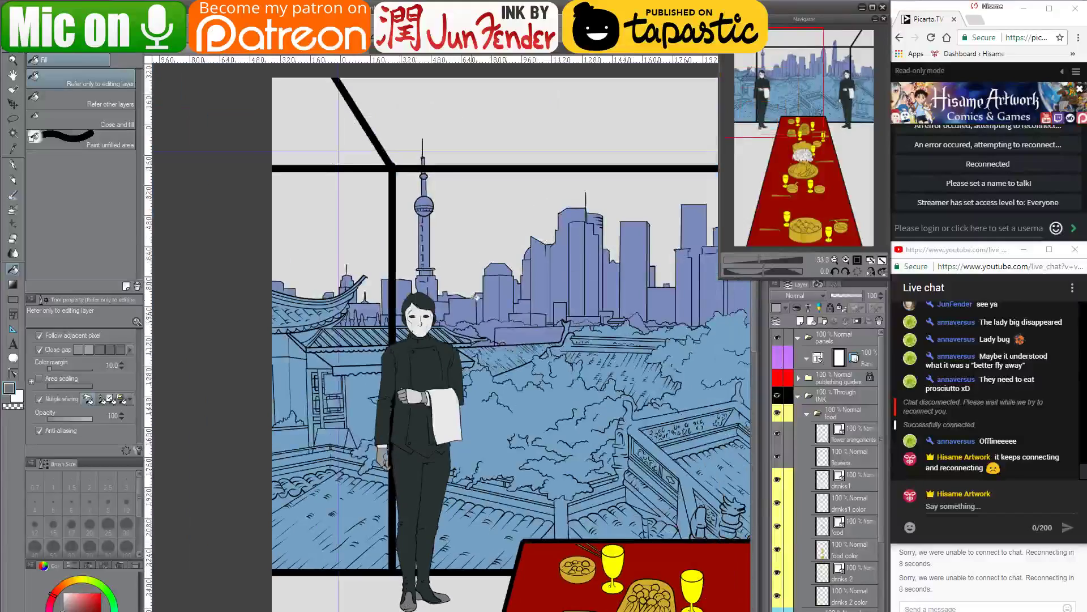
scroll(459, 309, up, 3)
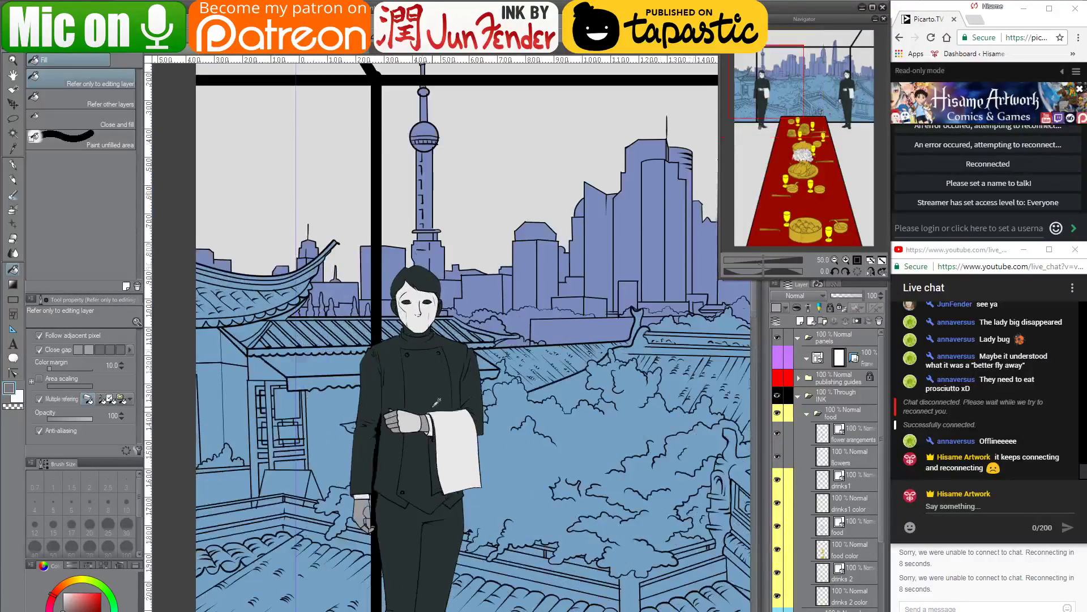
scroll(444, 470, up, 3)
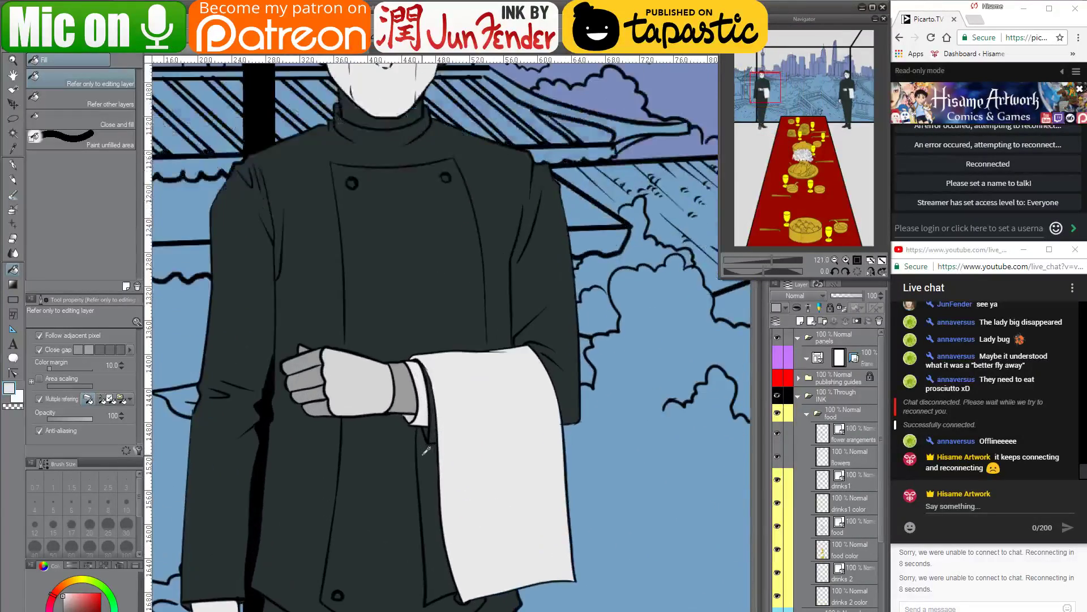
click(429, 454)
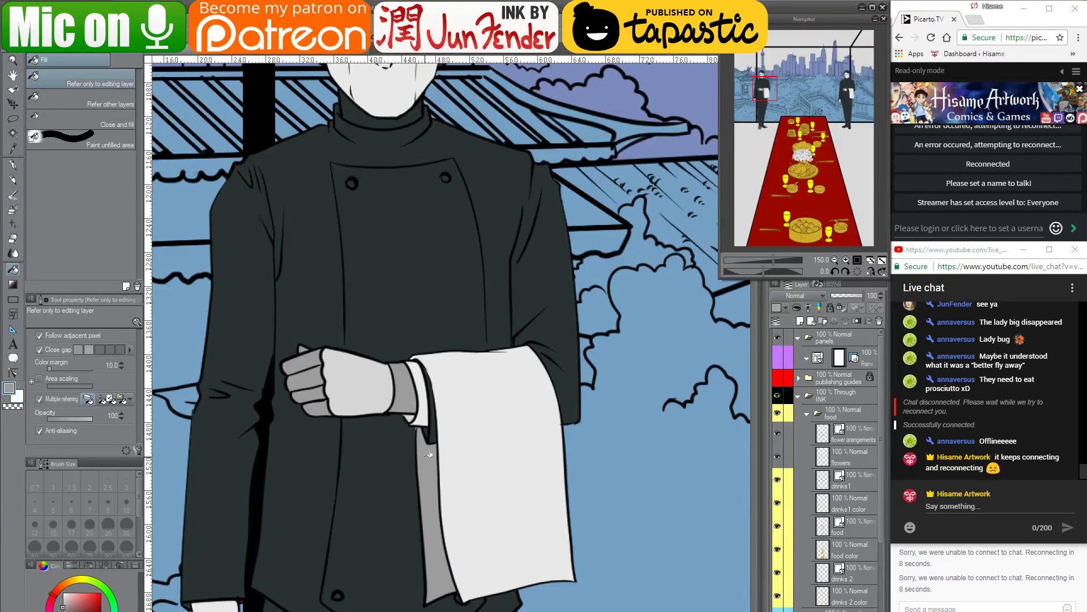
Sample the towel's near-white color, and extend the jacket panel's ink line down to the towel by its end control point
alt+click(458, 459)
drag(515, 316, 558, 289)
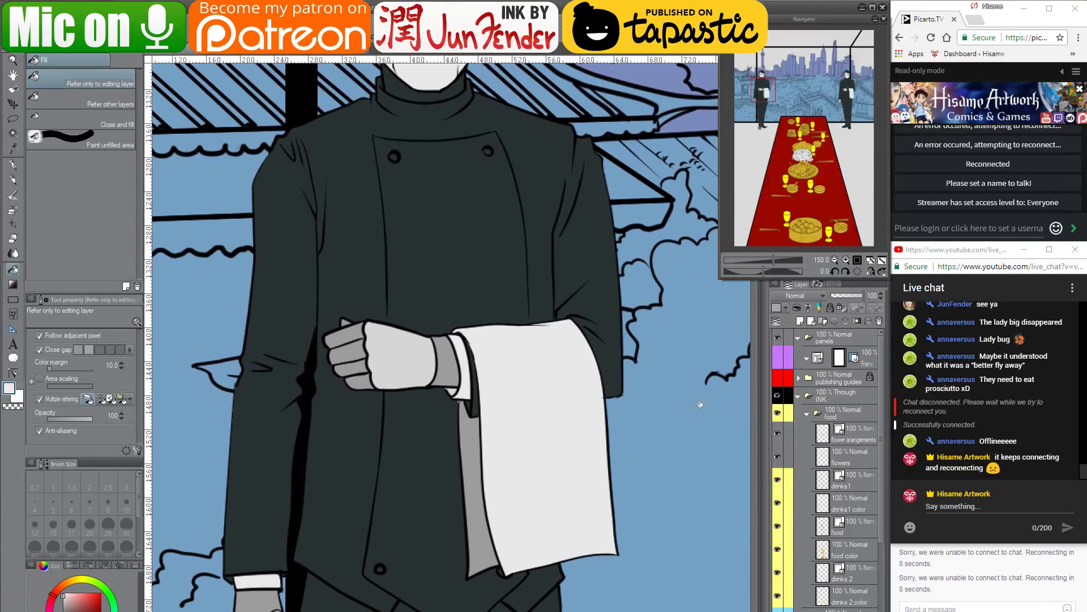
key(o)
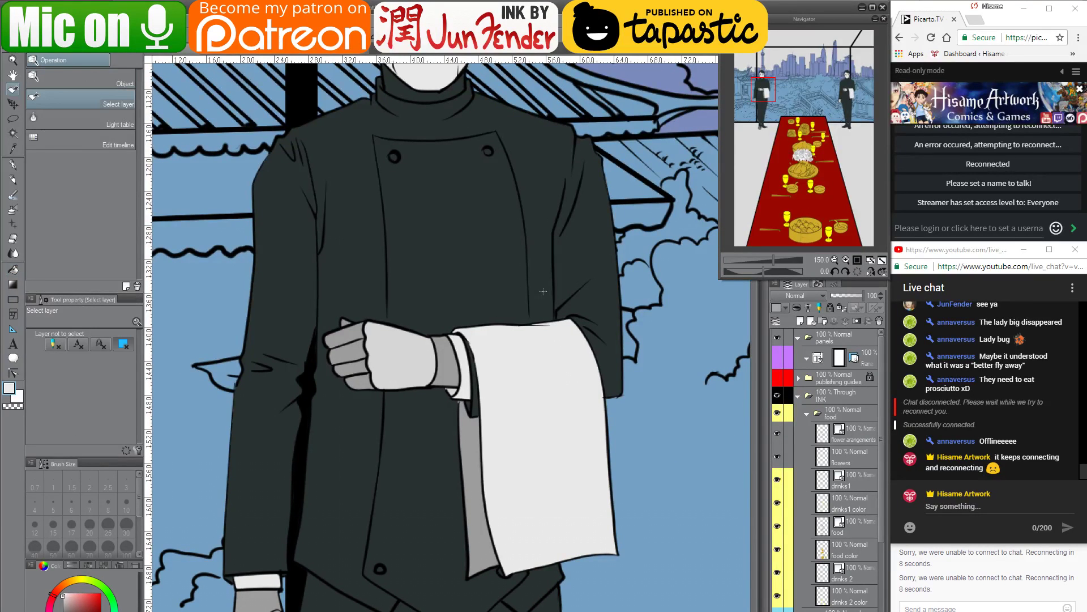
click(529, 316)
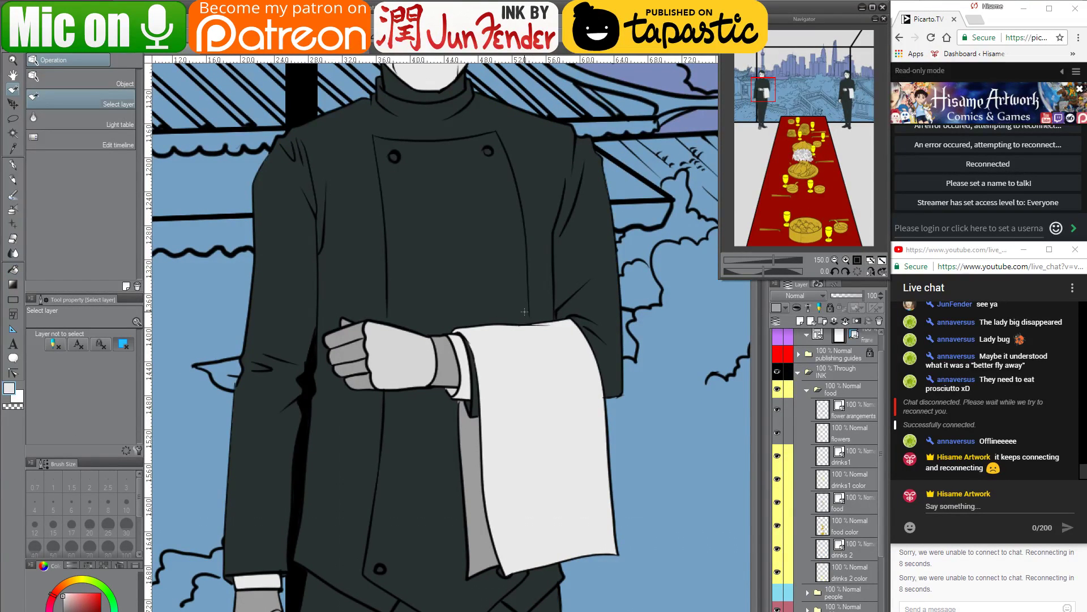
scroll(514, 289, up, 5)
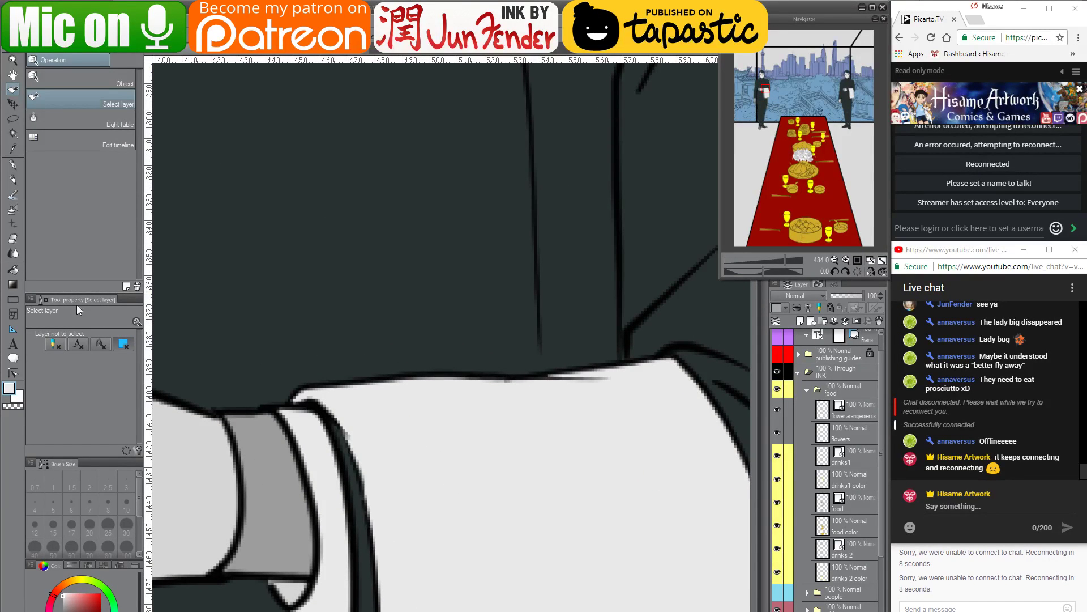
click(12, 373)
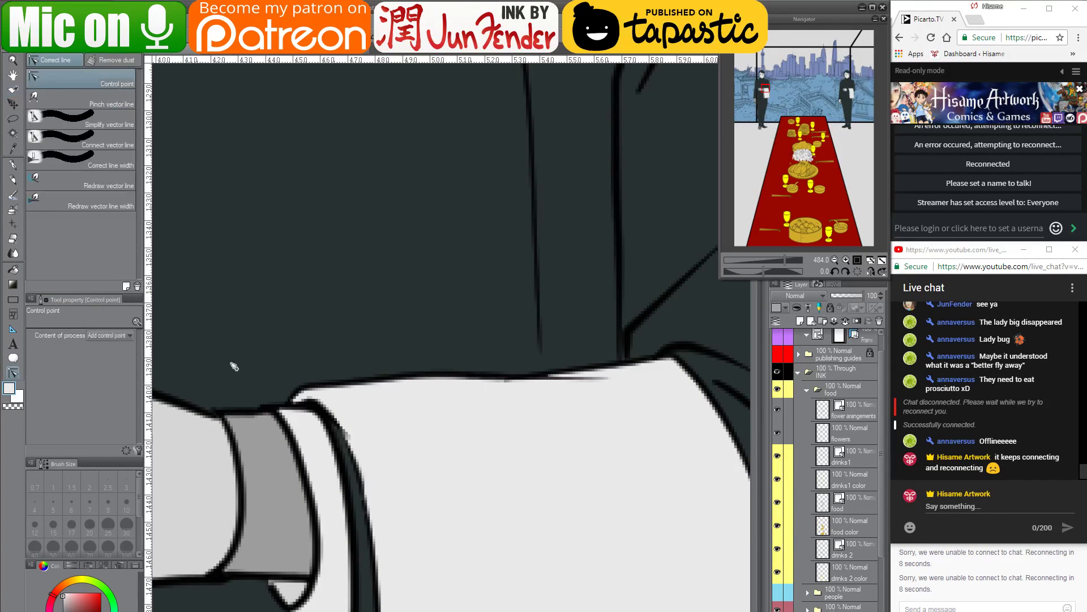
click(540, 363)
scroll(538, 340, down, 3)
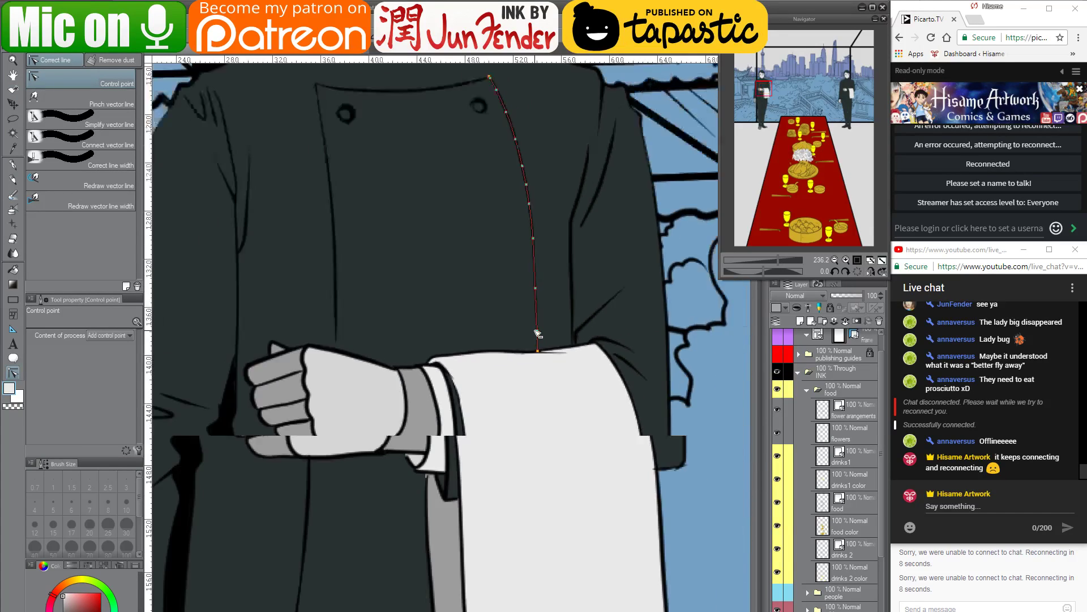
scroll(538, 334, down, 3)
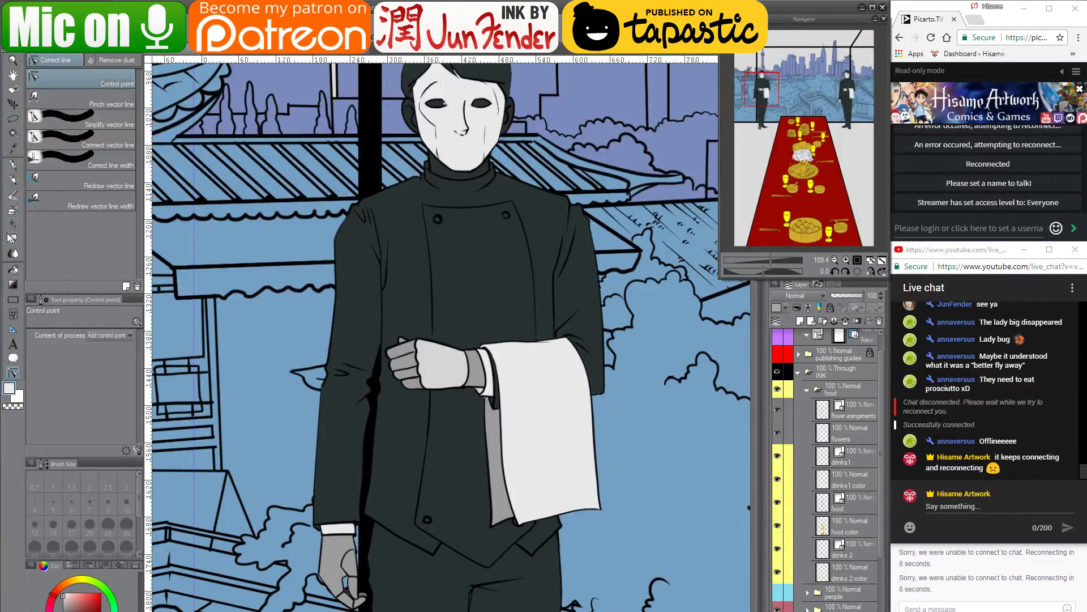
Try to fill the left waiter's jacket front panel with near-white on the waiters' color layer
click(13, 270)
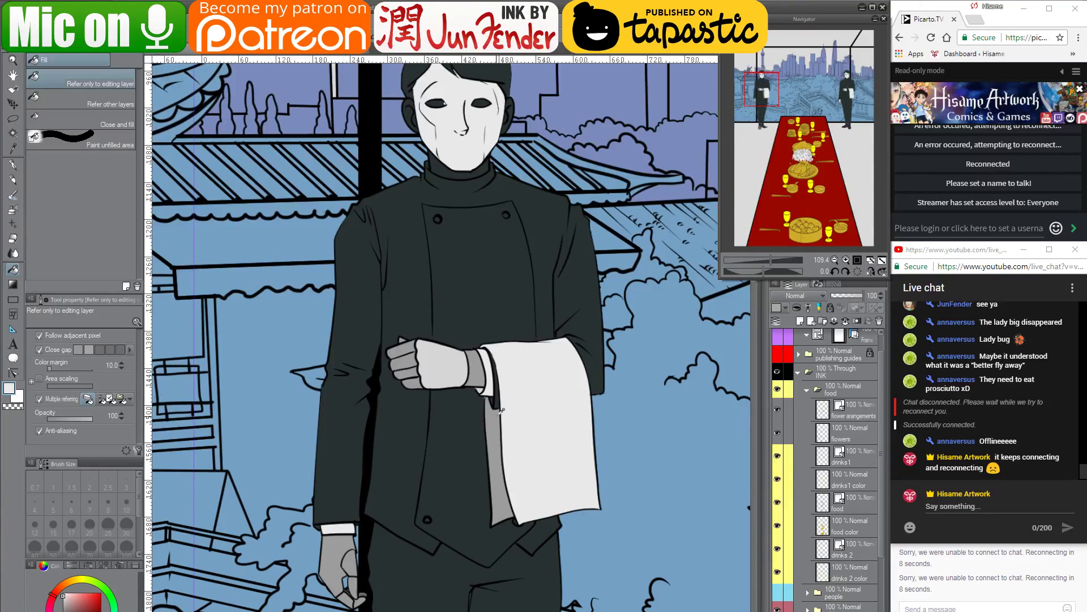
scroll(844, 606, down, 2)
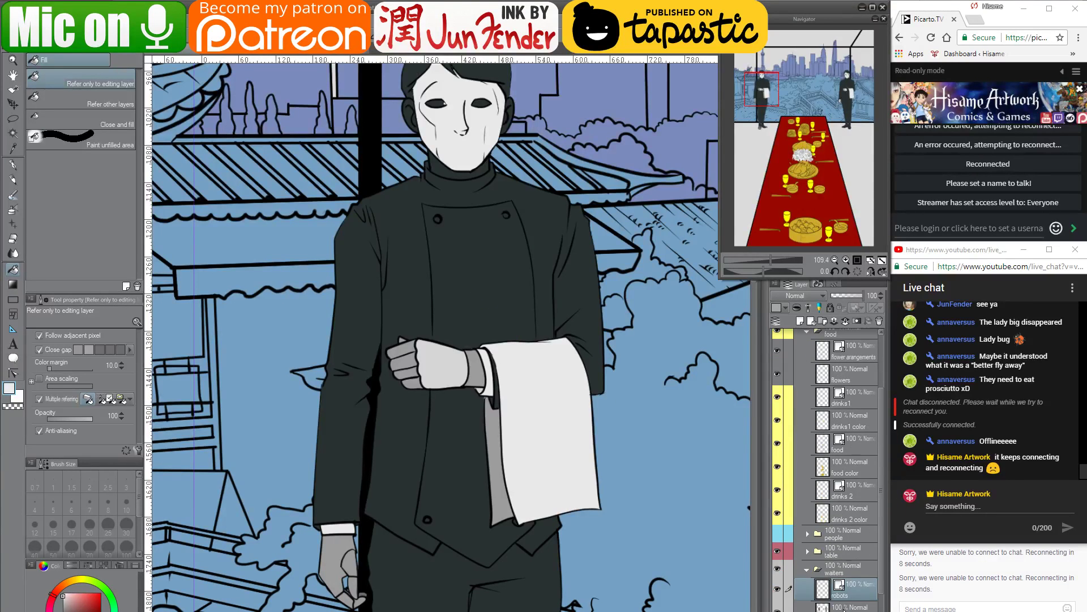
click(841, 606)
click(524, 305)
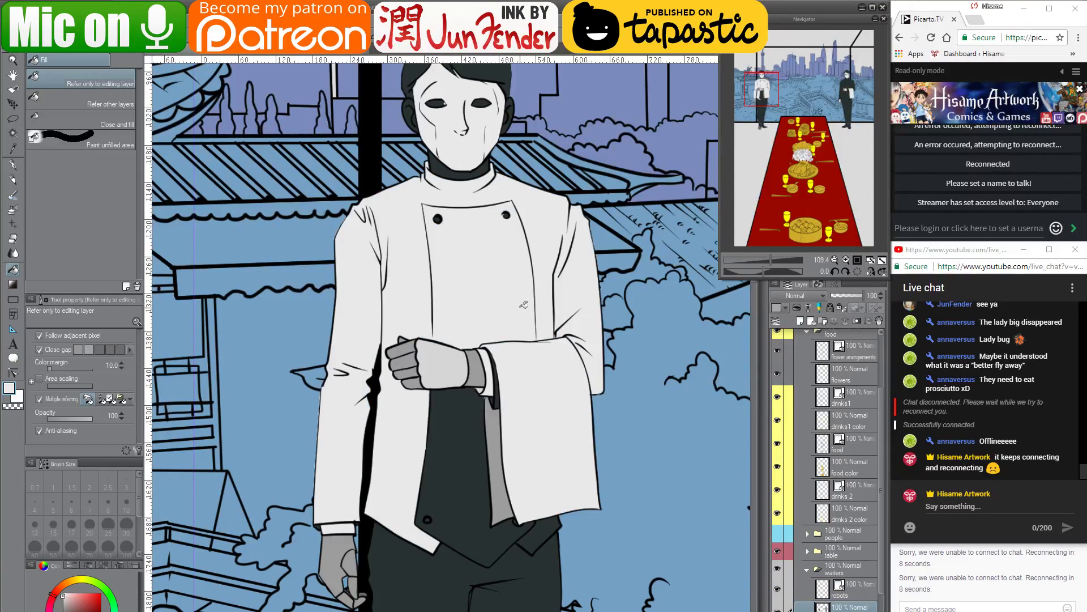
key(ctrl+z)
Extend the jacket panel's other ink line down to the raised hand on the robots layer by its end control point
click(821, 594)
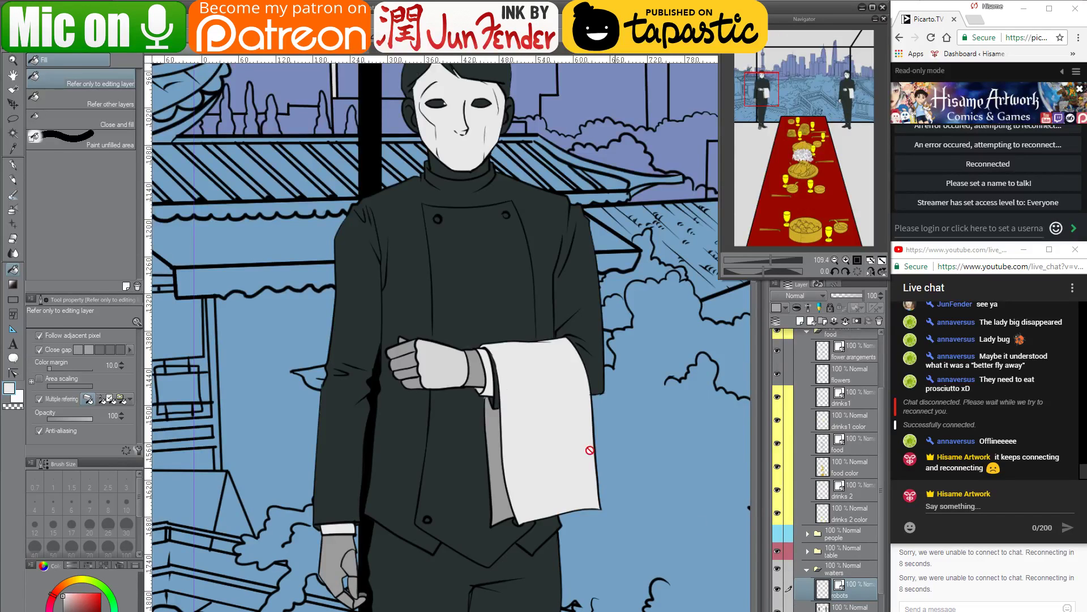
scroll(443, 335, up, 5)
scroll(444, 335, up, 1)
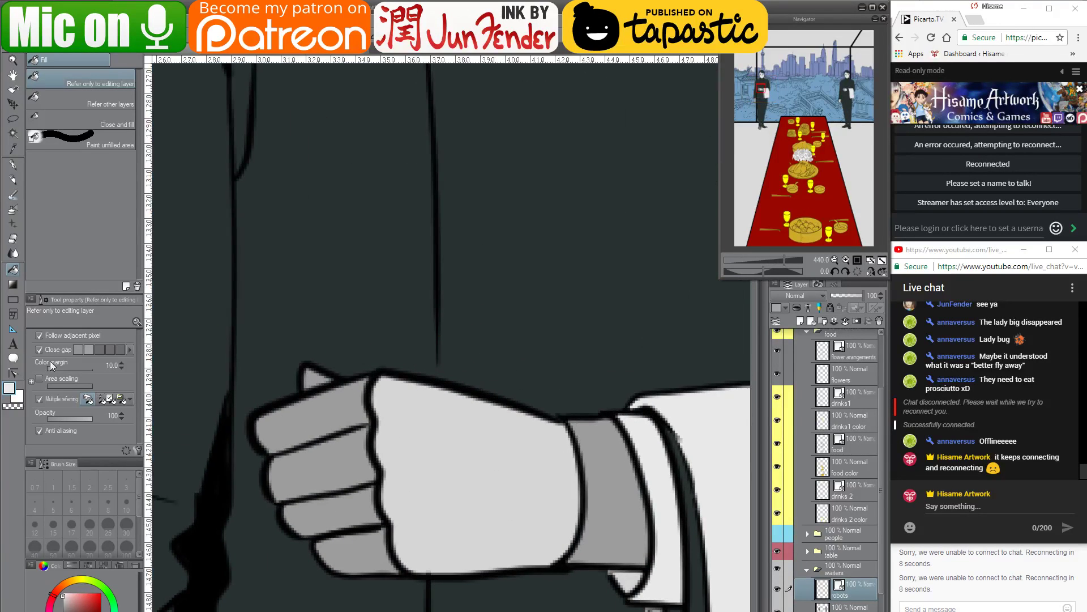
click(13, 372)
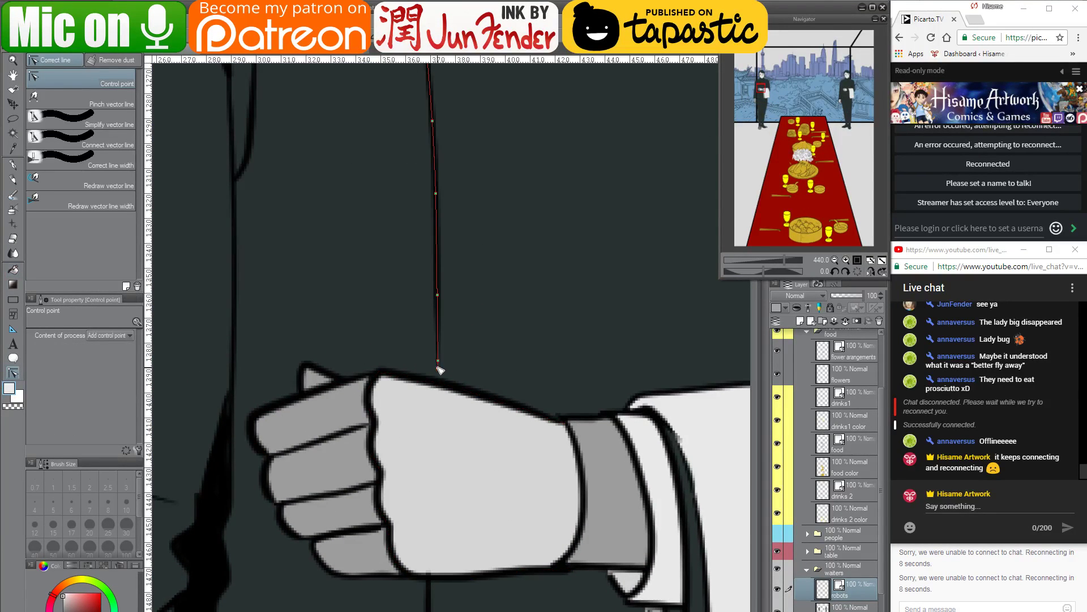
drag(437, 366, 438, 378)
scroll(436, 347, down, 7)
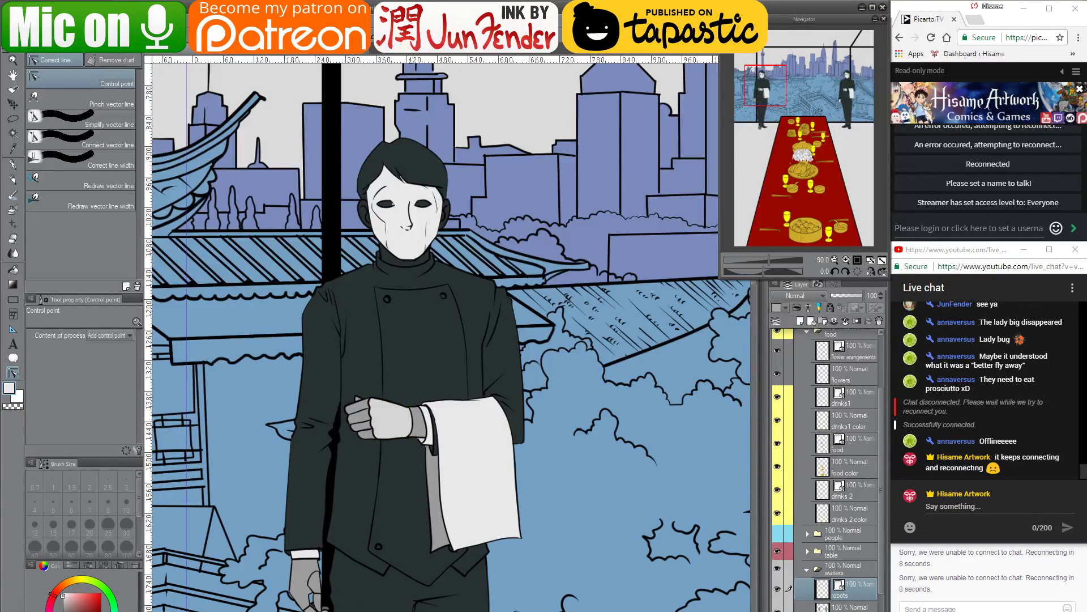
Try again to fill the jacket's front panel with near-white between the two extended lines
click(846, 607)
click(15, 270)
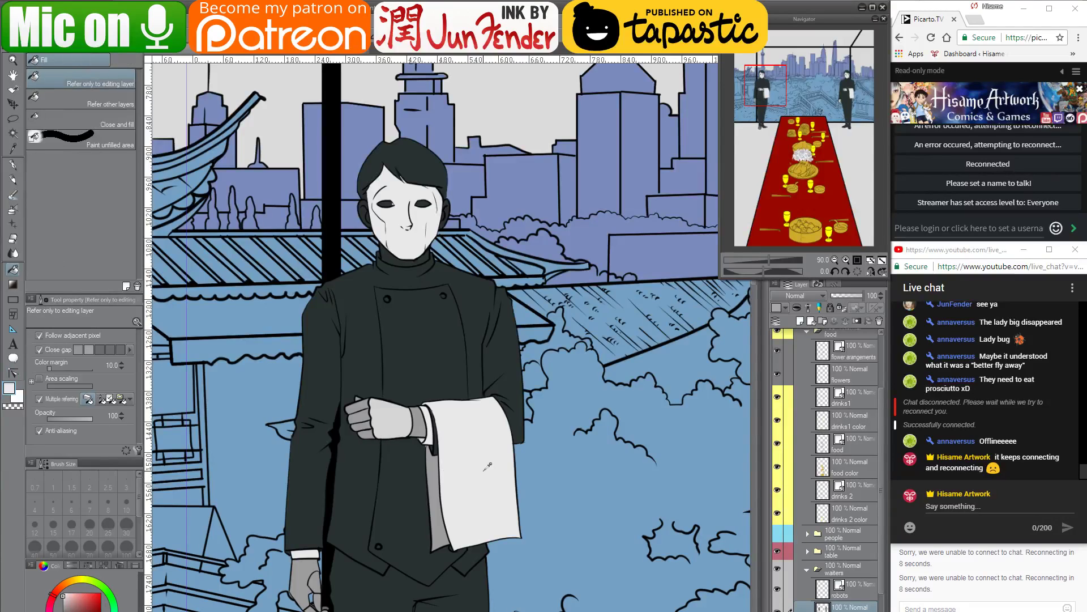
click(435, 381)
key(ctrl+z)
Lengthen the ends of both jacket panel lines to close the gaps at the hand and the towel
scroll(439, 396, up, 5)
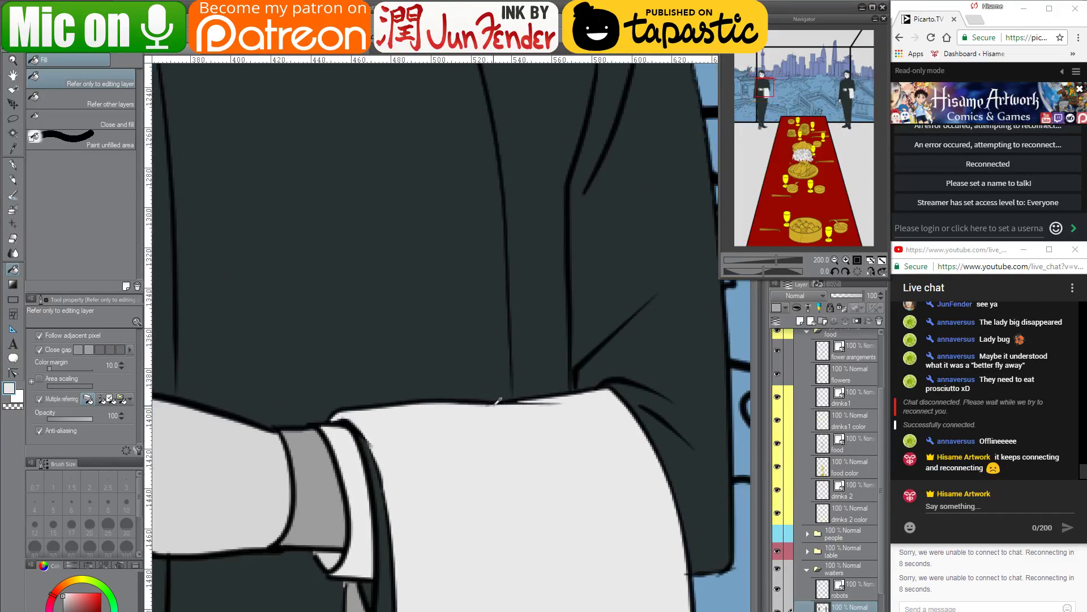
scroll(498, 401, down, 4)
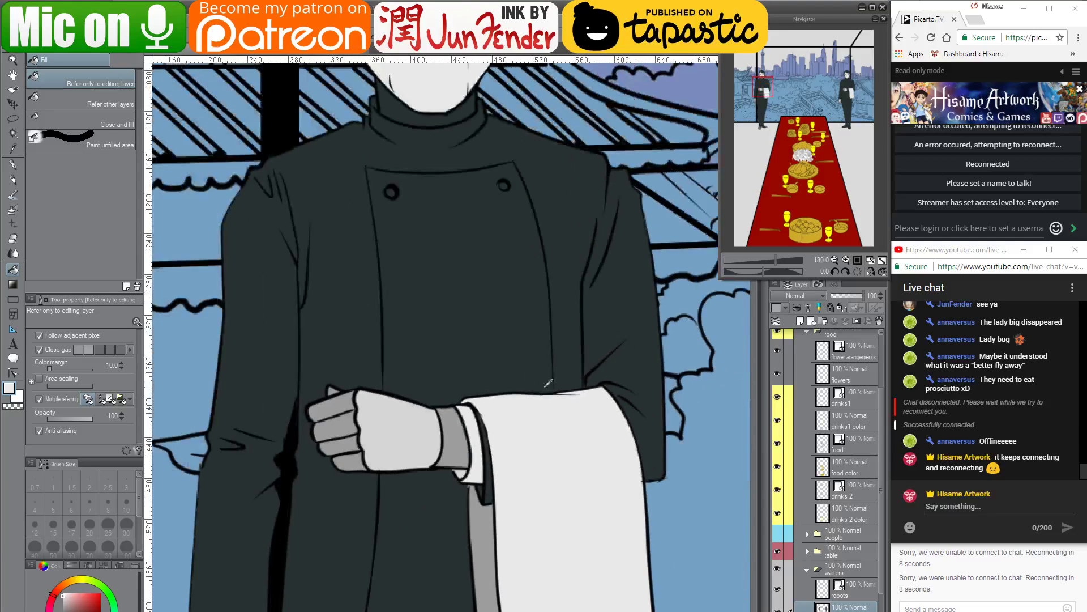
scroll(472, 365, up, 3)
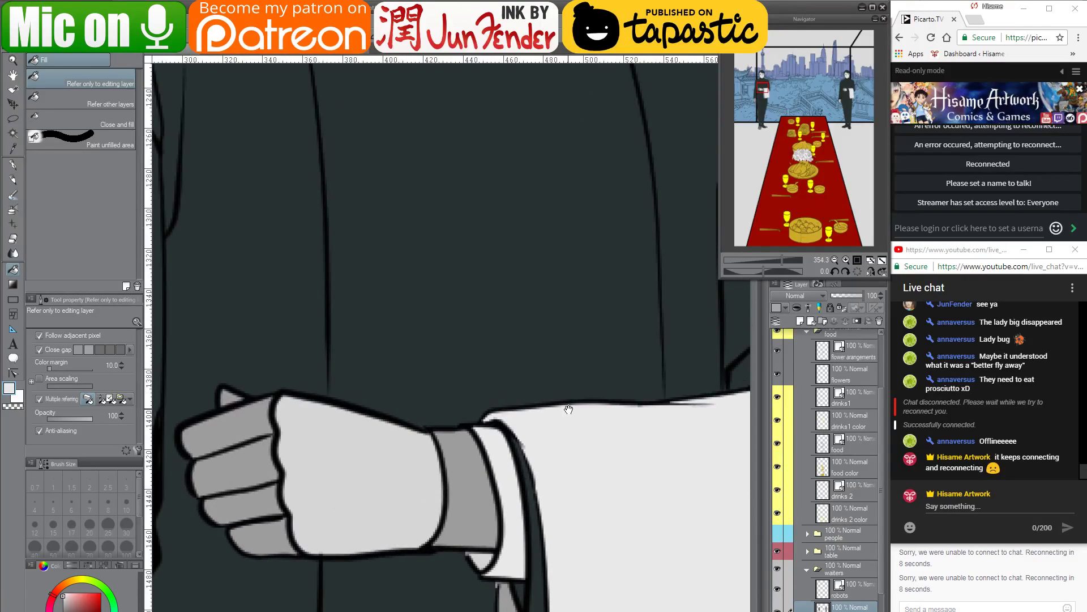
drag(569, 409, 502, 390)
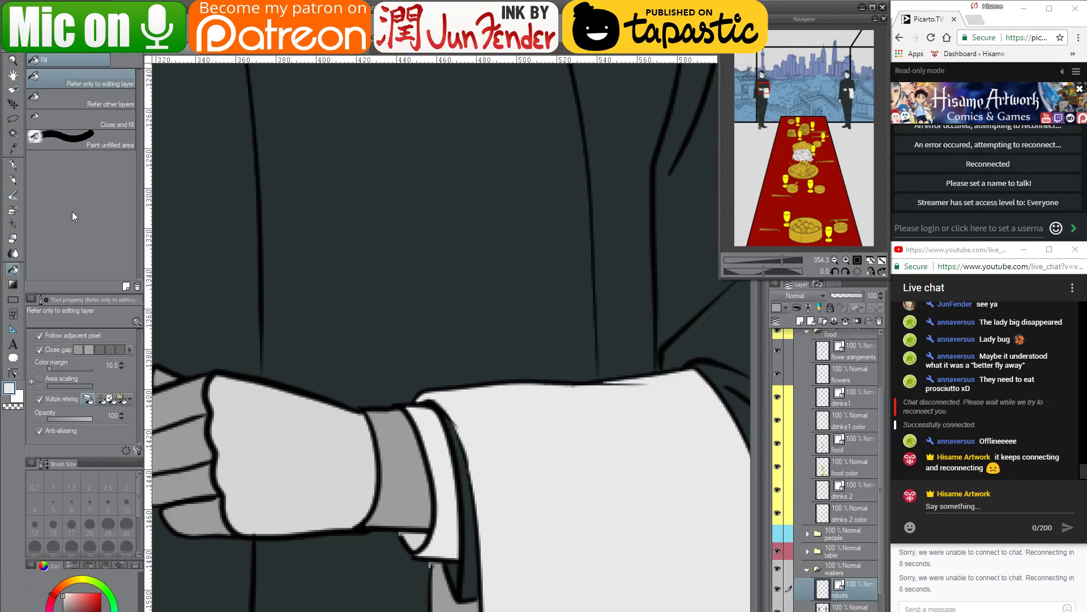
click(13, 372)
drag(444, 93, 462, 158)
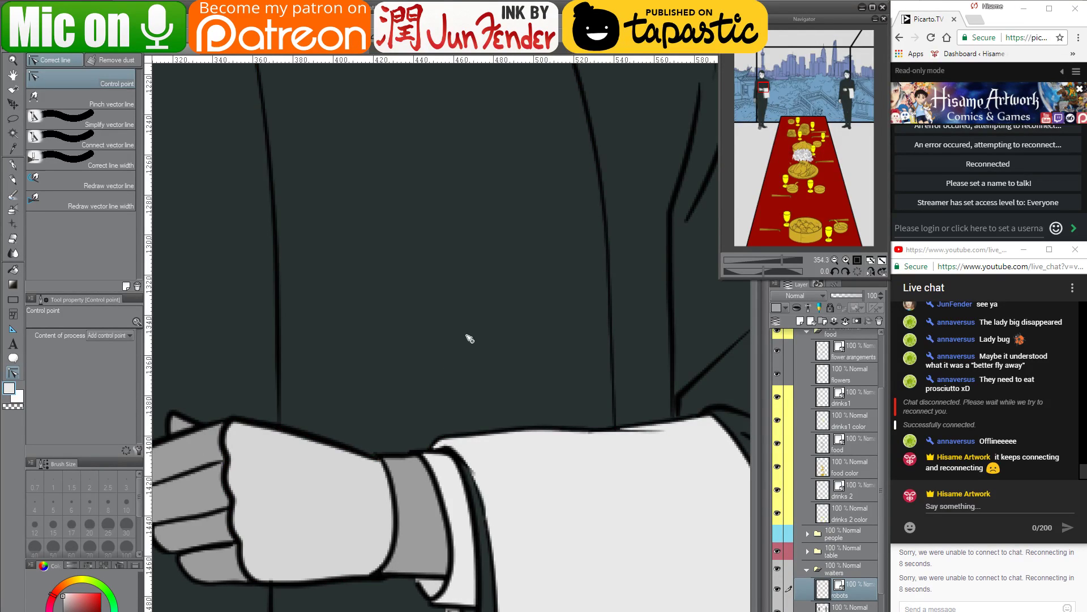
scroll(427, 397, down, 3)
Try once more to fill the closed-off jacket front panel with near-white on the color layer
click(844, 605)
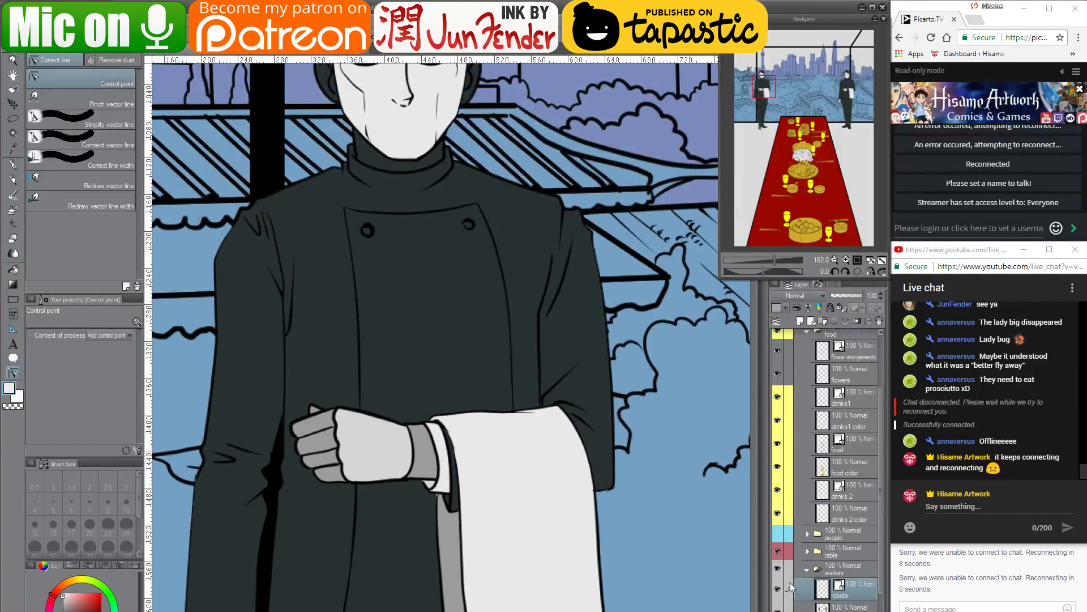
click(12, 270)
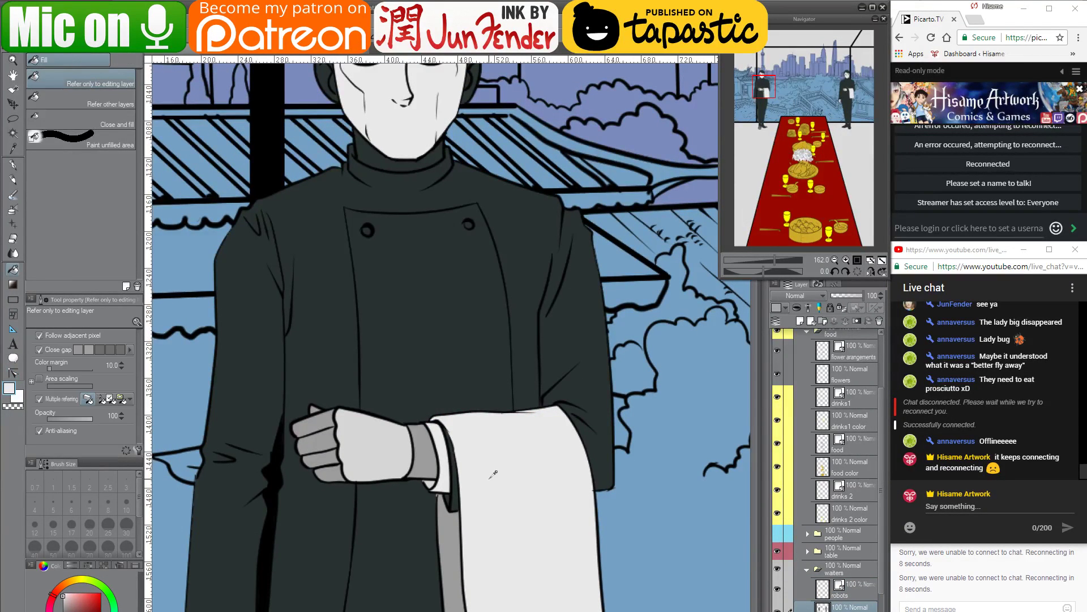
click(437, 346)
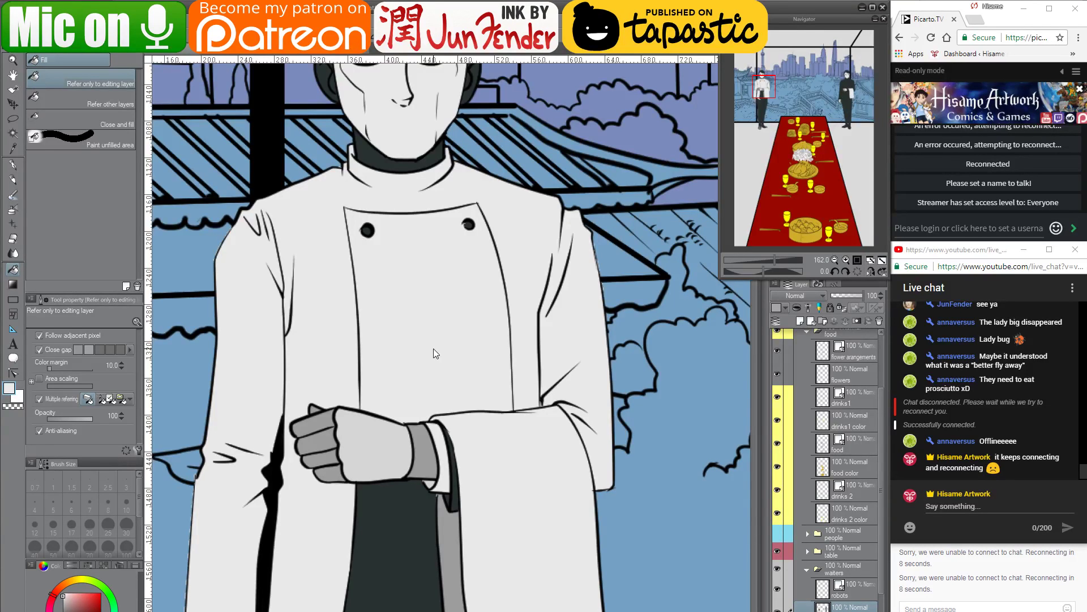
key(ctrl+z)
Paint a near-white G-pen stroke inside the upper left edge of the jacket's front panel, enlarging the brush to 17
scroll(436, 286, up, 3)
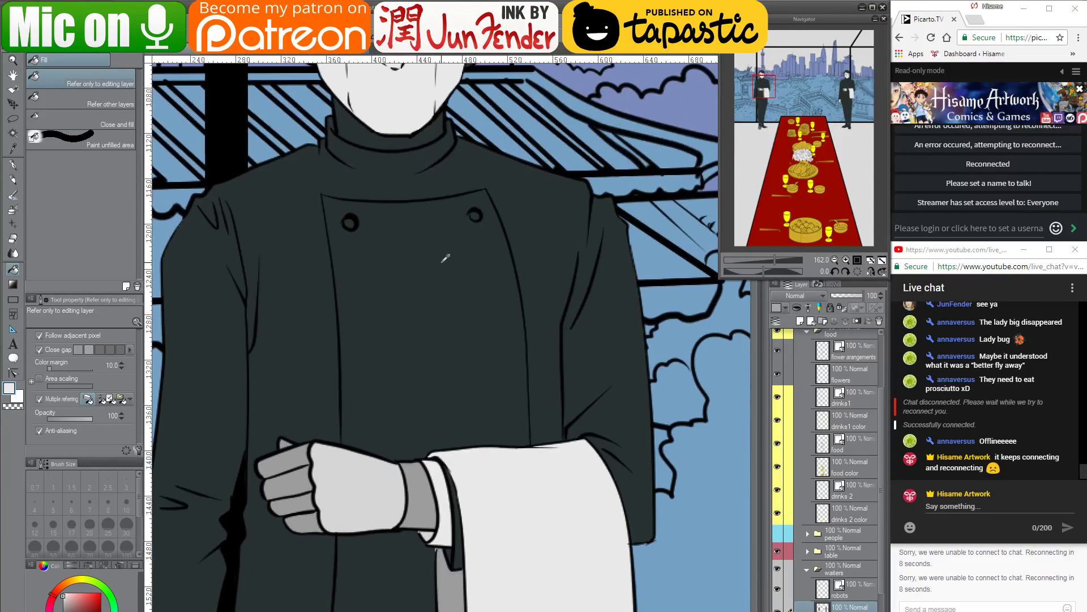
scroll(437, 288, down, 2)
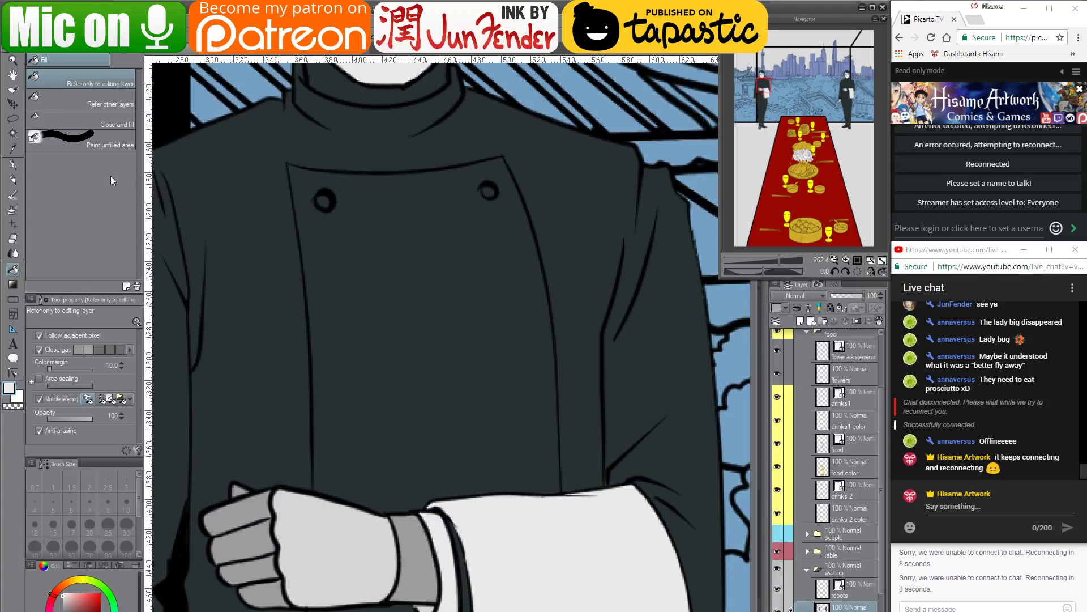
click(13, 165)
drag(291, 170, 309, 284)
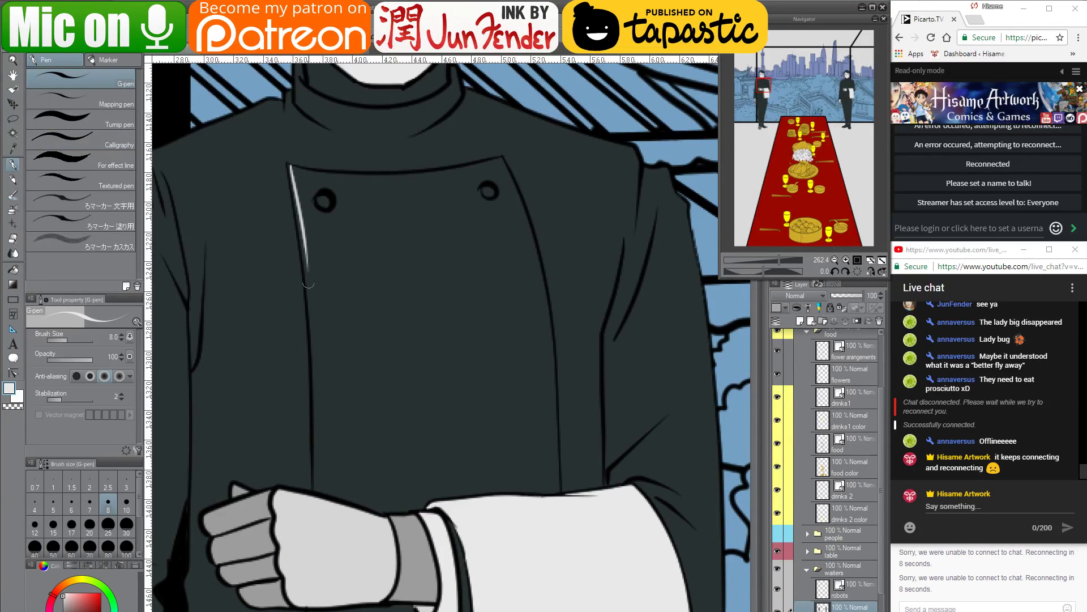
click(248, 48)
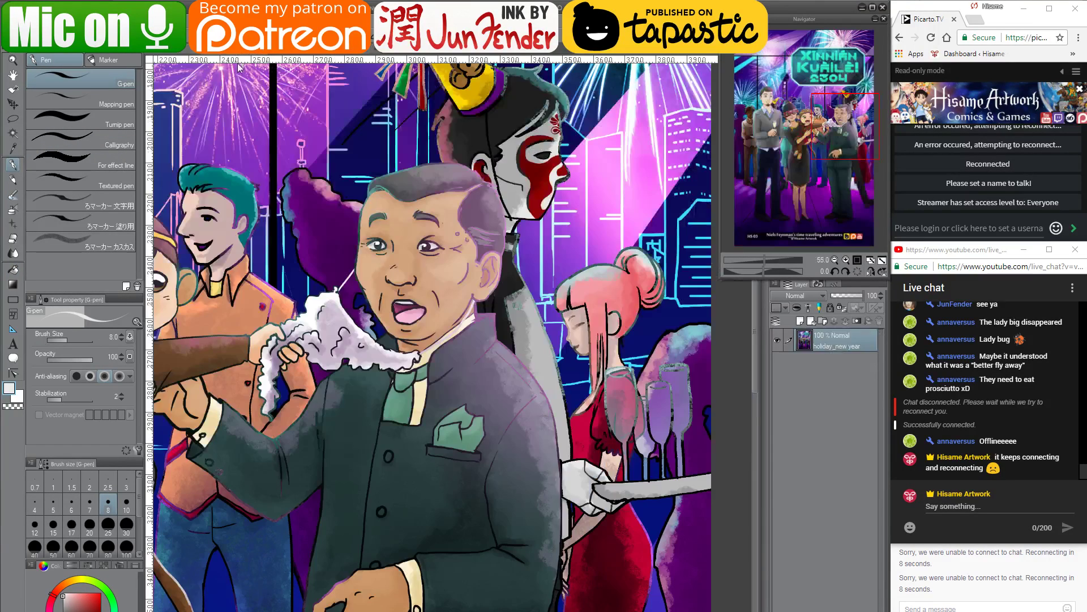
click(179, 54)
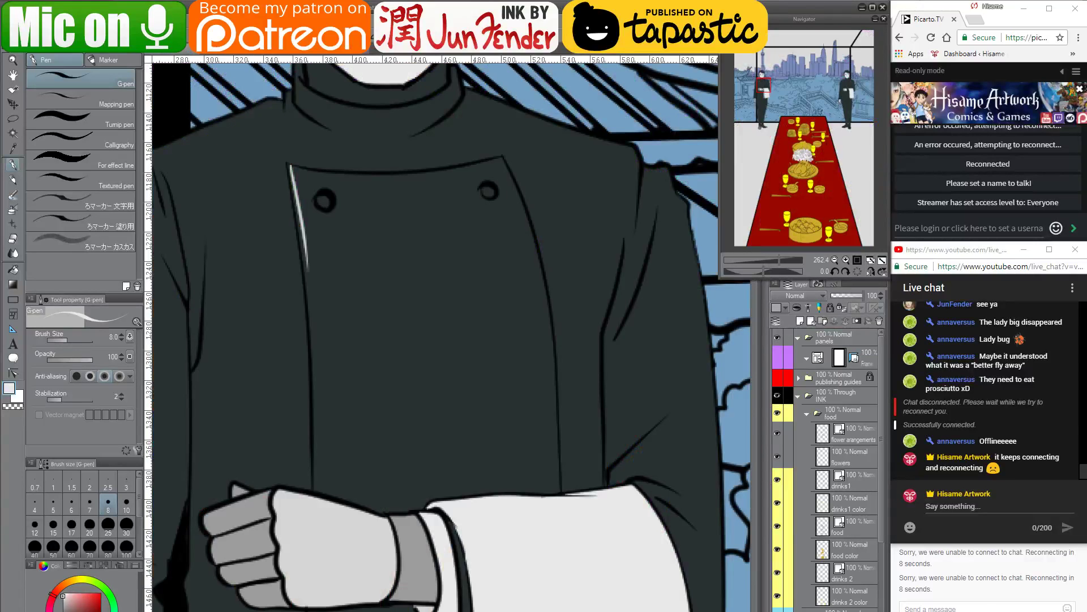
key(bracketright)
key(bracketright)
key(bracketright)
key(bracketright)
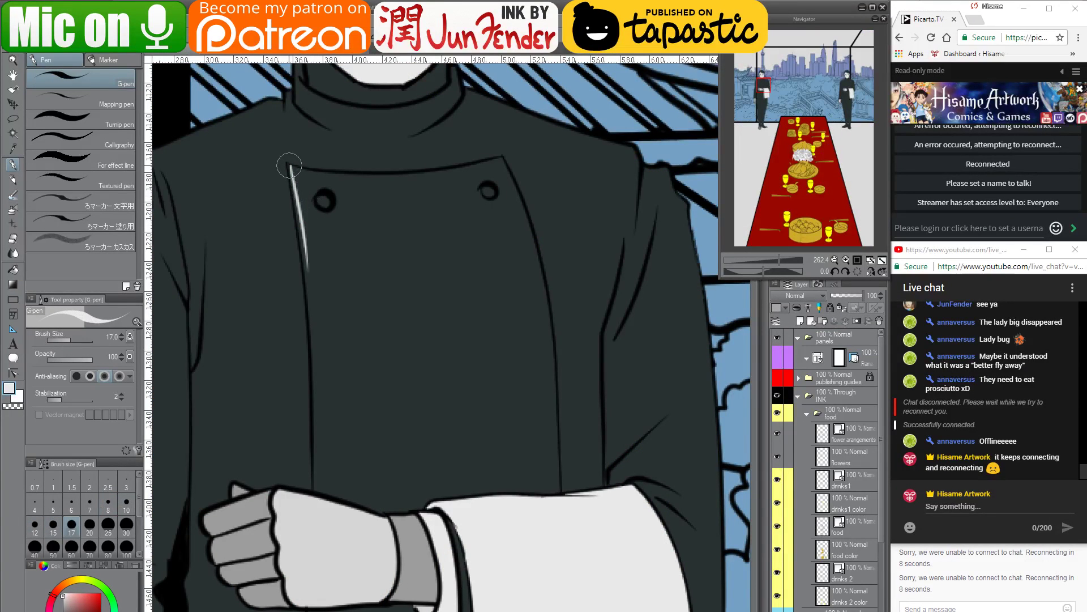
drag(290, 166, 310, 273)
Outline the inside of the front panel's top edge in near-white with the G-pen at size 6
drag(346, 218, 403, 334)
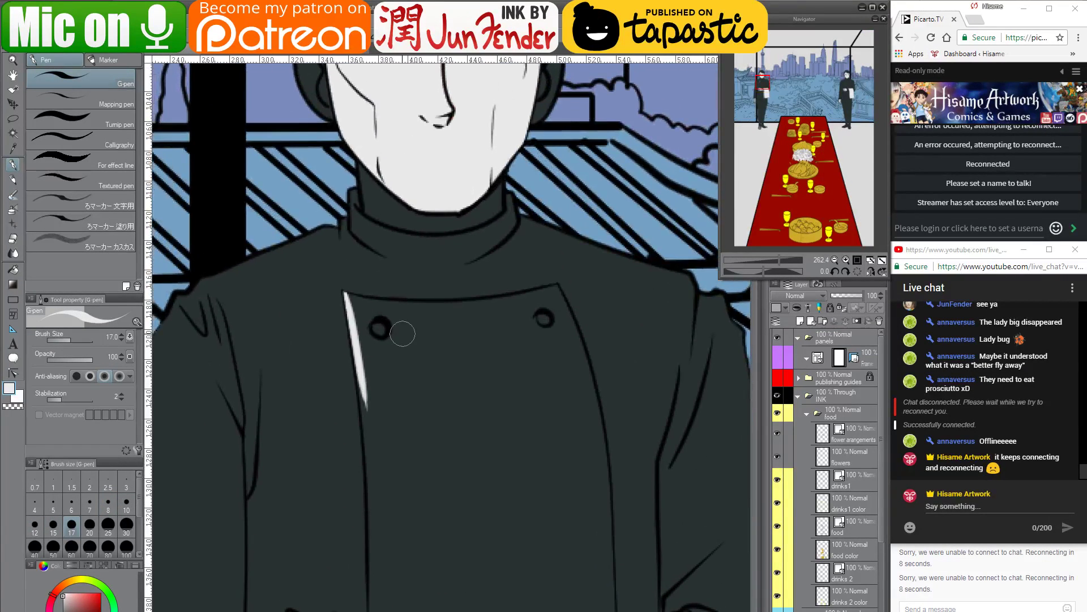
scroll(404, 332, up, 2)
scroll(406, 329, up, 3)
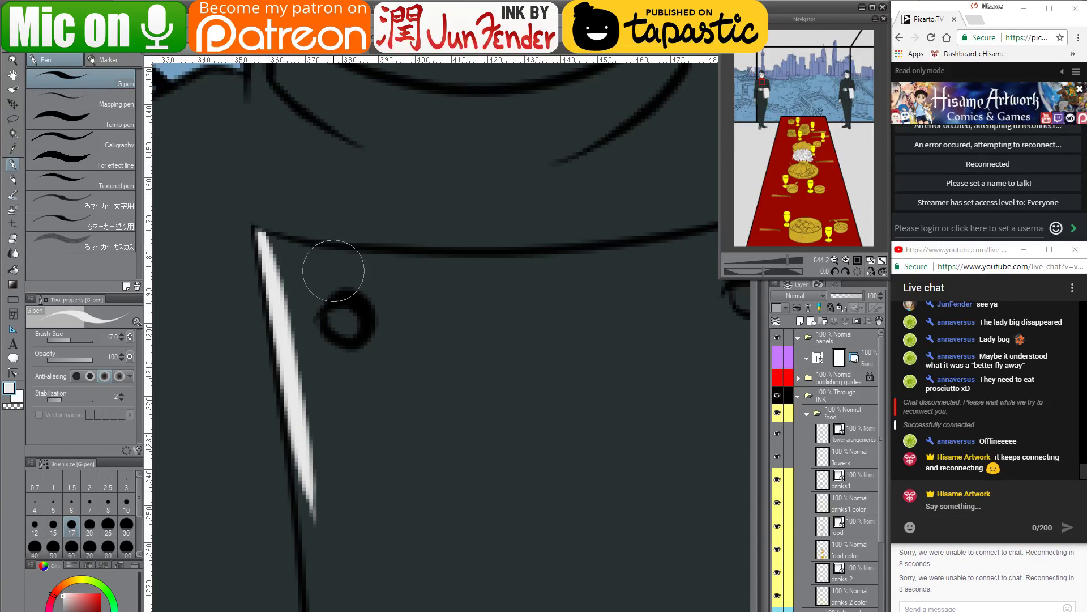
key(bracketleft)
key(bracketleft)
key(bracketleft)
key(bracketleft)
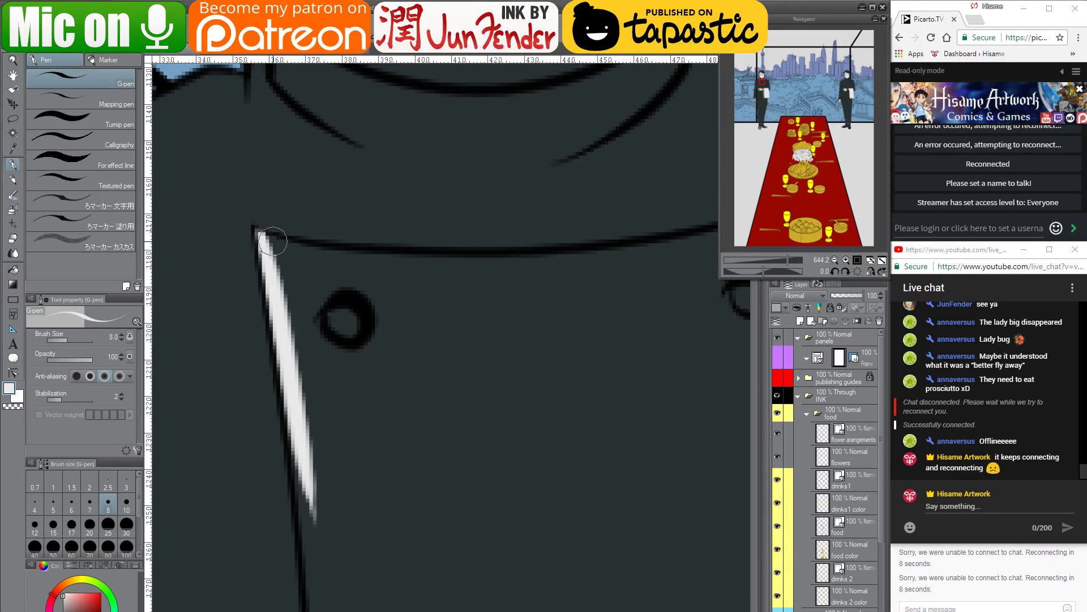
key(bracketleft)
key(bracketleft)
mouse_move(259, 233)
mouse_down()
mouse_move(348, 264)
mouse_move(477, 272)
mouse_up()
shift+click(489, 264)
scroll(518, 283, down, 1)
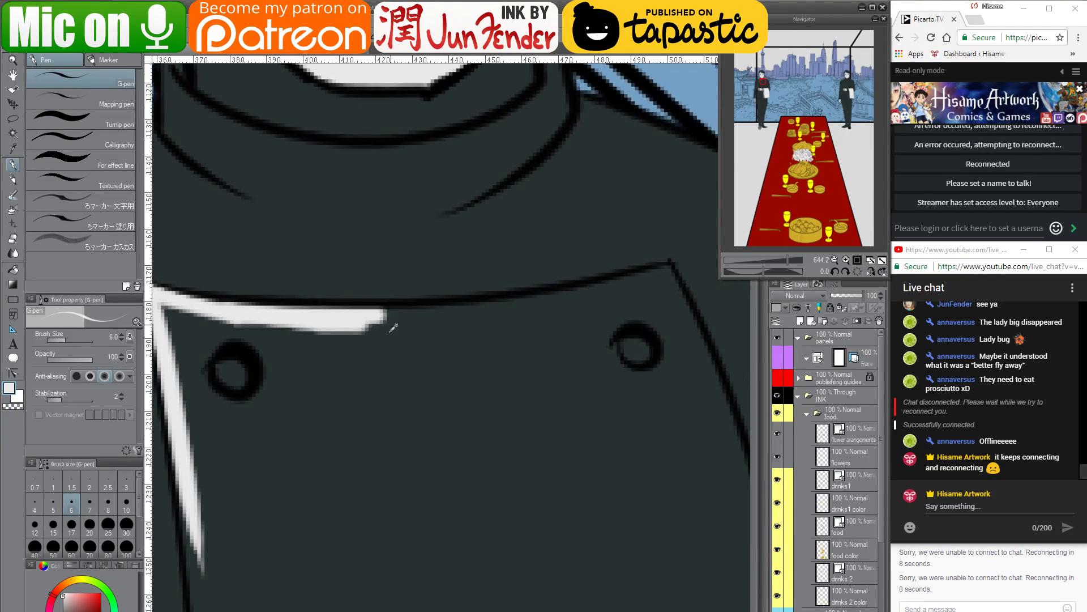
scroll(390, 323, down, 1)
drag(384, 320, 597, 292)
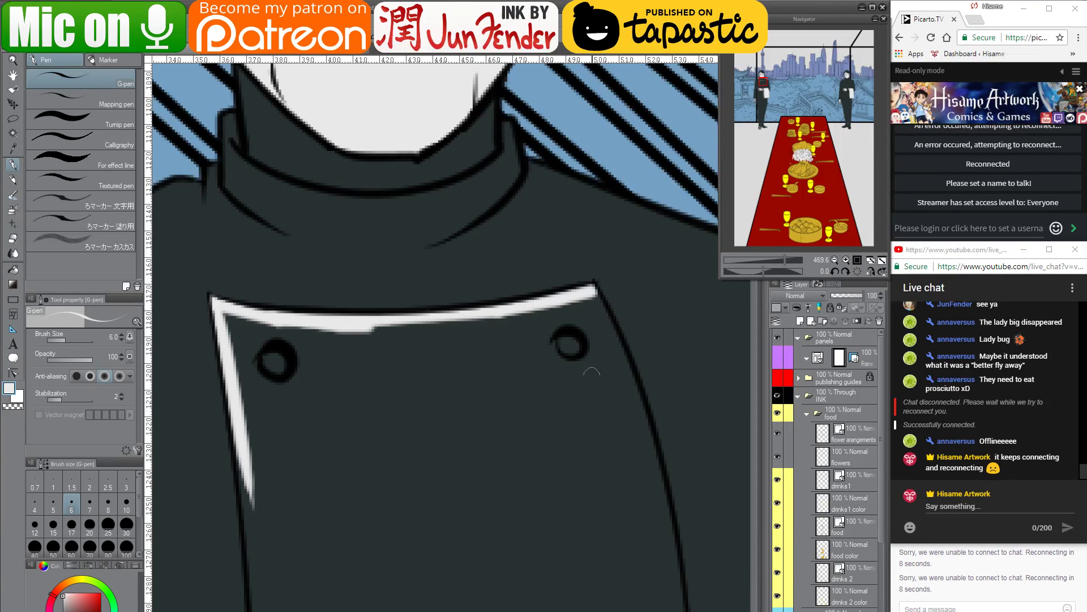
Fill the robot's neck with the gray sampled from its wrist
scroll(508, 352, down, 1)
scroll(508, 352, down, 1)
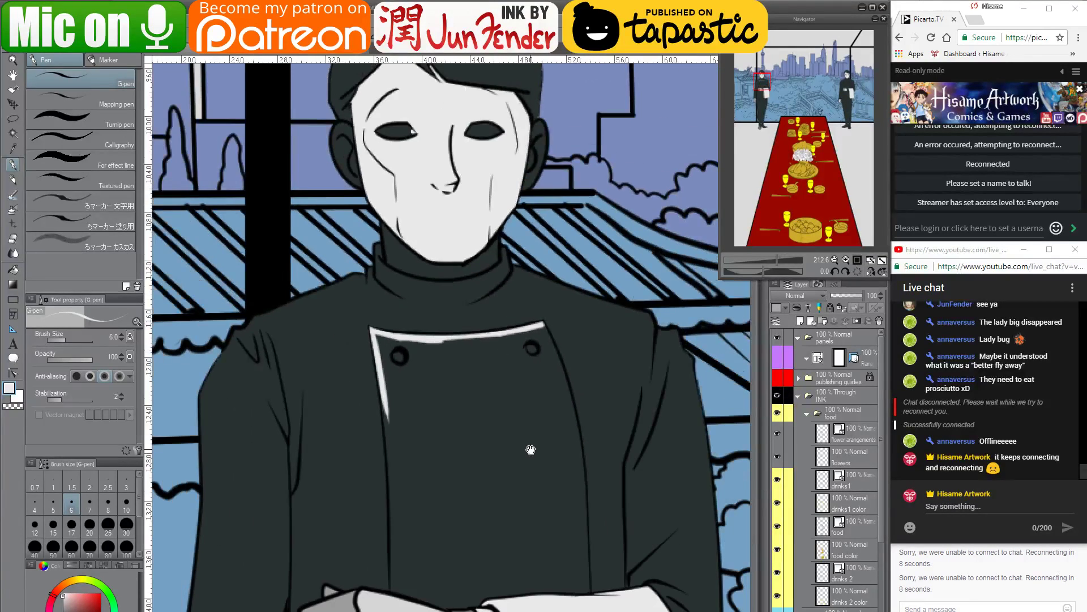
scroll(521, 354, up, 1)
alt+click(465, 531)
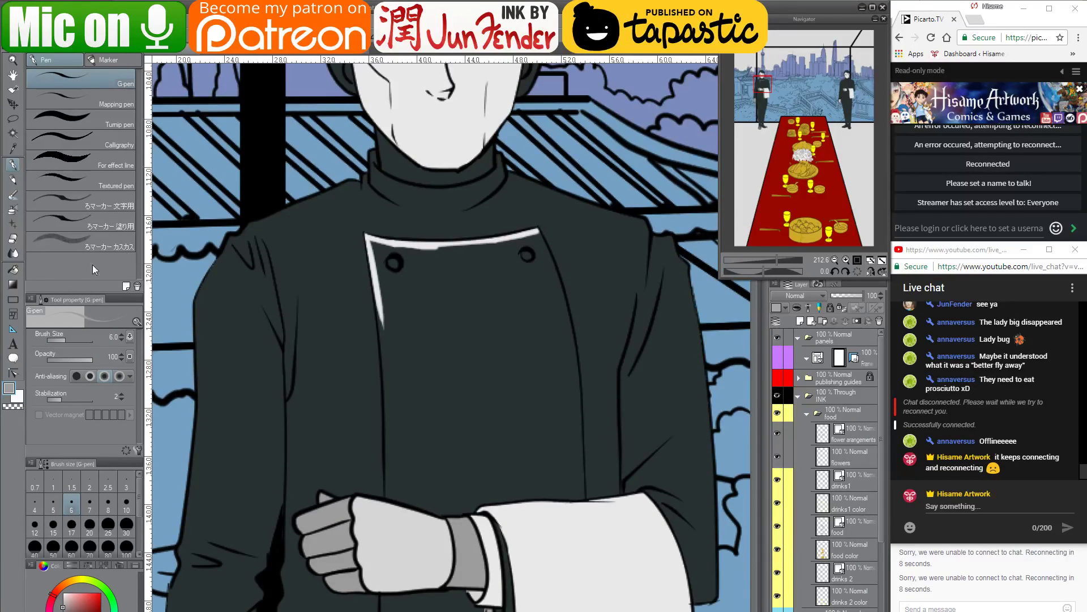
click(14, 272)
click(408, 163)
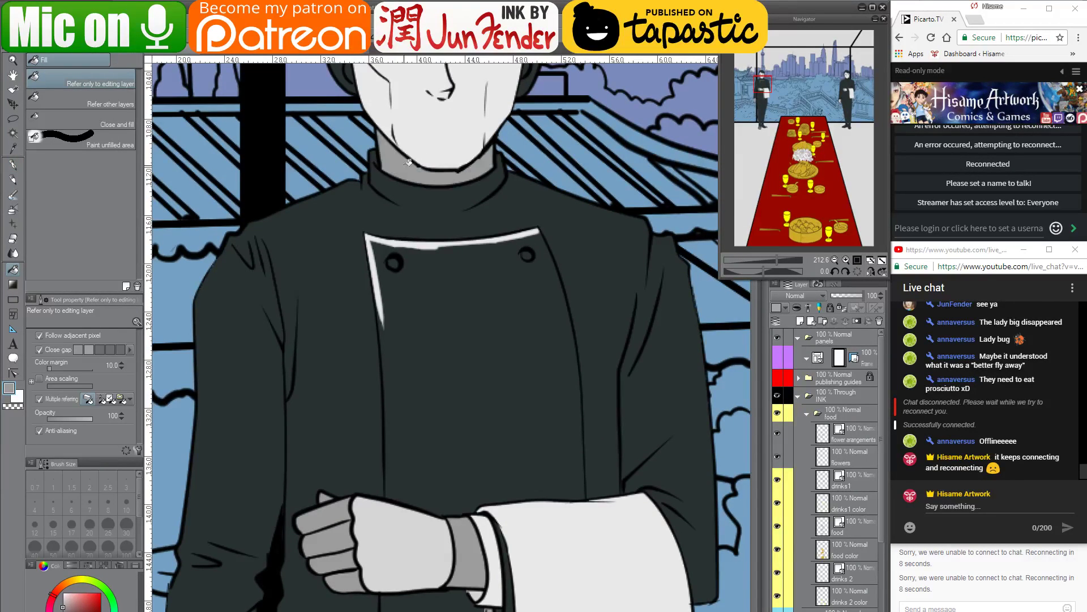
Outline the front panel's right edge down to the towel in sampled near-white with the G-pen at size 15
alt+click(539, 225)
click(11, 167)
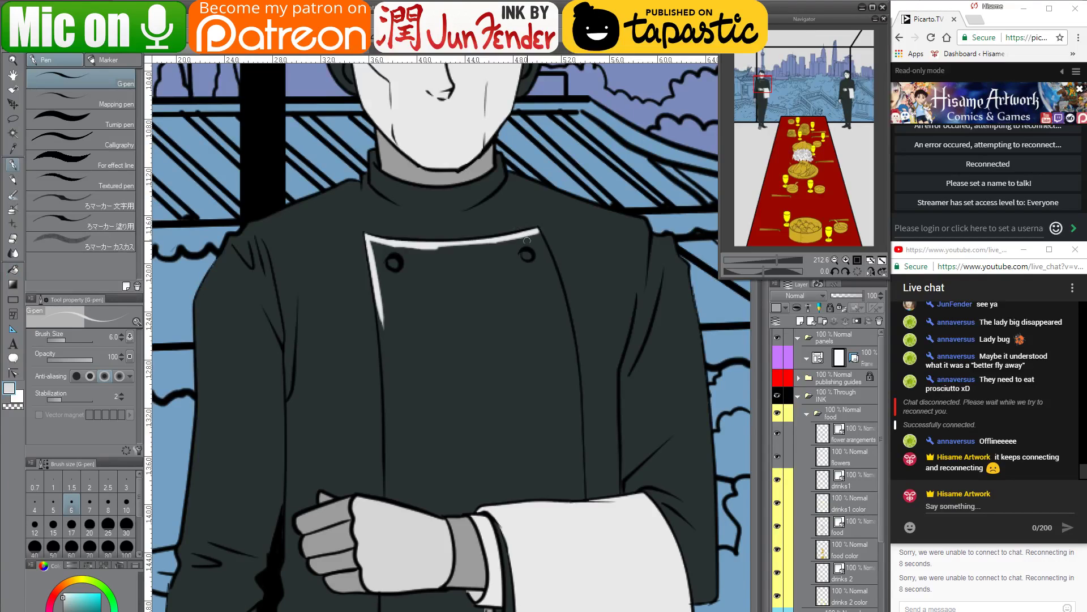
key(bracketright)
key(bracketright)
key(bracketright)
key(bracketright)
key(bracketright)
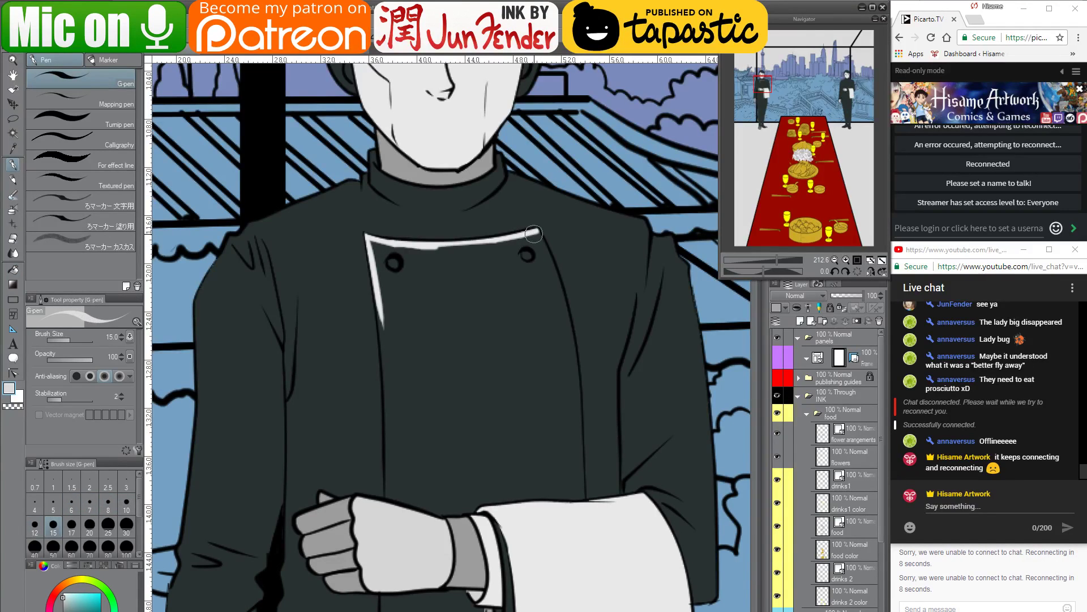
click(534, 237)
shift+click(556, 293)
shift+click(568, 350)
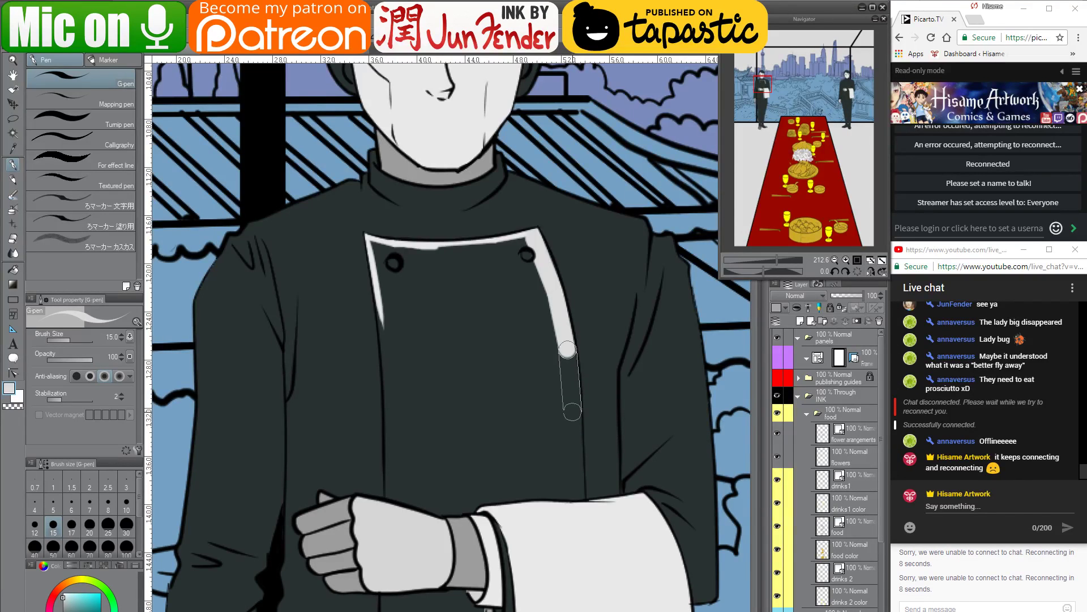
shift+click(572, 412)
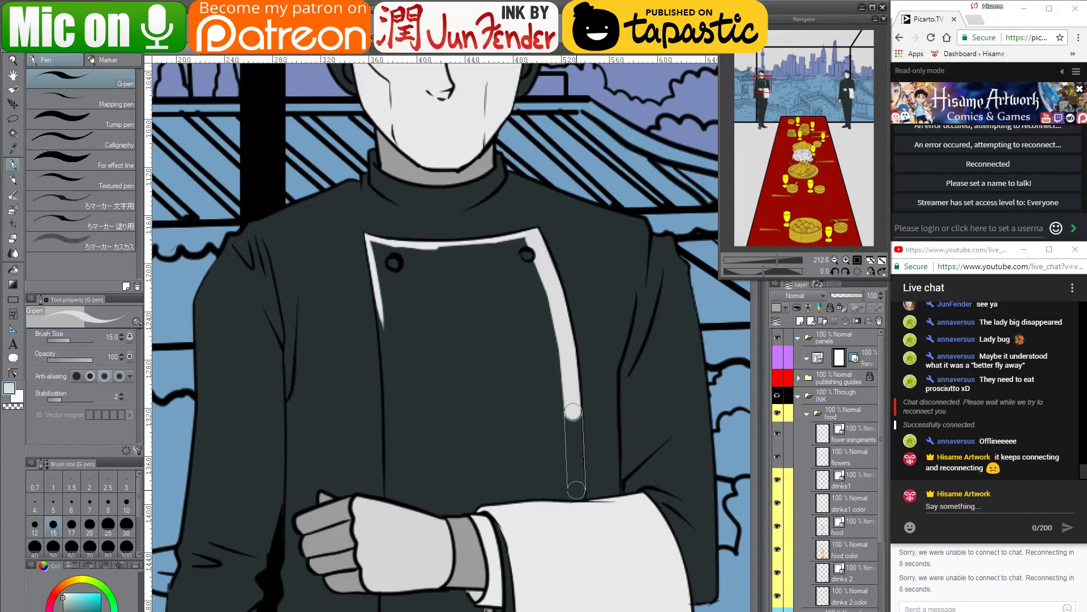
shift+click(577, 489)
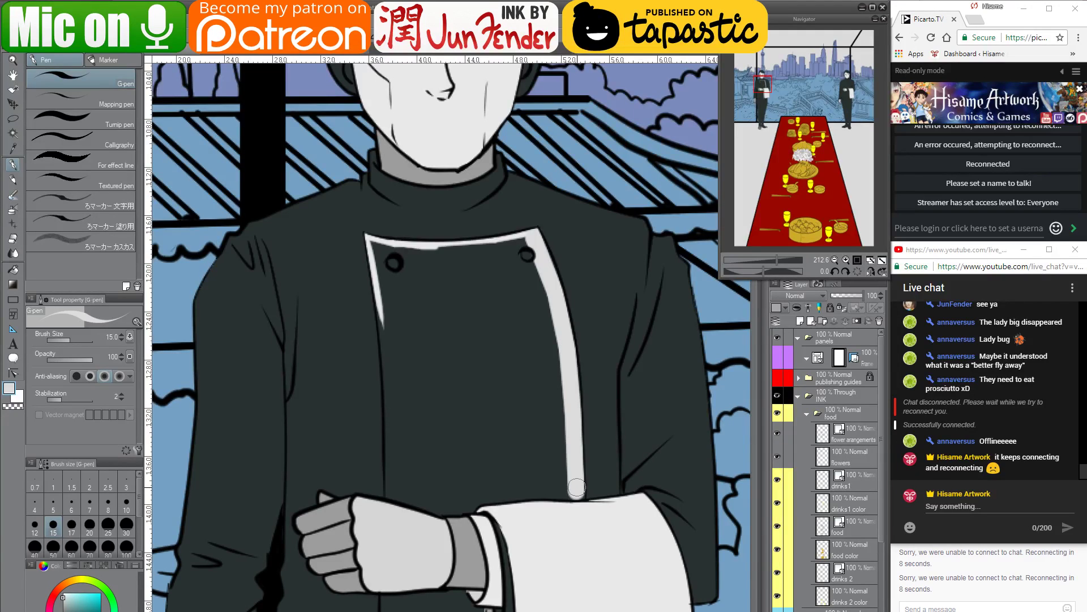
Close the near-white outline along the towel, hand and left edge of the front panel with the G-pen at size 7
key(bracketleft)
key(bracketleft)
key(bracketleft)
key(bracketleft)
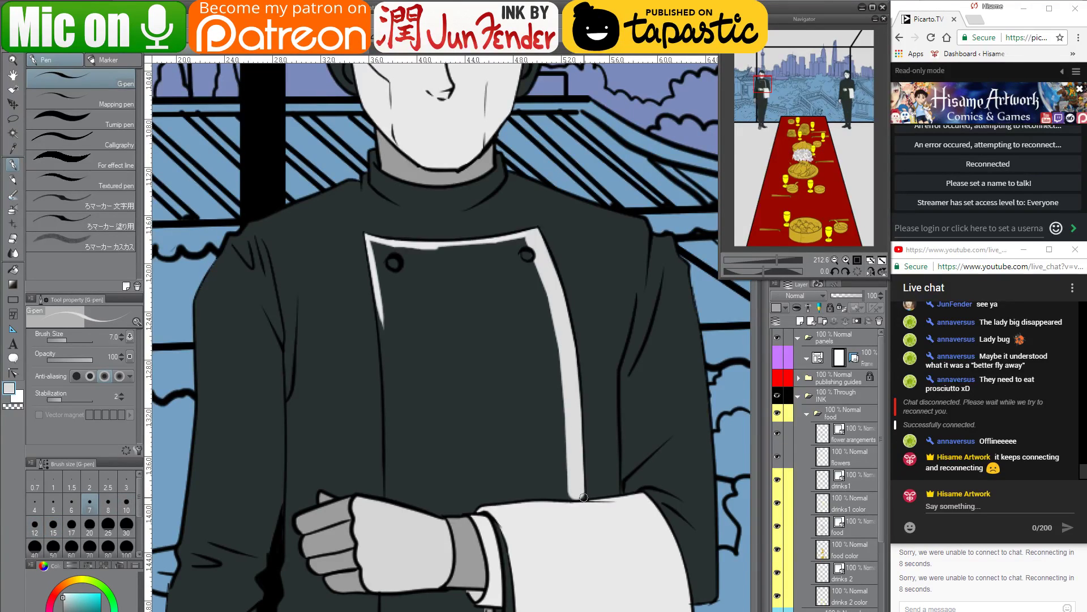
mouse_move(582, 497)
mouse_down()
mouse_move(502, 497)
mouse_move(437, 514)
mouse_move(388, 494)
mouse_up()
shift+click(388, 494)
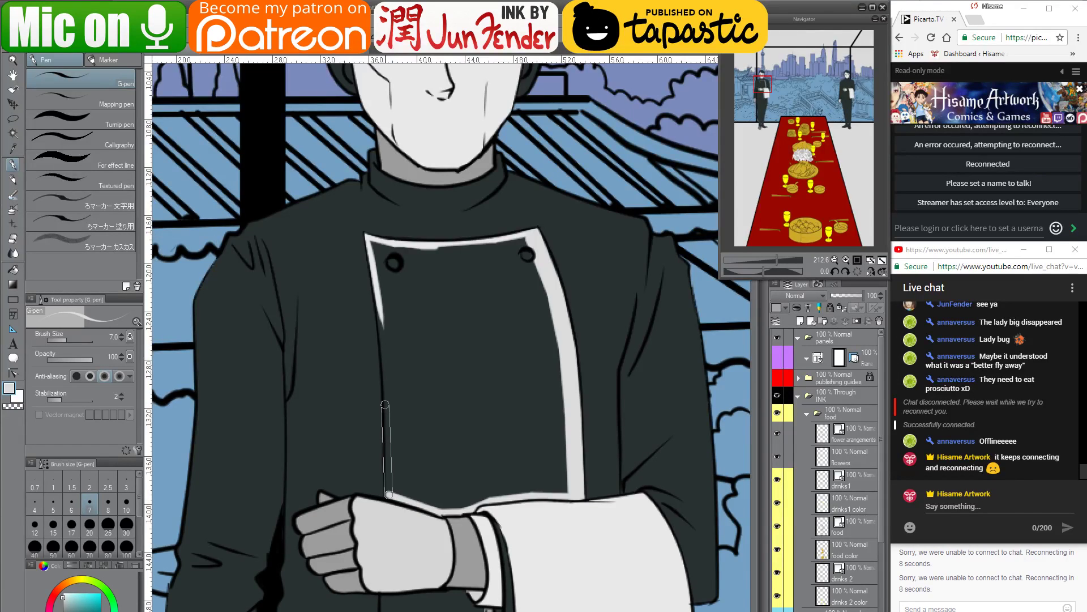
shift+click(388, 405)
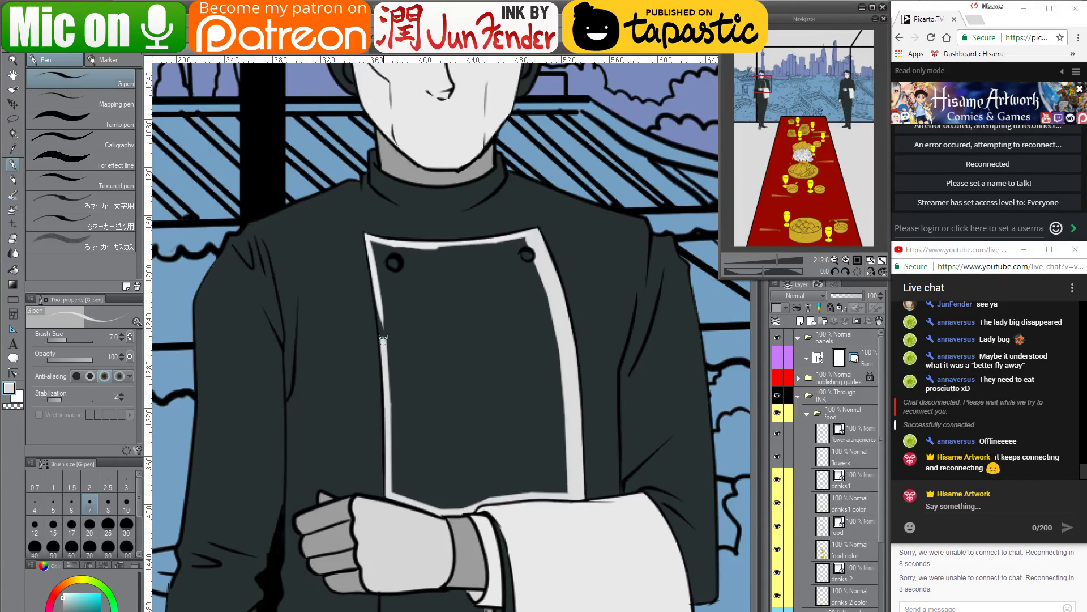
drag(382, 340, 379, 299)
Fill the outlined front panel with near-white and paint its two upper buttons the same color at brush size 25
click(11, 266)
click(529, 407)
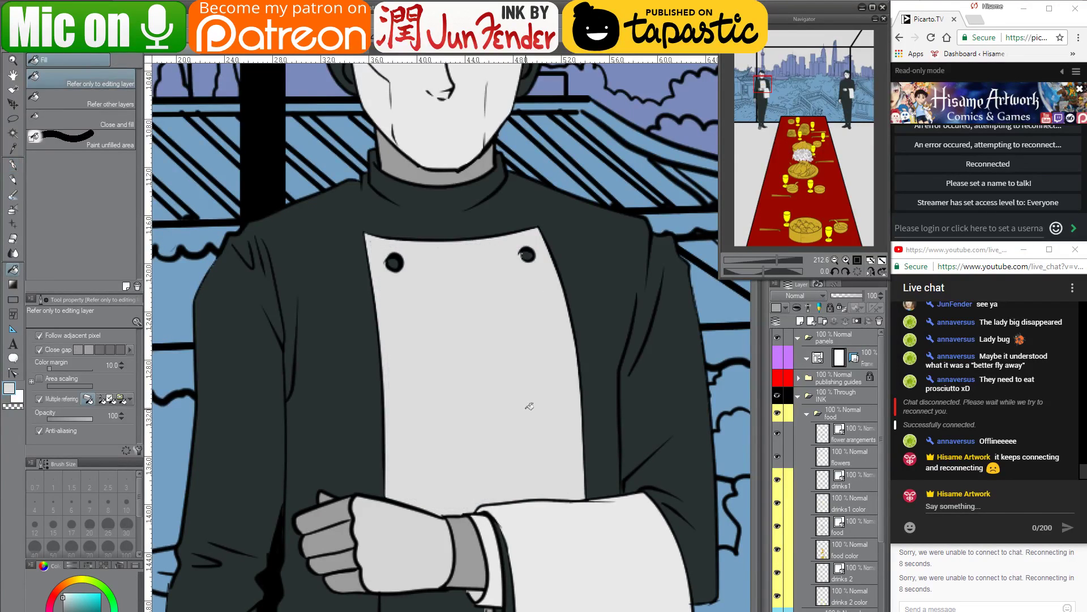
click(12, 165)
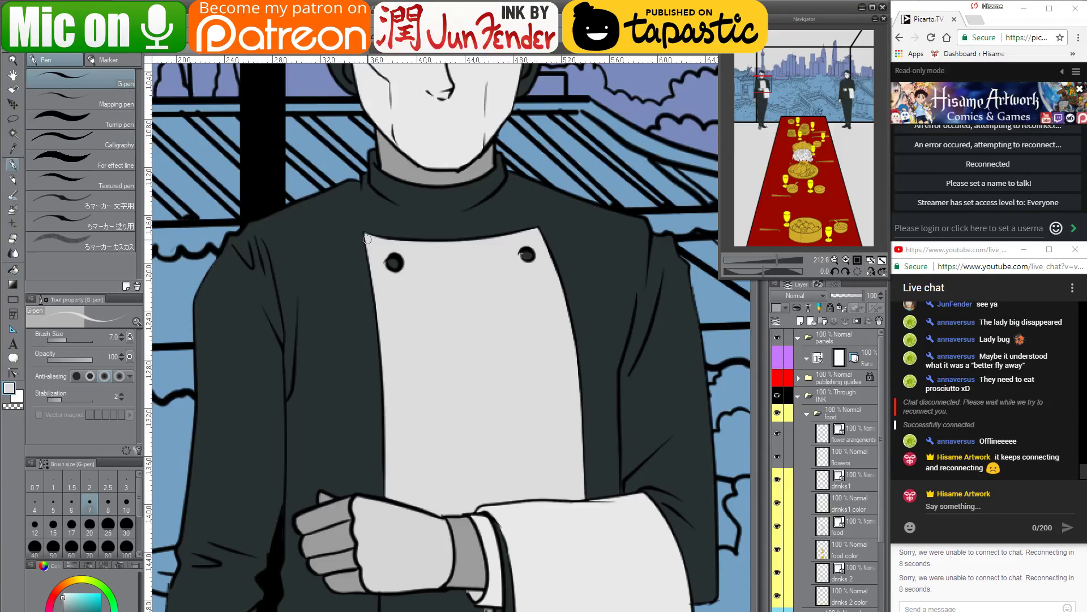
click(107, 524)
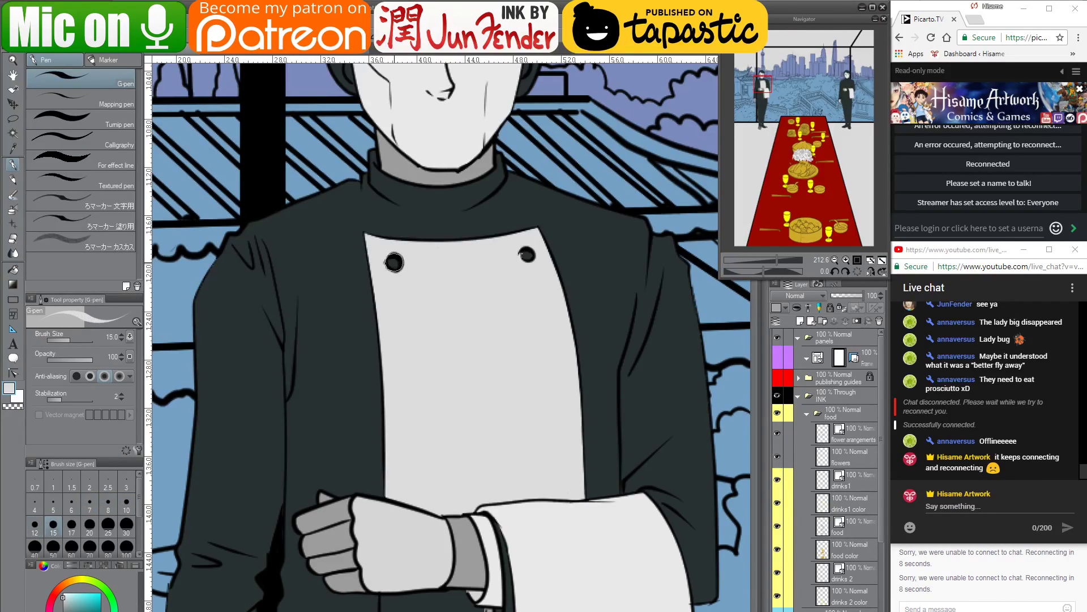
click(394, 263)
click(527, 253)
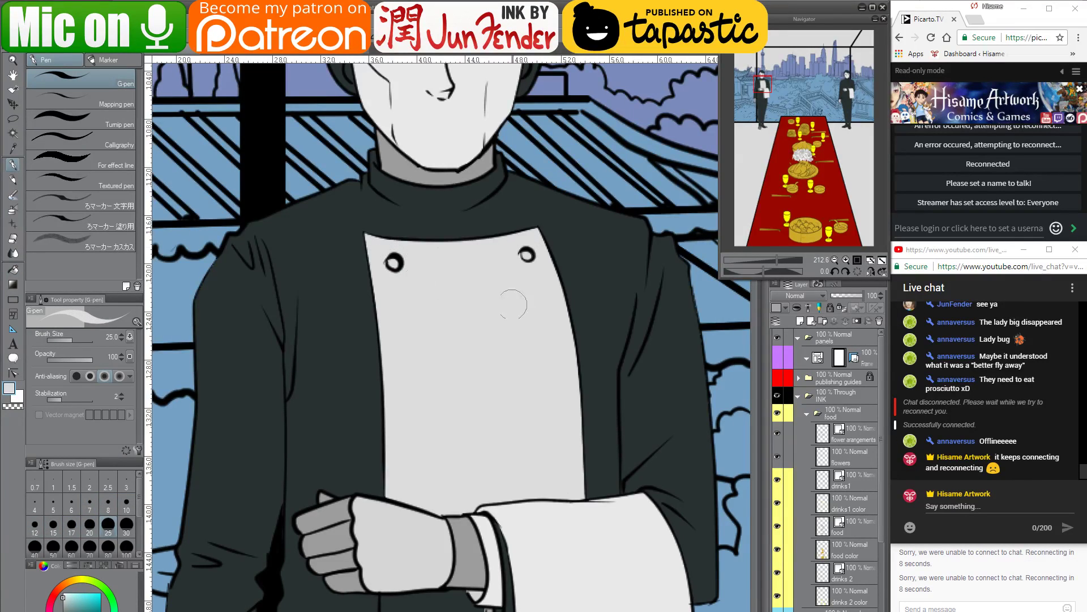
Fill the front panel below the hand and its two lower buttons with near-white
drag(518, 461, 522, 173)
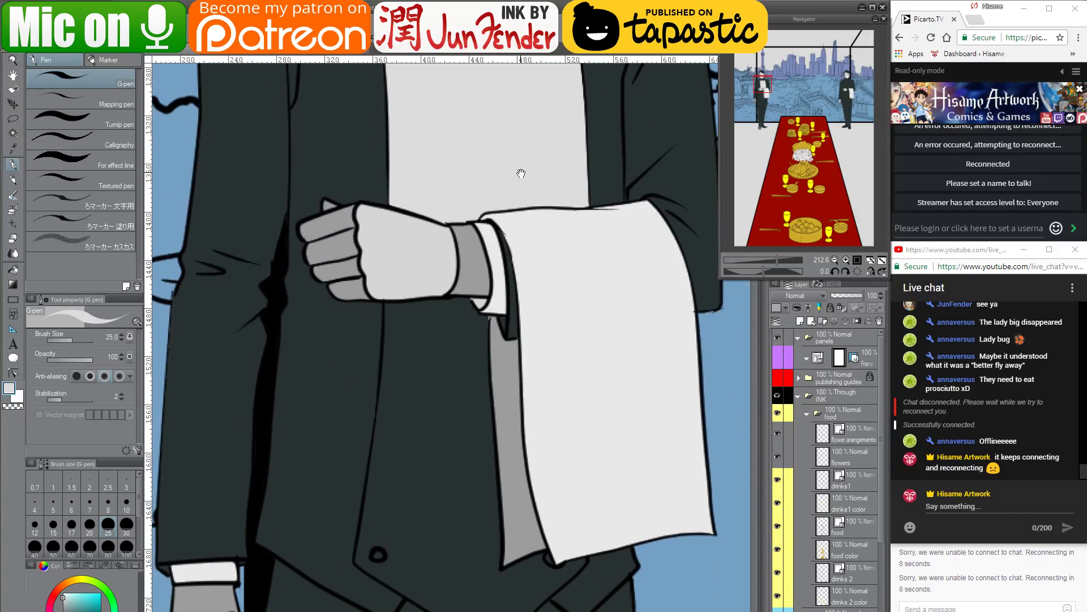
click(13, 270)
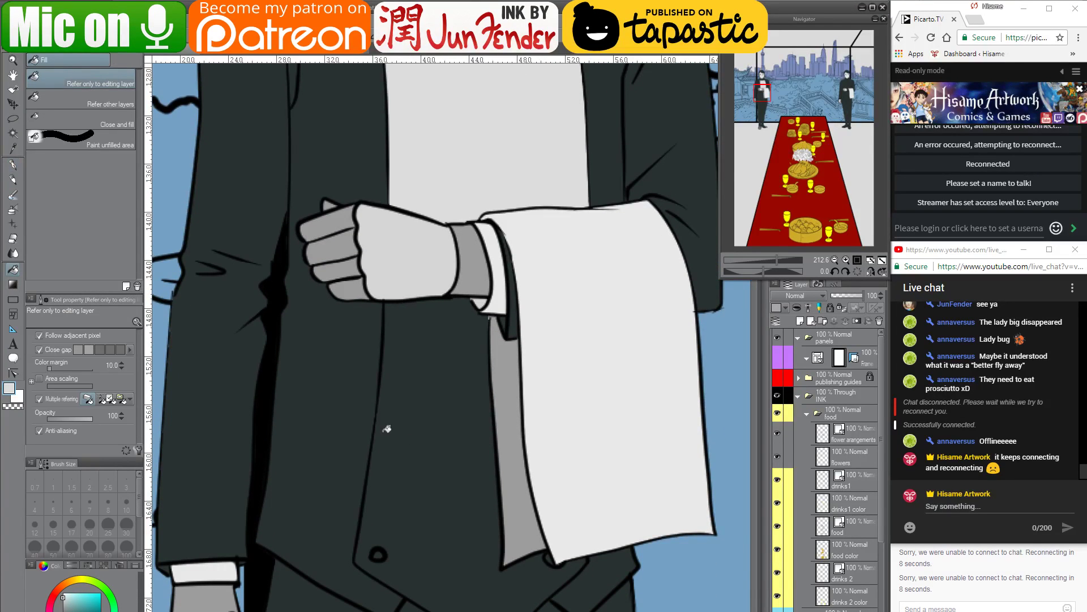
click(407, 443)
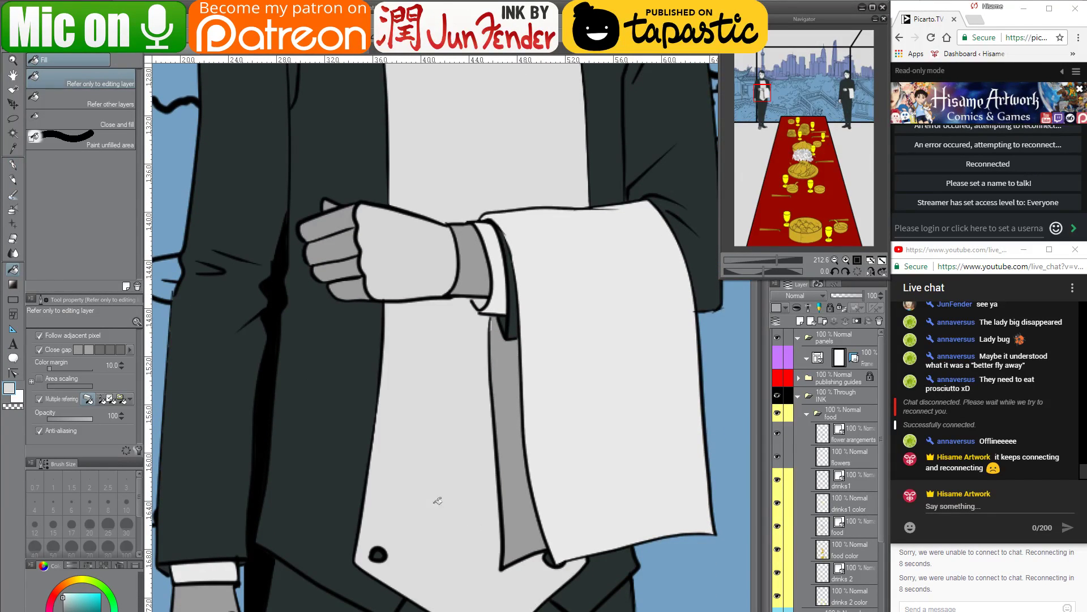
scroll(486, 198, up, 3)
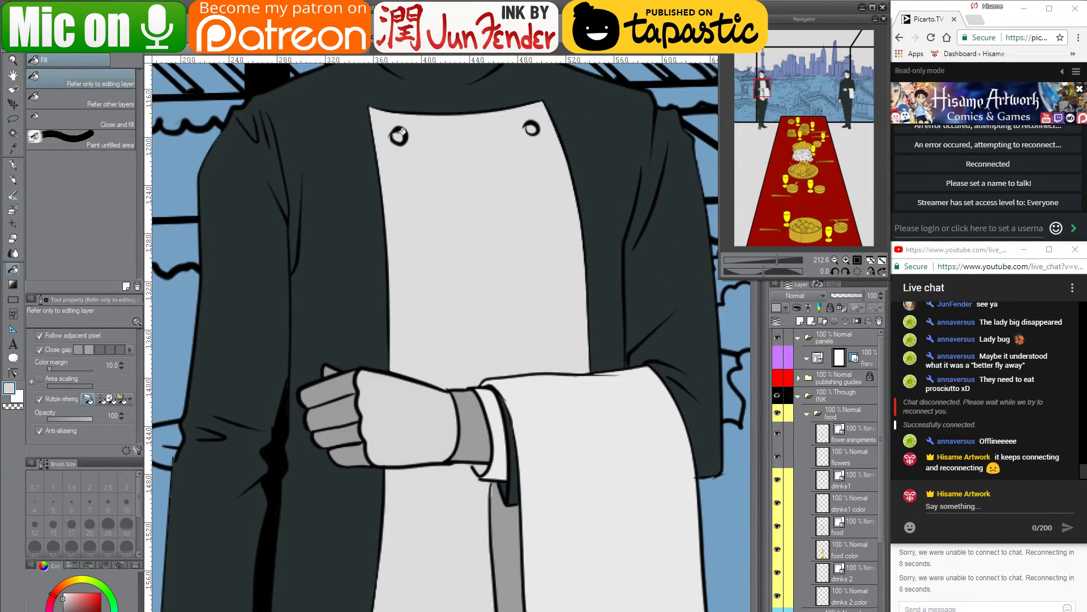
scroll(513, 500, down, 5)
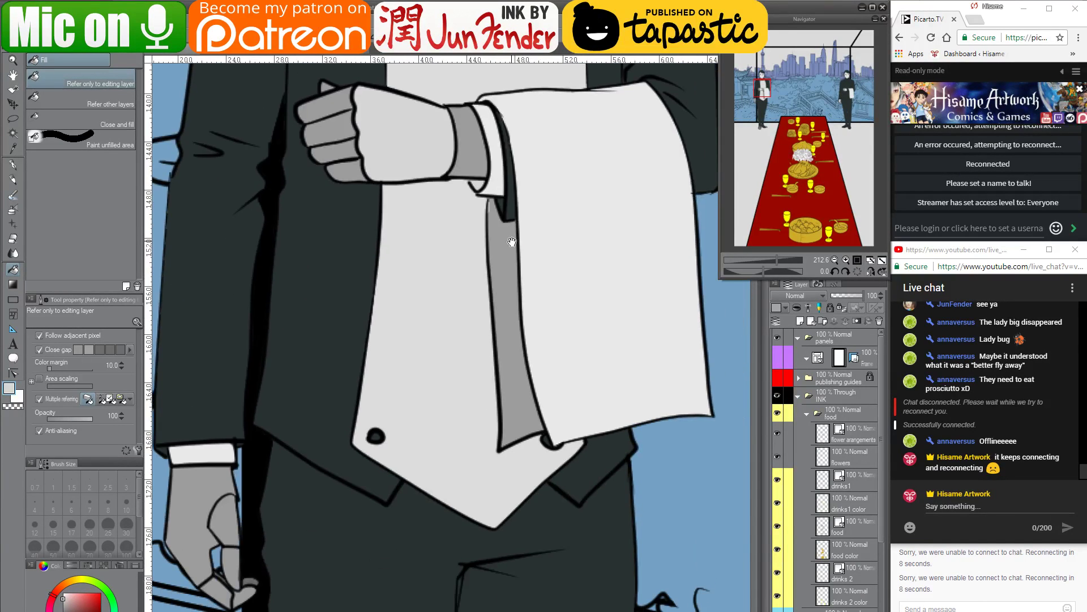
click(377, 435)
click(548, 438)
Fill the gray strip between the front panel and the hanging towel with near-white
alt+click(523, 399)
scroll(496, 102, up, 3)
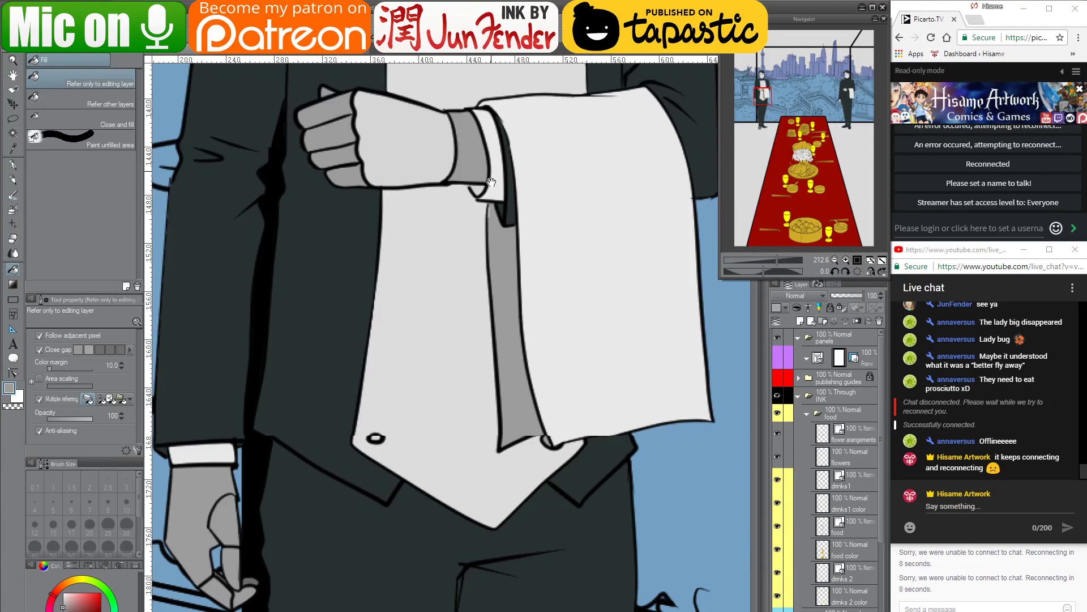
click(12, 165)
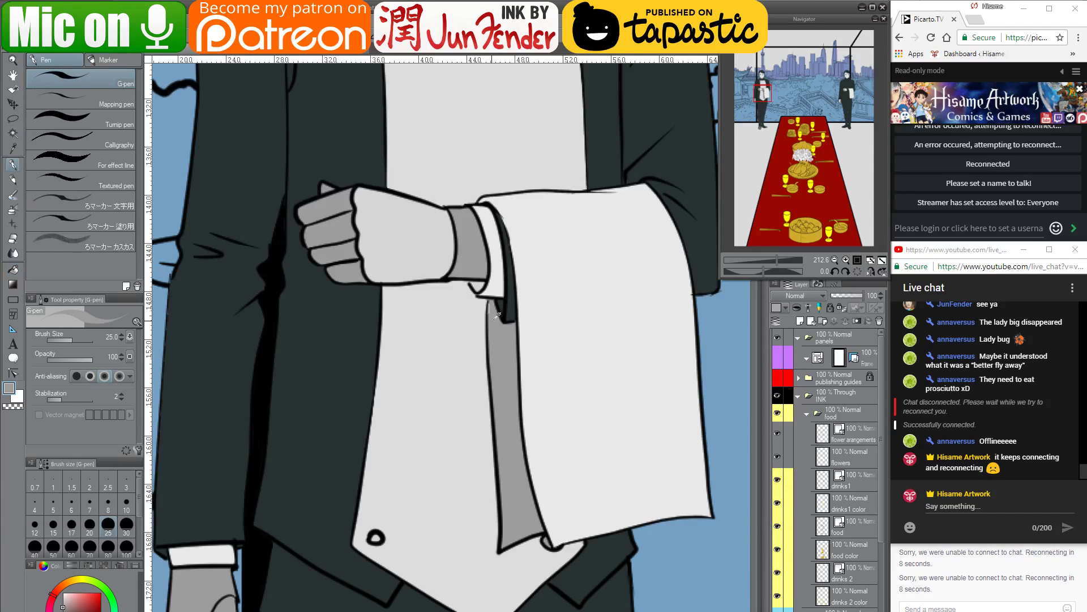
click(13, 269)
click(510, 384)
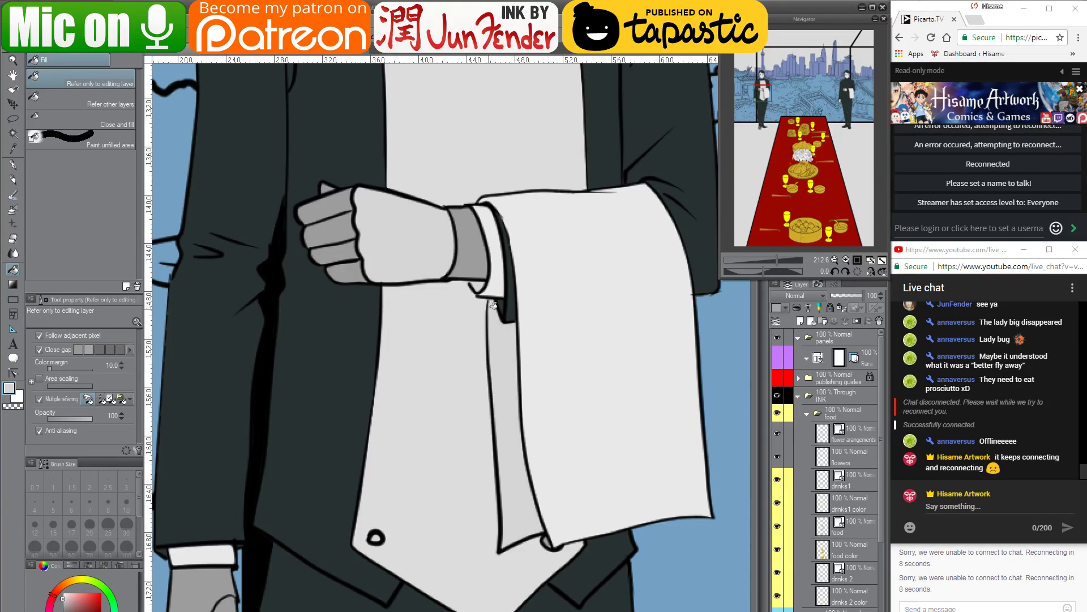
scroll(496, 498, down, 5)
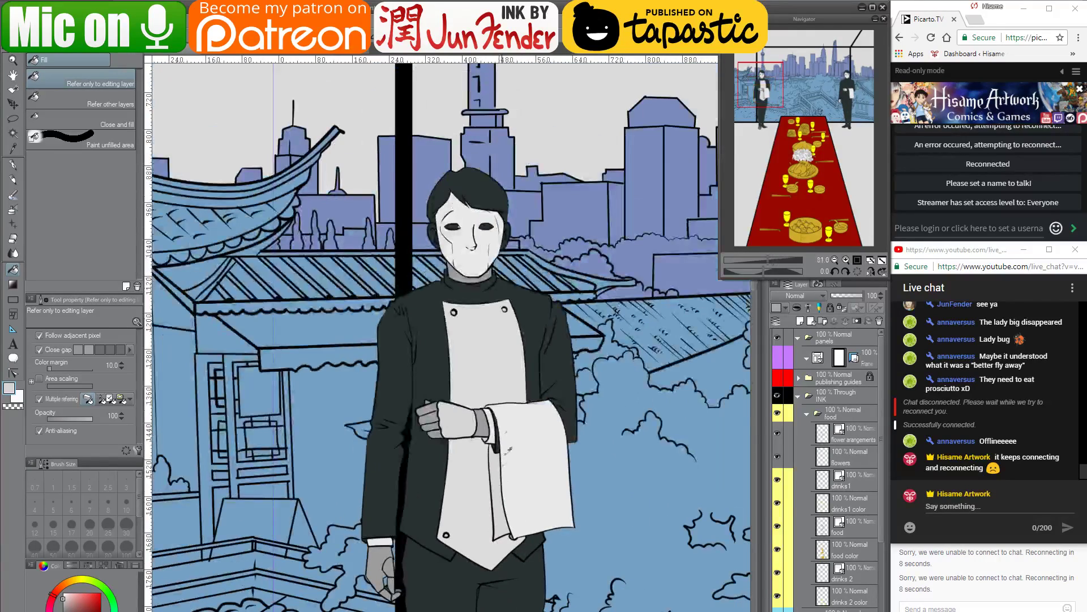
Fill the ear on the left side of the left waiter's face, including its inner part, with near-white
drag(657, 453, 606, 481)
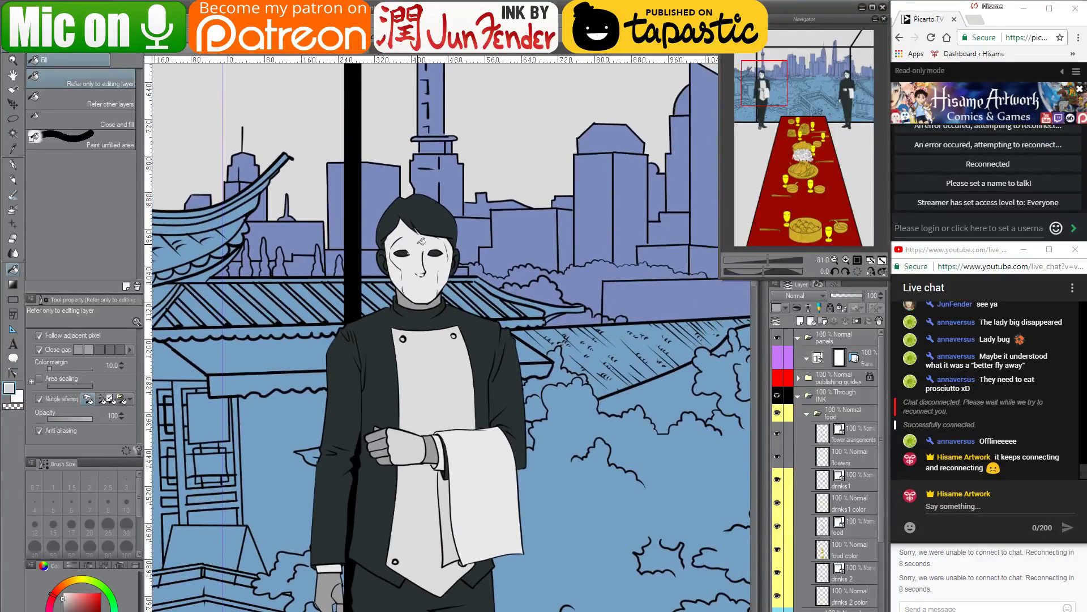
scroll(417, 247, up, 2)
scroll(404, 220, up, 4)
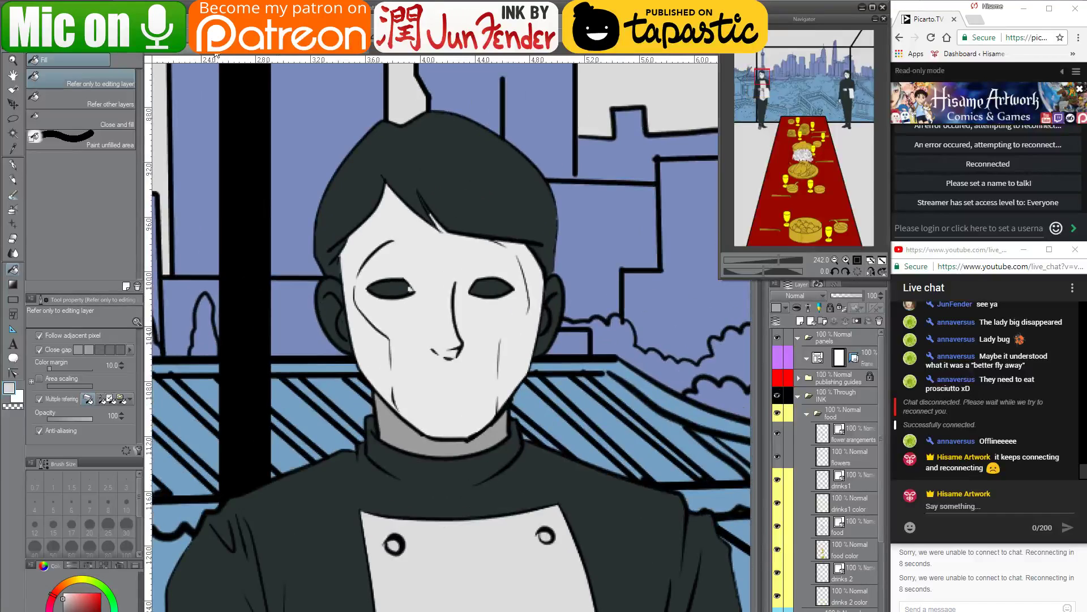
click(183, 53)
click(183, 52)
alt+click(423, 294)
click(339, 293)
click(344, 314)
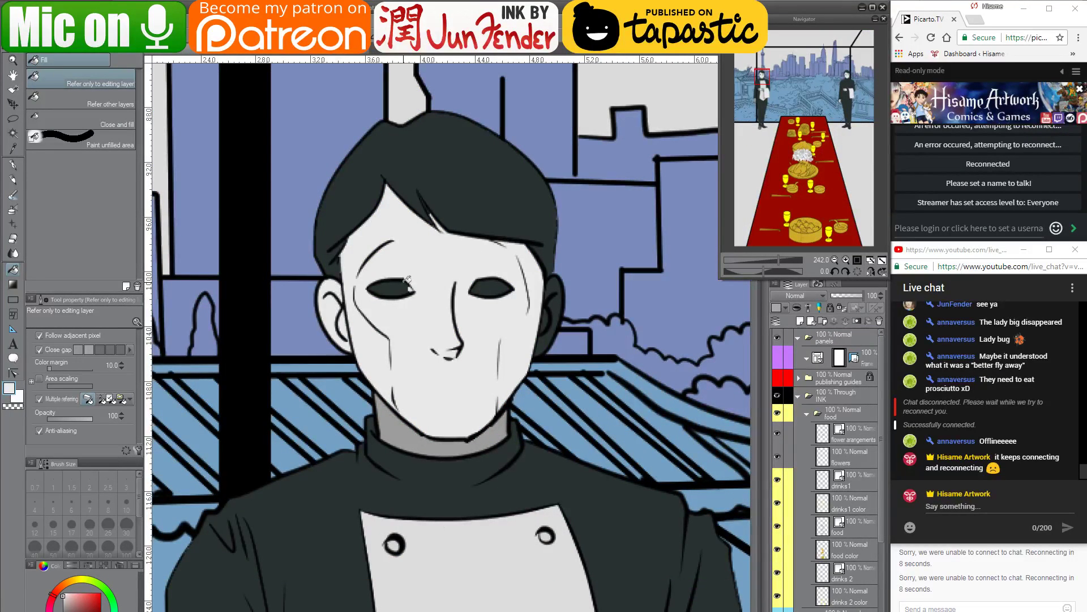
key(ctrl+z)
click(64, 599)
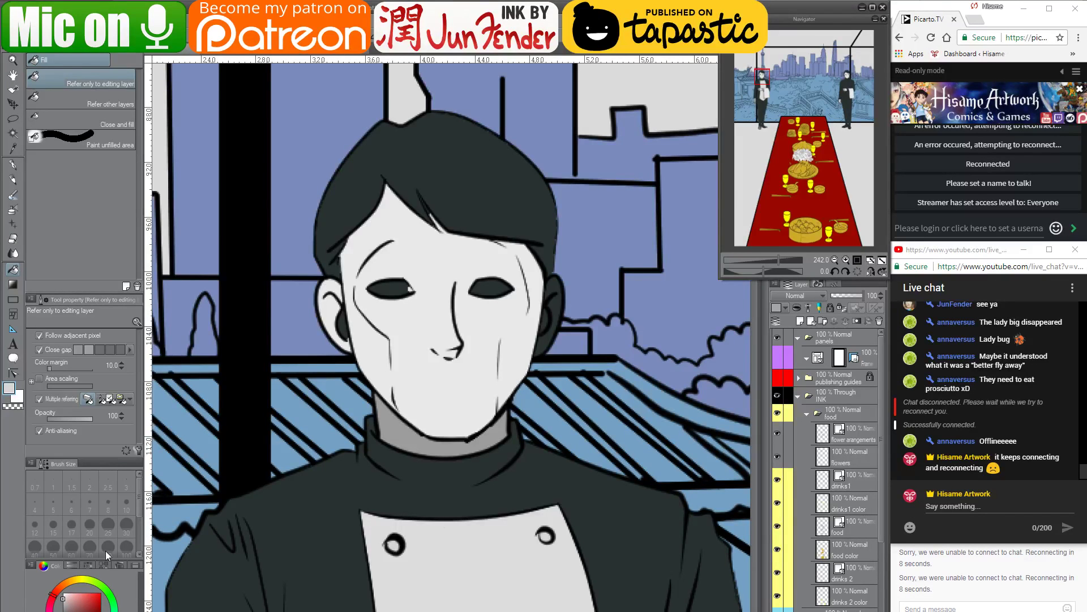
click(342, 315)
Fill the light gap in the left waiter's eye with the dark color and fill its other ear with near-white
alt+click(406, 282)
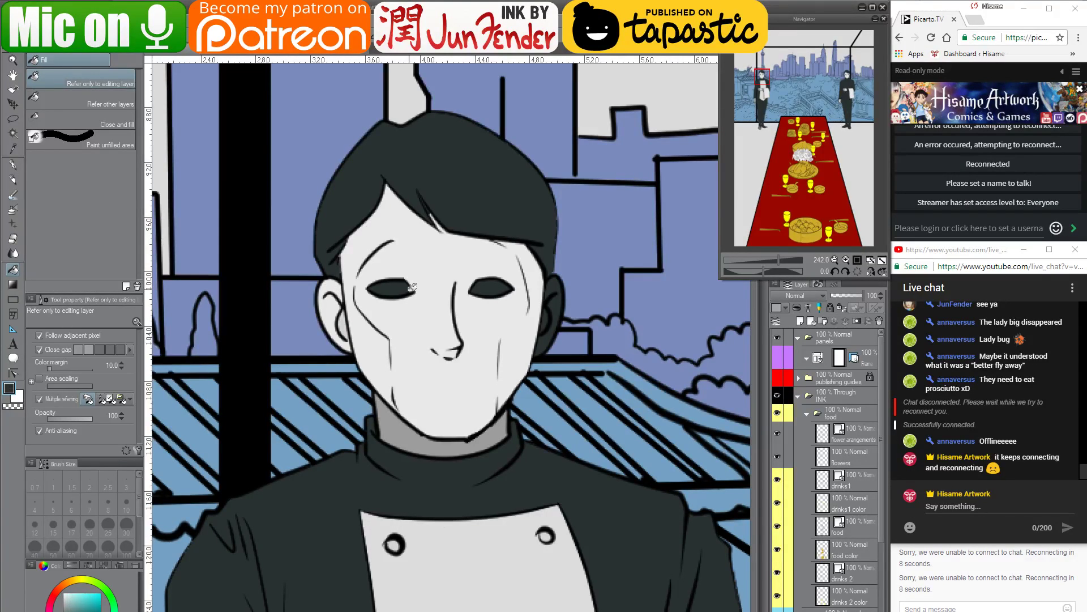
alt+click(513, 329)
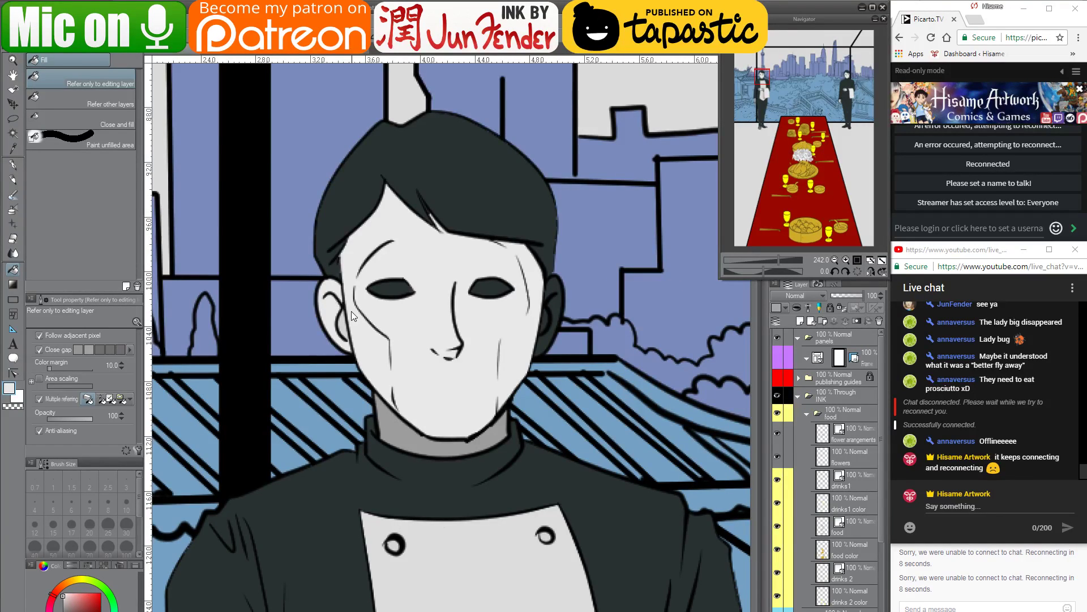
key(ctrl+z)
click(554, 300)
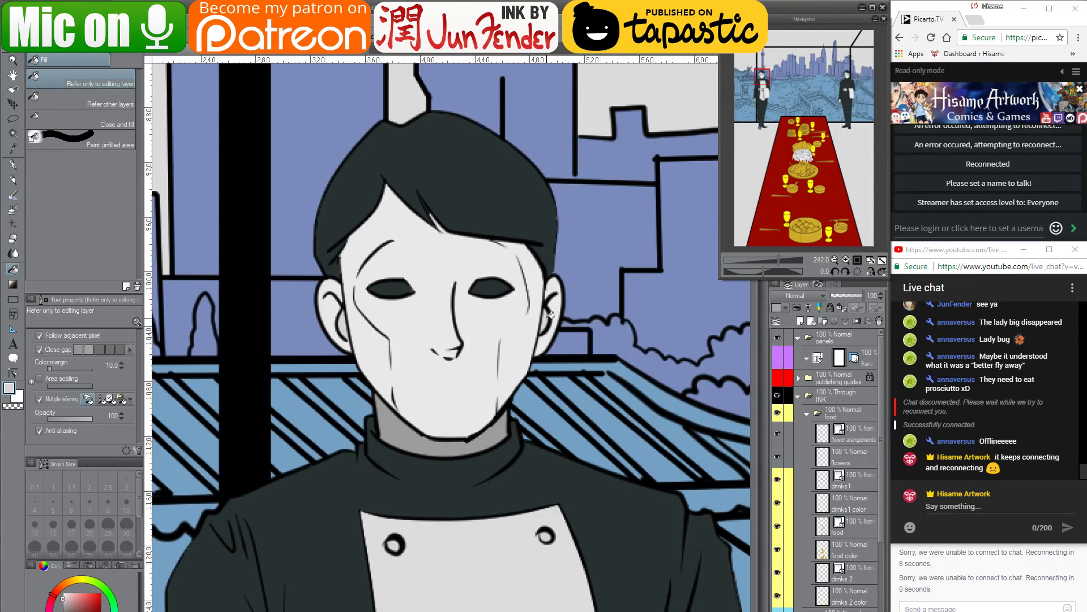
Make the robots color layer active and select everything painted on it
scroll(409, 304, down, 8)
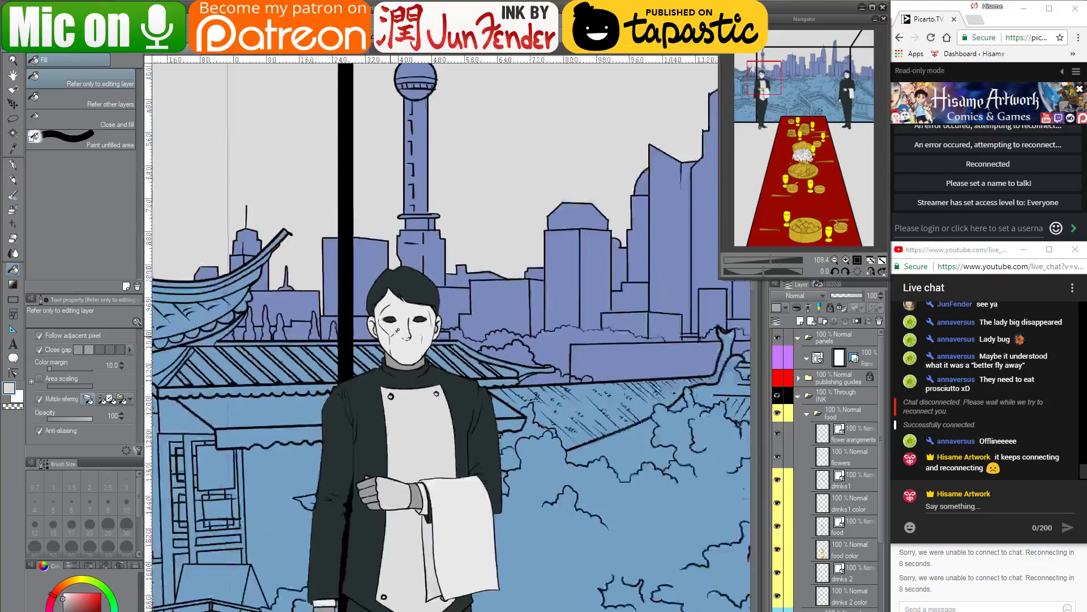
drag(590, 399, 481, 390)
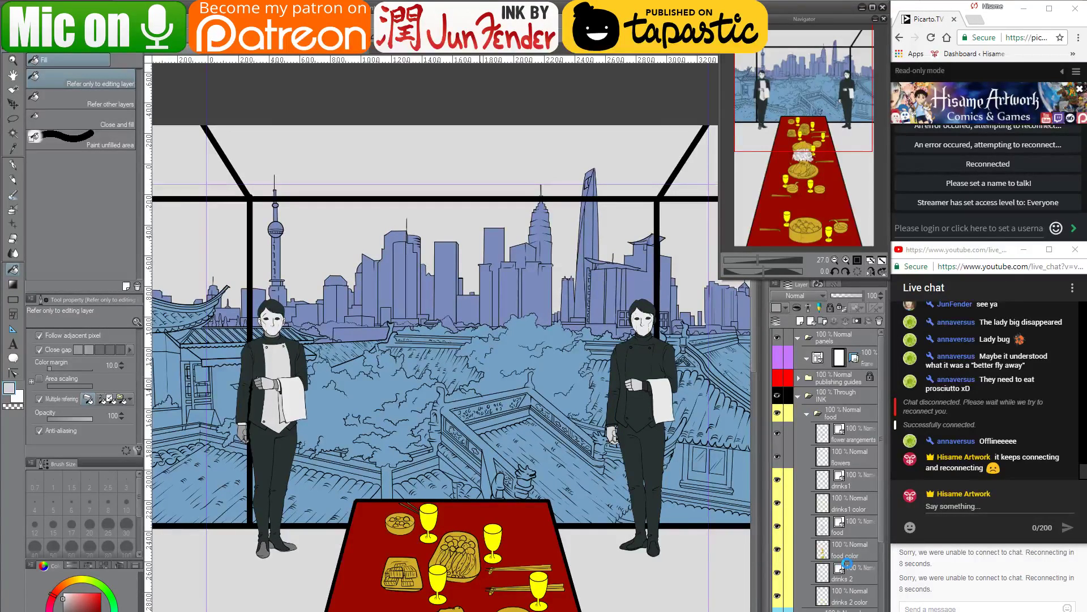
scroll(848, 563, down, 3)
click(830, 529)
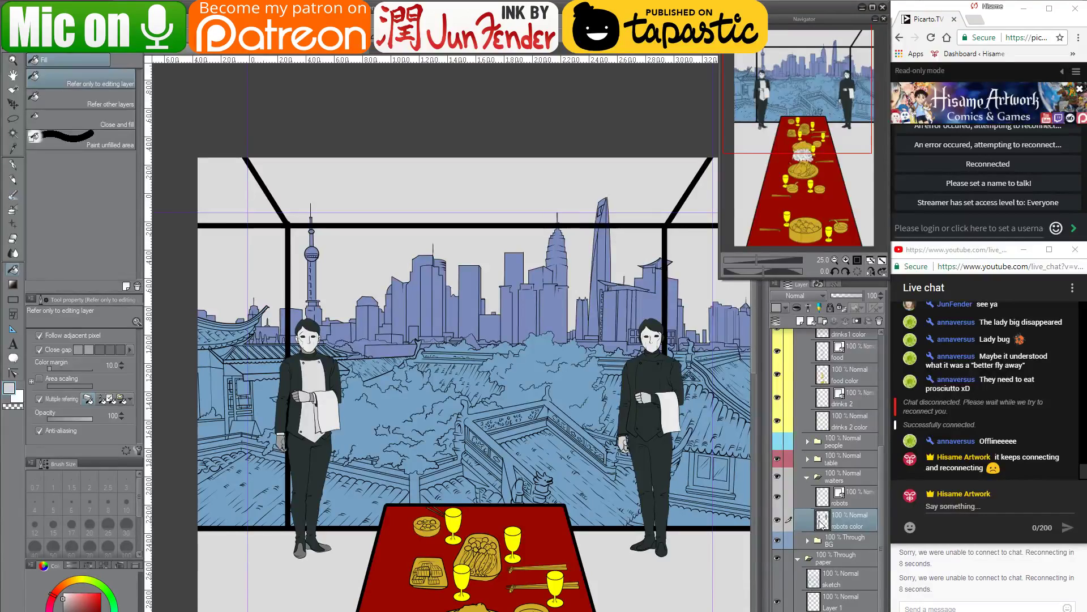
ctrl+click(825, 532)
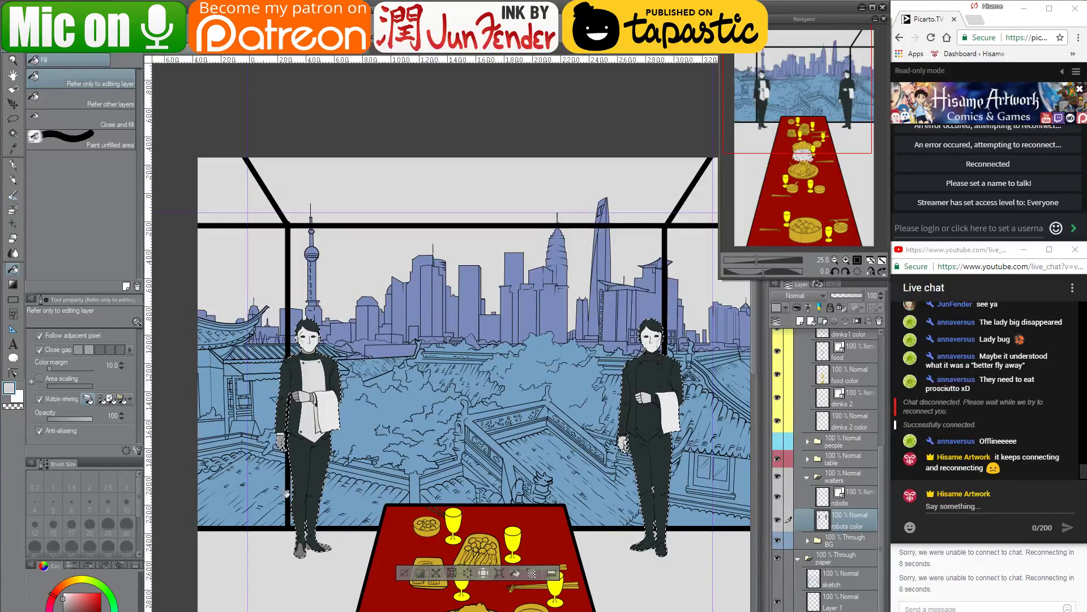
Fill the right waiter's lower front panel with the towel's near-white and sample the gray from the left waiter's wrist
scroll(677, 554, up, 1)
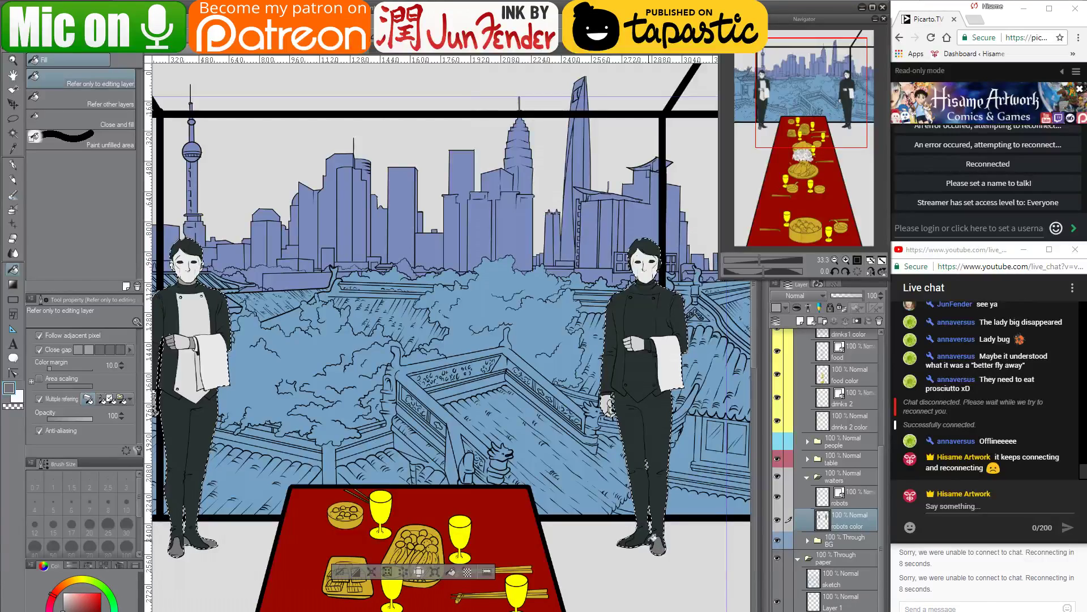
drag(554, 455, 574, 489)
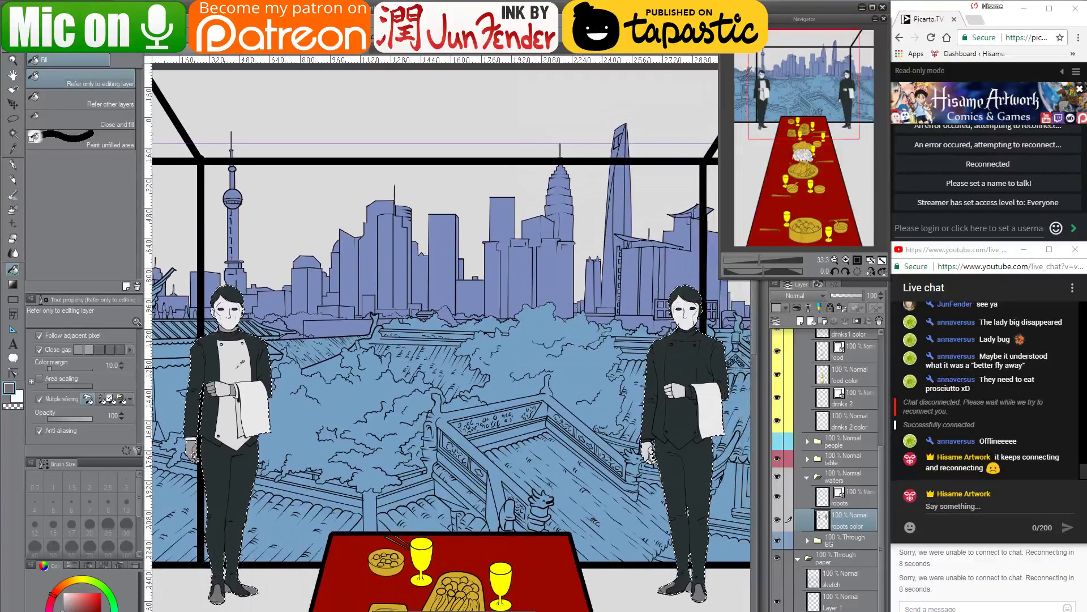
alt+click(711, 399)
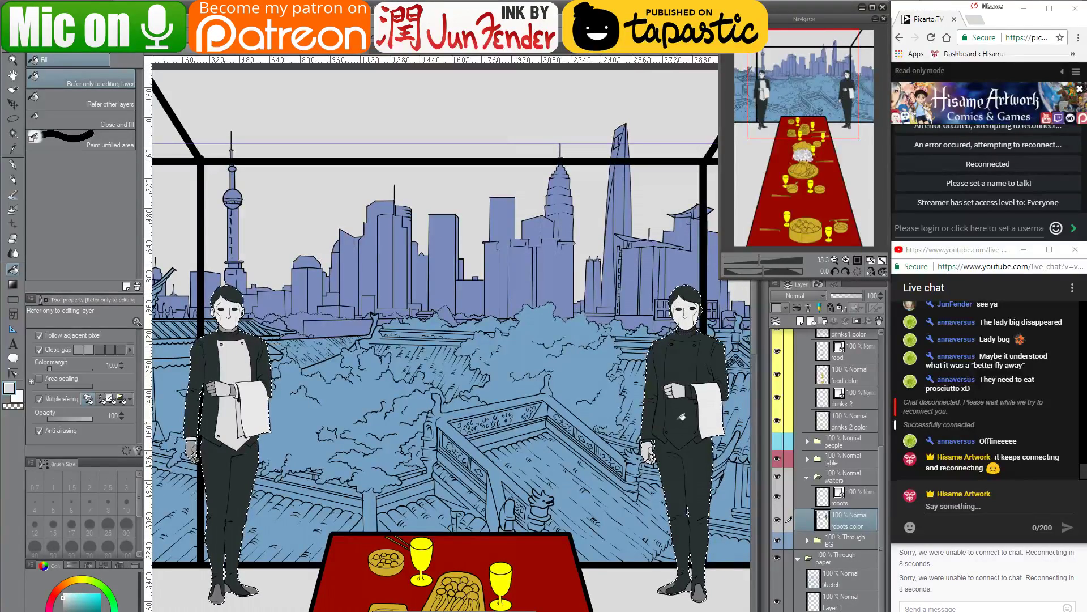
click(682, 419)
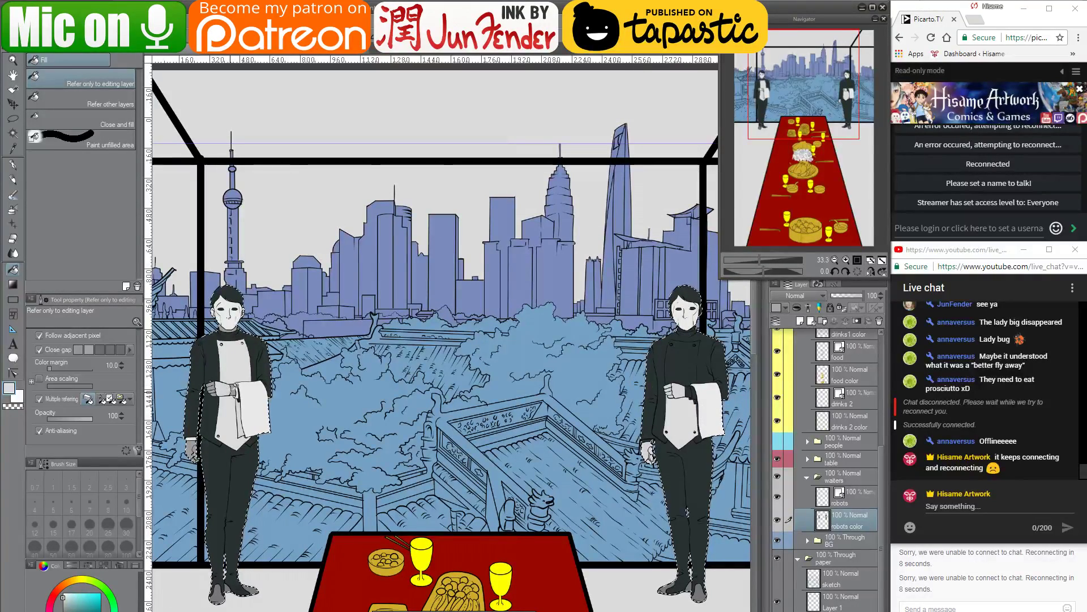
alt+click(247, 391)
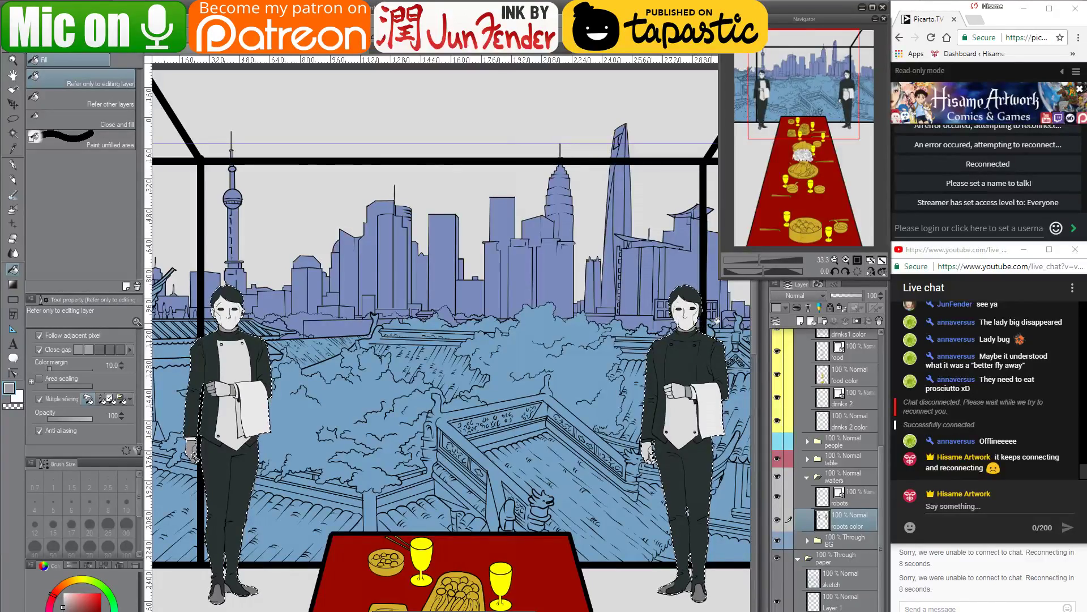
Fill both ears of the right waiter with near-white and sample the dark color from its eye
scroll(698, 297, up, 1)
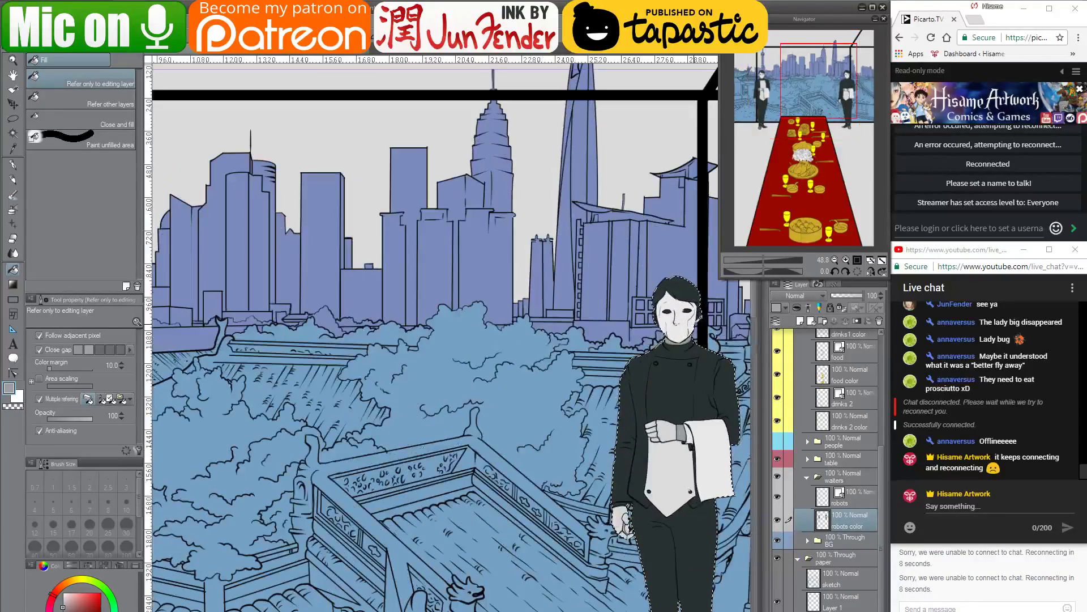
scroll(698, 300, up, 3)
scroll(736, 377, up, 2)
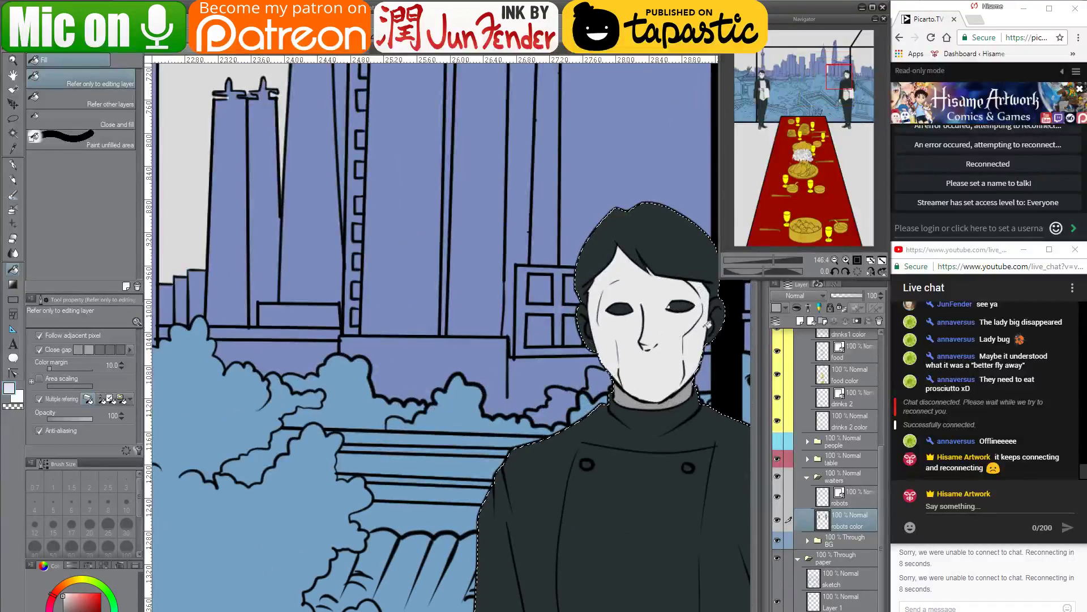
drag(719, 314, 600, 367)
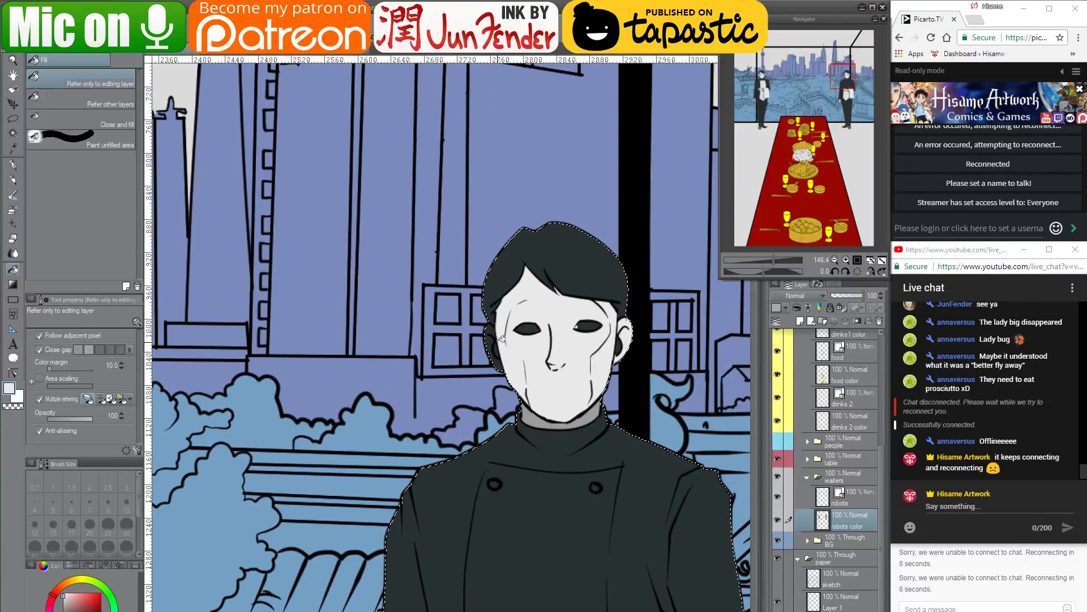
click(494, 336)
click(499, 345)
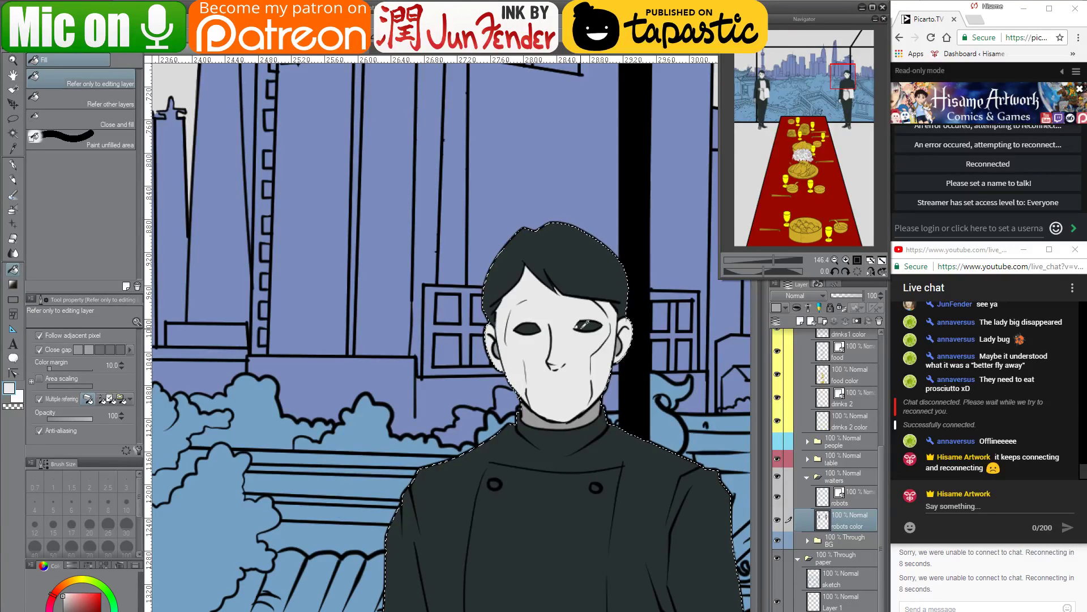
alt+click(581, 324)
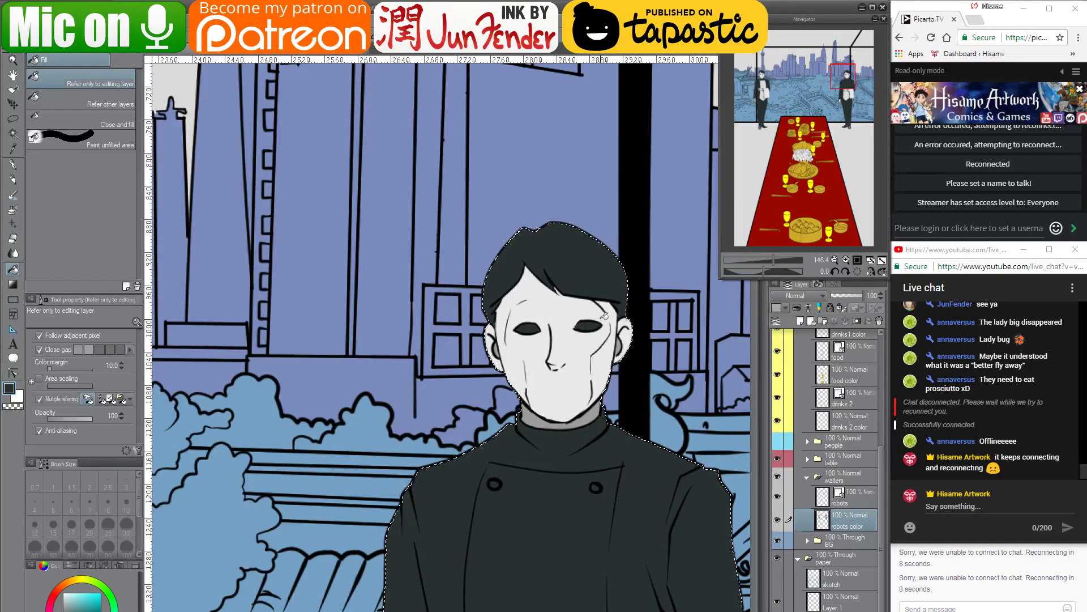
Sample the gray of the right waiter's raised wrist and fill the wrist of the lowered hand with it
scroll(545, 418, down, 5)
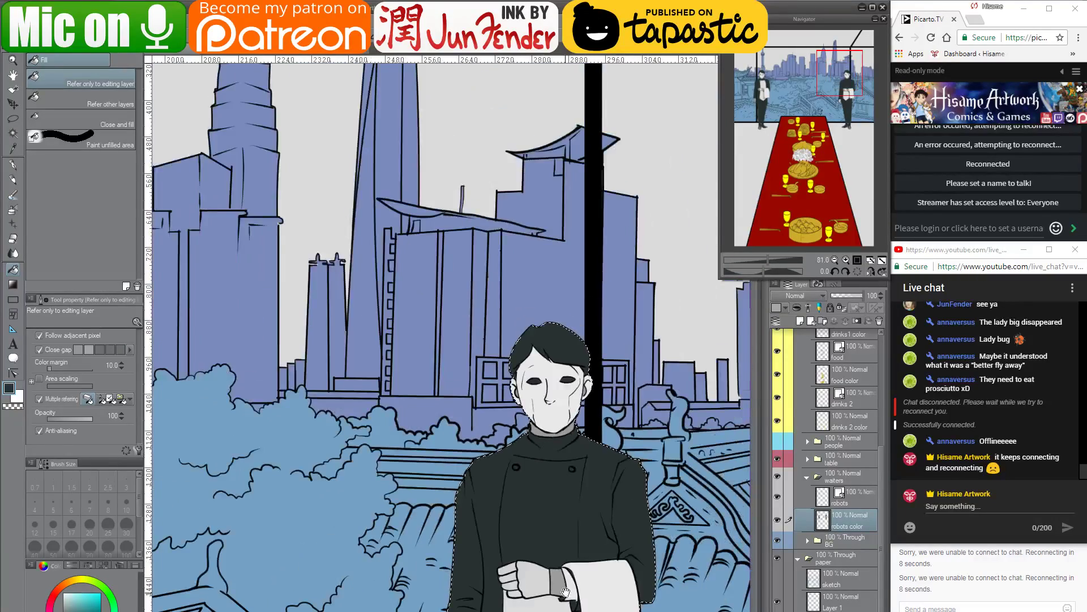
drag(569, 584, 609, 412)
scroll(576, 300, up, 7)
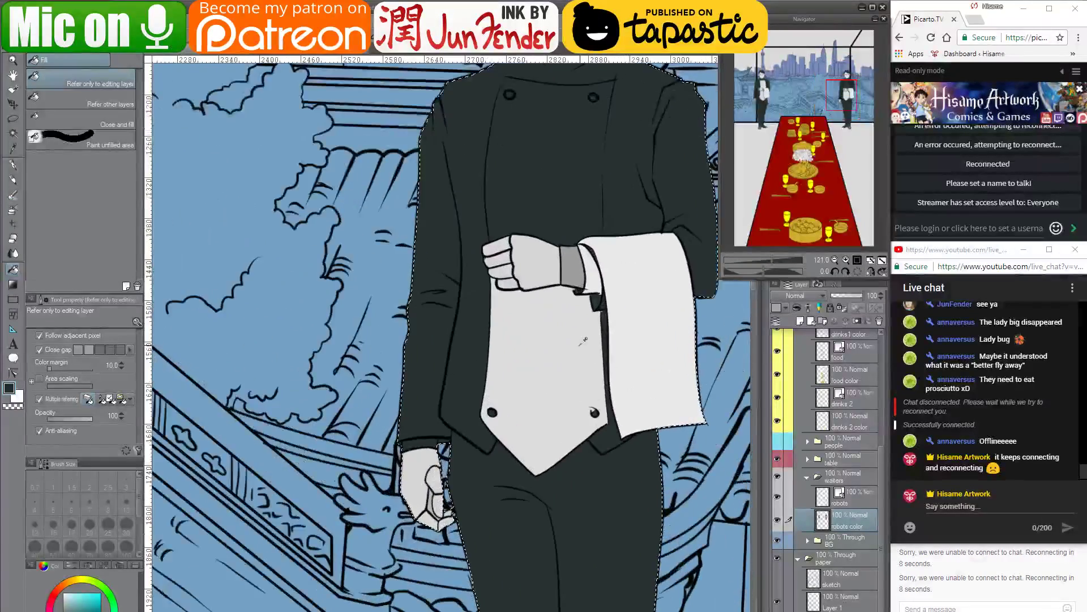
scroll(576, 300, up, 3)
alt+click(582, 242)
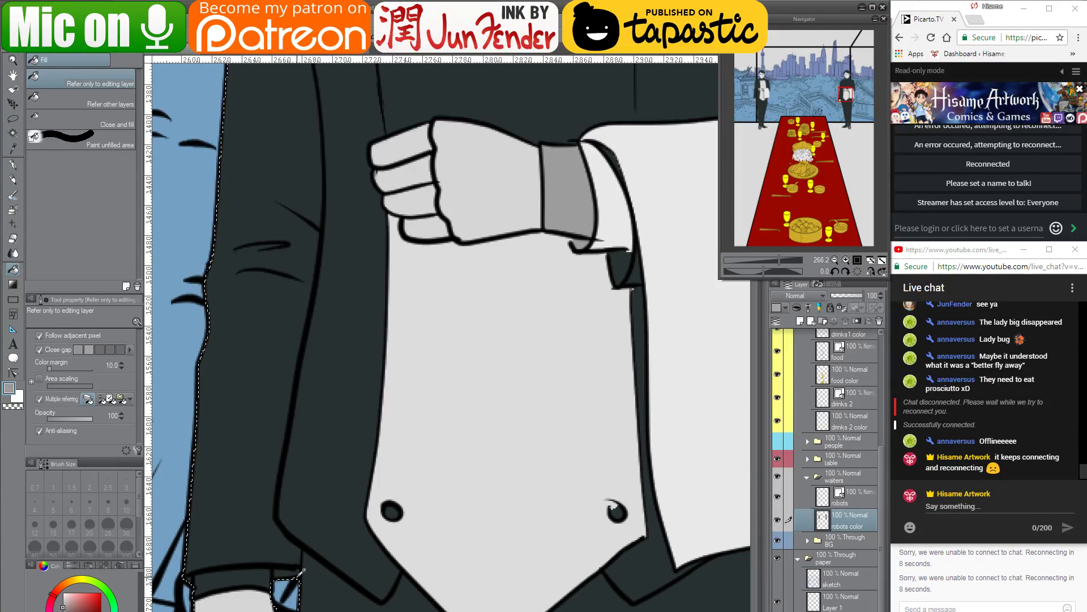
drag(344, 587, 453, 439)
scroll(471, 428, down, 1)
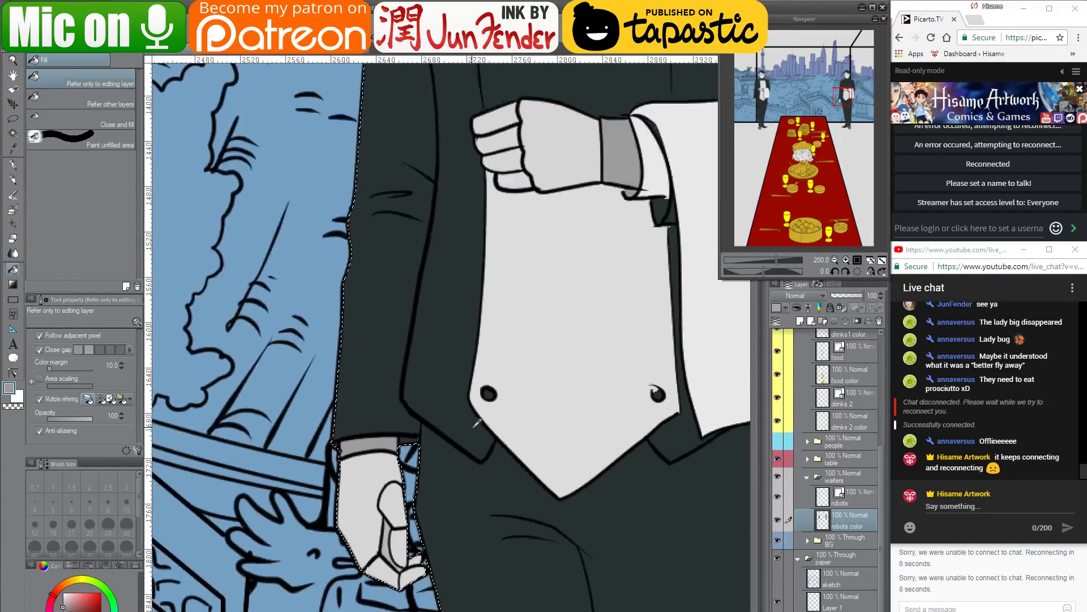
Compare with the left waiter's hands and fill the right waiter's lowered hand with gray
scroll(477, 422, down, 6)
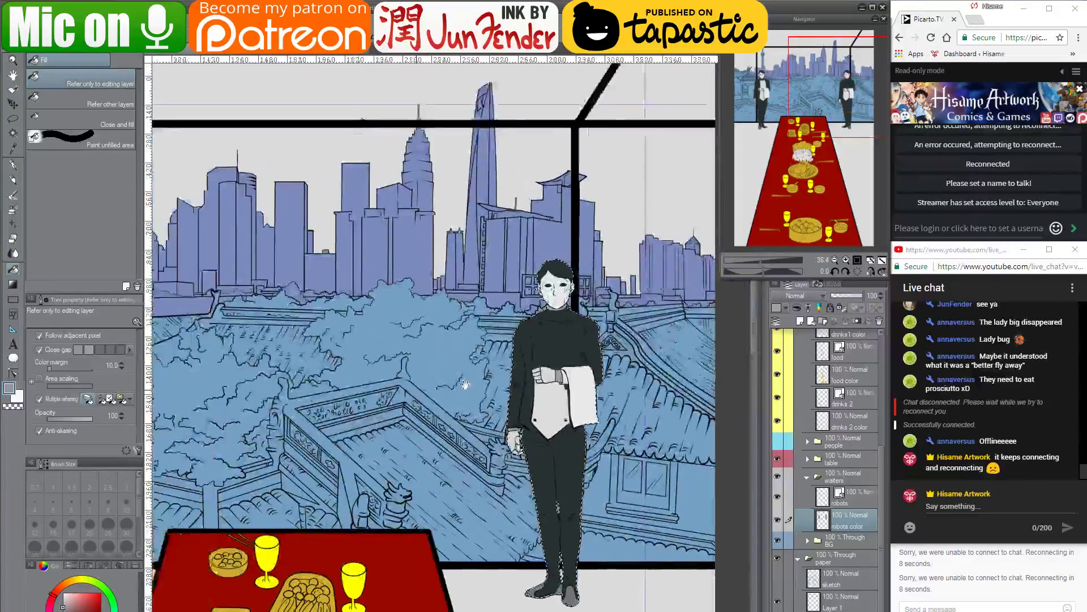
drag(464, 385, 651, 380)
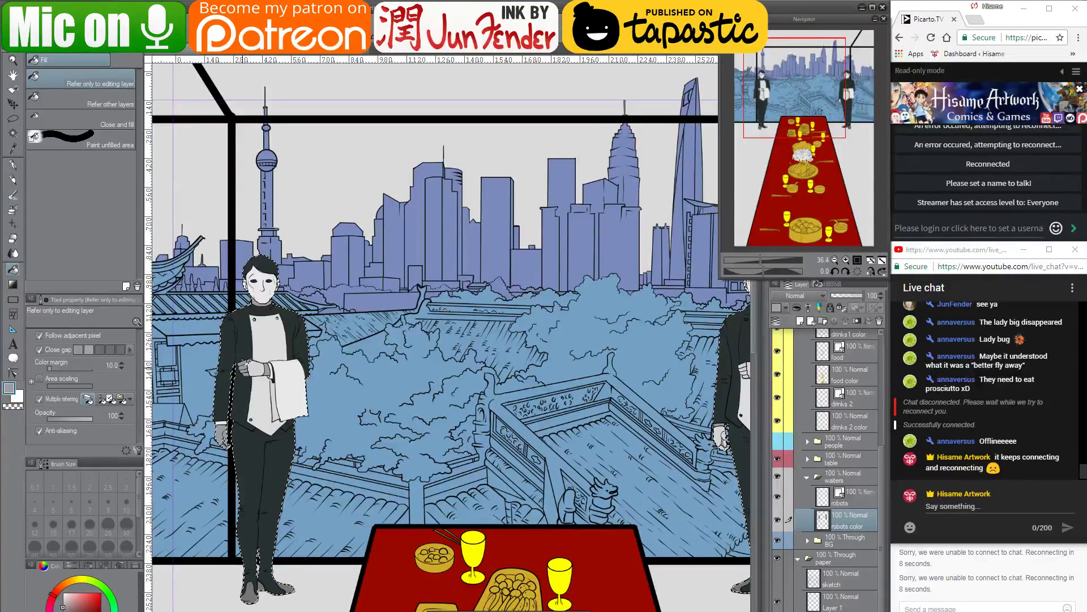
drag(593, 400, 444, 400)
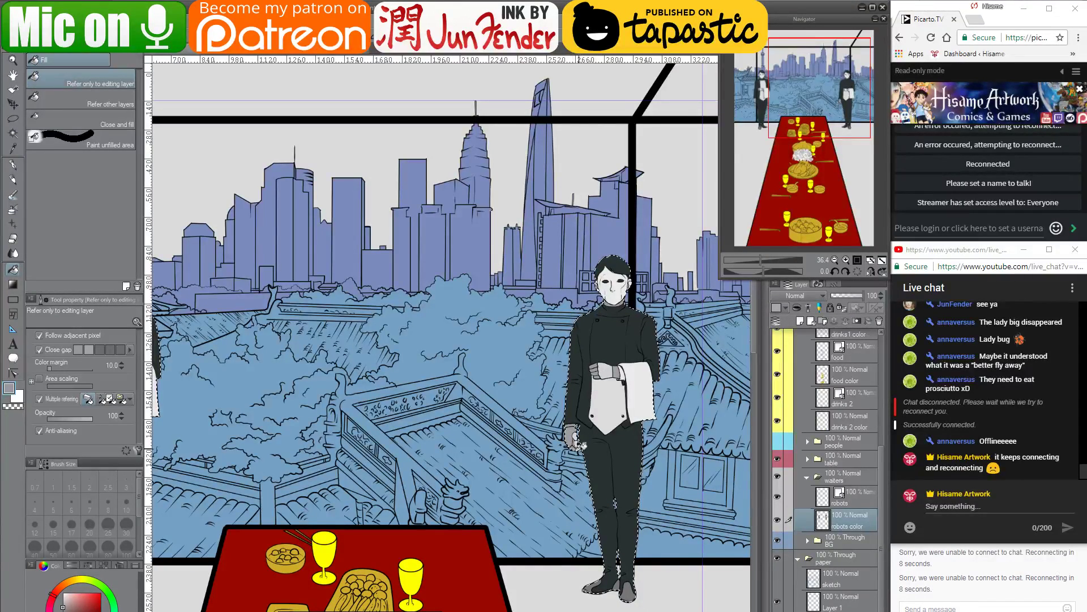
scroll(580, 434, up, 4)
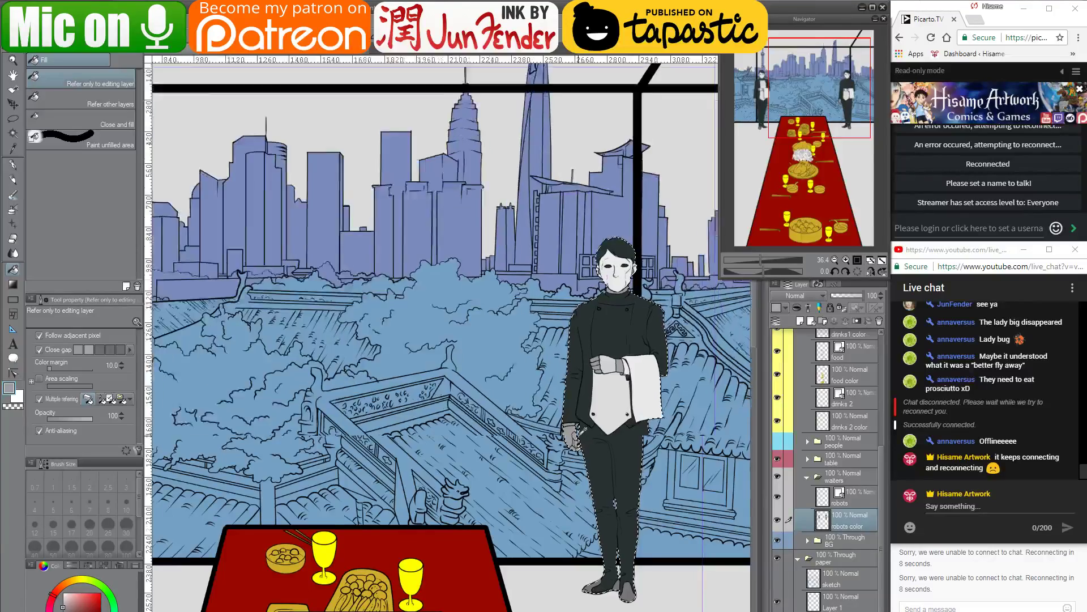
scroll(602, 429, down, 5)
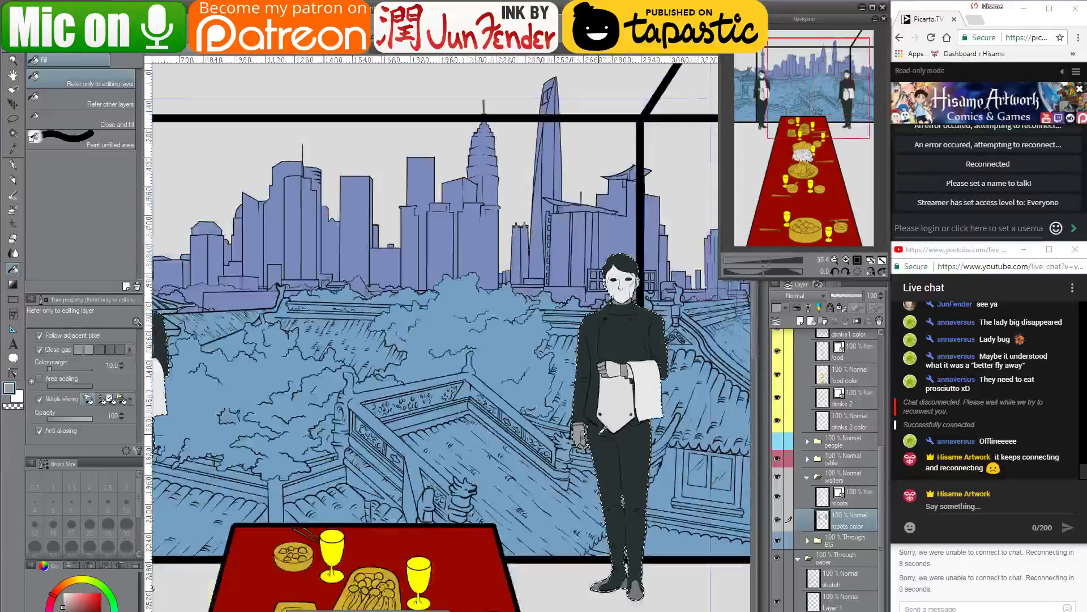
scroll(632, 348, up, 5)
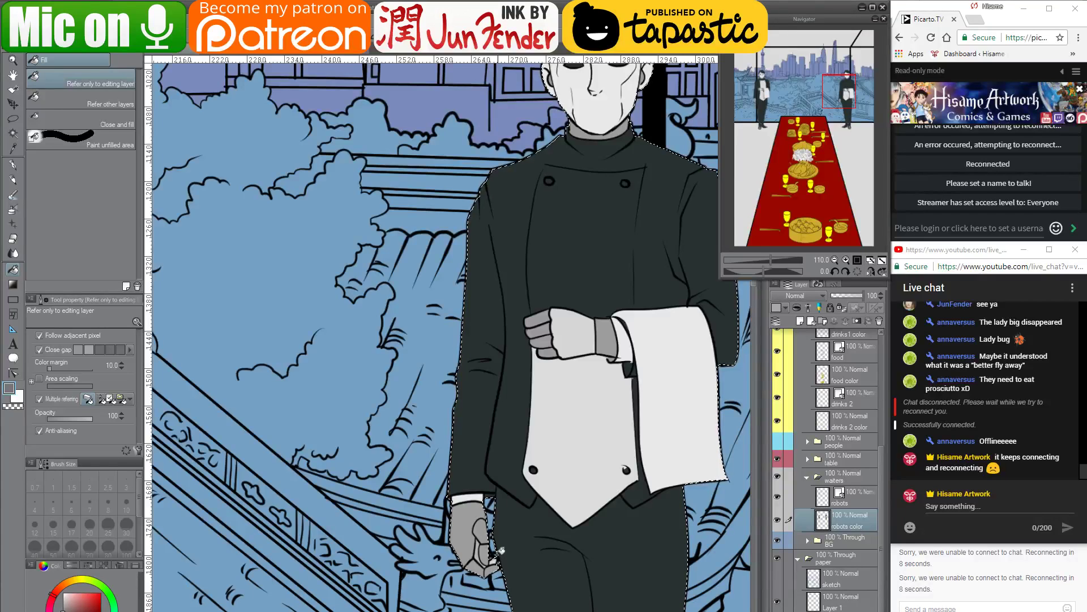
click(483, 548)
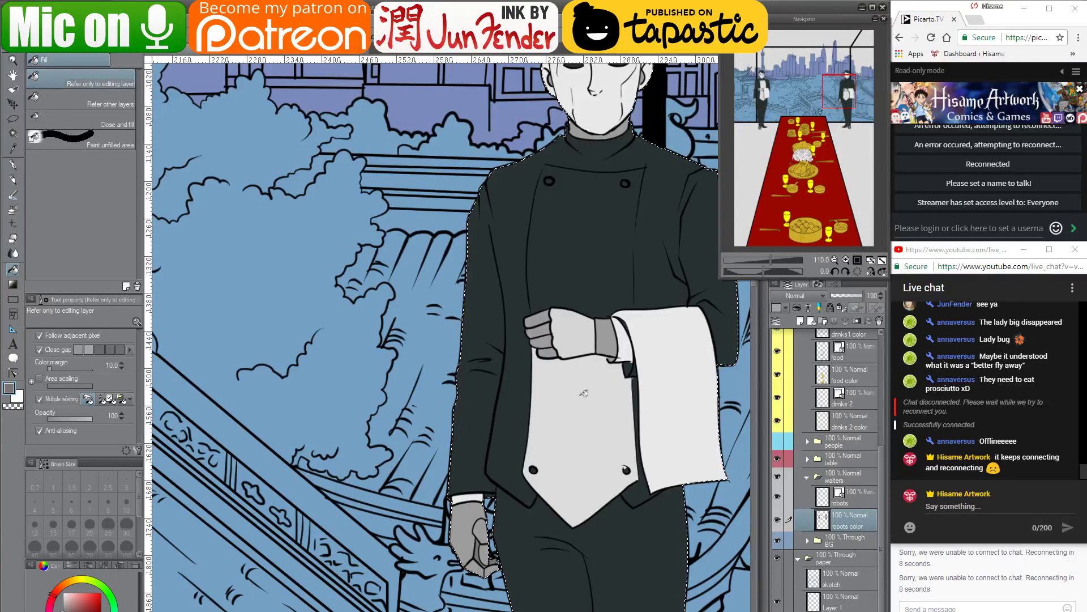
Sample the near-white and, with the G-pen at size 10, paint a stroke down the upper left edge of the right waiter's chest panel
drag(576, 347, 508, 474)
scroll(533, 483, up, 1)
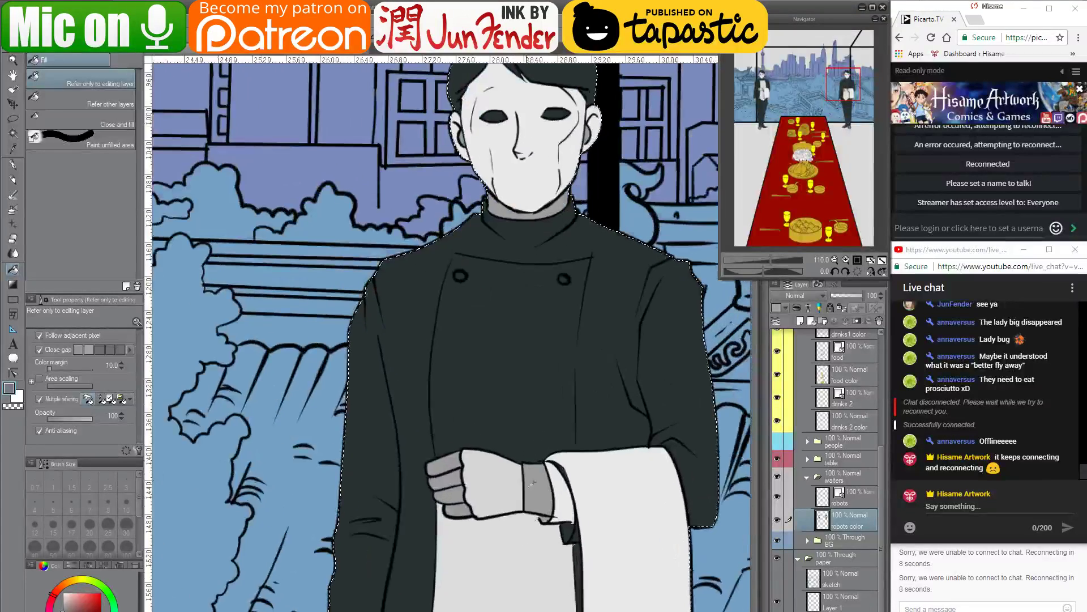
scroll(533, 538, up, 1)
alt+click(529, 532)
drag(517, 243, 507, 352)
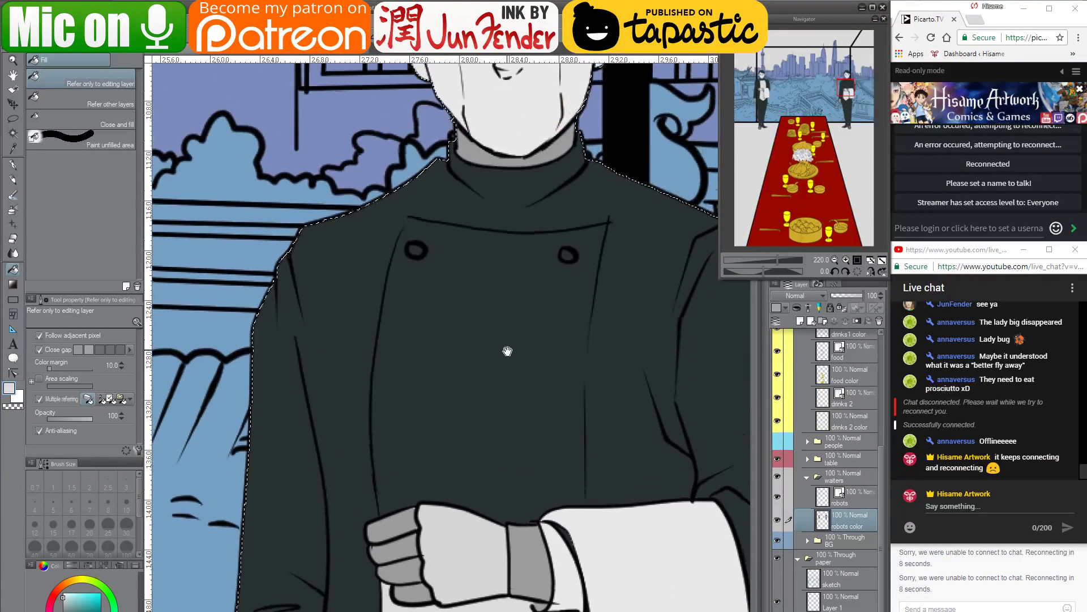
scroll(529, 324, up, 2)
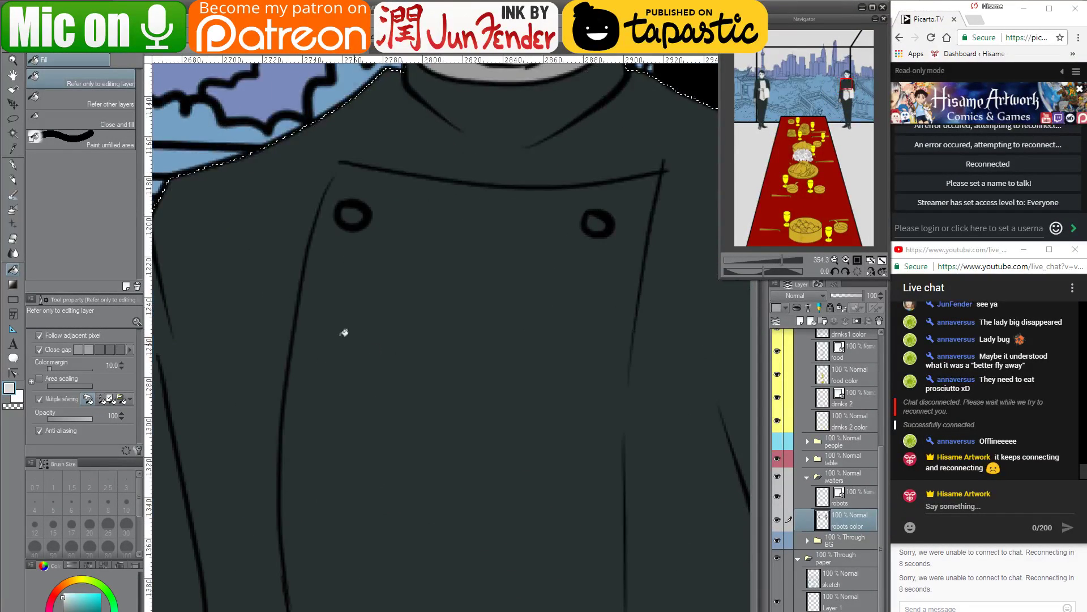
click(13, 165)
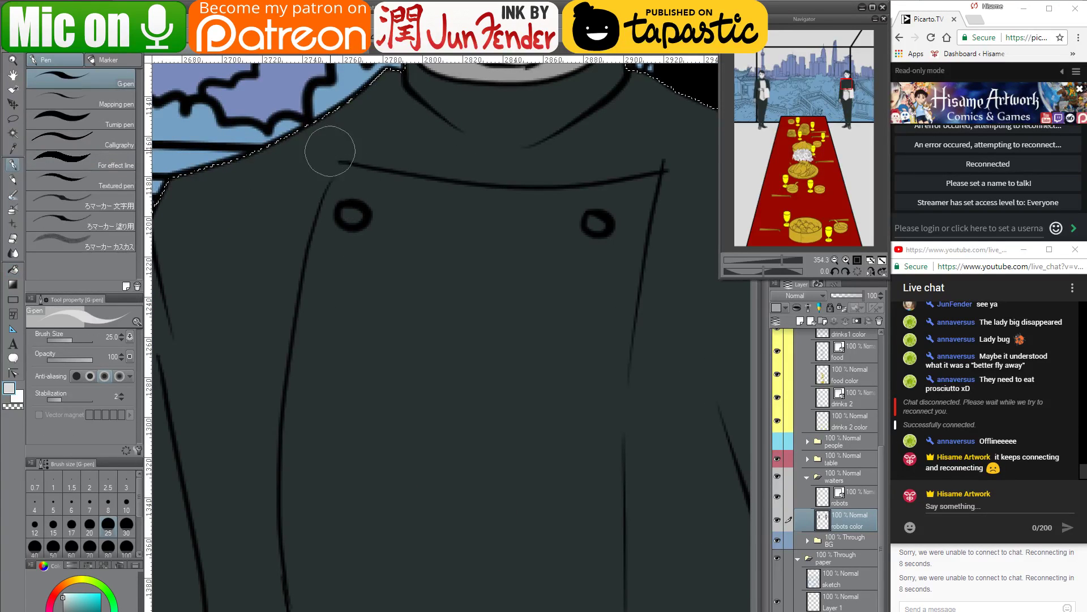
key(bracketleft)
key(bracketleft)
key(bracketleft)
key(bracketleft)
mouse_move(345, 170)
mouse_down()
mouse_move(311, 245)
mouse_move(302, 328)
mouse_up()
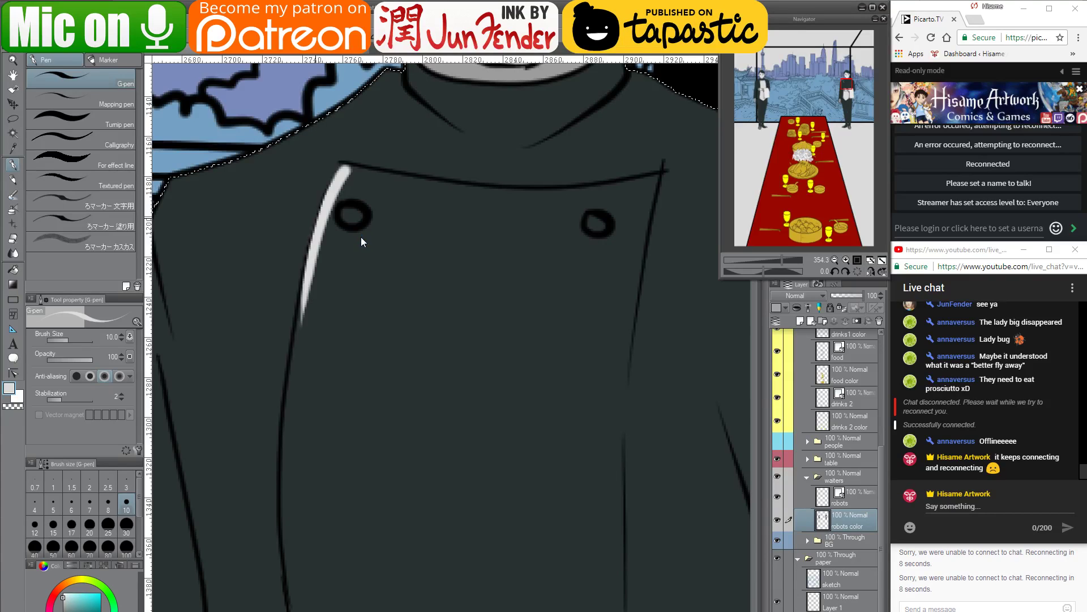
Enlarge the pen to size 40 and paint broad near-white strokes around and below the chest panel's left button
key(bracketright)
key(bracketright)
key(bracketright)
key(bracketright)
key(bracketright)
key(bracketright)
key(bracketright)
drag(354, 194, 335, 430)
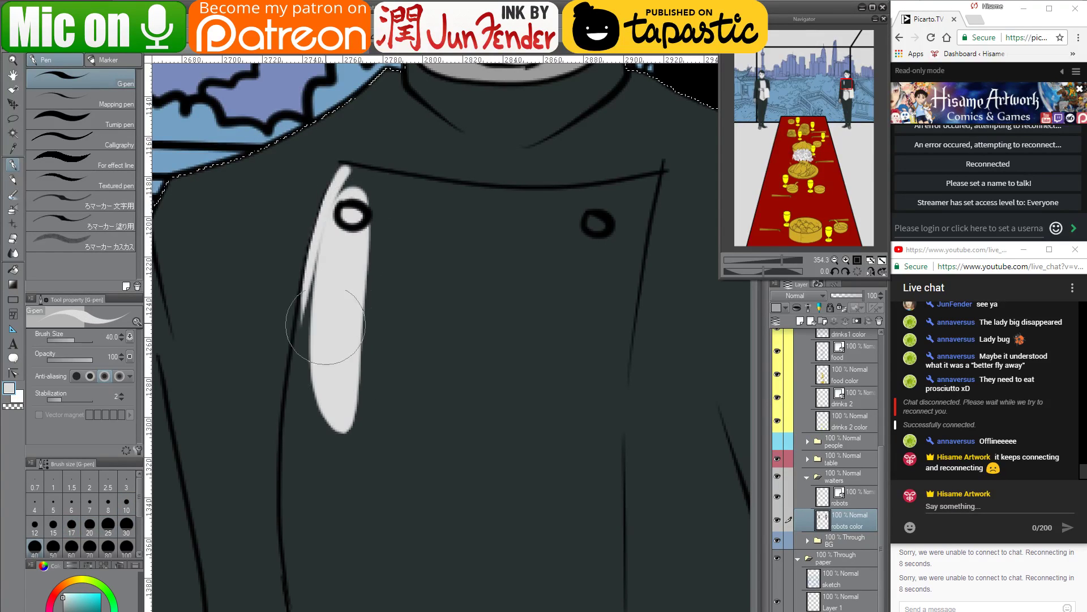
drag(337, 293, 343, 465)
mouse_move(333, 294)
mouse_down()
mouse_move(322, 424)
mouse_move(328, 361)
mouse_move(318, 391)
mouse_move(314, 348)
mouse_up()
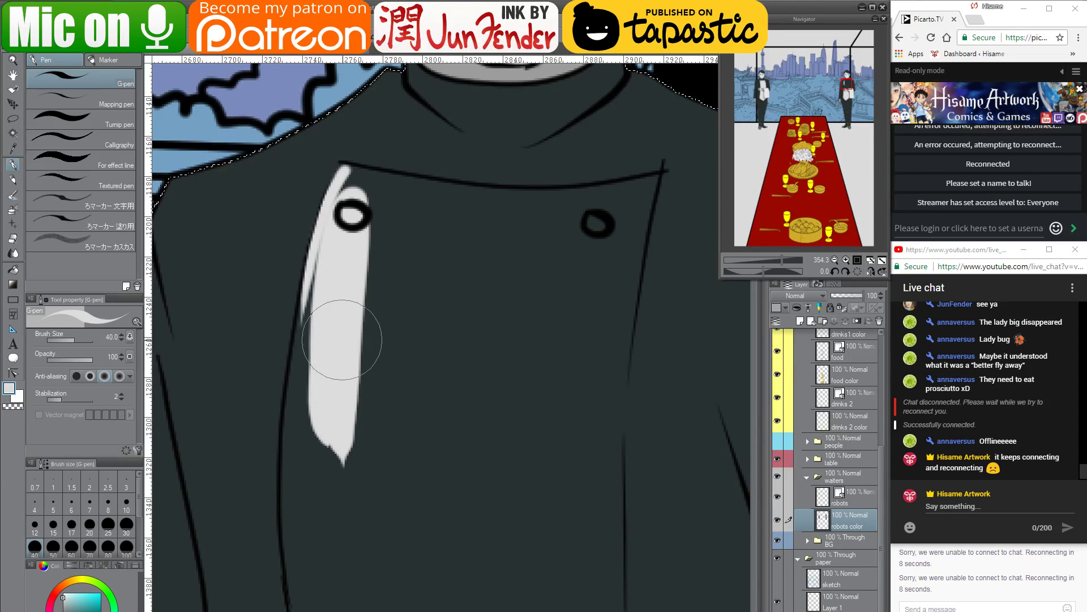
Reduce the pen to size 17 and fill the gaps between the near-white strokes and the chest panel's left outline
key(bracketleft)
key(bracketleft)
key(bracketleft)
key(bracketleft)
drag(321, 248, 330, 465)
drag(324, 274, 314, 474)
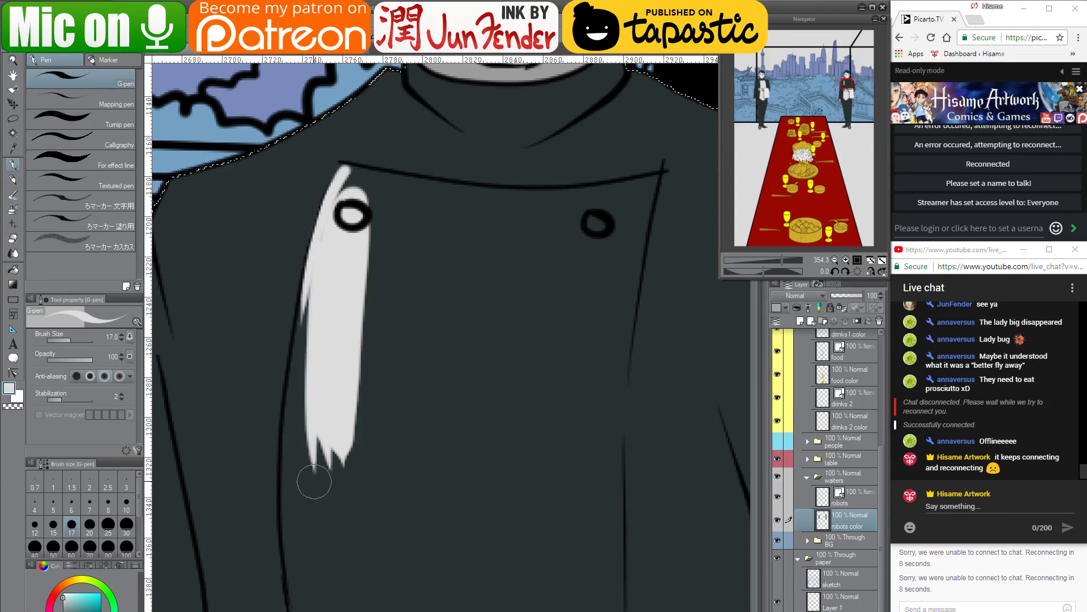
drag(307, 300, 309, 439)
drag(311, 303, 315, 484)
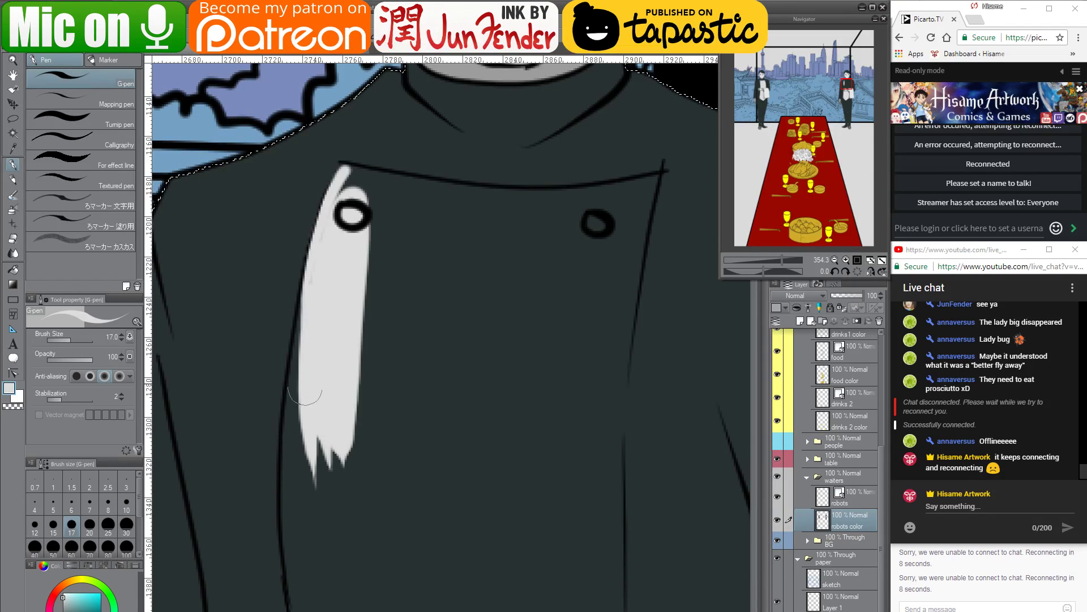
mouse_move(311, 292)
mouse_down()
mouse_move(297, 499)
mouse_move(313, 276)
mouse_move(288, 473)
mouse_move(305, 369)
mouse_move(364, 338)
mouse_up()
Extend the near-white along the chest panel's left outline down to the waiter's raised hand
drag(300, 116, 309, 281)
drag(298, 232, 310, 388)
drag(301, 286, 312, 460)
drag(294, 312, 306, 442)
drag(289, 396, 310, 473)
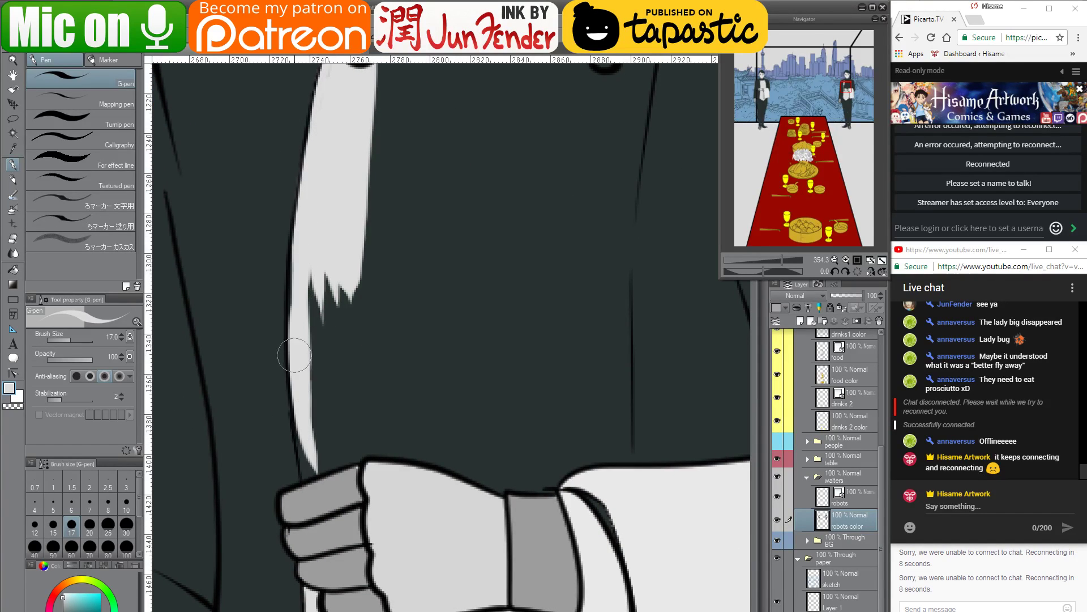
Widen the near-white above the raised hand and paint along the hand and wrist outline to the towel
mouse_move(296, 252)
mouse_down()
mouse_move(297, 346)
mouse_move(320, 405)
mouse_move(357, 407)
mouse_move(384, 393)
mouse_up()
mouse_move(309, 416)
mouse_down()
mouse_move(312, 484)
mouse_move(300, 426)
mouse_move(305, 473)
mouse_move(384, 436)
mouse_move(328, 452)
mouse_move(318, 387)
mouse_move(323, 415)
mouse_move(352, 426)
mouse_move(335, 441)
mouse_move(377, 415)
mouse_move(313, 462)
mouse_move(445, 420)
mouse_up()
alt+click(346, 493)
alt+click(358, 445)
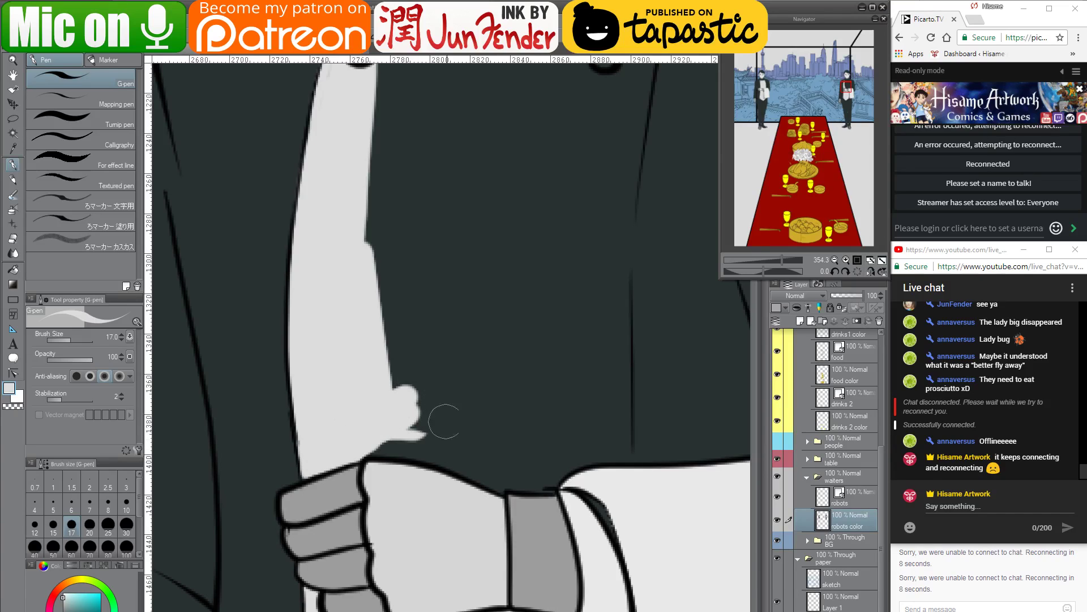
drag(356, 452, 472, 453)
mouse_move(357, 449)
mouse_down()
mouse_move(520, 482)
mouse_move(547, 481)
mouse_move(571, 454)
mouse_up()
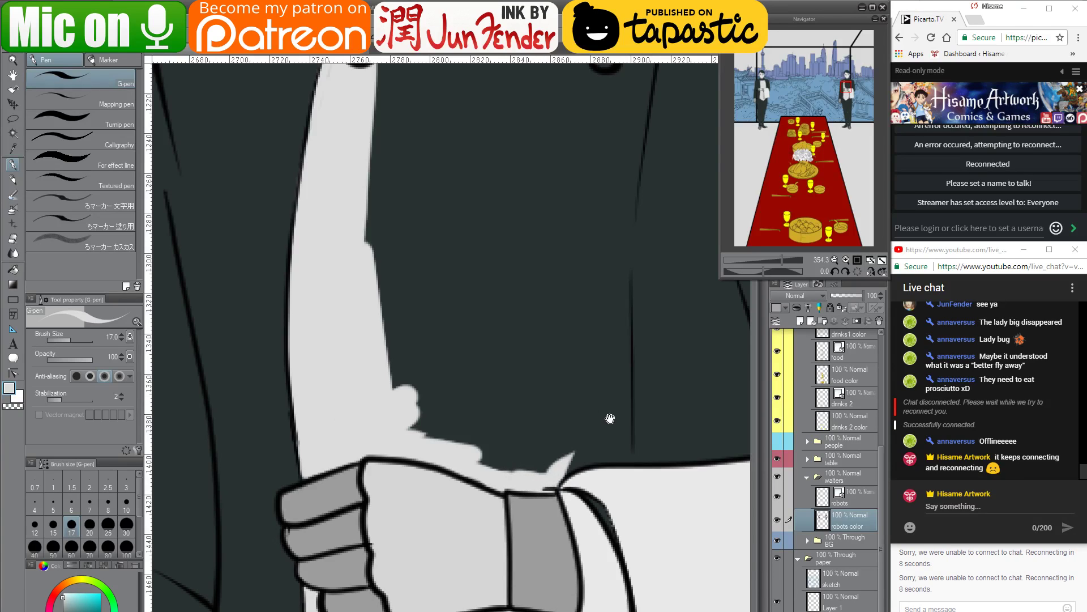
Paint near-white along the chest panel's right edge from the towel up to the top corner, redoing the uppermost stroke
drag(610, 418, 425, 429)
mouse_move(366, 500)
mouse_down()
mouse_move(405, 471)
mouse_move(442, 470)
mouse_move(434, 235)
mouse_up()
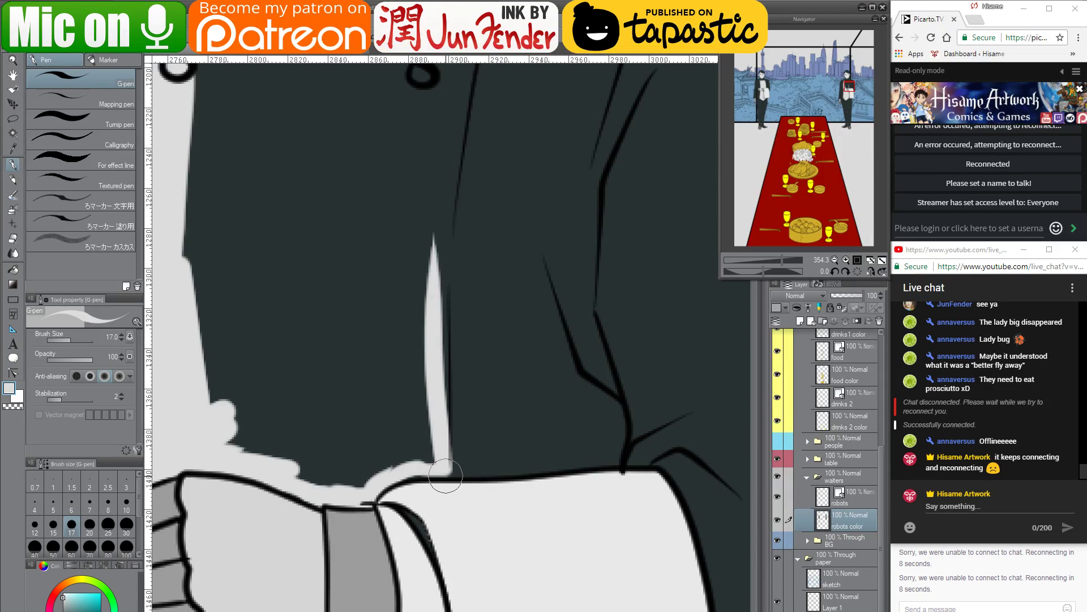
drag(446, 476, 441, 235)
drag(451, 180, 442, 396)
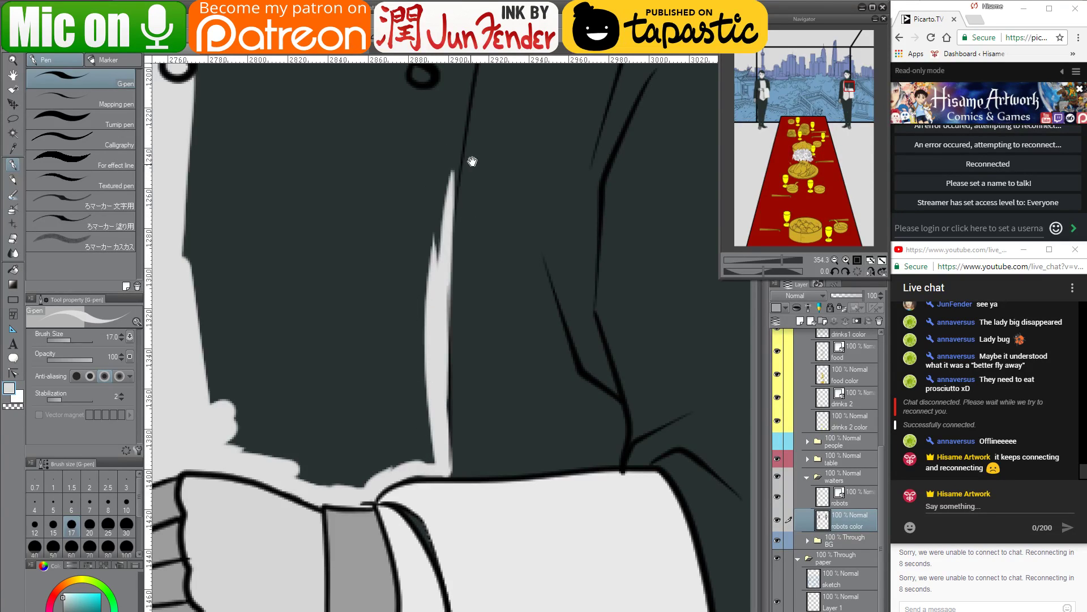
mouse_move(472, 161)
mouse_down()
mouse_move(465, 377)
mouse_move(483, 461)
mouse_up()
drag(485, 324, 453, 501)
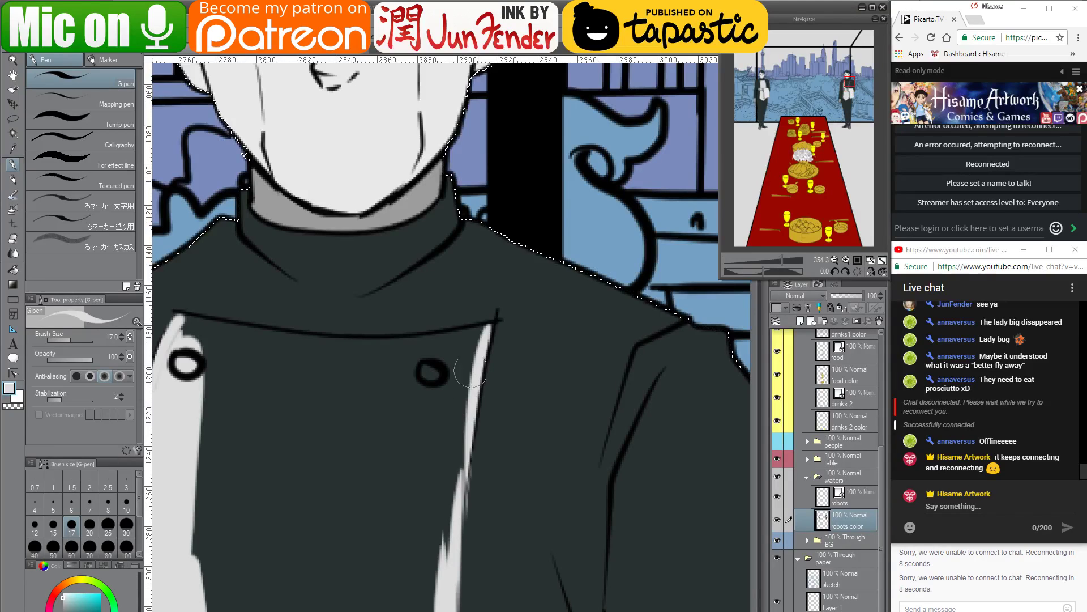
key(ctrl+z)
drag(494, 323, 458, 510)
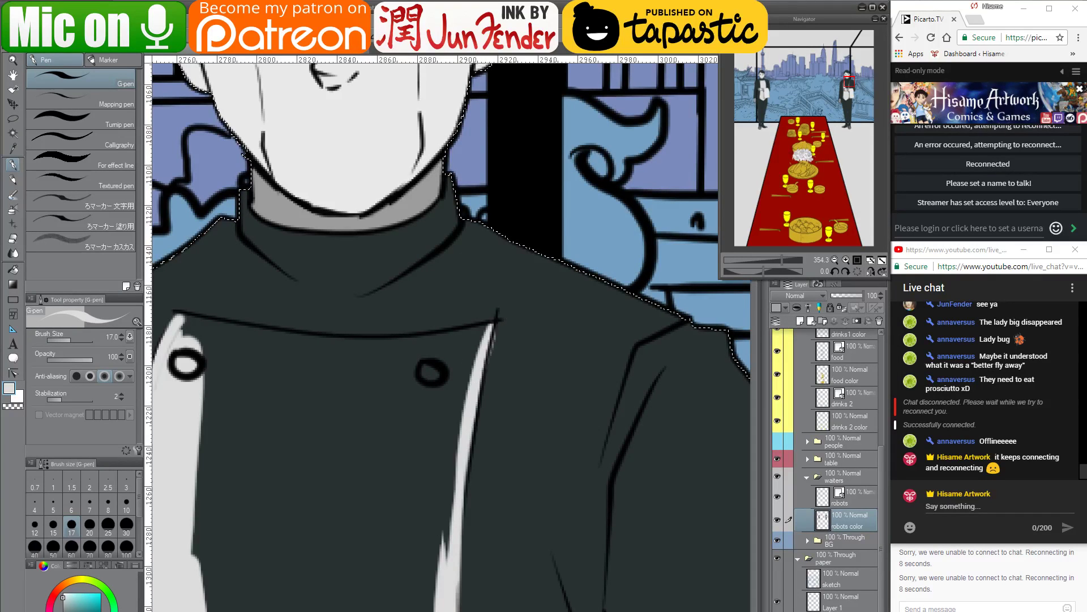
Paint near-white along the chest panel's top edge from the left button across to the right corner
alt+click(502, 329)
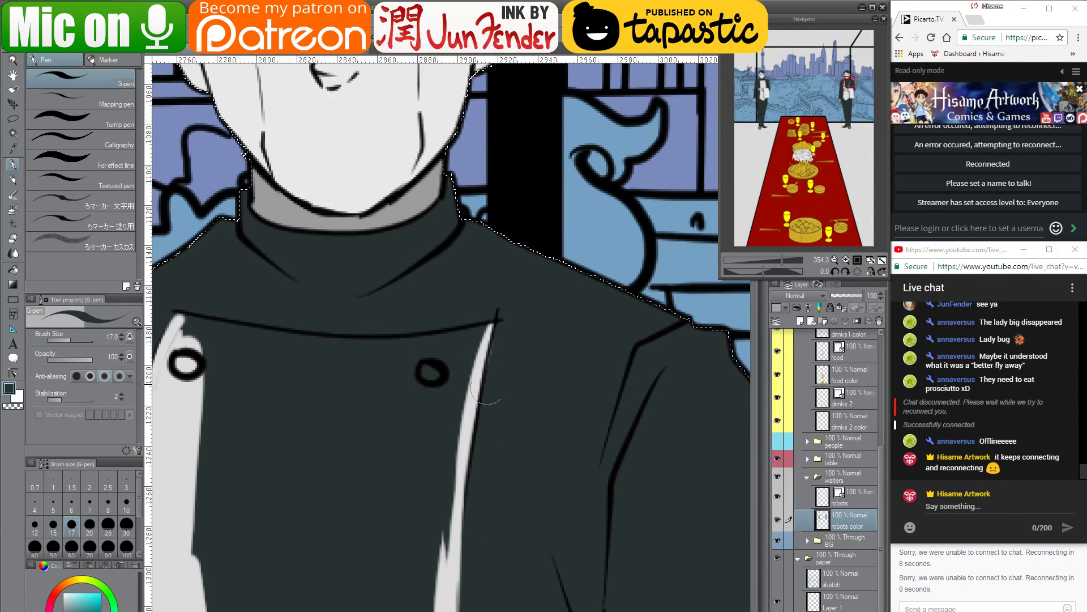
key(x)
drag(454, 396, 622, 445)
mouse_move(381, 401)
mouse_down()
mouse_move(348, 446)
mouse_move(369, 394)
mouse_move(385, 390)
mouse_move(371, 380)
mouse_move(364, 429)
mouse_up()
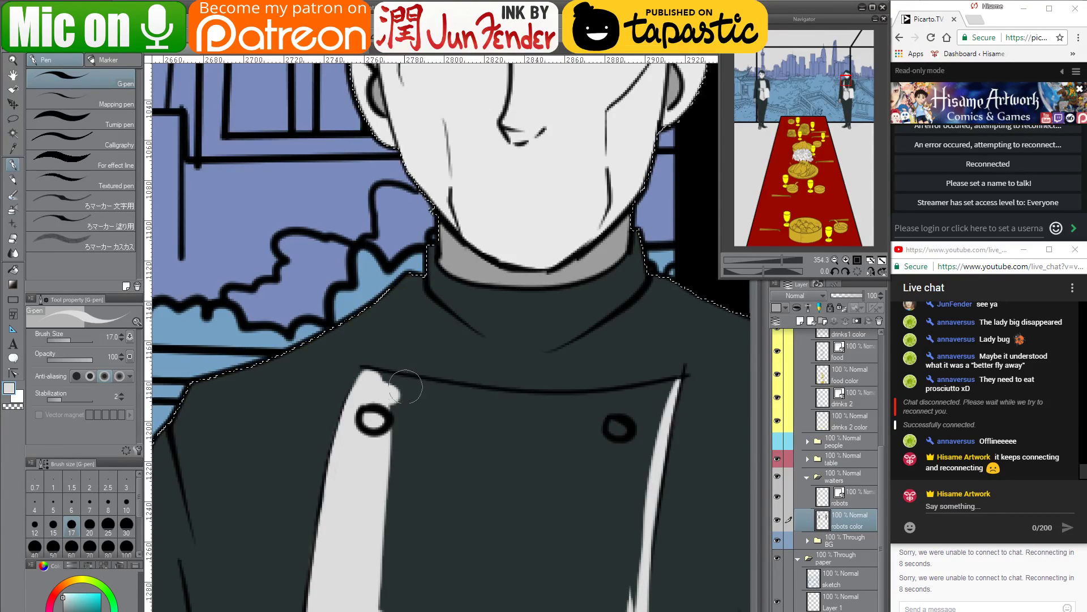
mouse_move(379, 377)
mouse_down()
mouse_move(530, 420)
mouse_move(398, 381)
mouse_move(616, 419)
mouse_move(463, 403)
mouse_move(396, 378)
mouse_move(628, 415)
mouse_up()
drag(533, 397, 668, 387)
mouse_move(609, 418)
mouse_down()
mouse_move(519, 475)
mouse_move(514, 320)
mouse_move(426, 237)
mouse_up()
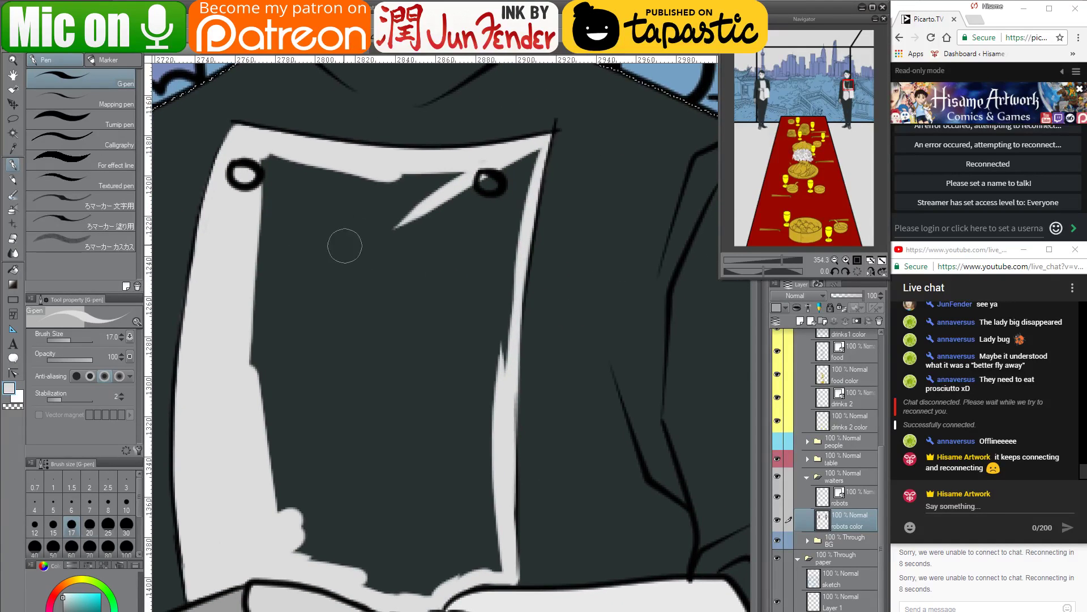
Paint near-white around both chest buttons with a larger pen, then thicken the panel's right side at size 20
key(bracketright)
key(bracketright)
key(bracketright)
key(bracketright)
mouse_move(282, 186)
mouse_down()
mouse_move(262, 348)
mouse_move(283, 185)
mouse_move(338, 176)
mouse_move(440, 195)
mouse_move(414, 217)
mouse_move(513, 161)
mouse_move(472, 167)
mouse_move(461, 386)
mouse_up()
key(bracketleft)
key(bracketleft)
key(bracketleft)
drag(529, 180, 471, 405)
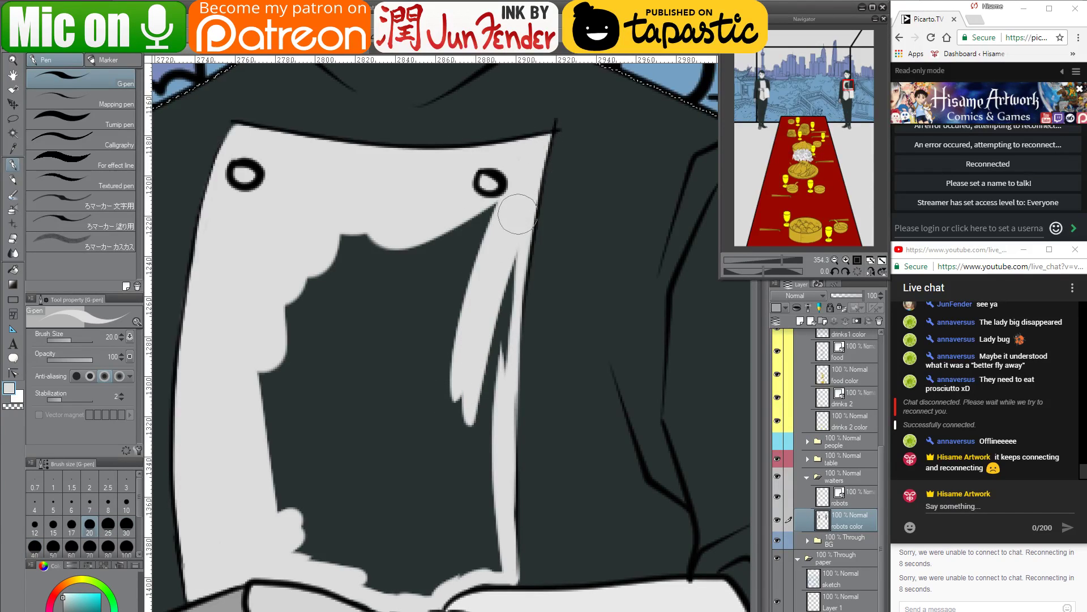
mouse_move(519, 215)
mouse_down()
mouse_move(489, 369)
mouse_move(505, 270)
mouse_move(488, 415)
mouse_up()
mouse_move(505, 270)
mouse_down()
mouse_move(498, 402)
mouse_move(510, 266)
mouse_move(498, 352)
mouse_up()
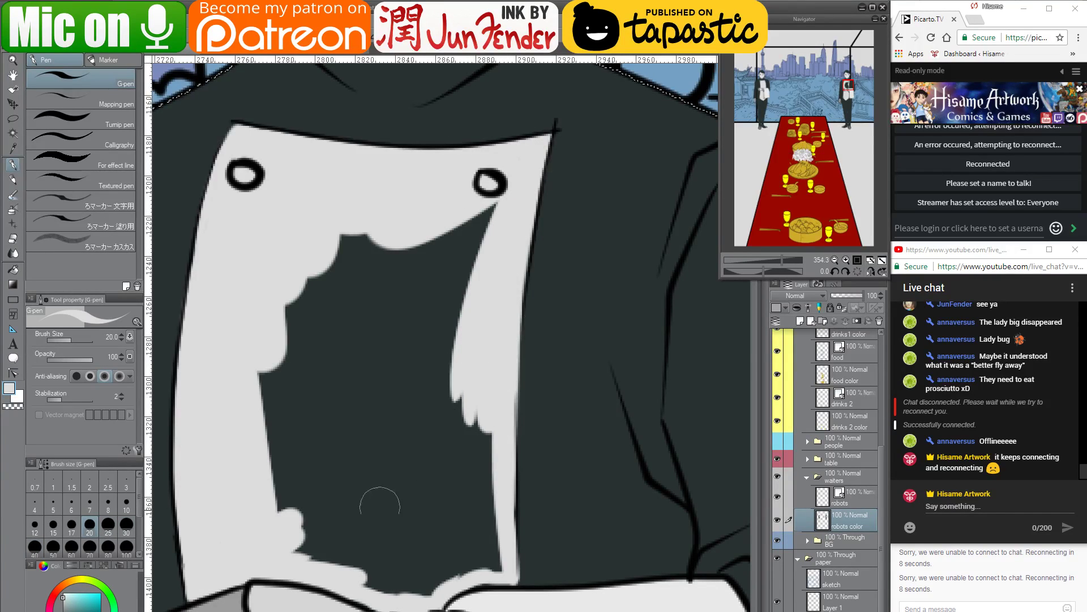
Paint the panel's lower right area near-white, then cover the remaining dark center with the pen at size 40
mouse_move(369, 562)
mouse_down()
mouse_move(430, 567)
mouse_move(339, 572)
mouse_move(465, 558)
mouse_move(475, 569)
mouse_move(487, 435)
mouse_up()
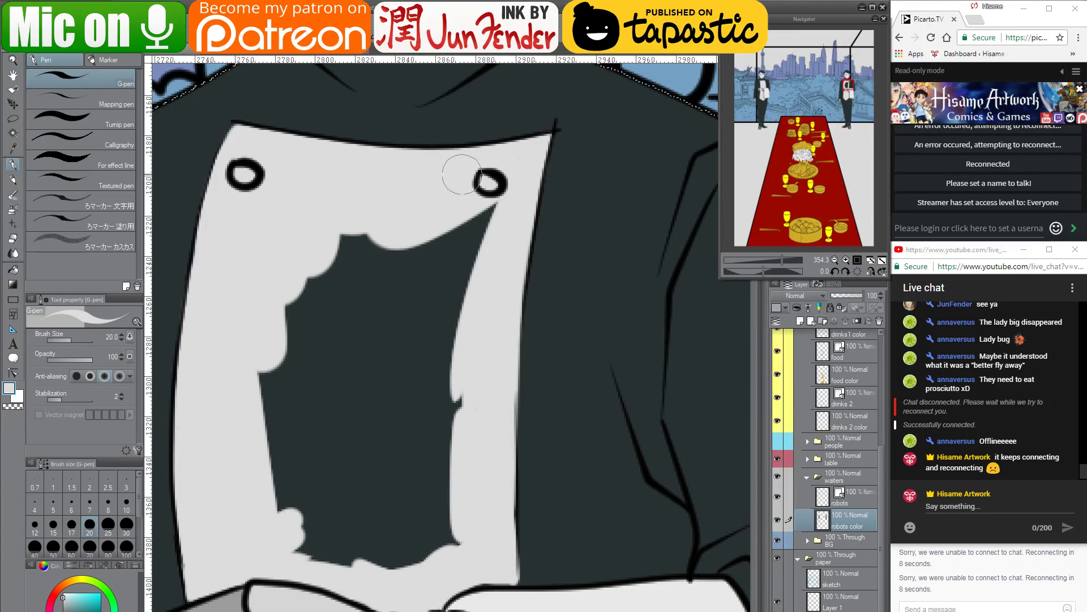
key(bracketright)
key(bracketright)
key(bracketright)
mouse_move(489, 215)
mouse_down()
mouse_move(469, 288)
mouse_move(461, 534)
mouse_move(433, 546)
mouse_move(374, 531)
mouse_move(289, 532)
mouse_move(349, 556)
mouse_move(416, 540)
mouse_move(287, 482)
mouse_move(299, 333)
mouse_move(269, 451)
mouse_move(404, 199)
mouse_move(301, 351)
mouse_move(311, 448)
mouse_move(423, 276)
mouse_move(448, 268)
mouse_move(432, 405)
mouse_move(434, 452)
mouse_up()
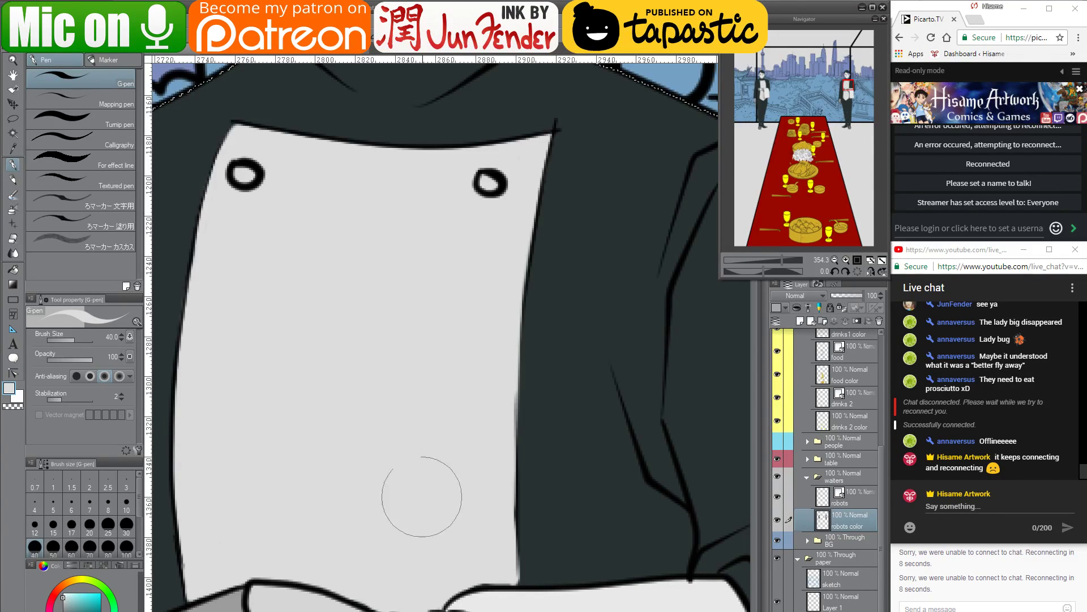
Check both waiters side by side and clear the selection
scroll(395, 440, down, 7)
scroll(450, 371, down, 1)
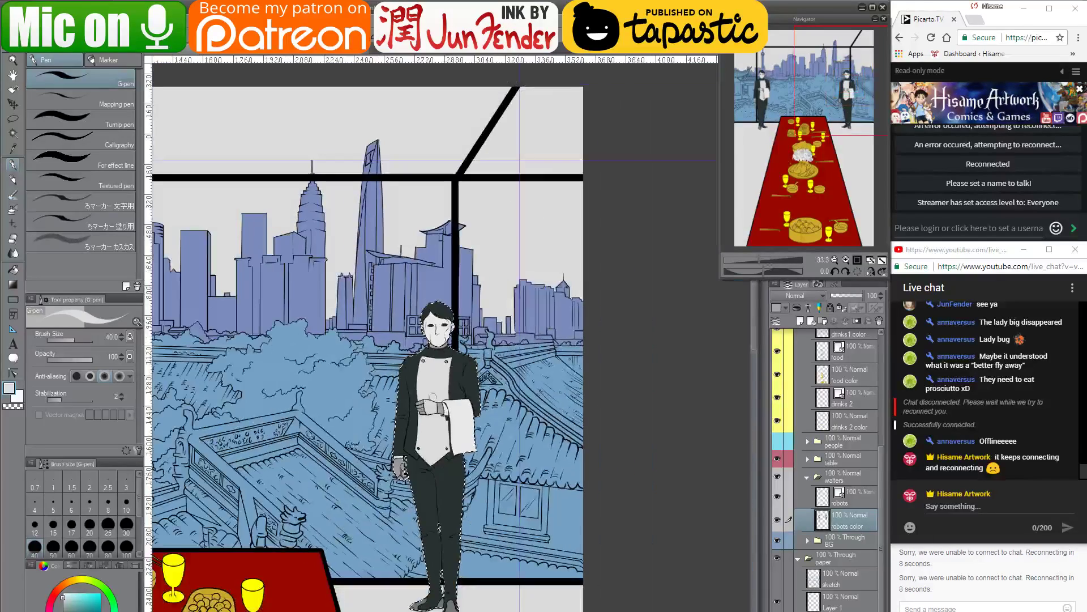
drag(382, 466, 609, 370)
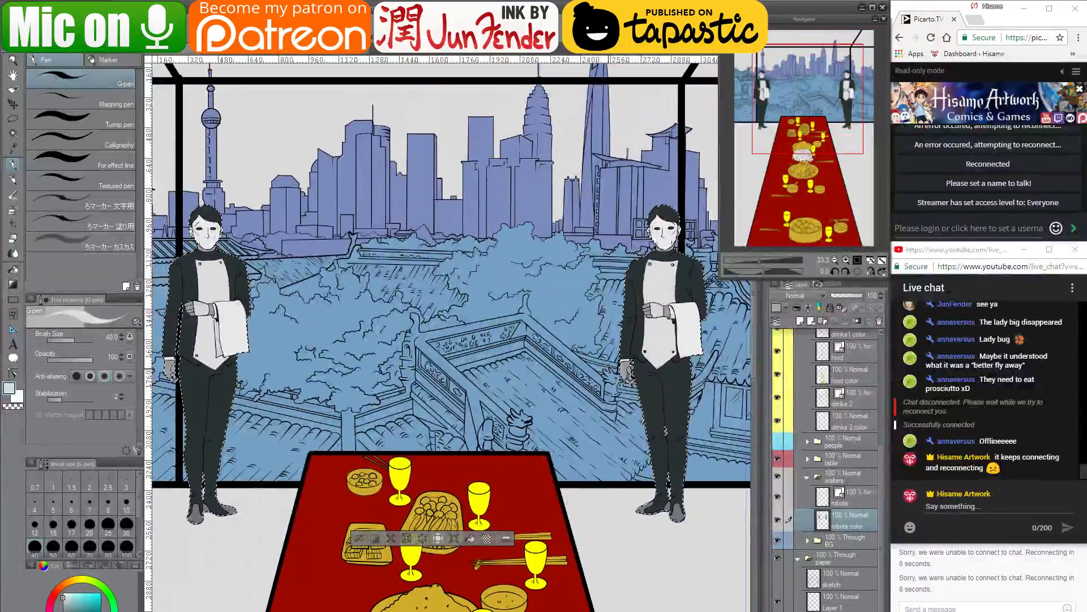
key(ctrl+d)
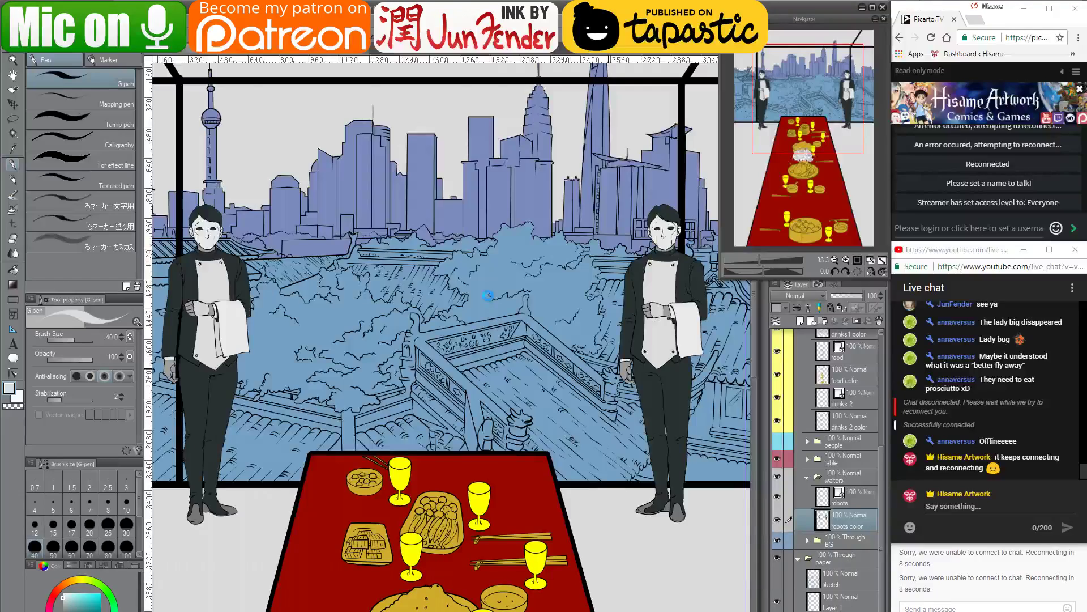
Review the banquet page and compare it with the robot in the finished holiday_new_year illustration
scroll(489, 296, down, 2)
scroll(492, 293, up, 2)
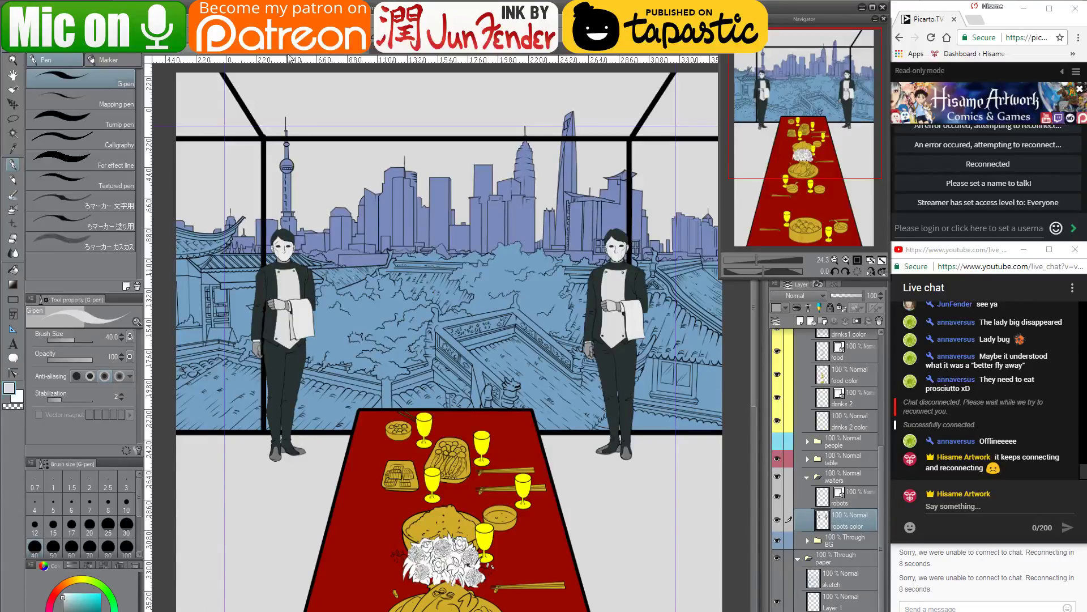
click(243, 57)
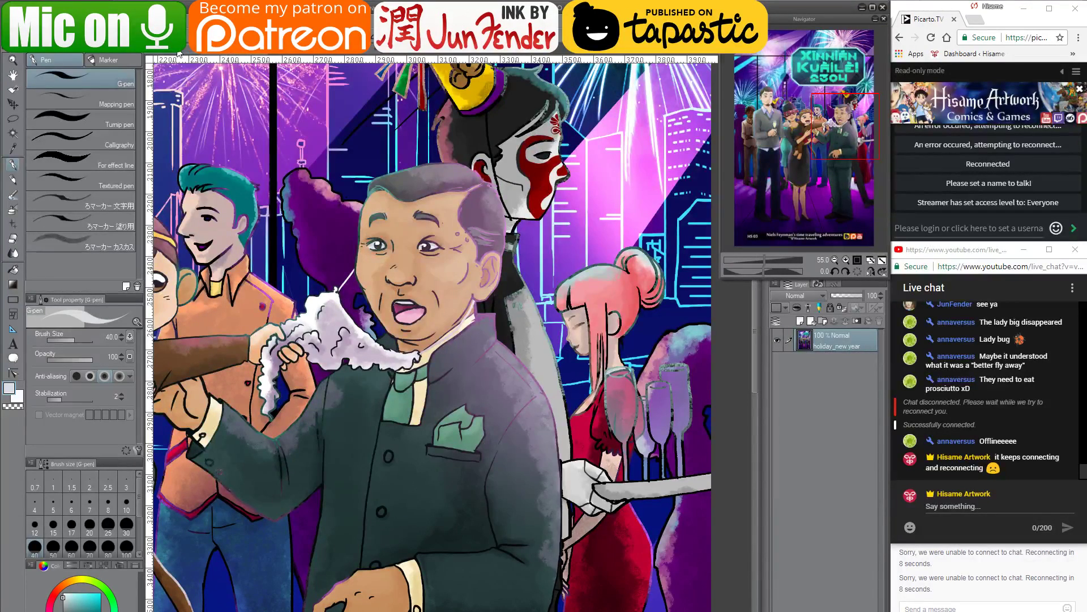
drag(389, 239, 312, 331)
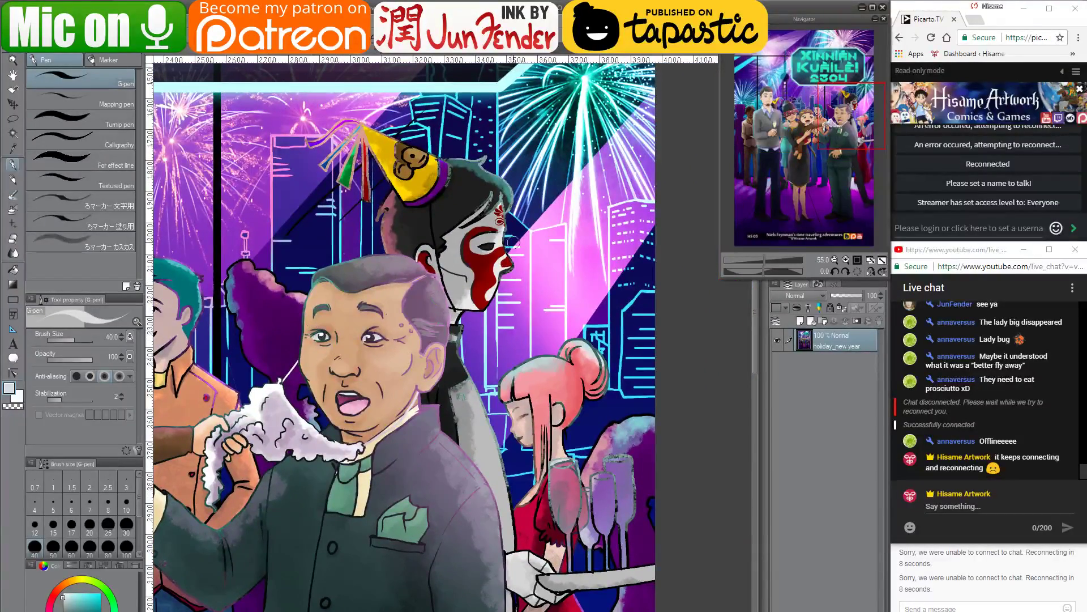
scroll(513, 243, down, 1)
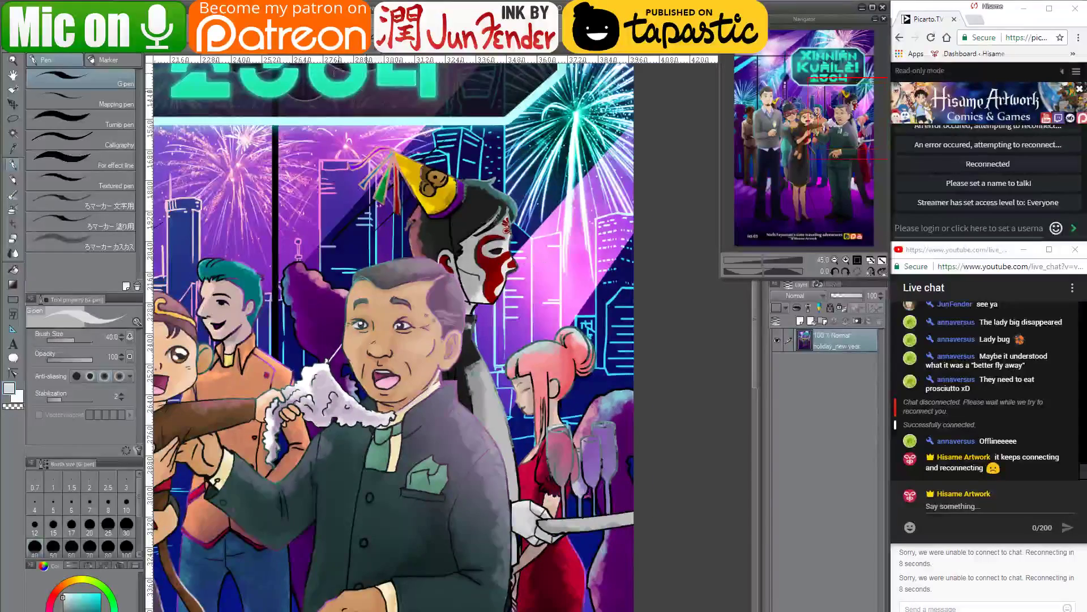
click(187, 50)
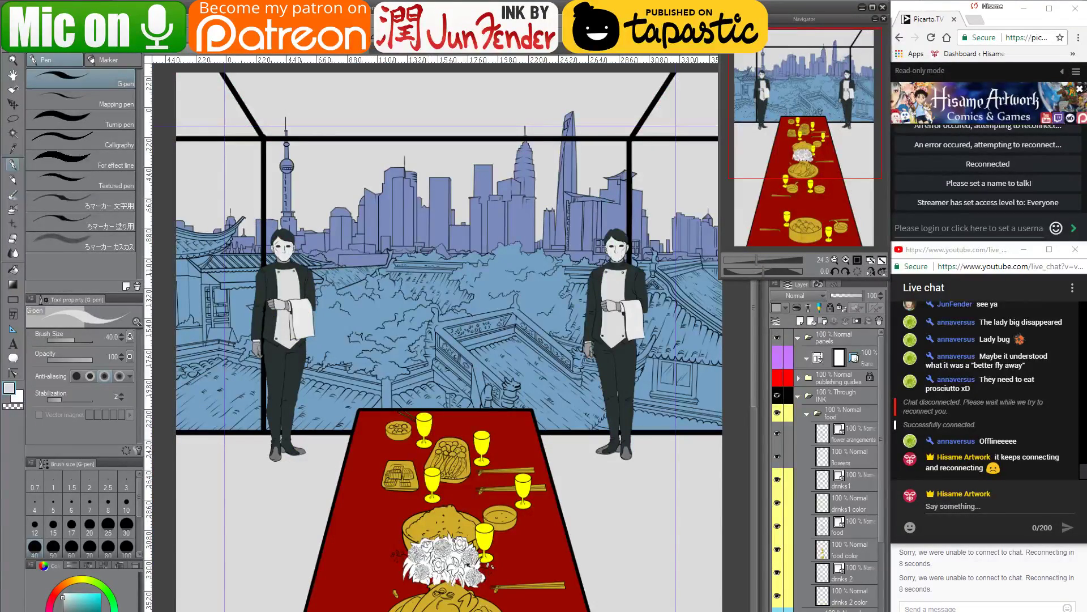
Switch to Chrome to view the winter pattern hanfu reference and the YouTube live dashboard, then return to the drawing
mouse_move(406, 611)
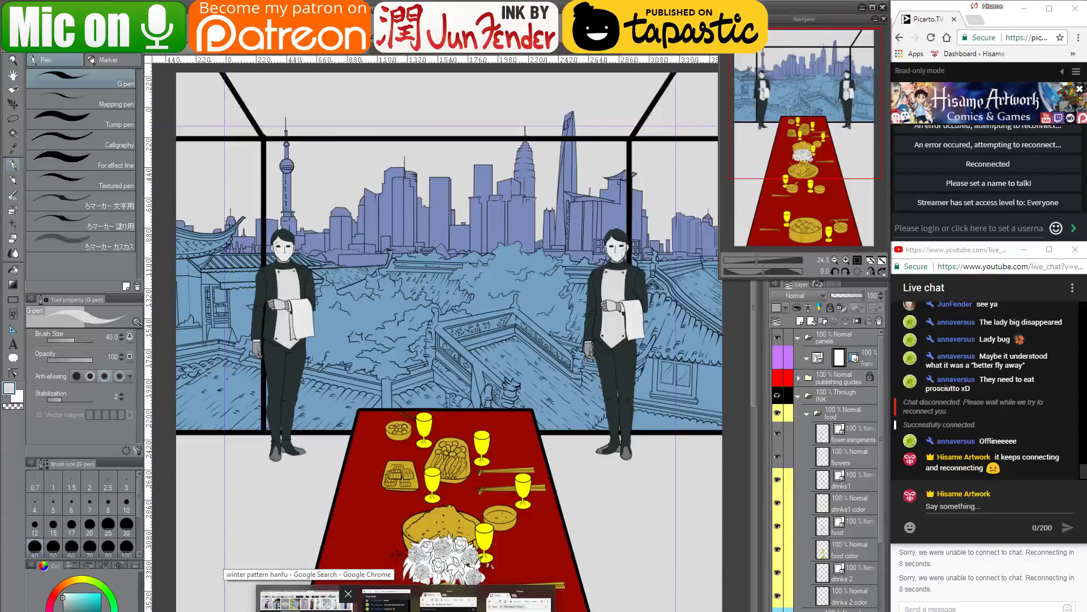
click(300, 600)
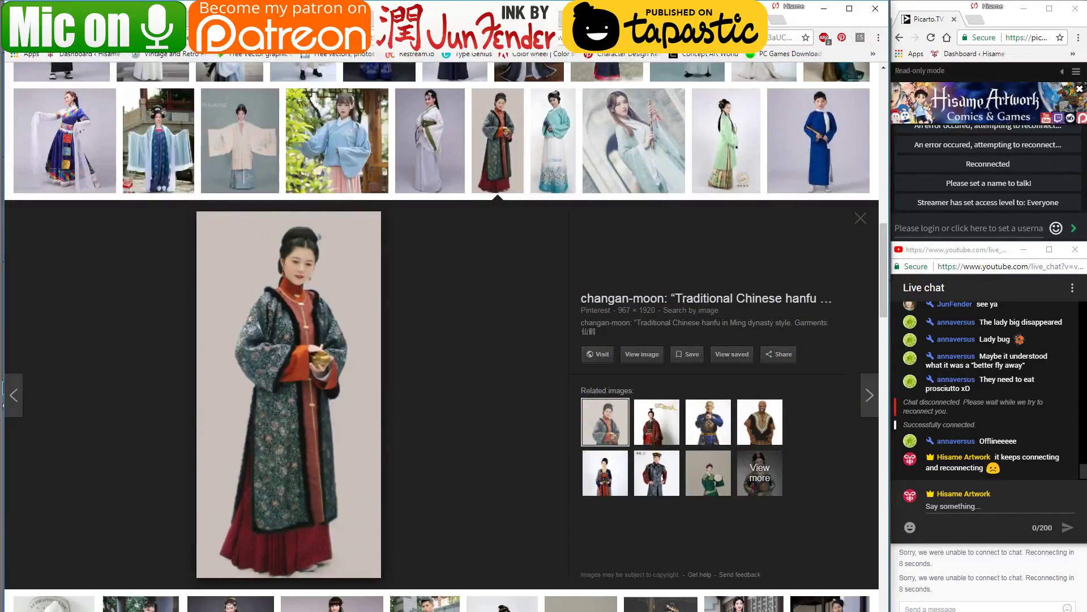
click(635, 18)
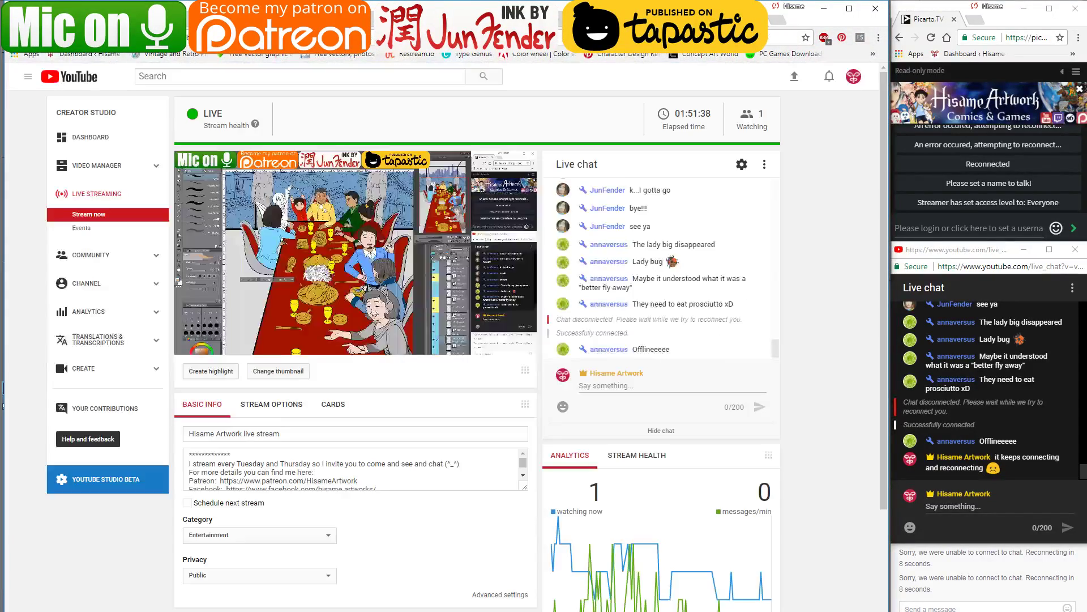
click(823, 10)
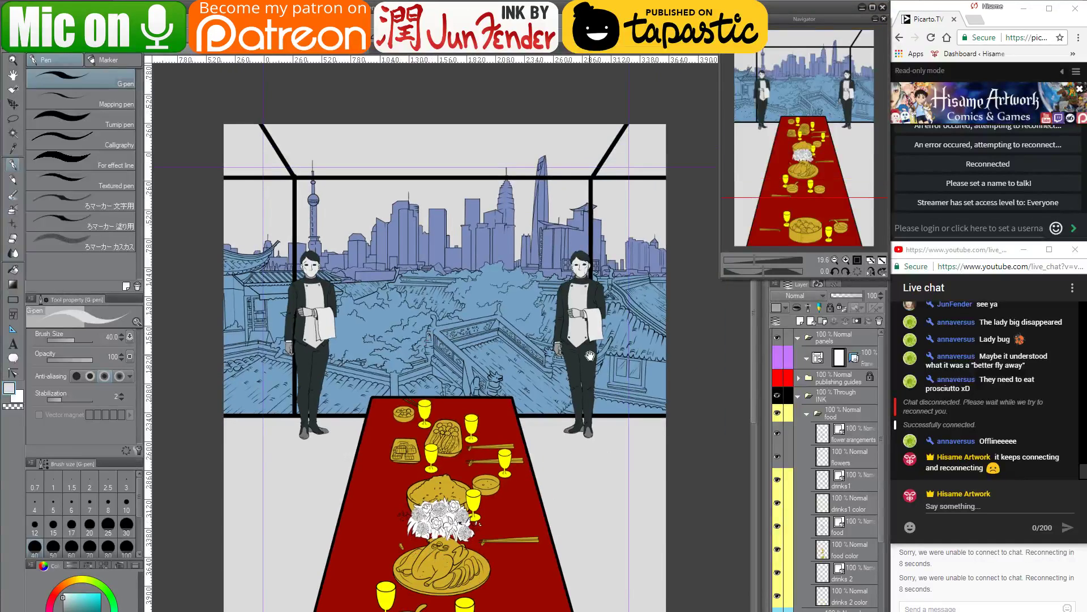
Post "thanks for watching :D" and "bye bye" in the YouTube live chat
scroll(589, 356, down, 2)
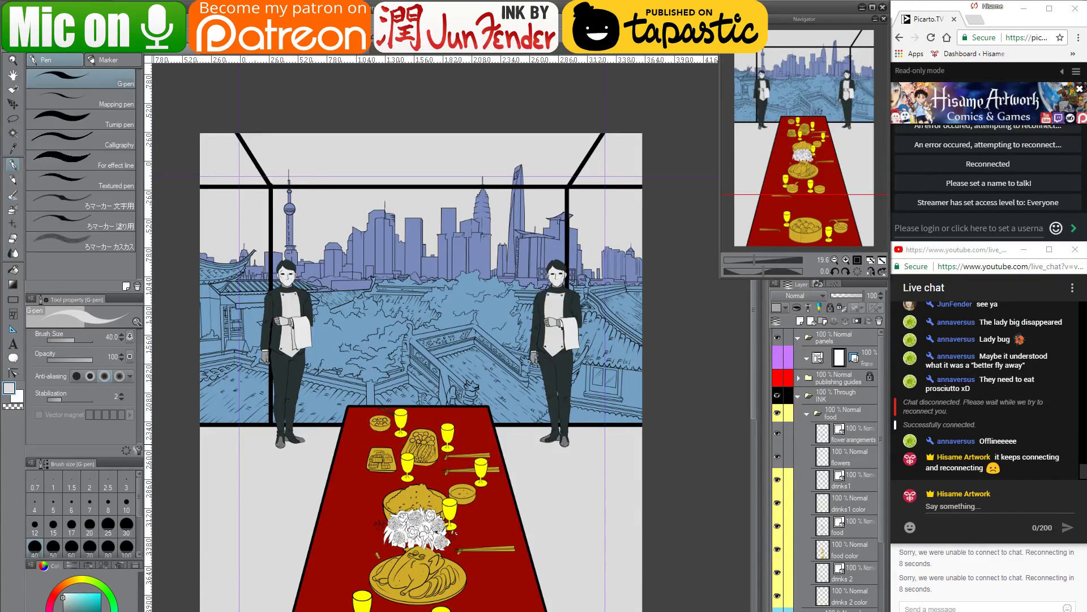
click(952, 505)
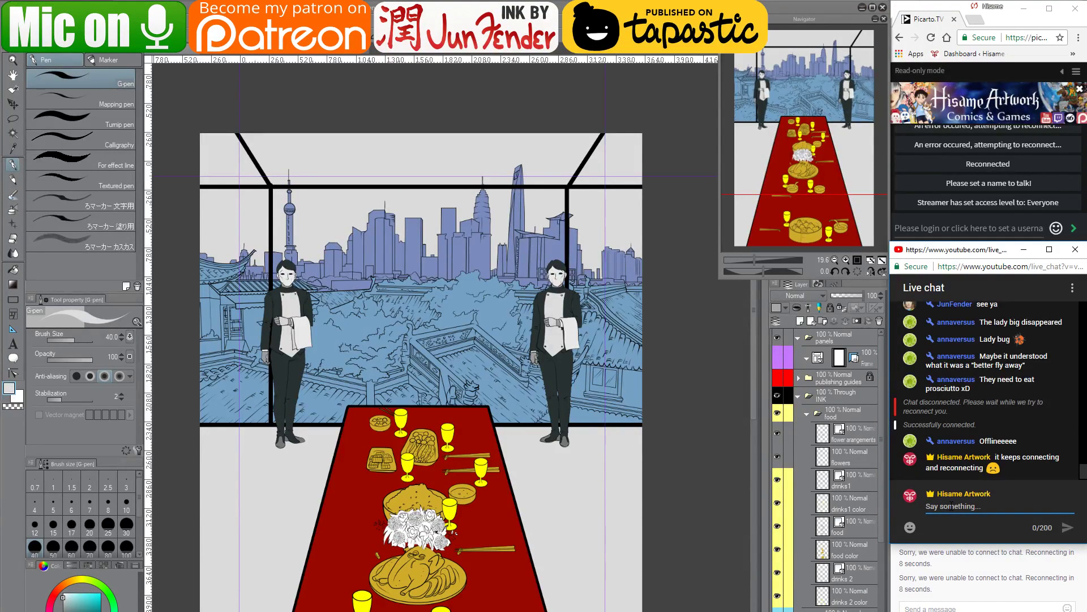
text(thanks for watching :D)
key(Return)
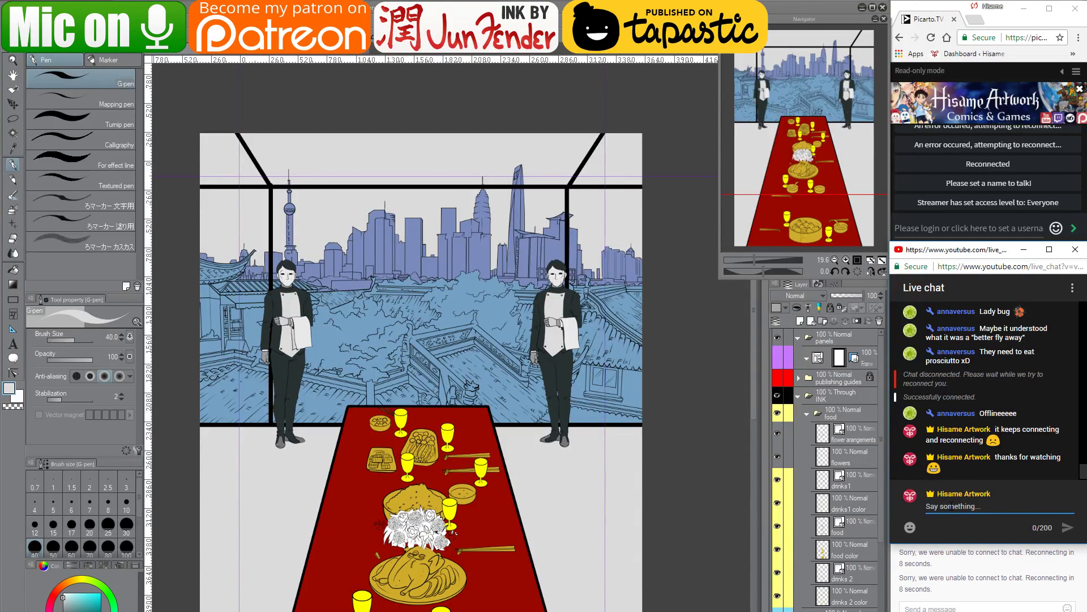
text(bye bye)
key(Return)
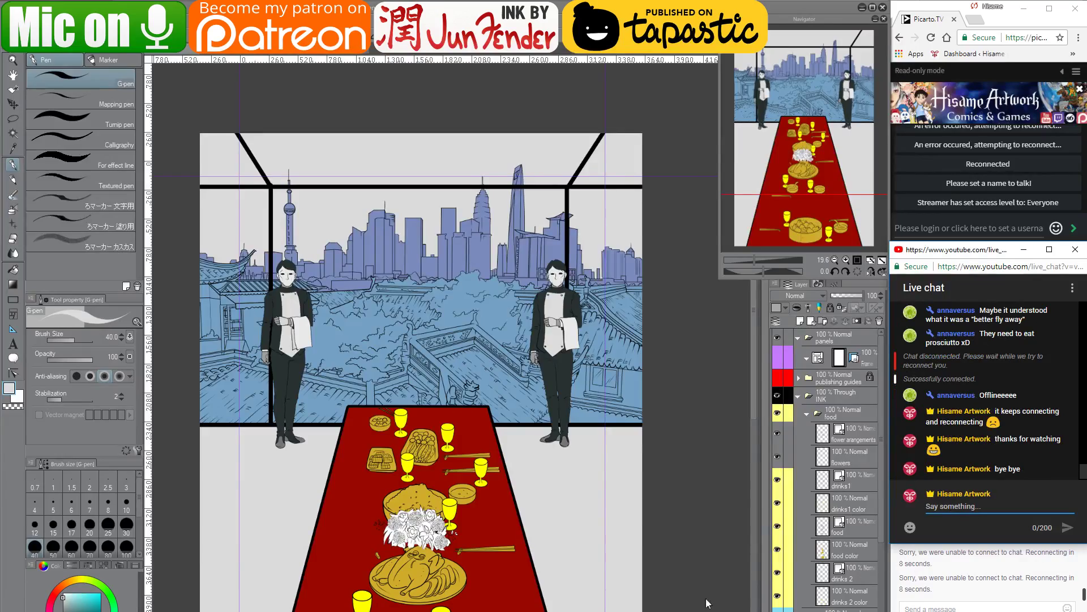